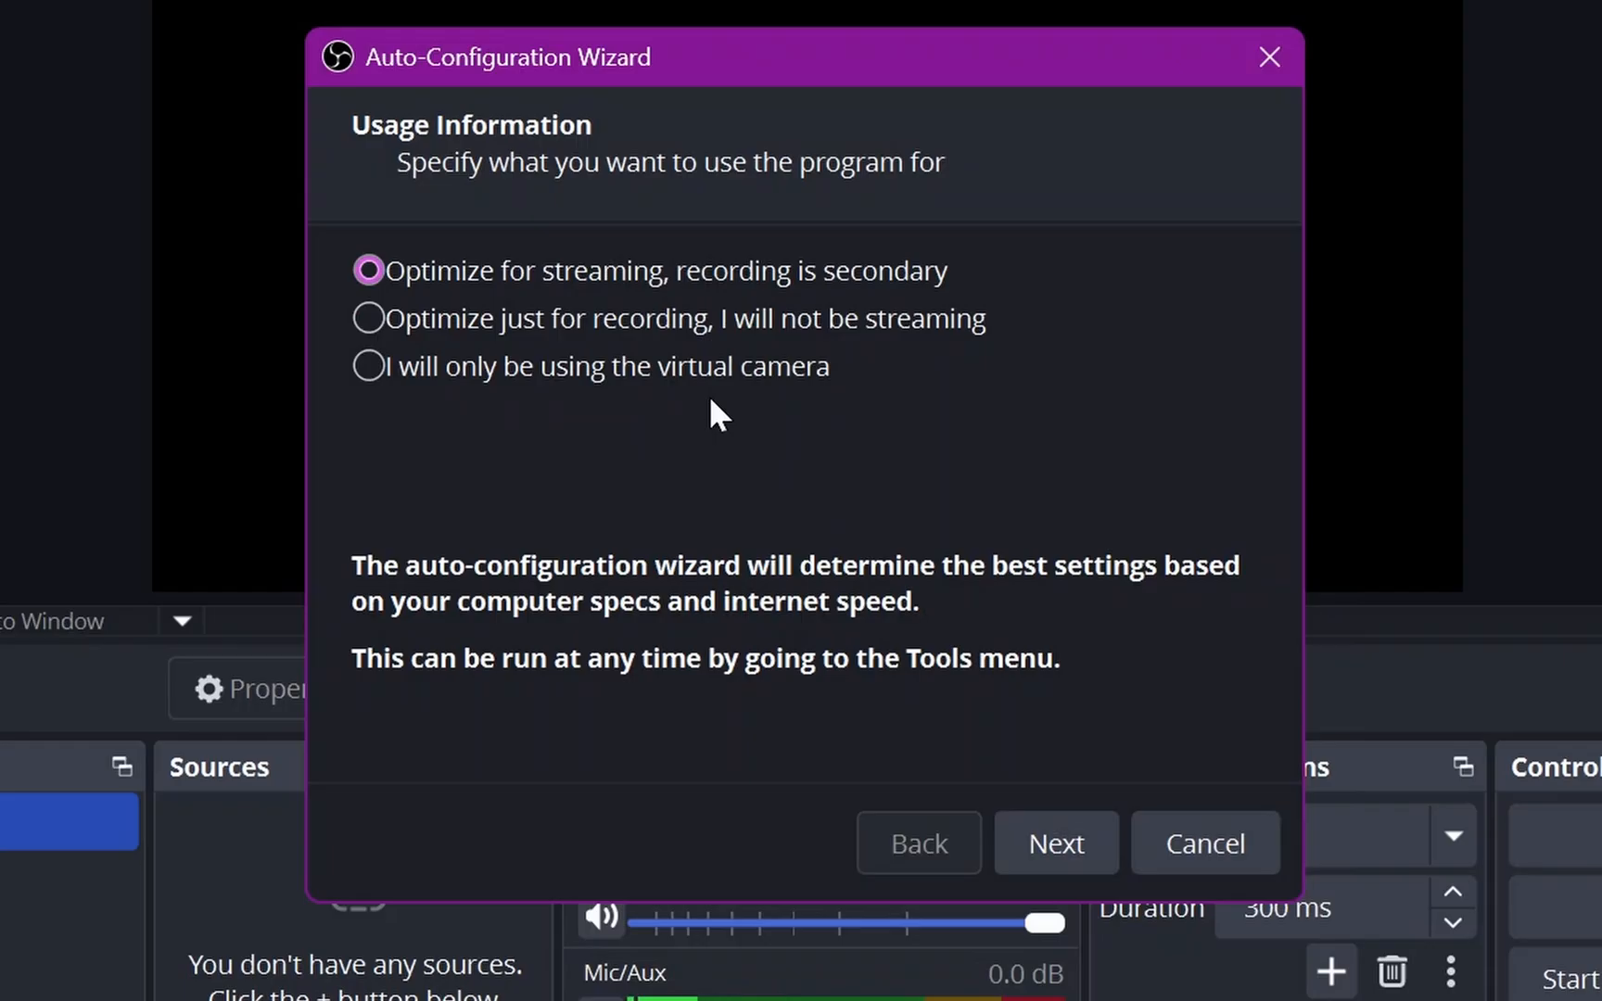
Run the Auto-Configuration Wizard optimized just for recording, keeping the suggested video settings, and apply its settings.
{"action": "left_click", "coordinate": [770, 319]}
{"action": "left_click", "coordinate": [1085, 840]}
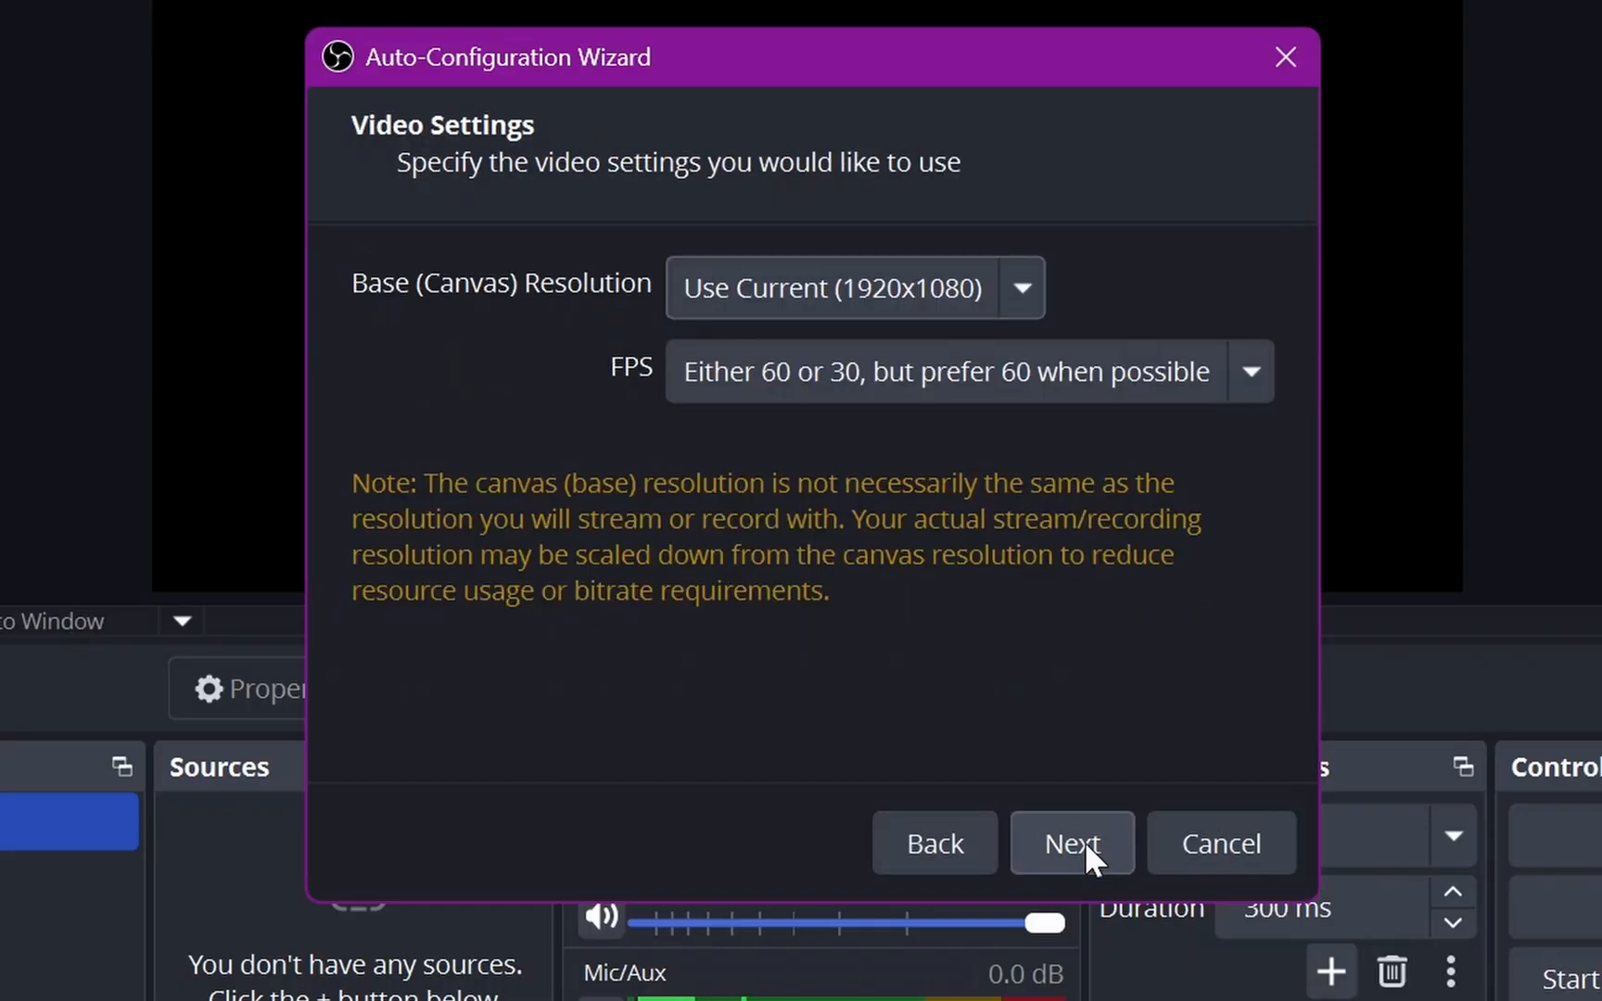
{"action": "left_click", "coordinate": [1084, 843]}
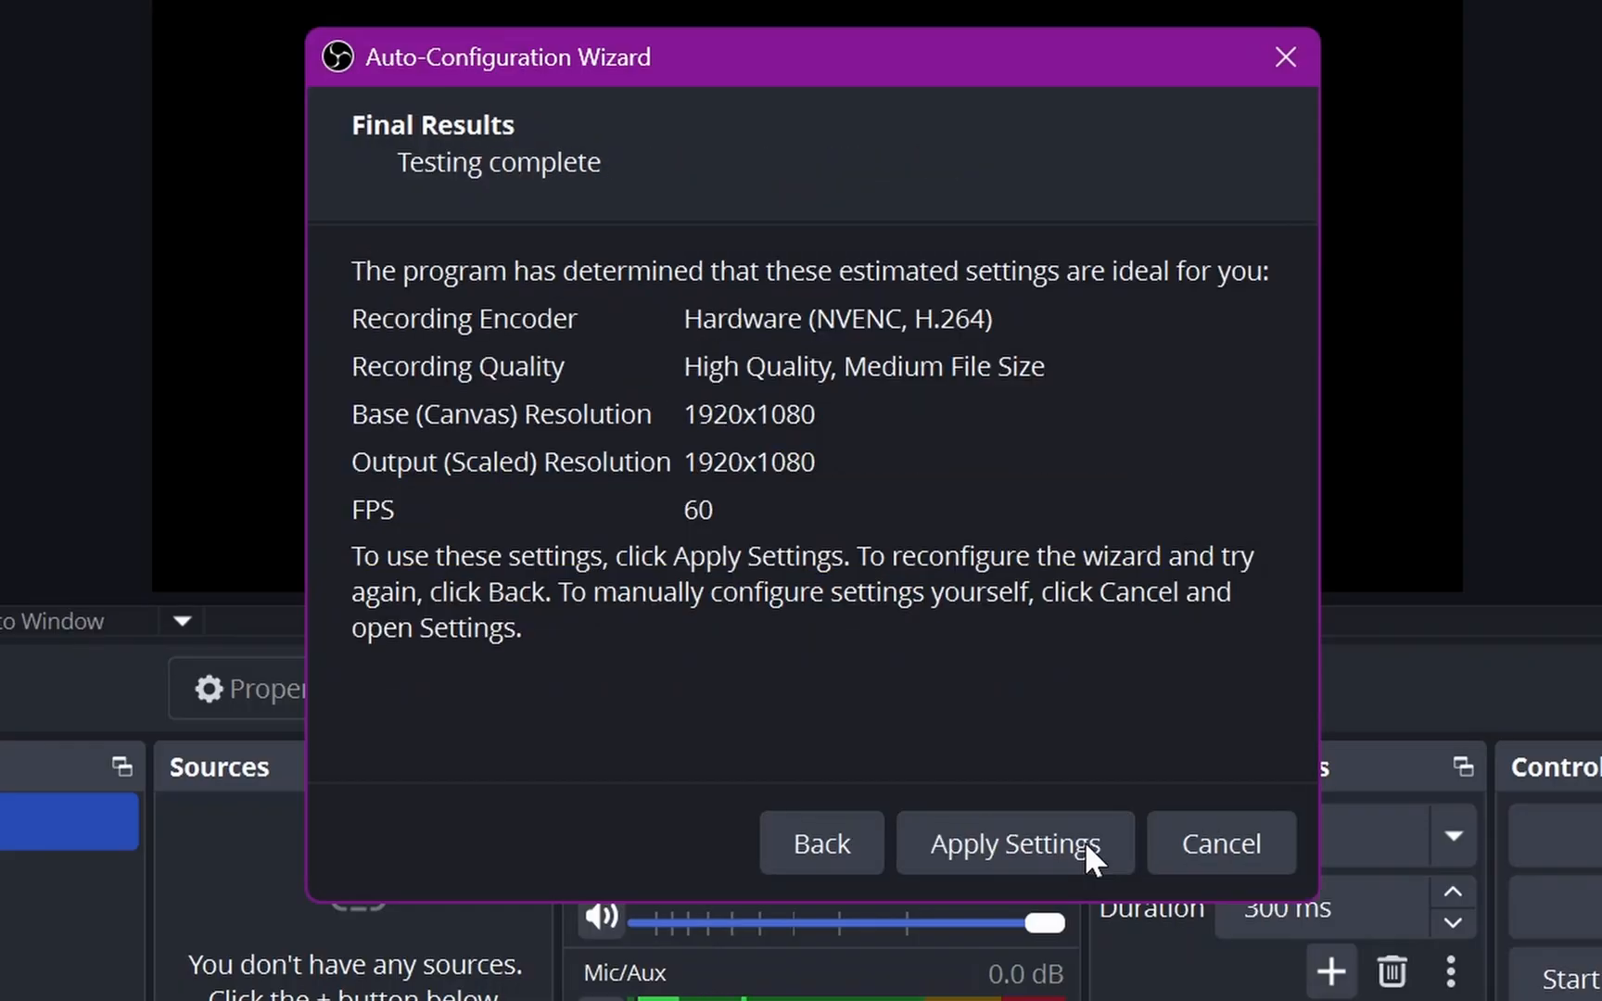
{"action": "left_click", "coordinate": [1014, 827]}
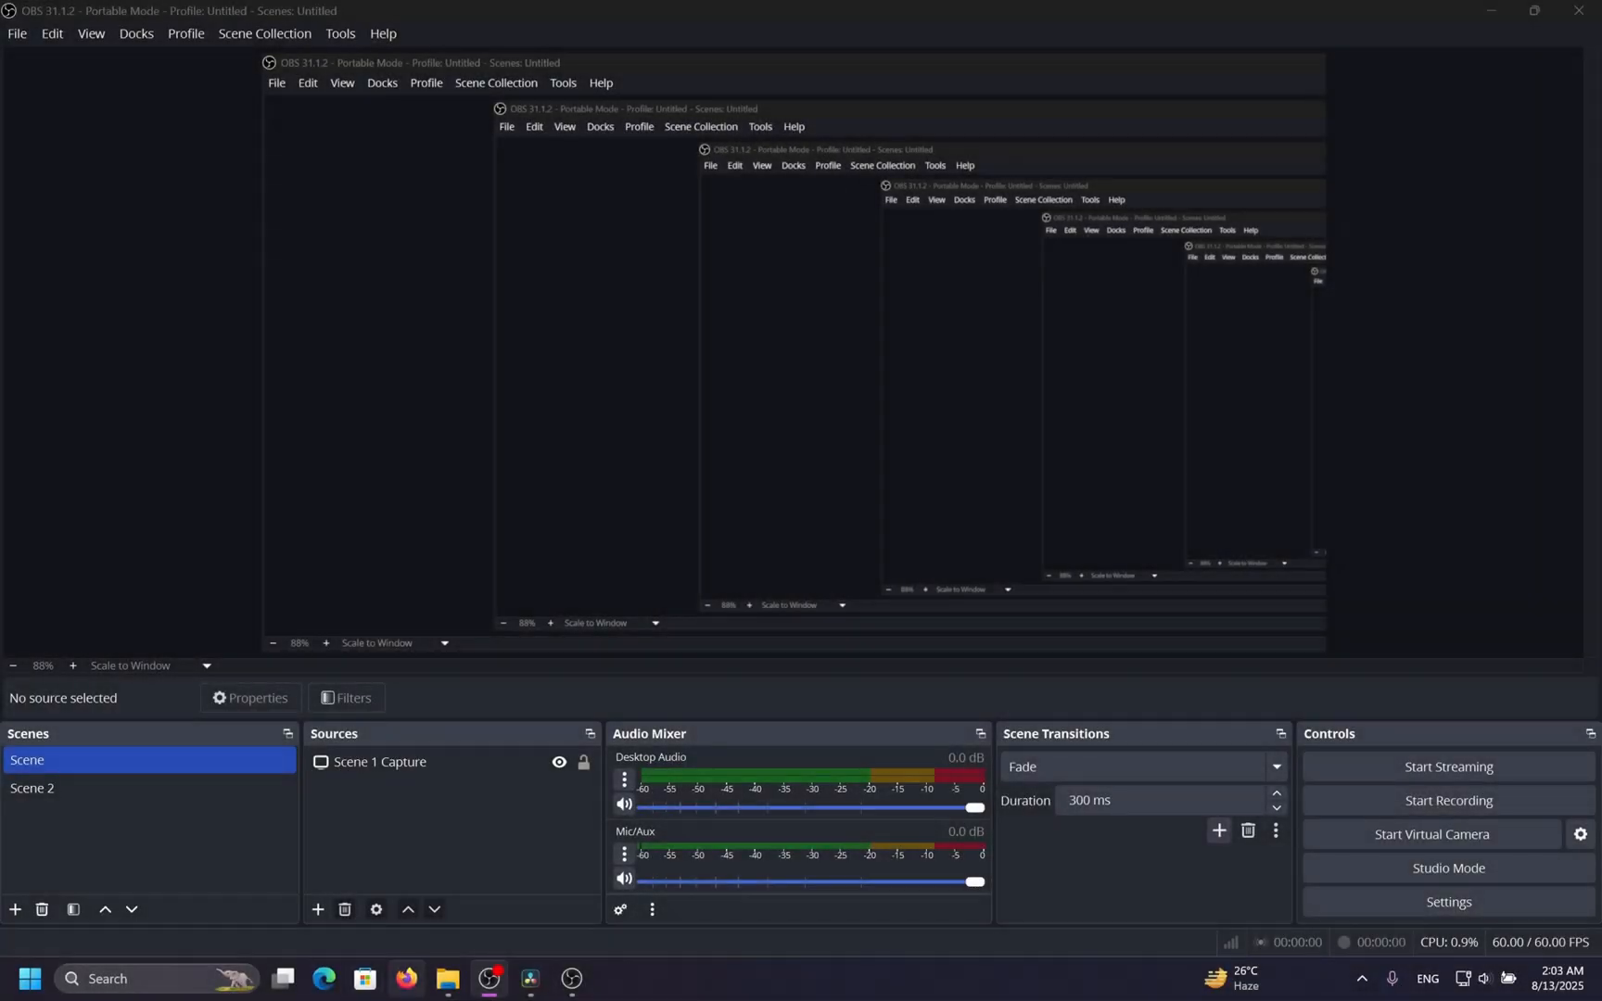
Duplicate the scene named Scene.
{"action": "right_click", "coordinate": [168, 773]}
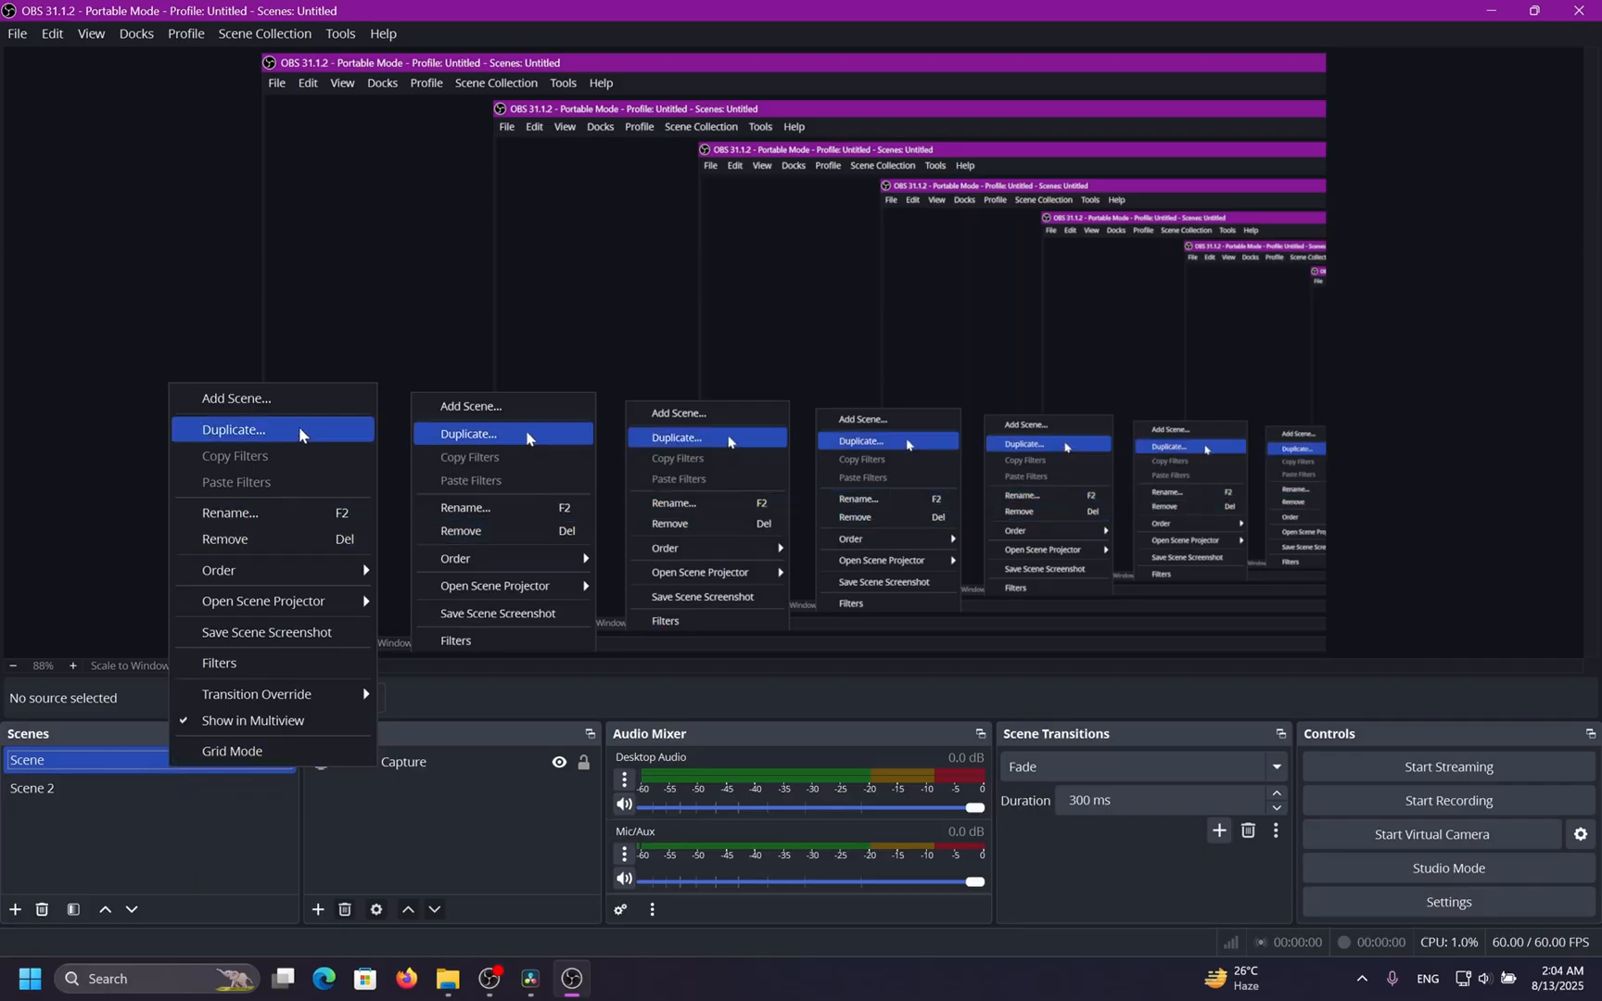
{"action": "left_click", "coordinate": [304, 429]}
{"action": "left_click", "coordinate": [749, 508]}
Add a new scene with the default name Scene 4.
{"action": "left_click", "coordinate": [16, 909]}
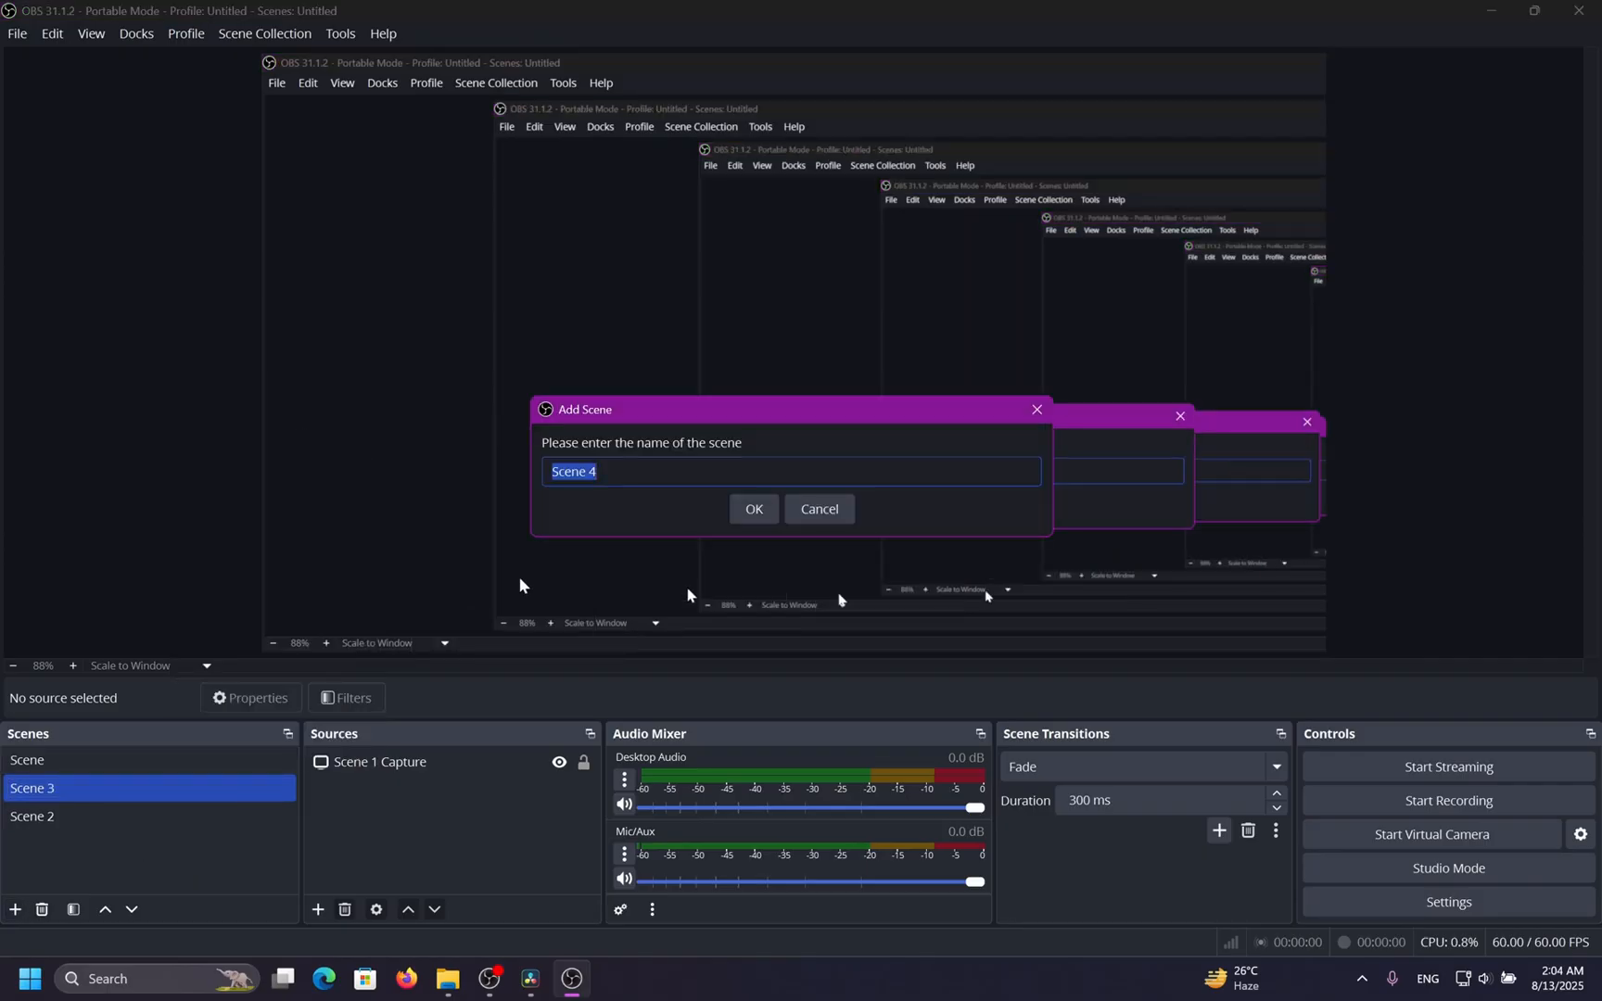
{"action": "left_click", "coordinate": [749, 508]}
{"action": "right_click", "coordinate": [247, 826]}
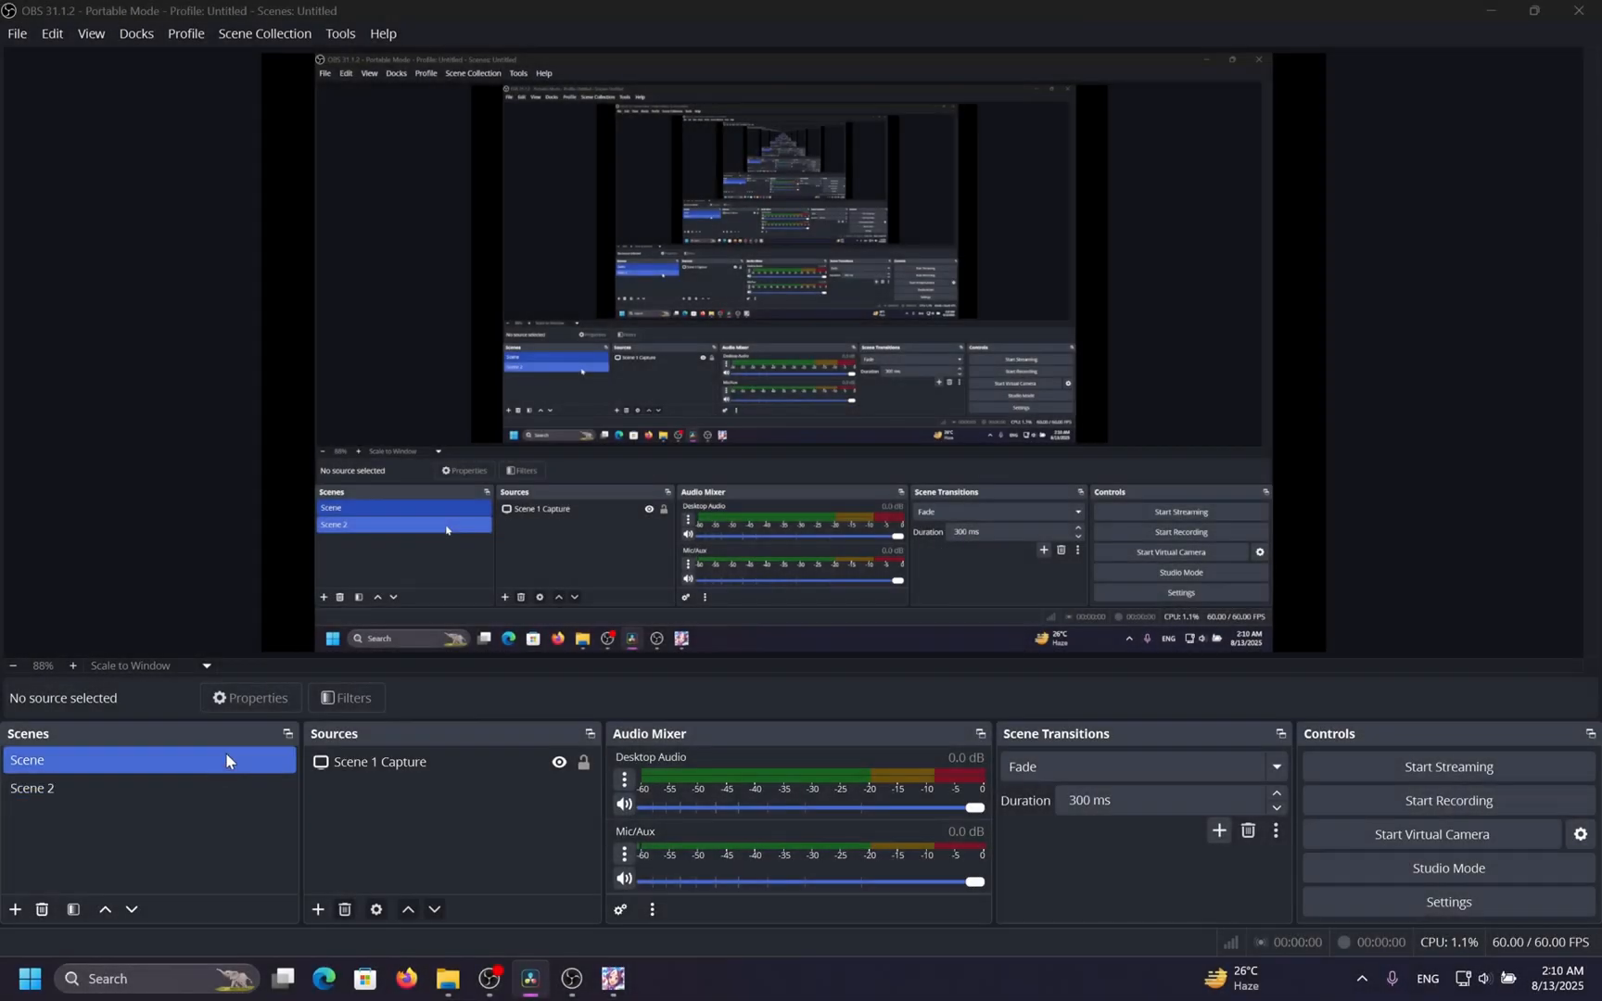
Add a Display Capture source to Scene 2 that captures the 2560x1600 primary monitor.
{"action": "left_click", "coordinate": [400, 771]}
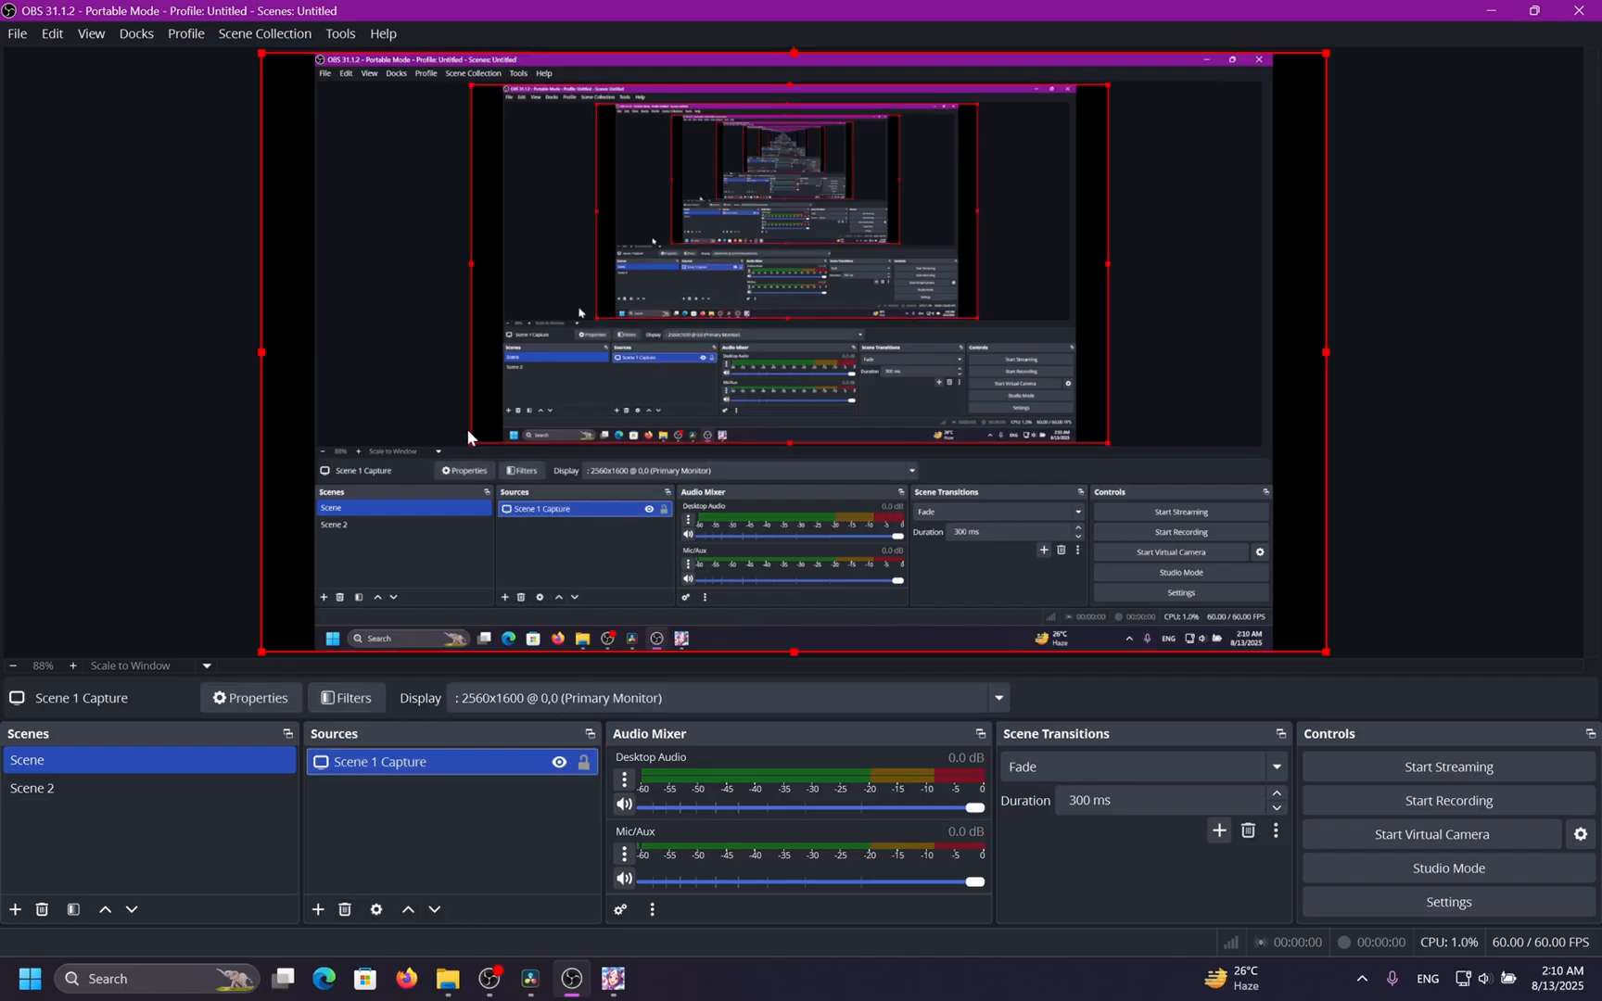
{"action": "left_click", "coordinate": [118, 789]}
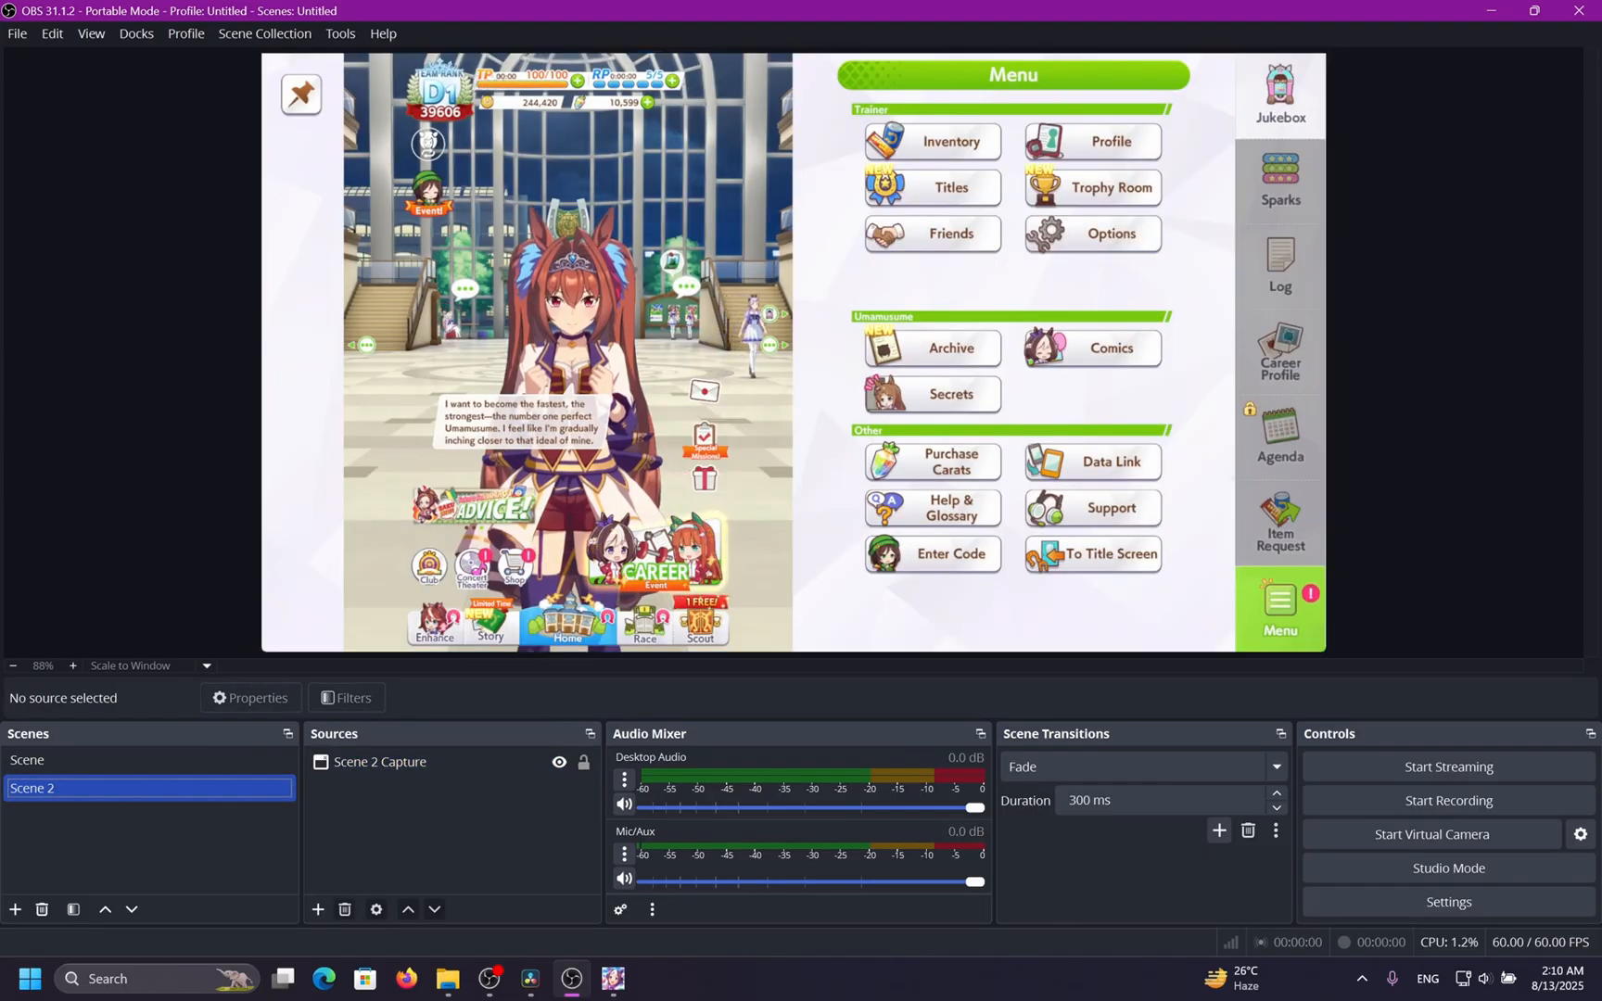
{"action": "left_click", "coordinate": [317, 908]}
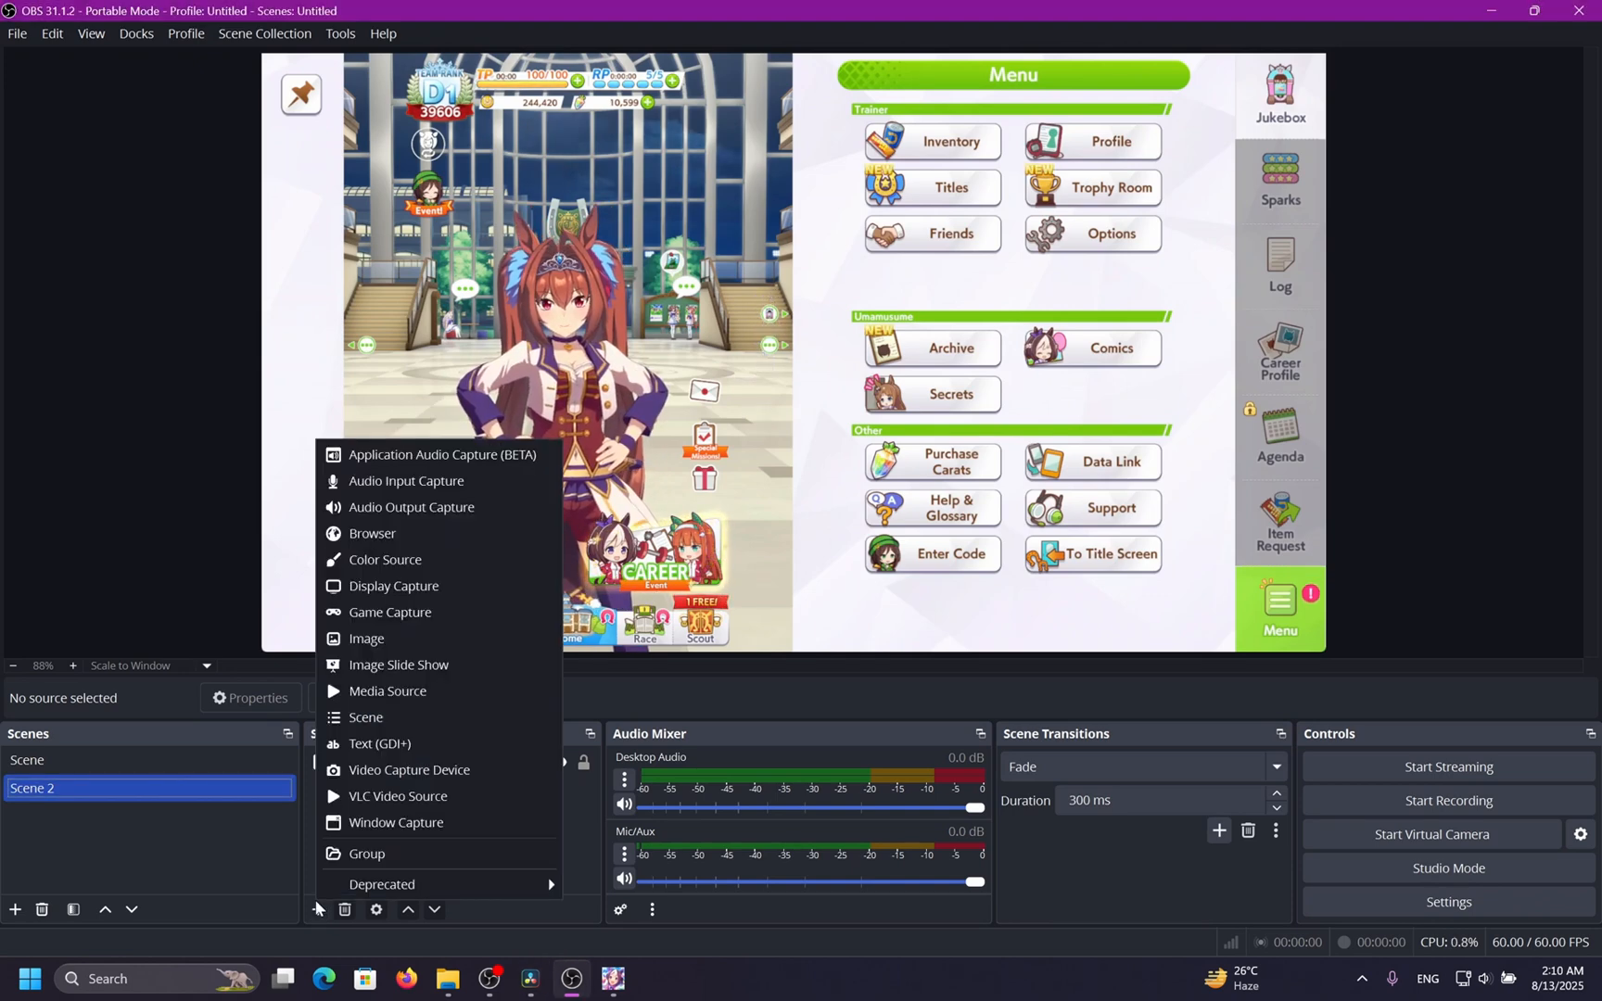
{"action": "left_click", "coordinate": [449, 585]}
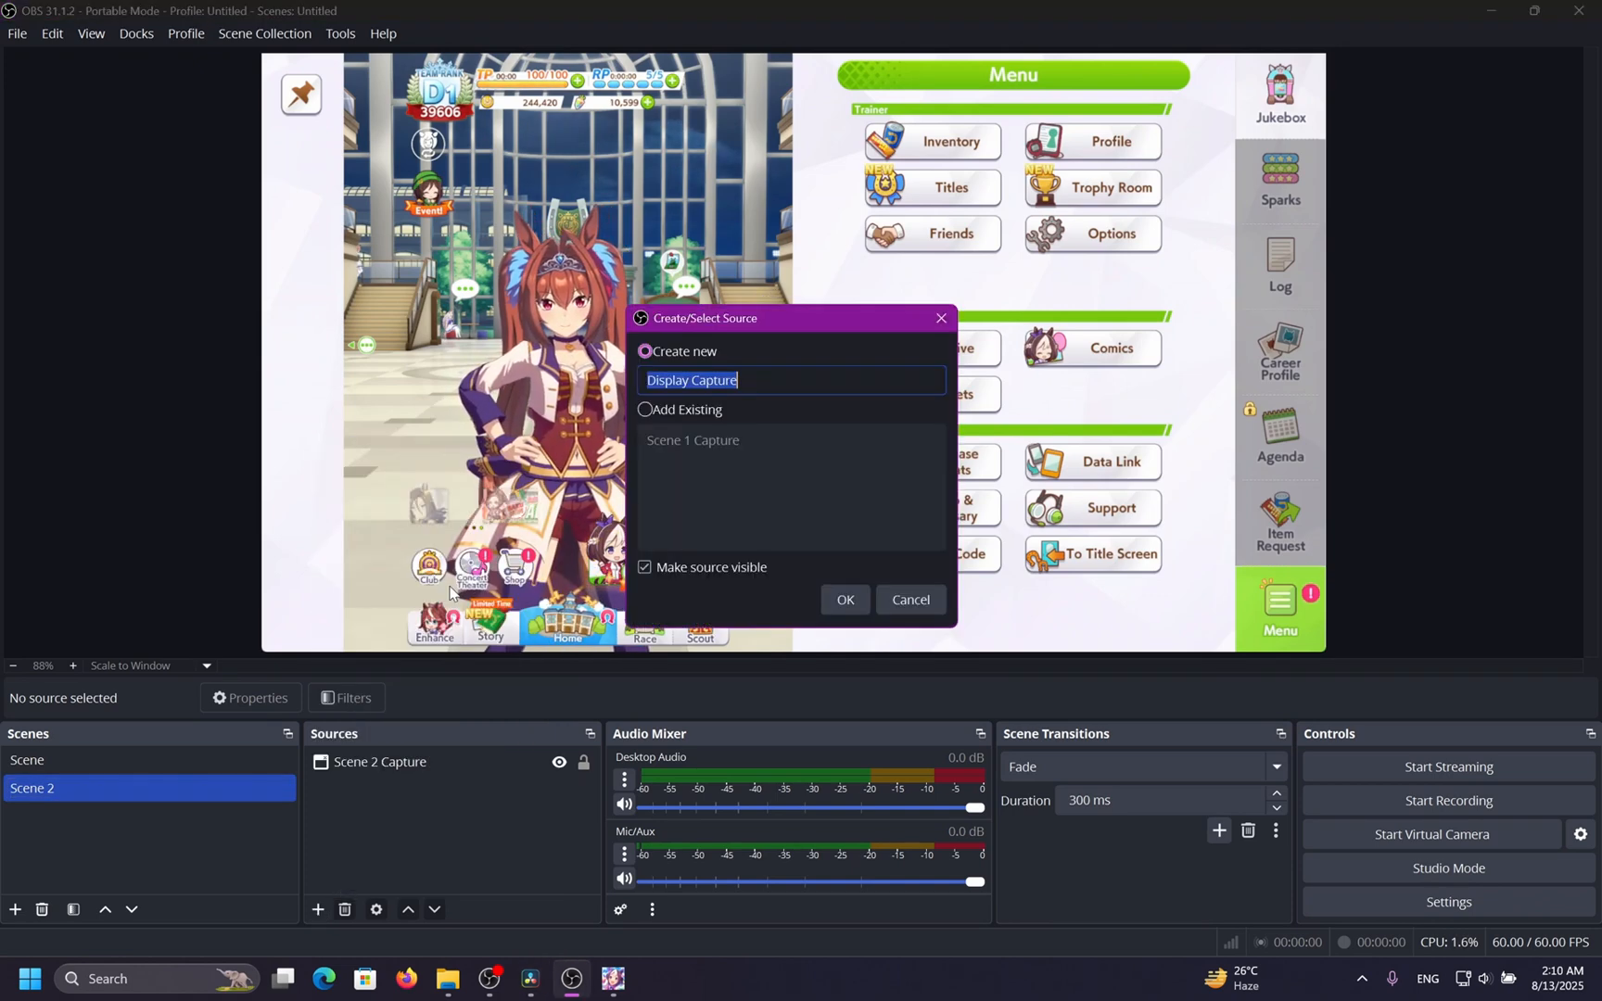
{"action": "left_click", "coordinate": [850, 599]}
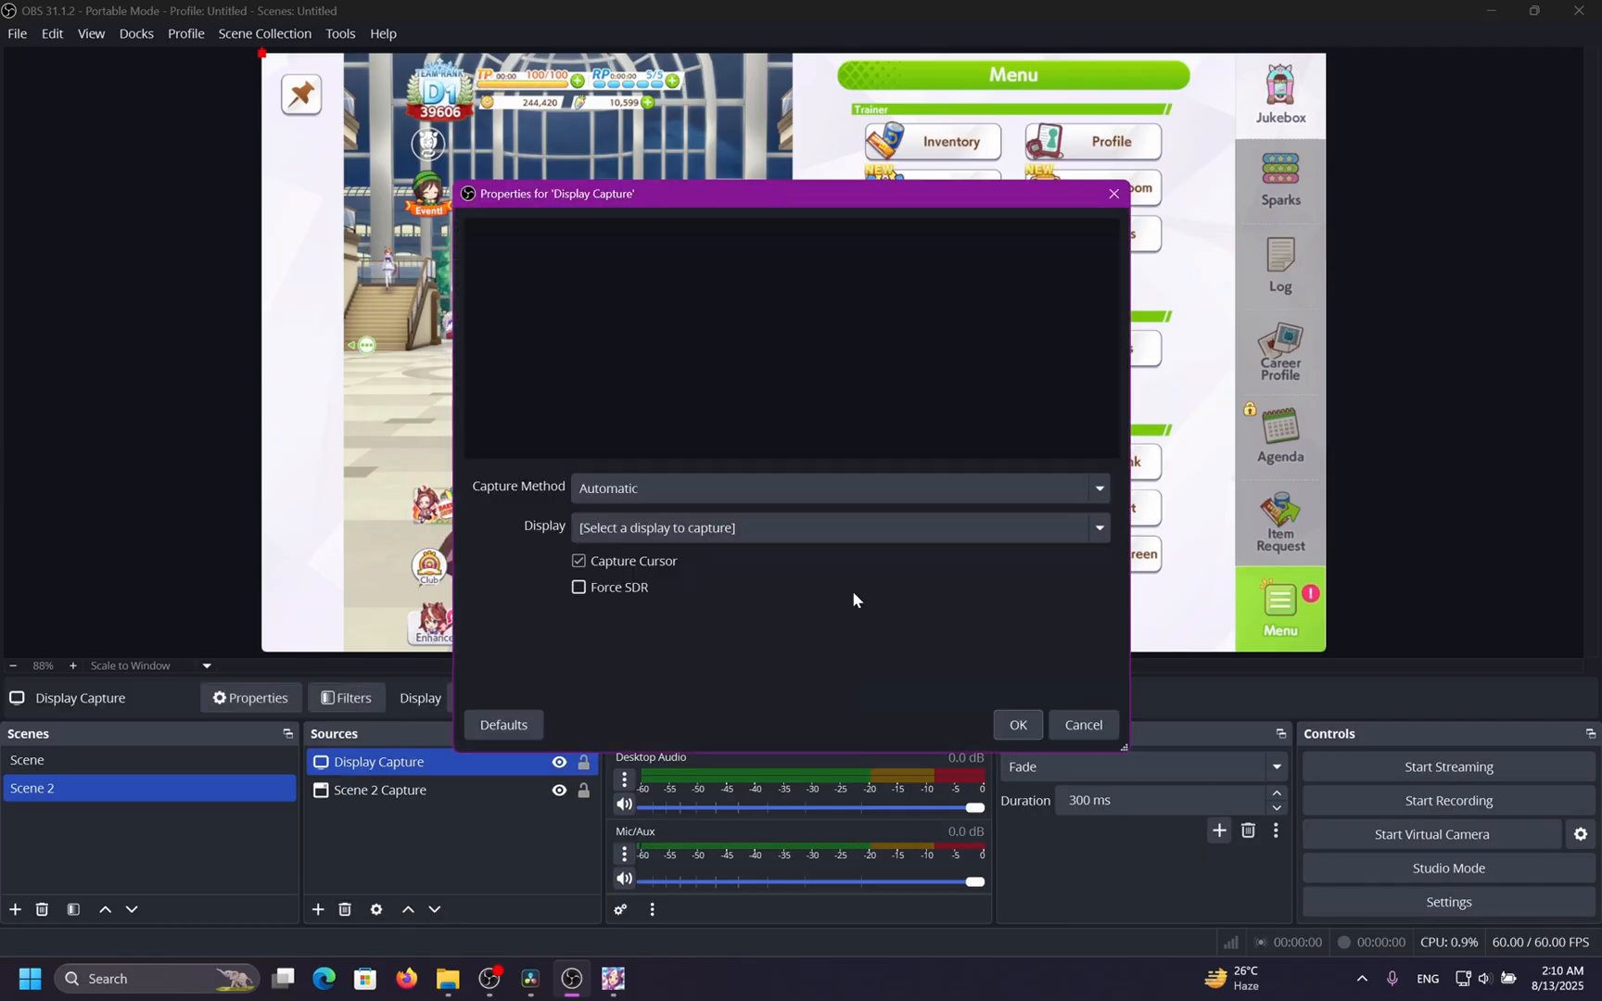
{"action": "left_click", "coordinate": [815, 536]}
{"action": "left_click", "coordinate": [758, 615]}
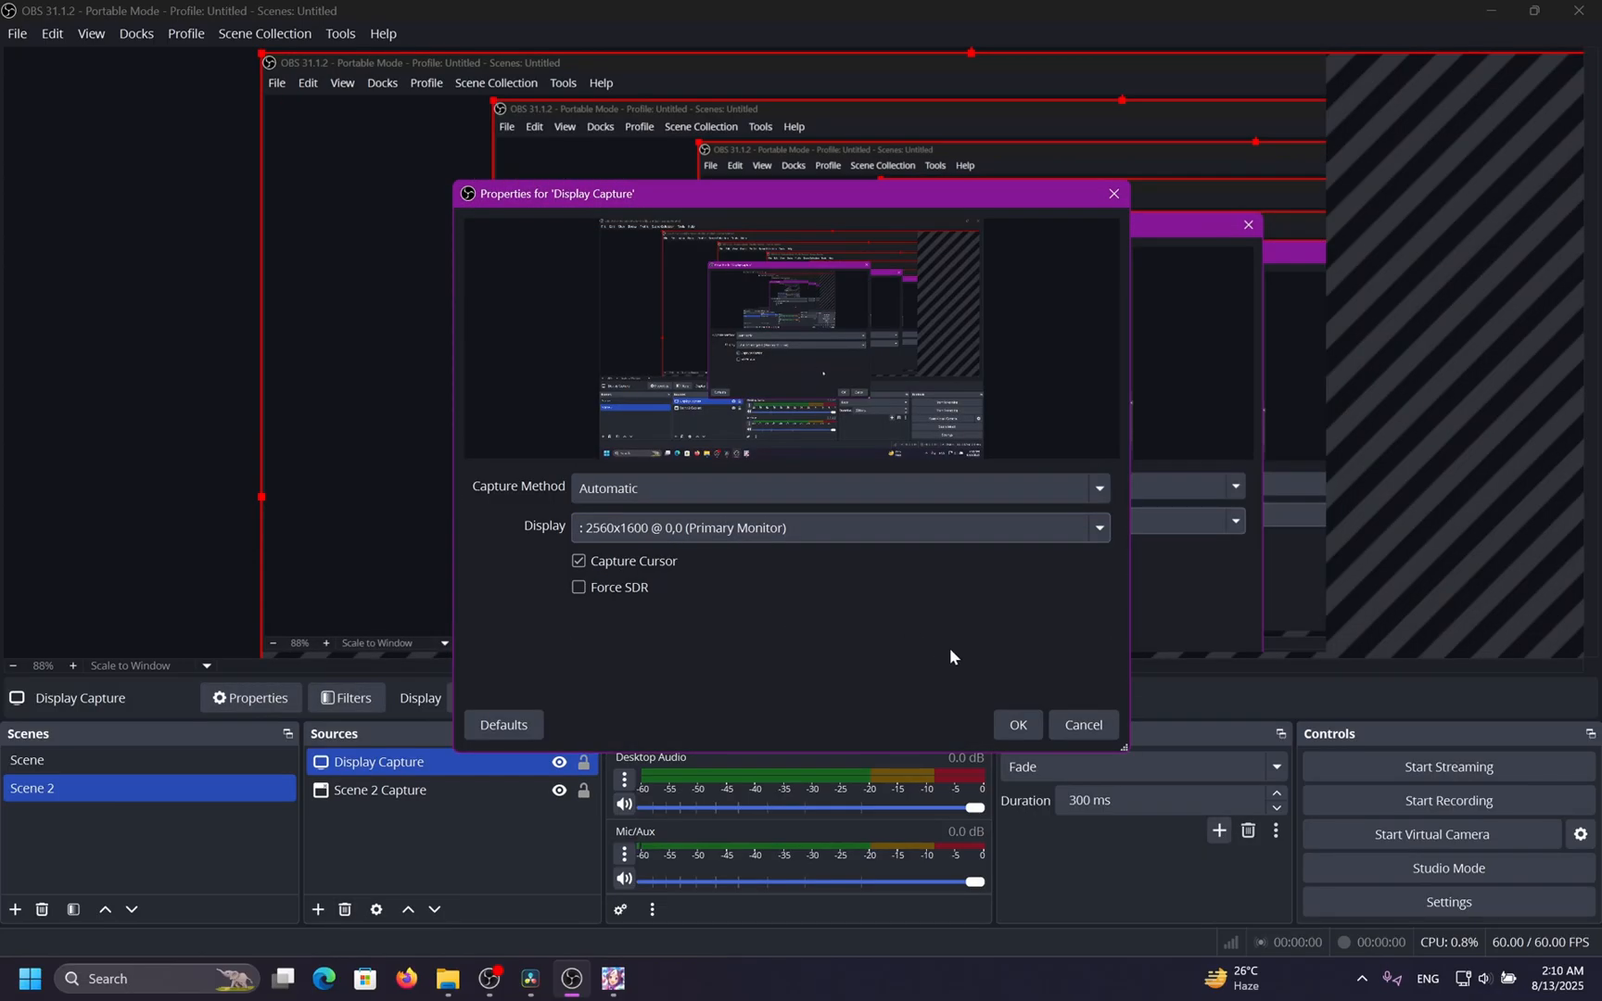
{"action": "left_click", "coordinate": [1002, 722]}
{"action": "right_click", "coordinate": [605, 346]}
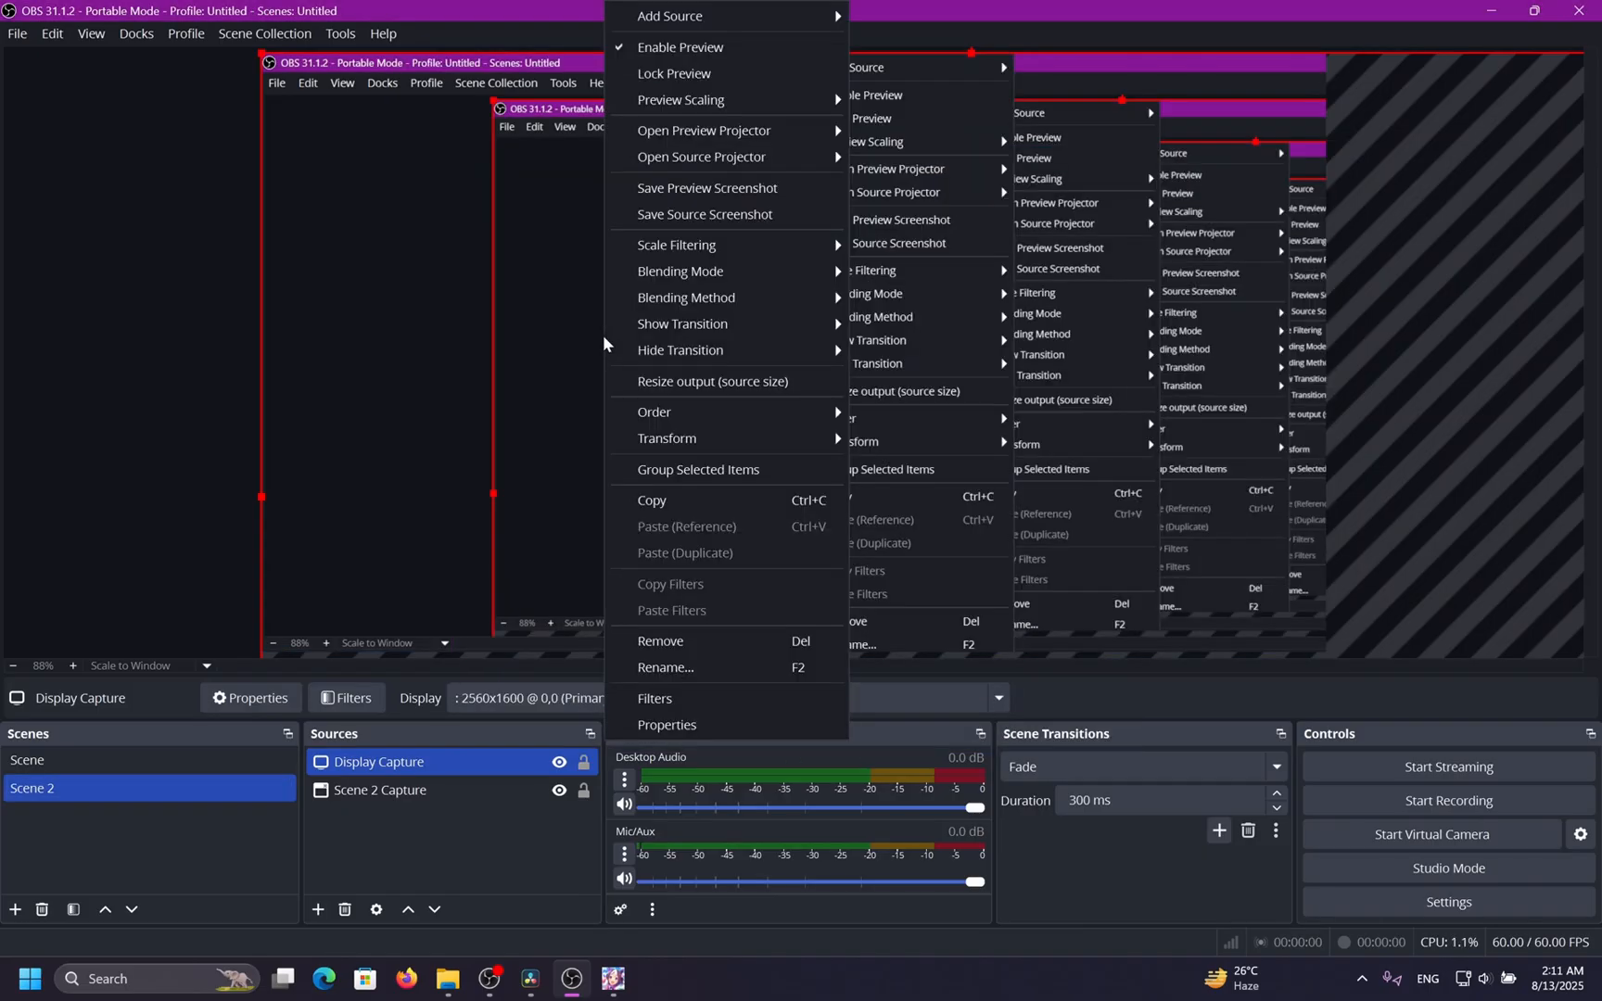
{"action": "mouse_move", "coordinate": [743, 433]}
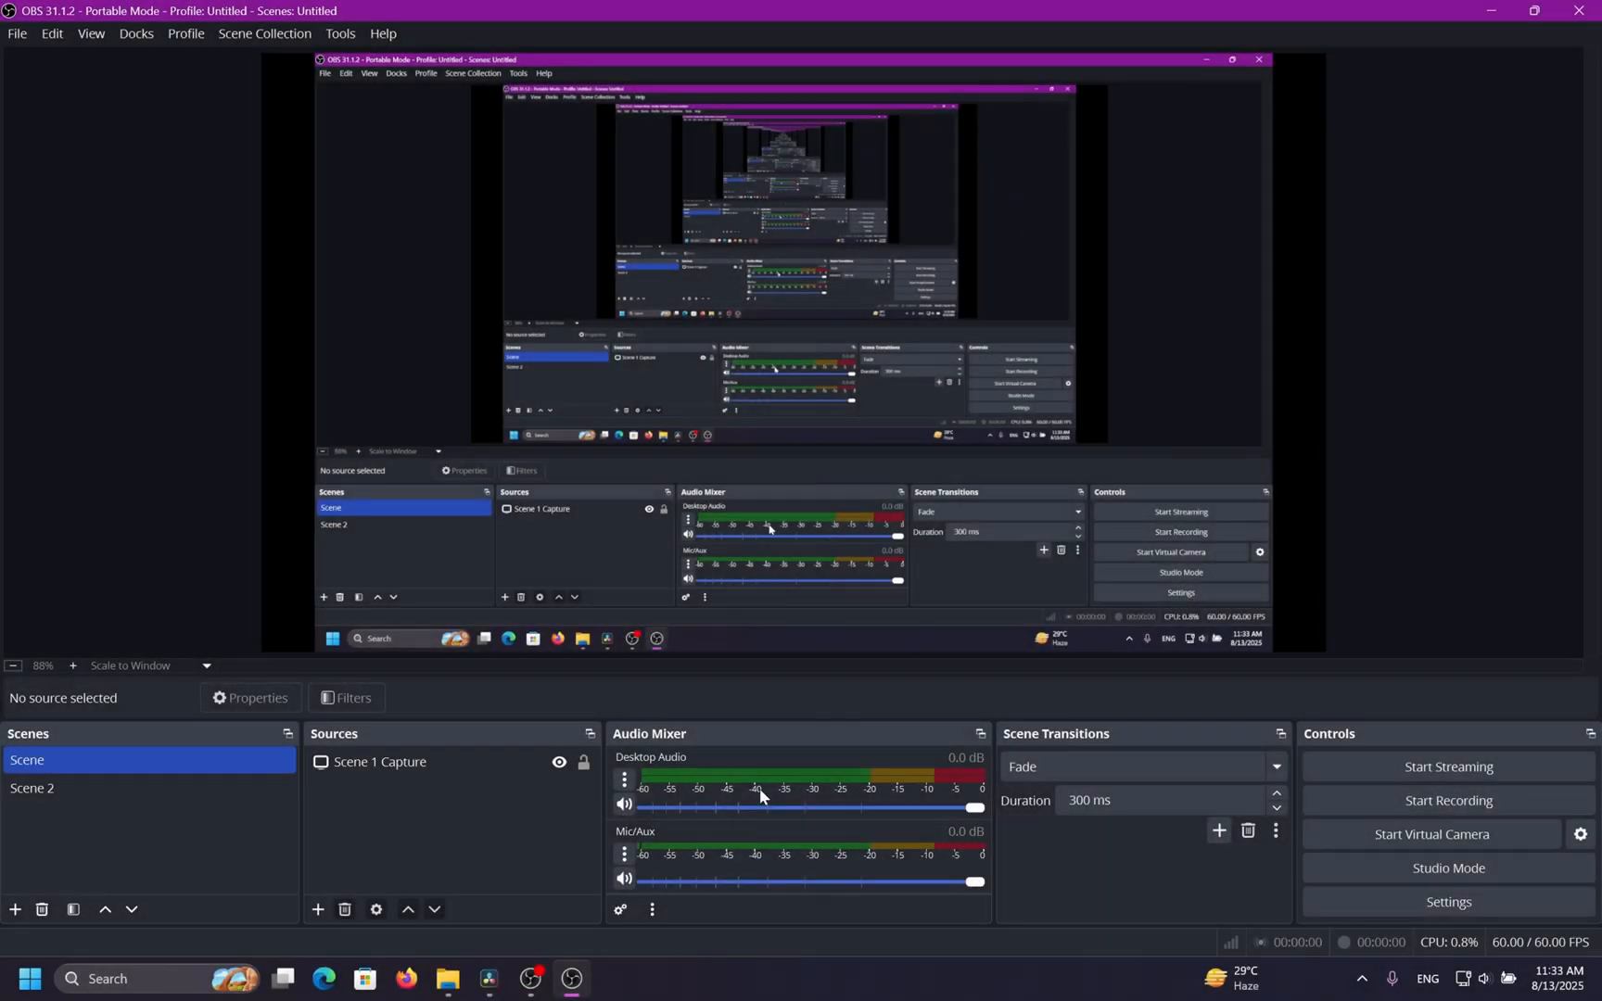
In Advanced Audio Properties, assign Desktop Audio to track 1 only by unticking tracks 2 to 6.
{"action": "left_click", "coordinate": [620, 909]}
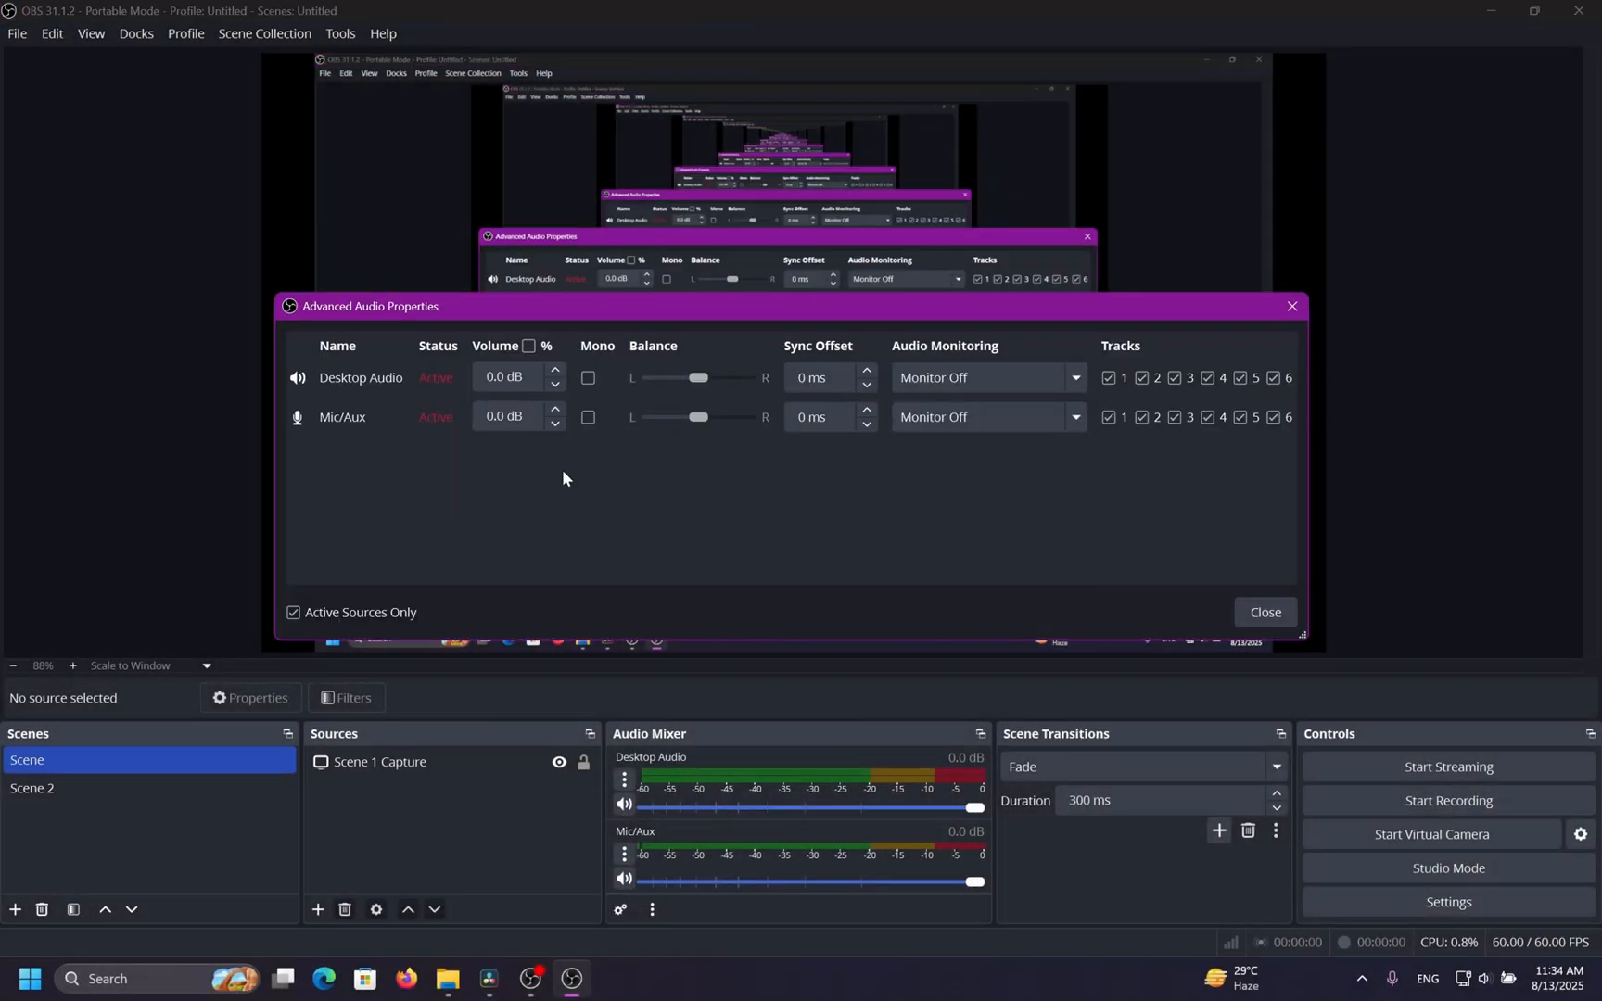
{"action": "left_click", "coordinate": [1143, 377]}
{"action": "left_click", "coordinate": [1175, 378]}
{"action": "left_click", "coordinate": [1208, 377]}
{"action": "left_click", "coordinate": [1240, 378]}
{"action": "left_click", "coordinate": [1274, 377]}
{"action": "left_click", "coordinate": [1272, 620]}
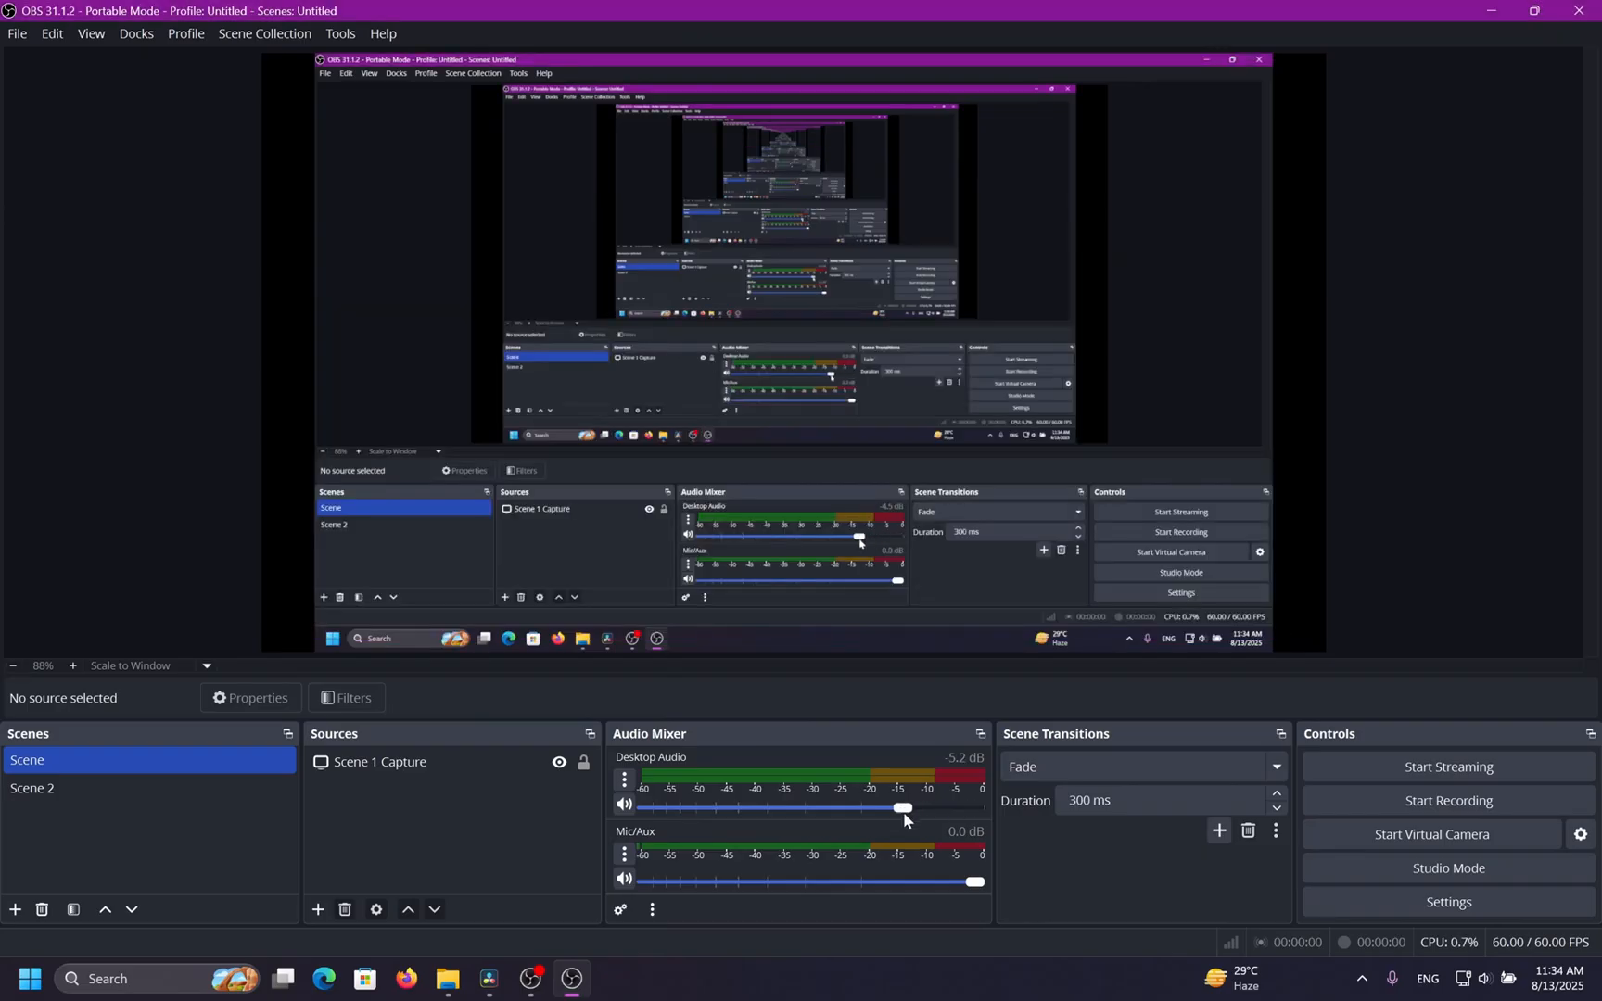
Set the Desktop Audio volume to 3.0 dB in Advanced Audio Properties.
{"action": "left_click", "coordinate": [621, 783]}
{"action": "left_click", "coordinate": [622, 805]}
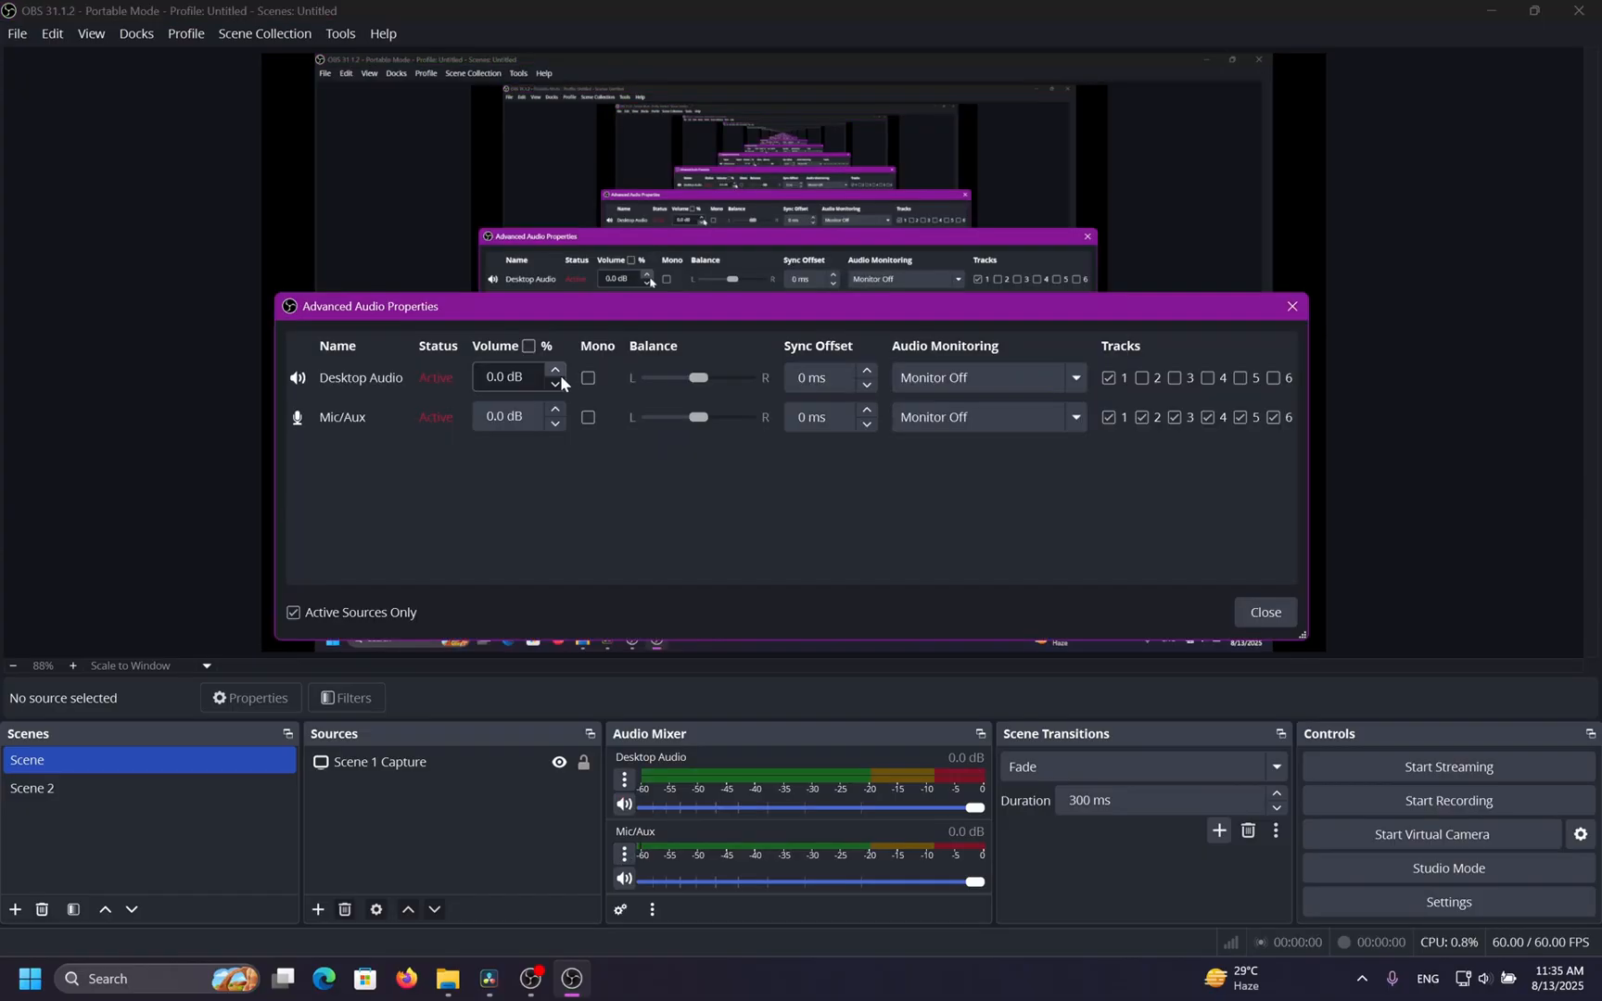
{"action": "left_click", "coordinate": [560, 376]}
{"action": "scroll", "coordinate": [561, 377], "scroll_direction": "up", "scroll_amount": 4}
{"action": "scroll", "coordinate": [560, 383], "scroll_direction": "up", "scroll_amount": 3}
{"action": "scroll", "coordinate": [561, 380], "scroll_direction": "up", "scroll_amount": 2}
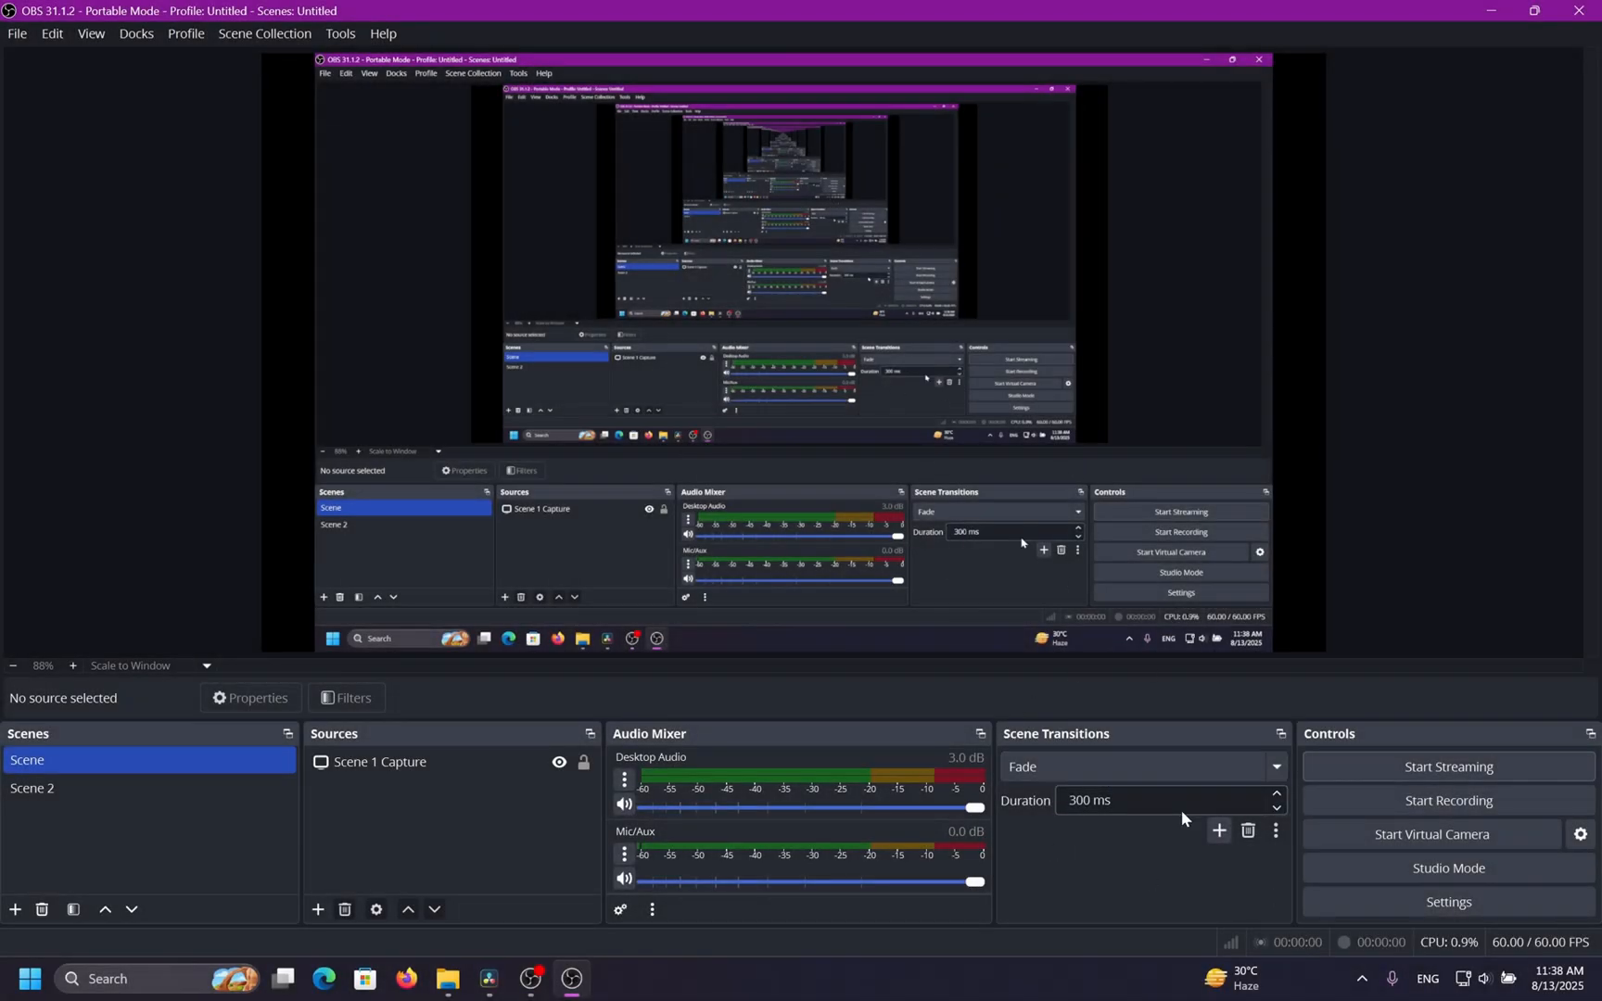
Switch between Scene 2 and Scene and open the transition list.
{"action": "left_click", "coordinate": [207, 789]}
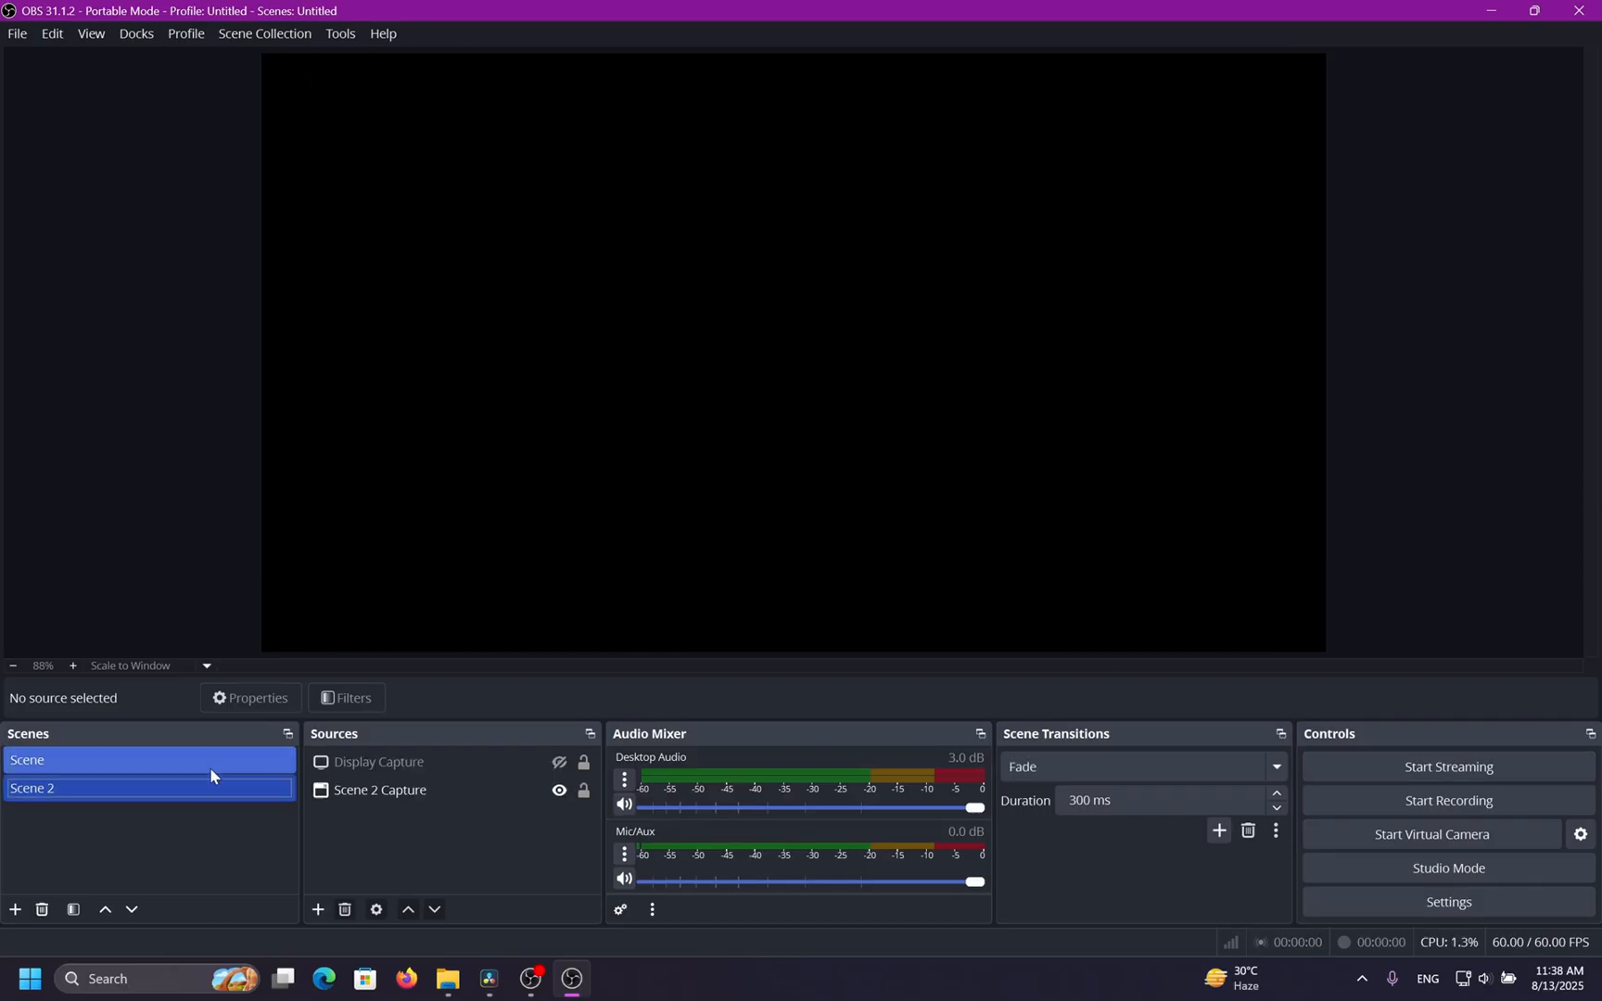
{"action": "left_click", "coordinate": [209, 764]}
{"action": "left_click", "coordinate": [1020, 768]}
{"action": "left_click", "coordinate": [1020, 770]}
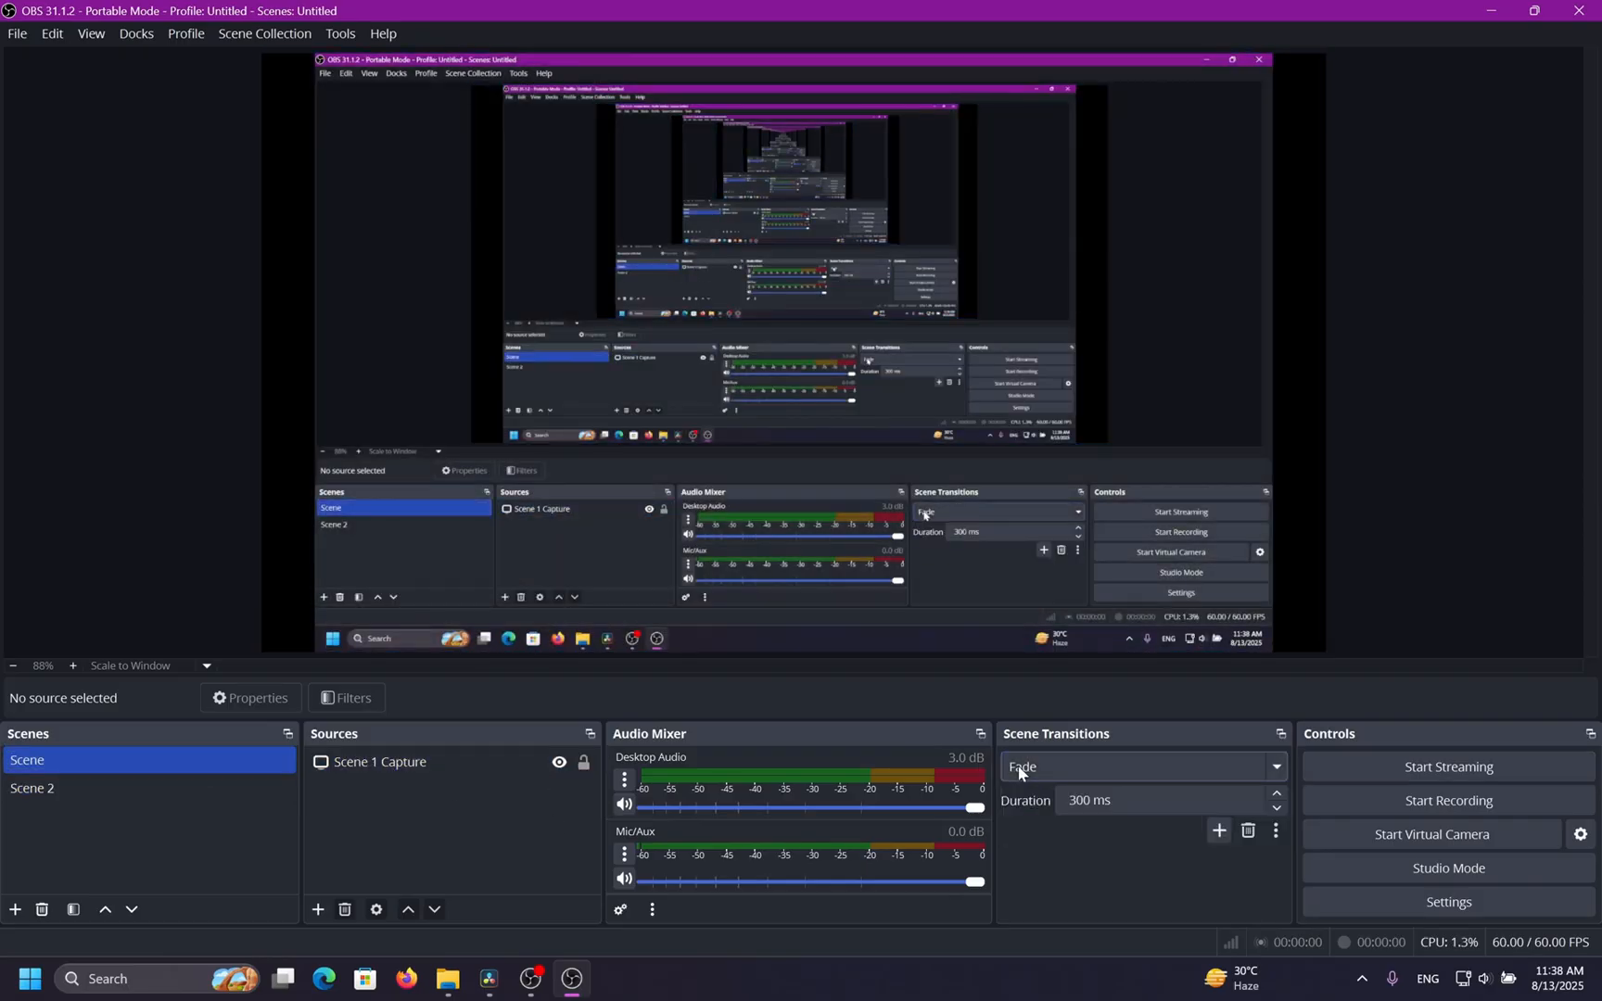
Add a Stinger transition named Stinger using the Warcraft III Opening.mkv video, then switch to Scene 2 to test it.
{"action": "left_click", "coordinate": [1213, 825]}
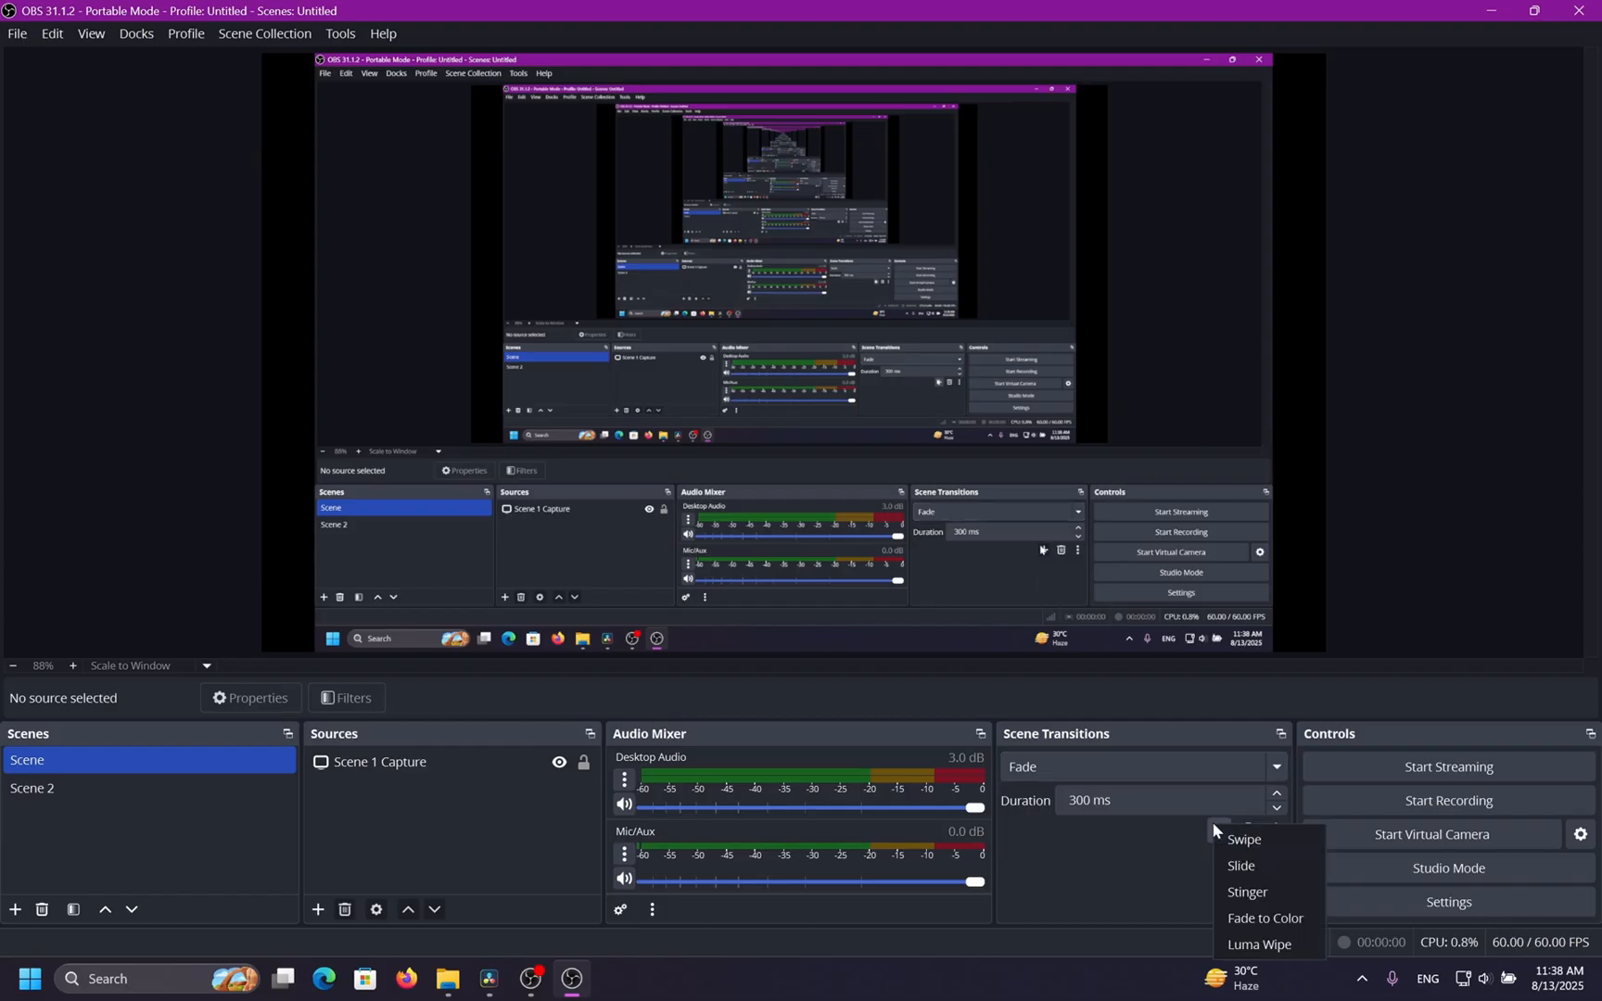
{"action": "left_click", "coordinate": [1266, 891]}
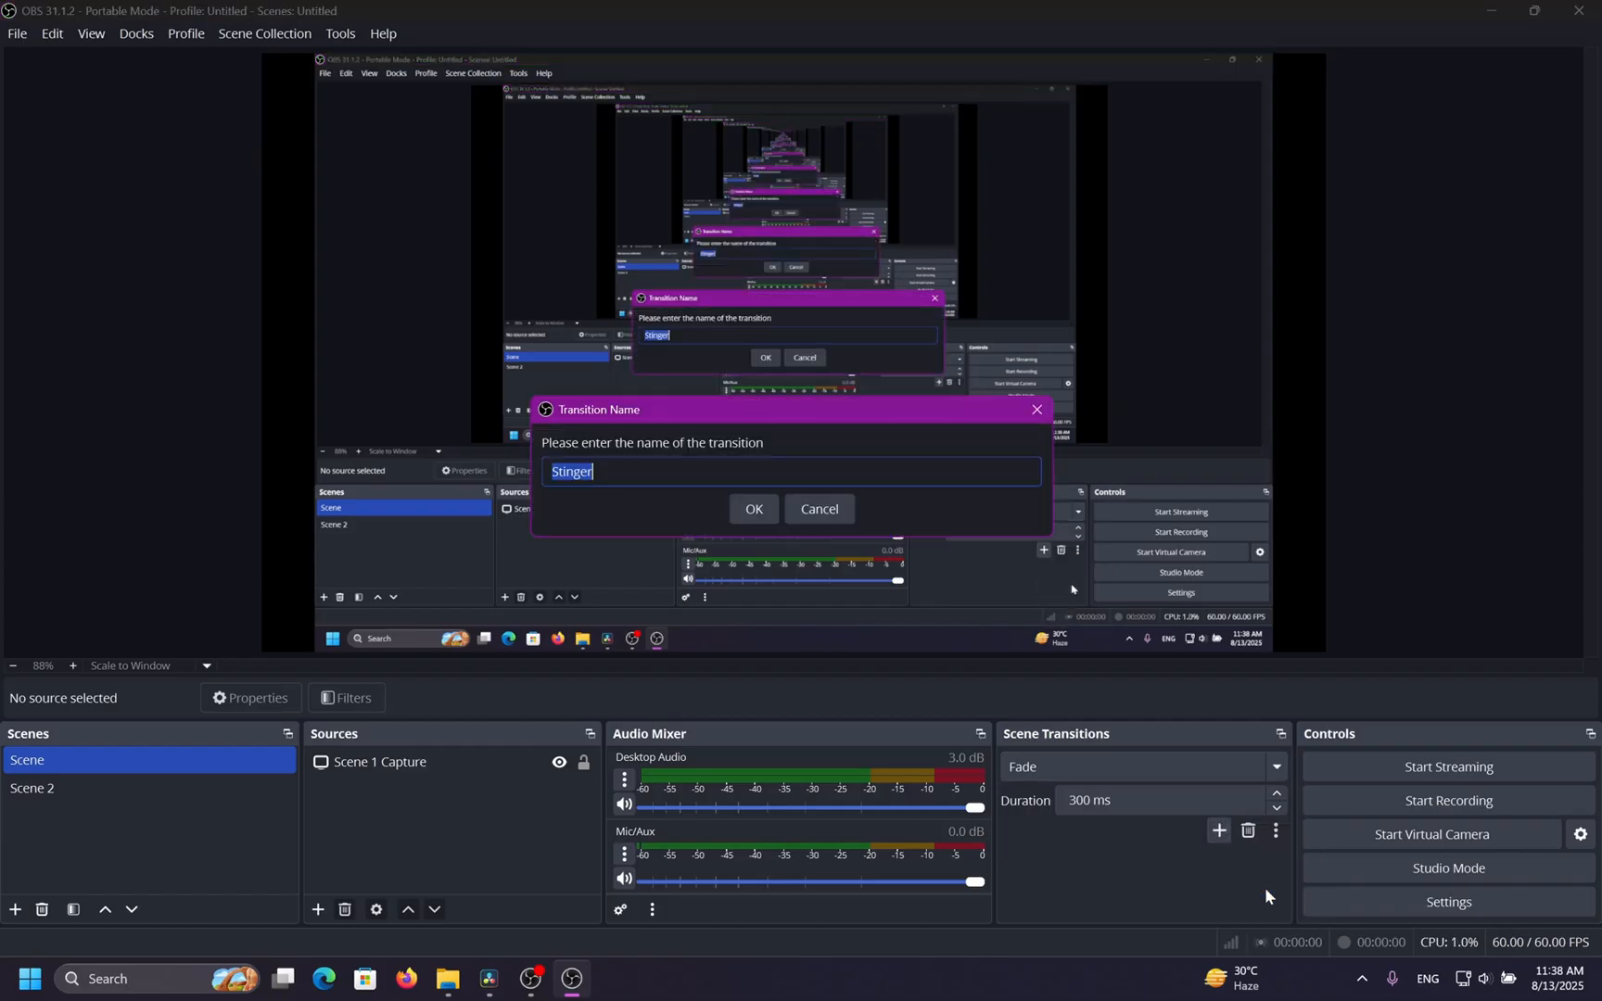
{"action": "left_click", "coordinate": [755, 509]}
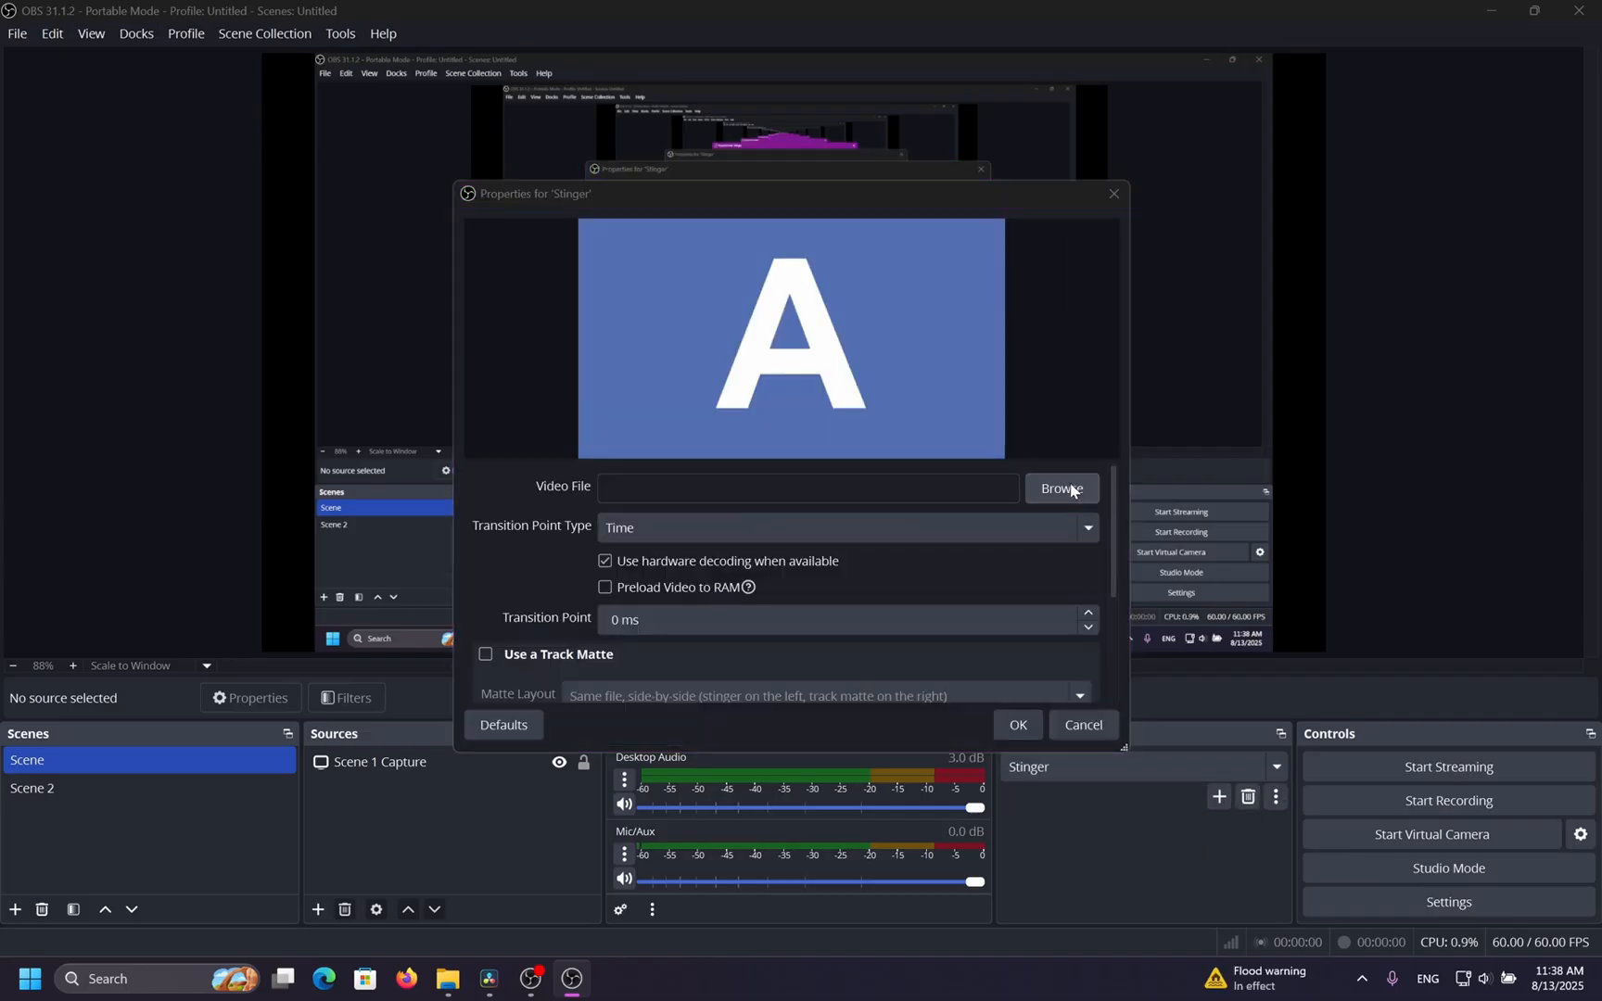
{"action": "left_click", "coordinate": [1062, 489]}
{"action": "left_click", "coordinate": [1115, 673]}
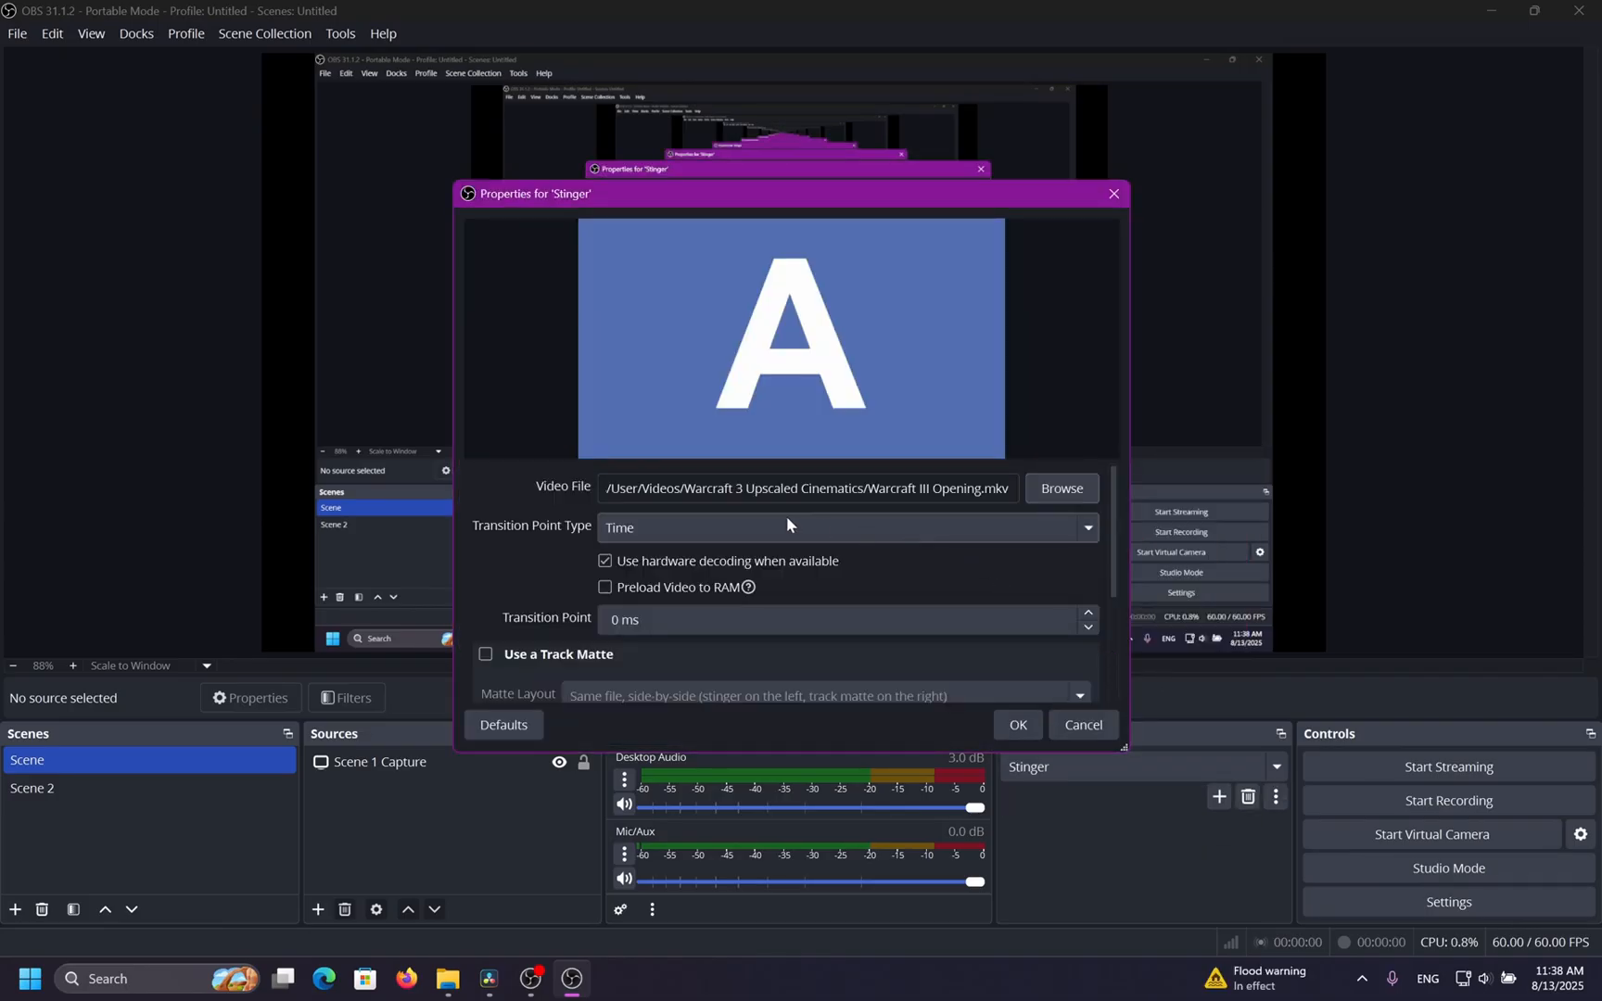
{"action": "left_click", "coordinate": [1017, 724]}
{"action": "left_click", "coordinate": [158, 783]}
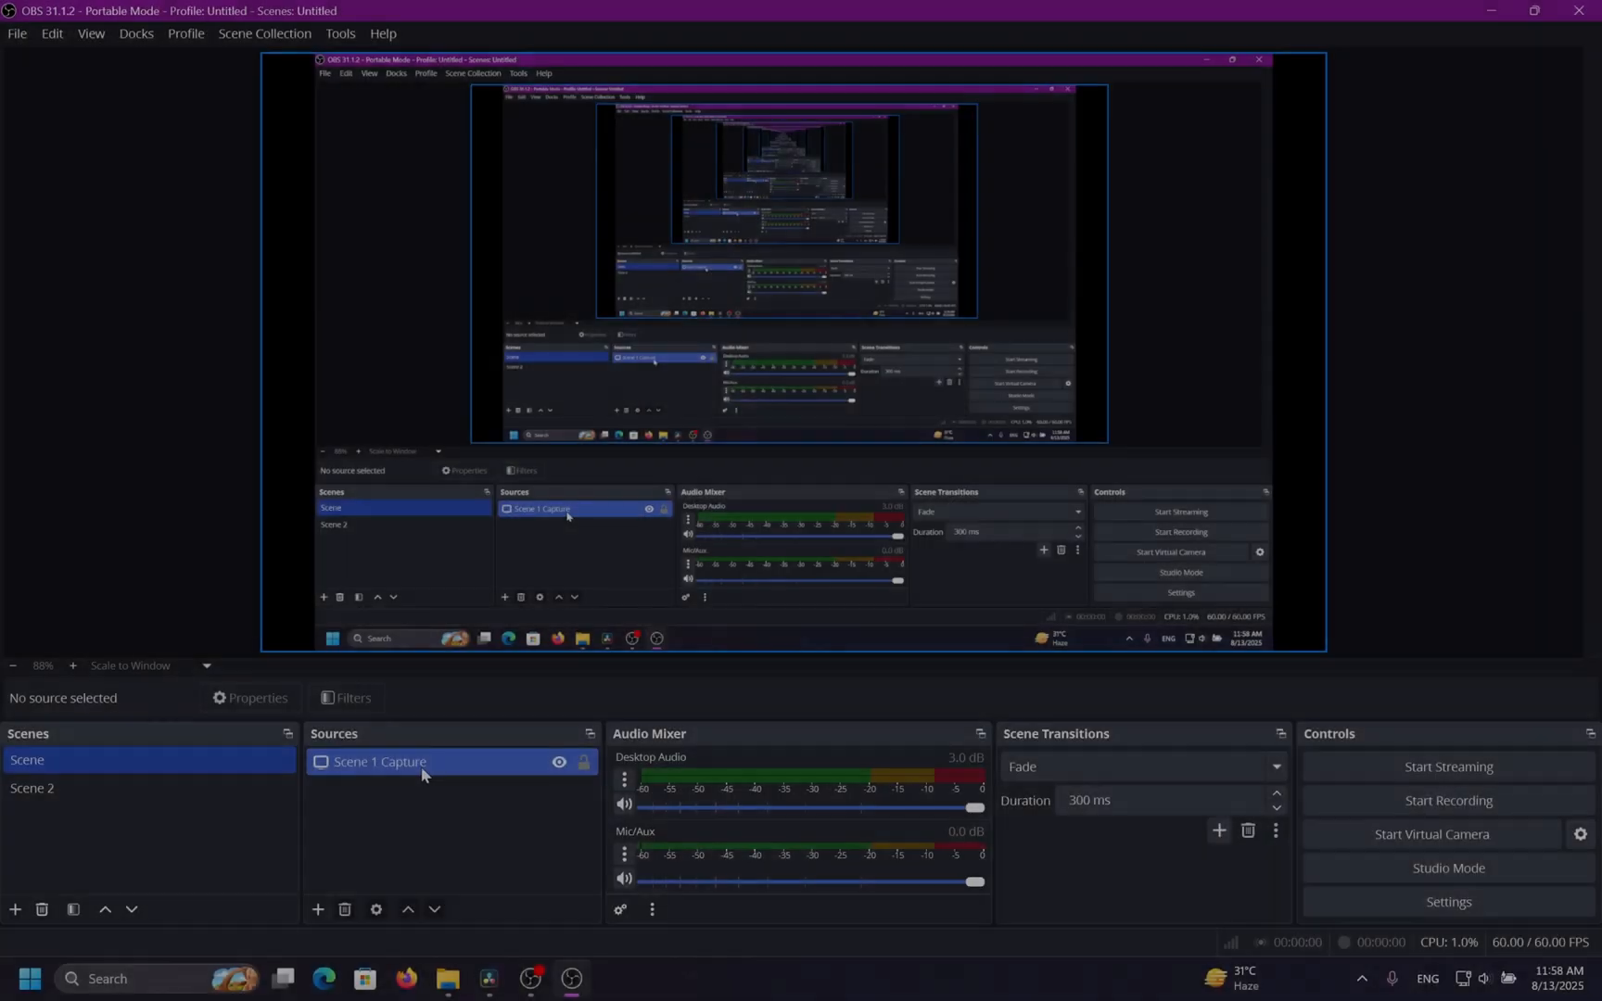
Remove the hidden Display Capture source from Scene 2.
{"action": "left_click", "coordinate": [315, 909]}
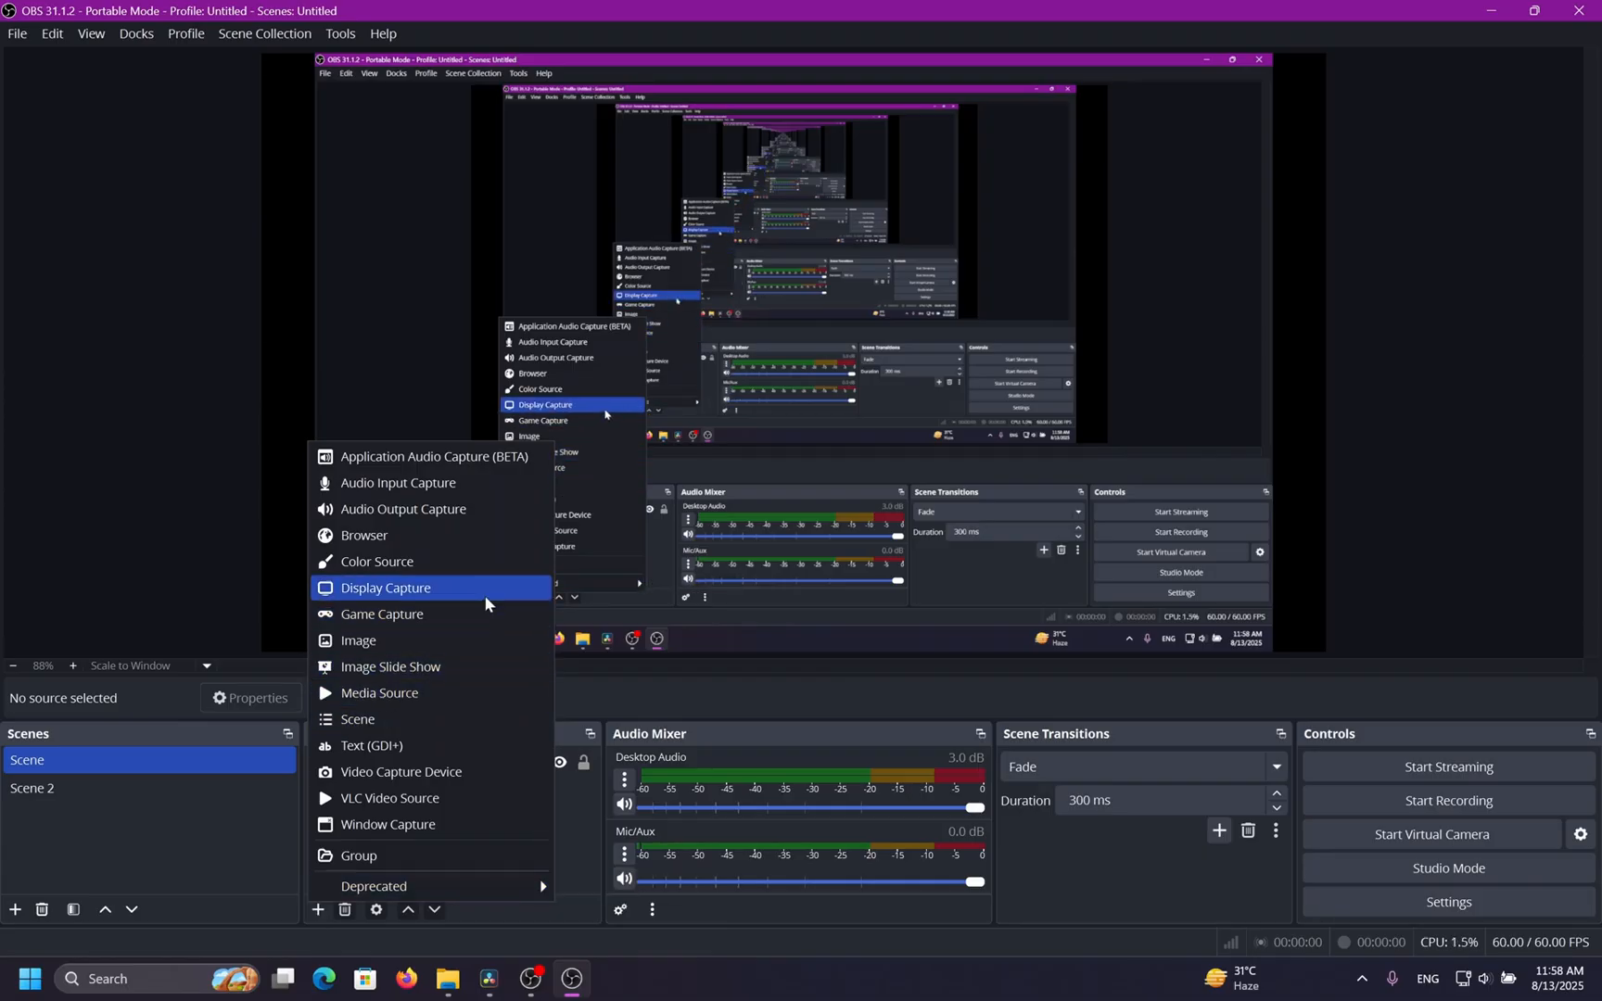
{"action": "left_click", "coordinate": [214, 787]}
{"action": "left_click", "coordinate": [468, 762]}
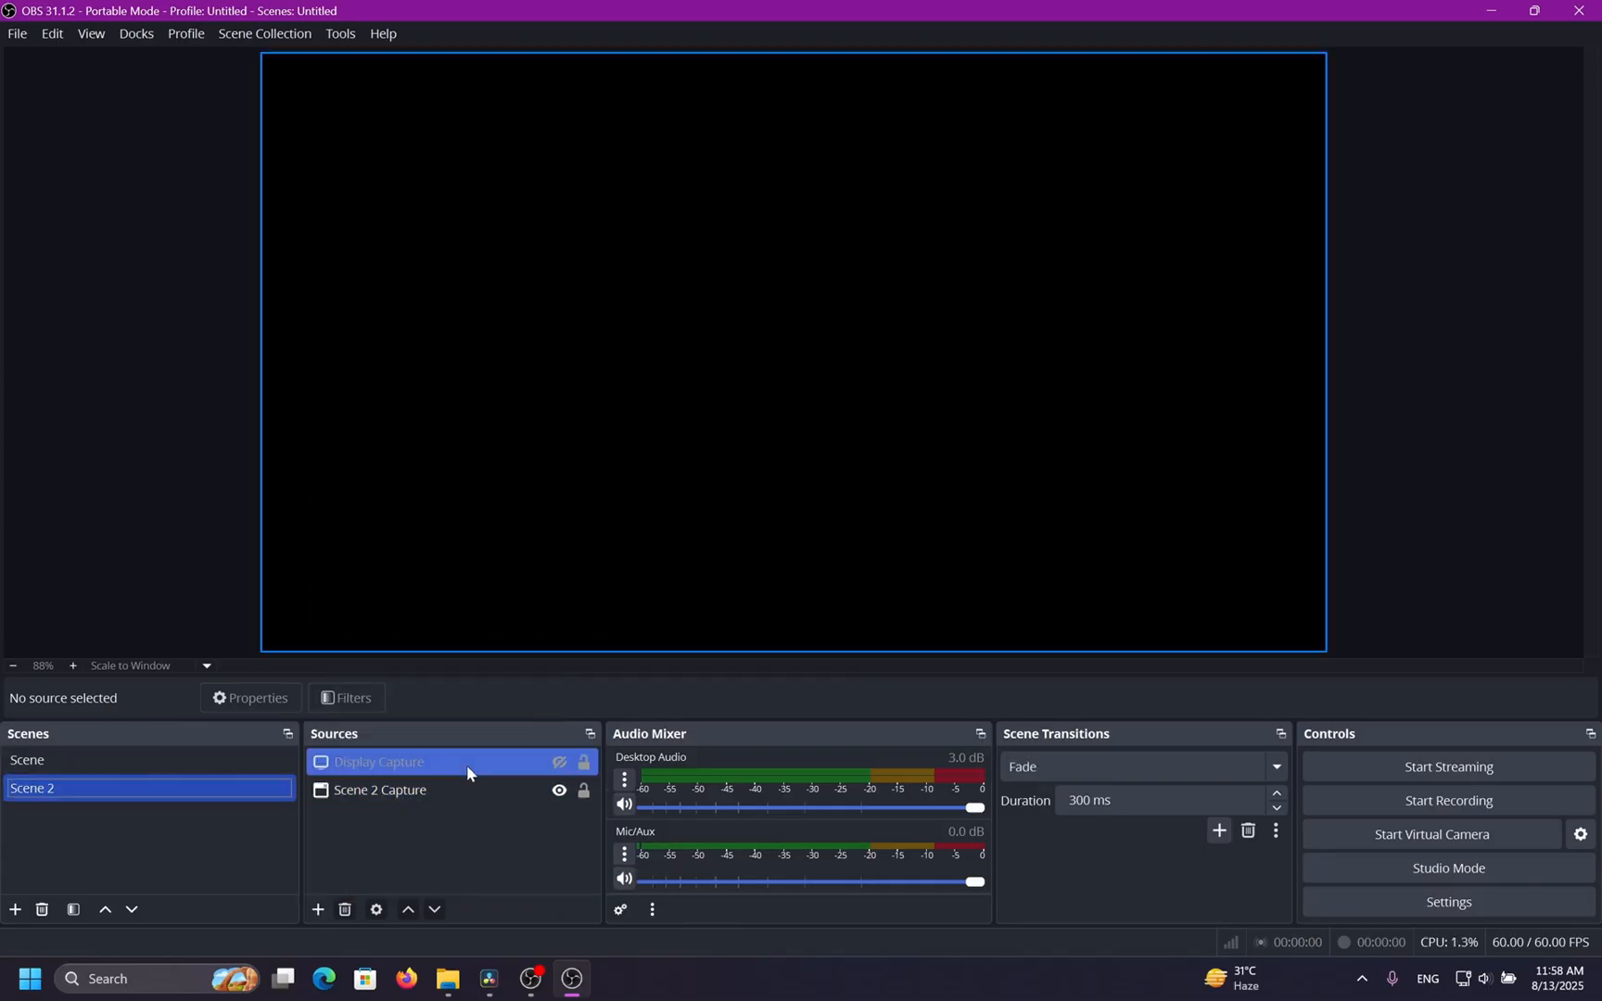
{"action": "right_click", "coordinate": [481, 762]}
{"action": "left_click", "coordinate": [538, 661]}
{"action": "left_click", "coordinate": [872, 504]}
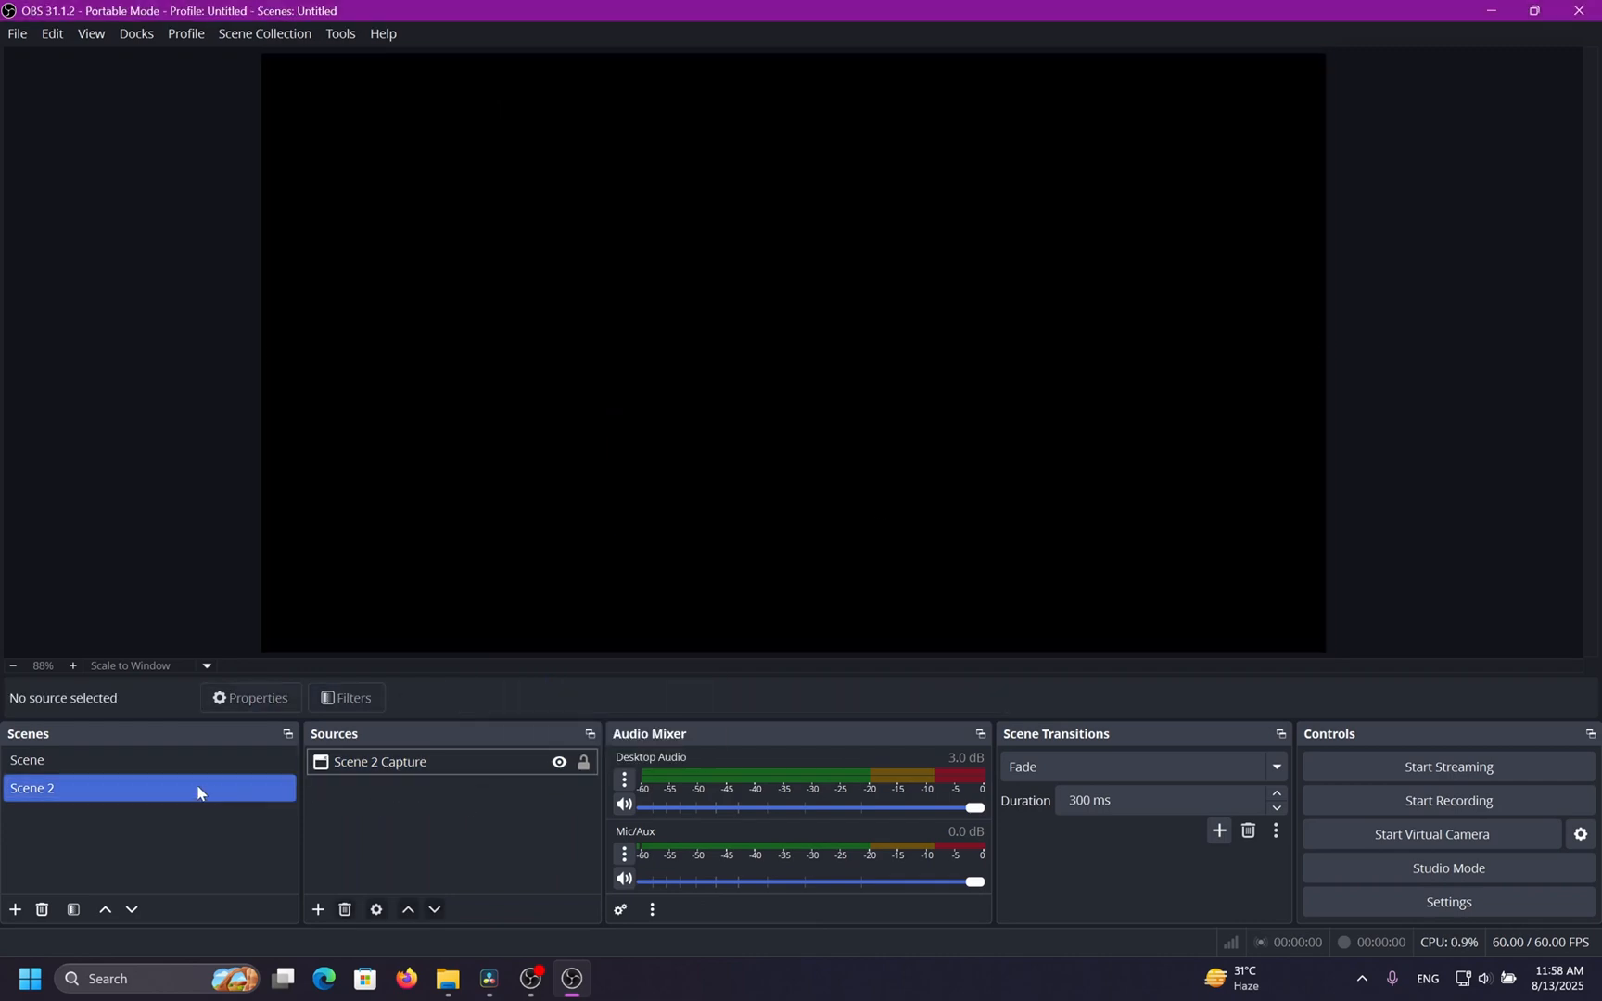
Select Scene and review the track settings in Advanced Audio Properties.
{"action": "left_click", "coordinate": [185, 760]}
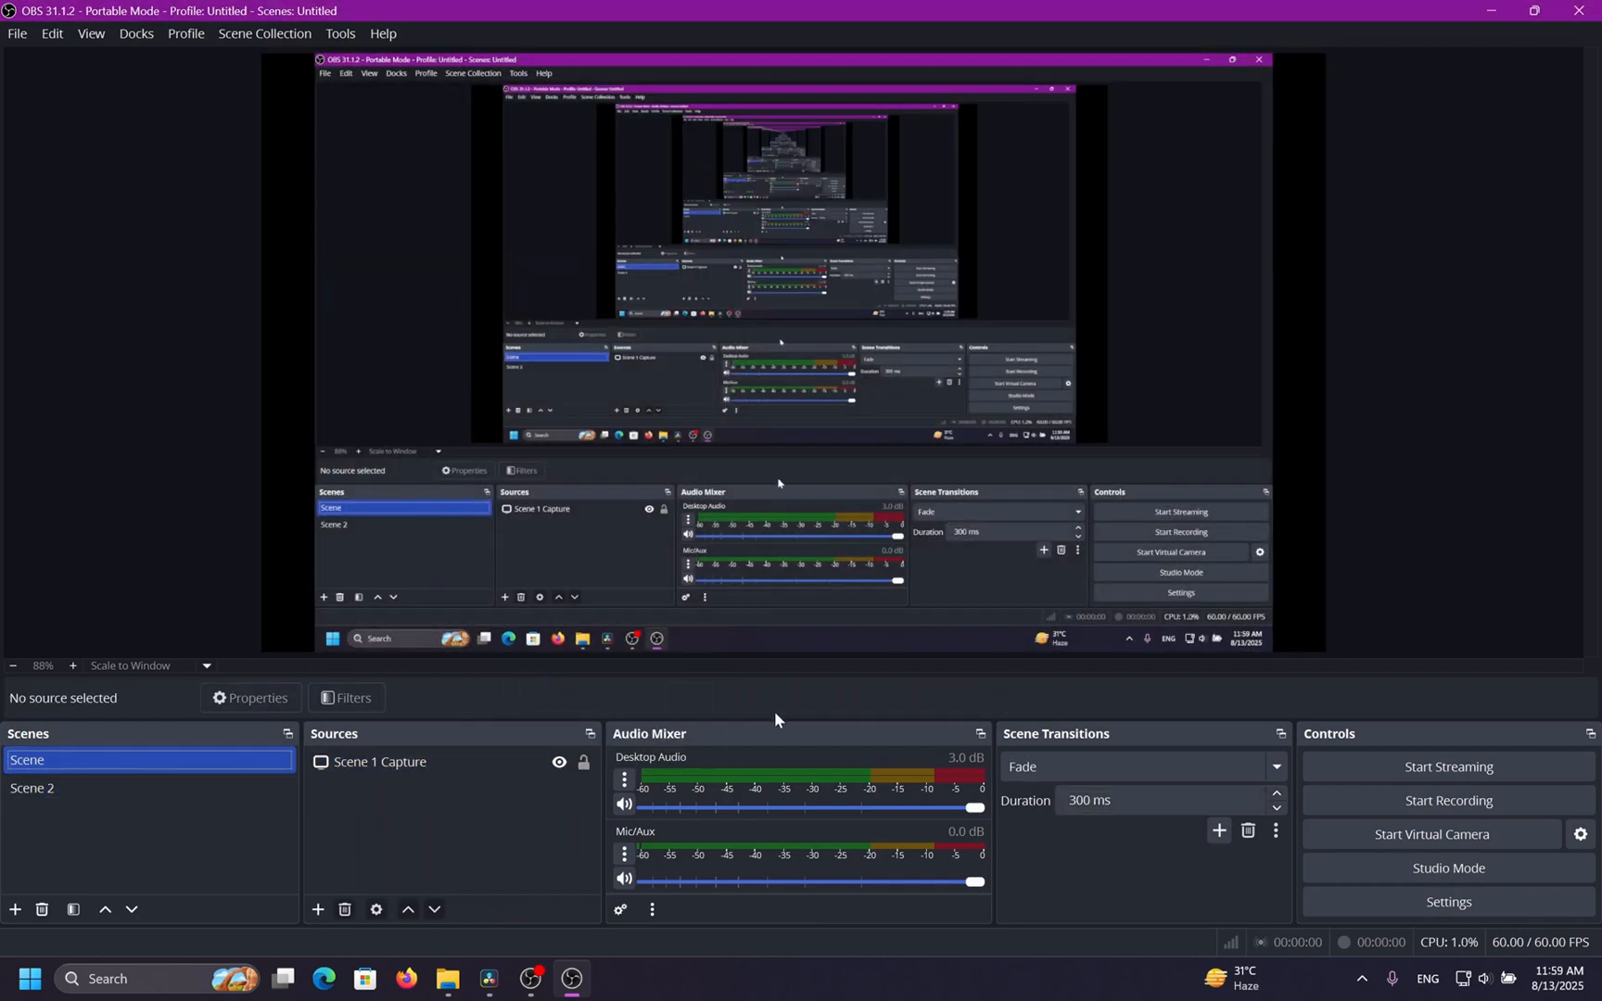
{"action": "left_click_drag", "start_coordinate": [774, 711], "coordinate": [773, 697]}
{"action": "left_click", "coordinate": [620, 910]}
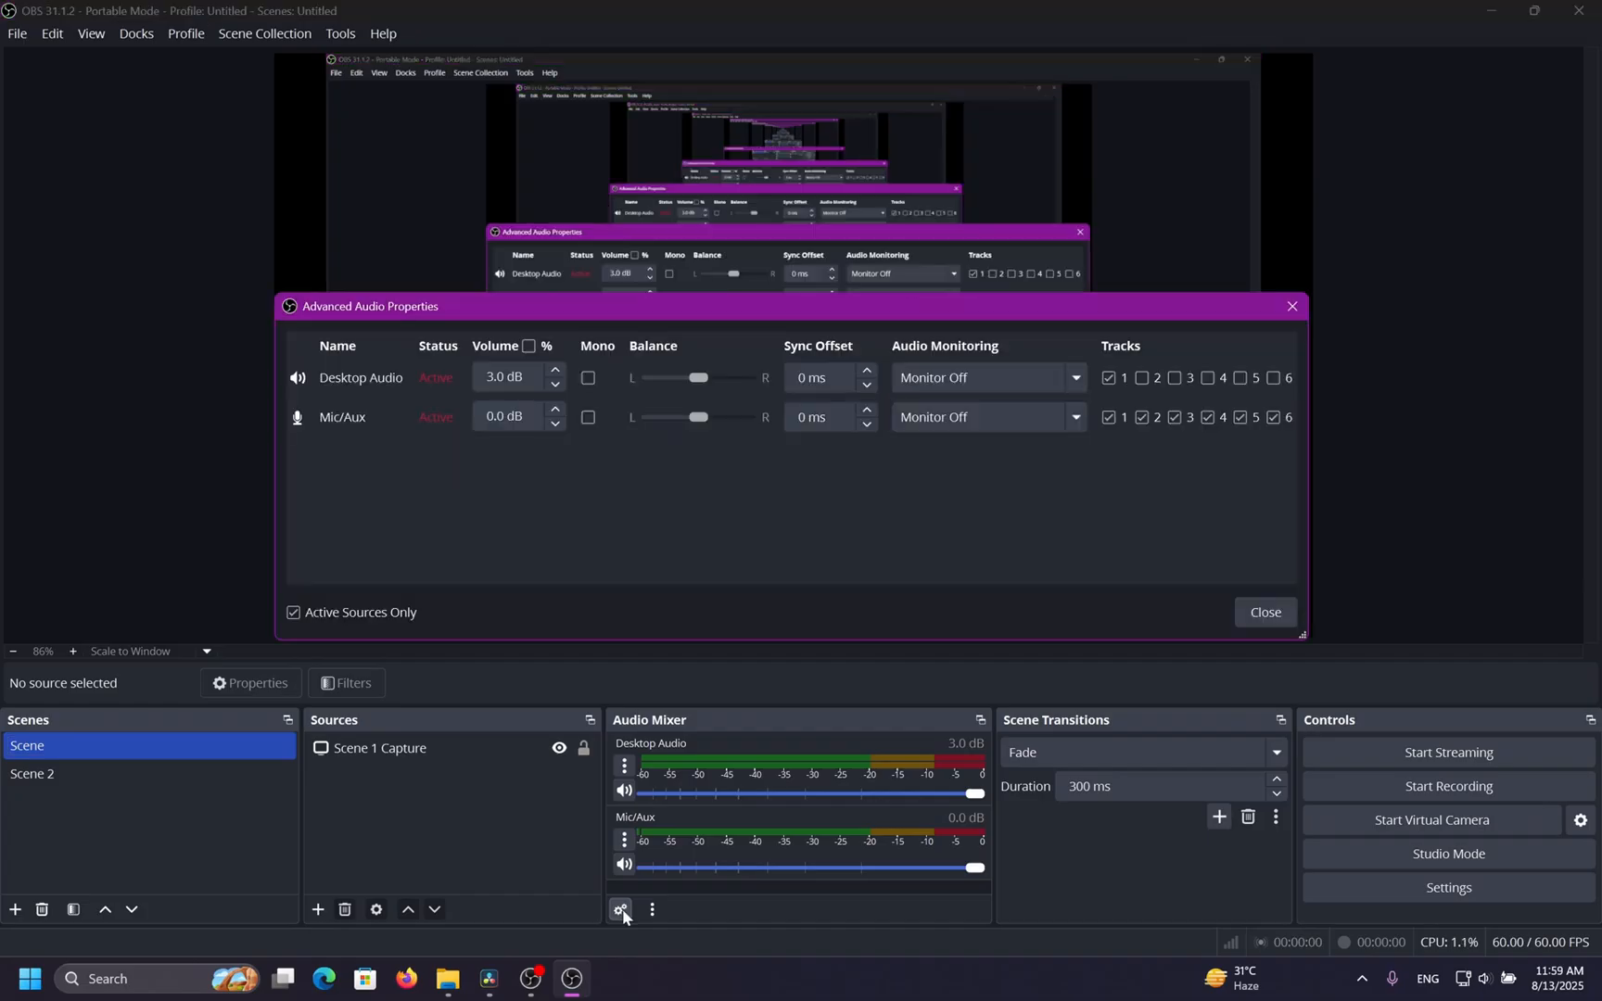
{"action": "left_click", "coordinate": [1240, 611]}
Open the filters of the Scene 1 Capture source.
{"action": "left_click", "coordinate": [381, 748]}
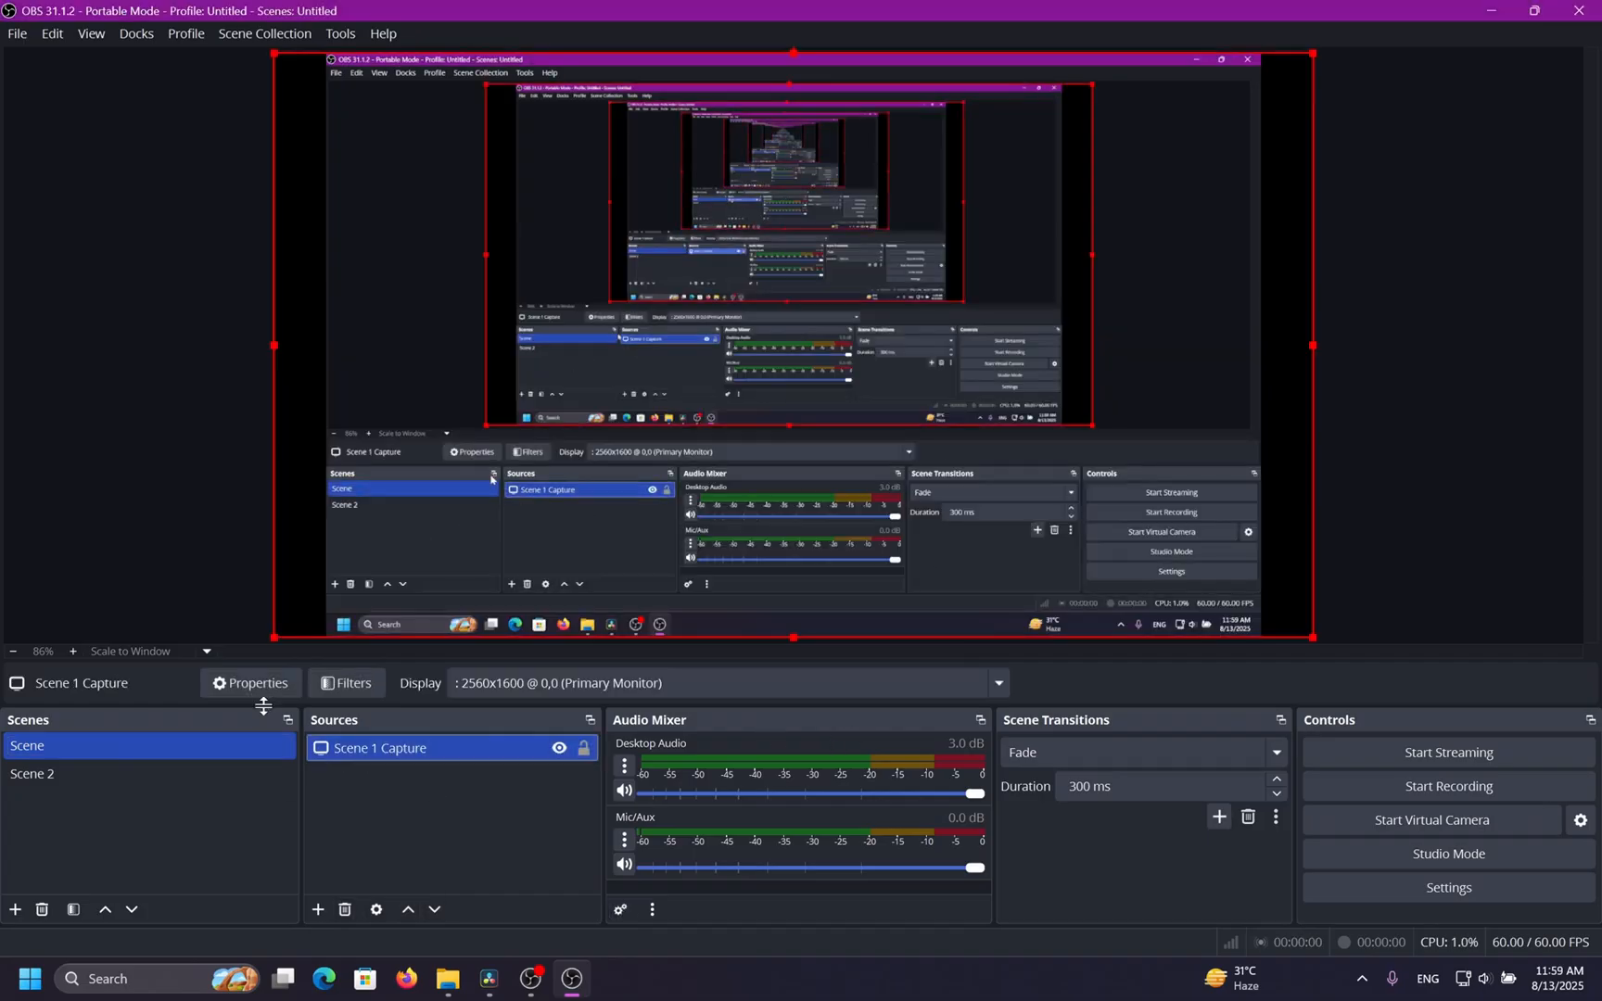
{"action": "left_click", "coordinate": [347, 683]}
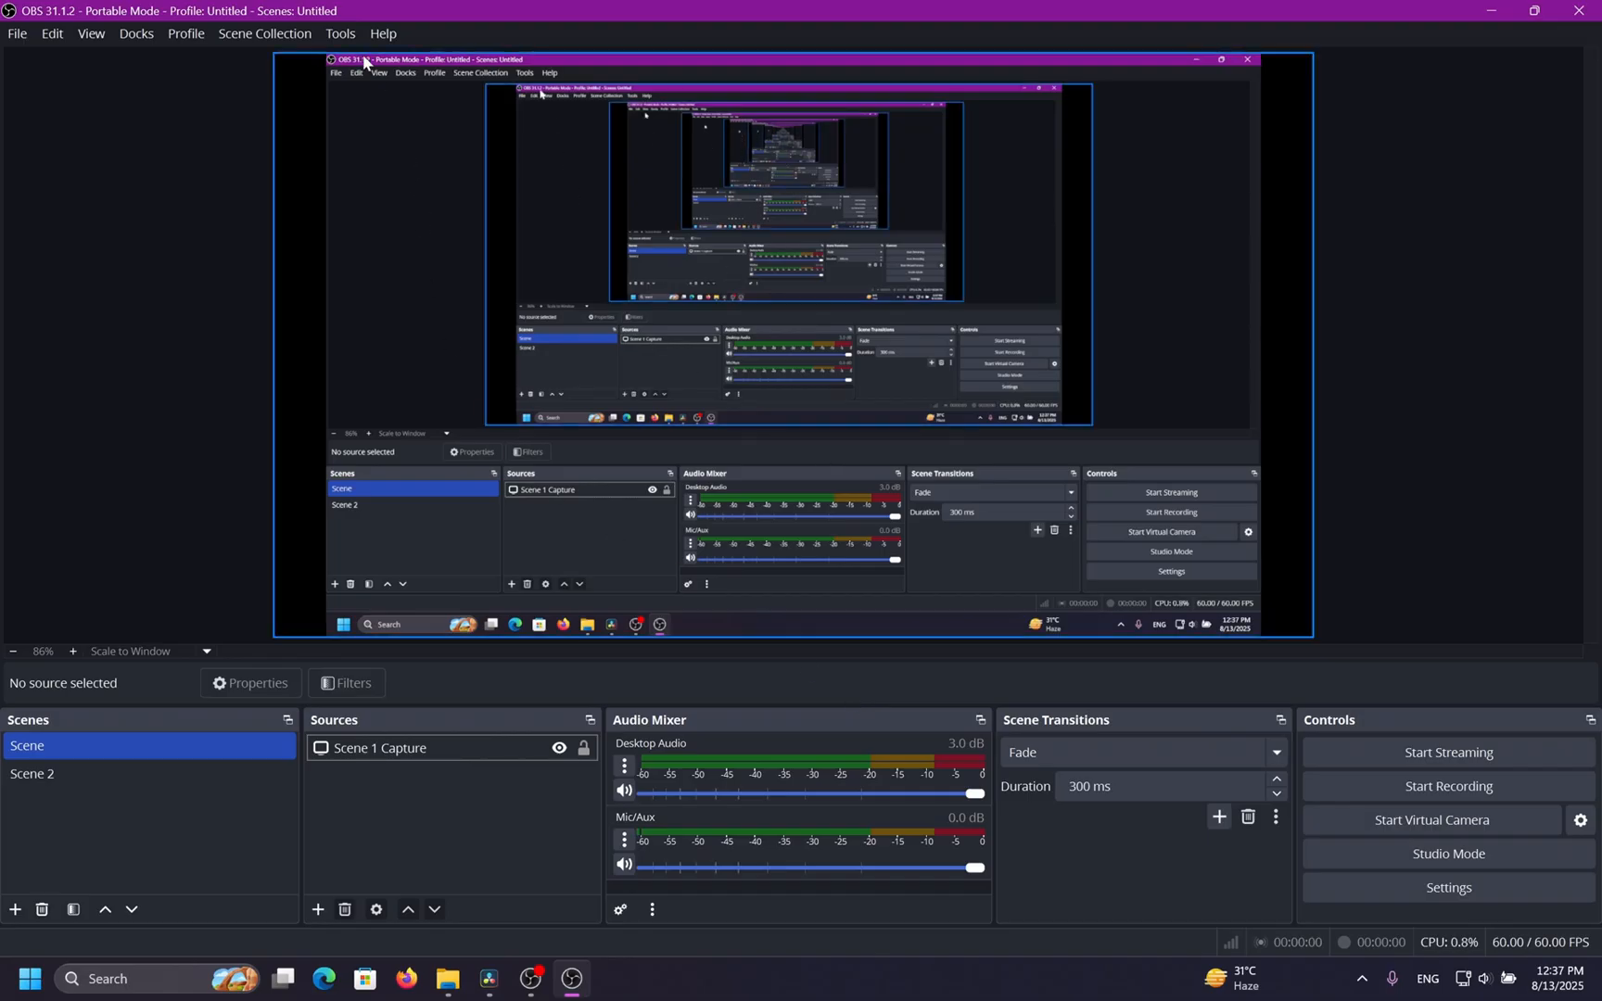
Run the Auto-Configuration Wizard optimized just for recording and apply its recommended settings.
{"action": "left_click", "coordinate": [339, 34]}
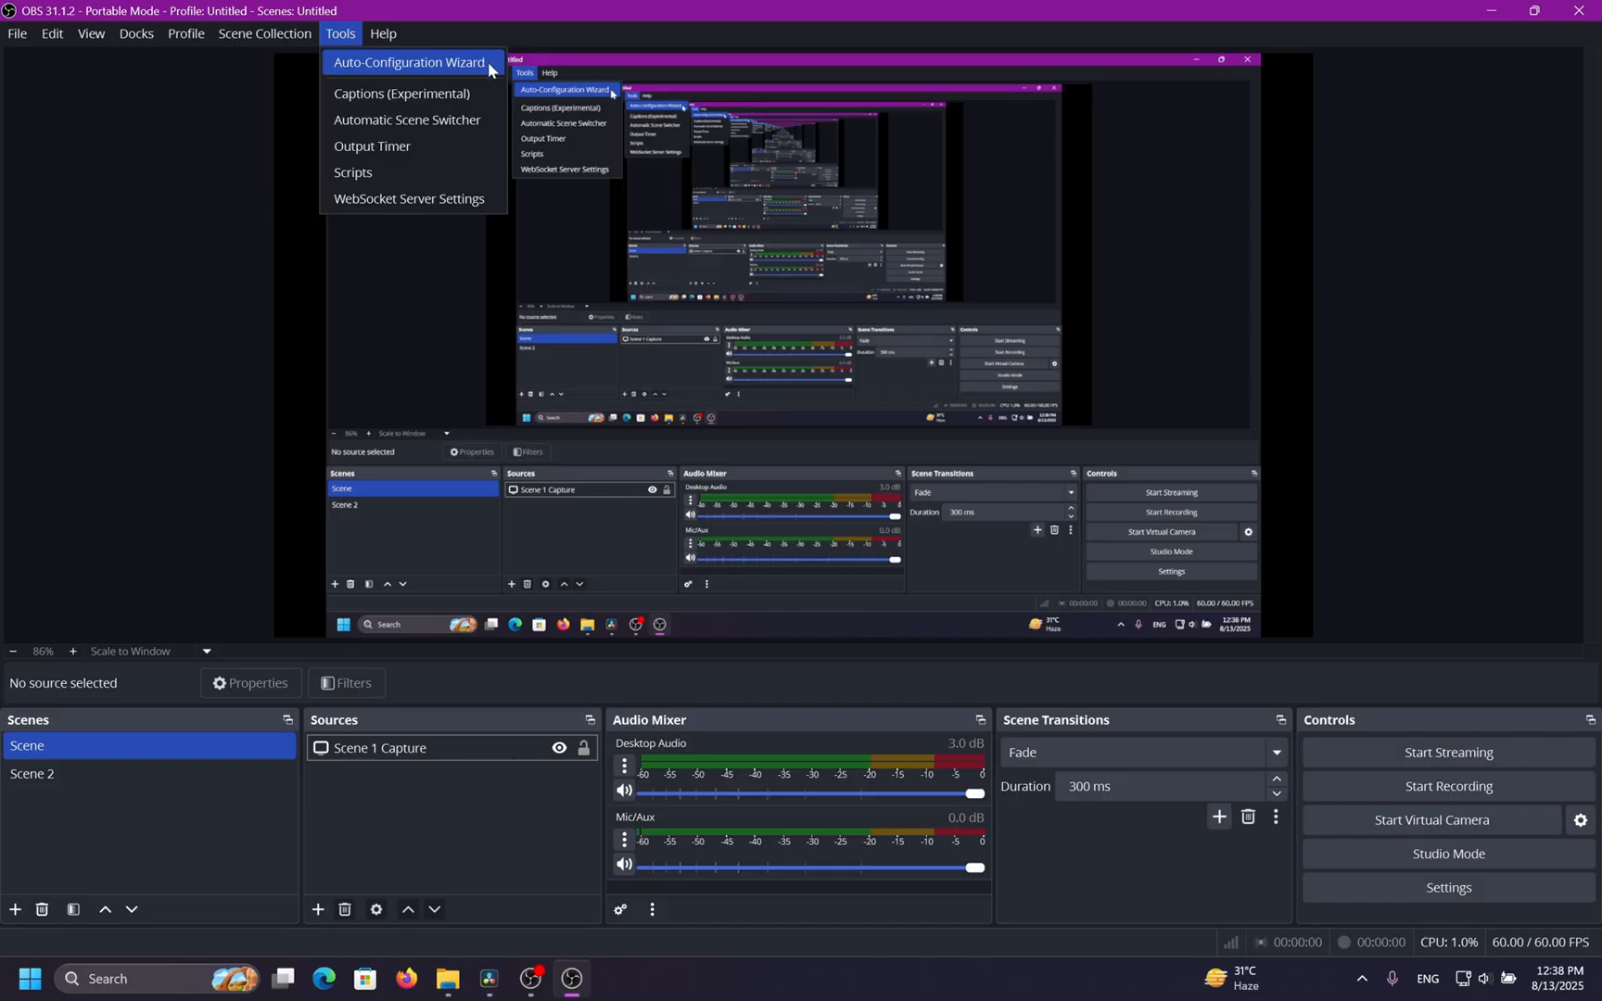
{"action": "left_click", "coordinate": [487, 62]}
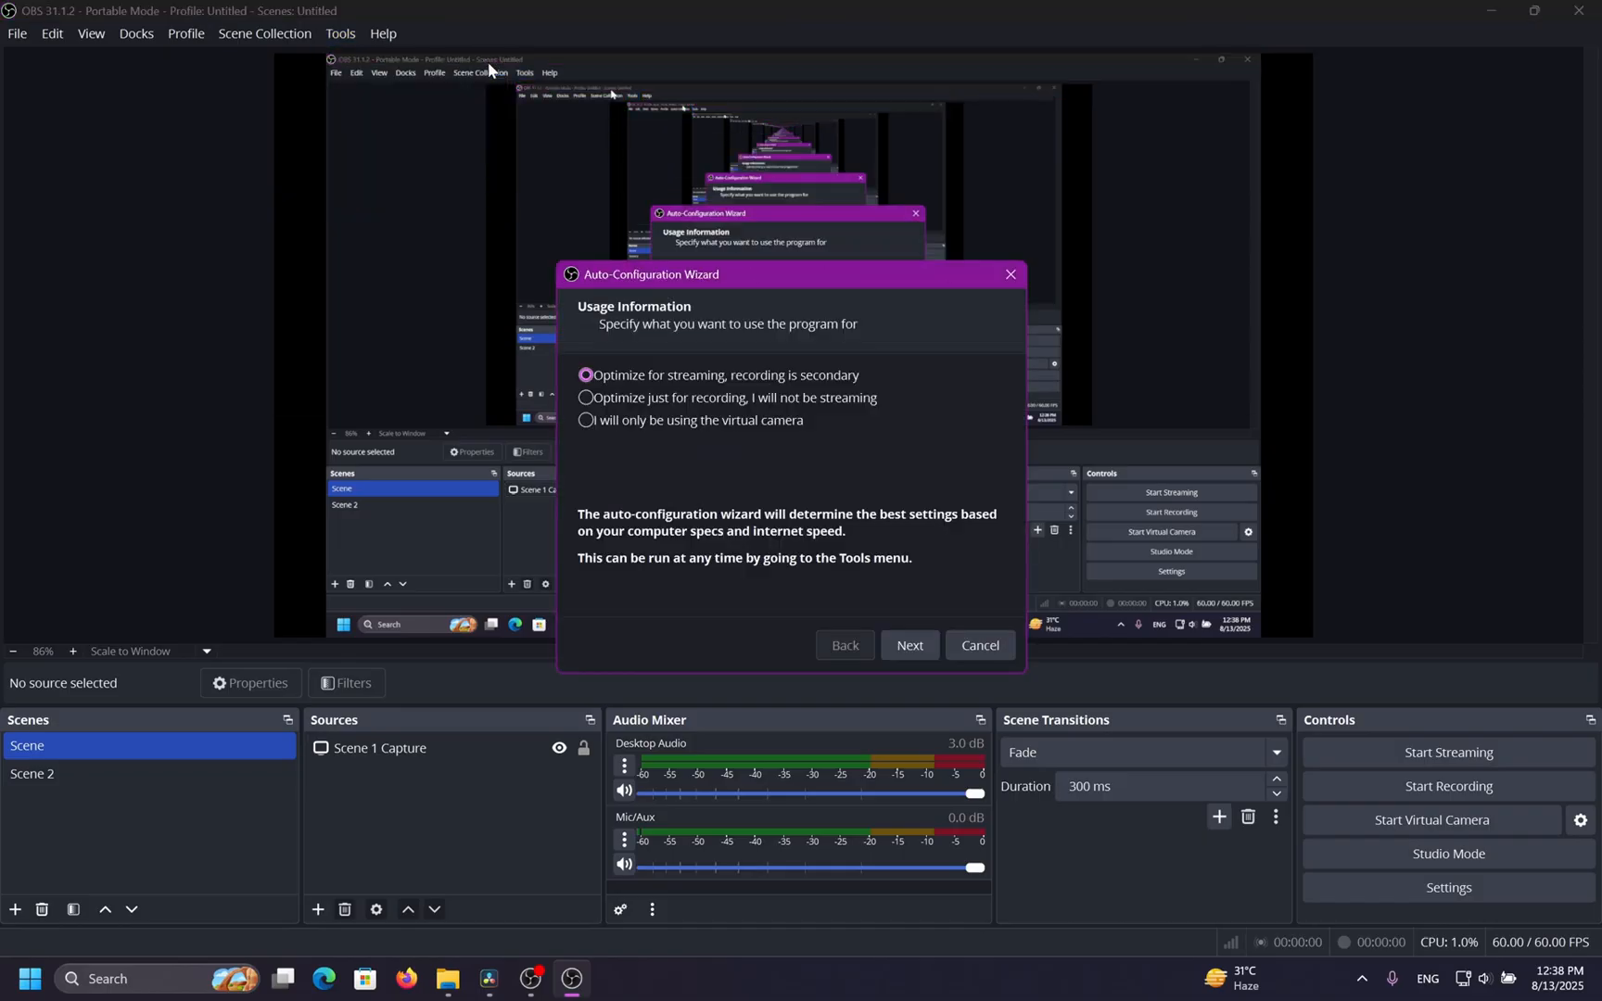
{"action": "left_click", "coordinate": [734, 402]}
{"action": "left_click", "coordinate": [892, 646]}
{"action": "left_click", "coordinate": [916, 647]}
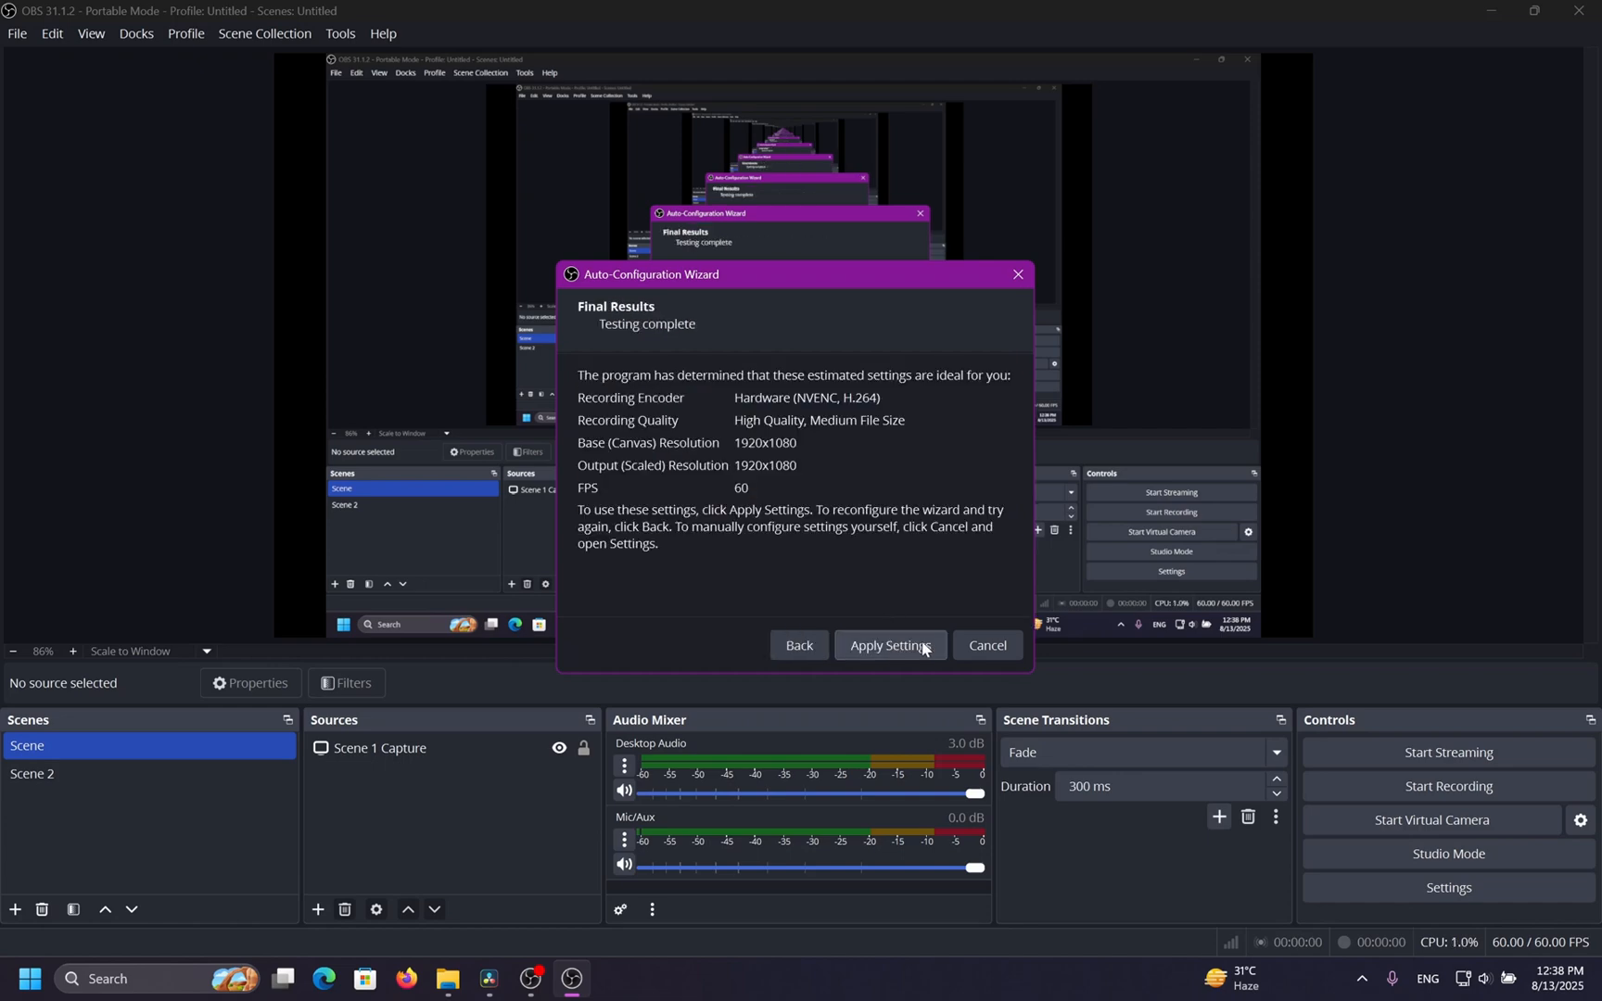
{"action": "left_click", "coordinate": [922, 647]}
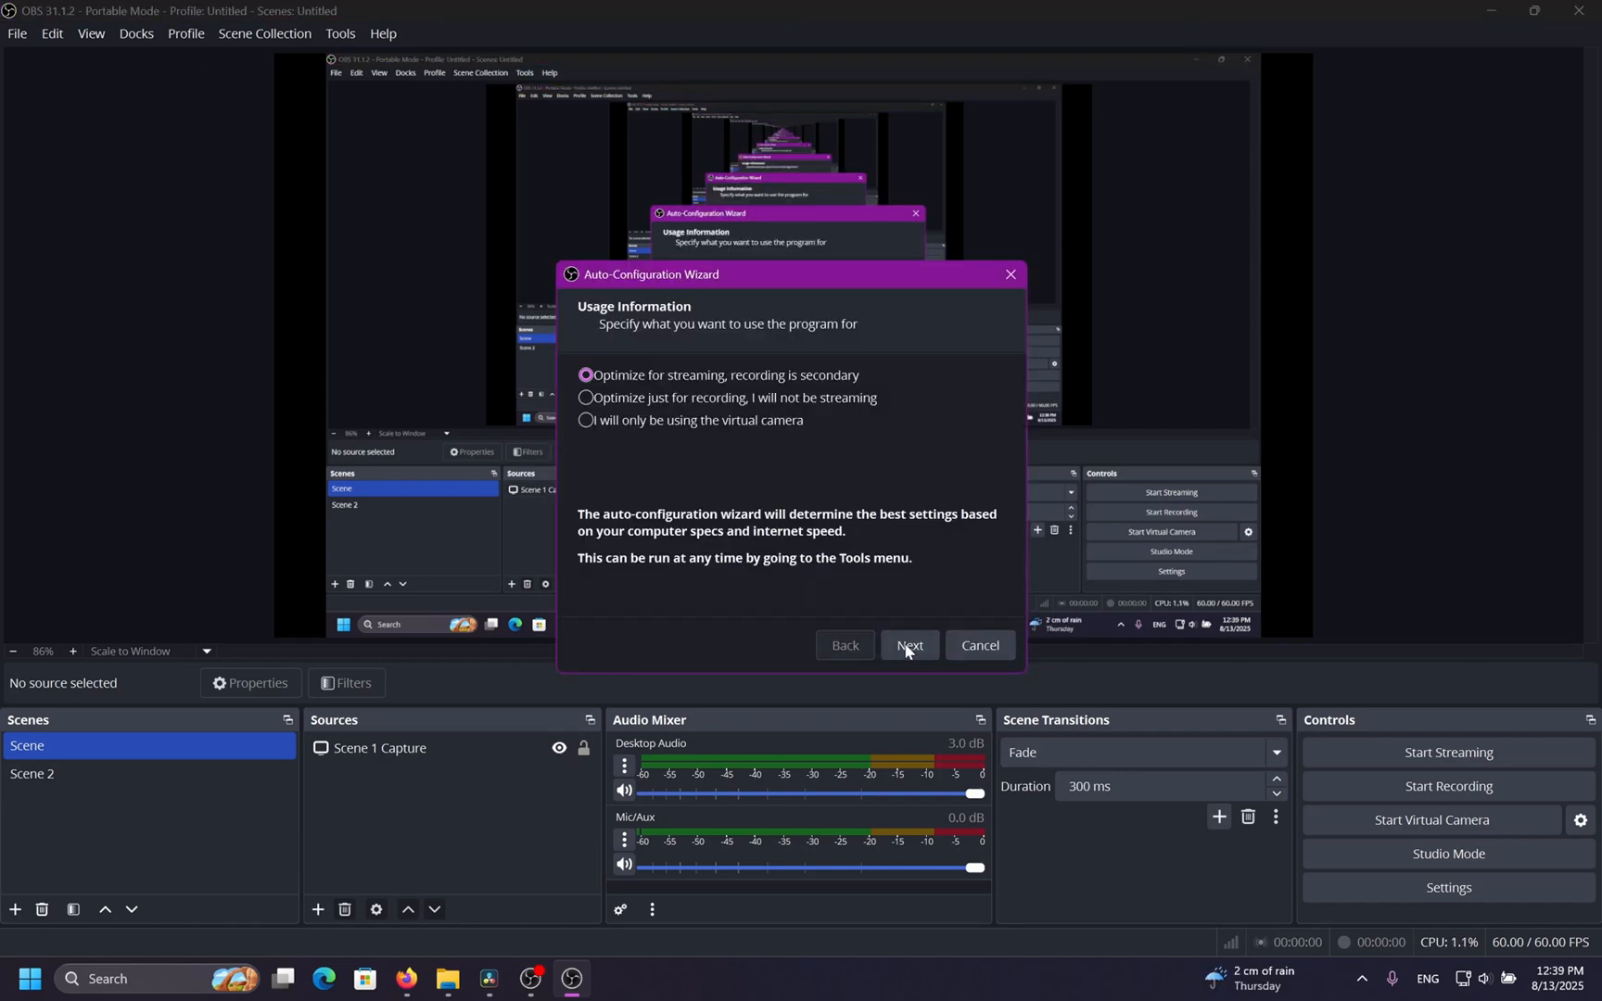
{"action": "left_click", "coordinate": [913, 647]}
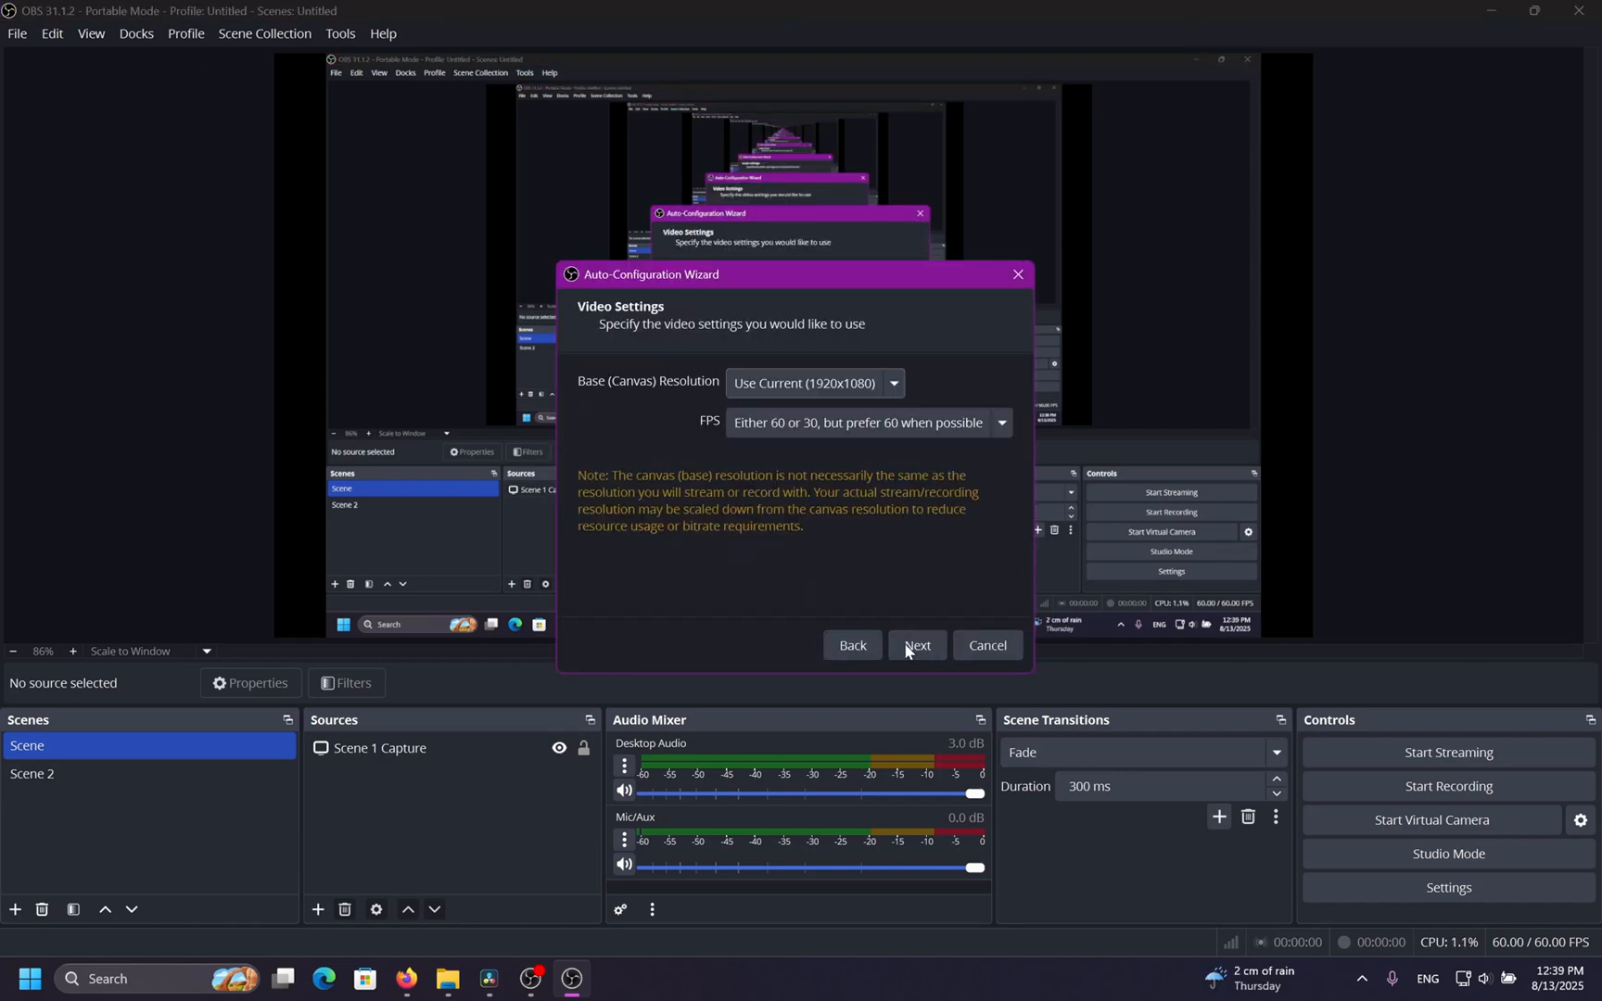
Continue the wizard's Twitch stream setup, paste the stream key and proceed to the next page.
{"action": "left_click", "coordinate": [906, 648]}
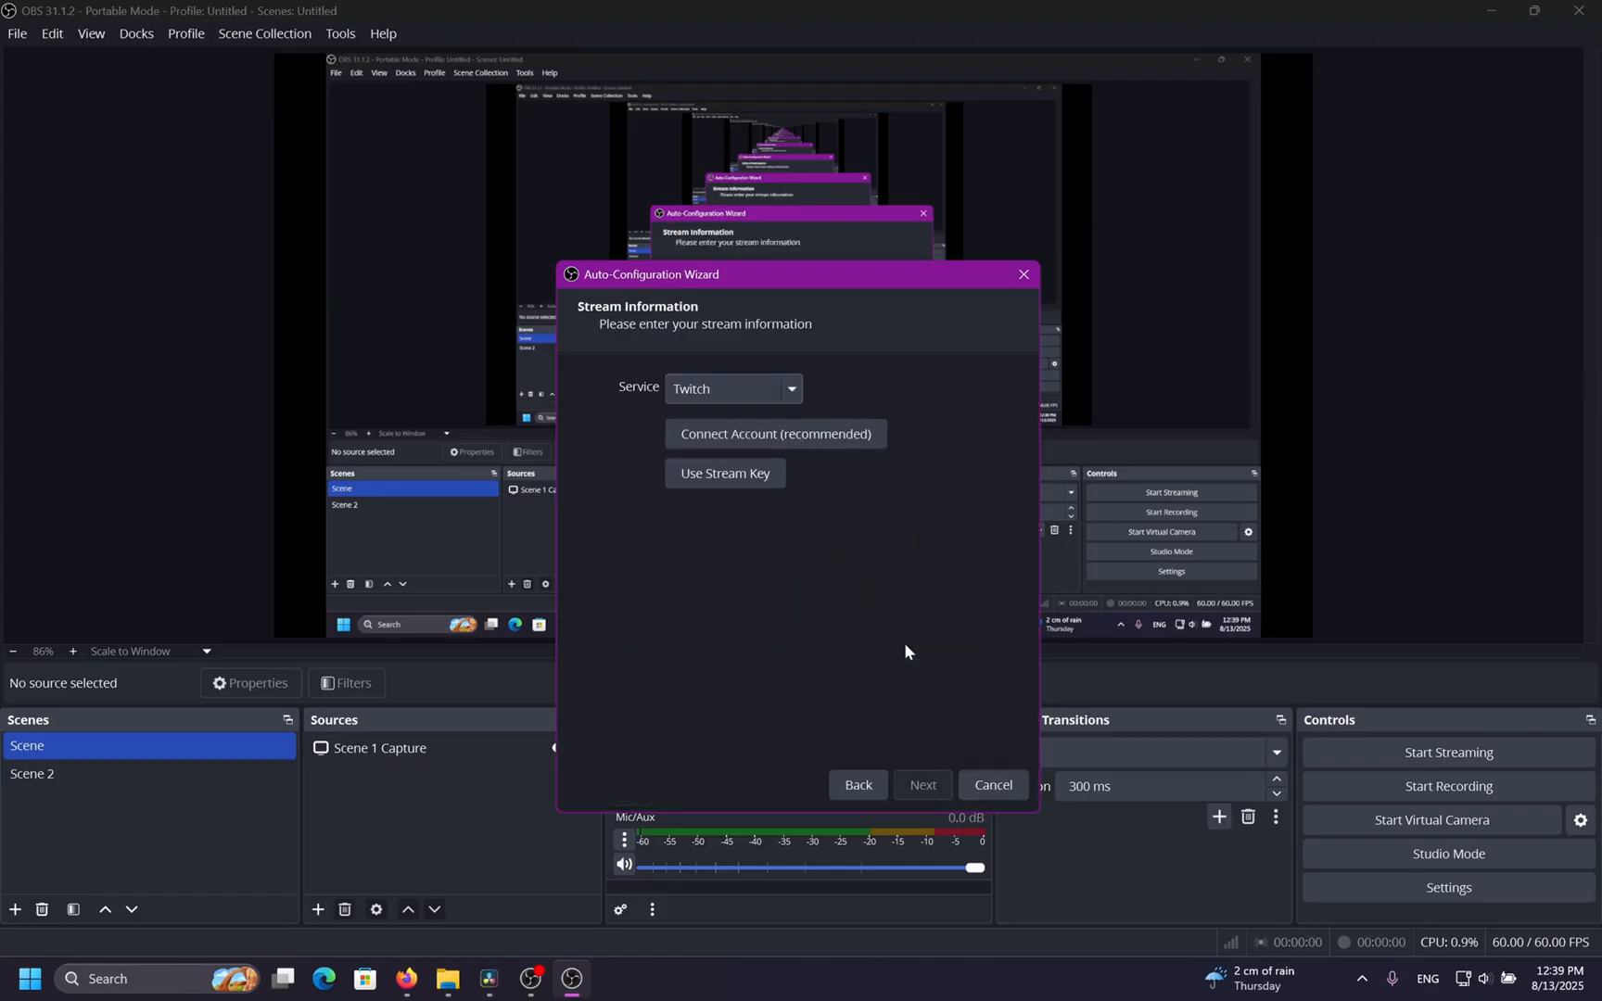
{"action": "left_click", "coordinate": [746, 478]}
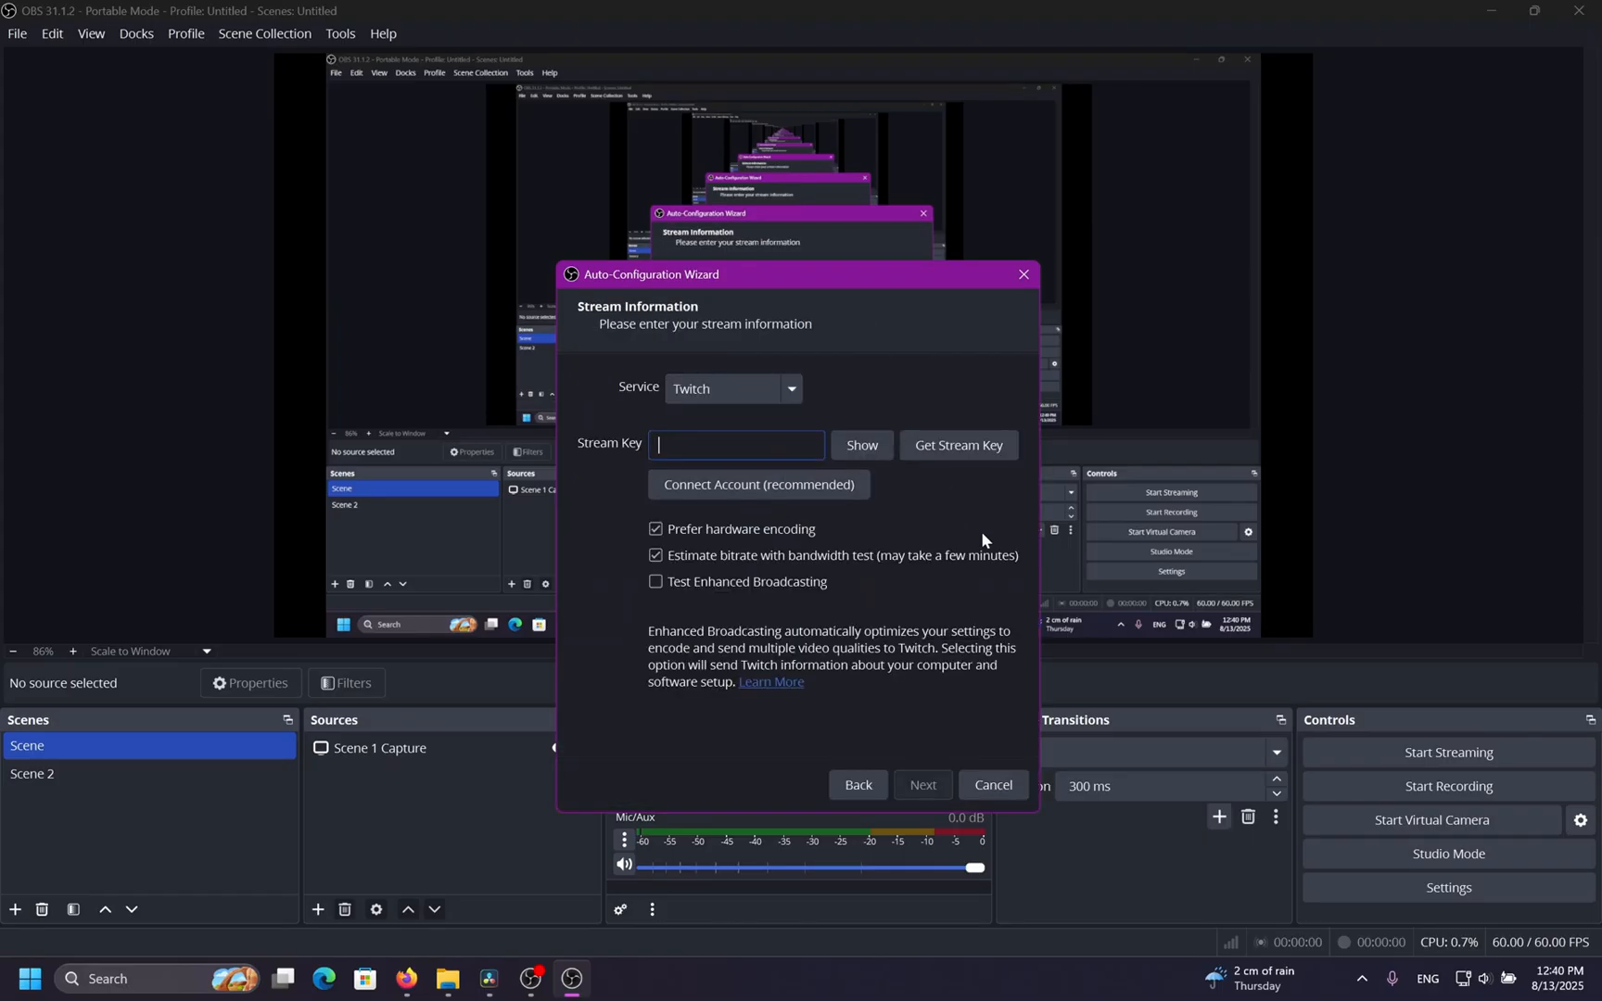
{"action": "key", "text": "ctrl+v"}
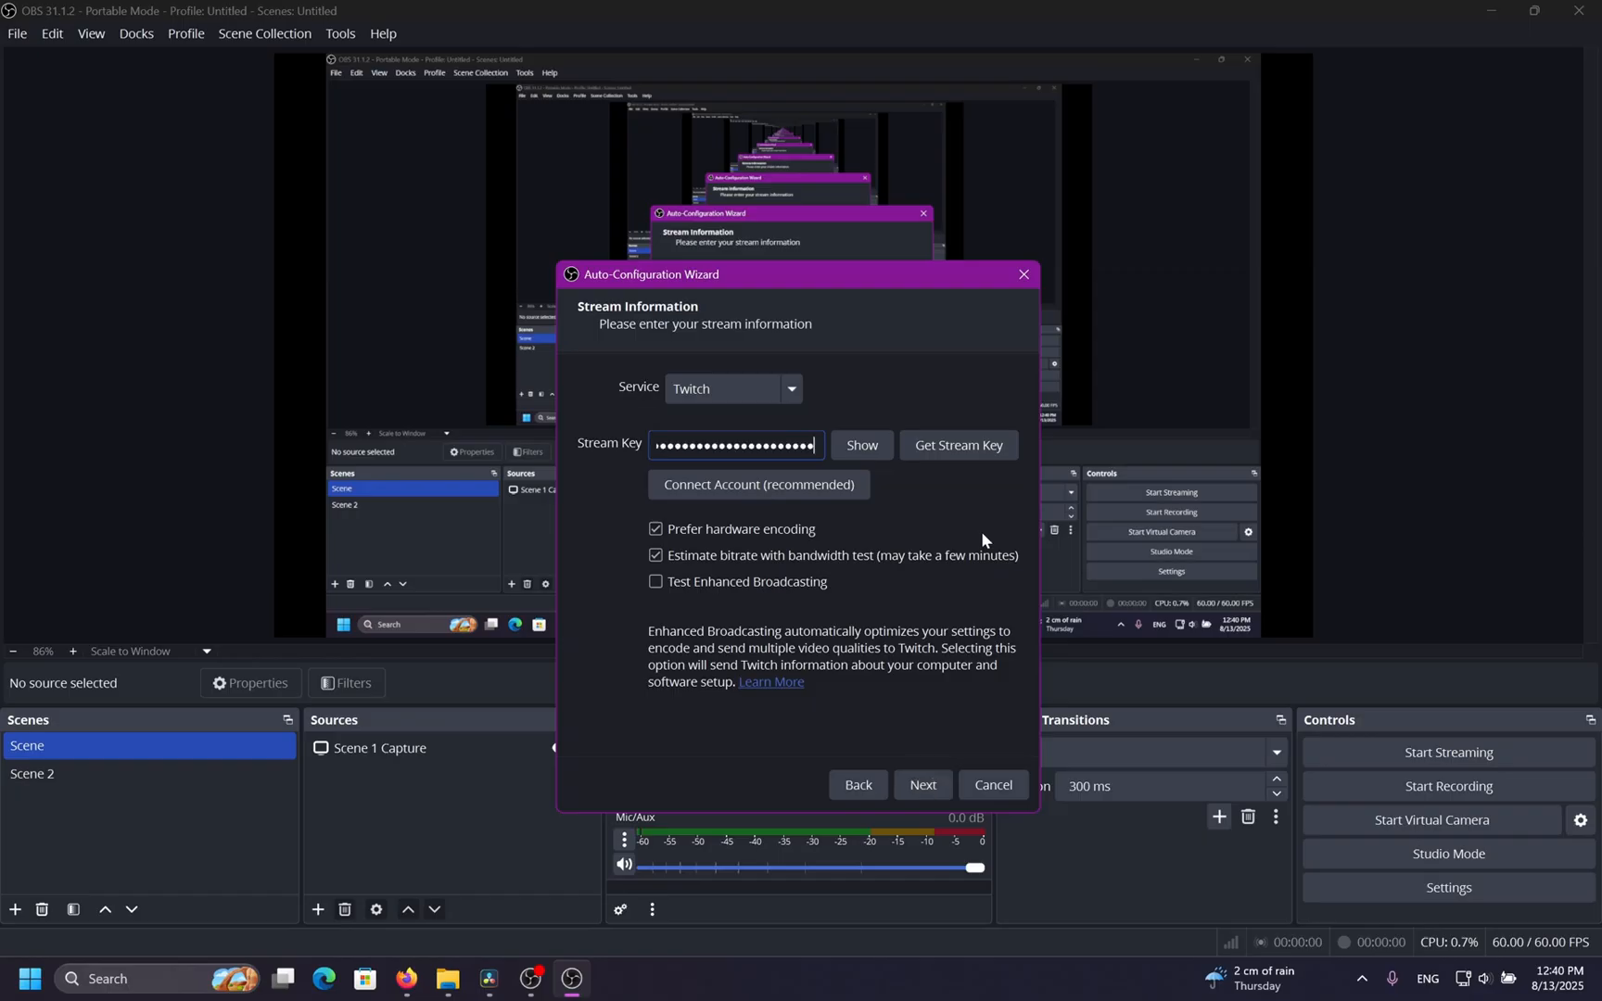
{"action": "left_click", "coordinate": [907, 786]}
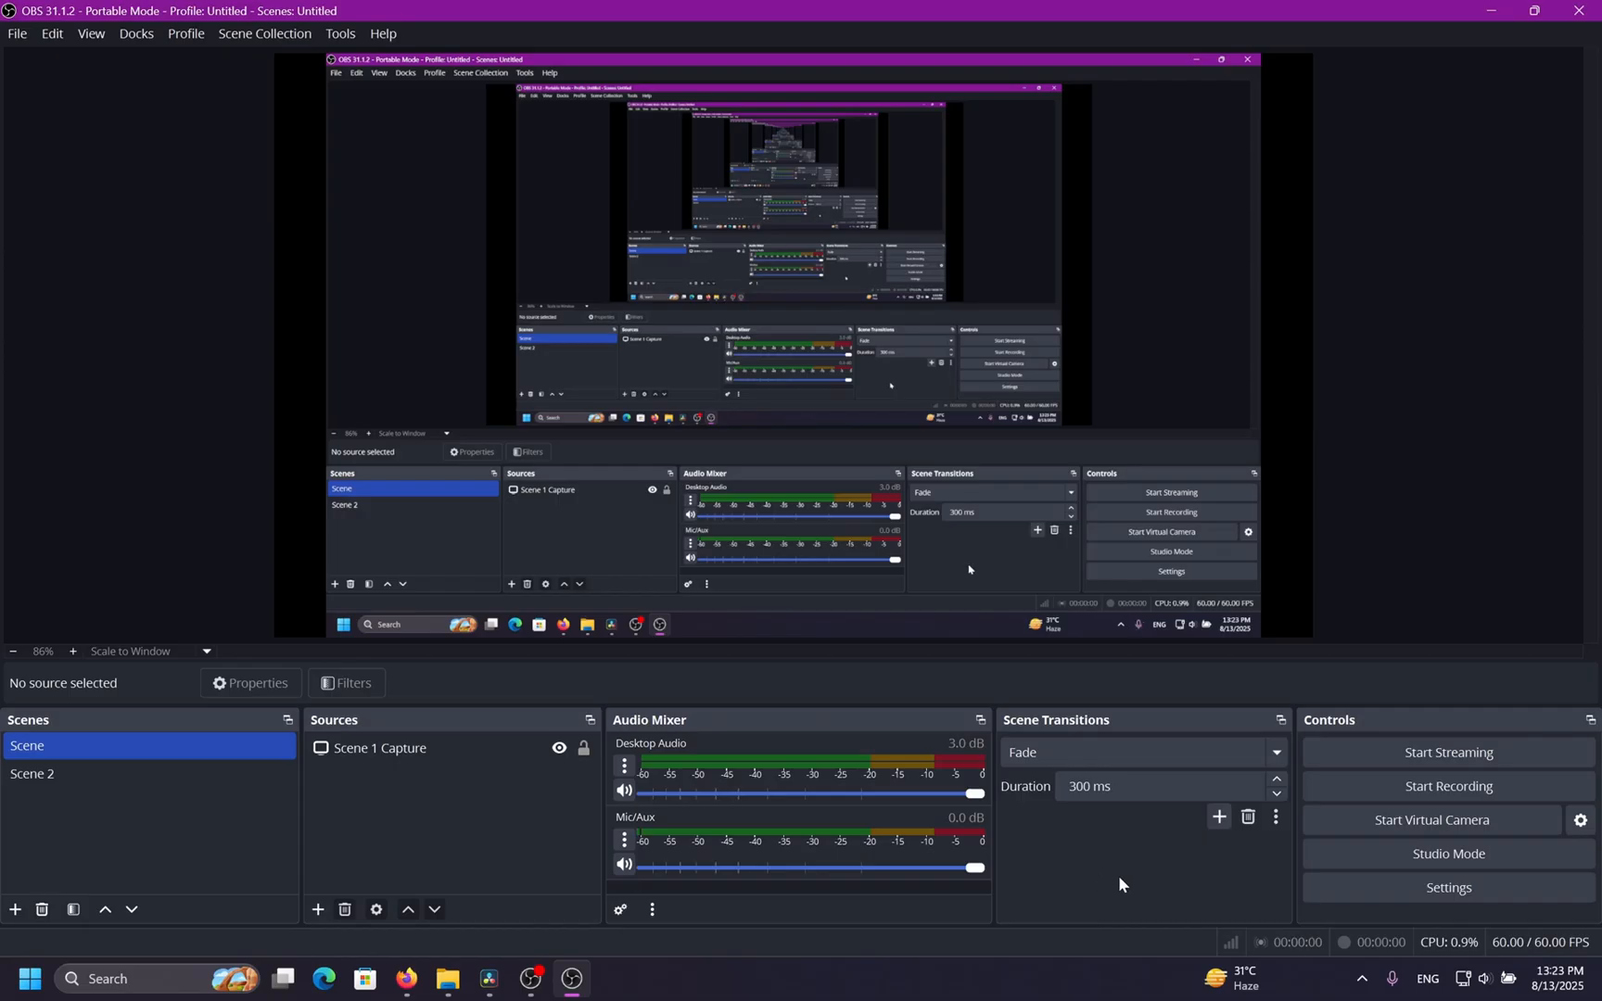
Open Settings and change the language to English (UK).
{"action": "left_click", "coordinate": [1339, 888]}
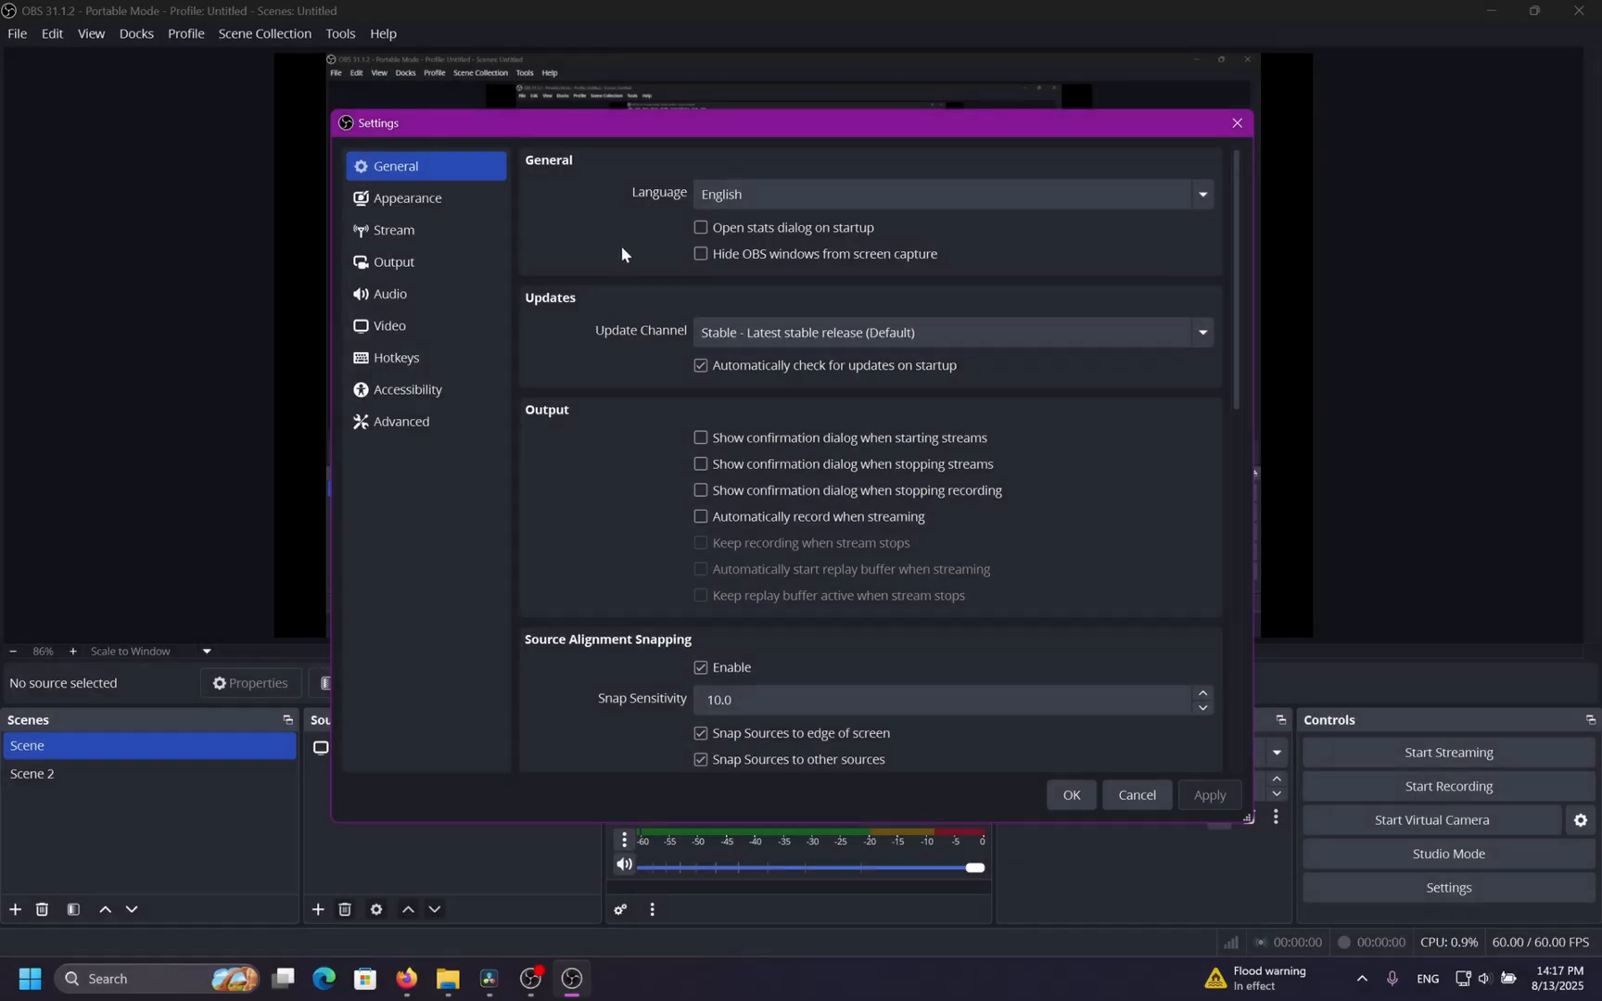
{"action": "left_click", "coordinate": [984, 196]}
{"action": "key", "text": "Down"}
{"action": "key", "text": "Return"}
Check the update channel options and toggle the system tray minimize options in General settings.
{"action": "left_click", "coordinate": [967, 332]}
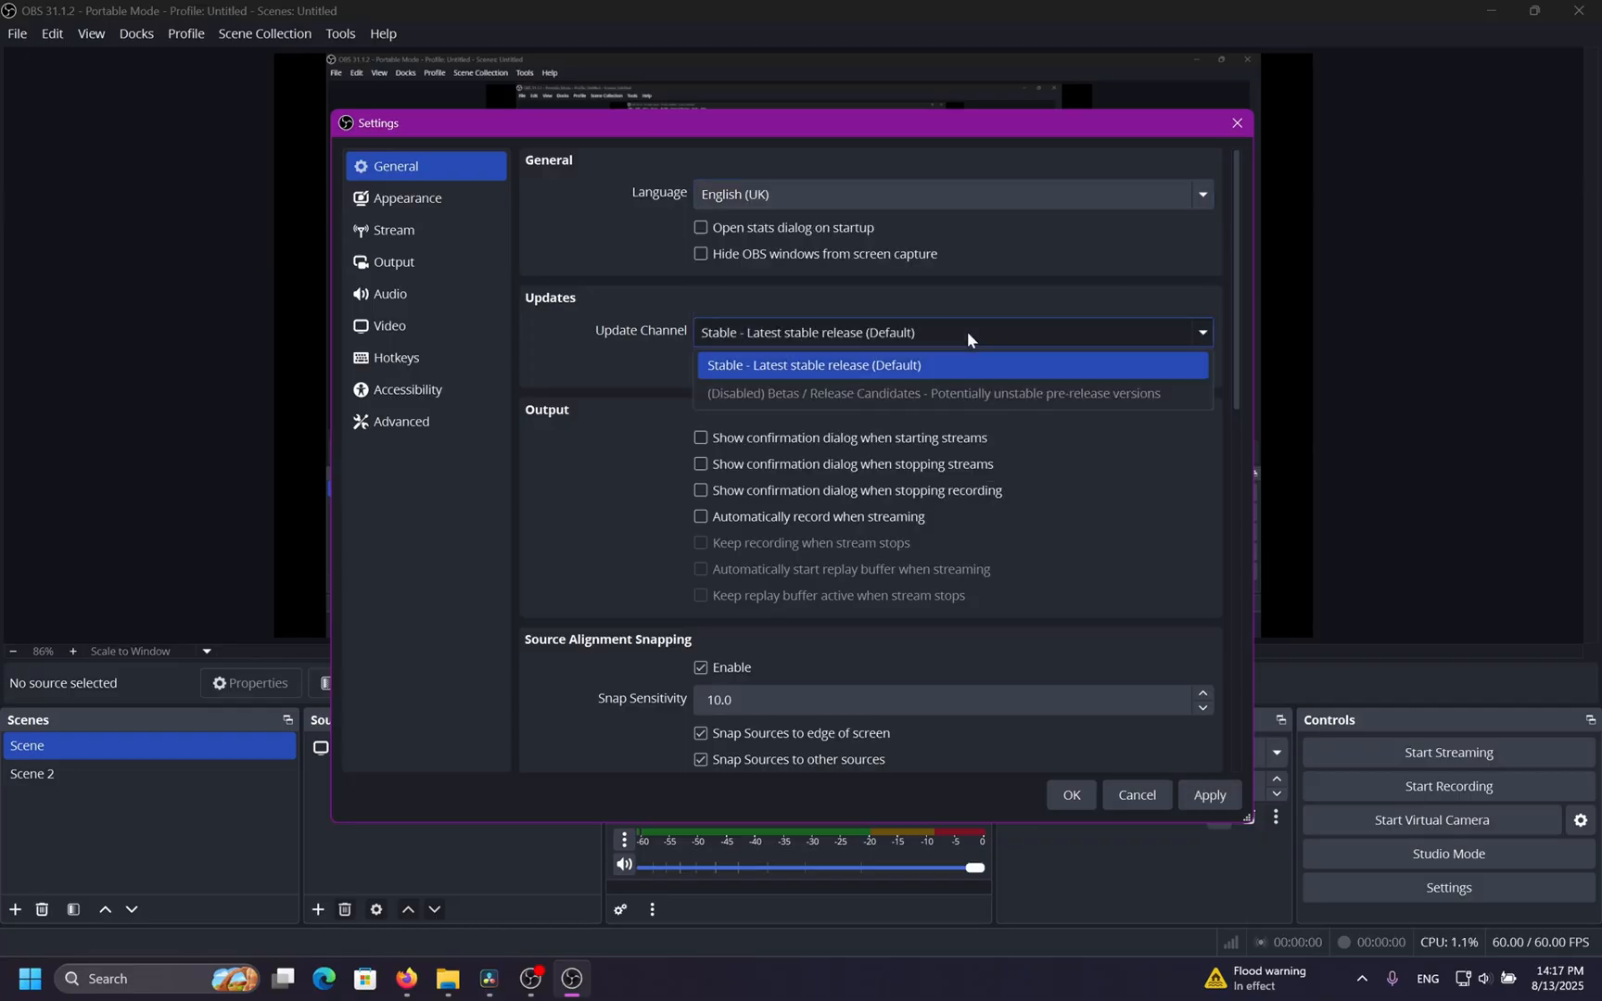
{"action": "left_click", "coordinate": [967, 330]}
{"action": "scroll", "coordinate": [623, 442], "scroll_direction": "down", "scroll_amount": 5}
{"action": "scroll", "coordinate": [623, 443], "scroll_direction": "down", "scroll_amount": 5}
{"action": "scroll", "coordinate": [623, 442], "scroll_direction": "up", "scroll_amount": 1}
{"action": "left_click", "coordinate": [731, 422]}
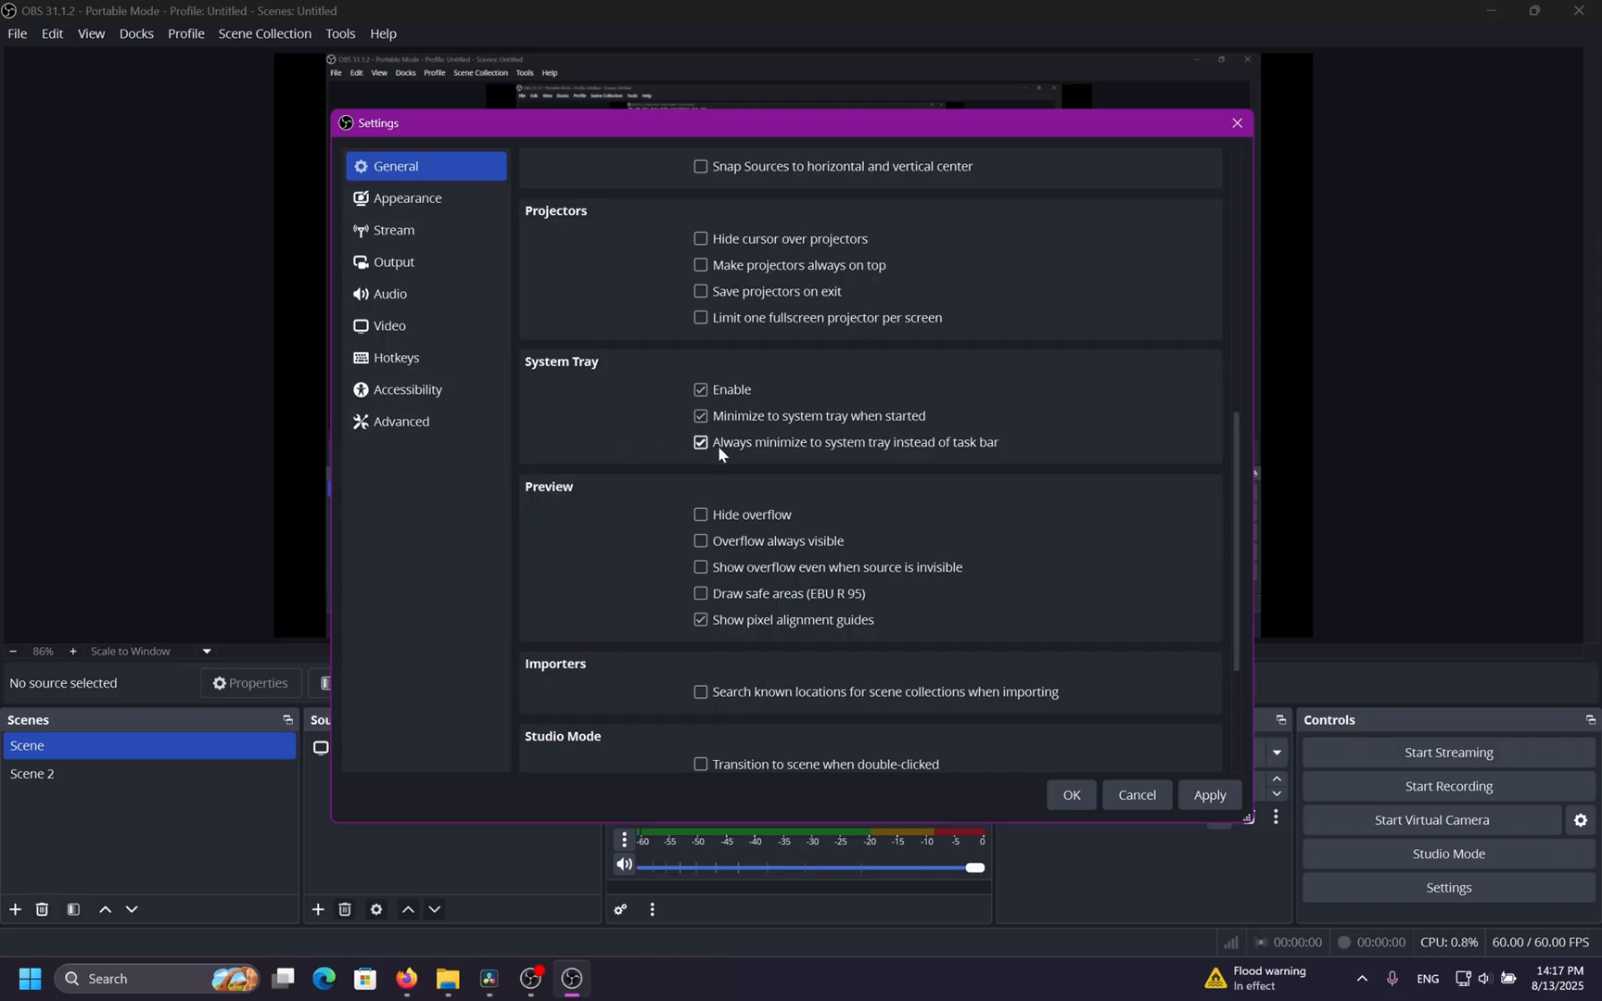
{"action": "left_click", "coordinate": [717, 446]}
{"action": "left_click", "coordinate": [715, 416]}
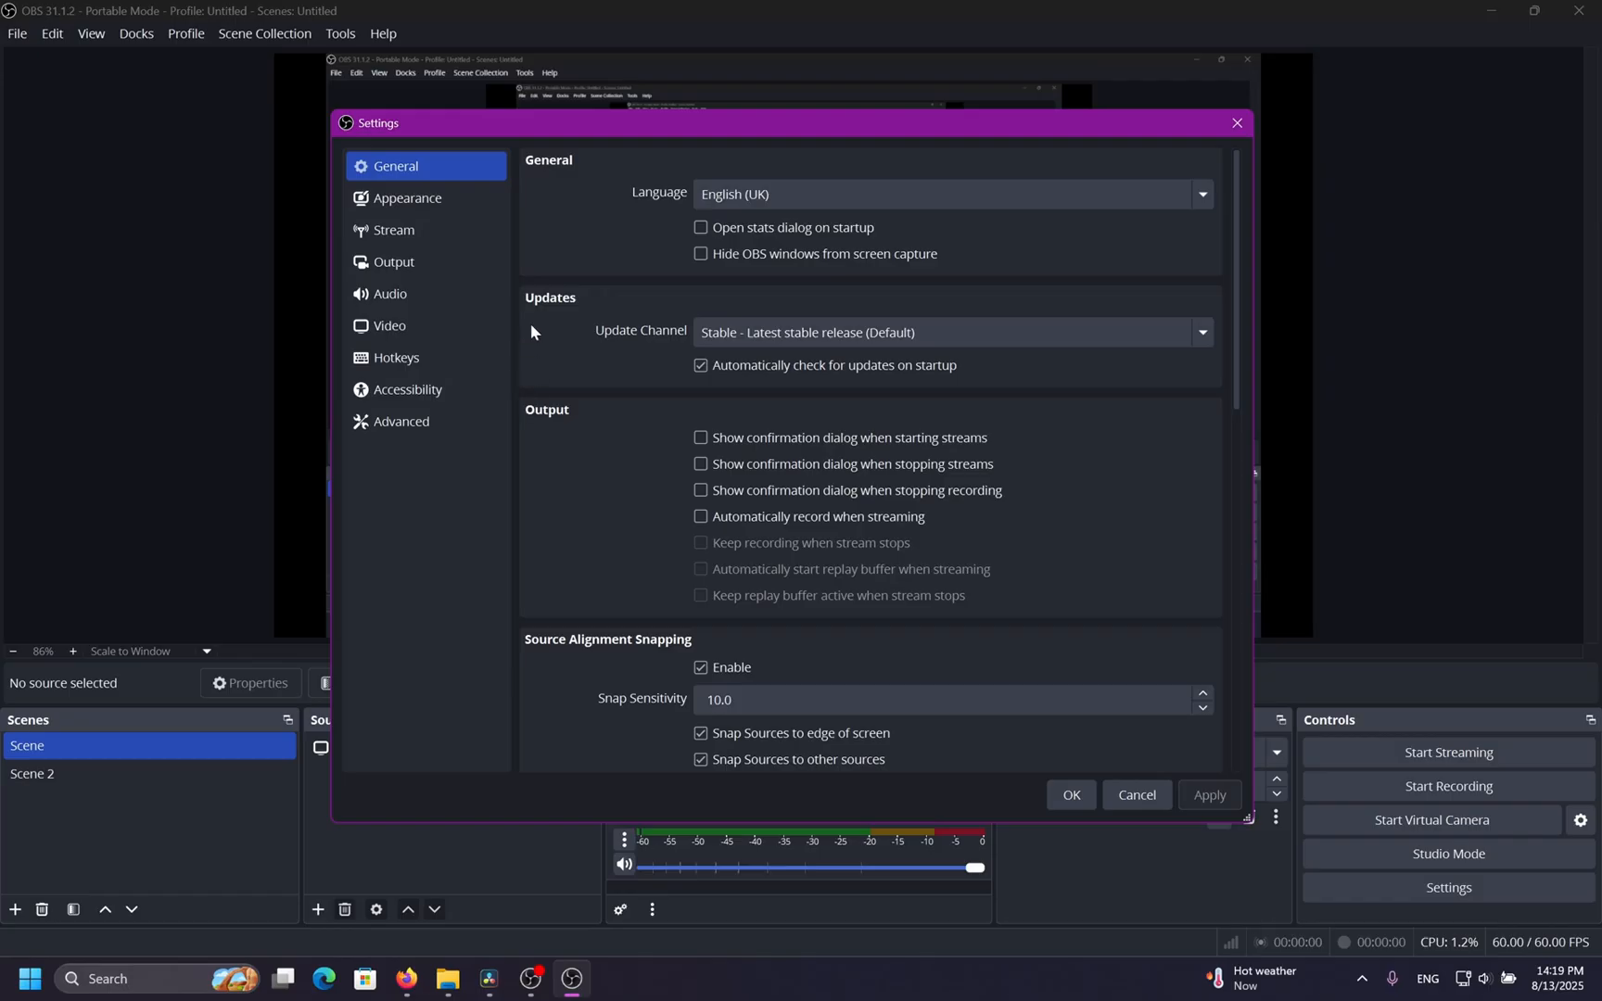
Preview the Classic, Grey, Light and Rachni appearance styles, returning to the Default style.
{"action": "left_click", "coordinate": [474, 212]}
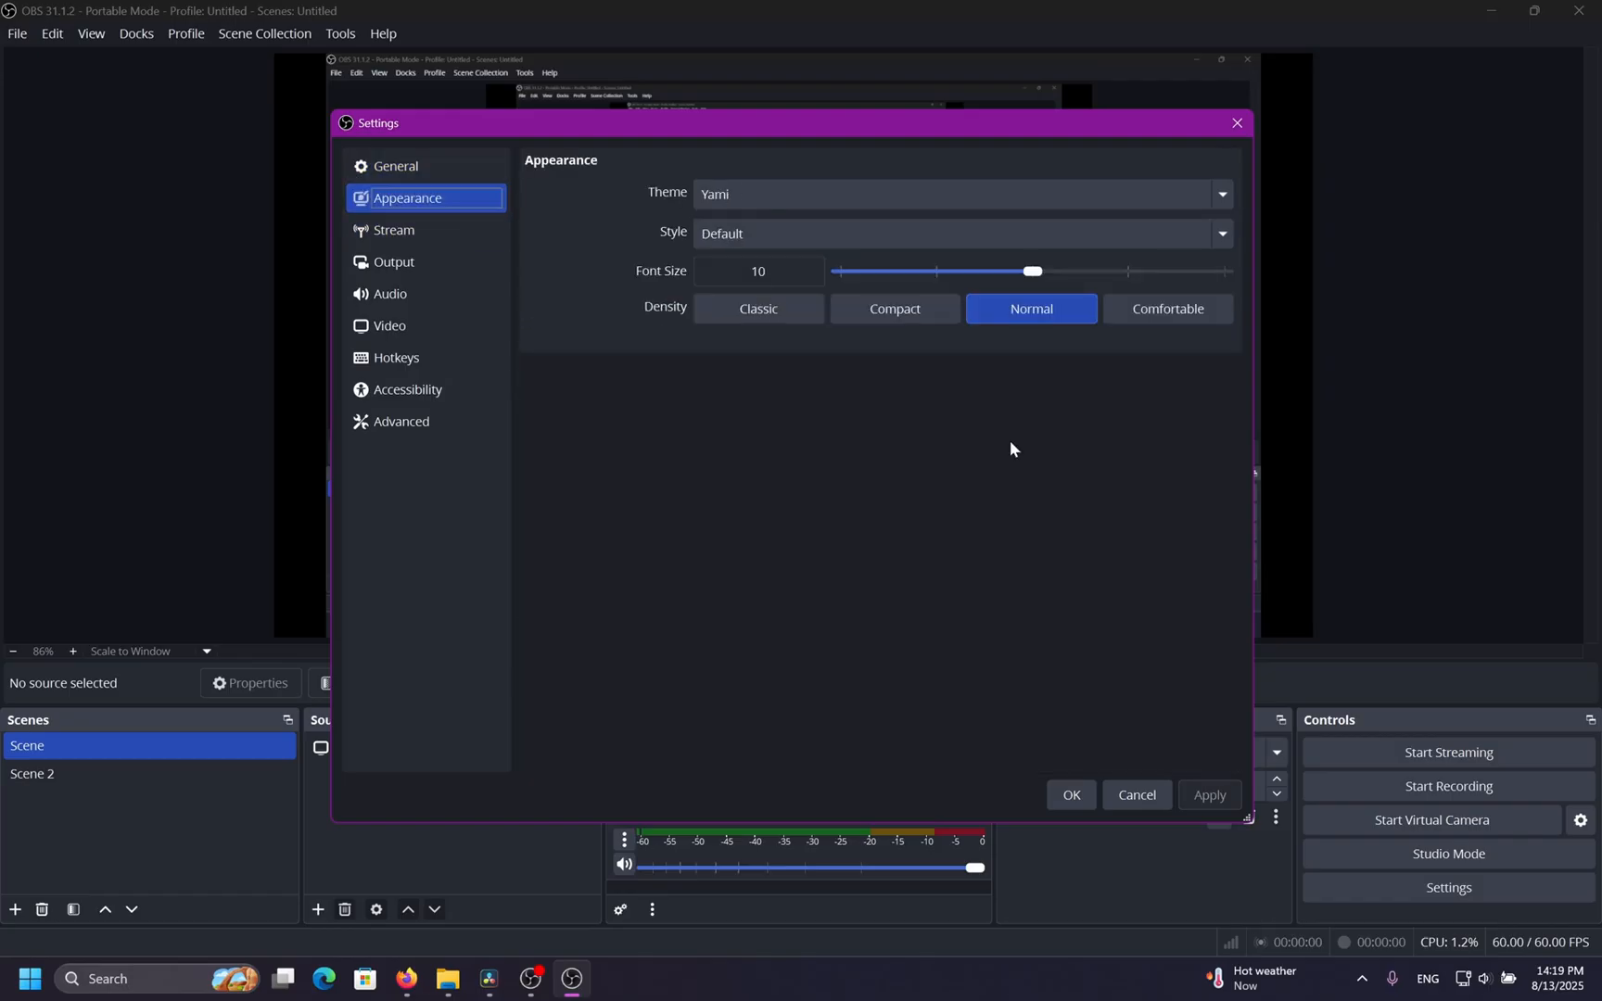
{"action": "left_click", "coordinate": [825, 188]}
{"action": "left_click", "coordinate": [822, 225]}
{"action": "left_click", "coordinate": [823, 231]}
{"action": "left_click", "coordinate": [806, 297]}
{"action": "left_click", "coordinate": [836, 235]}
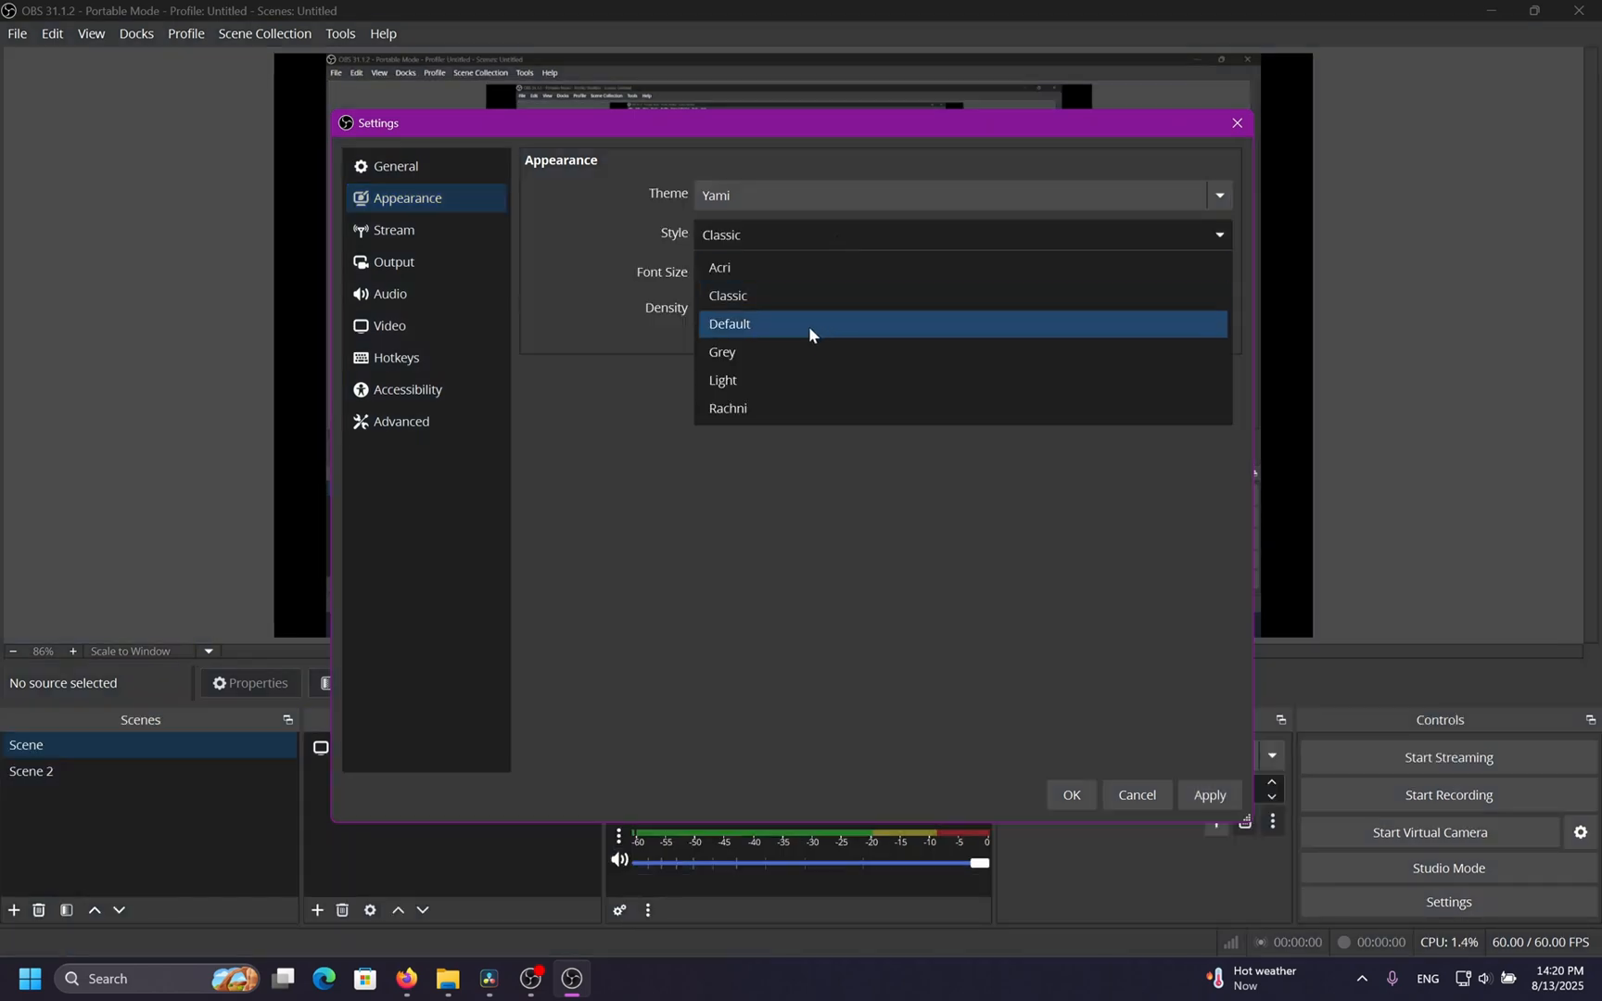
{"action": "left_click", "coordinate": [812, 351]}
{"action": "left_click", "coordinate": [831, 239]}
{"action": "left_click", "coordinate": [817, 375]}
{"action": "left_click", "coordinate": [841, 238]}
{"action": "left_click", "coordinate": [771, 405]}
{"action": "left_click", "coordinate": [794, 242]}
{"action": "left_click", "coordinate": [787, 301]}
{"action": "left_click", "coordinate": [816, 241]}
{"action": "left_click", "coordinate": [839, 324]}
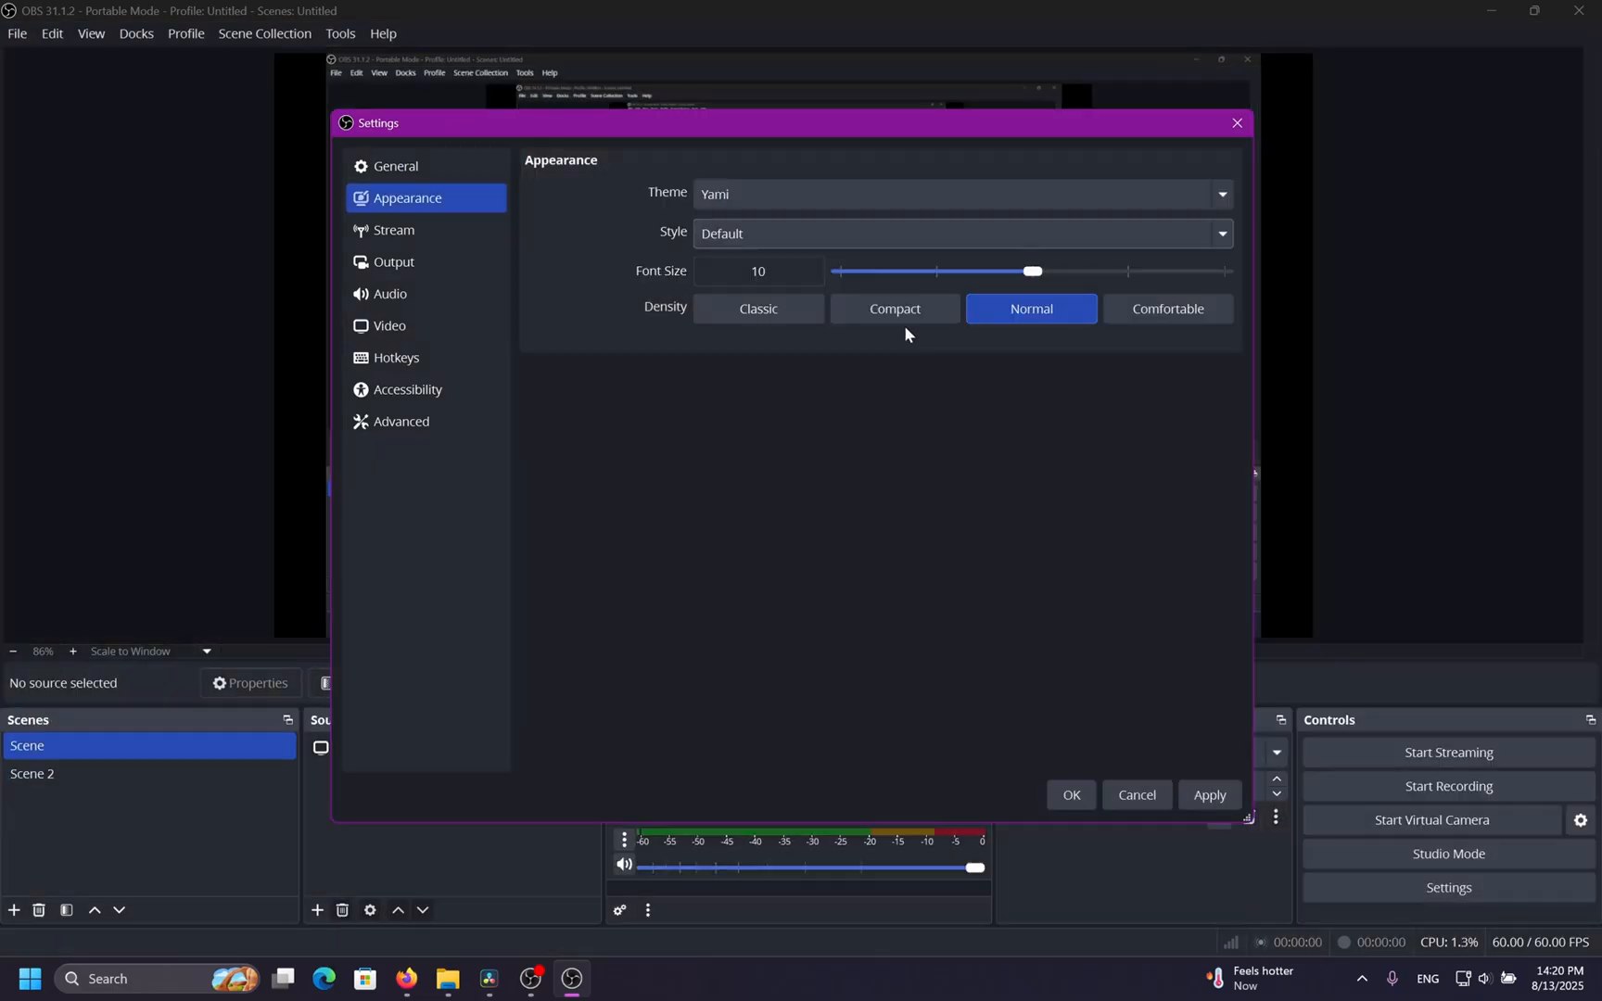
Try the Compact, Classic and Comfortable densities, keeping Normal, and nudge the font size slider.
{"action": "left_click", "coordinate": [881, 313]}
{"action": "left_click", "coordinate": [780, 314]}
{"action": "left_click", "coordinate": [954, 313]}
{"action": "left_click", "coordinate": [1009, 312]}
{"action": "mouse_move", "coordinate": [1031, 271]}
{"action": "left_mouse_down"}
{"action": "mouse_move", "coordinate": [918, 270]}
{"action": "mouse_move", "coordinate": [1031, 270]}
{"action": "left_mouse_up"}
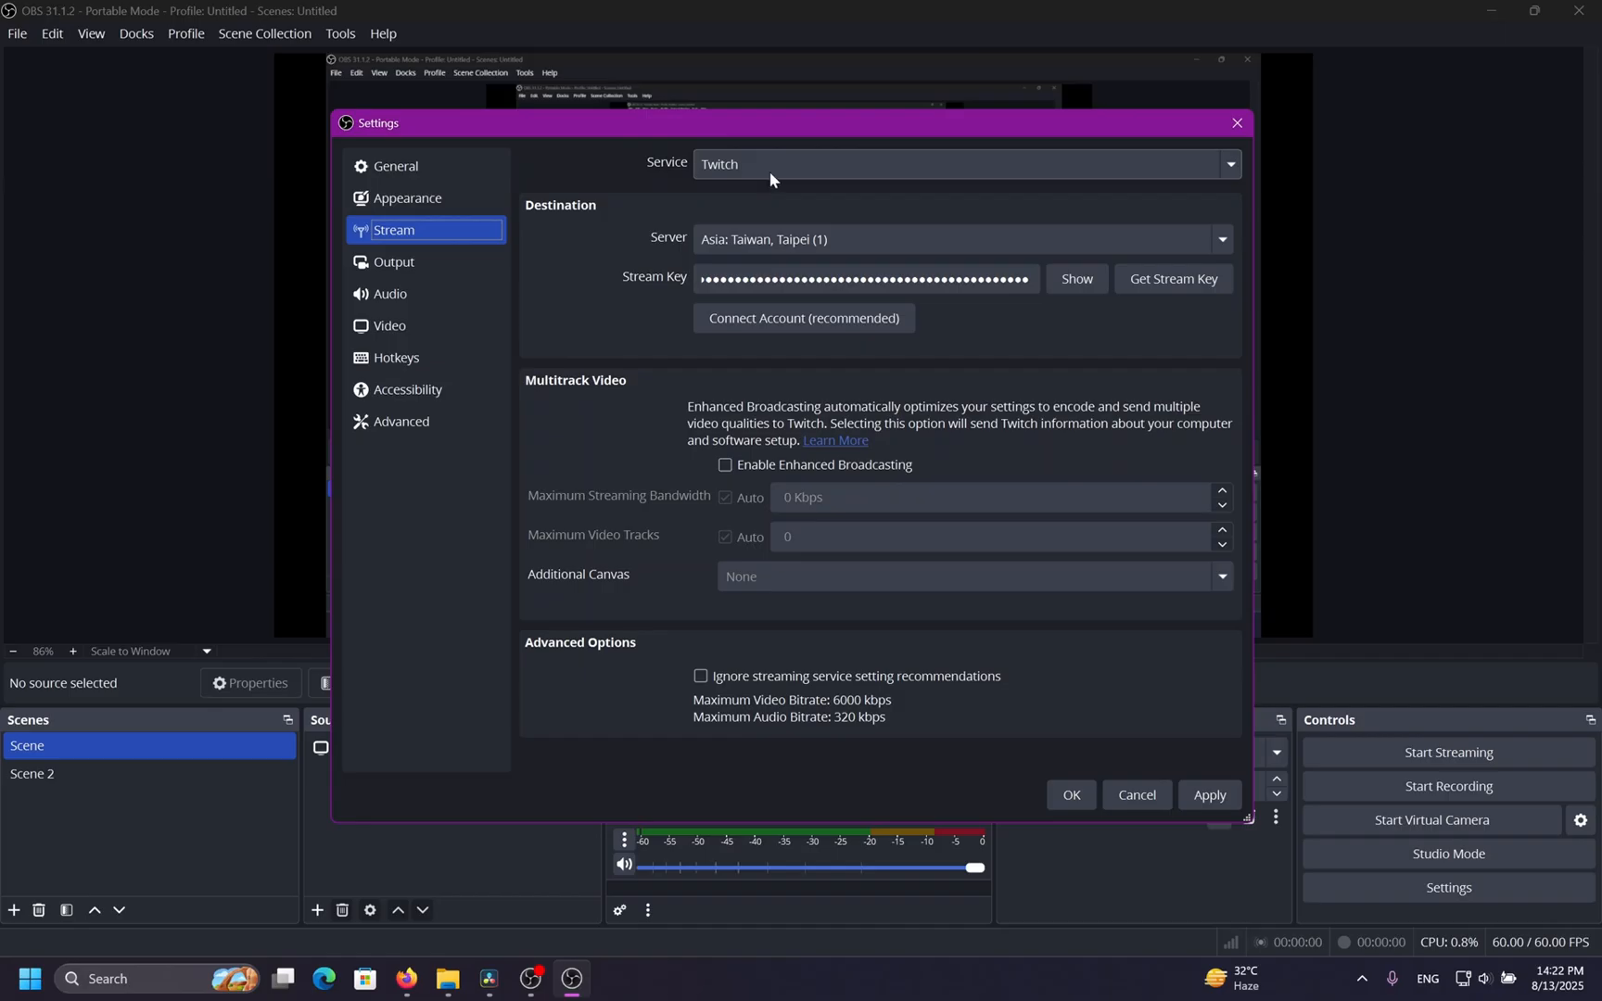
Try switching the streaming service to YouTube - RTMPS and Facebook Live.
{"action": "left_click", "coordinate": [768, 171]}
{"action": "left_click", "coordinate": [771, 251]}
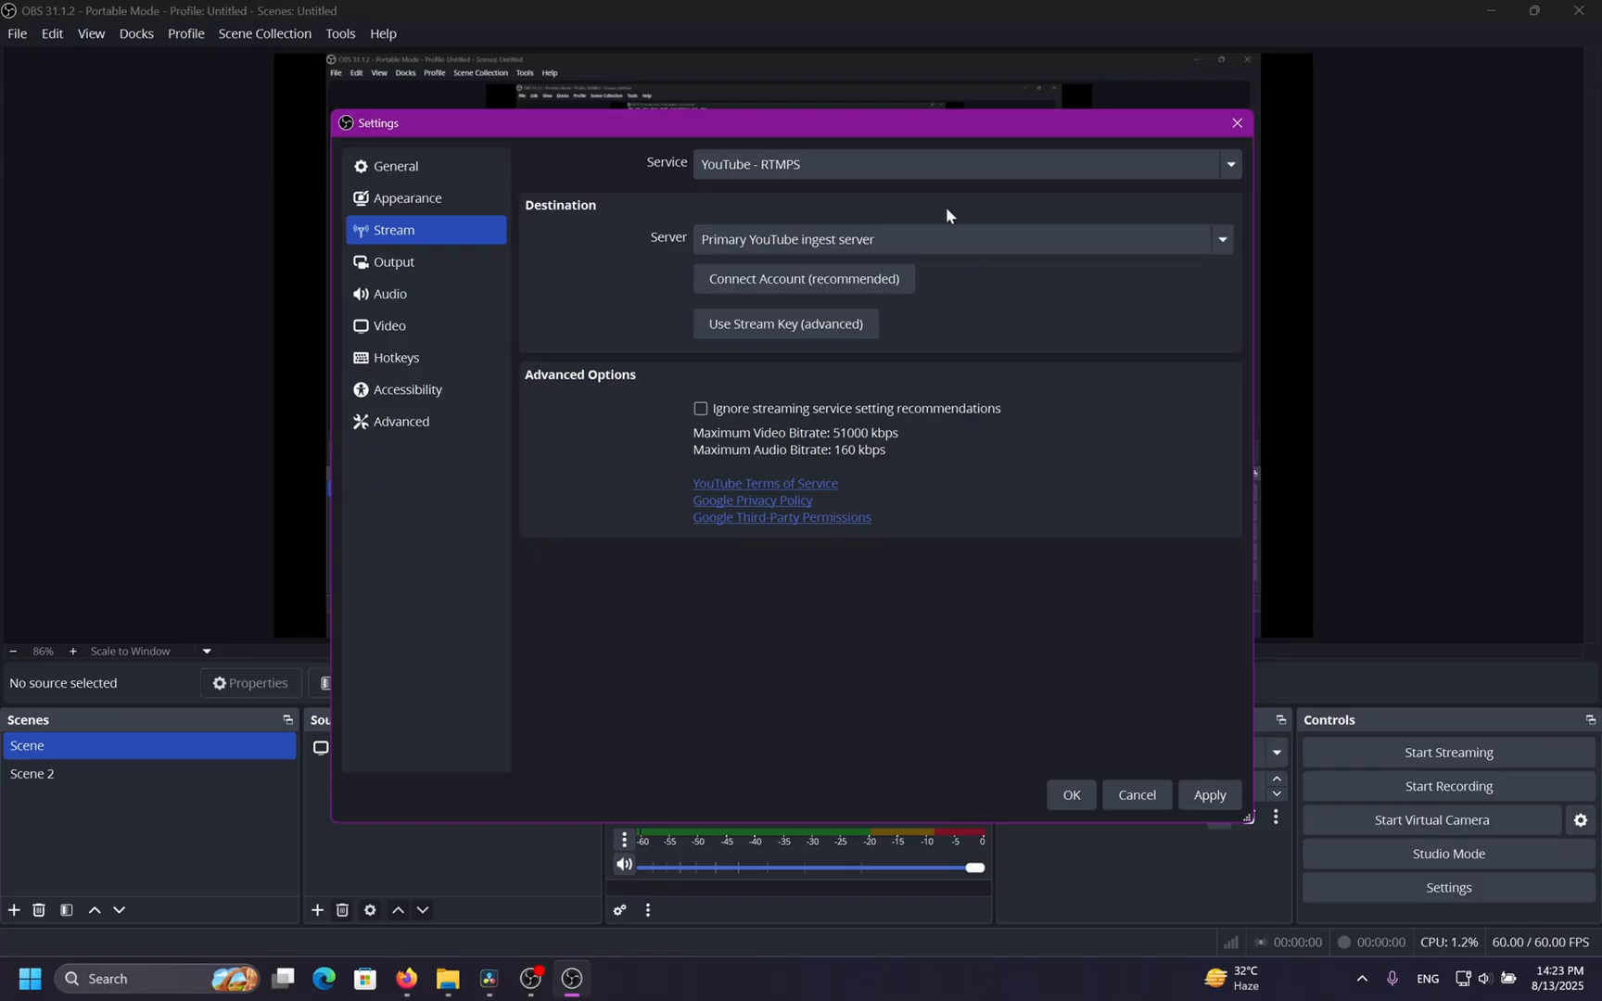
{"action": "left_click", "coordinate": [930, 164]}
{"action": "left_click", "coordinate": [892, 276]}
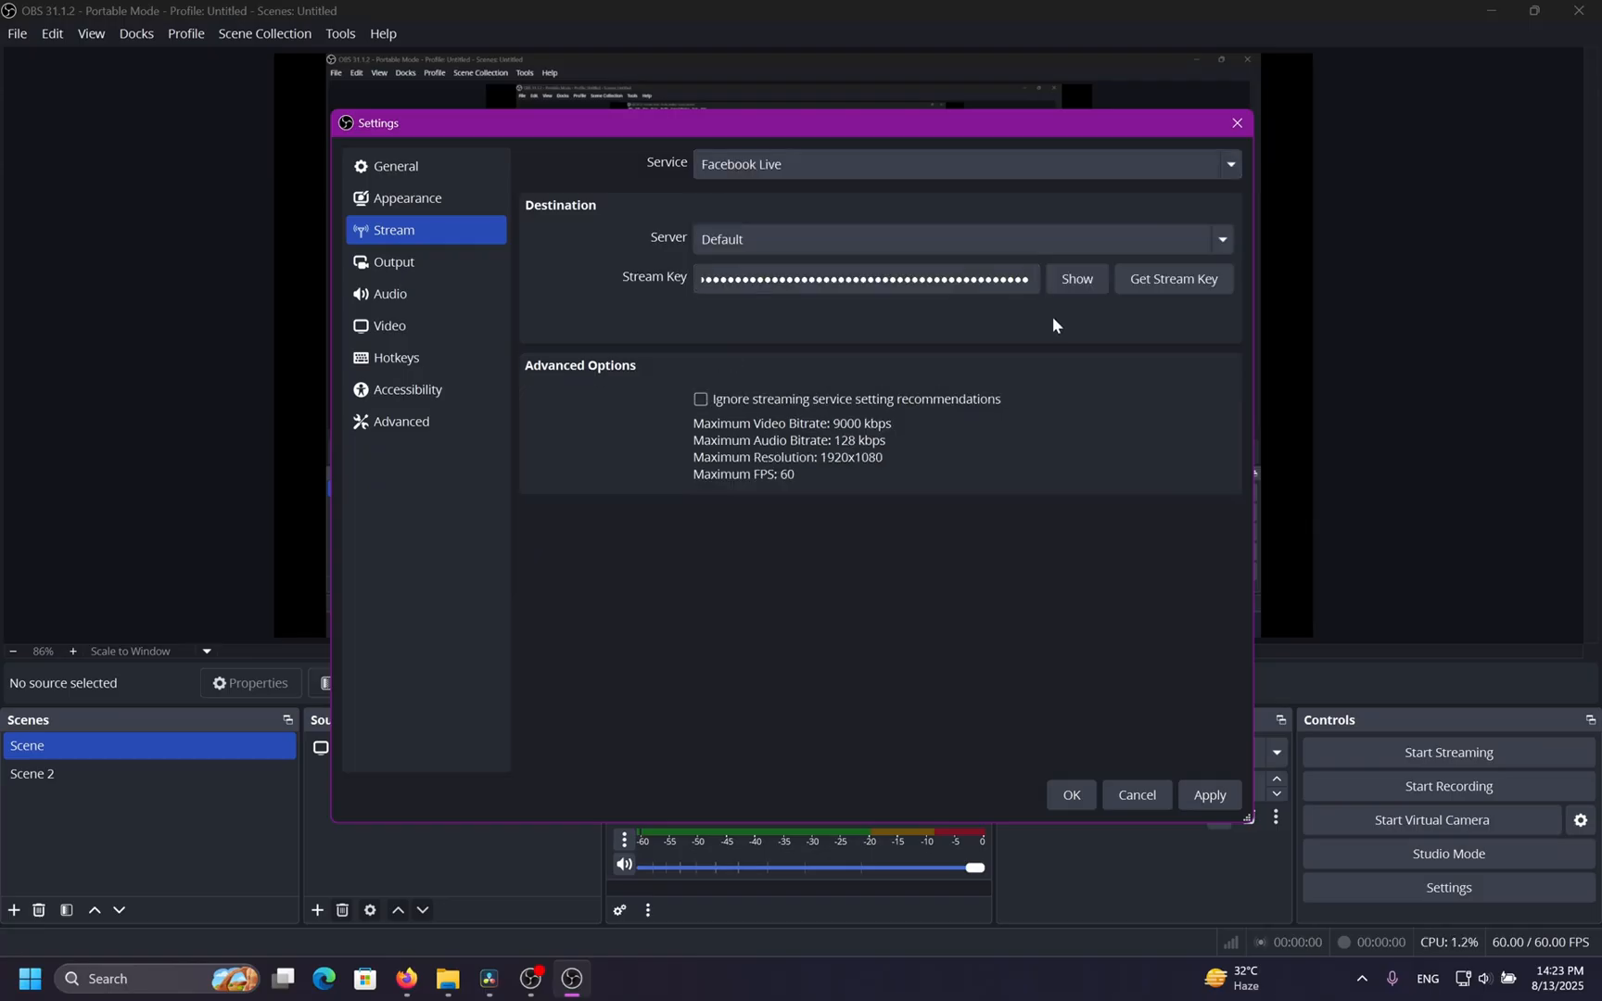
{"action": "left_click", "coordinate": [836, 172]}
{"action": "left_click", "coordinate": [829, 225]}
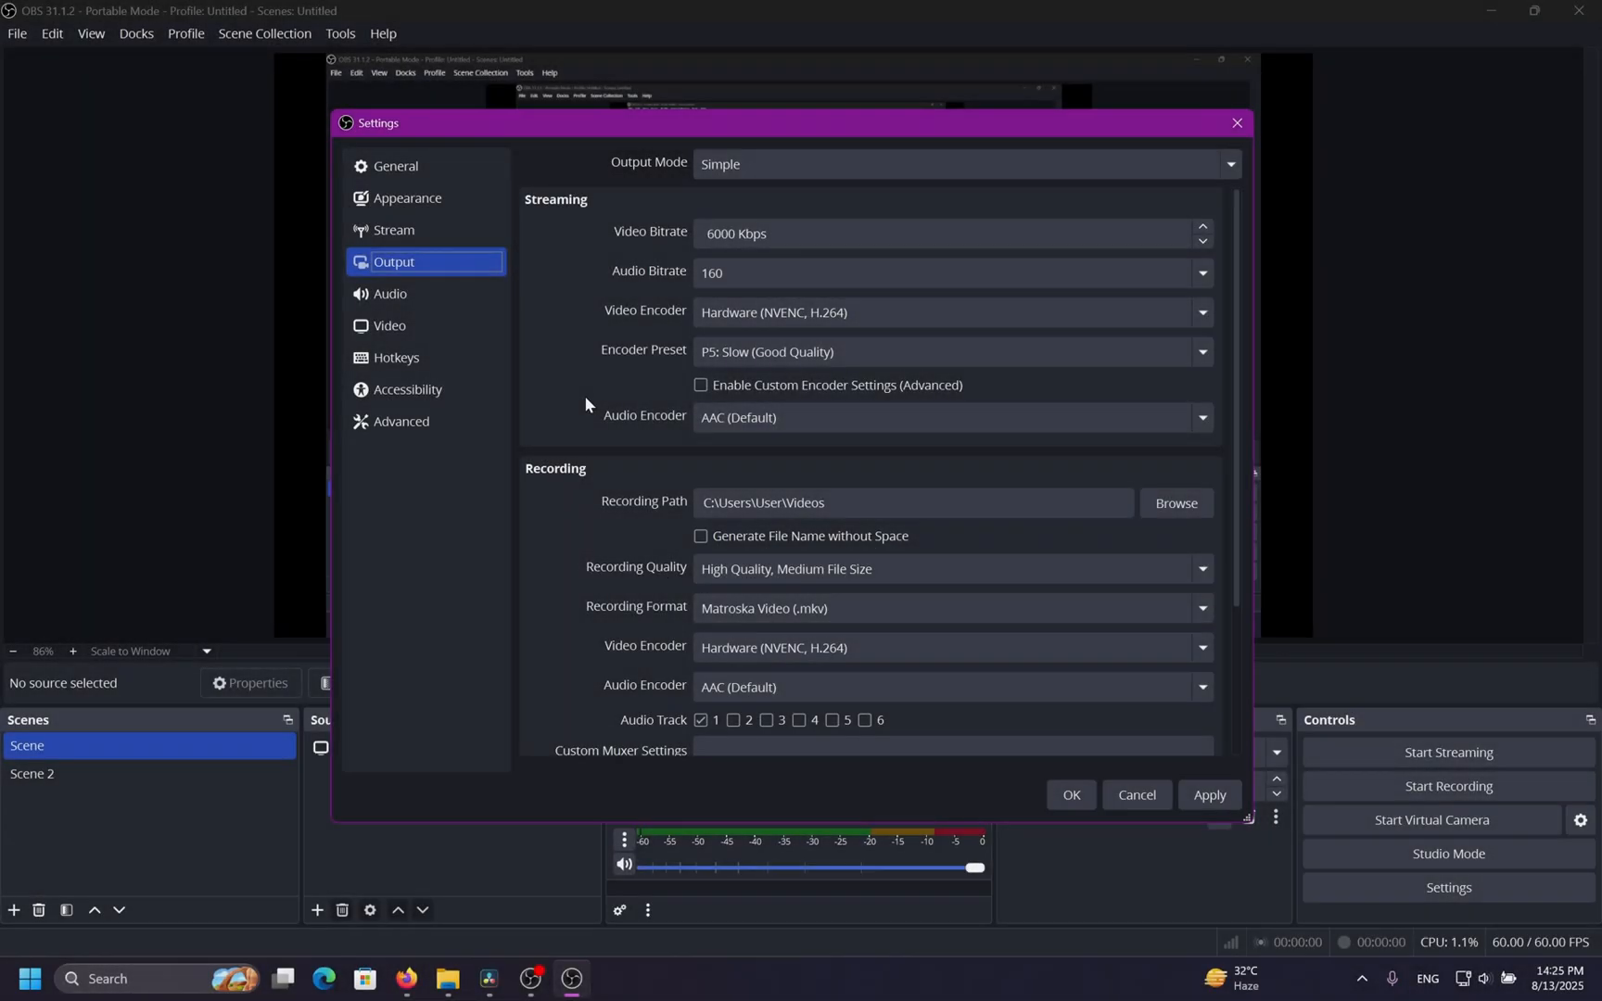
Switch the Output Mode to Advanced and back to Simple in the Output settings.
{"action": "scroll", "coordinate": [584, 397], "scroll_direction": "down", "scroll_amount": 1}
{"action": "scroll", "coordinate": [584, 396], "scroll_direction": "down", "scroll_amount": 1}
{"action": "scroll", "coordinate": [584, 396], "scroll_direction": "up", "scroll_amount": 3}
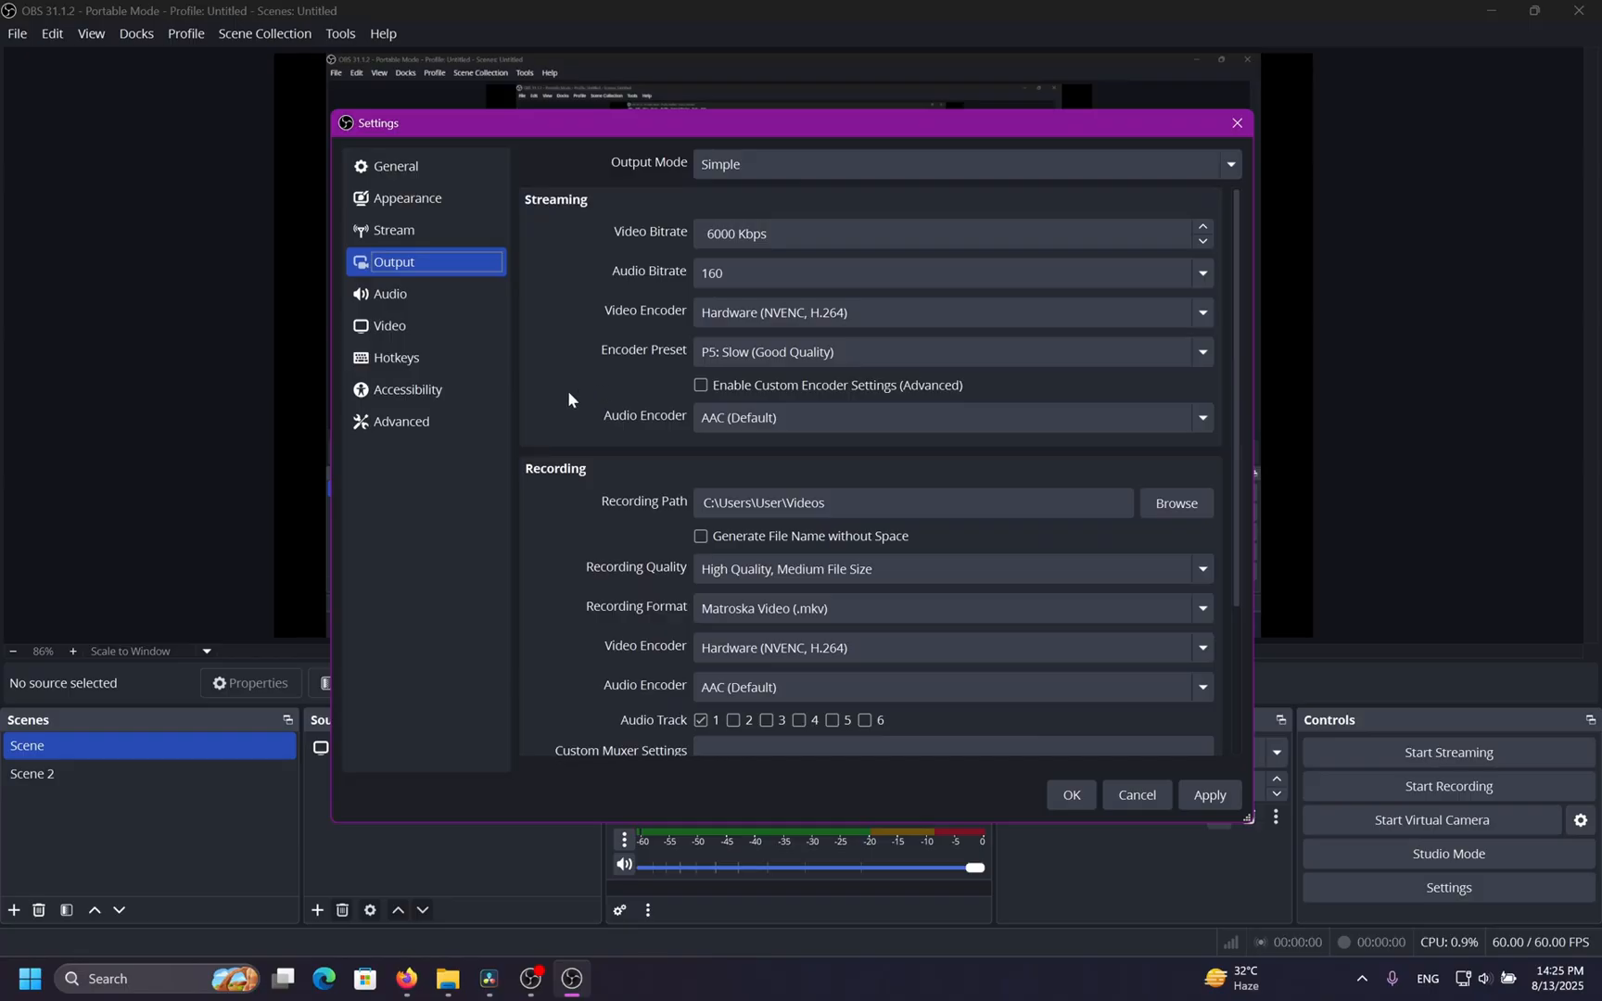
{"action": "left_click", "coordinate": [723, 164]}
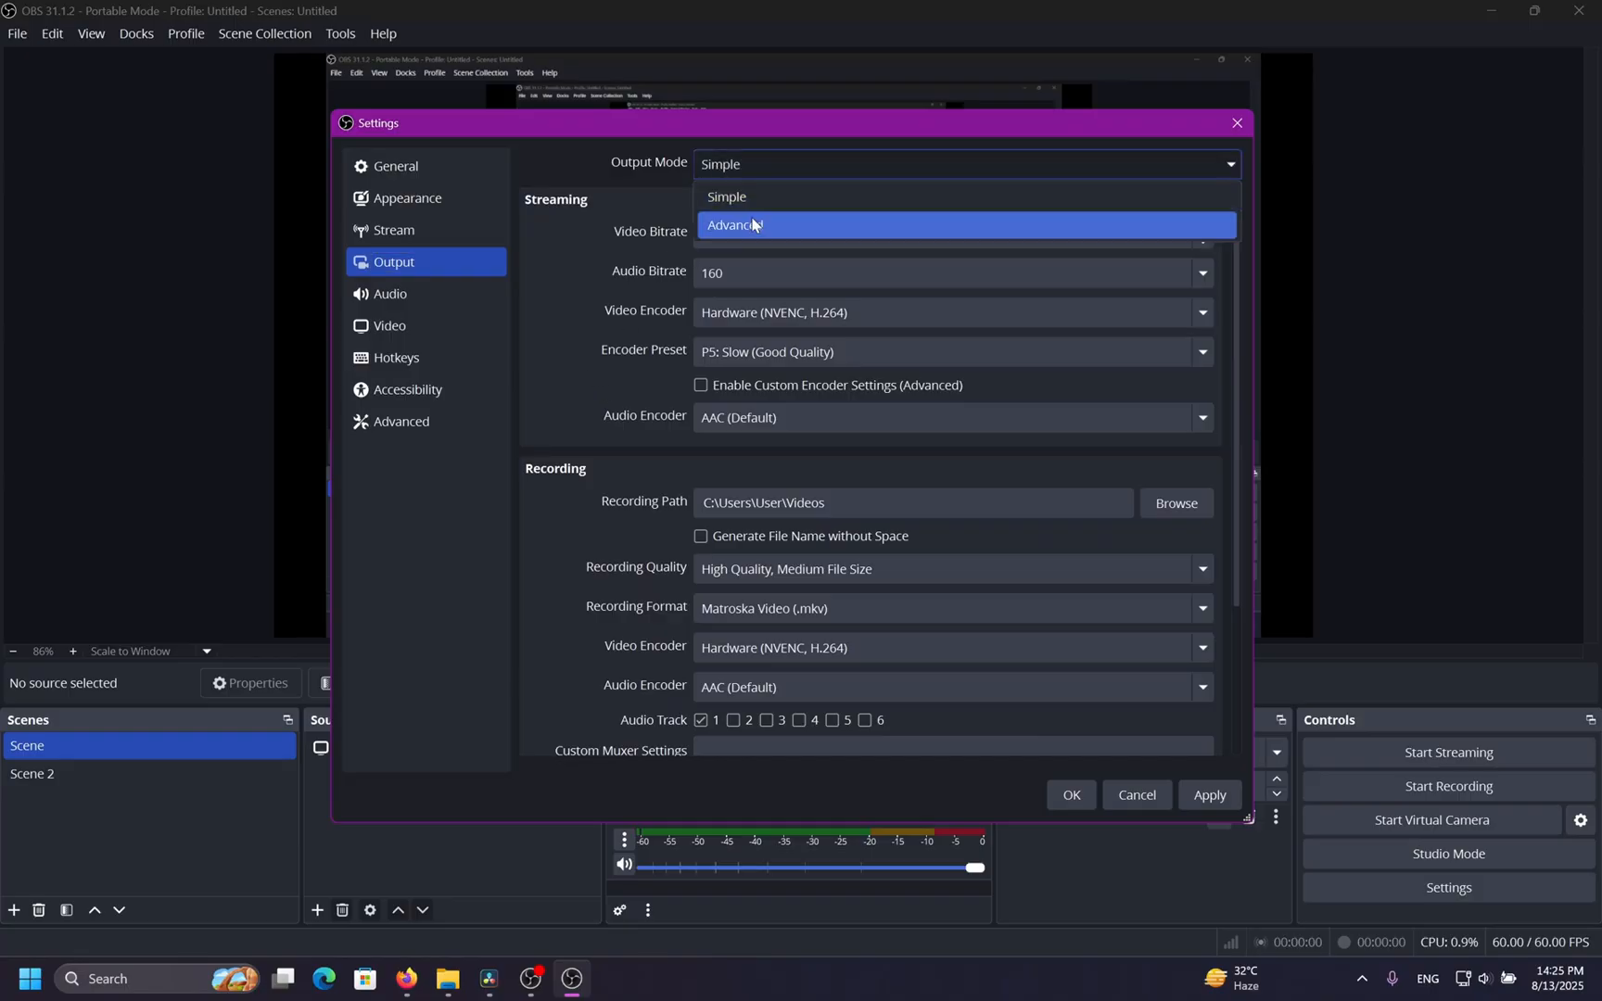
{"action": "left_click", "coordinate": [751, 219]}
{"action": "left_click", "coordinate": [709, 169]}
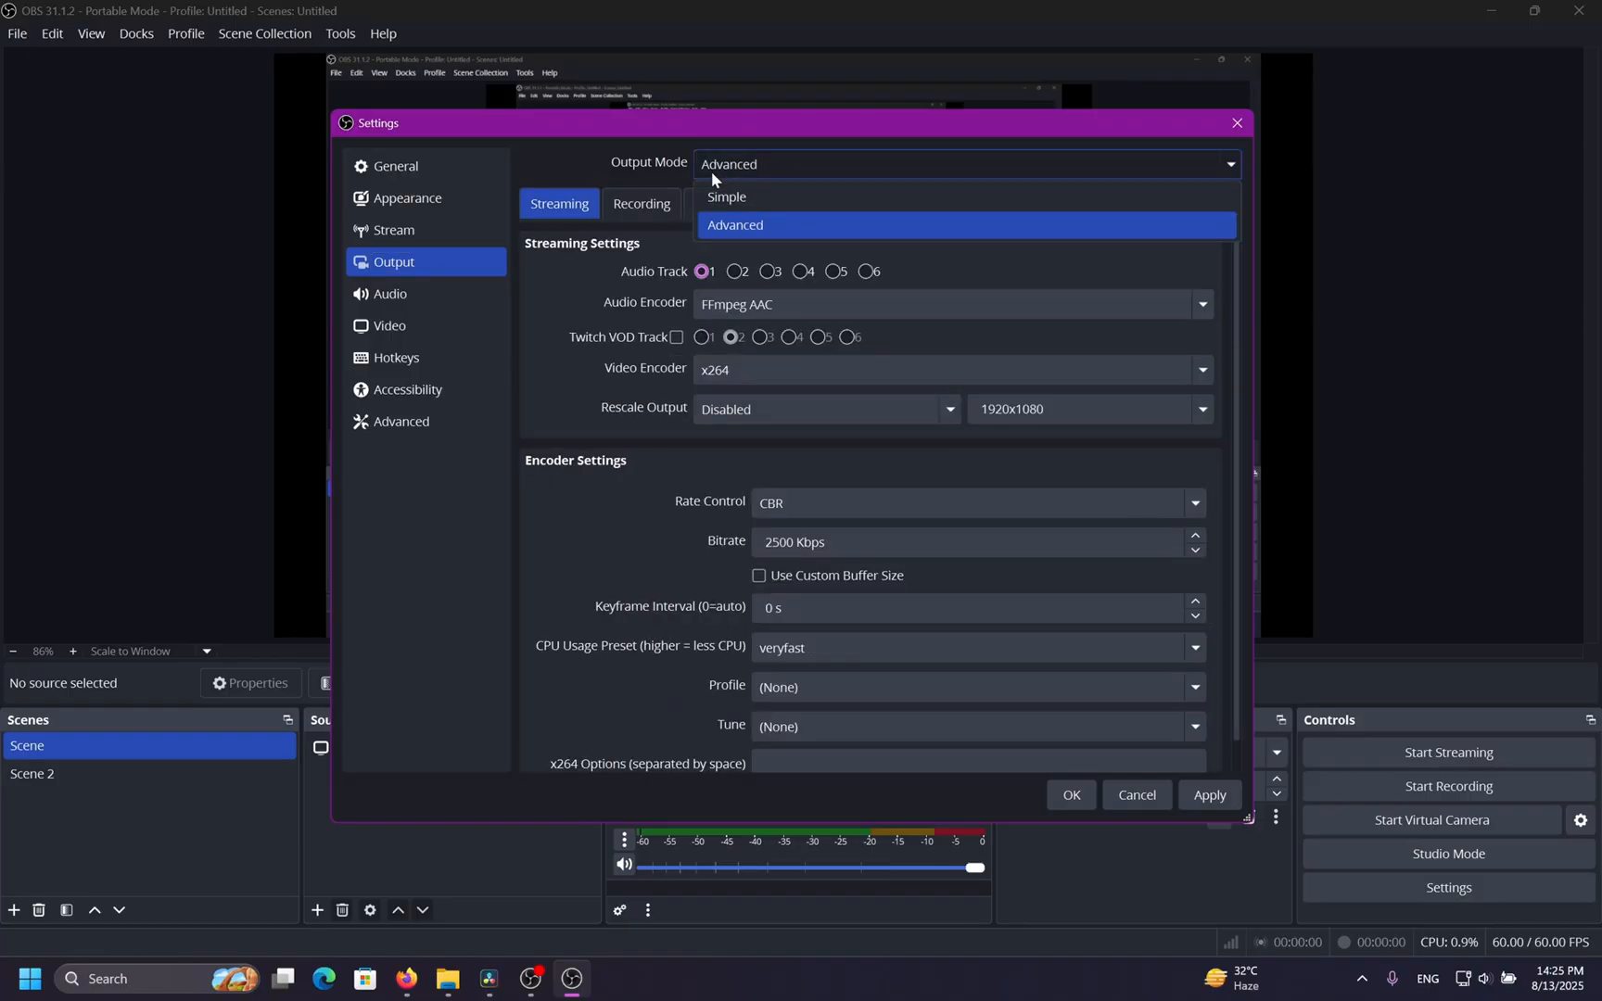
{"action": "left_click", "coordinate": [722, 194]}
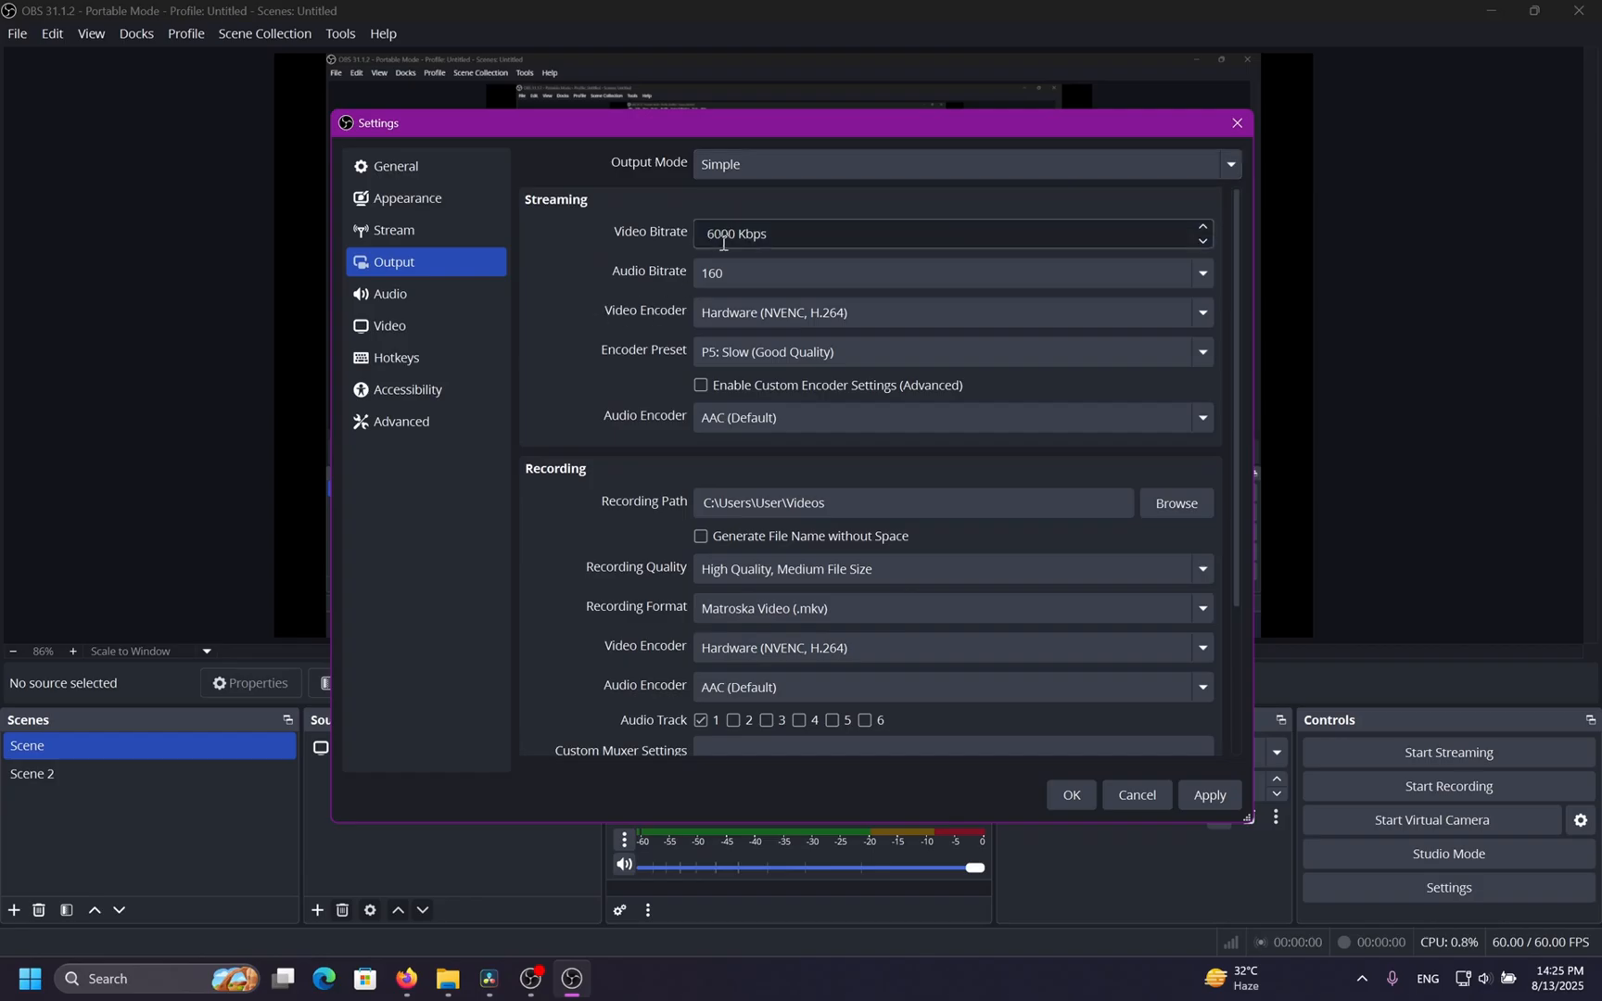
{"action": "left_click_drag", "start_coordinate": [706, 234], "coordinate": [741, 238]}
Open the Audio settings and try a 44.1 kHz sample rate before returning to 48 kHz.
{"action": "left_click", "coordinate": [644, 302]}
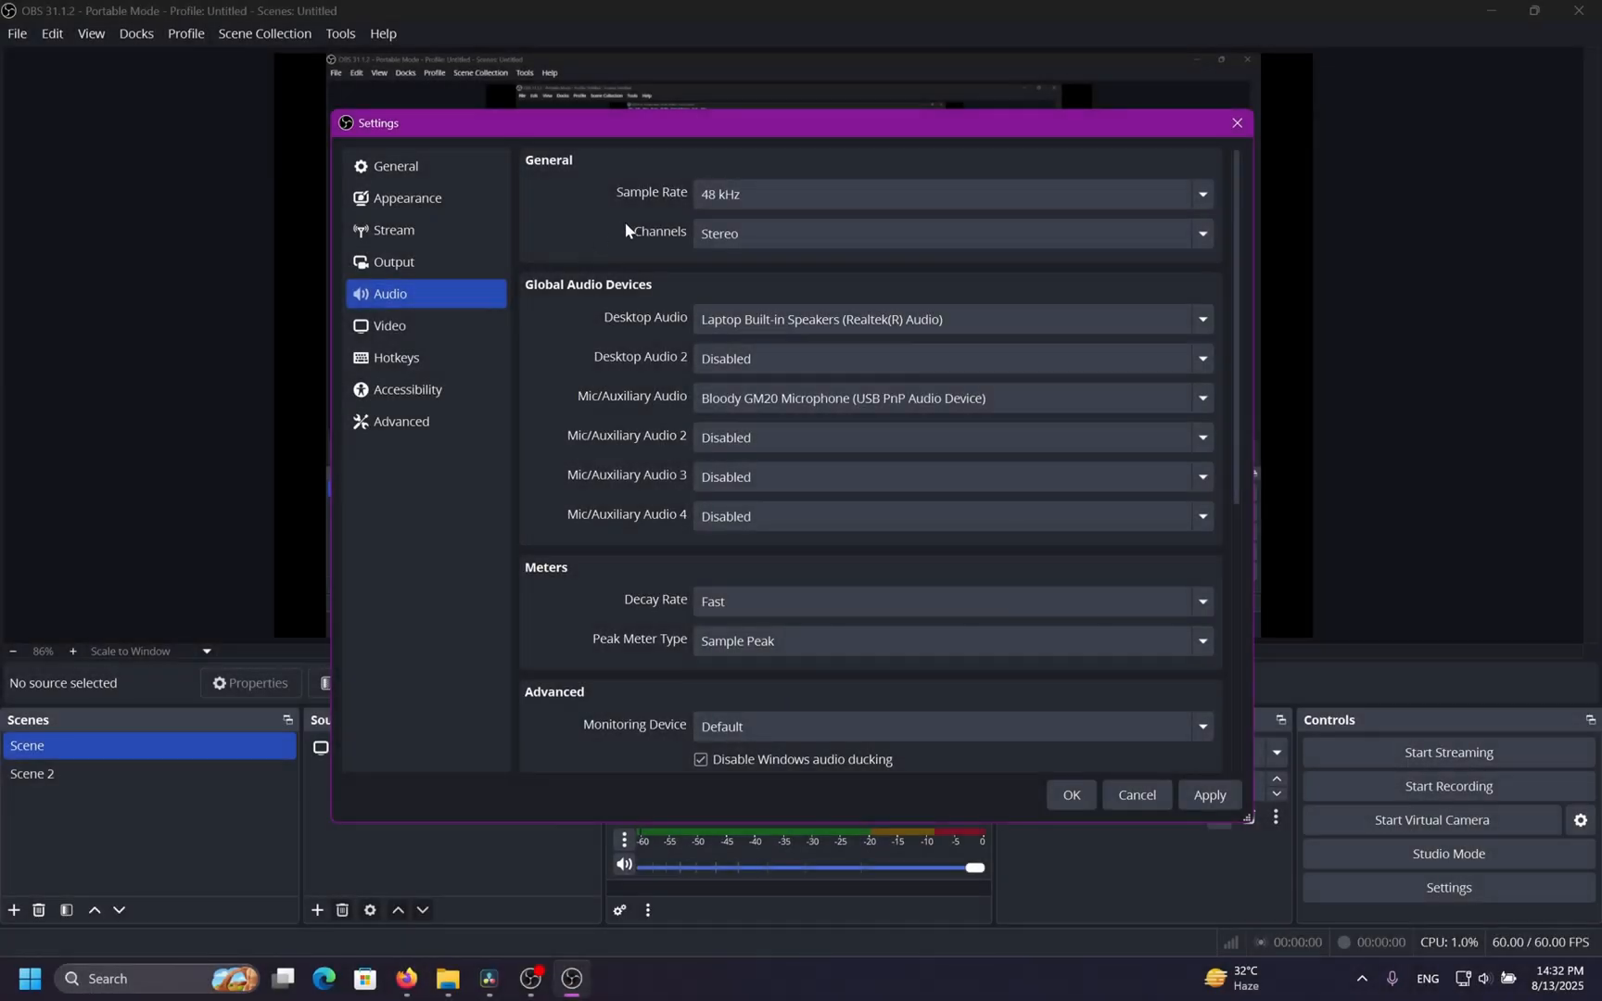
{"action": "left_click", "coordinate": [857, 192]}
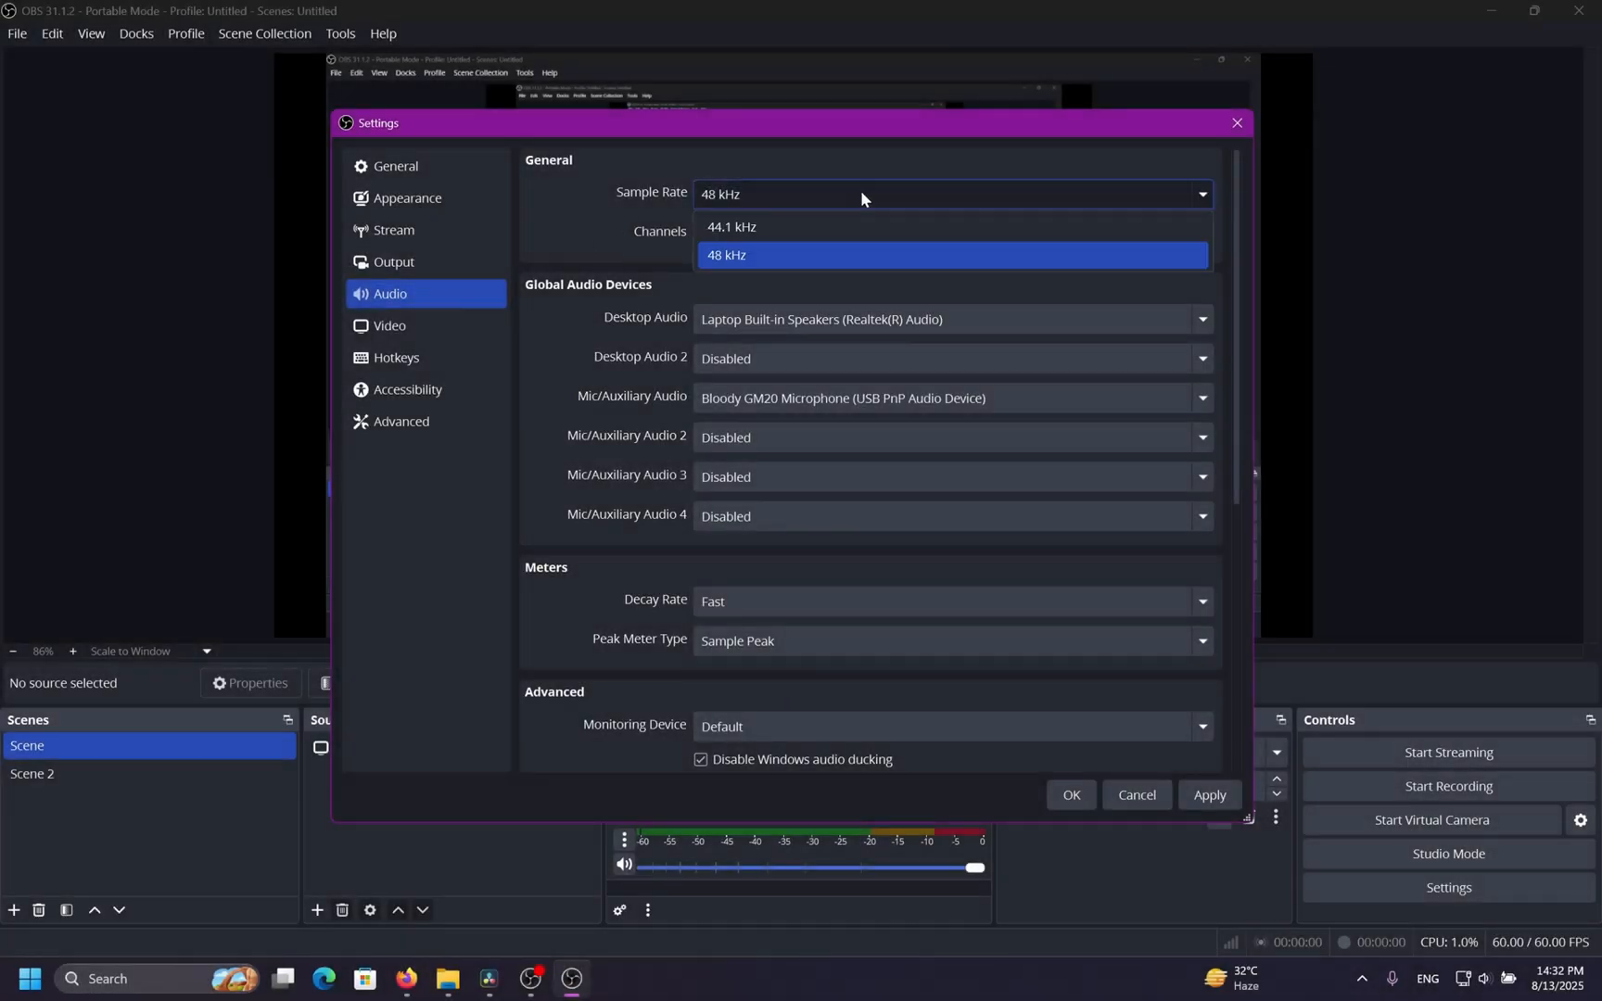
{"action": "left_click", "coordinate": [816, 222]}
{"action": "left_click", "coordinate": [813, 196]}
{"action": "left_click", "coordinate": [779, 252]}
{"action": "left_click", "coordinate": [777, 232]}
{"action": "left_click", "coordinate": [753, 292]}
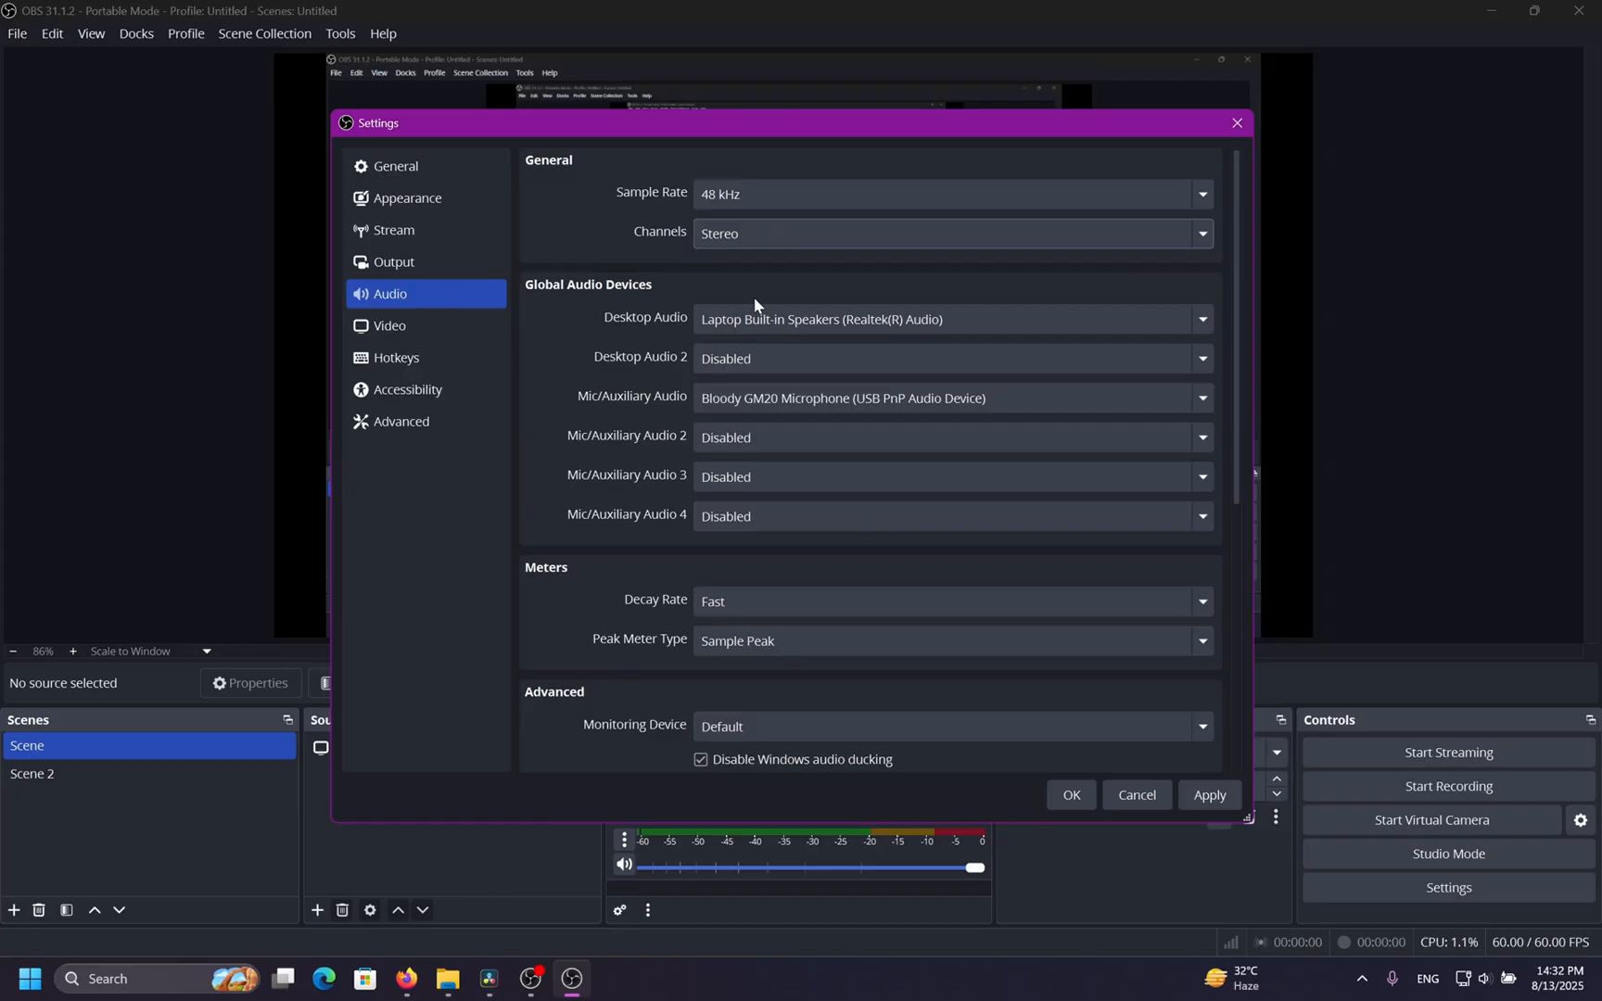
Set Desktop Audio 2 and Mic/Auxiliary Audio 2 to Default, and enable push-to-mute for Mic/Aux.
{"action": "left_click", "coordinate": [773, 365]}
{"action": "left_click", "coordinate": [763, 414]}
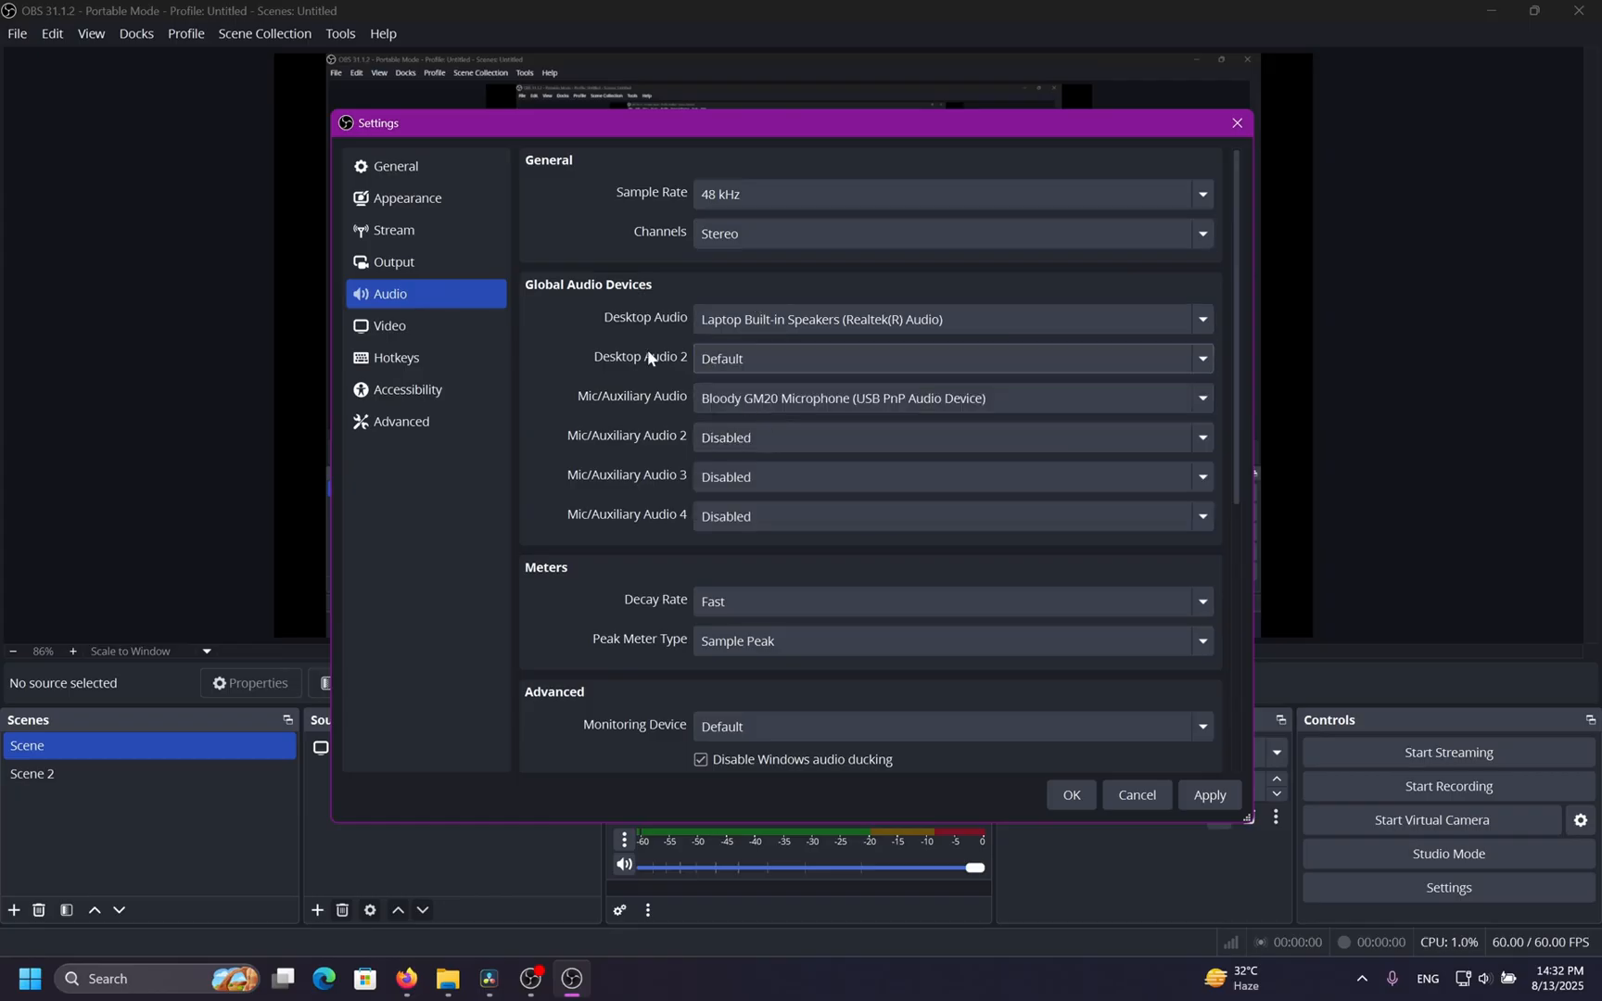
{"action": "left_click", "coordinate": [697, 434]}
{"action": "left_click", "coordinate": [732, 497]}
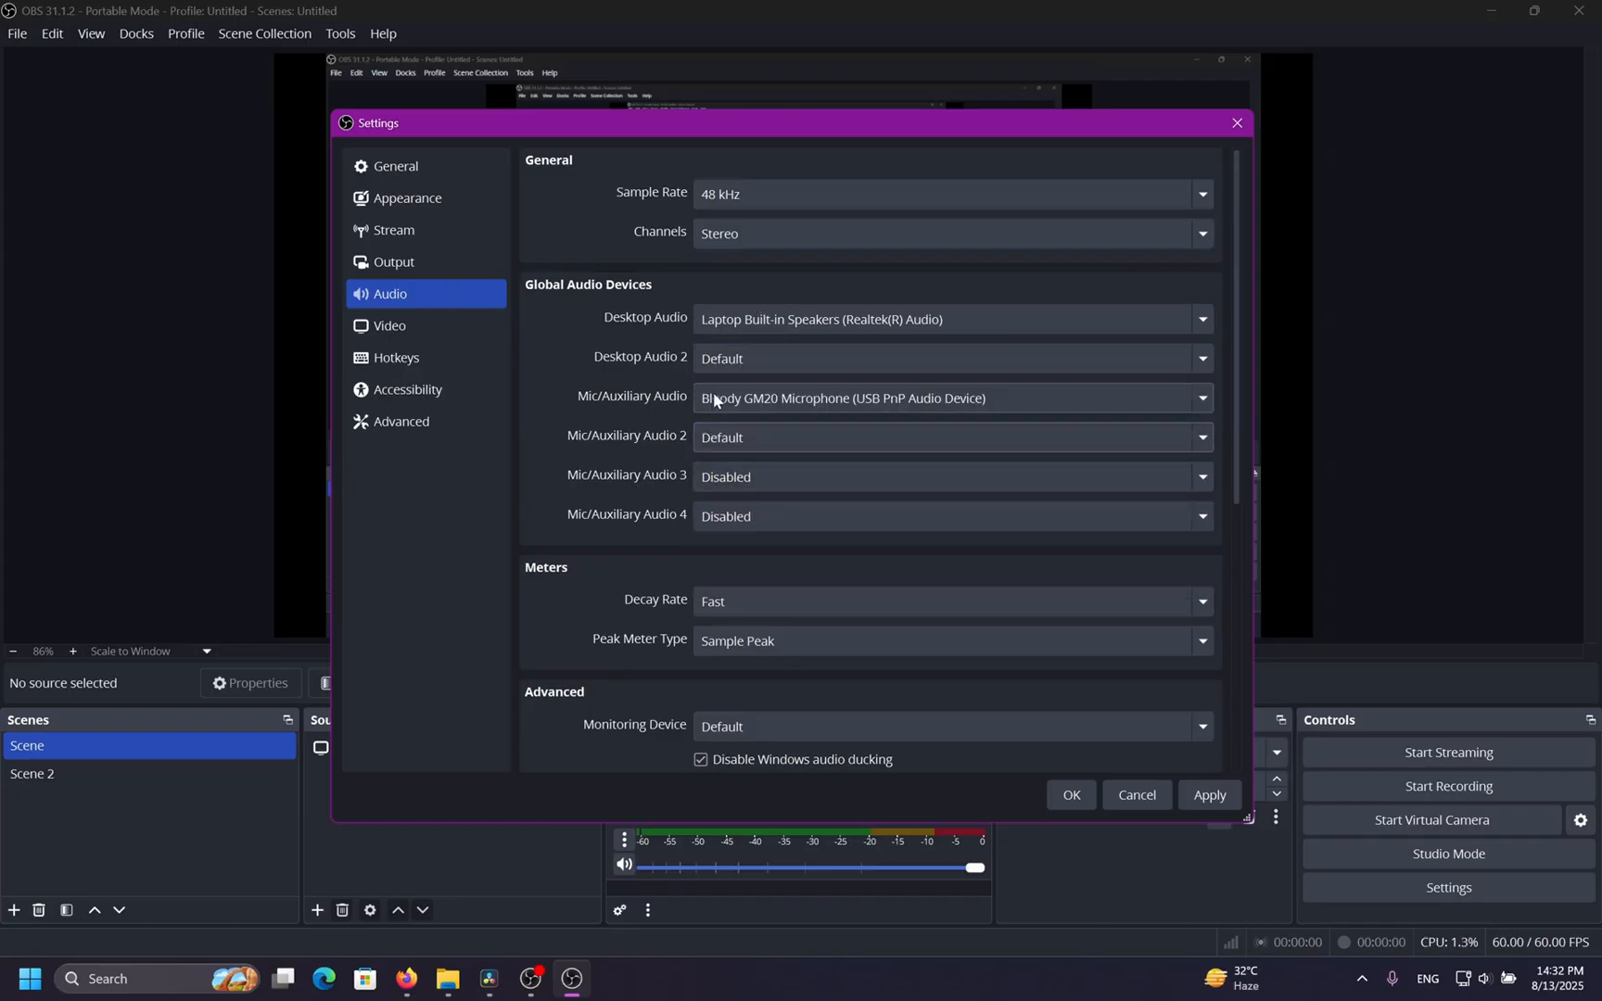
{"action": "scroll", "coordinate": [639, 446], "scroll_direction": "down", "scroll_amount": 5}
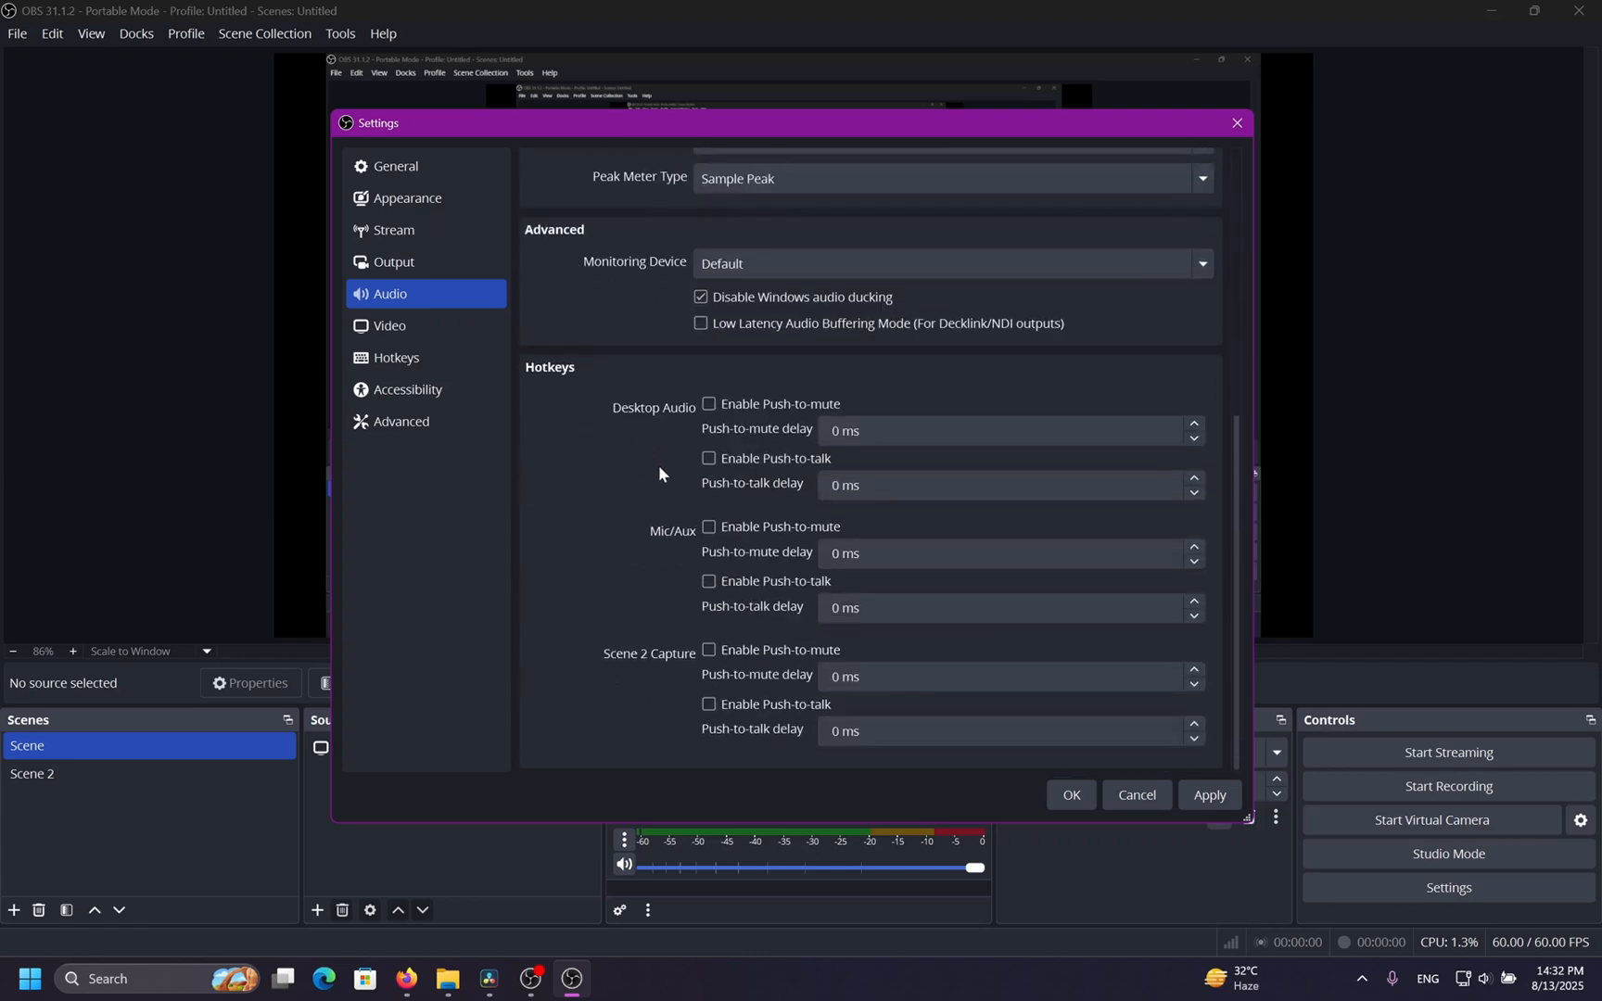
{"action": "left_click", "coordinate": [710, 526]}
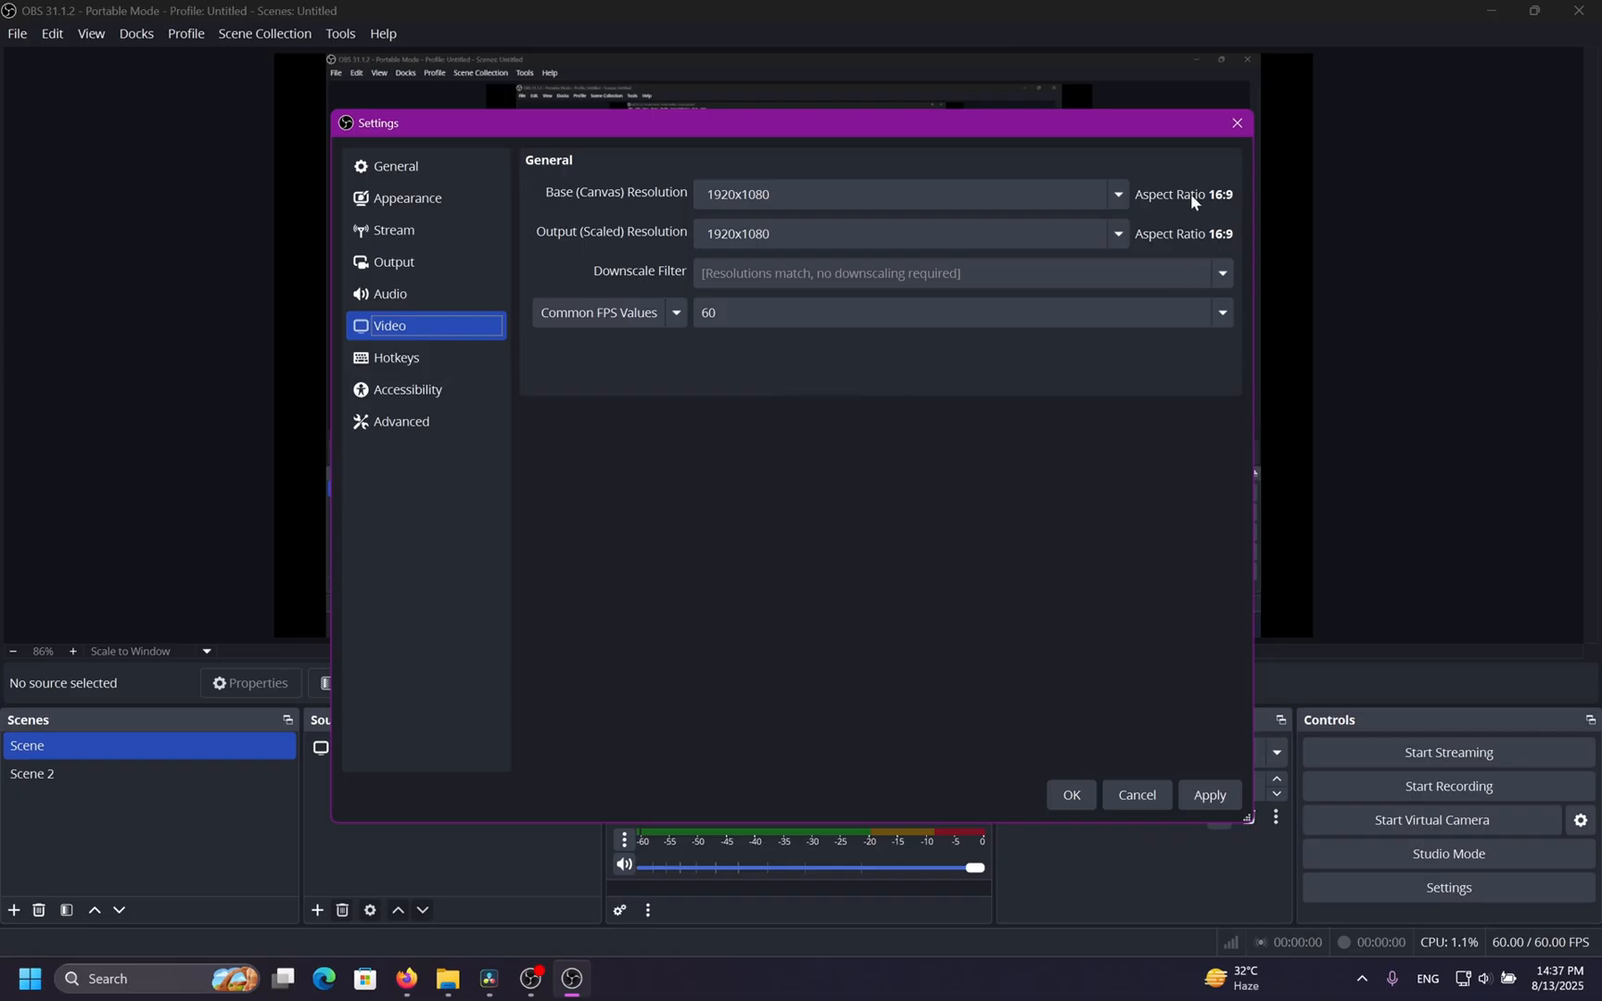
Set the base and output resolutions to 1920x1080 and the common FPS value to 30.
{"action": "left_click", "coordinate": [1118, 196]}
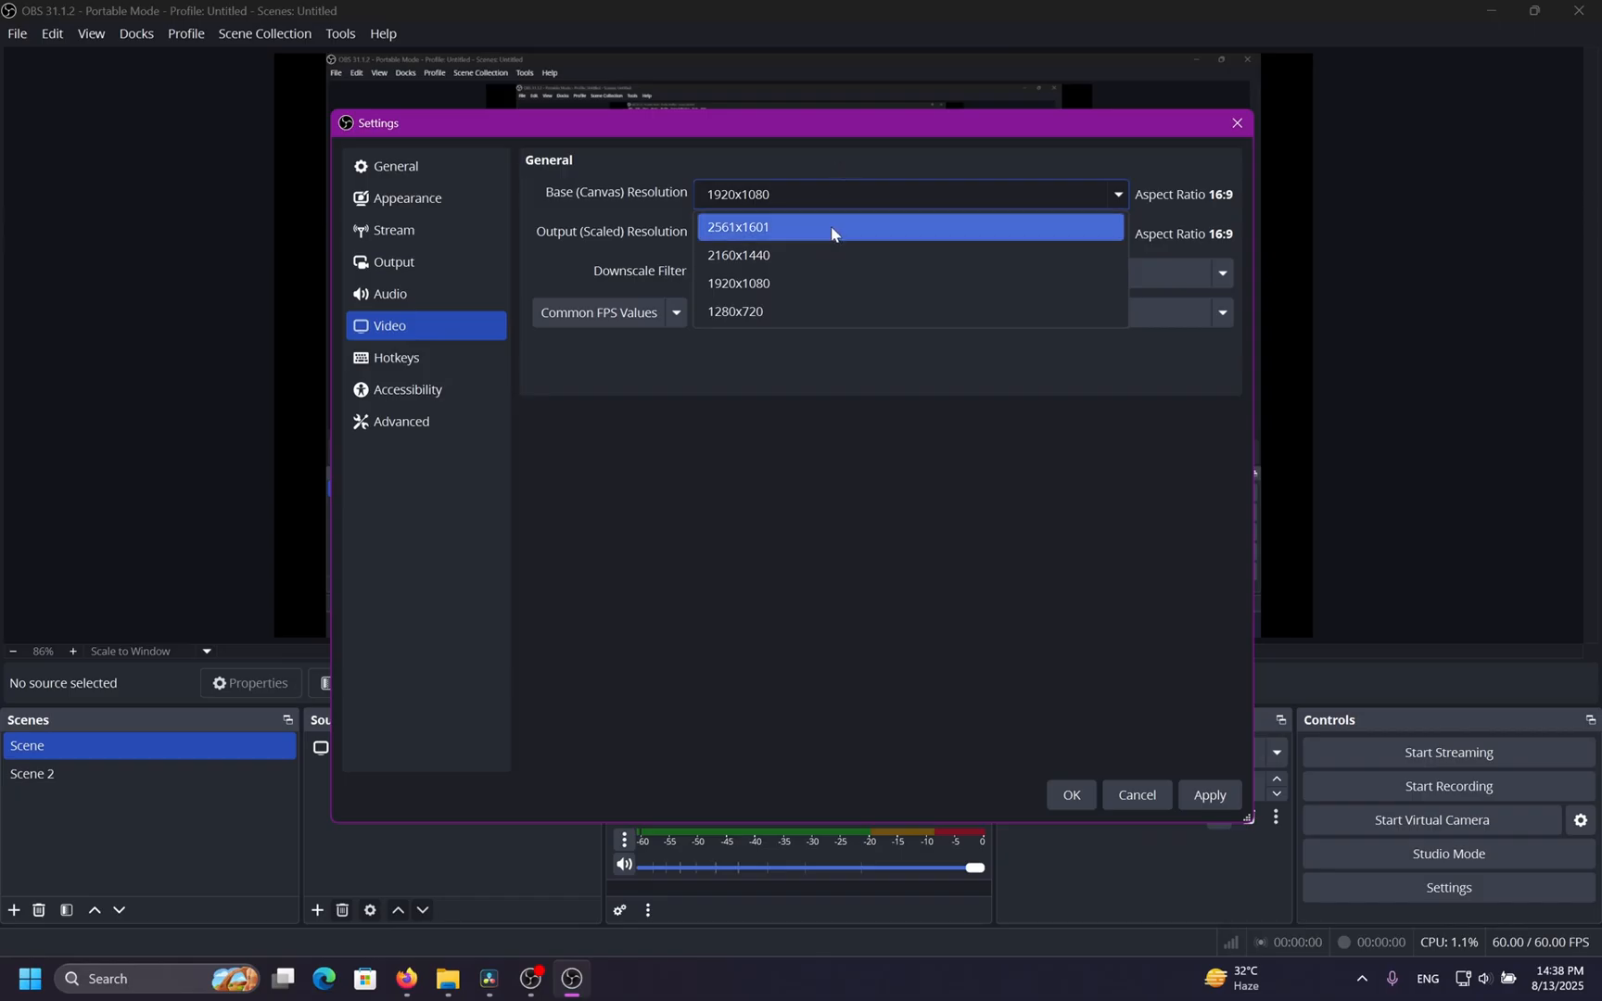
{"action": "left_click", "coordinate": [811, 293]}
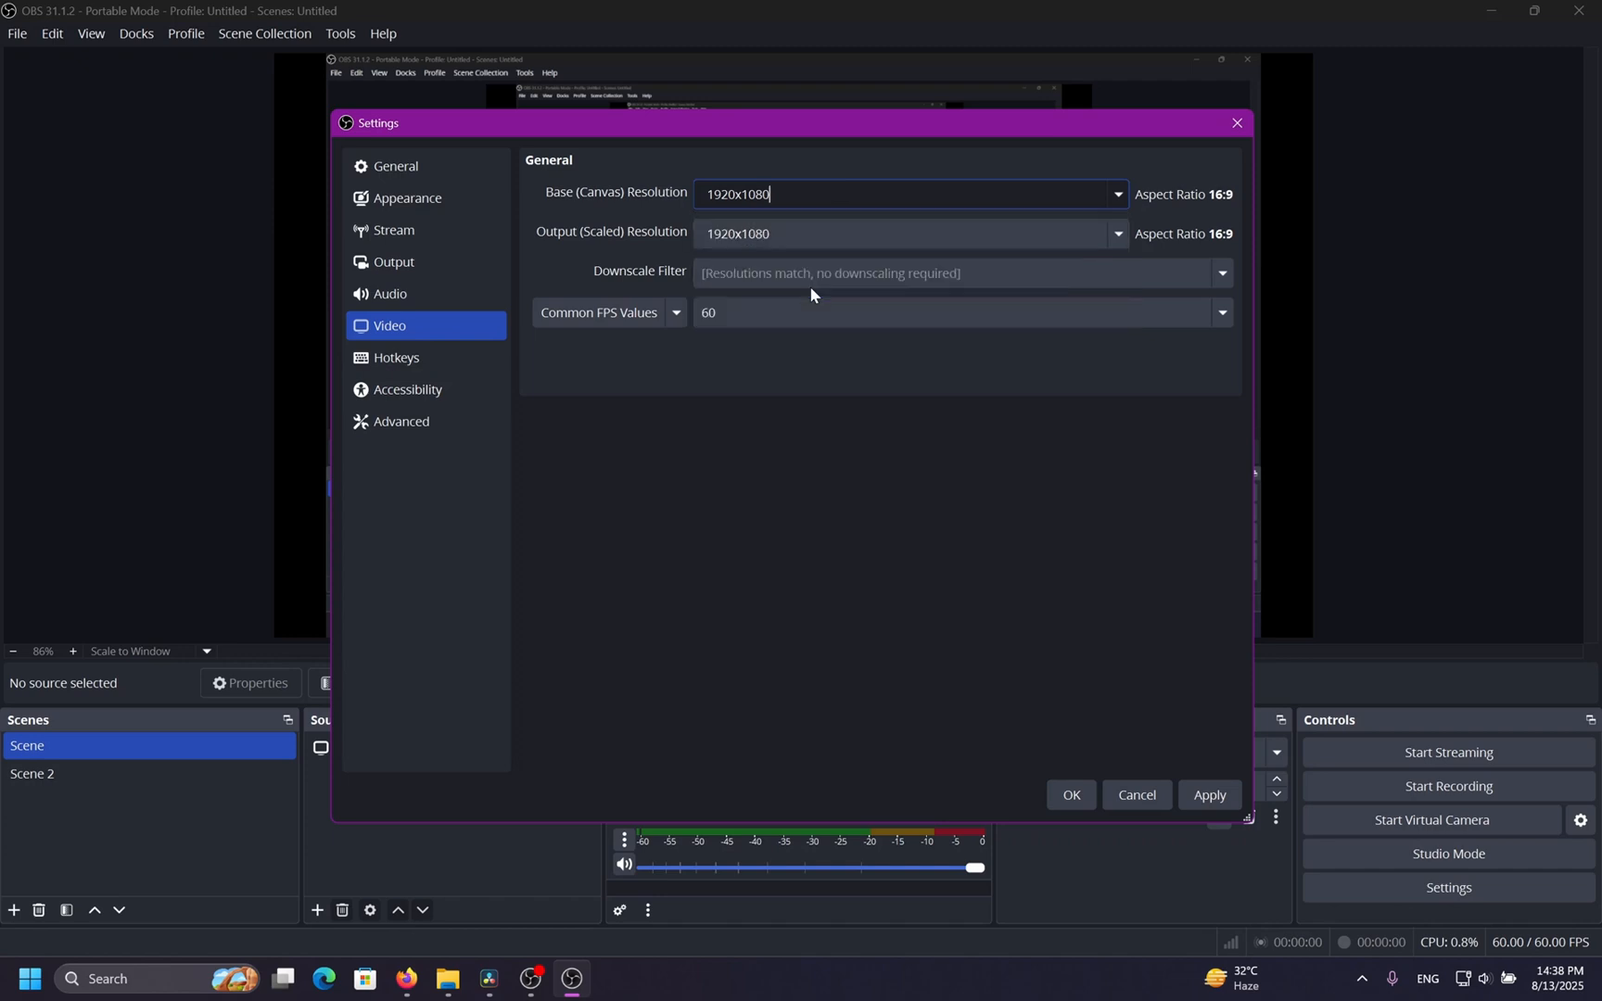
{"action": "left_click", "coordinate": [1119, 234]}
{"action": "left_click", "coordinate": [921, 269]}
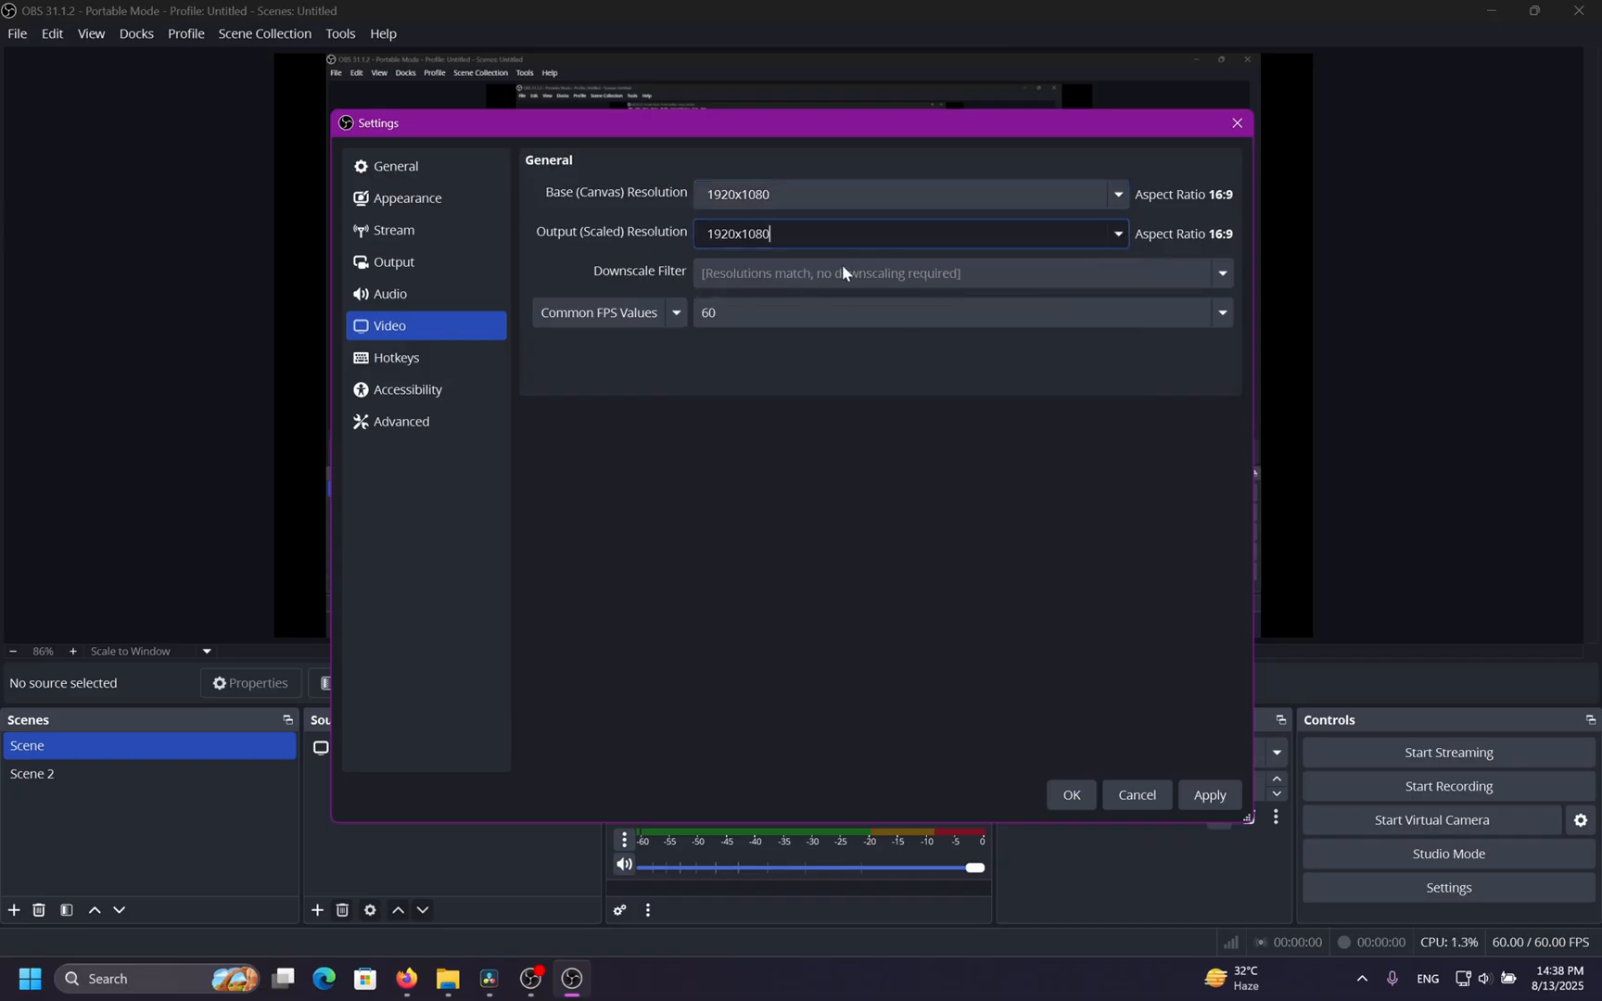
{"action": "left_click", "coordinate": [1122, 312]}
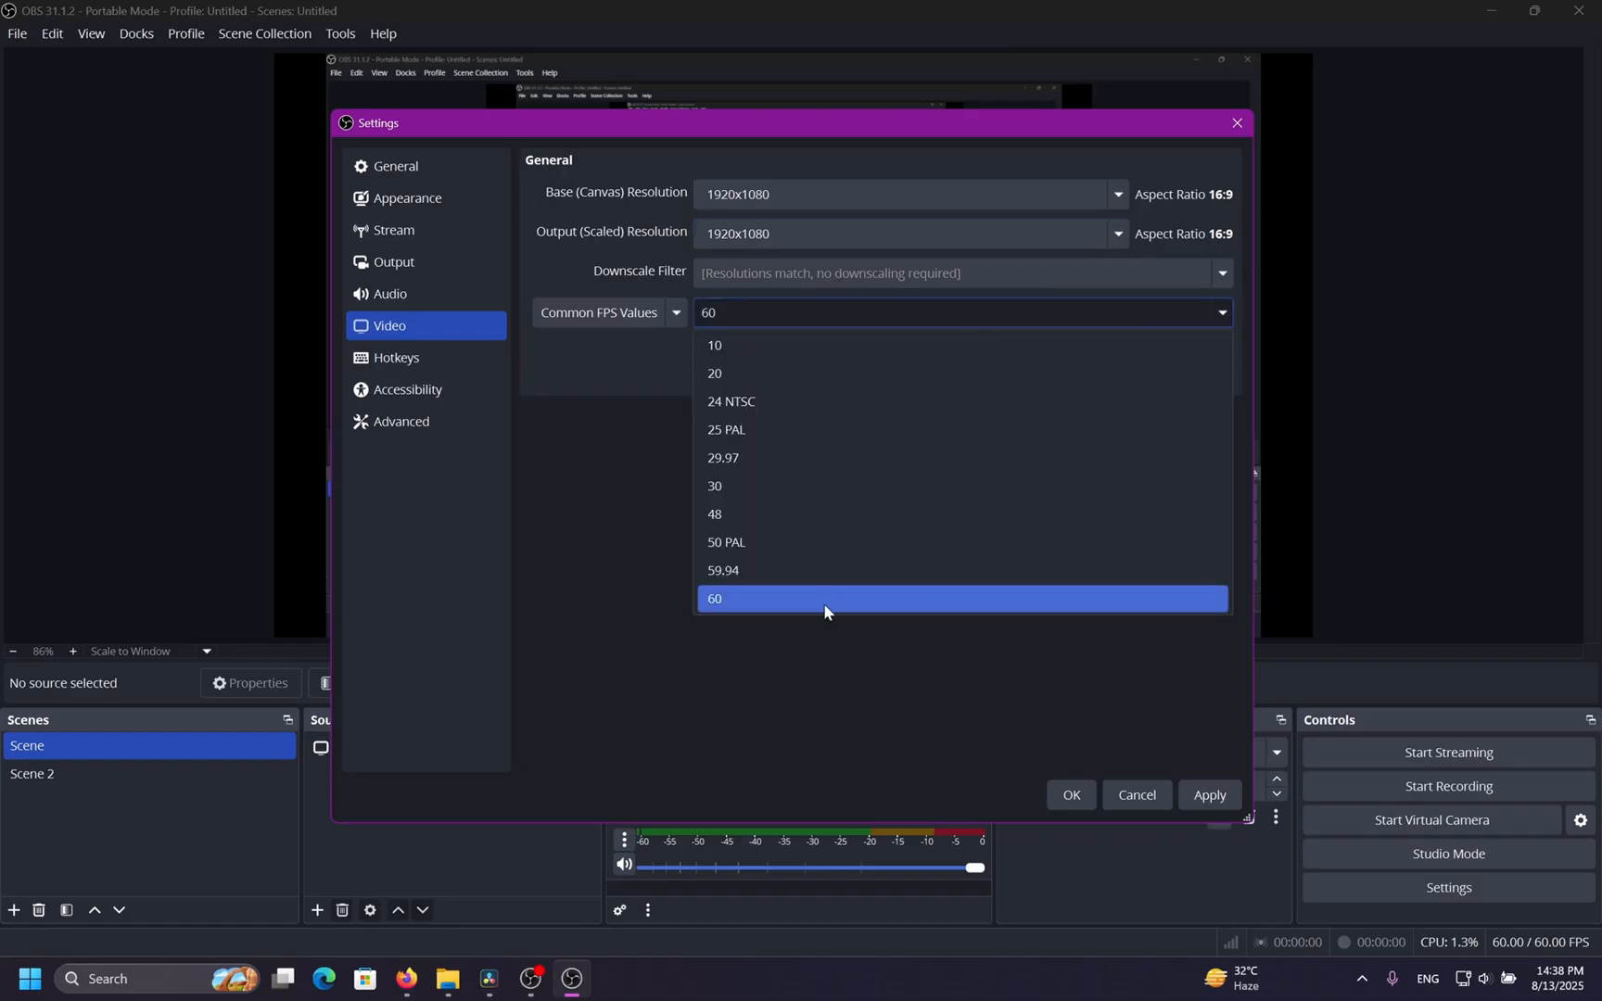
{"action": "left_click", "coordinate": [829, 494]}
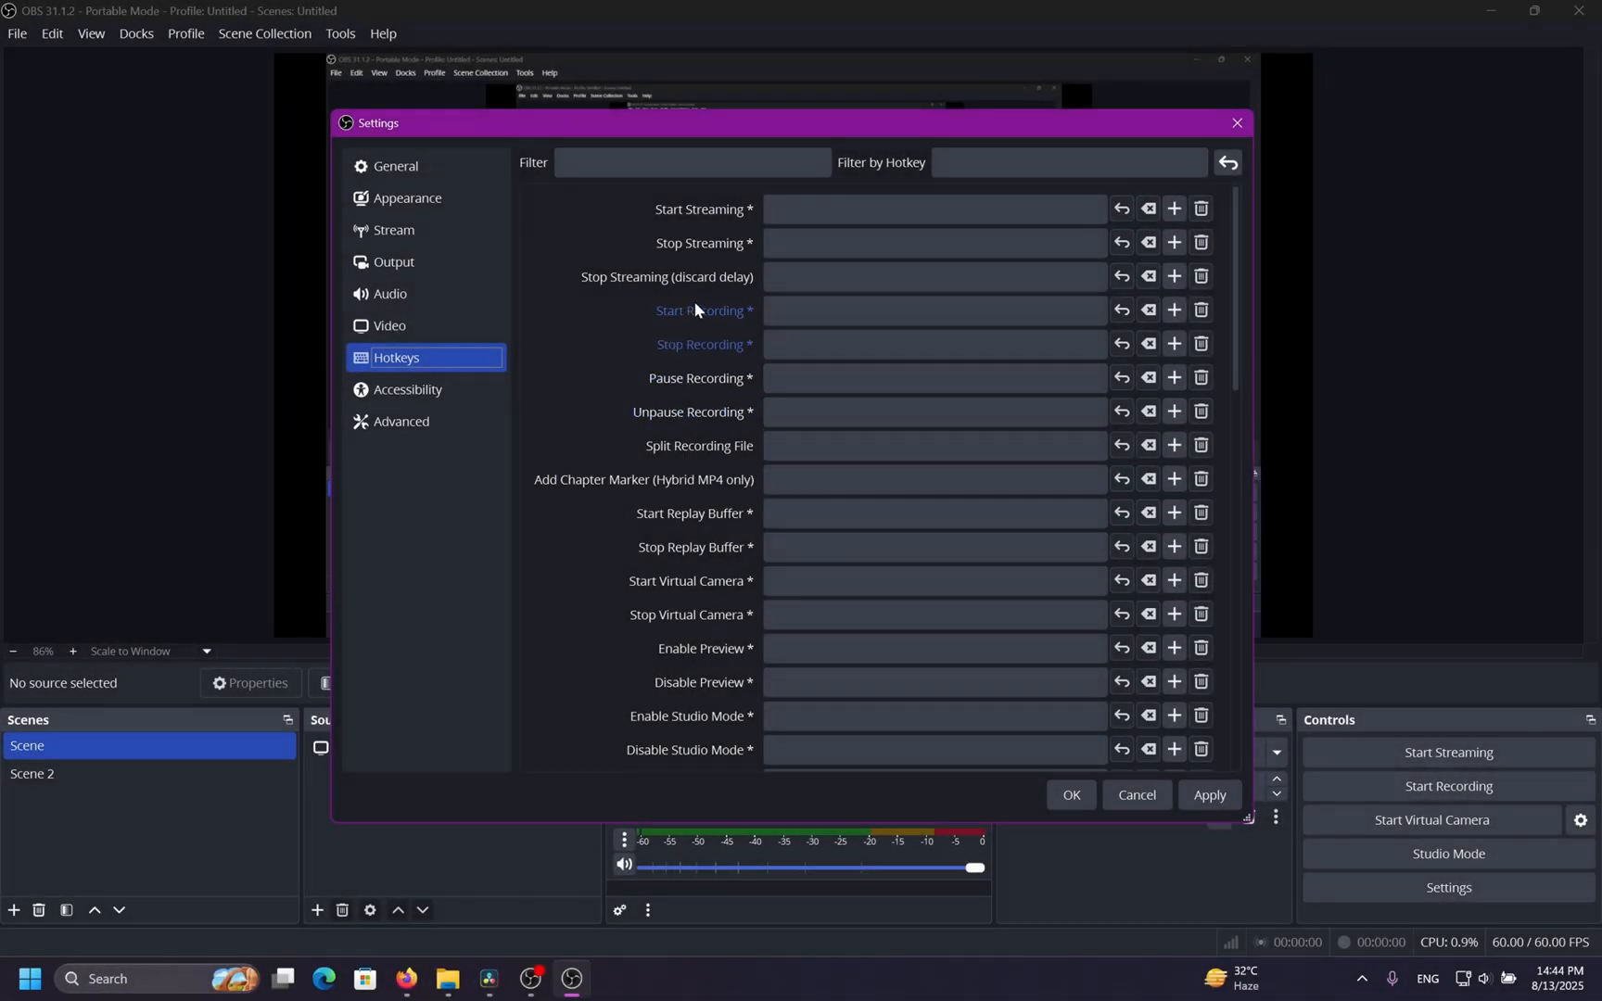
Assign Ctrl+R as the Start Recording hotkey.
{"action": "left_click", "coordinate": [855, 311]}
{"action": "key", "text": "ctrl+r"}
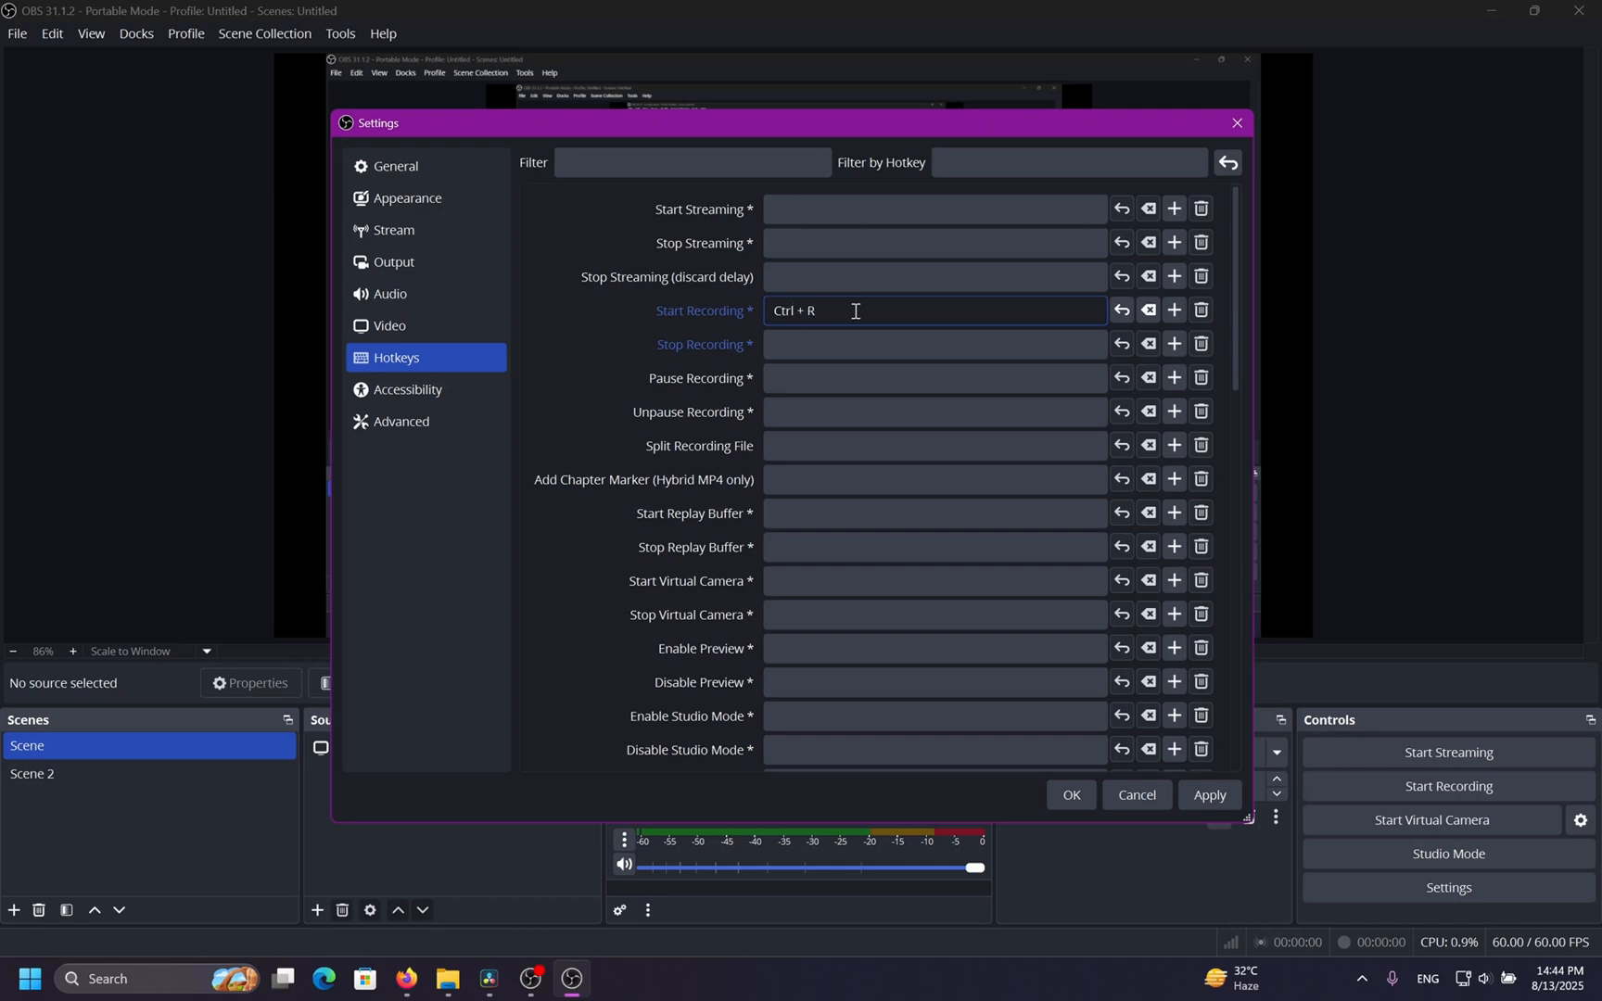
Enable Use Different Colors in the Accessibility settings.
{"action": "left_click", "coordinate": [574, 357]}
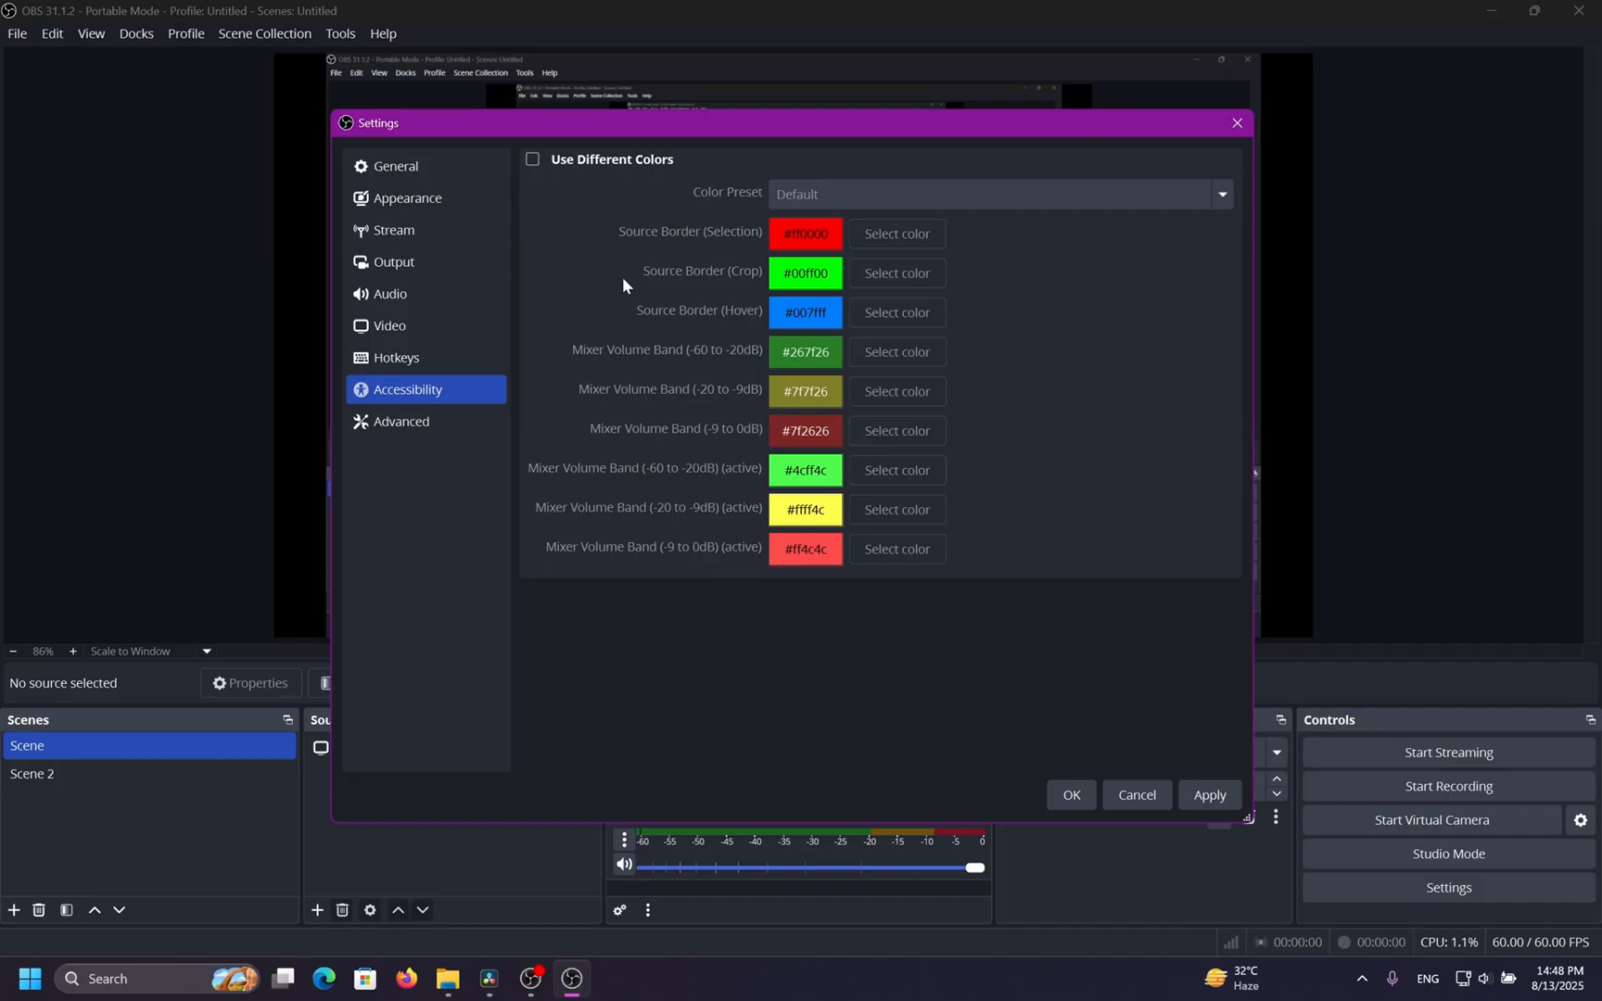
{"action": "left_click", "coordinate": [588, 161]}
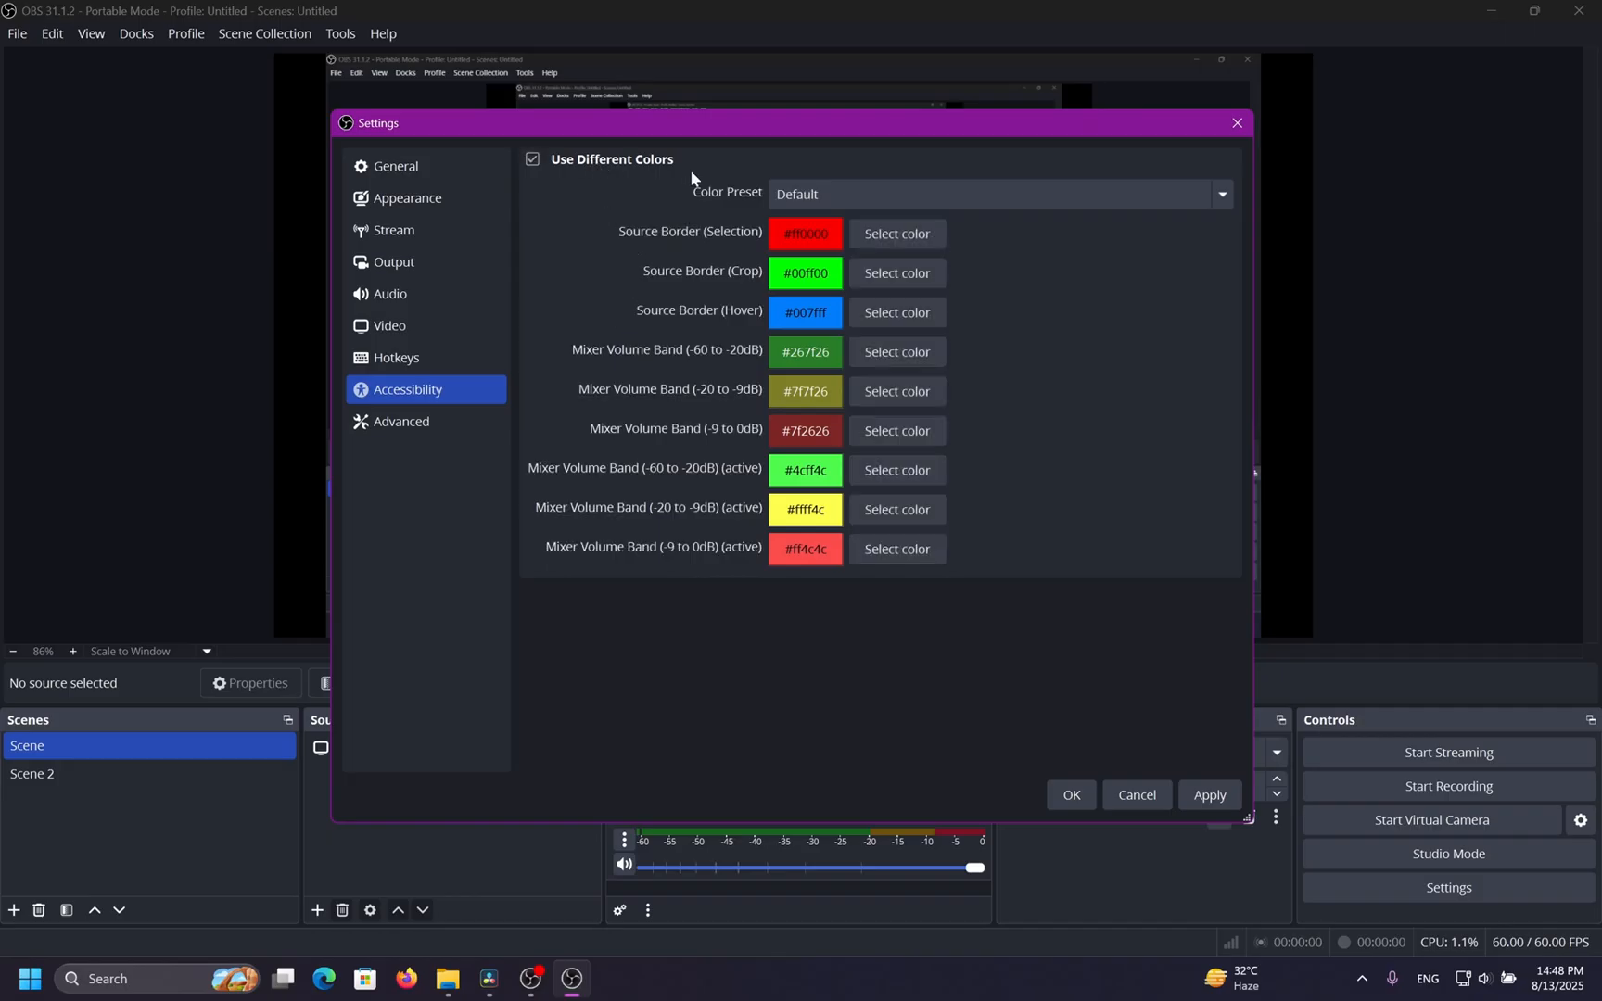
{"action": "left_click", "coordinate": [840, 193]}
{"action": "left_click", "coordinate": [841, 192]}
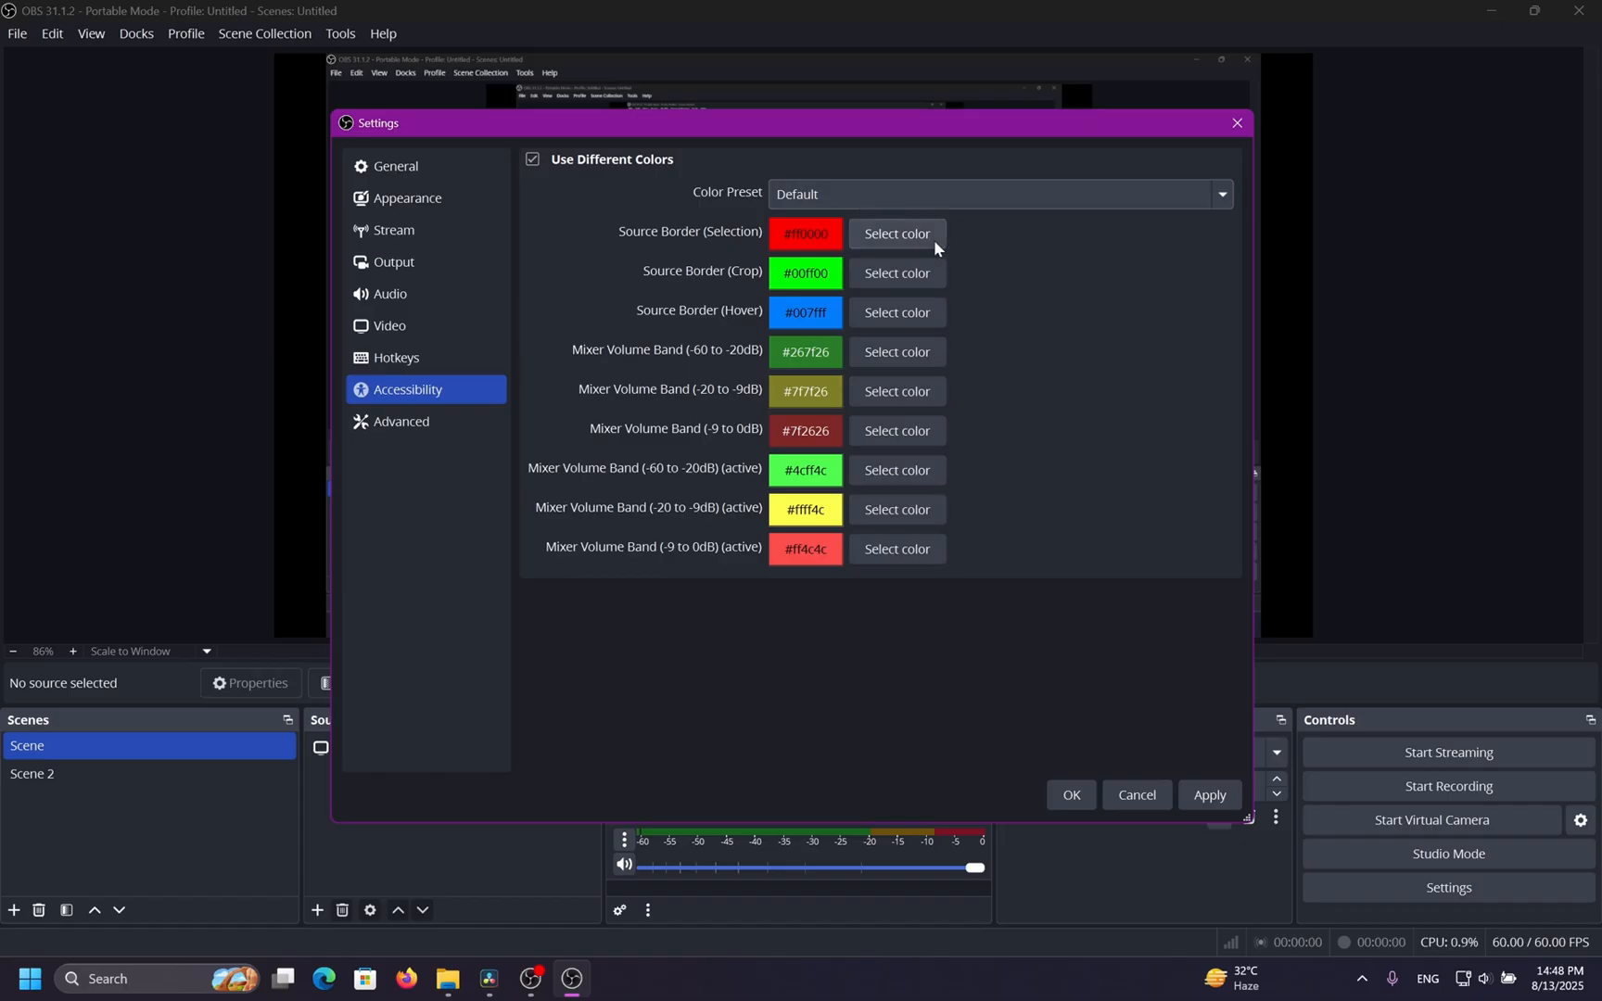
Try the Color Blind Alternative color preset and switch back to Default.
{"action": "left_click", "coordinate": [1006, 201]}
{"action": "left_click", "coordinate": [988, 254]}
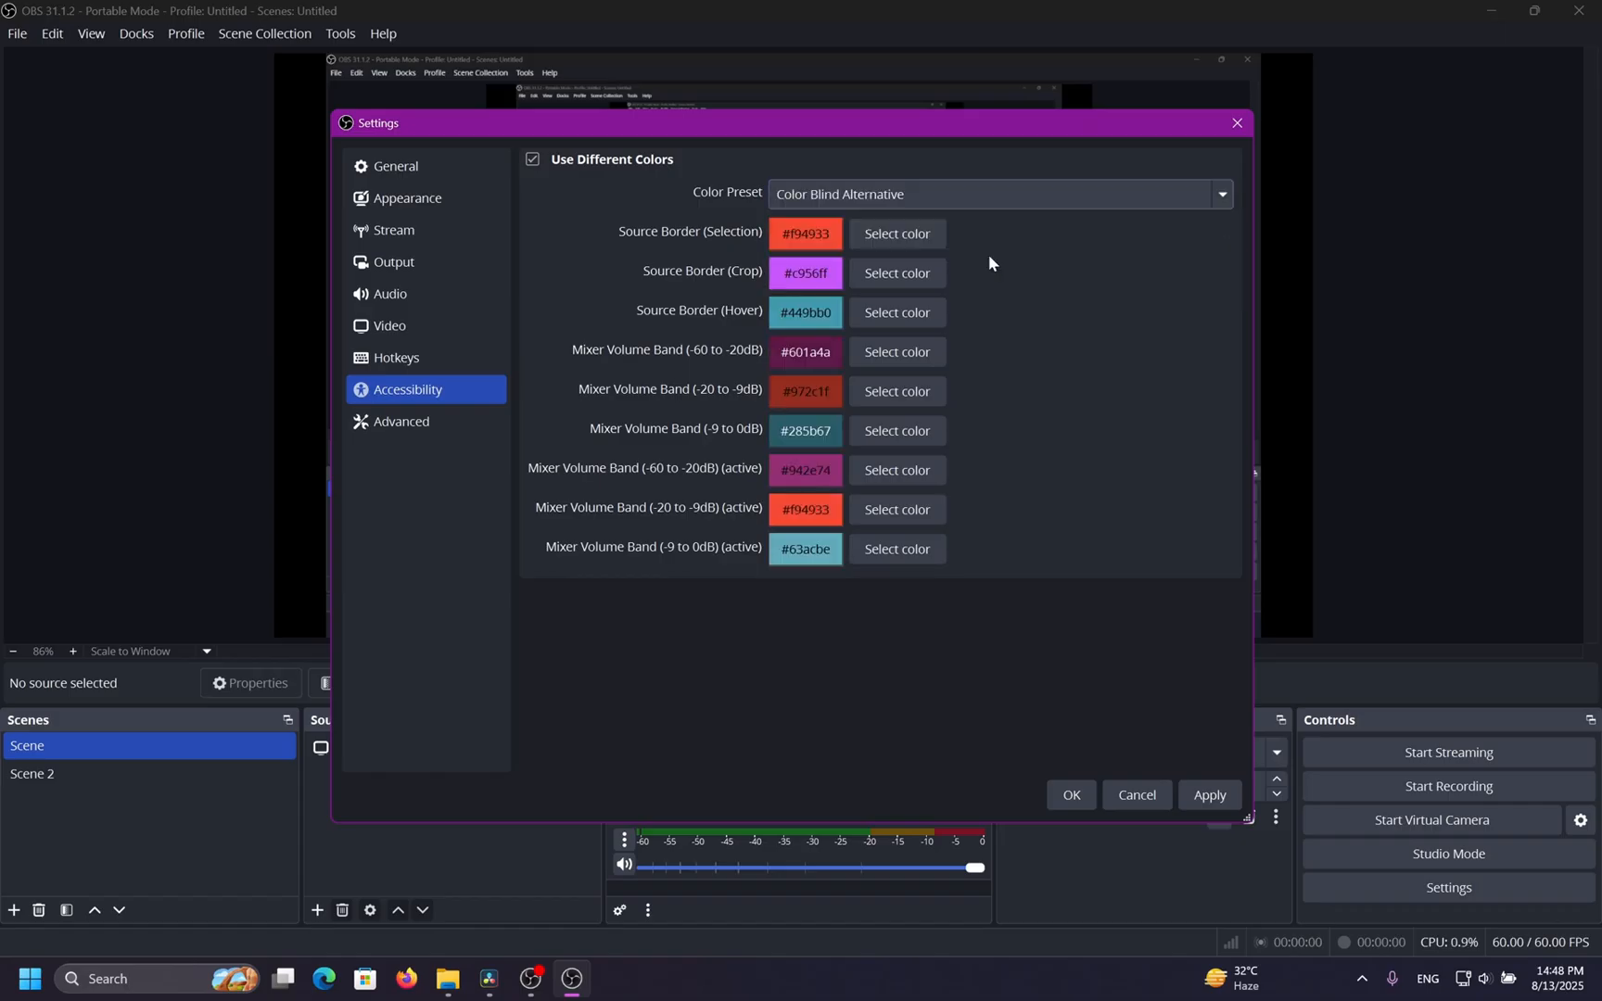
{"action": "left_click", "coordinate": [981, 198]}
{"action": "left_click", "coordinate": [966, 221]}
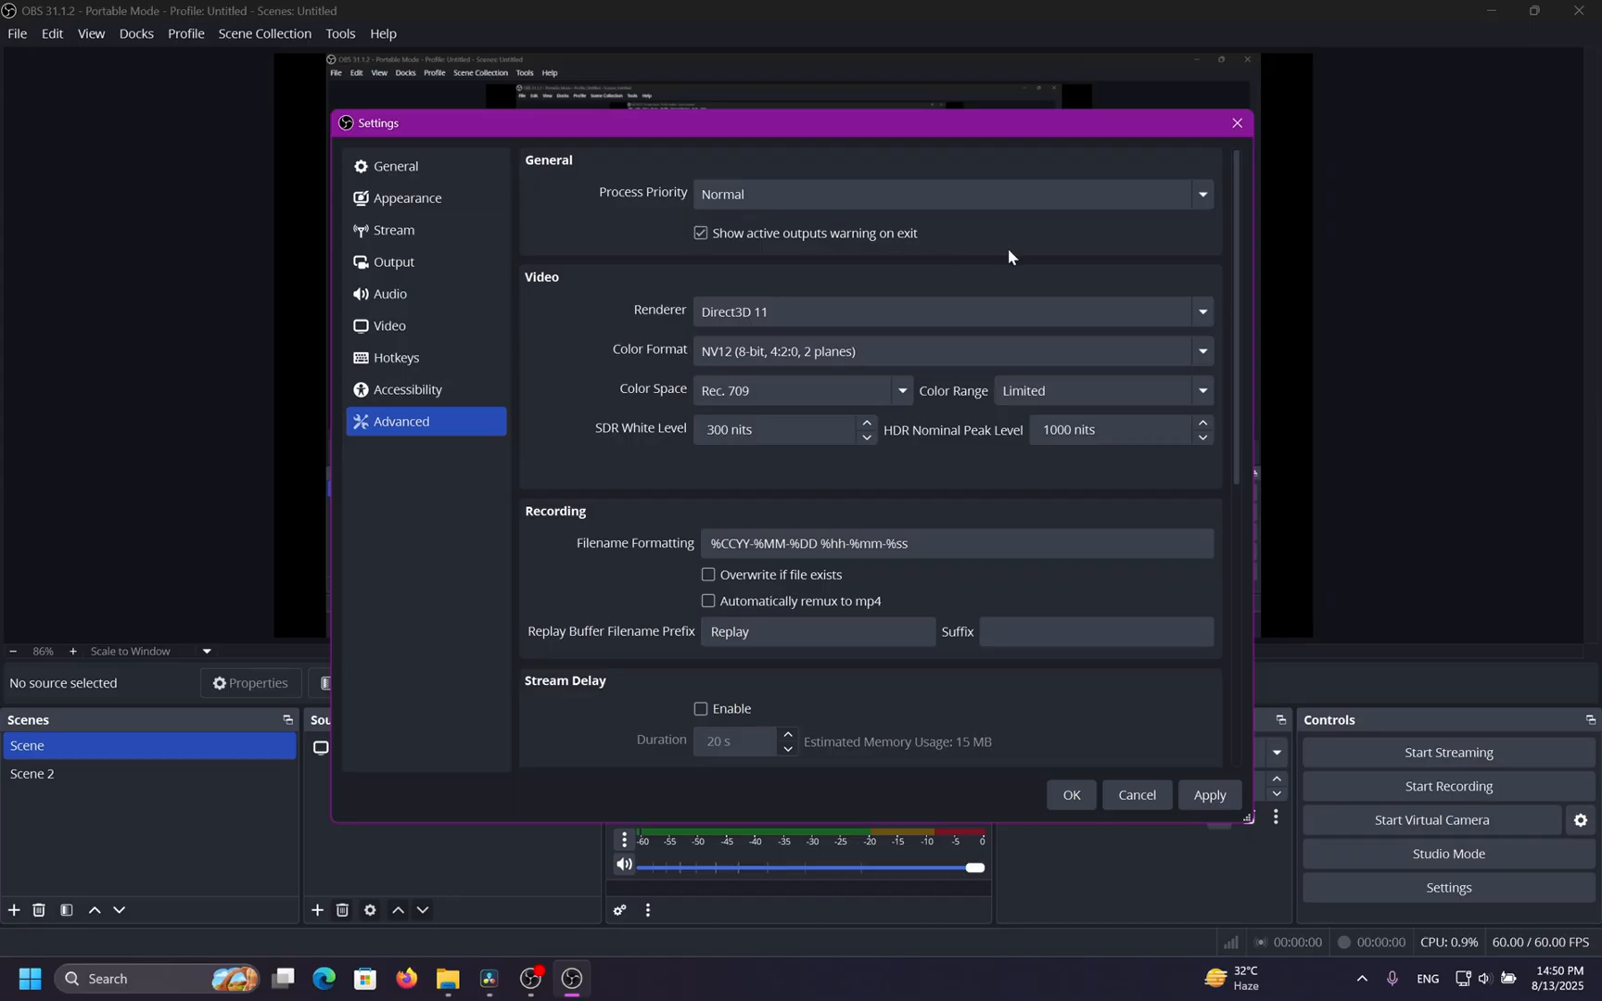
Set the Process Priority to Above Normal in the Advanced settings.
{"action": "left_click", "coordinate": [1033, 204]}
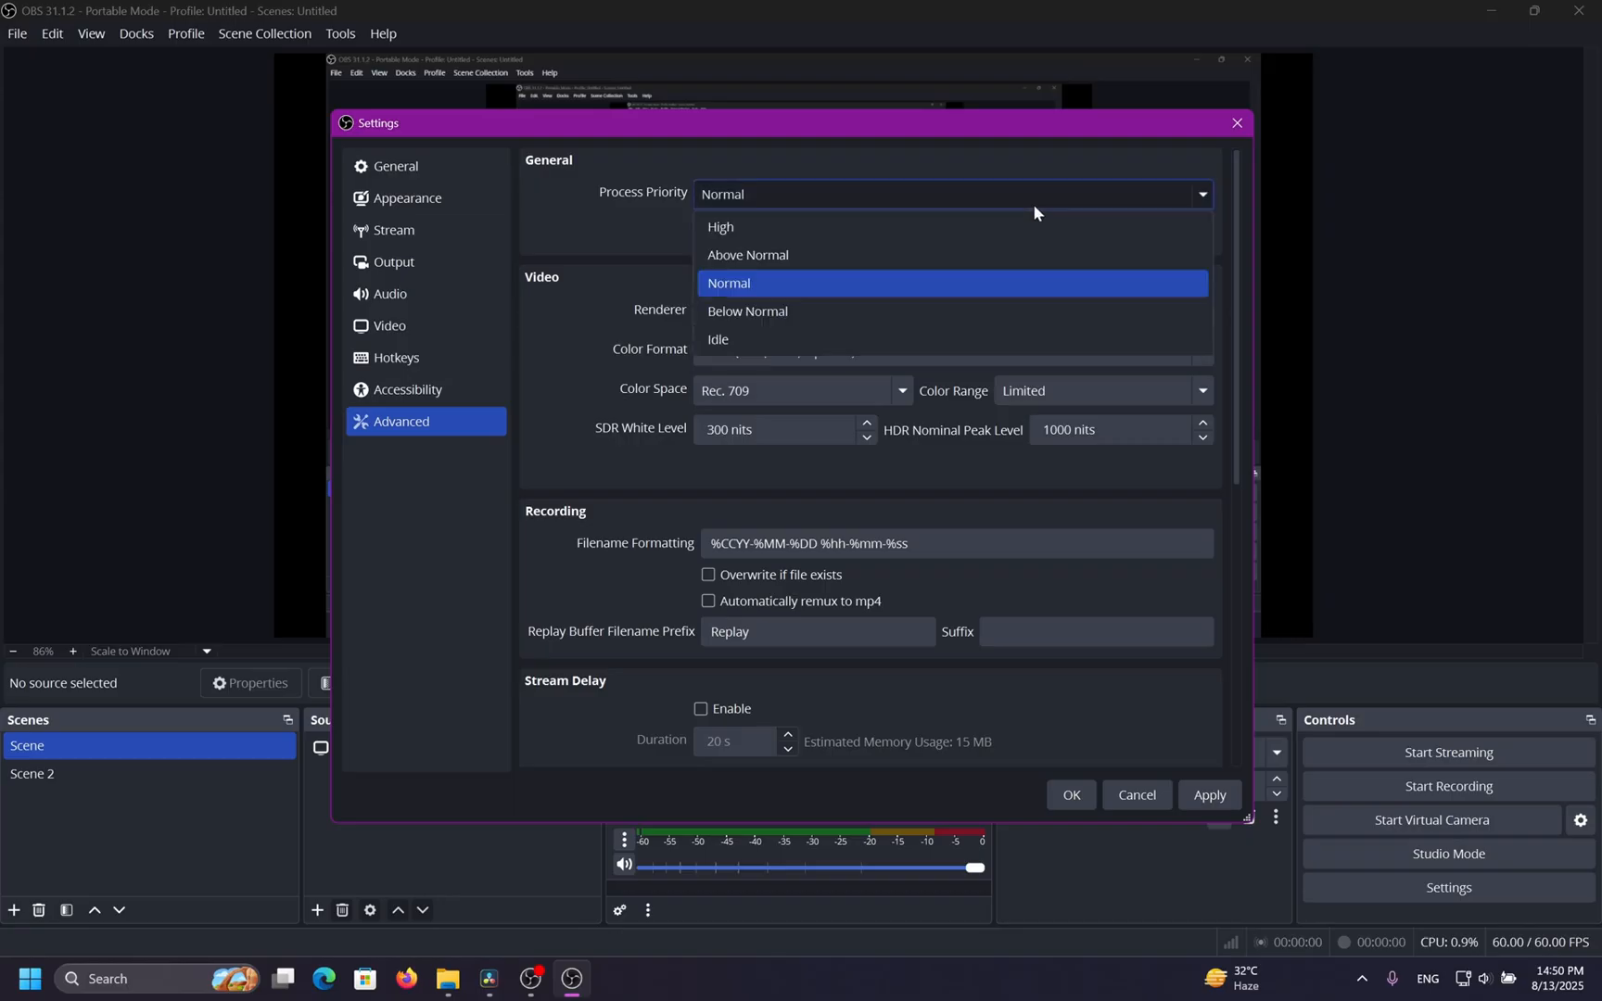
{"action": "left_click", "coordinate": [983, 252]}
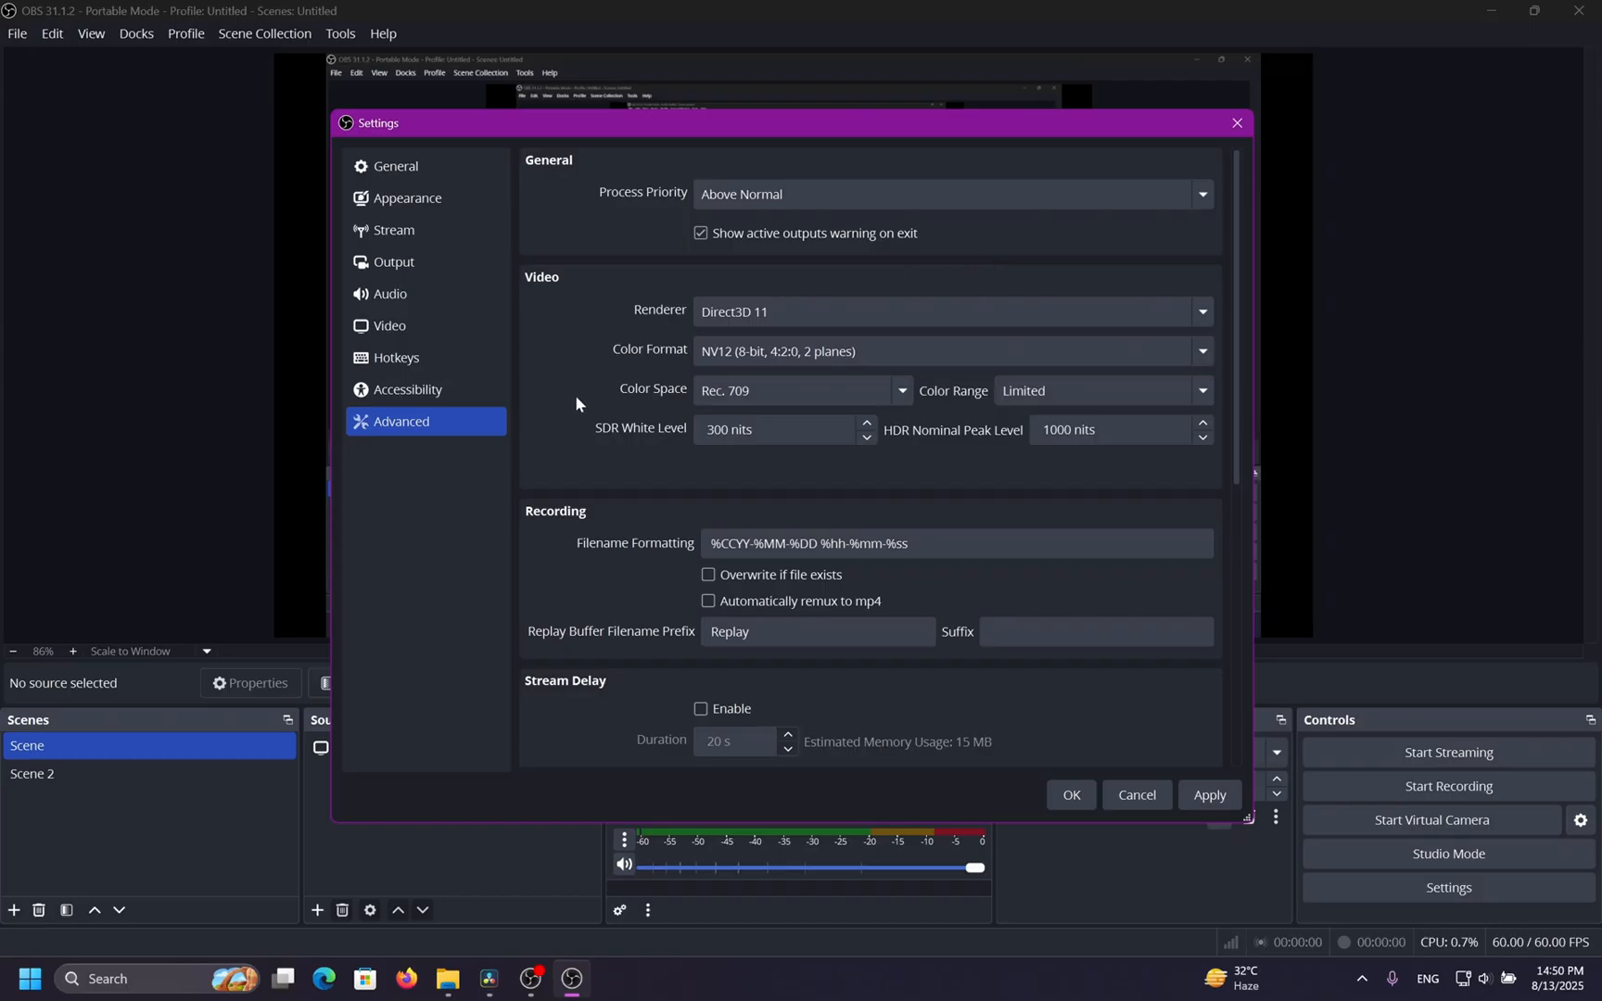
{"action": "scroll", "coordinate": [579, 505], "scroll_direction": "down", "scroll_amount": 6}
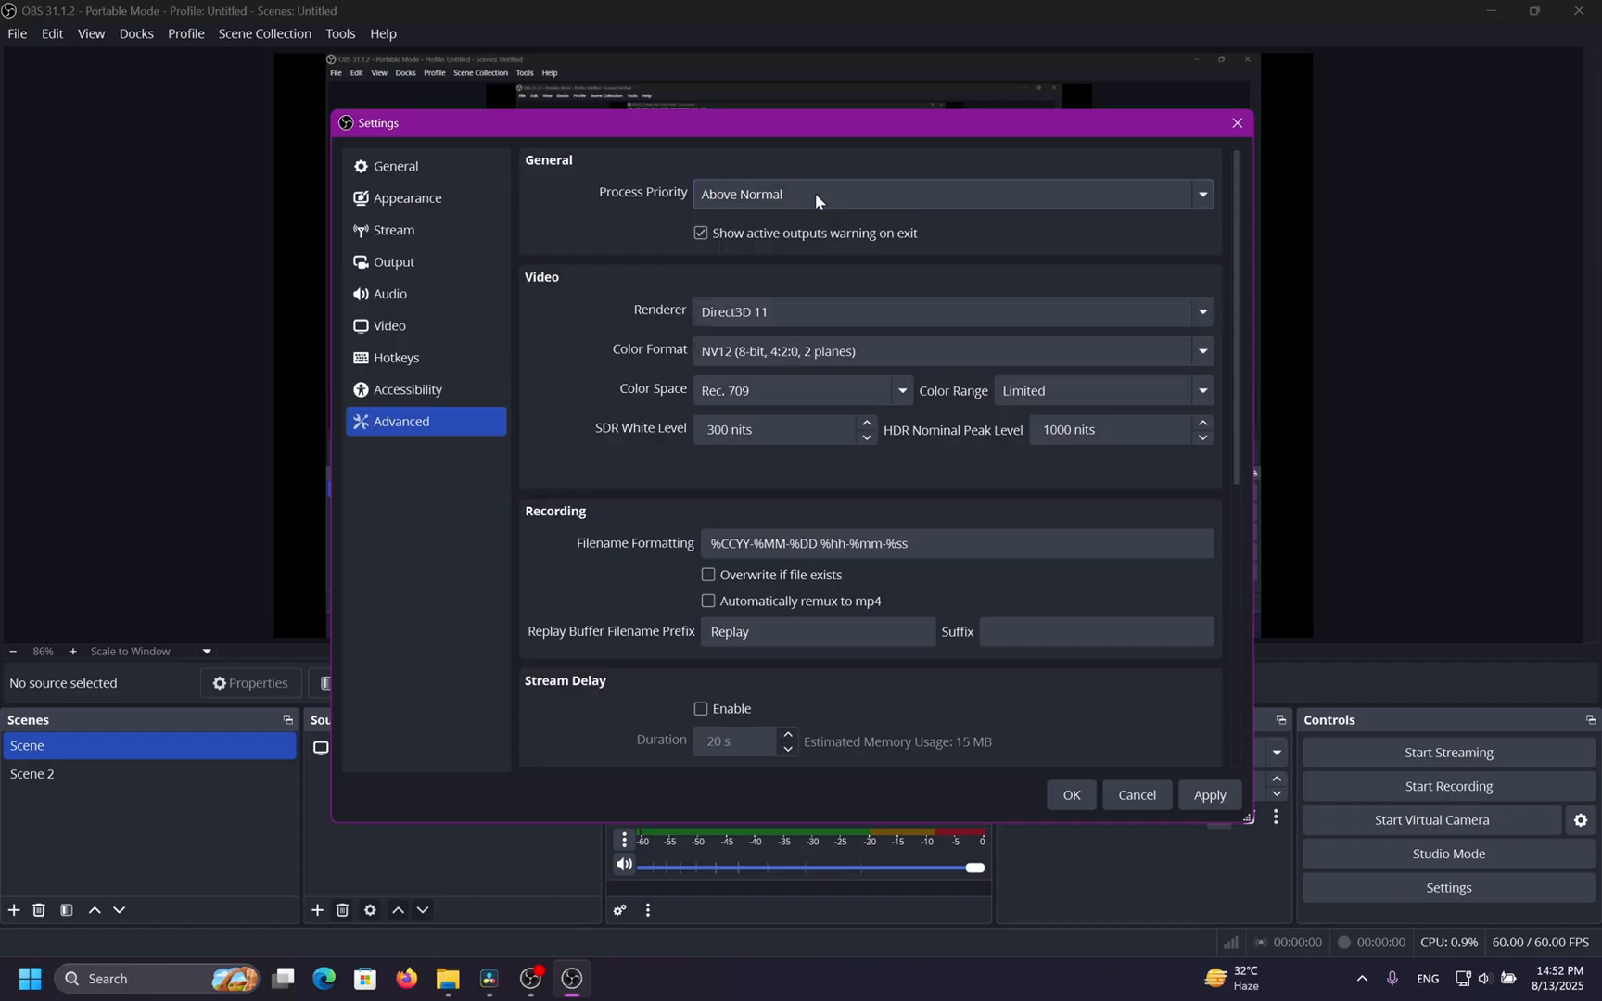
Review each settings page again, including the Output Mode choice on the Output page.
{"action": "left_click", "coordinate": [455, 388]}
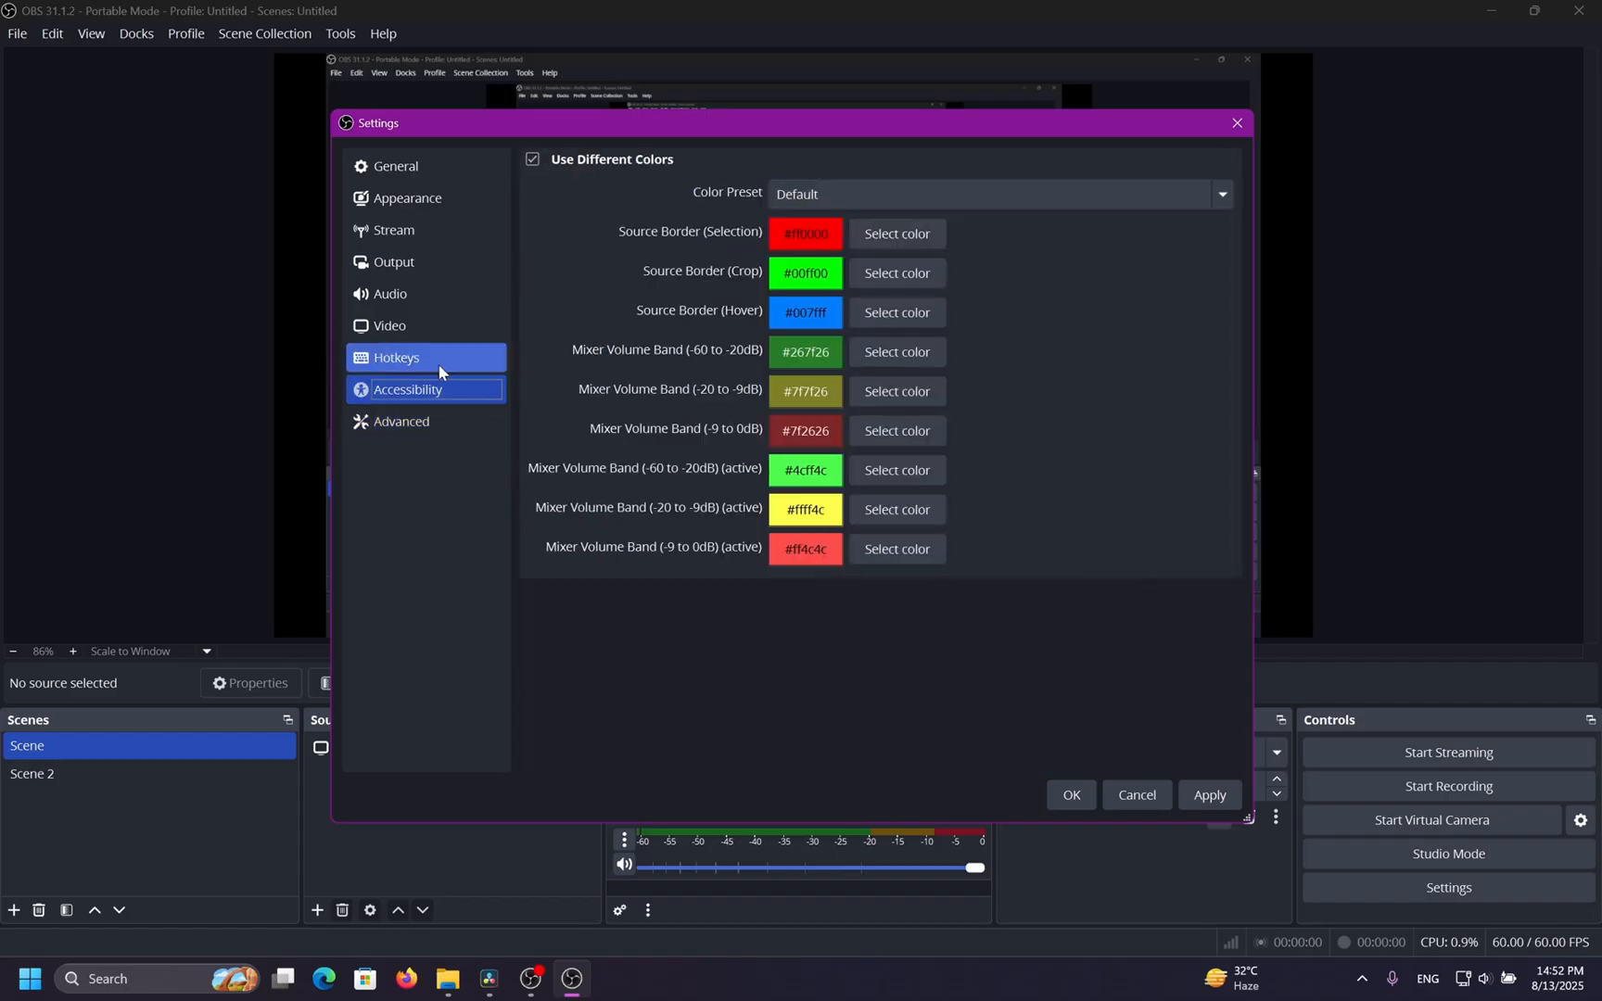
{"action": "left_click", "coordinate": [438, 363]}
{"action": "left_click", "coordinate": [438, 335]}
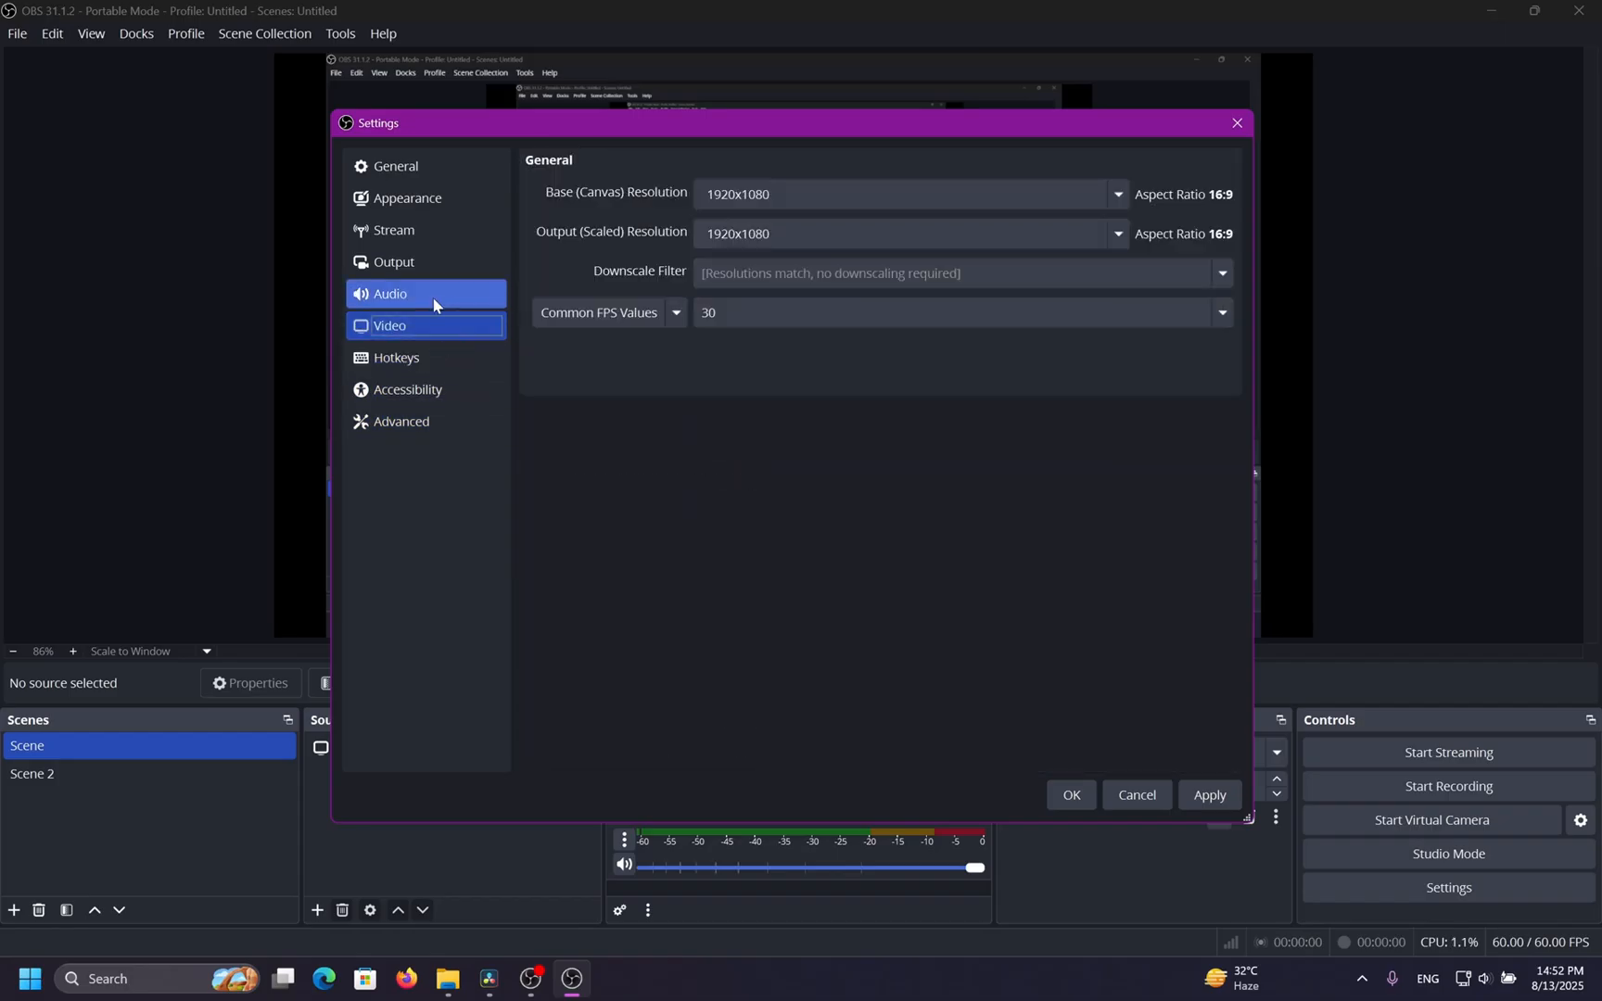
{"action": "left_click", "coordinate": [433, 299]}
{"action": "left_click", "coordinate": [425, 263]}
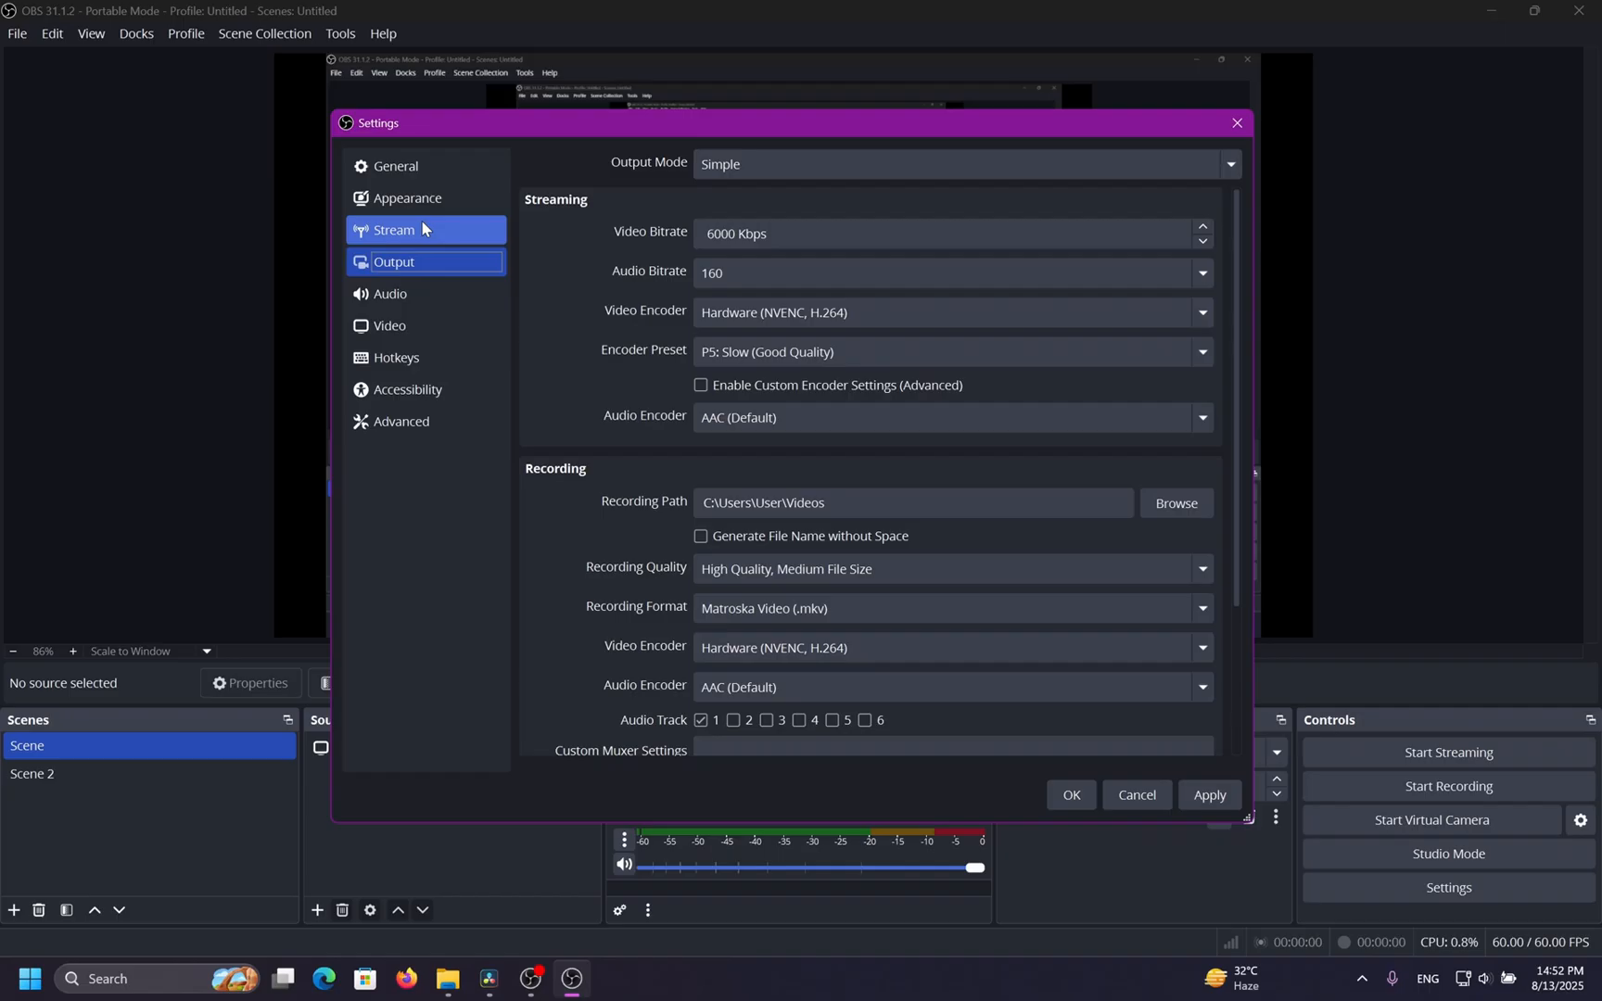
{"action": "left_click", "coordinate": [422, 228]}
{"action": "left_click", "coordinate": [434, 196]}
{"action": "left_click", "coordinate": [440, 174]}
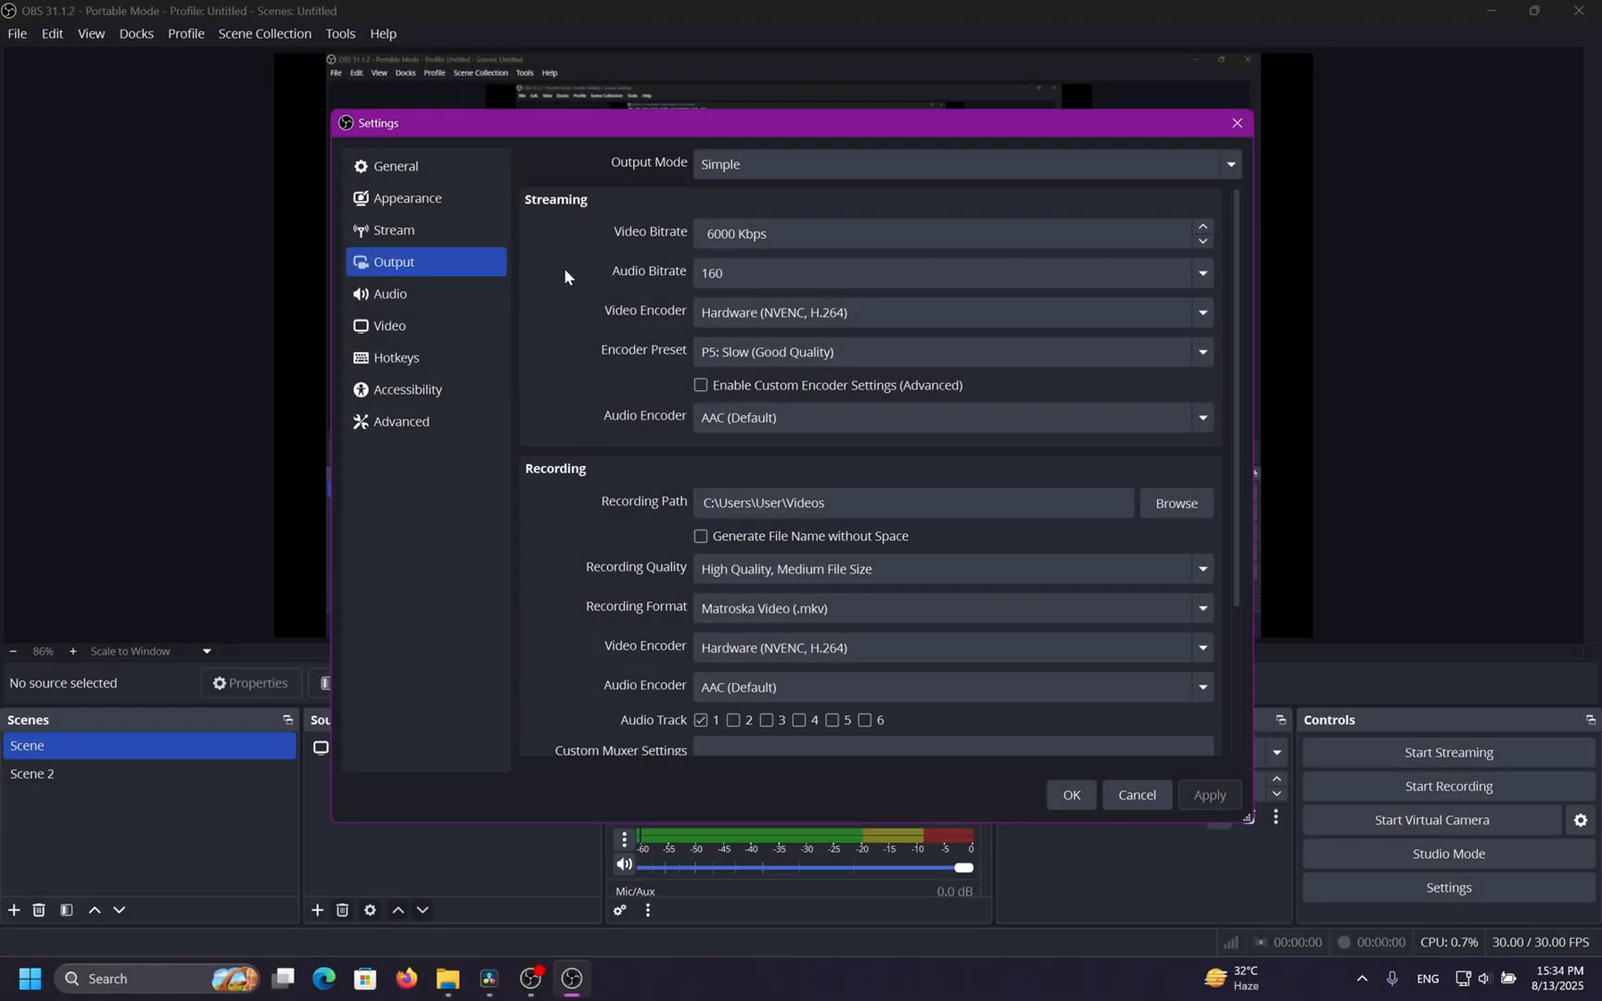
{"action": "left_click", "coordinate": [936, 160]}
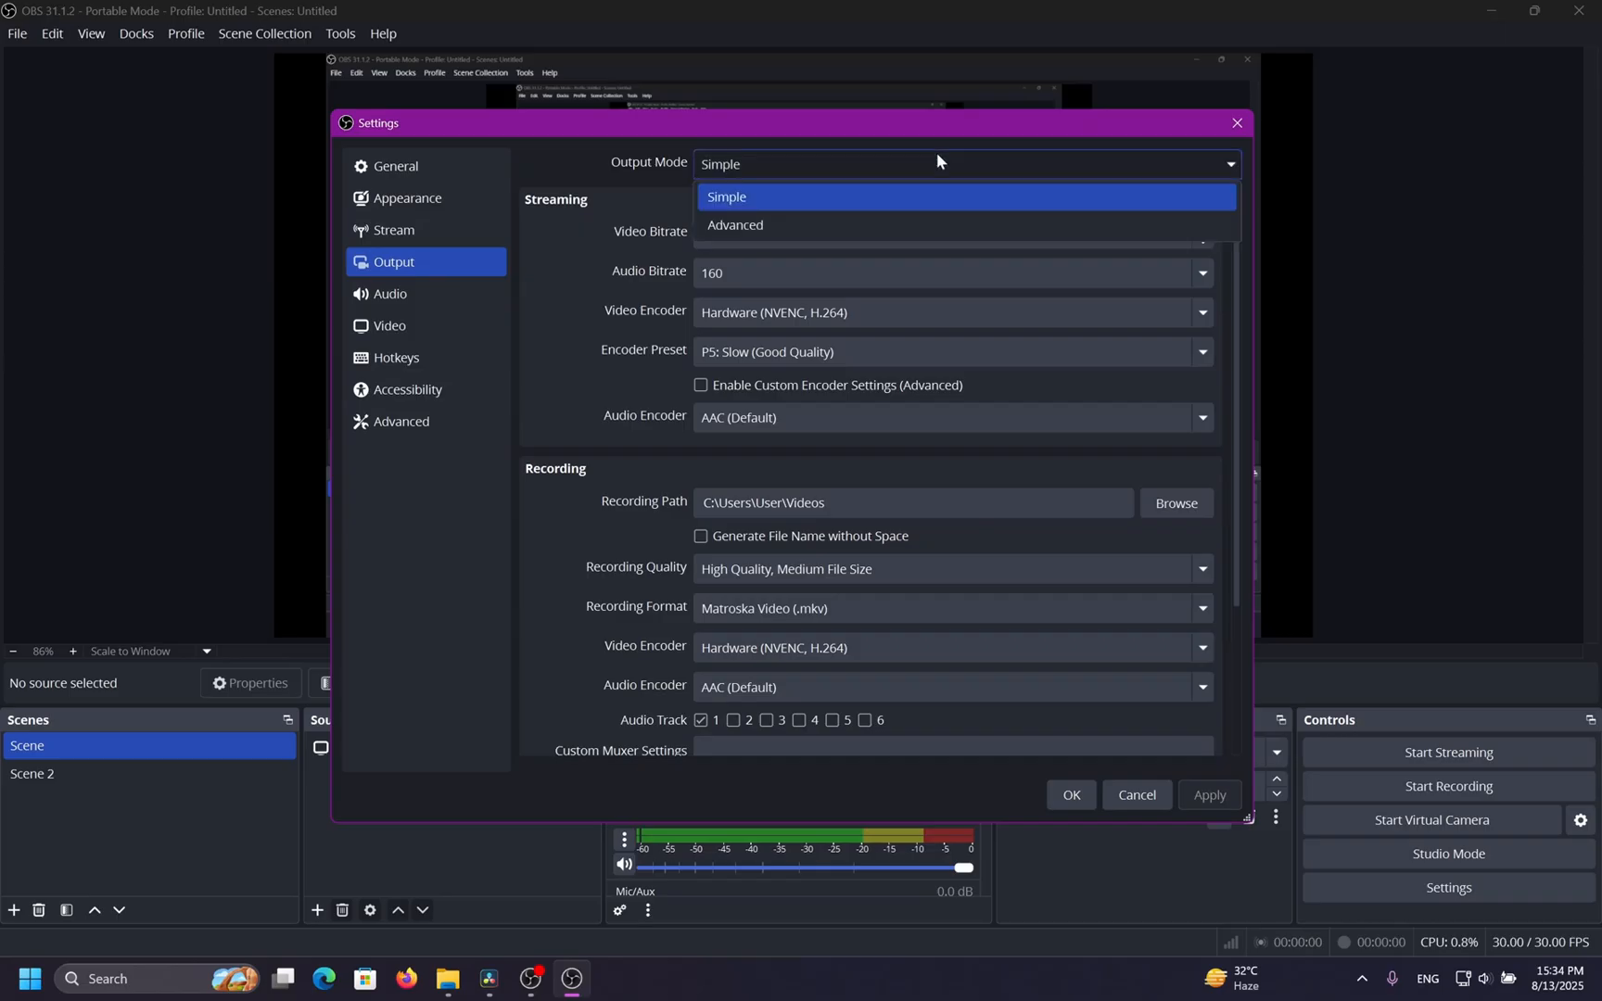
{"action": "left_click", "coordinate": [812, 206]}
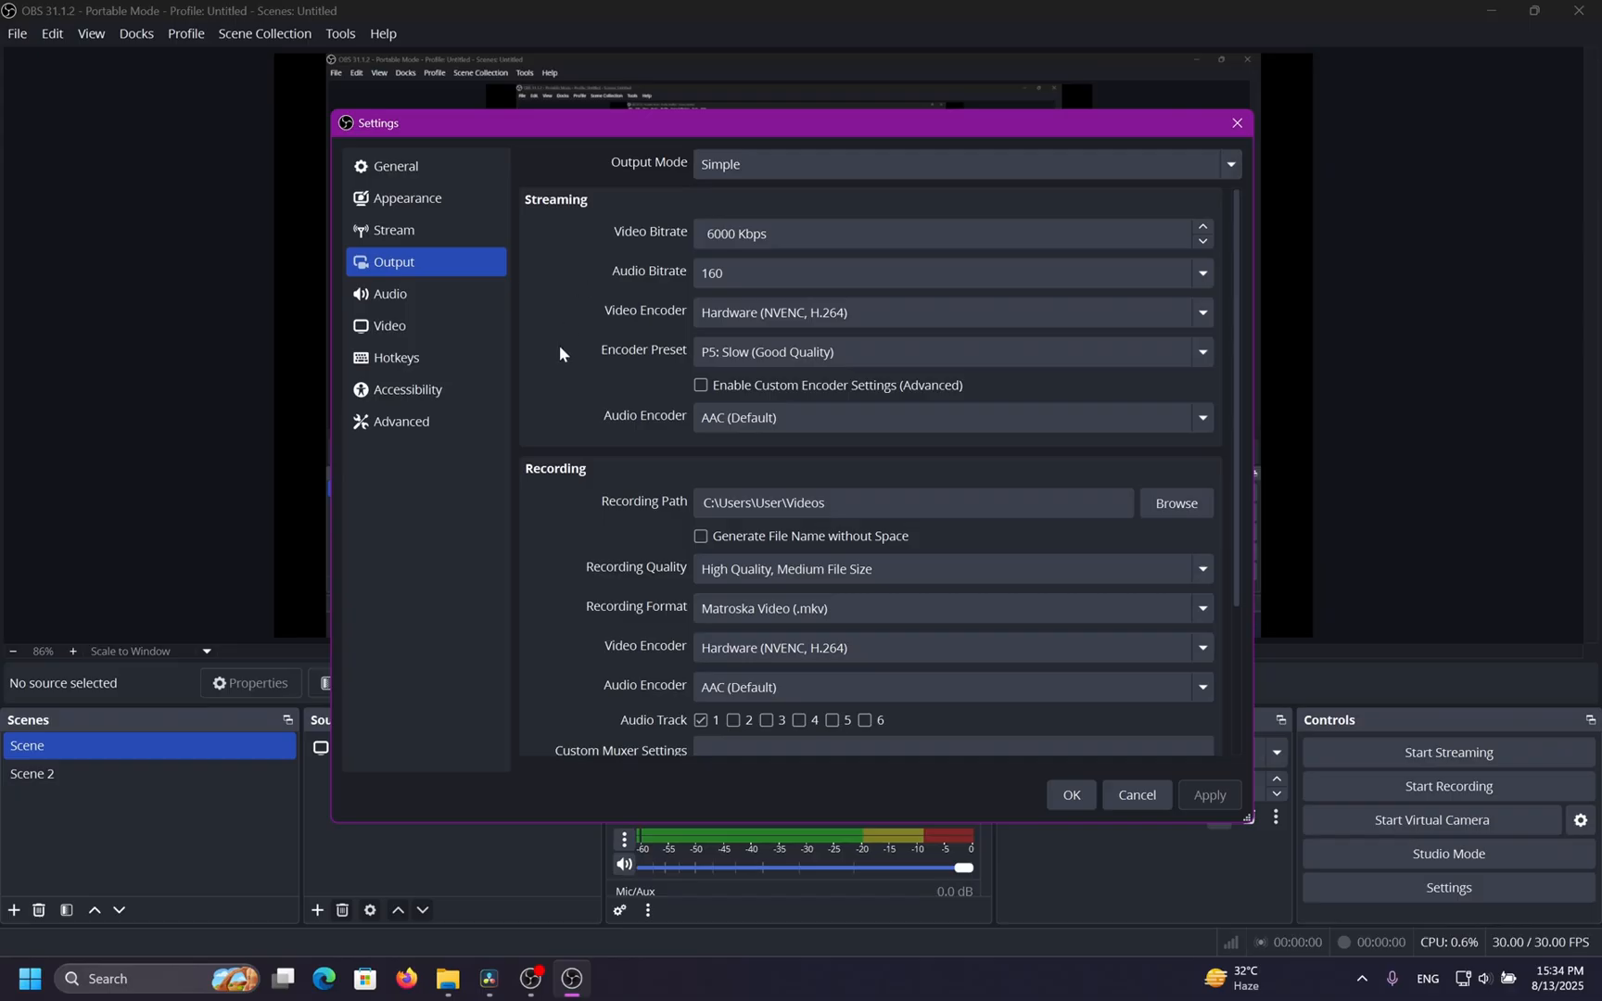
{"action": "scroll", "coordinate": [559, 345], "scroll_direction": "down", "scroll_amount": 5}
{"action": "scroll", "coordinate": [559, 345], "scroll_direction": "up", "scroll_amount": 5}
Try the YouTube - RTMPS streaming service and switch back to Twitch.
{"action": "left_click", "coordinate": [426, 230]}
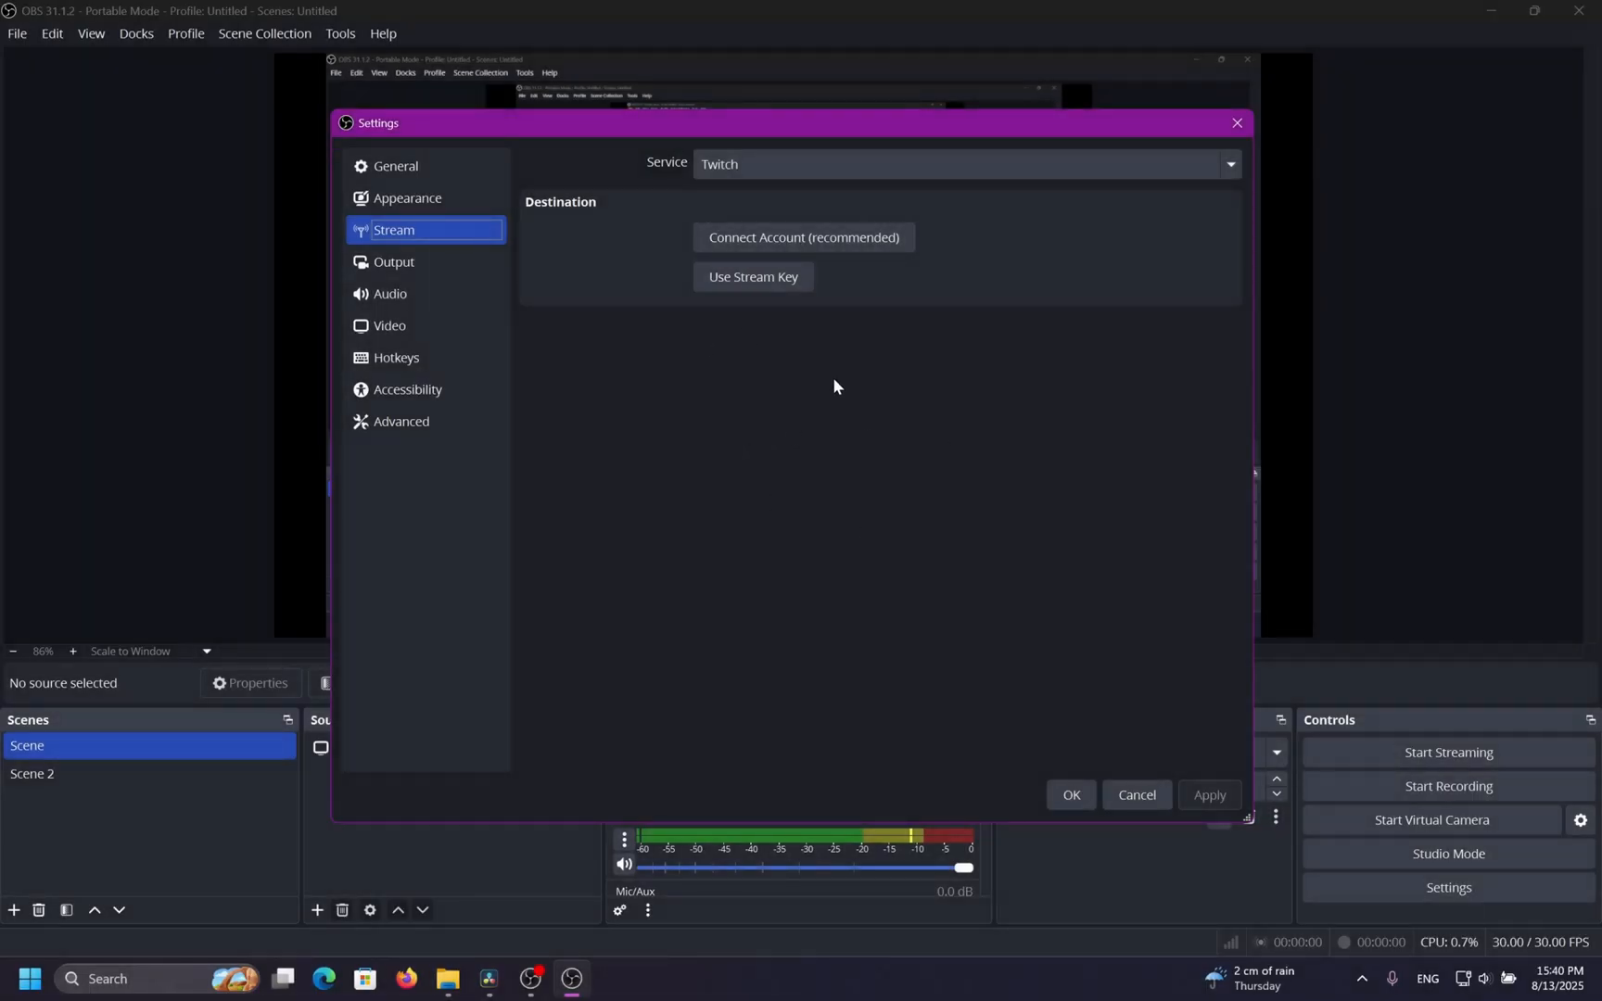
{"action": "left_click", "coordinate": [925, 157]}
{"action": "left_click", "coordinate": [894, 242]}
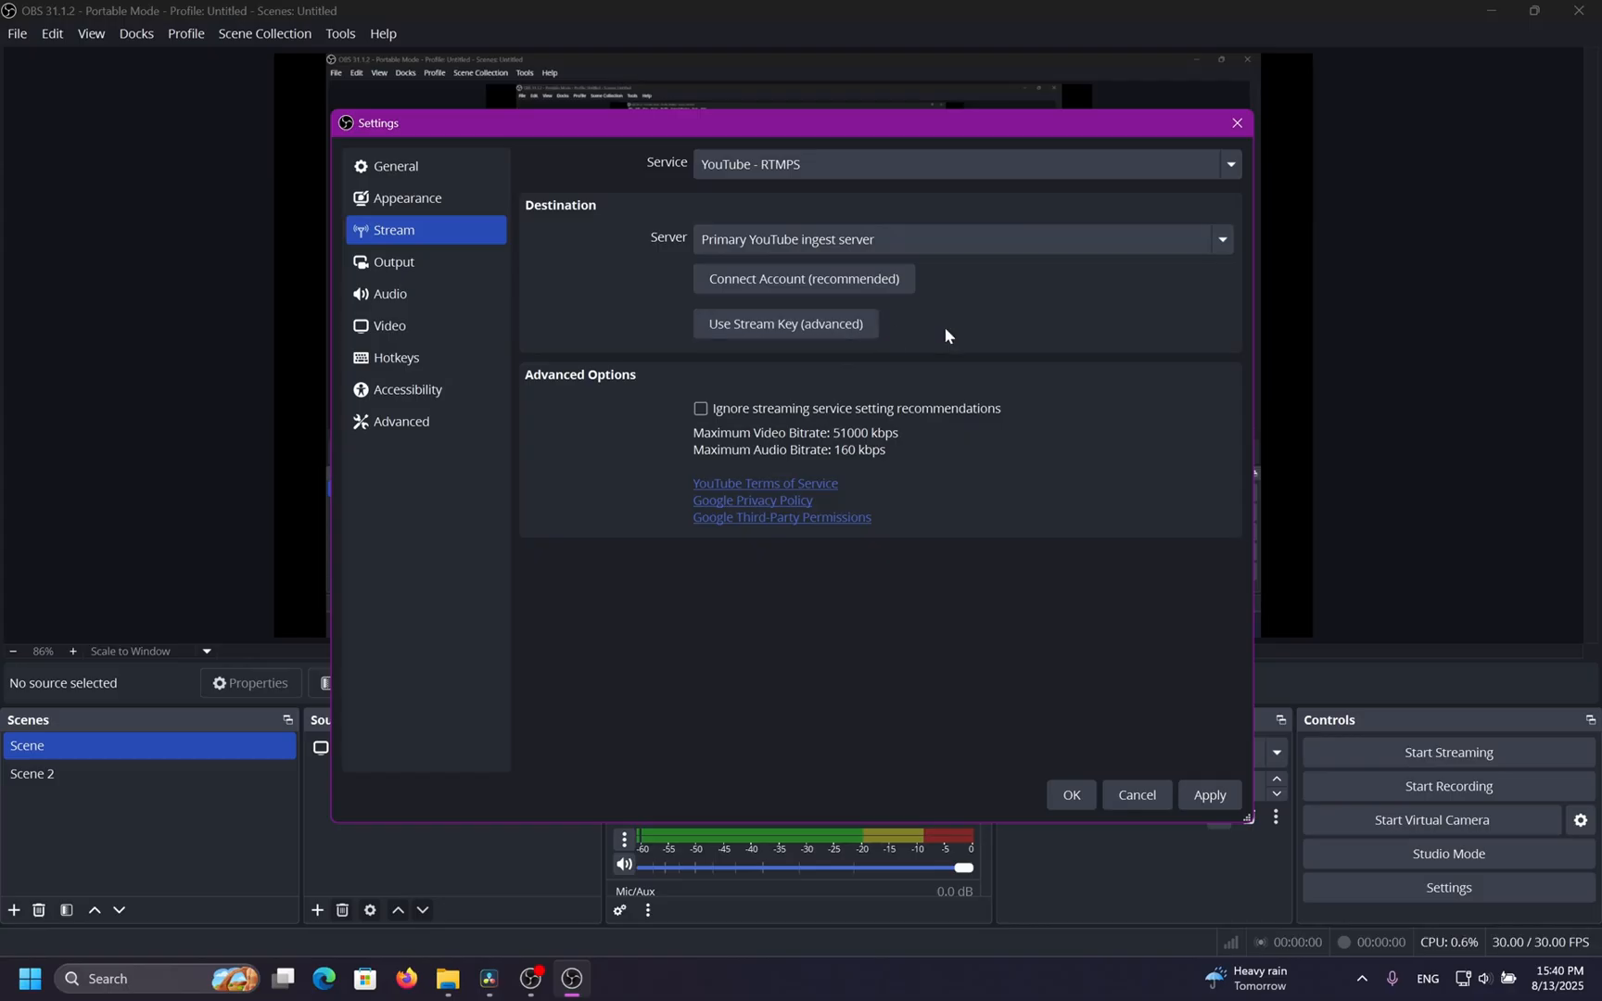
{"action": "left_click", "coordinate": [961, 171]}
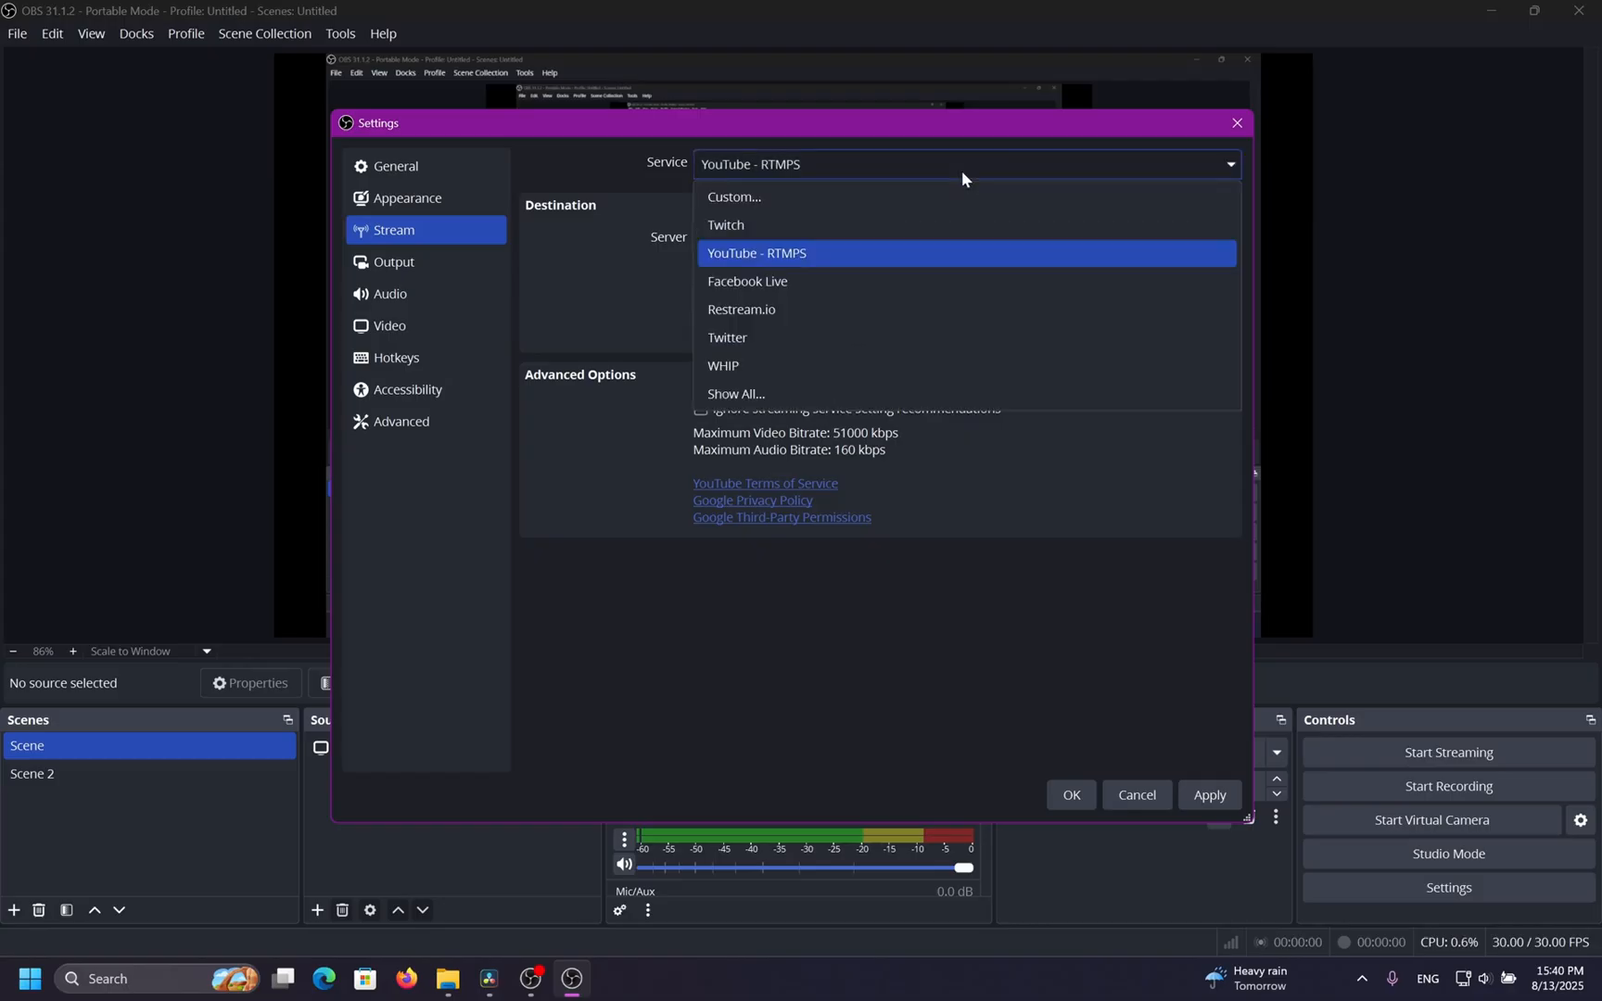
{"action": "left_click", "coordinate": [934, 227]}
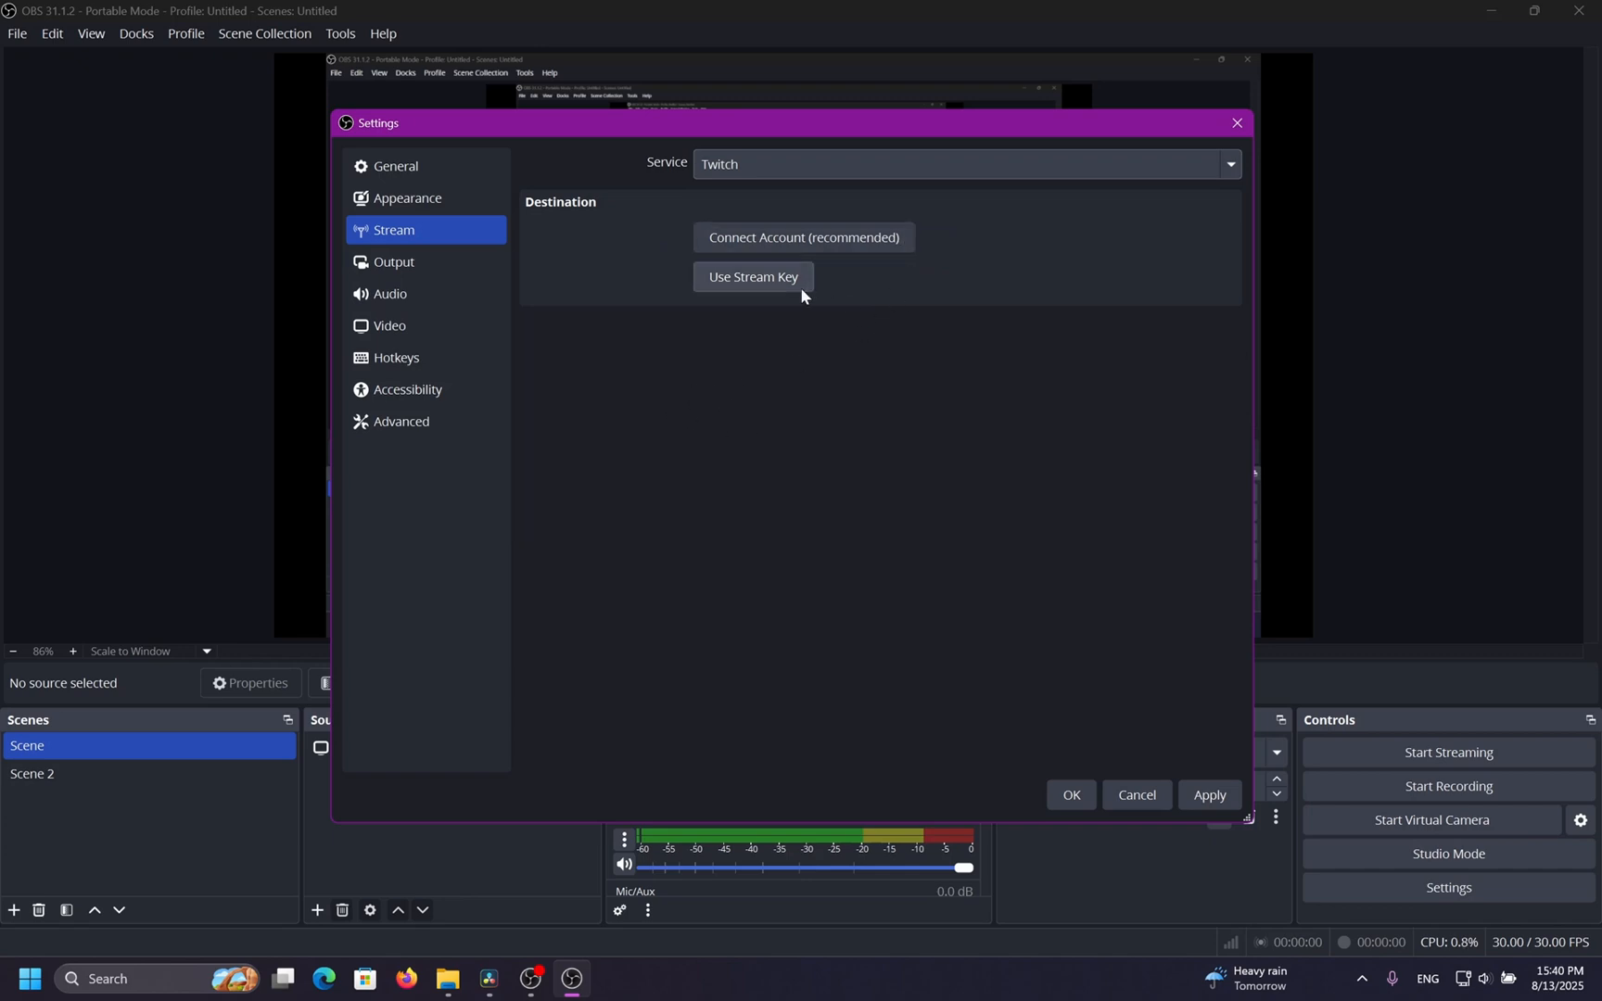
Apply the settings and set the streaming audio bitrate to 192 on the Output page.
{"action": "left_click", "coordinate": [1207, 795]}
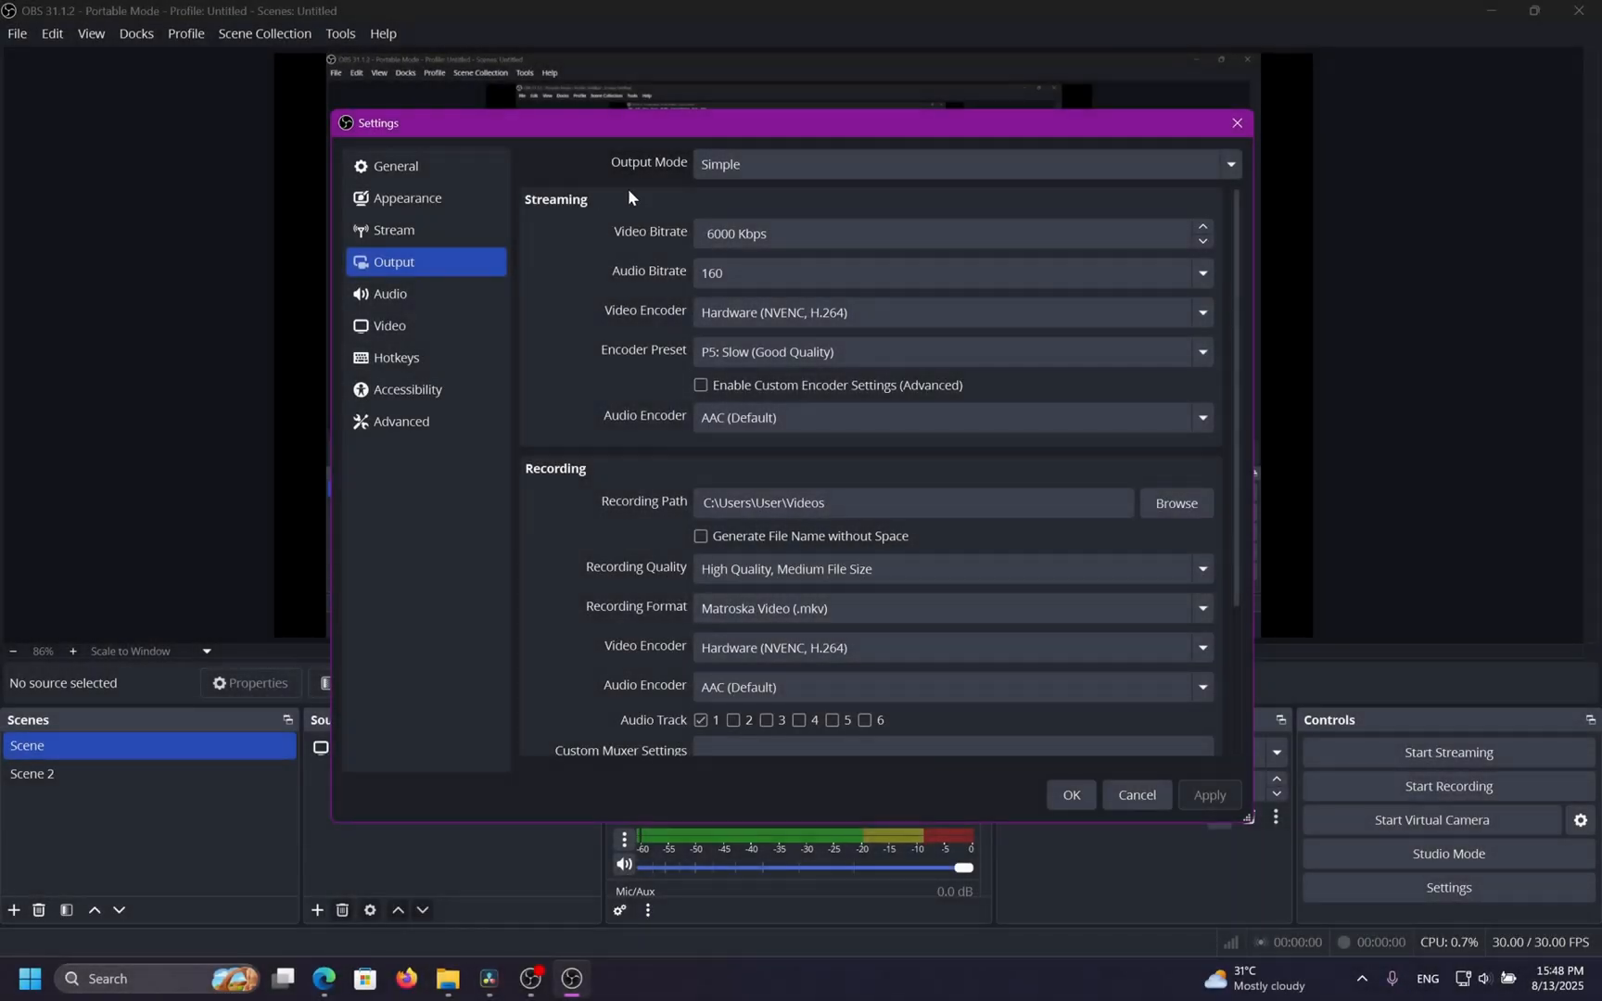
{"action": "left_click_drag", "start_coordinate": [777, 233], "coordinate": [684, 233]}
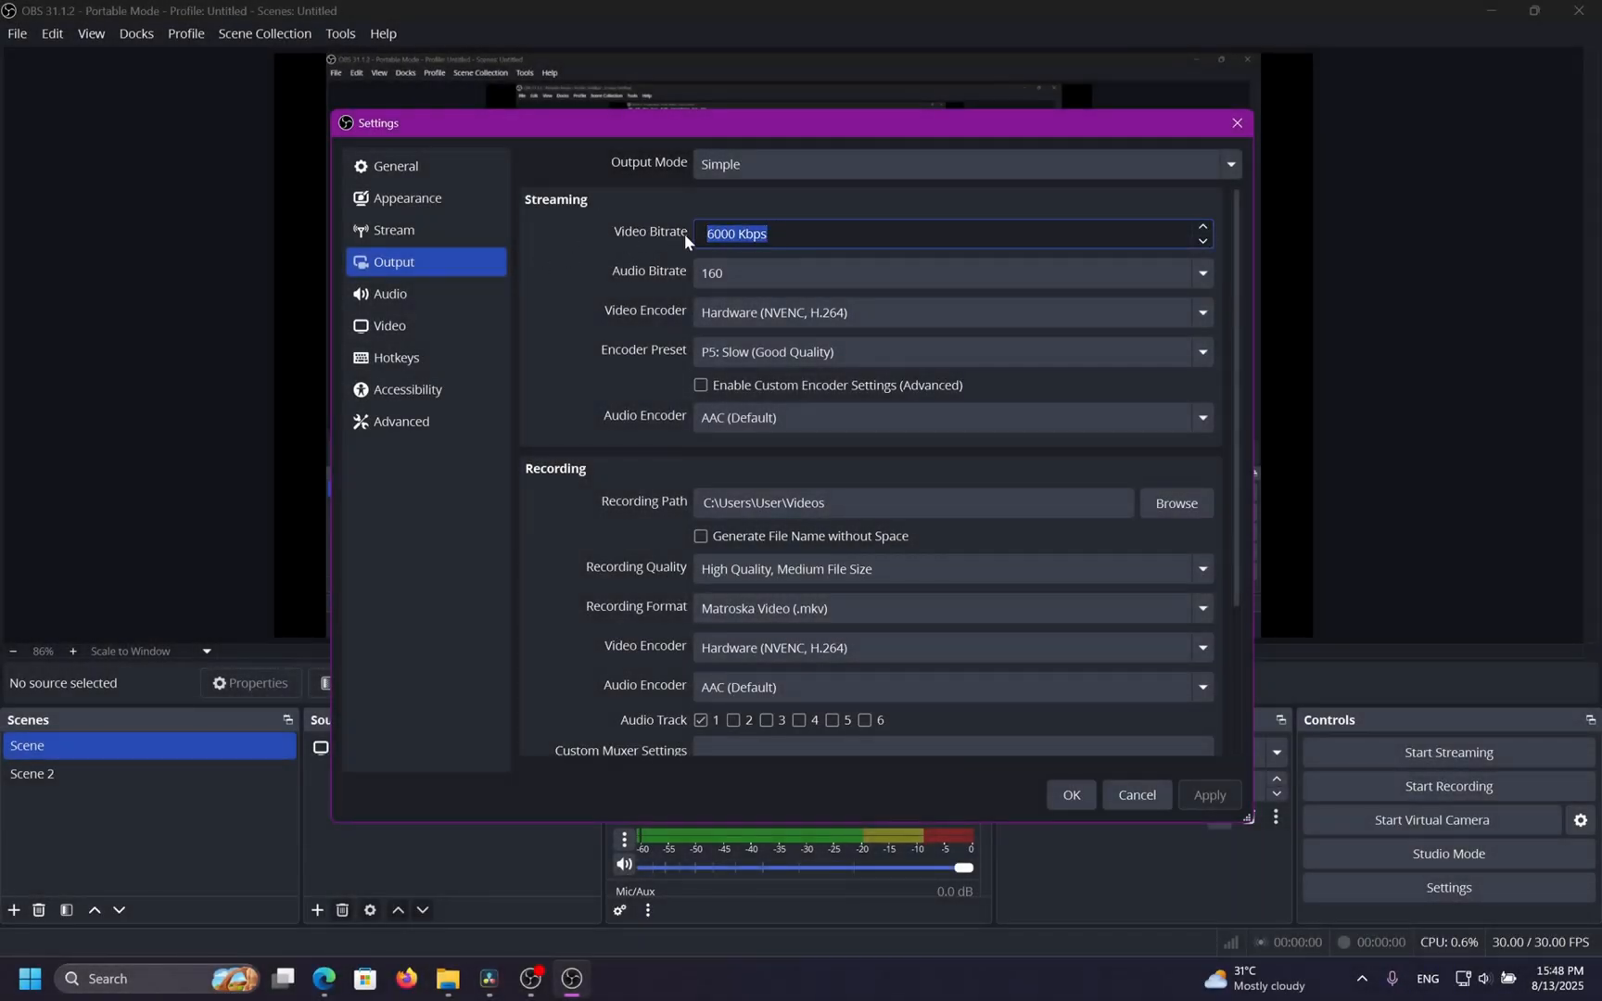
{"action": "left_click", "coordinate": [627, 245]}
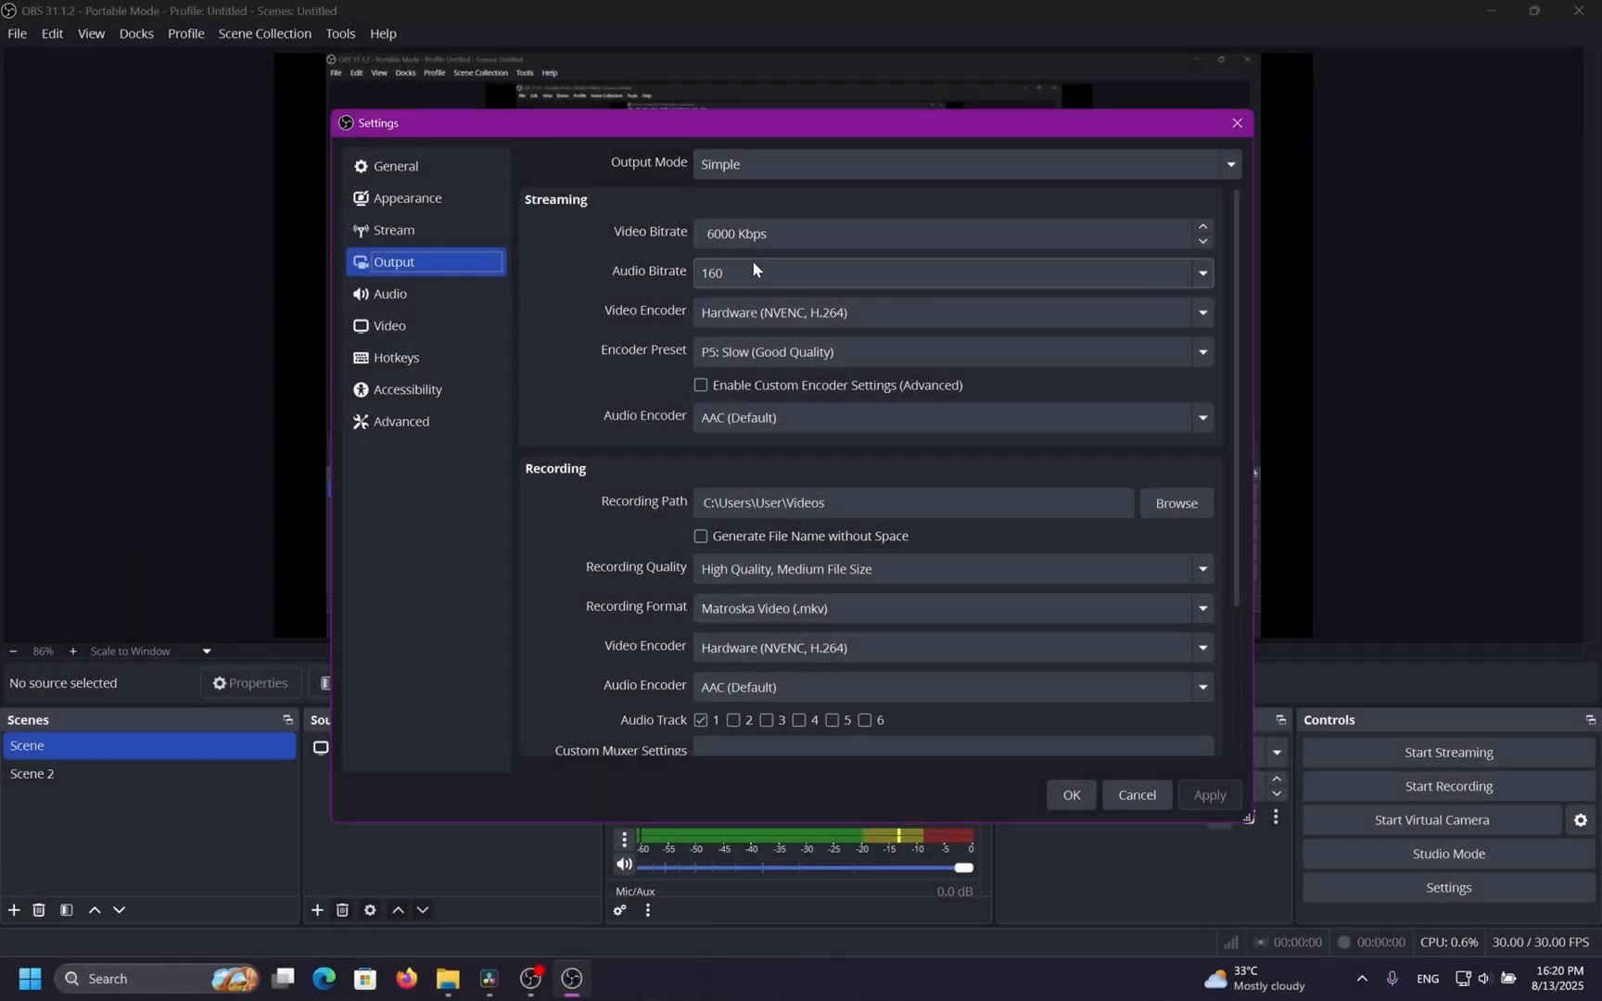
{"action": "left_click", "coordinate": [847, 276]}
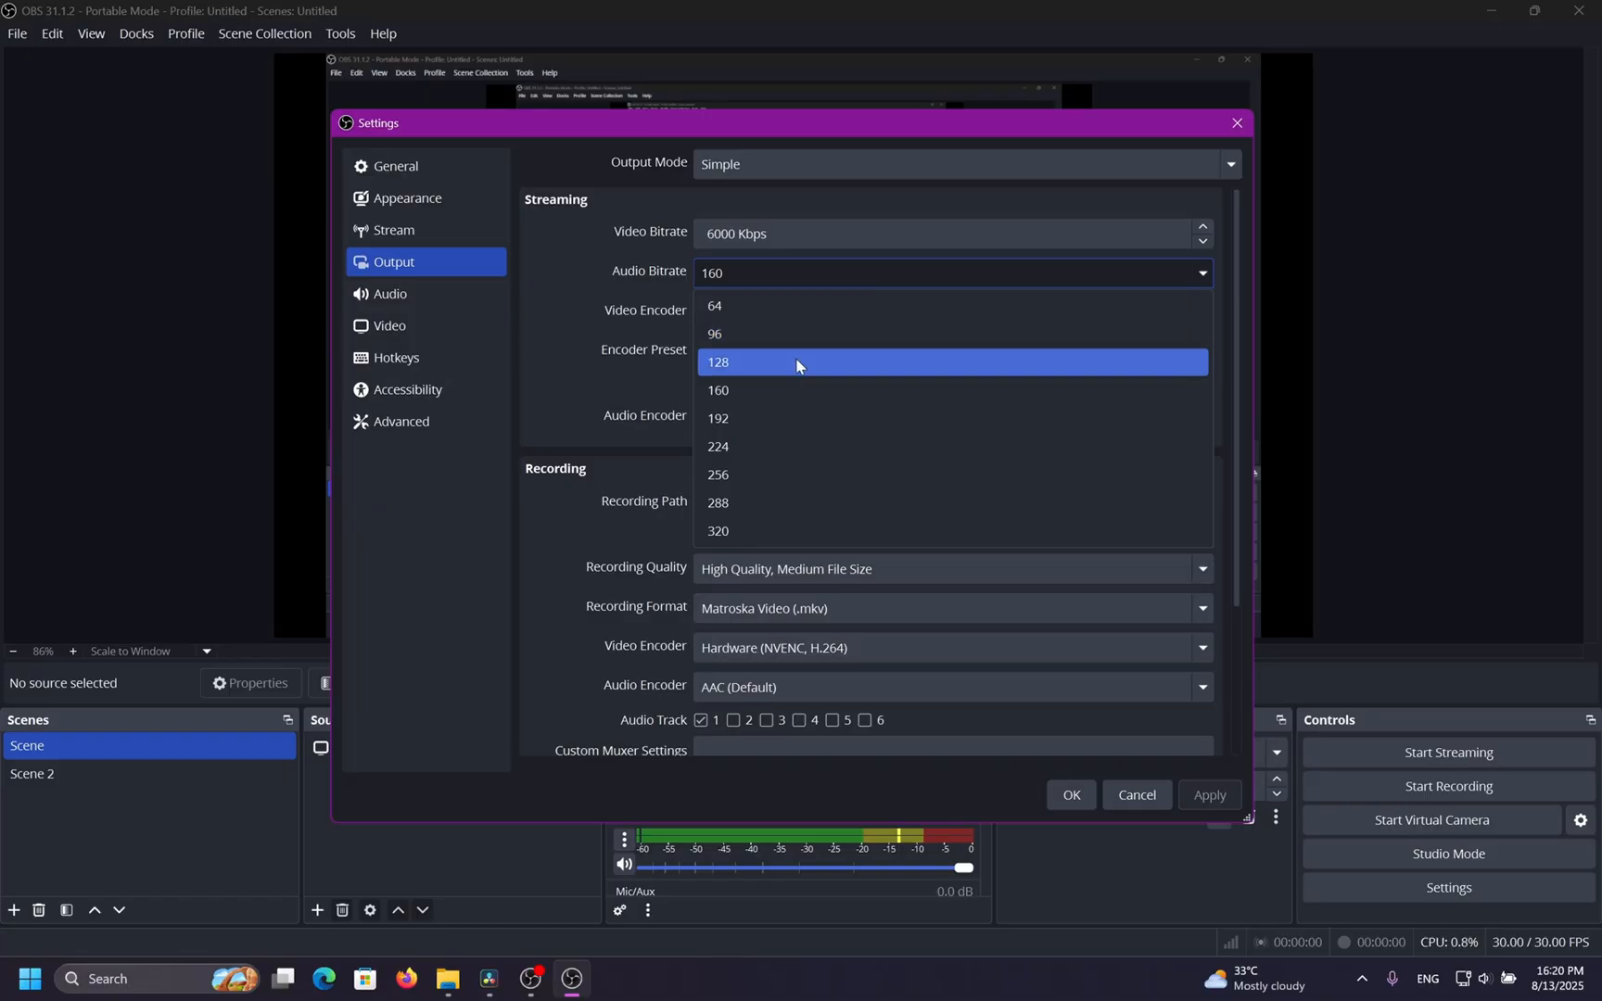
{"action": "left_click", "coordinate": [799, 362]}
{"action": "left_click", "coordinate": [805, 271]}
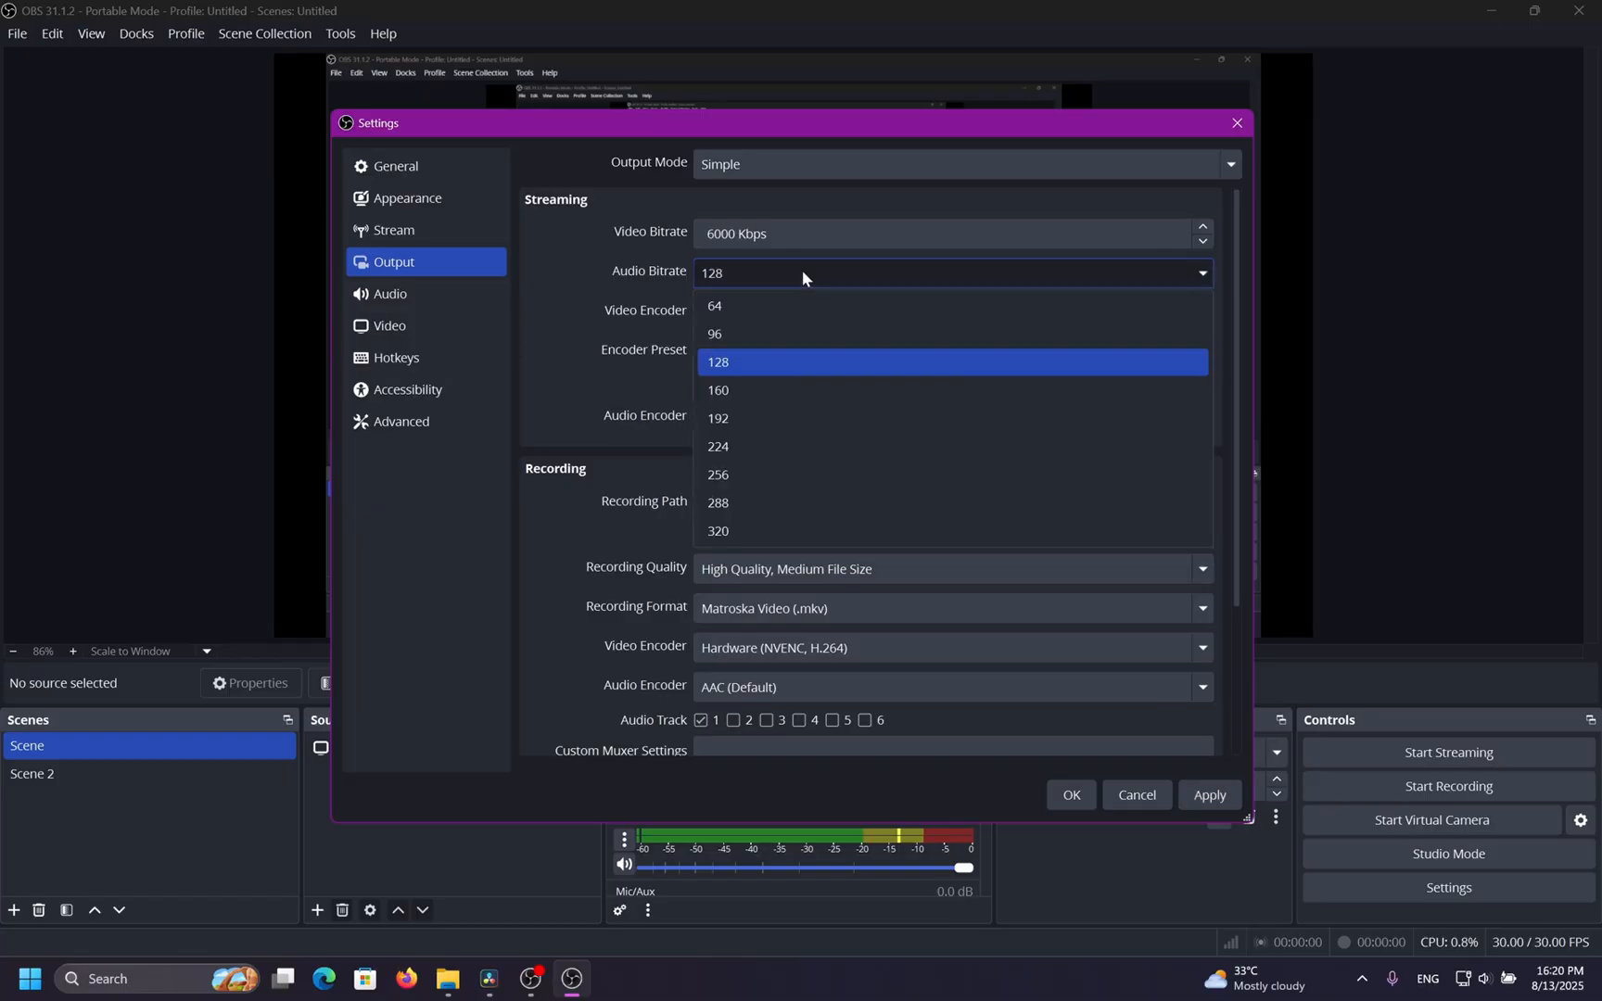
{"action": "left_click", "coordinate": [818, 419]}
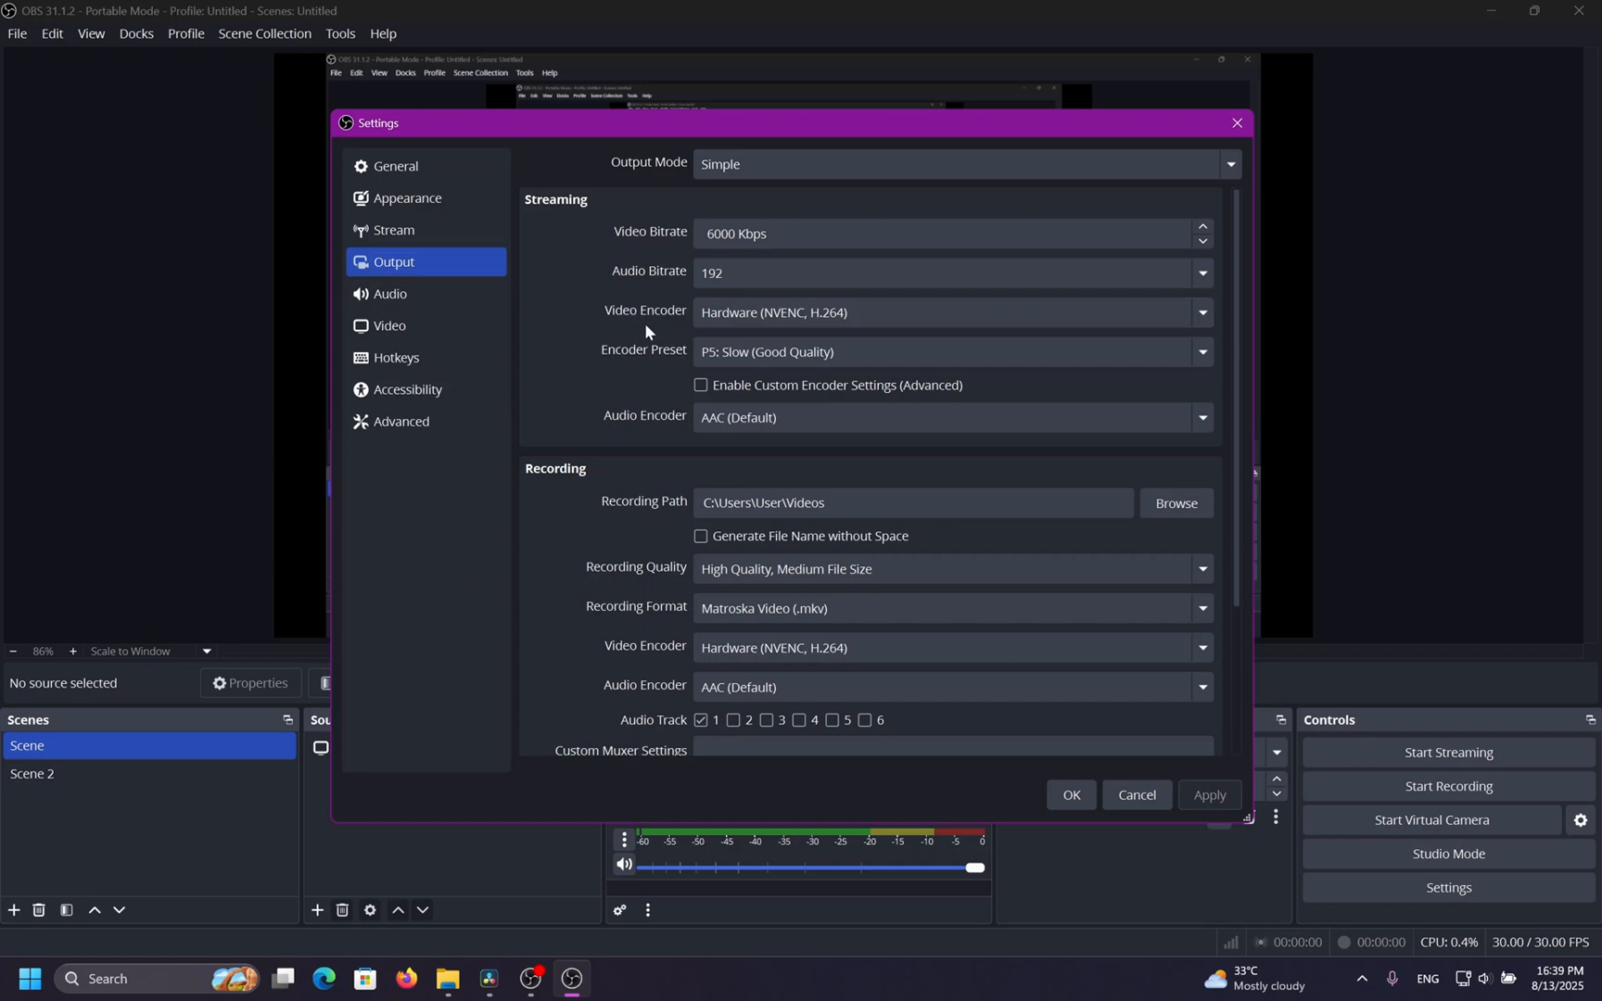
Try the Hardware (QSV, H.264) streaming video encoder and switch back to Hardware (NVENC, H.264).
{"action": "left_click", "coordinate": [884, 319]}
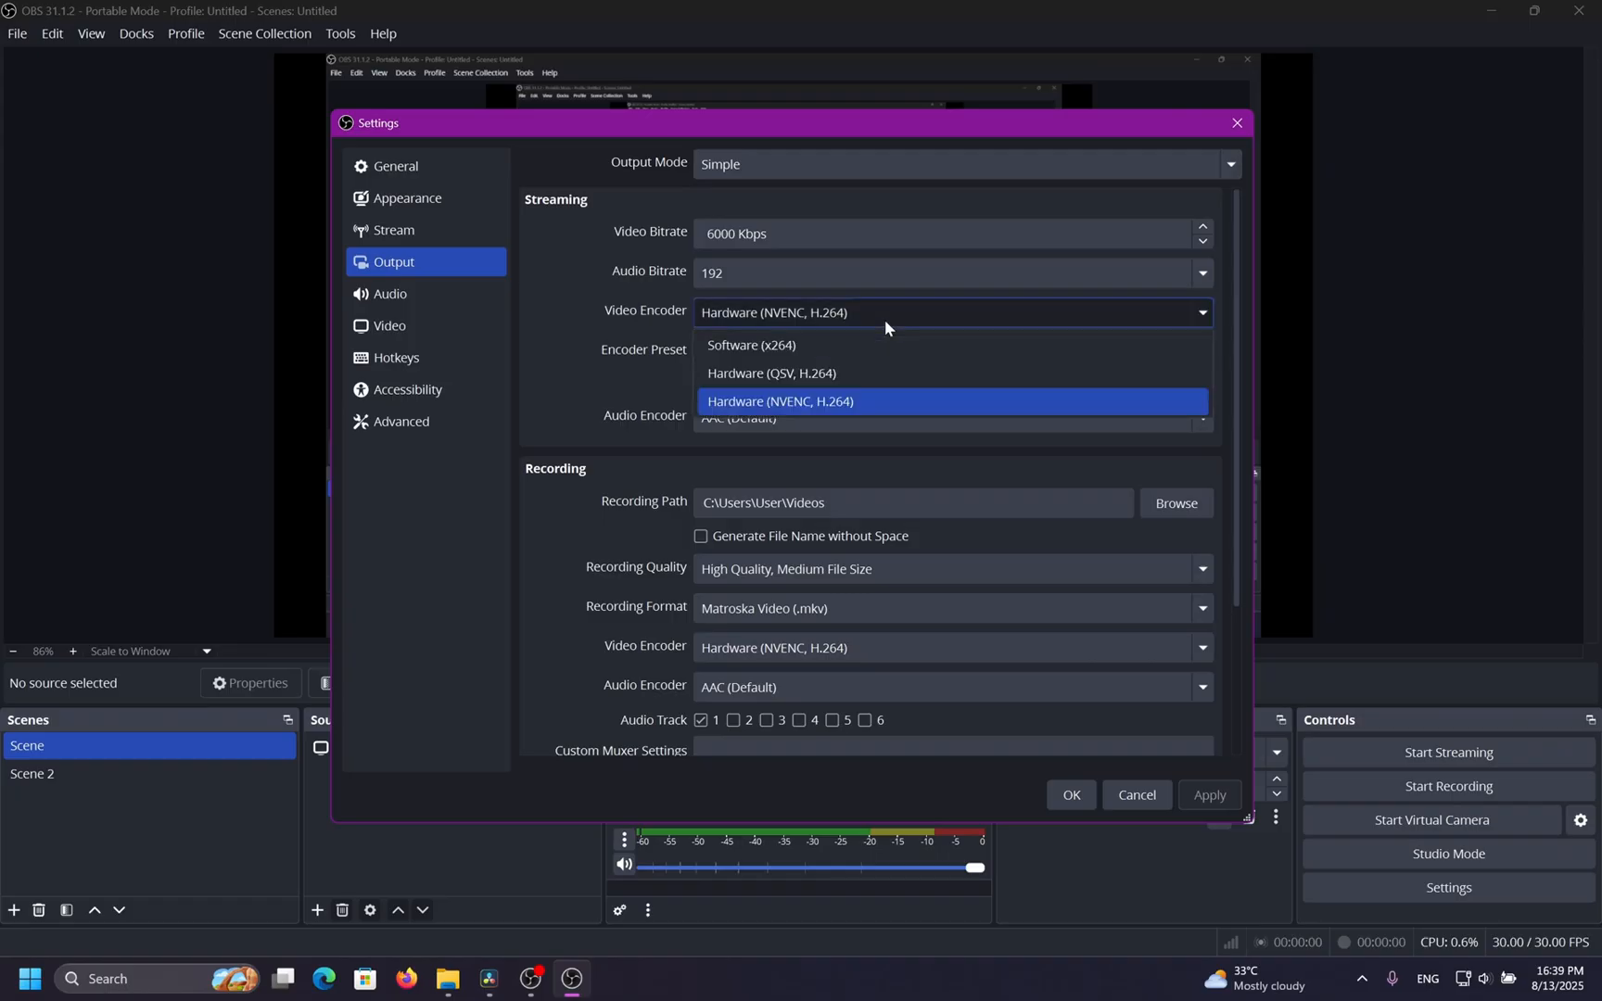
{"action": "left_click", "coordinate": [892, 400]}
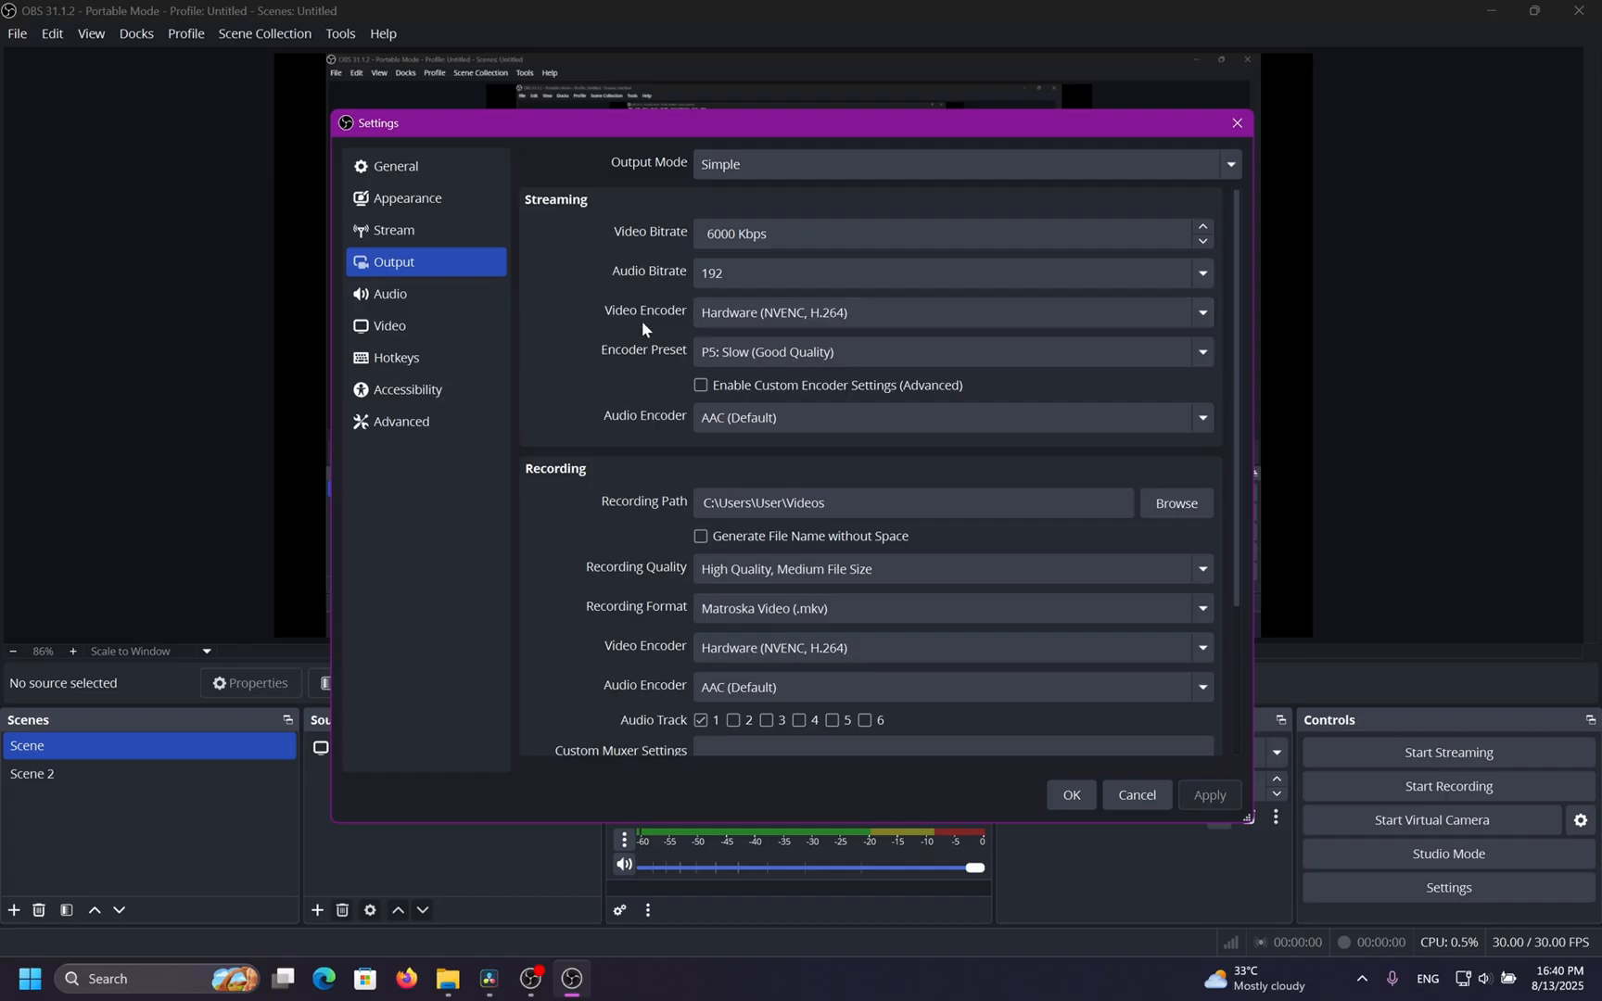
{"action": "left_click", "coordinate": [769, 315]}
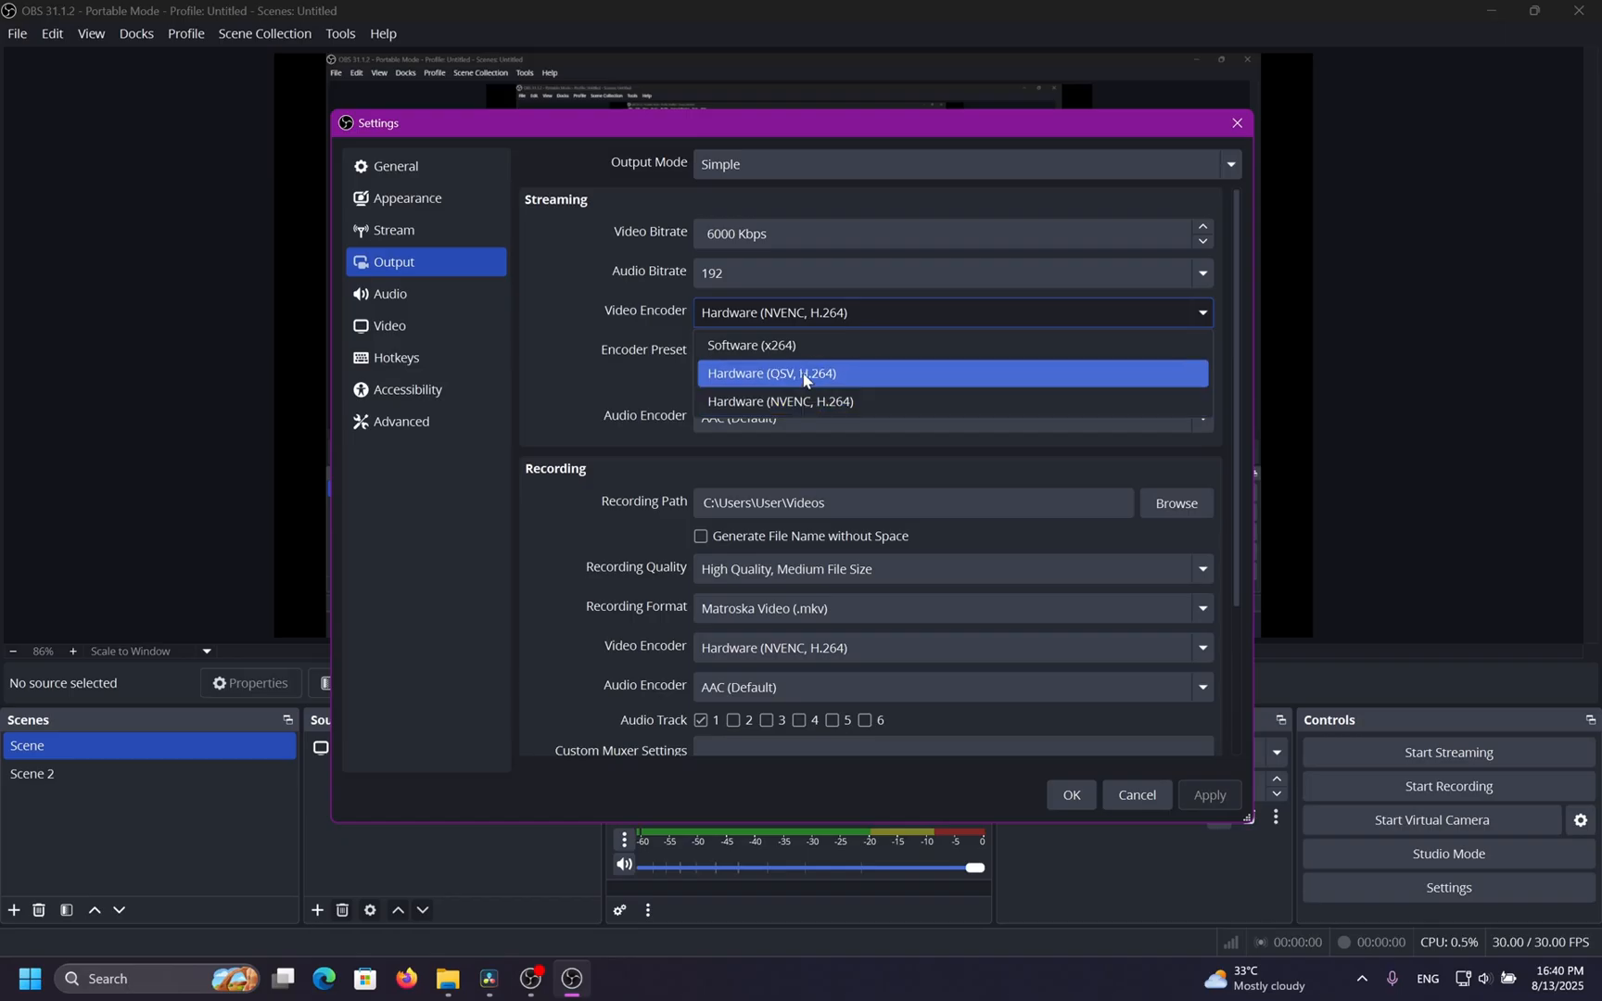
{"action": "left_click", "coordinate": [805, 380]}
{"action": "left_click", "coordinate": [798, 317]}
{"action": "left_click", "coordinate": [800, 399]}
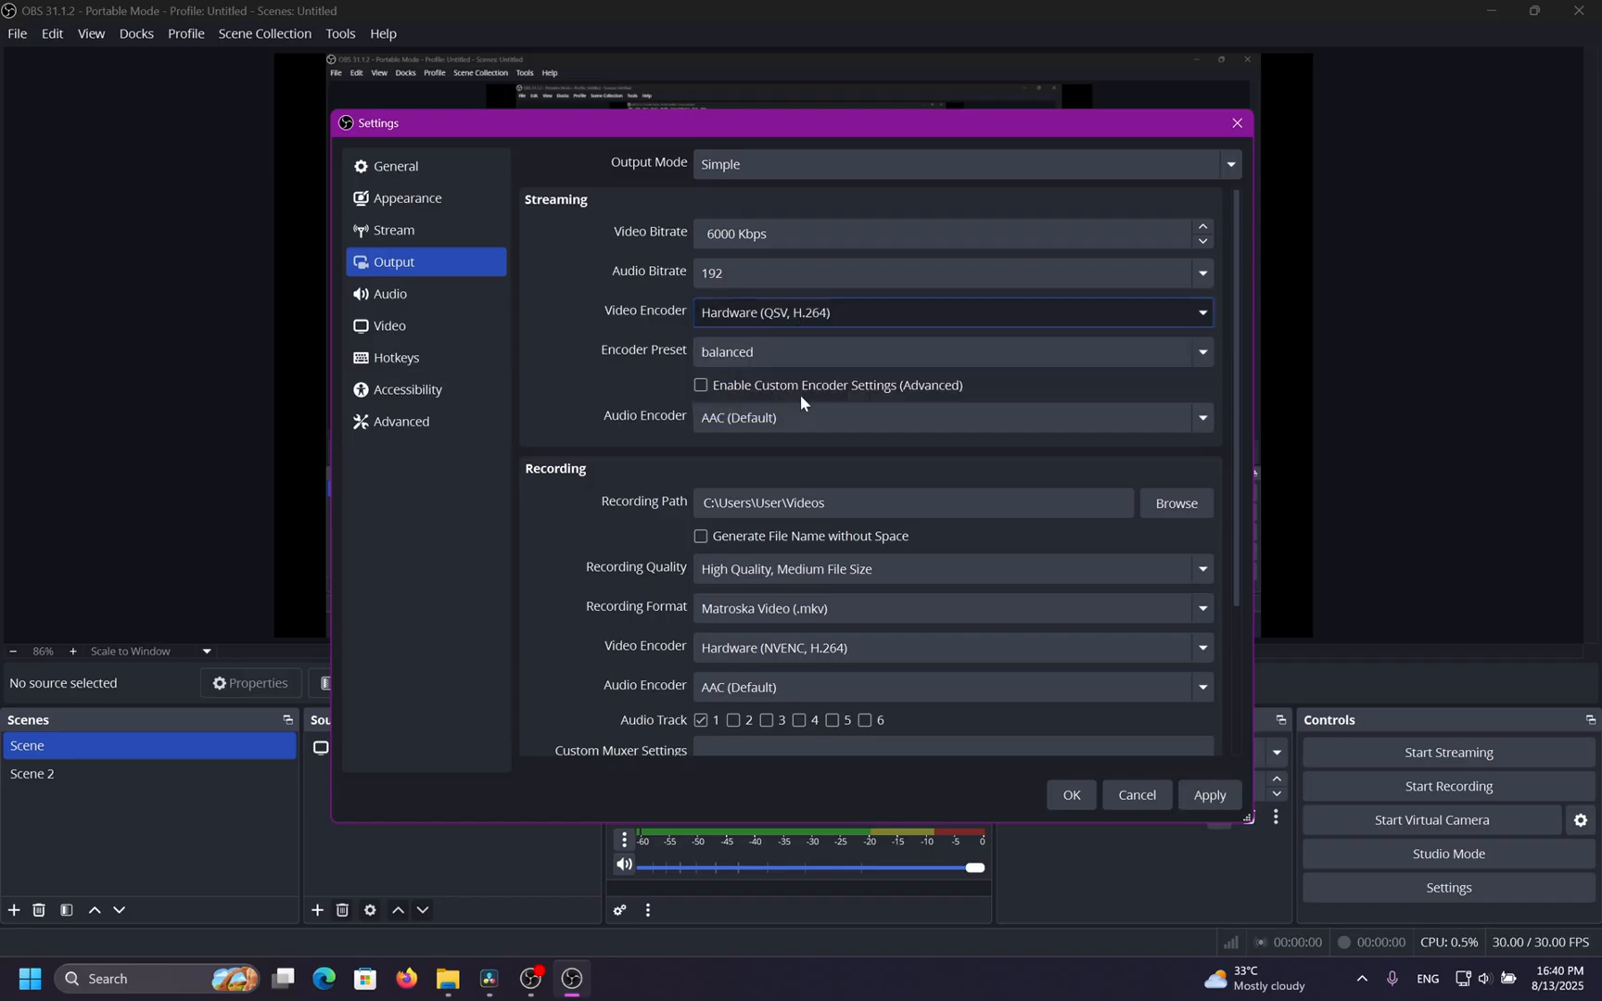
{"action": "left_click", "coordinate": [801, 317]}
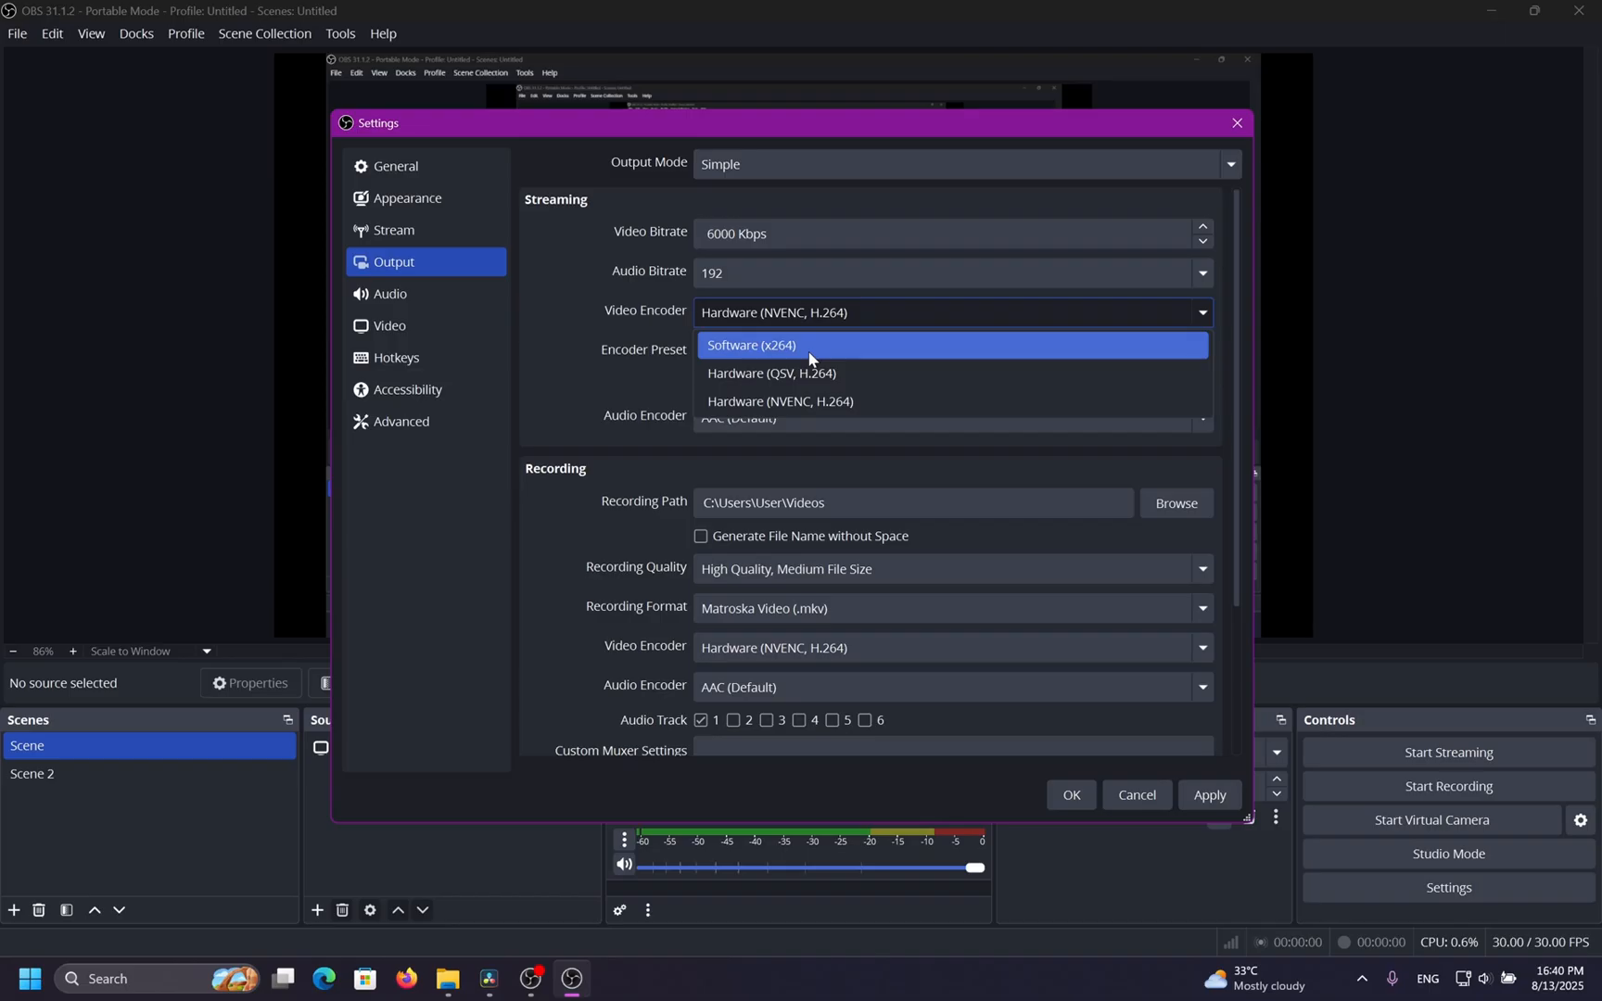
{"action": "left_click", "coordinate": [616, 338]}
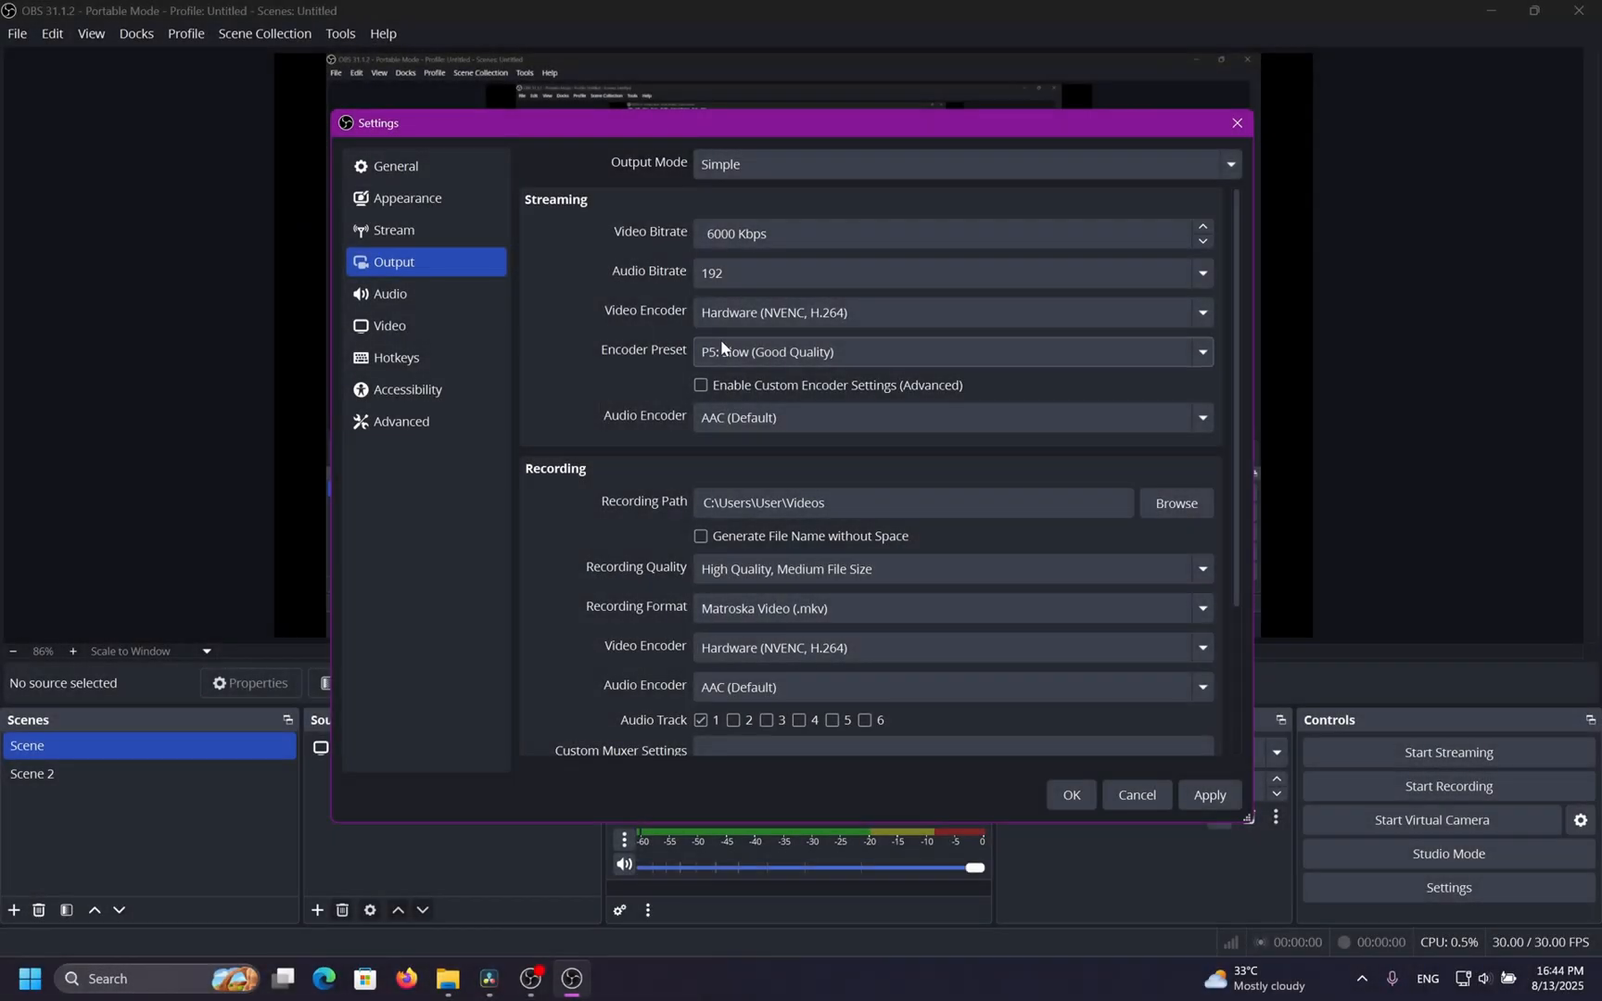
Set the streaming encoder preset to P7: Slowest (Best Quality).
{"action": "left_click", "coordinate": [722, 348]}
{"action": "left_click", "coordinate": [793, 355]}
{"action": "left_click", "coordinate": [1051, 360]}
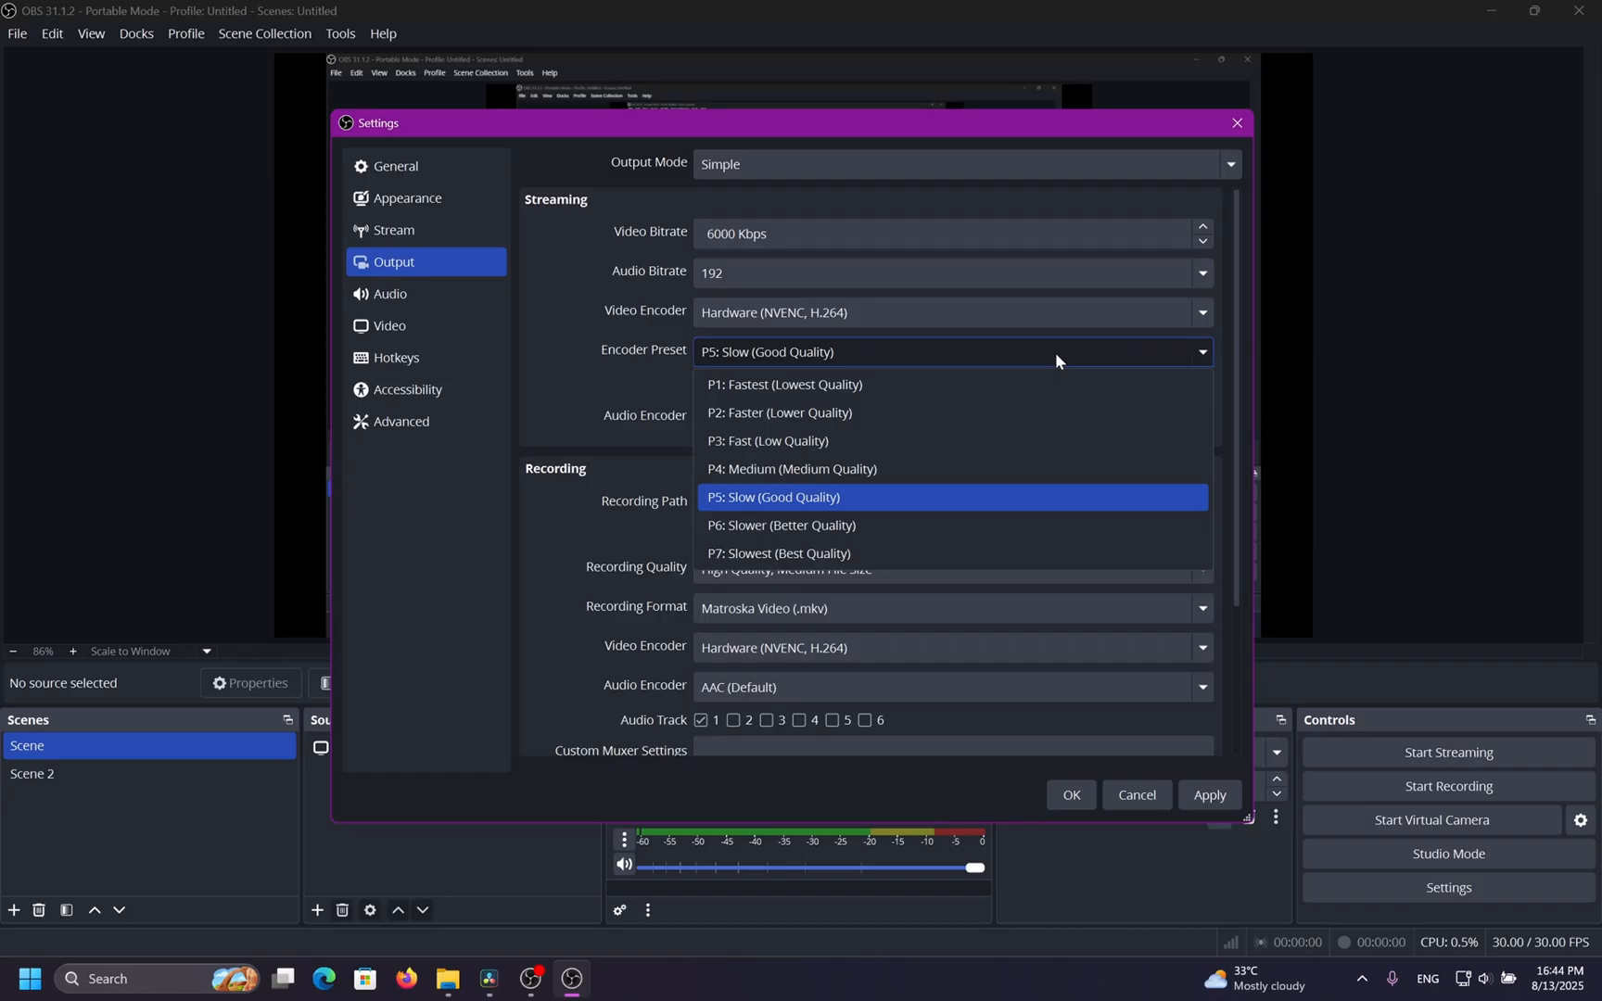
{"action": "left_click", "coordinate": [889, 554]}
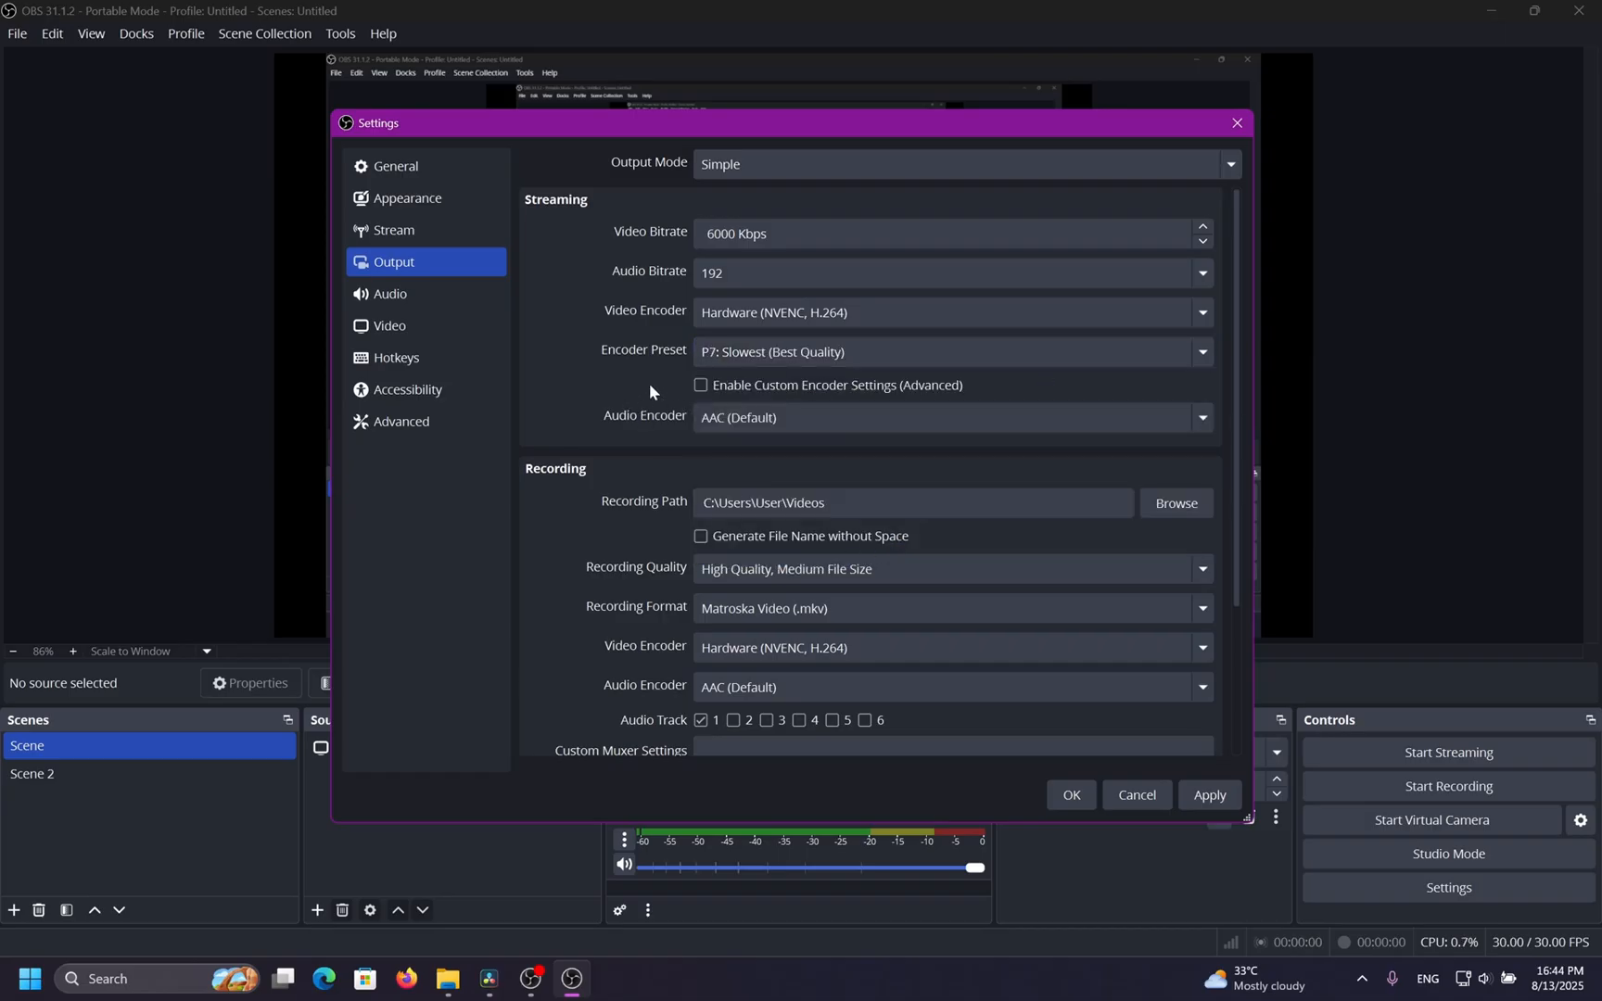
Try the Hardware (QSV, H.264) streaming encoder with the quality preset and check the audio encoder options.
{"action": "left_click", "coordinate": [864, 315]}
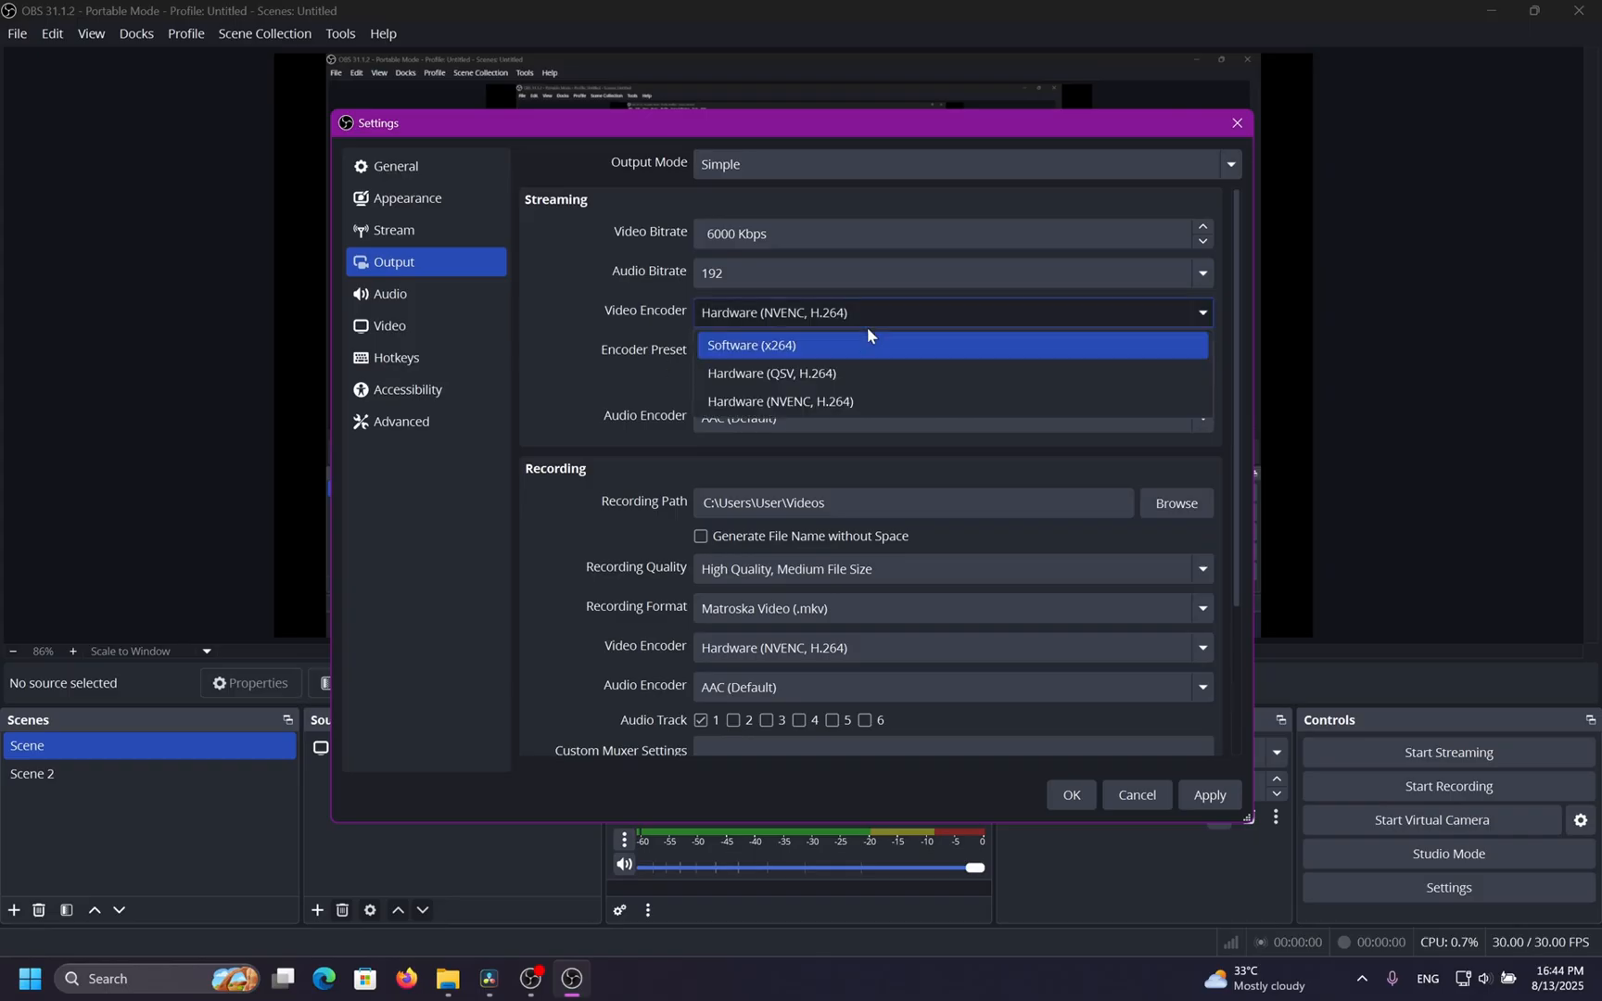
{"action": "left_click", "coordinate": [849, 372]}
{"action": "left_click", "coordinate": [886, 350]}
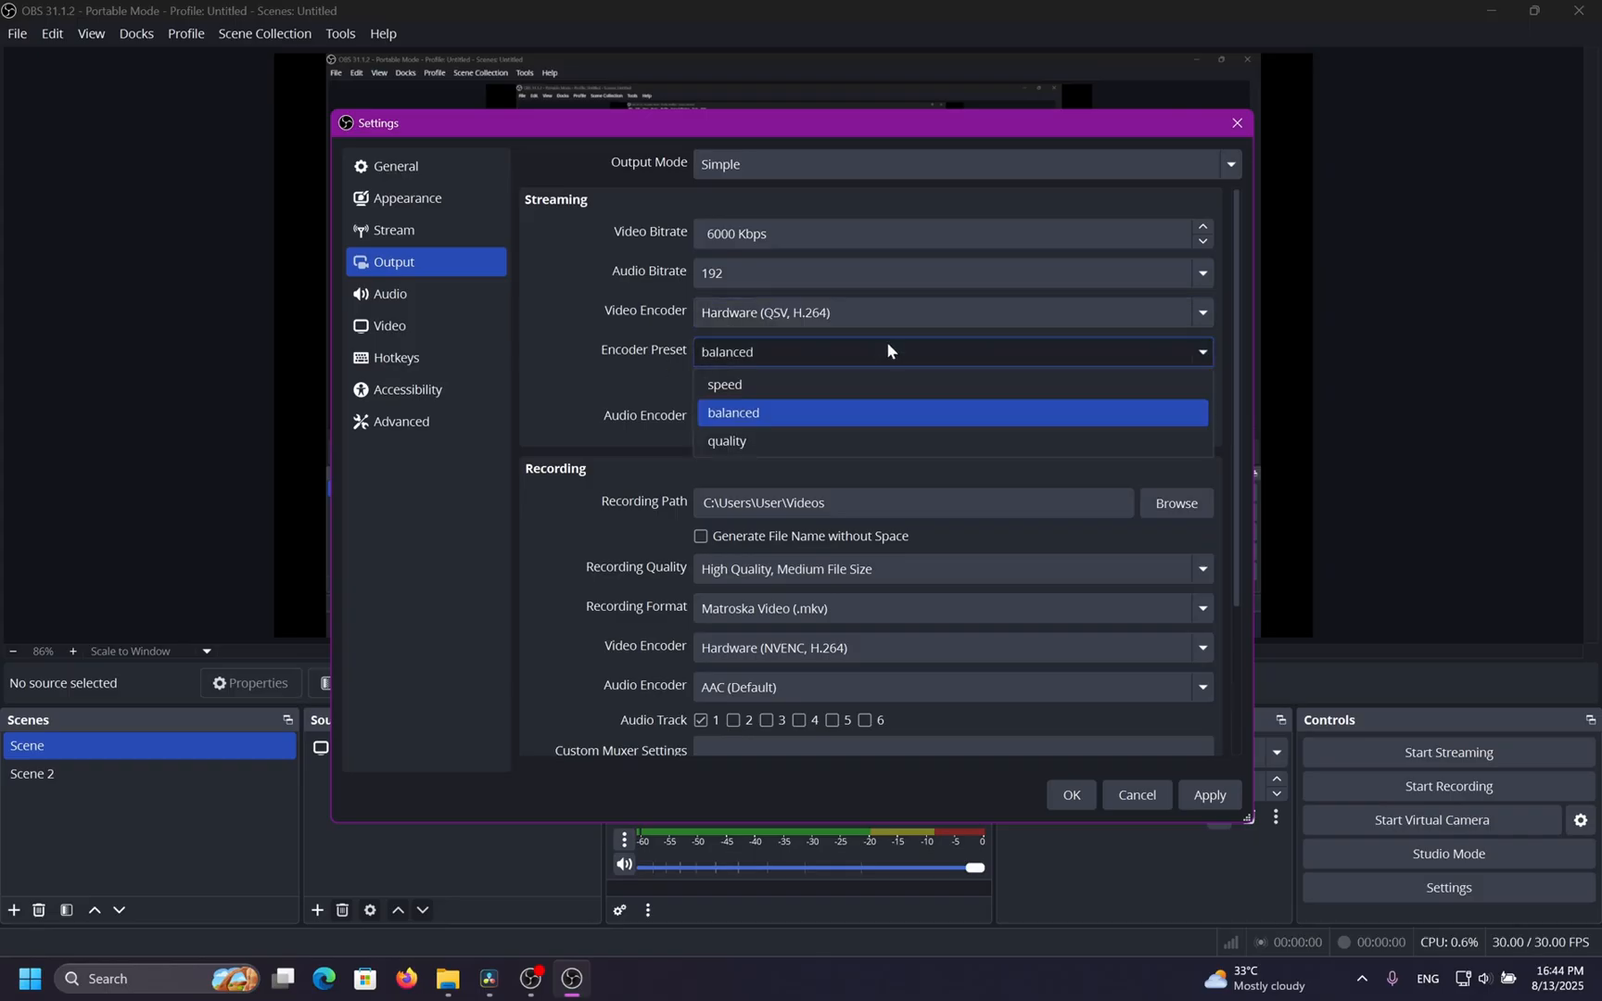
{"action": "left_click", "coordinate": [885, 432]}
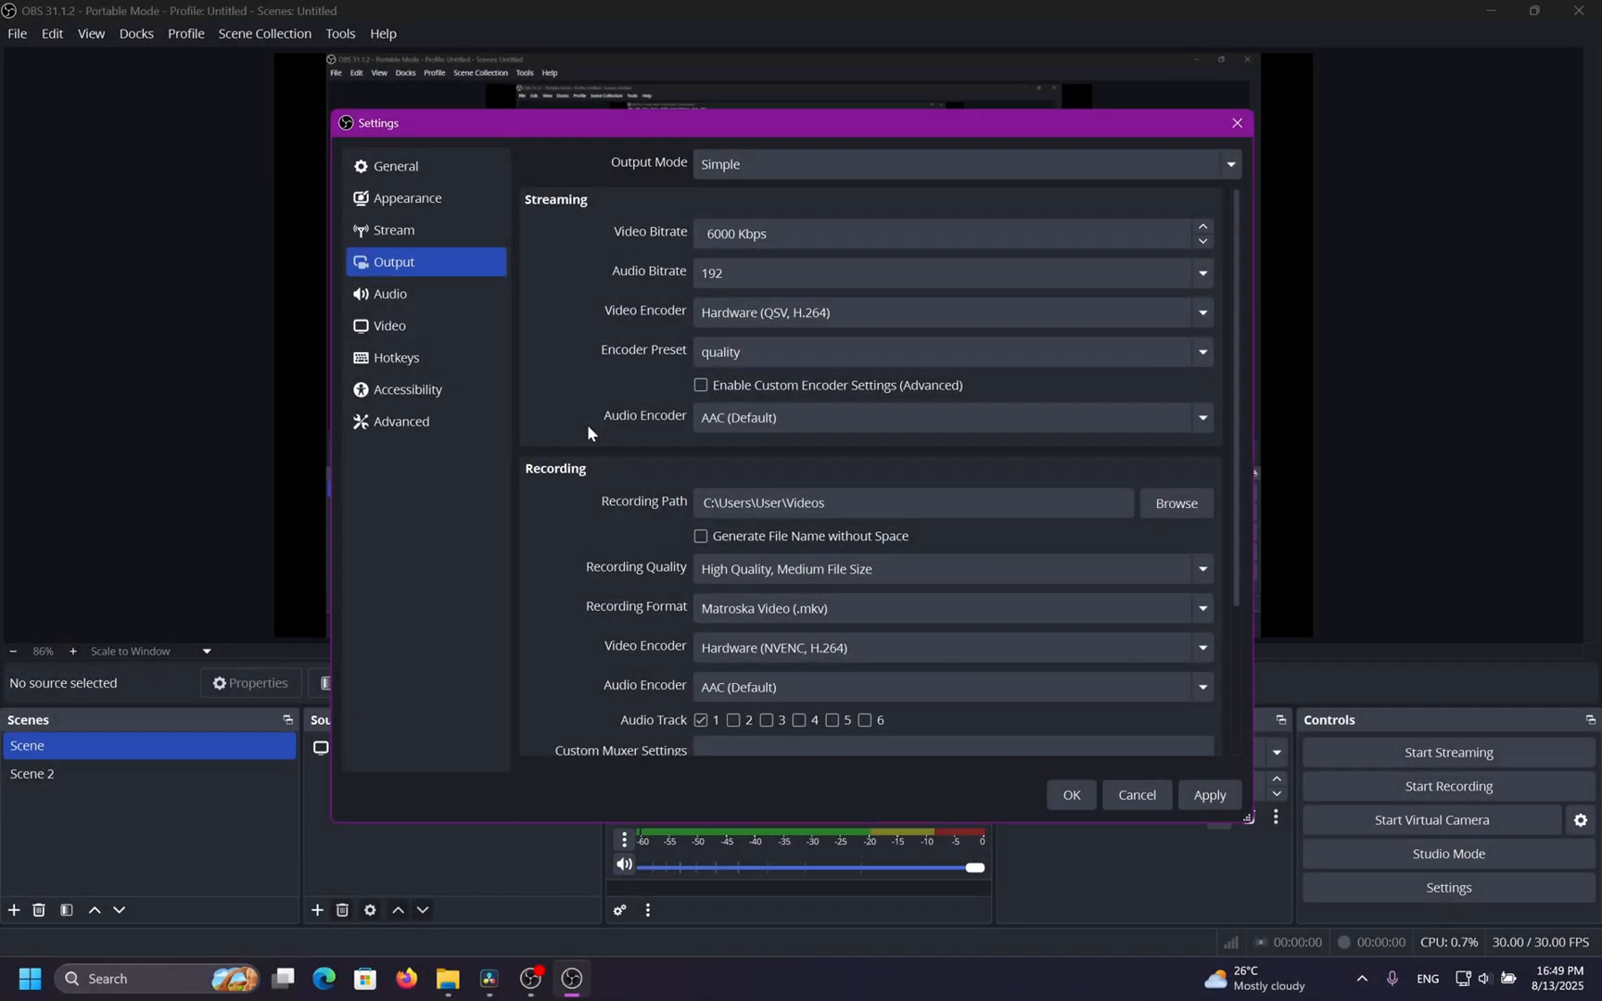
{"action": "left_click", "coordinate": [803, 424]}
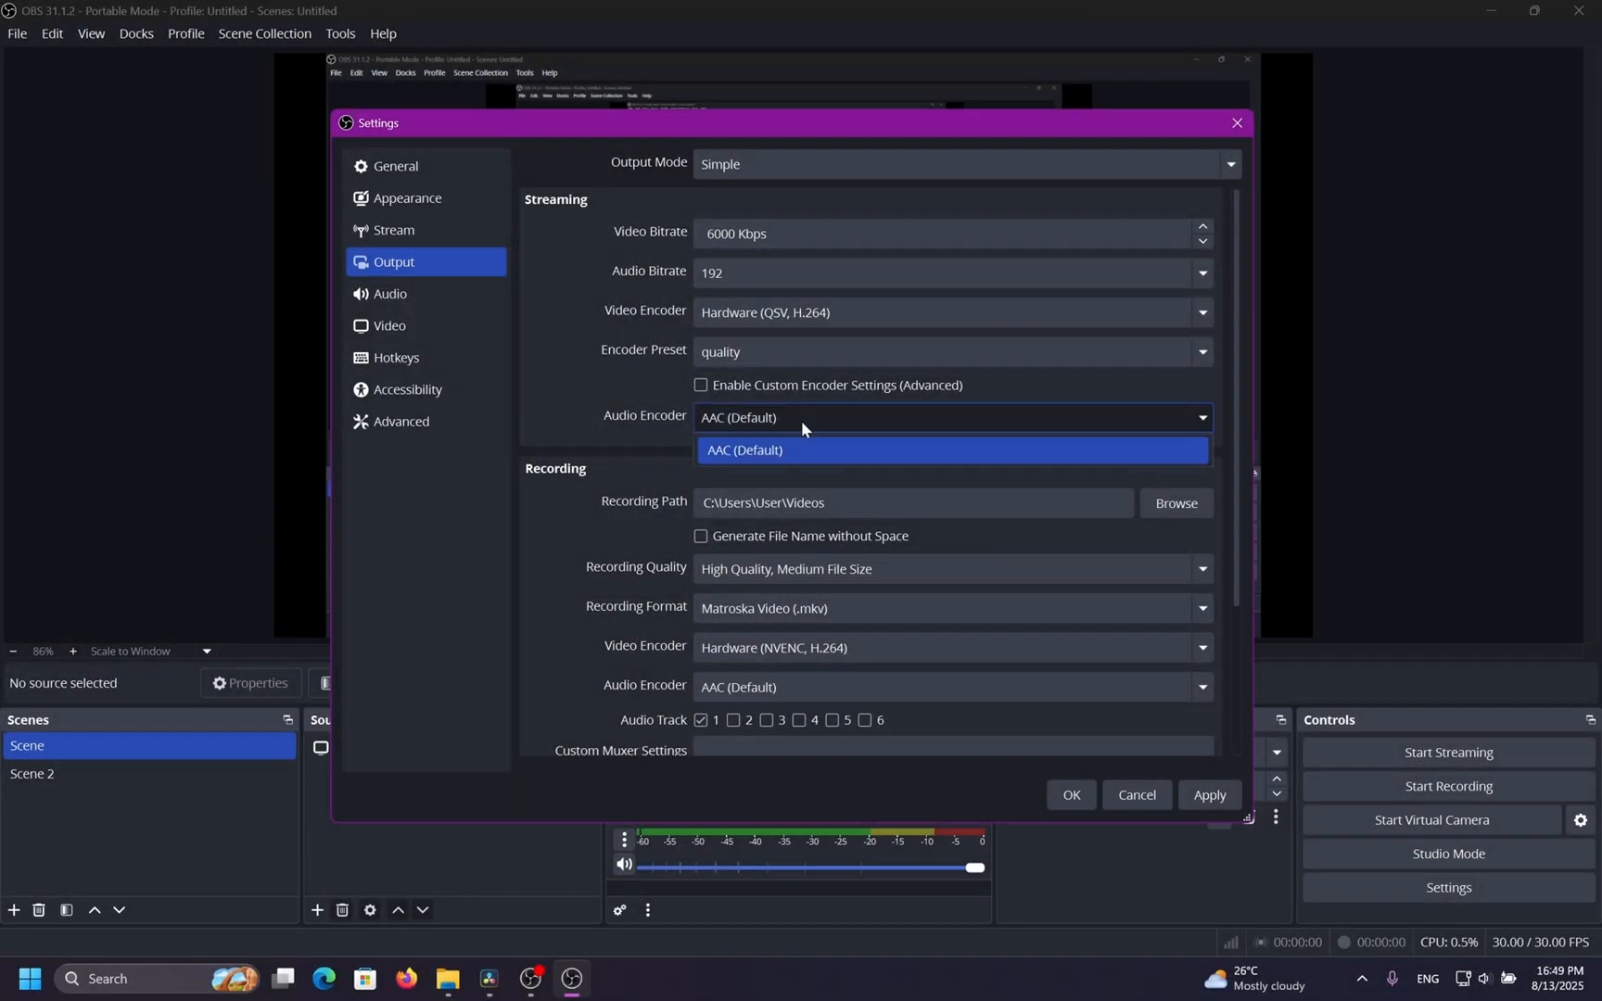
{"action": "left_click", "coordinate": [879, 454]}
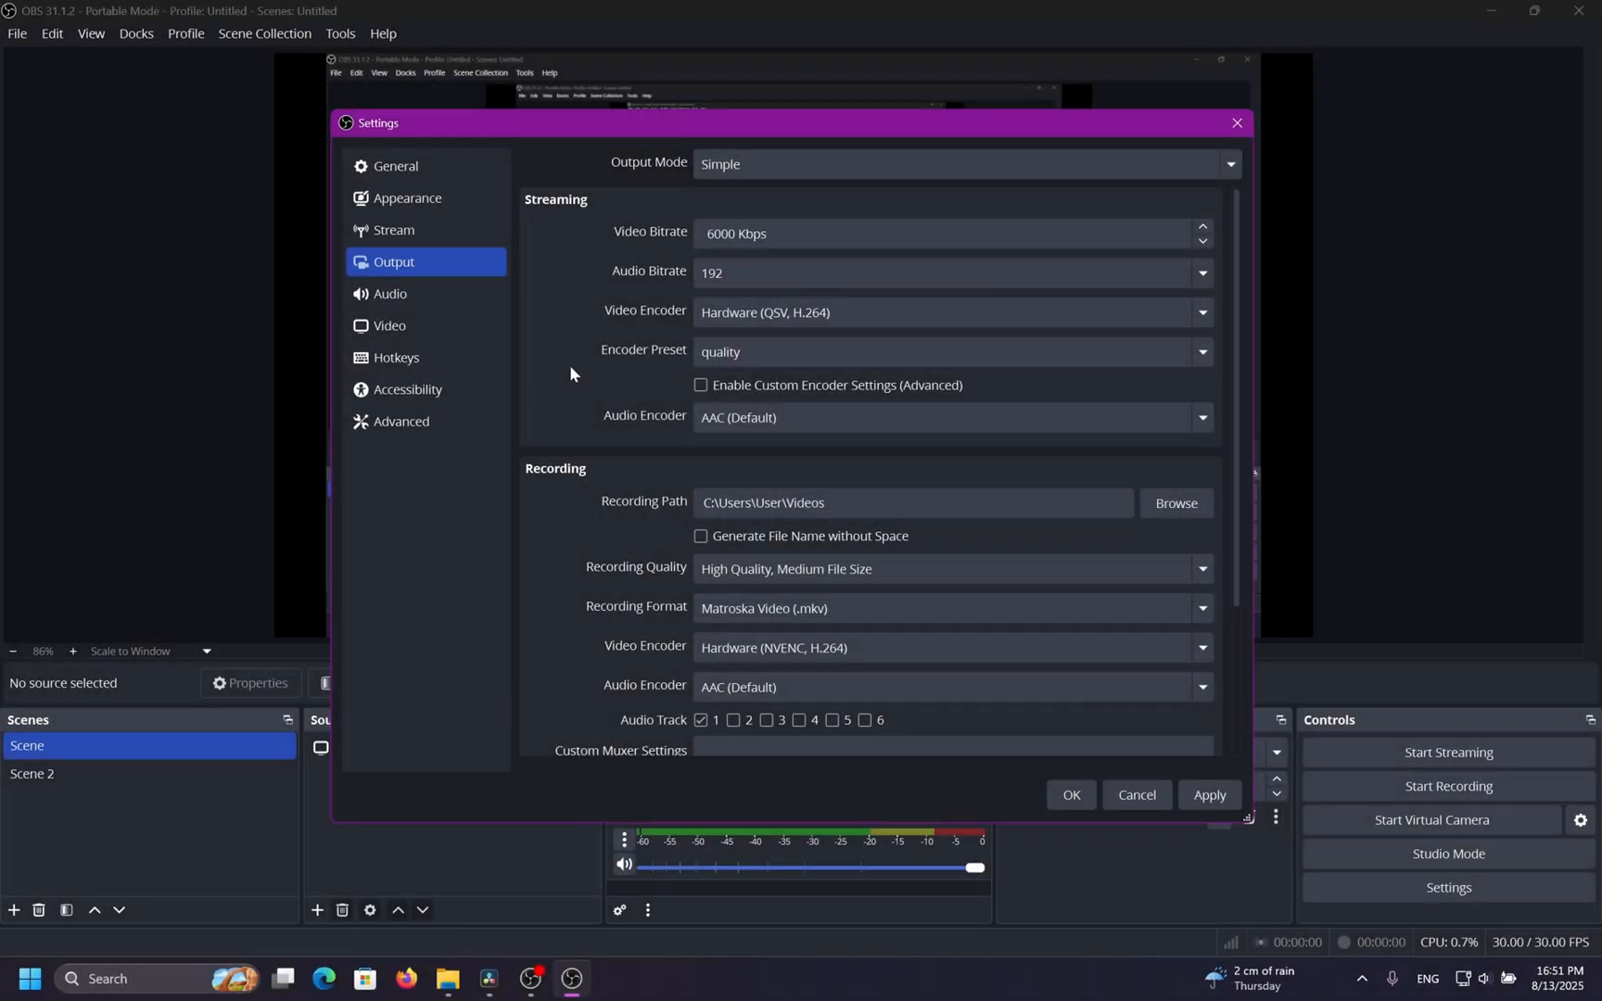
Switch the streaming encoder back to Hardware (NVENC, H.264) with the P5: Slow (Good Quality) preset and apply.
{"action": "left_click", "coordinate": [712, 393]}
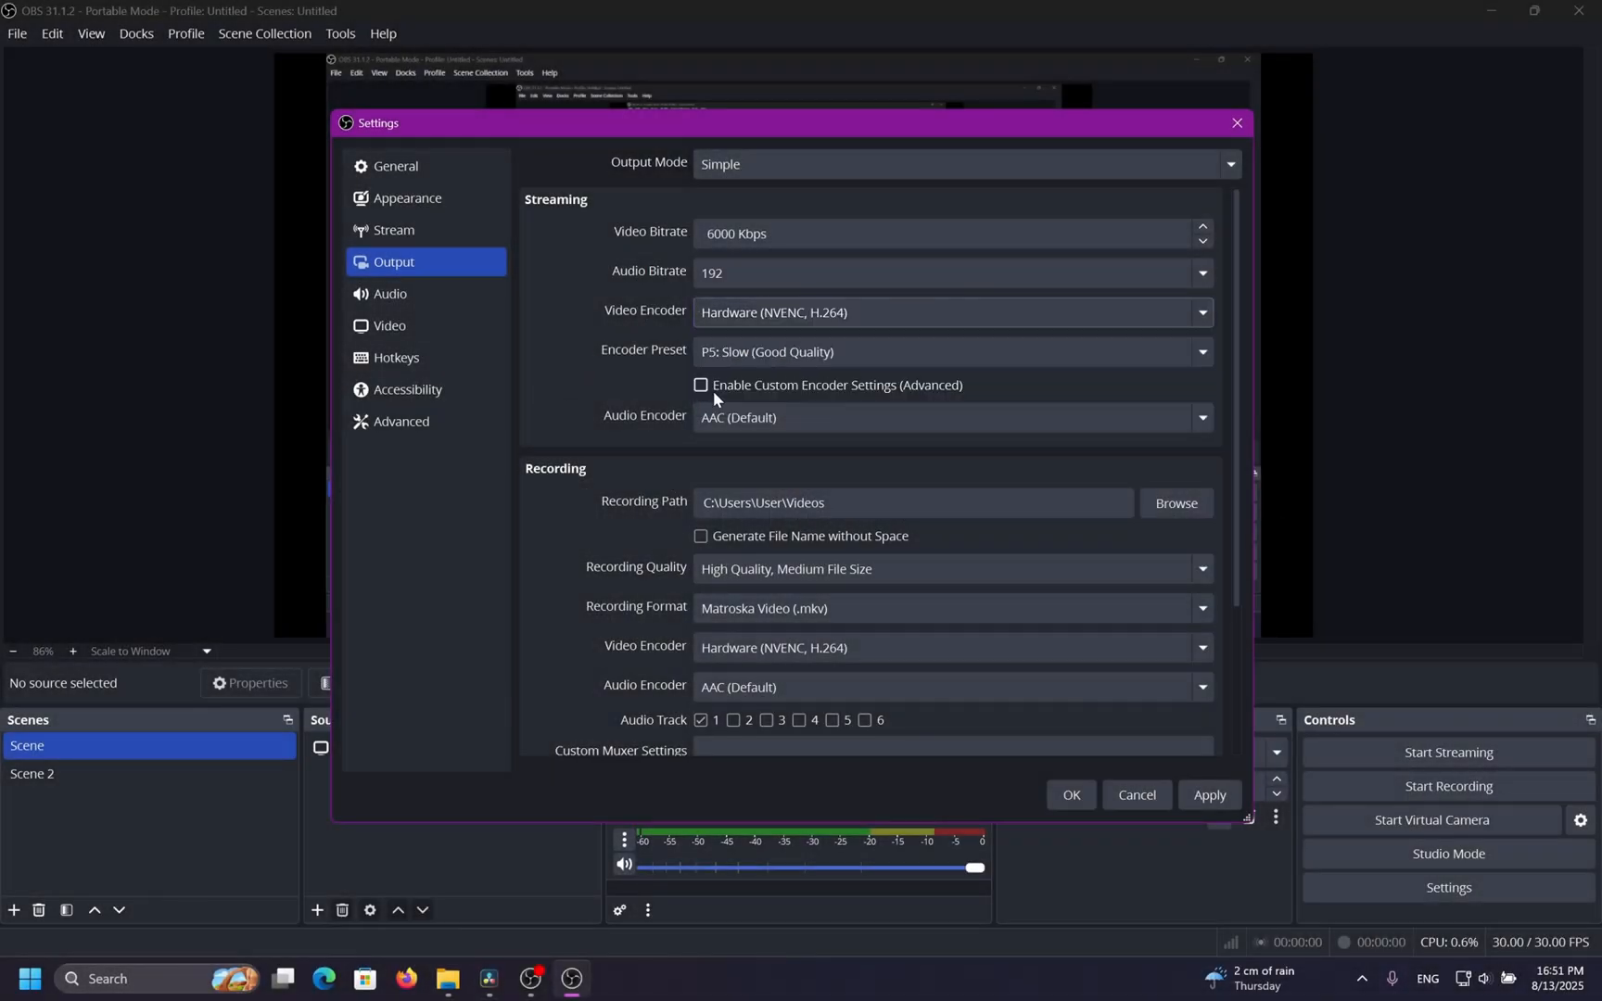
{"action": "left_click", "coordinate": [752, 354]}
{"action": "left_click", "coordinate": [752, 357]}
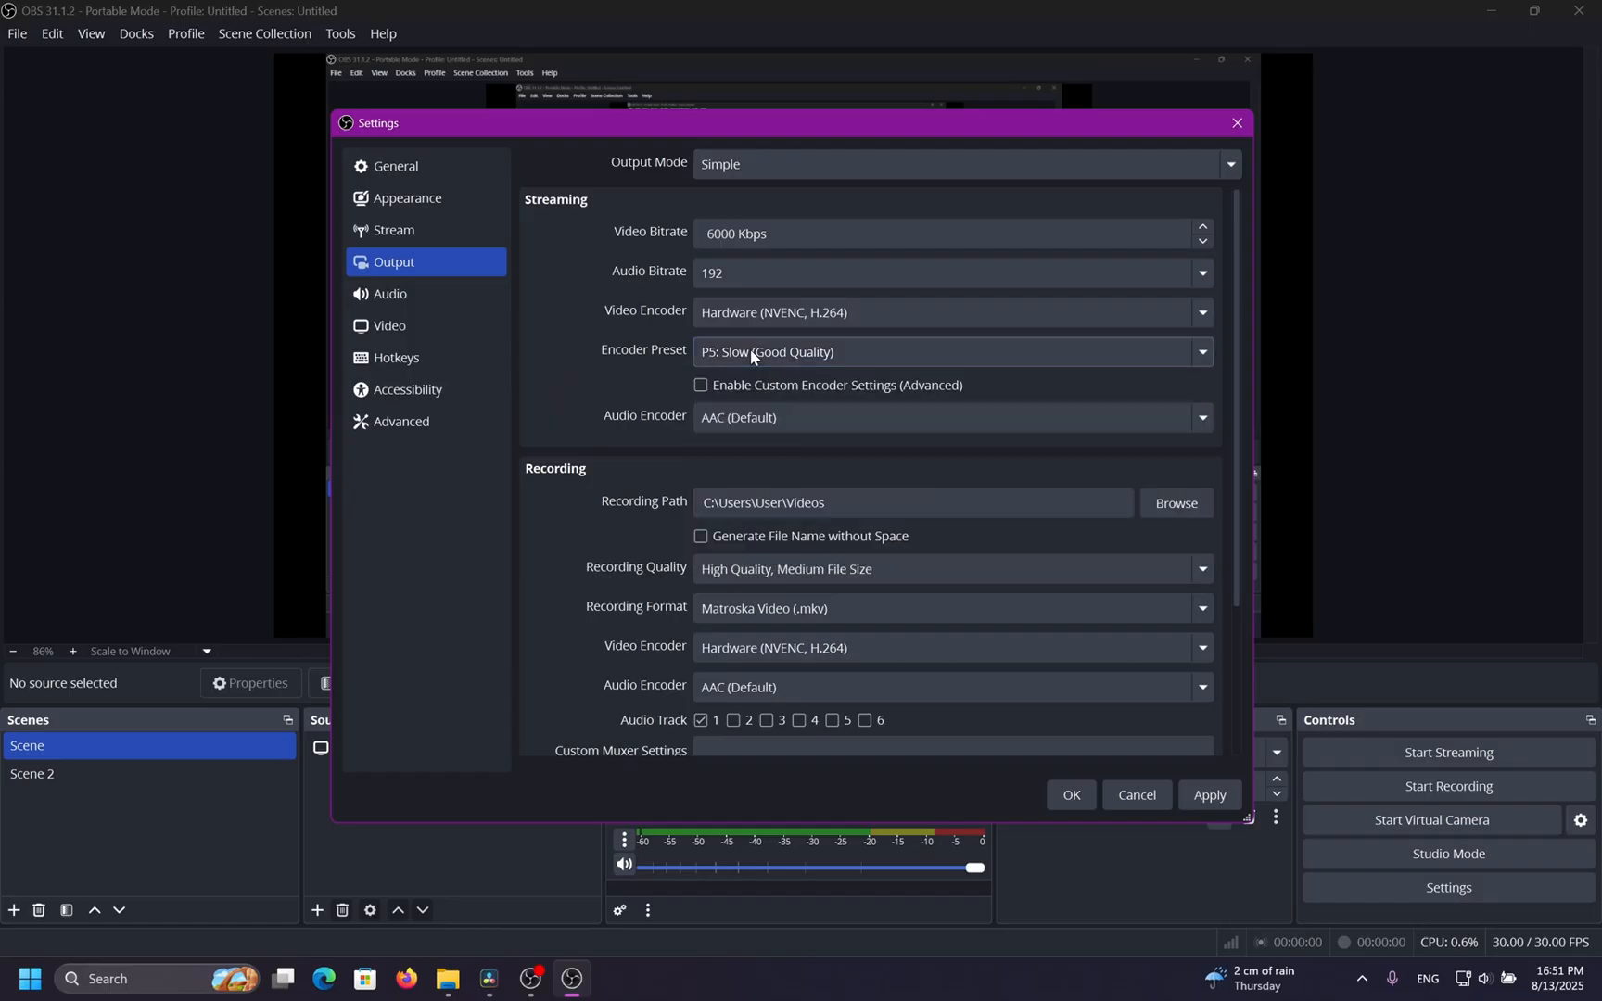
{"action": "left_click", "coordinate": [1190, 796]}
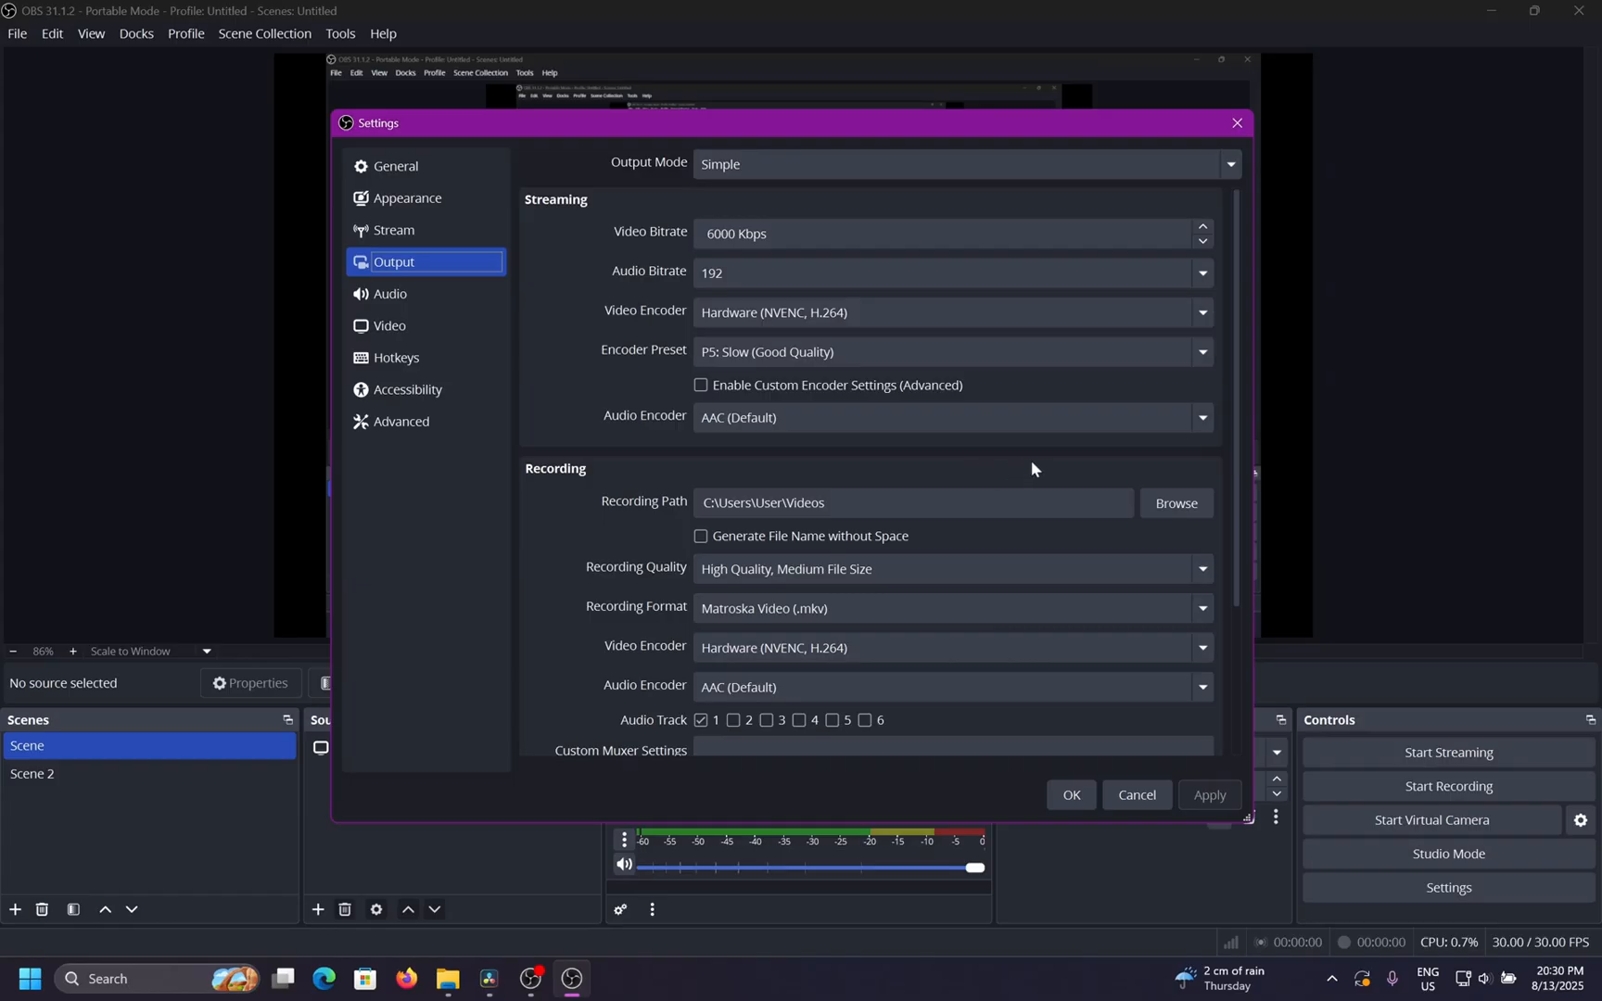
Set the recording path to the "Your mother's house" folder inside Videos.
{"action": "left_click", "coordinate": [1183, 501]}
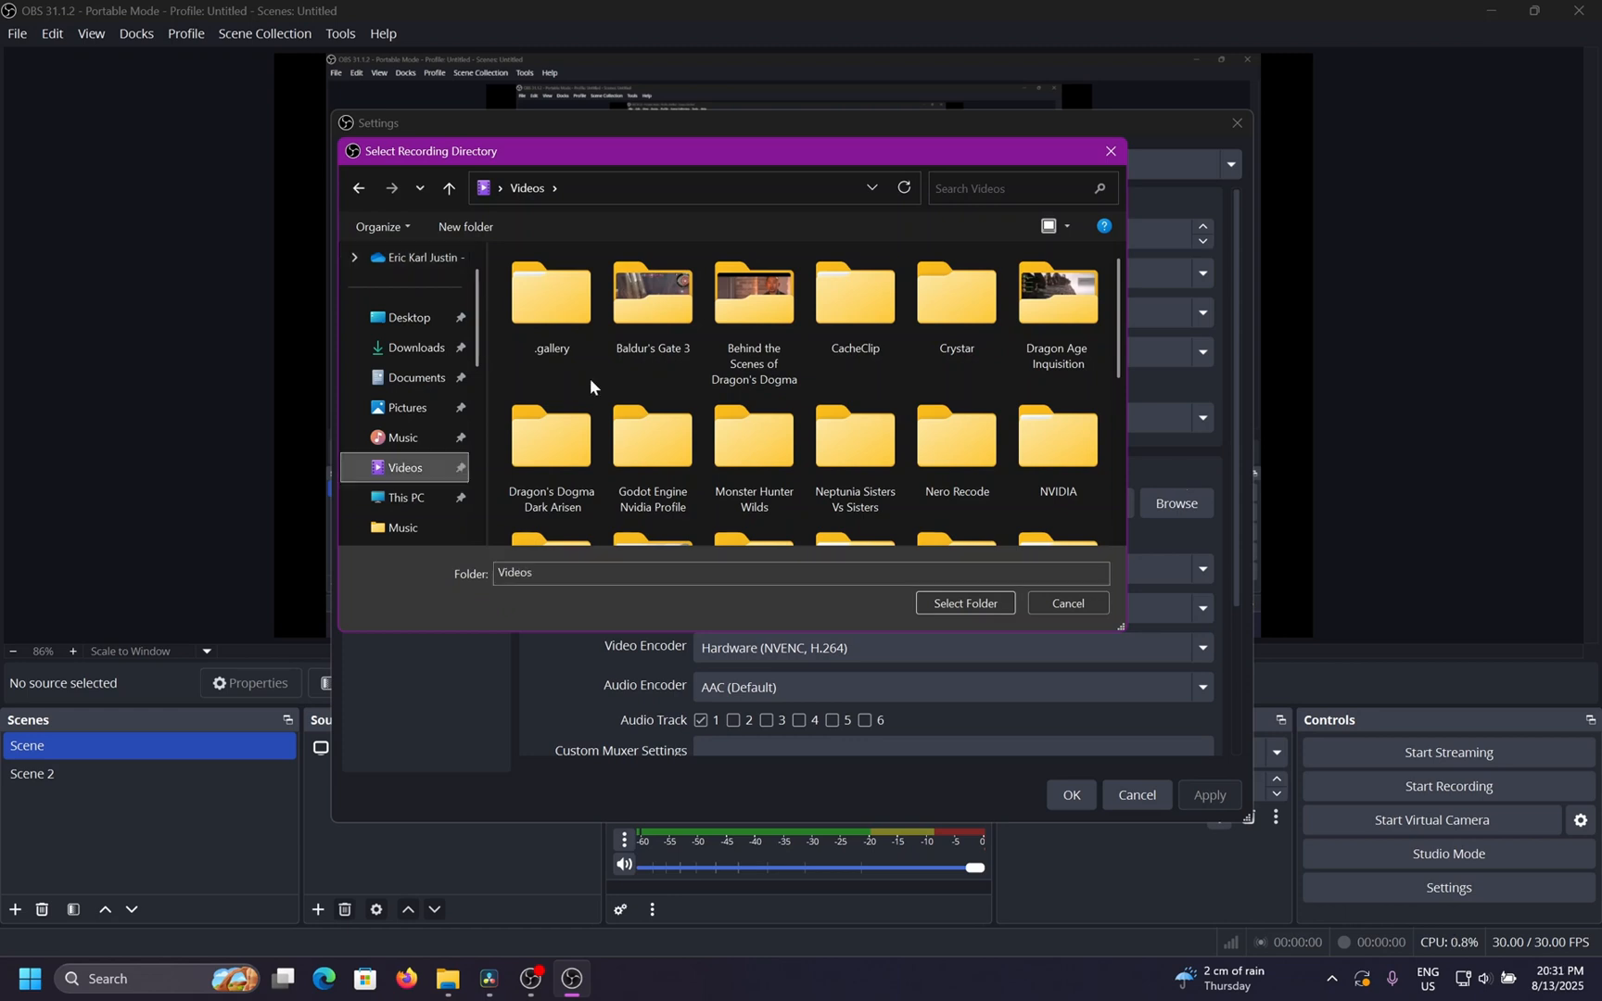
{"action": "scroll", "coordinate": [591, 380], "scroll_direction": "down", "scroll_amount": 1}
{"action": "scroll", "coordinate": [590, 378], "scroll_direction": "down", "scroll_amount": 1}
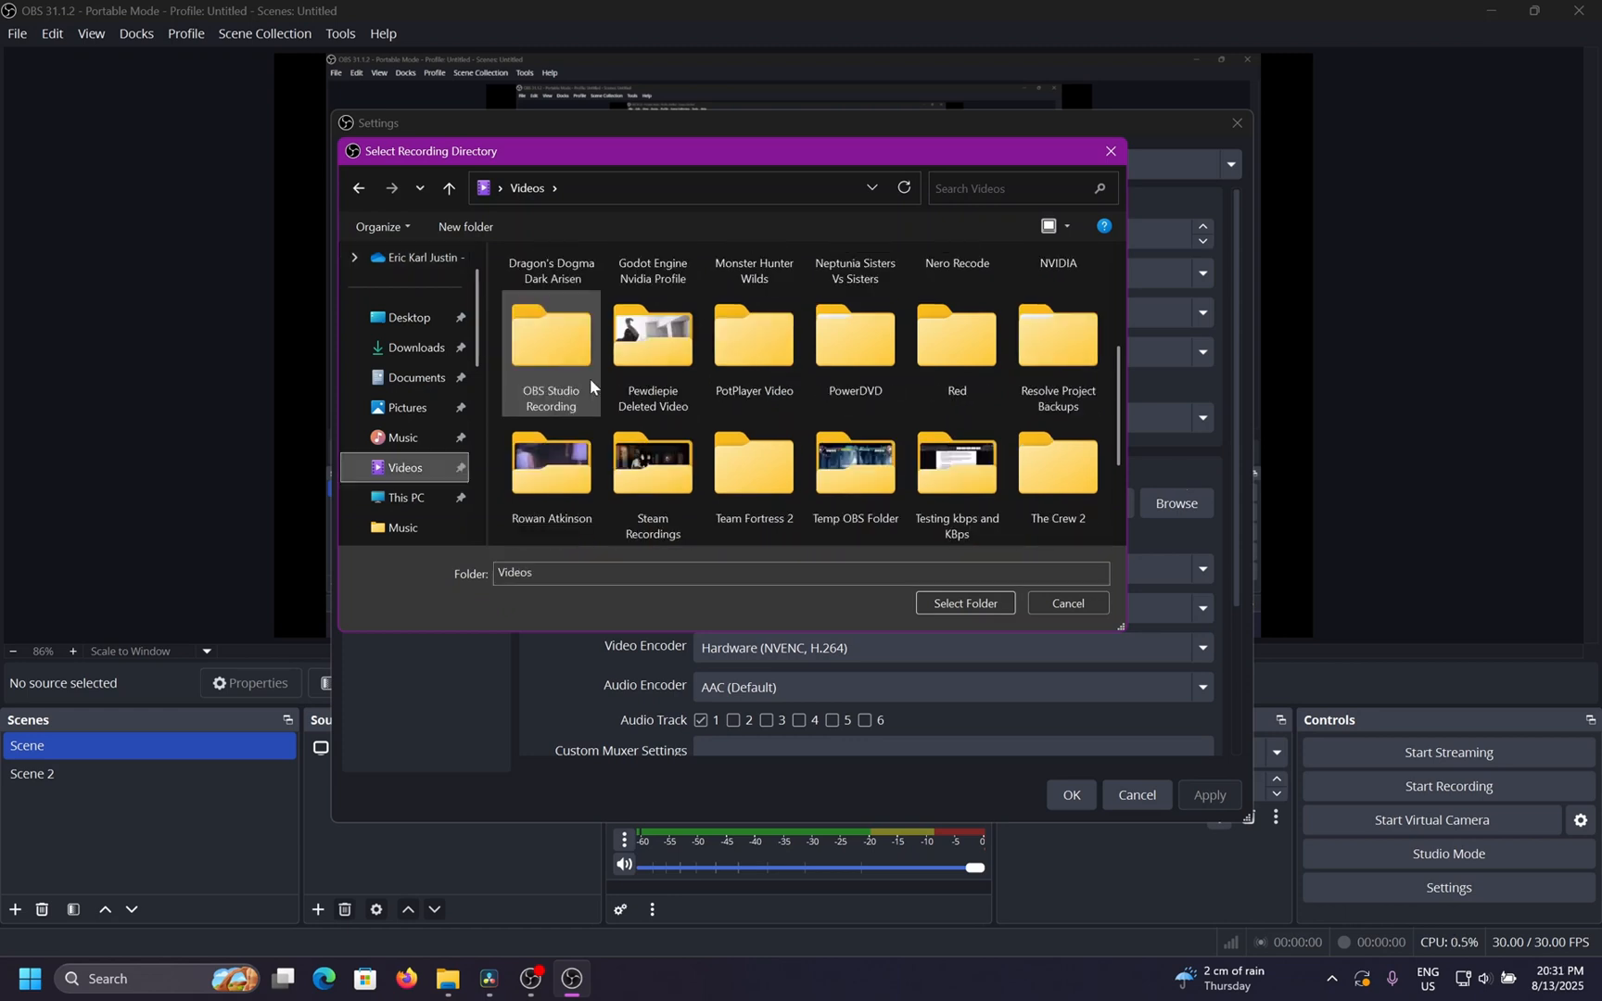
{"action": "scroll", "coordinate": [589, 379], "scroll_direction": "down", "scroll_amount": 1}
{"action": "left_click", "coordinate": [764, 452]}
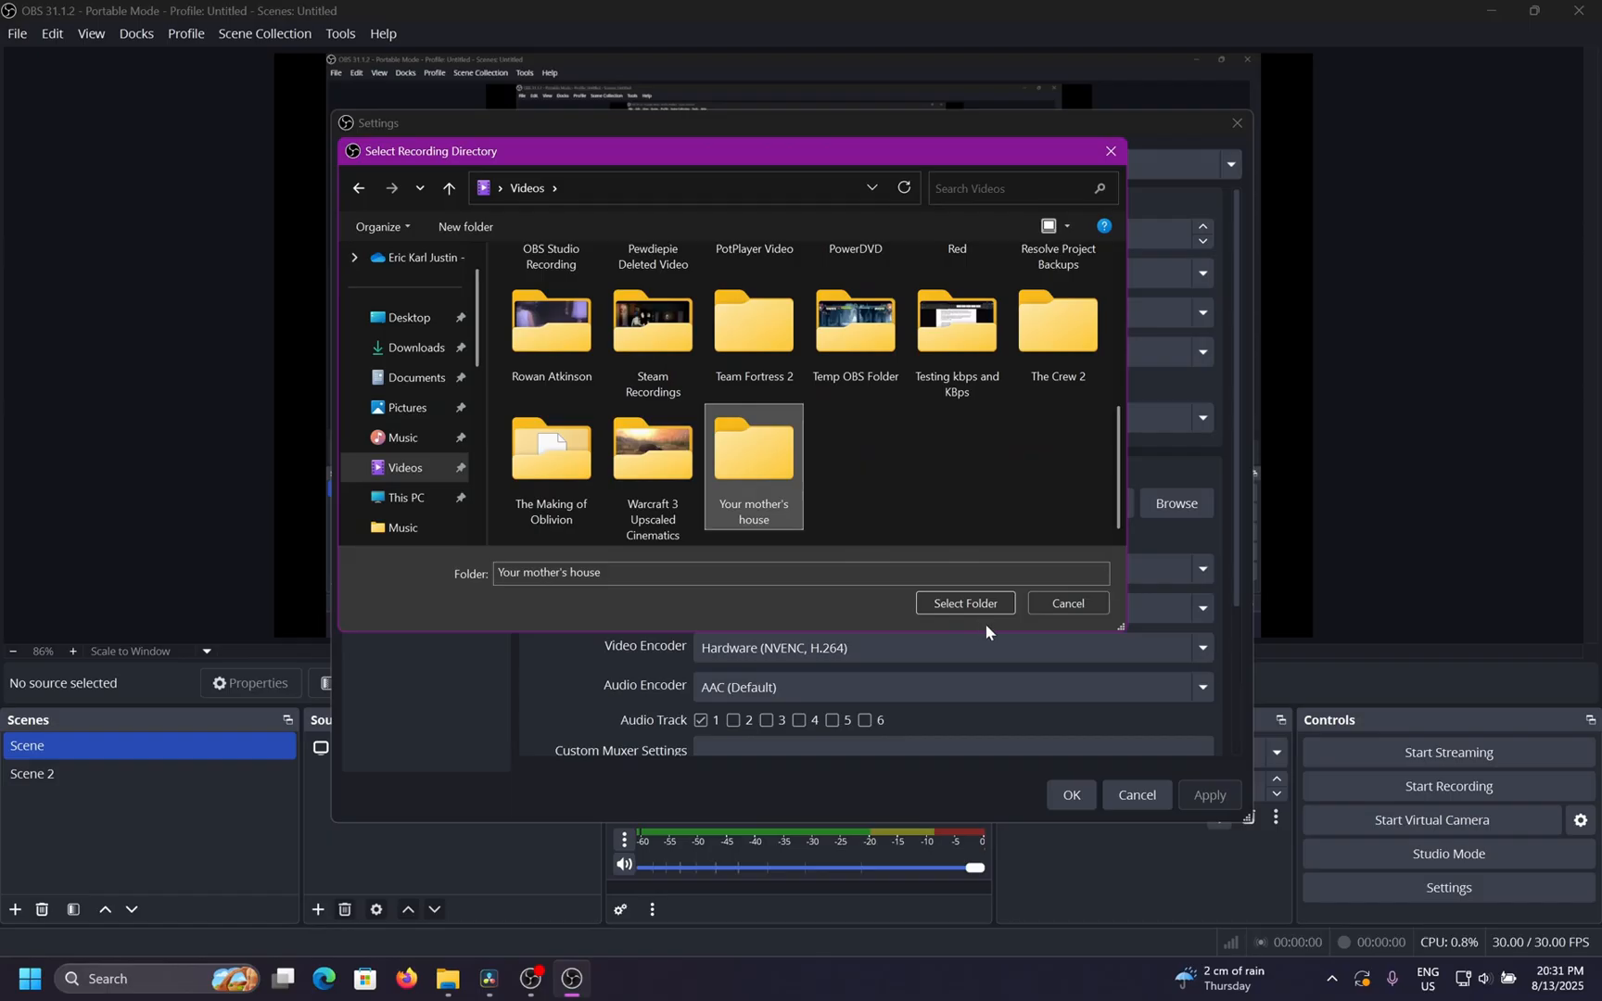
{"action": "left_click", "coordinate": [969, 603]}
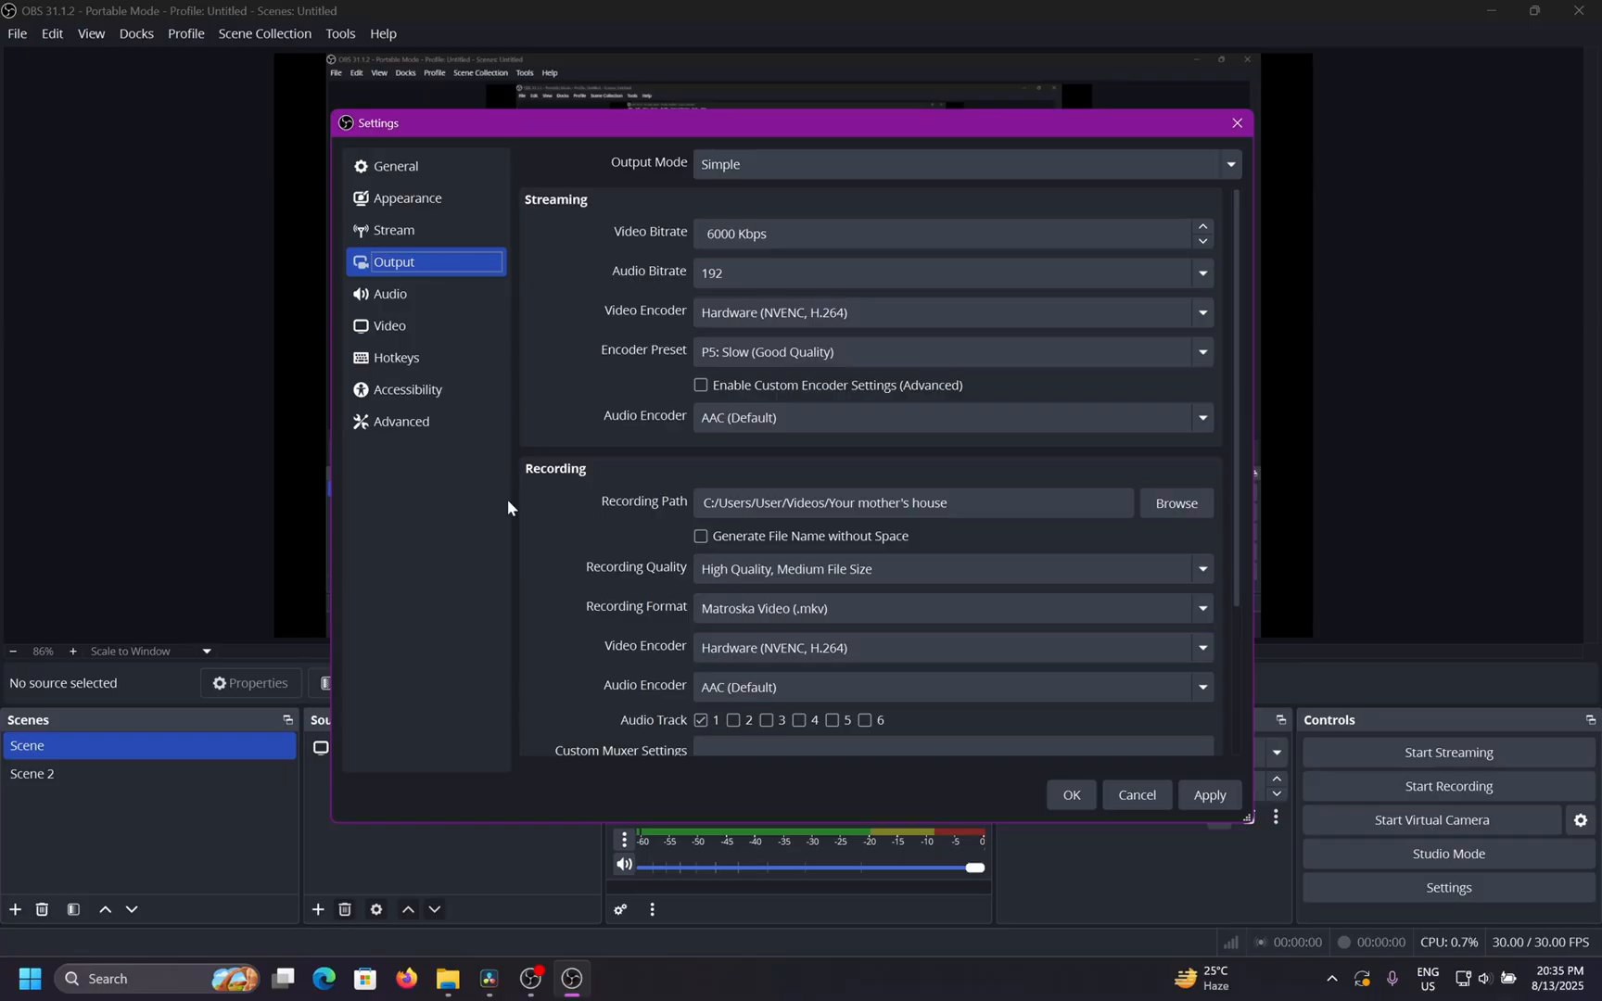
Try the Indistinguishable Quality and Lossless Quality recording quality options, accepting the lossless warning.
{"action": "scroll", "coordinate": [592, 496], "scroll_direction": "down", "scroll_amount": 3}
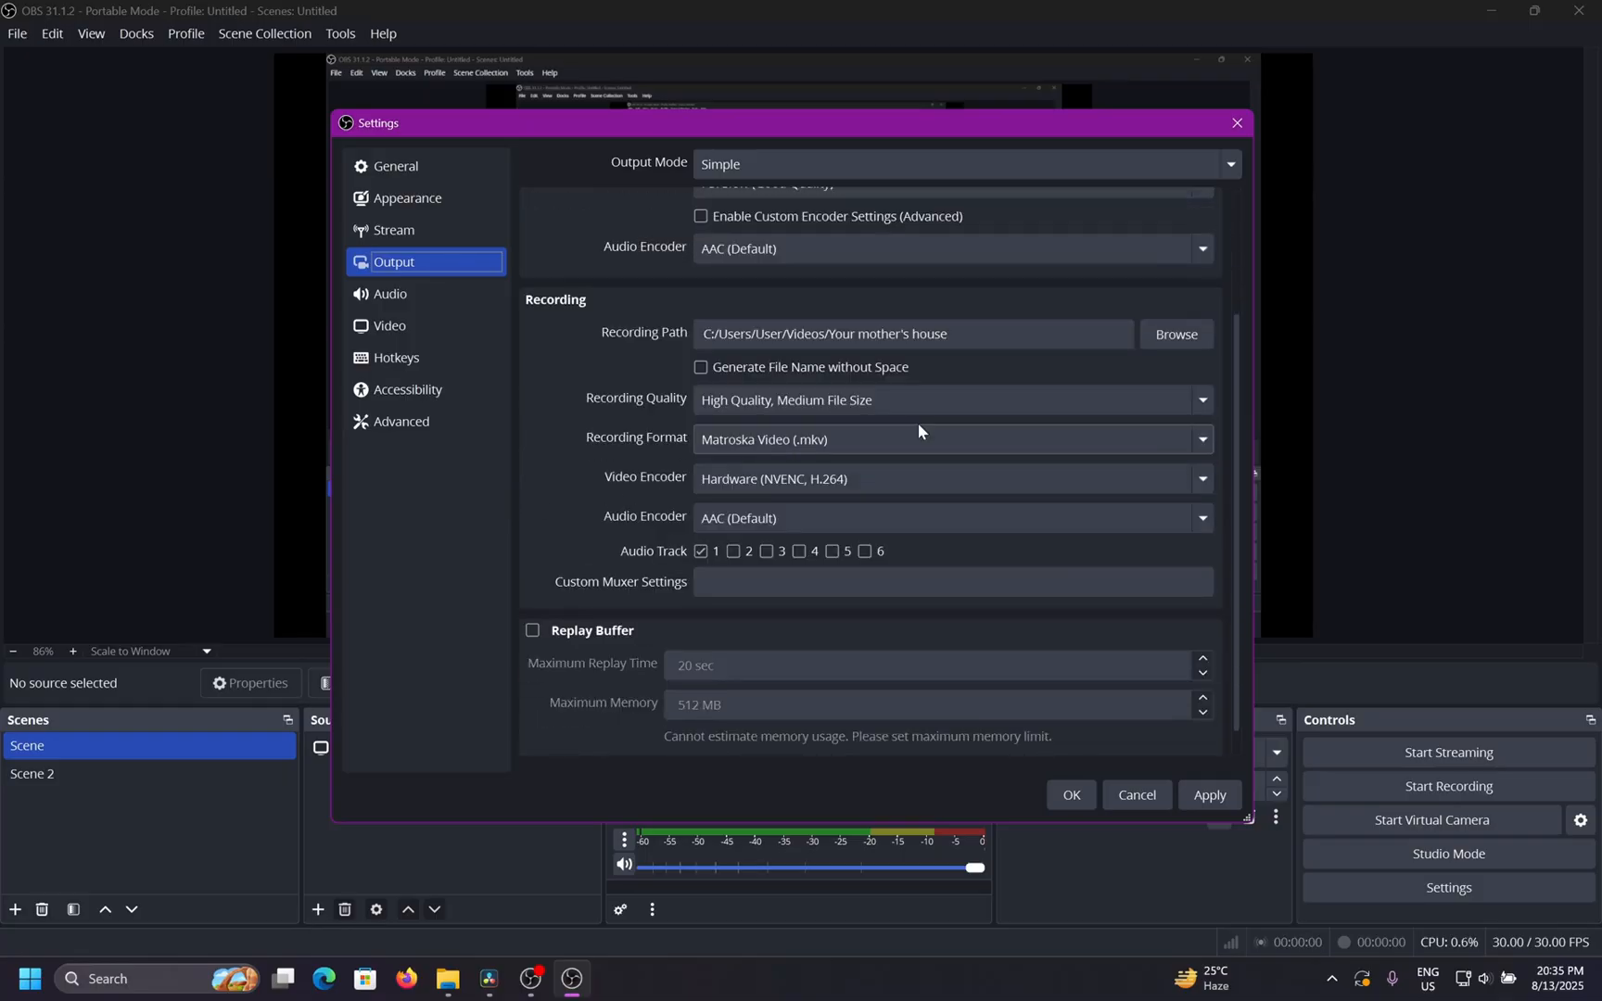
{"action": "left_click", "coordinate": [1193, 398]}
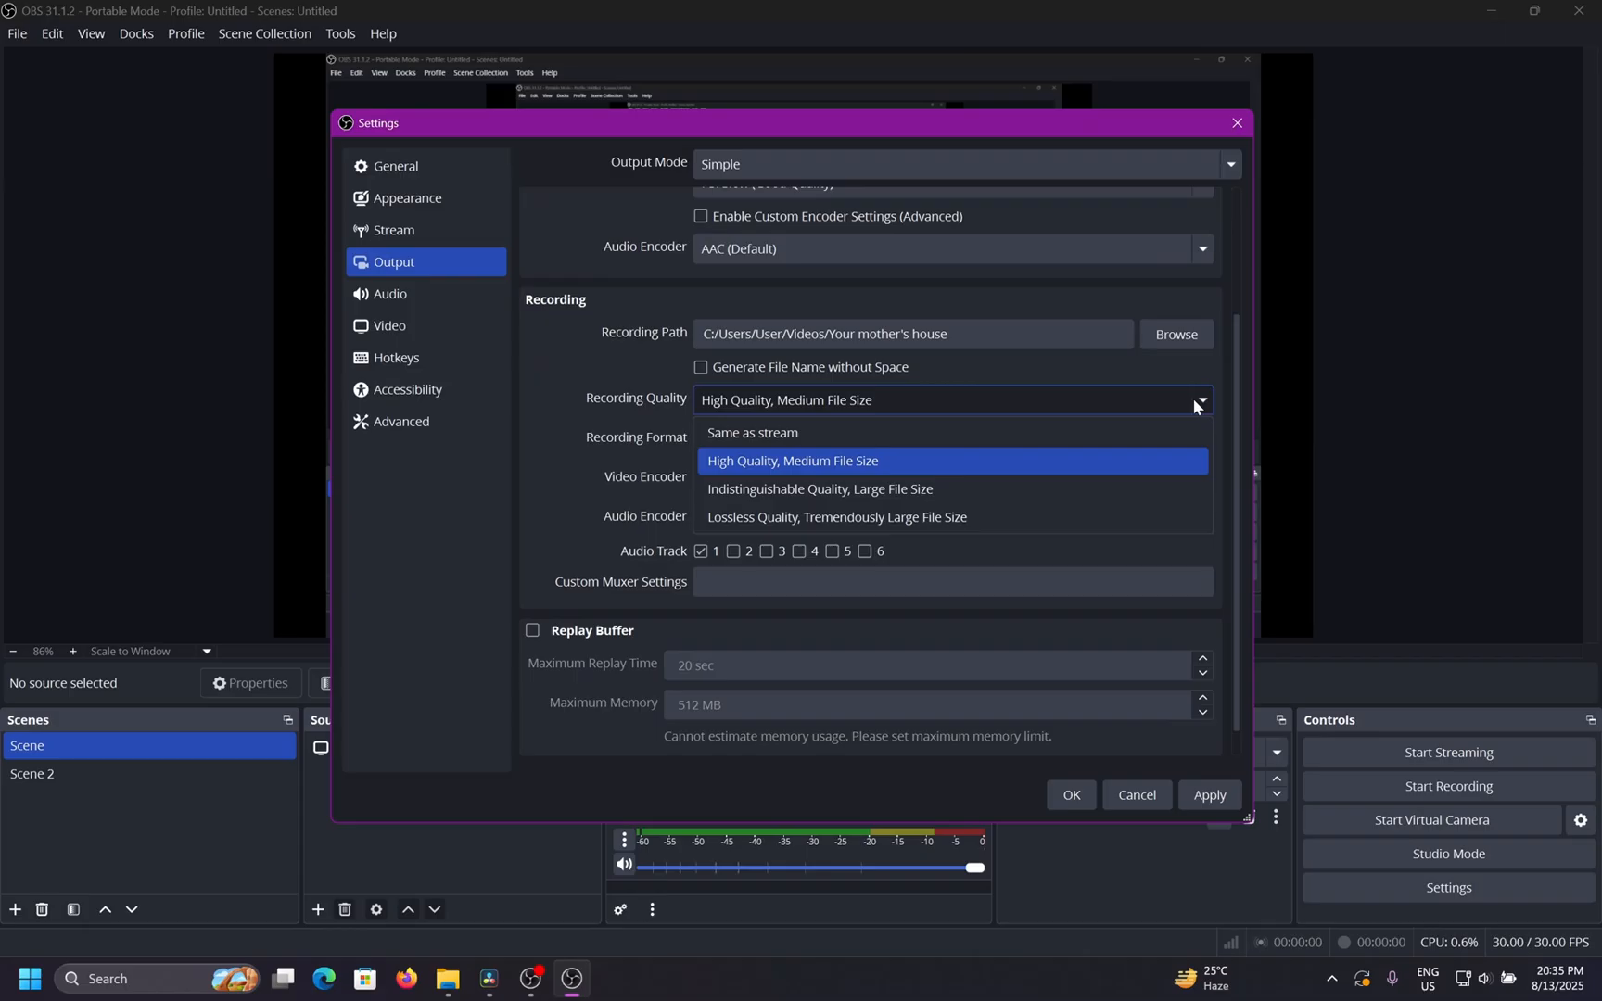
{"action": "left_click", "coordinate": [996, 482]}
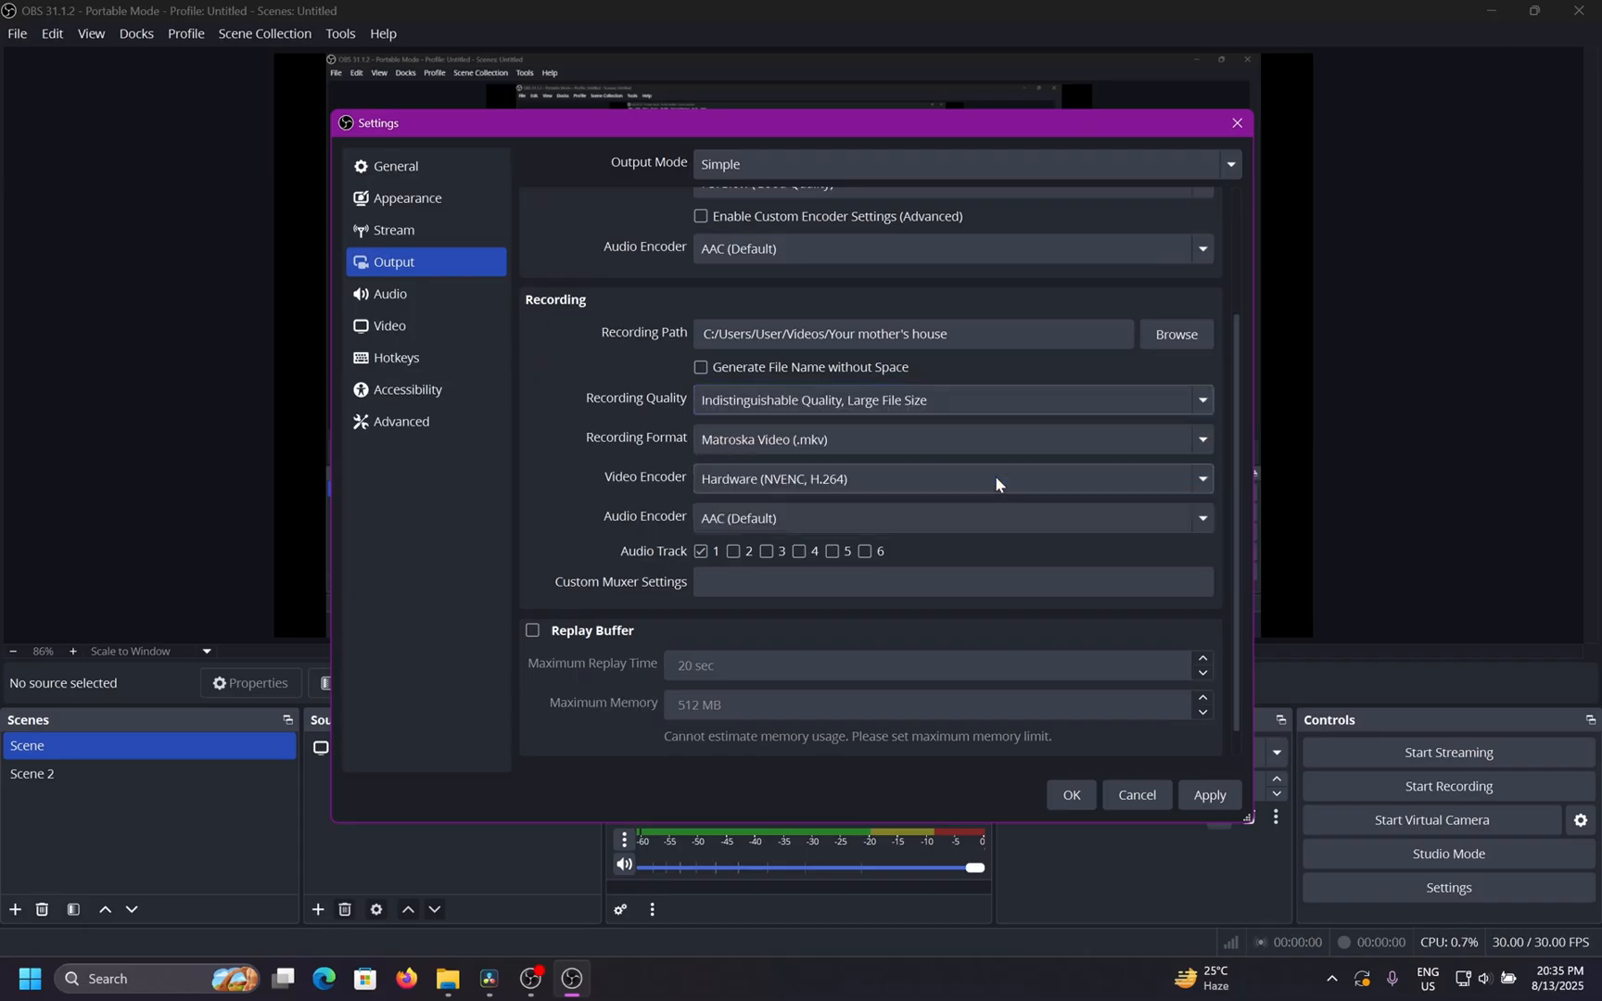
{"action": "left_click", "coordinate": [1002, 397]}
{"action": "left_click", "coordinate": [941, 515]}
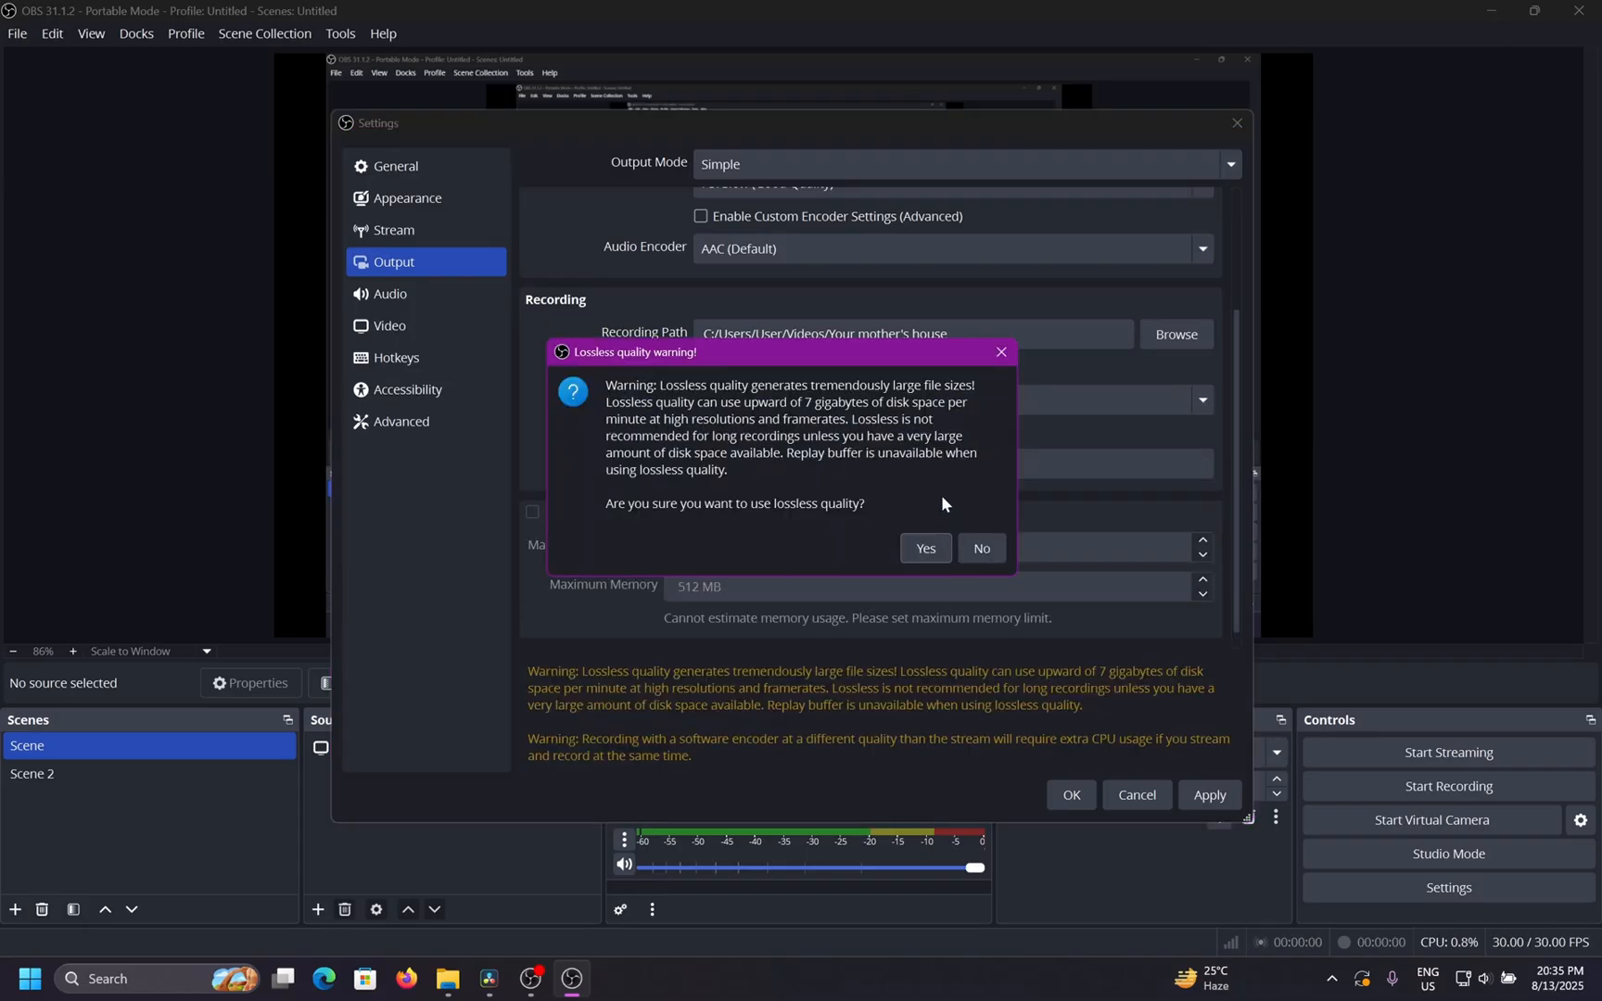
{"action": "left_click", "coordinate": [928, 548]}
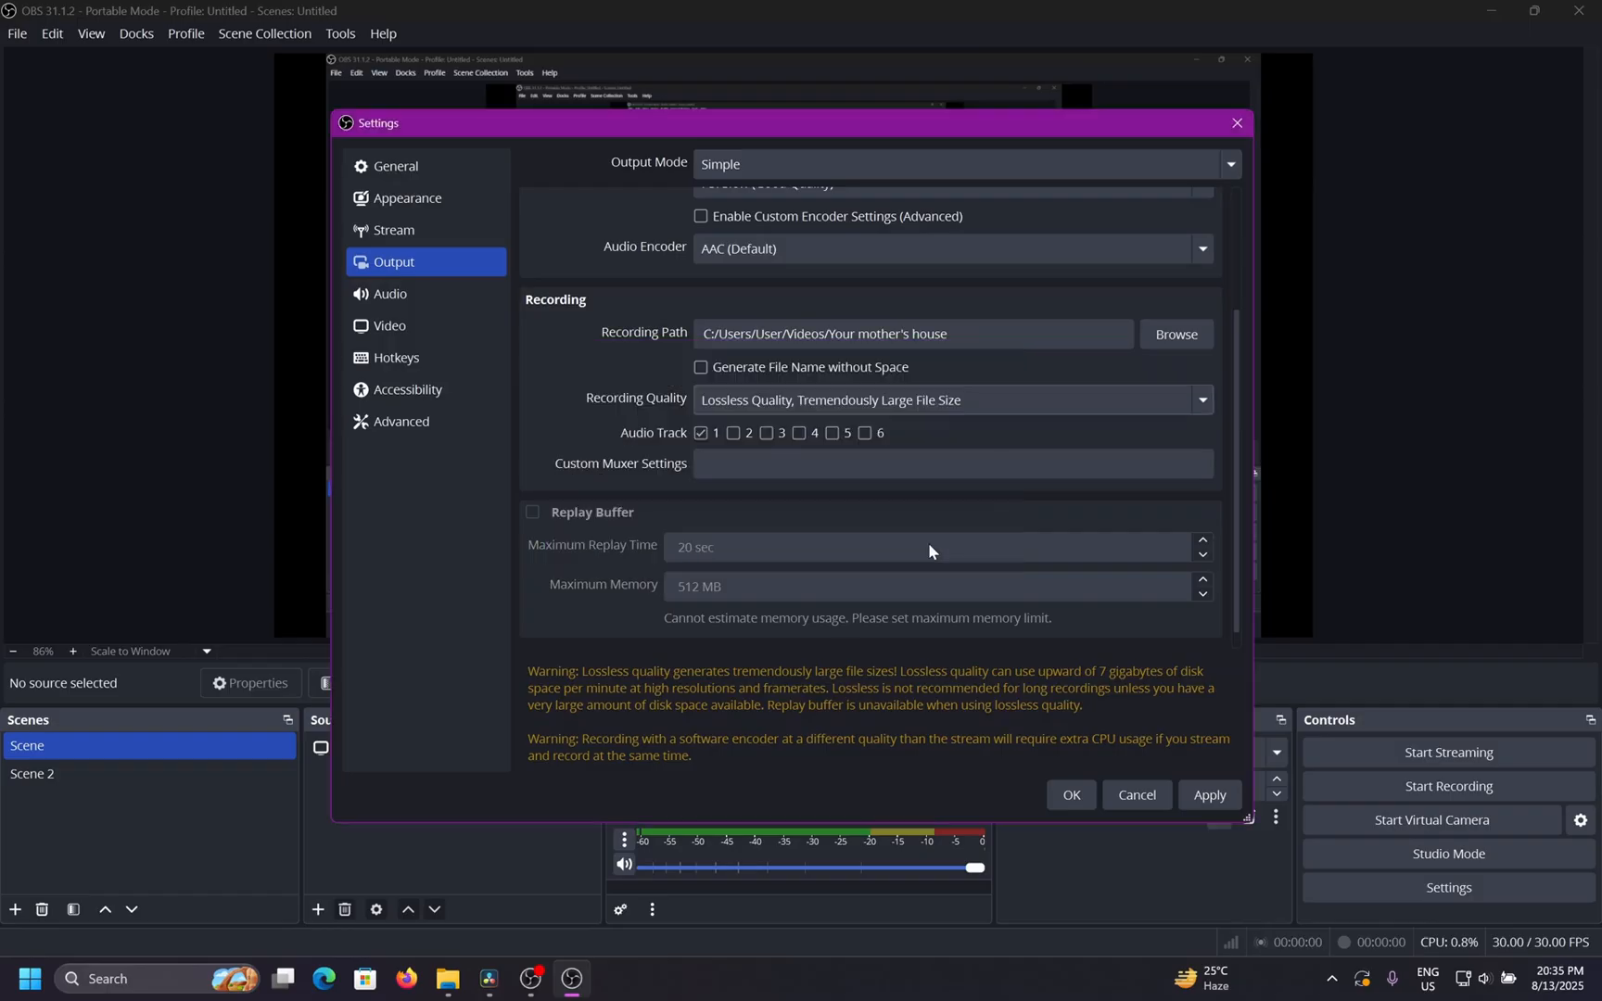
Set the recording quality to High Quality, Medium File Size and apply the settings.
{"action": "left_click", "coordinate": [1002, 396]}
{"action": "left_click", "coordinate": [978, 457]}
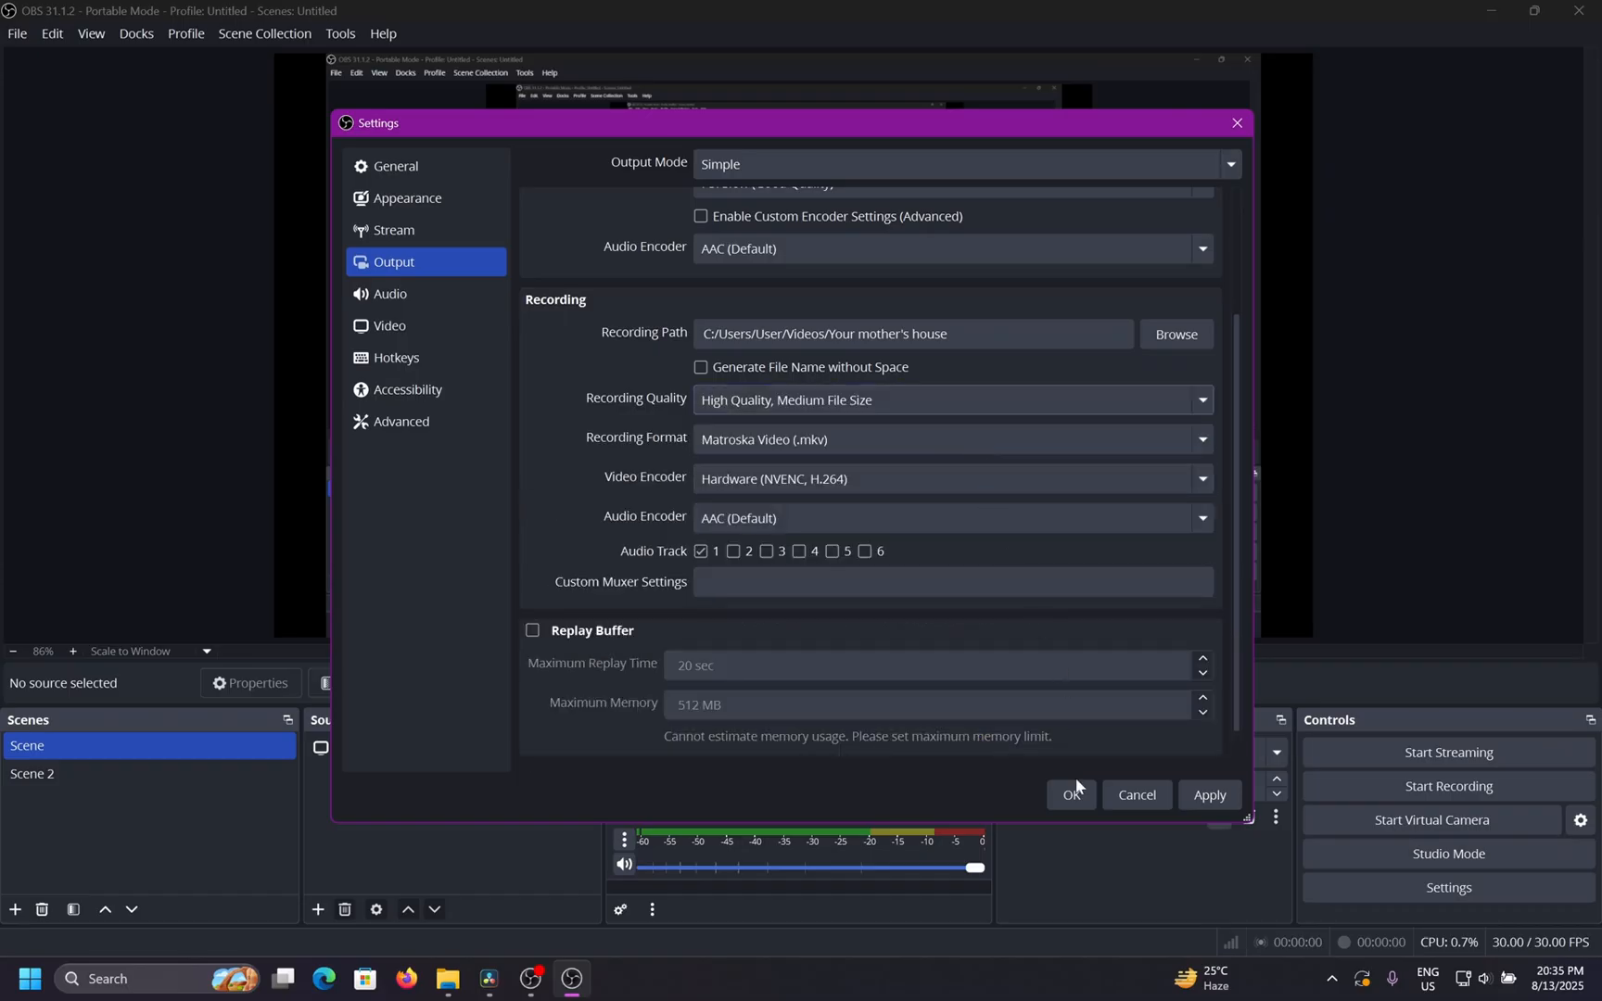
{"action": "left_click", "coordinate": [1202, 795]}
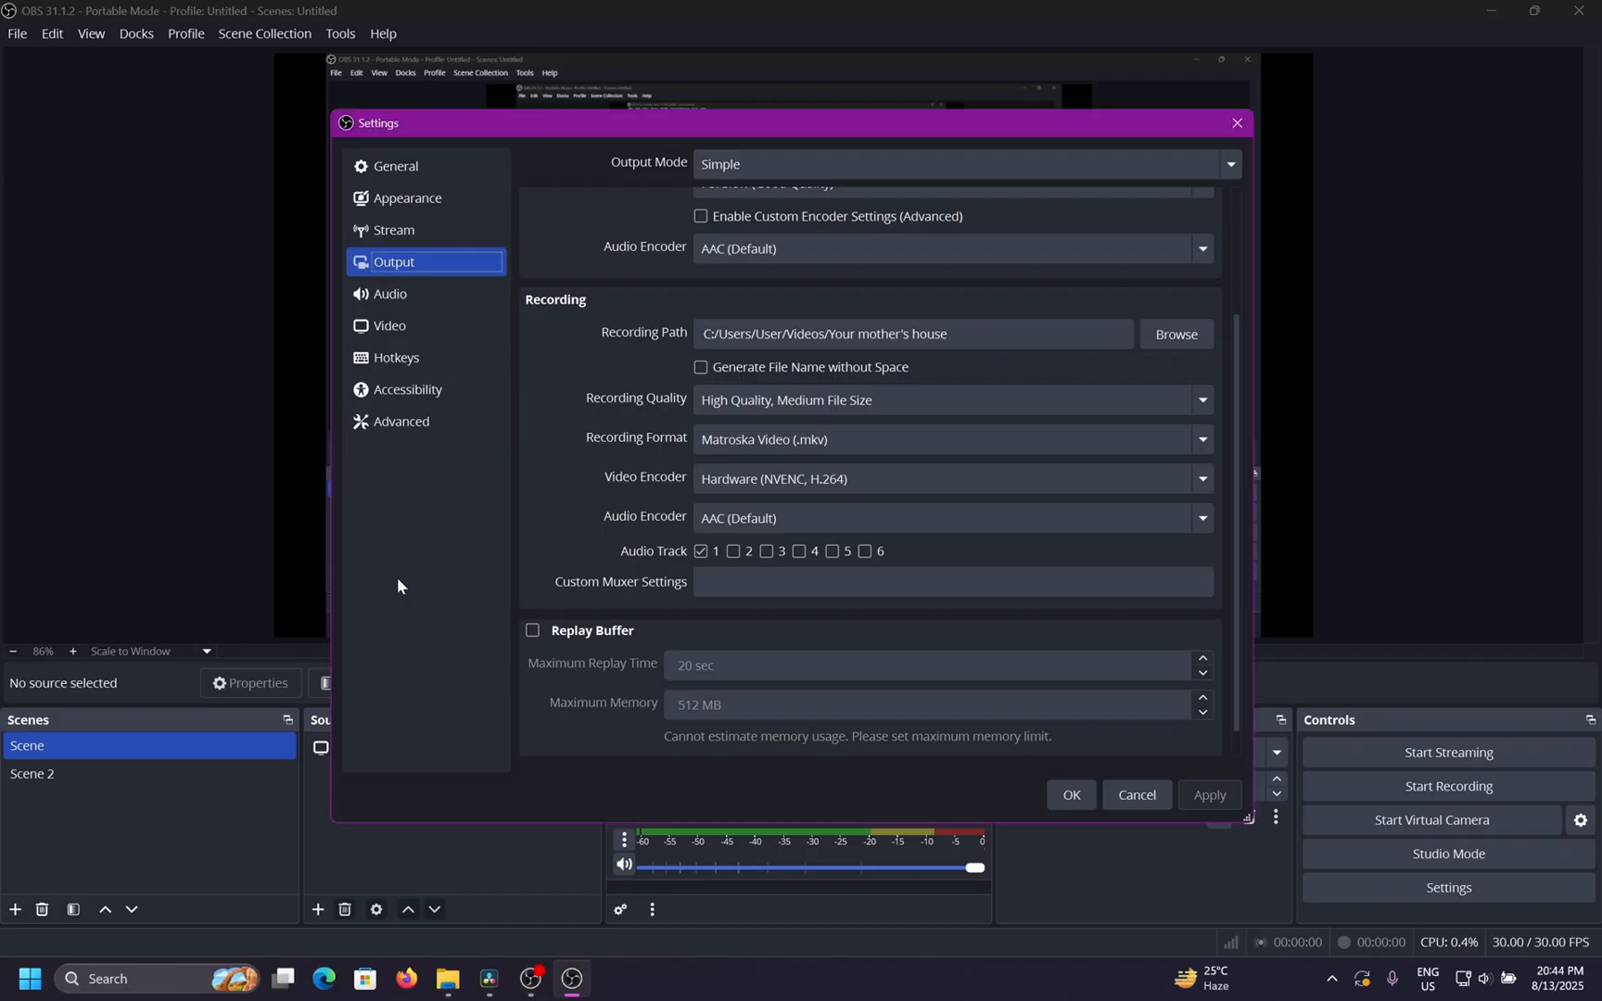
Try the MPEG-4 (.mp4) and QuickTime (.mov) recording formats, returning to Matroska Video (.mkv).
{"action": "scroll", "coordinate": [575, 474], "scroll_direction": "down", "scroll_amount": 1}
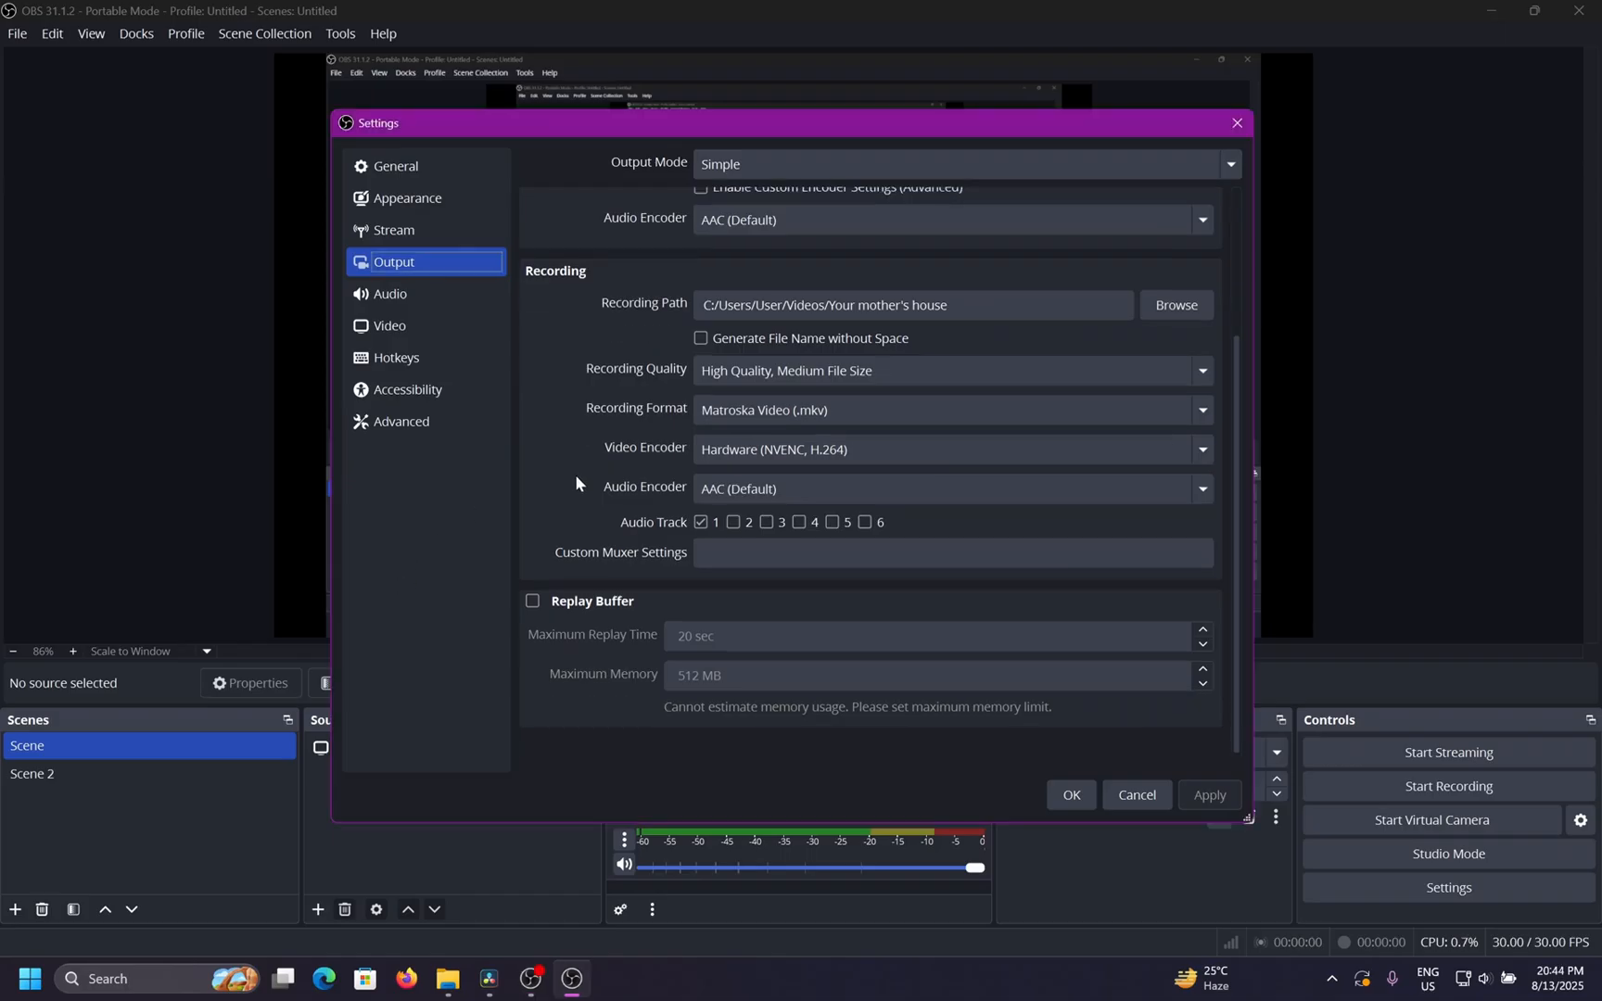
{"action": "left_click", "coordinate": [915, 412]}
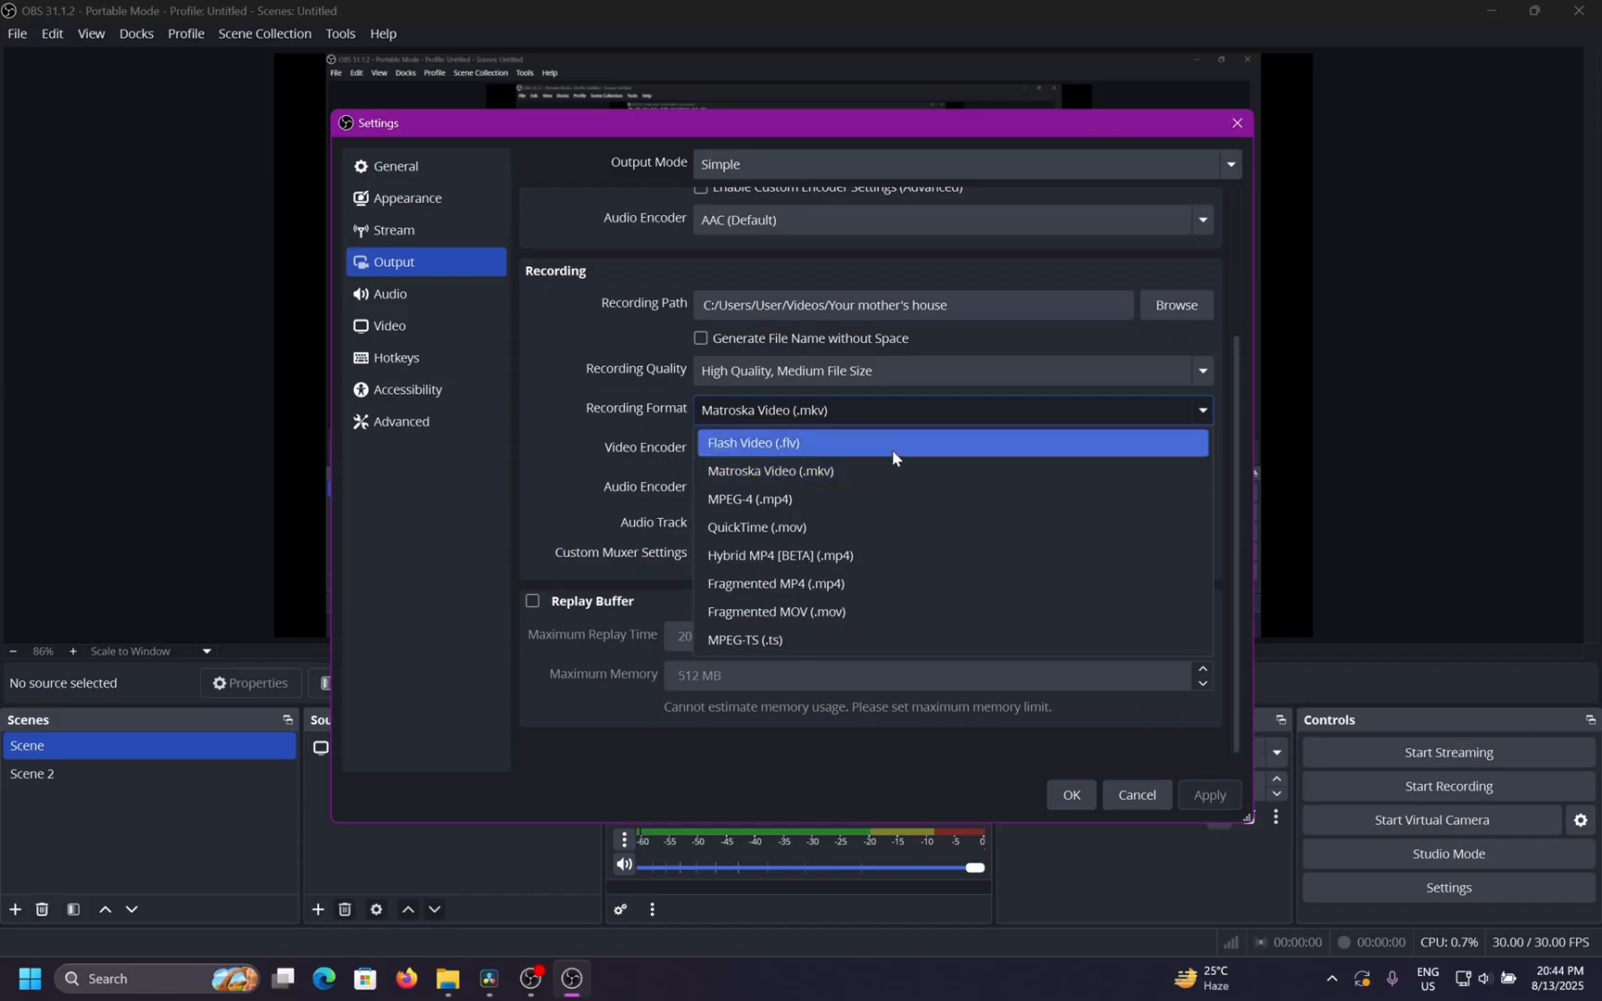
{"action": "left_click", "coordinate": [843, 502]}
{"action": "left_click", "coordinate": [860, 416]}
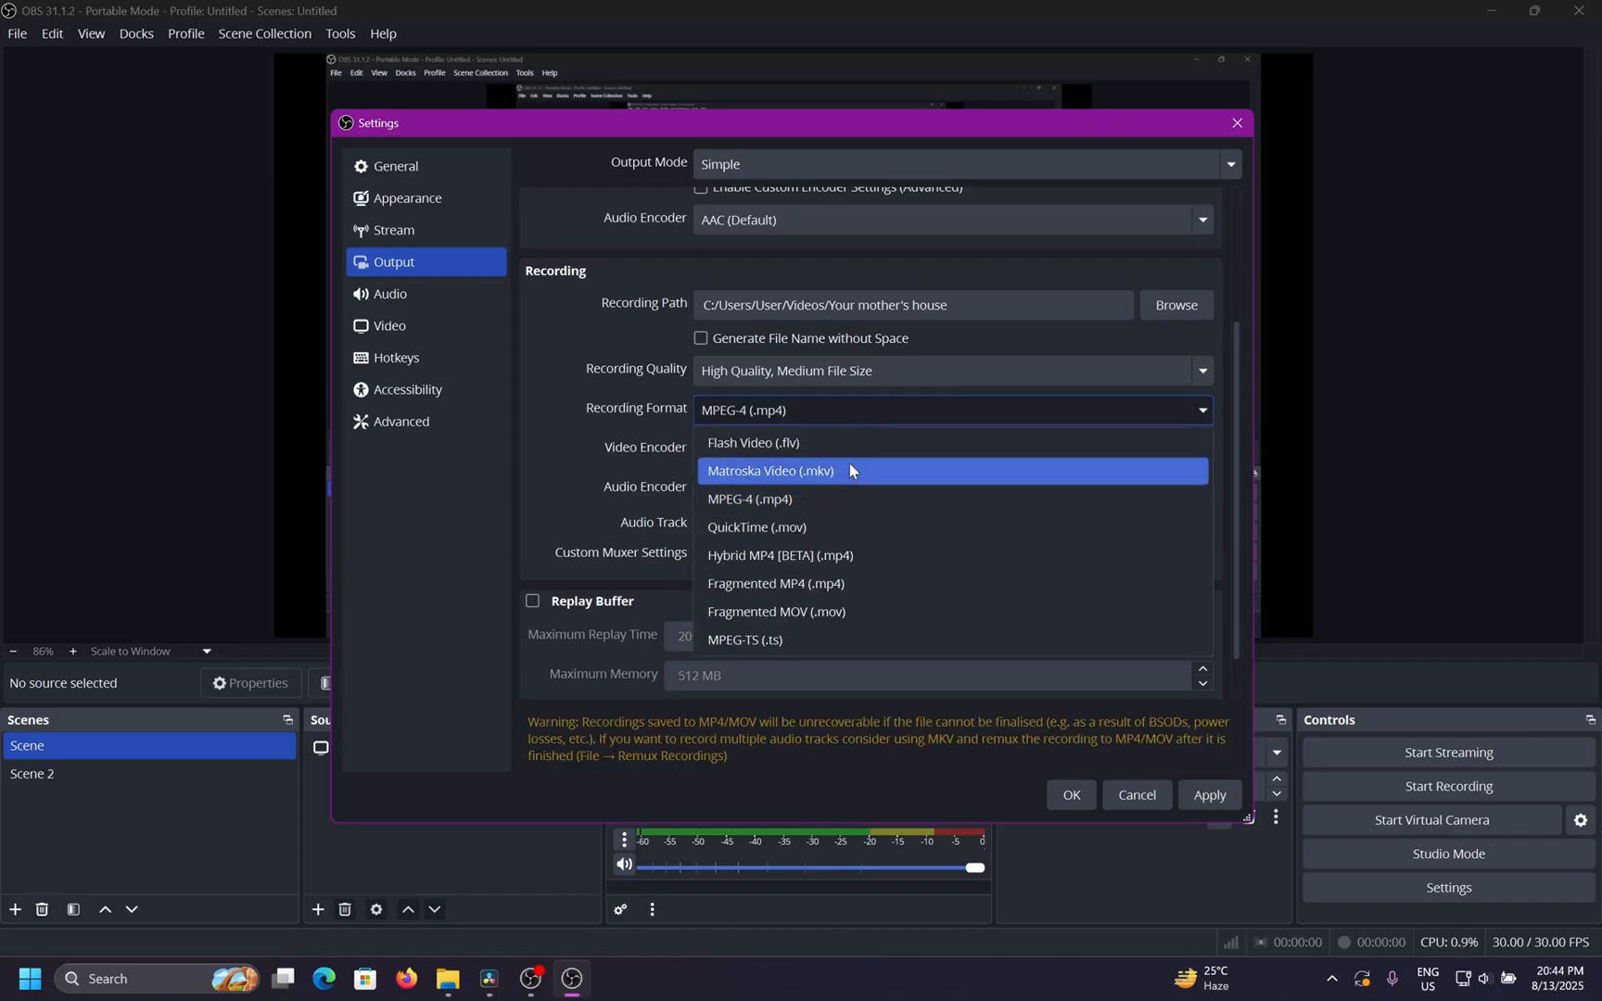
{"action": "left_click", "coordinate": [832, 526]}
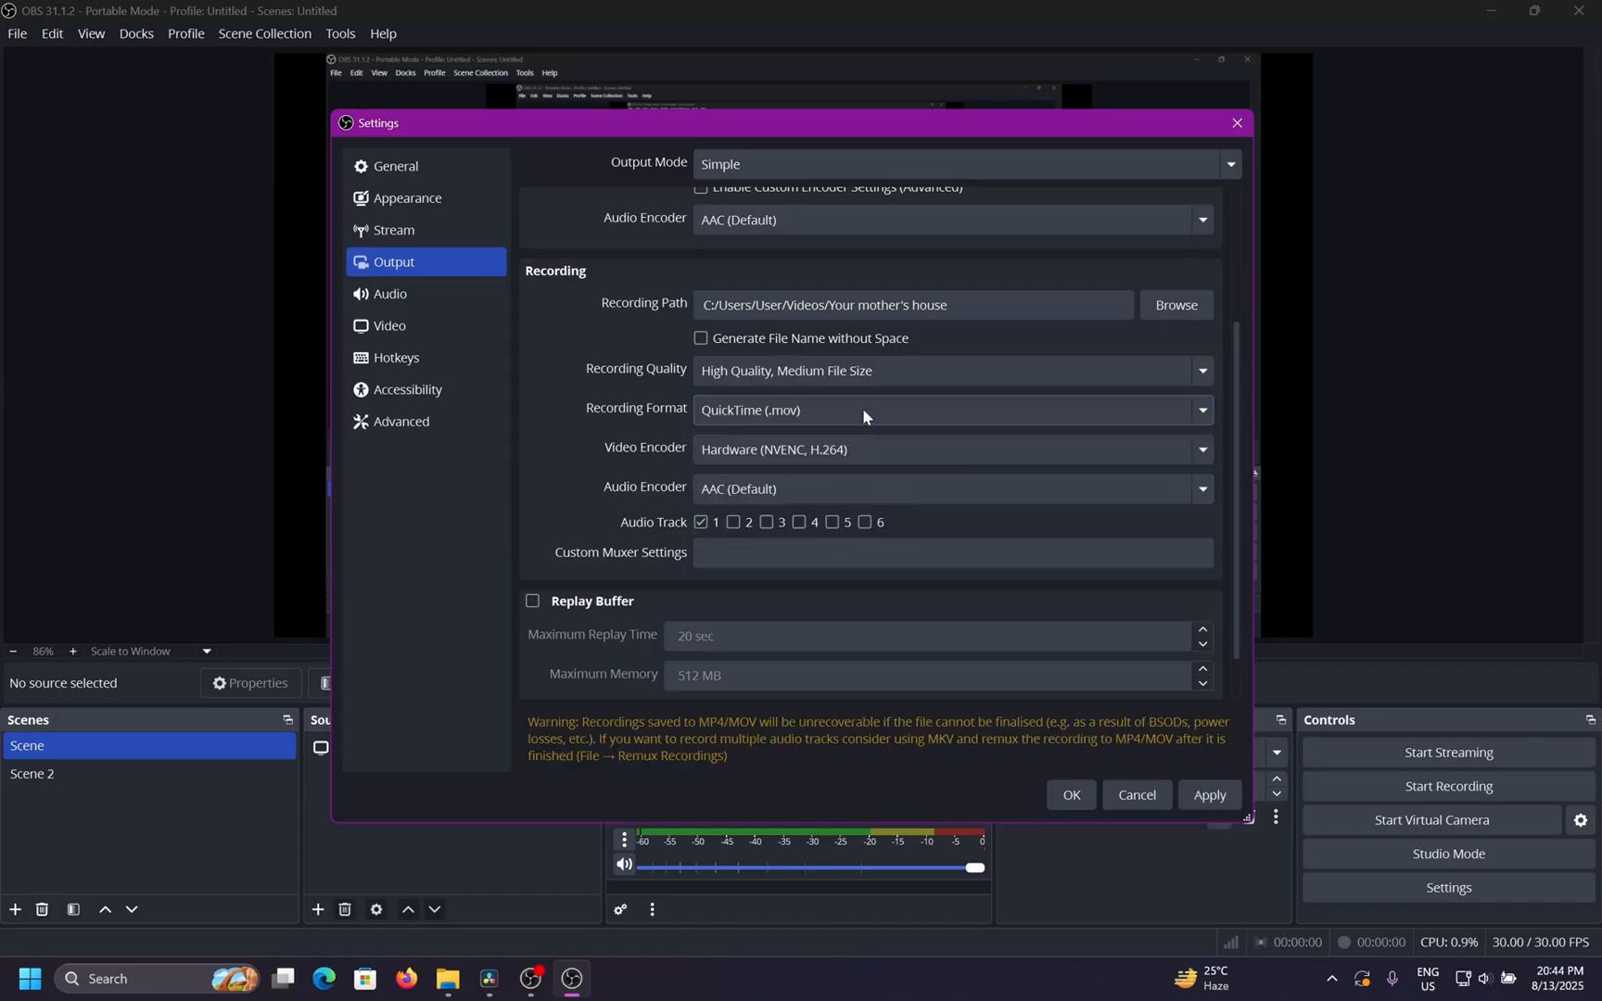
{"action": "left_click", "coordinate": [862, 412]}
{"action": "left_click", "coordinate": [839, 472]}
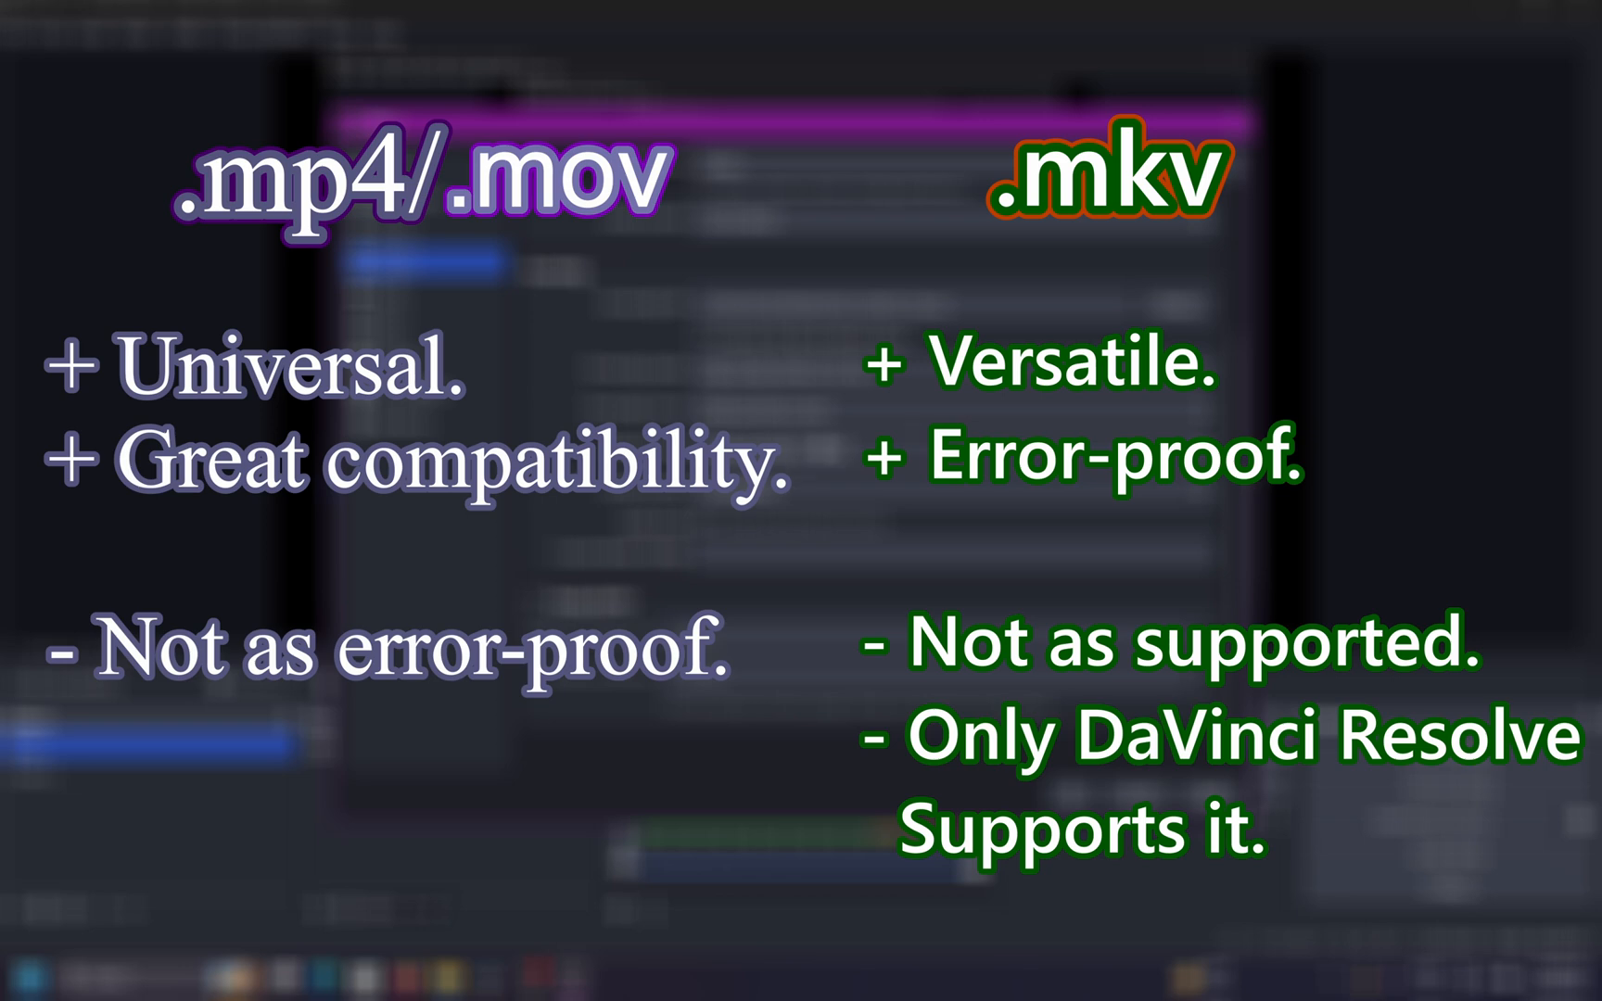
Switch the recording format to MPEG-4 (.mp4) once more and back to Matroska Video (.mkv).
{"action": "left_click", "coordinate": [834, 421]}
{"action": "left_click", "coordinate": [834, 500]}
{"action": "left_click", "coordinate": [842, 415]}
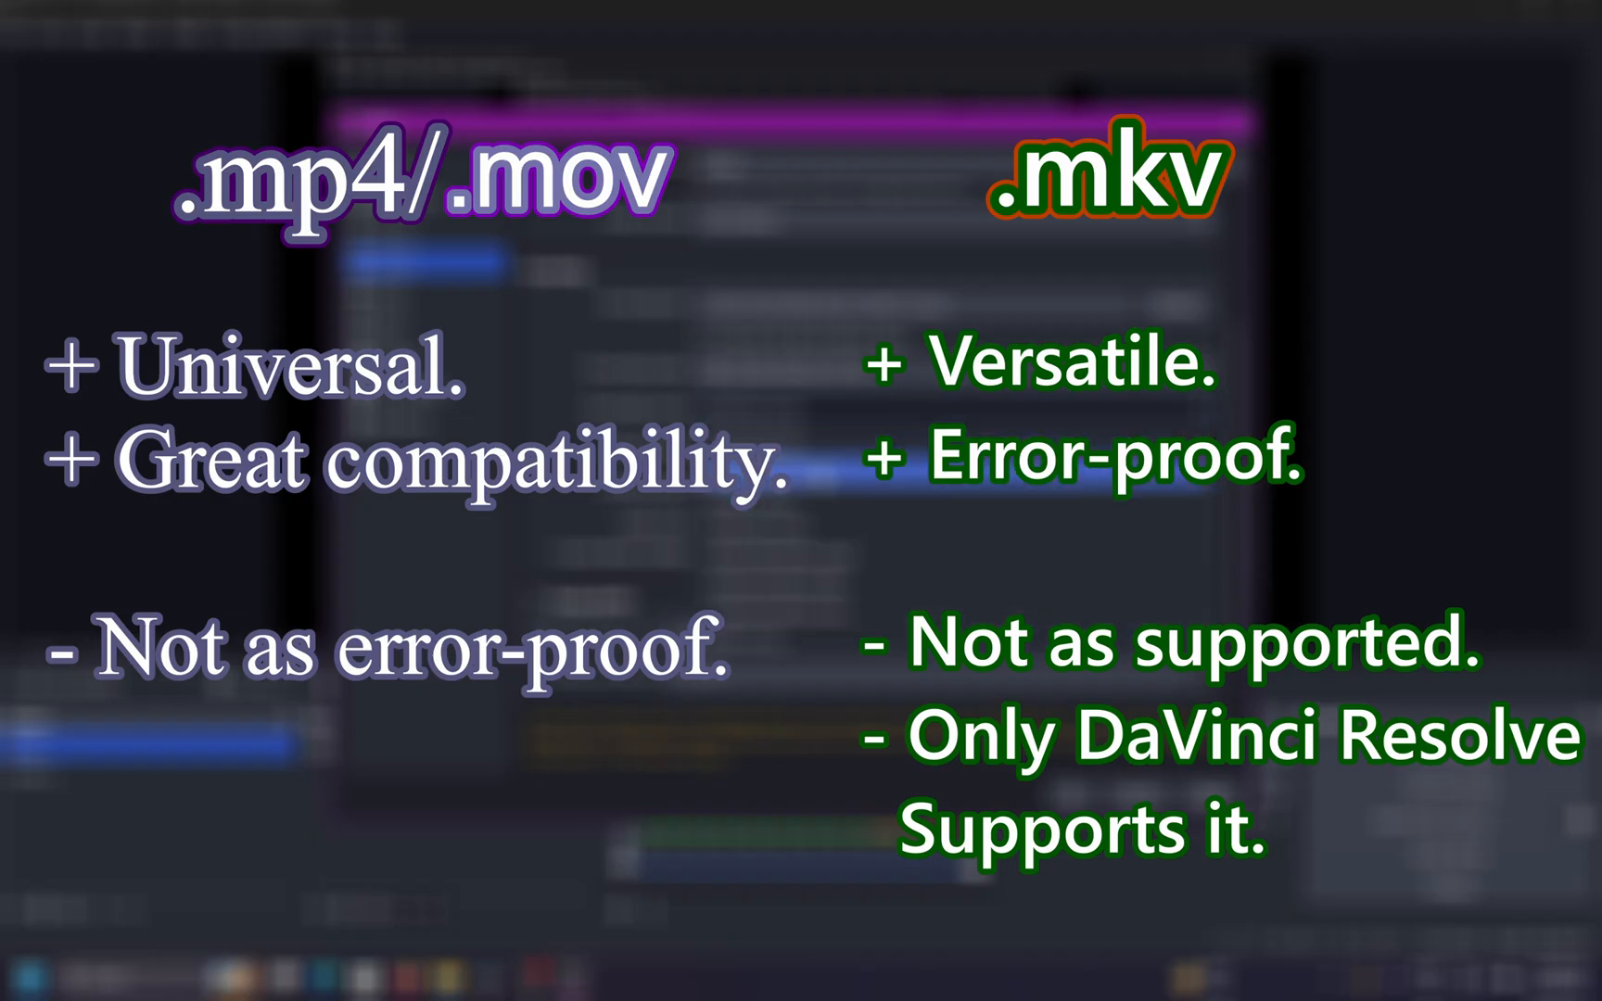
{"action": "left_click", "coordinate": [819, 477]}
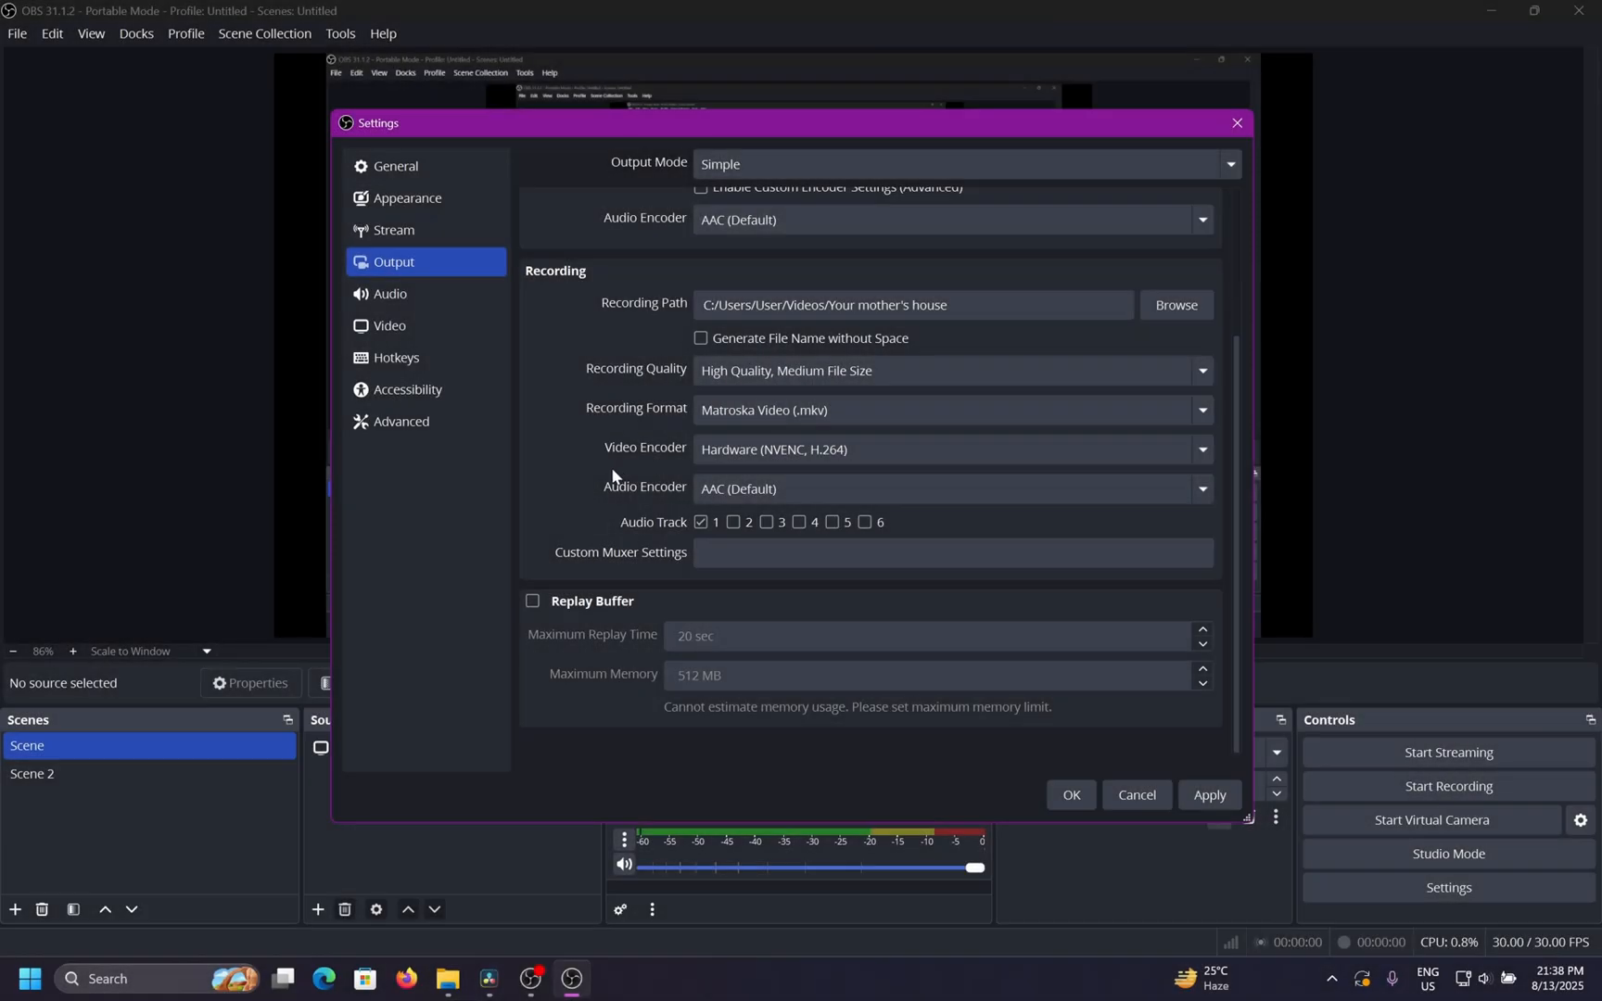
Review the recording and streaming video encoder options, keeping Hardware (NVENC, H.264) for both.
{"action": "left_click", "coordinate": [828, 448]}
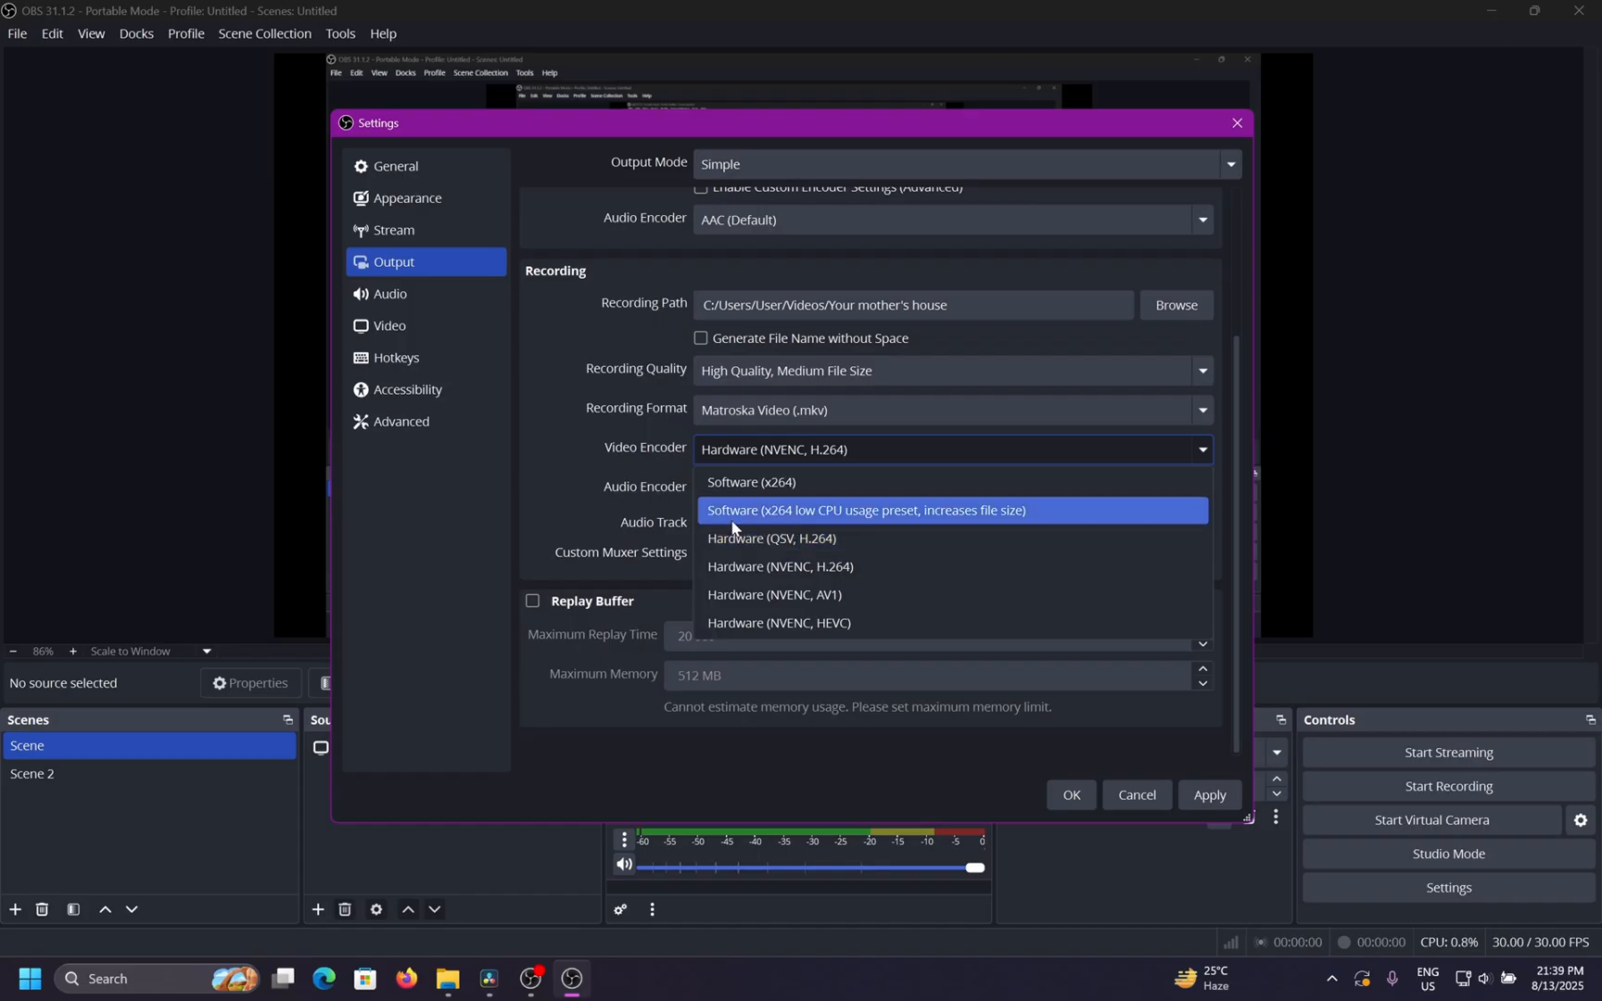
{"action": "left_click", "coordinate": [887, 568]}
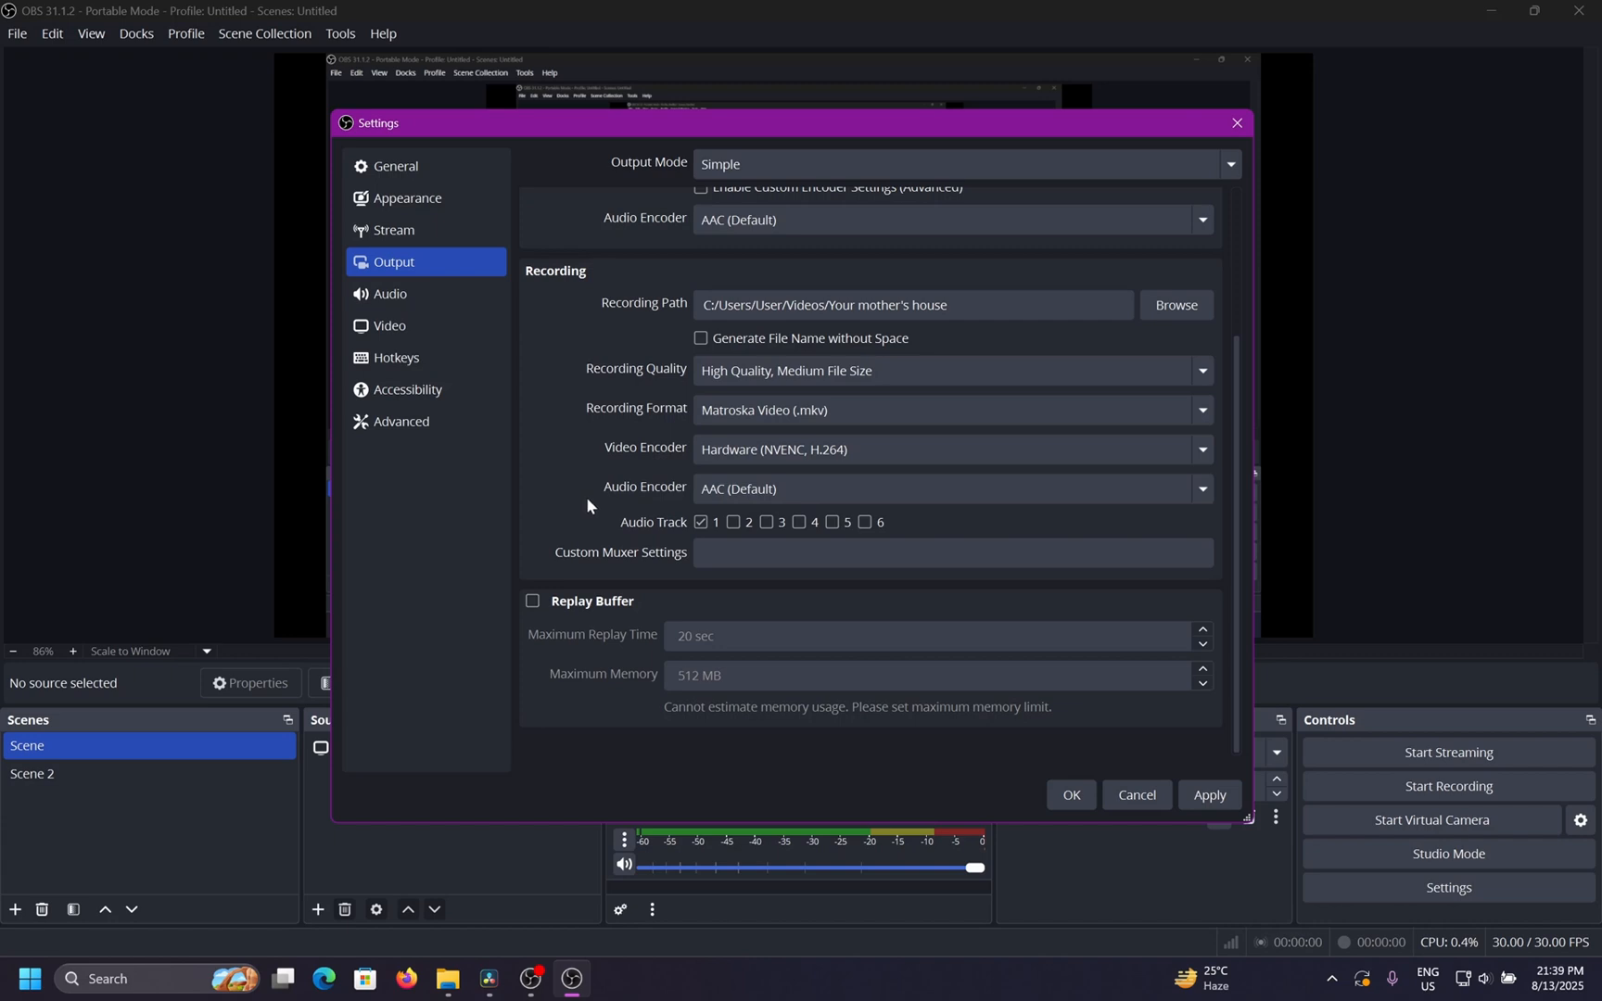
{"action": "scroll", "coordinate": [587, 496], "scroll_direction": "up", "scroll_amount": 3}
{"action": "left_click", "coordinate": [821, 282]}
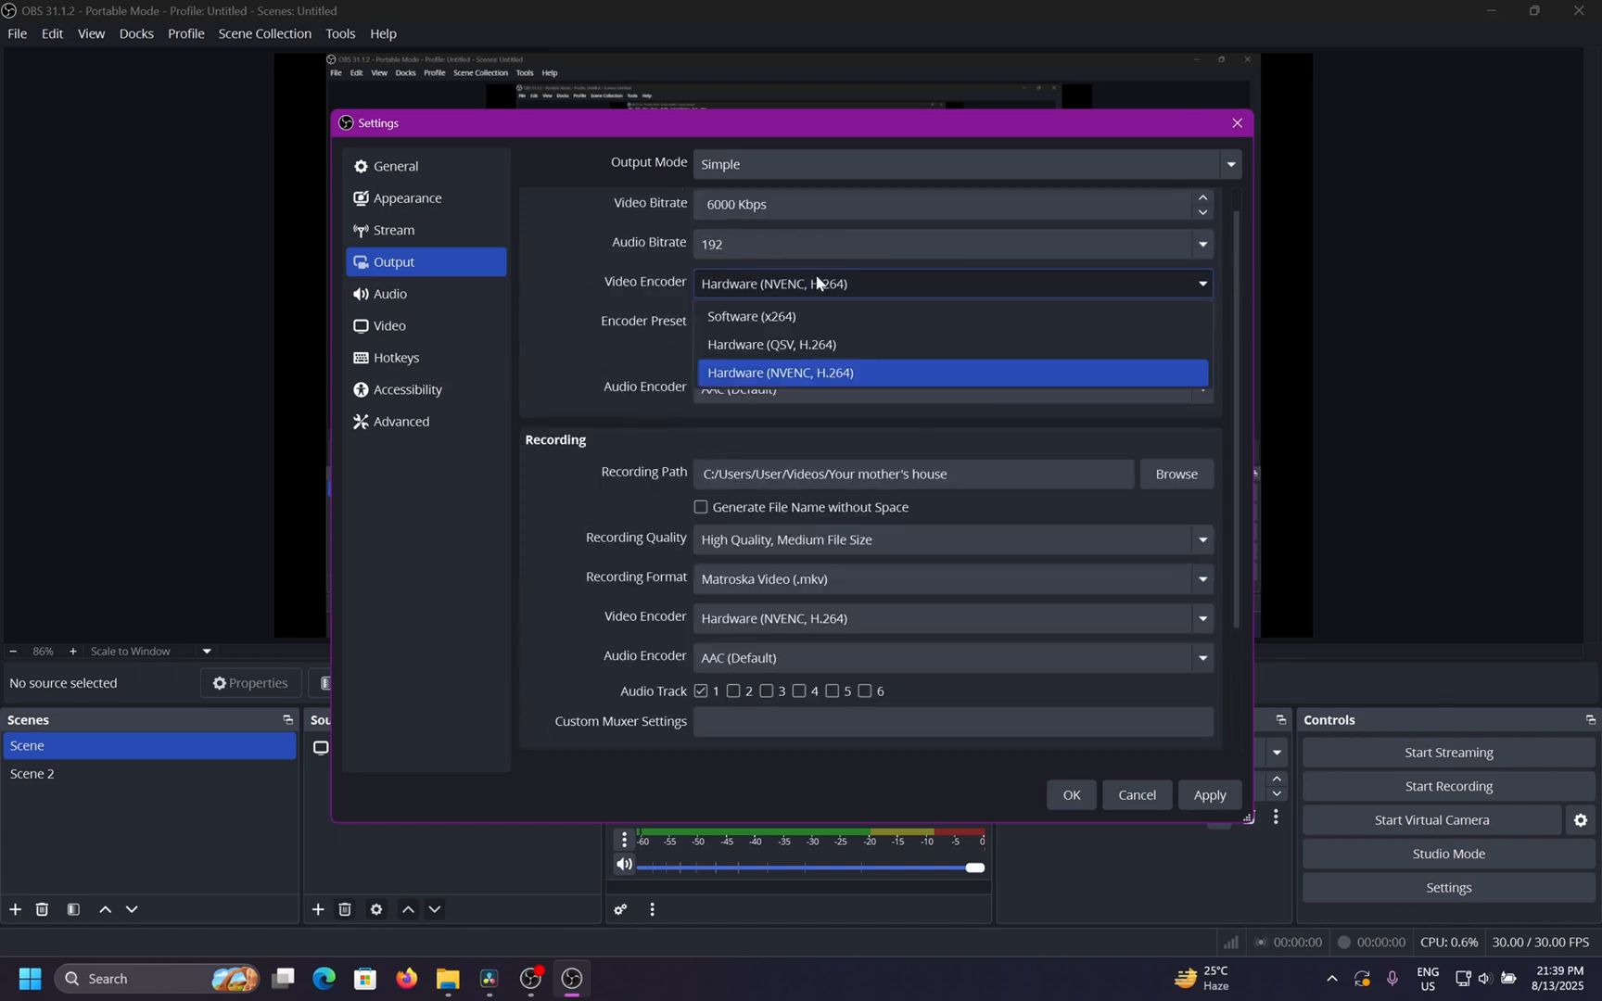
{"action": "left_click", "coordinate": [897, 372]}
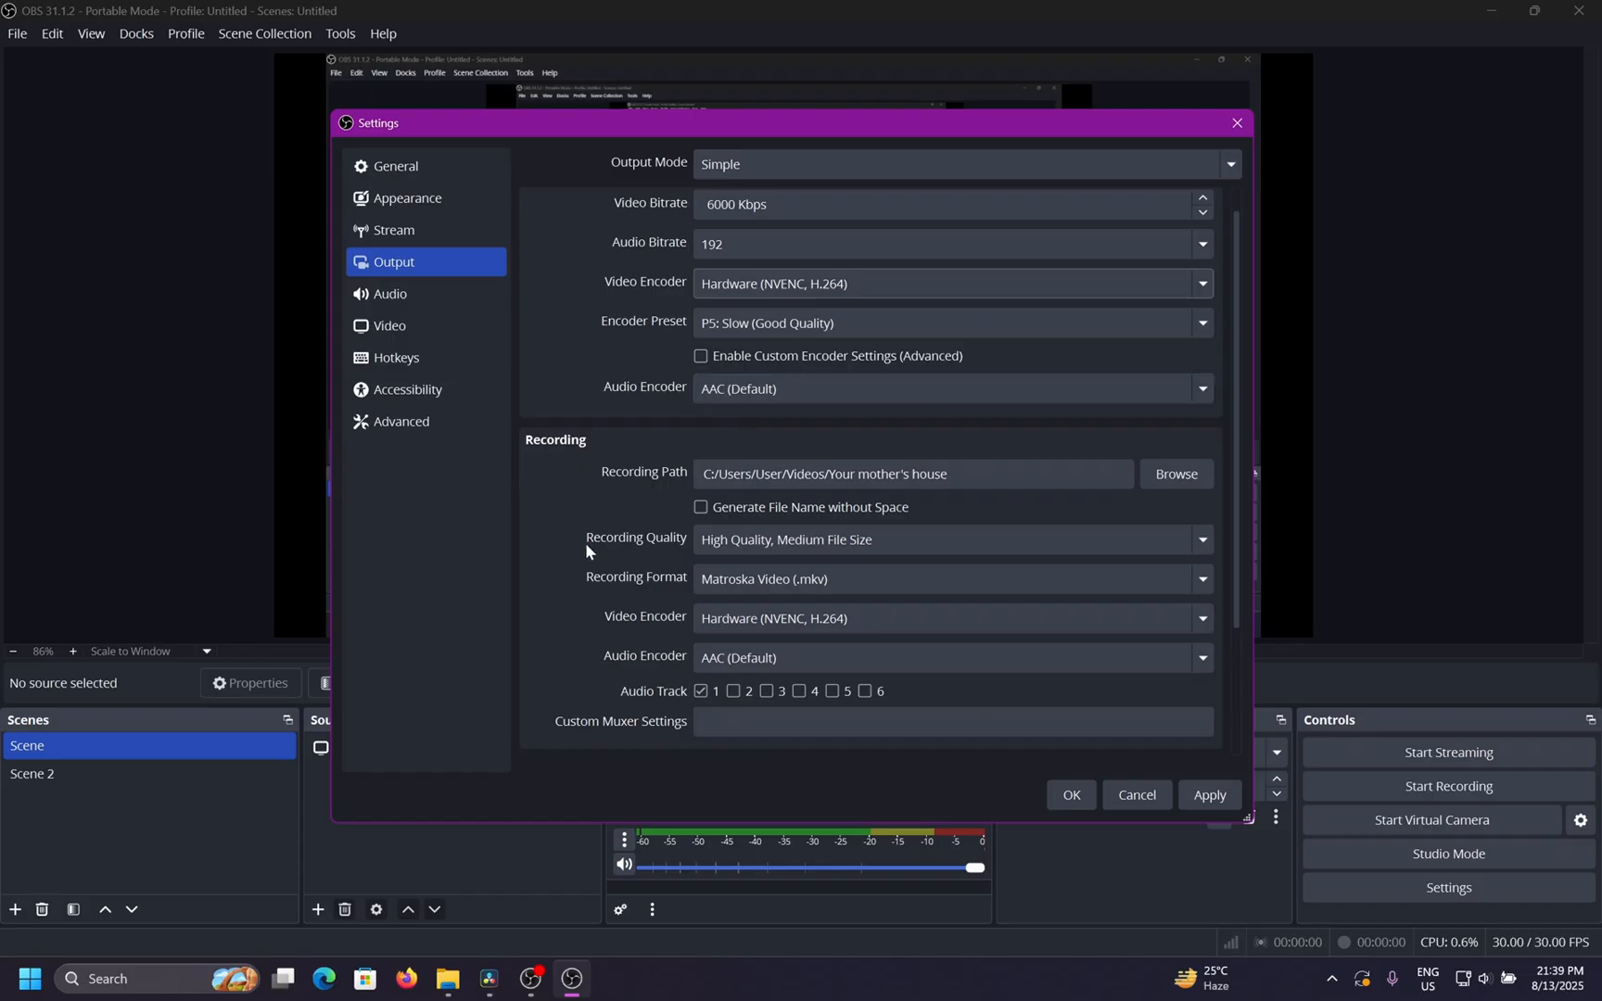
Set the recording video encoder to Hardware (NVENC, HEVC).
{"action": "scroll", "coordinate": [616, 568], "scroll_direction": "down", "scroll_amount": 3}
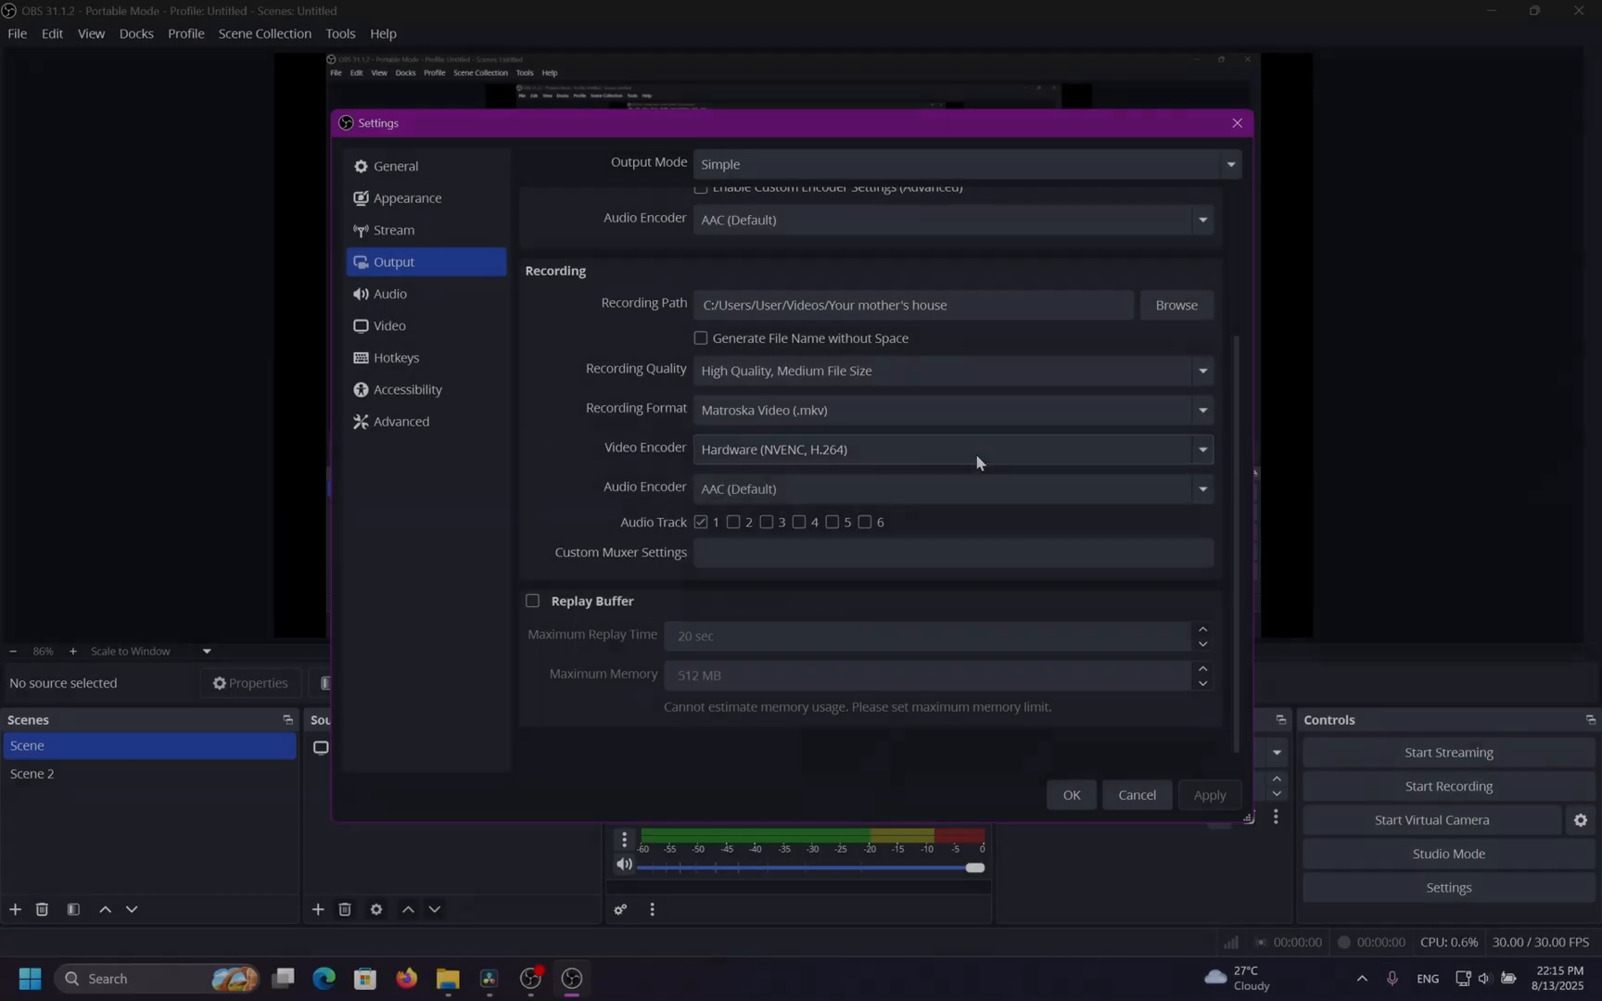
{"action": "left_click", "coordinate": [975, 453]}
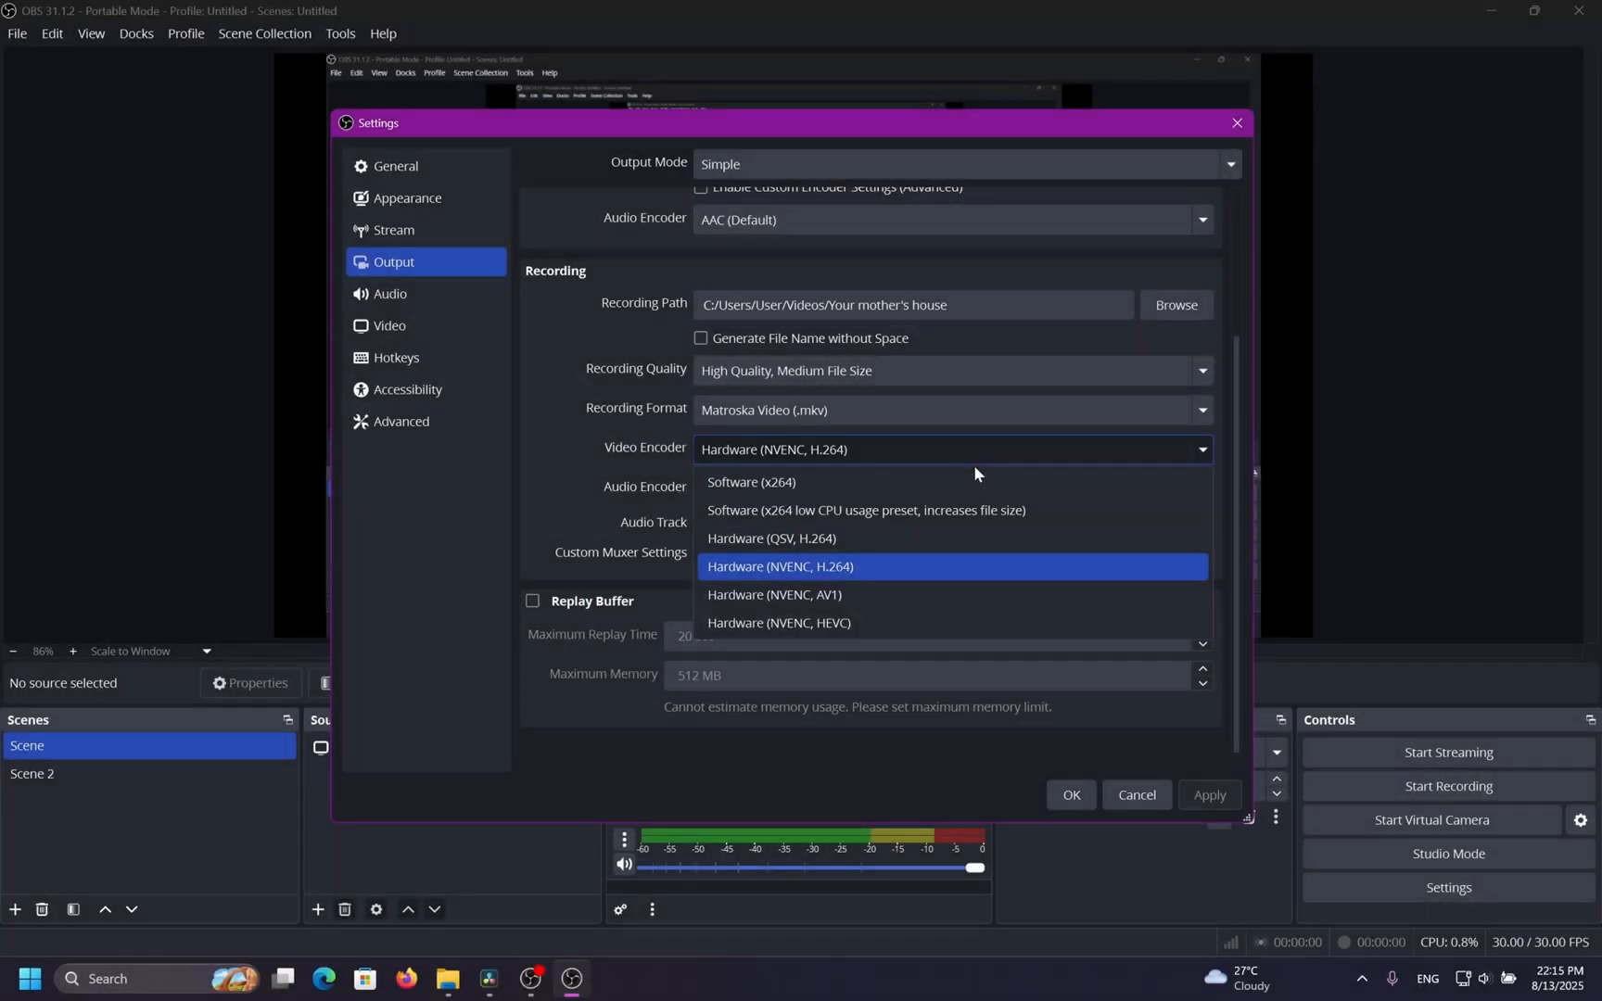
{"action": "left_click", "coordinate": [898, 619]}
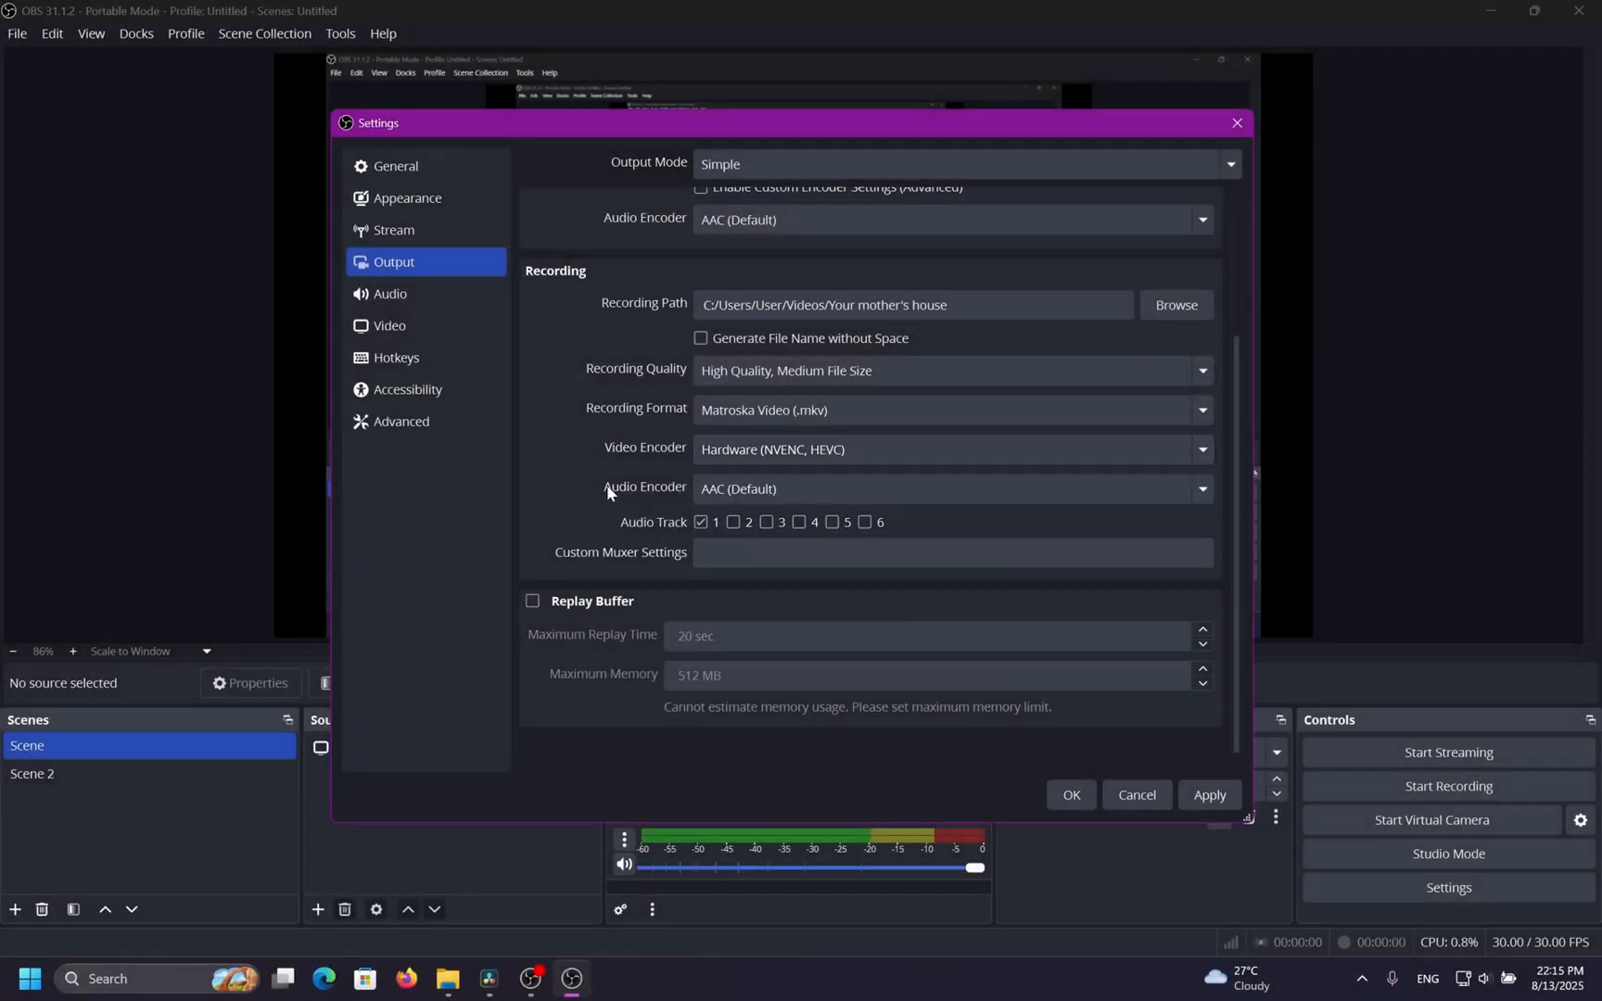
Reopen the recording video encoder list to review its options.
{"action": "scroll", "coordinate": [608, 490], "scroll_direction": "up", "scroll_amount": 4}
{"action": "scroll", "coordinate": [604, 493], "scroll_direction": "down", "scroll_amount": 3}
{"action": "scroll", "coordinate": [603, 491], "scroll_direction": "down", "scroll_amount": 1}
{"action": "left_click", "coordinate": [727, 453]}
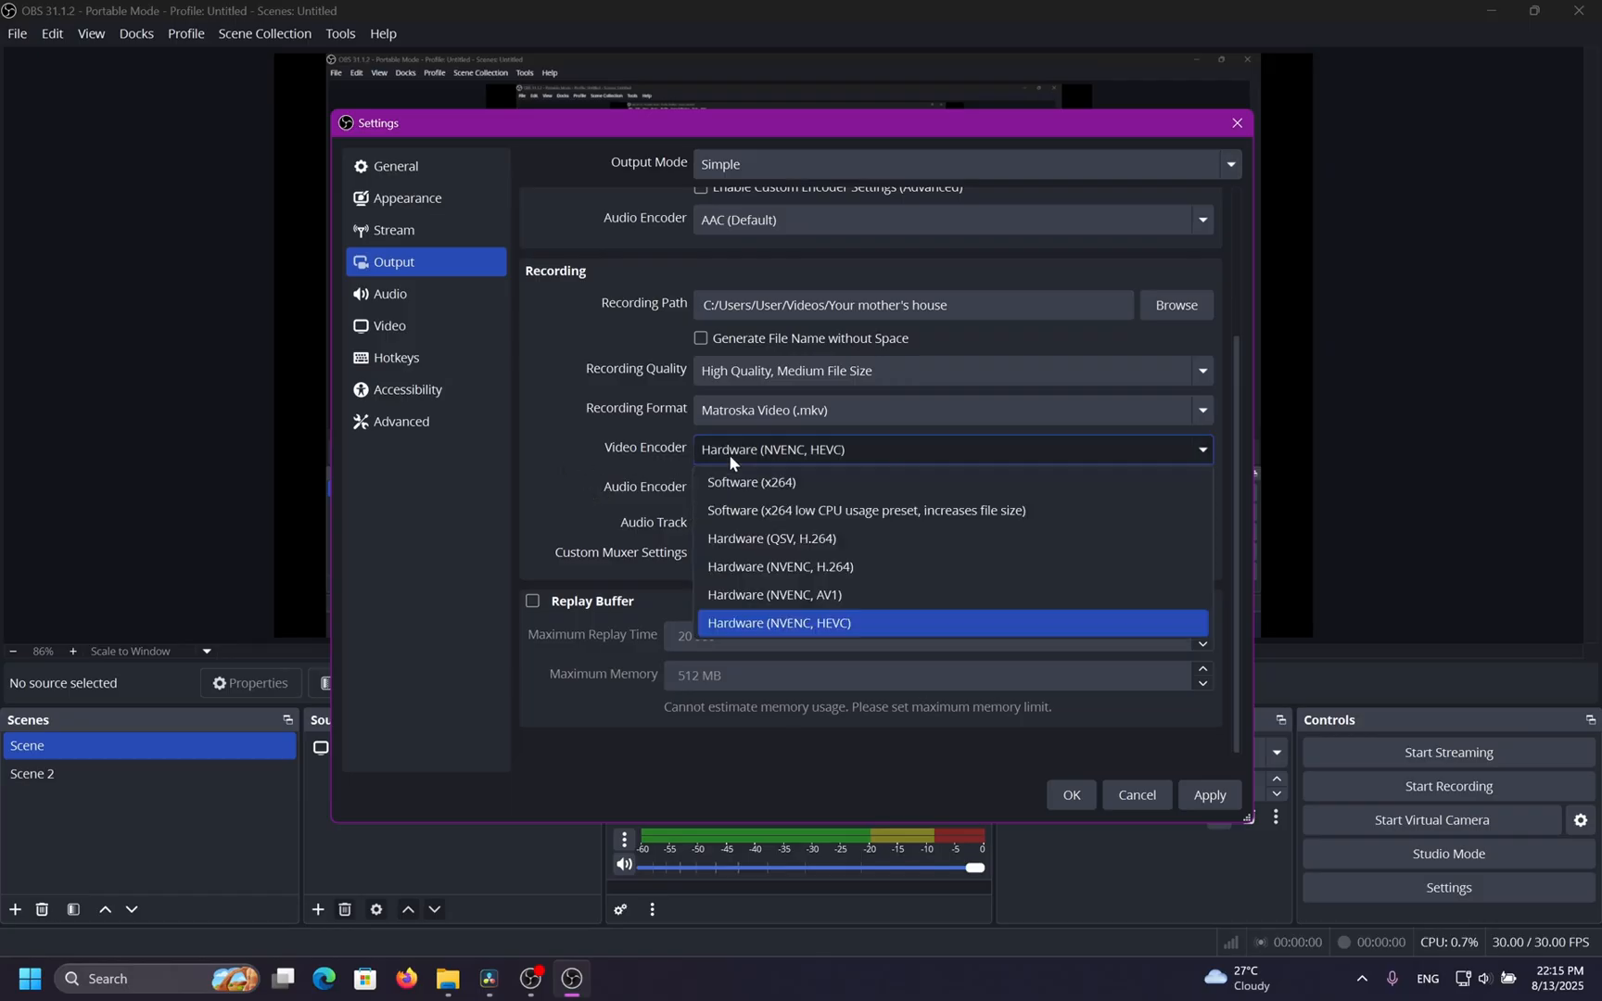
{"action": "left_click", "coordinate": [607, 482]}
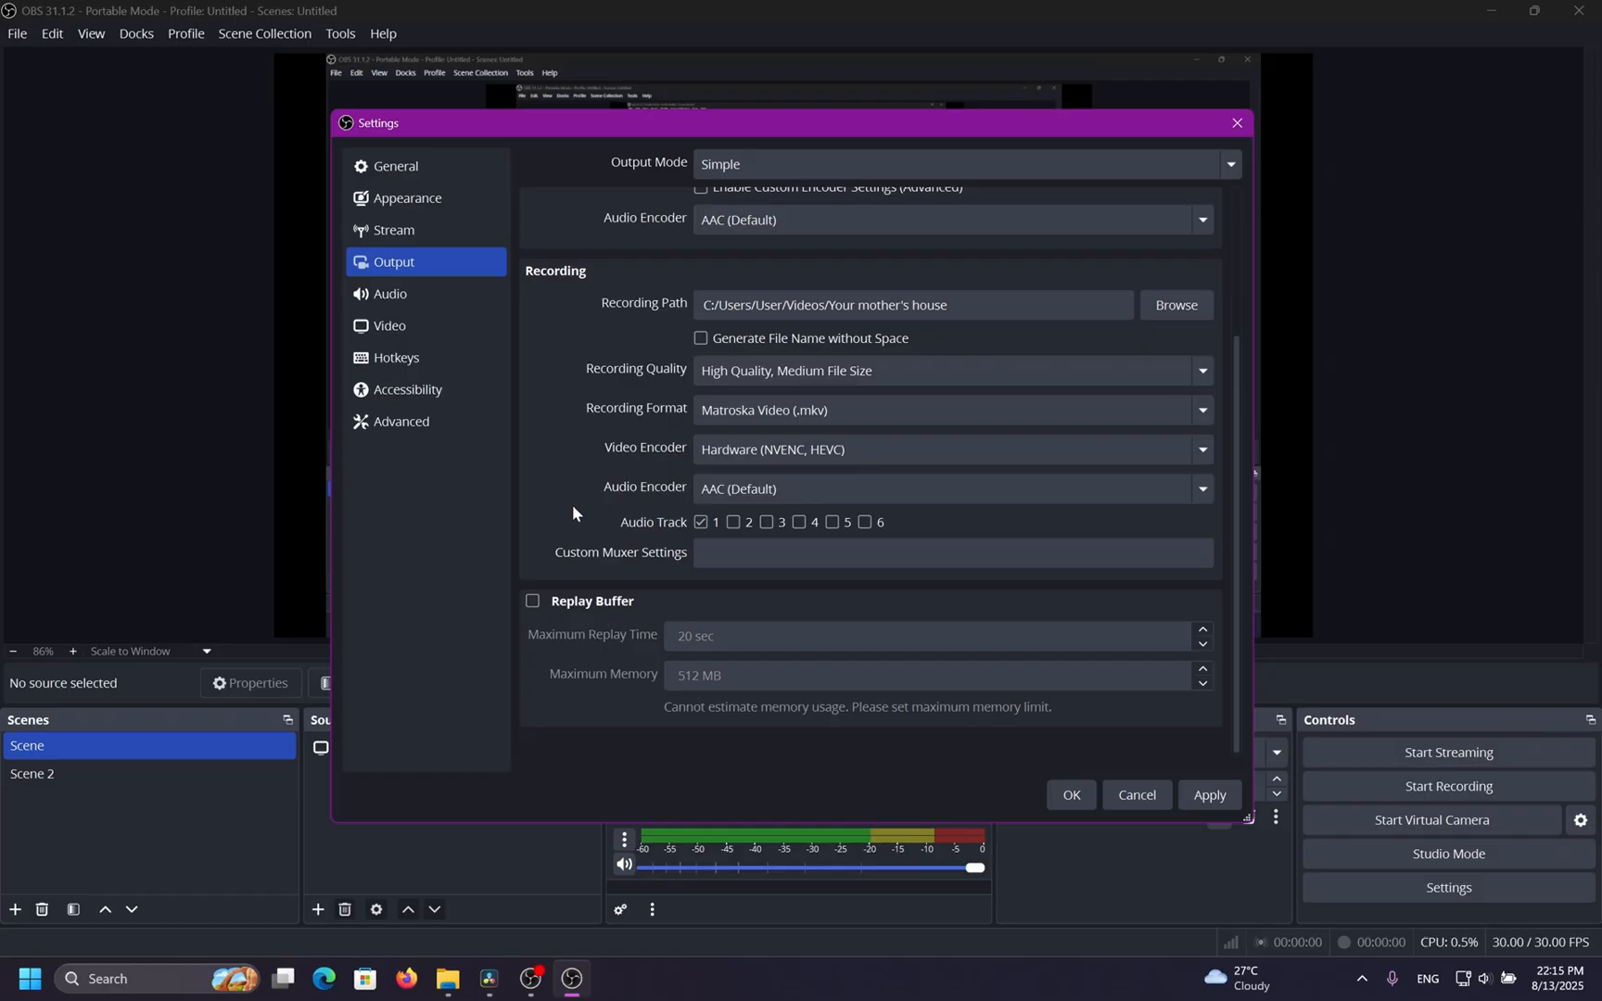
{"action": "scroll", "coordinate": [606, 456], "scroll_direction": "up", "scroll_amount": 1}
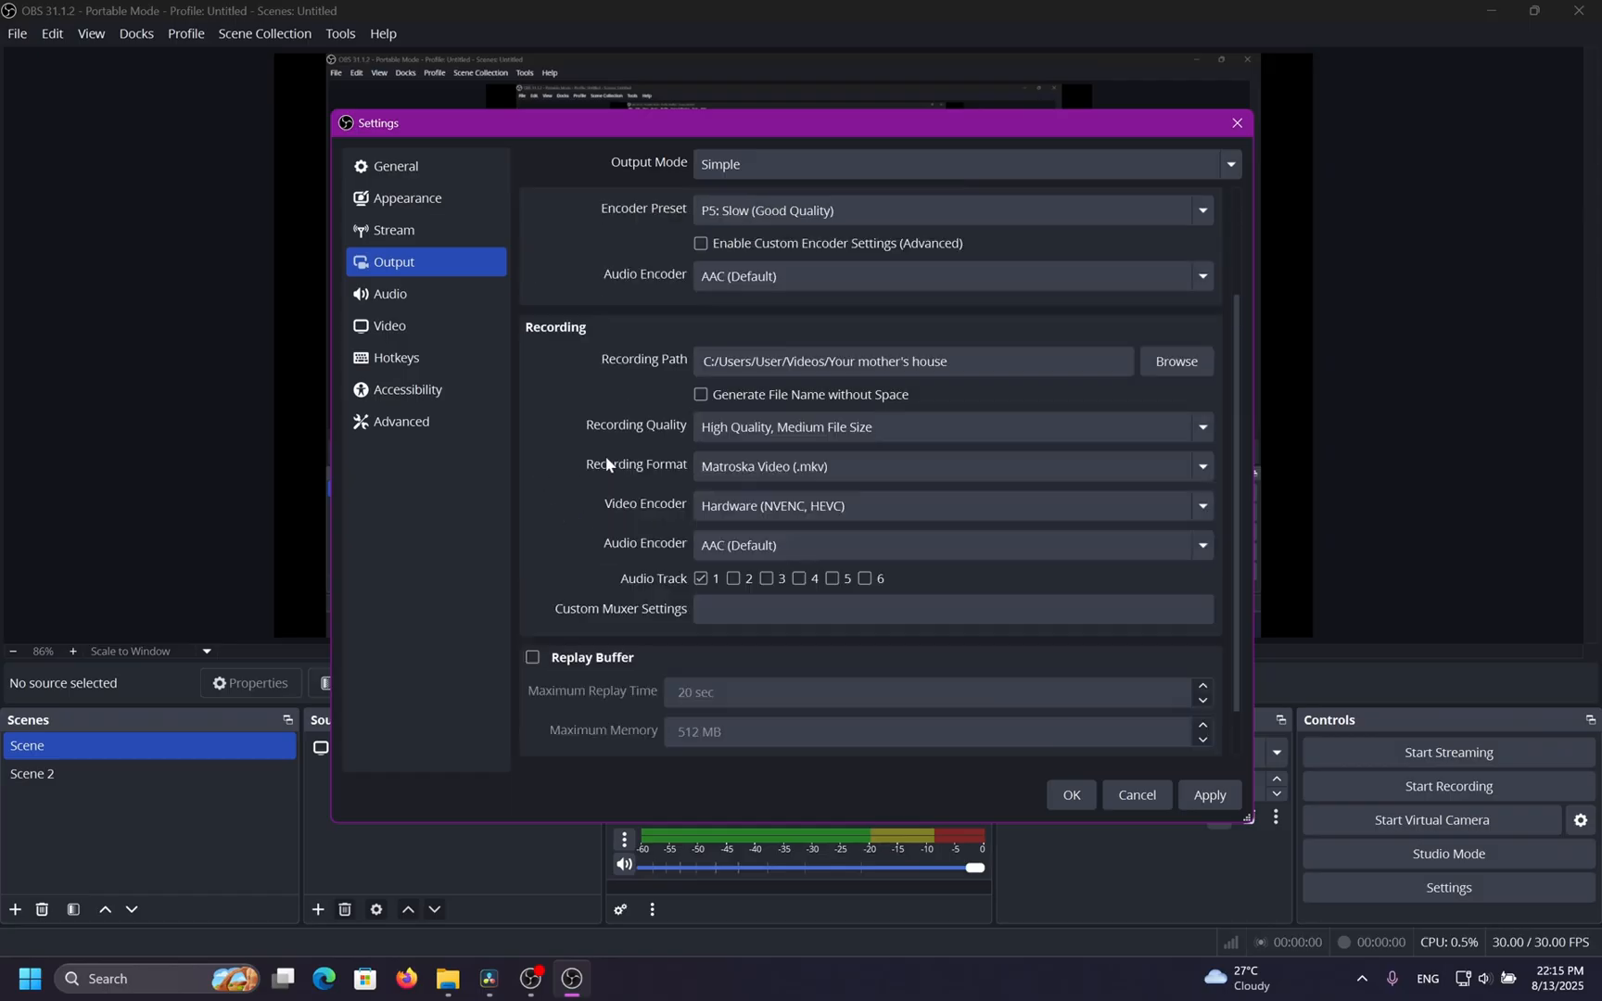
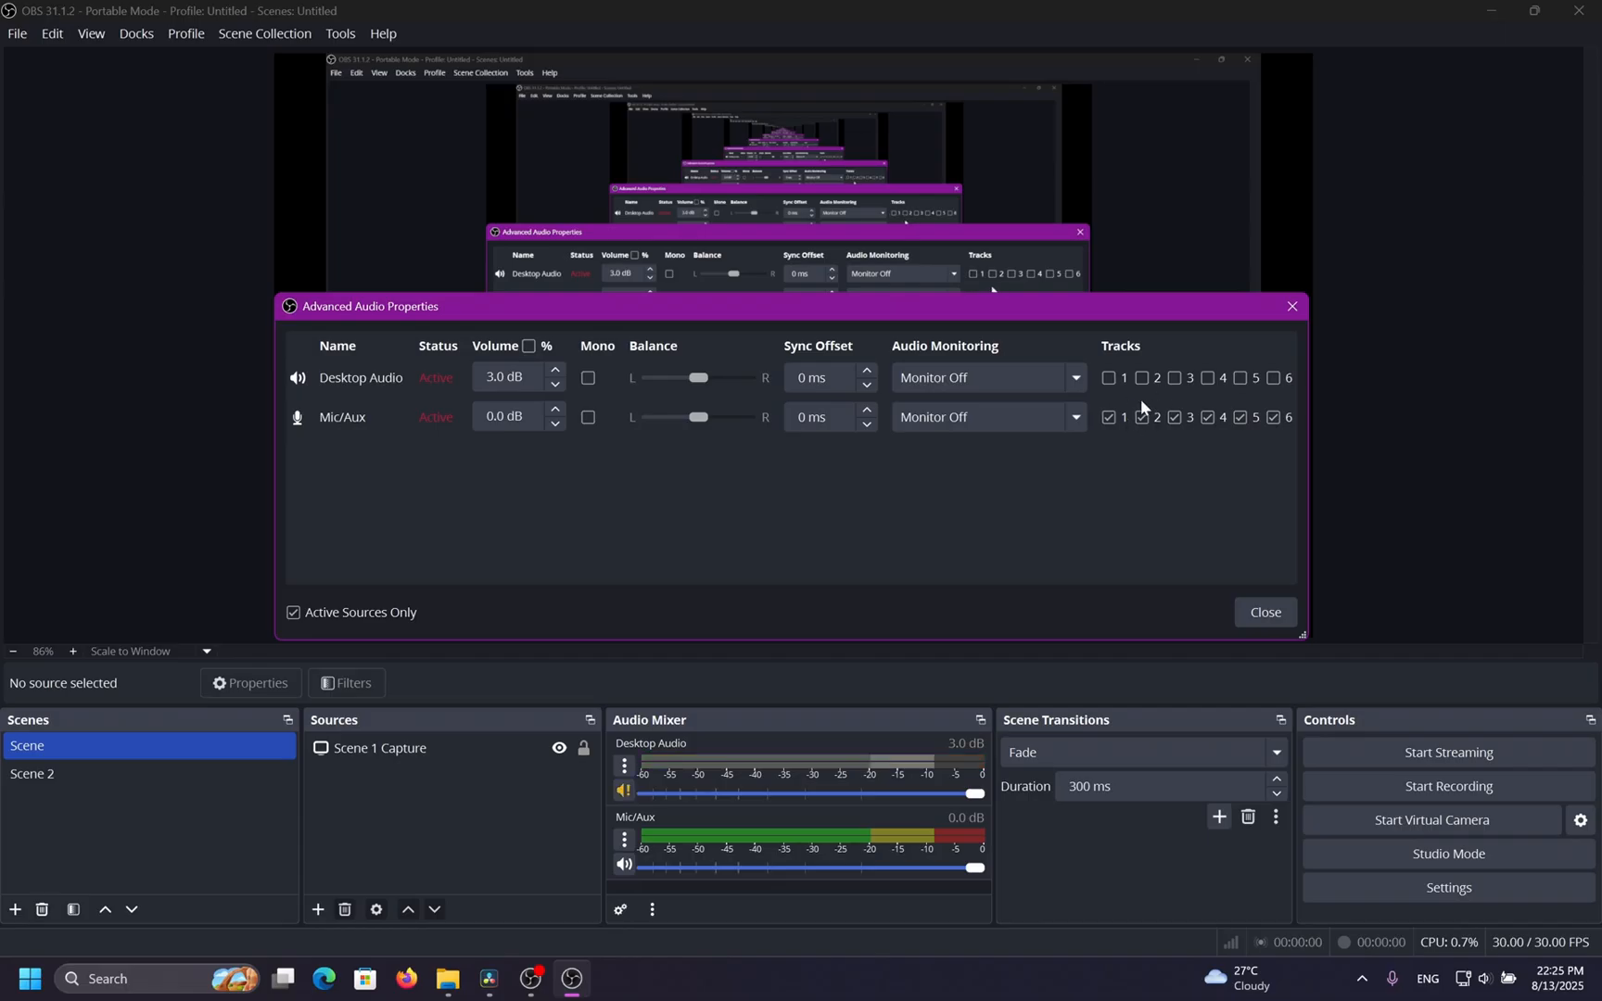
Toggle Desktop Audio's track 1 and Mic/Aux's tracks 2, 4, 5 and 6 in Advanced Audio Properties, then close it.
{"action": "left_click", "coordinate": [1109, 378]}
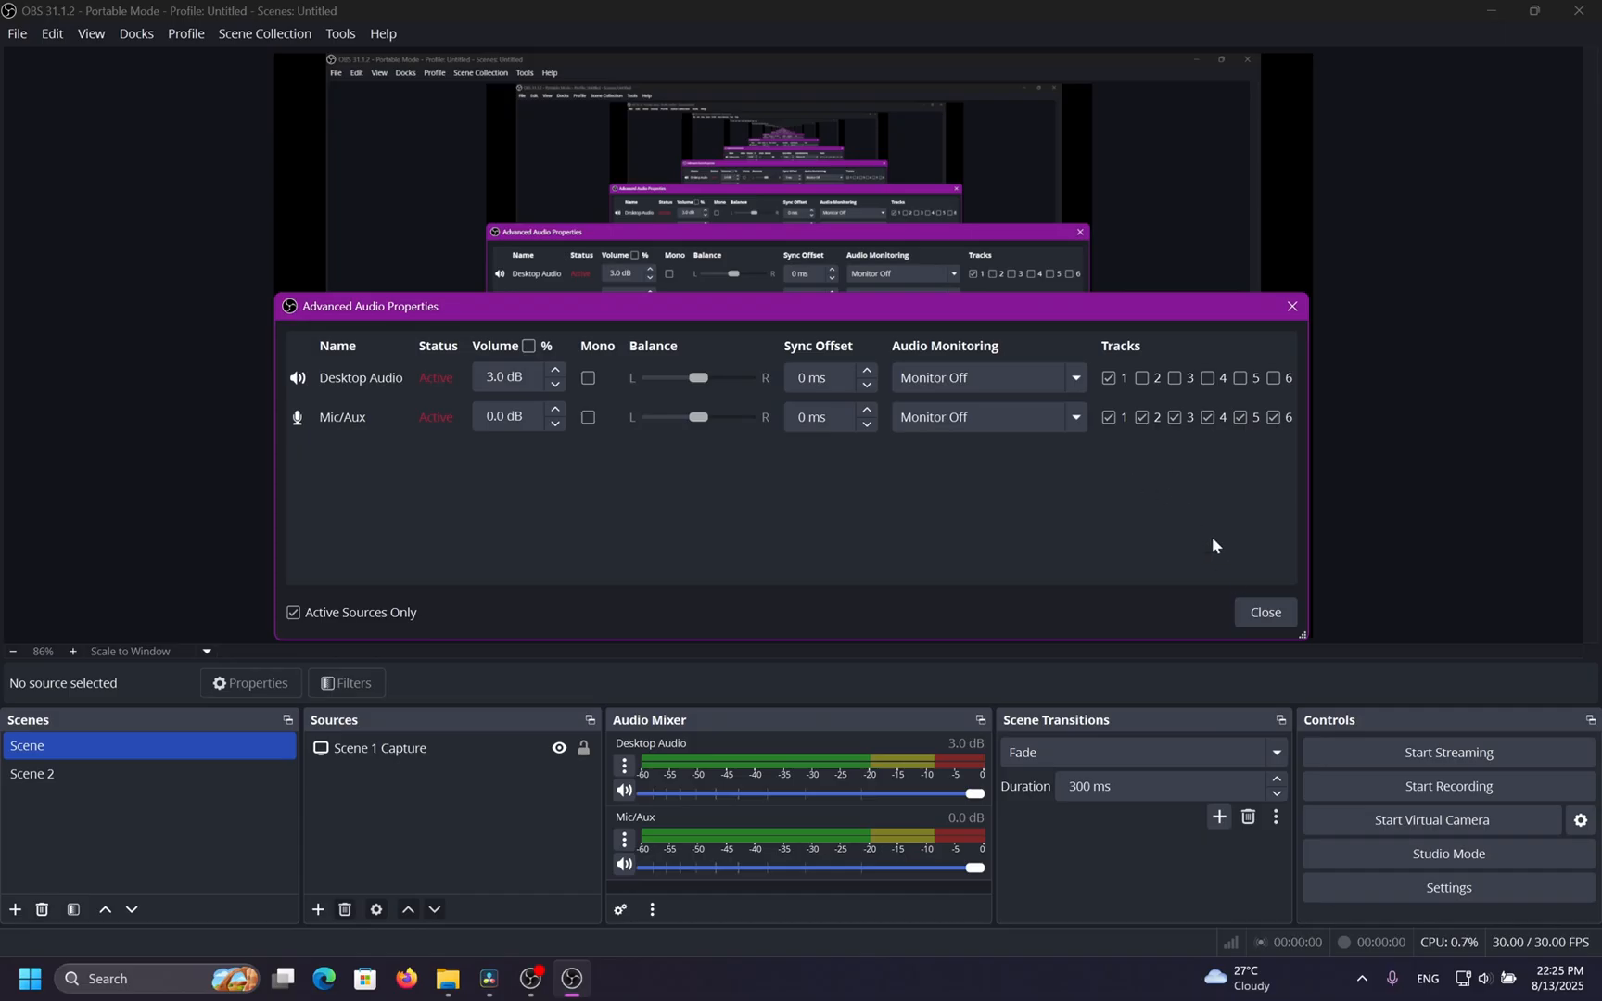
{"action": "left_click", "coordinate": [1207, 417]}
{"action": "left_click", "coordinate": [1240, 417]}
{"action": "left_click", "coordinate": [1274, 417]}
{"action": "left_click", "coordinate": [1142, 417]}
{"action": "left_click", "coordinate": [1266, 612]}
Open the Output settings, set the recording video encoder to Hardware (NVENC, H.264), and apply and save.
{"action": "left_click", "coordinate": [1358, 885]}
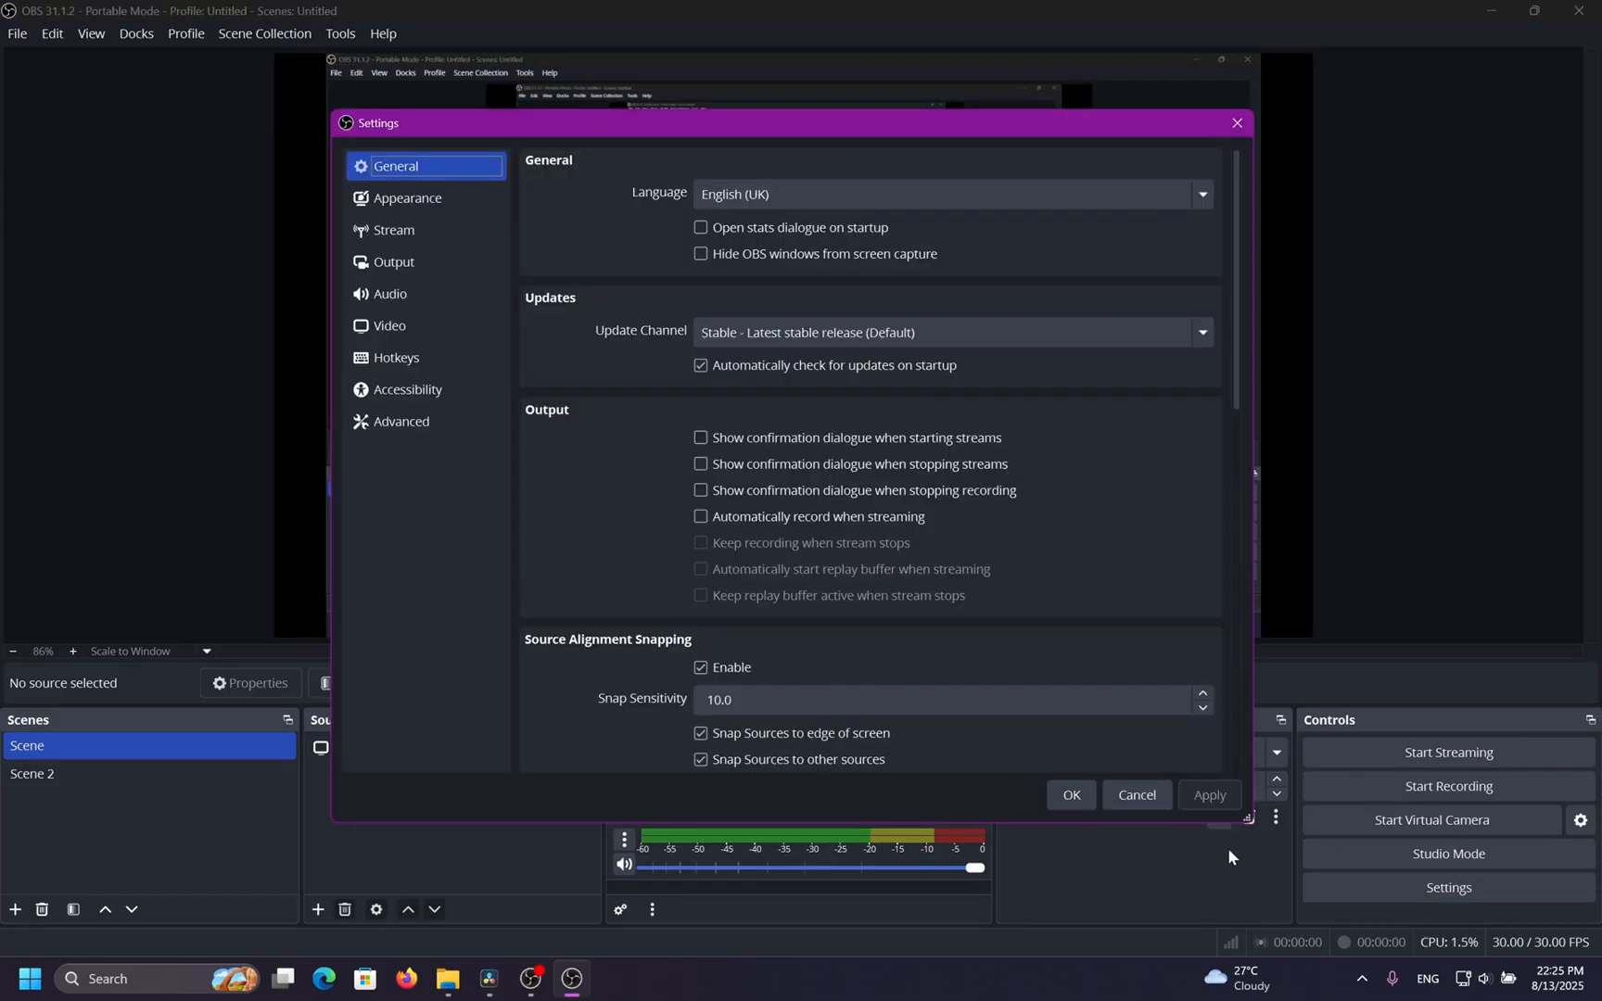
{"action": "left_click", "coordinate": [394, 262]}
{"action": "scroll", "coordinate": [610, 545], "scroll_direction": "down", "scroll_amount": 3}
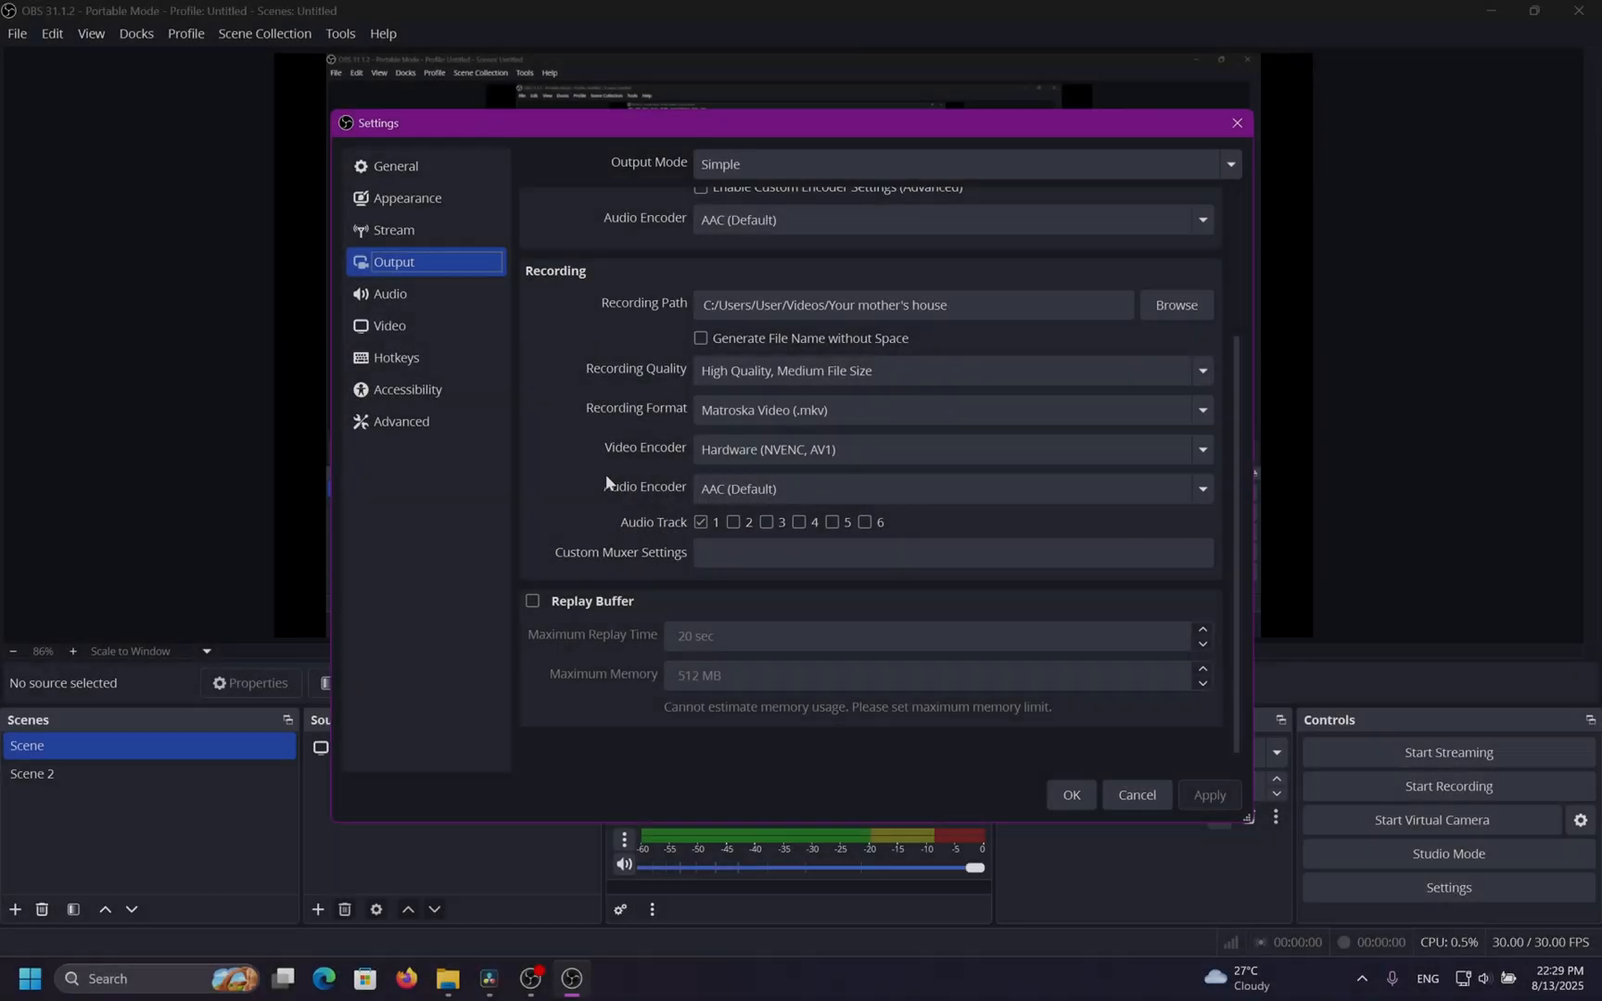
{"action": "left_click", "coordinate": [746, 448]}
{"action": "left_click", "coordinate": [769, 538]}
{"action": "left_click", "coordinate": [762, 450]}
{"action": "left_click", "coordinate": [791, 566]}
{"action": "left_click", "coordinate": [1209, 793]}
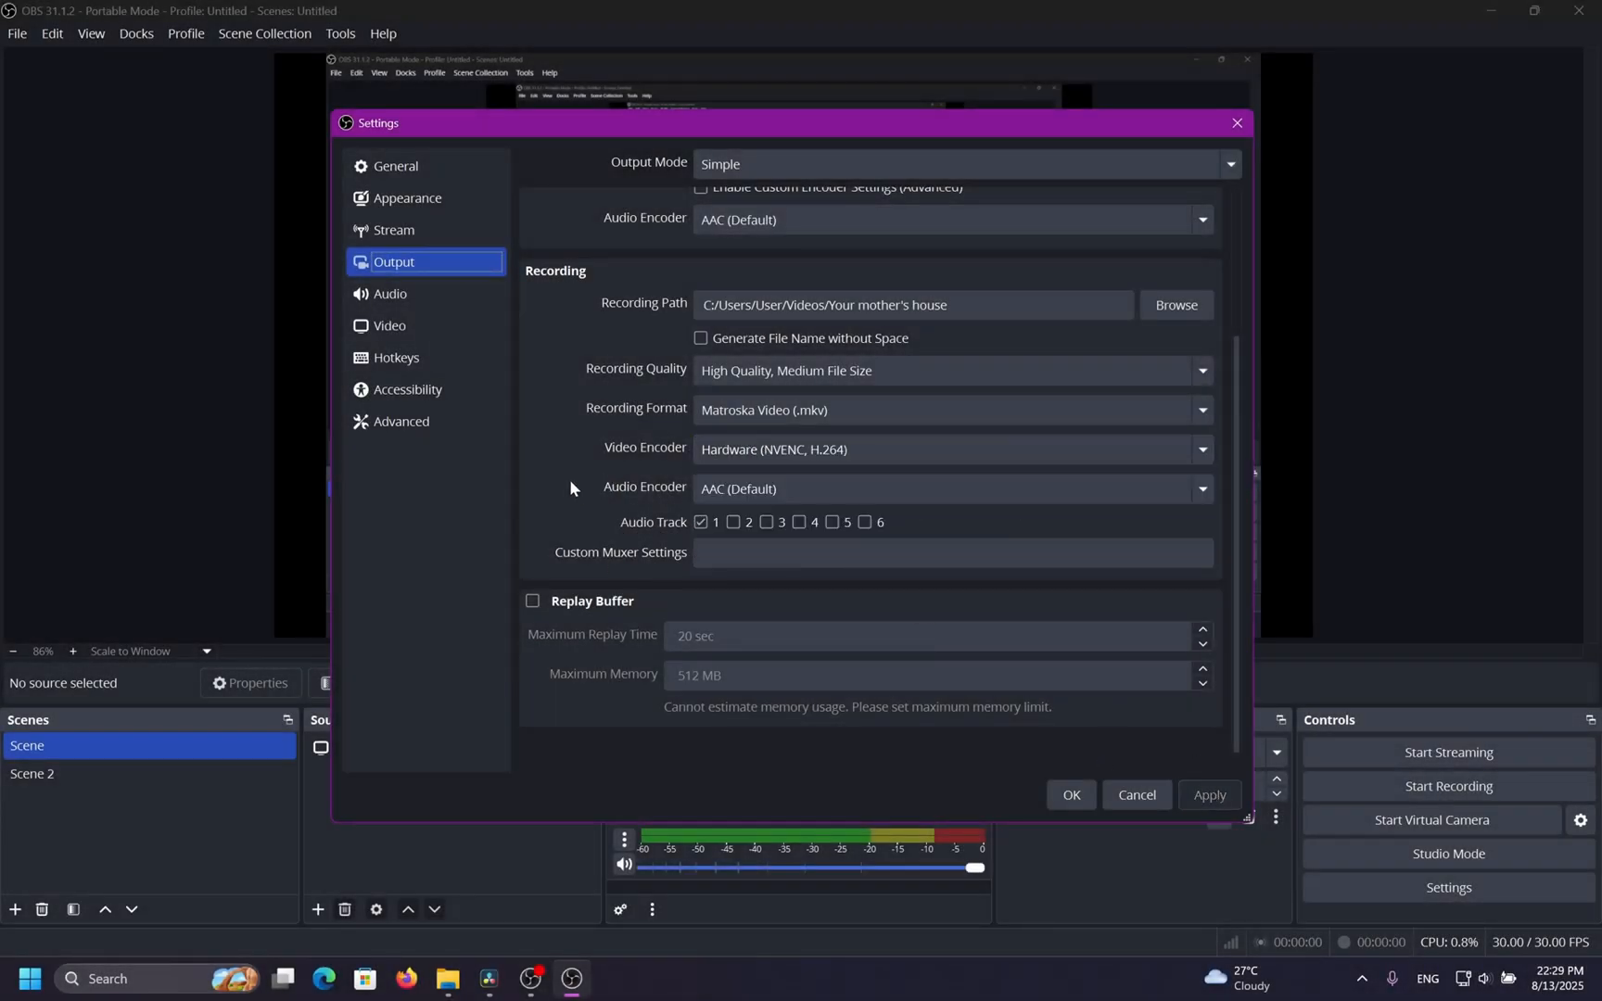
{"action": "scroll", "coordinate": [571, 488], "scroll_direction": "up", "scroll_amount": 3}
{"action": "scroll", "coordinate": [575, 609], "scroll_direction": "down", "scroll_amount": 3}
{"action": "left_click", "coordinate": [1071, 794]}
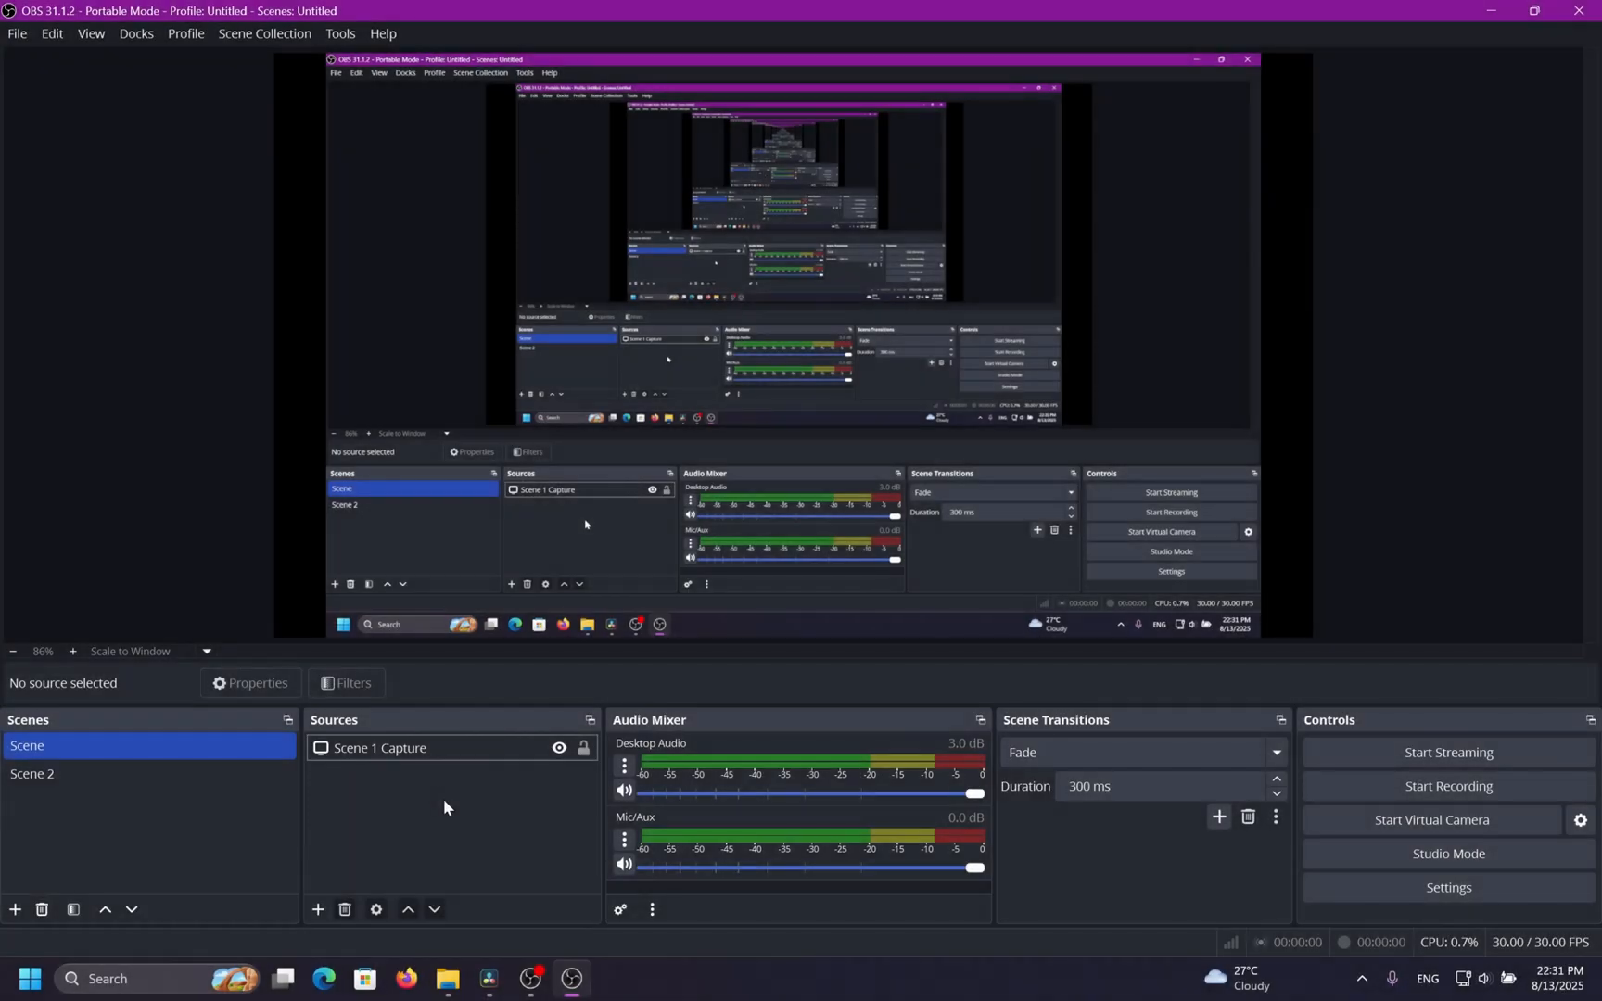
Add a new Game Capture source named Game Capture to the scene.
{"action": "left_click", "coordinate": [320, 907]}
{"action": "left_click", "coordinate": [489, 632]}
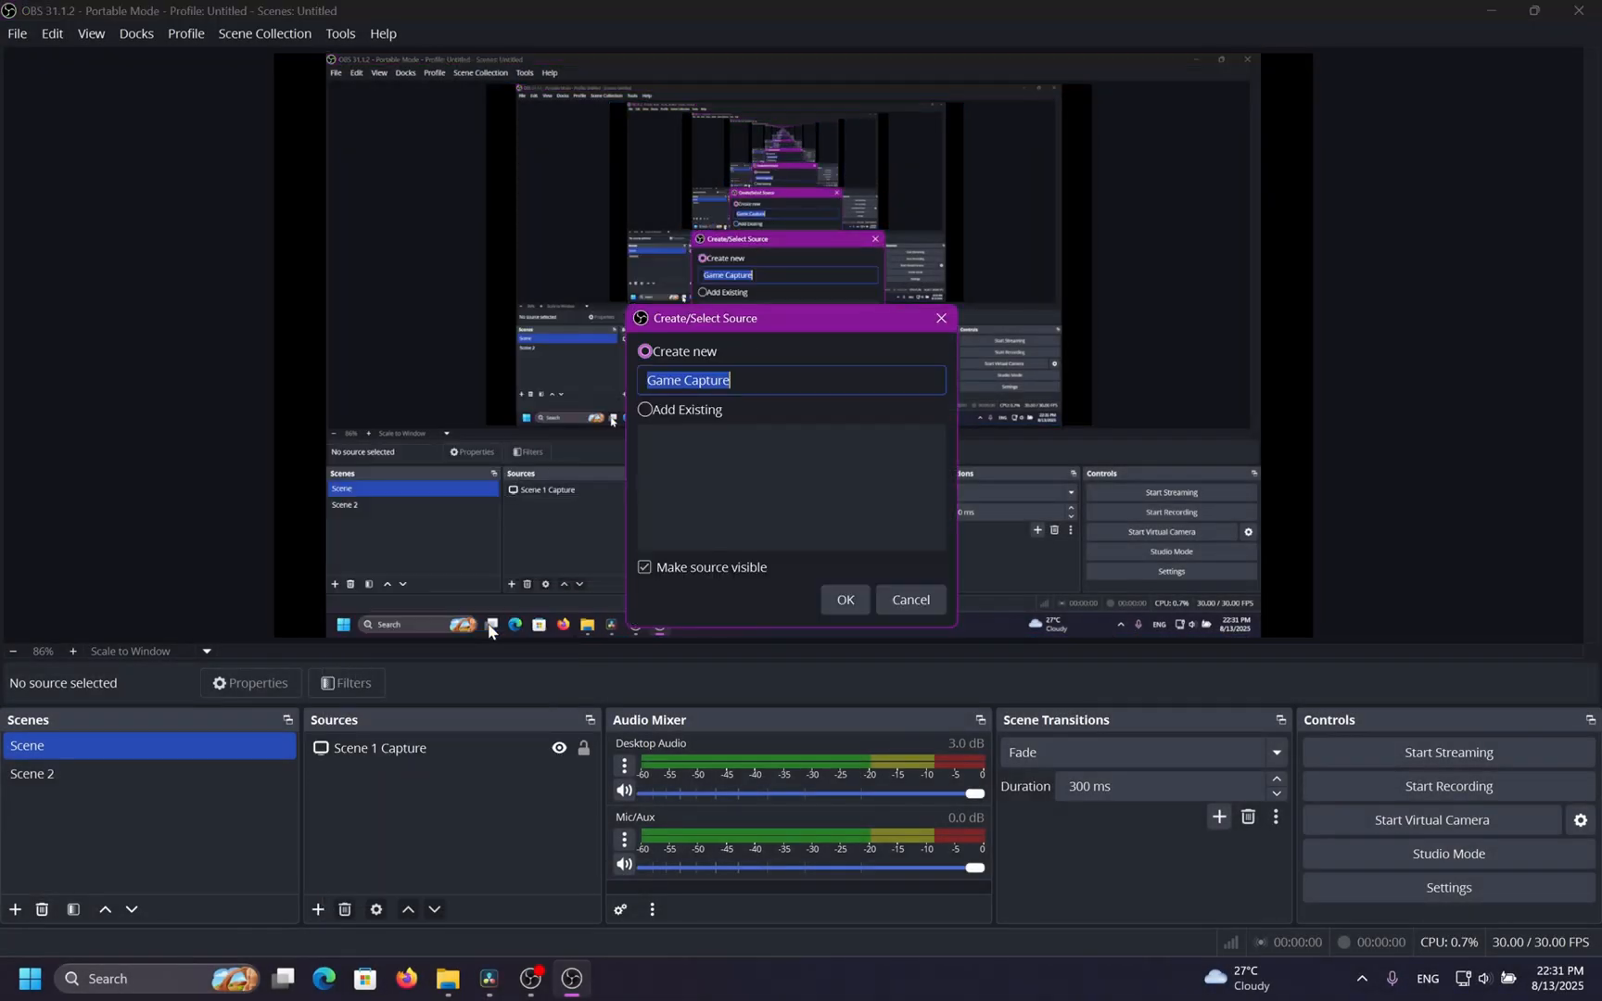
{"action": "left_click", "coordinate": [846, 601]}
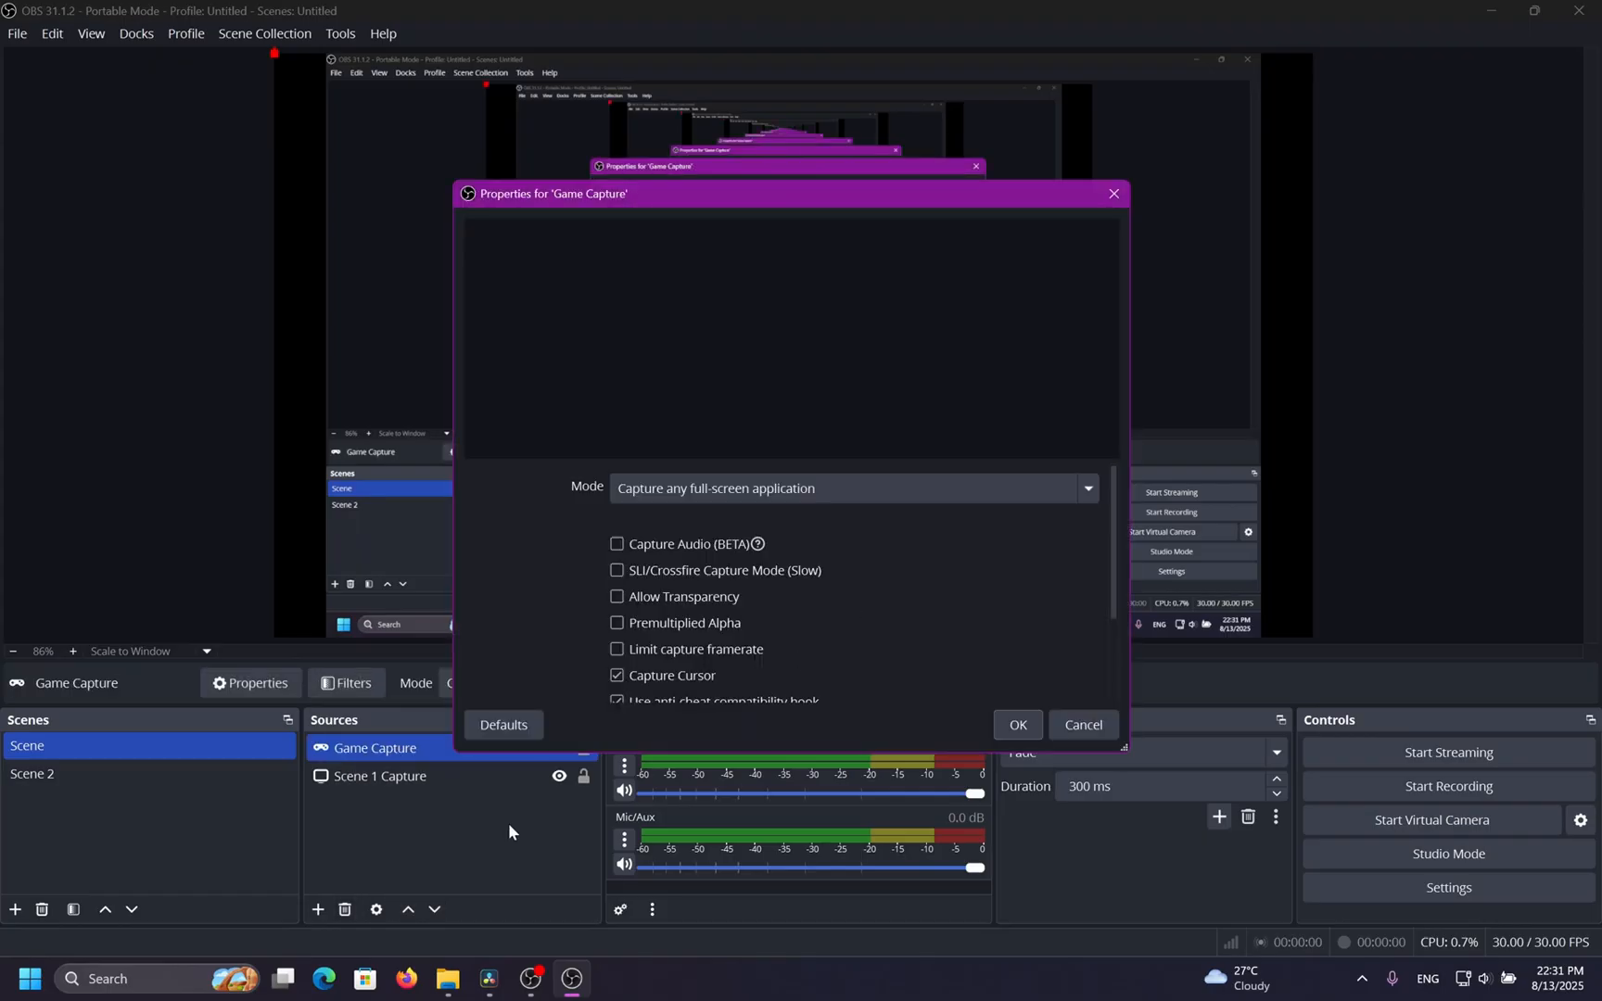
Set the Game Capture mode to Capture specific window and confirm its properties.
{"action": "left_click", "coordinate": [844, 493]}
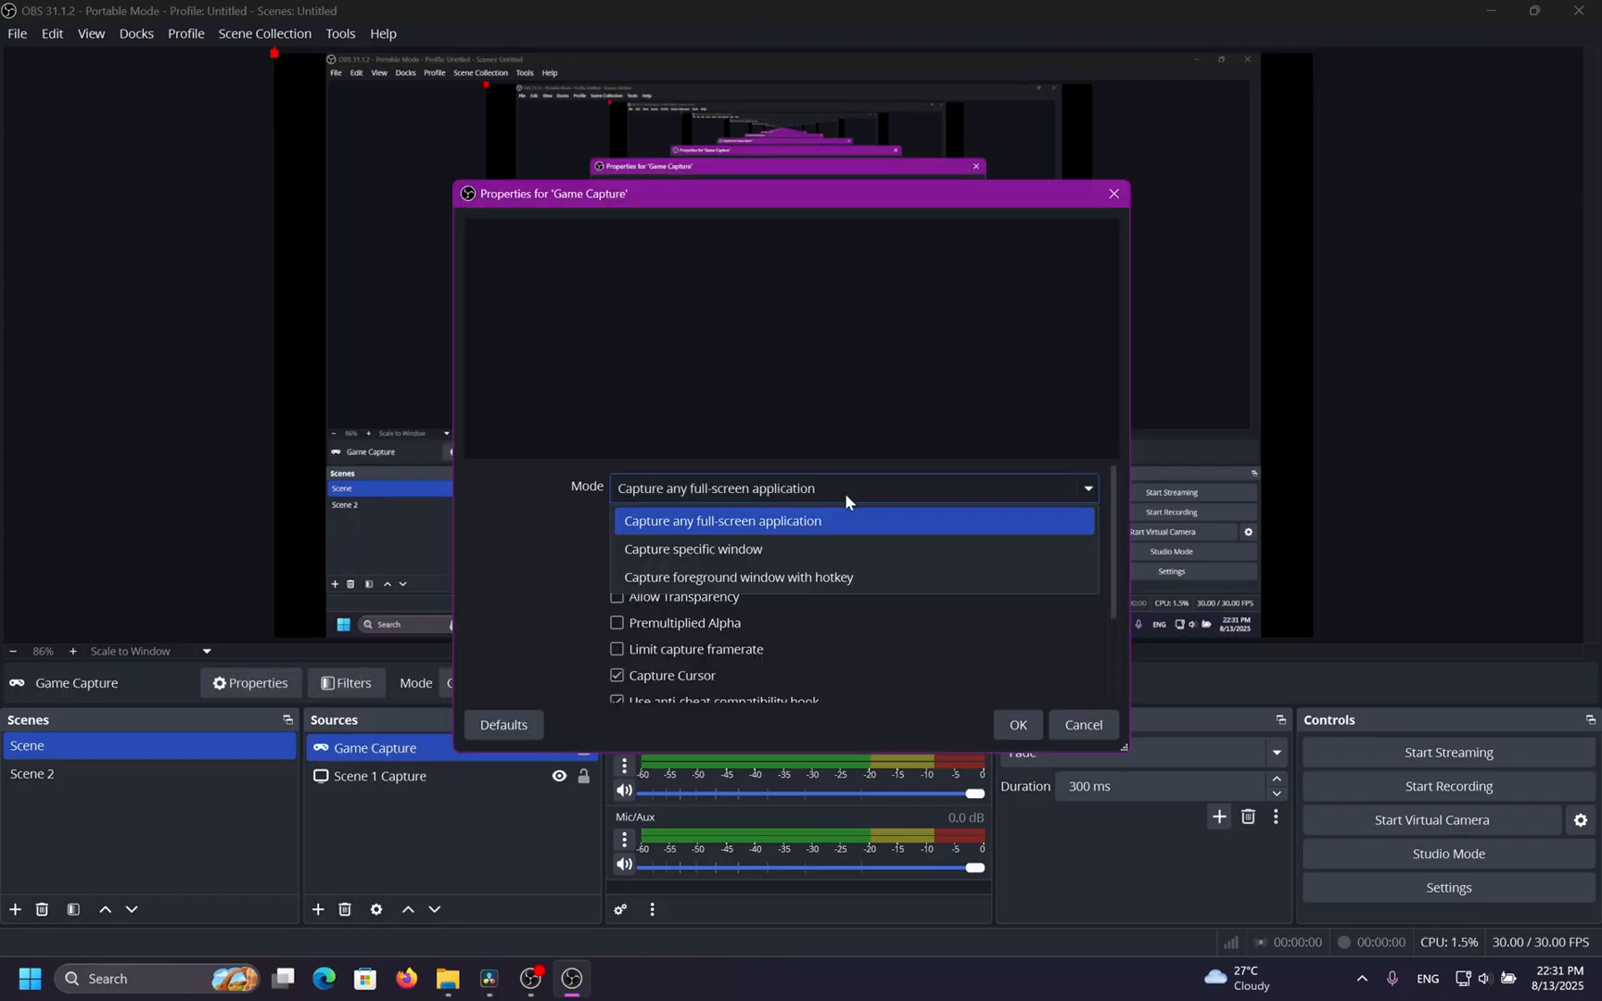
{"action": "left_click", "coordinate": [754, 553]}
{"action": "left_click", "coordinate": [695, 528]}
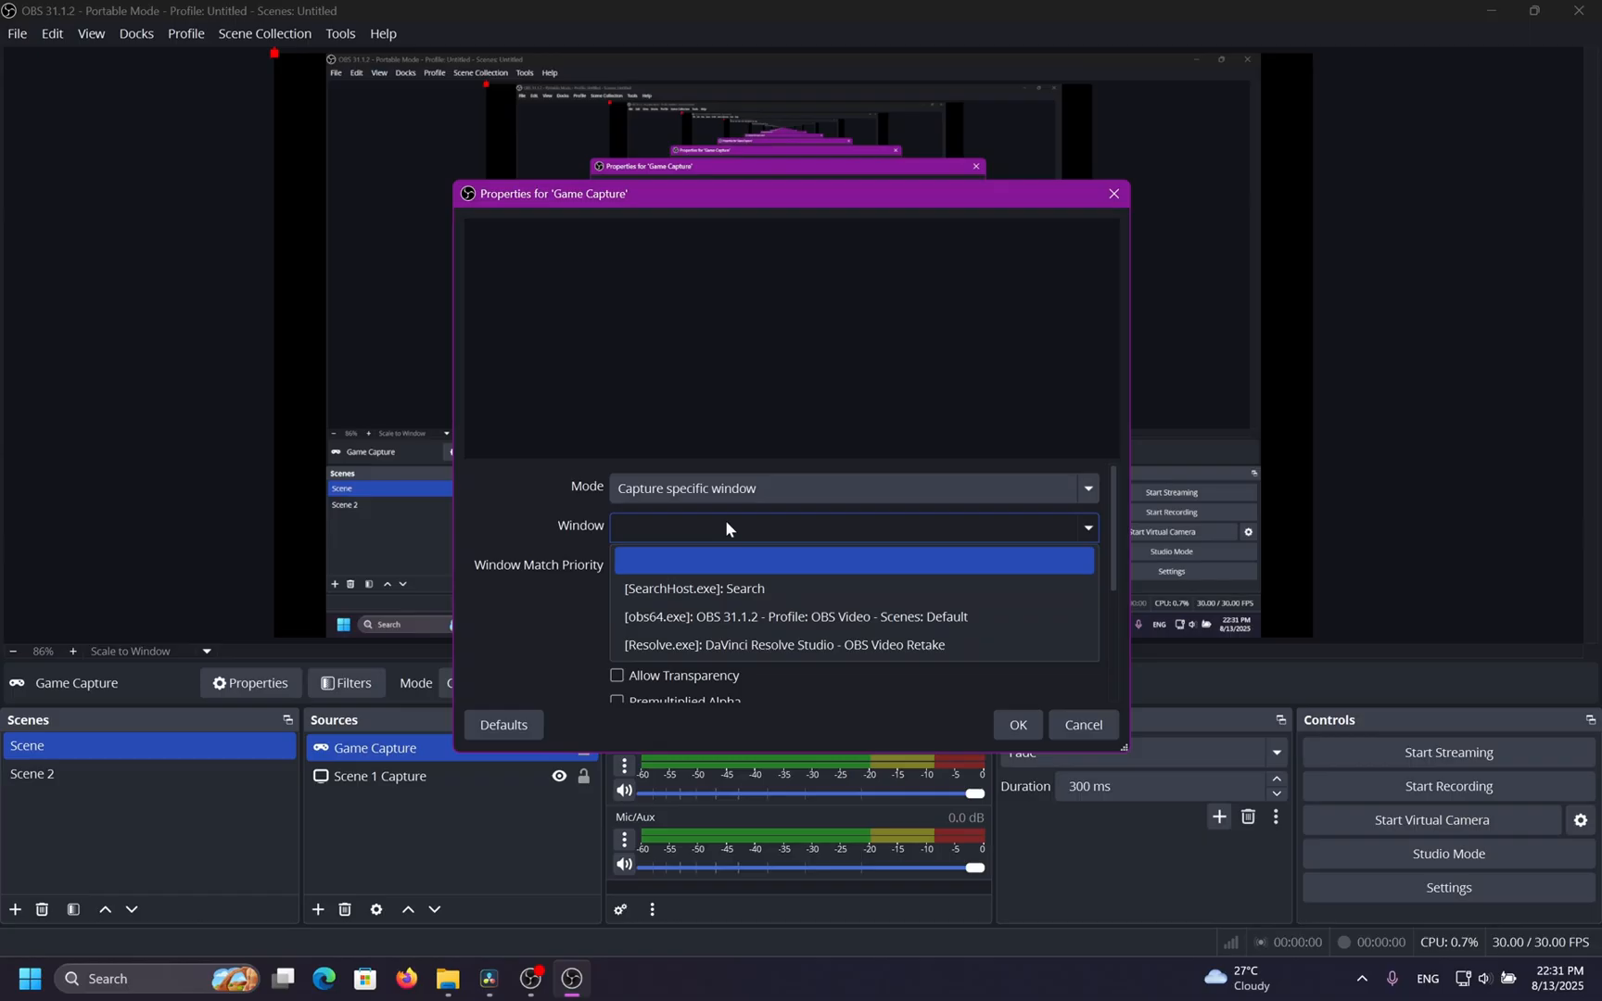
{"action": "left_click", "coordinate": [725, 521]}
{"action": "scroll", "coordinate": [559, 593], "scroll_direction": "down", "scroll_amount": 3}
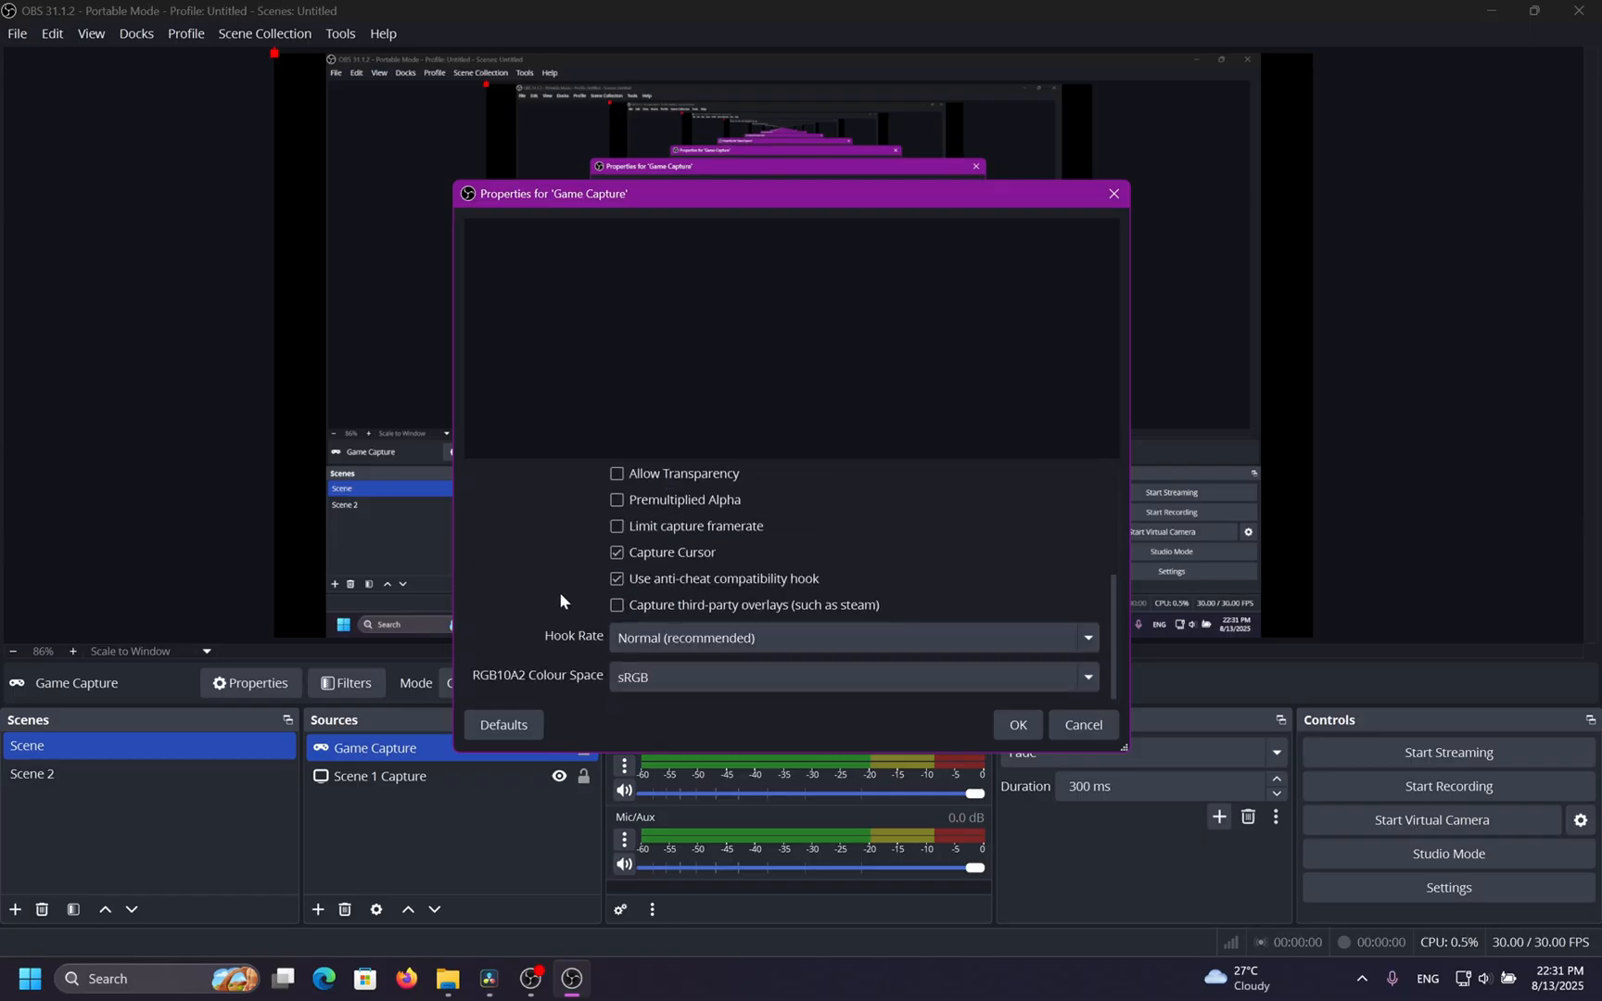
{"action": "scroll", "coordinate": [559, 592], "scroll_direction": "up", "scroll_amount": 3}
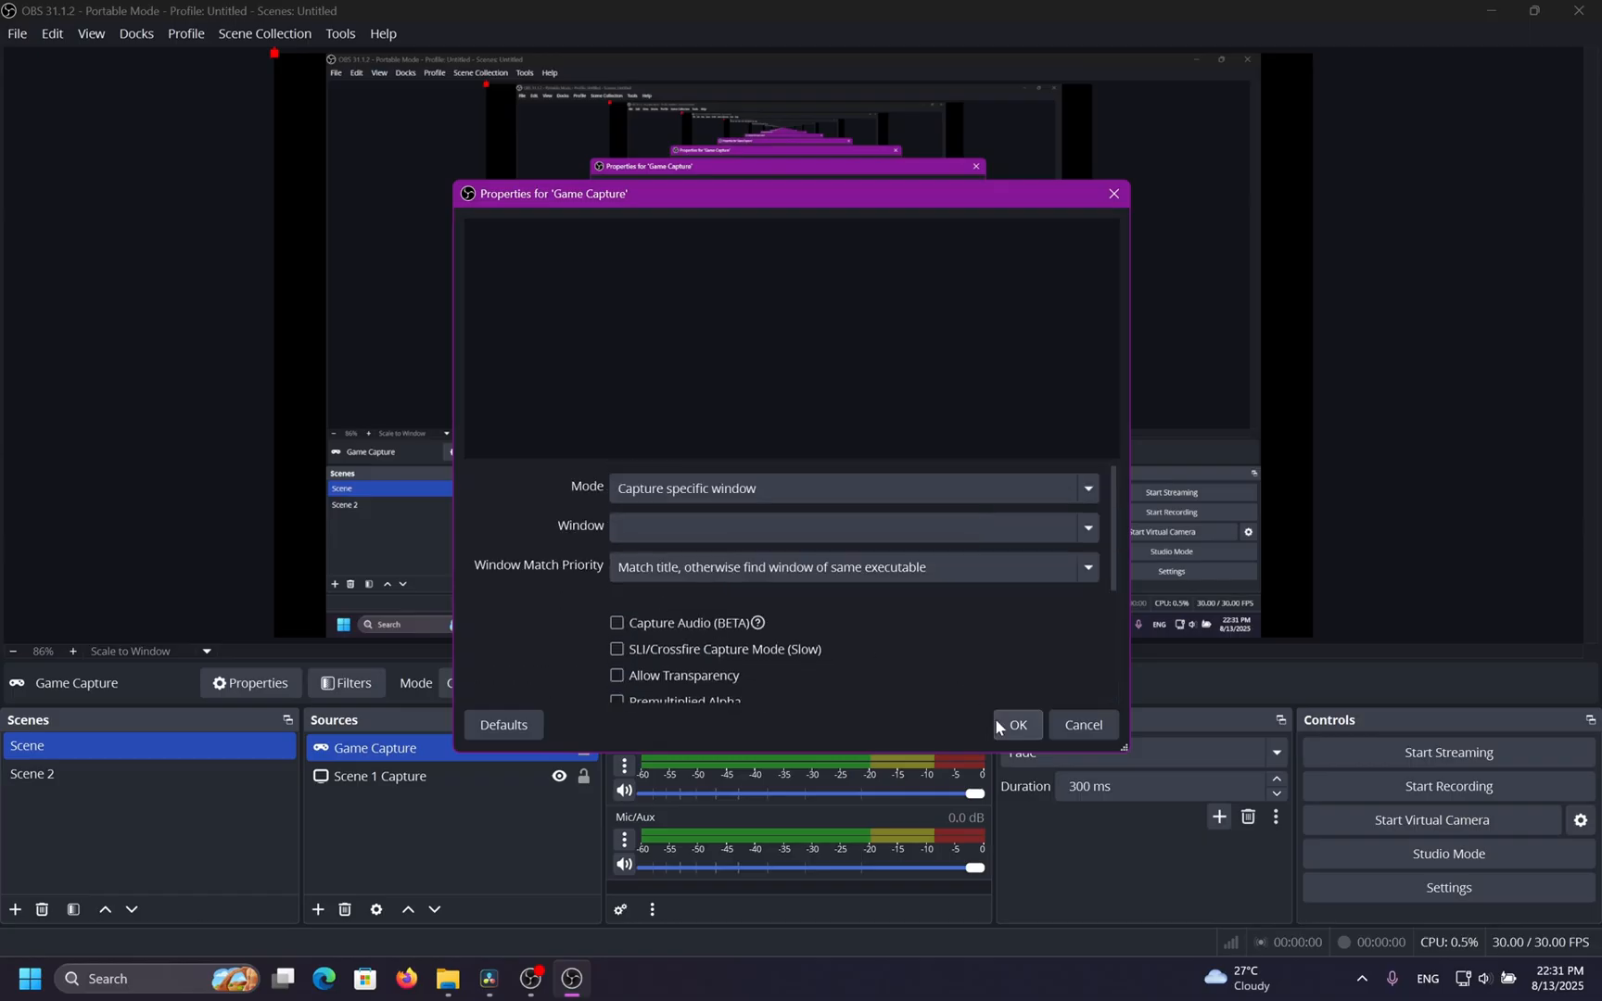
{"action": "left_click", "coordinate": [998, 728]}
Open the Output settings and set the streaming audio bitrate to 160.
{"action": "left_click", "coordinate": [1328, 879]}
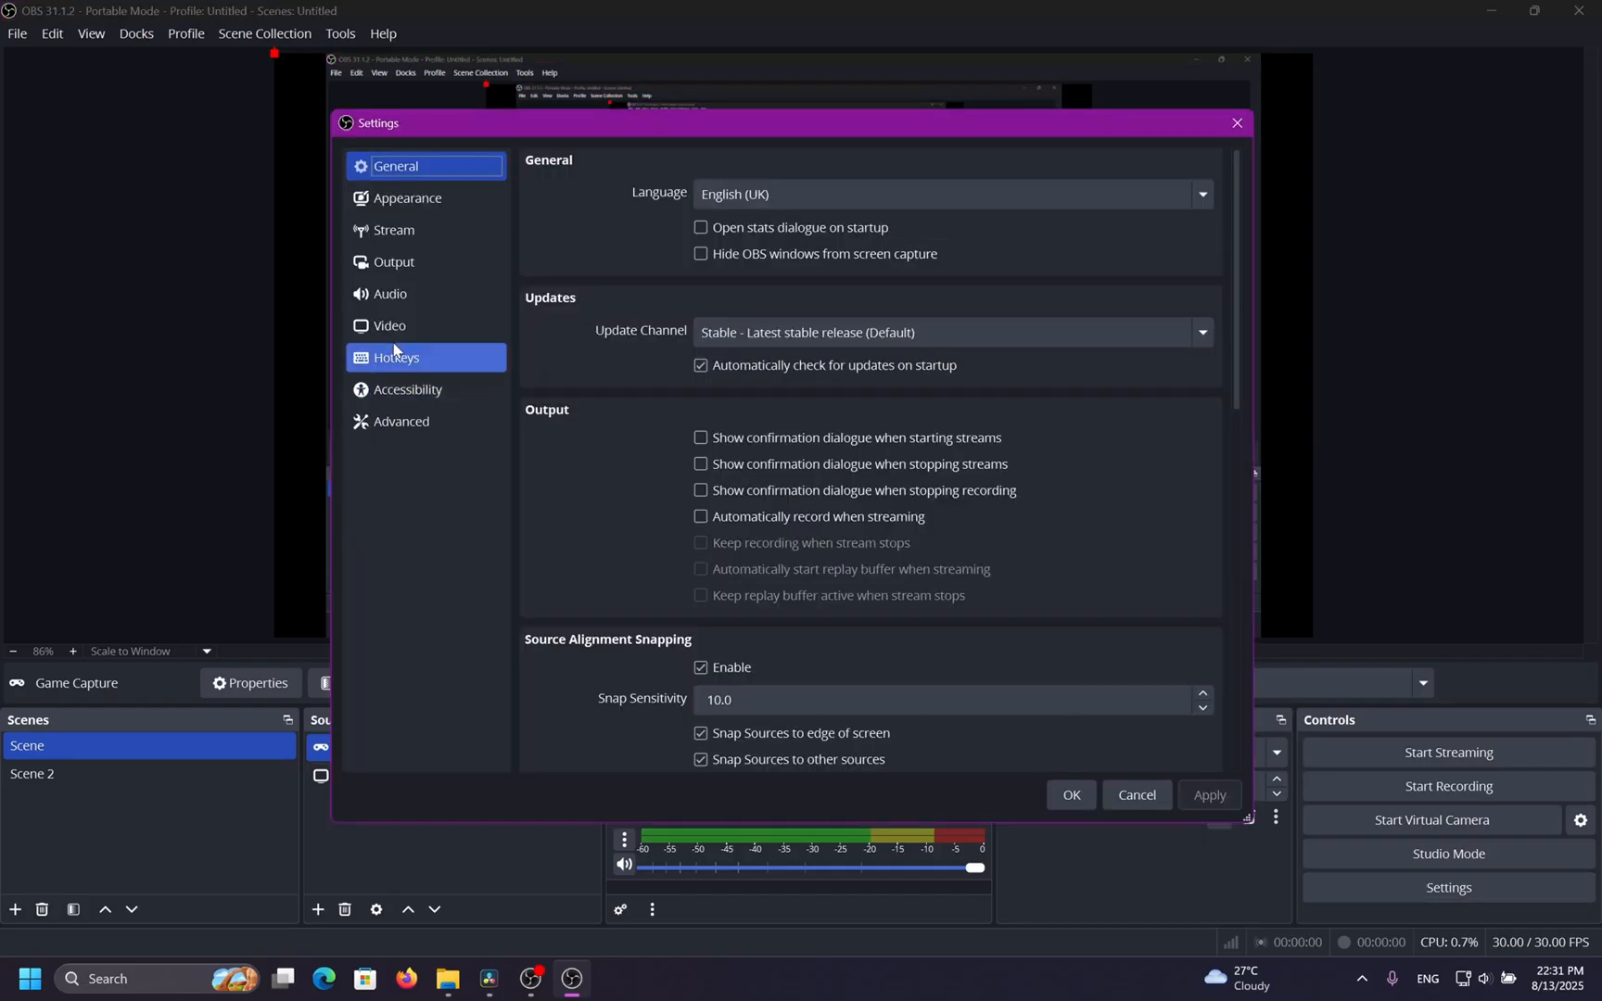
{"action": "left_click", "coordinate": [428, 262]}
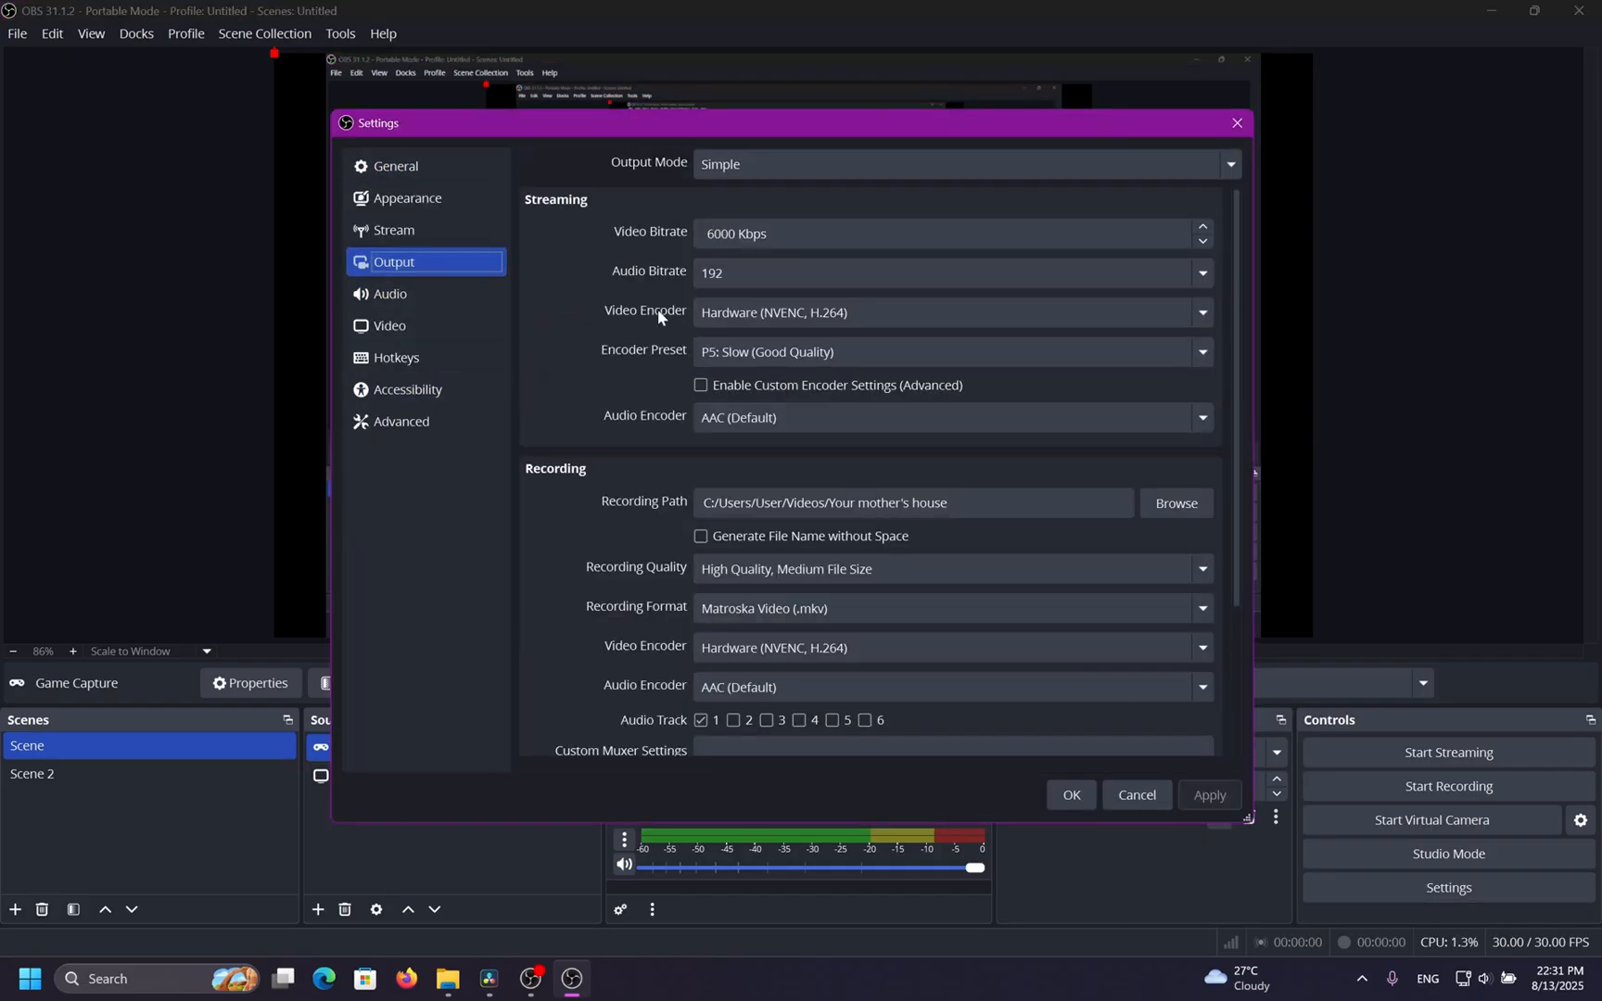
{"action": "left_click", "coordinate": [815, 269]}
{"action": "left_click", "coordinate": [822, 390]}
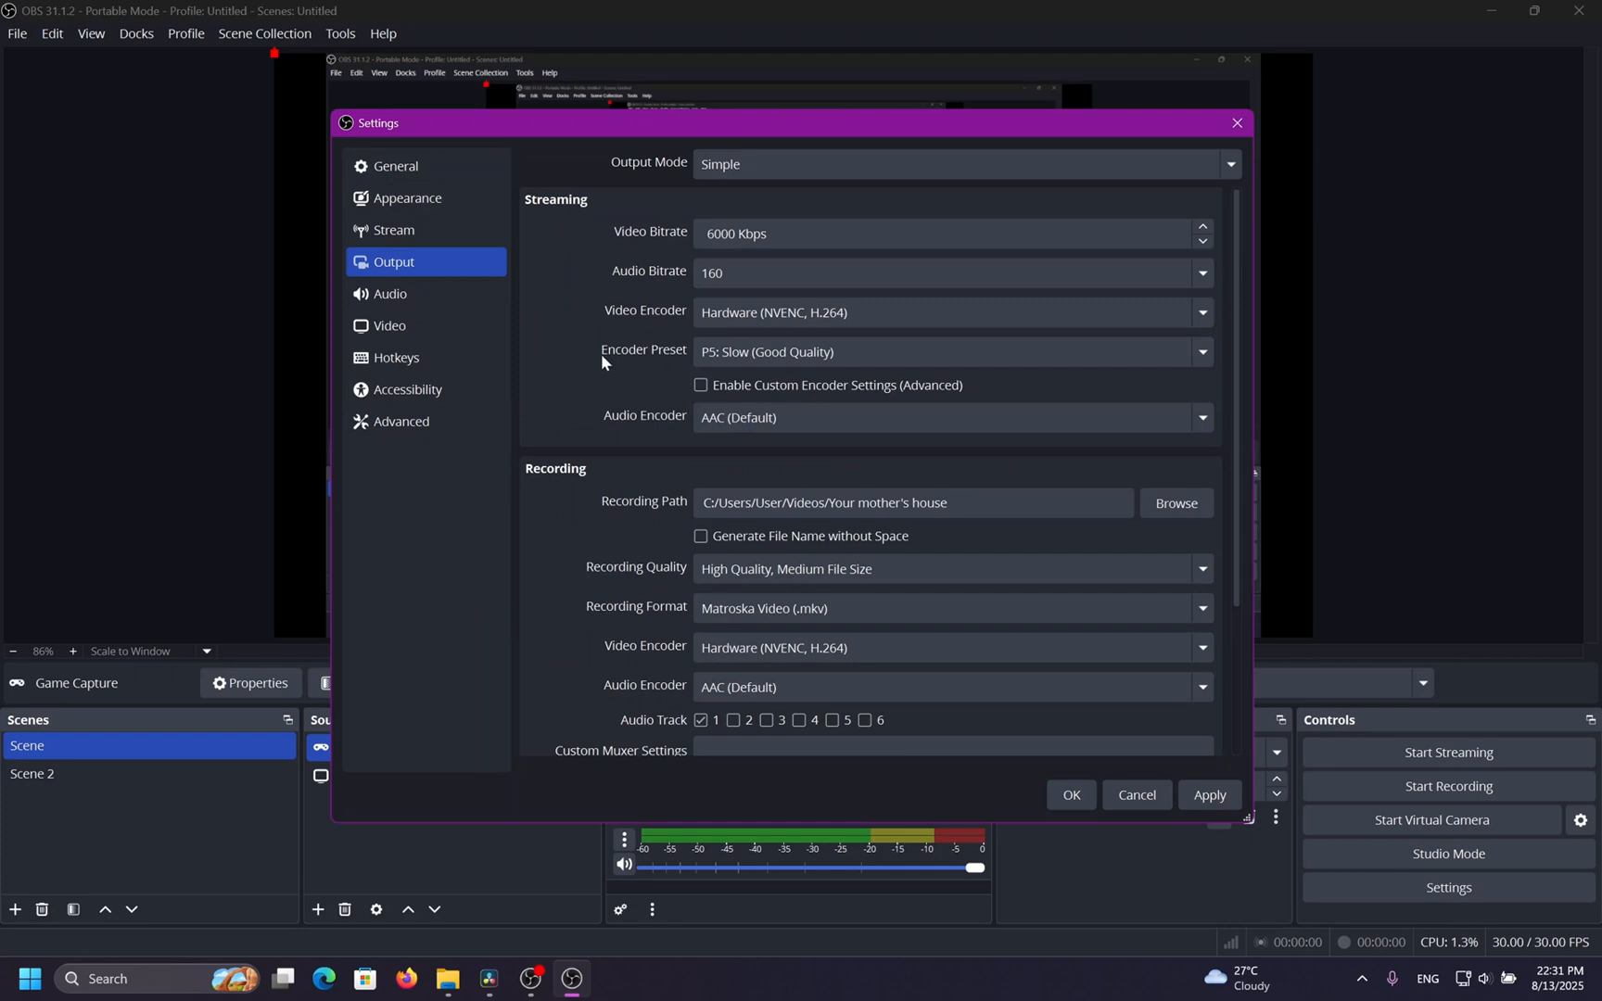
Review the recording quality, video encoder and audio encoder options, then apply and save the output settings.
{"action": "scroll", "coordinate": [603, 362], "scroll_direction": "down", "scroll_amount": 2}
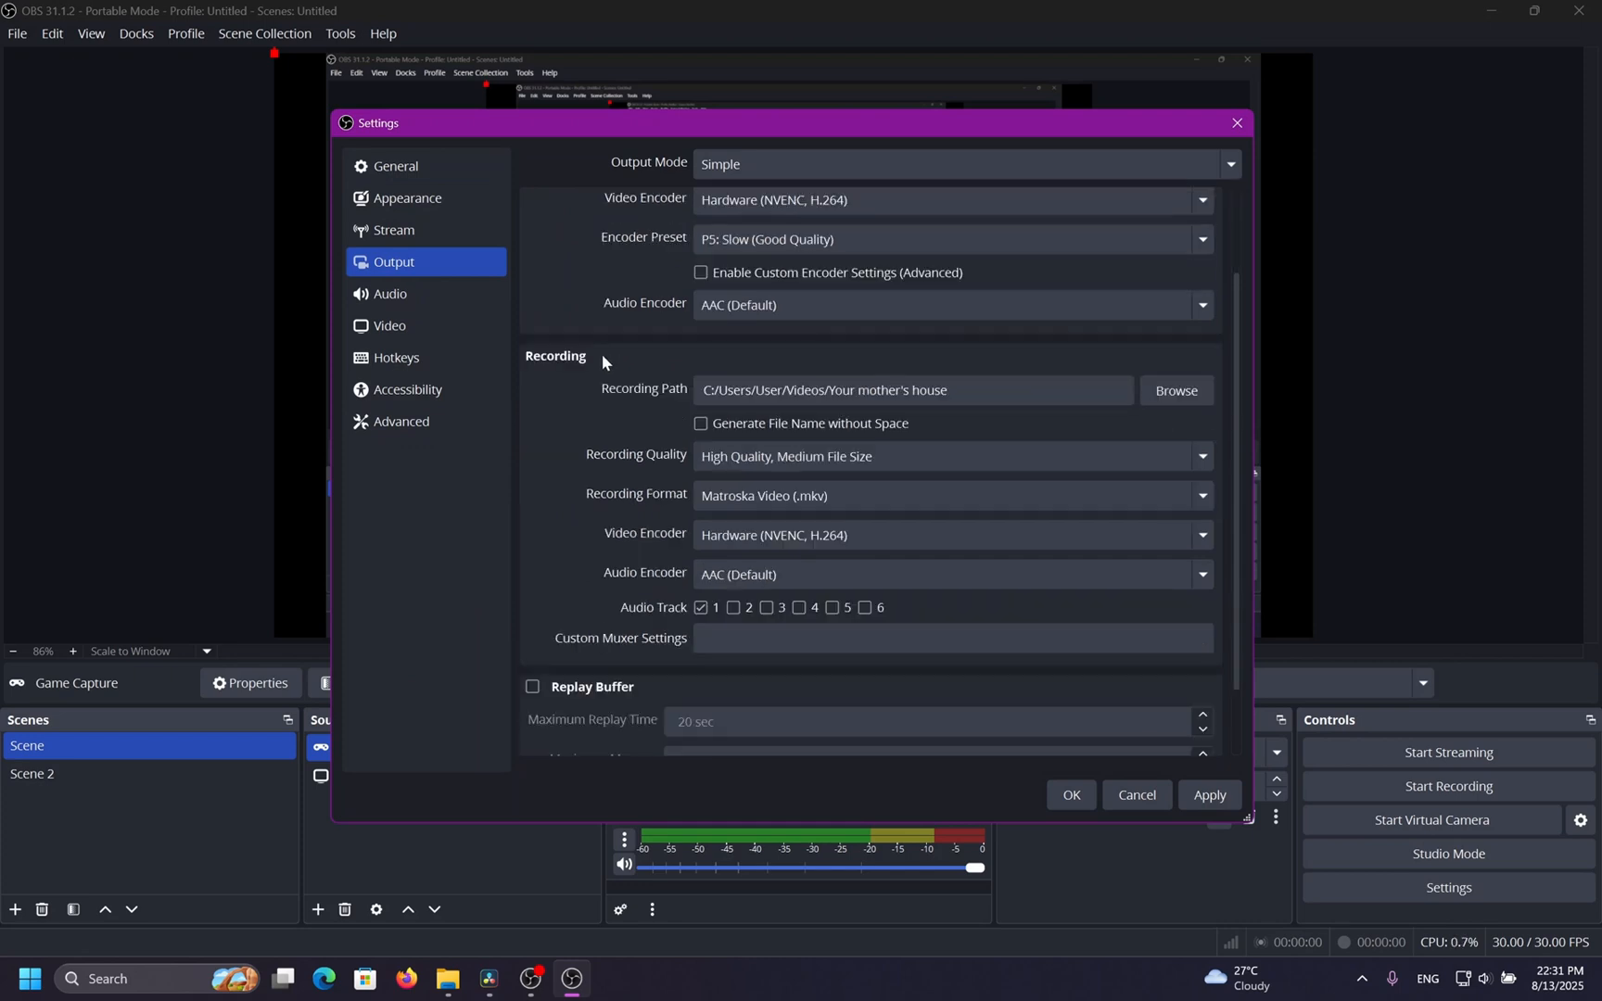
{"action": "left_click", "coordinate": [914, 468]}
{"action": "left_click", "coordinate": [914, 468]}
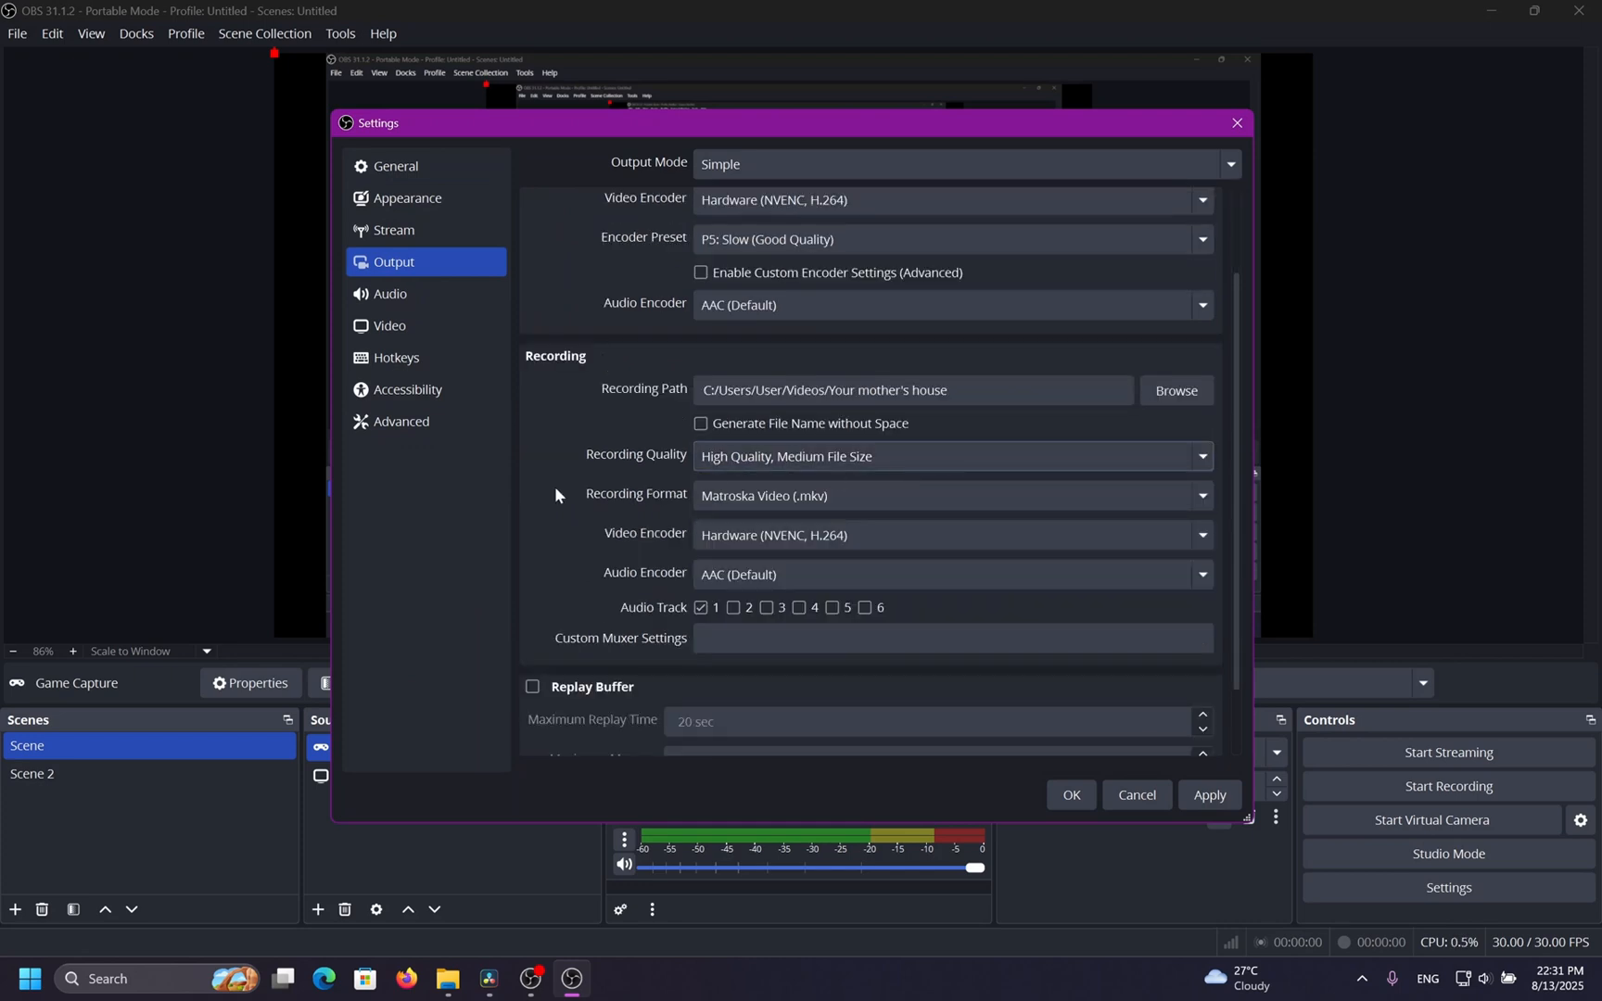
{"action": "scroll", "coordinate": [653, 489], "scroll_direction": "down", "scroll_amount": 2}
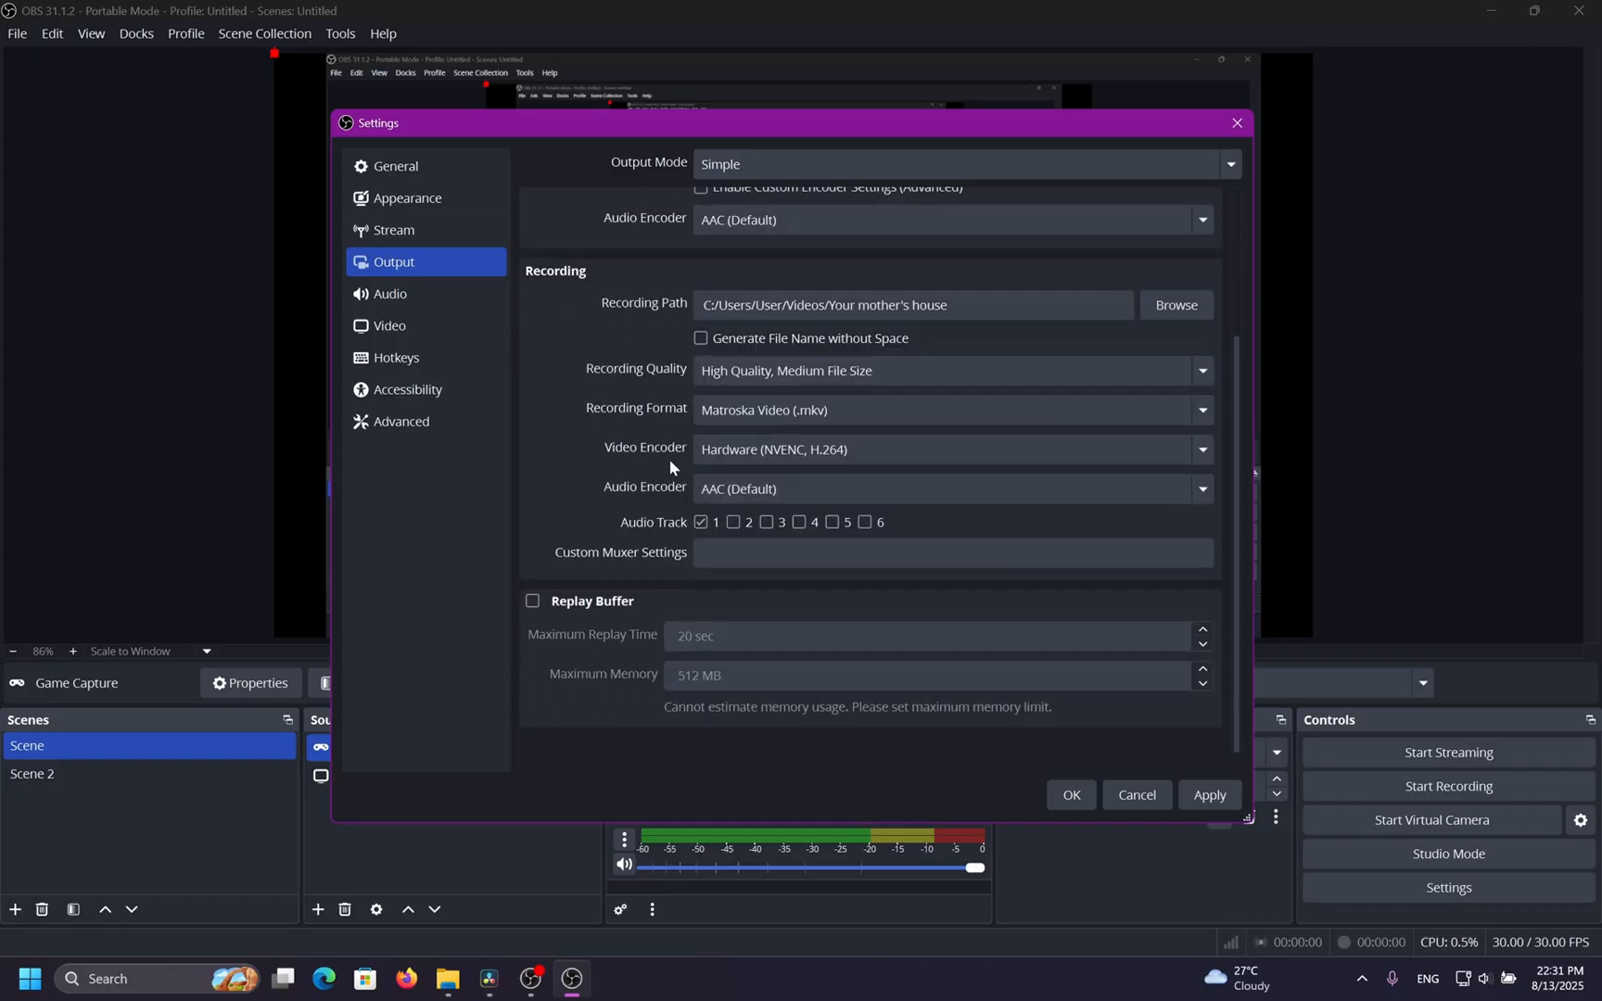
{"action": "left_click", "coordinate": [903, 454]}
{"action": "left_click", "coordinate": [904, 453]}
{"action": "left_click", "coordinate": [884, 493]}
{"action": "left_click", "coordinate": [867, 494]}
{"action": "scroll", "coordinate": [640, 504], "scroll_direction": "up", "scroll_amount": 3}
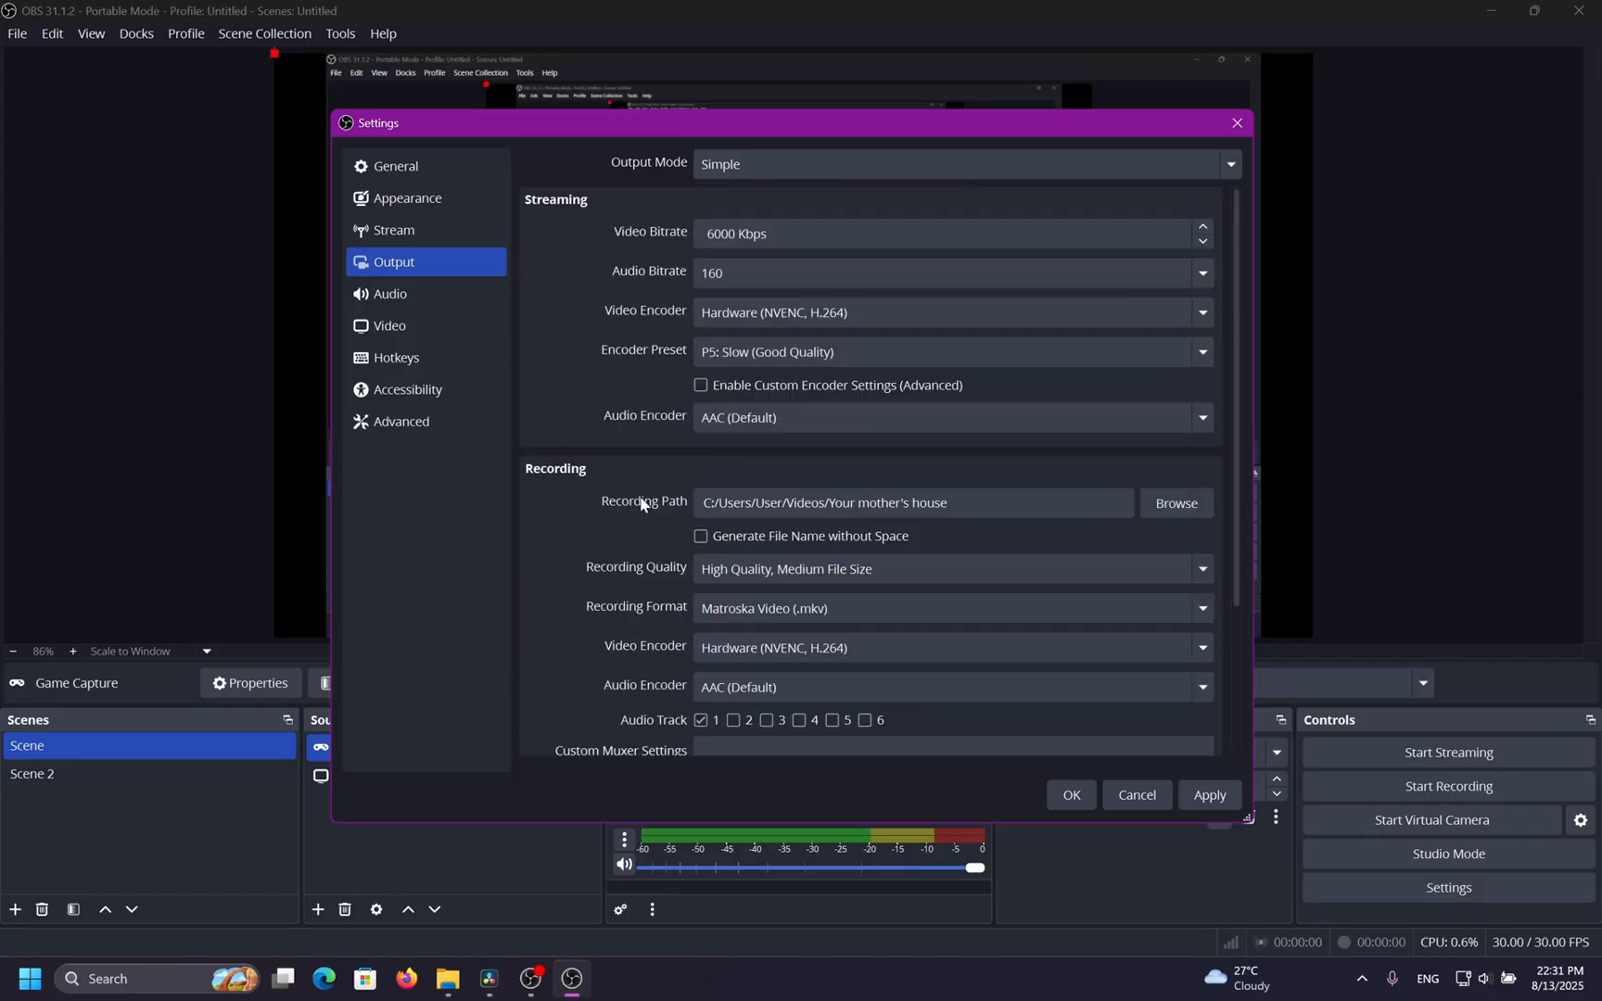
{"action": "left_click", "coordinate": [1207, 794]}
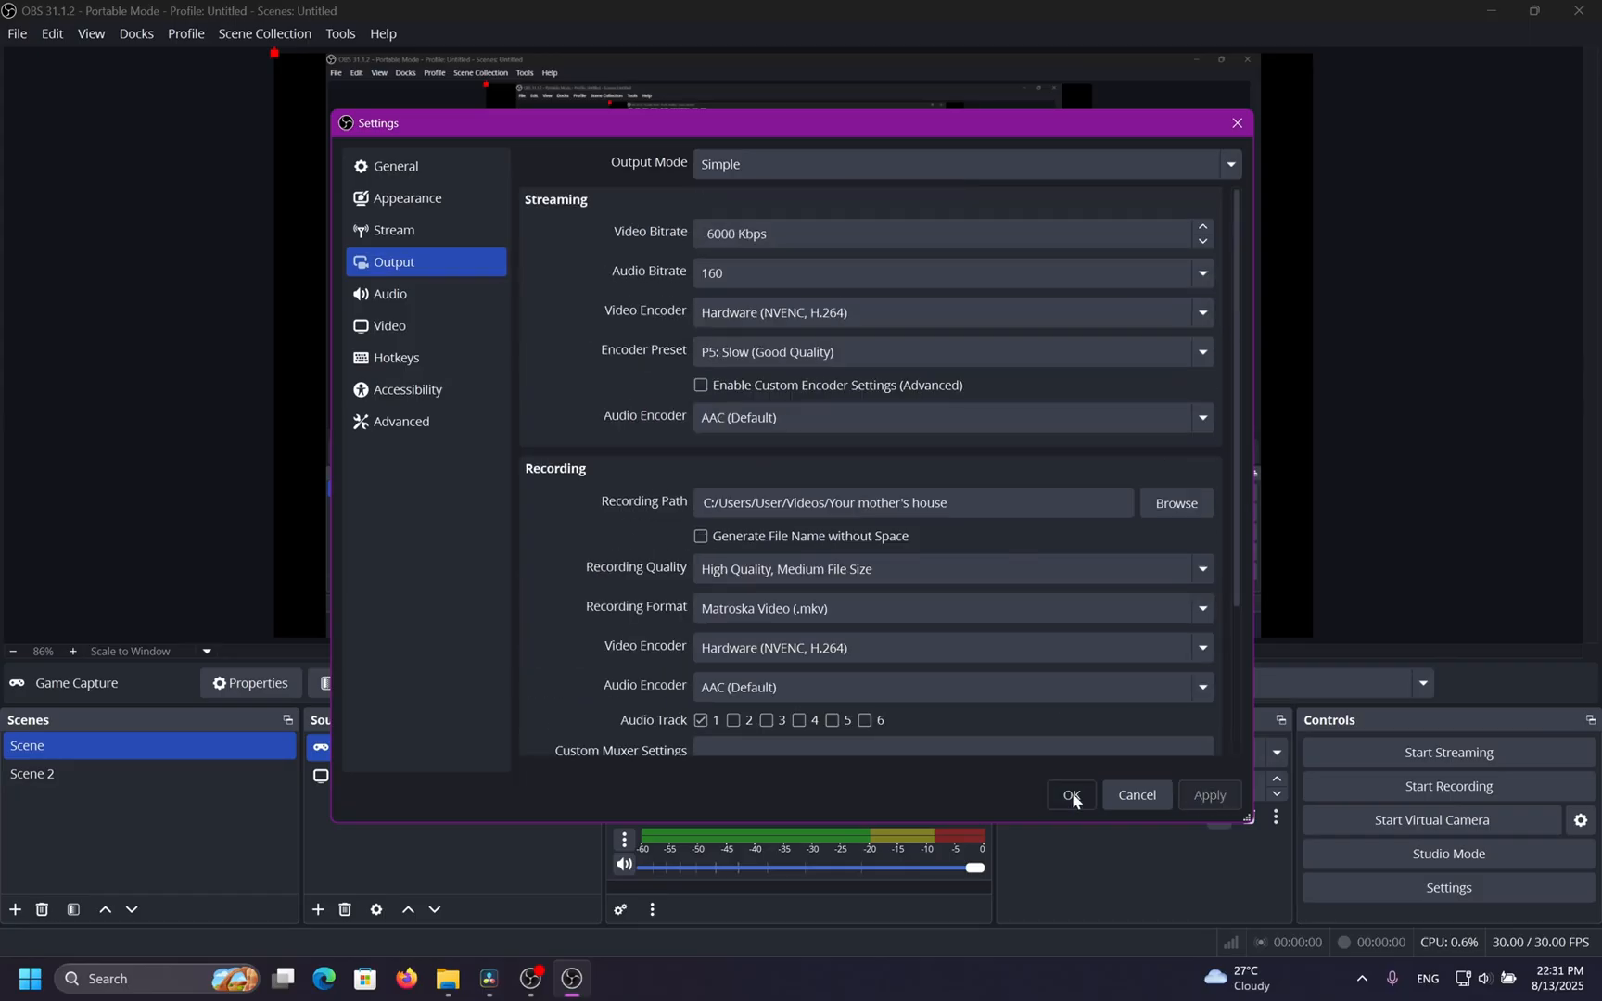
{"action": "left_click", "coordinate": [1068, 796]}
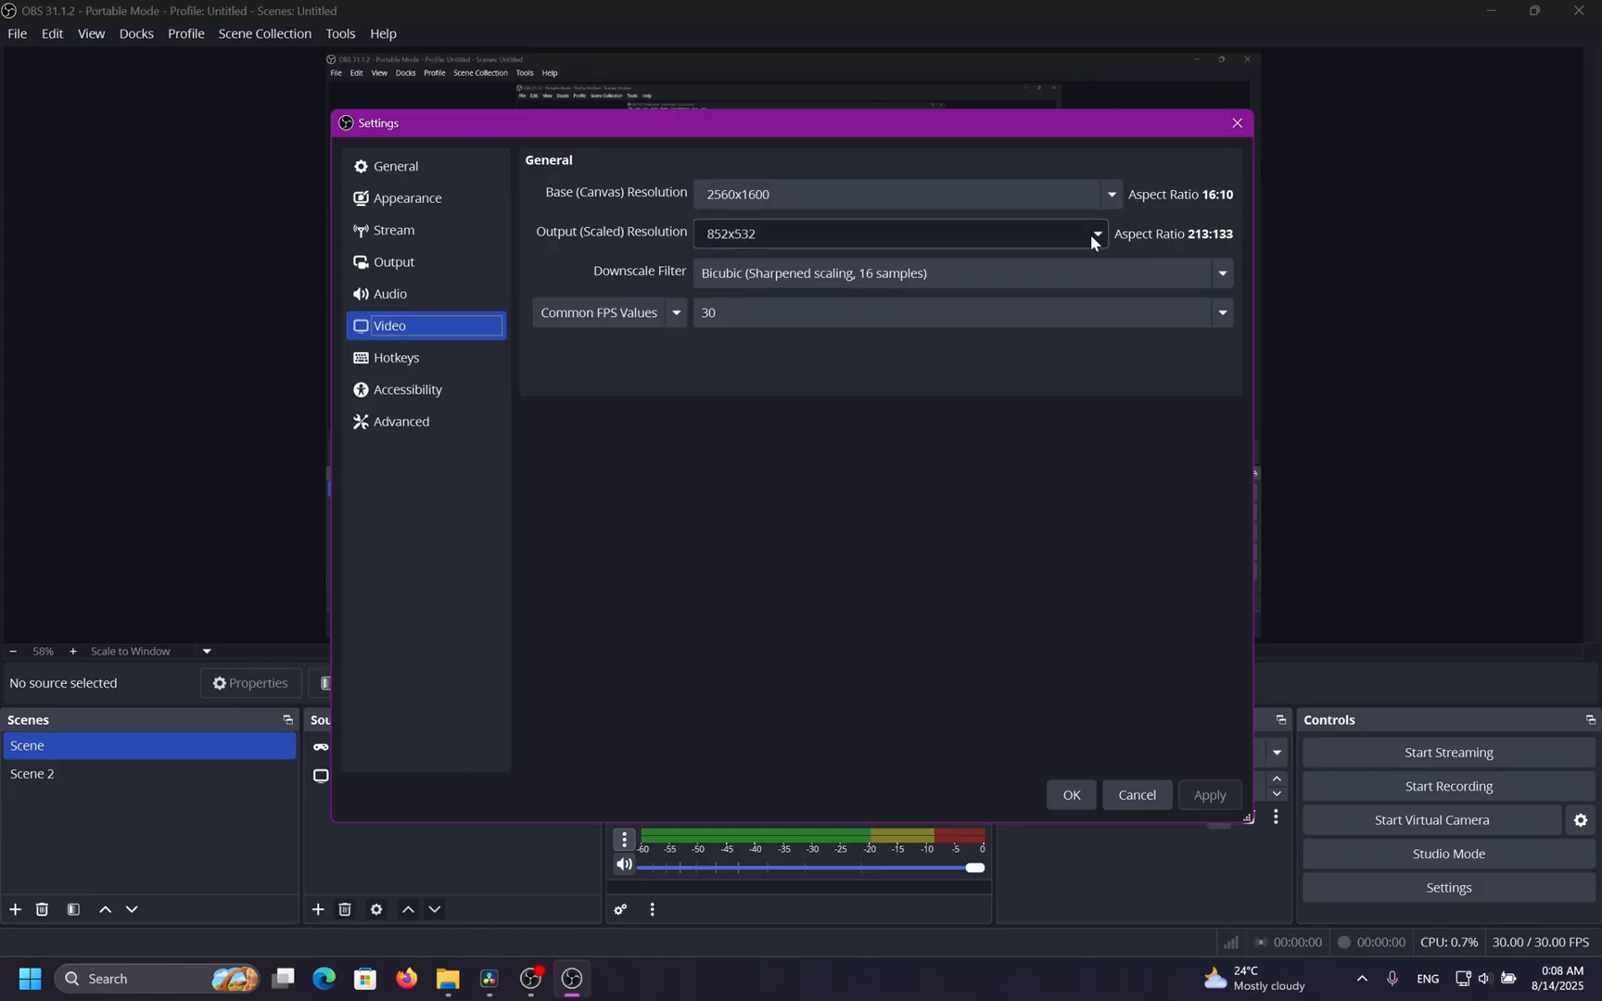
Open the Video settings and examine the base and output resolution options.
{"action": "left_click", "coordinate": [1096, 233]}
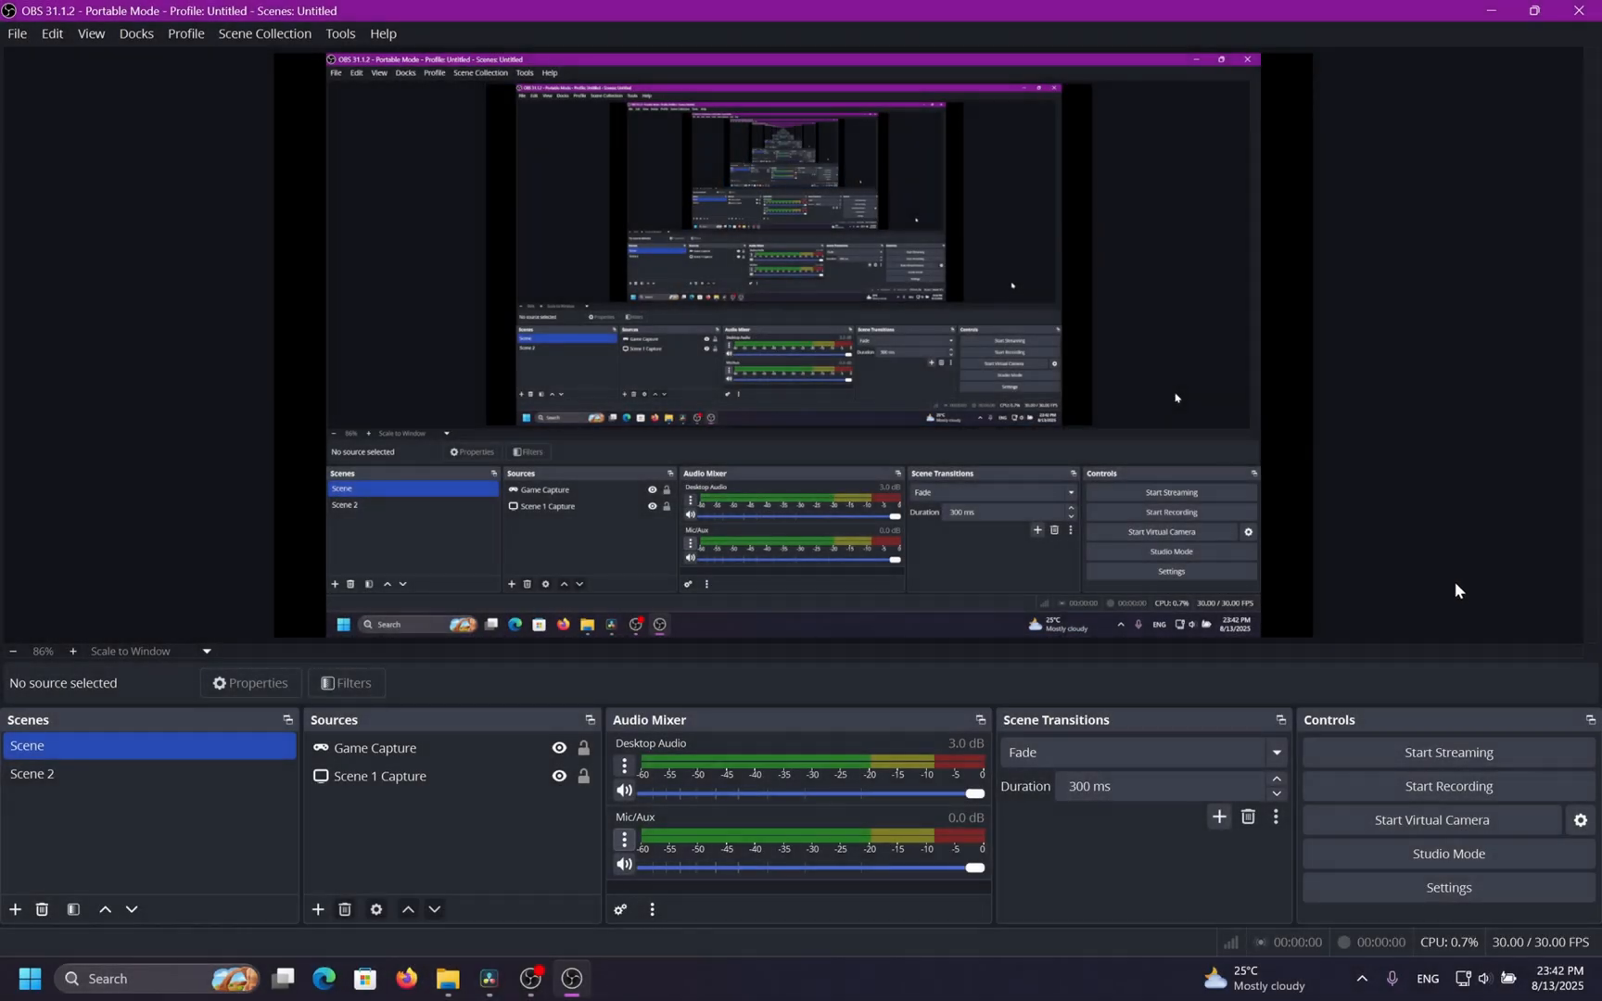
{"action": "left_click", "coordinate": [1402, 877]}
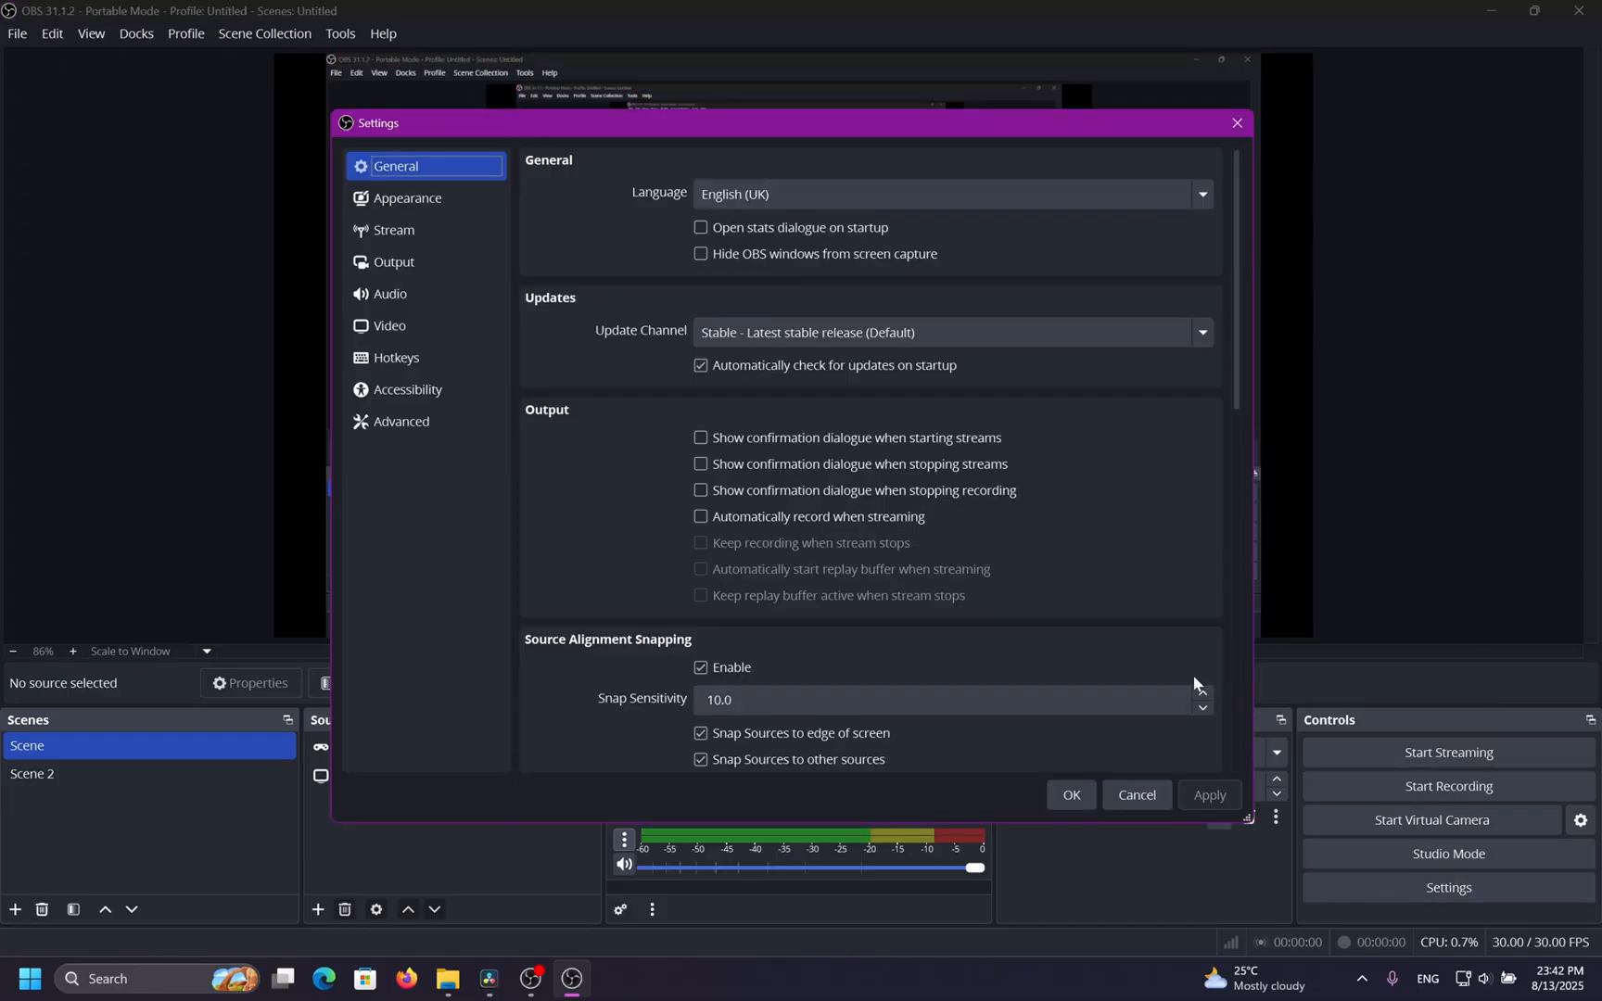
{"action": "left_click", "coordinate": [471, 330]}
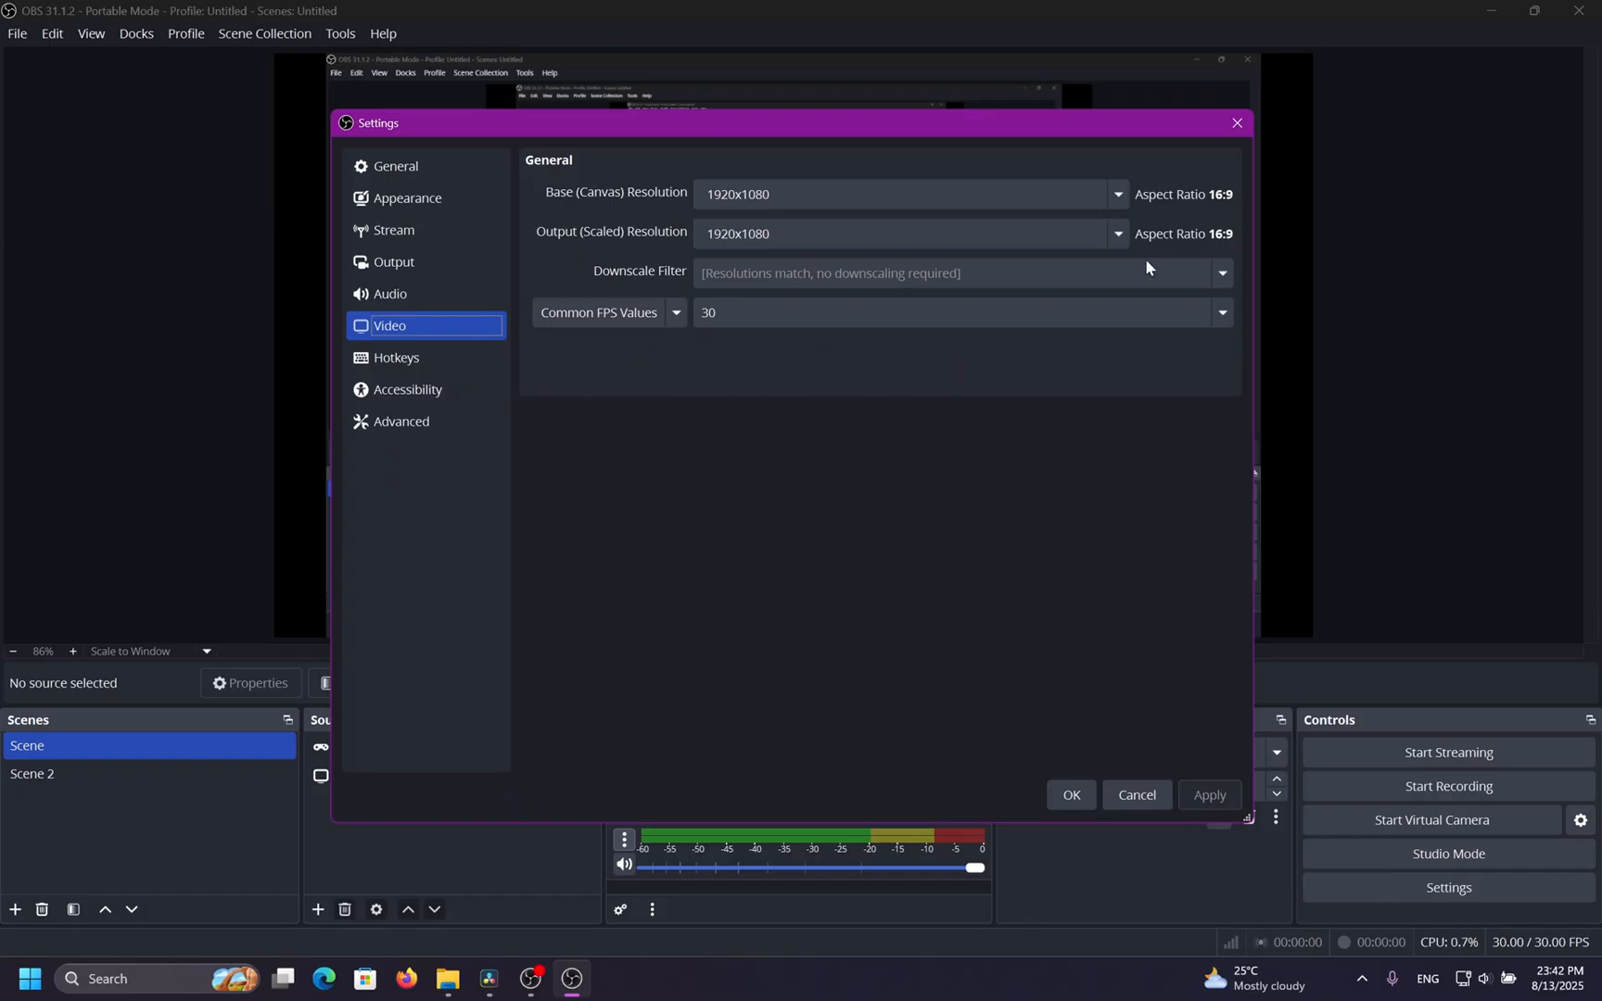
{"action": "left_click", "coordinate": [1119, 202]}
{"action": "left_click", "coordinate": [1124, 208]}
{"action": "left_click", "coordinate": [1128, 224]}
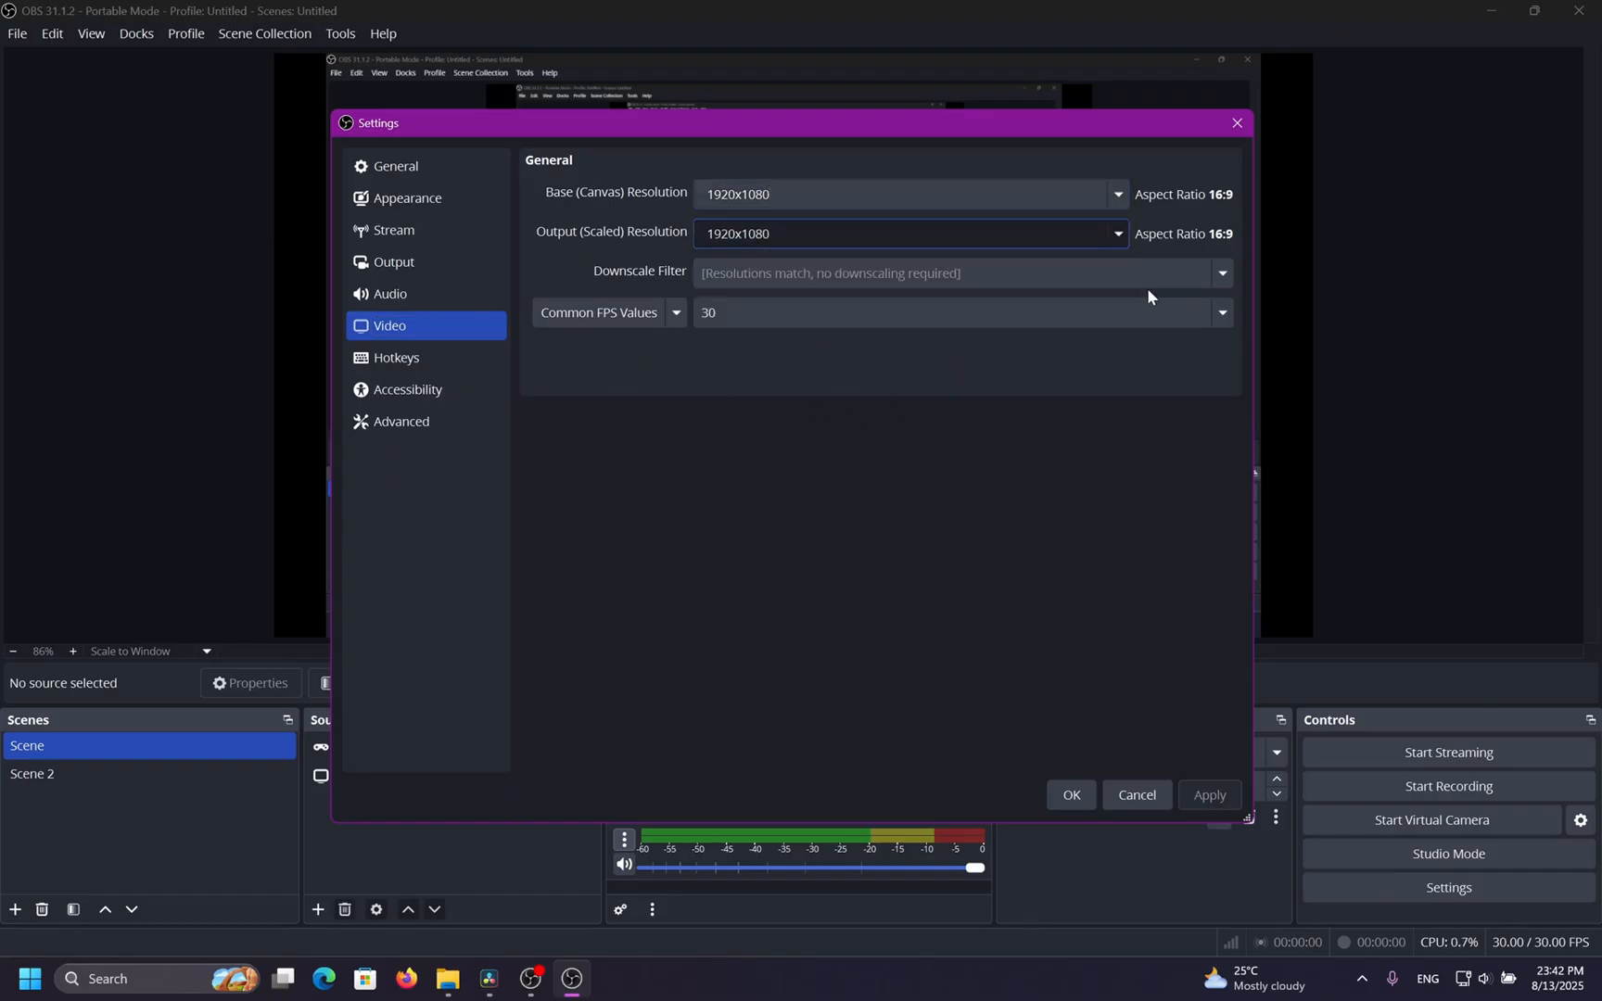
{"action": "left_click", "coordinate": [1136, 314]}
{"action": "left_click", "coordinate": [1136, 314]}
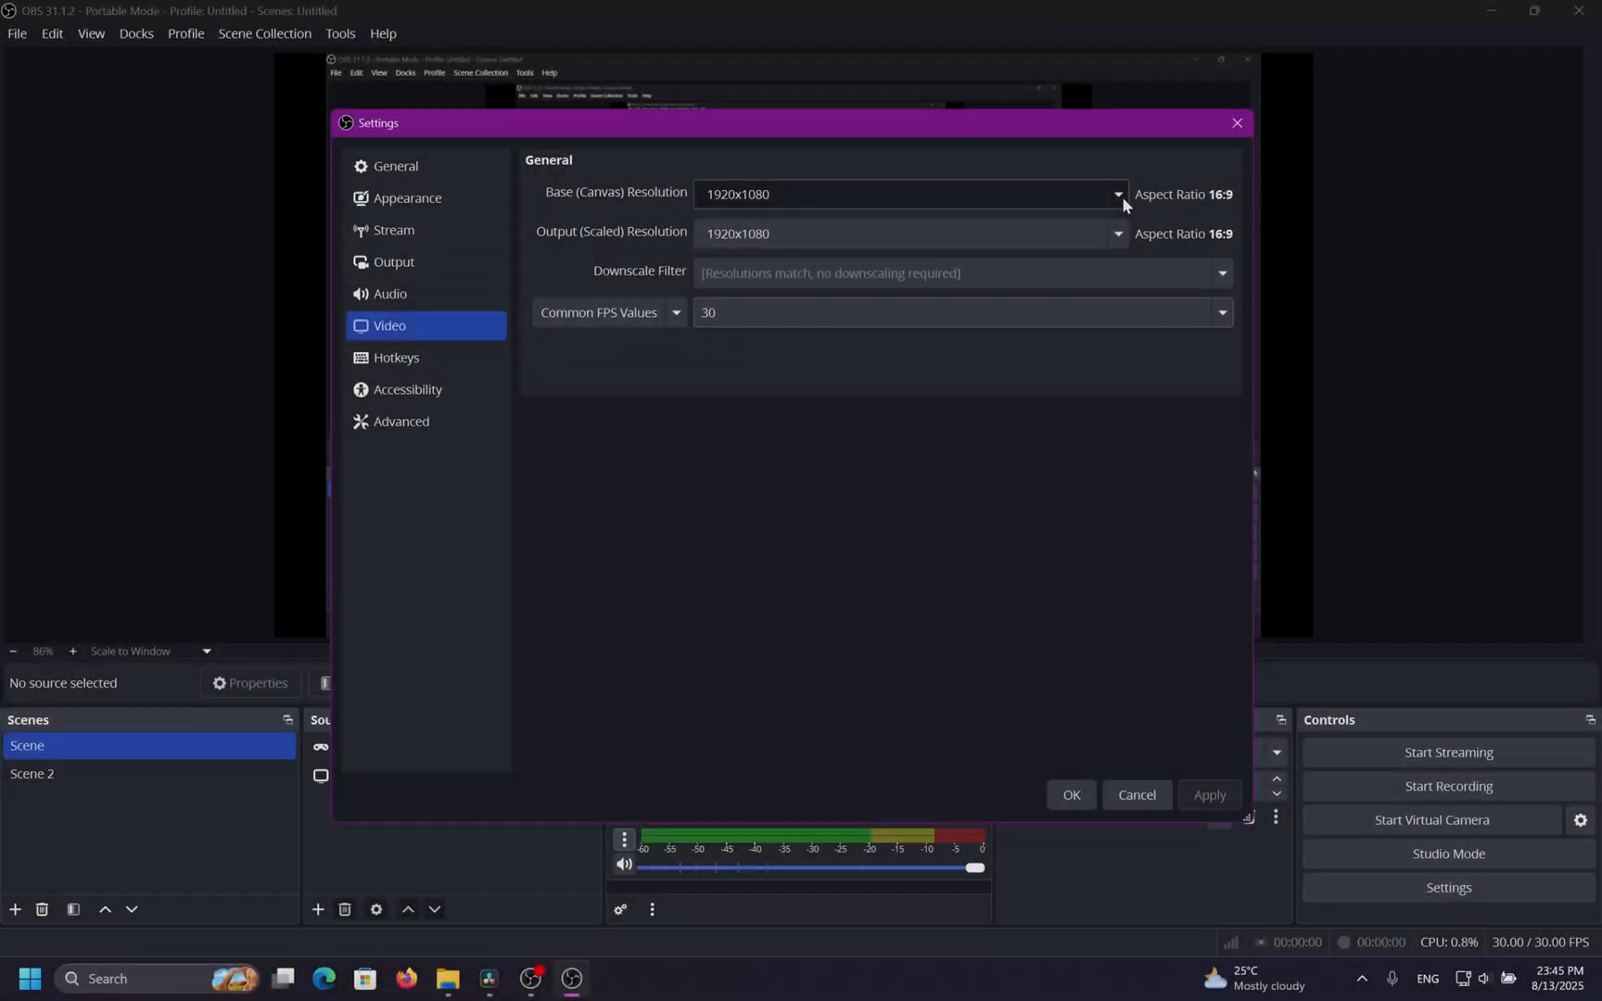
{"action": "left_click", "coordinate": [1122, 196]}
{"action": "left_click", "coordinate": [945, 408]}
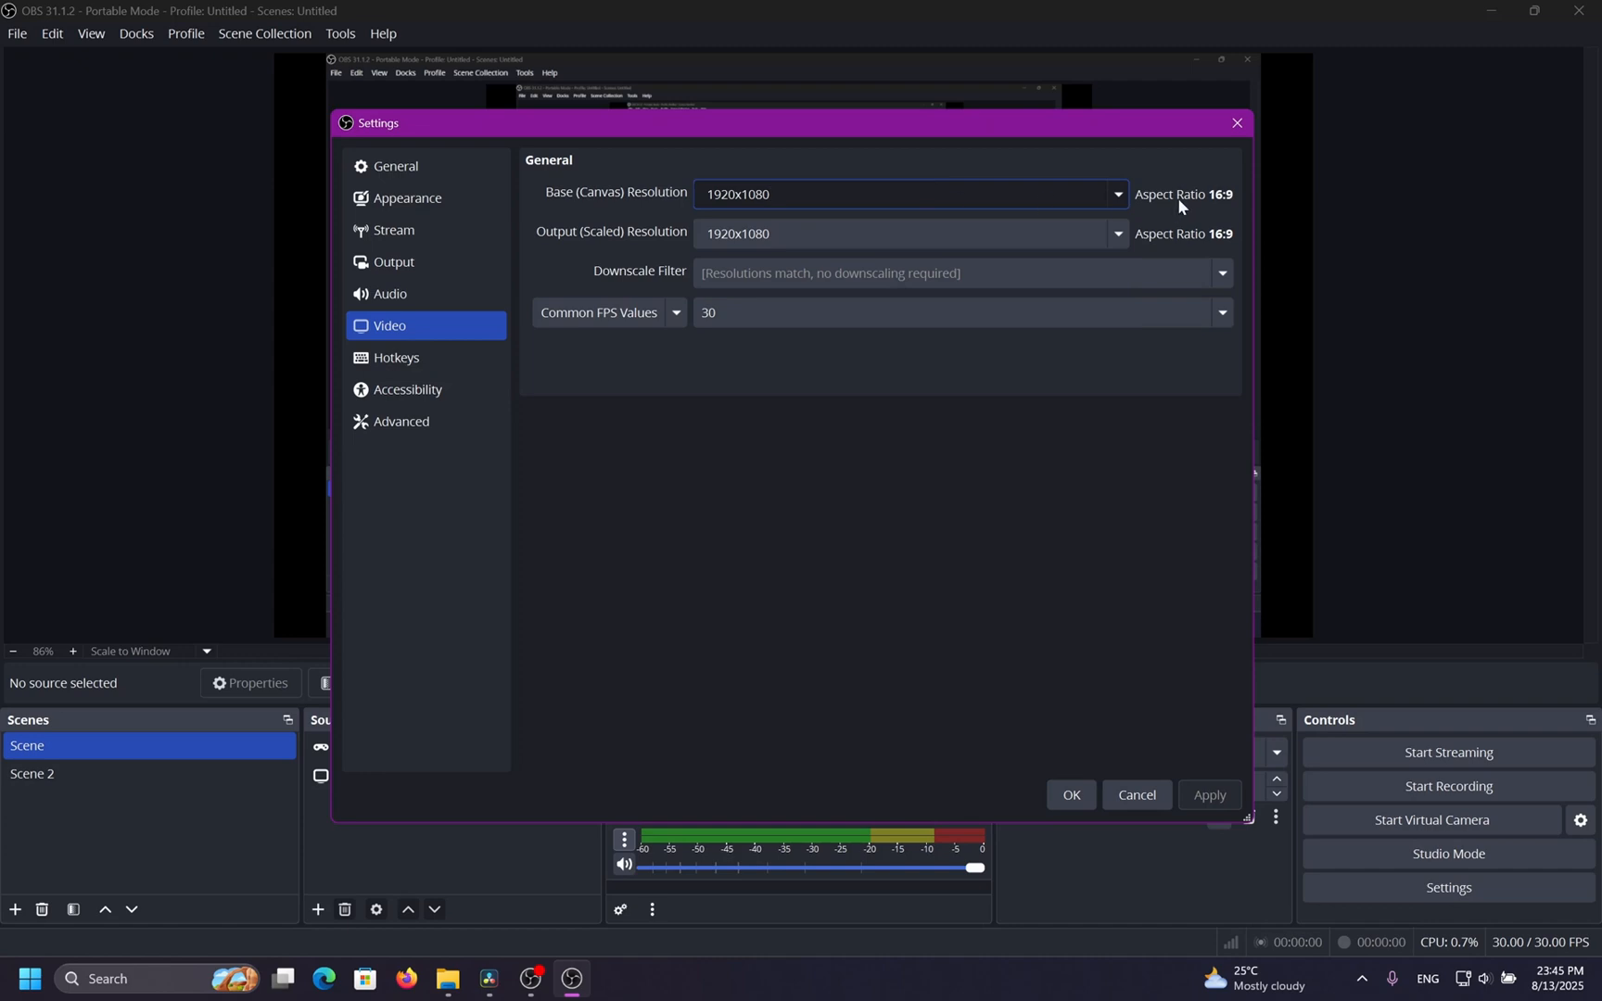
Set the base canvas resolution to 3160x2160 and confirm the settings.
{"action": "left_click", "coordinate": [1102, 193]}
{"action": "left_click", "coordinate": [958, 229]}
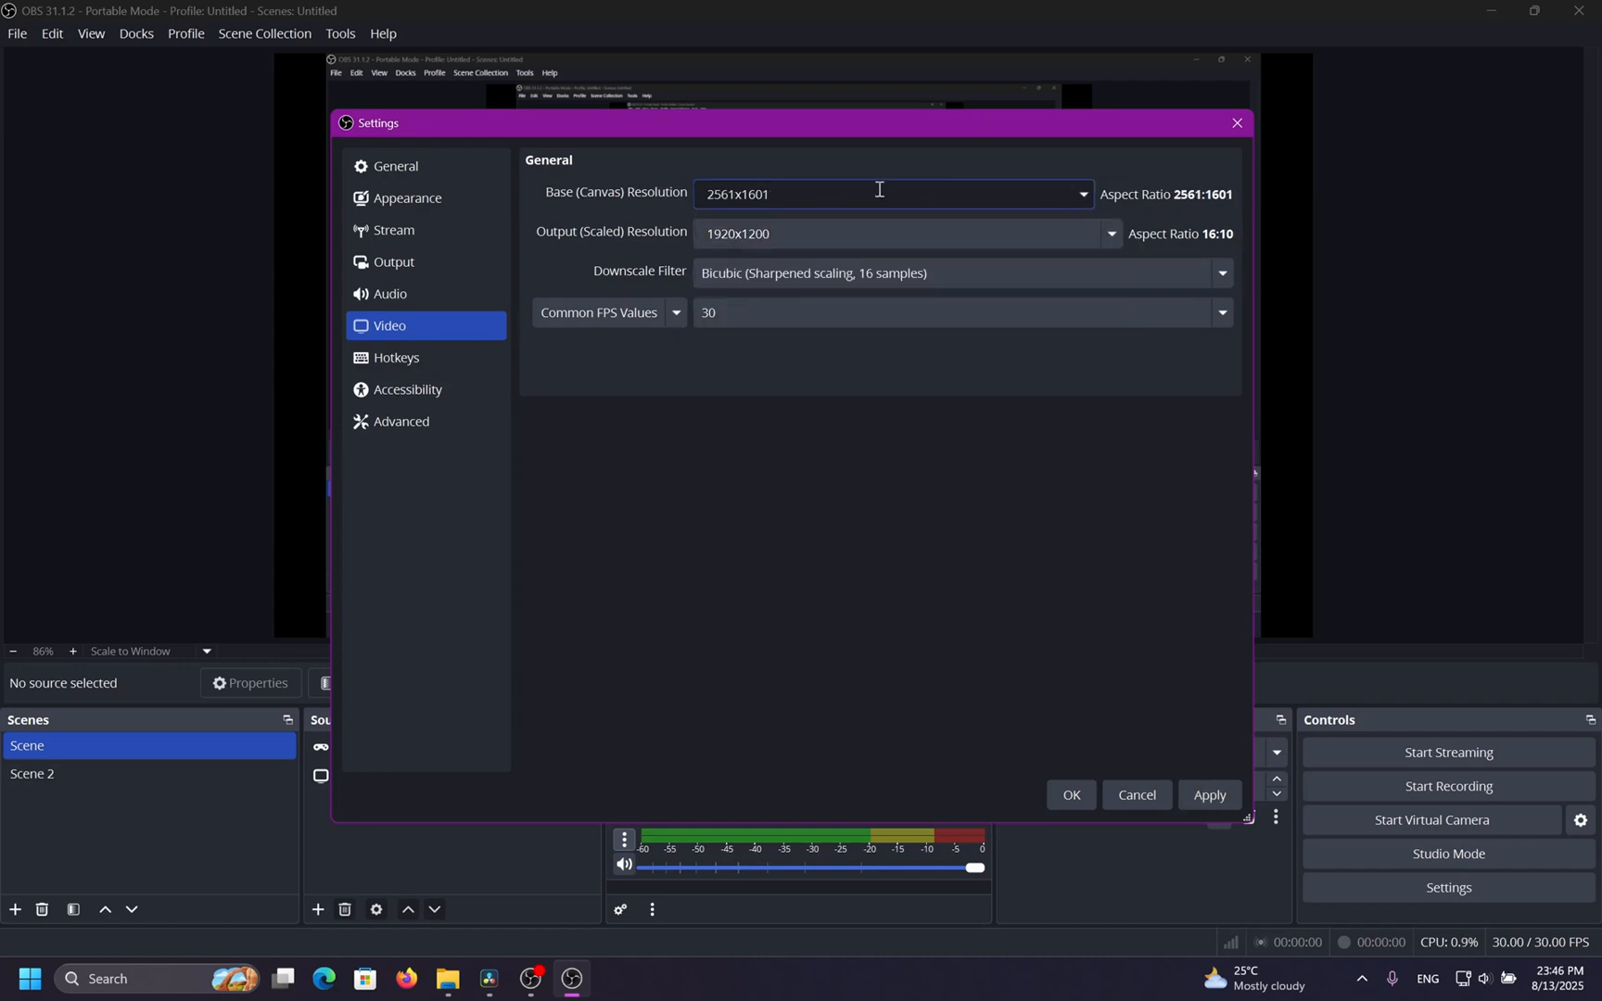
{"action": "left_click_drag", "start_coordinate": [880, 189], "coordinate": [452, 181]}
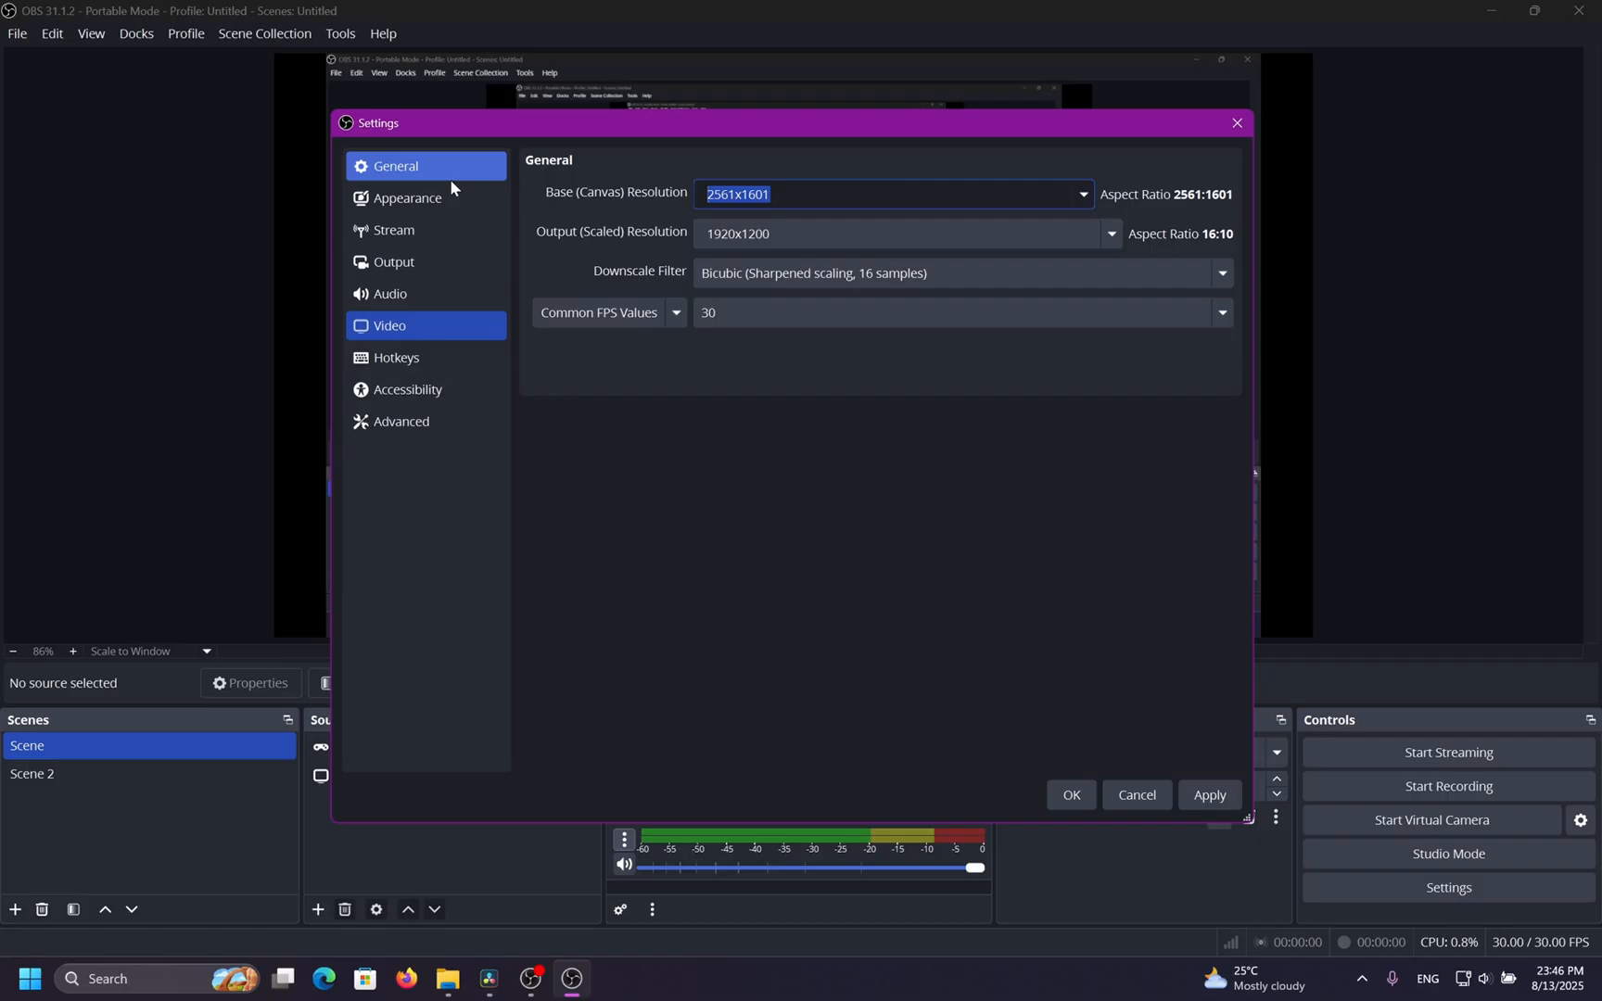
{"action": "type", "text": "3160"}
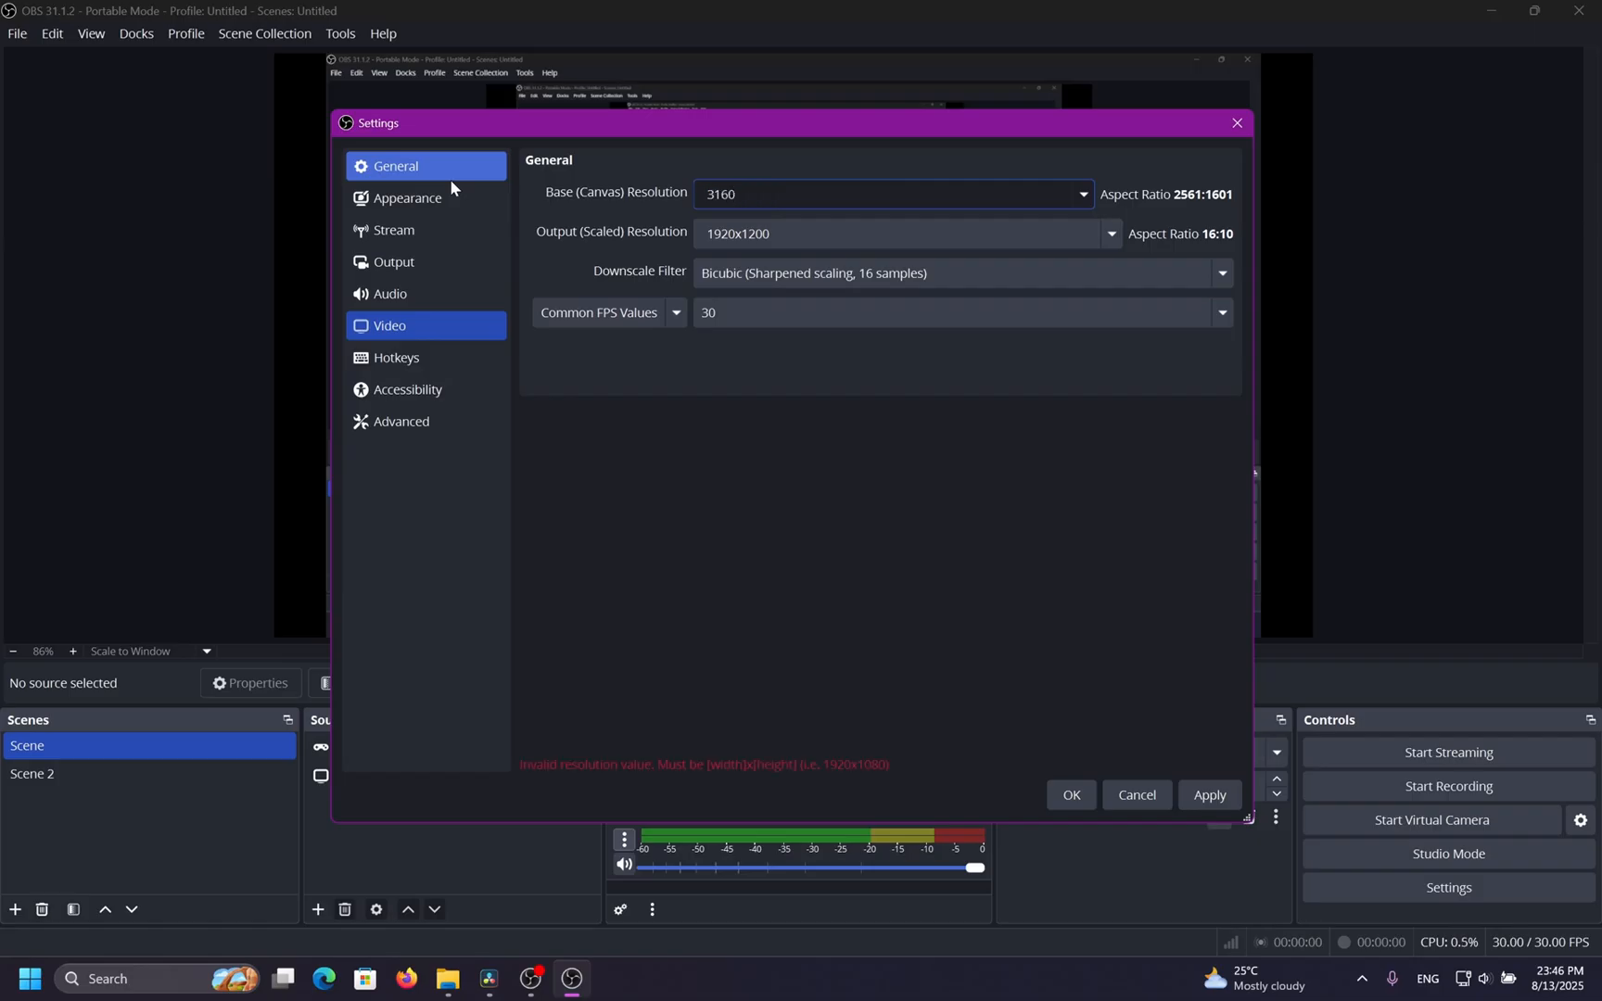
{"action": "type", "text": "x2160"}
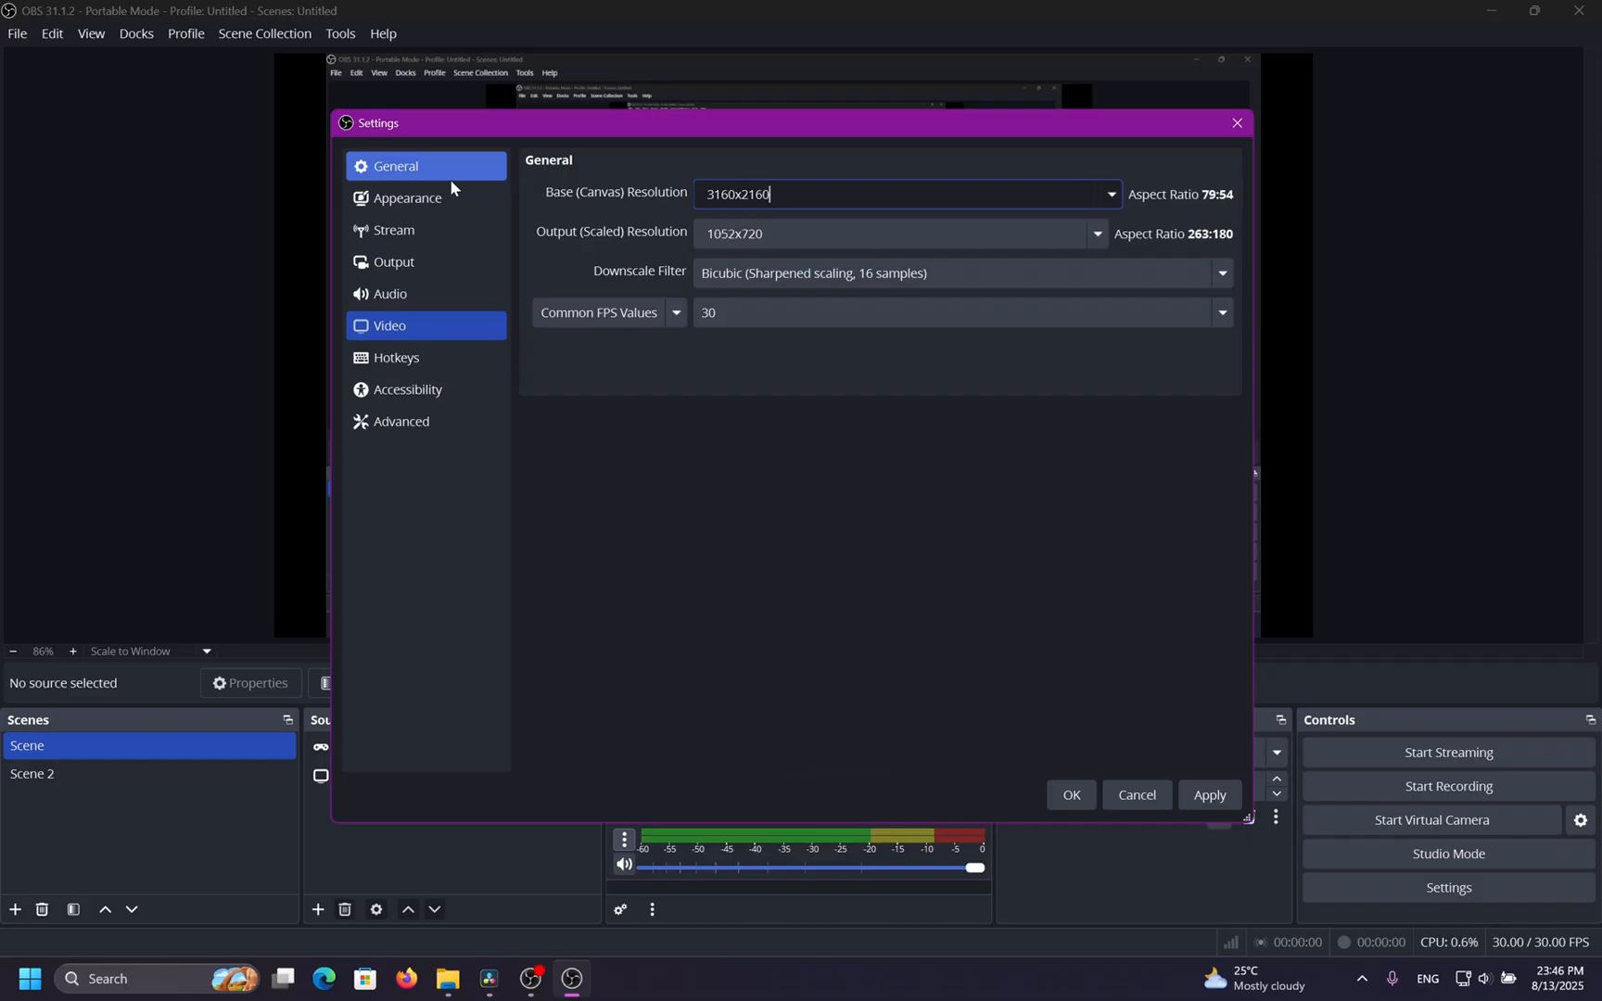
{"action": "left_click", "coordinate": [1078, 812]}
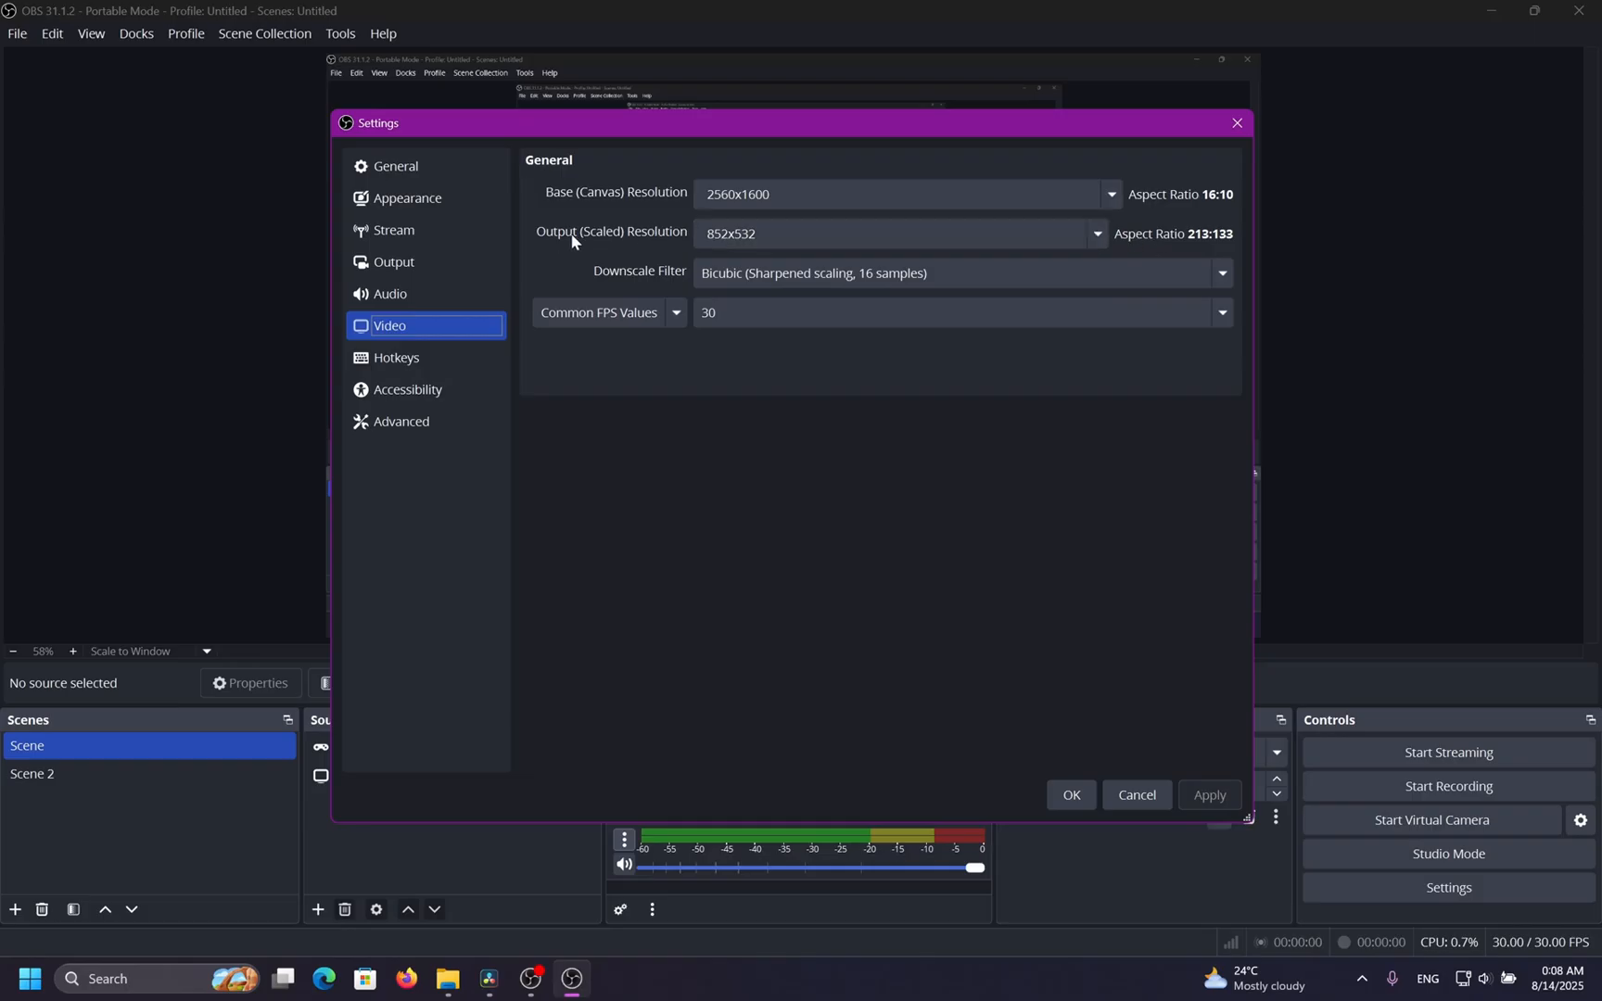
Set the output scaled resolution to 2560x1600 and apply the change.
{"action": "left_click", "coordinate": [1098, 236]}
{"action": "scroll", "coordinate": [1072, 271], "scroll_direction": "up", "scroll_amount": 1}
{"action": "left_click", "coordinate": [1066, 271]}
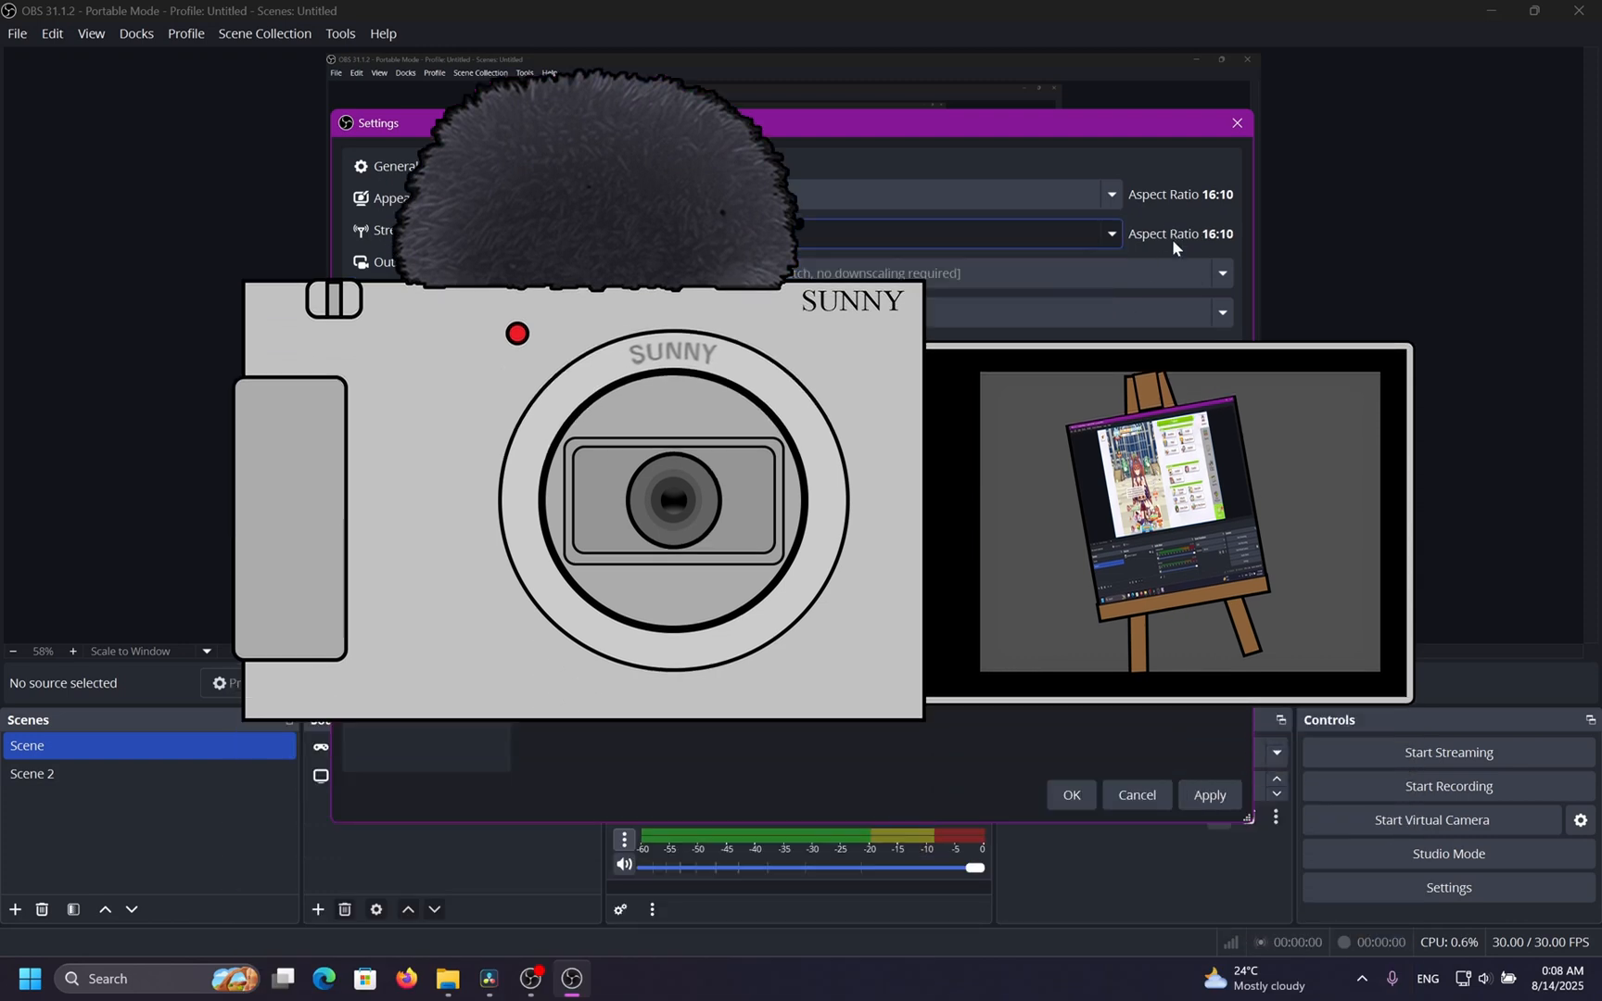
{"action": "left_click", "coordinate": [1209, 794]}
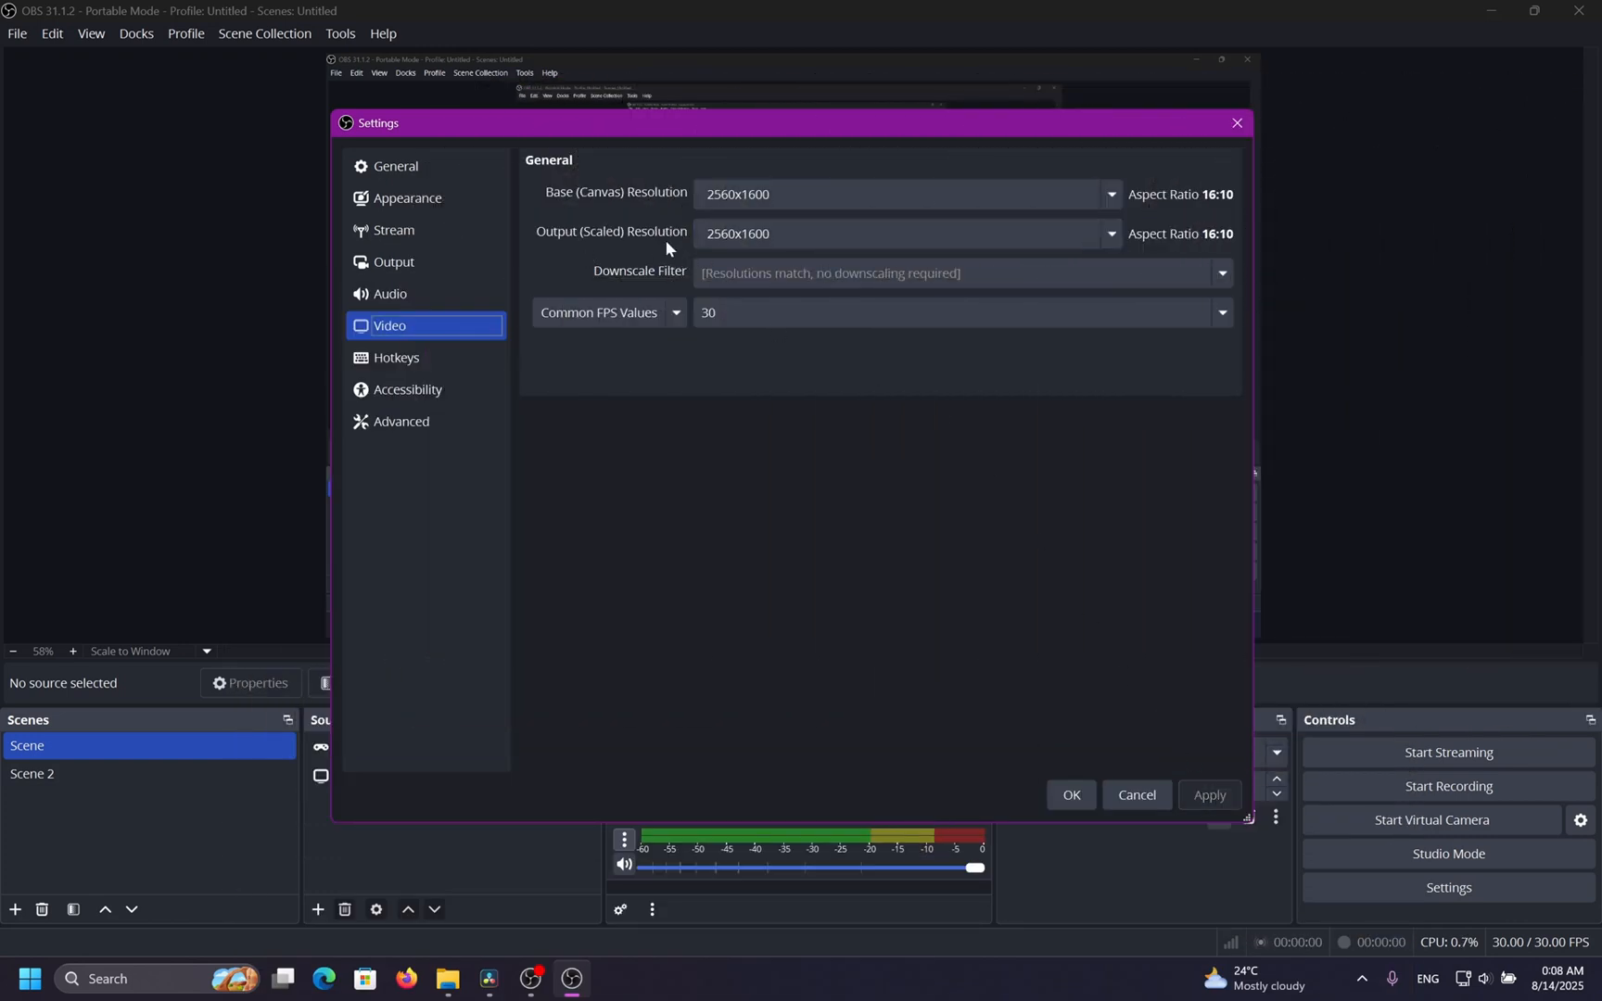
Examine the base canvas and output resolution fields and the base resolution options.
{"action": "left_click_drag", "start_coordinate": [784, 239], "coordinate": [637, 241]}
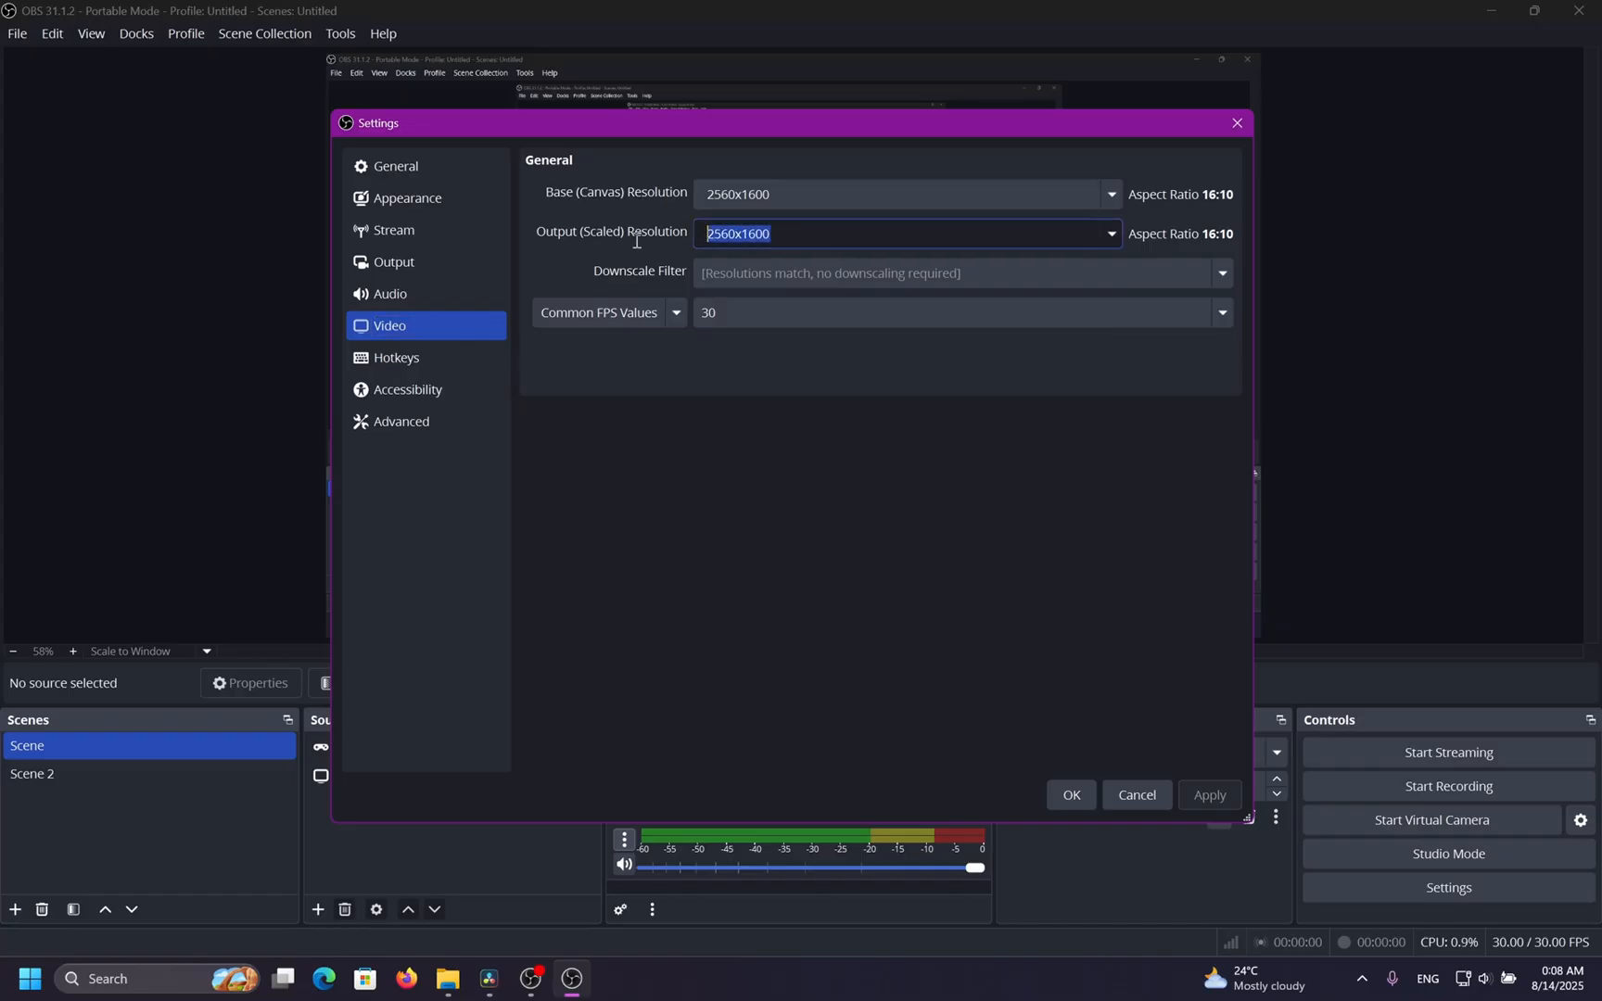
{"action": "left_click_drag", "start_coordinate": [706, 194], "coordinate": [777, 191]}
{"action": "left_click", "coordinate": [1103, 196]}
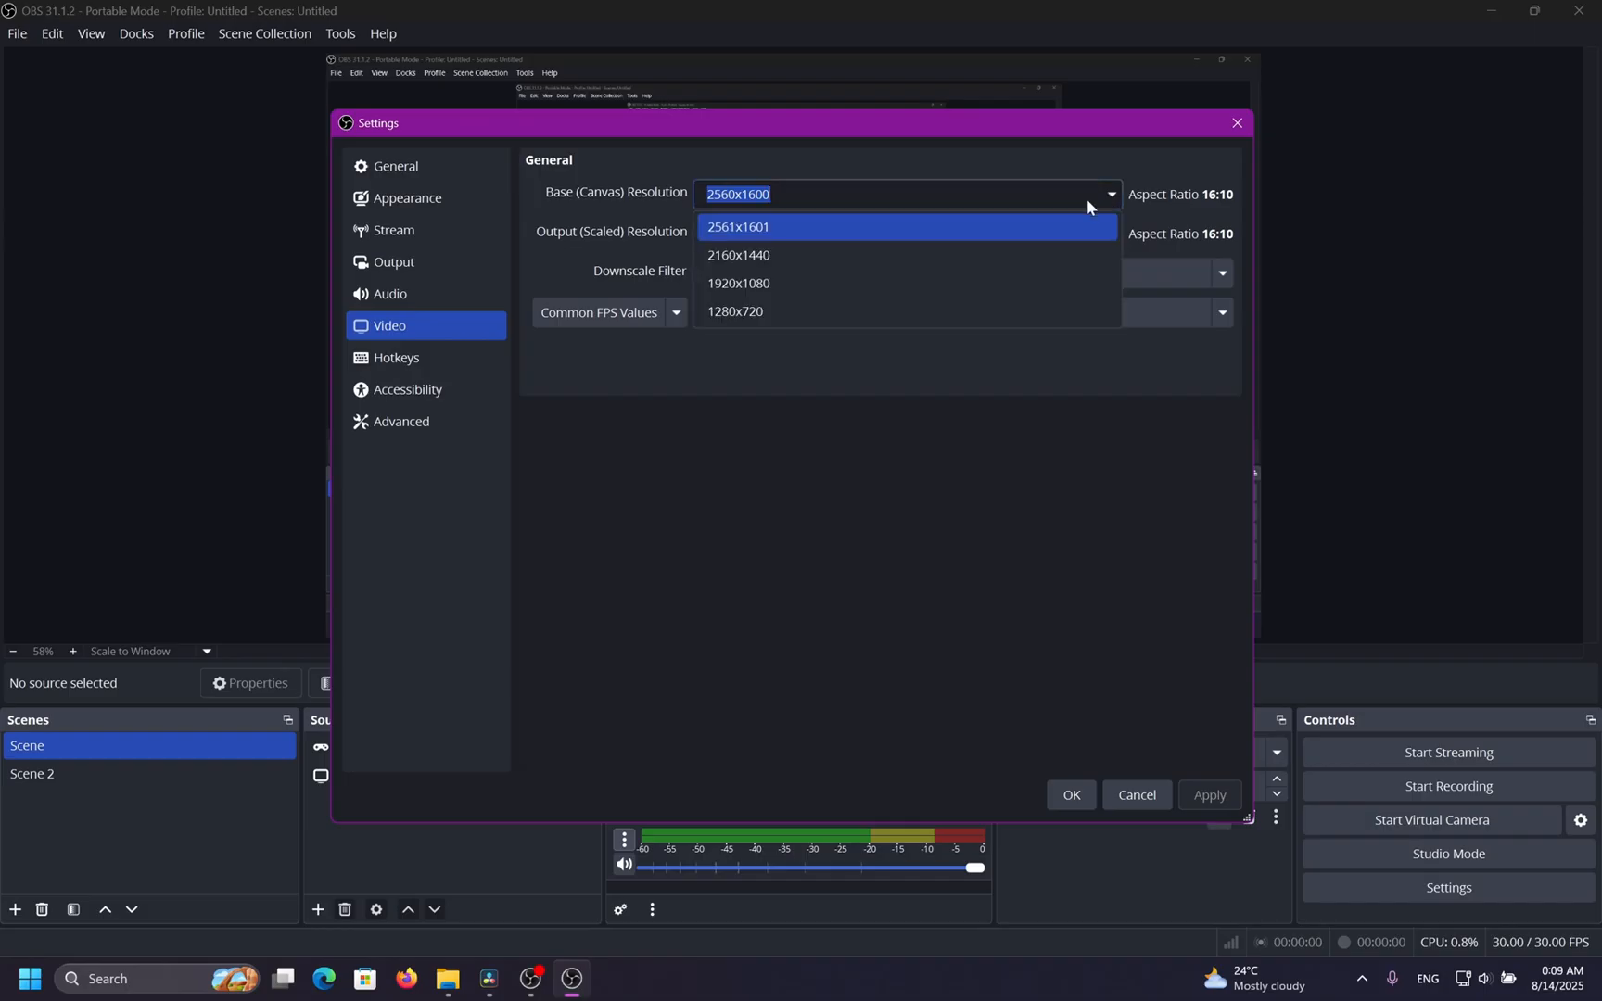
{"action": "left_click", "coordinate": [1084, 219]}
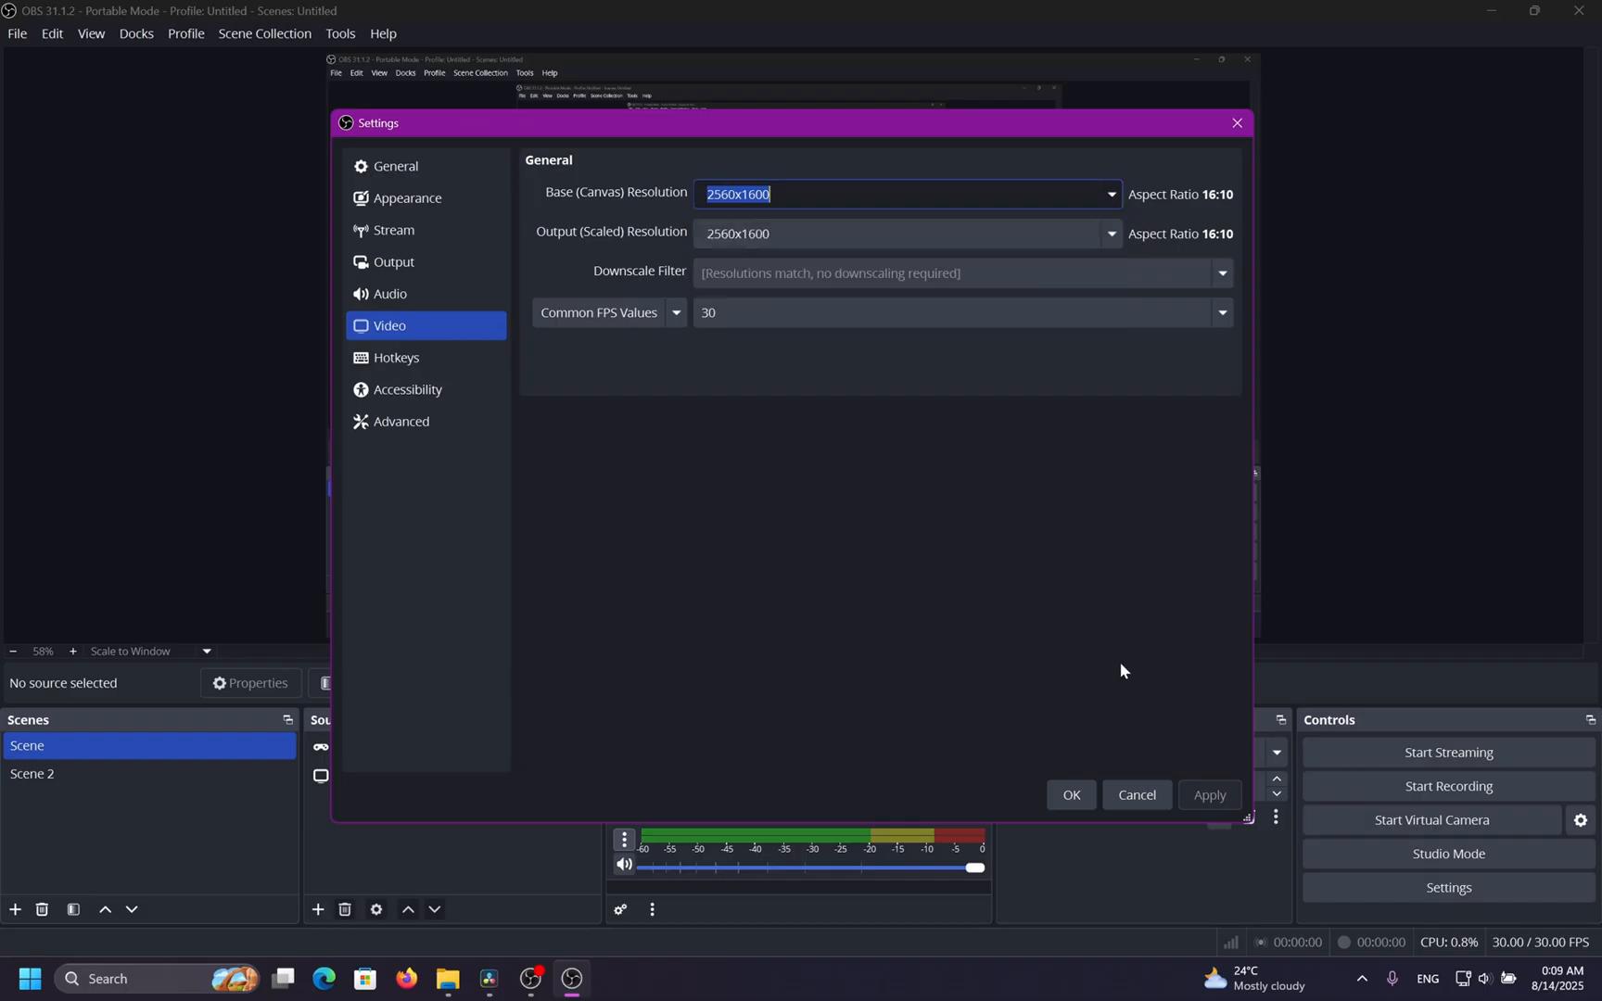
{"action": "left_click", "coordinate": [1092, 240]}
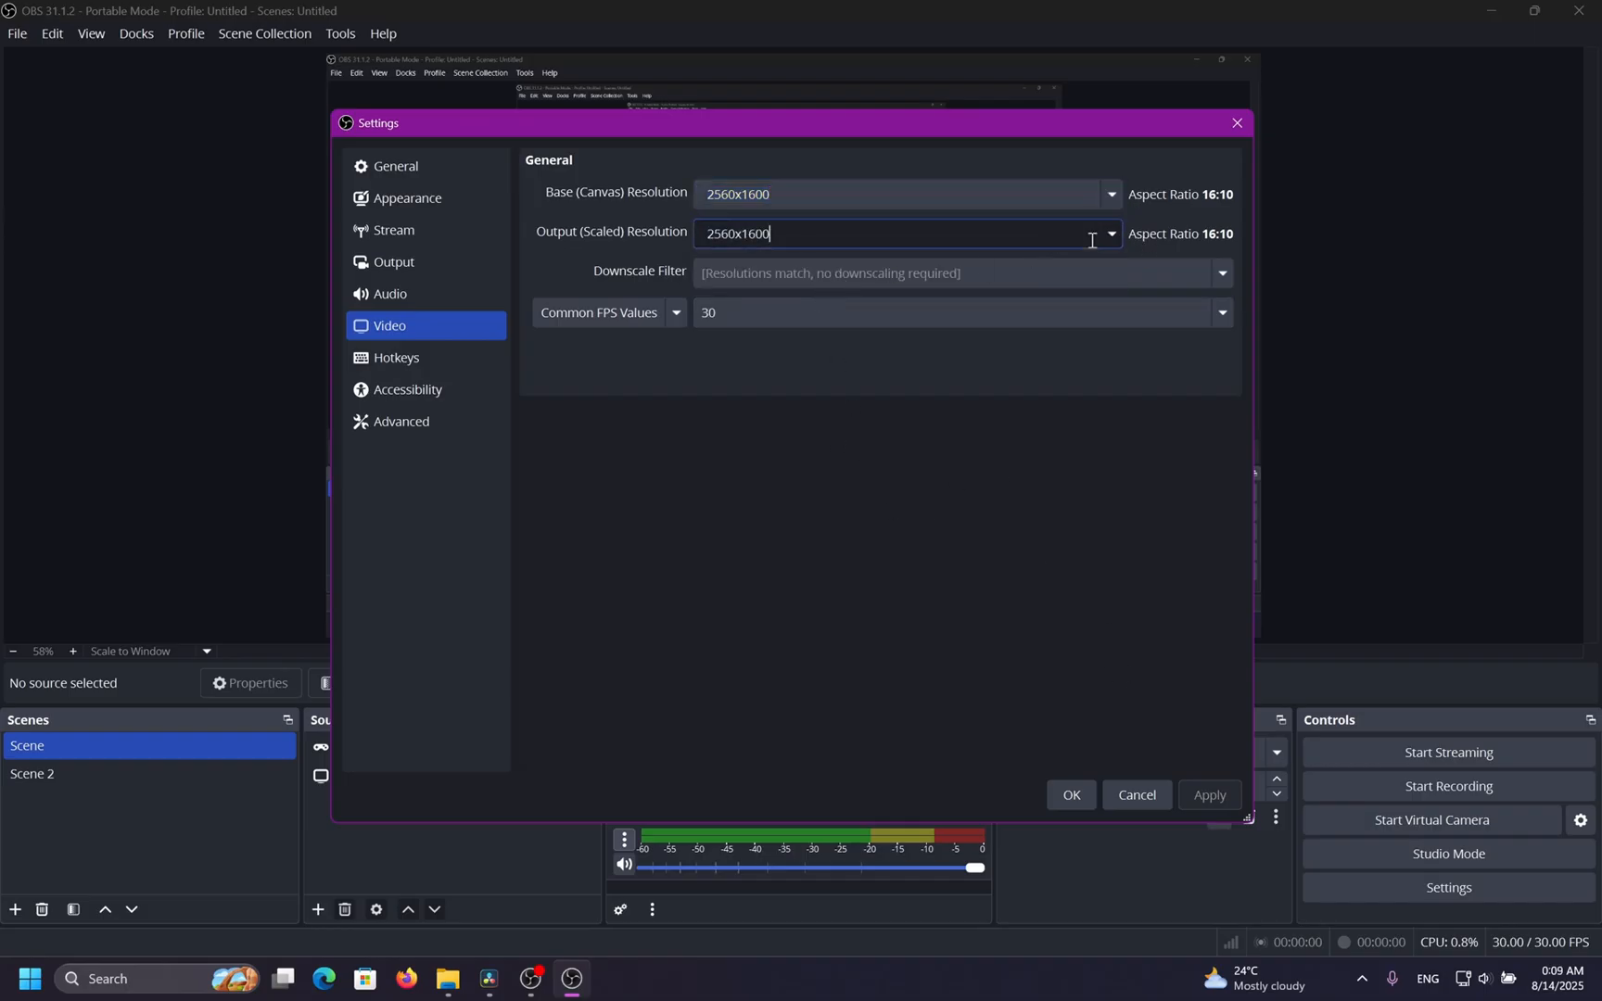
Try out several output scaled resolutions from the list, including 1280x800, 2560x1600 and 1920x1200.
{"action": "left_click", "coordinate": [1111, 235]}
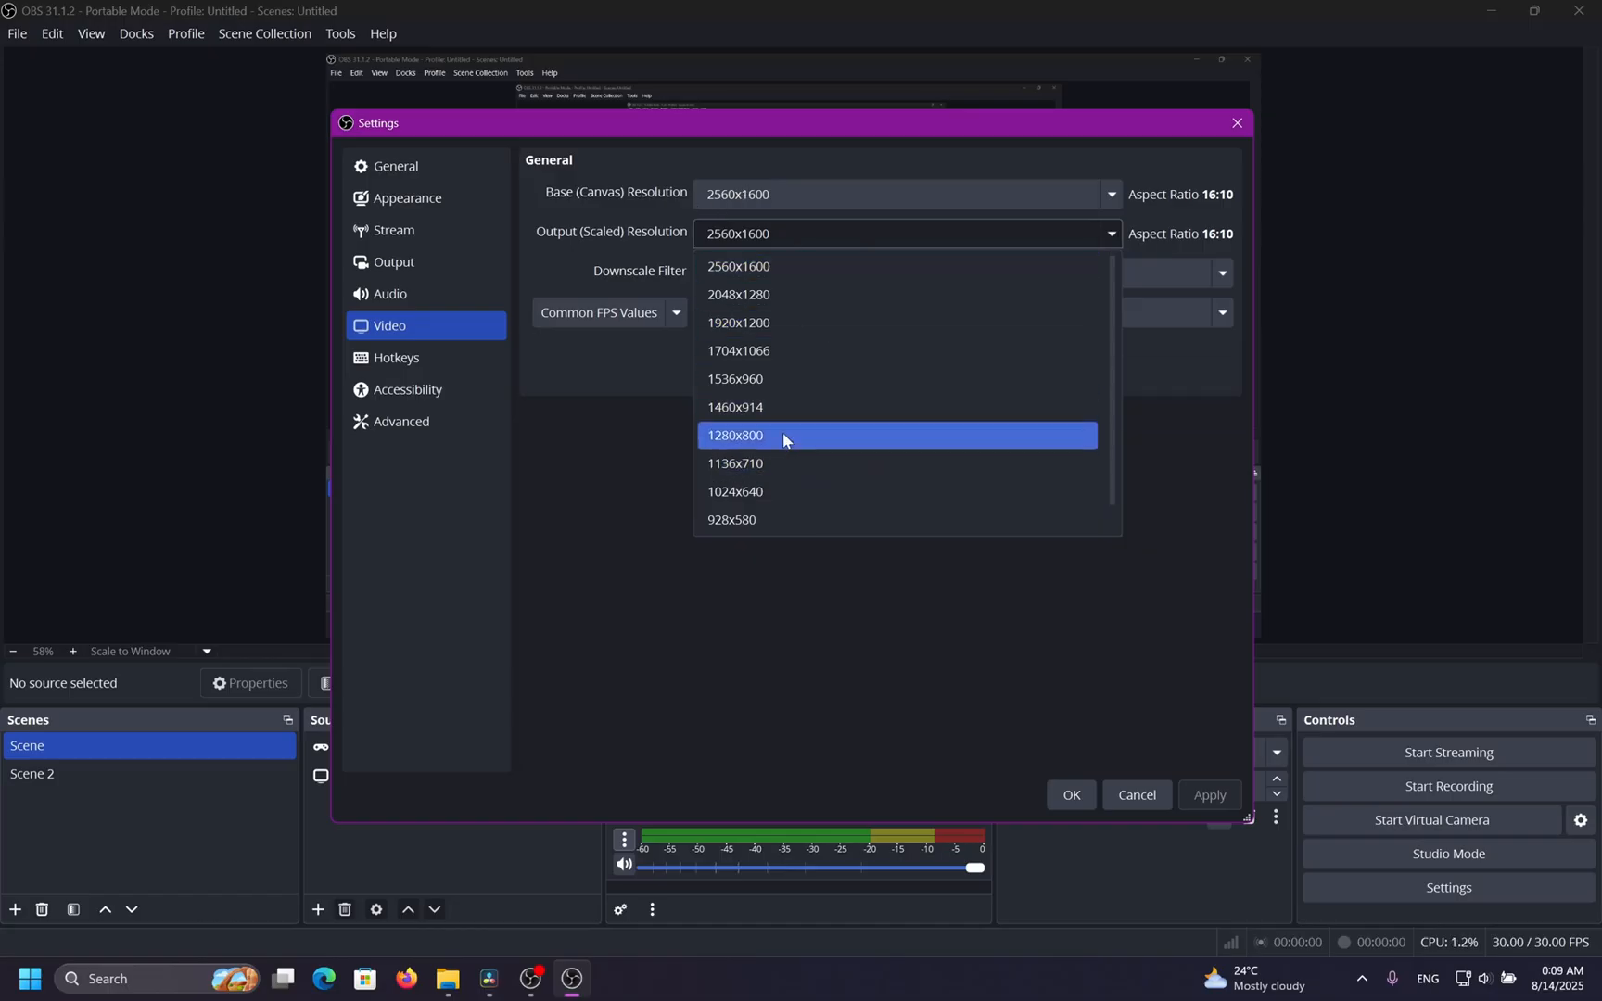
{"action": "left_click", "coordinate": [900, 436]}
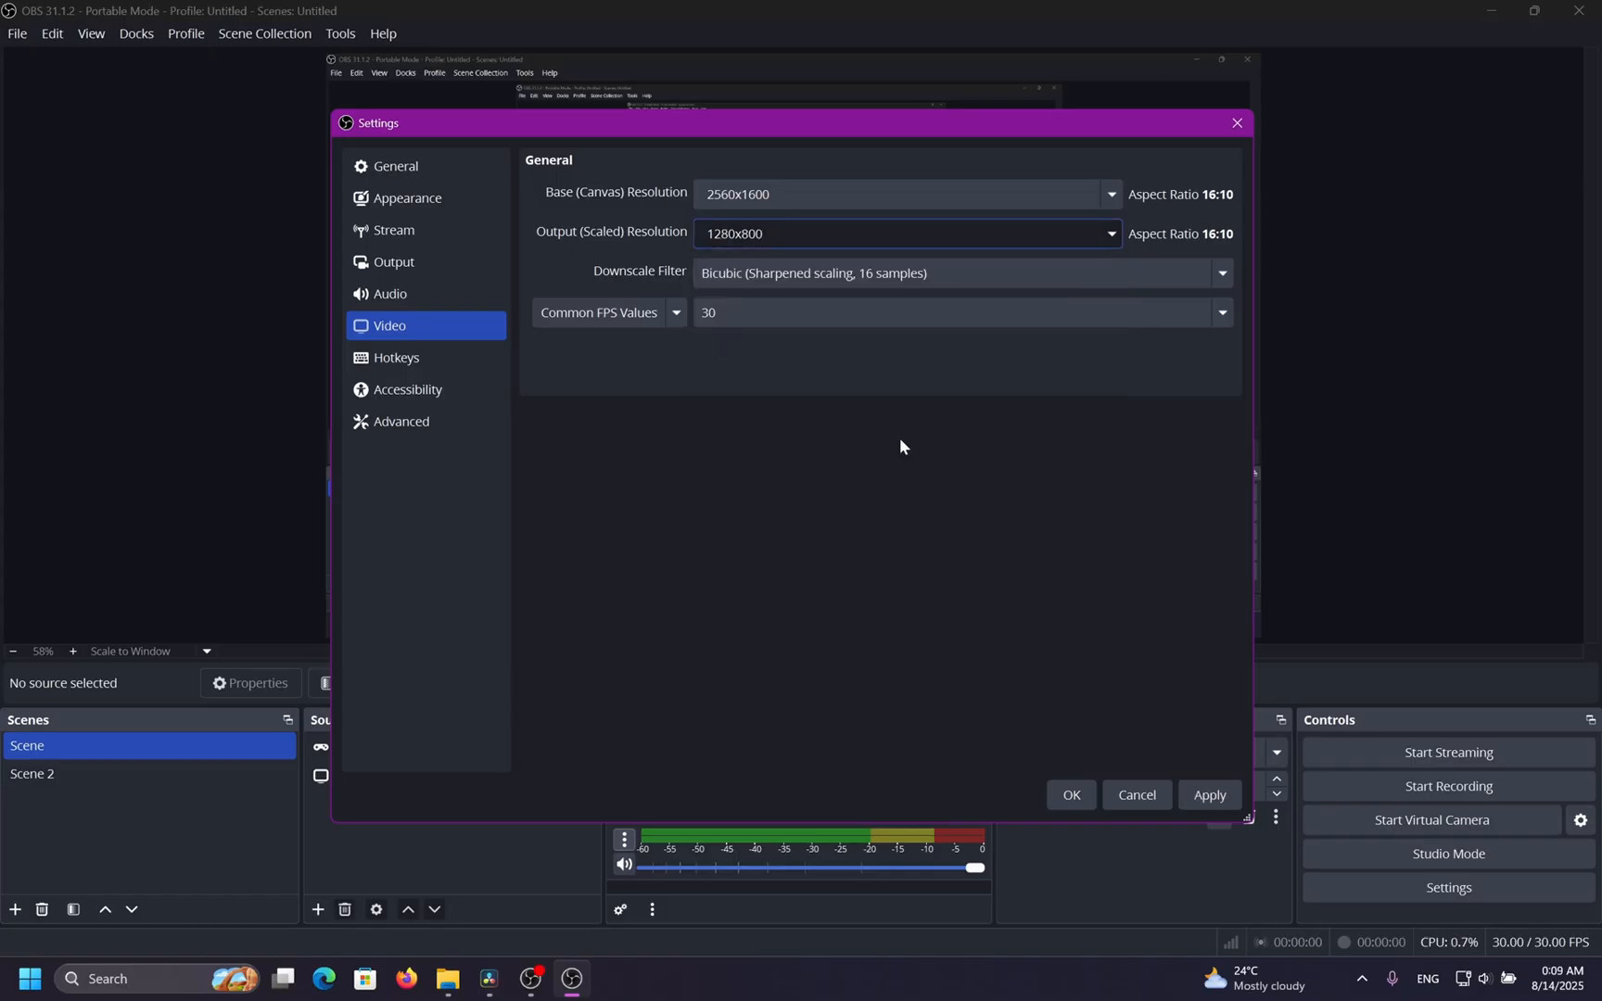
{"action": "left_click", "coordinate": [1111, 233]}
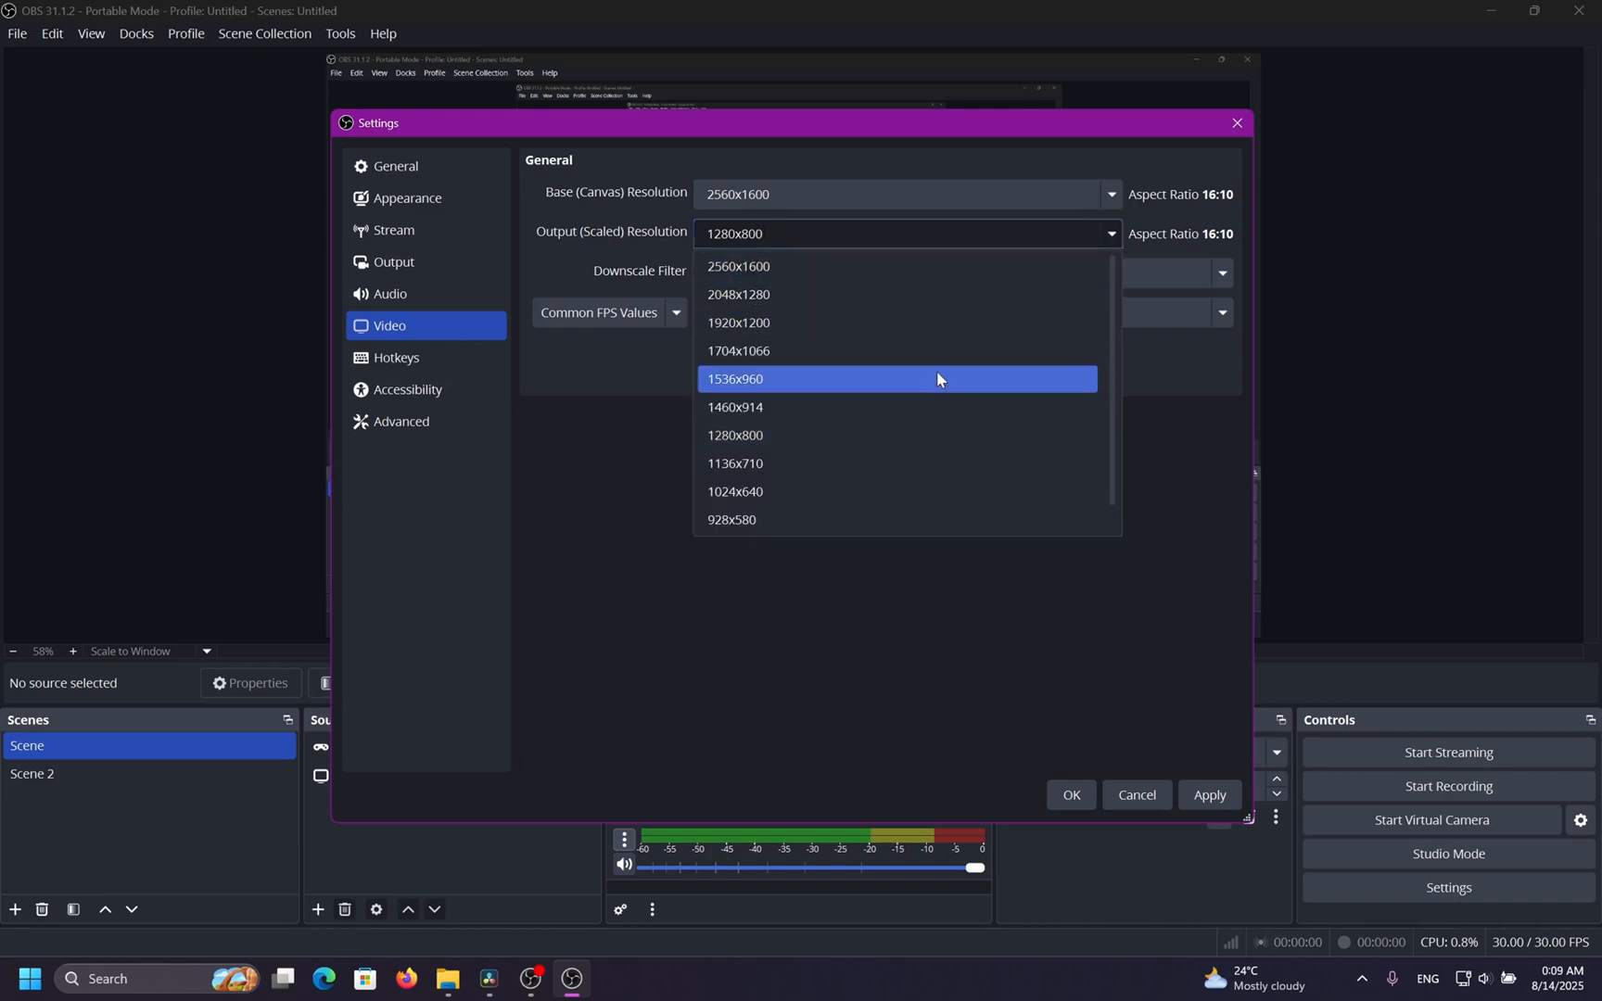
{"action": "left_click", "coordinate": [922, 435]}
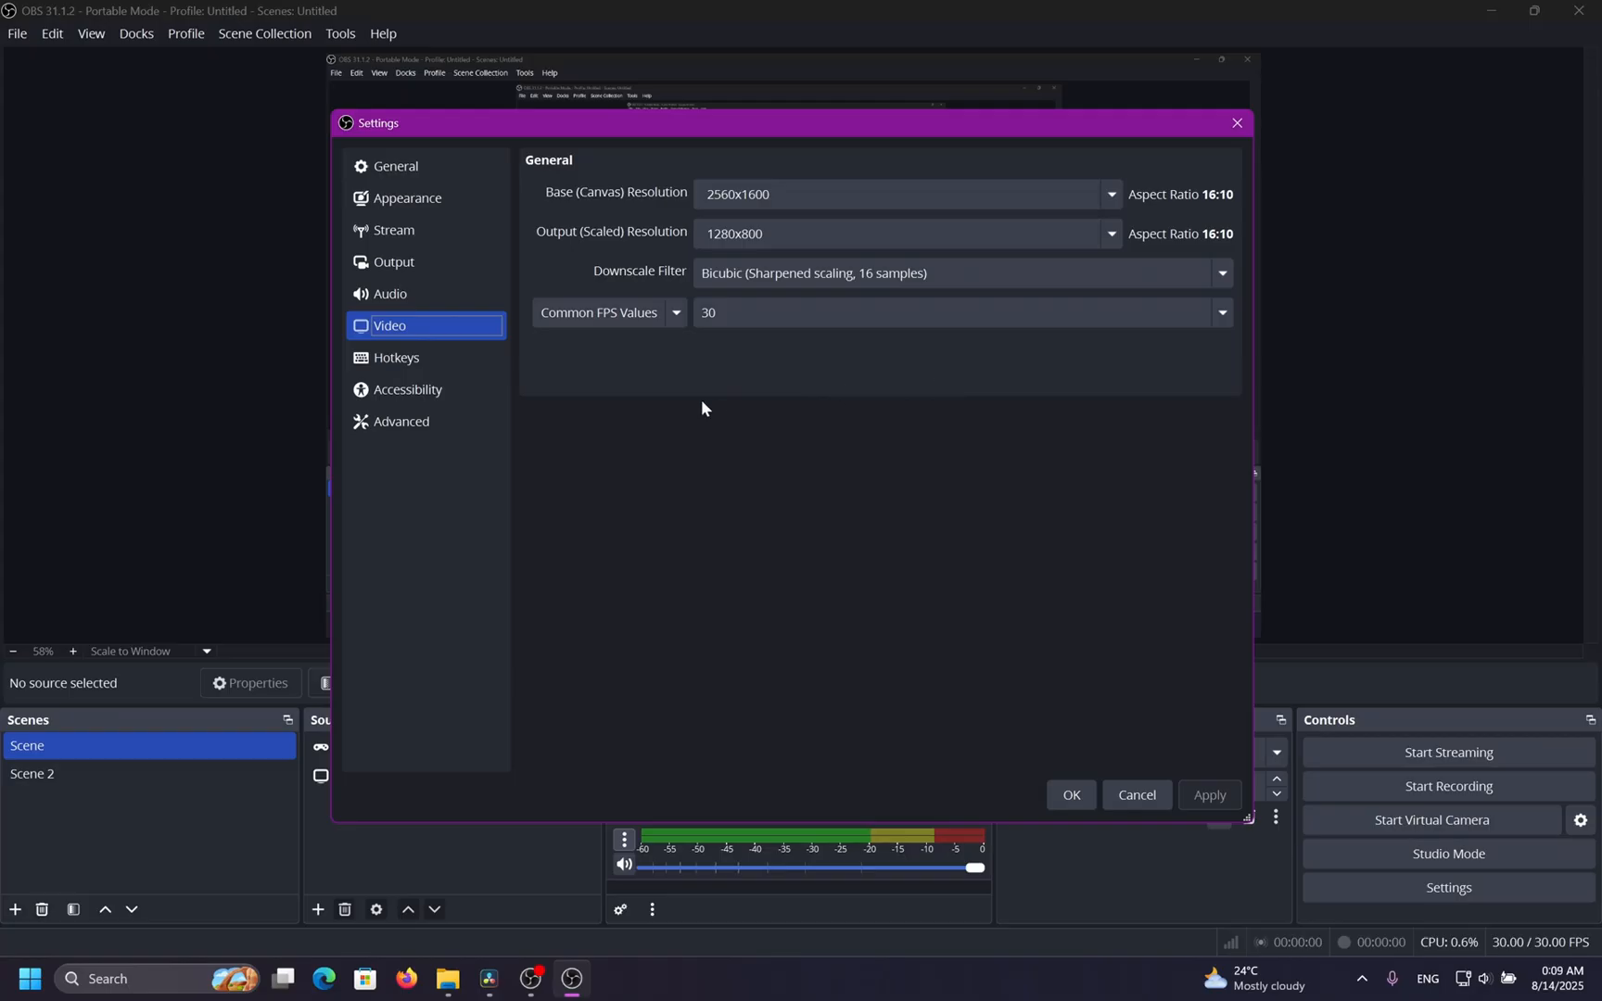
{"action": "left_click", "coordinate": [1119, 224]}
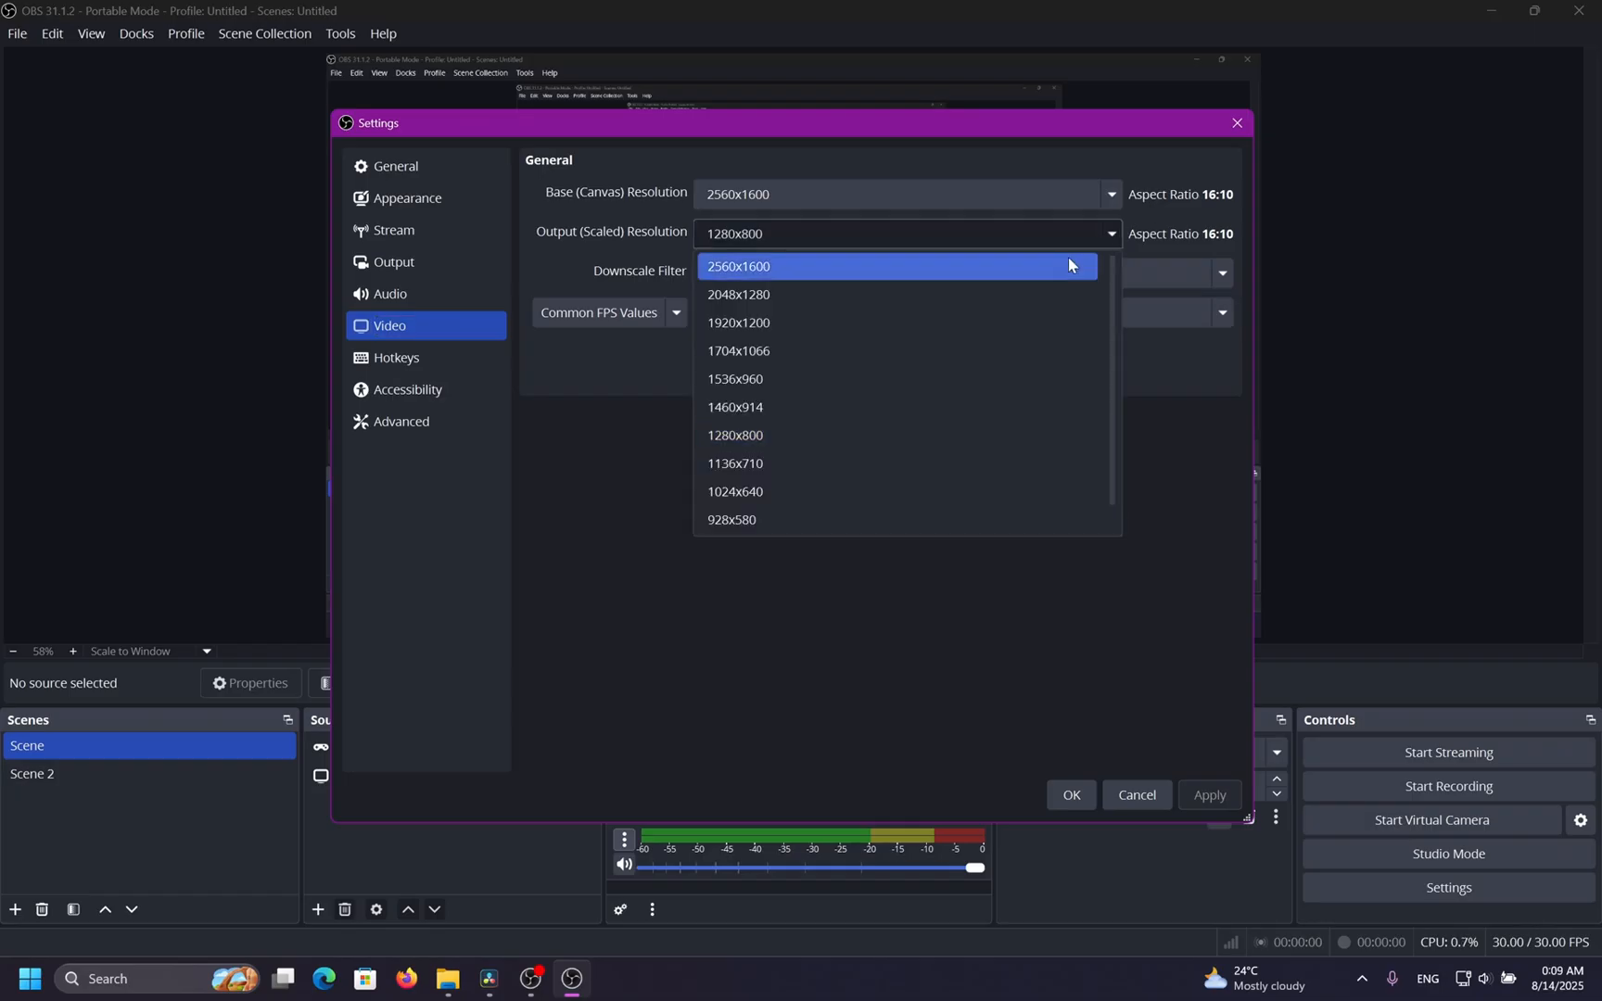
{"action": "left_click", "coordinate": [1052, 261]}
{"action": "left_click", "coordinate": [1113, 234]}
{"action": "left_click", "coordinate": [1015, 323]}
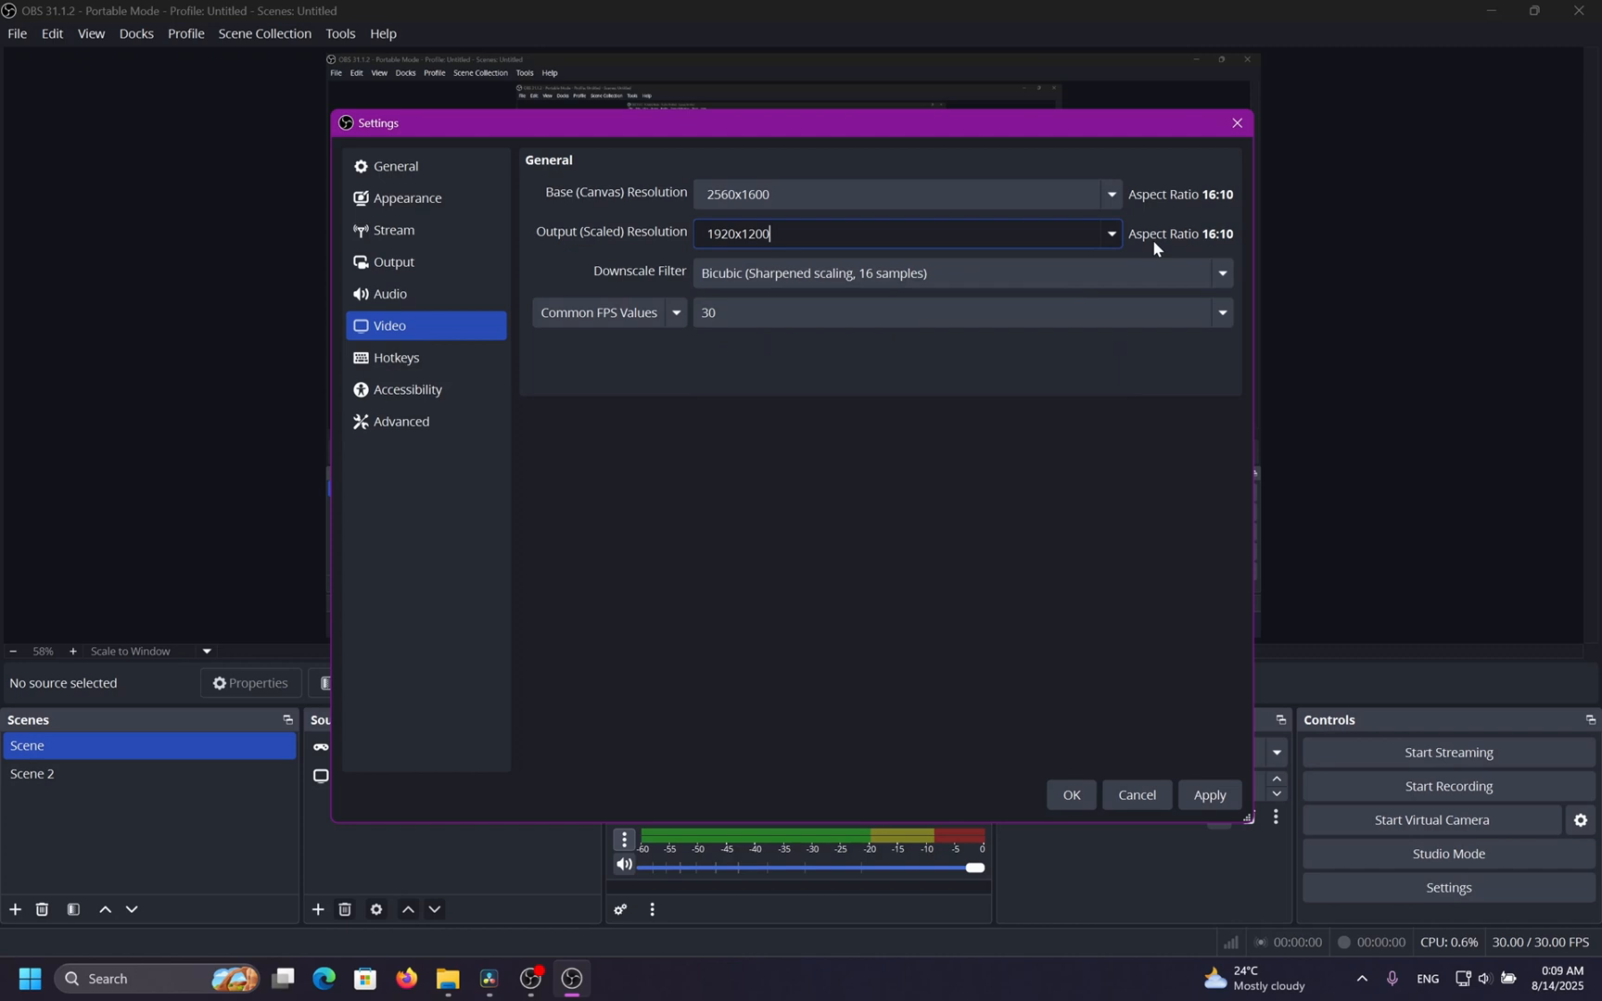
{"action": "left_click", "coordinate": [1112, 233]}
{"action": "left_click", "coordinate": [876, 433]}
Set the output scaled resolution to 1920x1200 and apply the change.
{"action": "left_click", "coordinate": [1100, 240]}
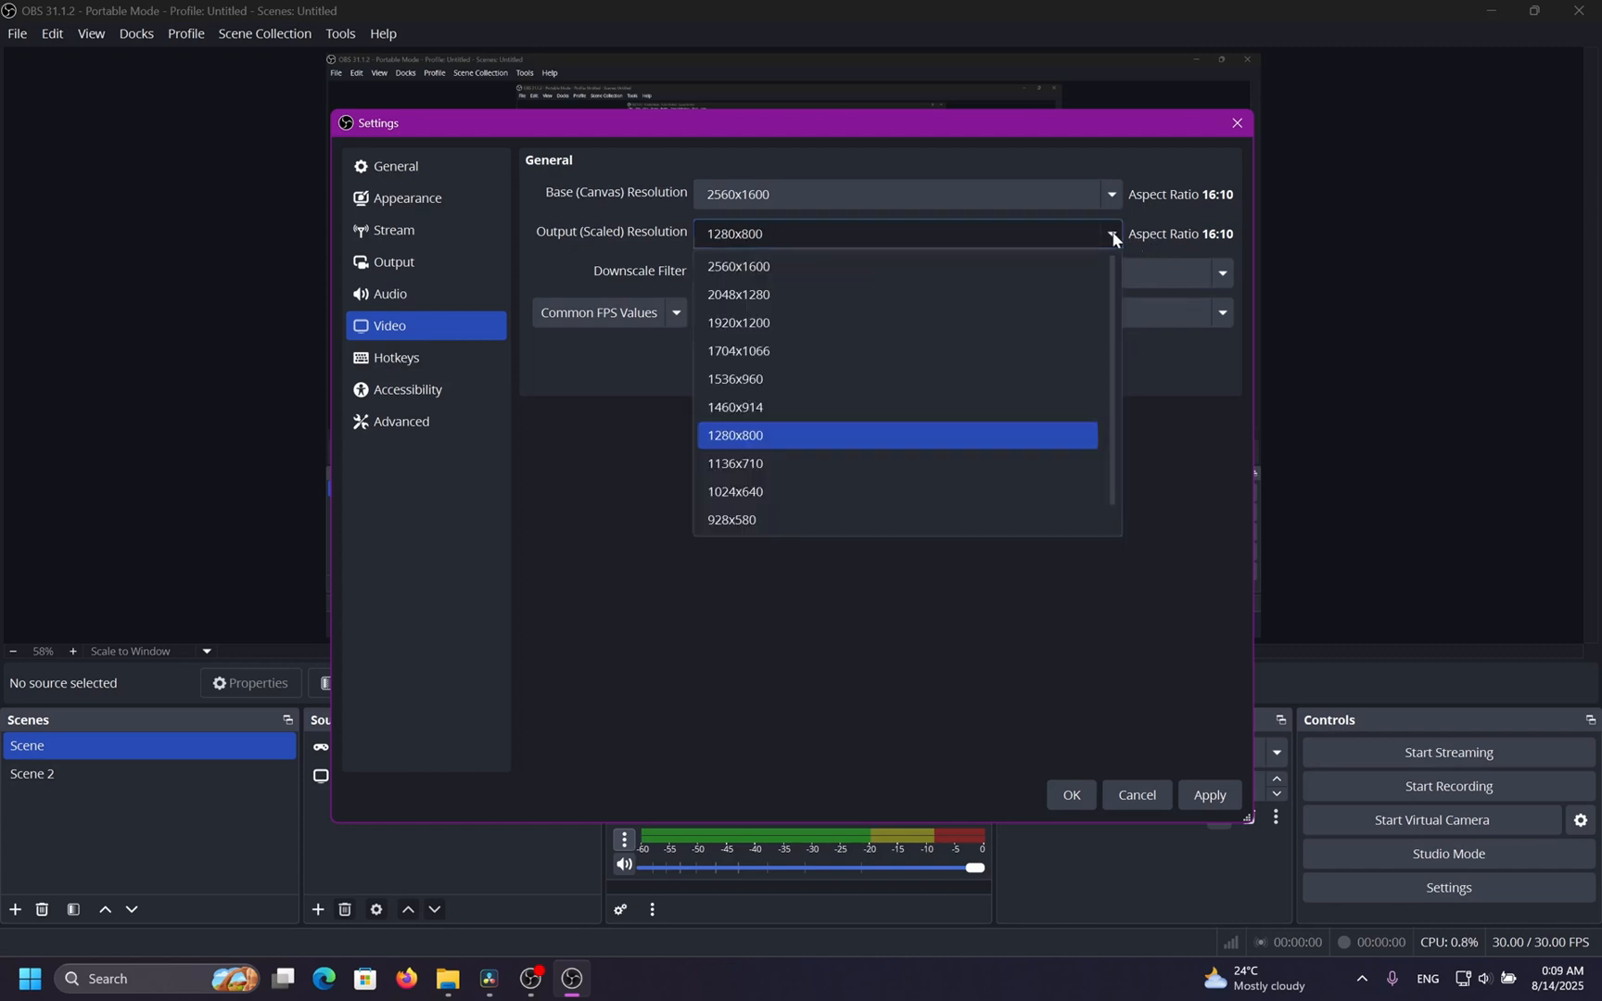
{"action": "left_click", "coordinate": [959, 299]}
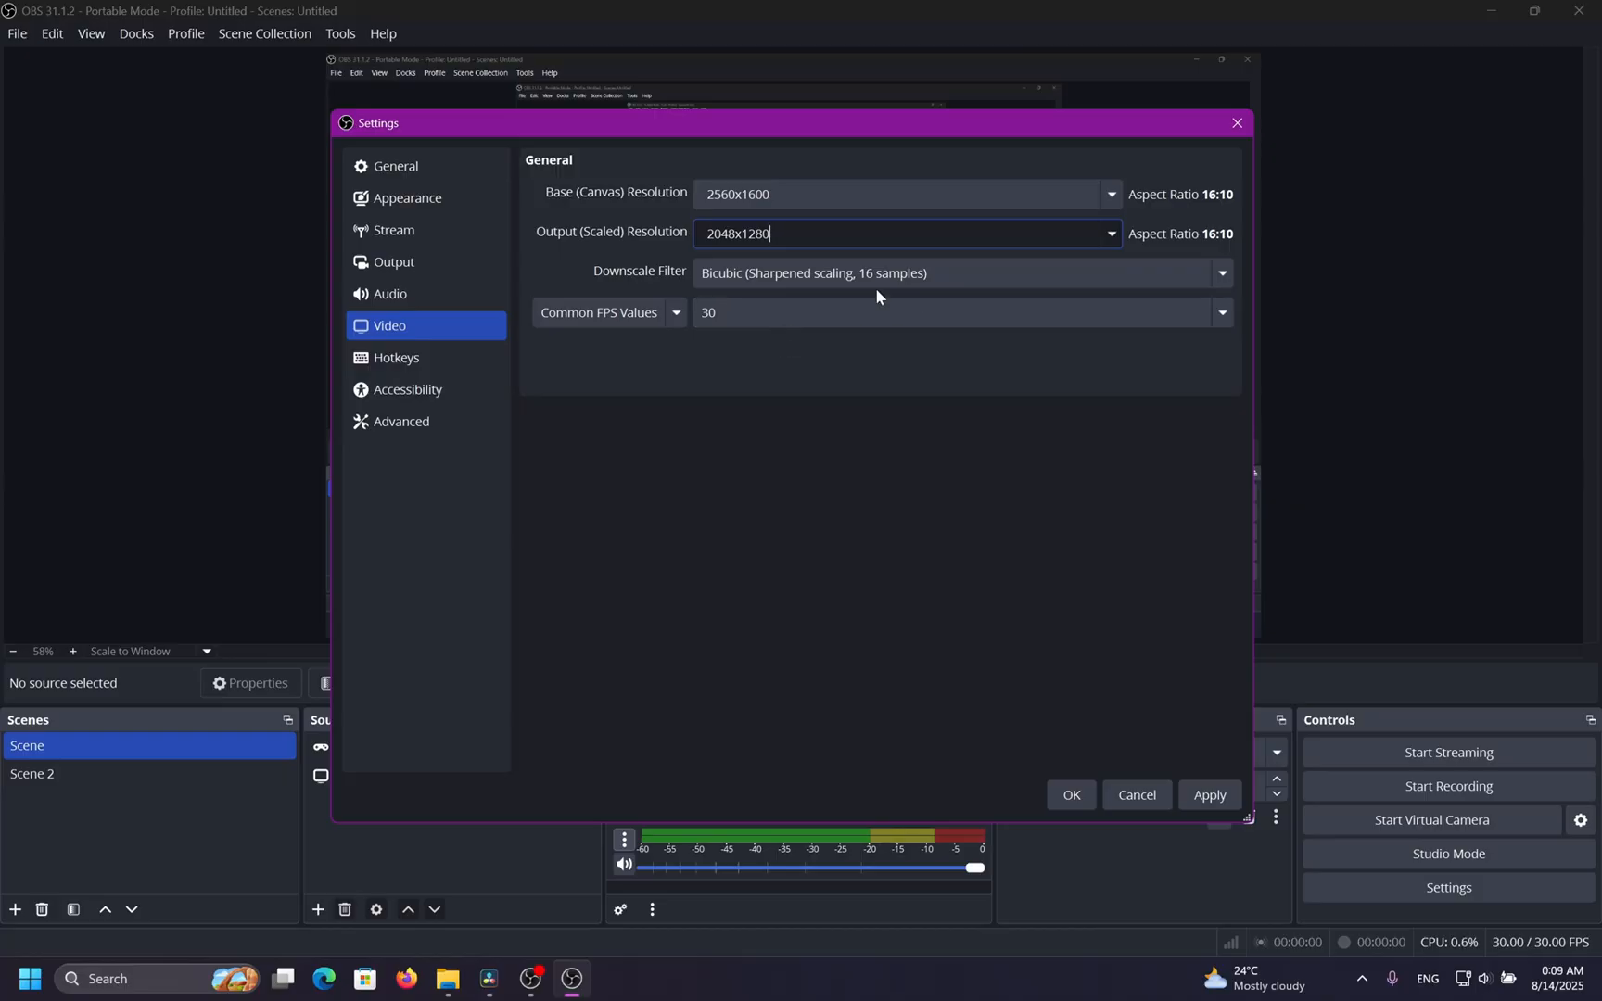
{"action": "left_click", "coordinate": [1119, 242]}
{"action": "left_click", "coordinate": [954, 326]}
{"action": "left_click", "coordinate": [1208, 795]}
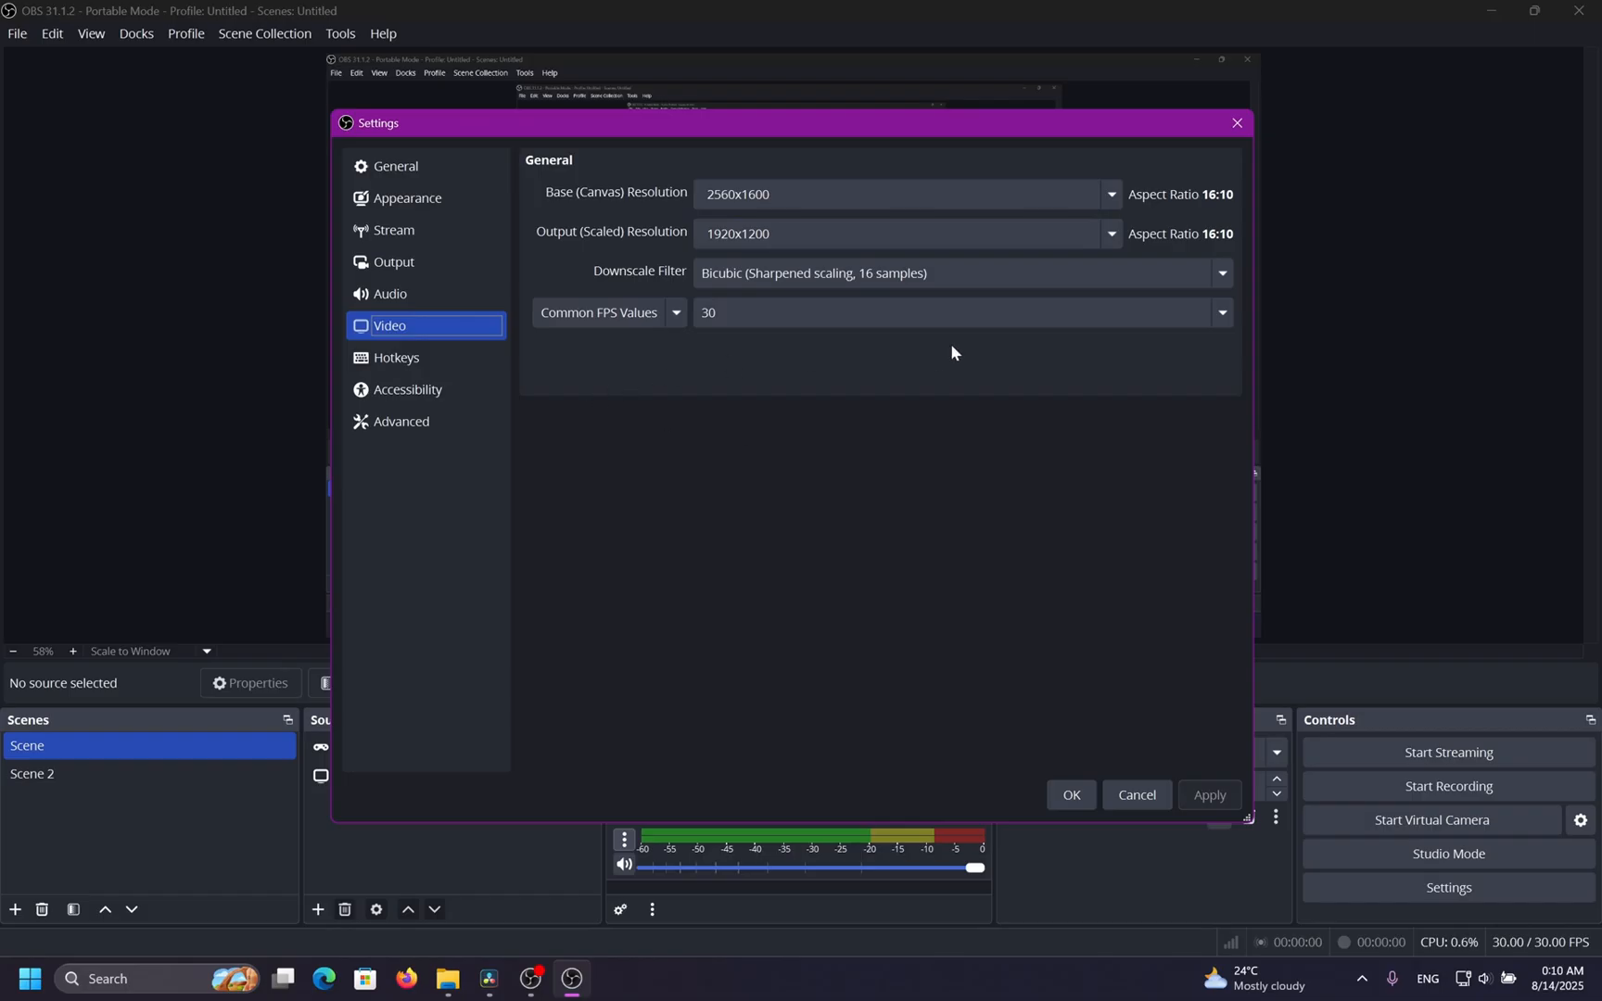
{"action": "left_click", "coordinate": [1111, 235]}
{"action": "key", "text": "alt+Tab"}
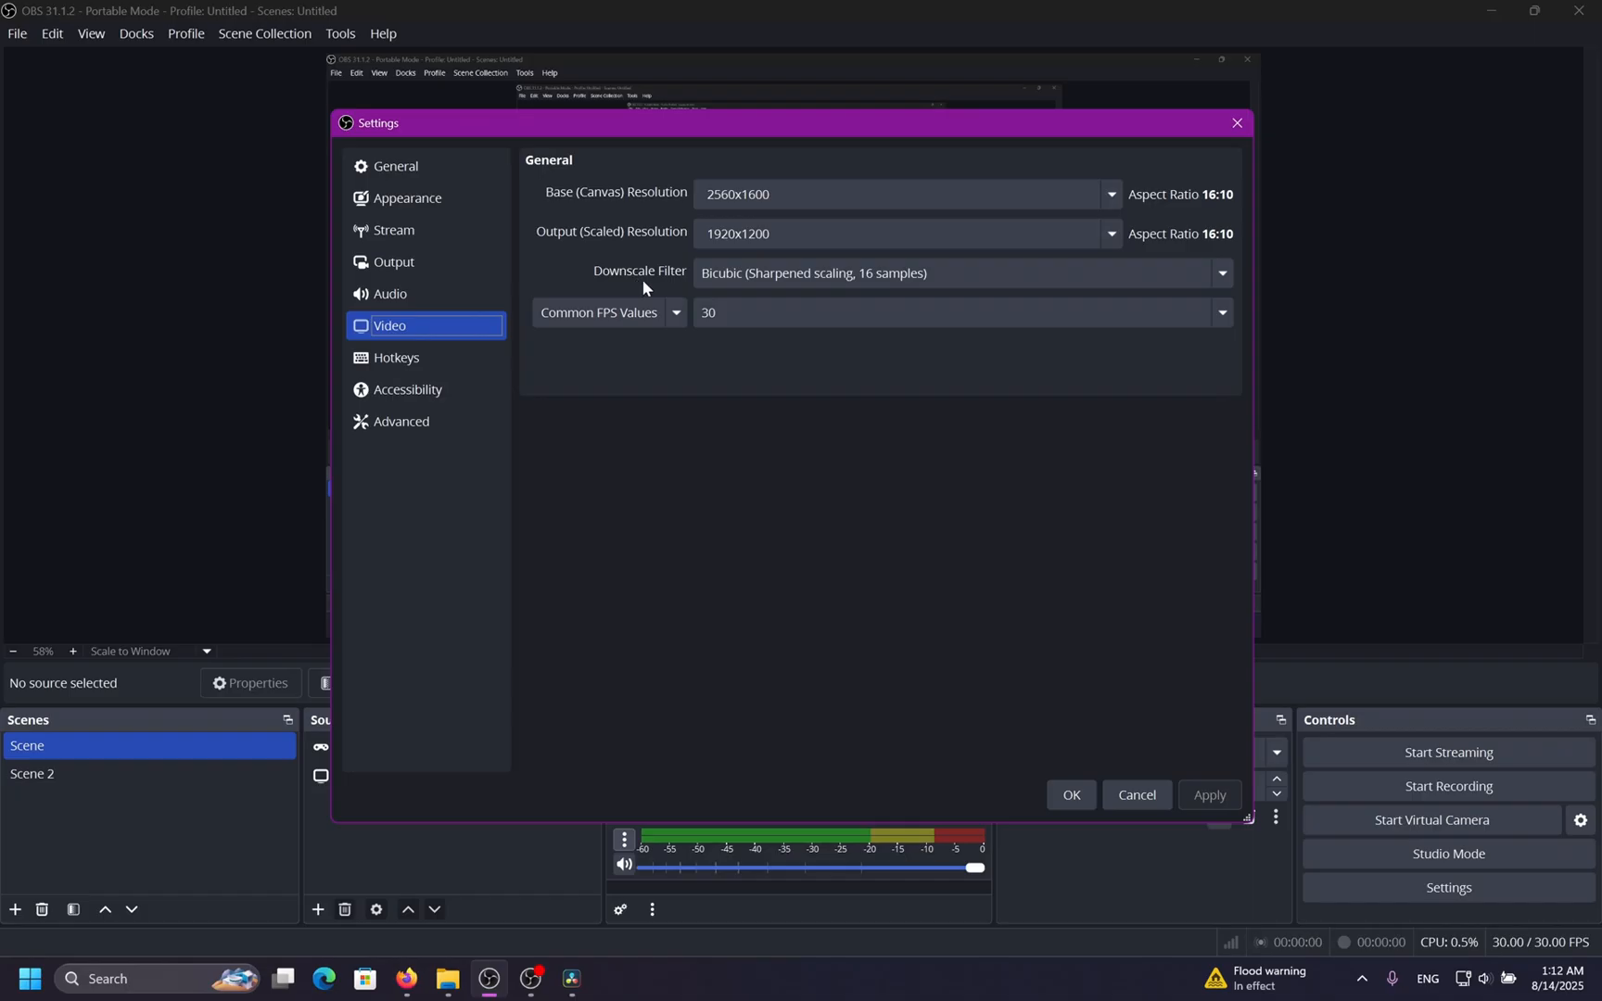
Try the Bilinear, Area and Bicubic downscale filters in turn.
{"action": "left_click", "coordinate": [1222, 276]}
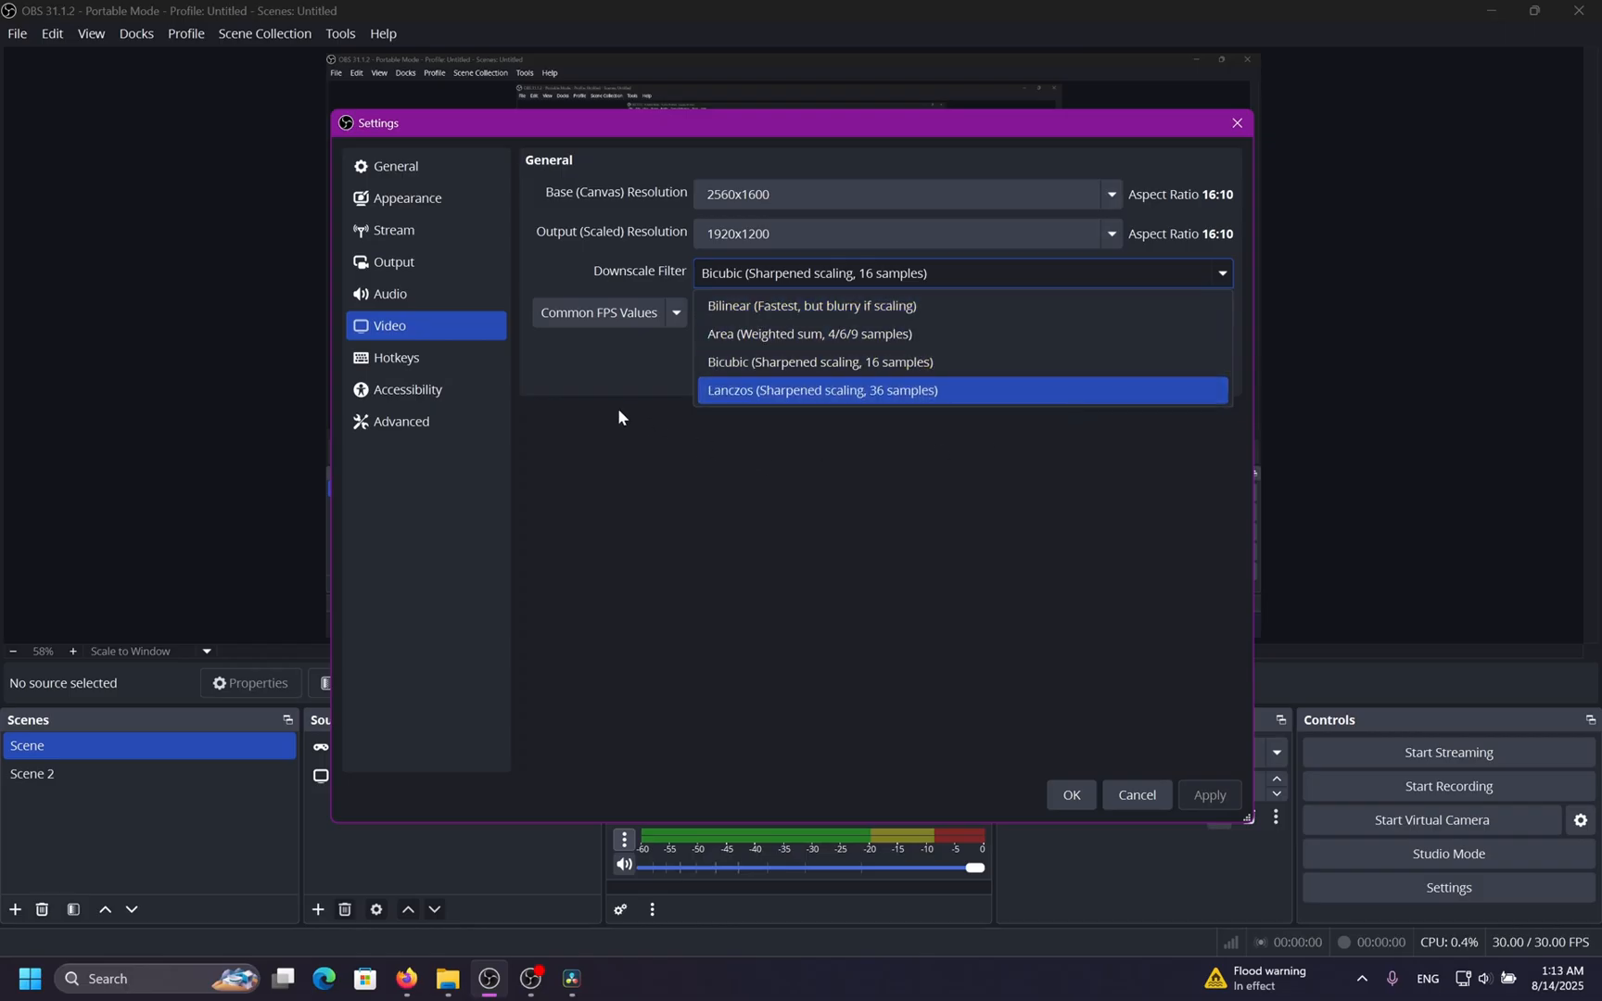
{"action": "left_click", "coordinate": [913, 315]}
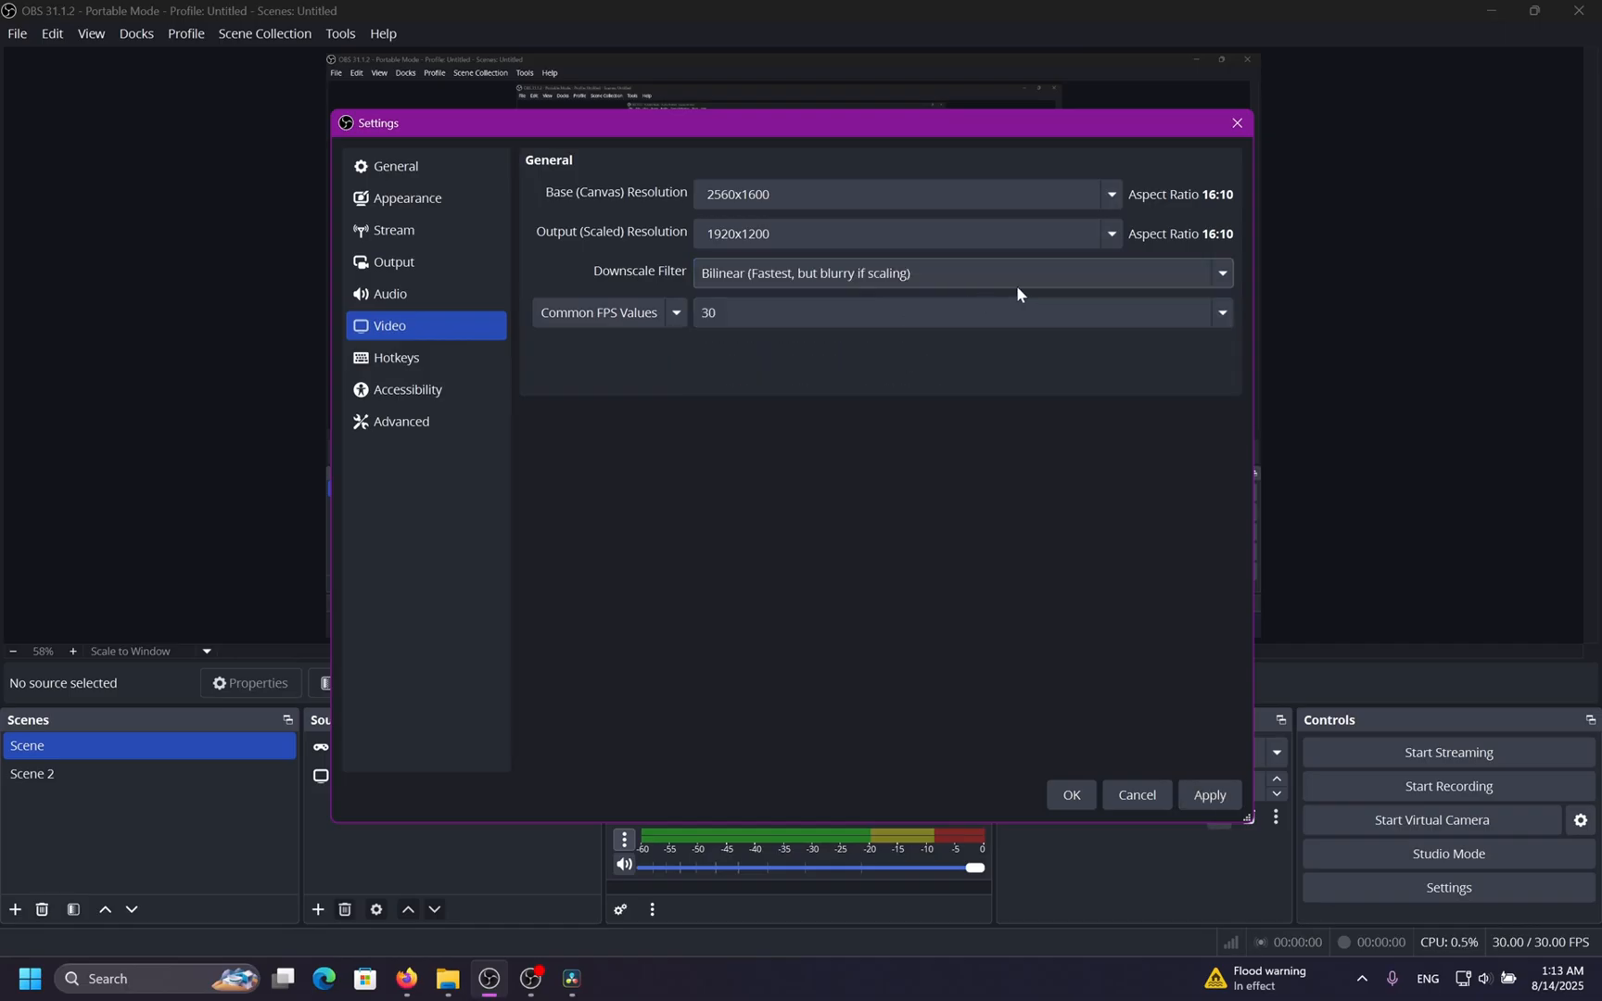
{"action": "left_click", "coordinate": [1222, 274]}
{"action": "left_click", "coordinate": [1216, 332]}
{"action": "left_click", "coordinate": [1228, 276]}
{"action": "left_click", "coordinate": [1180, 366]}
Set the downscale filter to Lanczos (Sharpened scaling, 36 samples).
{"action": "left_click", "coordinate": [1223, 273]}
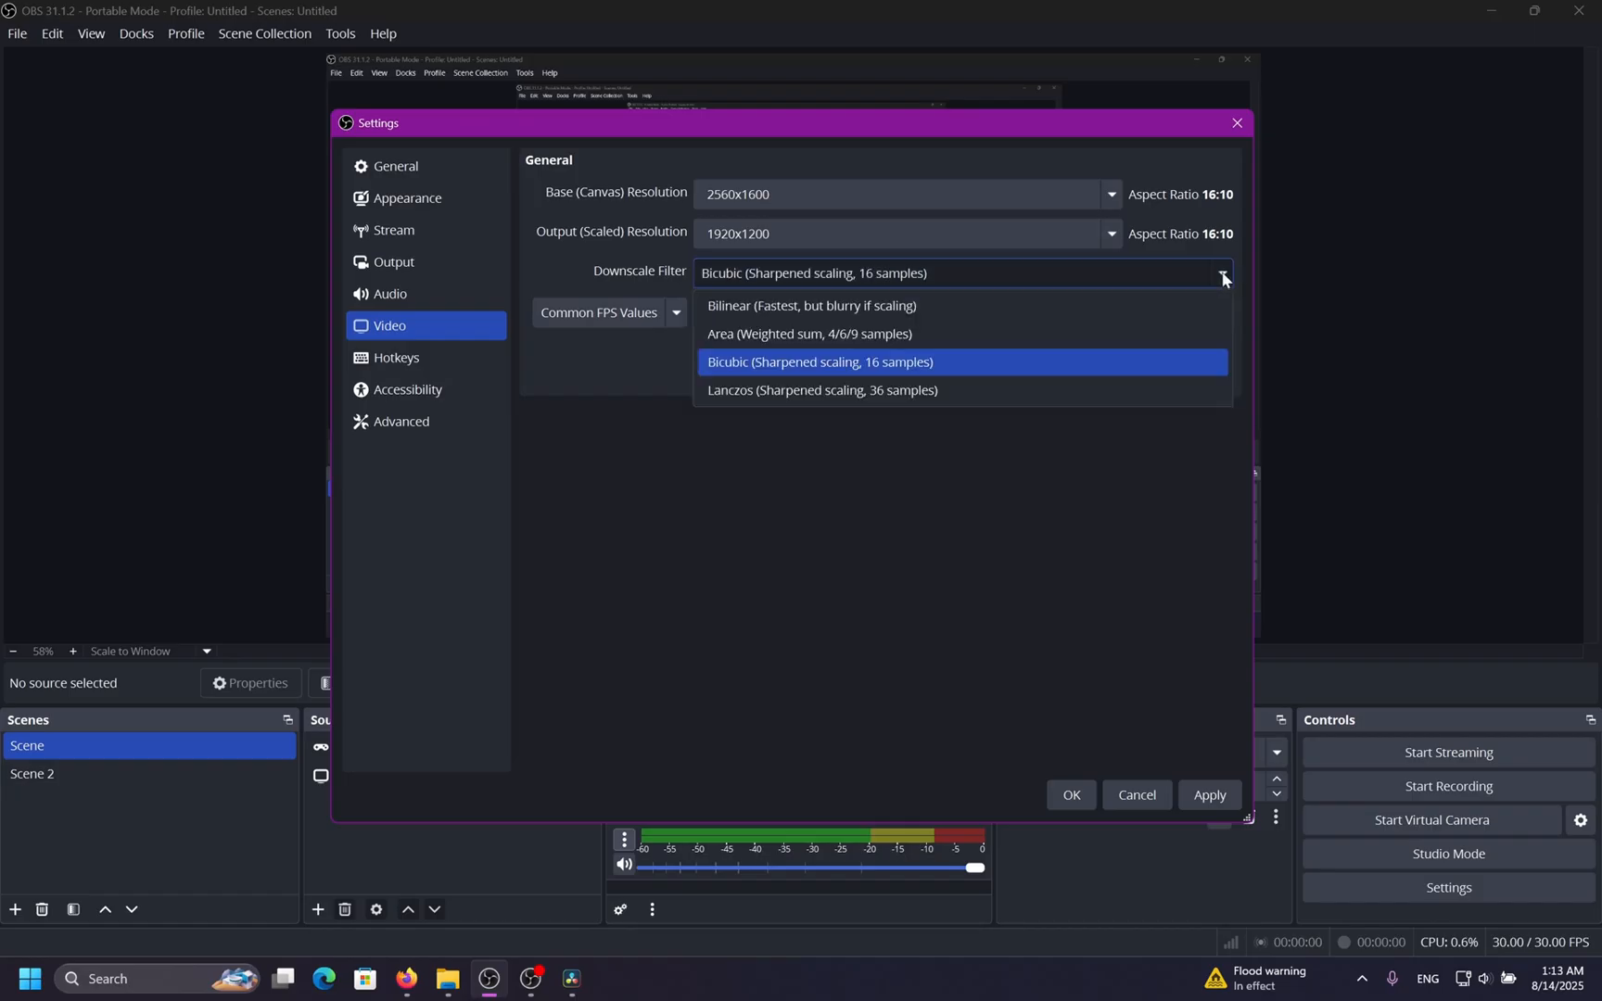
{"action": "left_click", "coordinate": [1029, 393]}
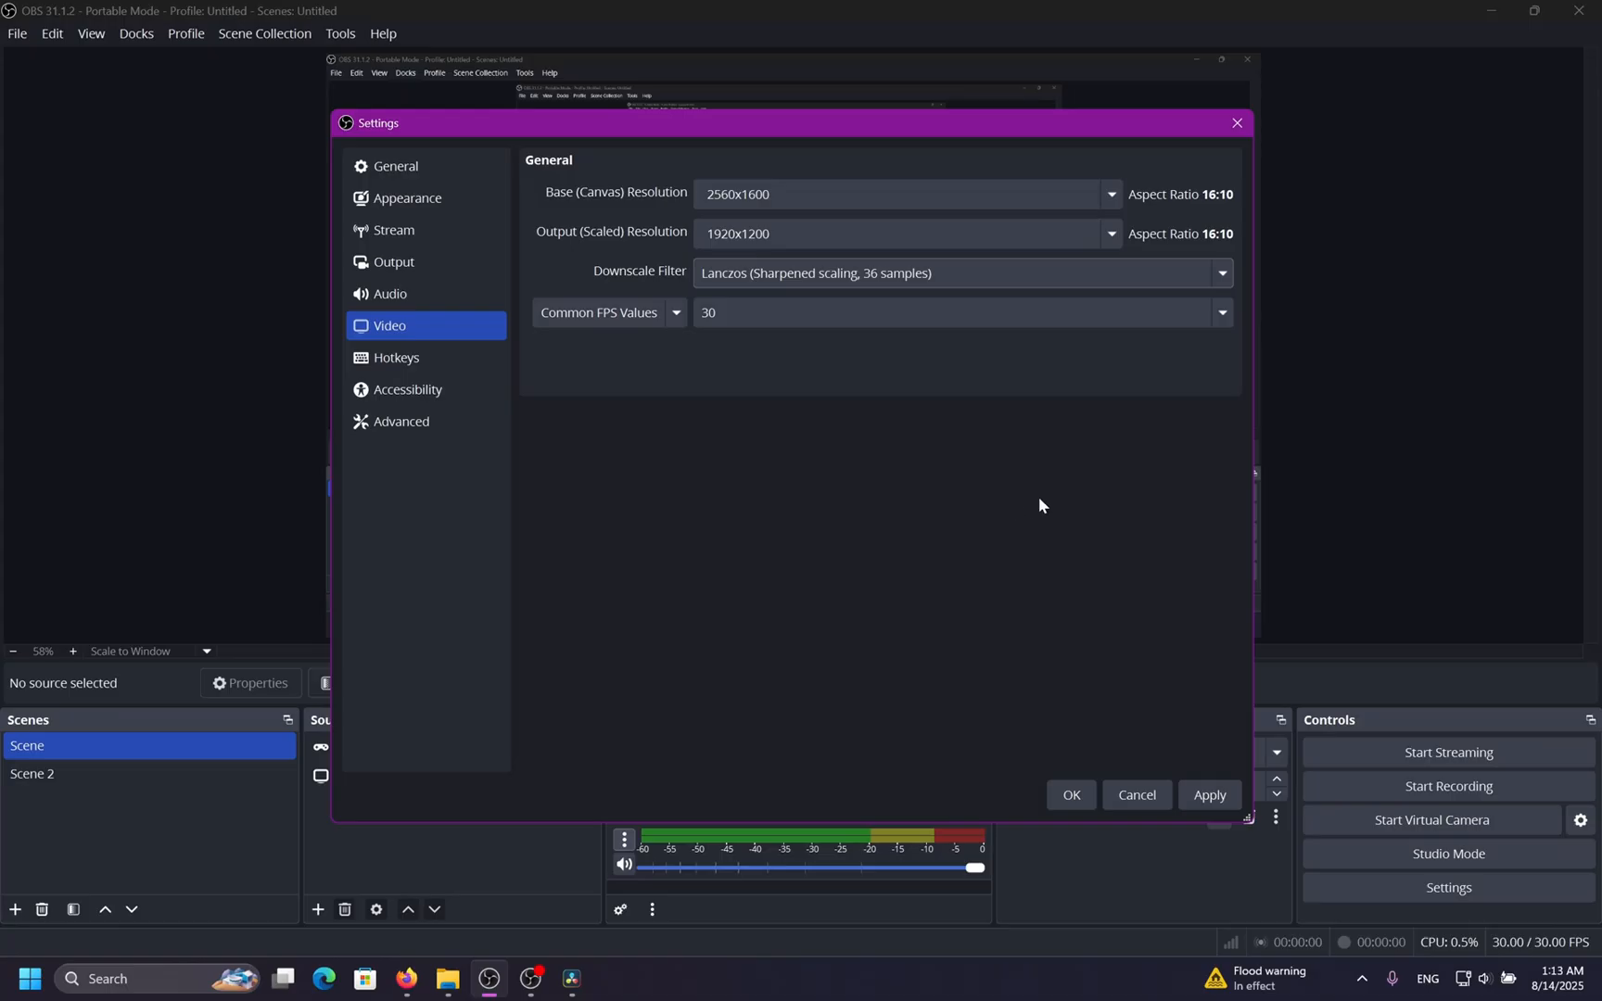
{"action": "left_click", "coordinate": [1224, 278]}
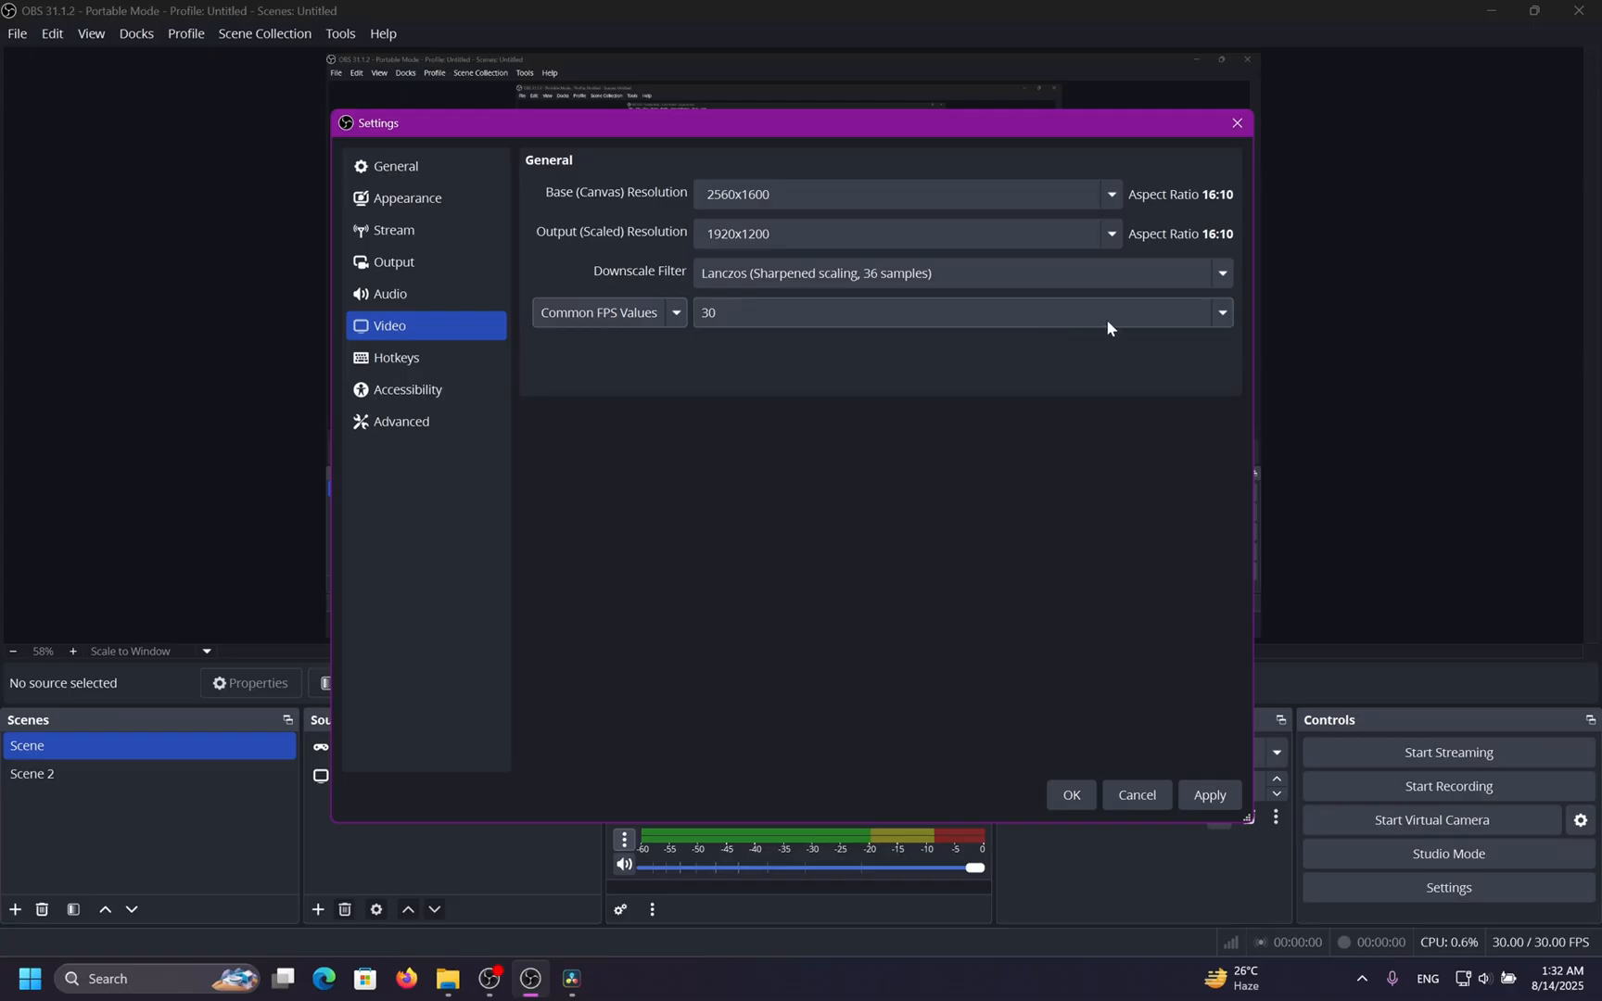
Set the common FPS value to 60.
{"action": "left_click", "coordinate": [1214, 311]}
{"action": "left_click", "coordinate": [1214, 312]}
{"action": "left_click", "coordinate": [1219, 312]}
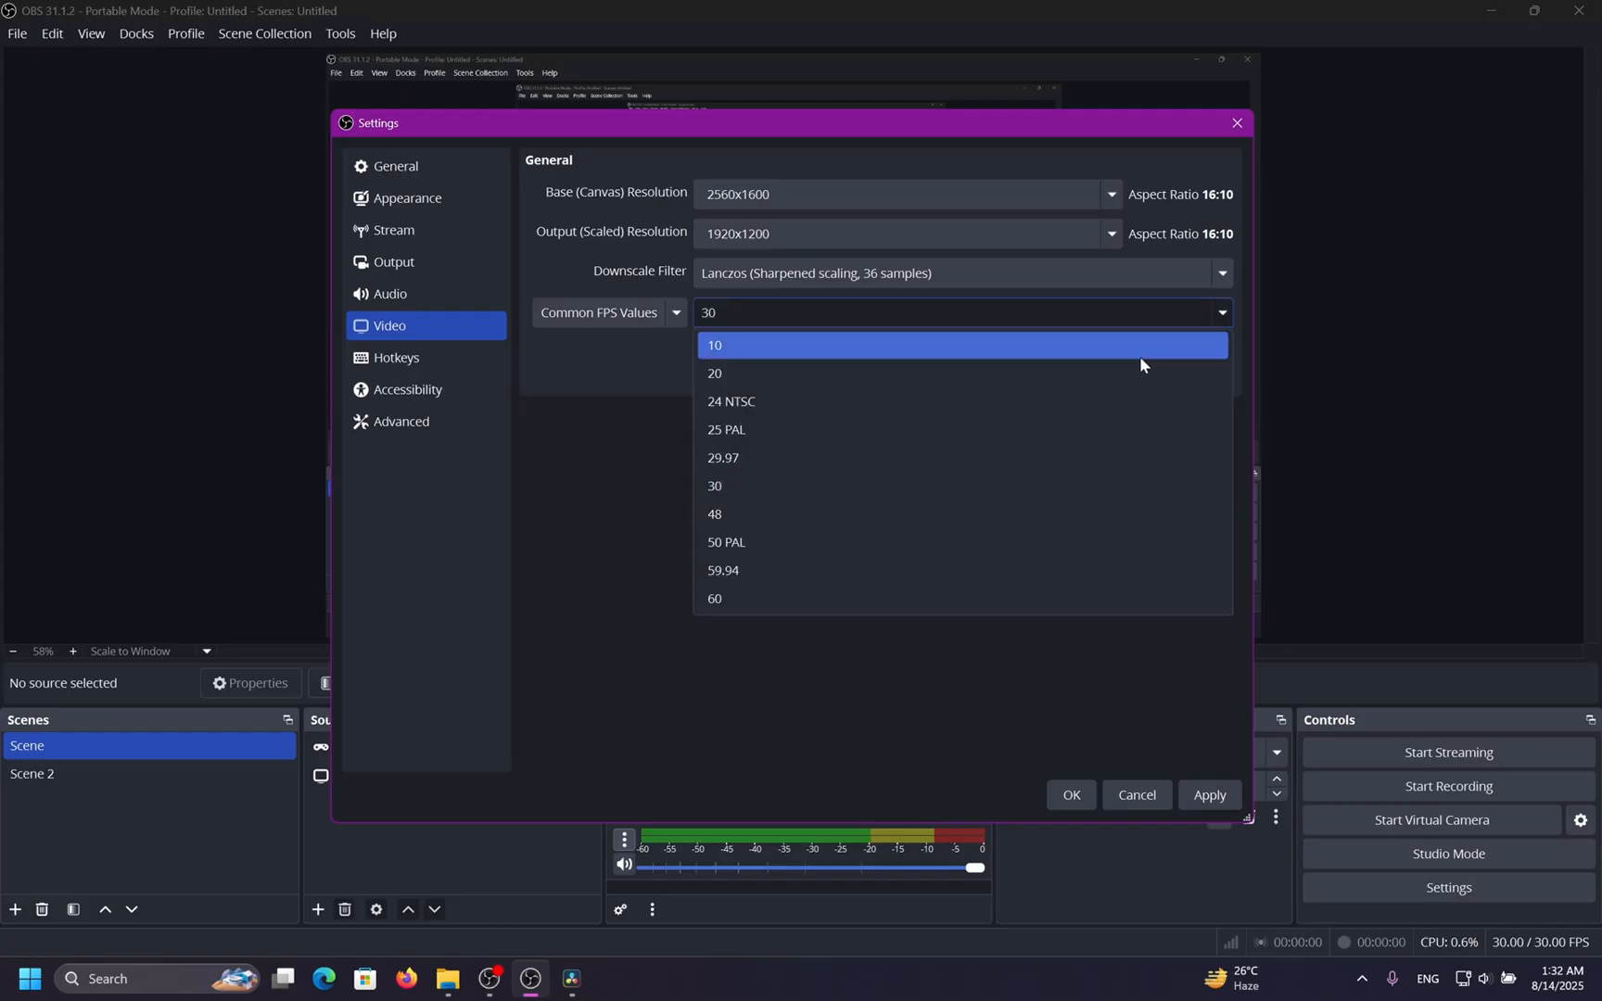
{"action": "left_click", "coordinate": [877, 593]}
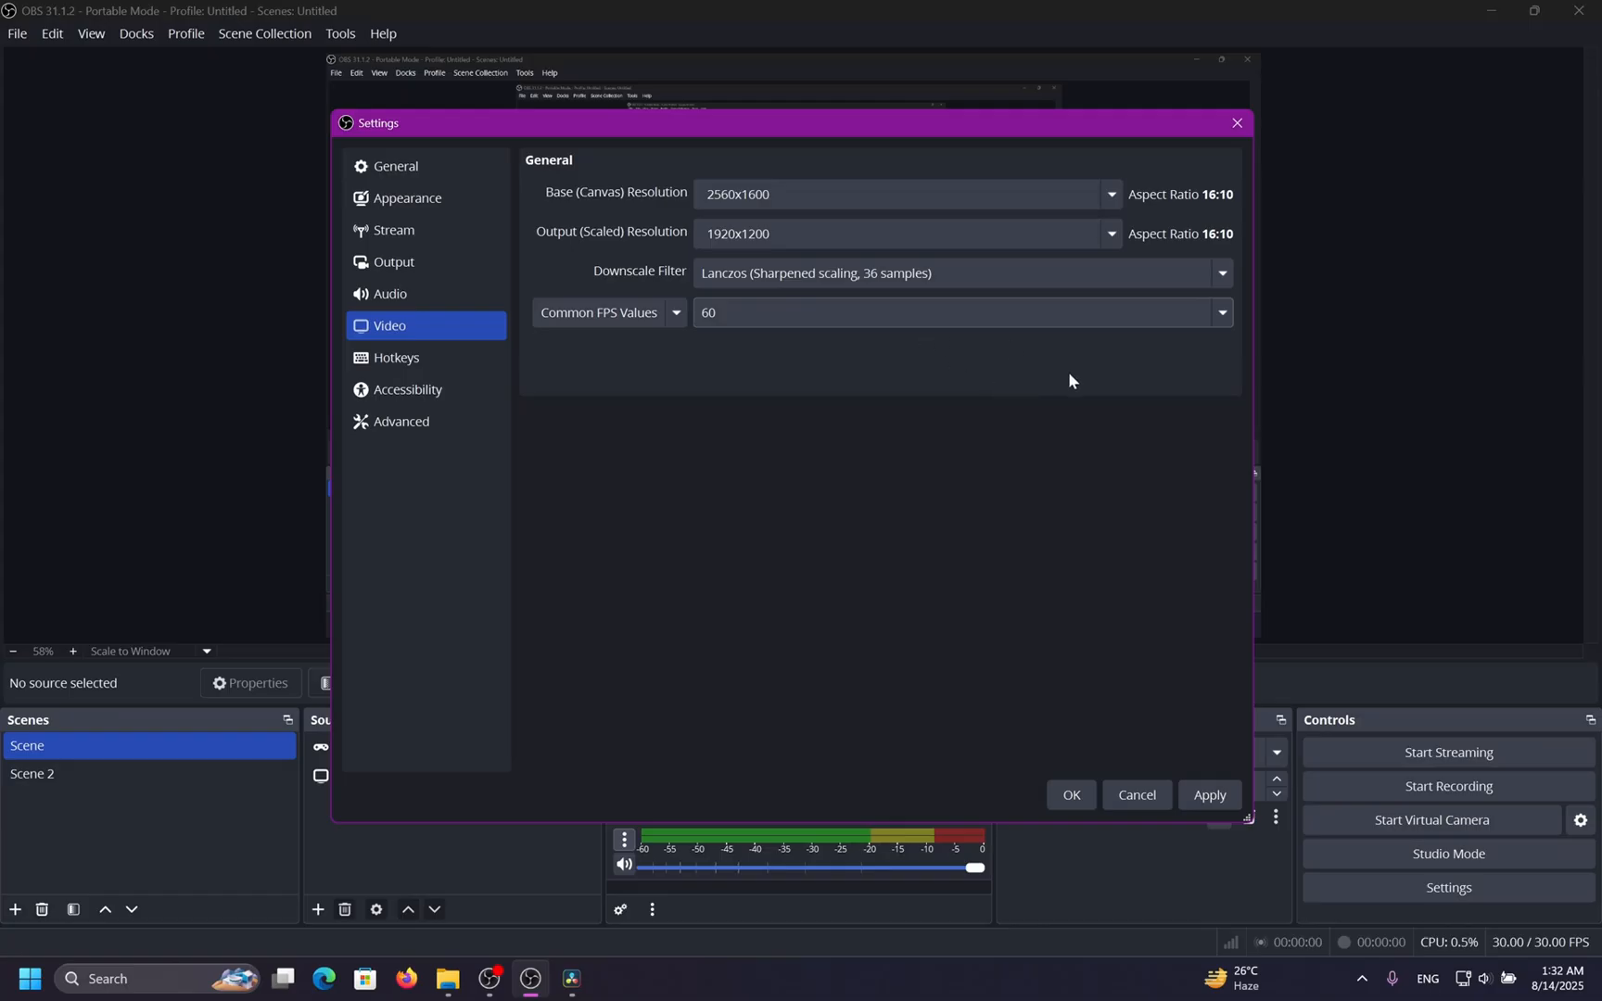
{"action": "left_click", "coordinate": [1207, 319]}
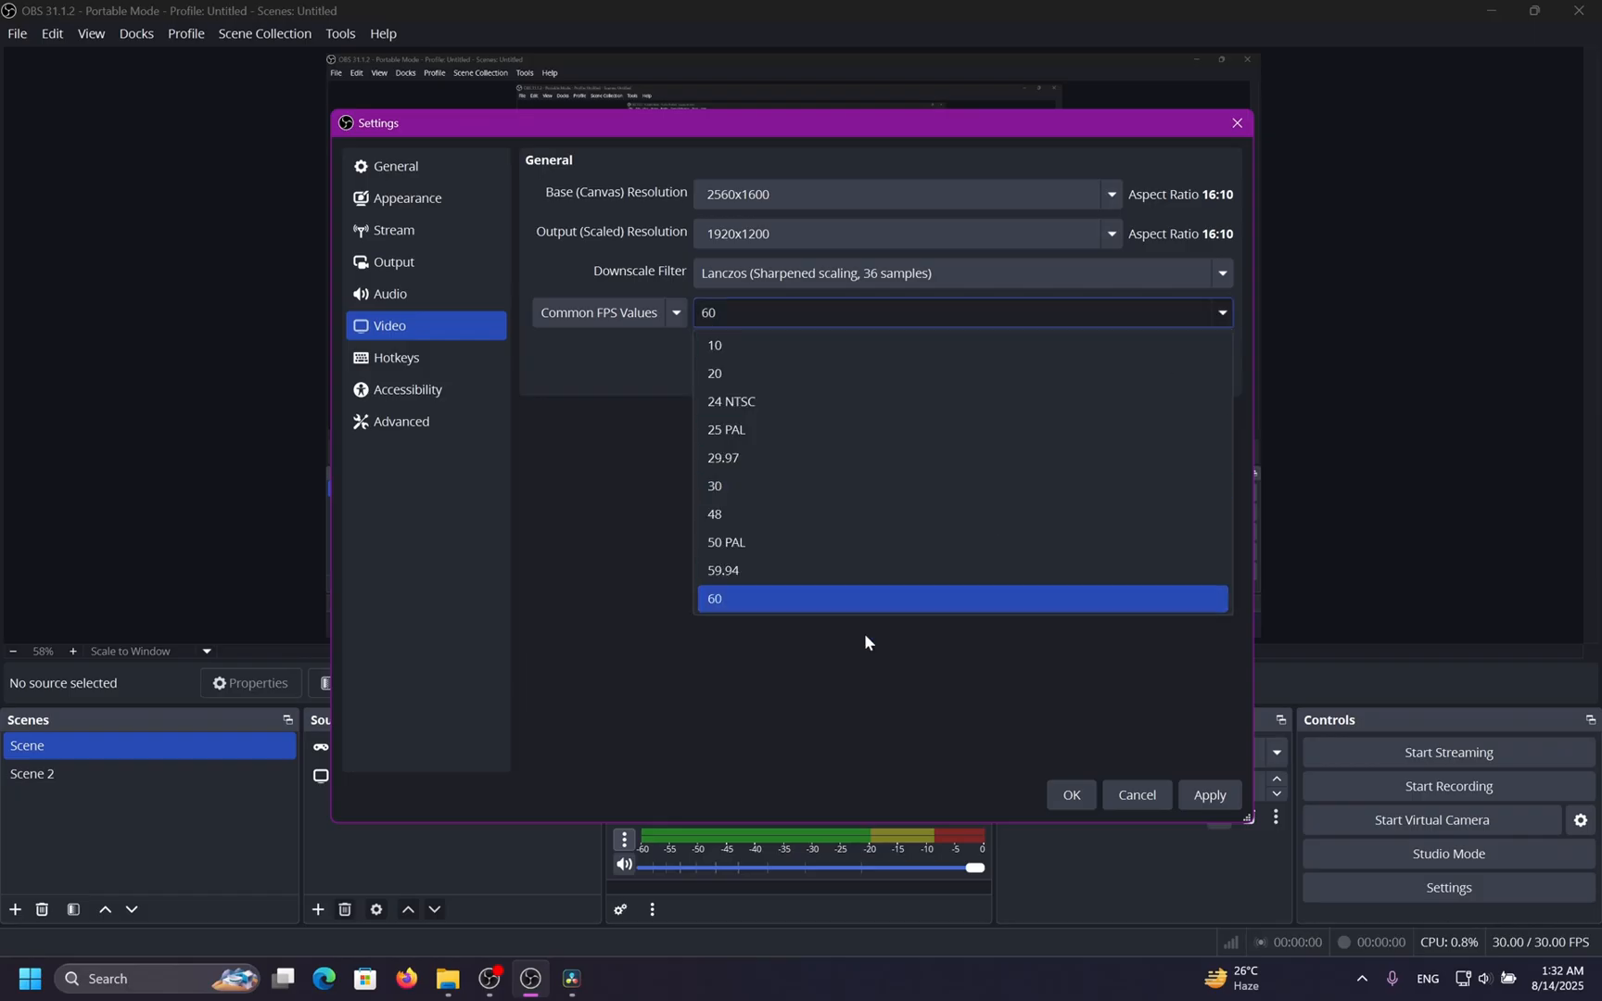
{"action": "left_click", "coordinate": [835, 600]}
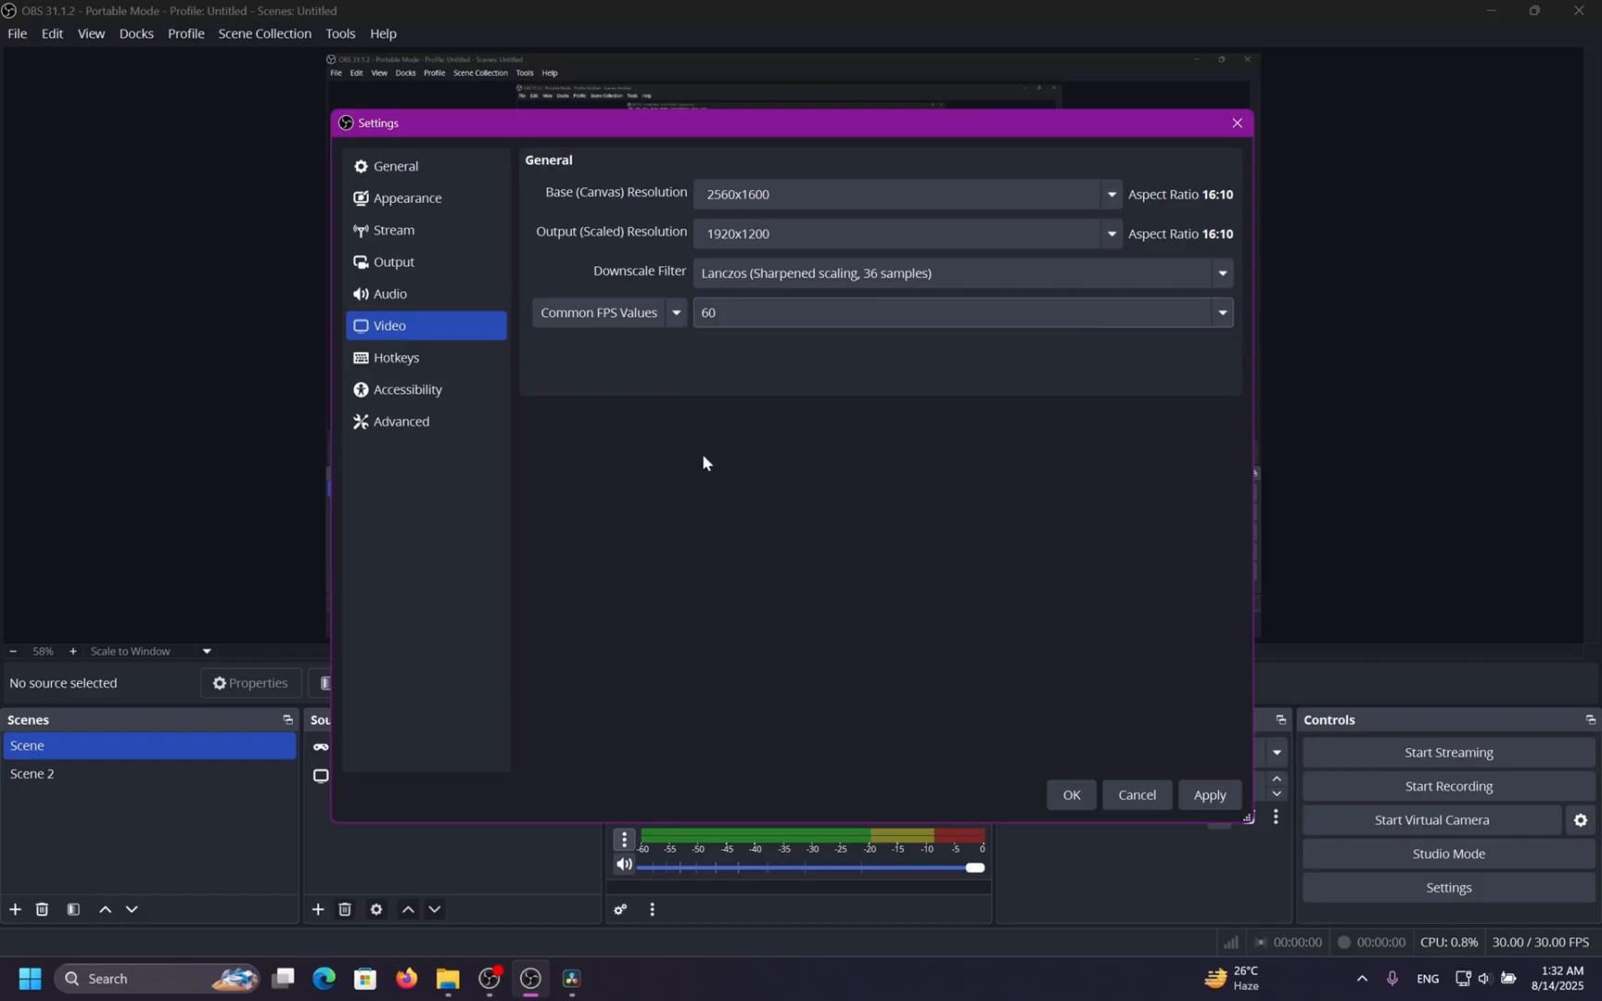
{"action": "left_click", "coordinate": [1145, 317]}
{"action": "left_click", "coordinate": [918, 478]}
{"action": "left_click", "coordinate": [1205, 315]}
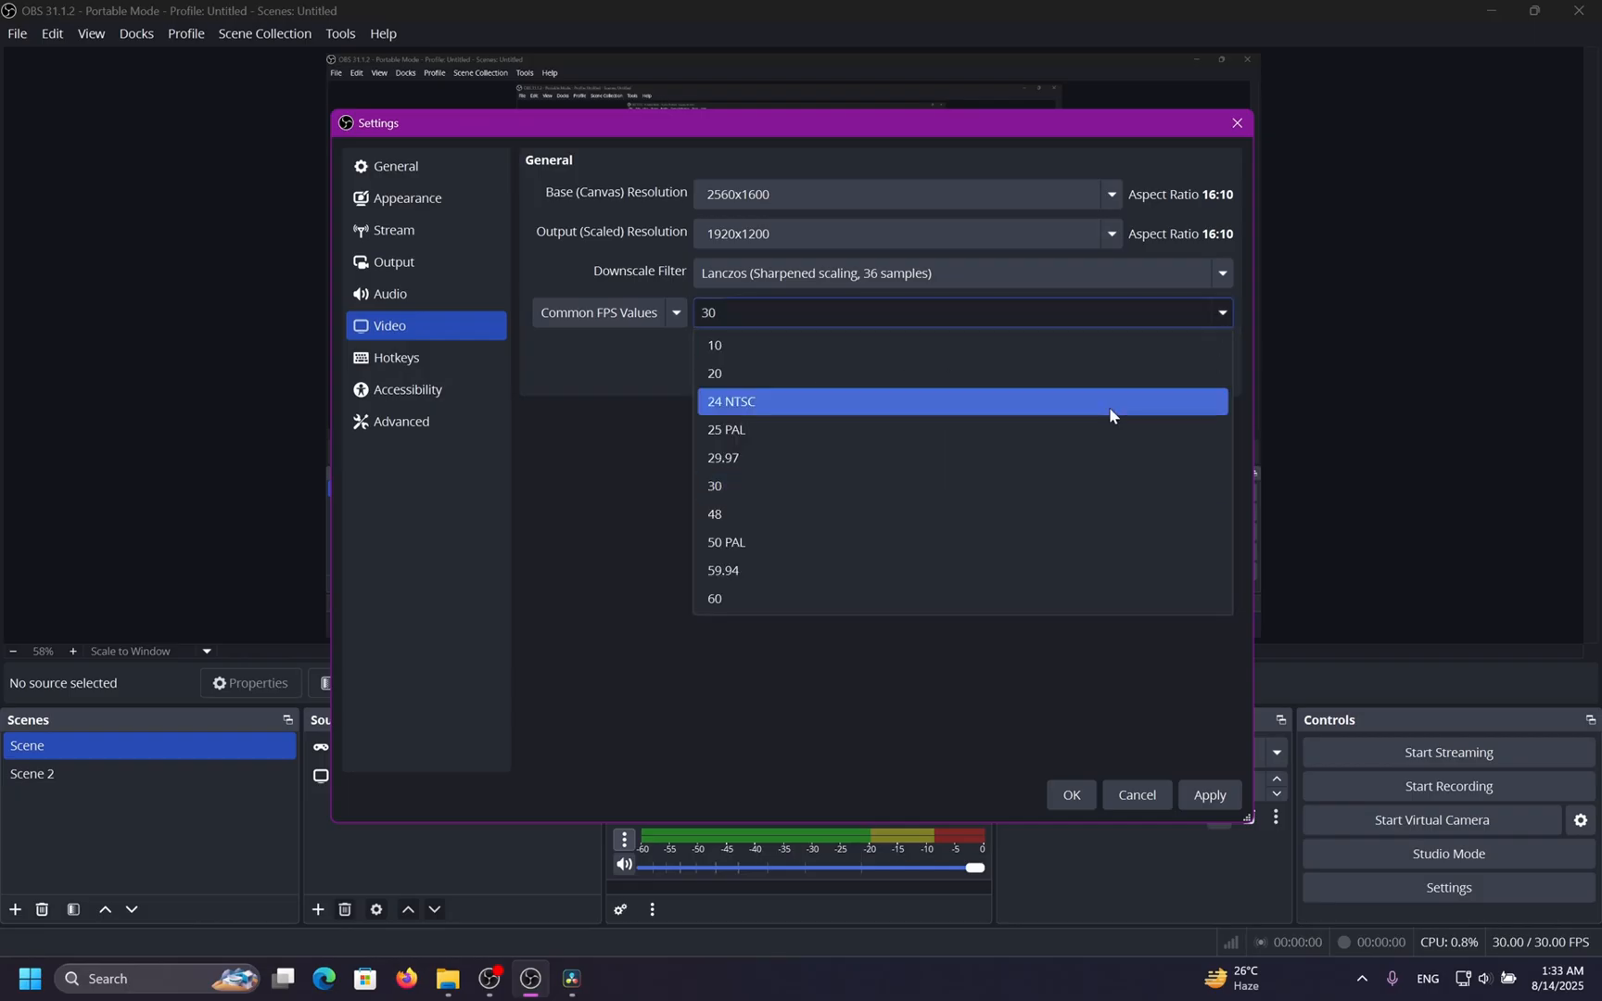
{"action": "left_click", "coordinate": [853, 601]}
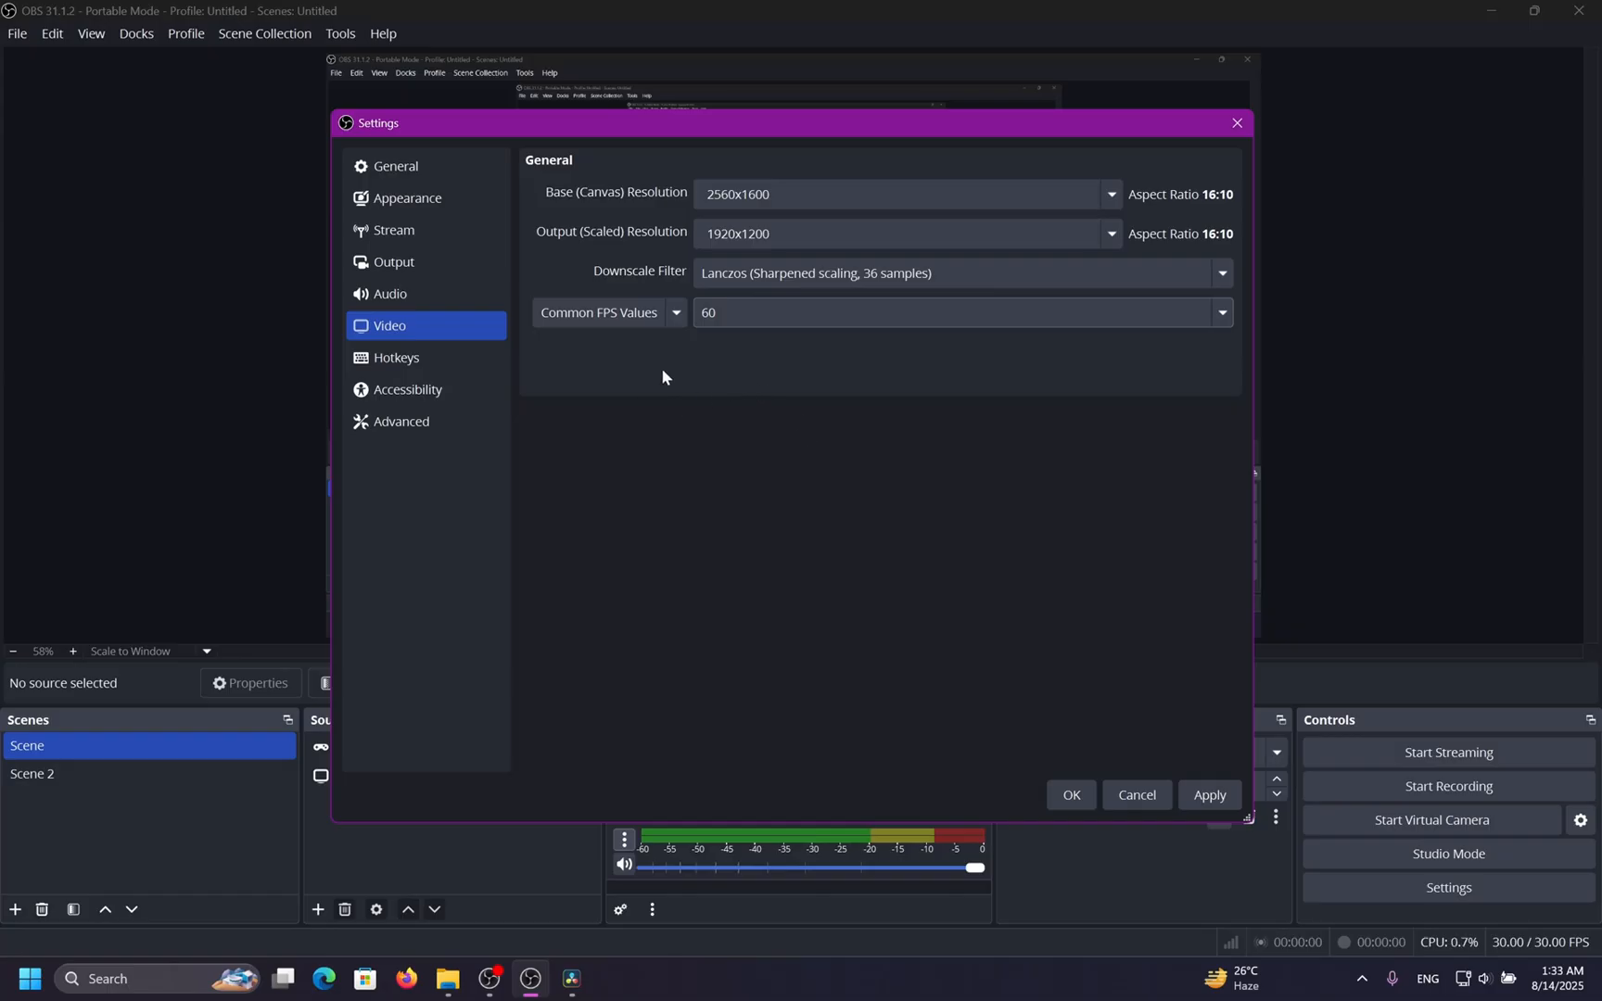
Examine the FPS type options and the list of common FPS values.
{"action": "left_click", "coordinate": [675, 315]}
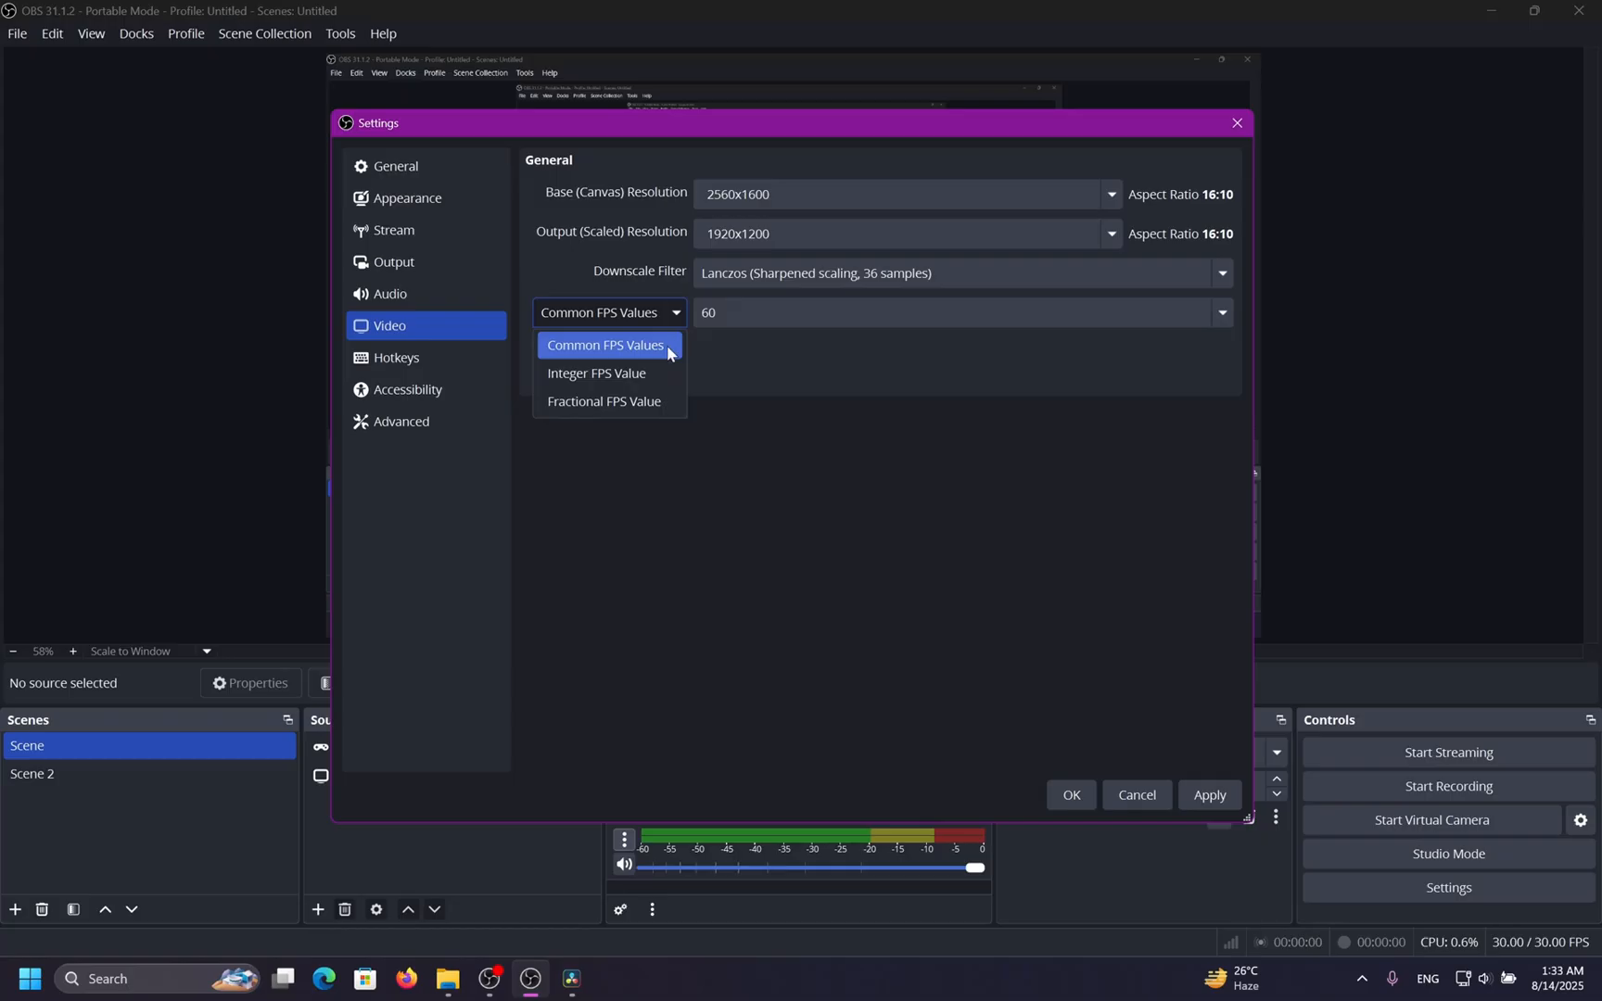
{"action": "left_click", "coordinate": [668, 353]}
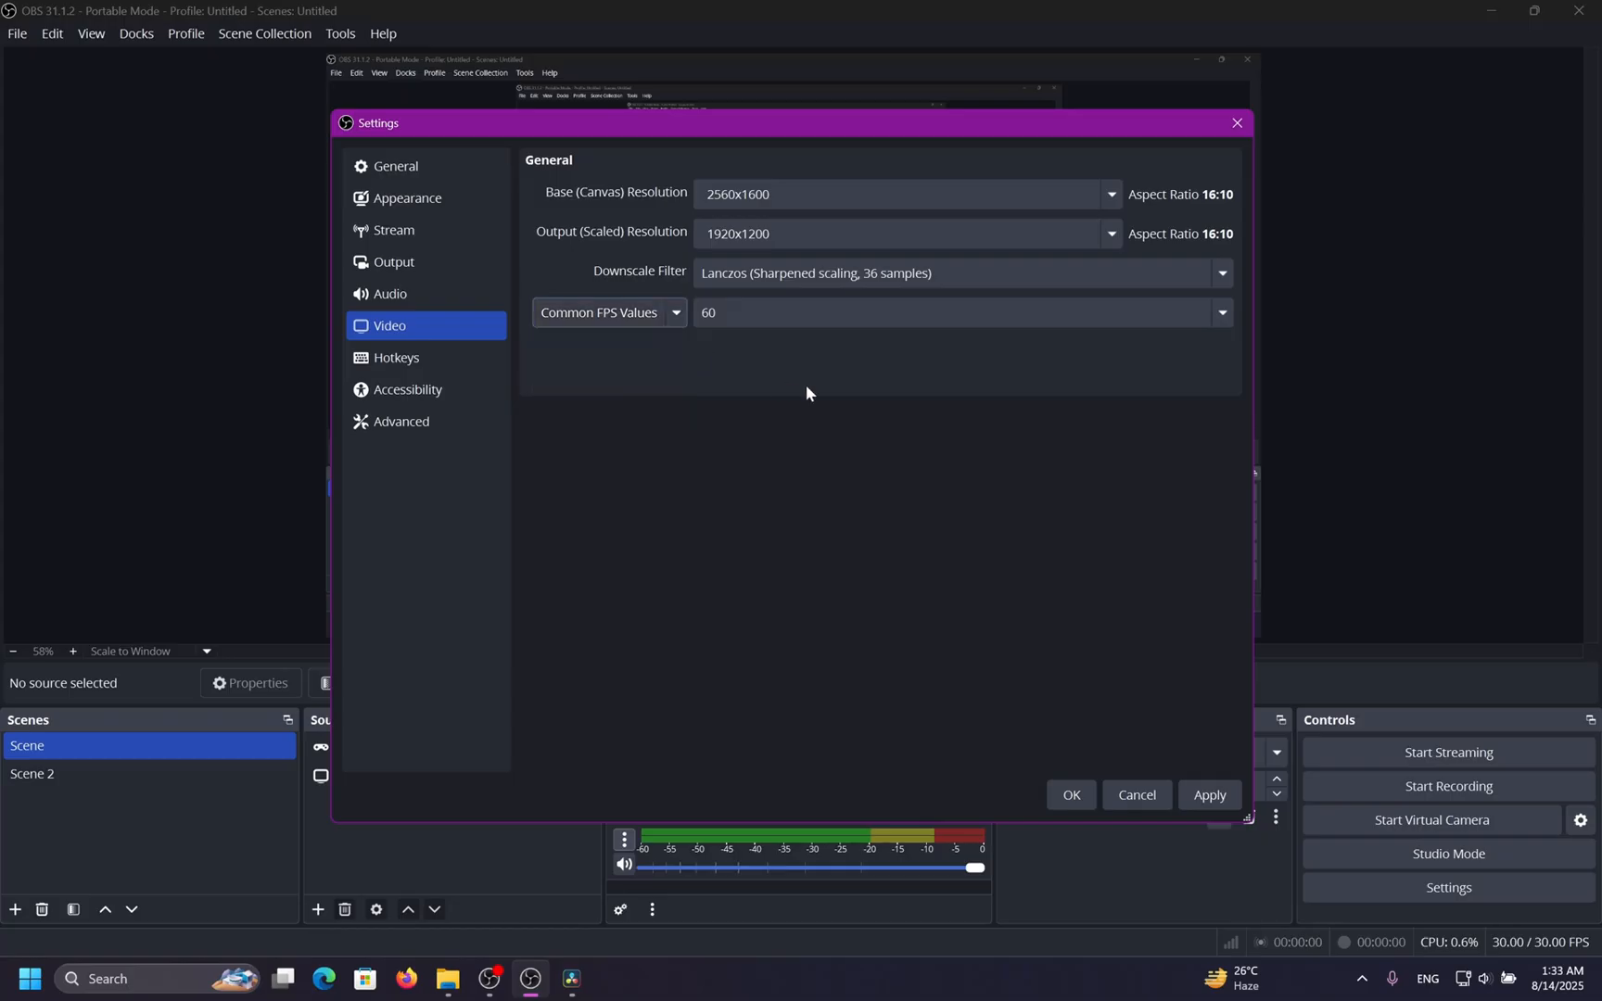
{"action": "left_click", "coordinate": [800, 316]}
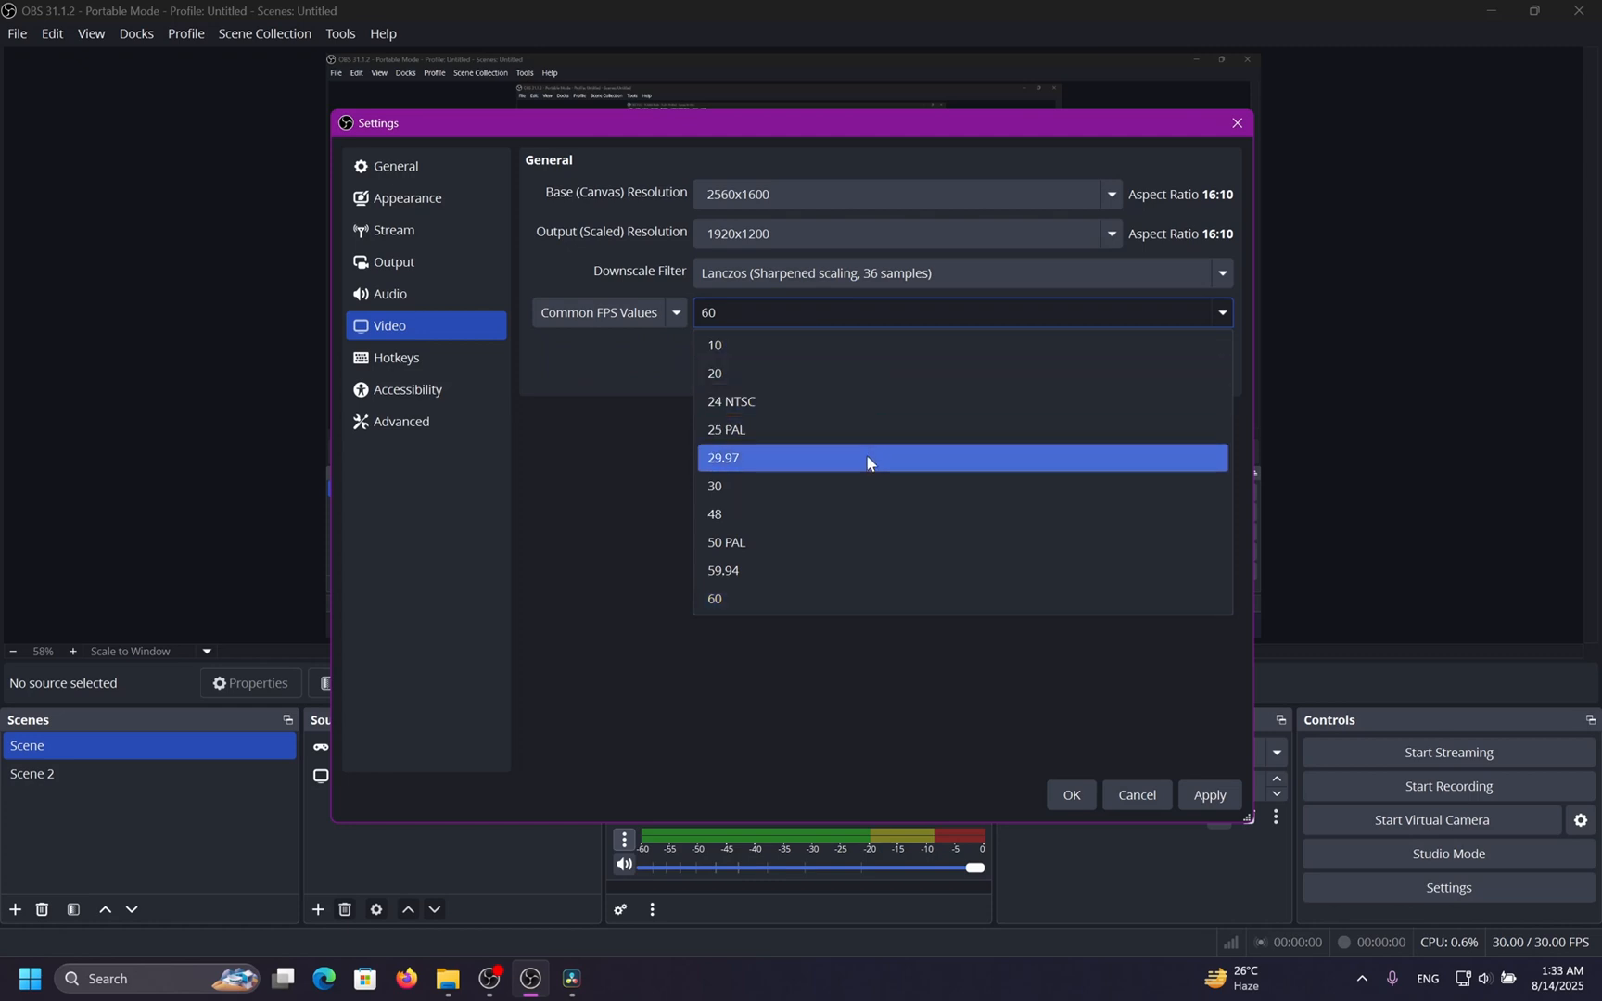
{"action": "left_click", "coordinate": [788, 630]}
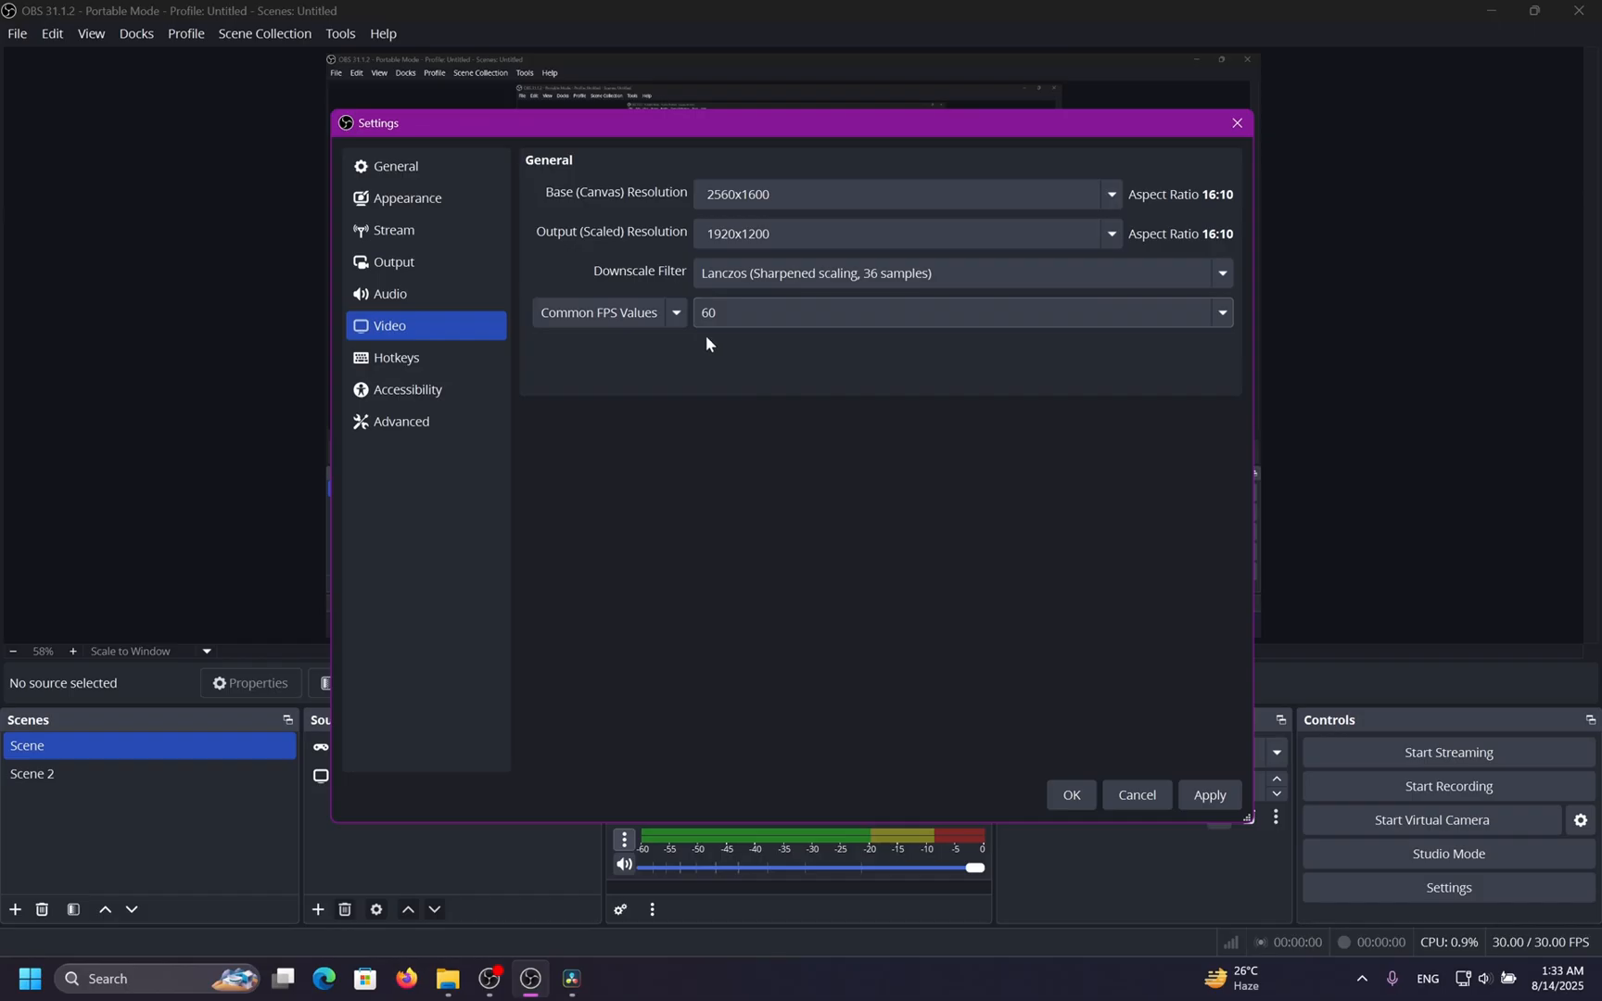
{"action": "left_click", "coordinate": [727, 320]}
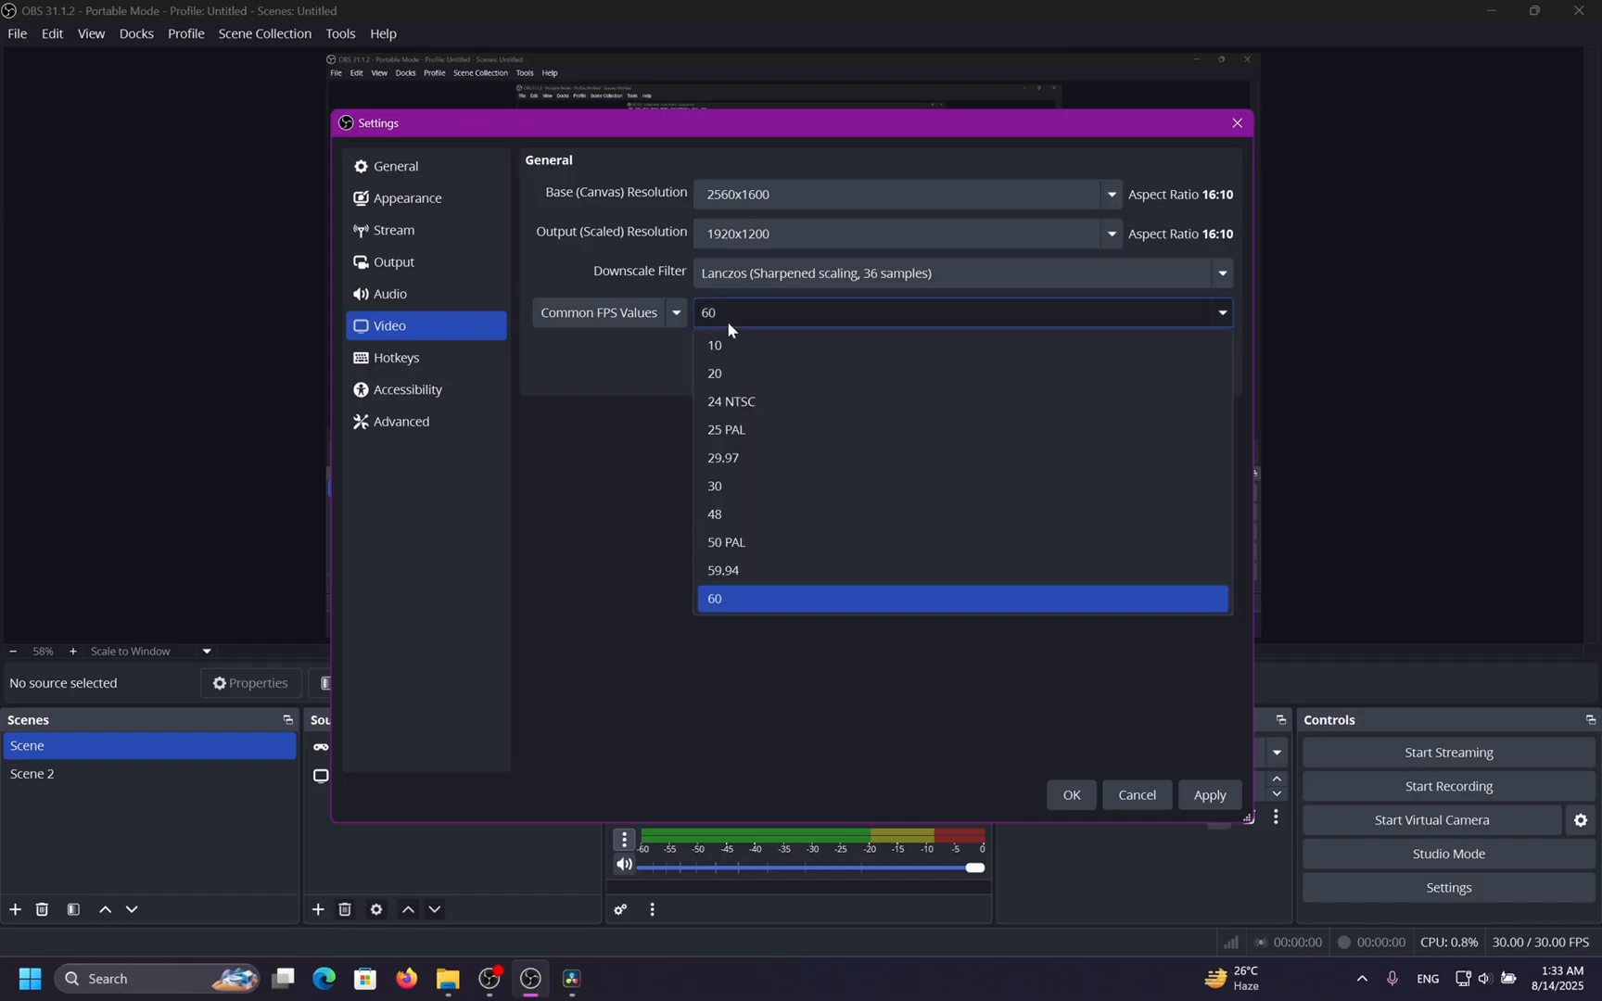
{"action": "left_click", "coordinate": [678, 353]}
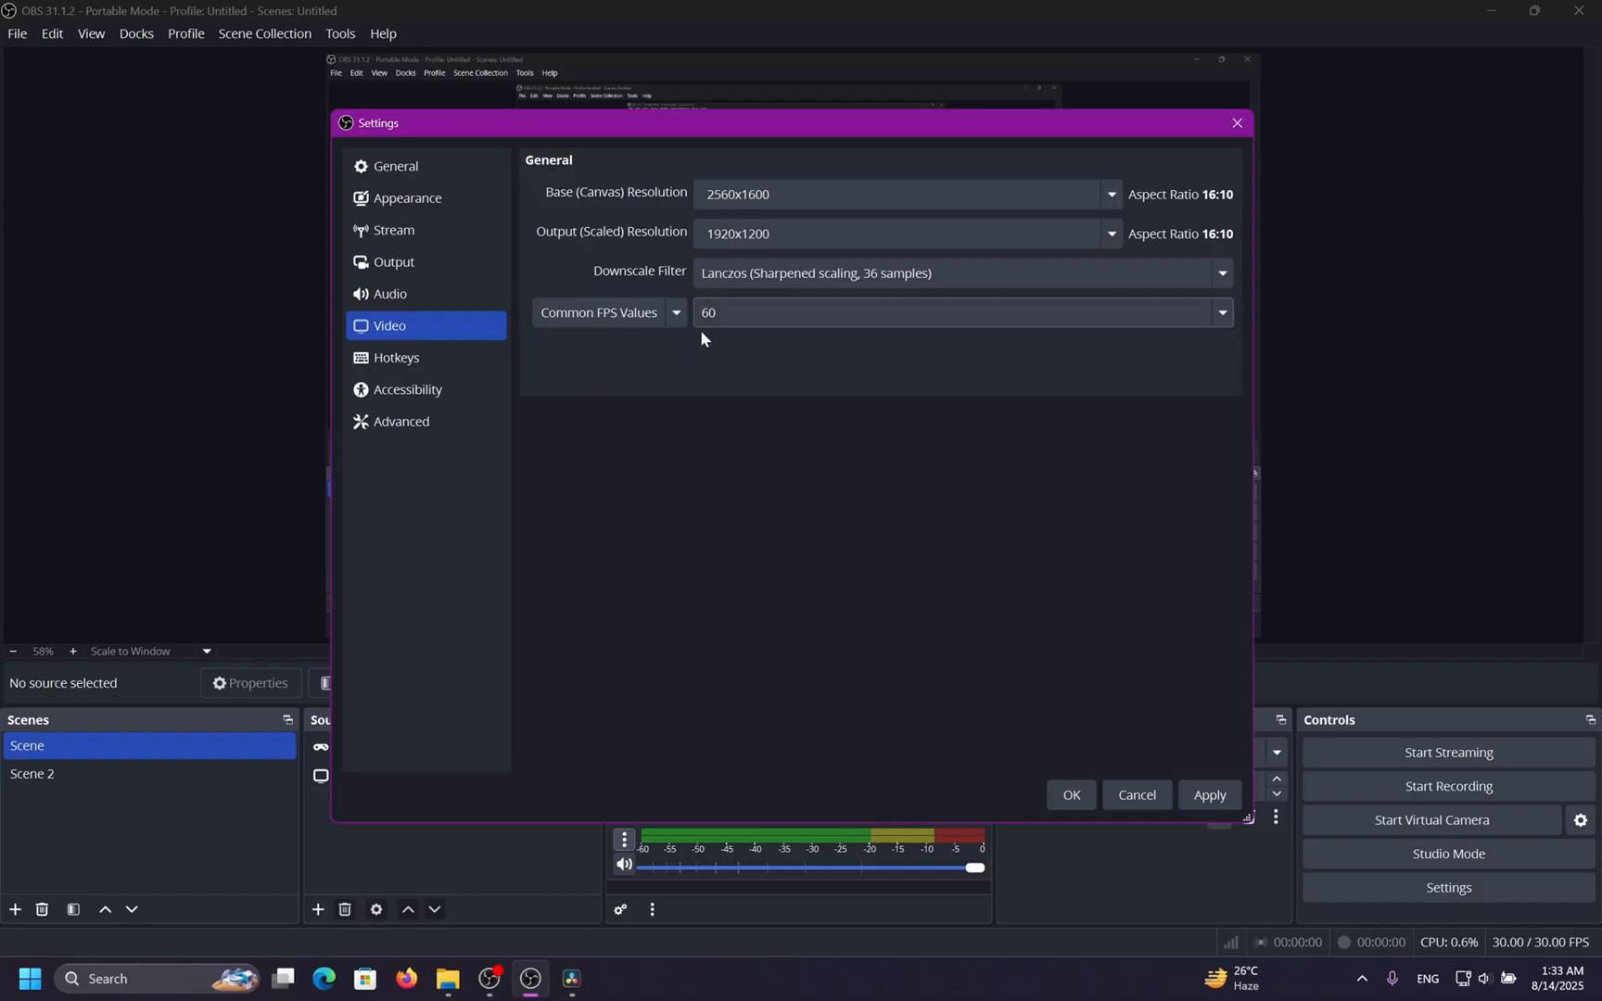
Switch the FPS type to Integer FPS Value and clear the frame rate field.
{"action": "left_click", "coordinate": [677, 314]}
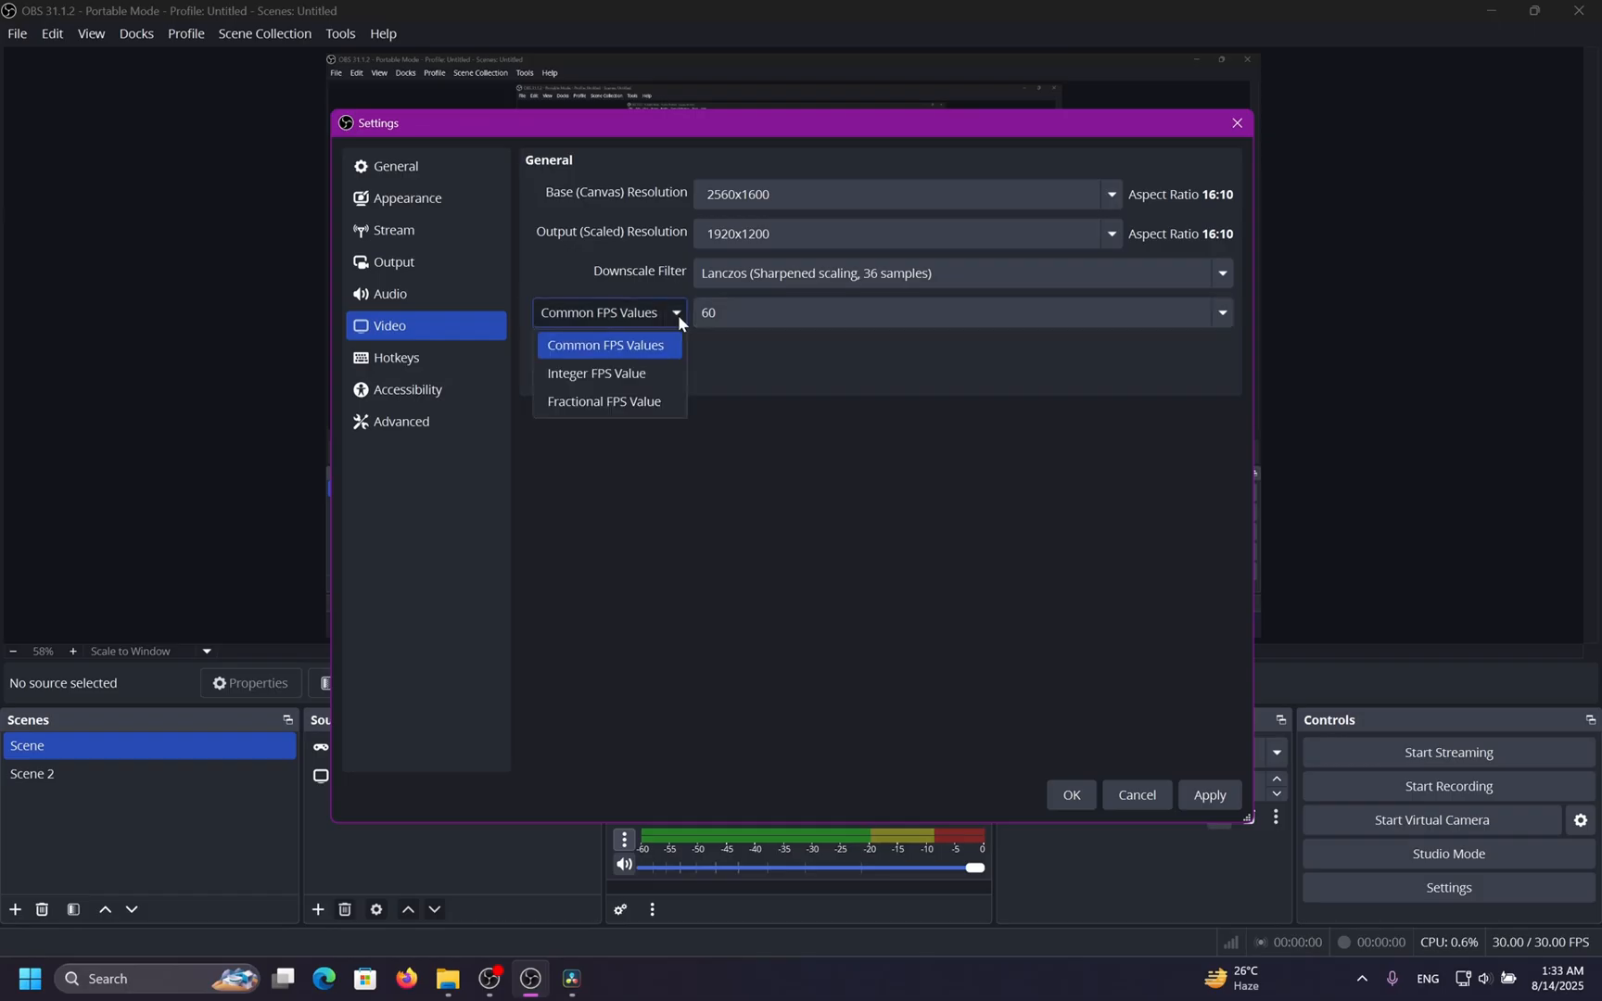
{"action": "left_click", "coordinate": [671, 372]}
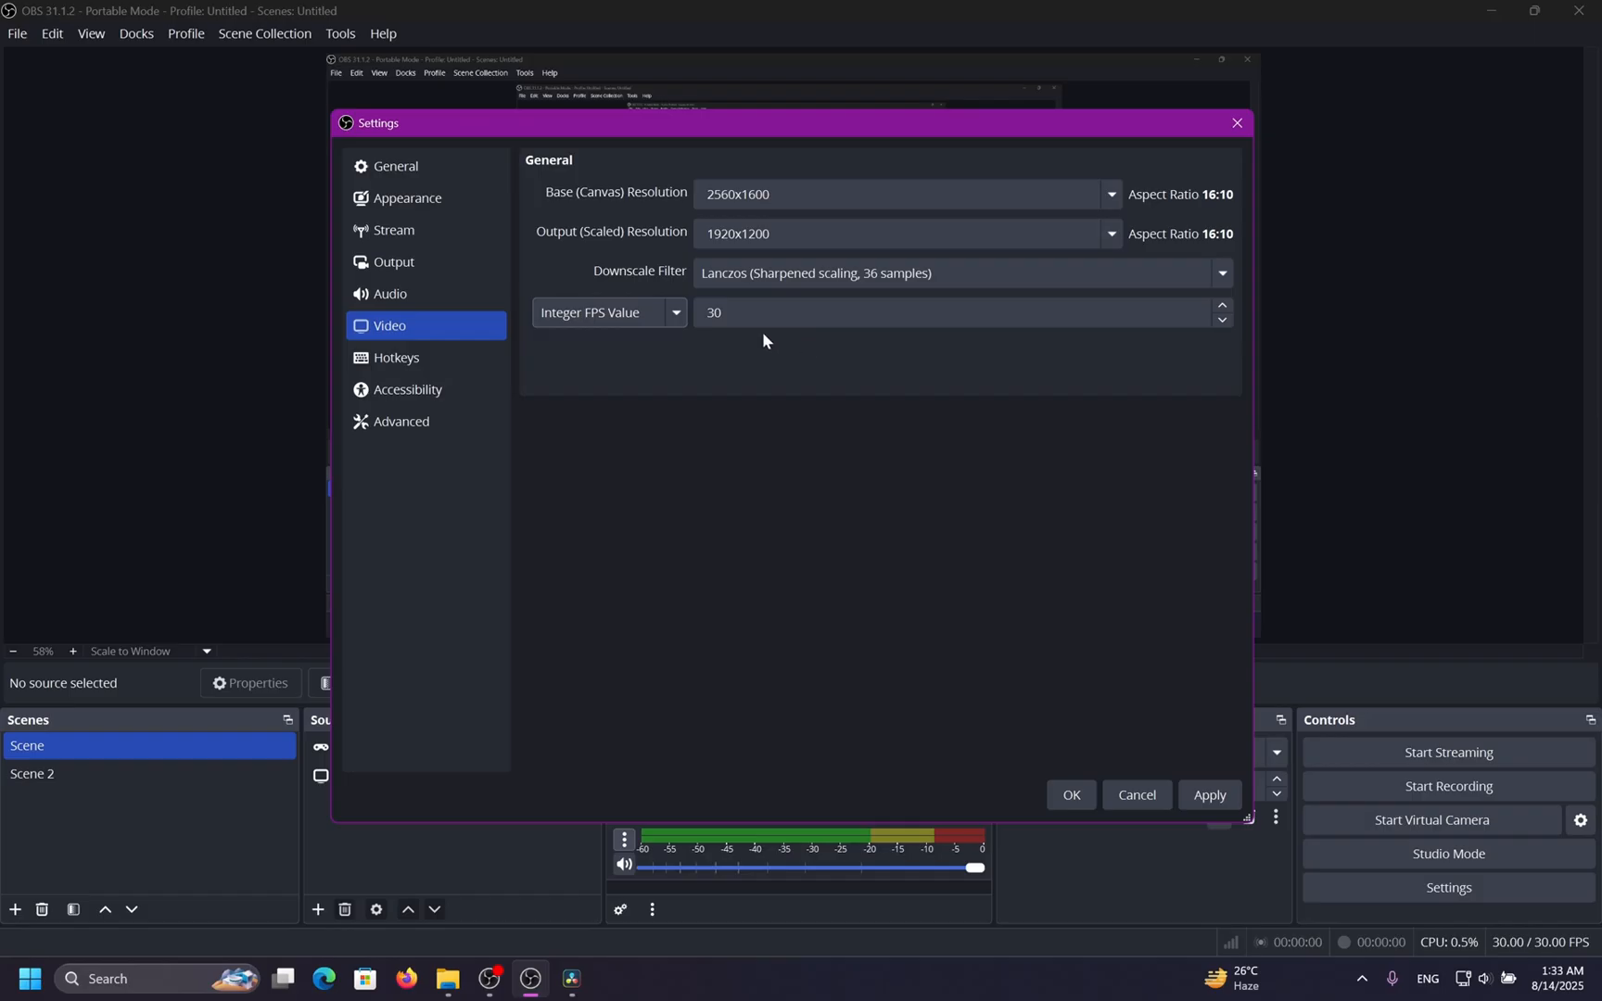
{"action": "left_click", "coordinate": [738, 316]}
{"action": "left_click_drag", "start_coordinate": [738, 316], "coordinate": [698, 317]}
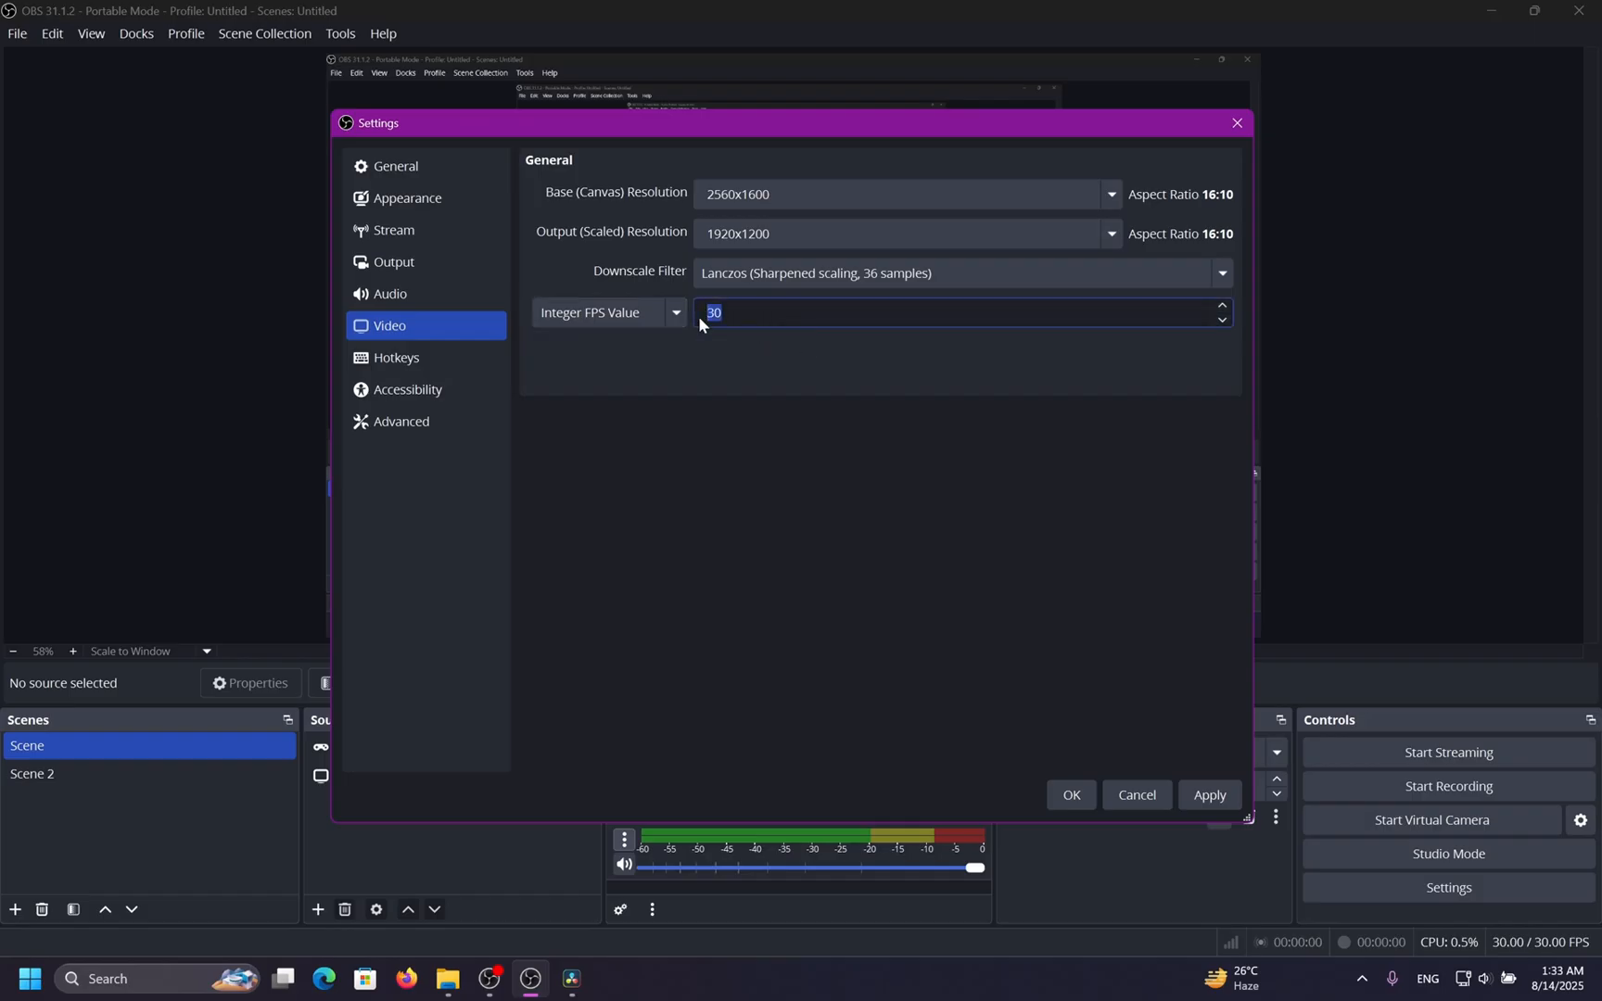
{"action": "key", "text": "BackSpace"}
{"action": "key", "text": "BackSpace"}
Switch to Fractional FPS Value and set the numerator to 60 and the denominator to 2.
{"action": "left_click", "coordinate": [676, 315]}
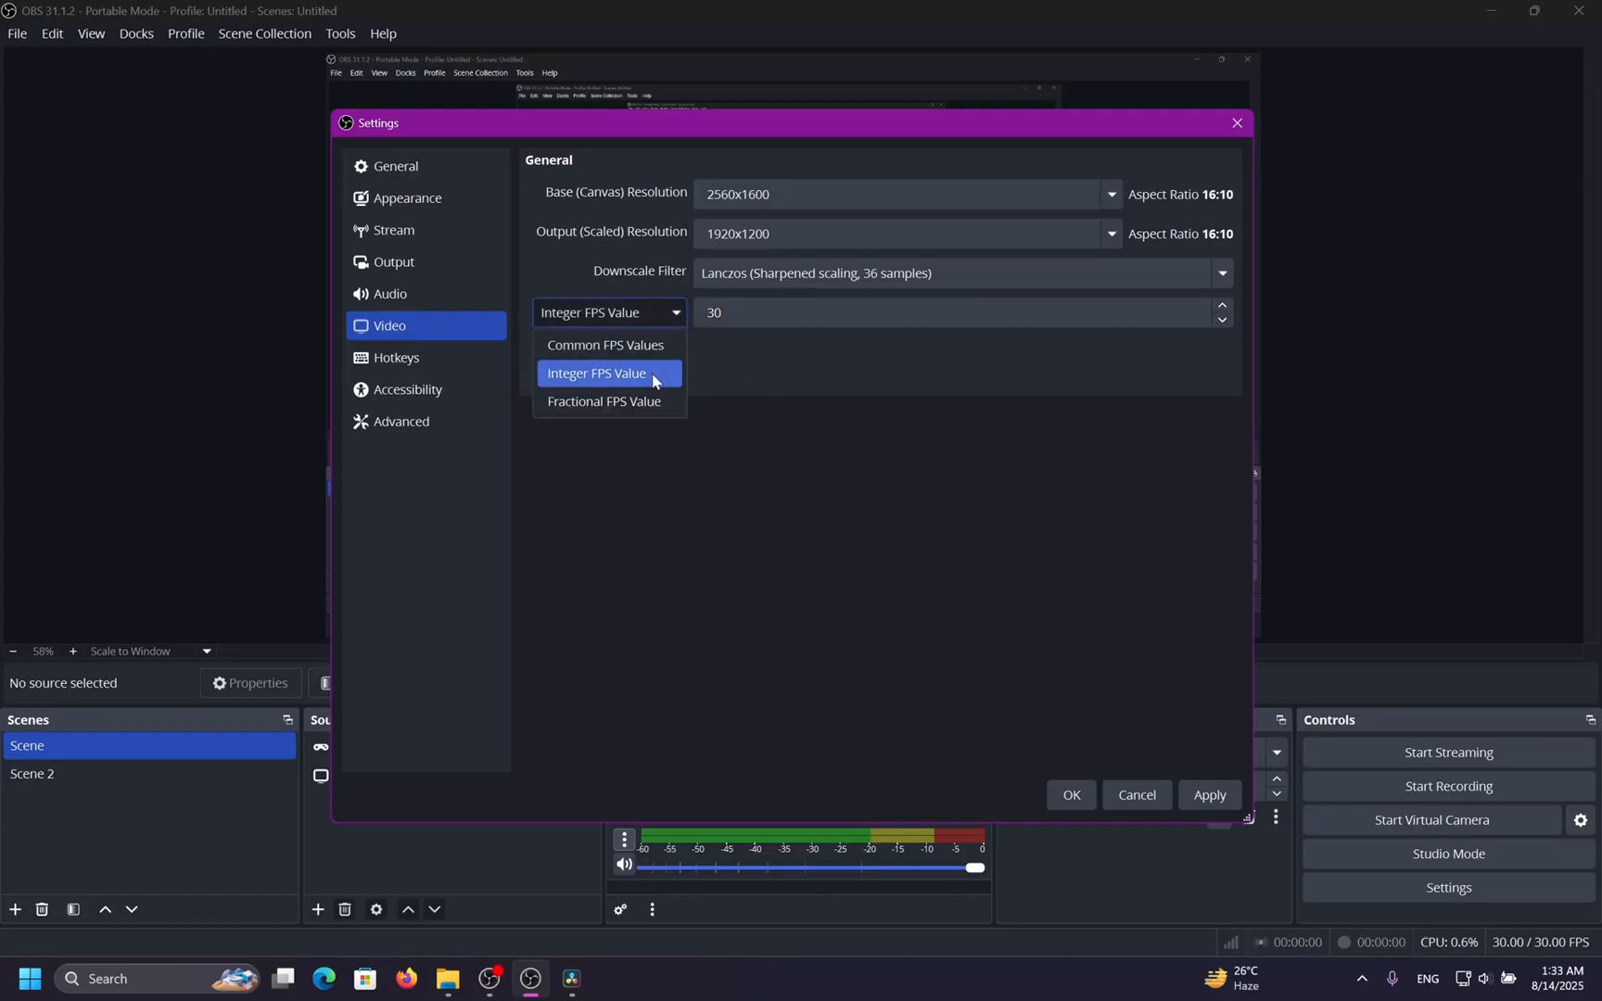
{"action": "left_click", "coordinate": [649, 402]}
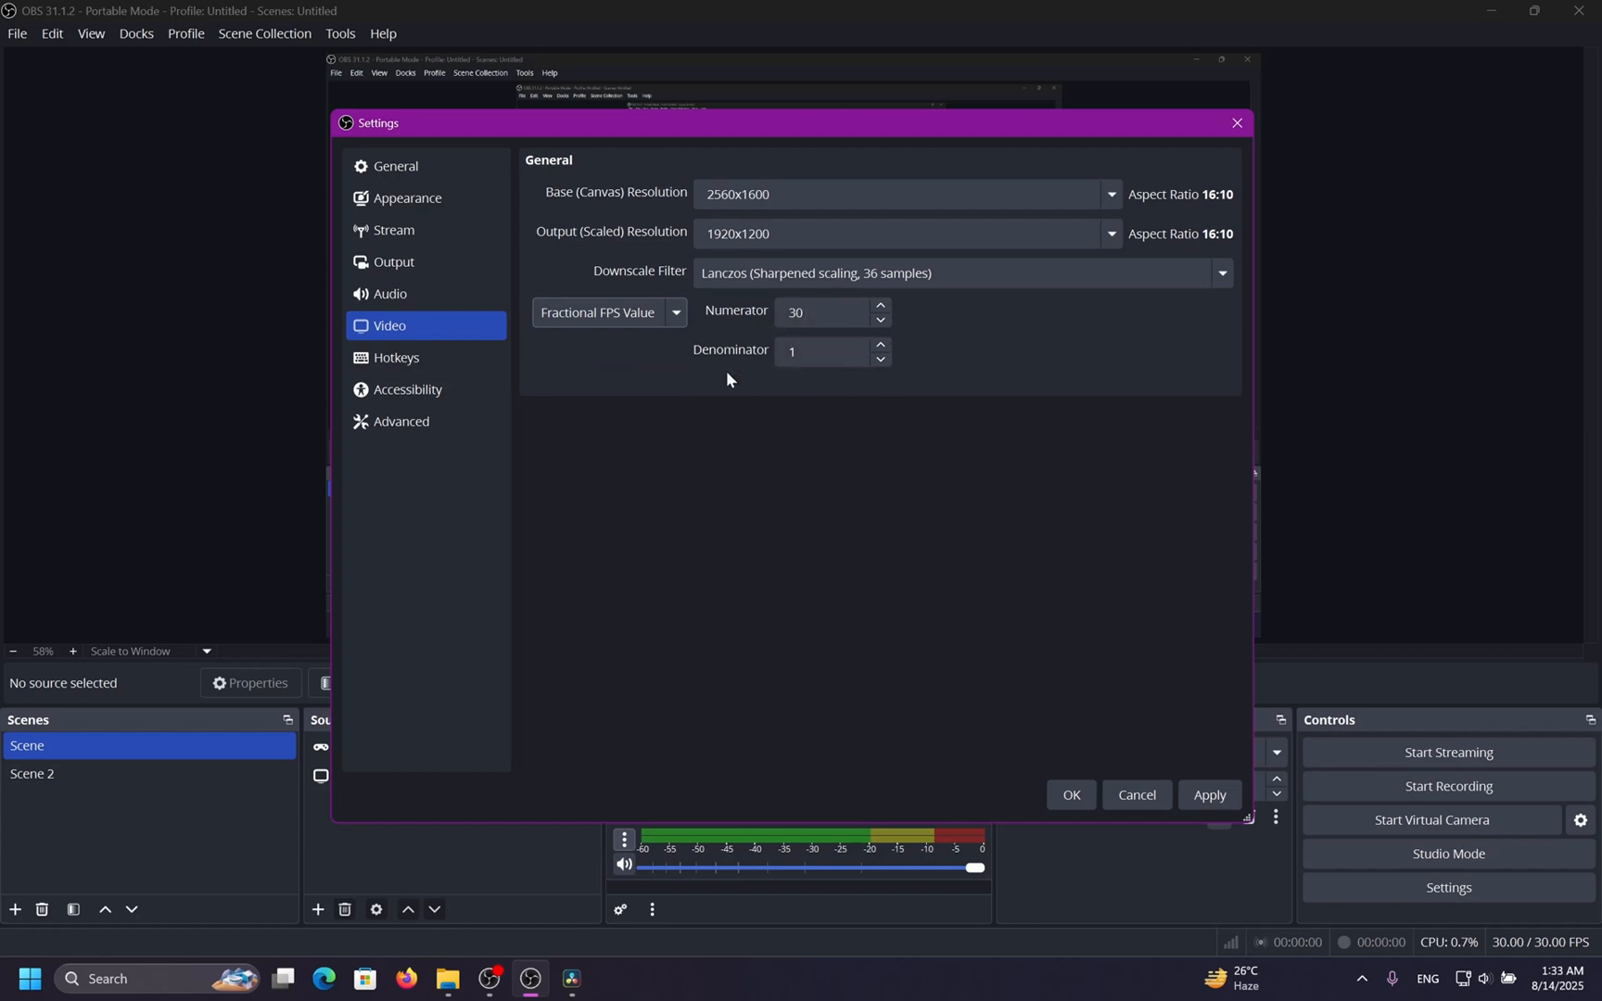
{"action": "double_click", "coordinate": [800, 353]}
{"action": "type", "text": "2"}
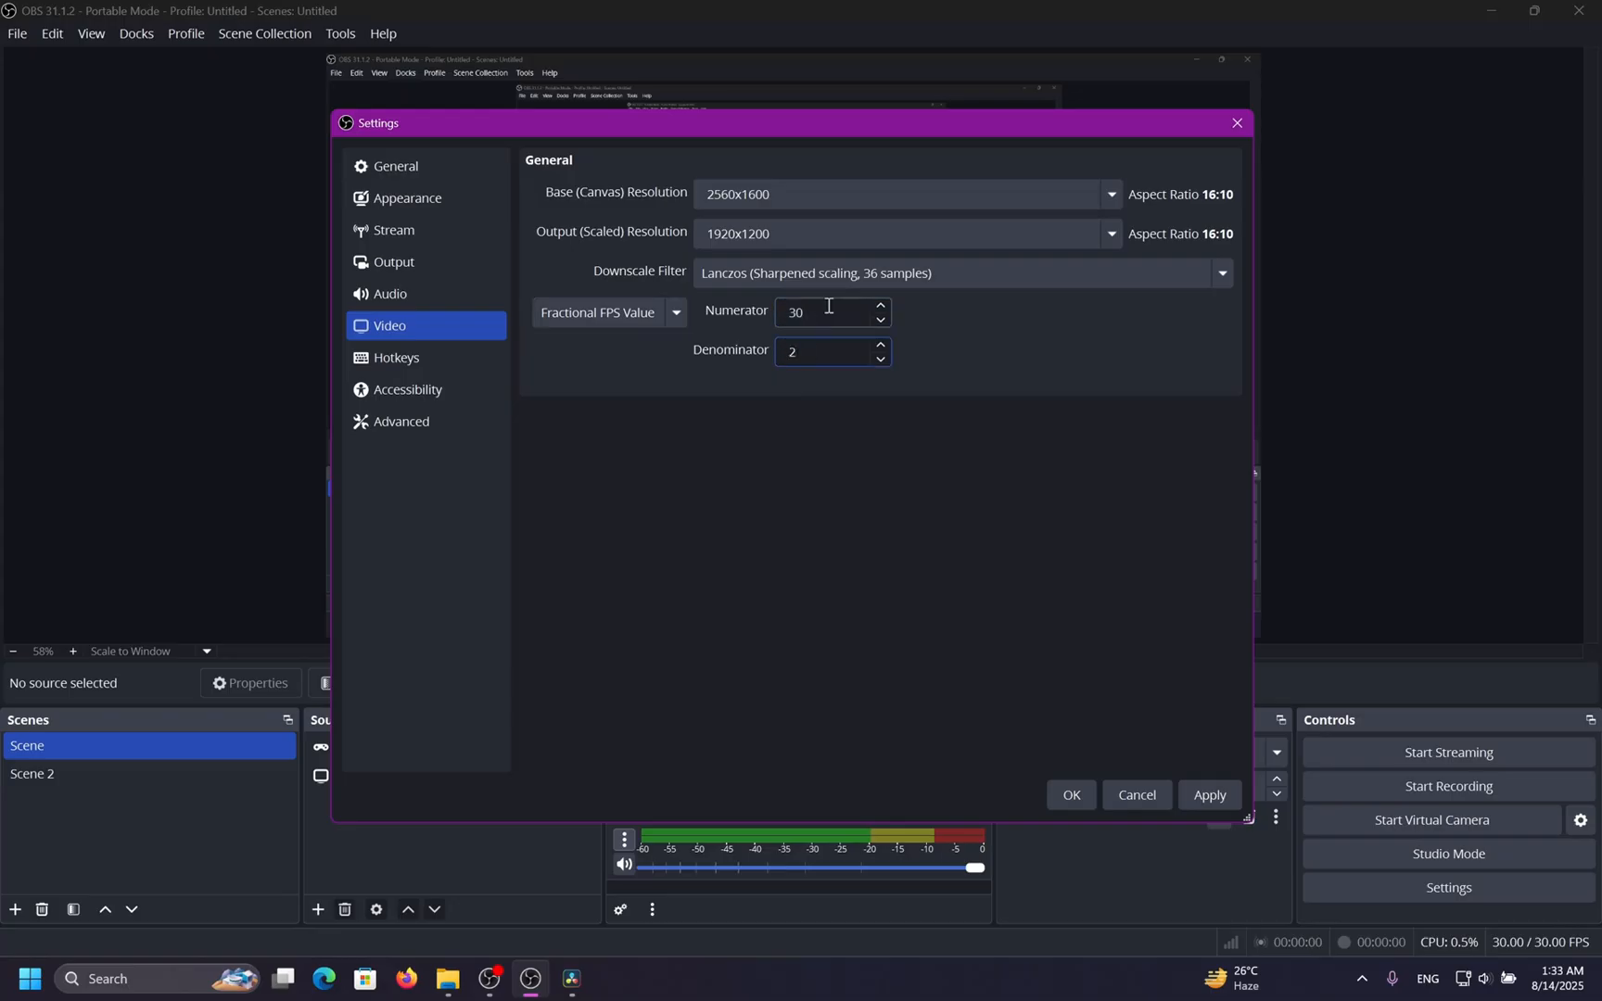
{"action": "double_click", "coordinate": [829, 306]}
{"action": "type", "text": "60"}
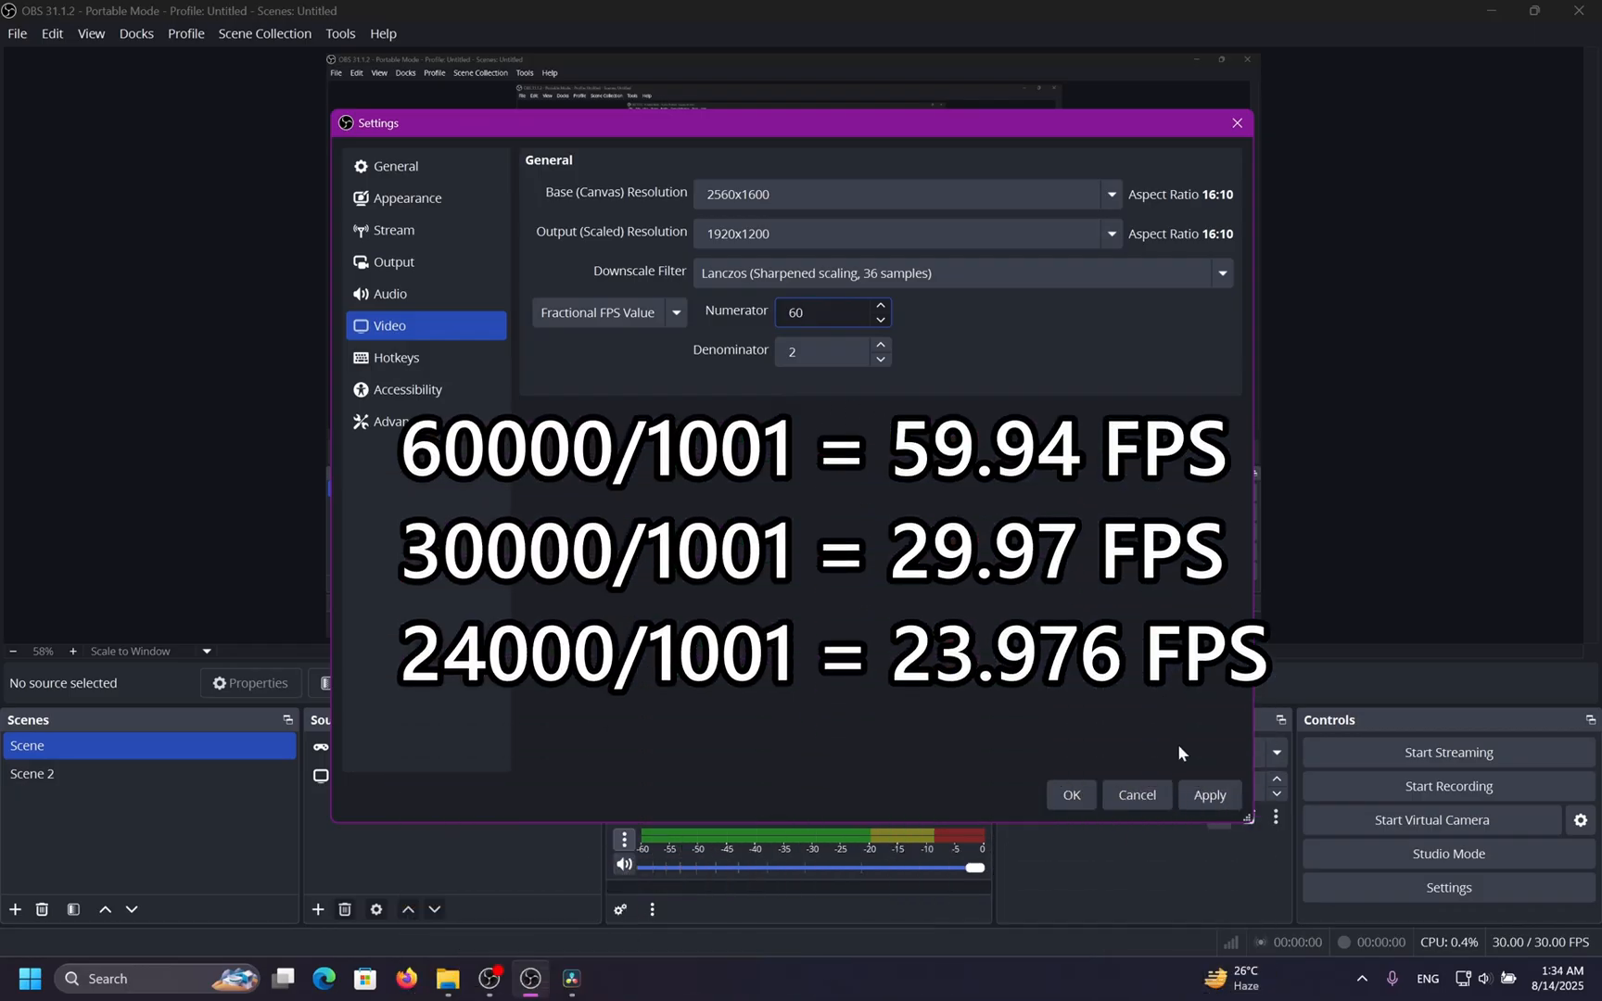
Switch the FPS type back to Common FPS Values.
{"action": "left_click", "coordinate": [627, 315]}
{"action": "left_click", "coordinate": [629, 348]}
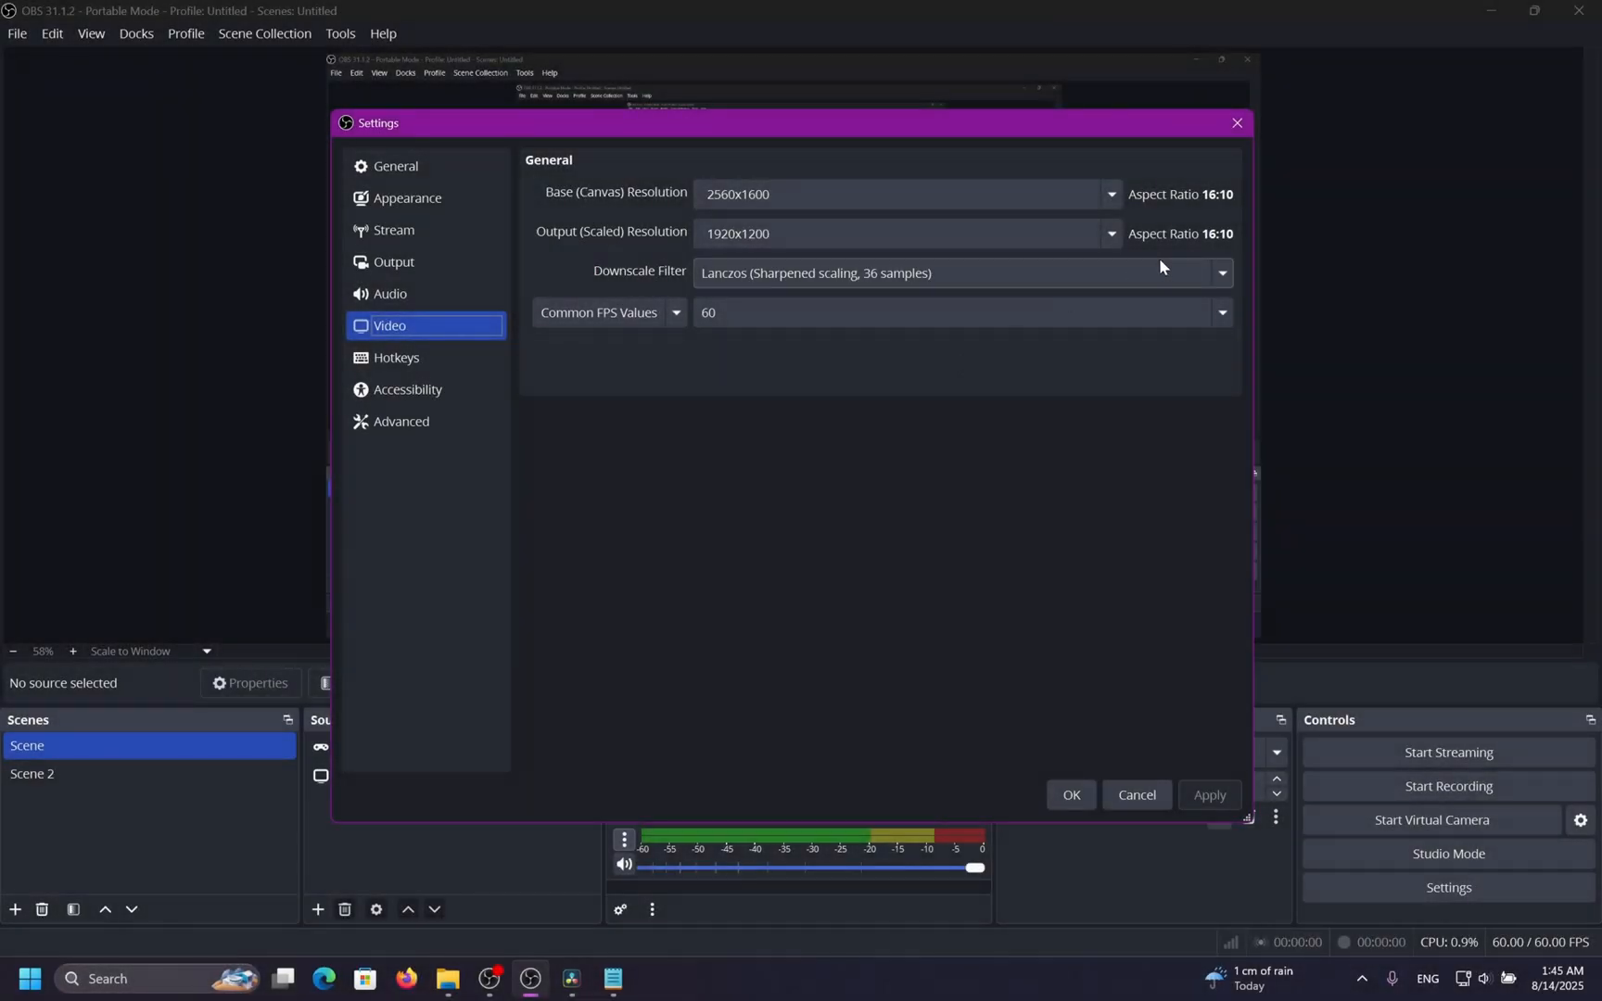
Compare the output and base resolution options, reselecting 1920x1200 as the output resolution.
{"action": "left_click", "coordinate": [1105, 232]}
{"action": "left_click", "coordinate": [1052, 284]}
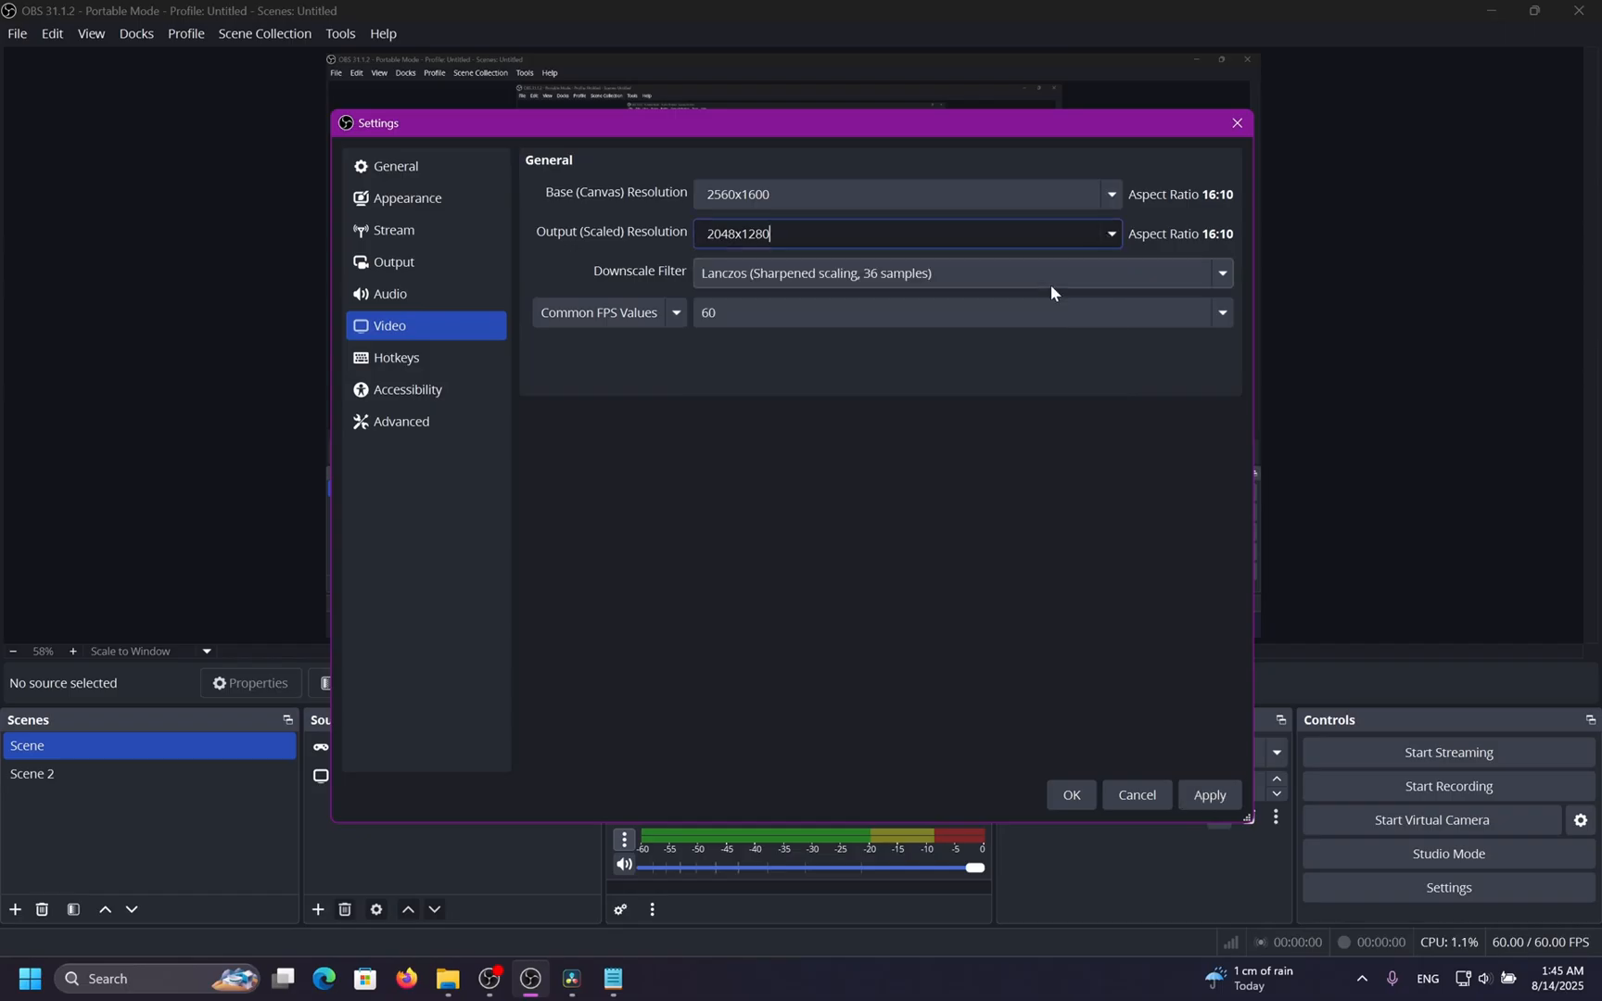
{"action": "left_click", "coordinate": [1112, 233]}
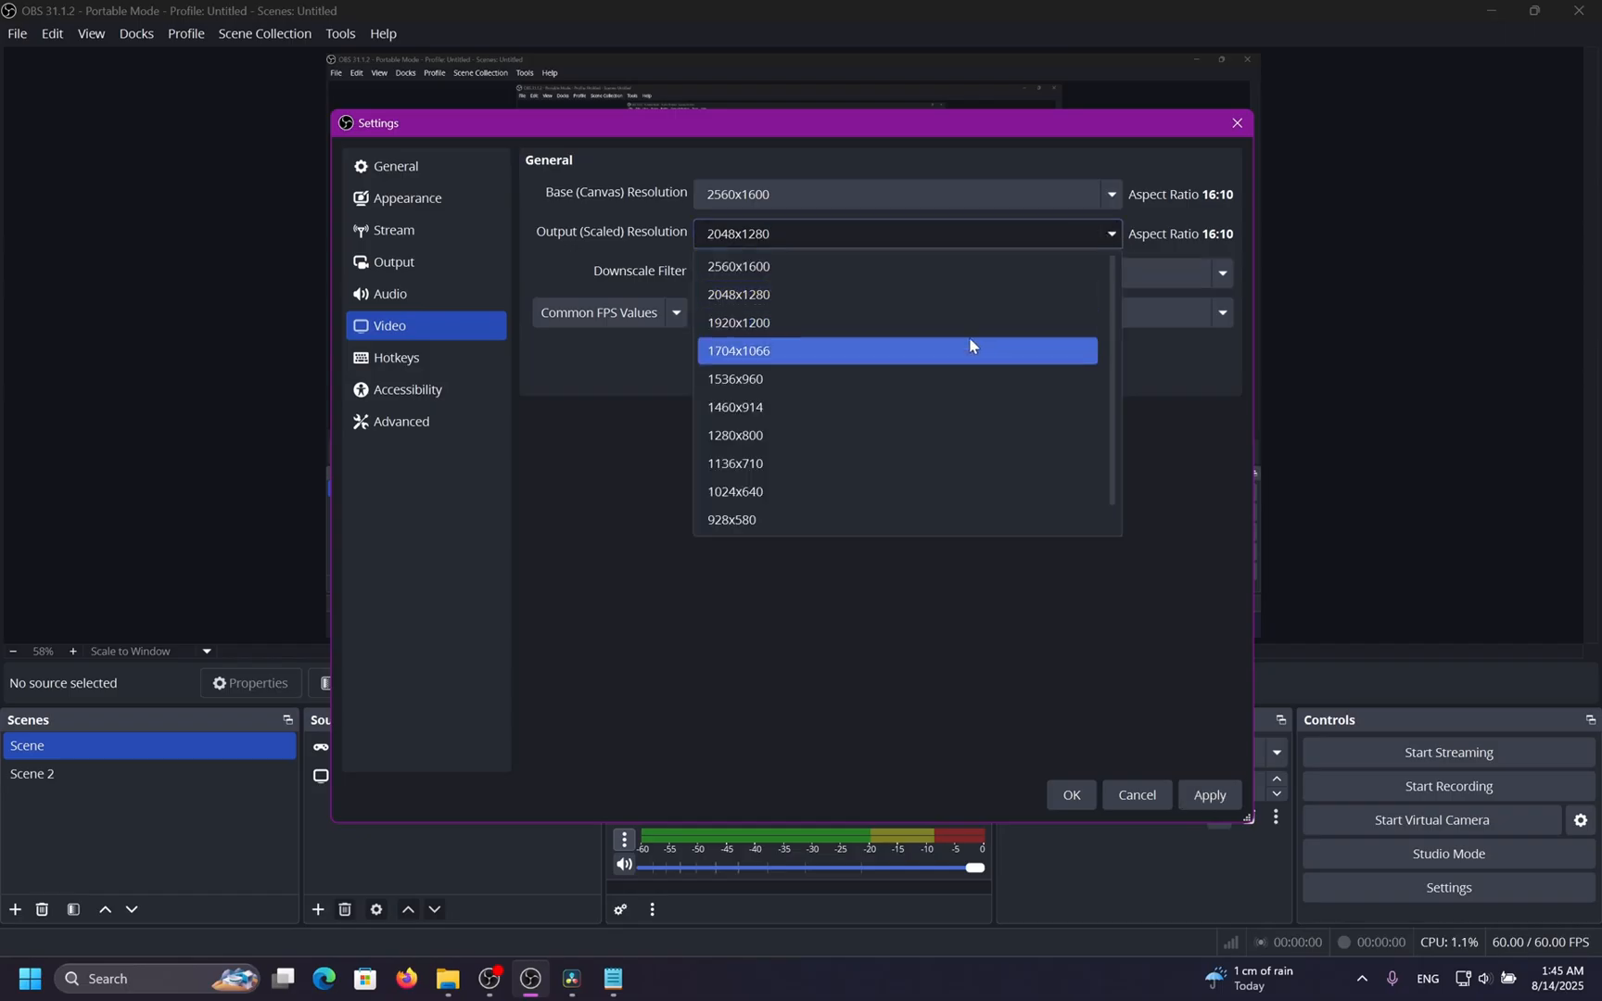
{"action": "left_click", "coordinate": [981, 322]}
{"action": "left_click", "coordinate": [1101, 191]}
{"action": "left_click", "coordinate": [1110, 192]}
{"action": "left_click", "coordinate": [1115, 188]}
Set the downscale filter to Bicubic (Sharpened scaling, 16 samples), choose 60 as the common FPS value, and apply.
{"action": "left_click", "coordinate": [1133, 276]}
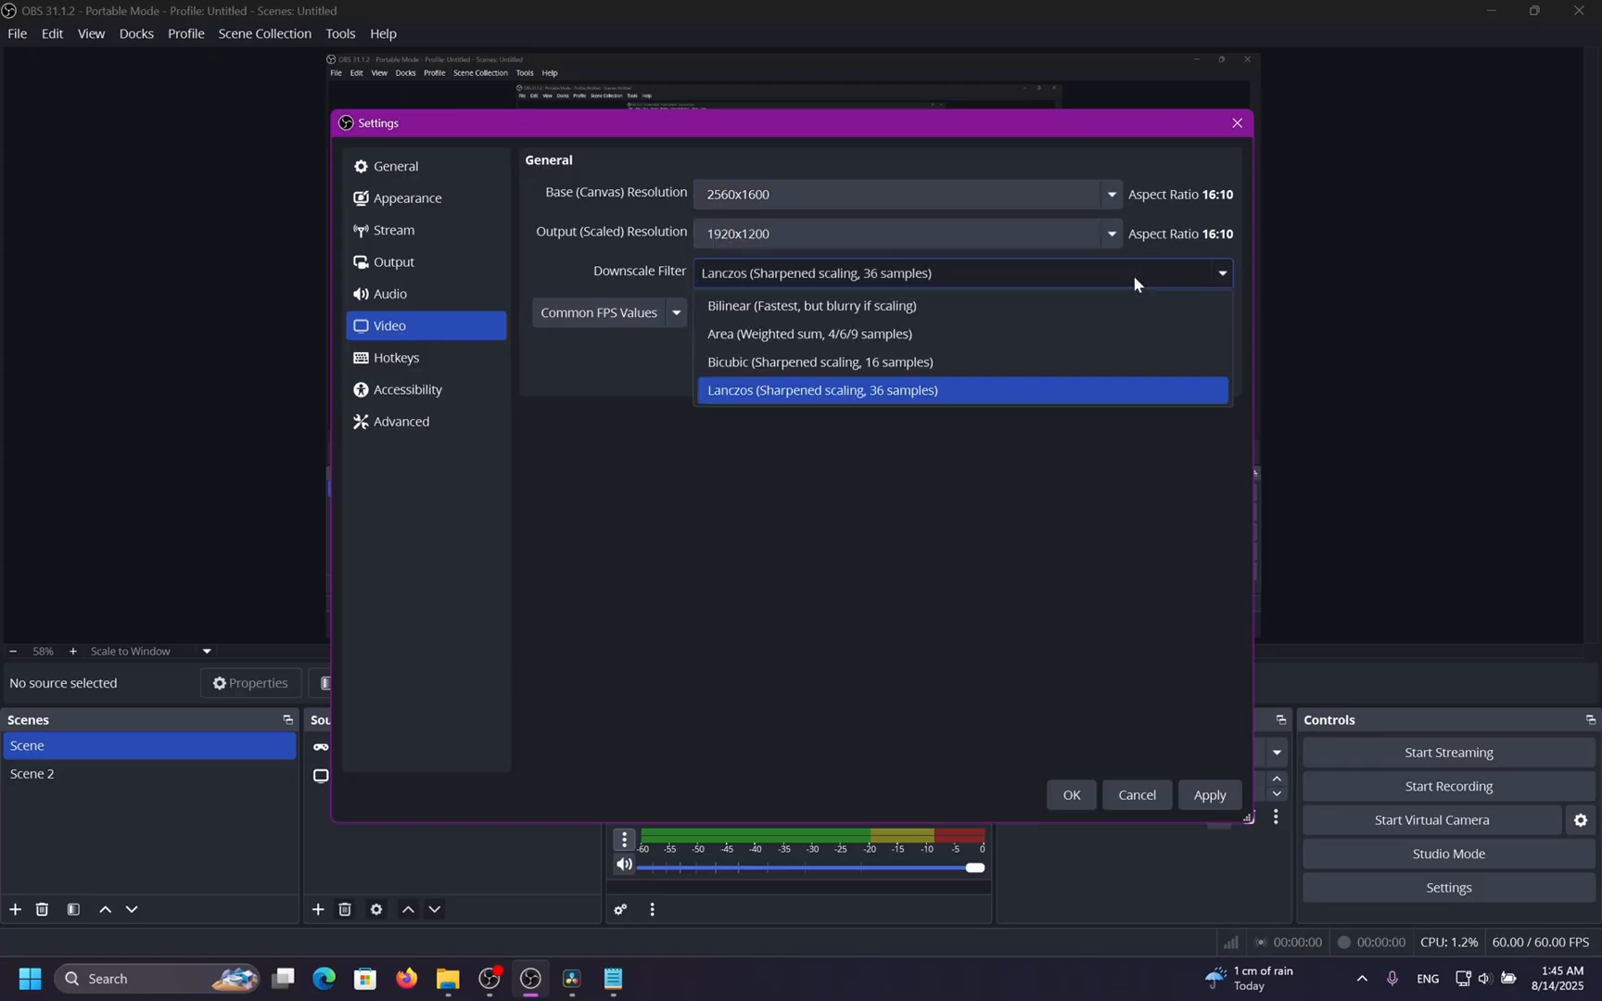
{"action": "left_click", "coordinate": [1030, 364]}
{"action": "left_click", "coordinate": [833, 313]}
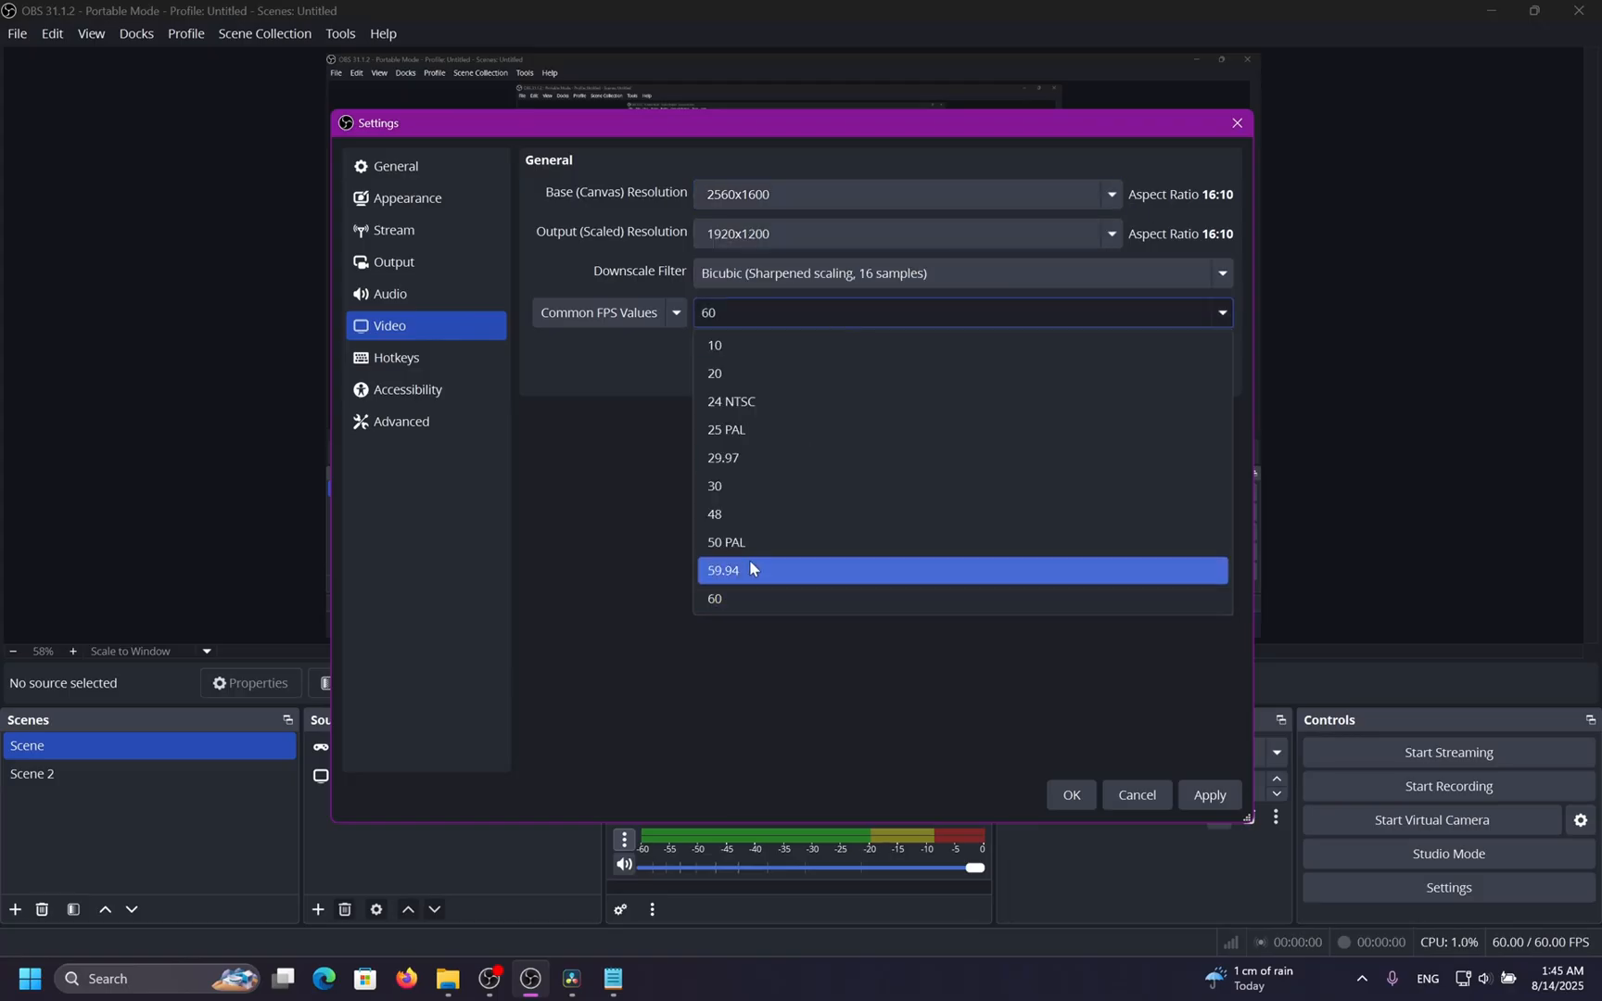
{"action": "left_click", "coordinate": [733, 598]}
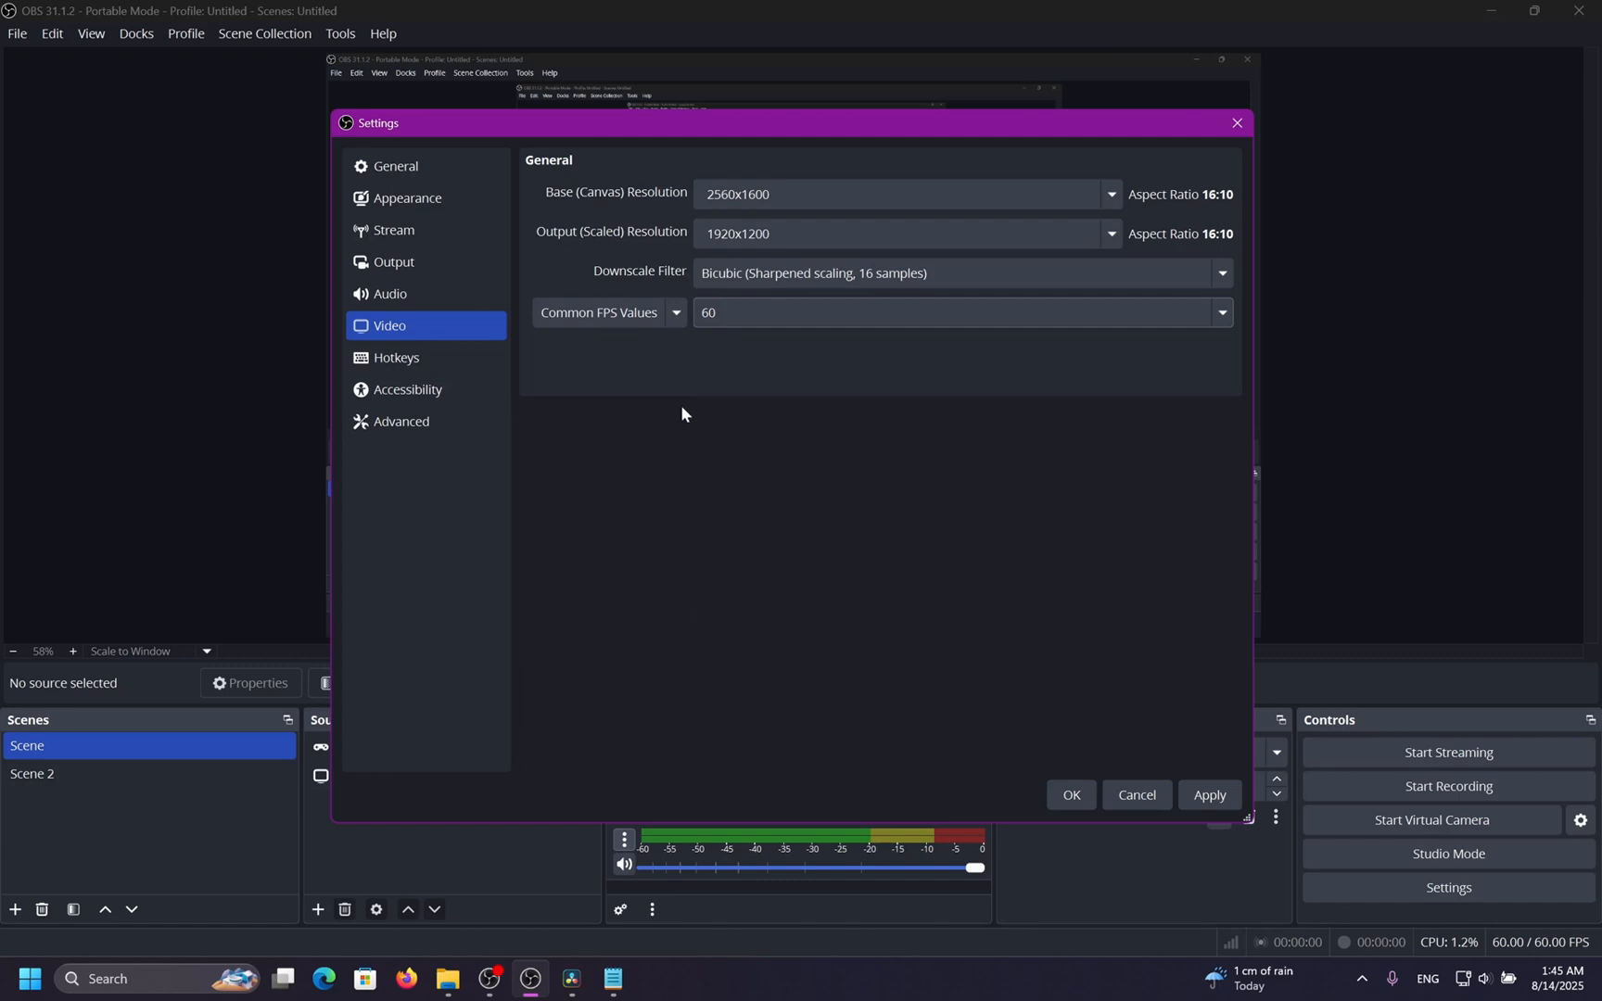
{"action": "left_click", "coordinate": [1207, 797]}
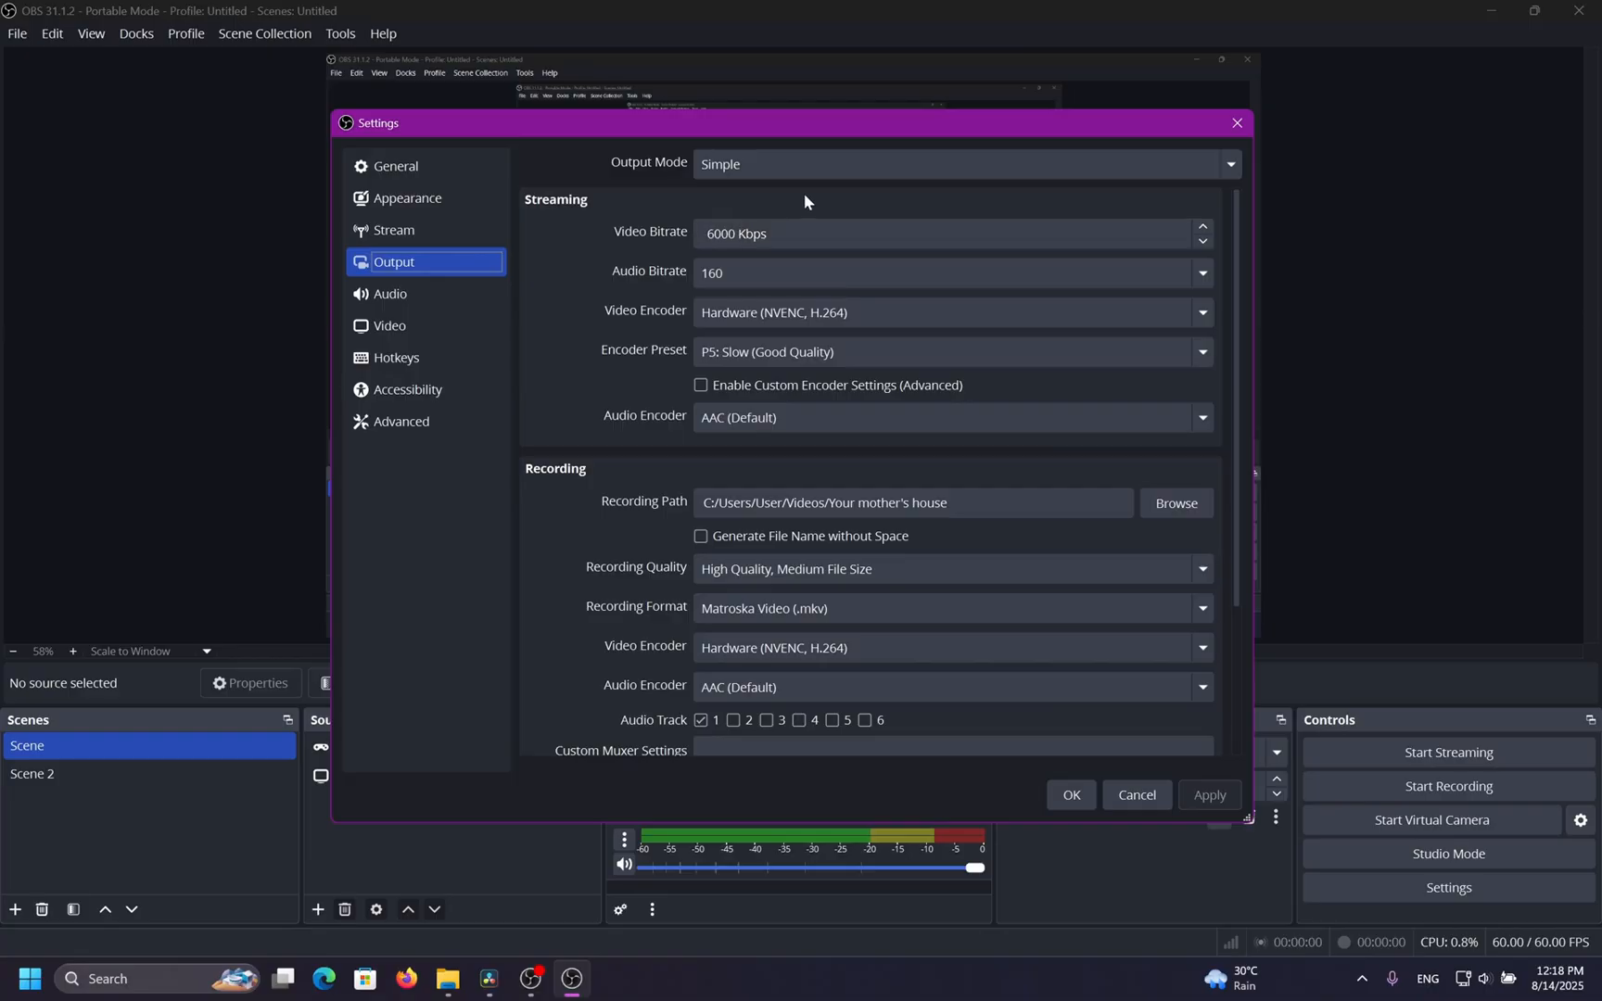
Switch the output mode to Advanced and set the recording video encoder to NVIDIA NVENC H.264.
{"action": "left_click", "coordinate": [815, 165]}
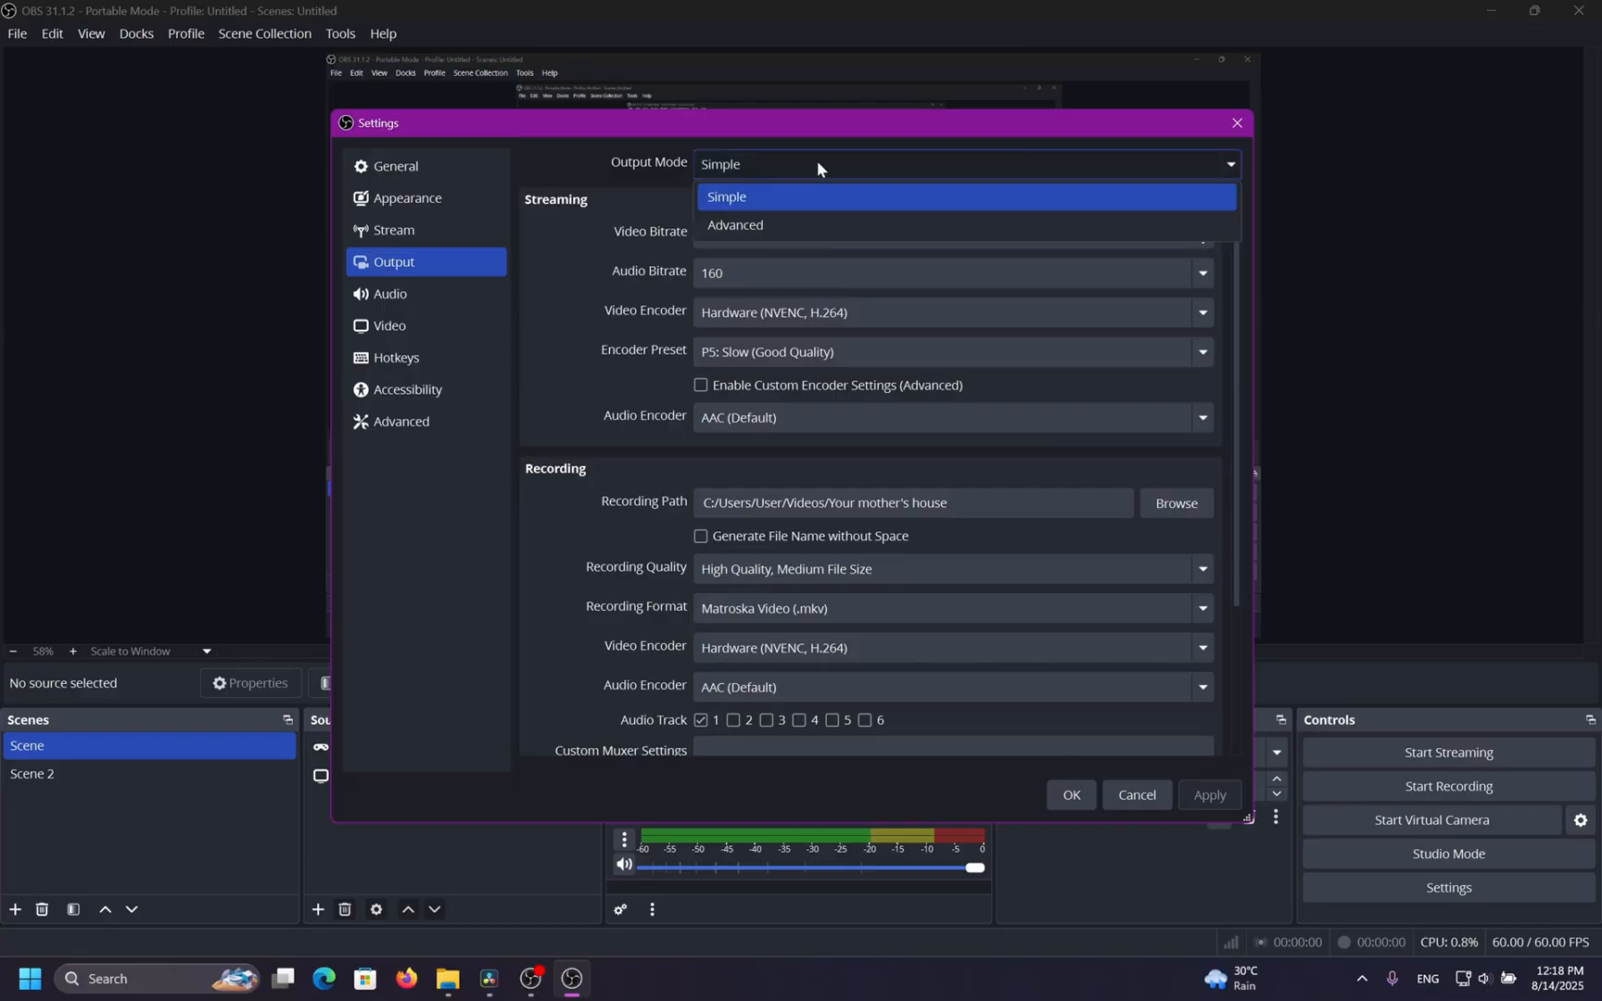
{"action": "left_click", "coordinate": [777, 220]}
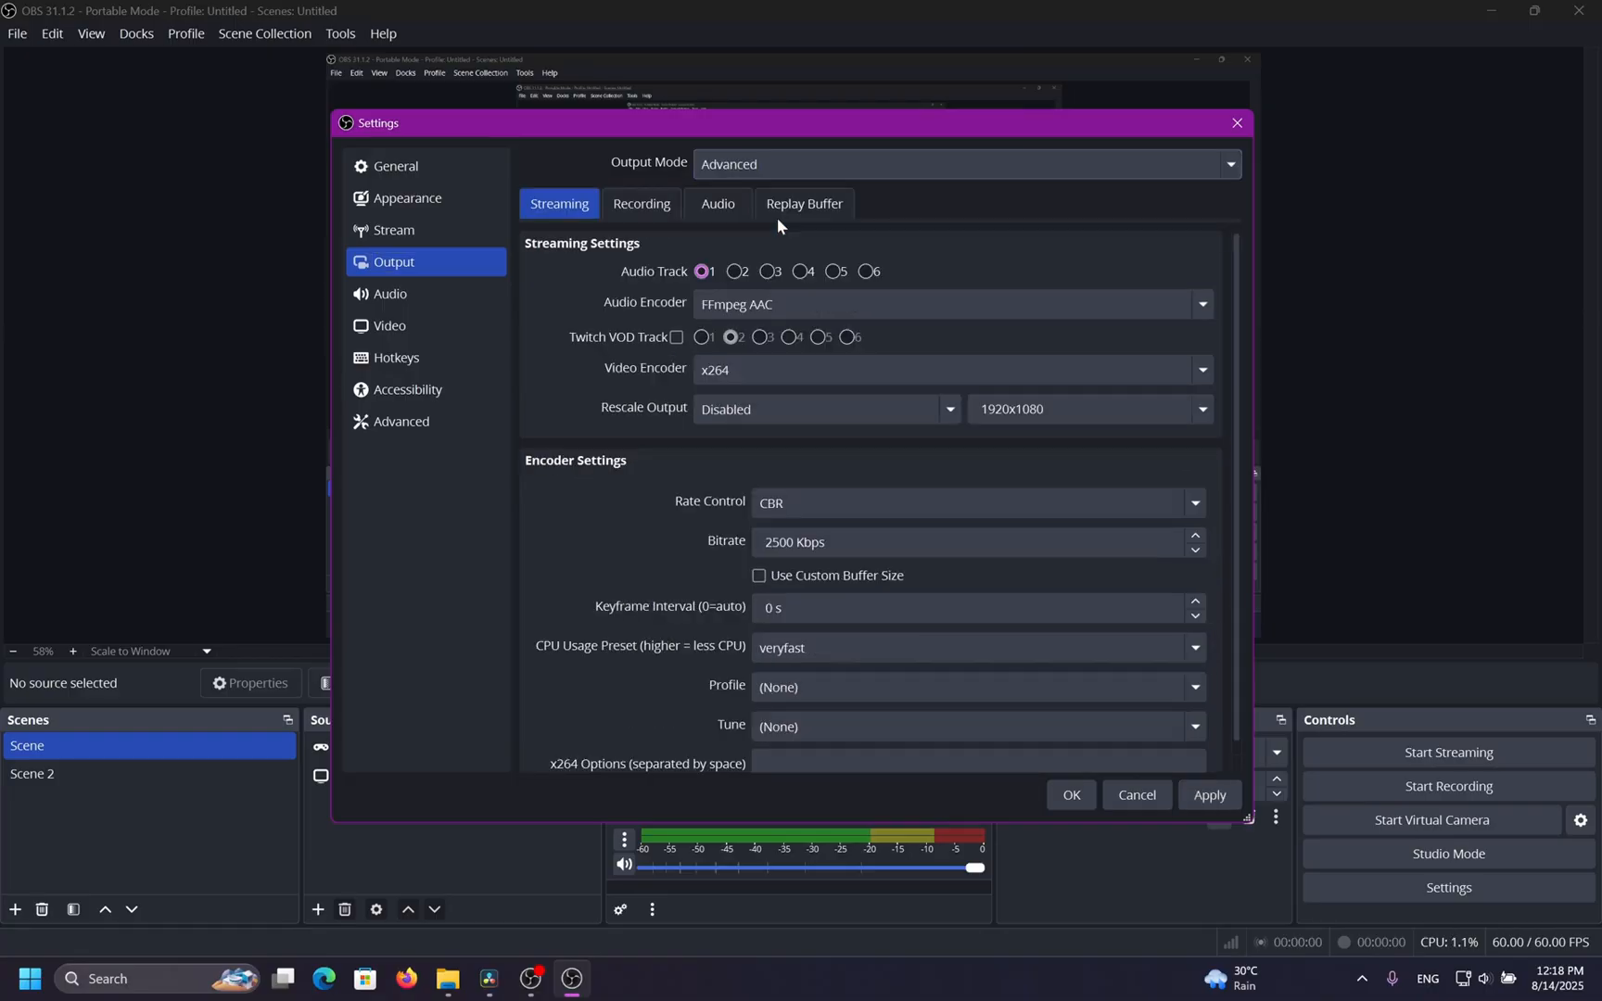
{"action": "left_click", "coordinate": [653, 209]}
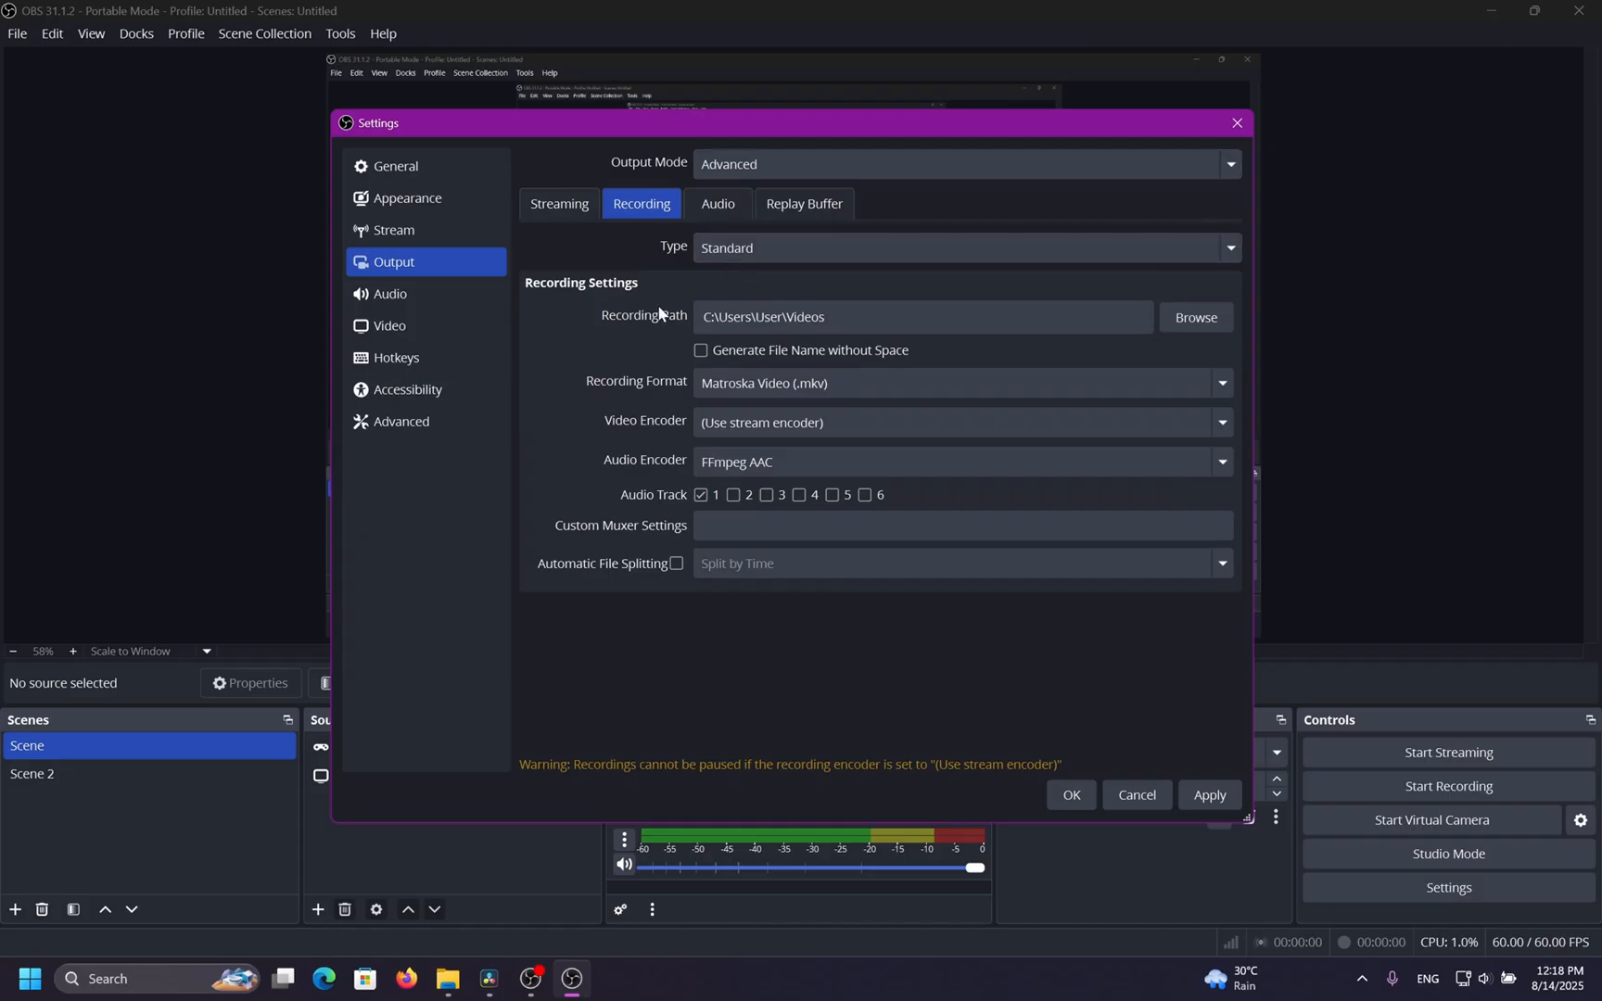
{"action": "left_click", "coordinate": [1211, 423]}
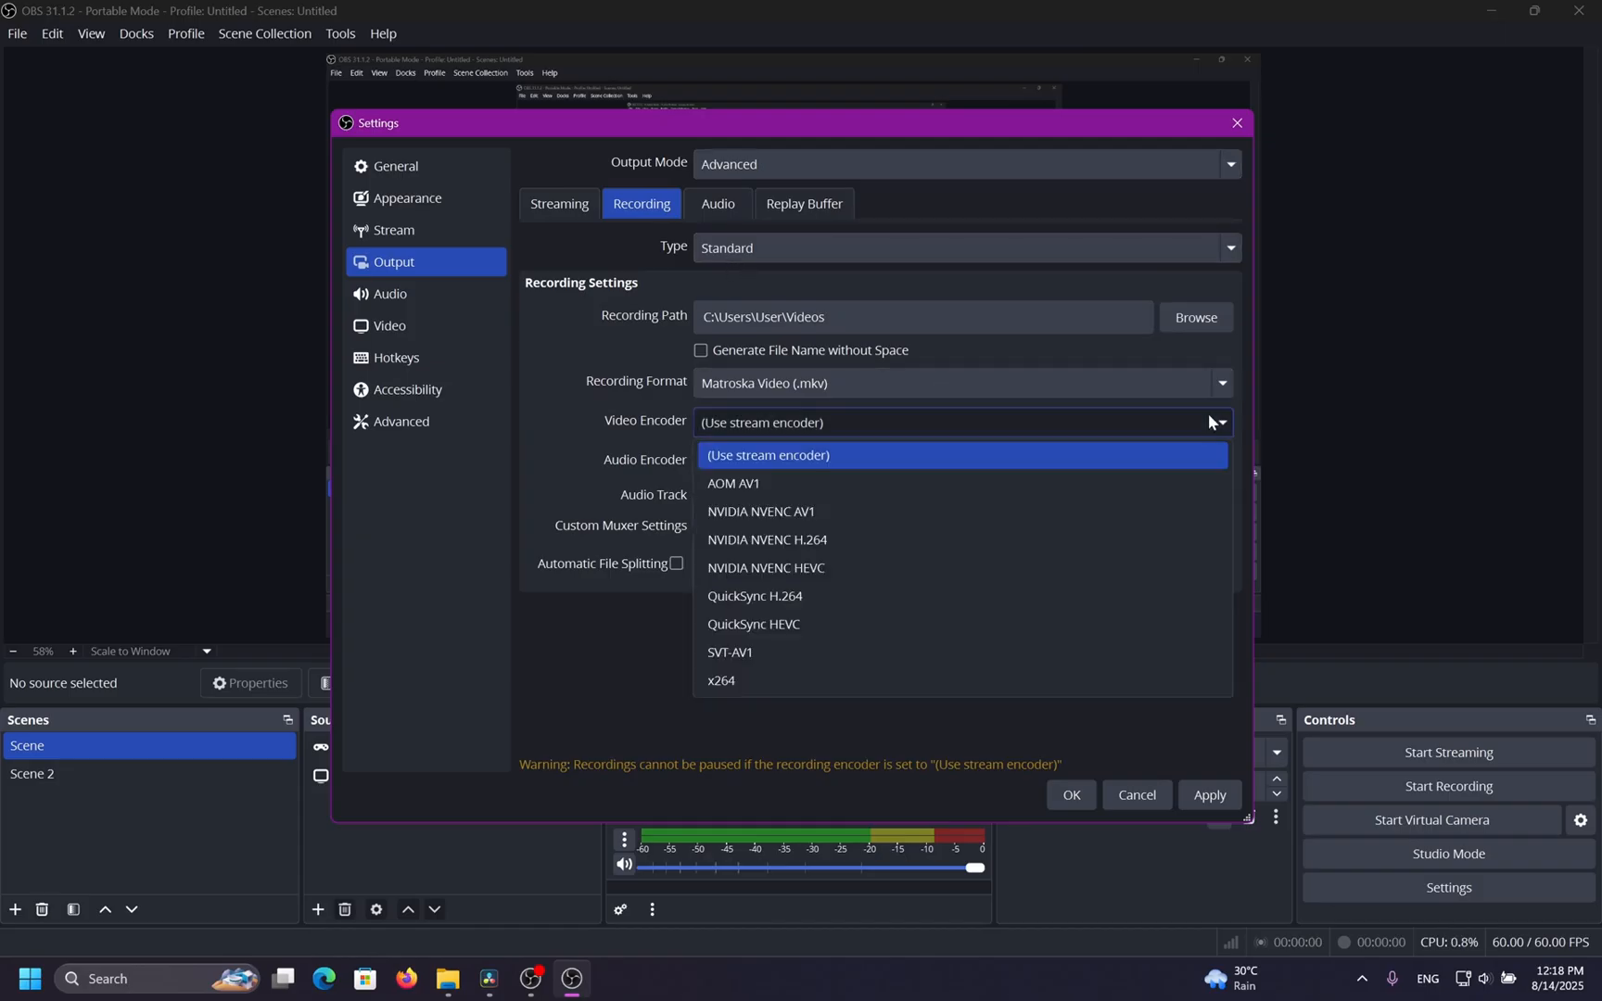
{"action": "left_click", "coordinate": [882, 543]}
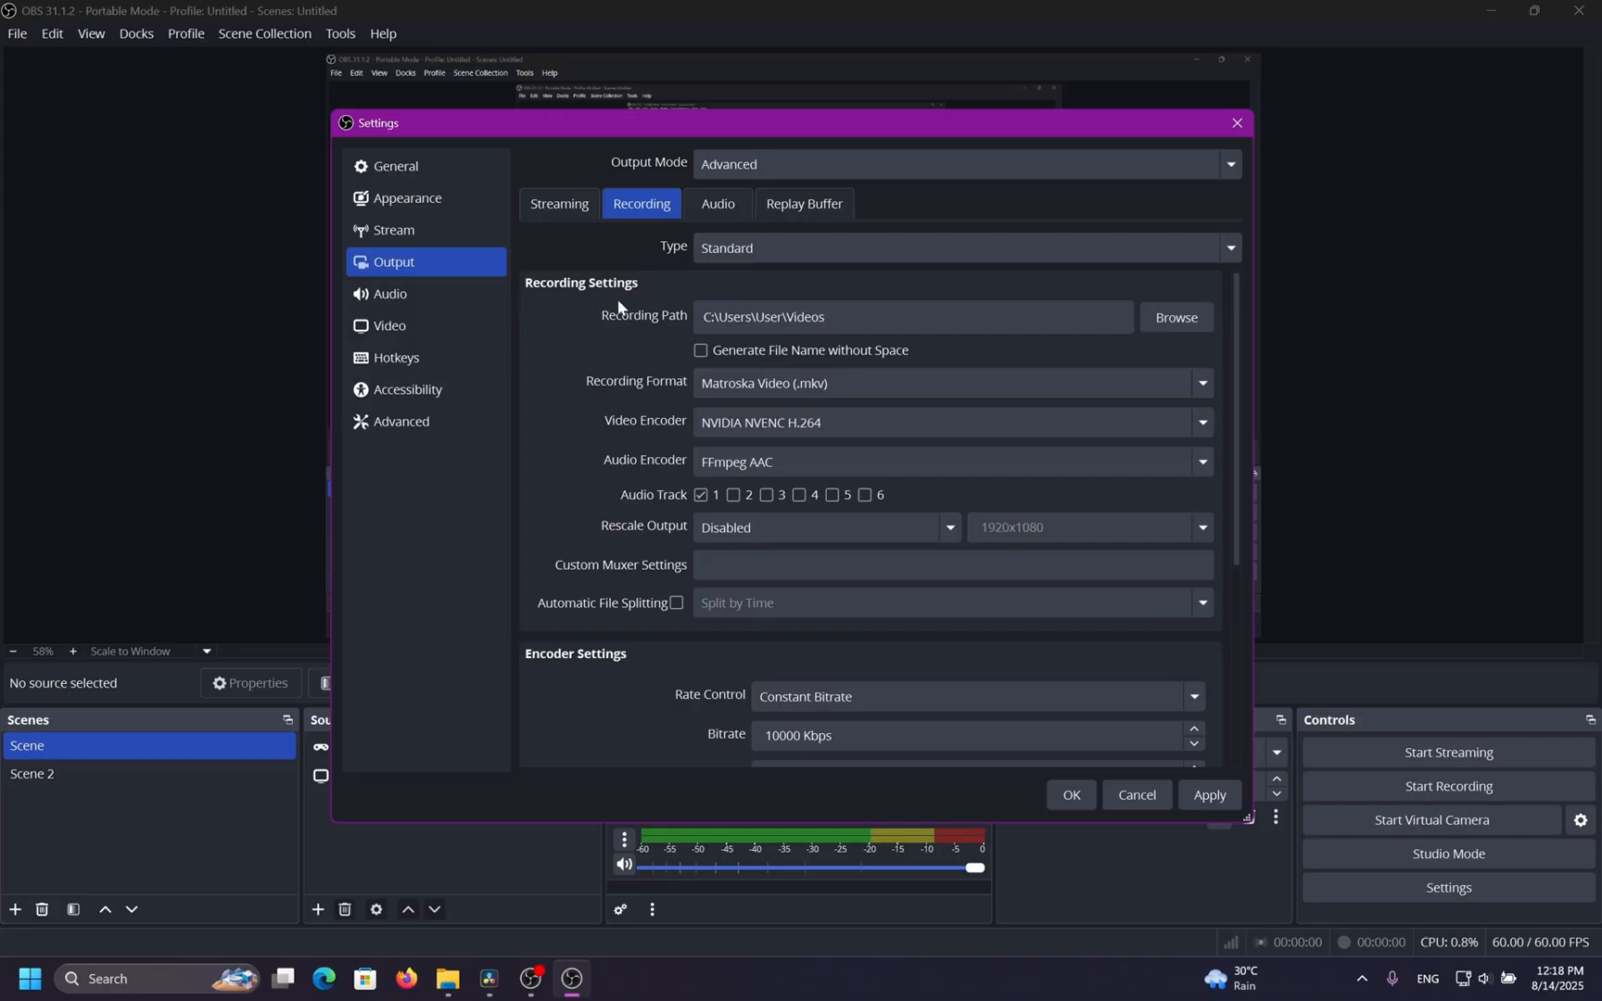
Review the recording encoder settings further down the recording options.
{"action": "scroll", "coordinate": [547, 371], "scroll_direction": "down", "scroll_amount": 5}
{"action": "scroll", "coordinate": [558, 397], "scroll_direction": "down", "scroll_amount": 1}
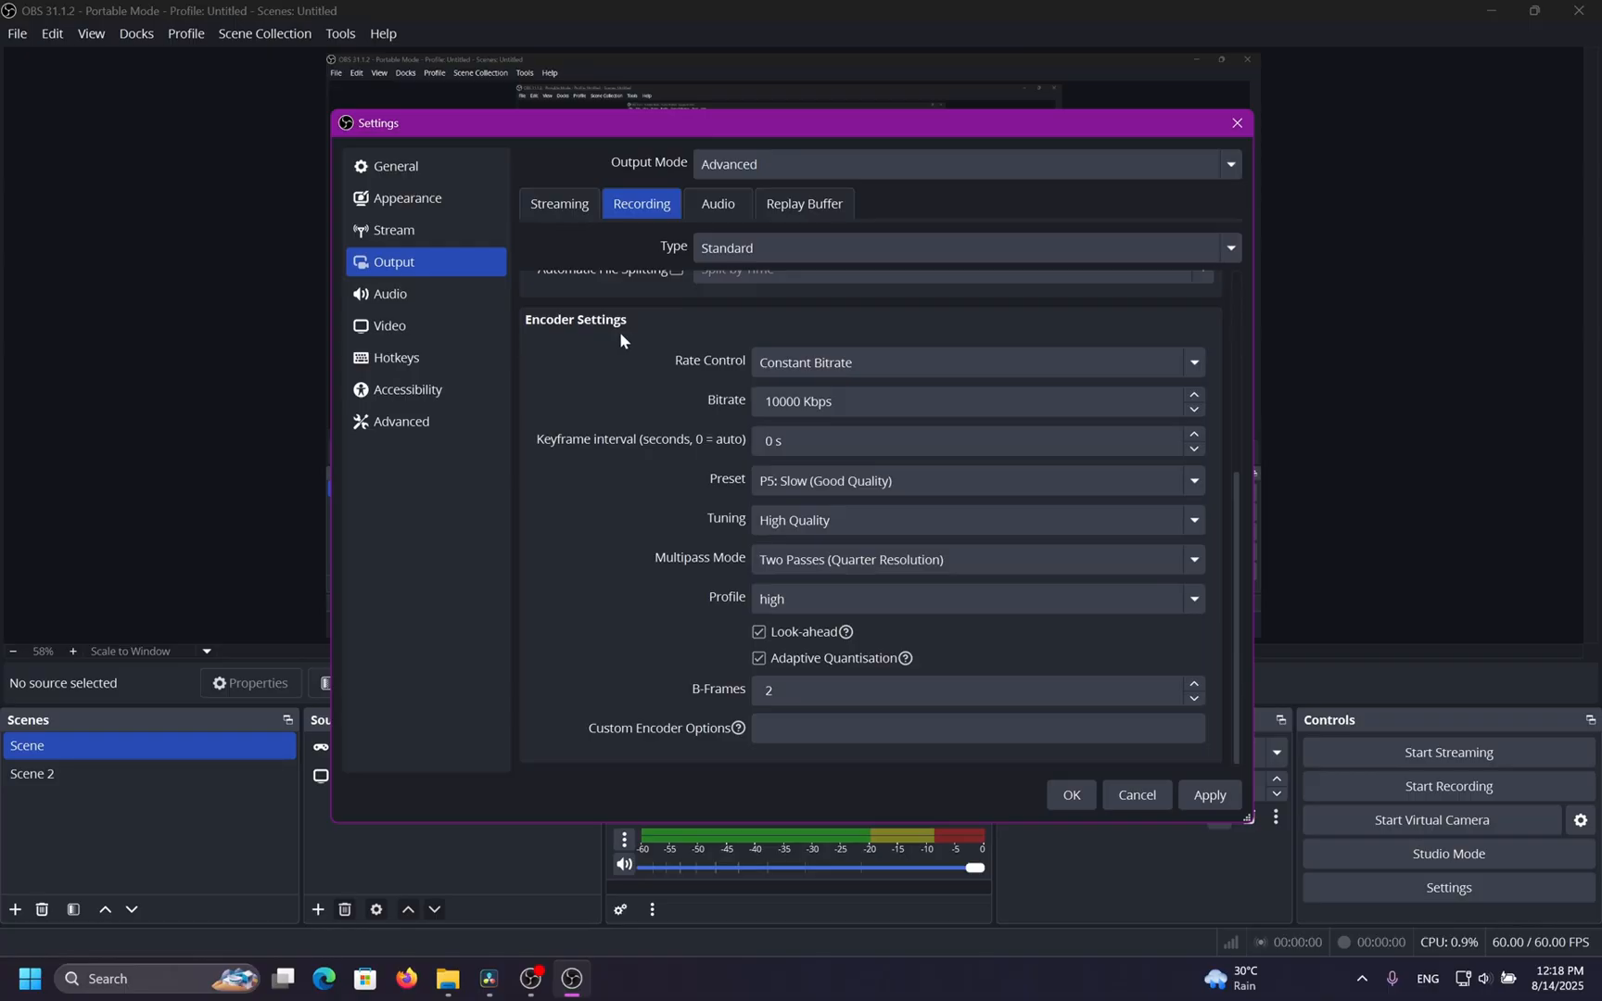
{"action": "scroll", "coordinate": [630, 370], "scroll_direction": "up", "scroll_amount": 4}
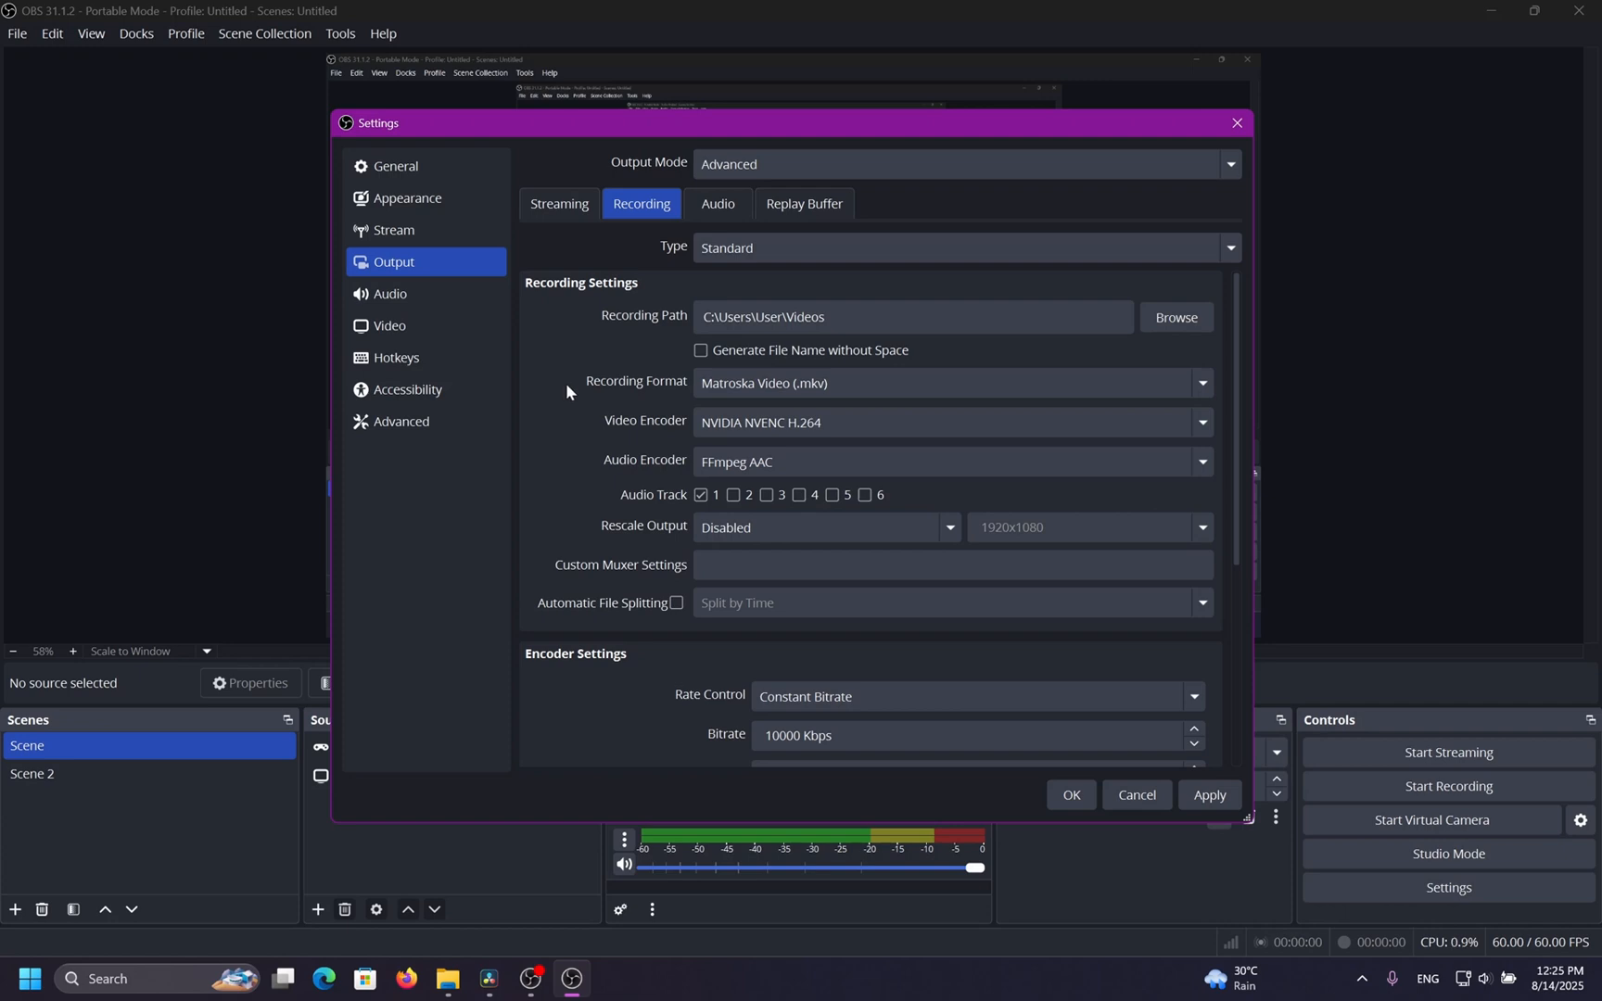
Set the recording path to the "Your mother's house" folder inside Videos and apply the settings.
{"action": "left_click", "coordinate": [1193, 324]}
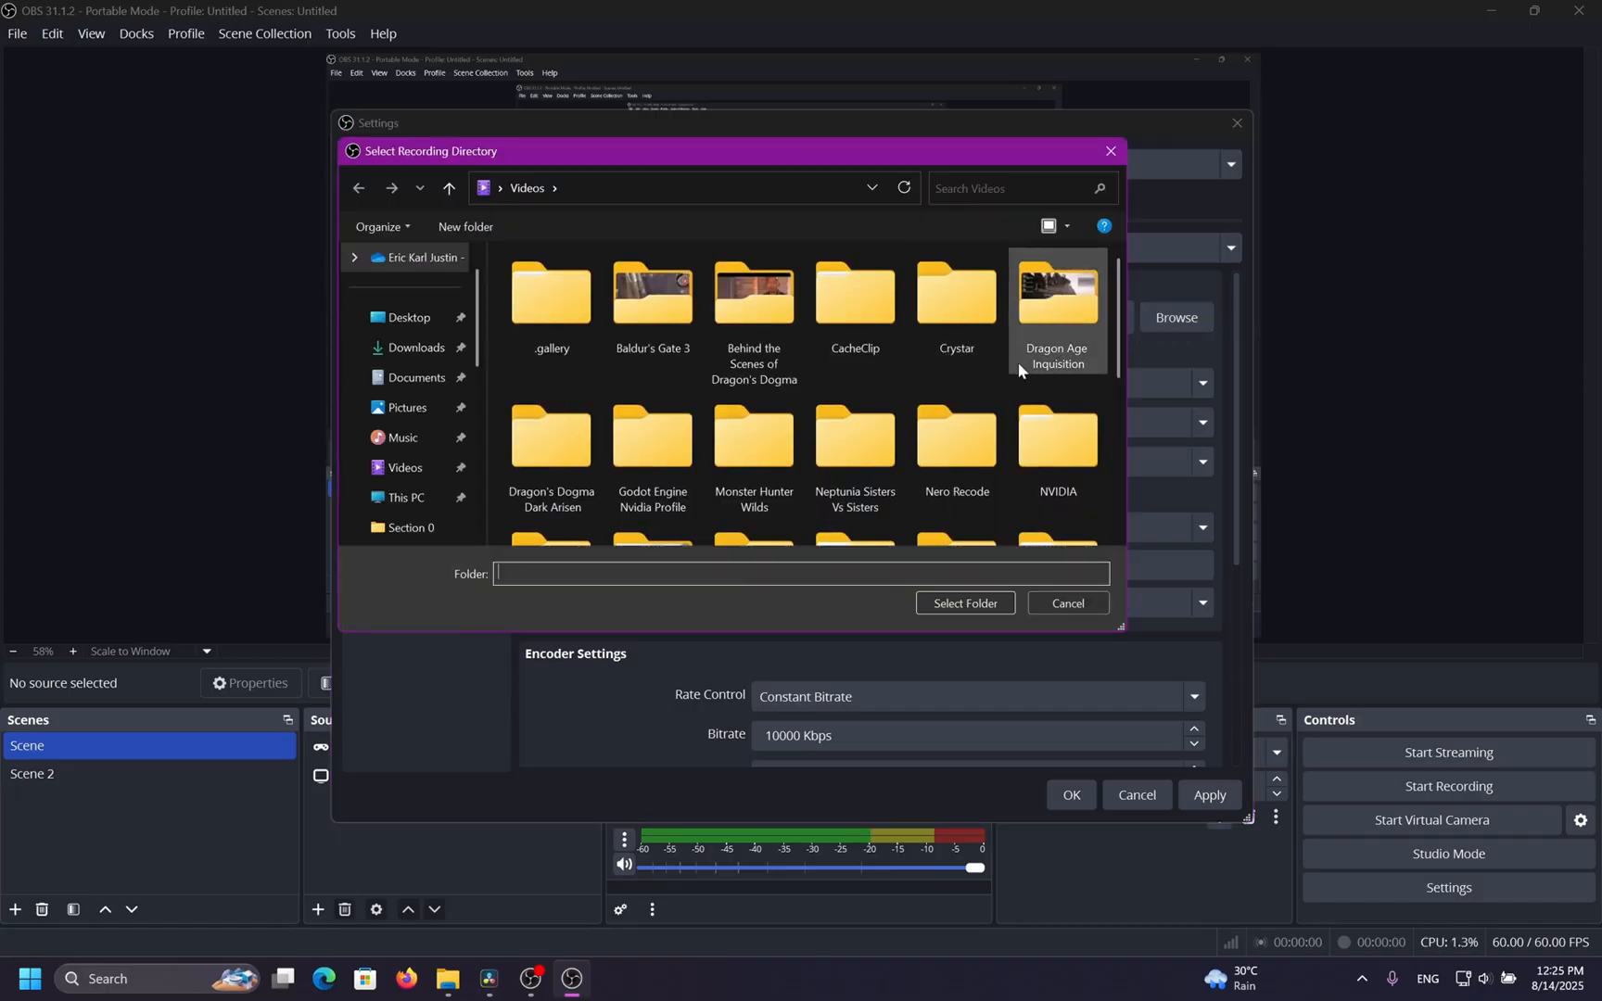
{"action": "scroll", "coordinate": [1107, 341], "scroll_direction": "down", "scroll_amount": 5}
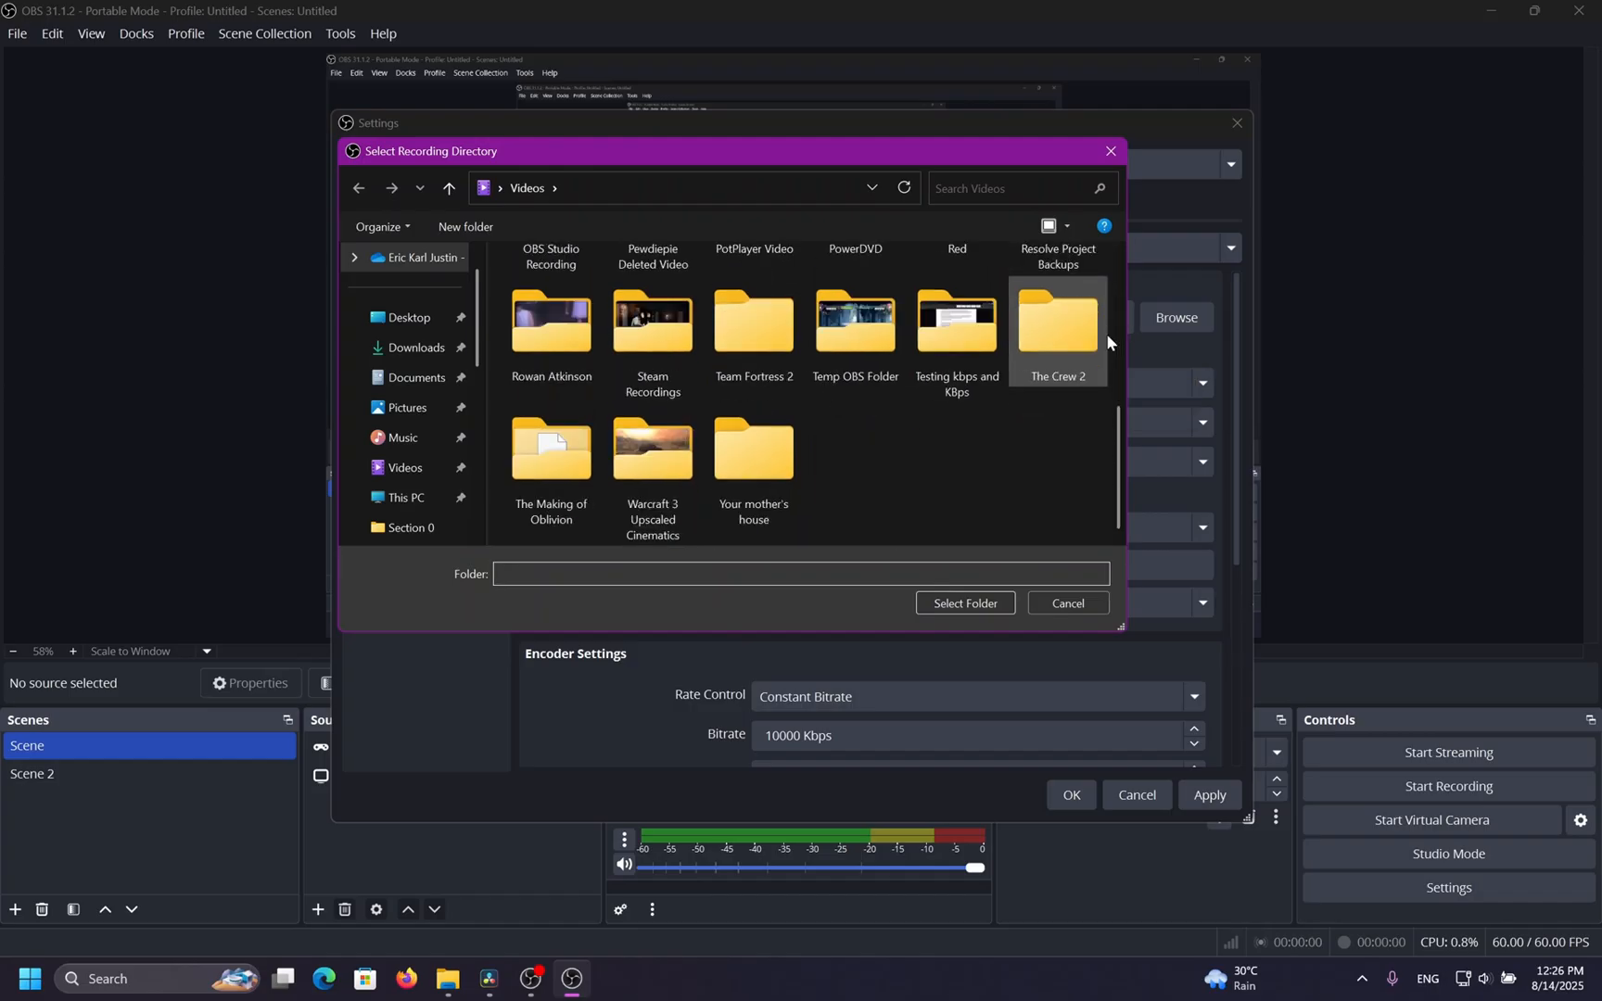
{"action": "left_click", "coordinate": [754, 456]}
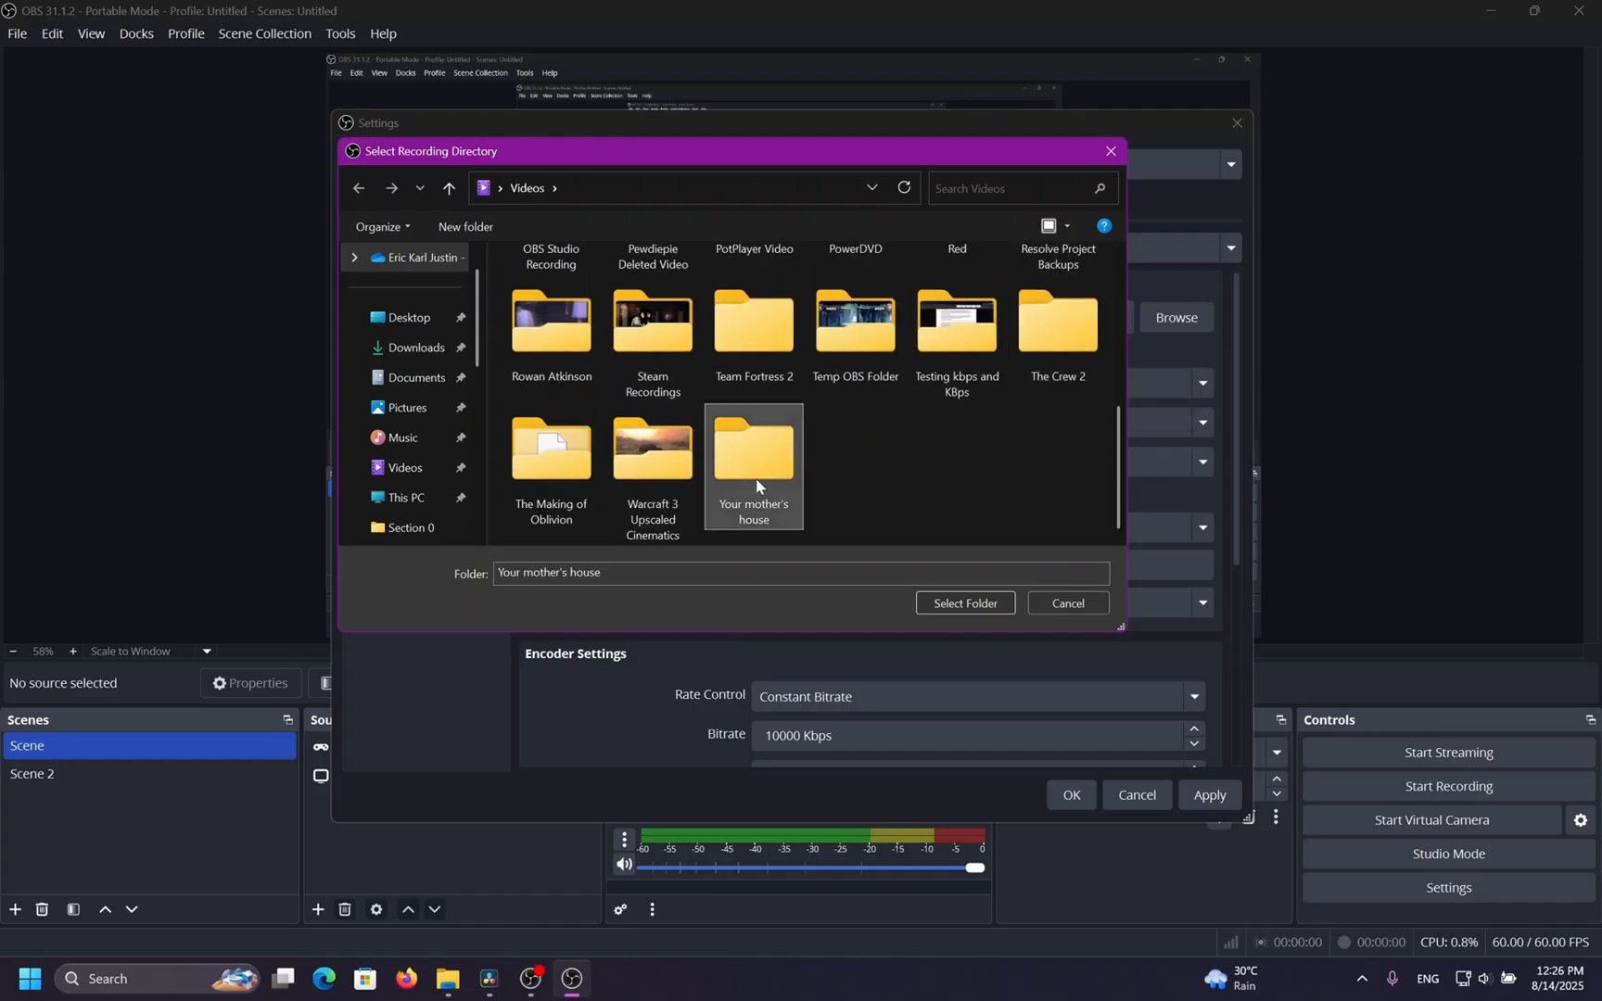
{"action": "left_click", "coordinate": [952, 605]}
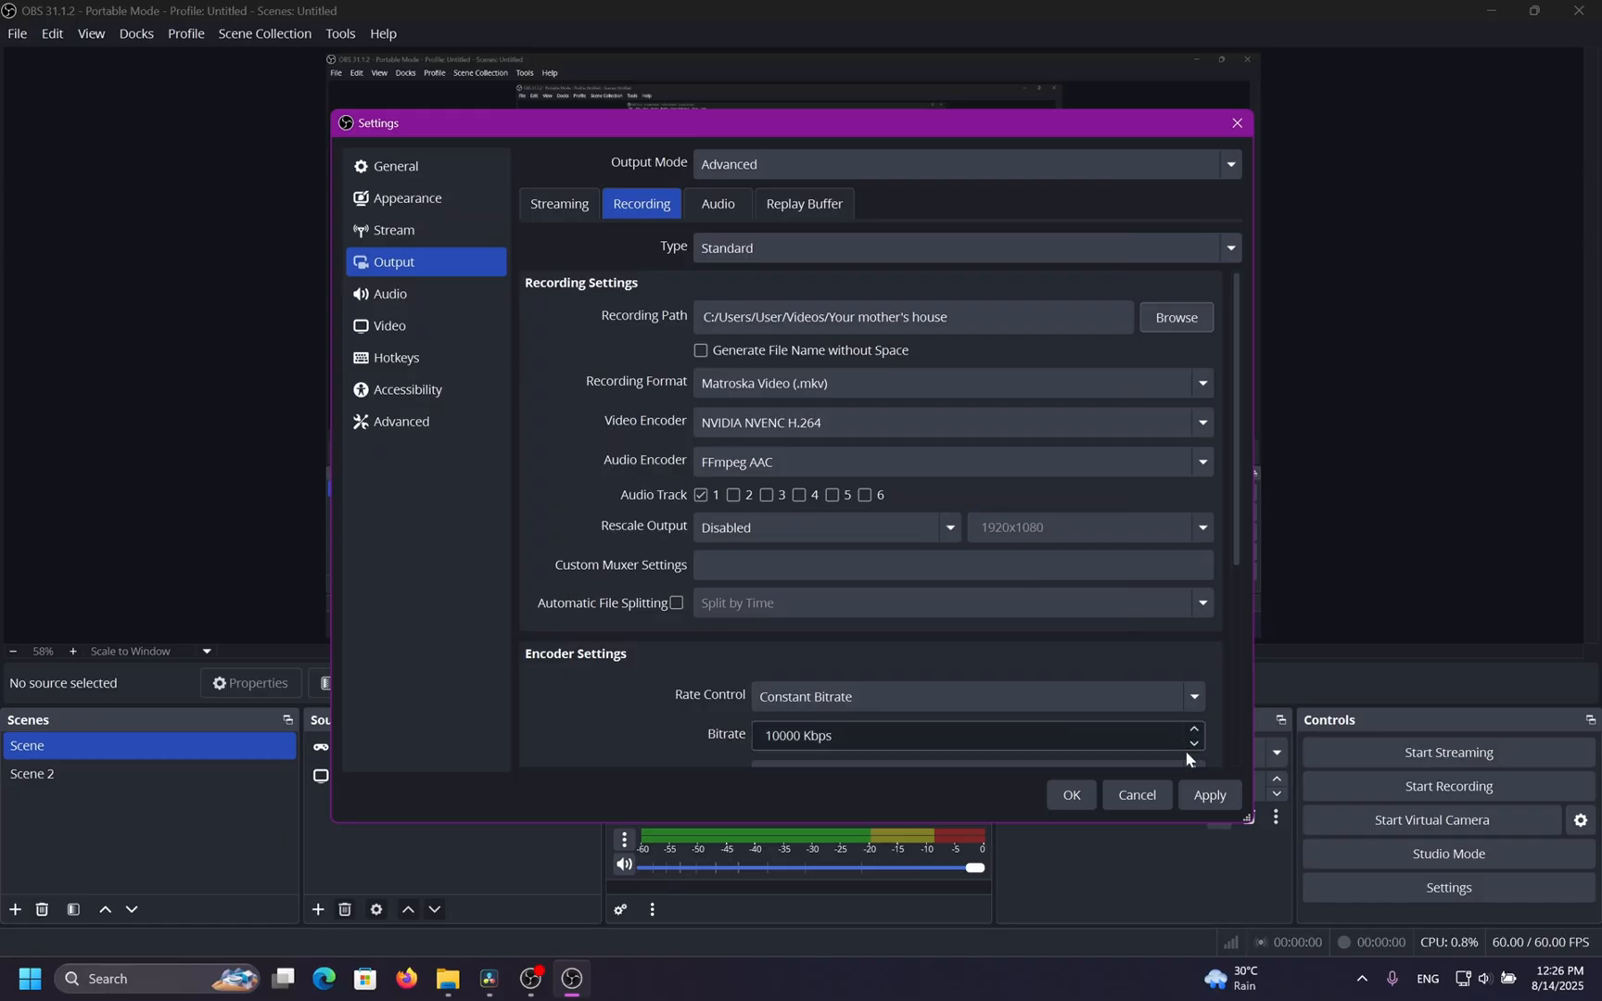
{"action": "left_click", "coordinate": [1208, 797]}
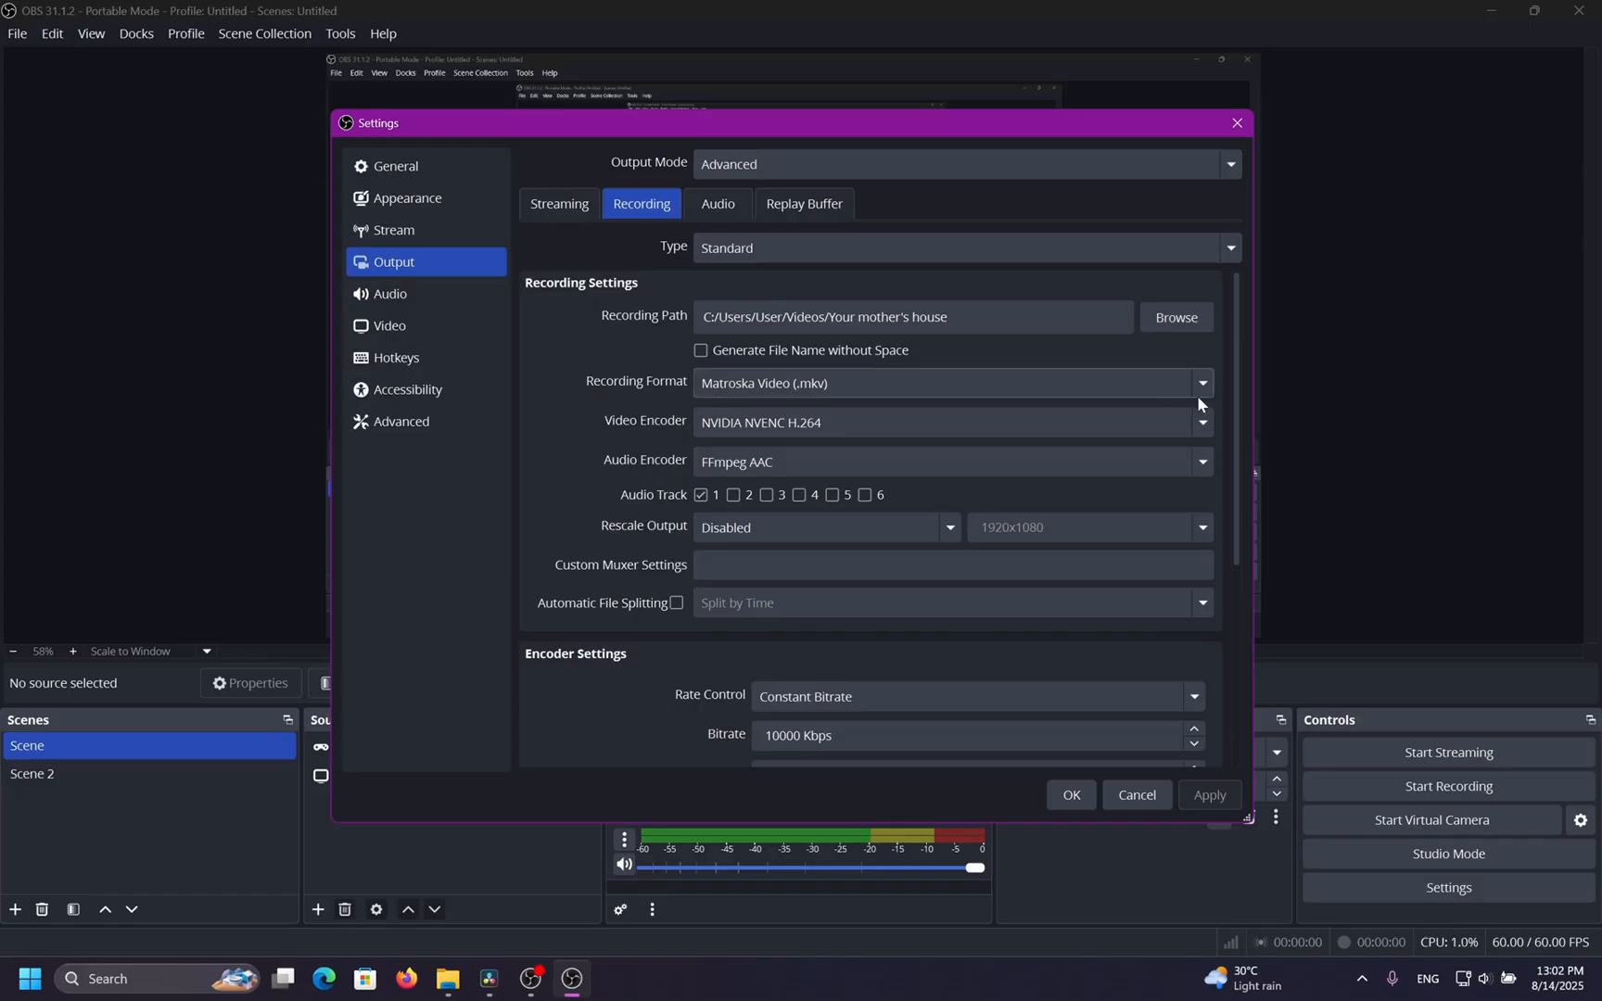
Change the recording format, trying the MPEG-4 (.mp4) and QuickTime (.mov) options.
{"action": "left_click", "coordinate": [1059, 383]}
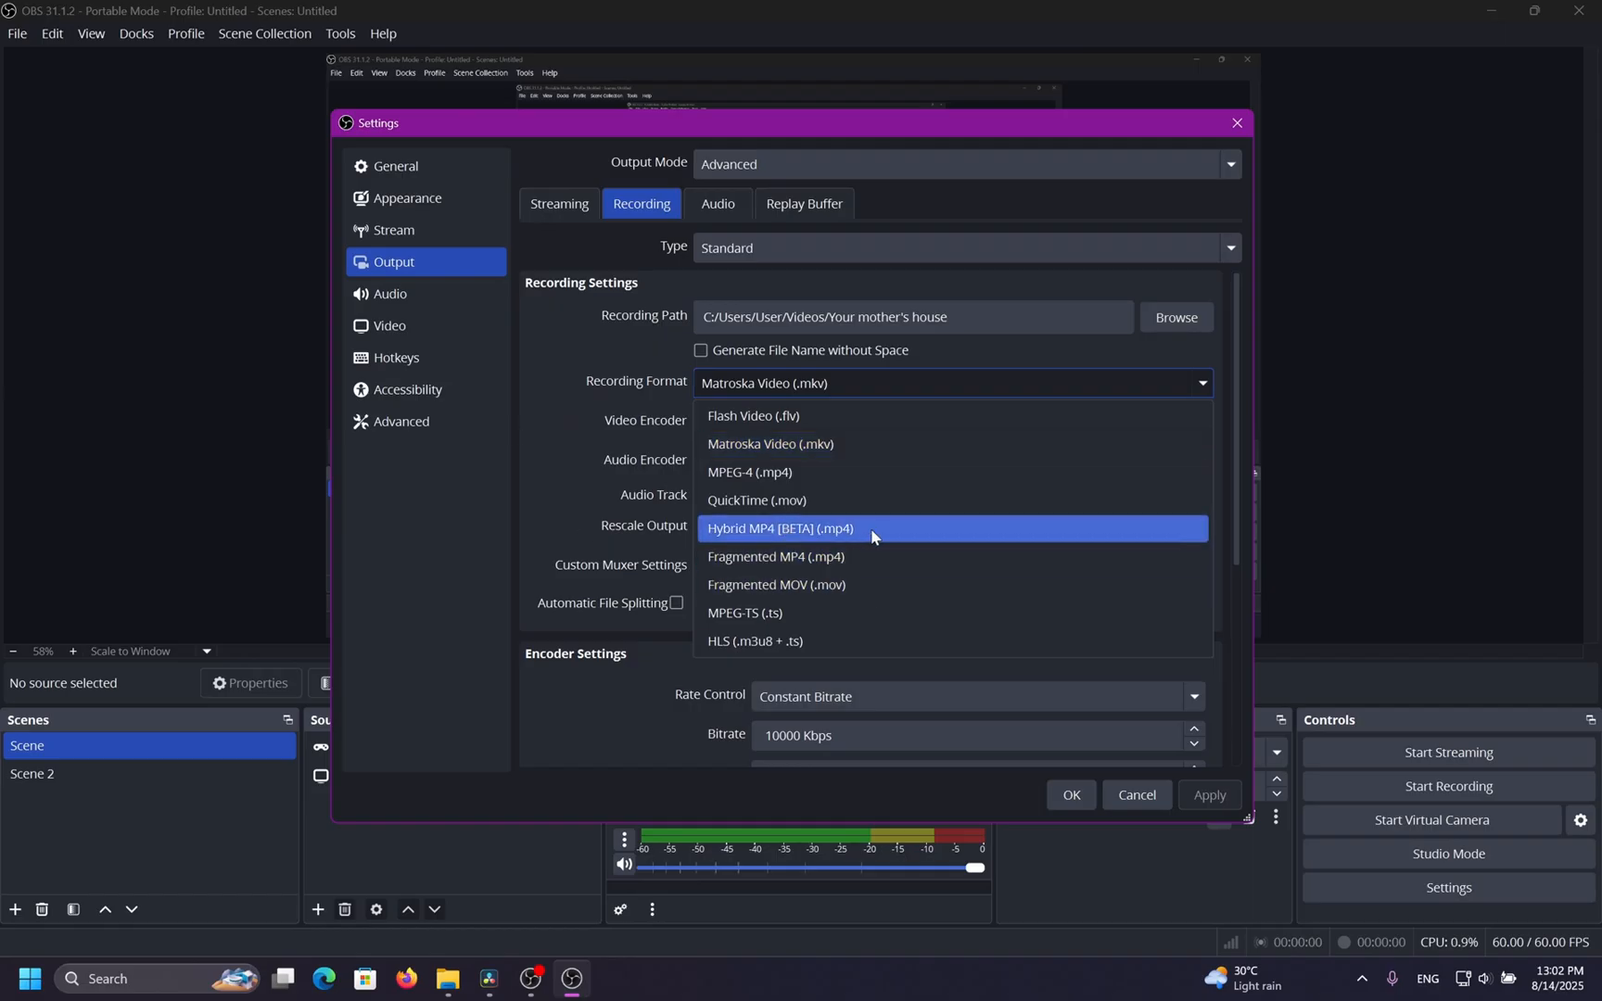
{"action": "left_click", "coordinate": [646, 529]}
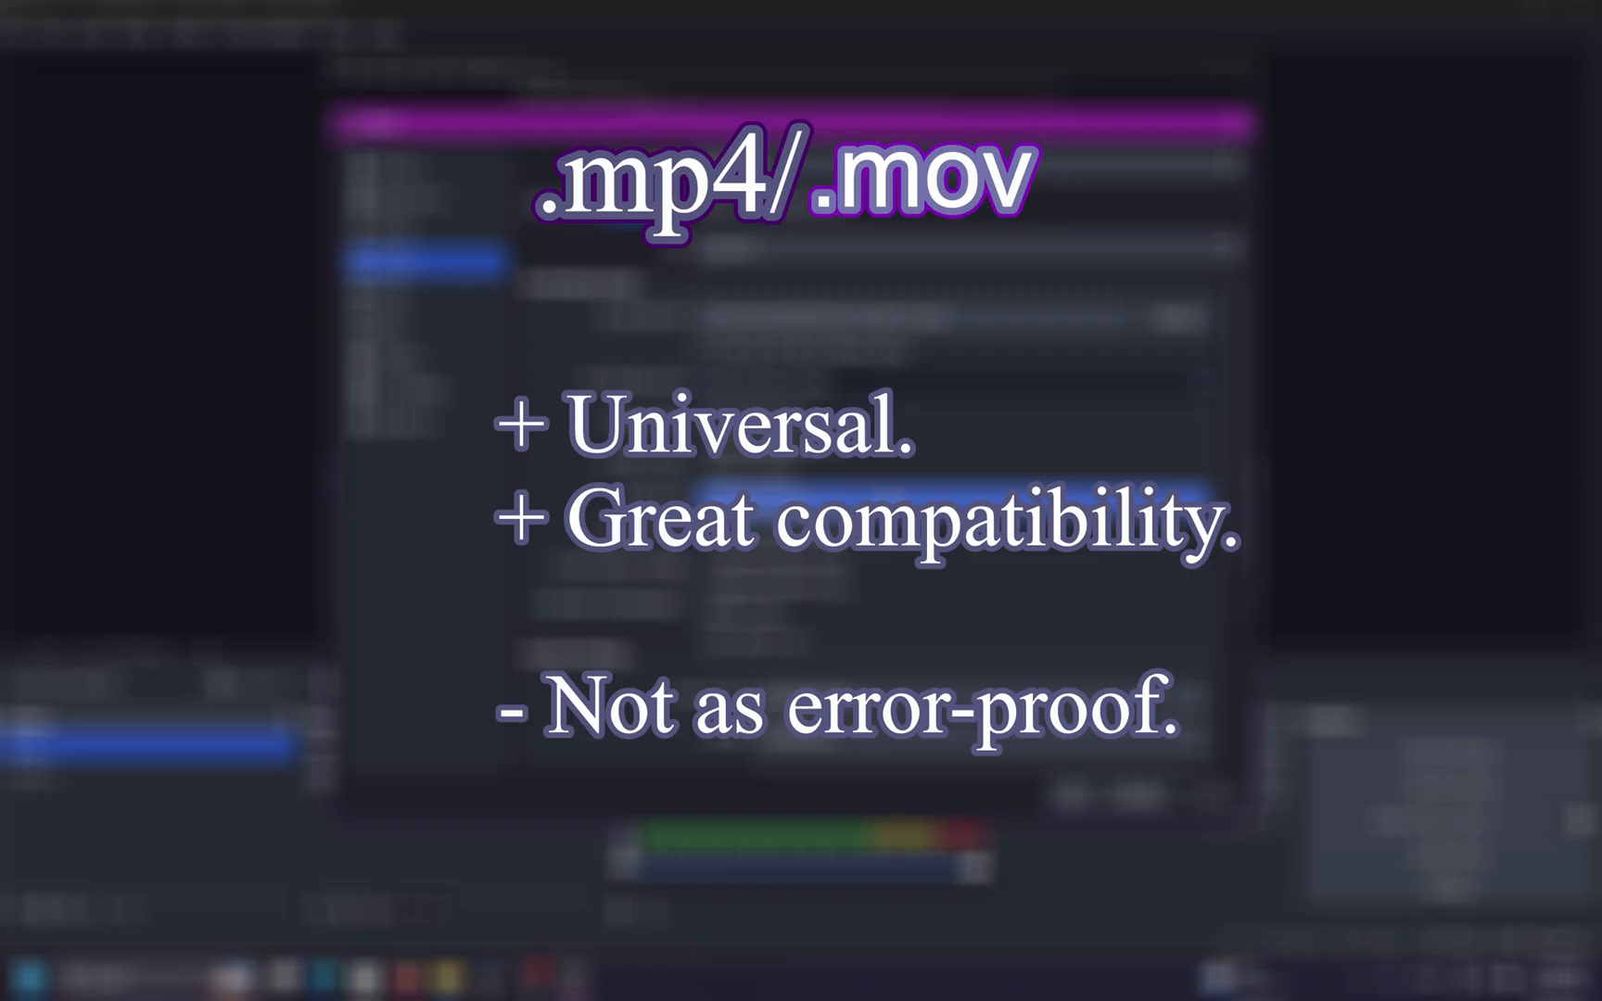
{"action": "left_click", "coordinate": [871, 472]}
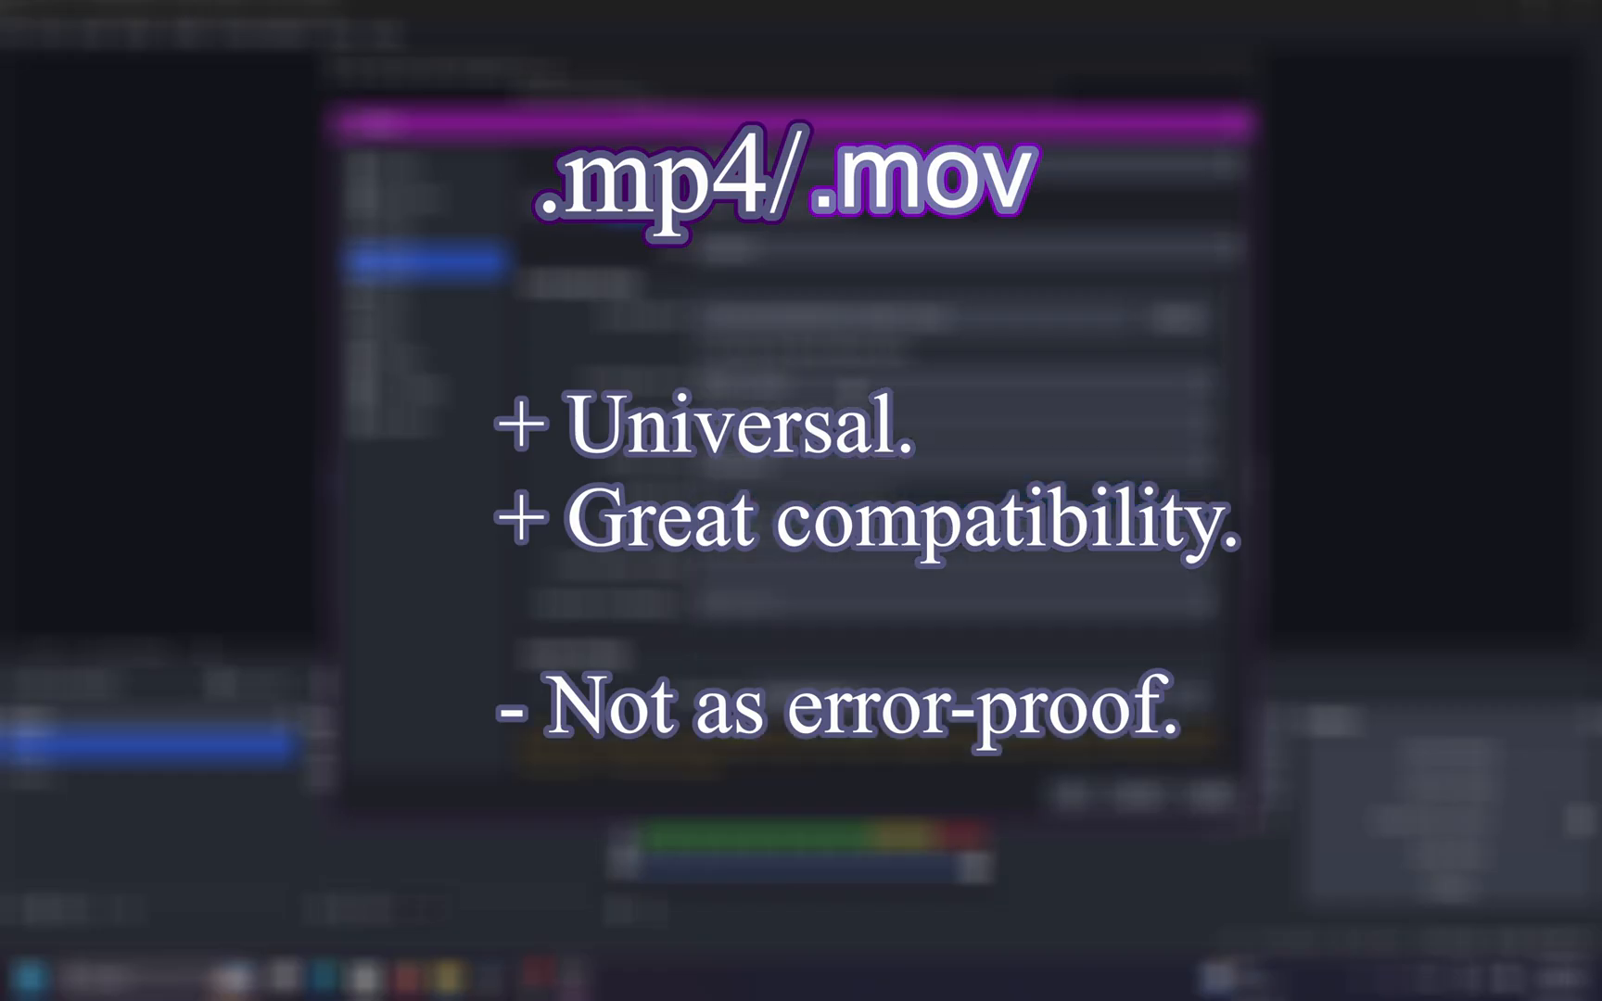
{"action": "left_click", "coordinate": [852, 384]}
{"action": "left_click", "coordinate": [802, 494]}
{"action": "left_click", "coordinate": [806, 388]}
{"action": "left_click", "coordinate": [814, 469]}
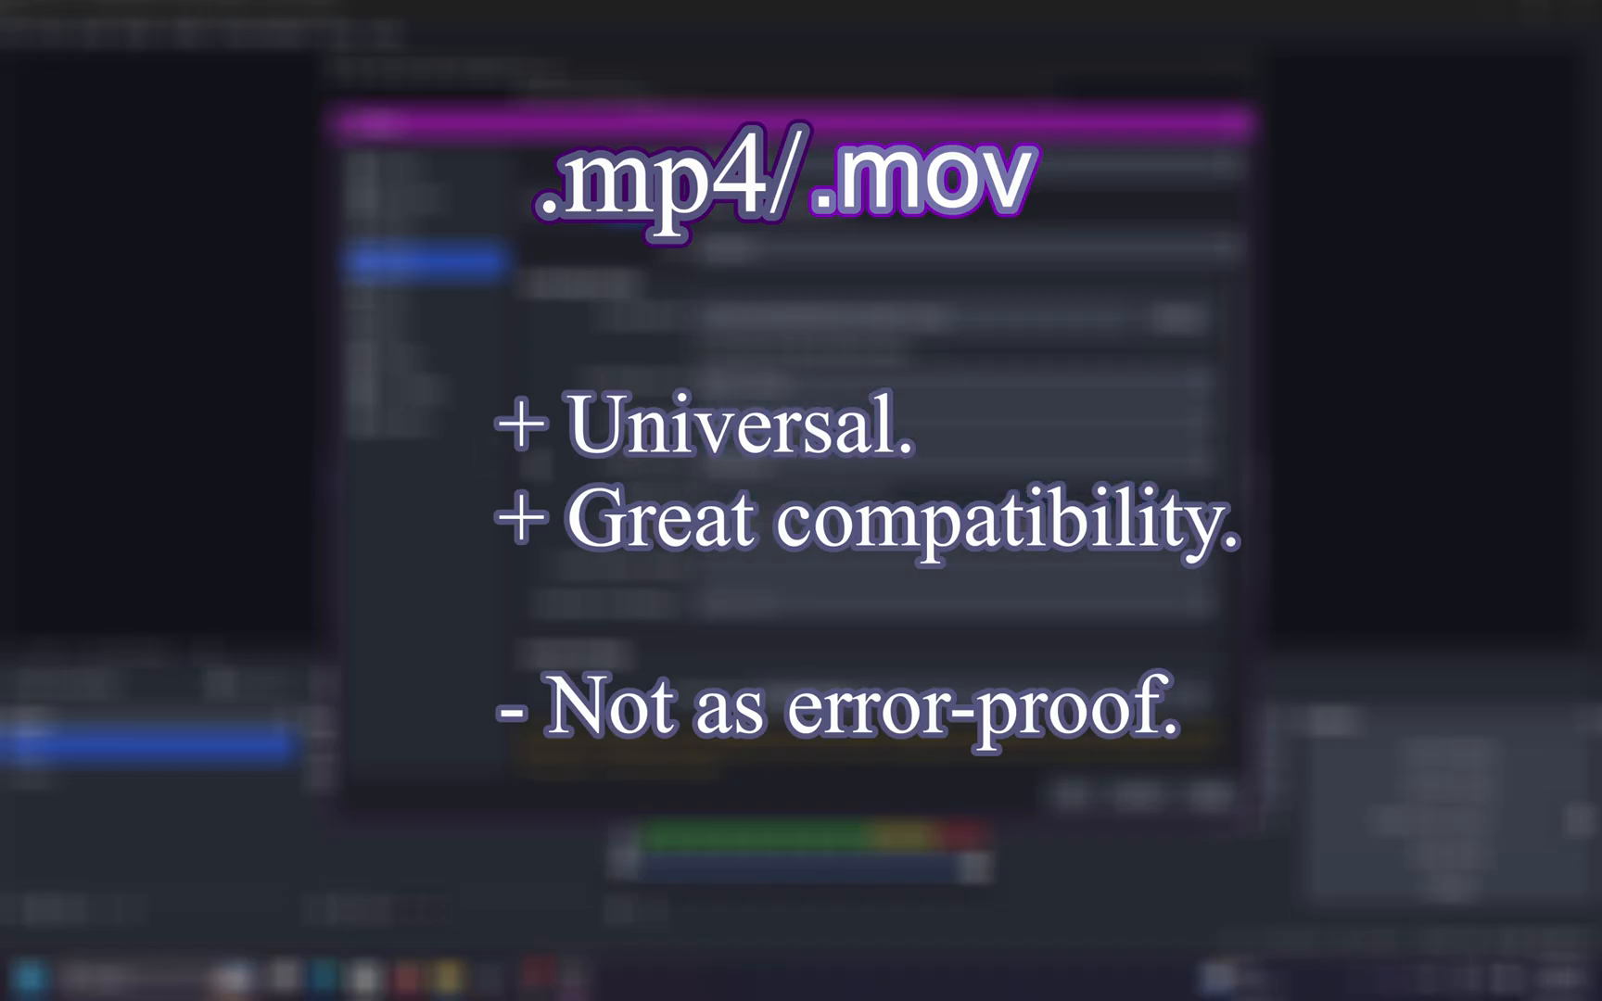
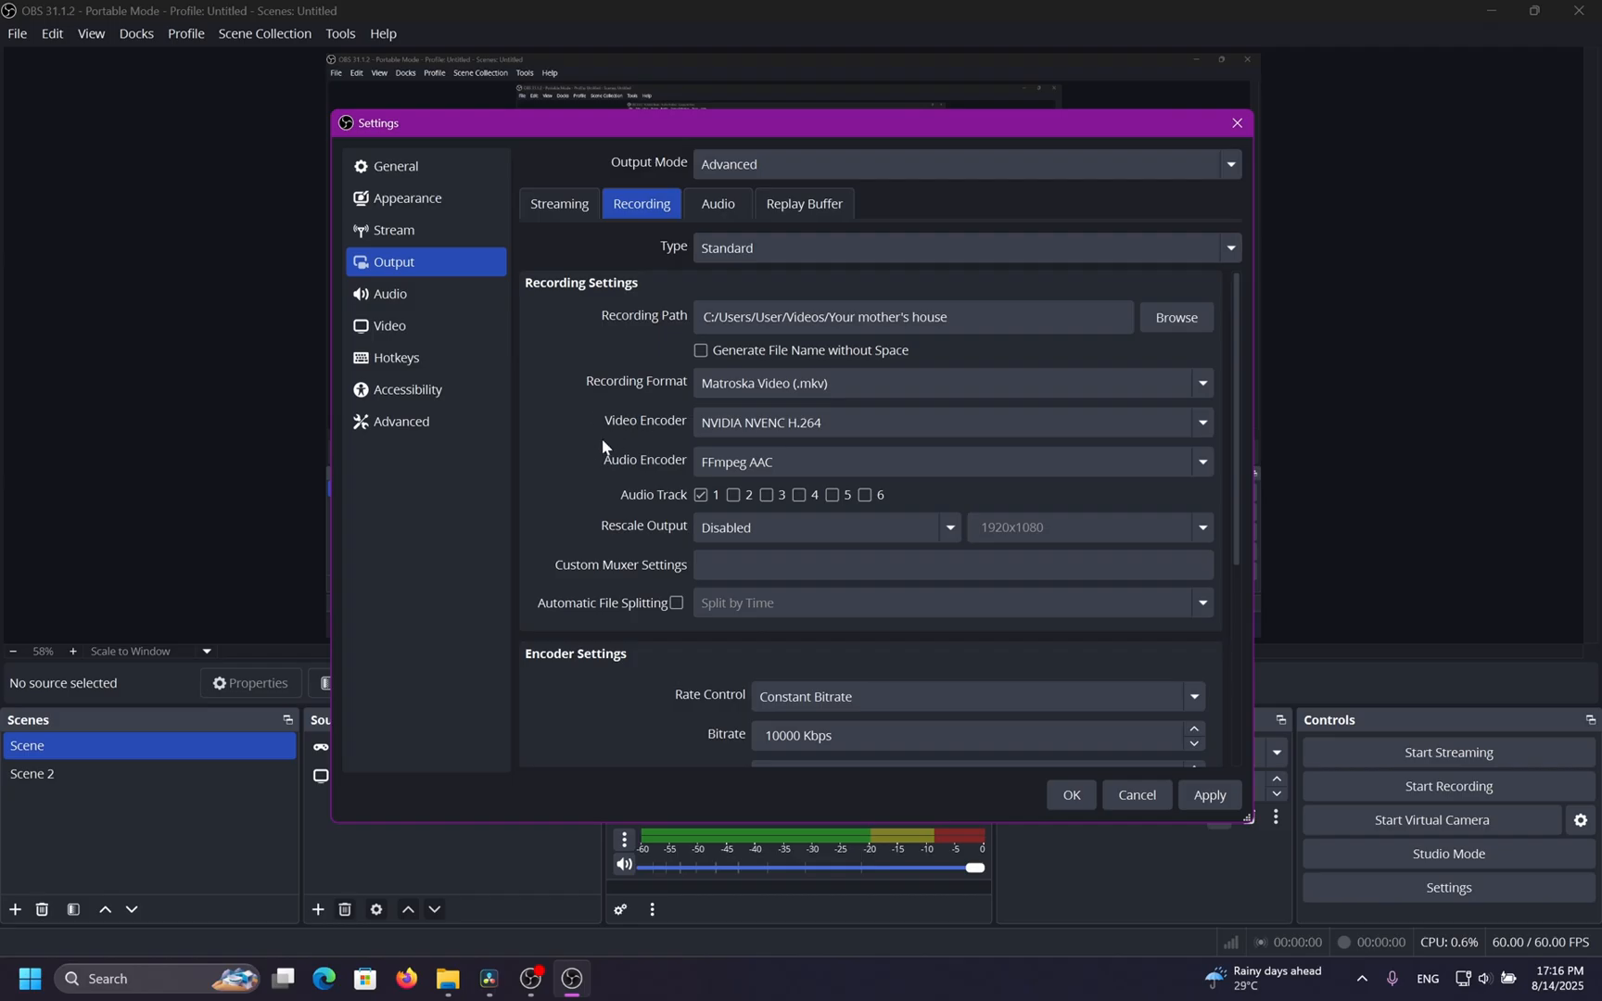
Open the recording video encoder list and switch the encoder to x264.
{"action": "left_click", "coordinate": [732, 423]}
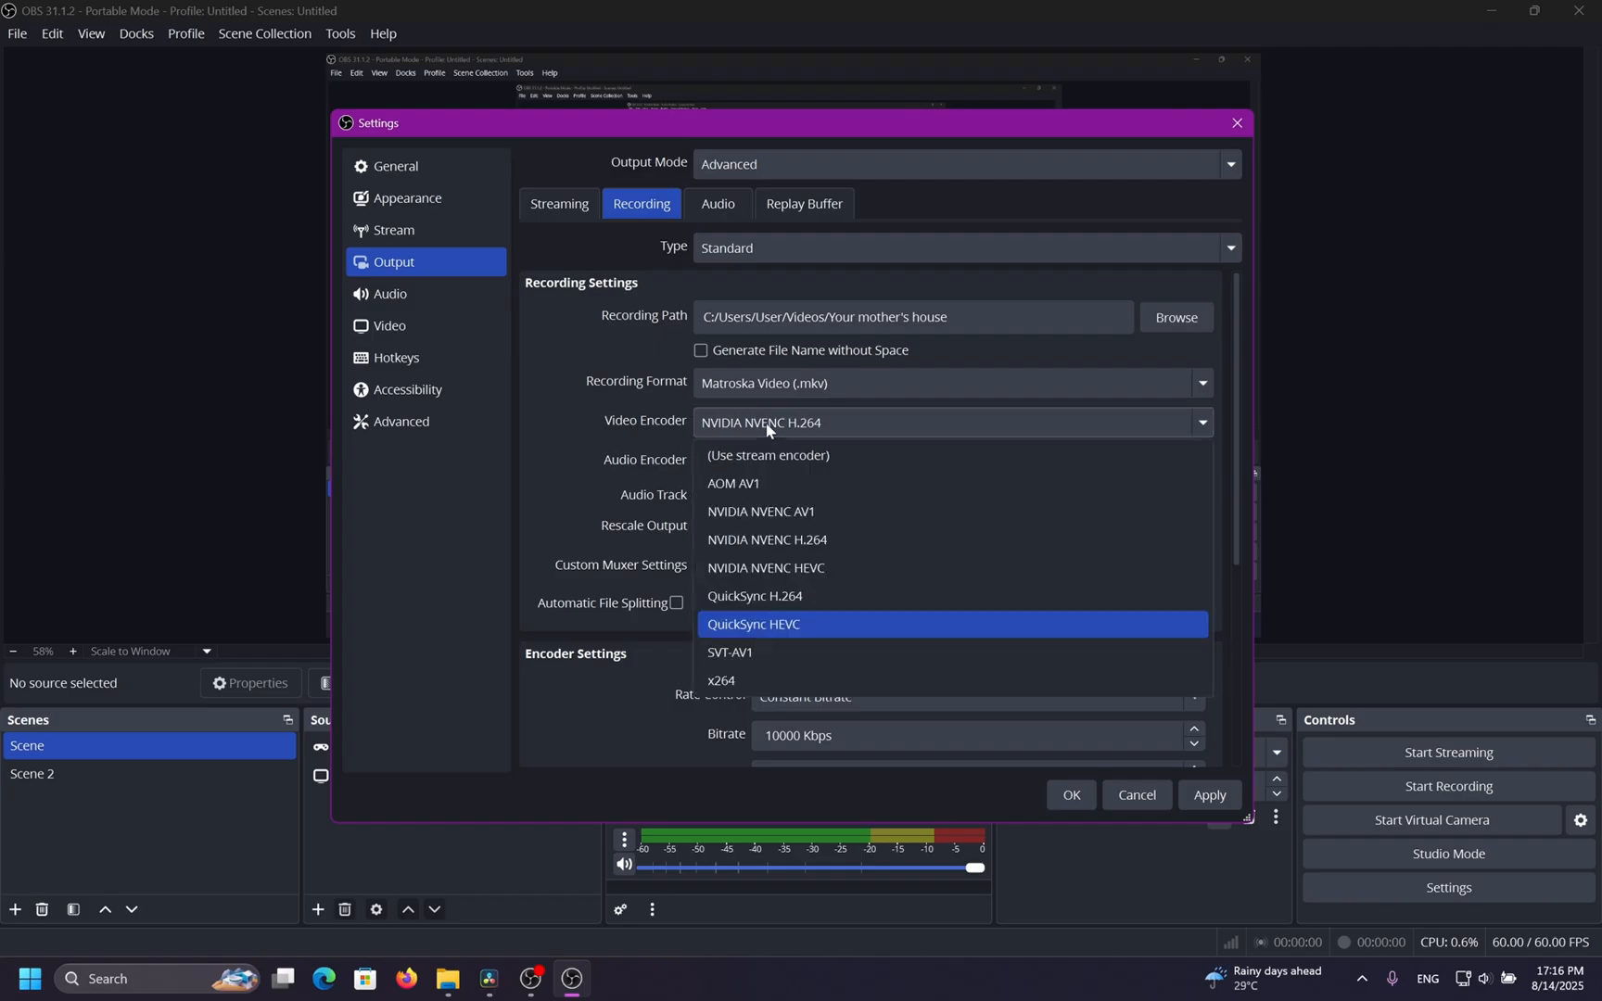
{"action": "left_click", "coordinate": [609, 463]}
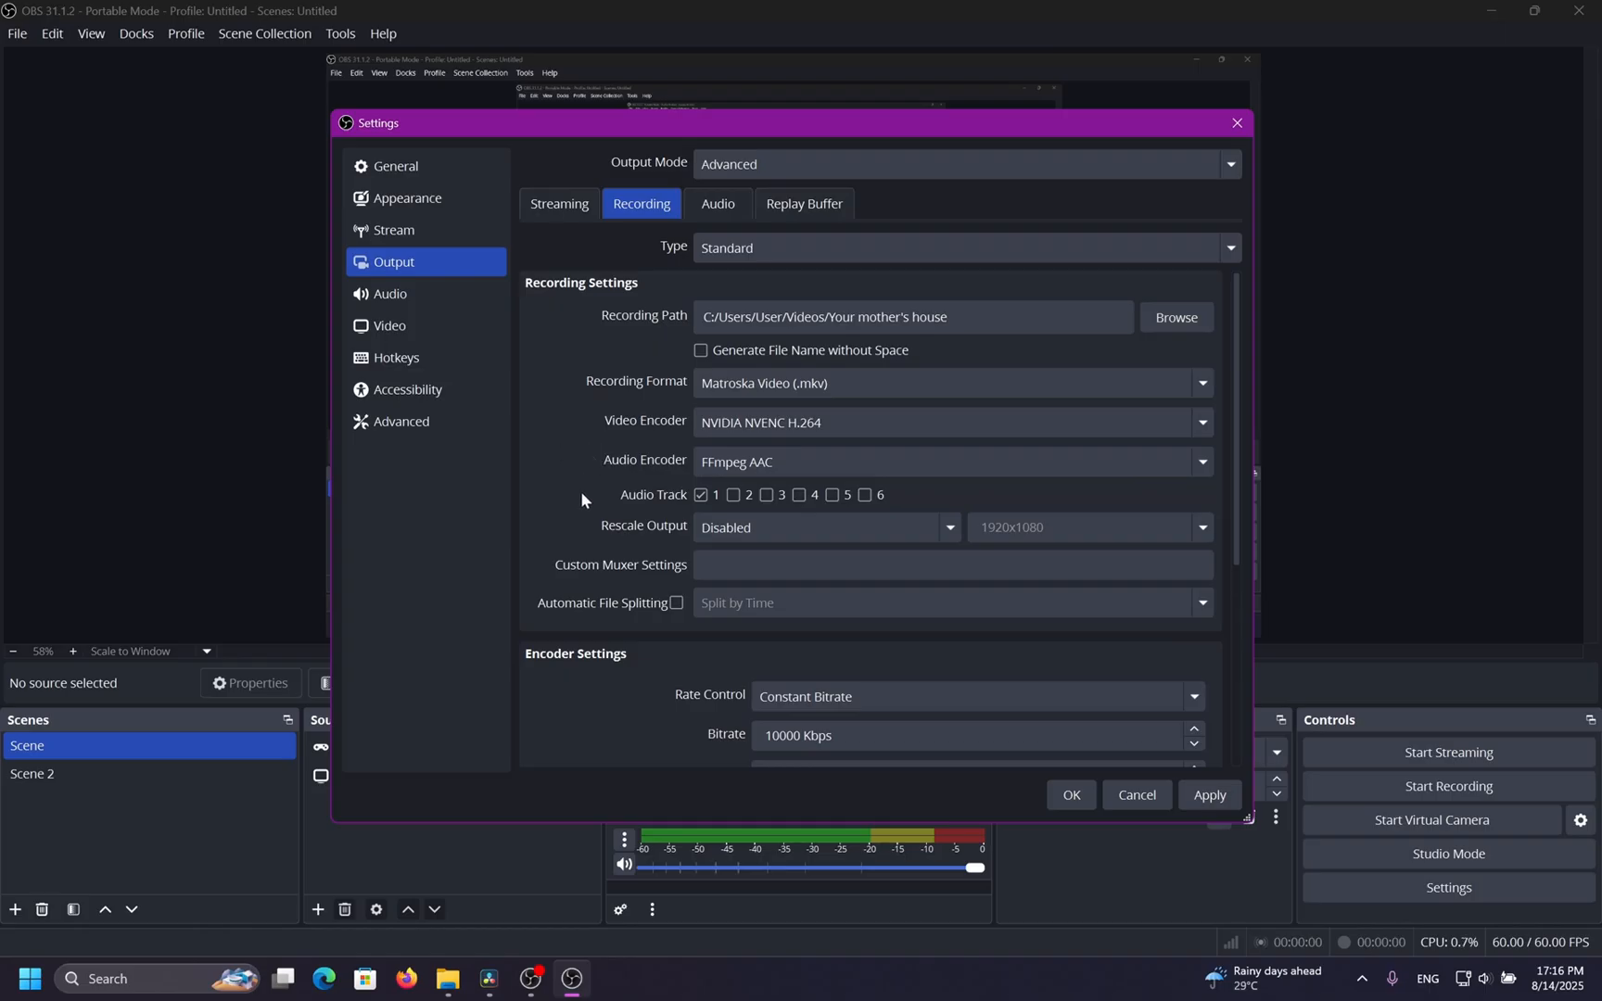
{"action": "left_click", "coordinate": [717, 425]}
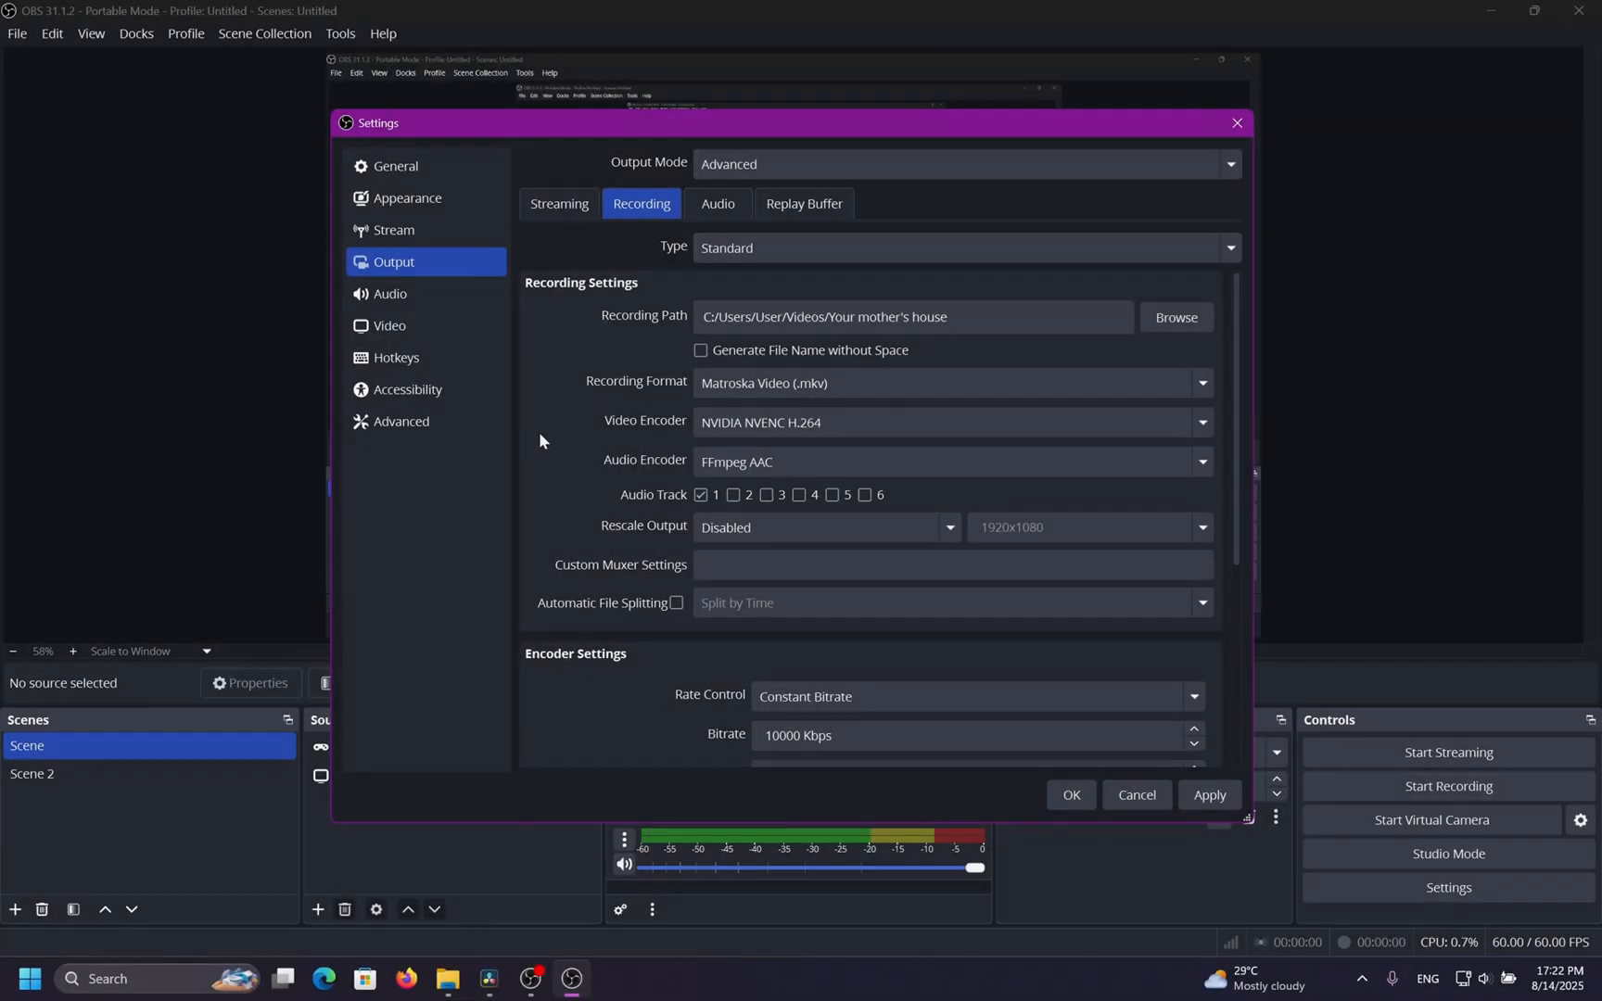
{"action": "left_click", "coordinate": [786, 423]}
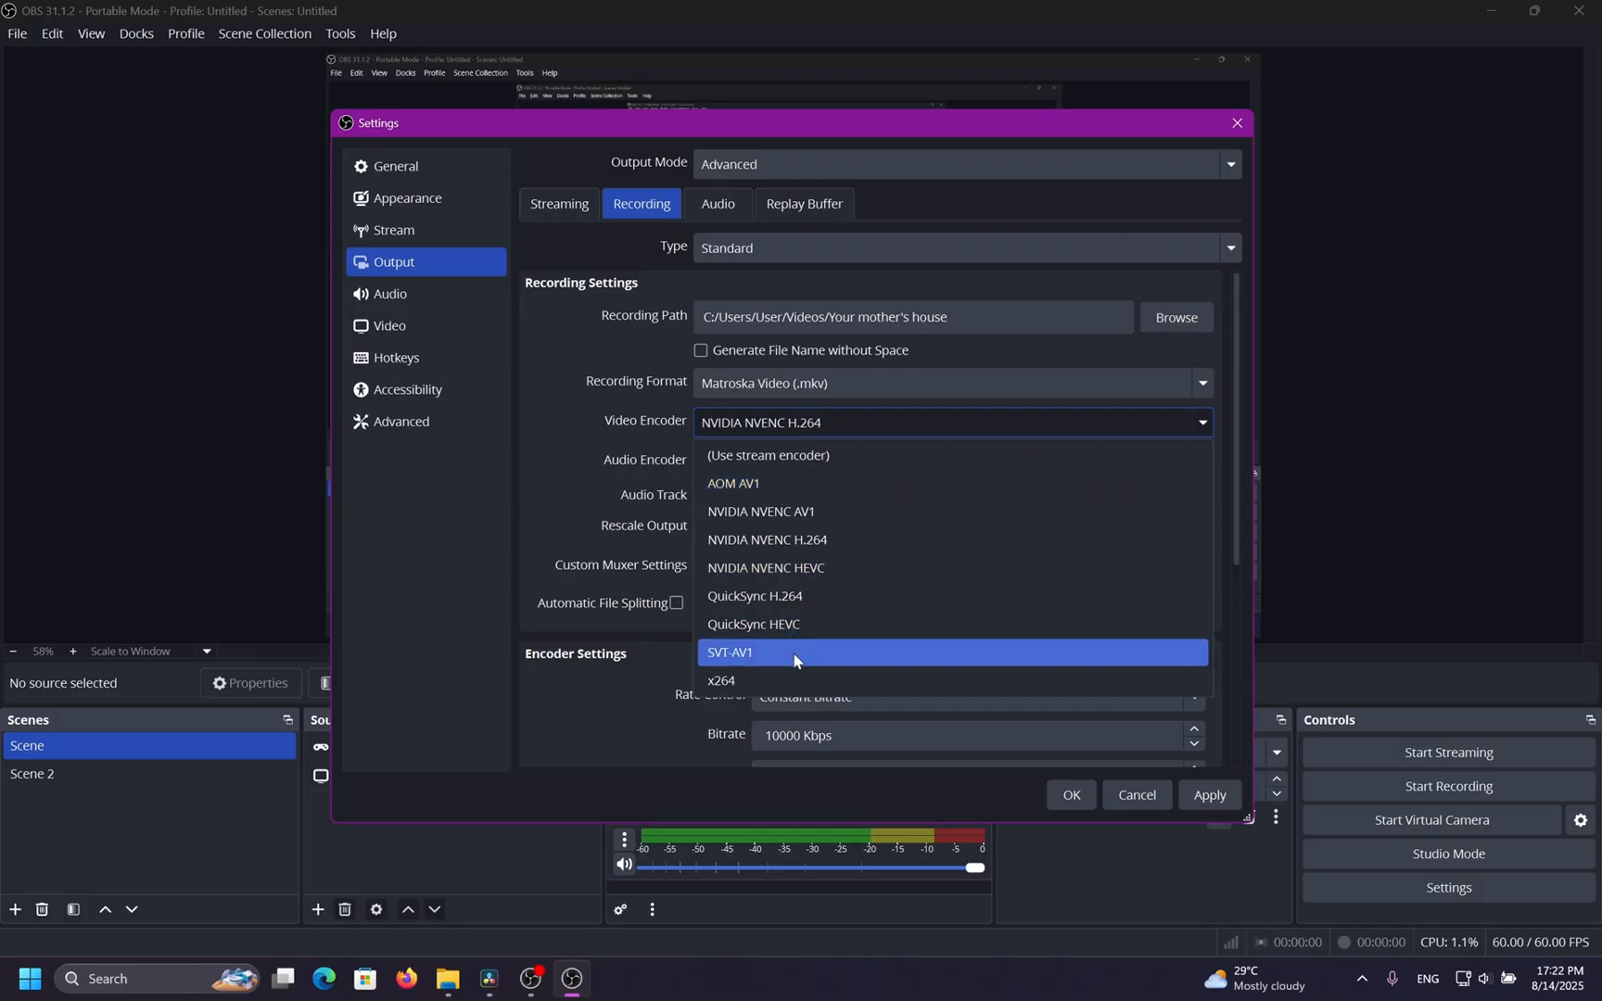
{"action": "left_click", "coordinate": [780, 673]}
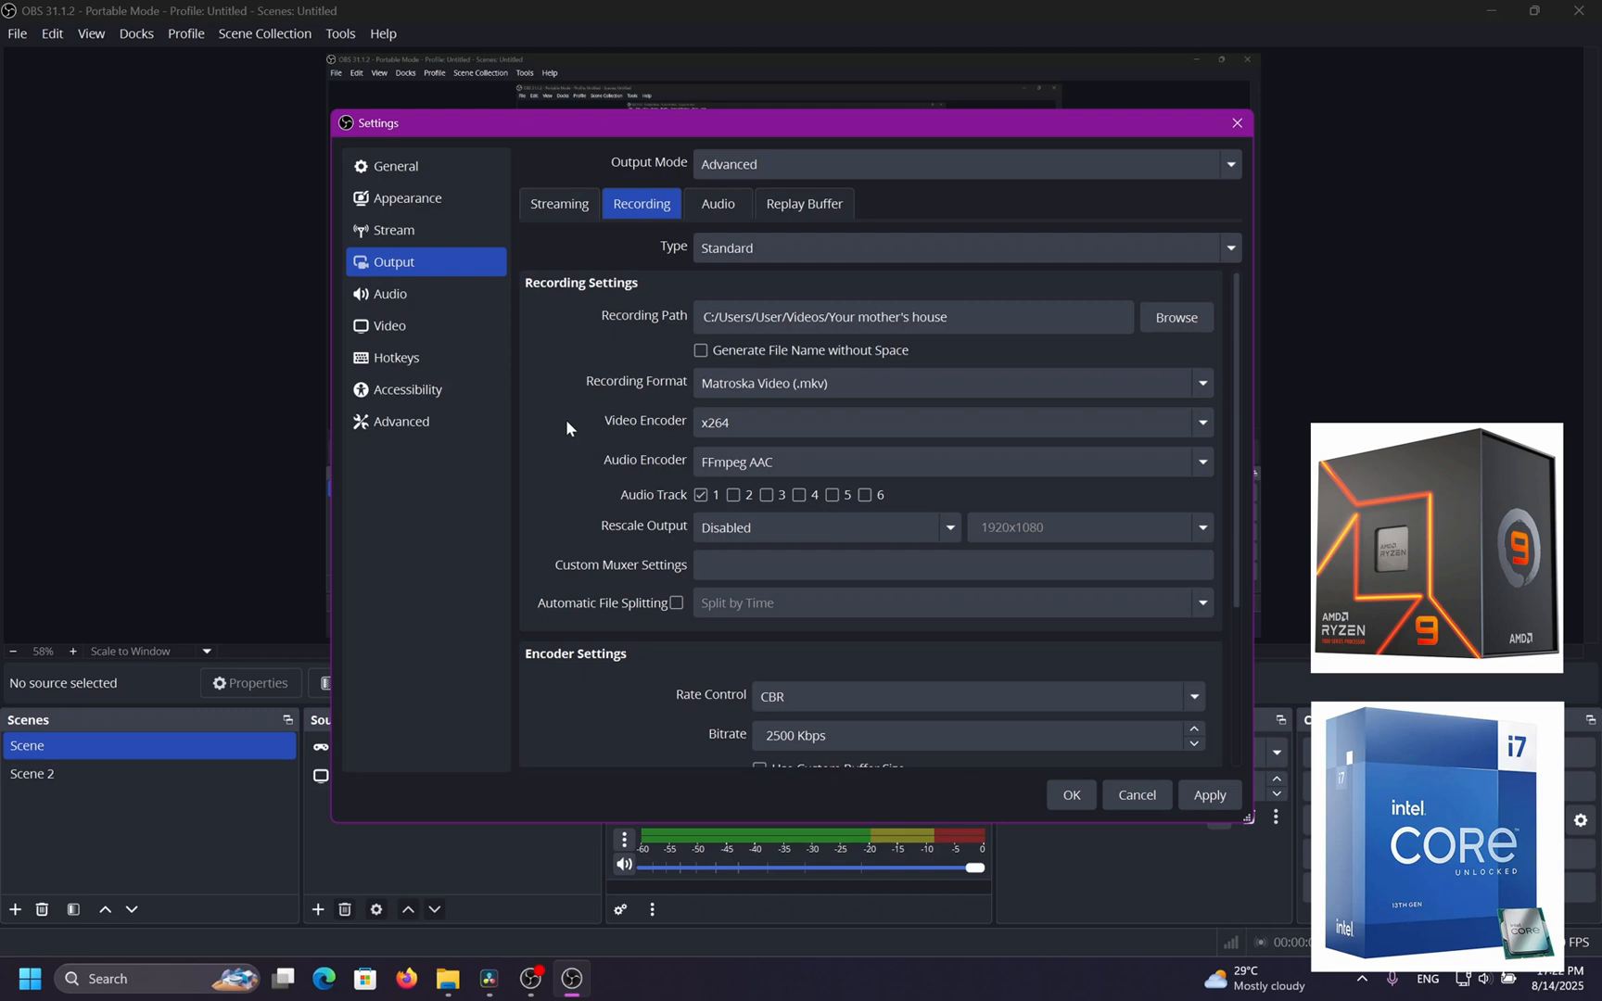
Review the x264 encoder settings, including the CPU usage preset, further down the recording options.
{"action": "scroll", "coordinate": [567, 426], "scroll_direction": "down", "scroll_amount": 3}
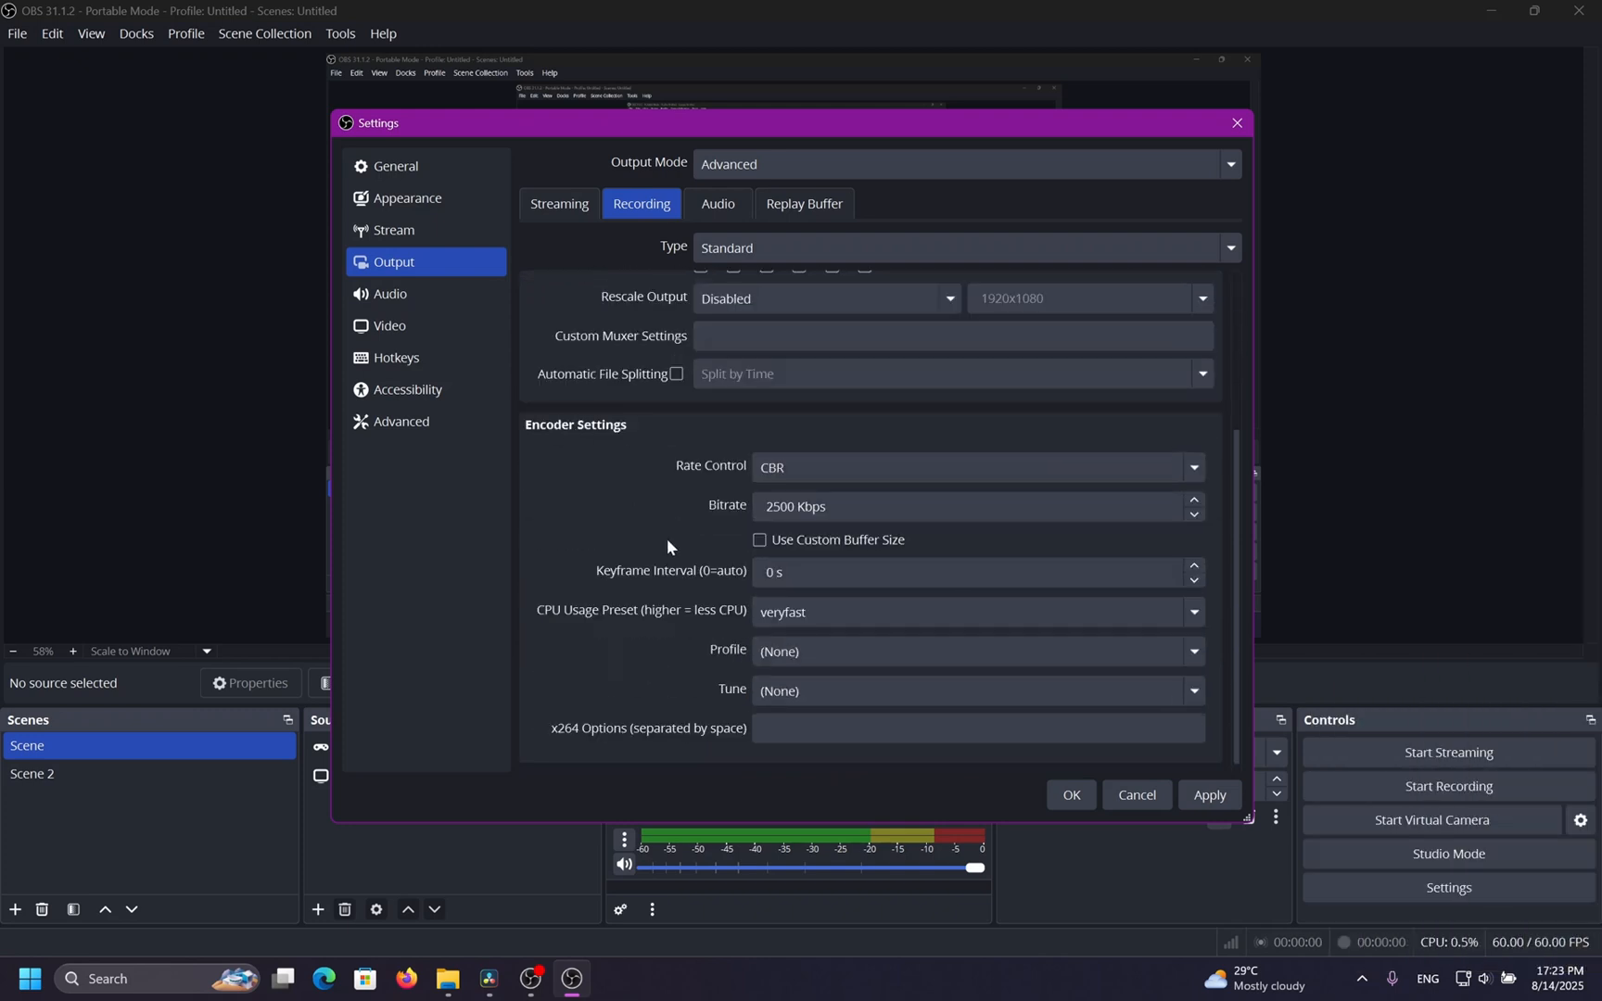
{"action": "left_click", "coordinate": [802, 613]}
{"action": "left_click", "coordinate": [800, 611]}
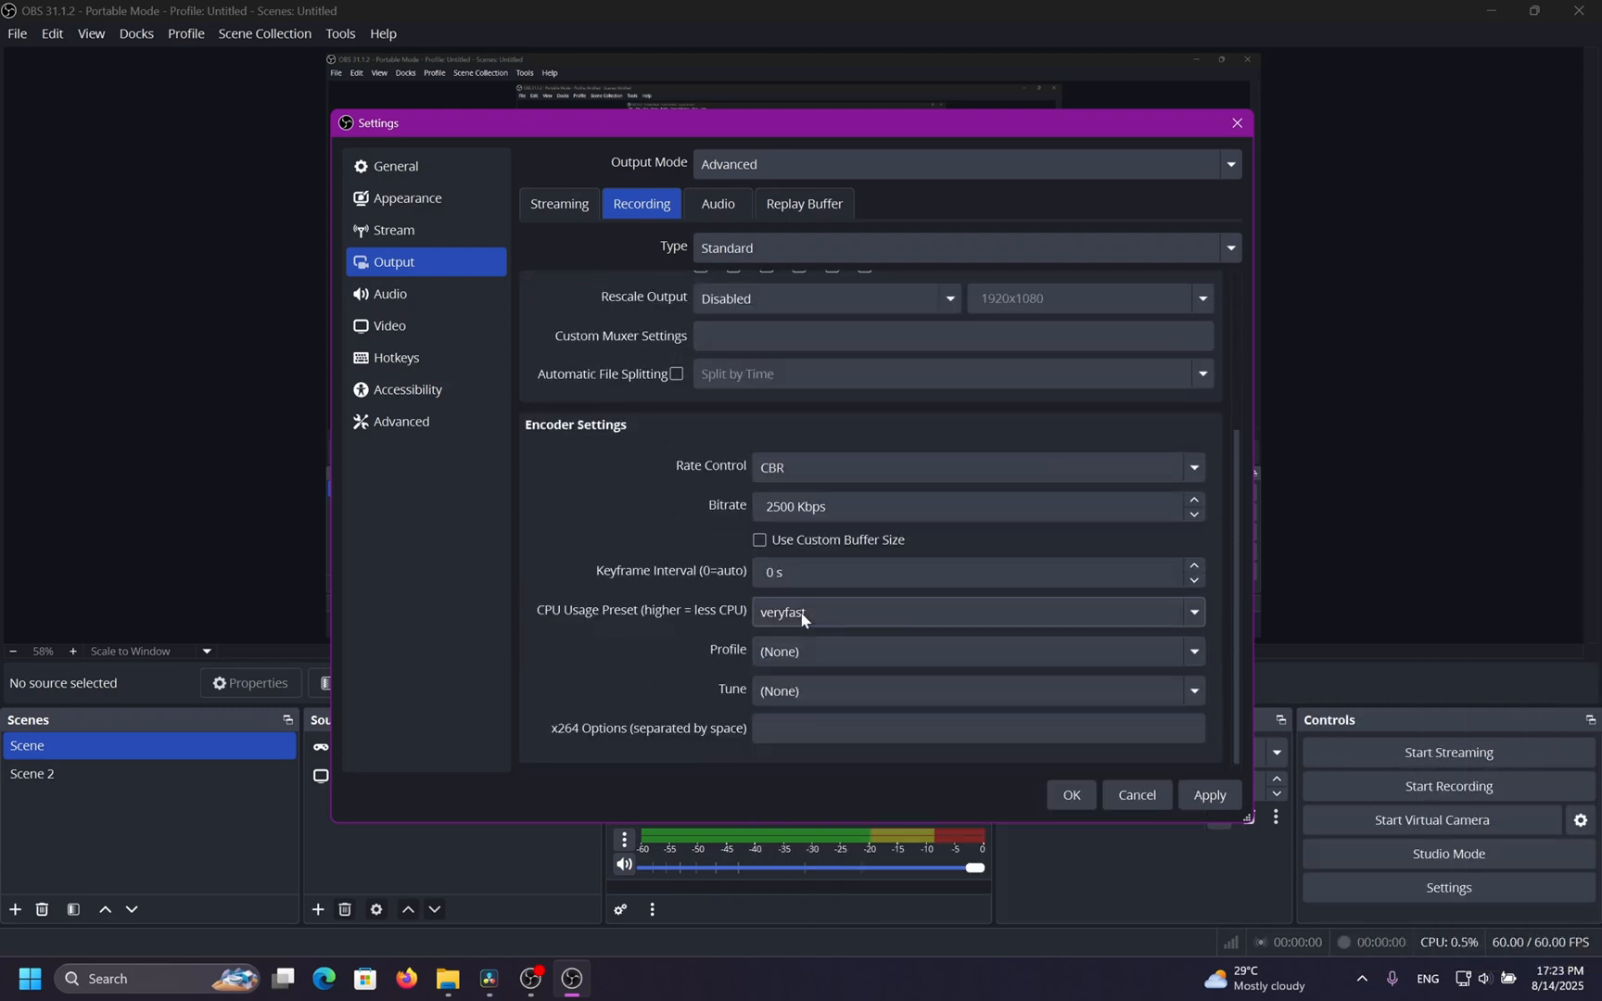
{"action": "scroll", "coordinate": [655, 517], "scroll_direction": "up", "scroll_amount": 3}
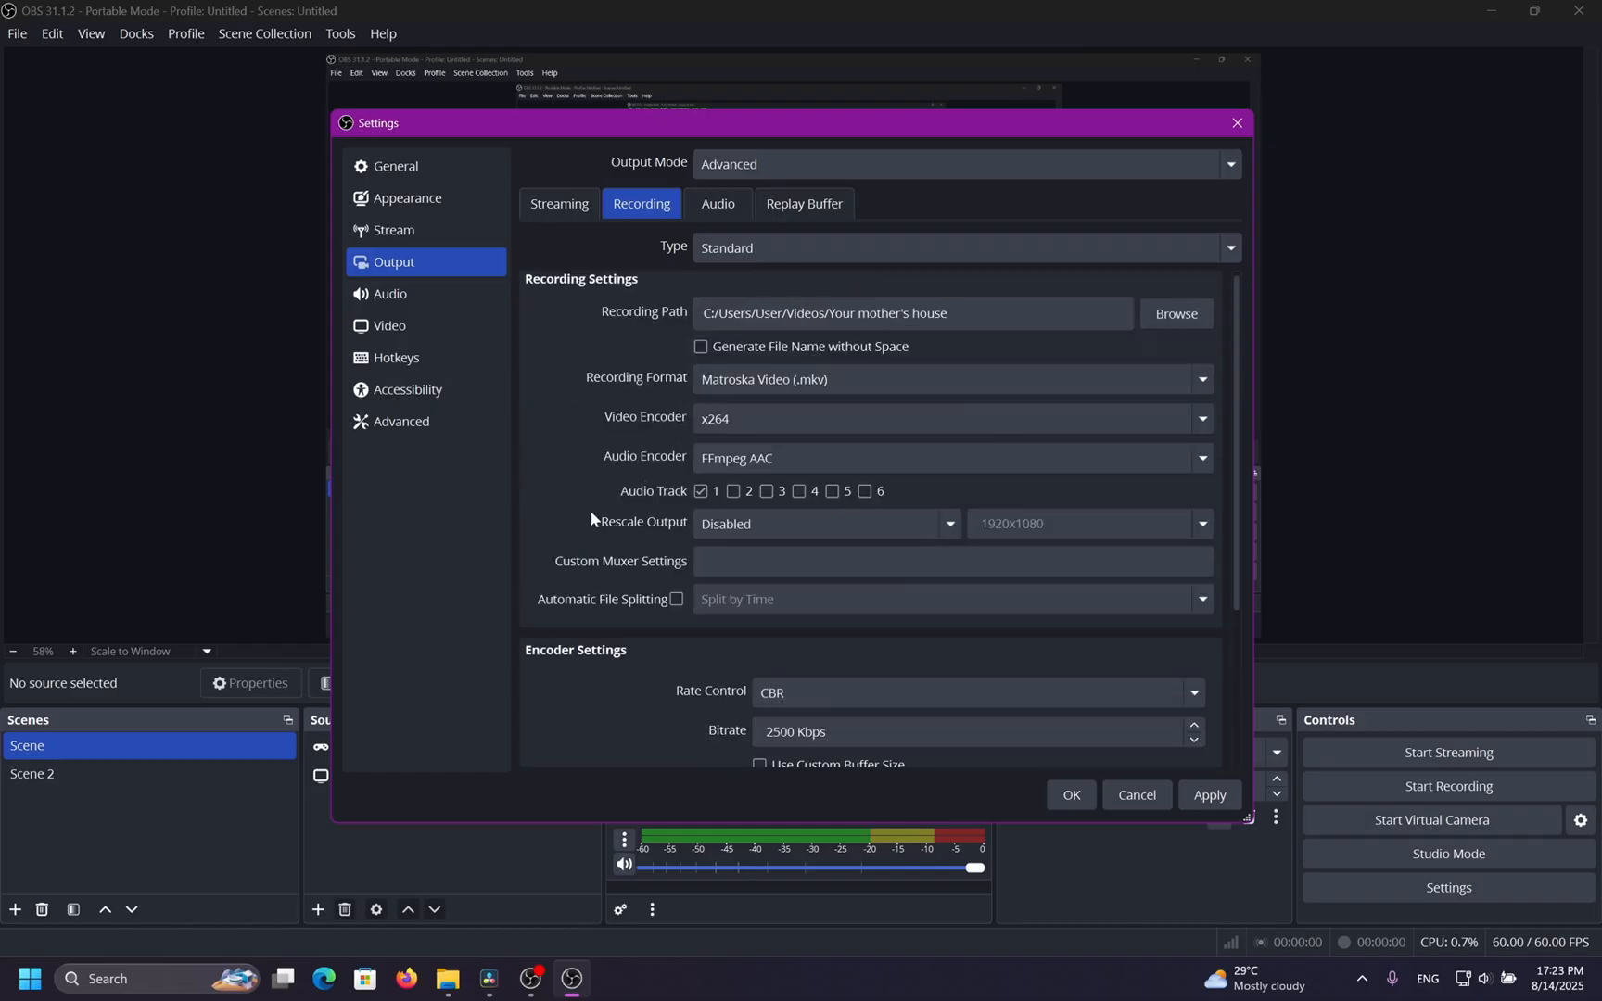
Try the QuickSync H.264 and QuickSync HEVC options as the recording video encoder.
{"action": "left_click", "coordinate": [739, 427]}
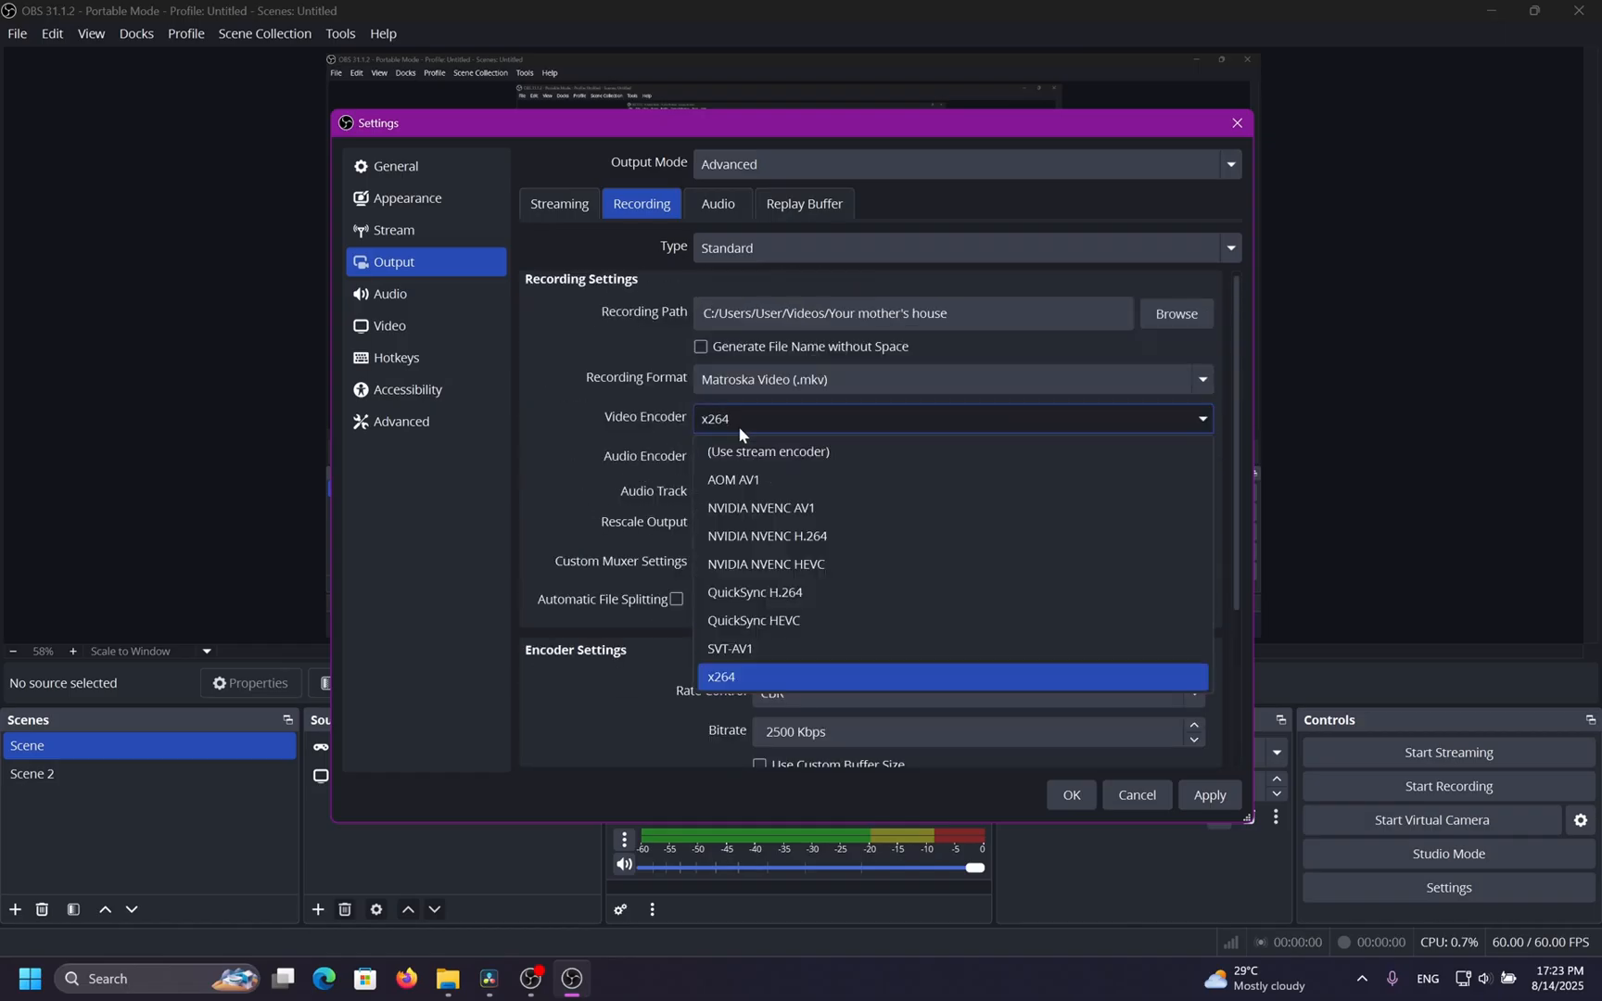
{"action": "left_click", "coordinate": [564, 437]}
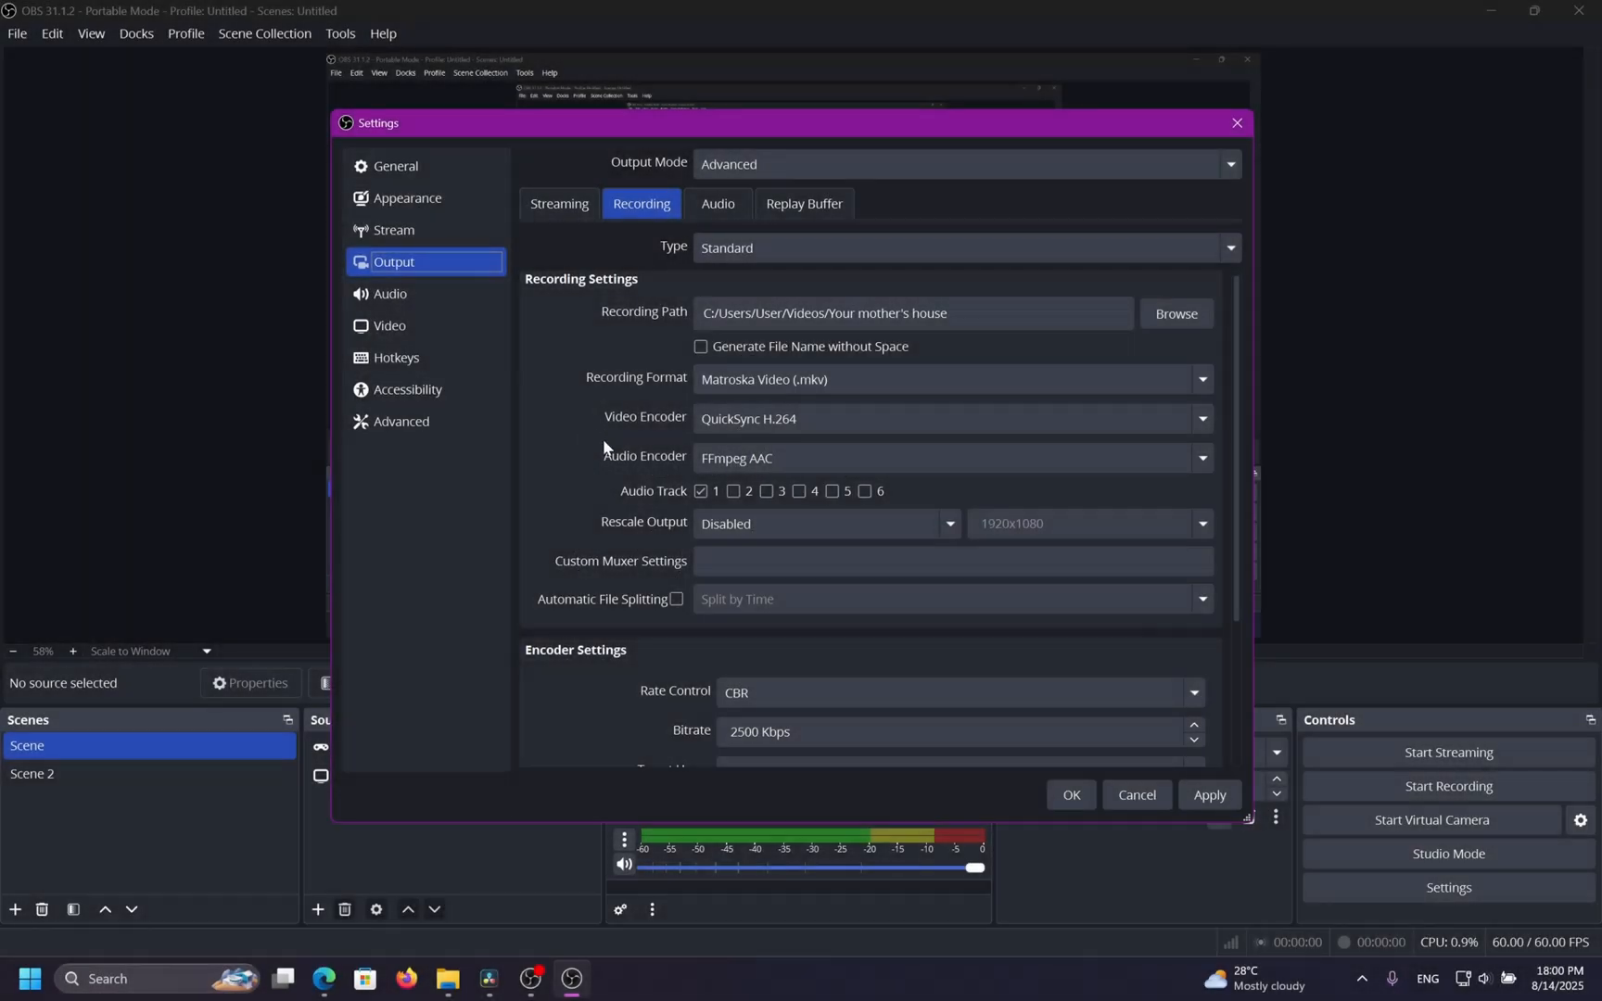
{"action": "left_click", "coordinate": [755, 424]}
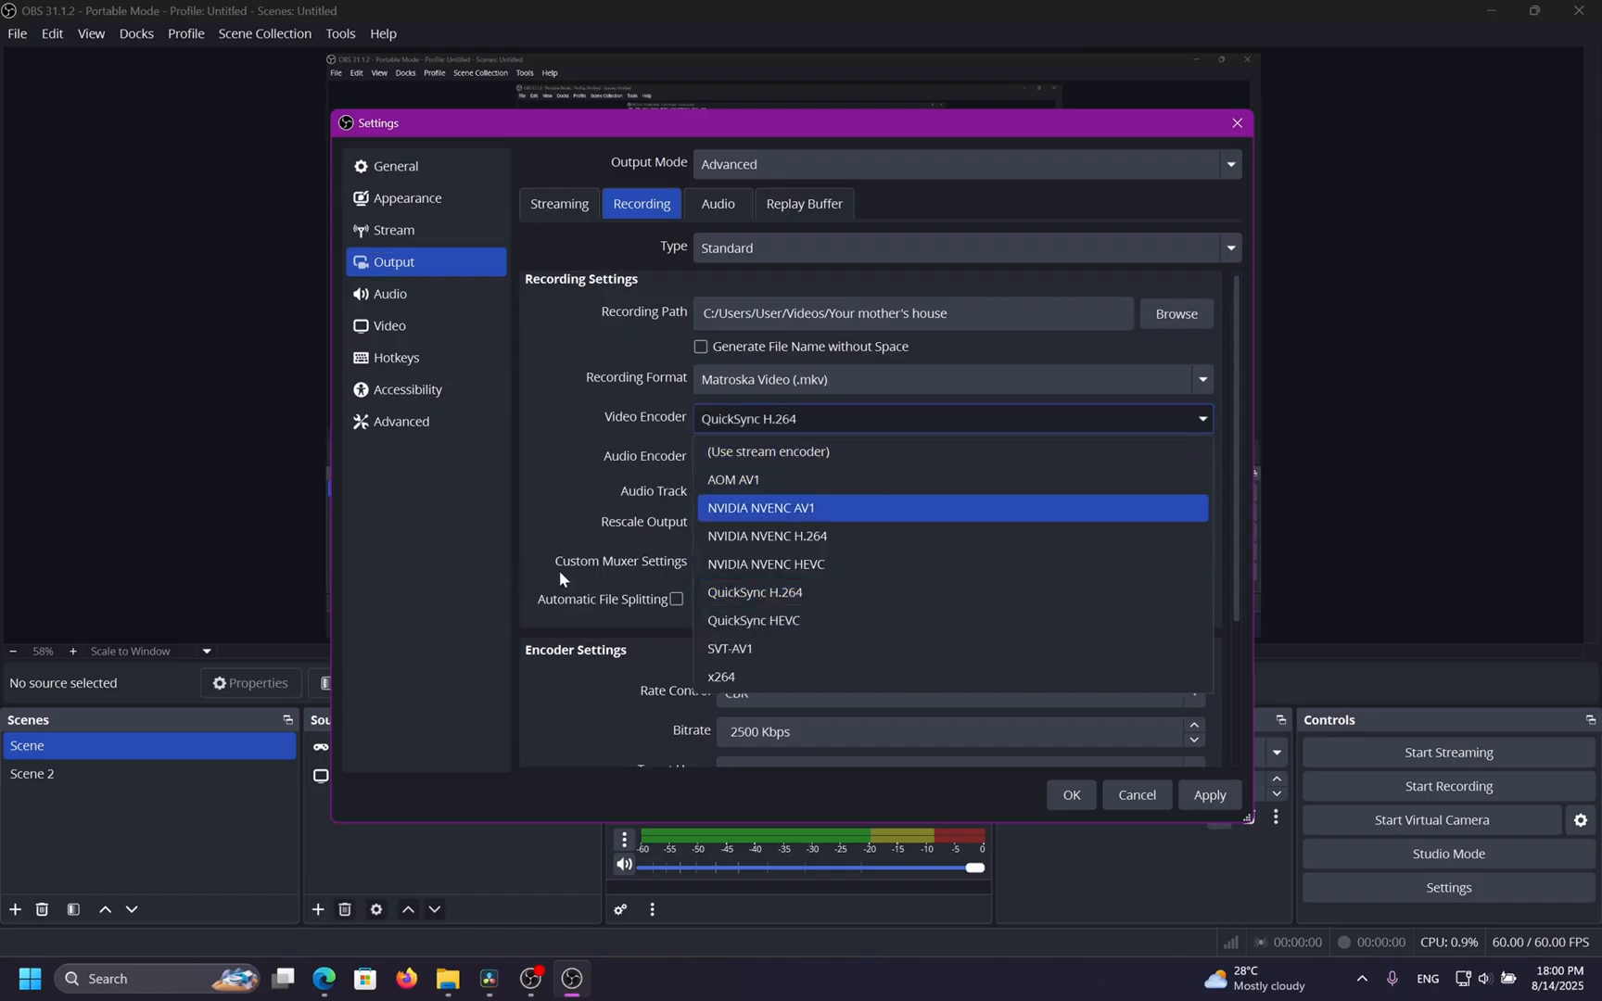
{"action": "left_click", "coordinate": [864, 598]}
{"action": "left_click", "coordinate": [839, 421]}
{"action": "left_click", "coordinate": [837, 613]}
{"action": "left_click", "coordinate": [831, 419]}
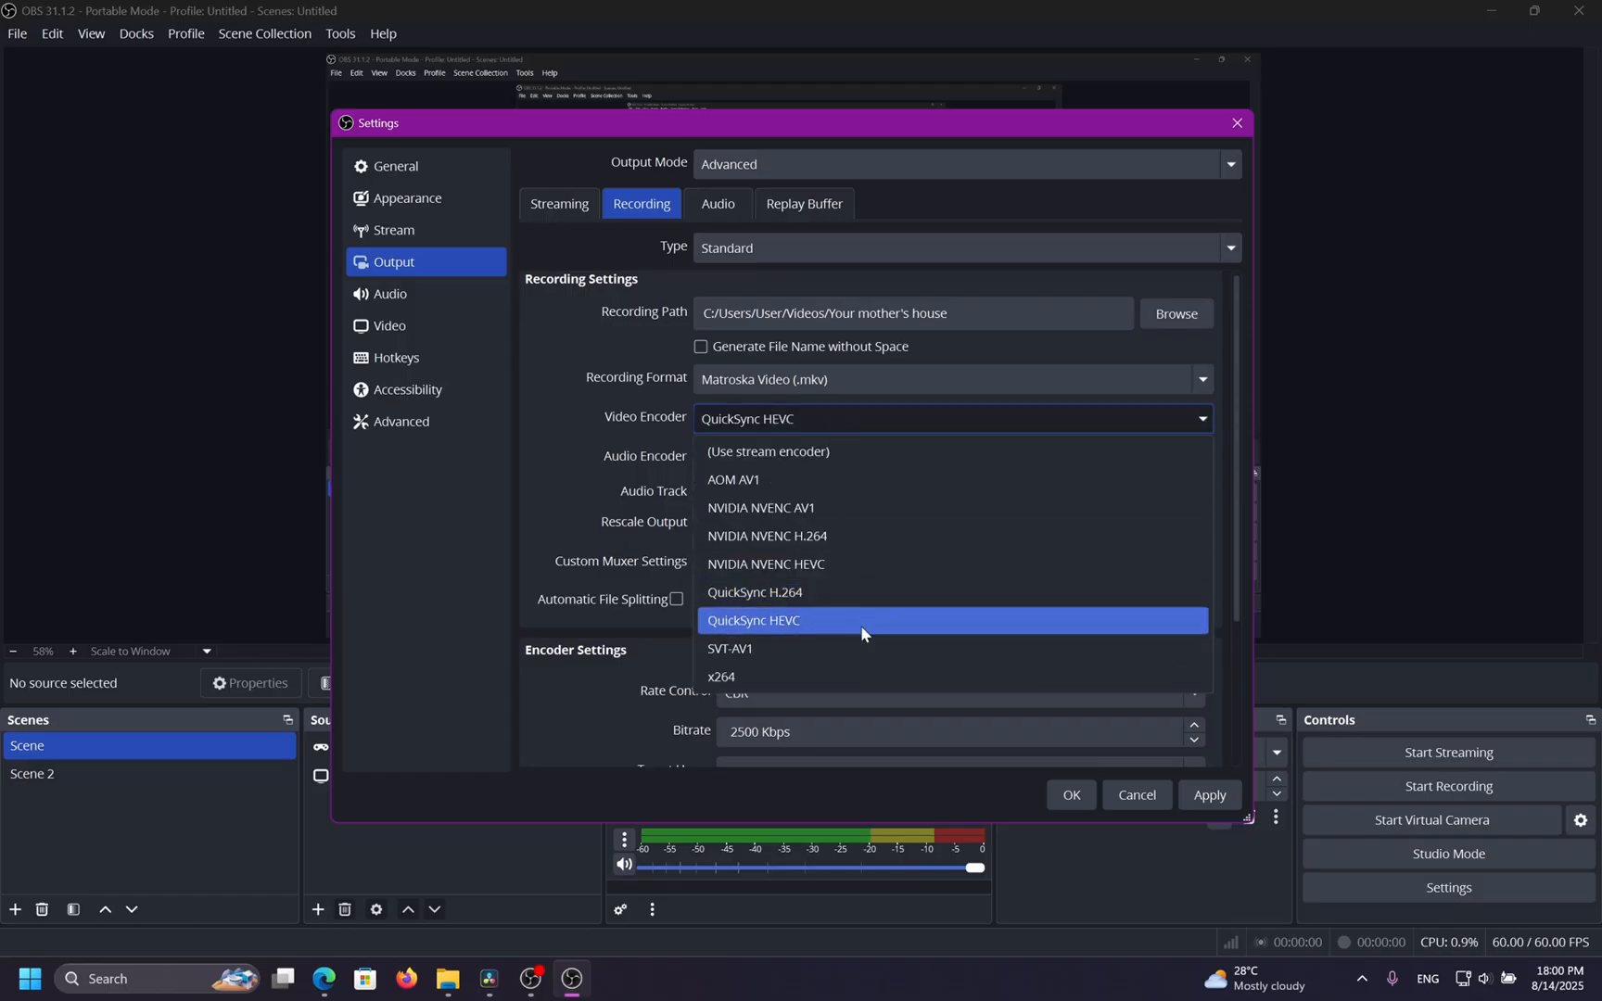
{"action": "left_click", "coordinate": [833, 594]}
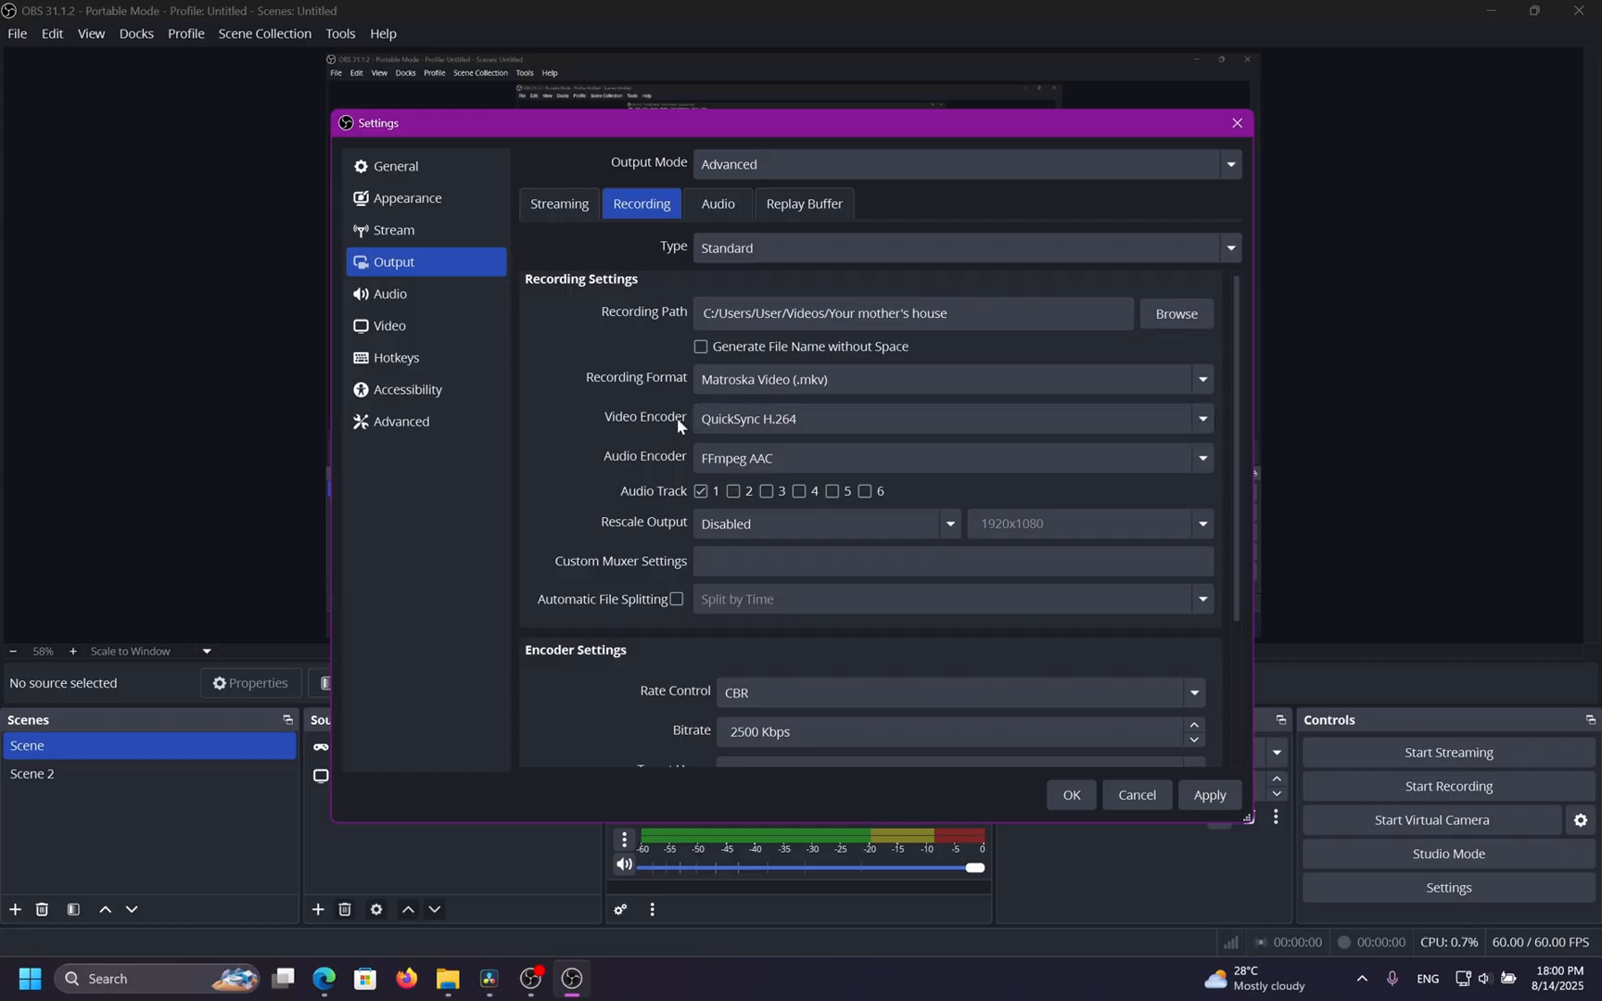
{"action": "left_click", "coordinate": [1201, 419]}
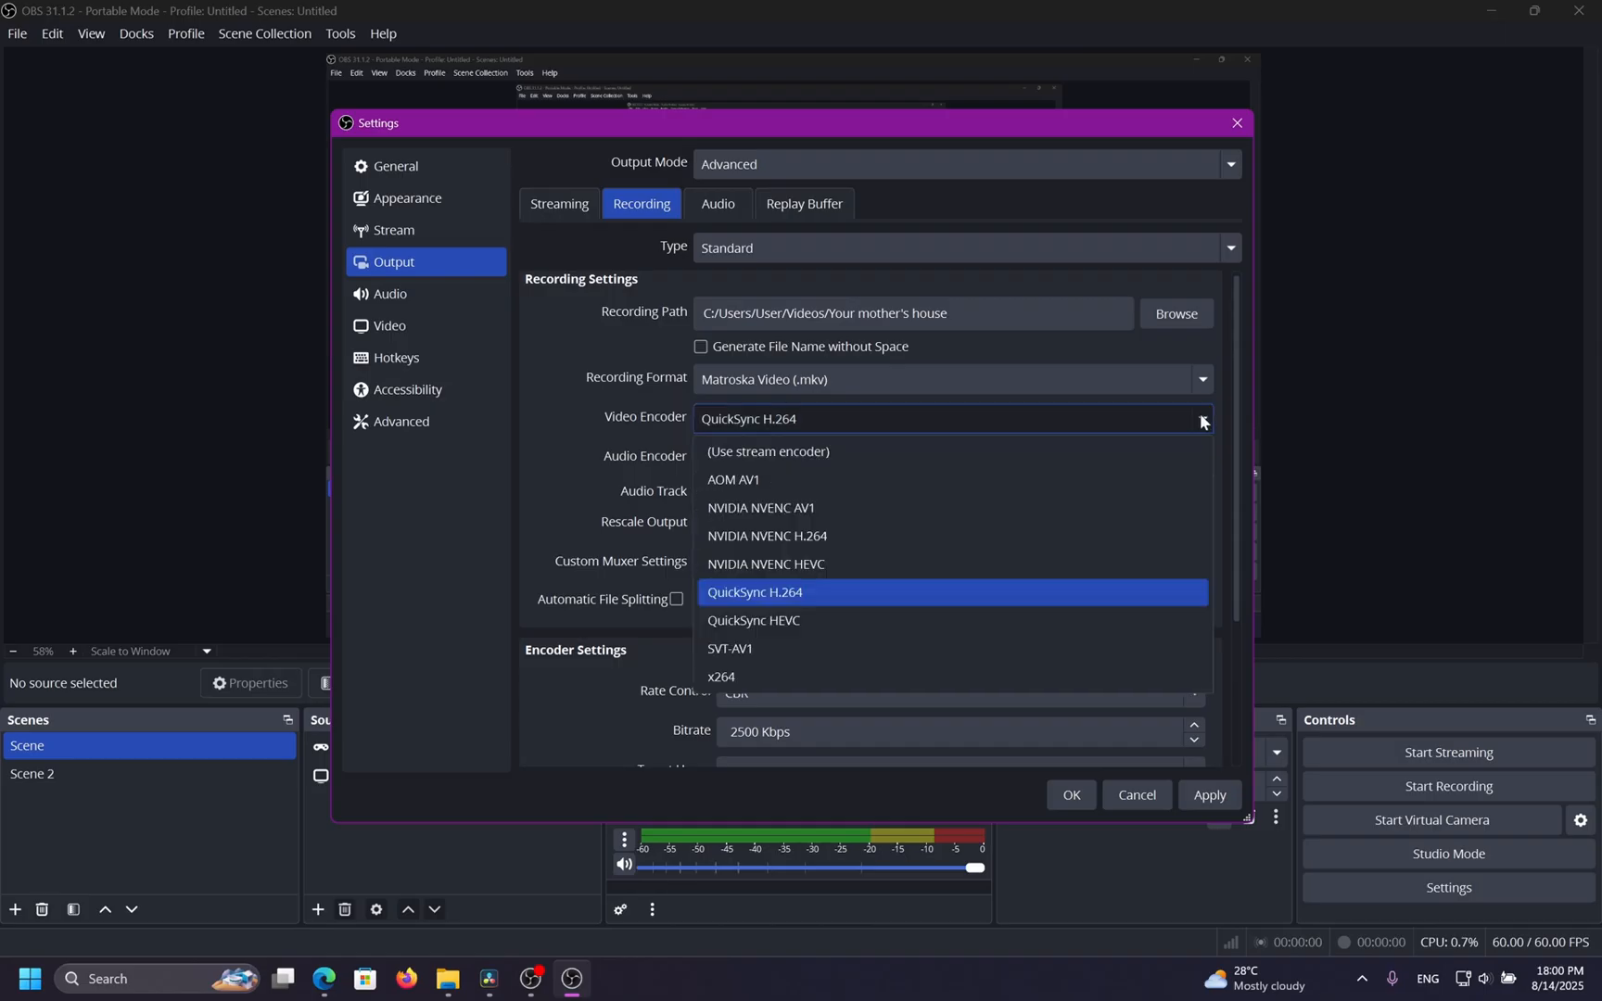
{"action": "left_click", "coordinate": [817, 620]}
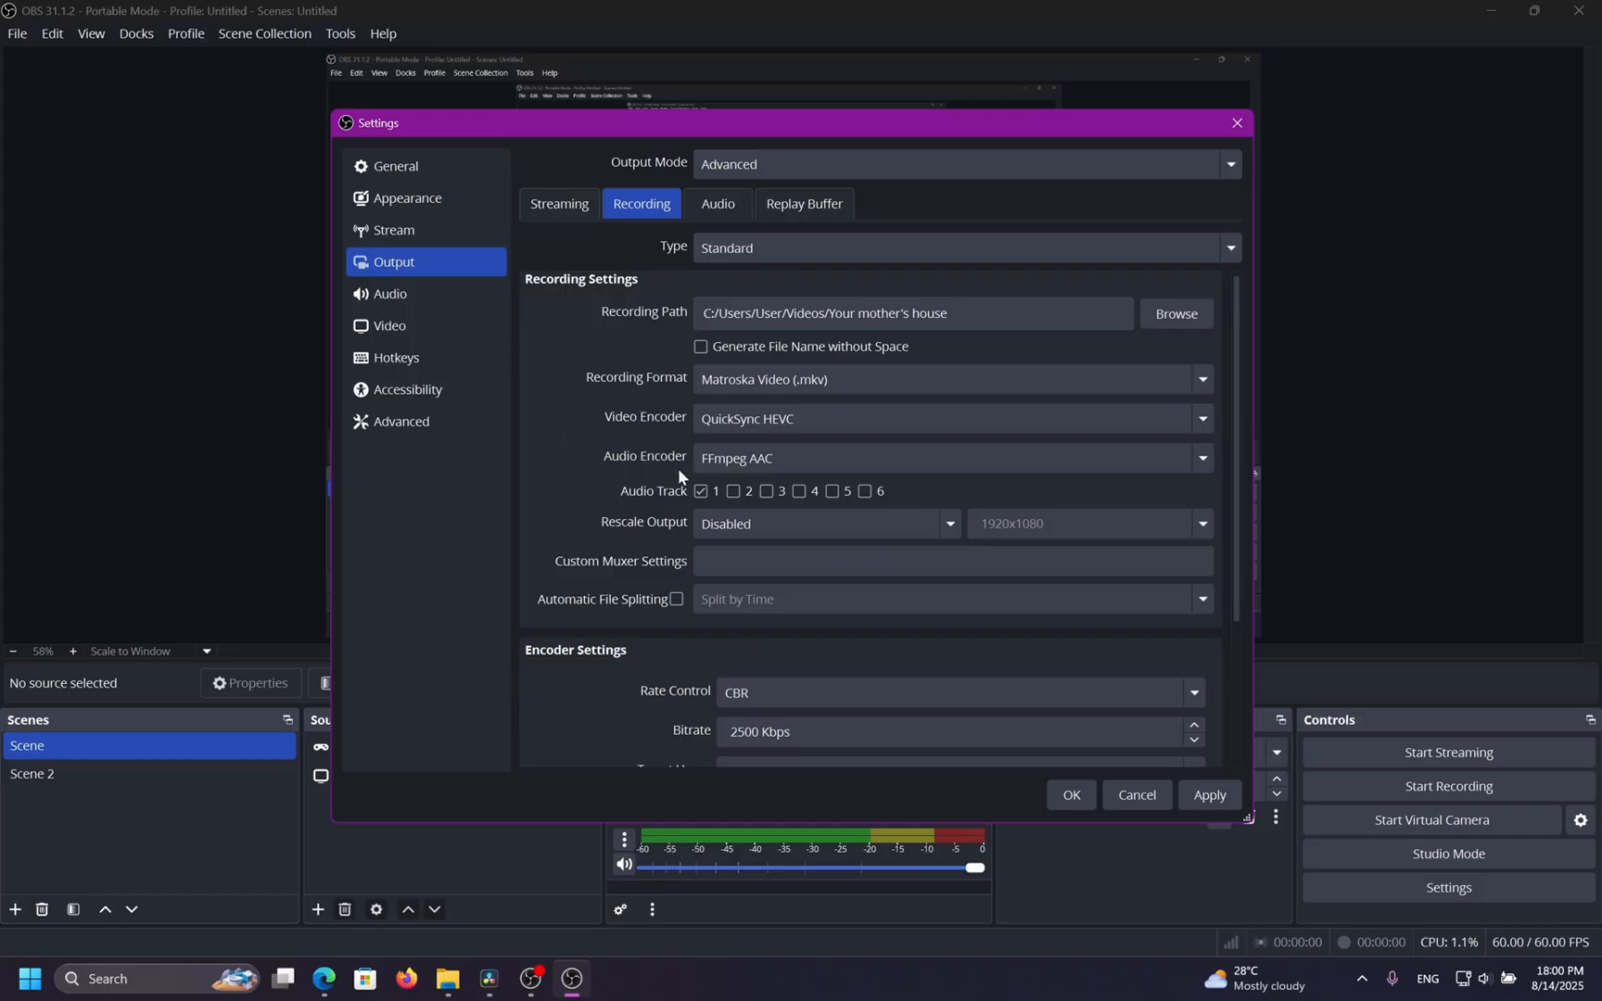
Set the recording video encoder to NVIDIA NVENC H.264.
{"action": "left_click", "coordinate": [708, 423]}
{"action": "left_click", "coordinate": [743, 601]}
{"action": "left_click", "coordinate": [813, 417]}
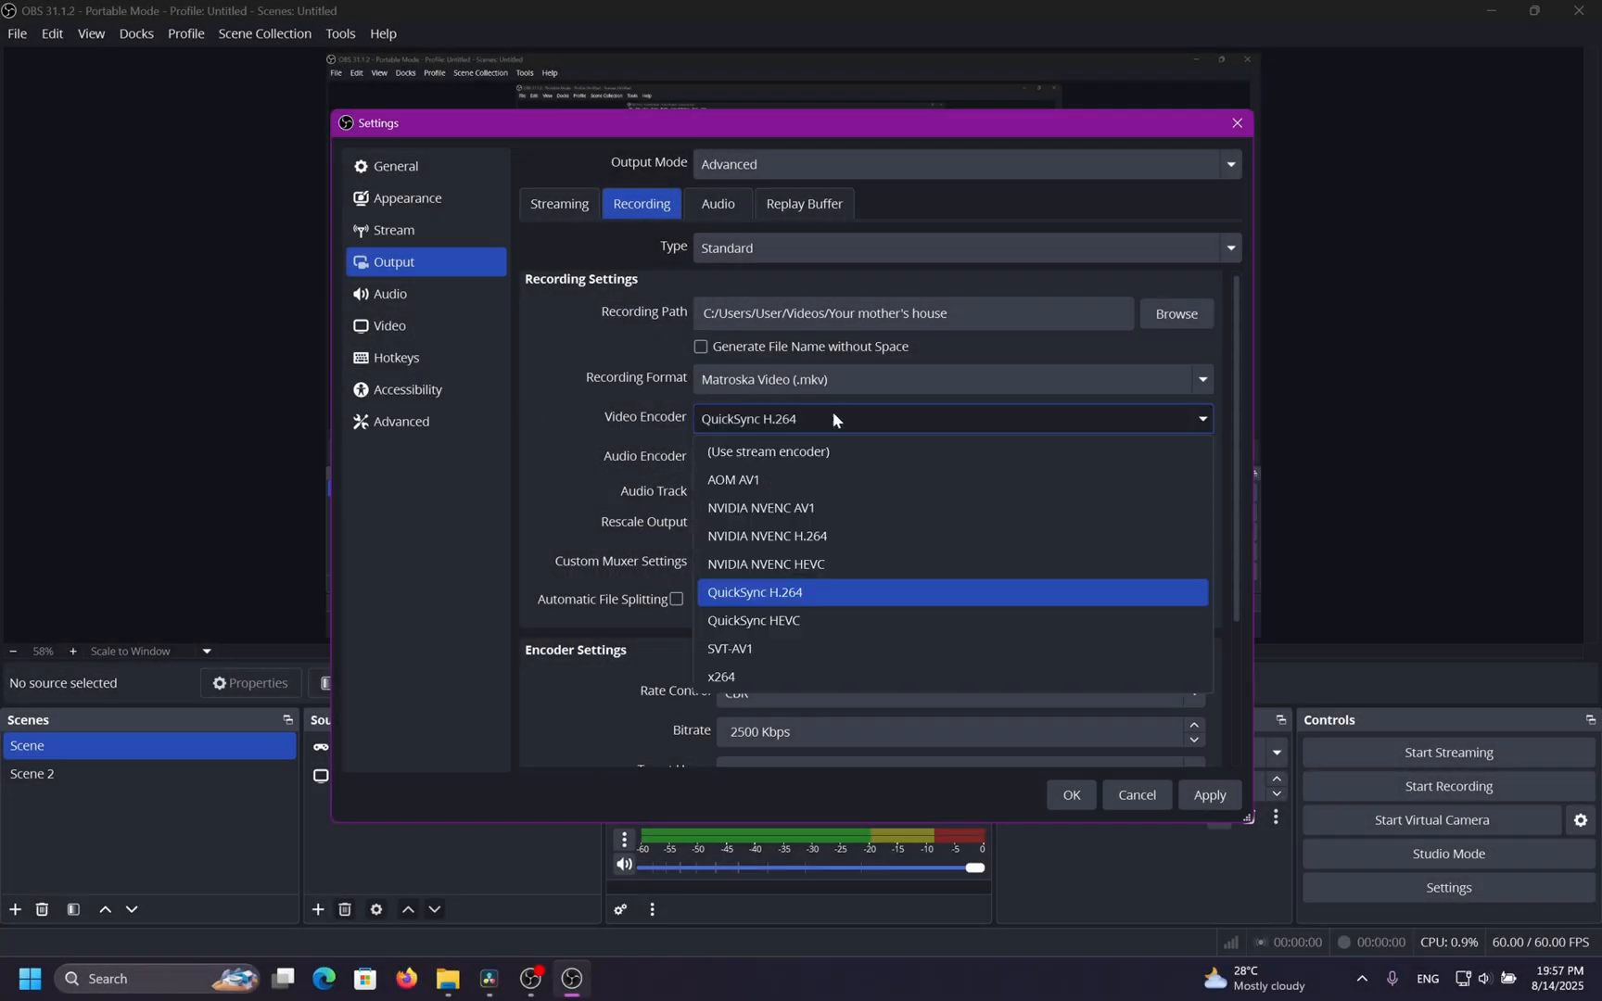
{"action": "left_click", "coordinate": [860, 541]}
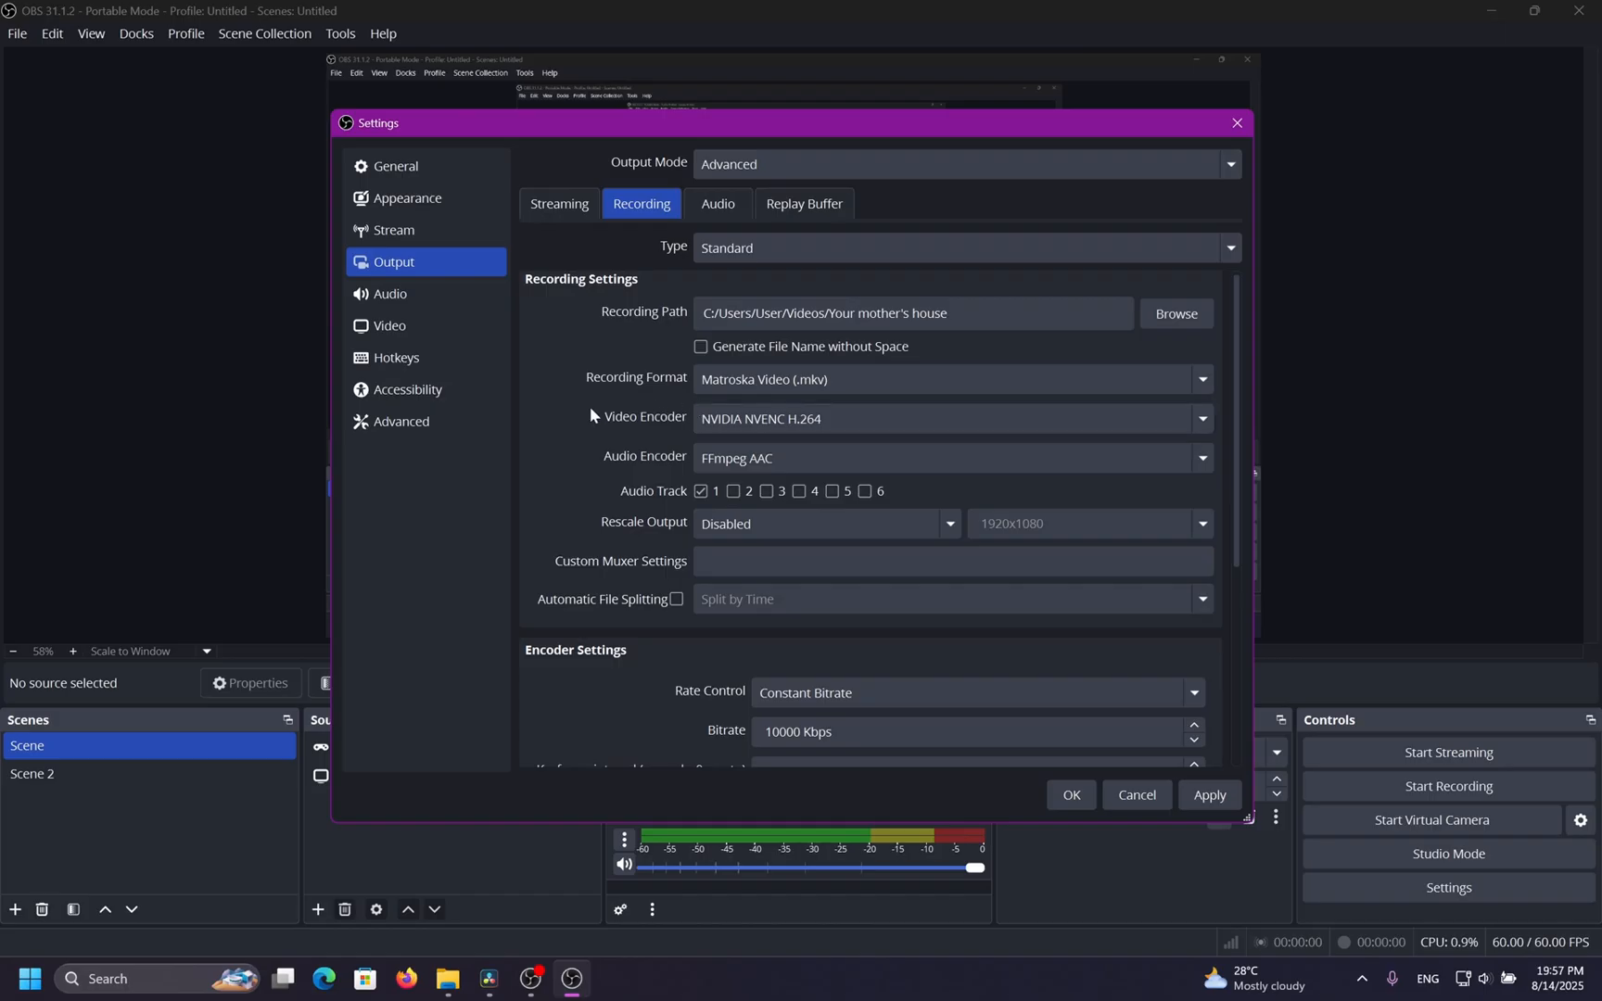
{"action": "left_click", "coordinate": [719, 422]}
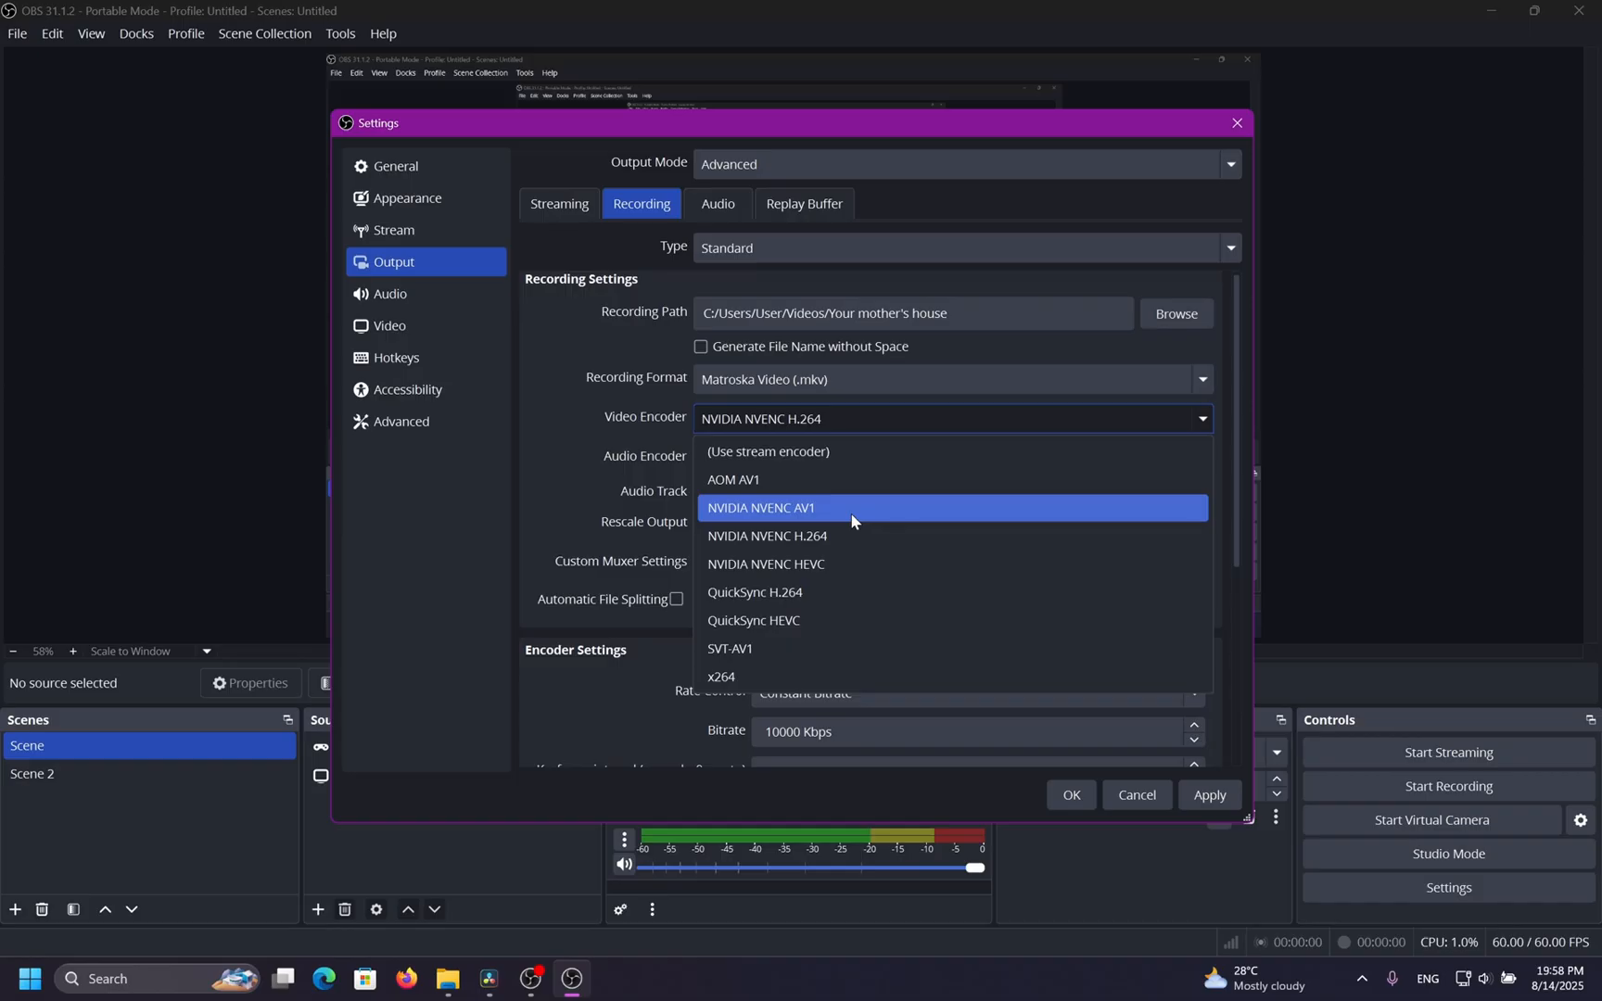
{"action": "left_click", "coordinate": [792, 535]}
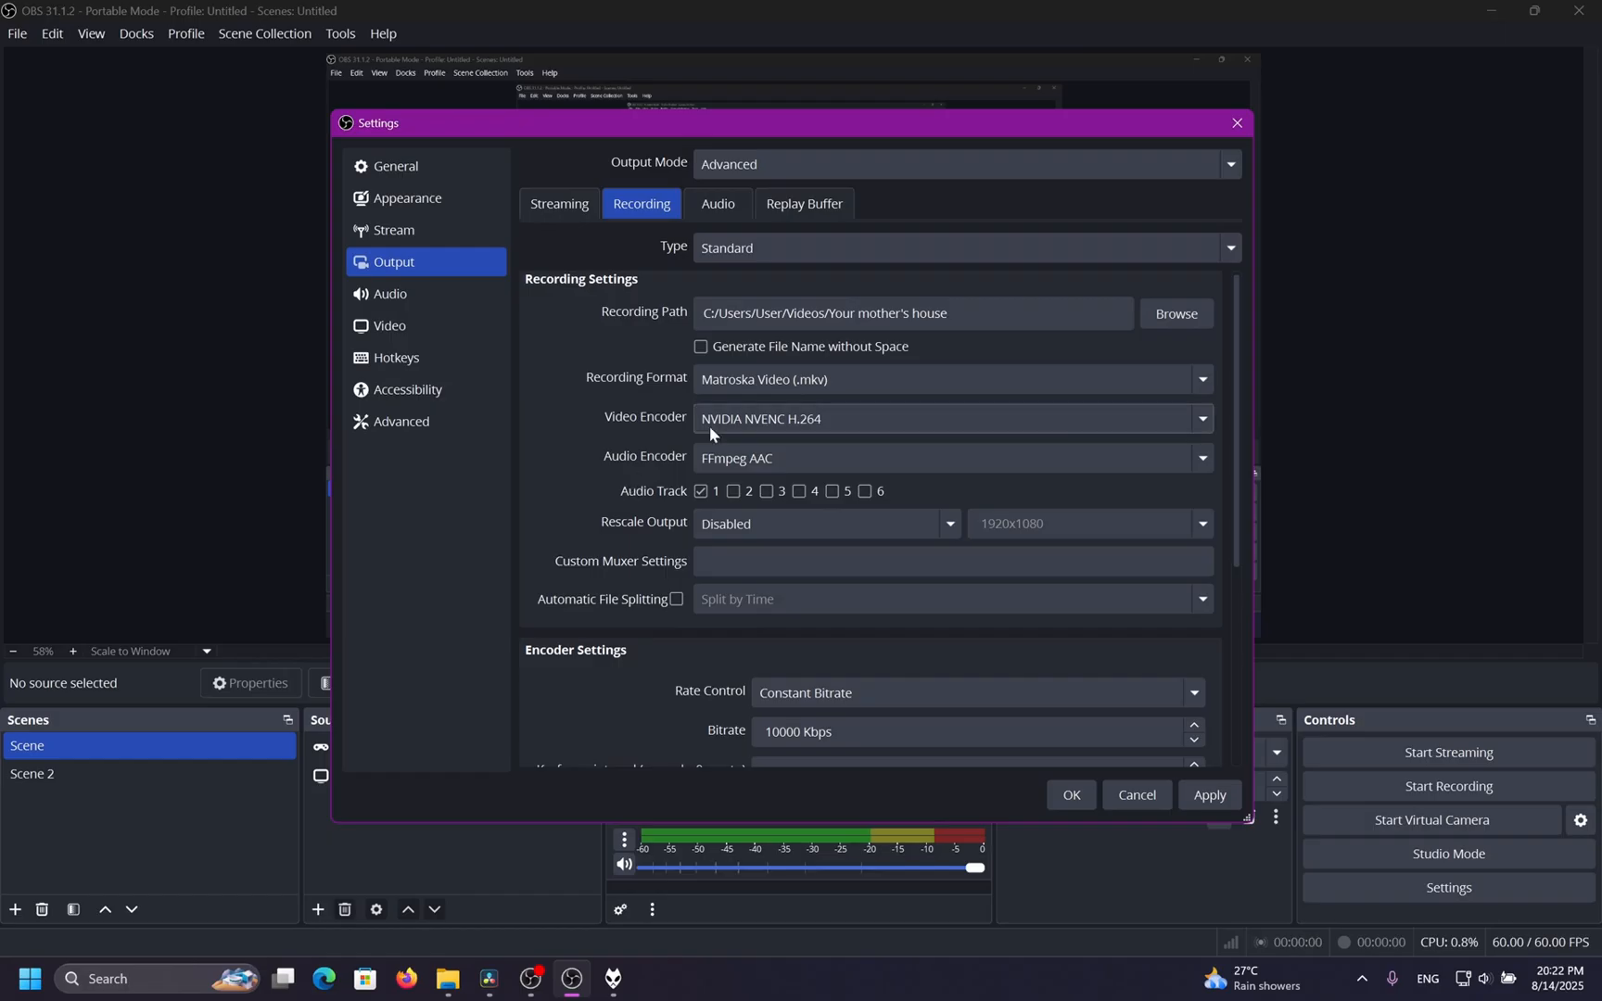
Browse the video encoder options again and reselect NVIDIA NVENC H.264.
{"action": "left_click", "coordinate": [734, 422]}
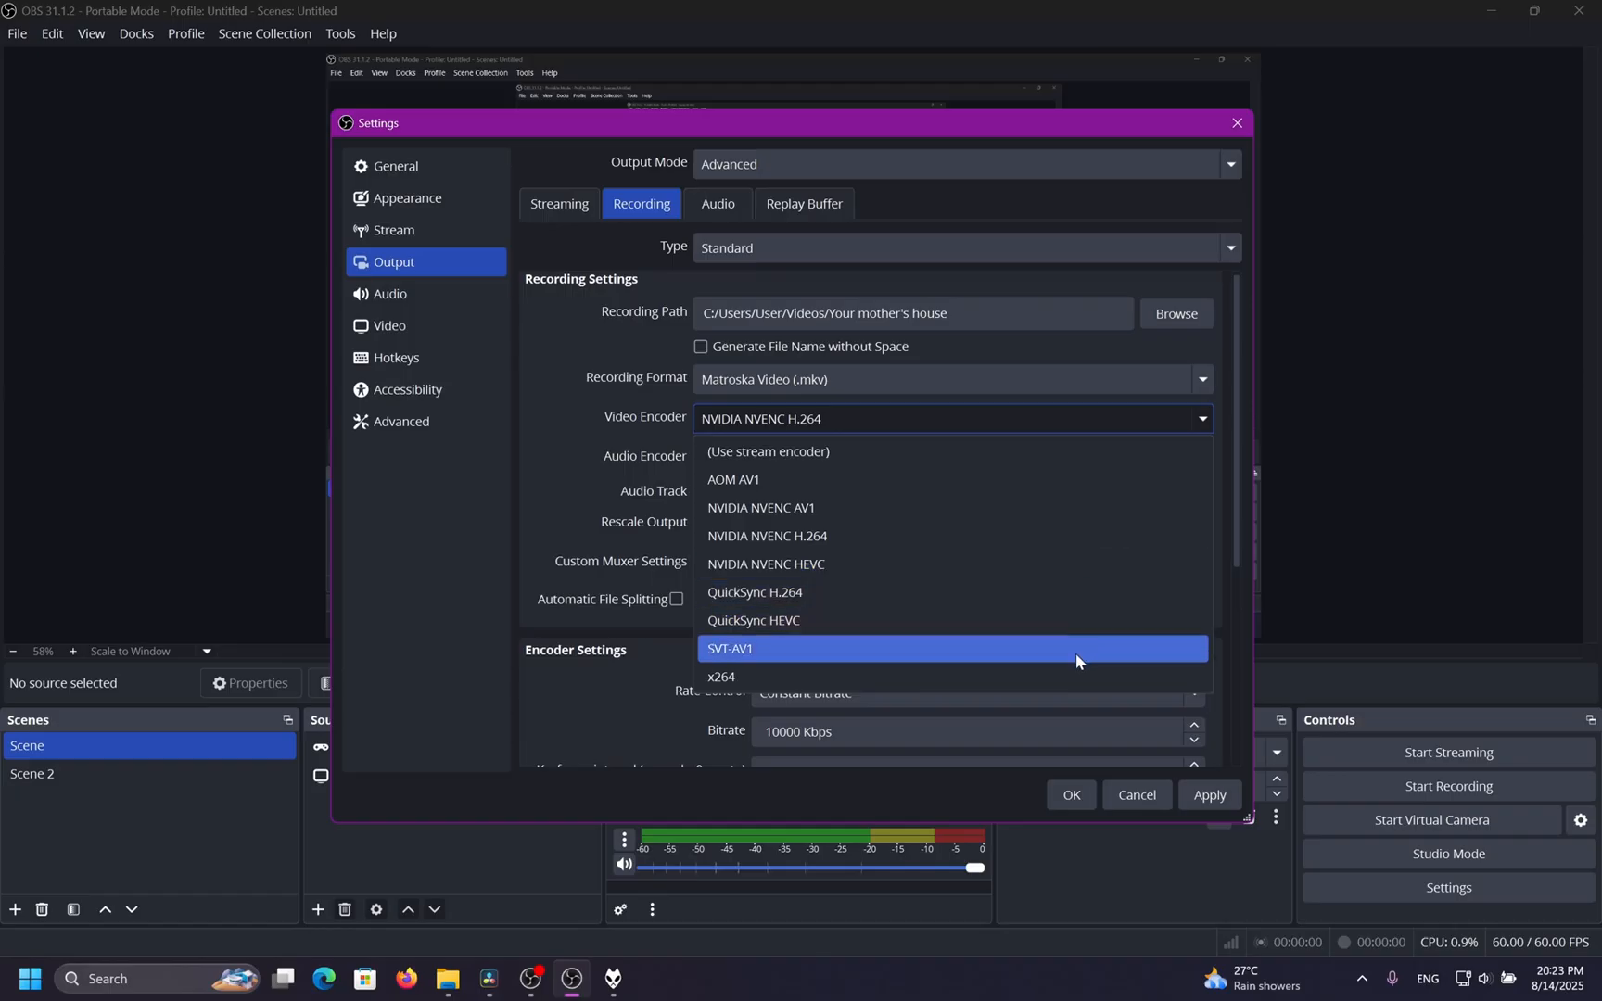
{"action": "left_click", "coordinate": [552, 488]}
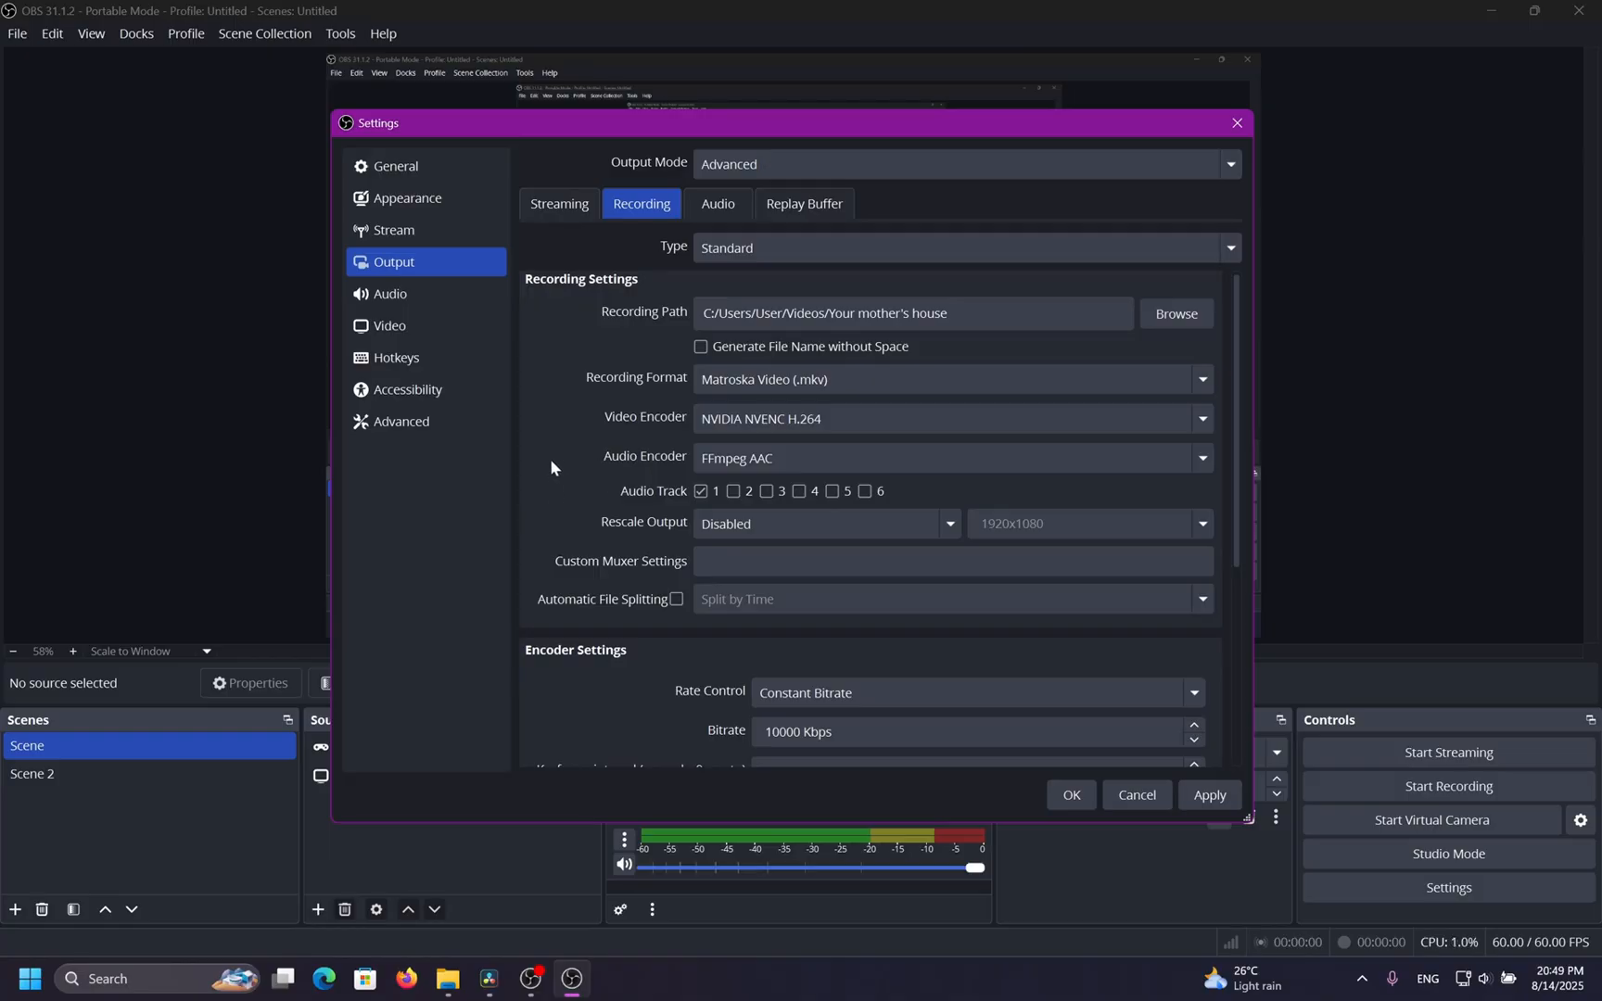
{"action": "left_click", "coordinate": [815, 420]}
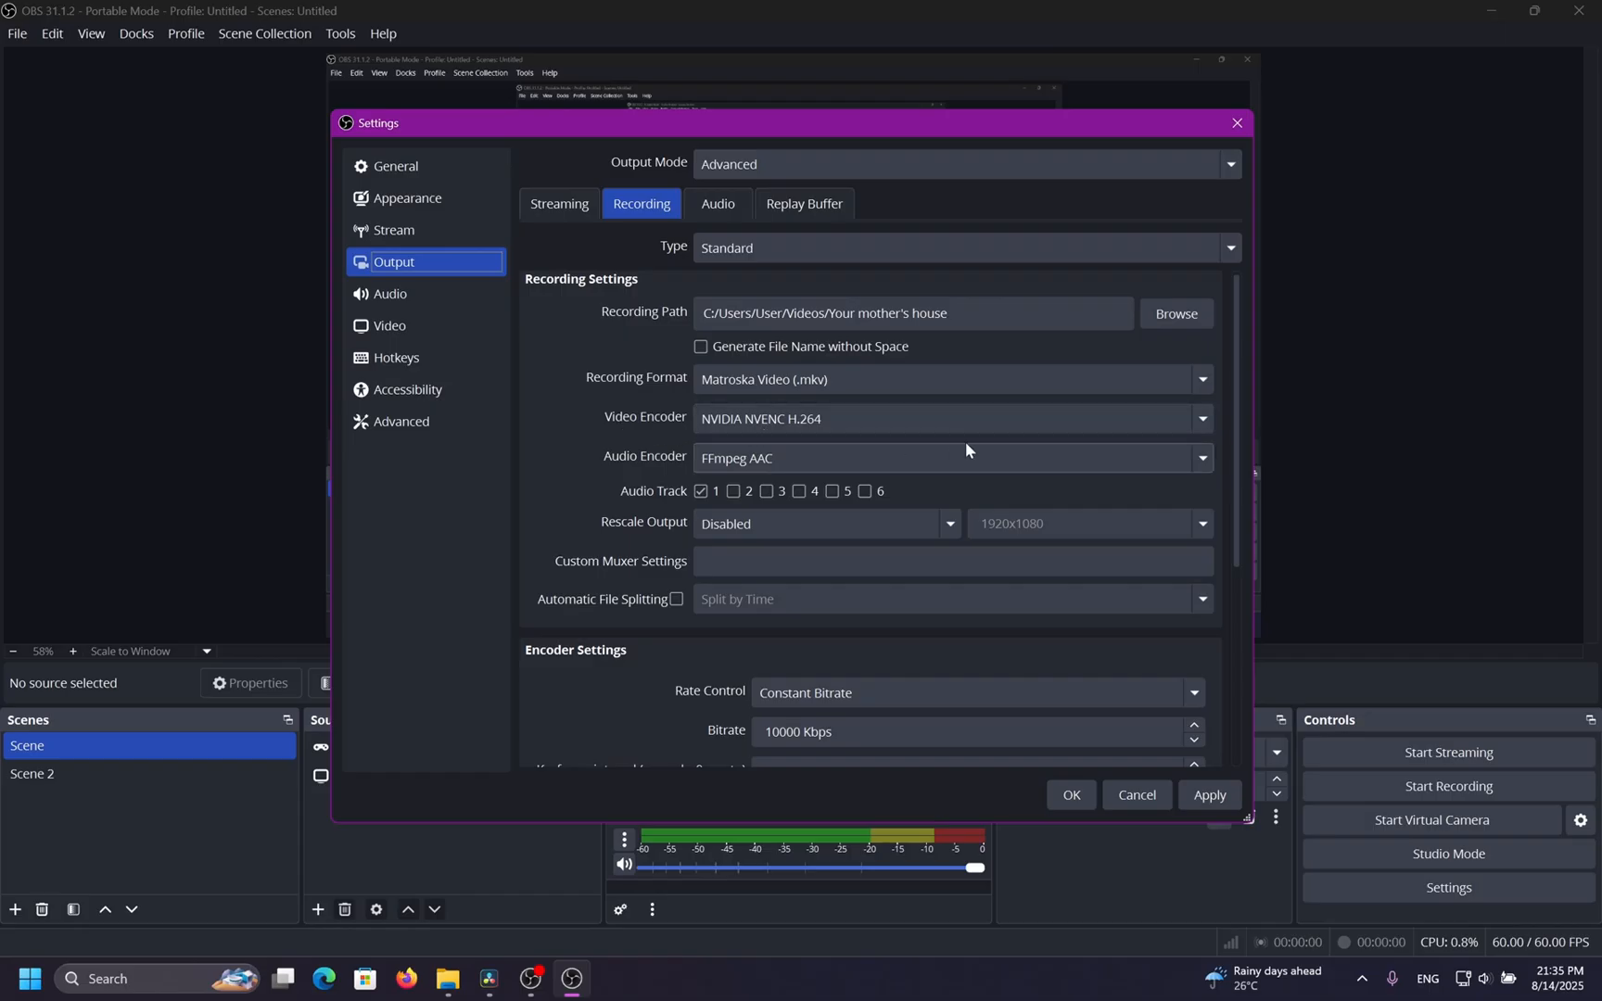
{"action": "left_click", "coordinate": [925, 418]}
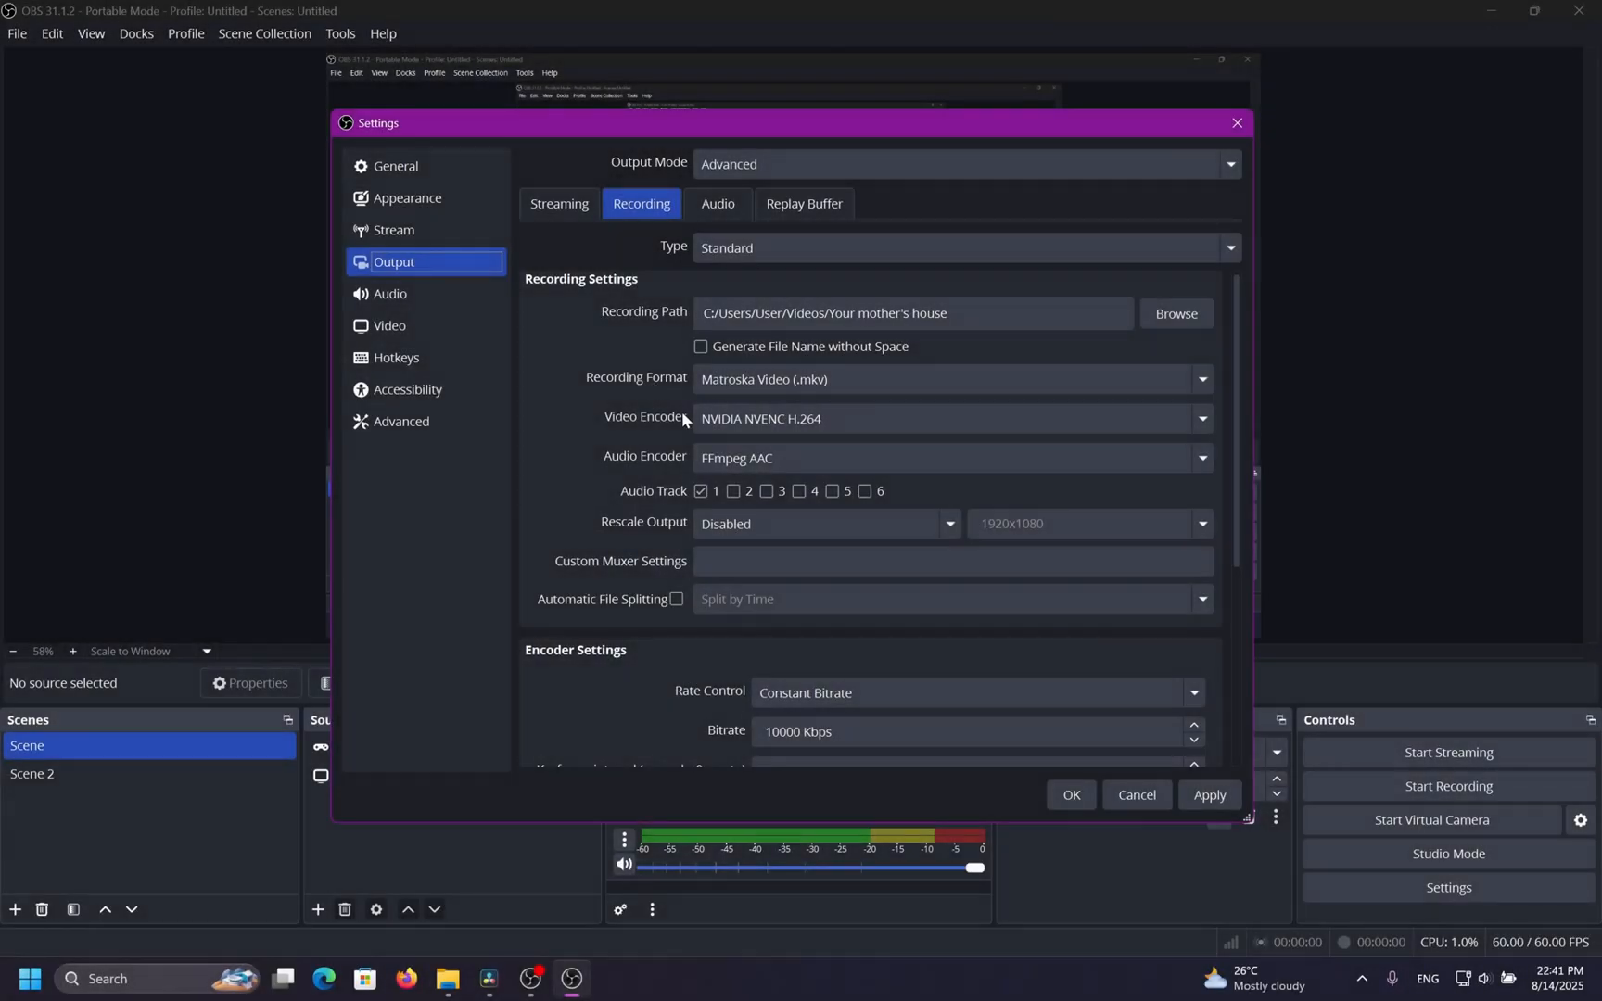
{"action": "left_click", "coordinate": [893, 419]}
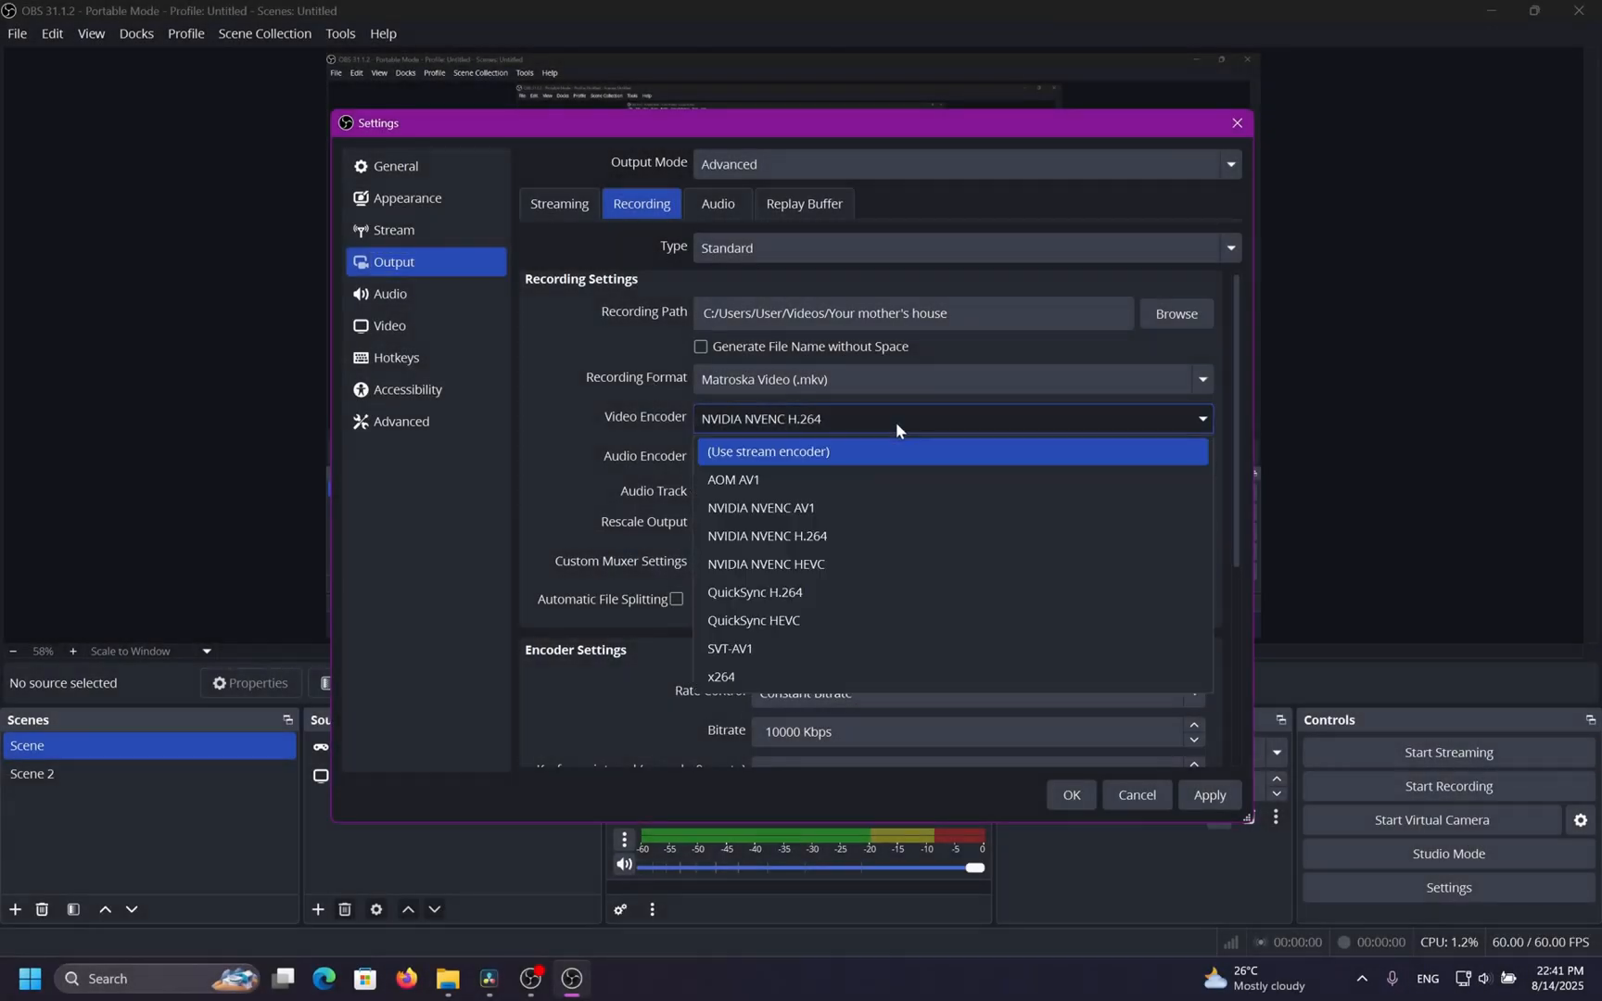
{"action": "left_click", "coordinate": [846, 536]}
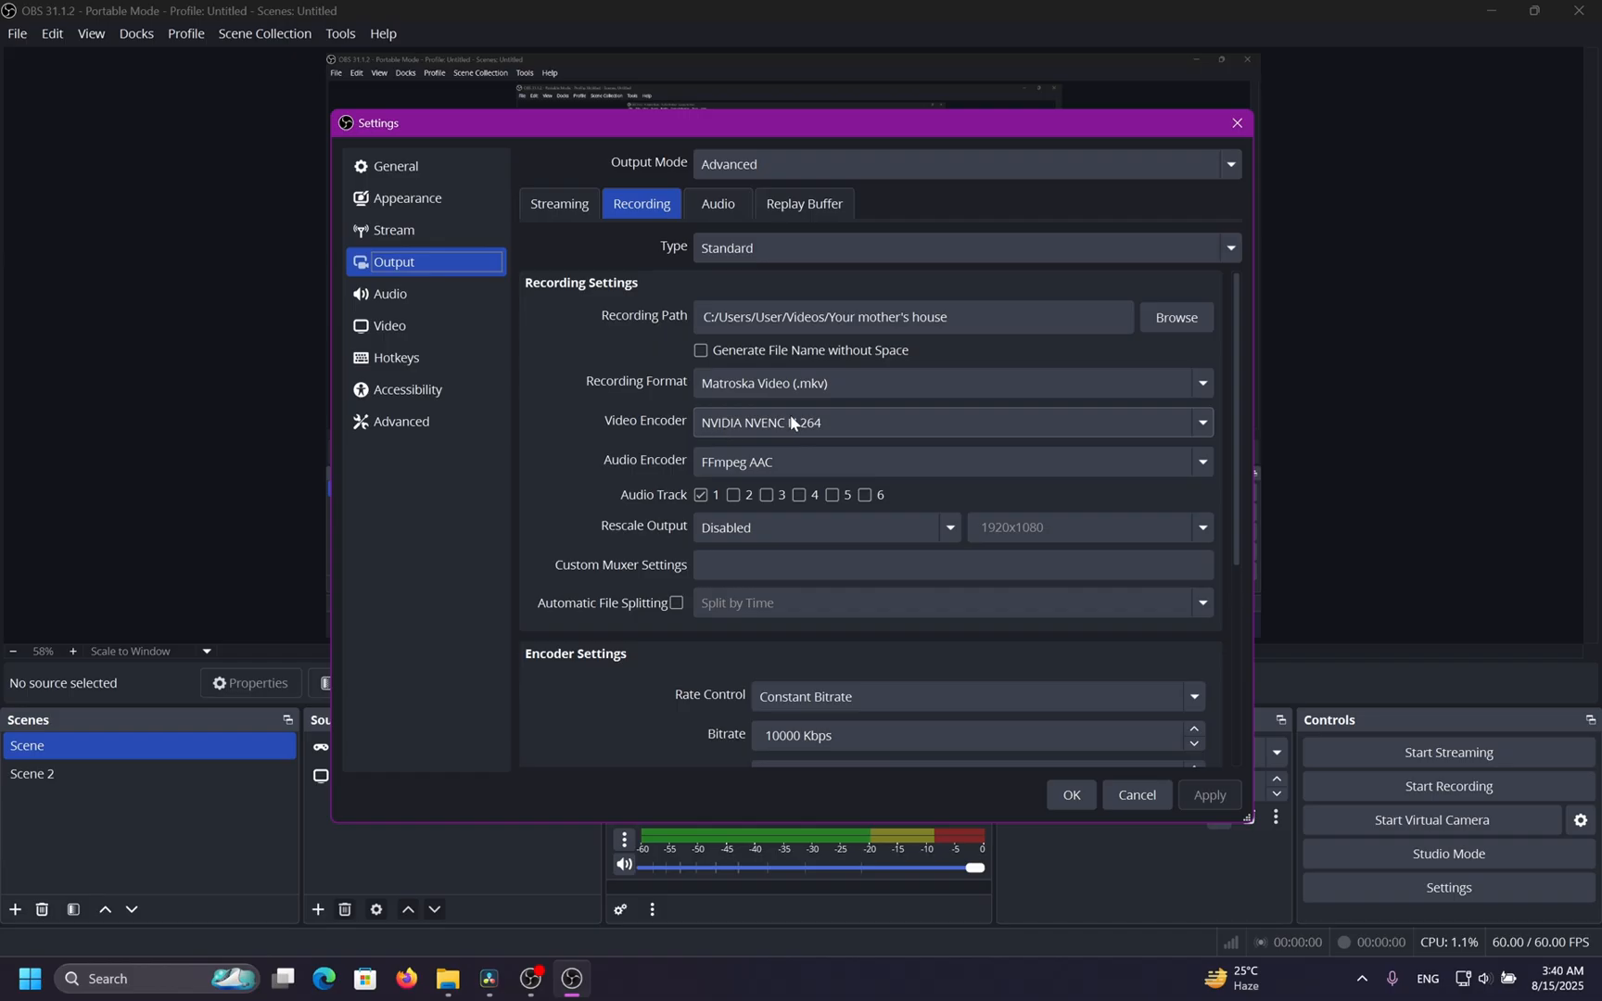
Try the NVIDIA NVENC HEVC and NVIDIA NVENC AV1 encoders before returning to NVIDIA NVENC H.264.
{"action": "left_click", "coordinate": [741, 421]}
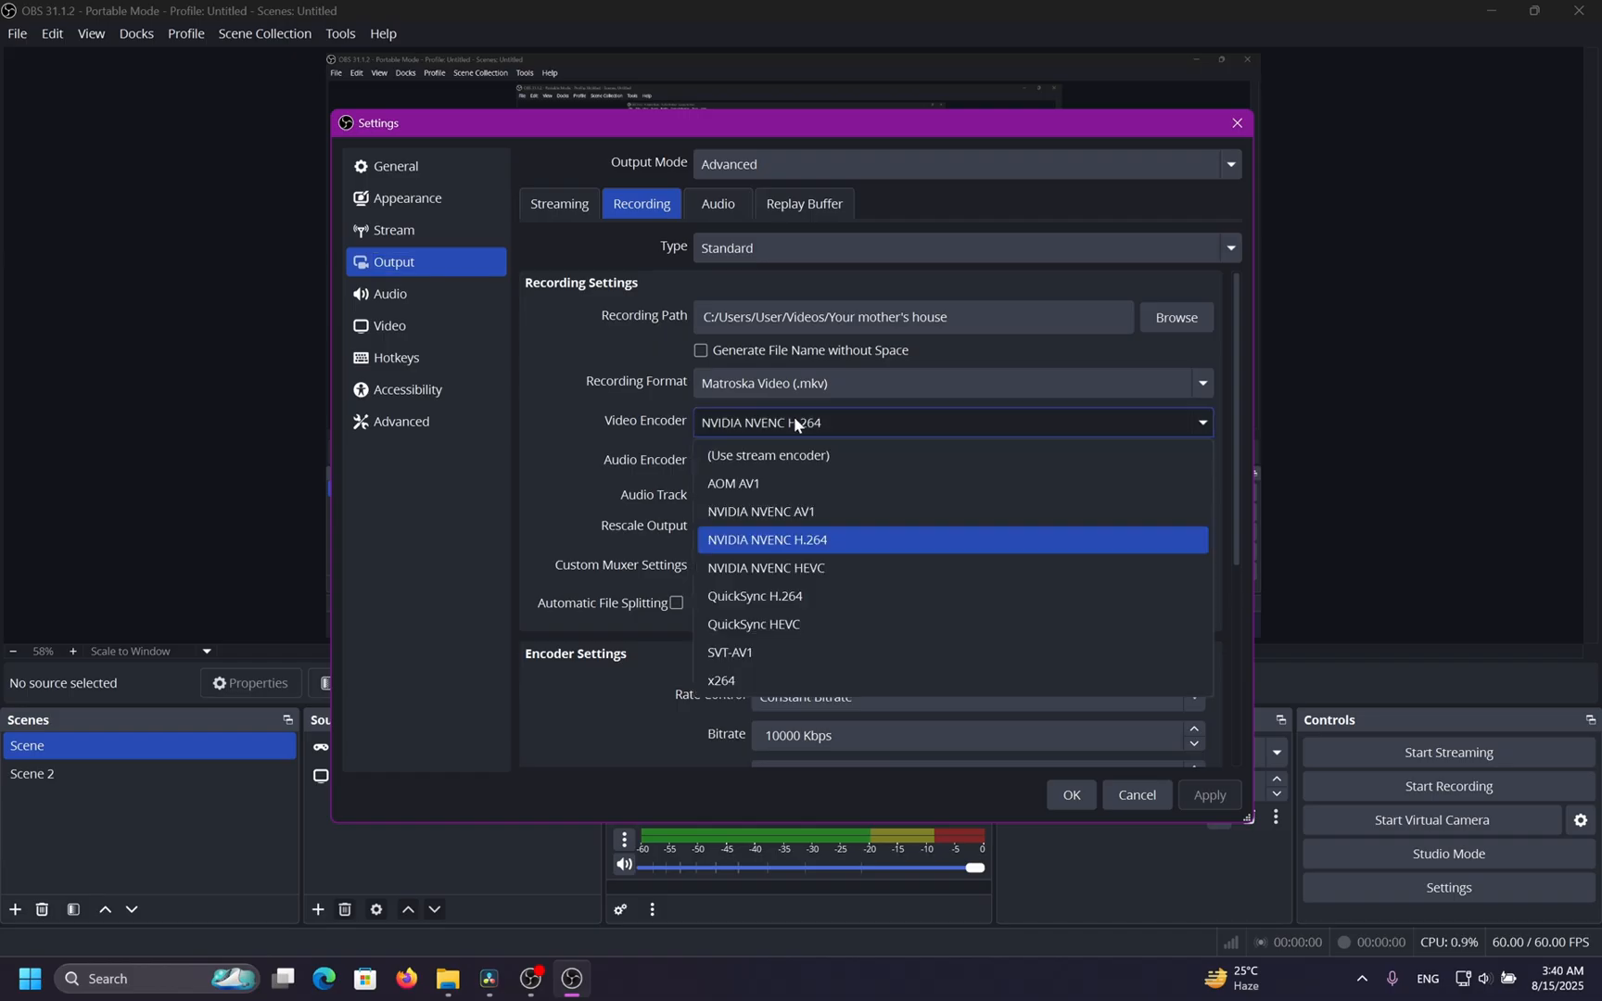
{"action": "left_click", "coordinate": [867, 575]}
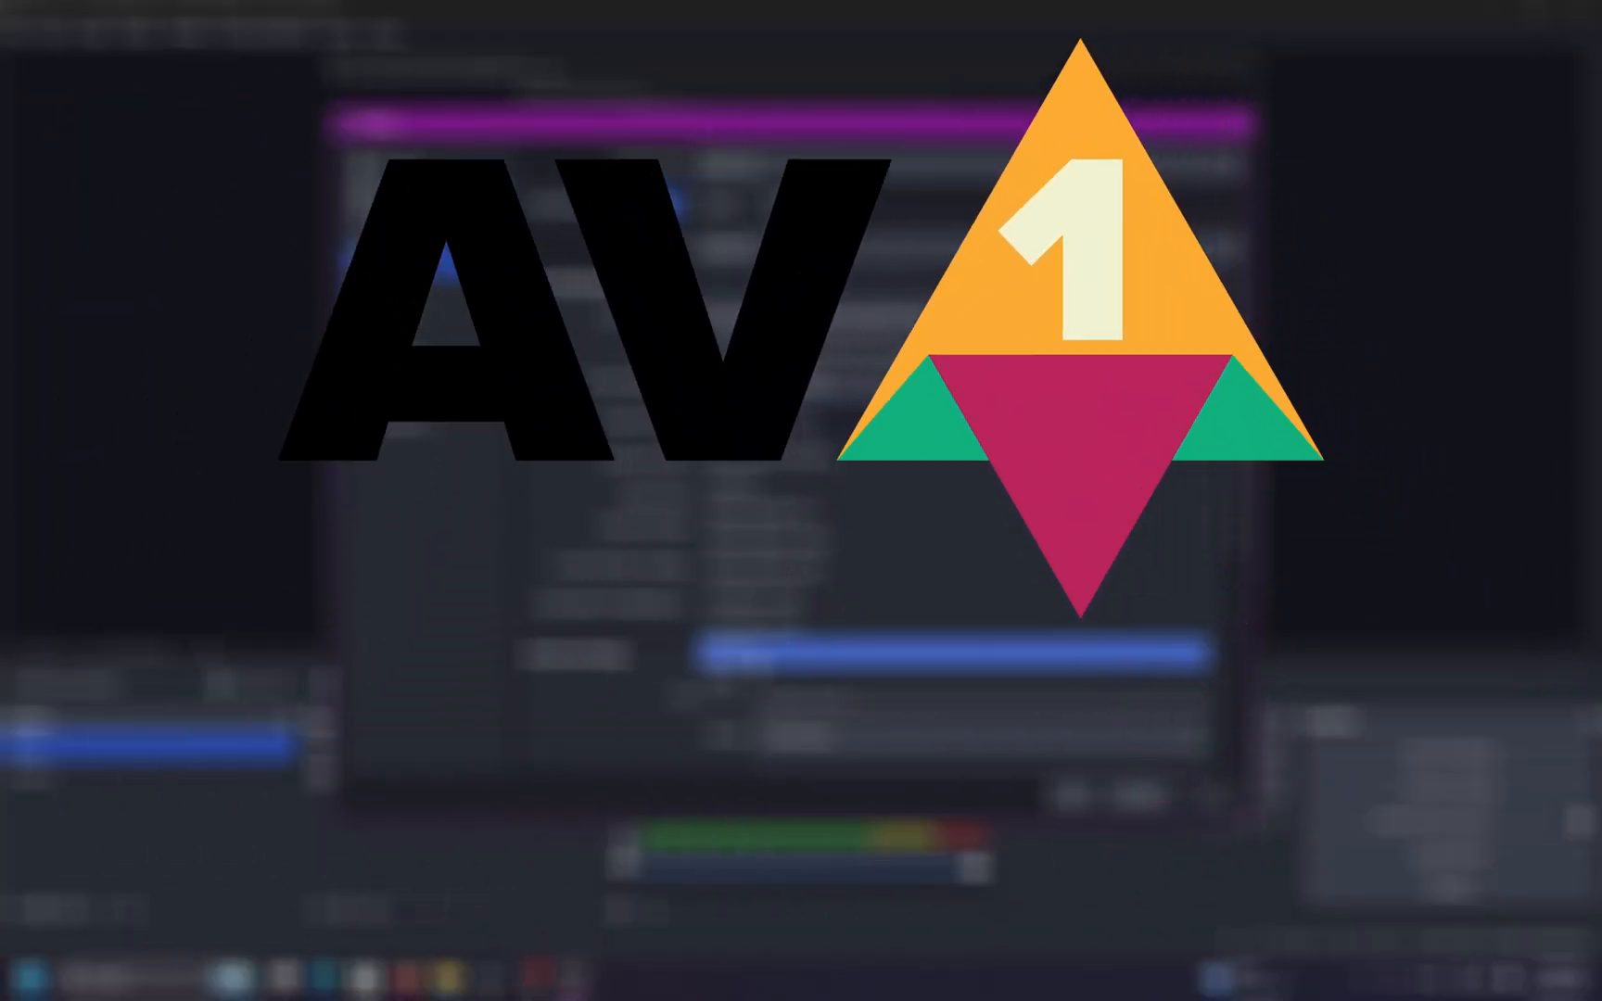
{"action": "left_click", "coordinate": [800, 512]}
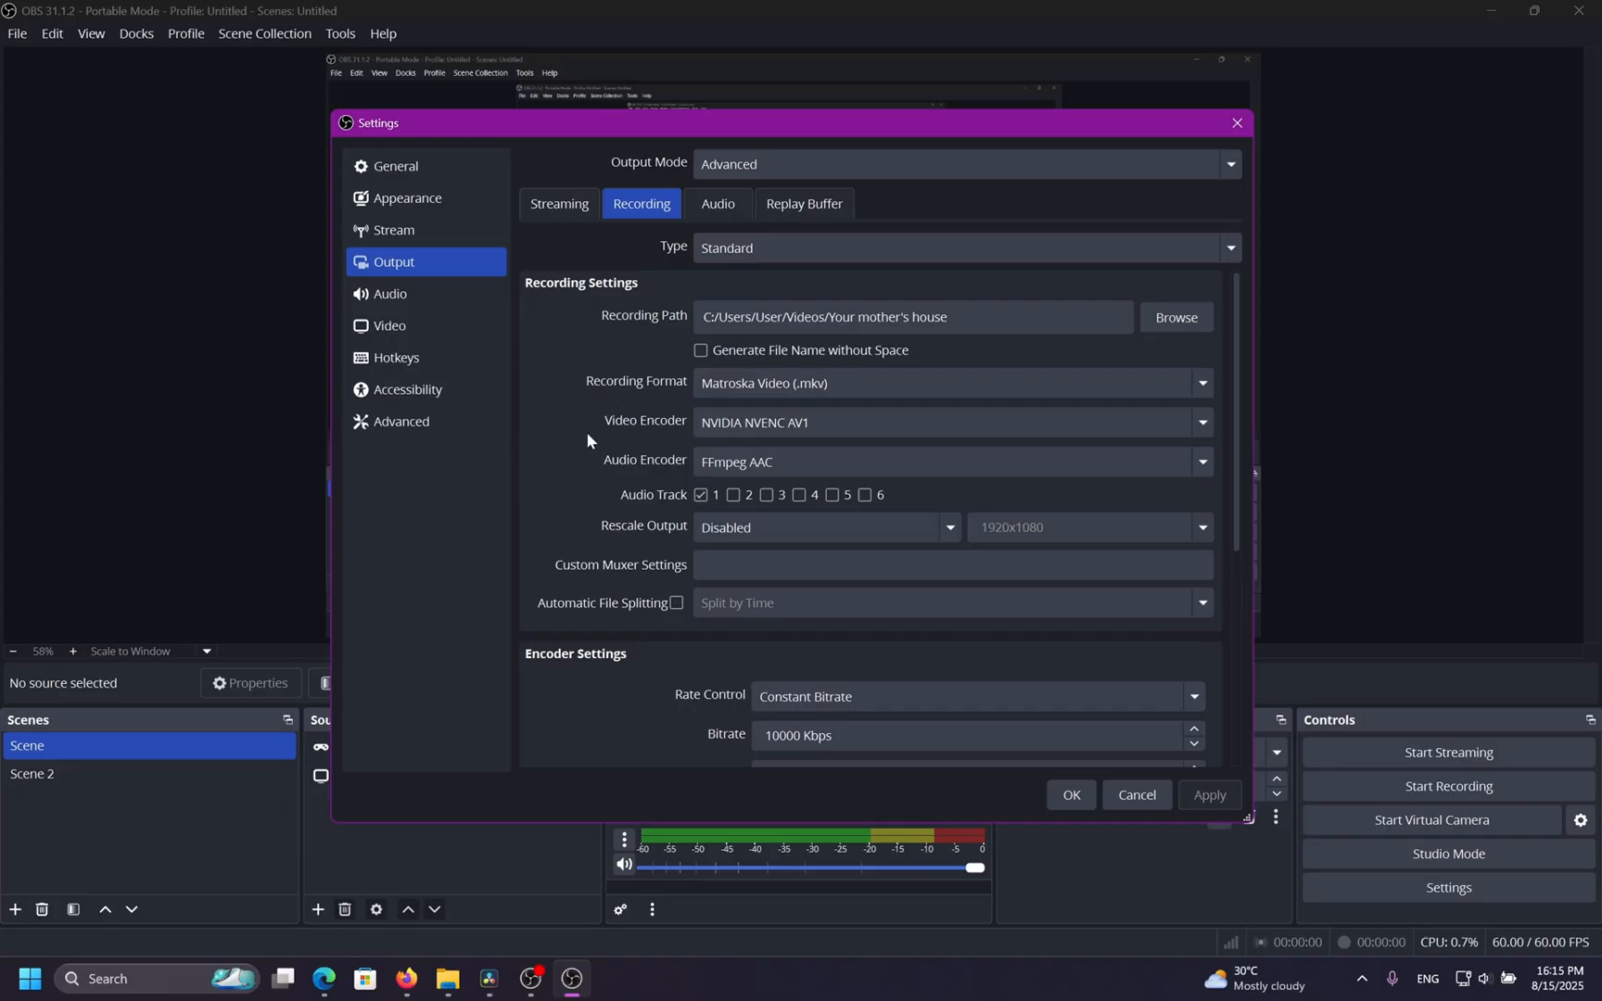
{"action": "left_click", "coordinate": [705, 421]}
{"action": "left_click", "coordinate": [757, 540]}
{"action": "left_click", "coordinate": [757, 426]}
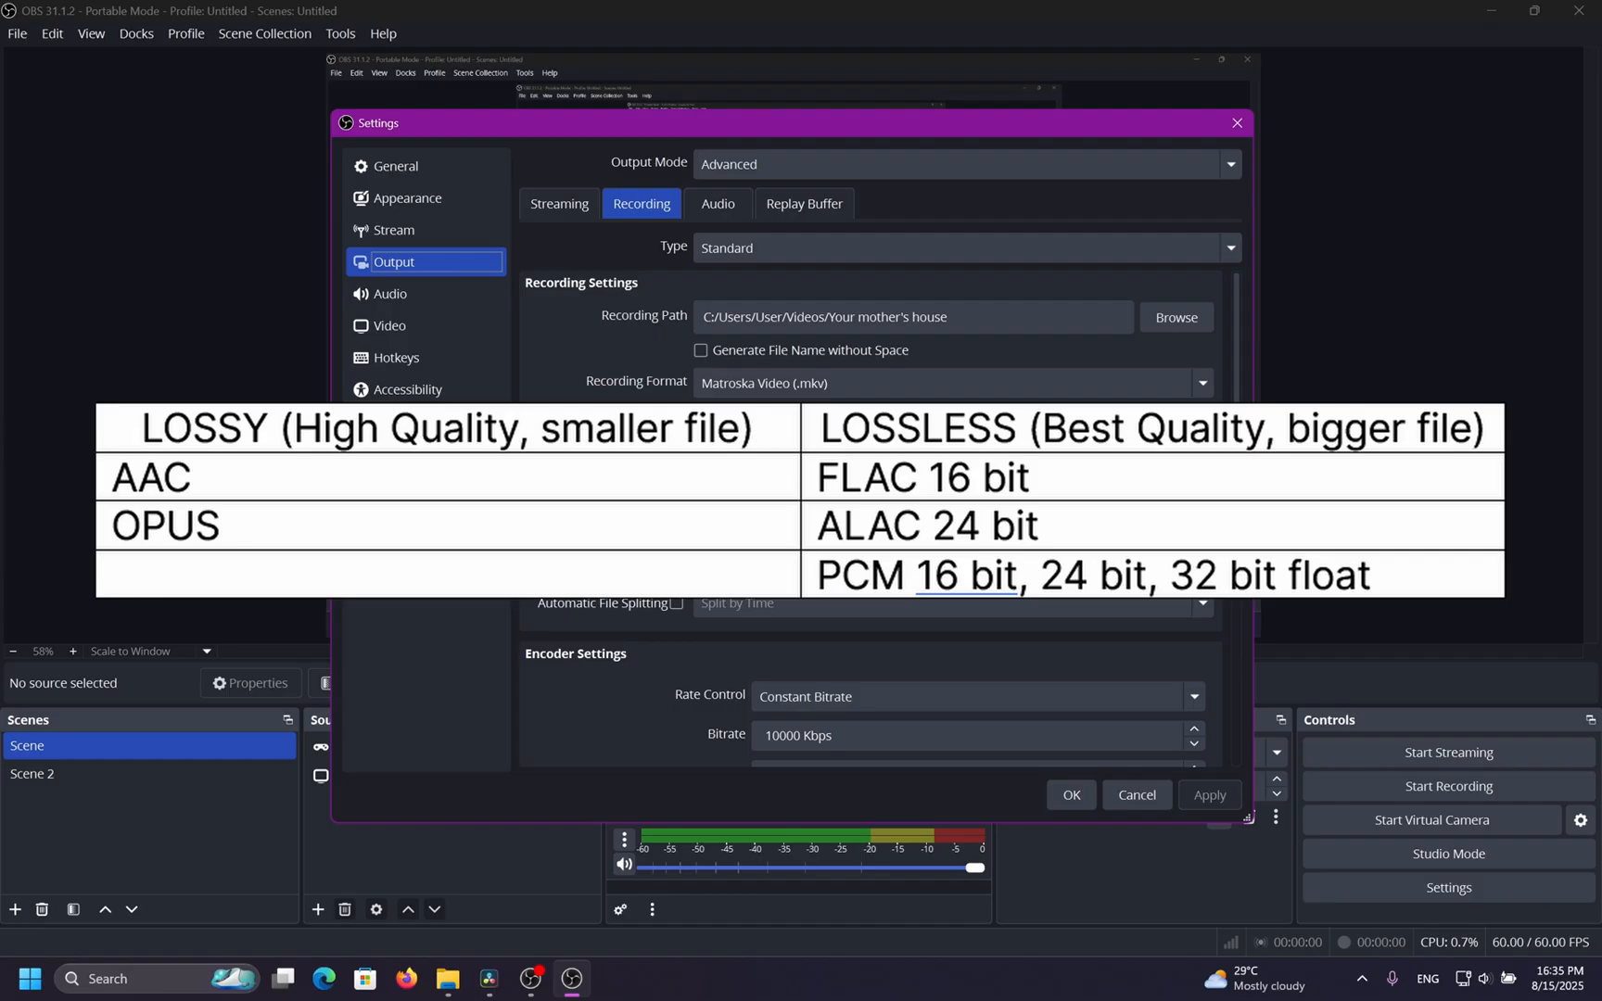
Try FFmpeg FLAC (16-bit) as the audio encoder, then return it to FFmpeg AAC.
{"action": "left_click", "coordinate": [728, 463]}
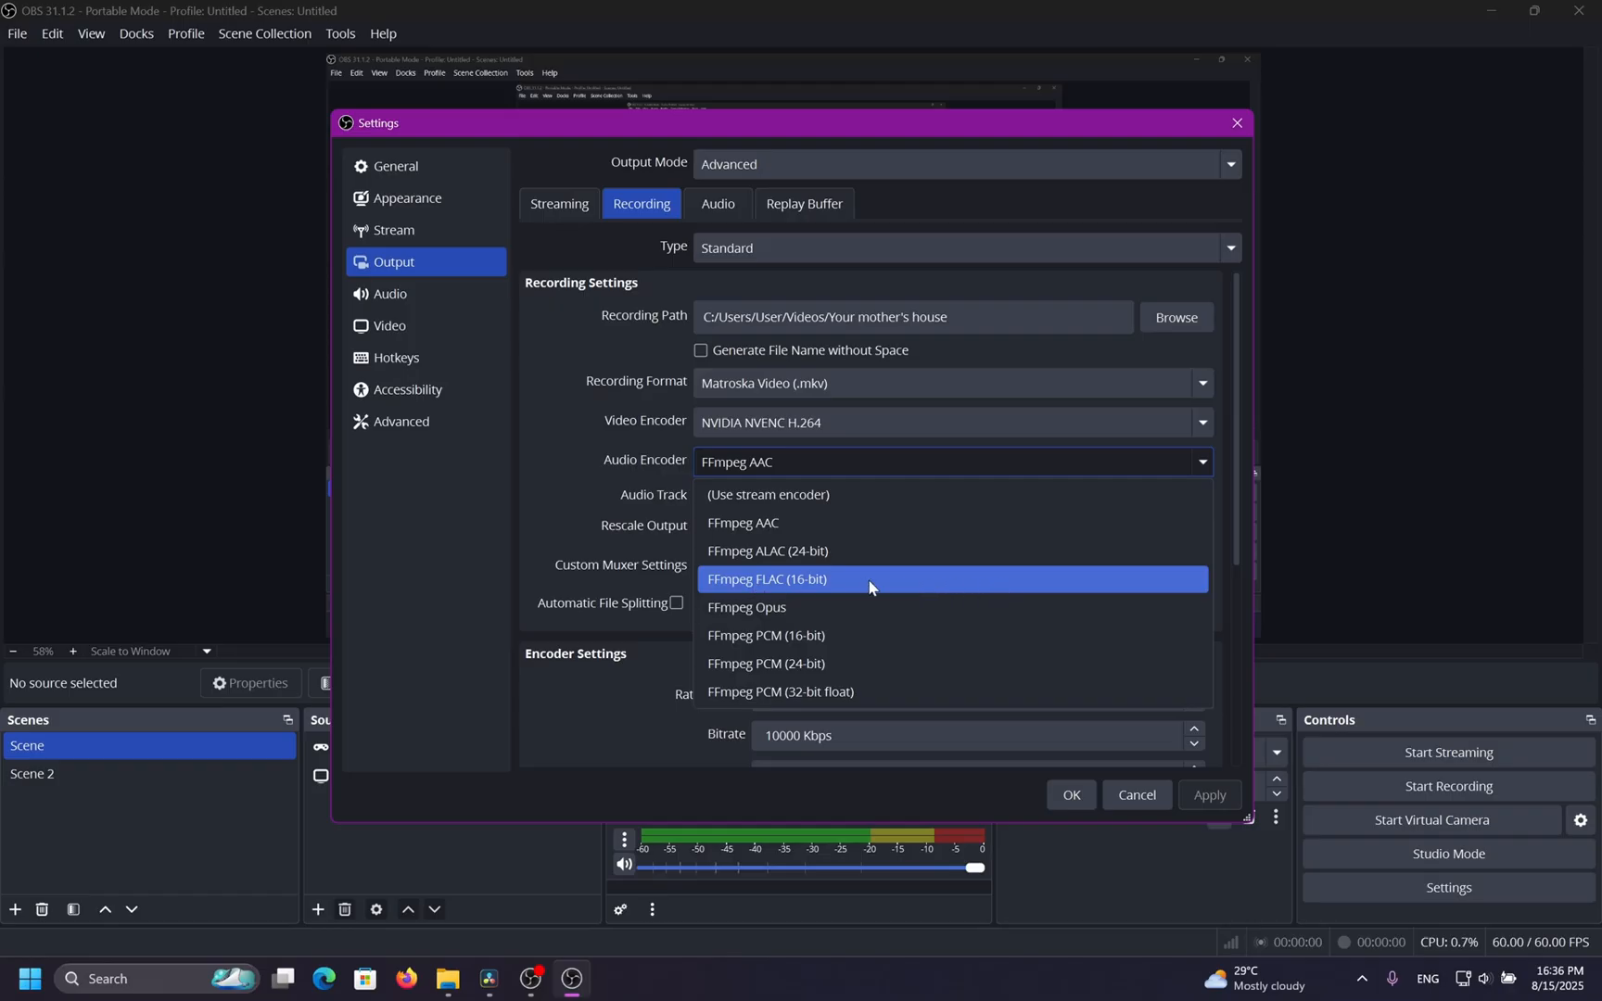
{"action": "left_click", "coordinate": [947, 582]}
{"action": "left_click", "coordinate": [1000, 472]}
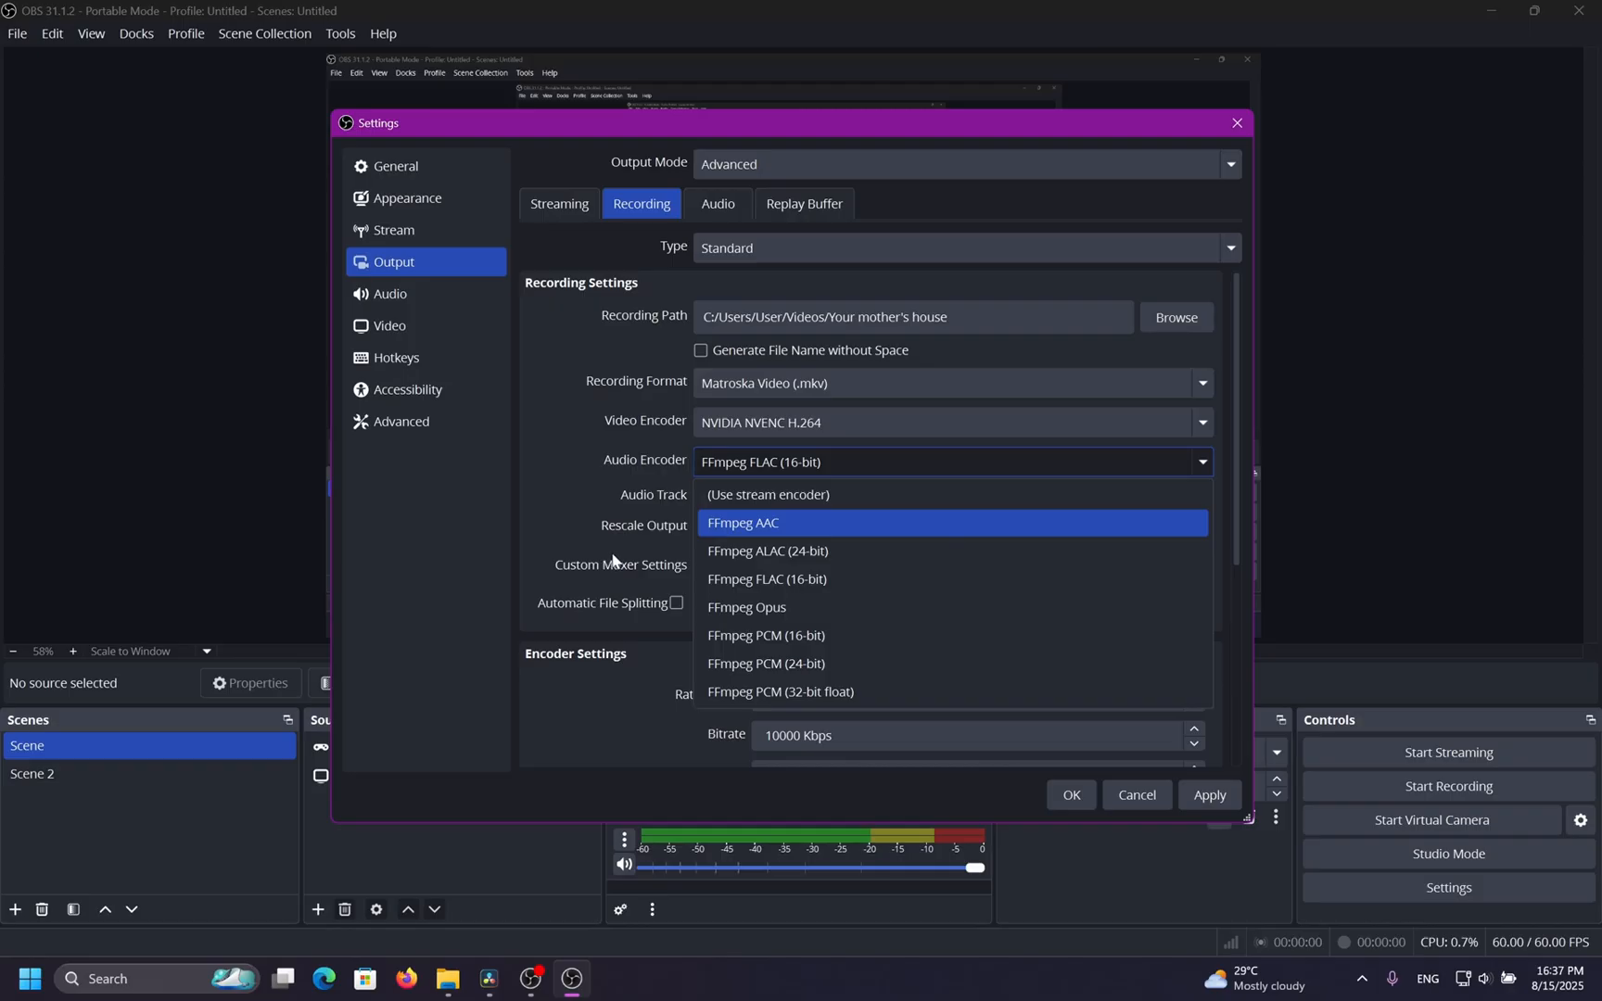
{"action": "key", "text": "Down"}
{"action": "key", "text": "Down"}
{"action": "key", "text": "Down"}
{"action": "key", "text": "Down"}
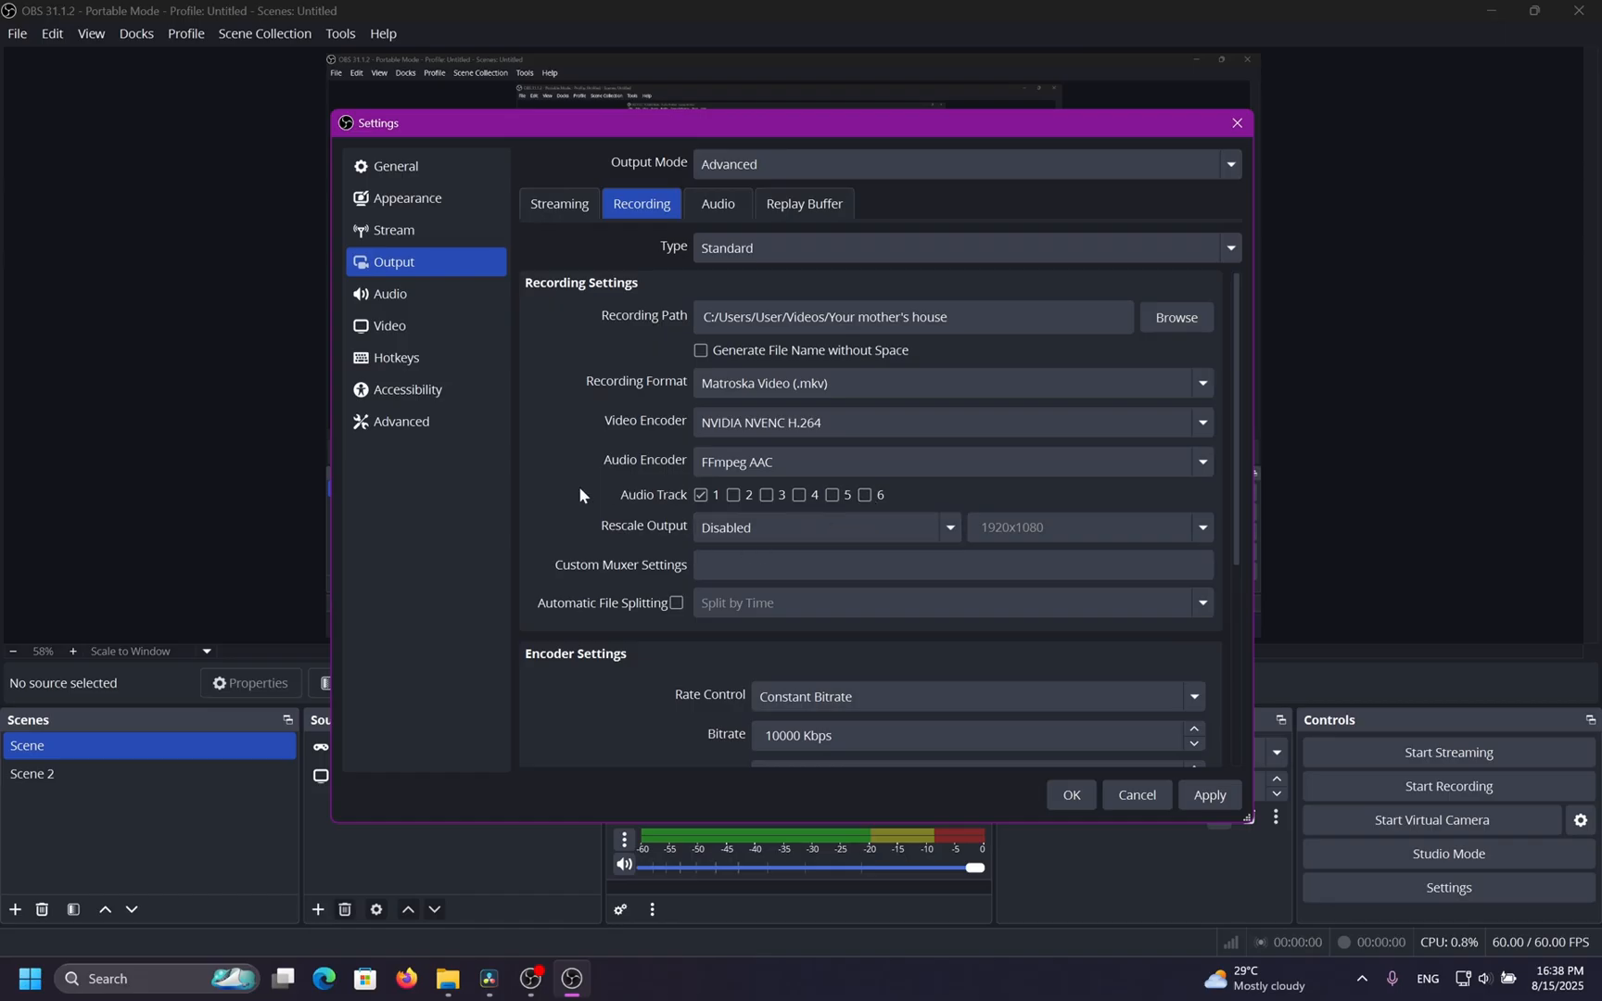
Toggle audio track 1 off and back on, then apply the settings.
{"action": "left_click", "coordinate": [700, 496]}
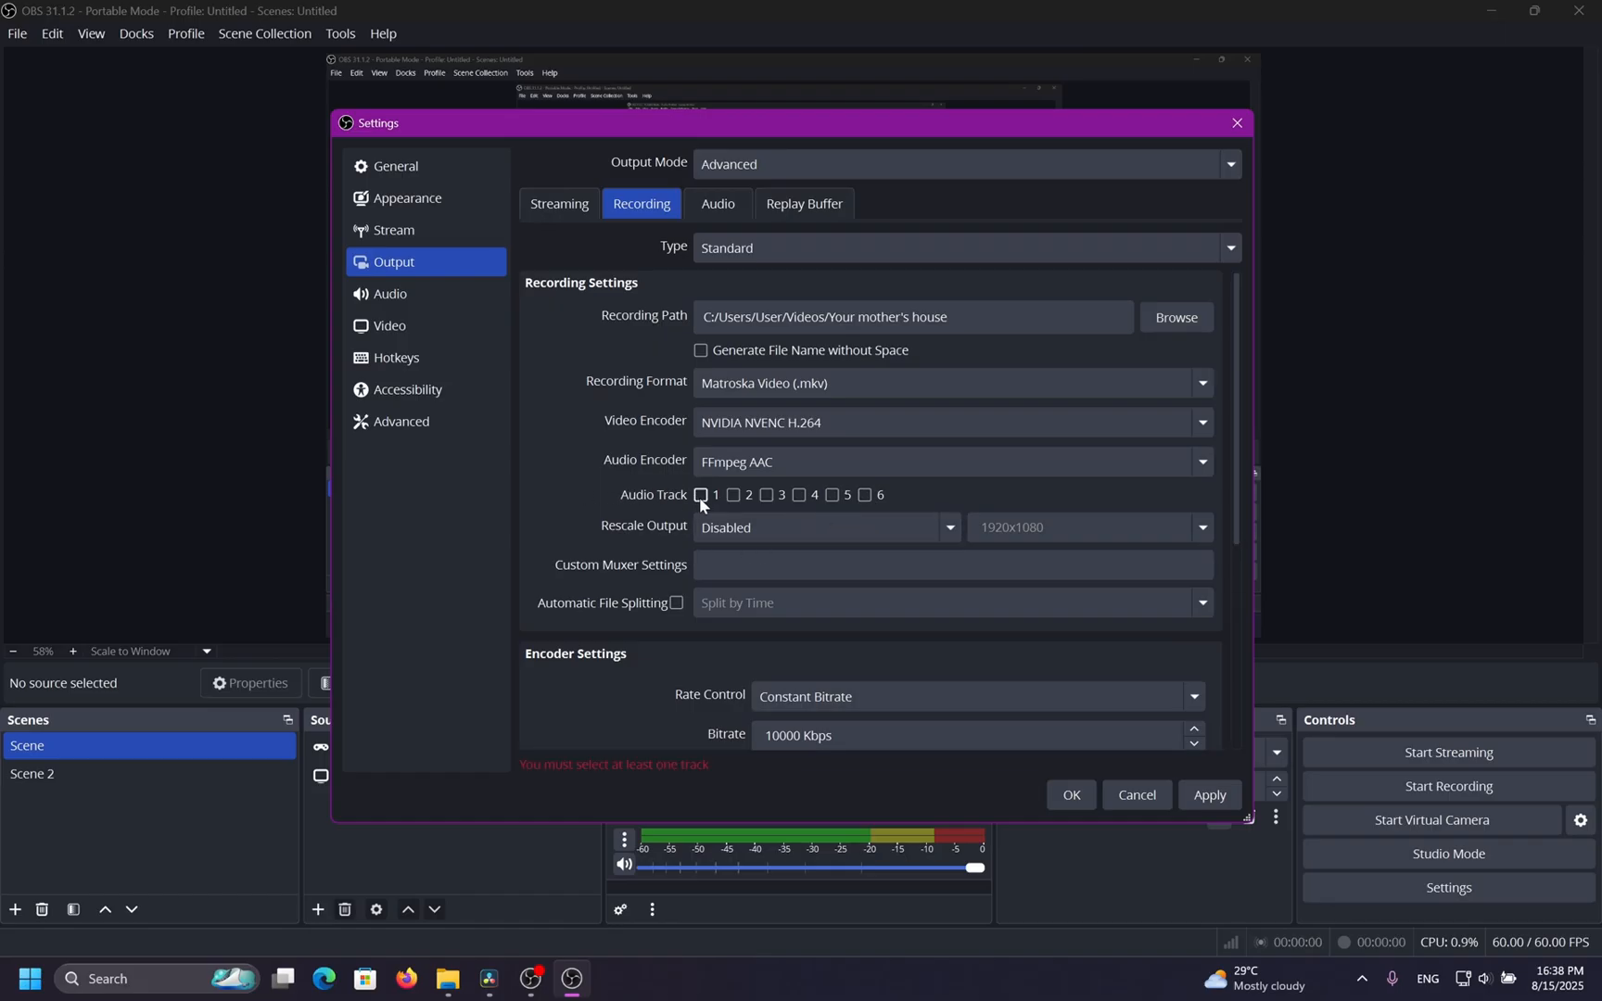
{"action": "left_click", "coordinate": [700, 496]}
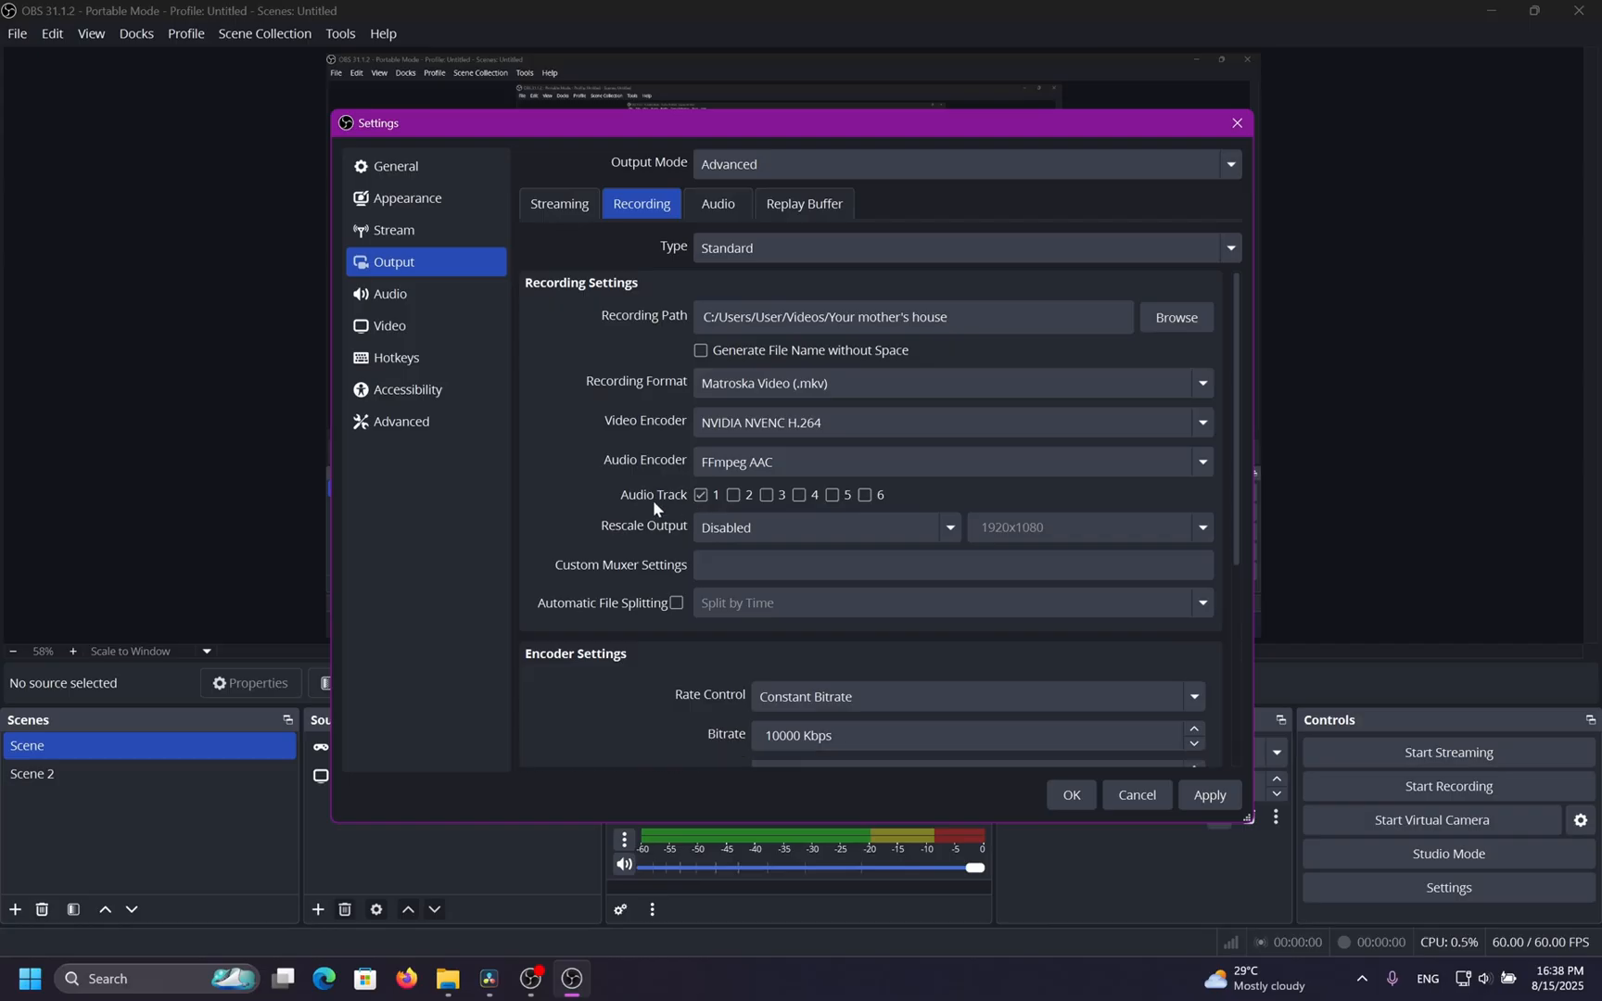
{"action": "left_click", "coordinate": [1193, 797]}
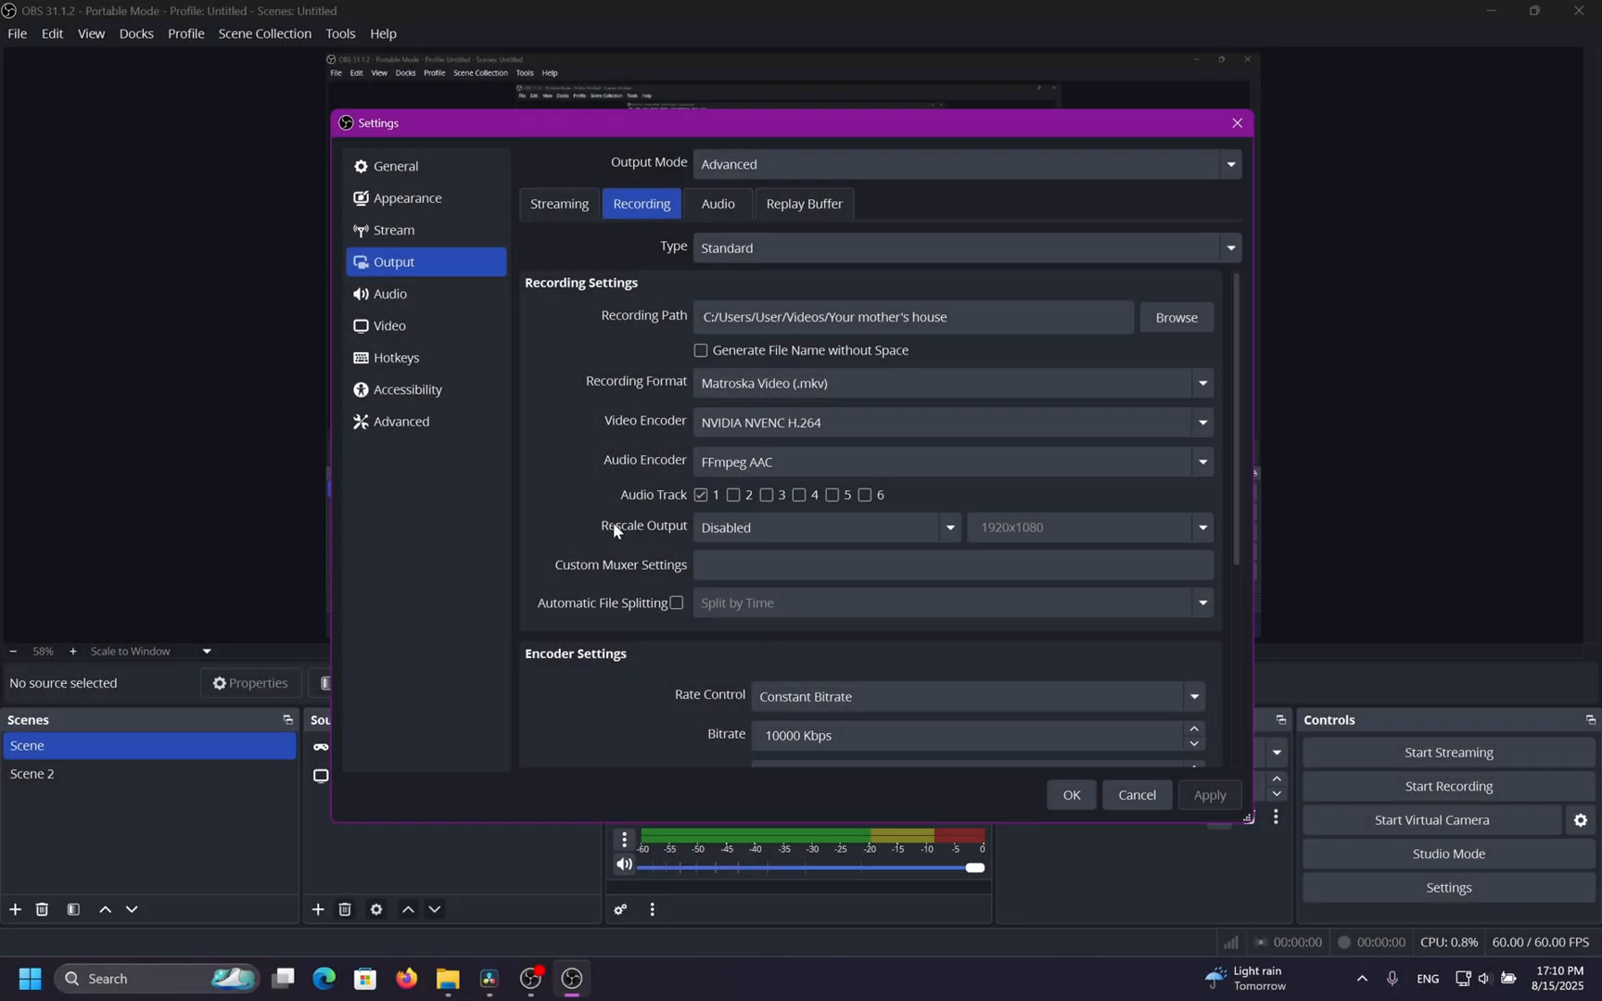
Set the recording's rescale output to Bicubic (Sharpened scaling, 16 samples) at 1920x1080.
{"action": "left_click", "coordinate": [556, 206]}
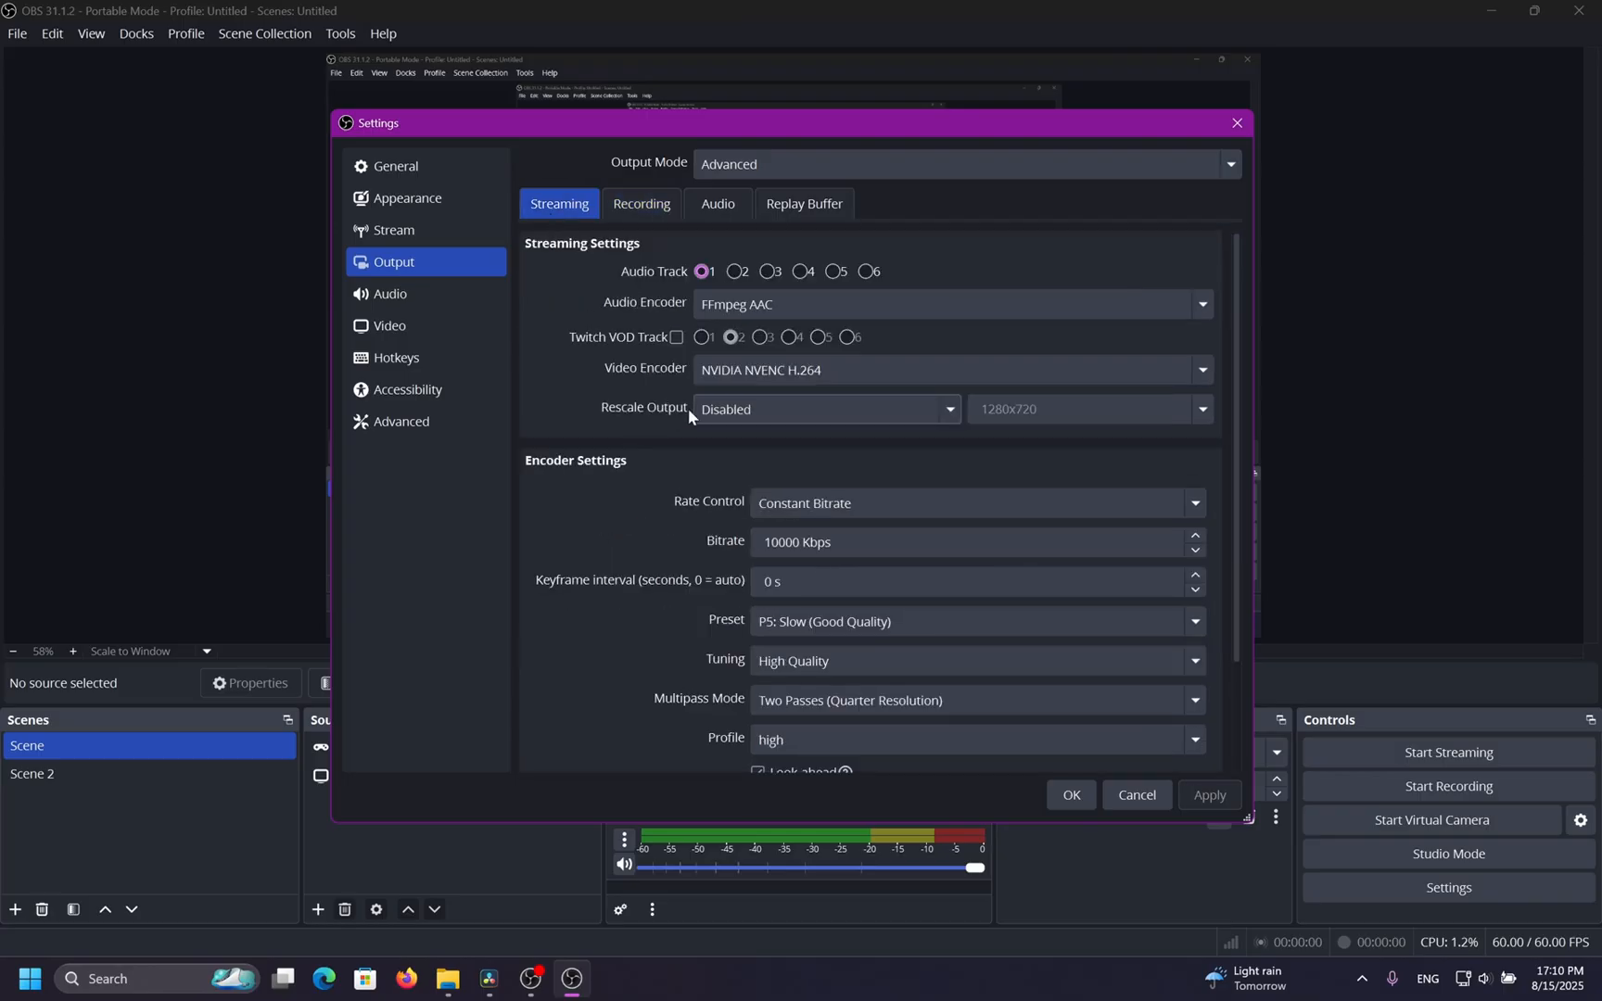
{"action": "left_click", "coordinate": [647, 209]}
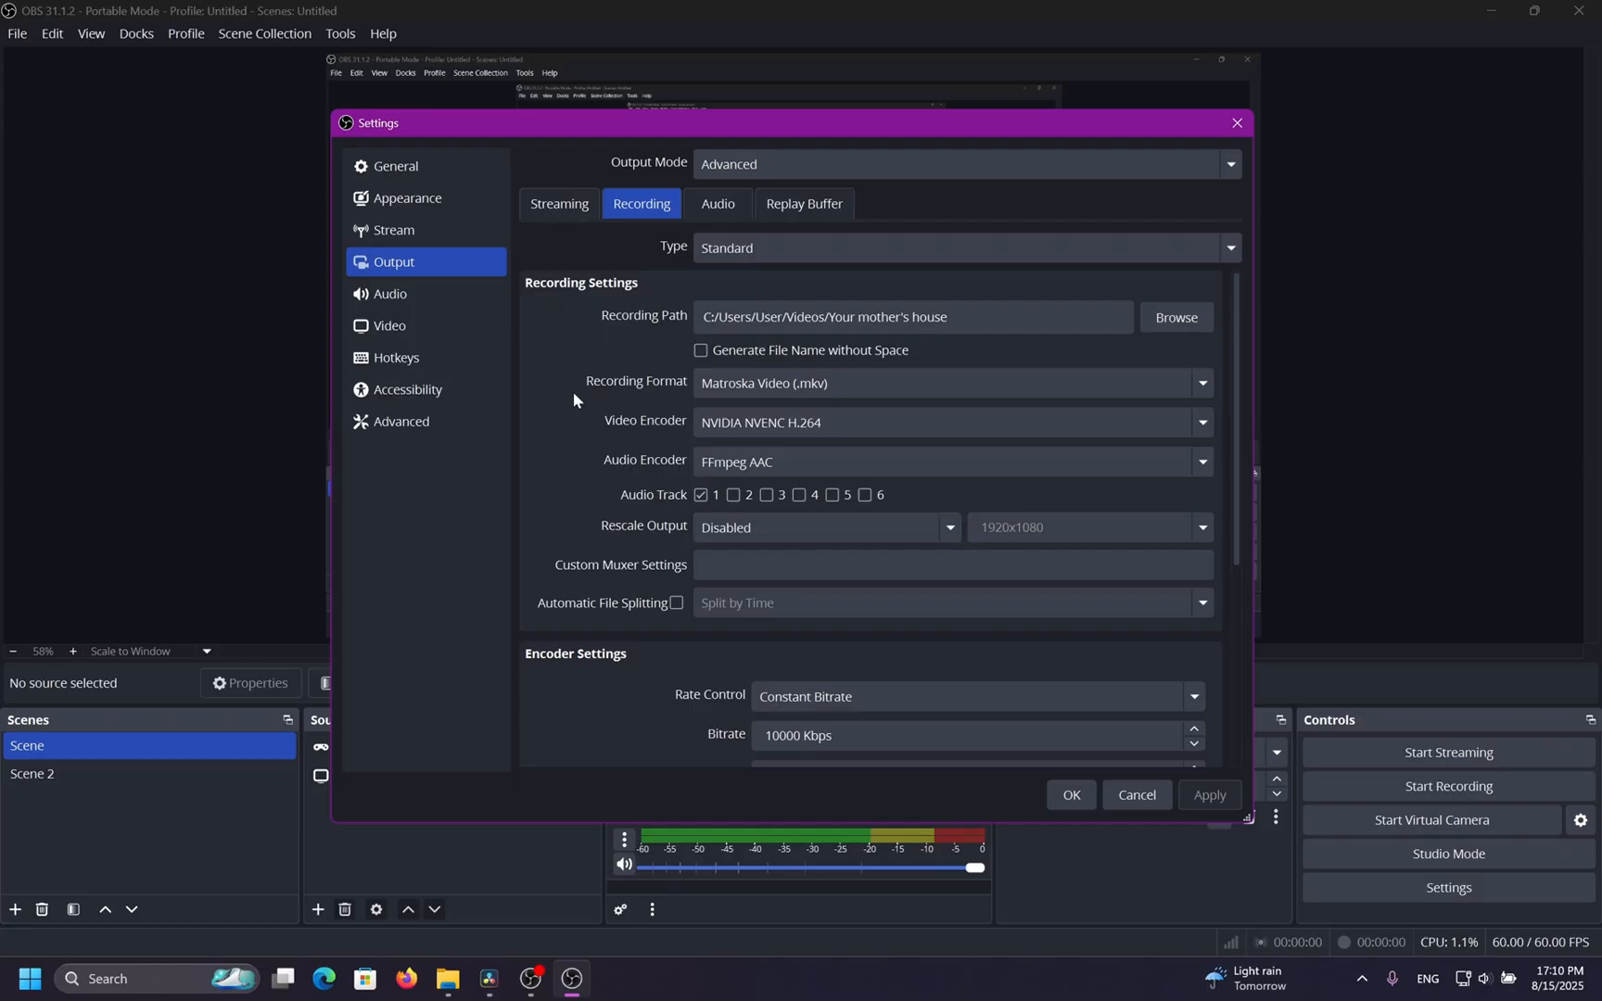
{"action": "left_click", "coordinate": [918, 525]}
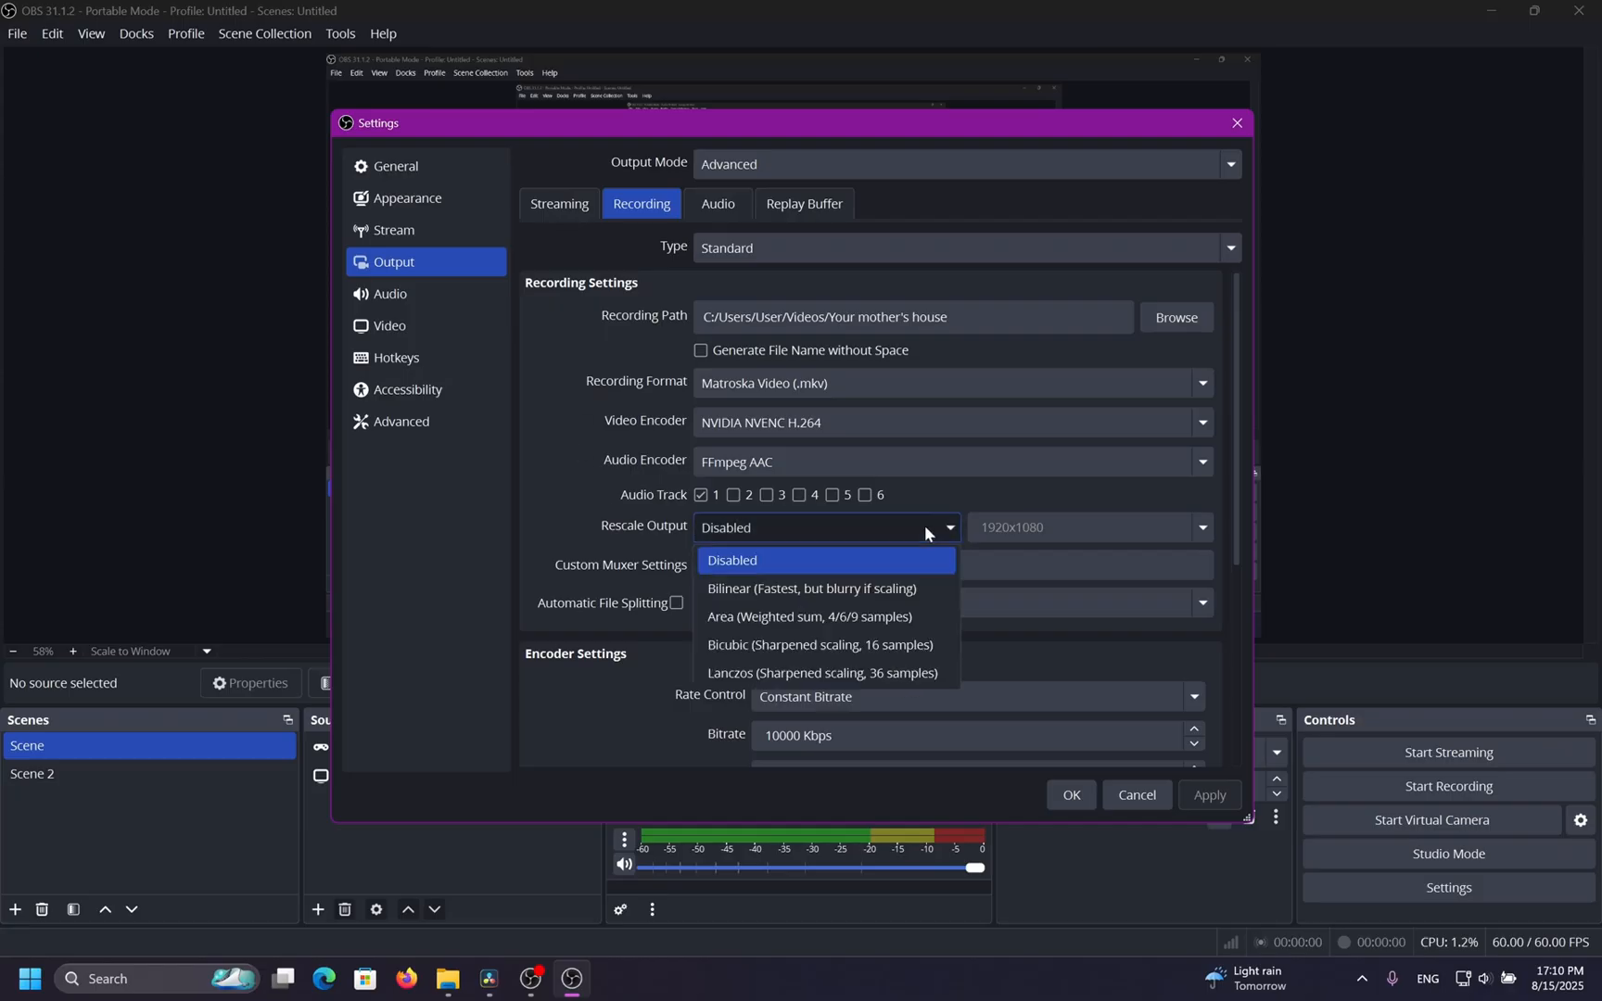
{"action": "left_click", "coordinate": [911, 646]}
{"action": "left_click", "coordinate": [1203, 528]}
{"action": "scroll", "coordinate": [1168, 600], "scroll_direction": "up", "scroll_amount": 1}
{"action": "left_click", "coordinate": [544, 426]}
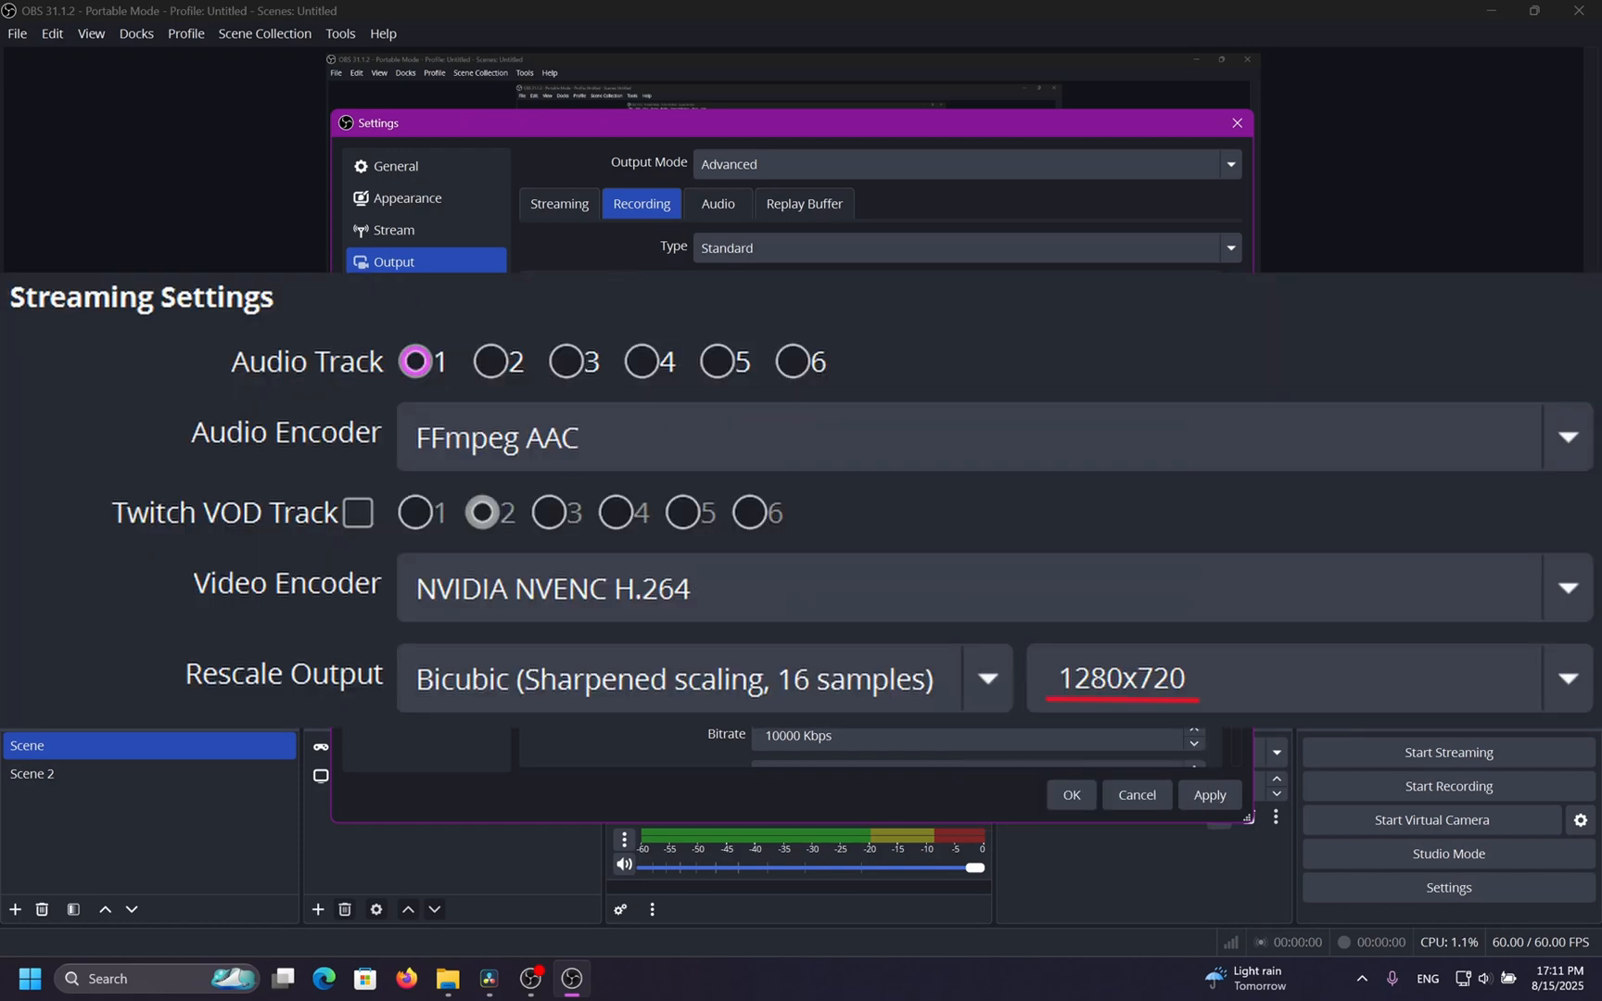
Review the streaming output and video resolution settings for comparison.
{"action": "left_click", "coordinate": [559, 203]}
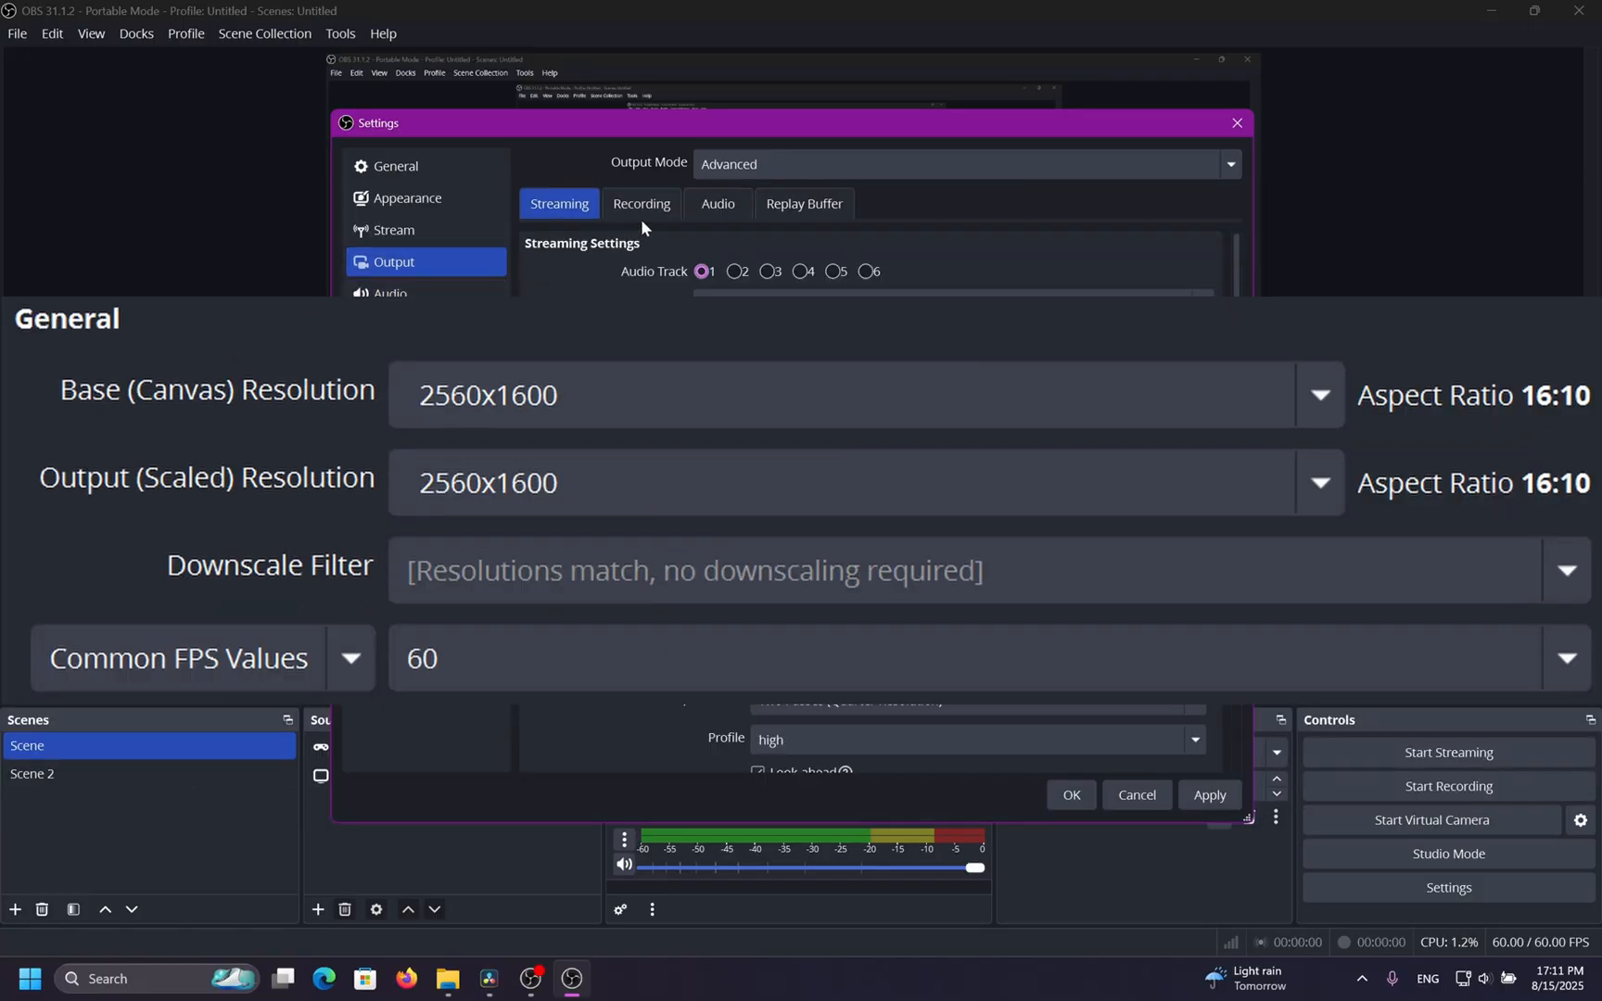
{"action": "left_click", "coordinate": [641, 213]}
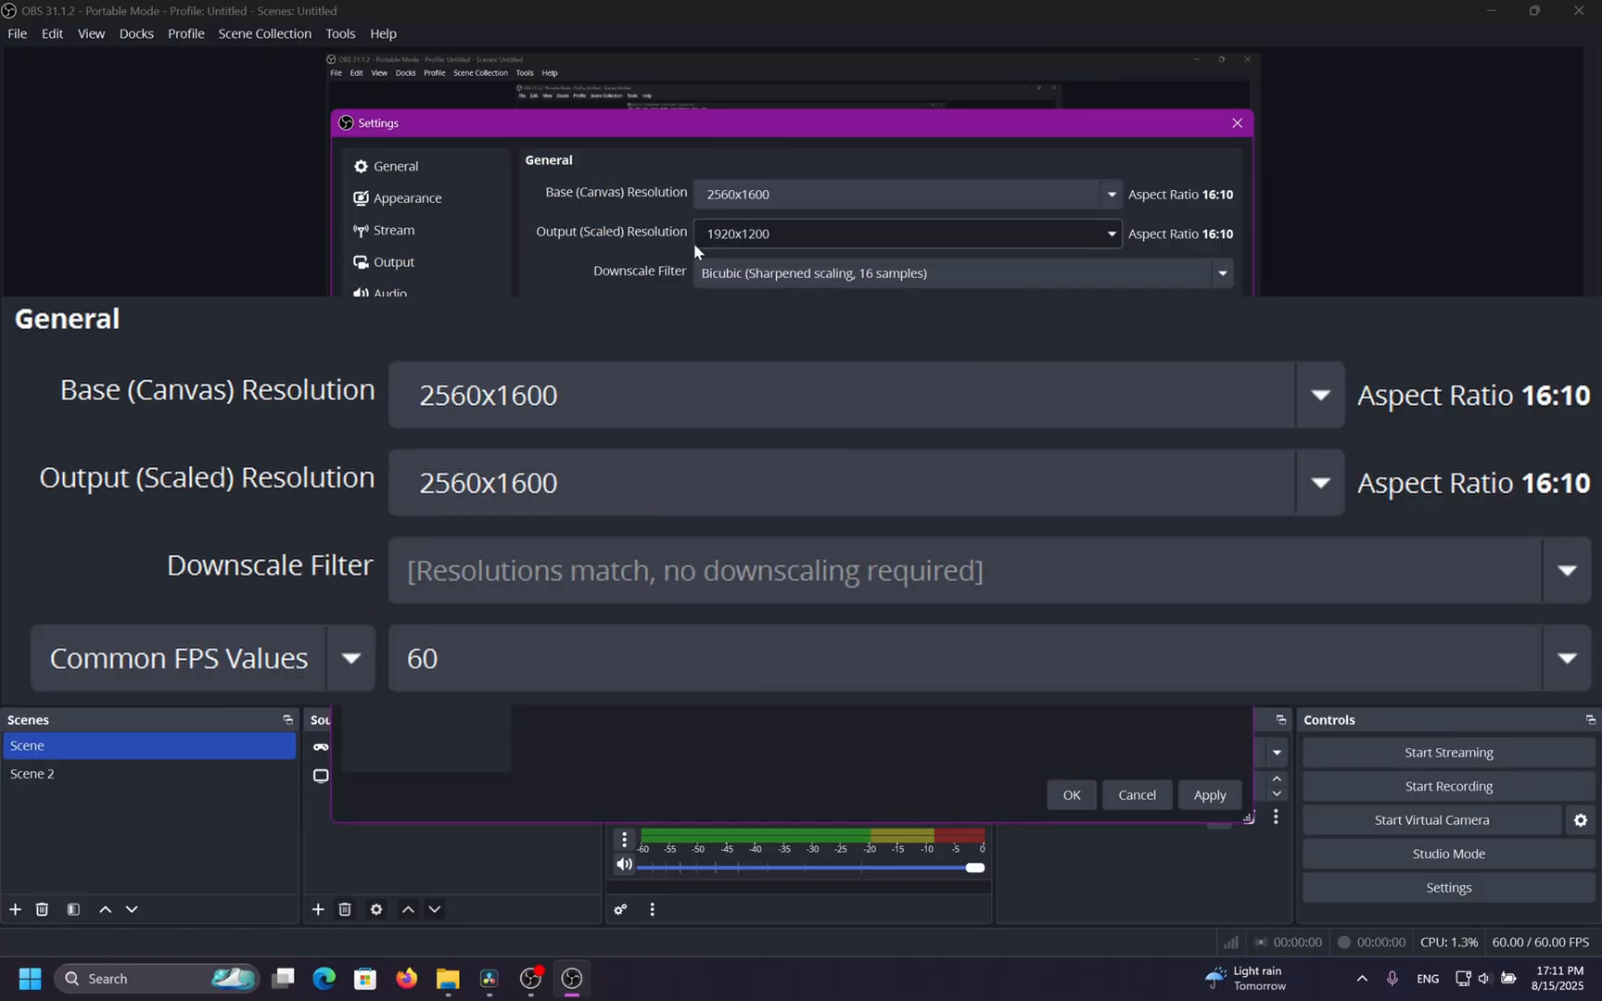
{"action": "left_click", "coordinate": [449, 267]}
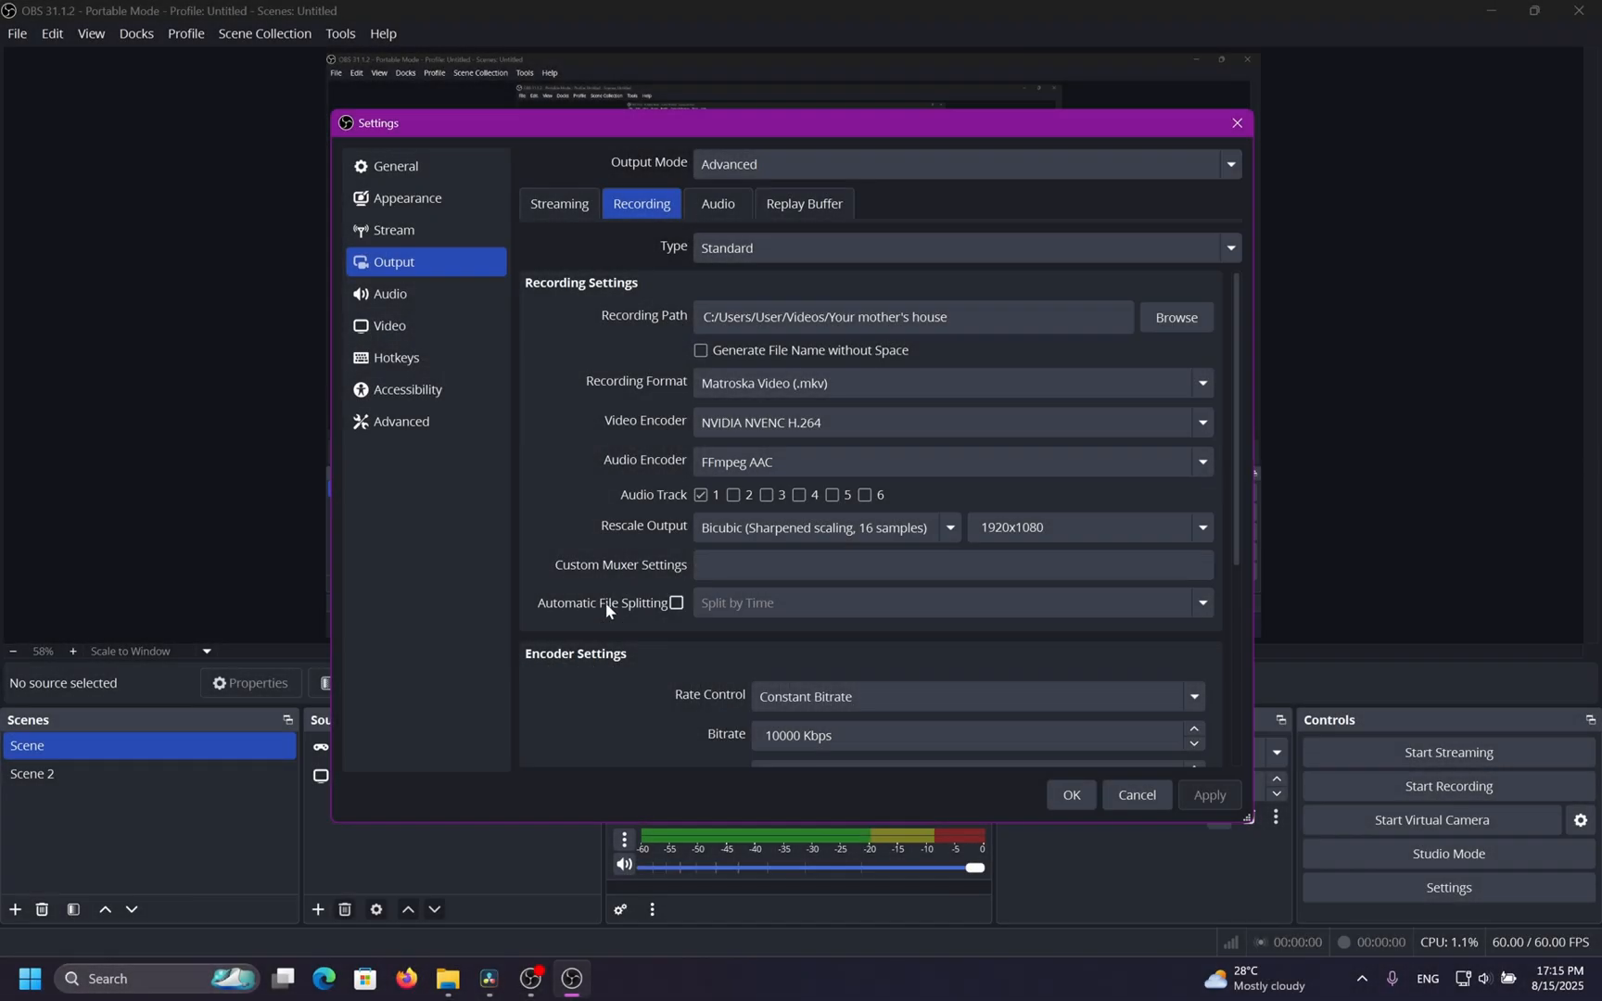
Try the x264 video encoder for recording, then return to NVIDIA NVENC H.264.
{"action": "left_click", "coordinate": [606, 601]}
{"action": "left_click", "coordinate": [605, 602]}
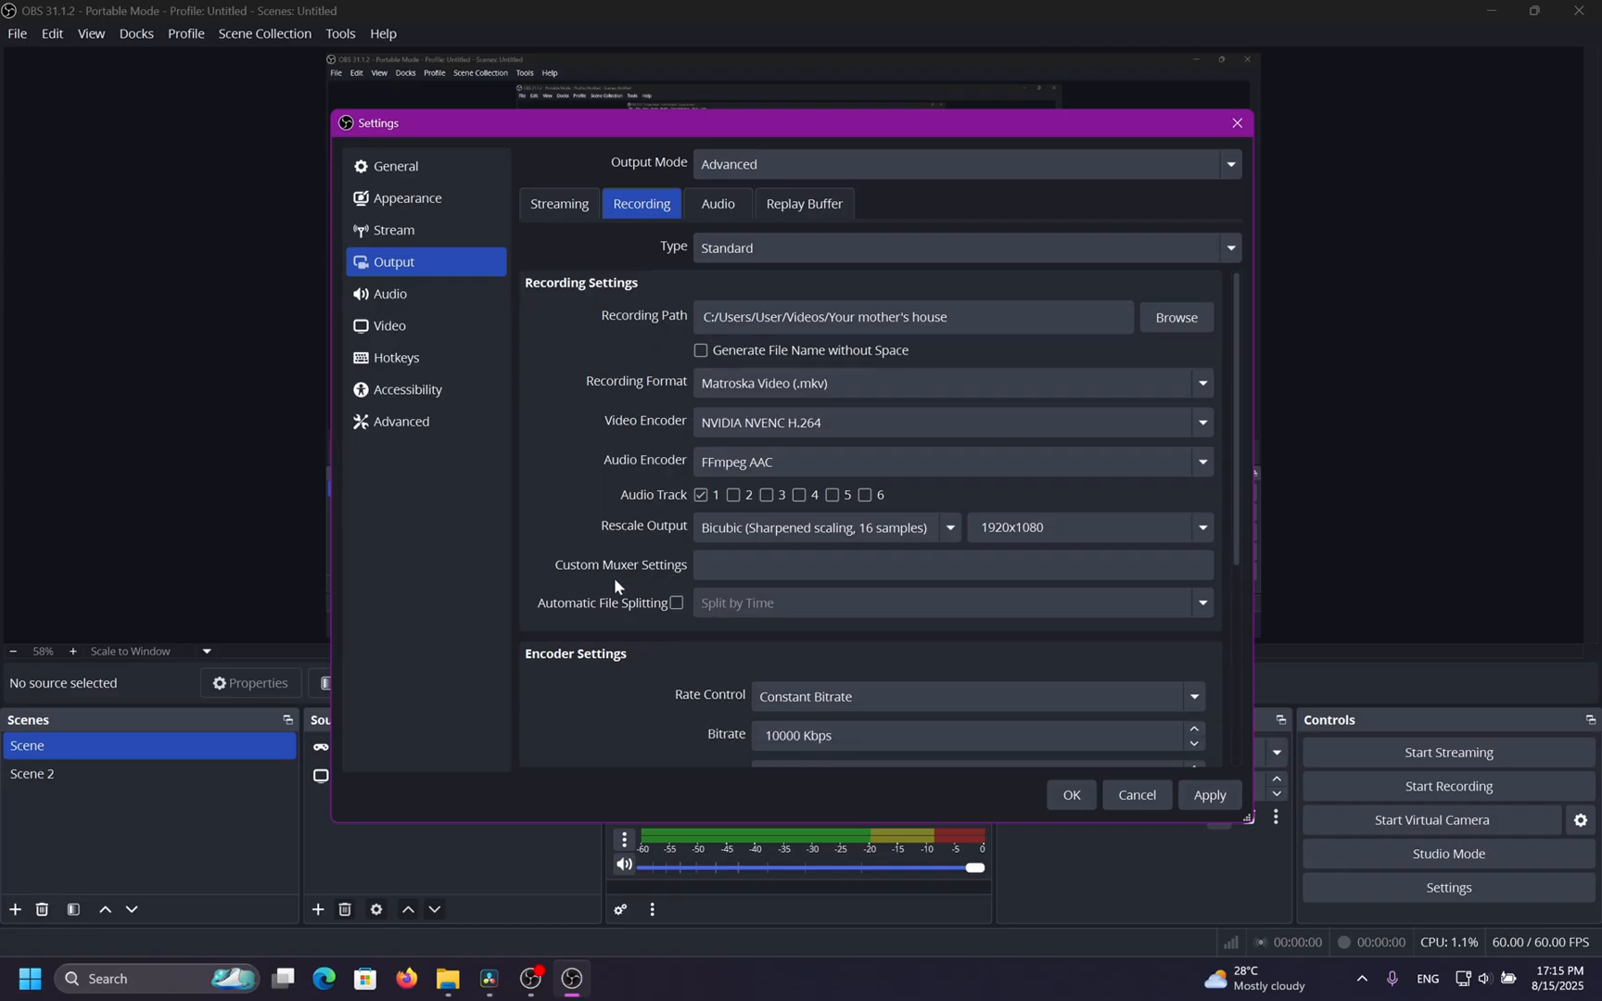
{"action": "left_click", "coordinate": [751, 425]}
{"action": "left_click", "coordinate": [770, 682]}
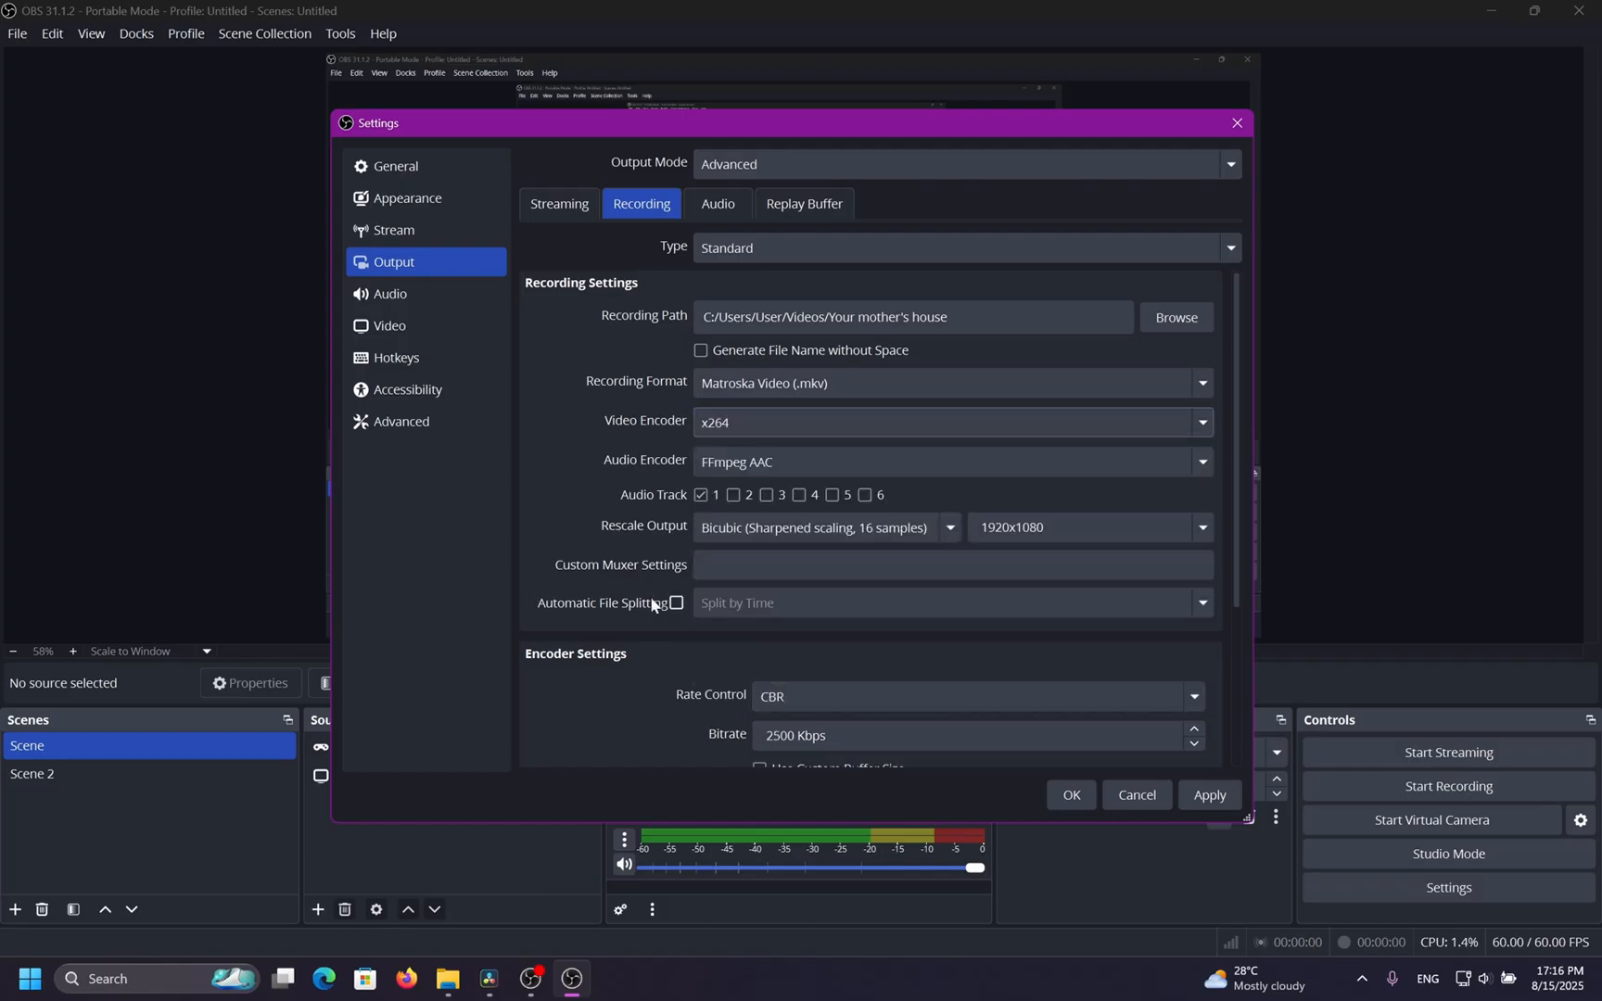
{"action": "left_click", "coordinate": [760, 428]}
{"action": "left_click", "coordinate": [759, 537]}
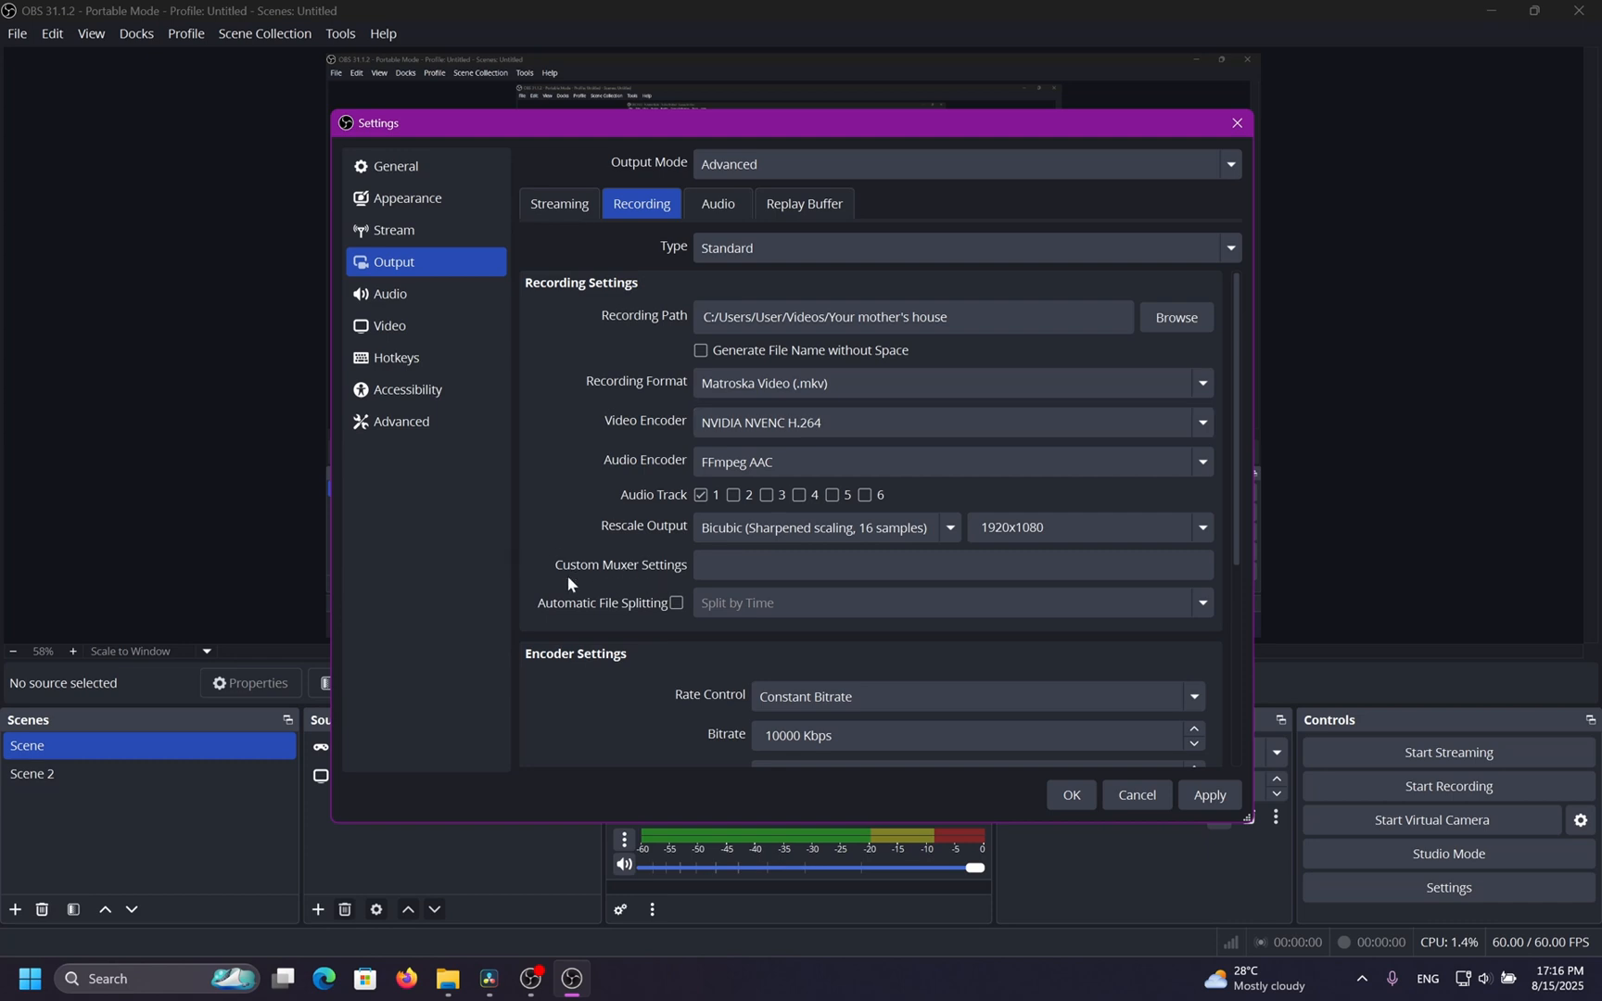
Enable automatic file splitting and try the Split by Size, Only split manually and Split by Time modes.
{"action": "left_click", "coordinate": [677, 604]}
{"action": "scroll", "coordinate": [598, 626], "scroll_direction": "down", "scroll_amount": 1}
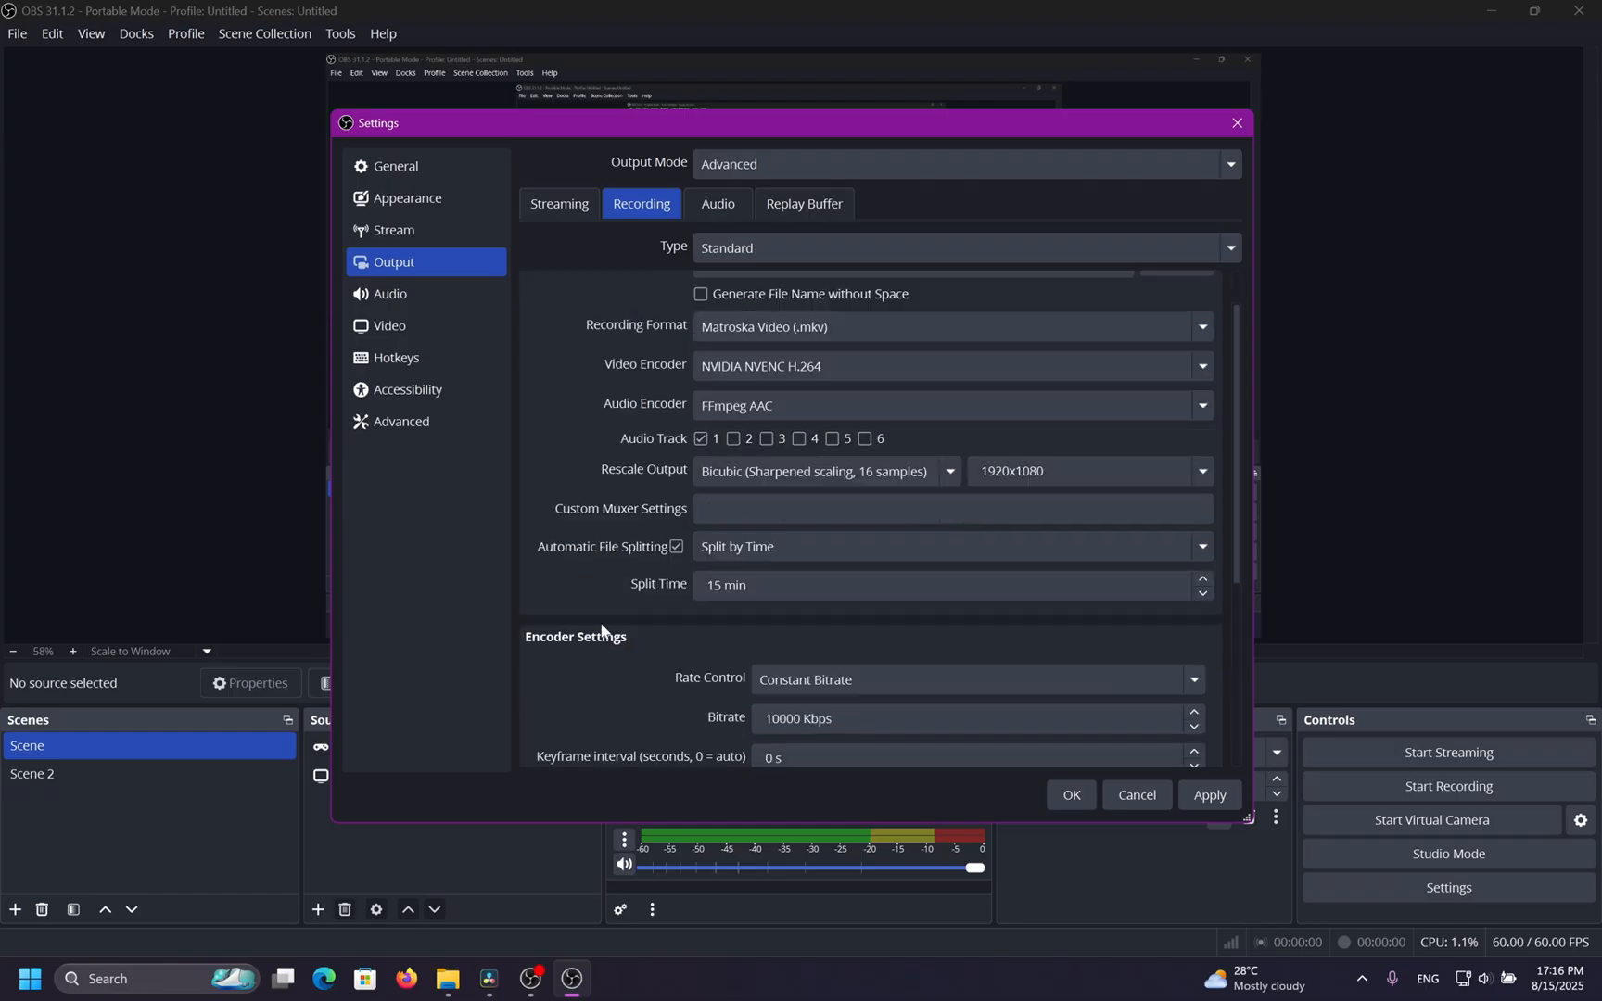
{"action": "left_click", "coordinate": [773, 550]}
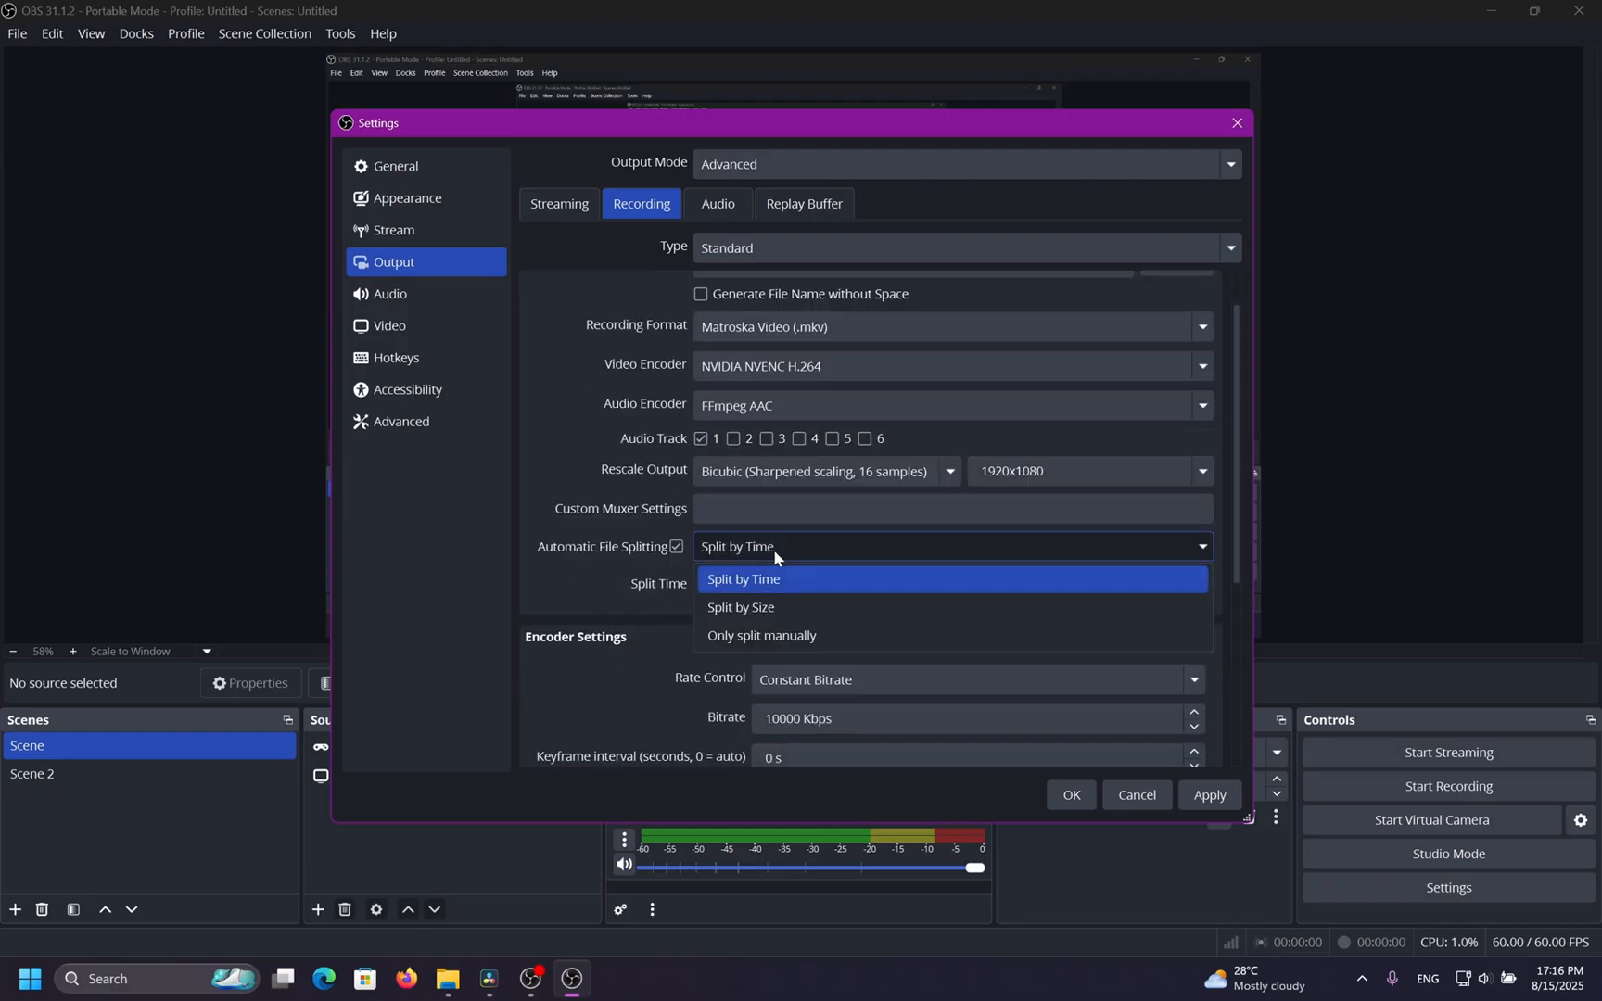
{"action": "left_click", "coordinate": [860, 605]}
{"action": "left_click", "coordinate": [859, 547]}
{"action": "left_click", "coordinate": [836, 634]}
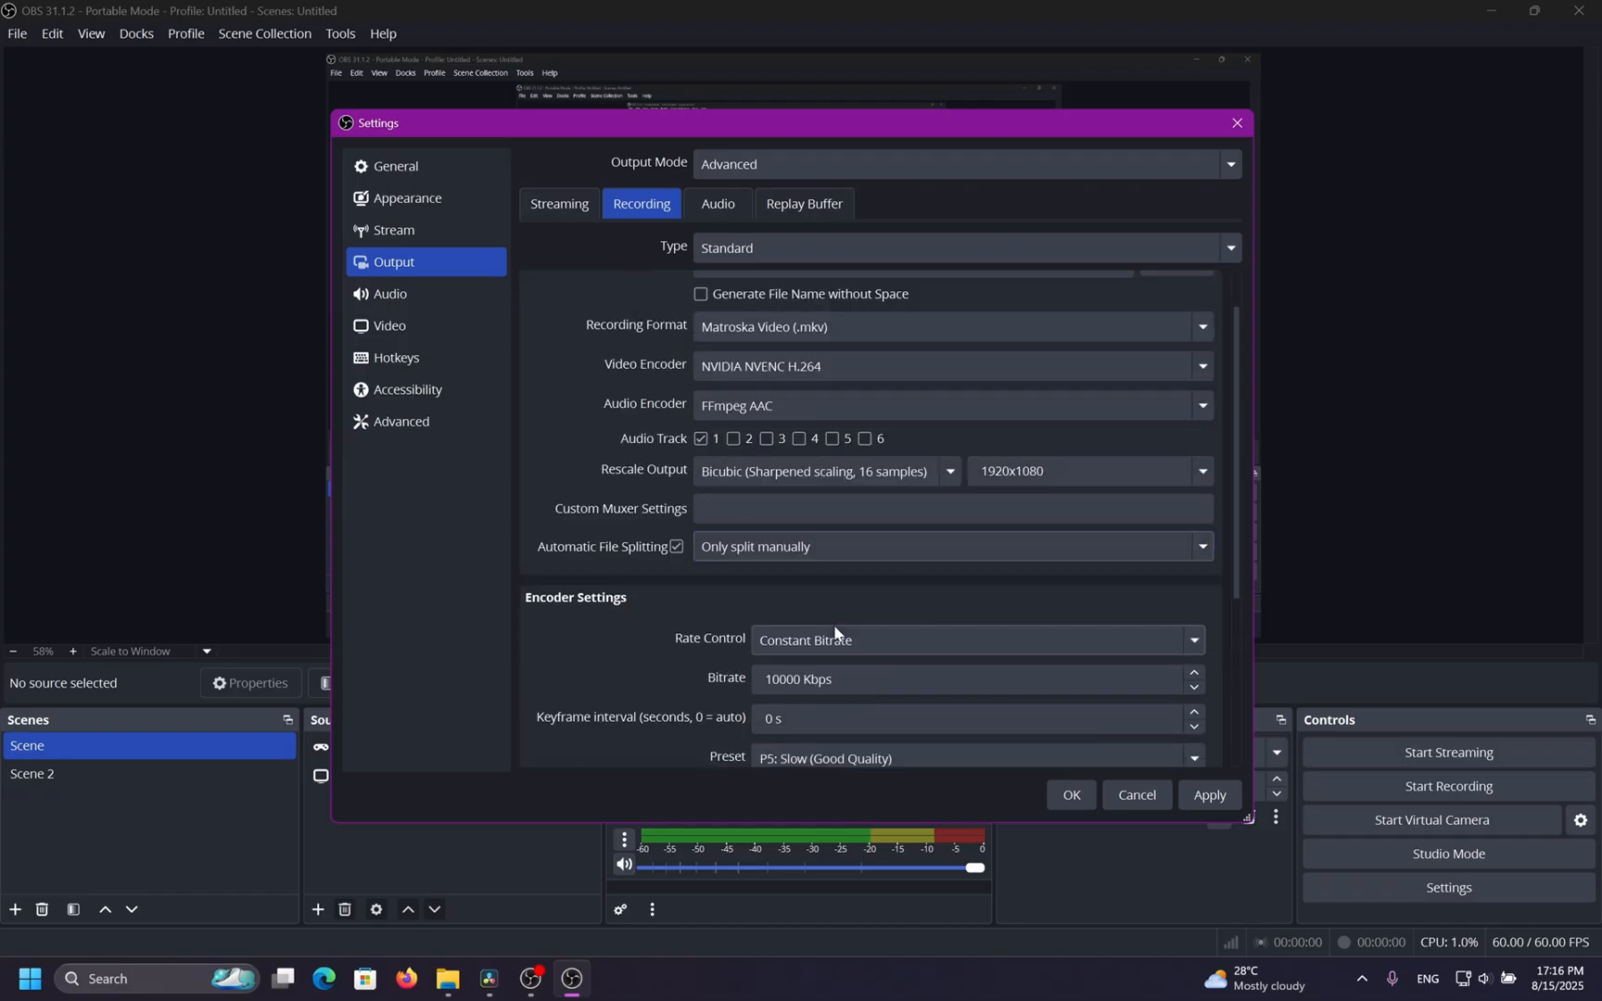
{"action": "left_click", "coordinate": [821, 551]}
{"action": "left_click", "coordinate": [821, 576]}
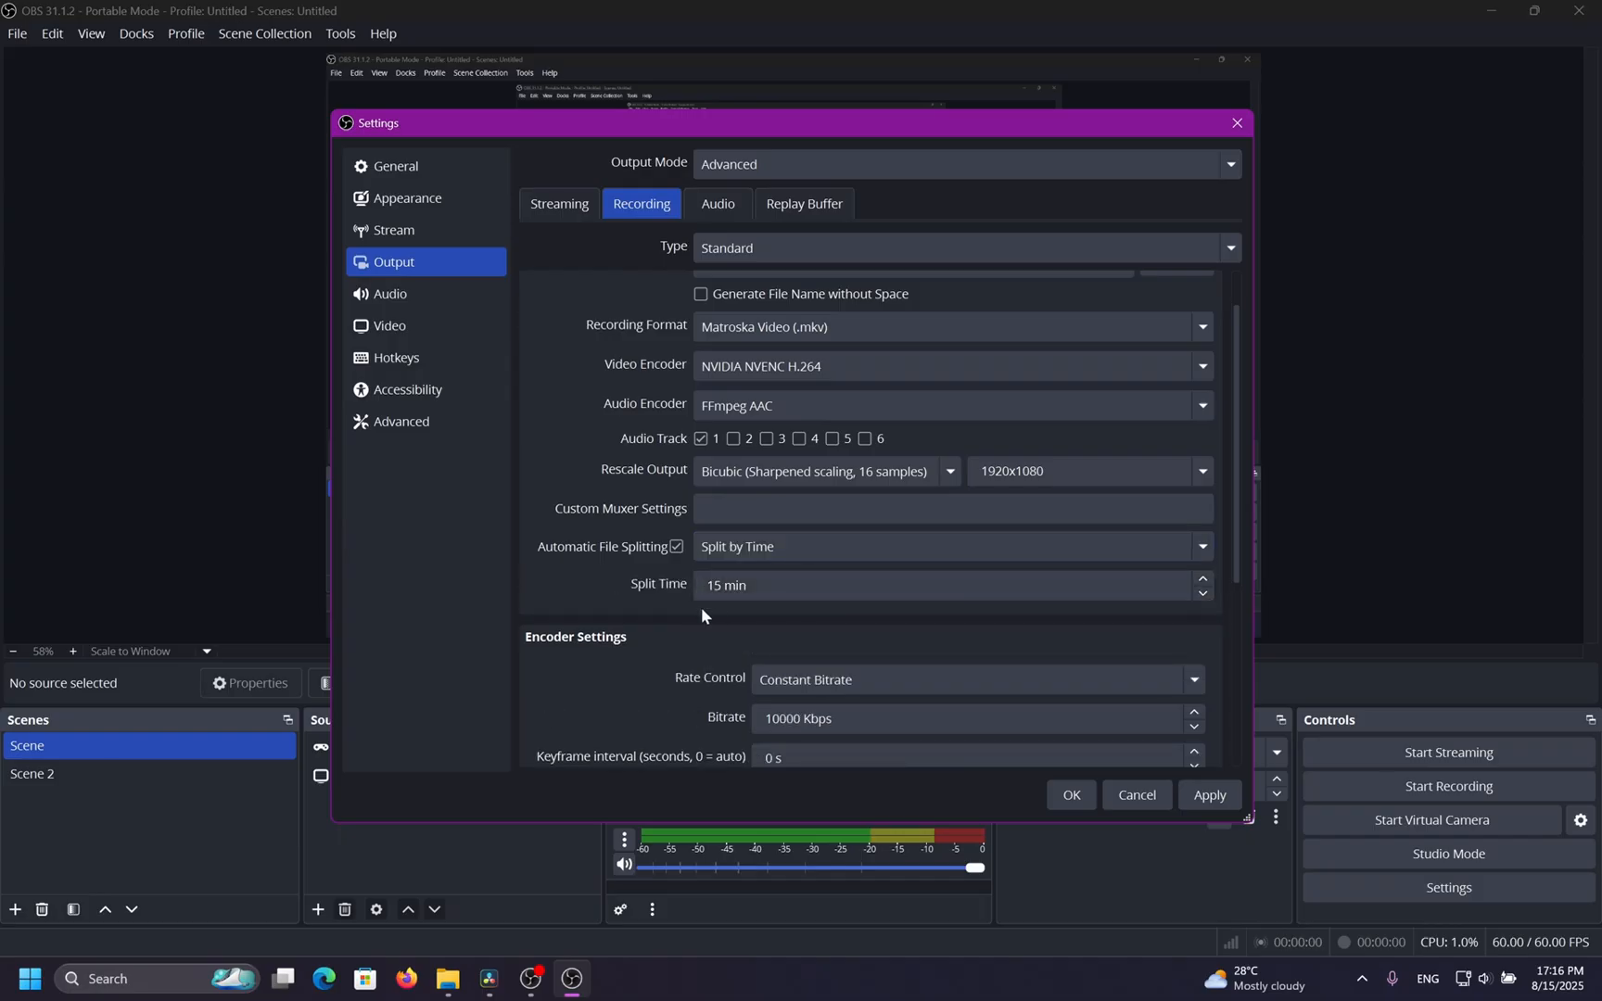
{"action": "double_click", "coordinate": [715, 585]}
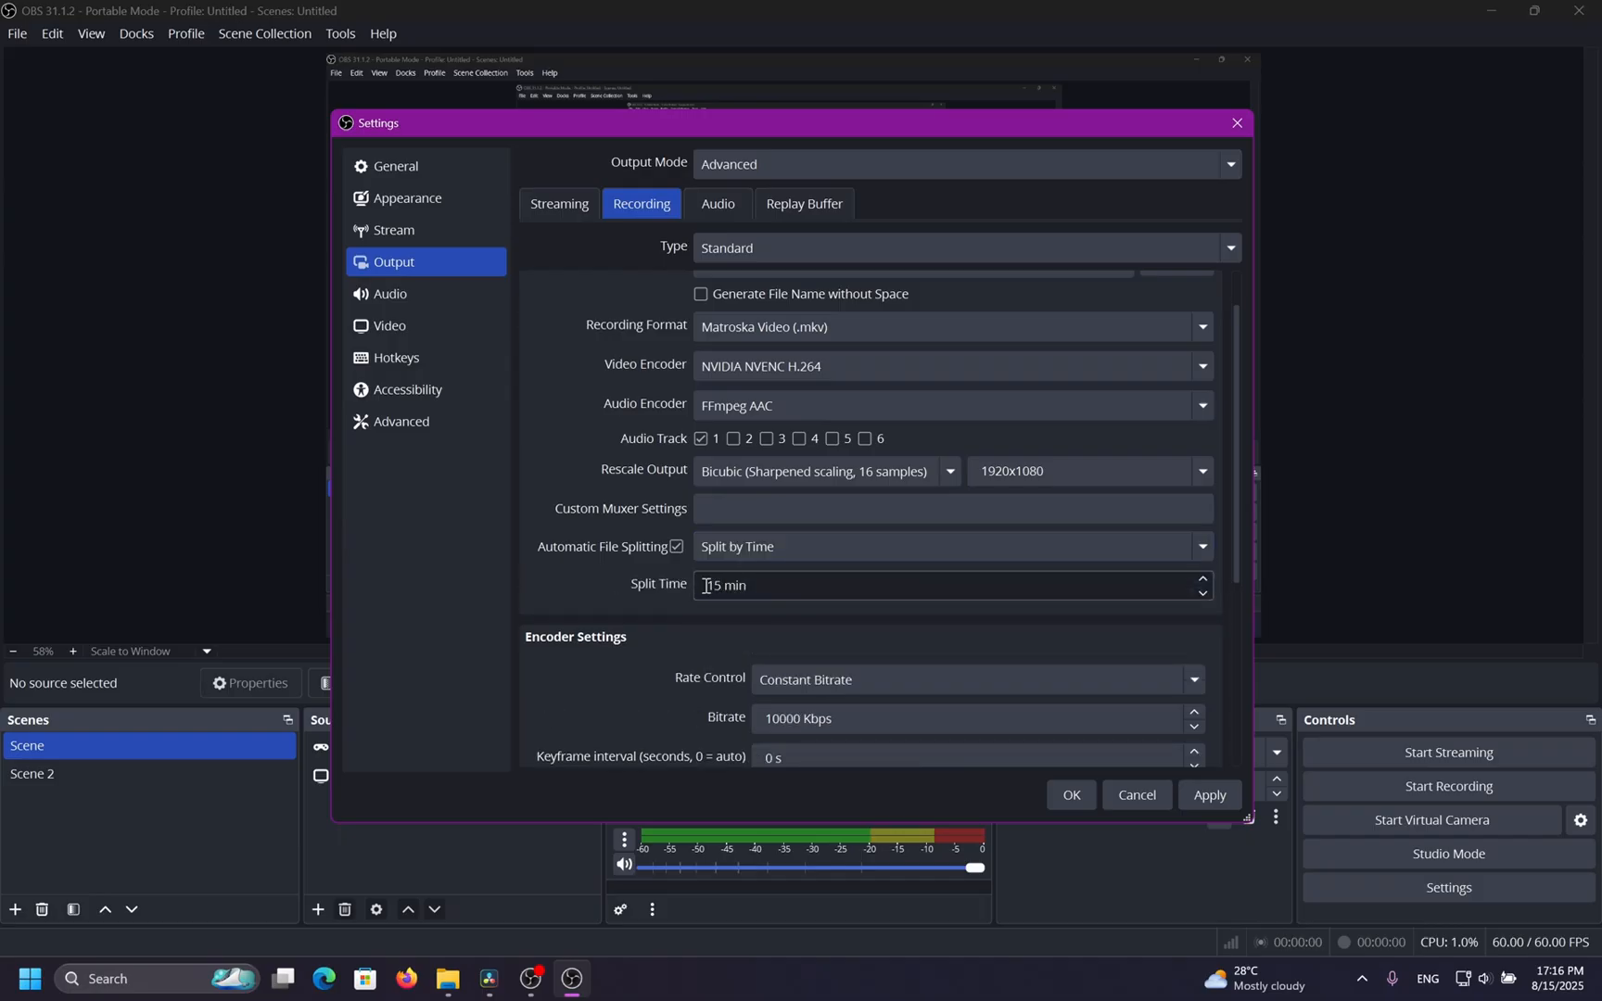
{"action": "left_click", "coordinate": [647, 586]}
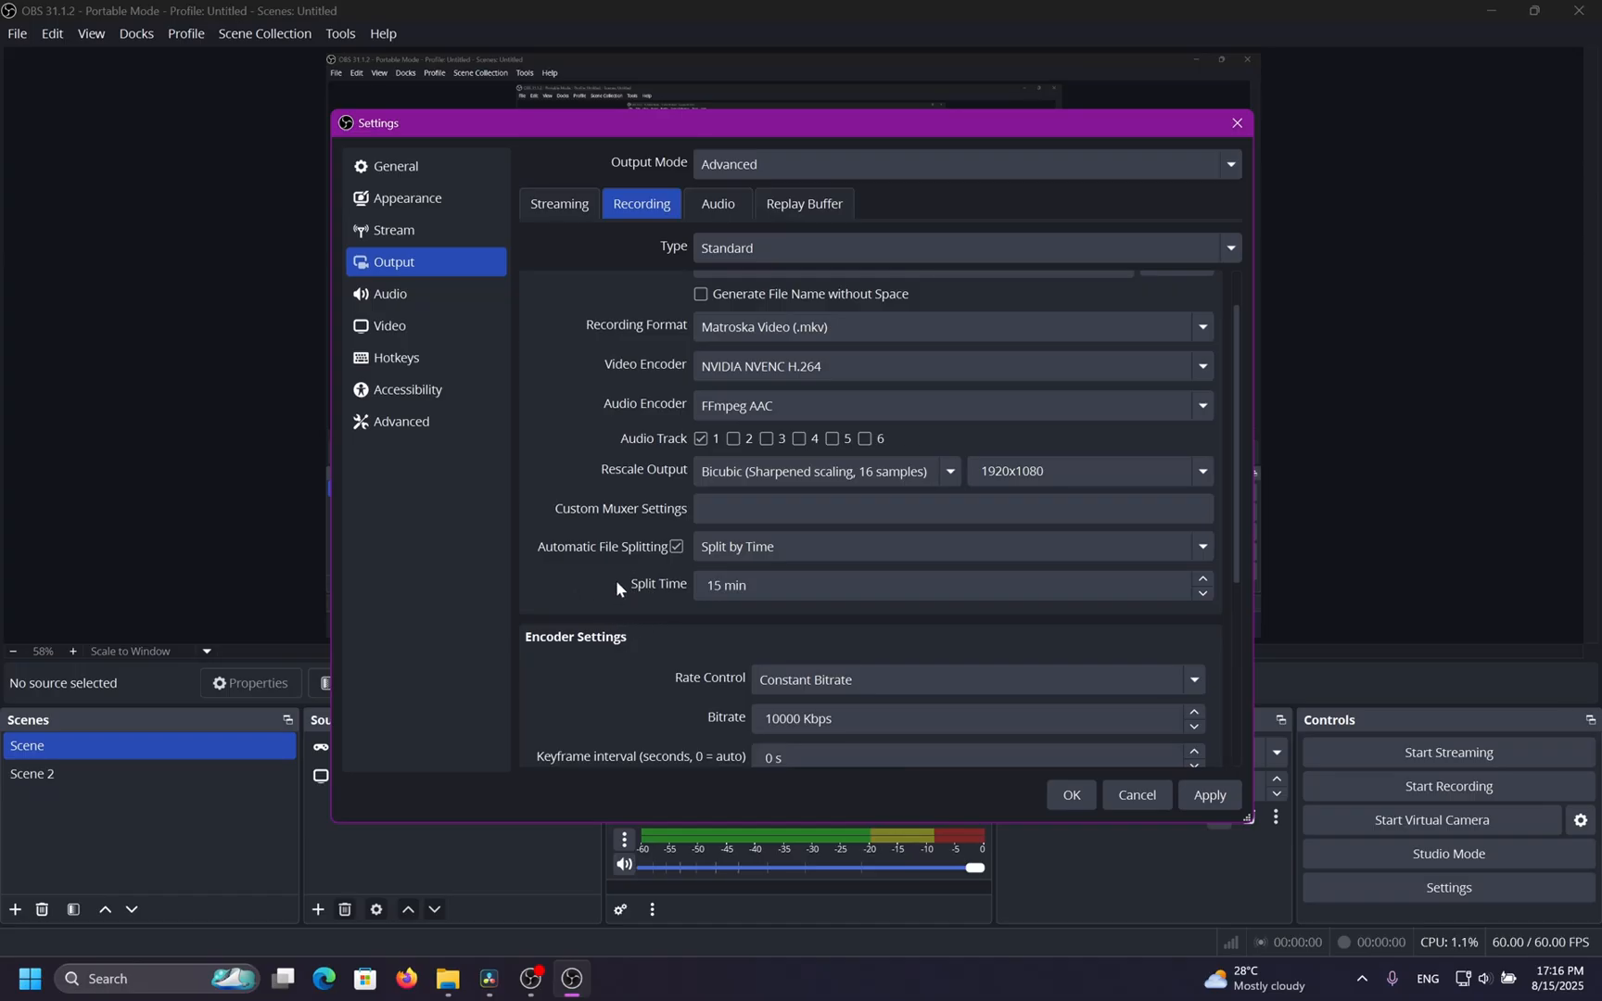
{"action": "left_click", "coordinate": [811, 330]}
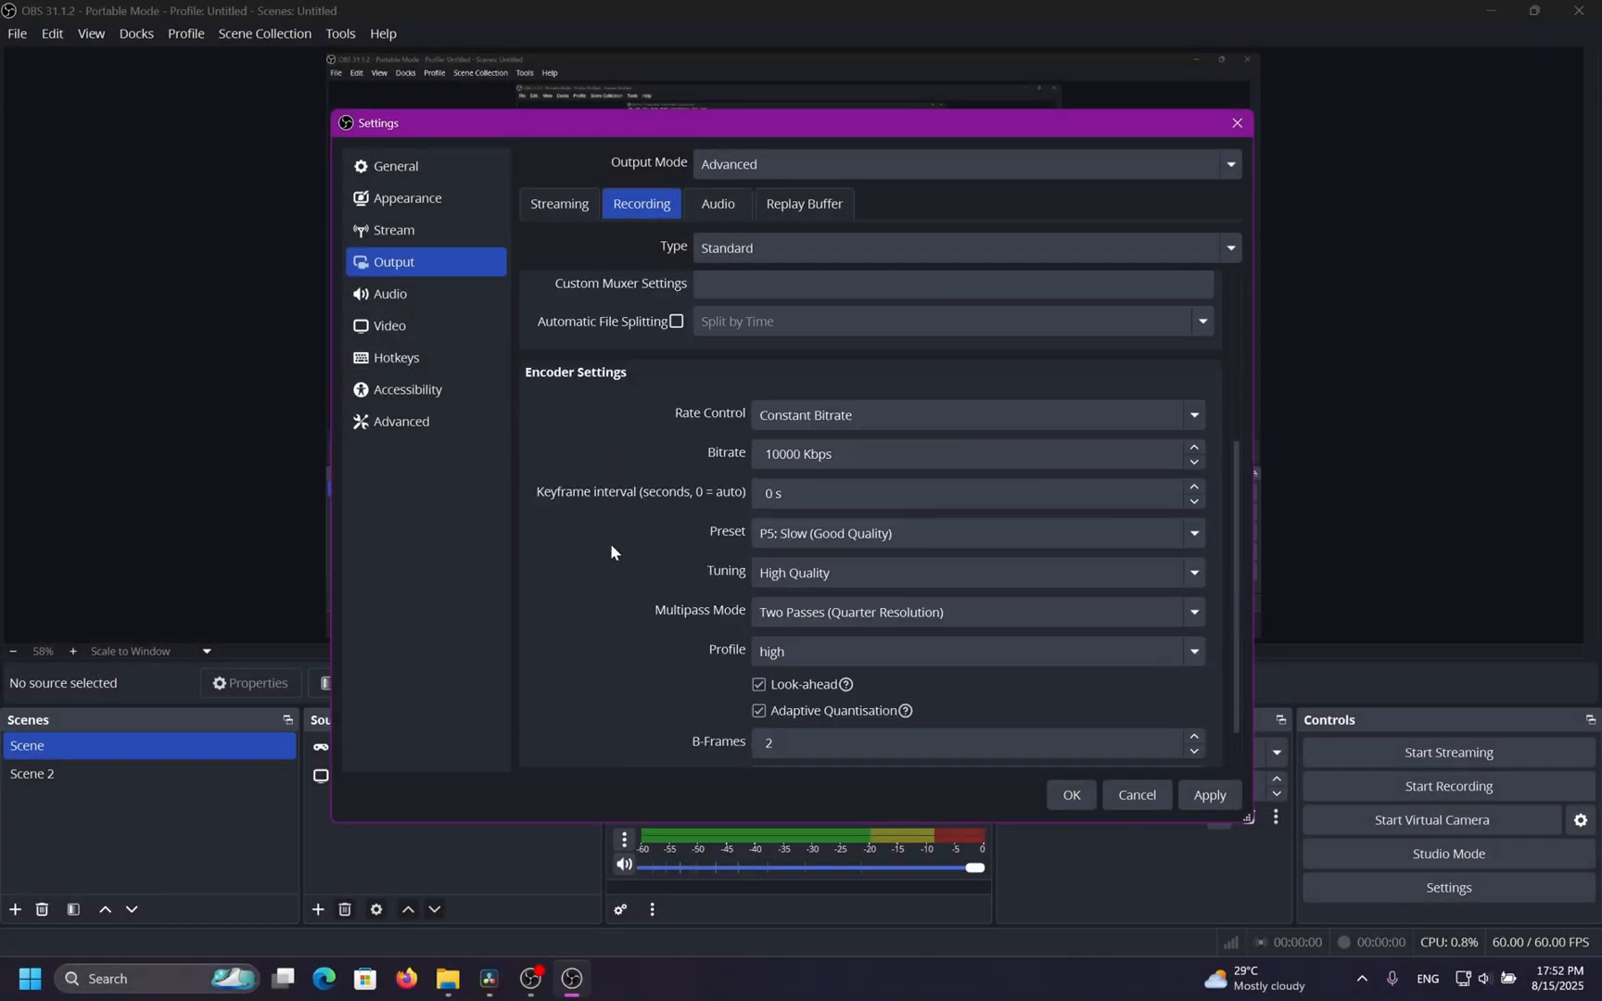
Try the QuickSync H.264 and SVT-AV1 video encoders for recording.
{"action": "scroll", "coordinate": [609, 544], "scroll_direction": "down", "scroll_amount": 1}
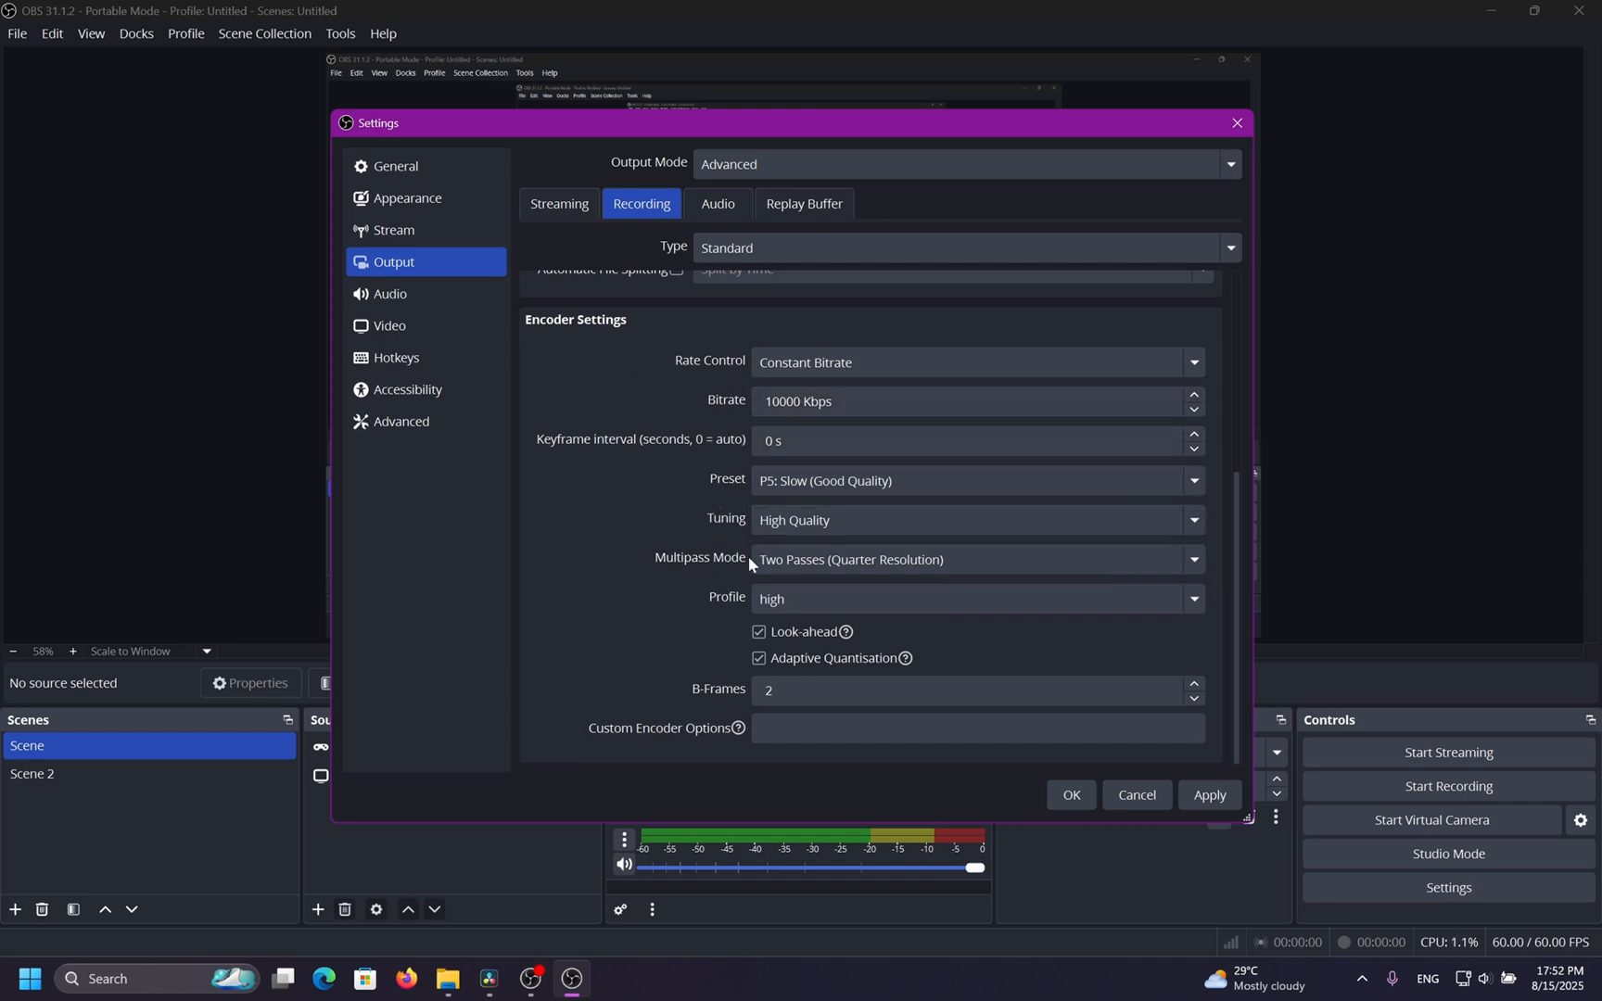
{"action": "scroll", "coordinate": [634, 509], "scroll_direction": "up", "scroll_amount": 5}
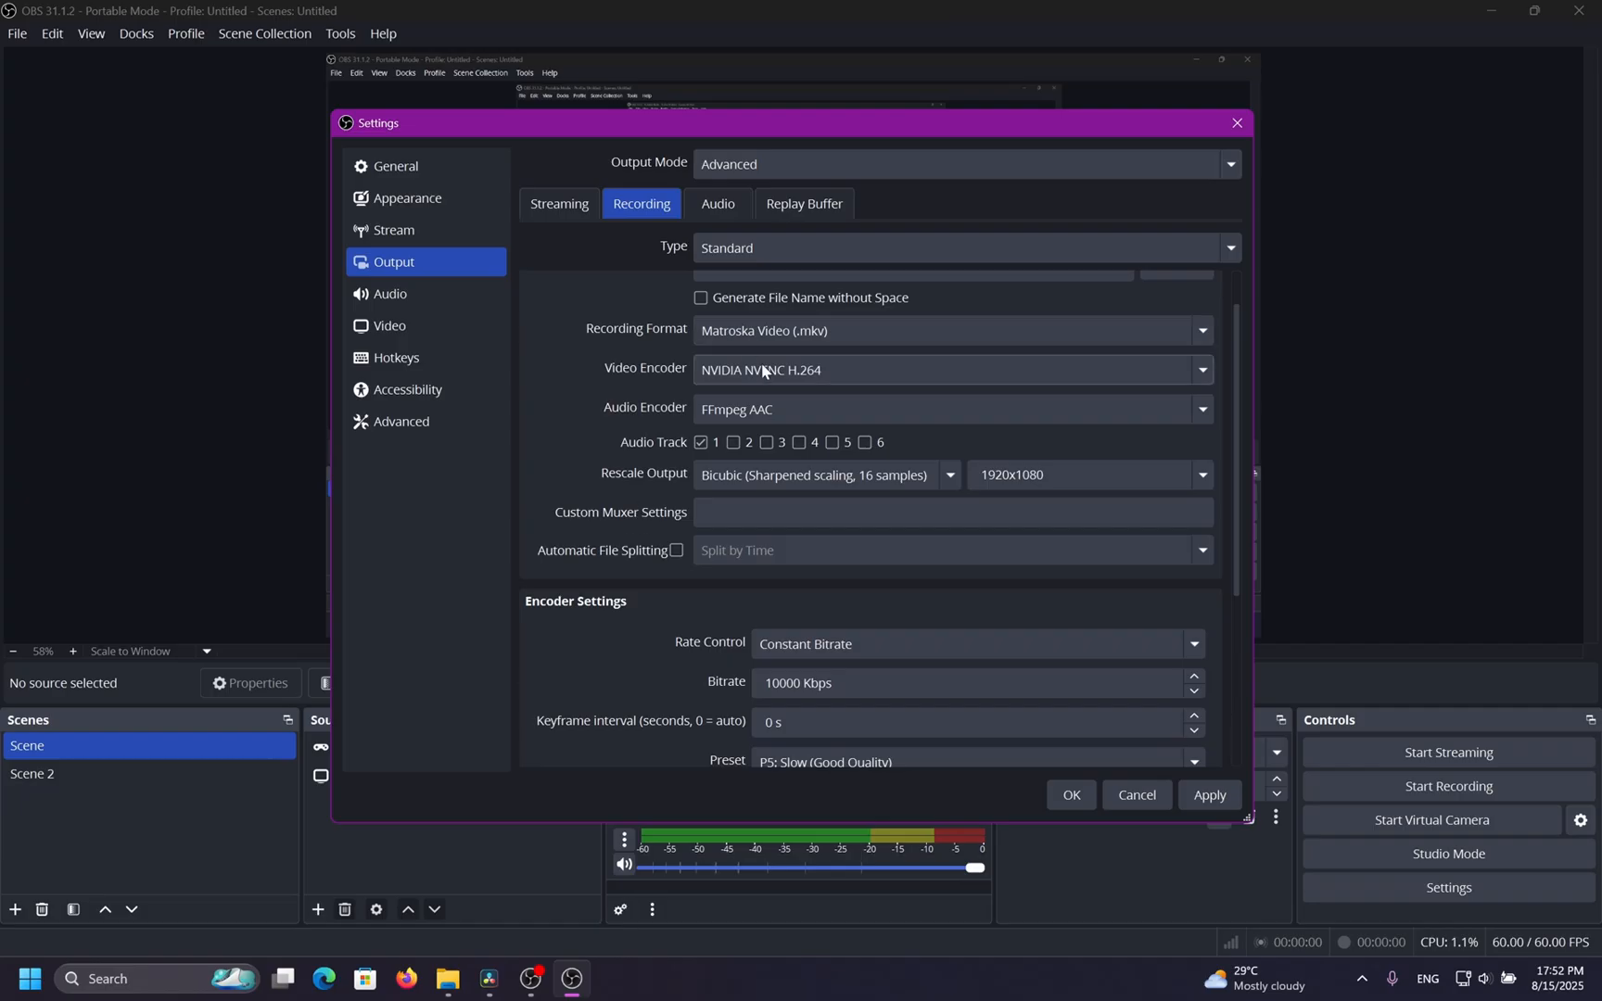
{"action": "left_click", "coordinate": [761, 365]}
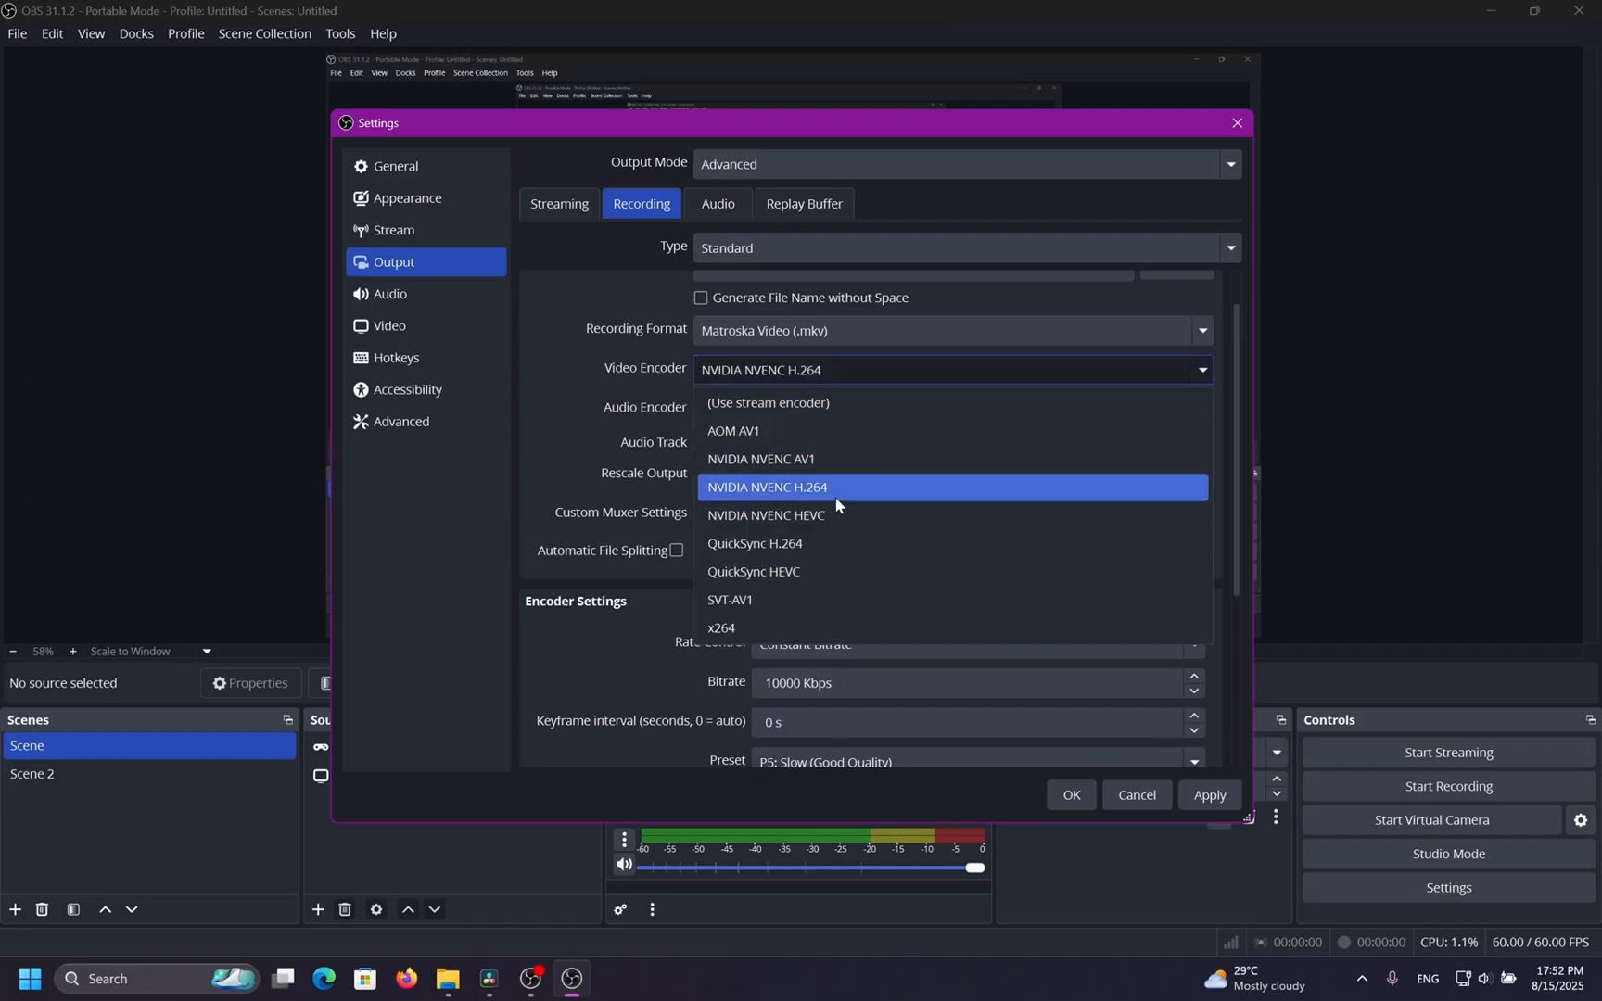
{"action": "left_click", "coordinate": [809, 547]}
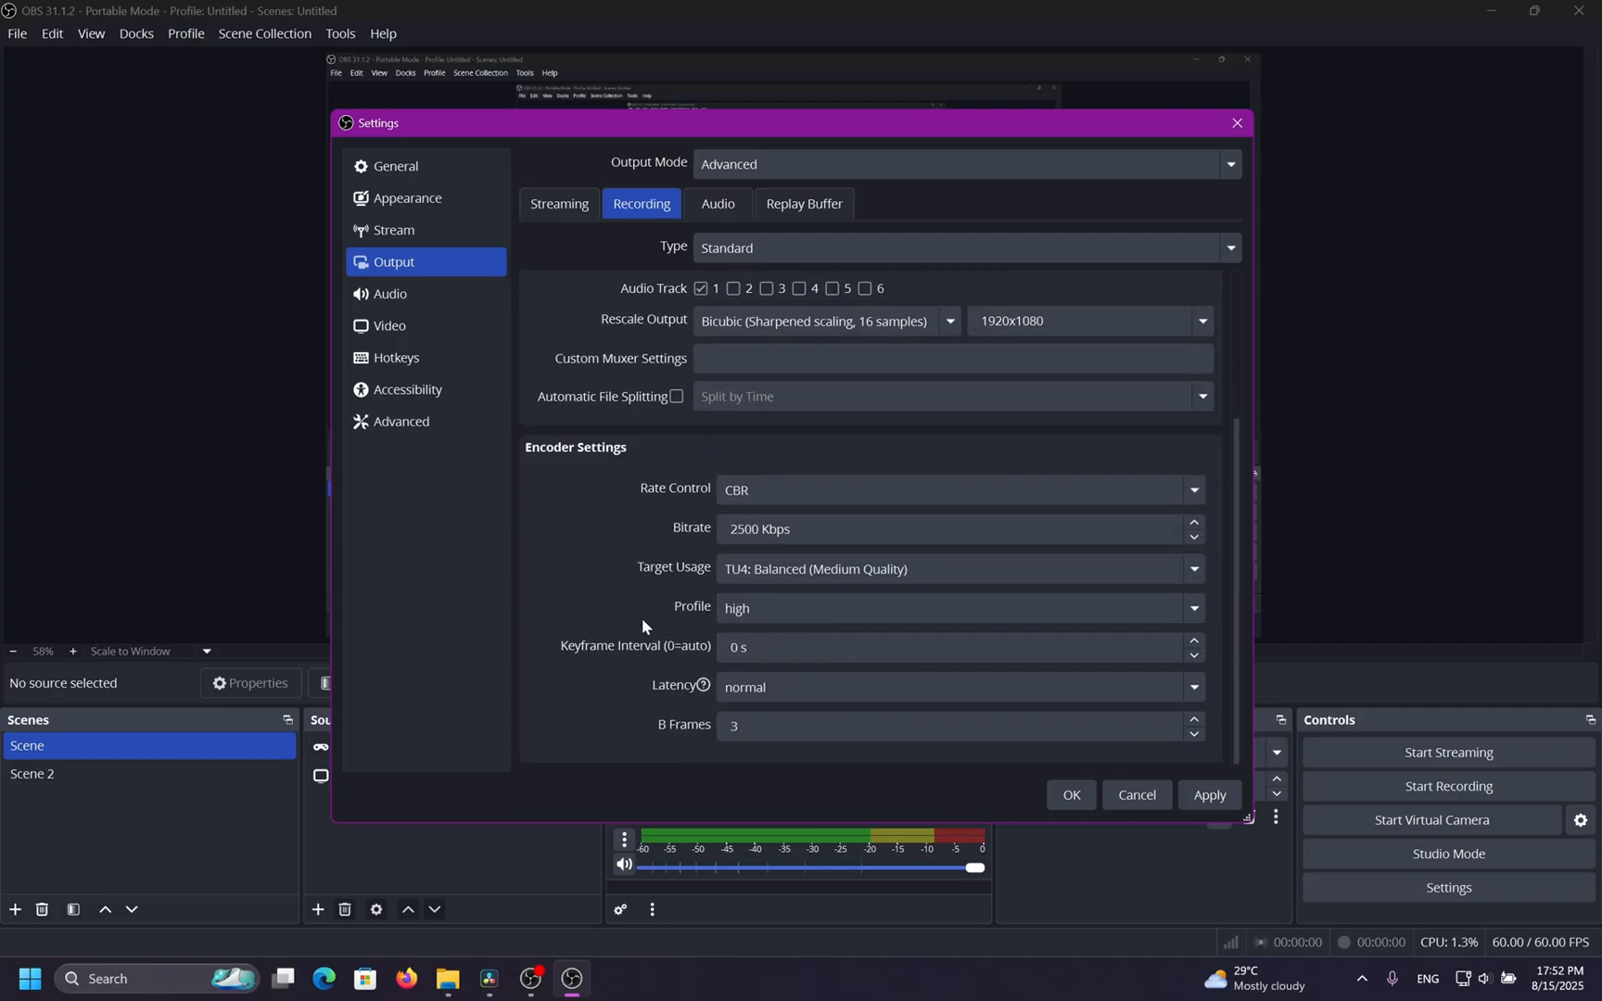
{"action": "scroll", "coordinate": [642, 617], "scroll_direction": "up", "scroll_amount": 5}
{"action": "left_click", "coordinate": [760, 422]}
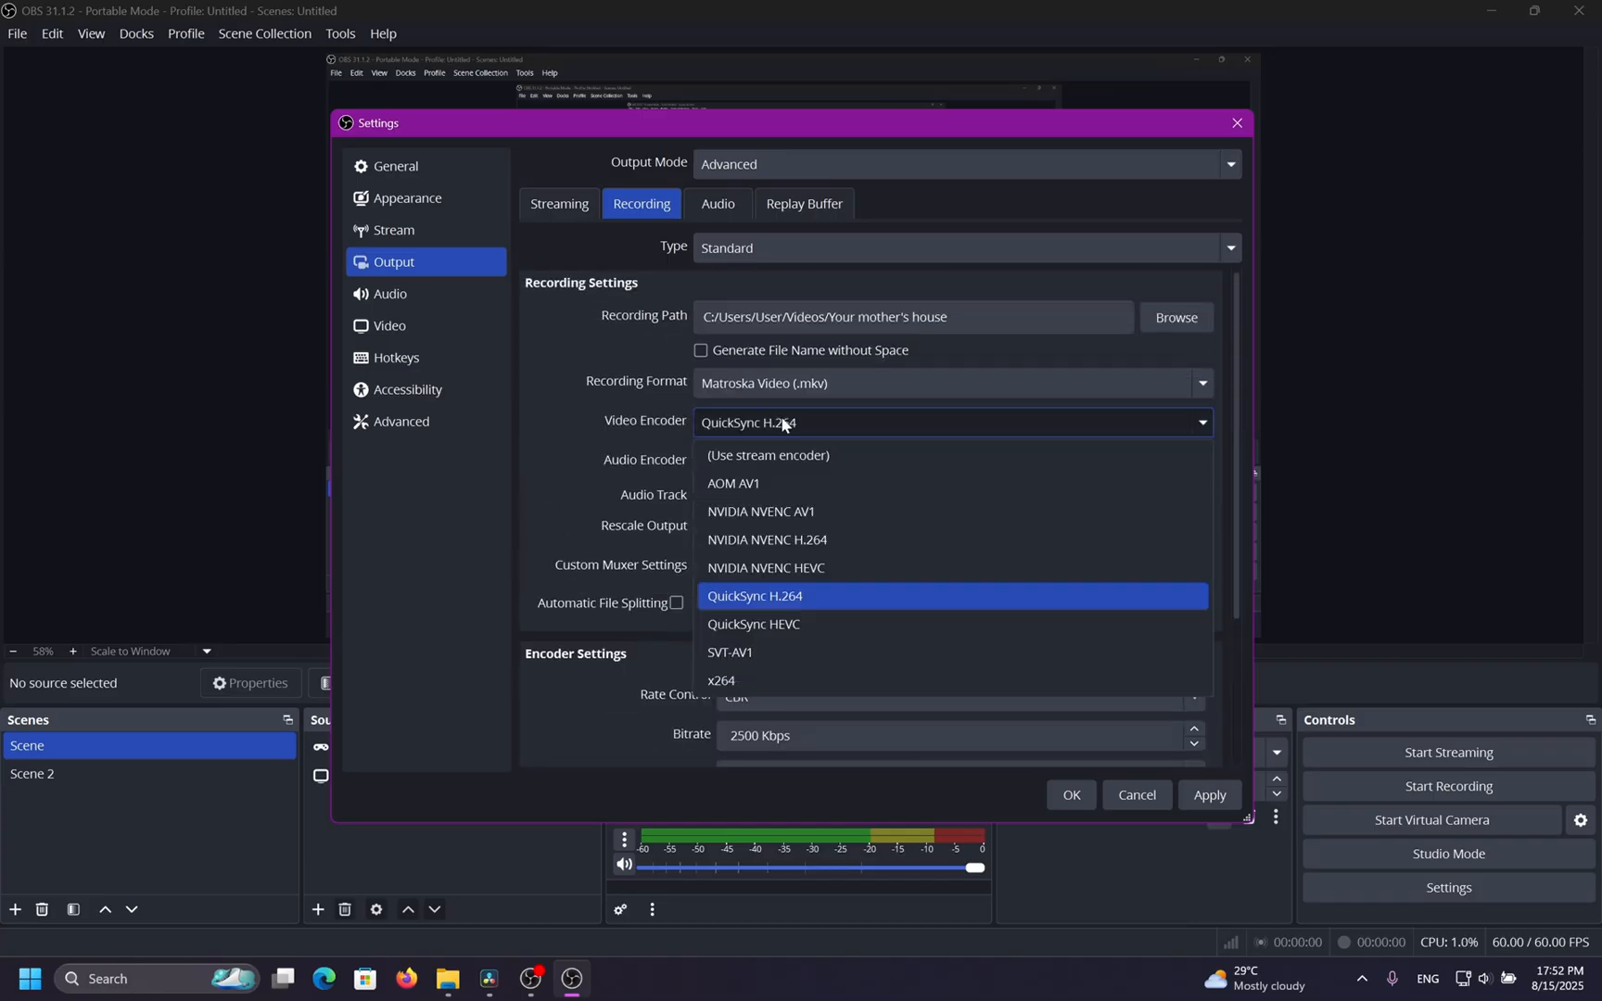
{"action": "left_click", "coordinate": [748, 651]}
Switch to the x264 encoder to review its encoder settings, then return to NVIDIA NVENC H.264.
{"action": "left_click", "coordinate": [765, 424]}
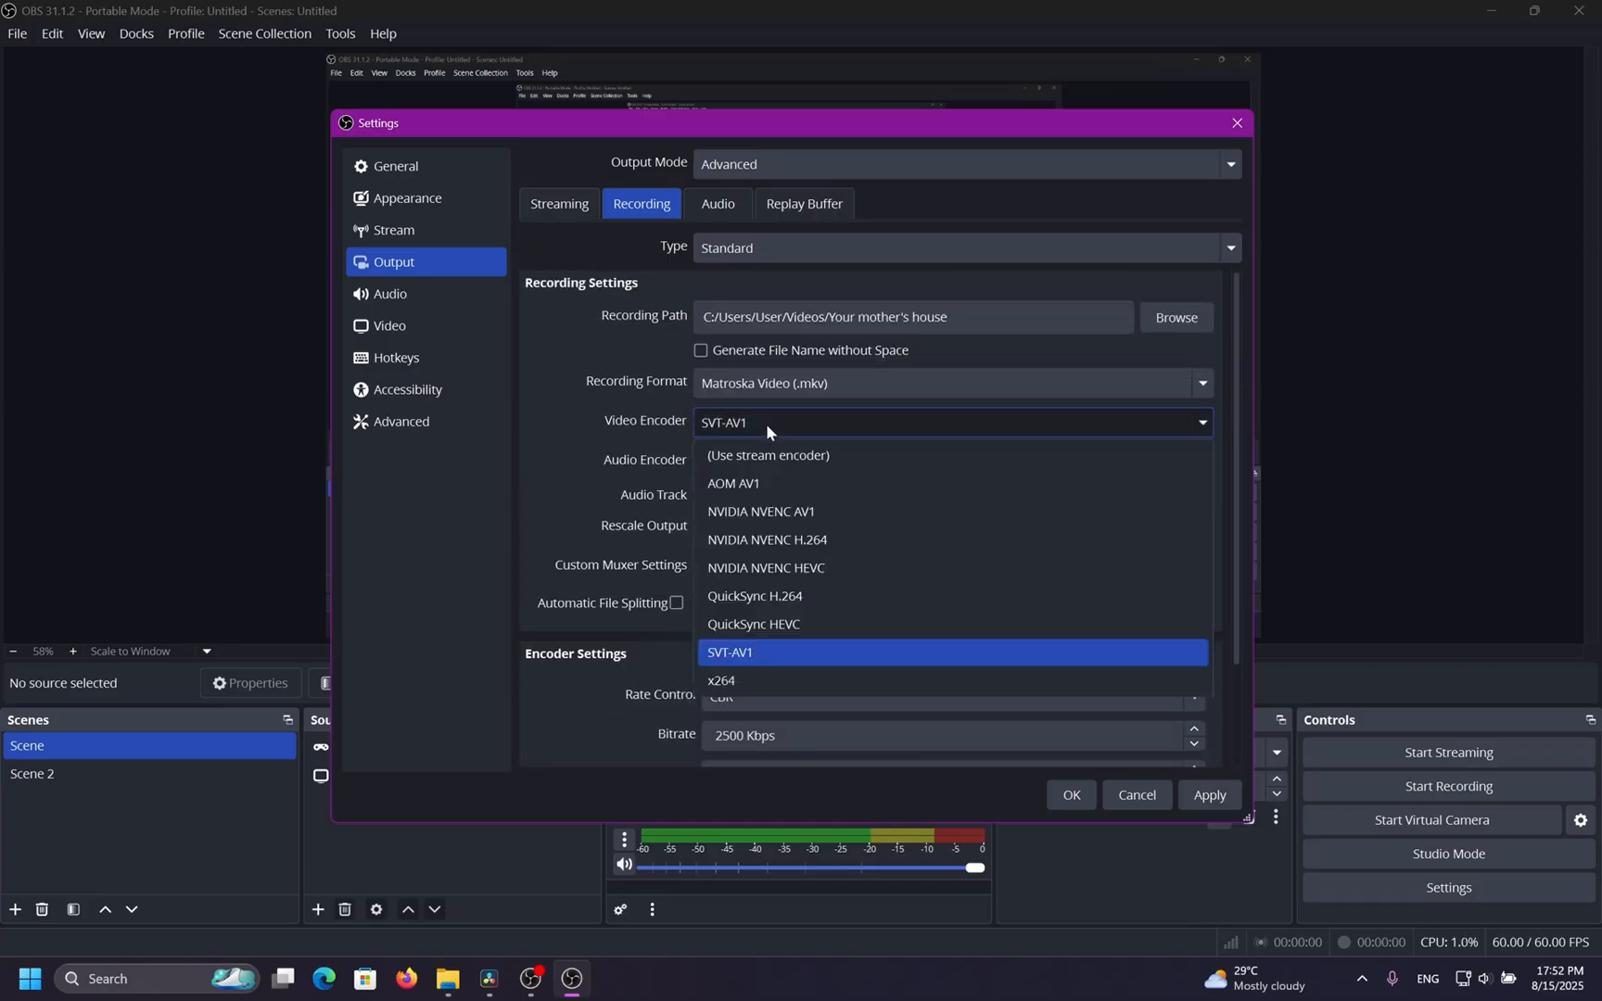
{"action": "left_click", "coordinate": [784, 673]}
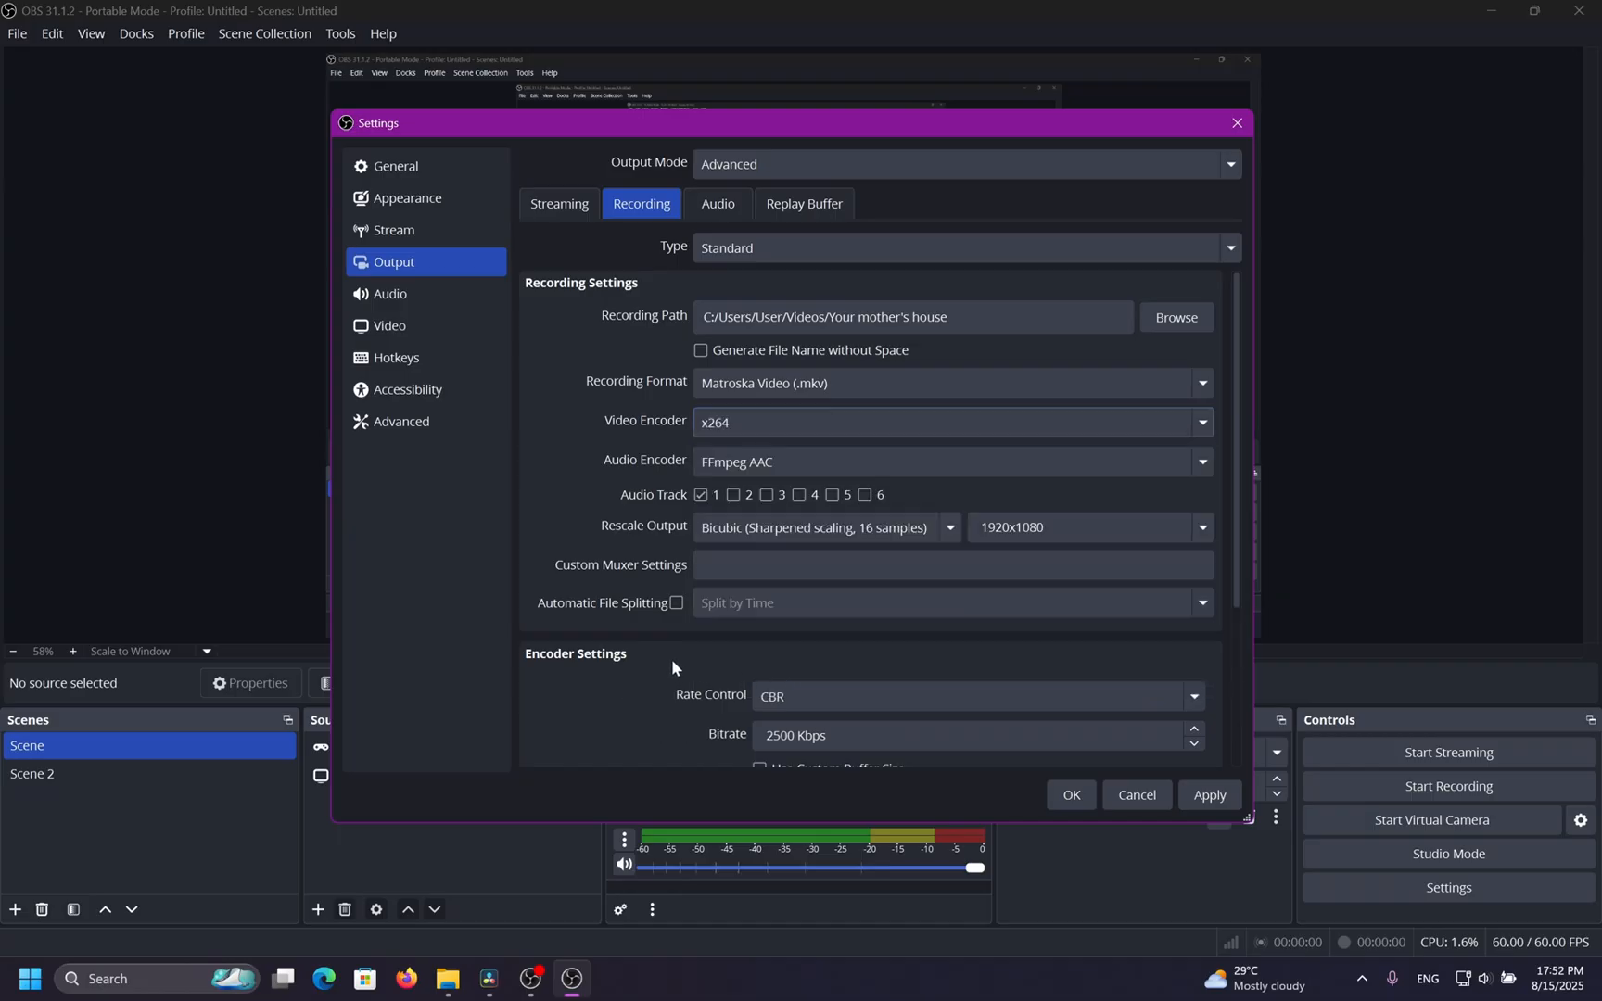
{"action": "scroll", "coordinate": [671, 659], "scroll_direction": "down", "scroll_amount": 3}
{"action": "scroll", "coordinate": [672, 661], "scroll_direction": "up", "scroll_amount": 4}
{"action": "scroll", "coordinate": [672, 661], "scroll_direction": "down", "scroll_amount": 4}
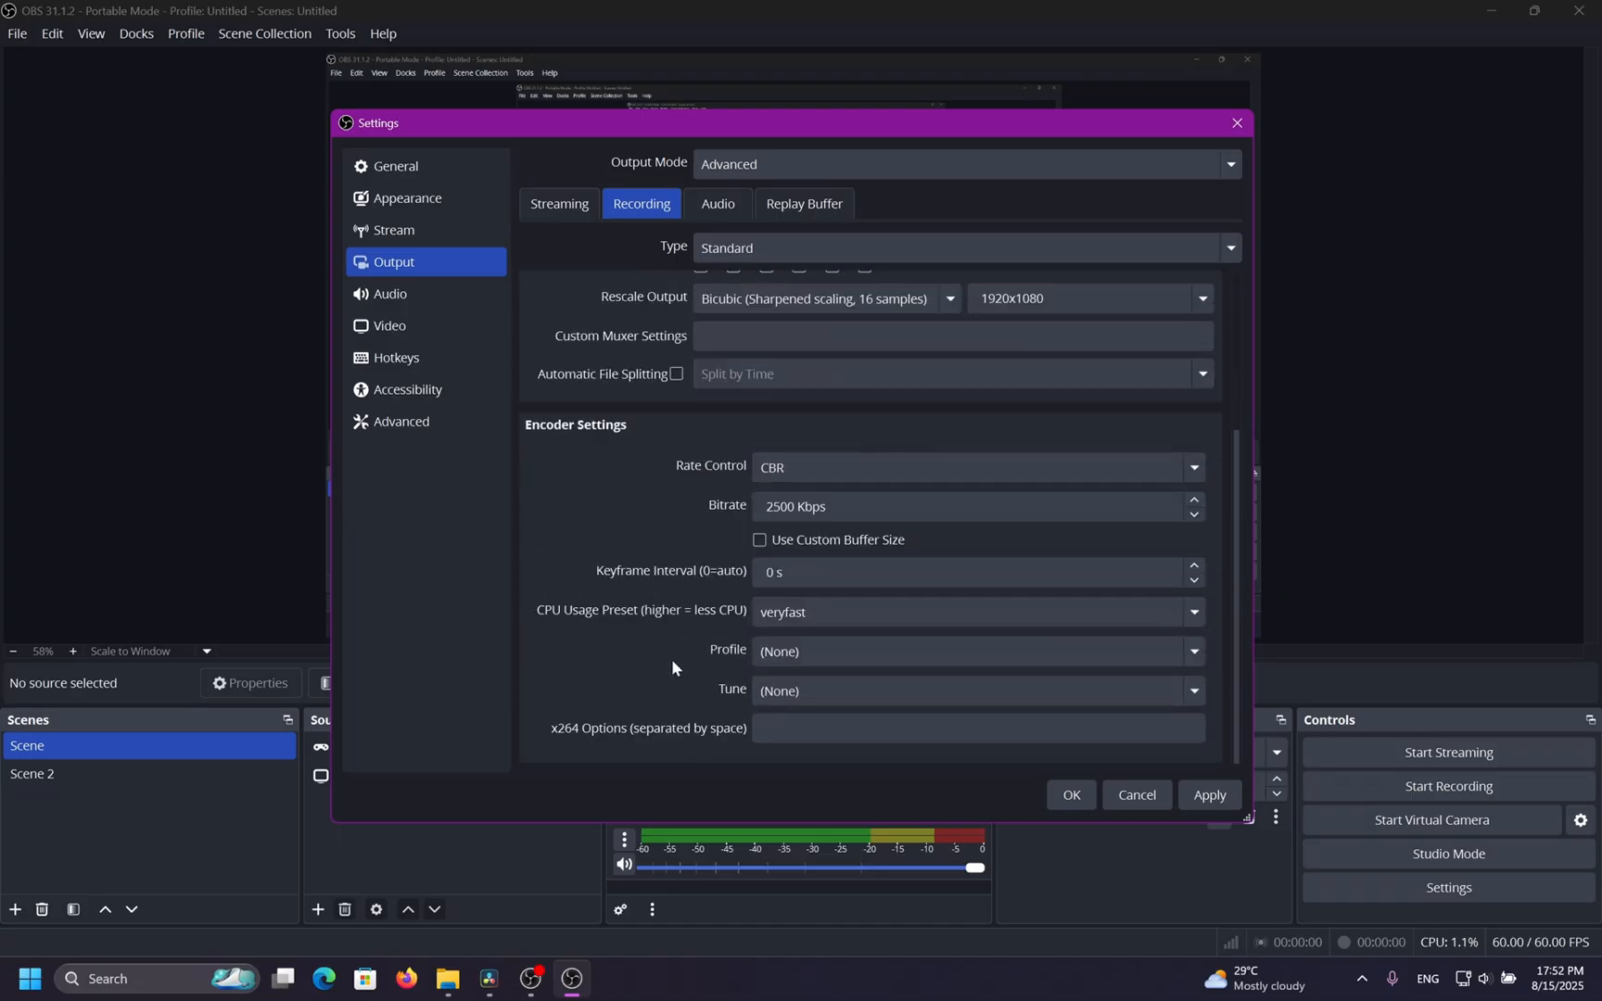
{"action": "scroll", "coordinate": [672, 661], "scroll_direction": "up", "scroll_amount": 3}
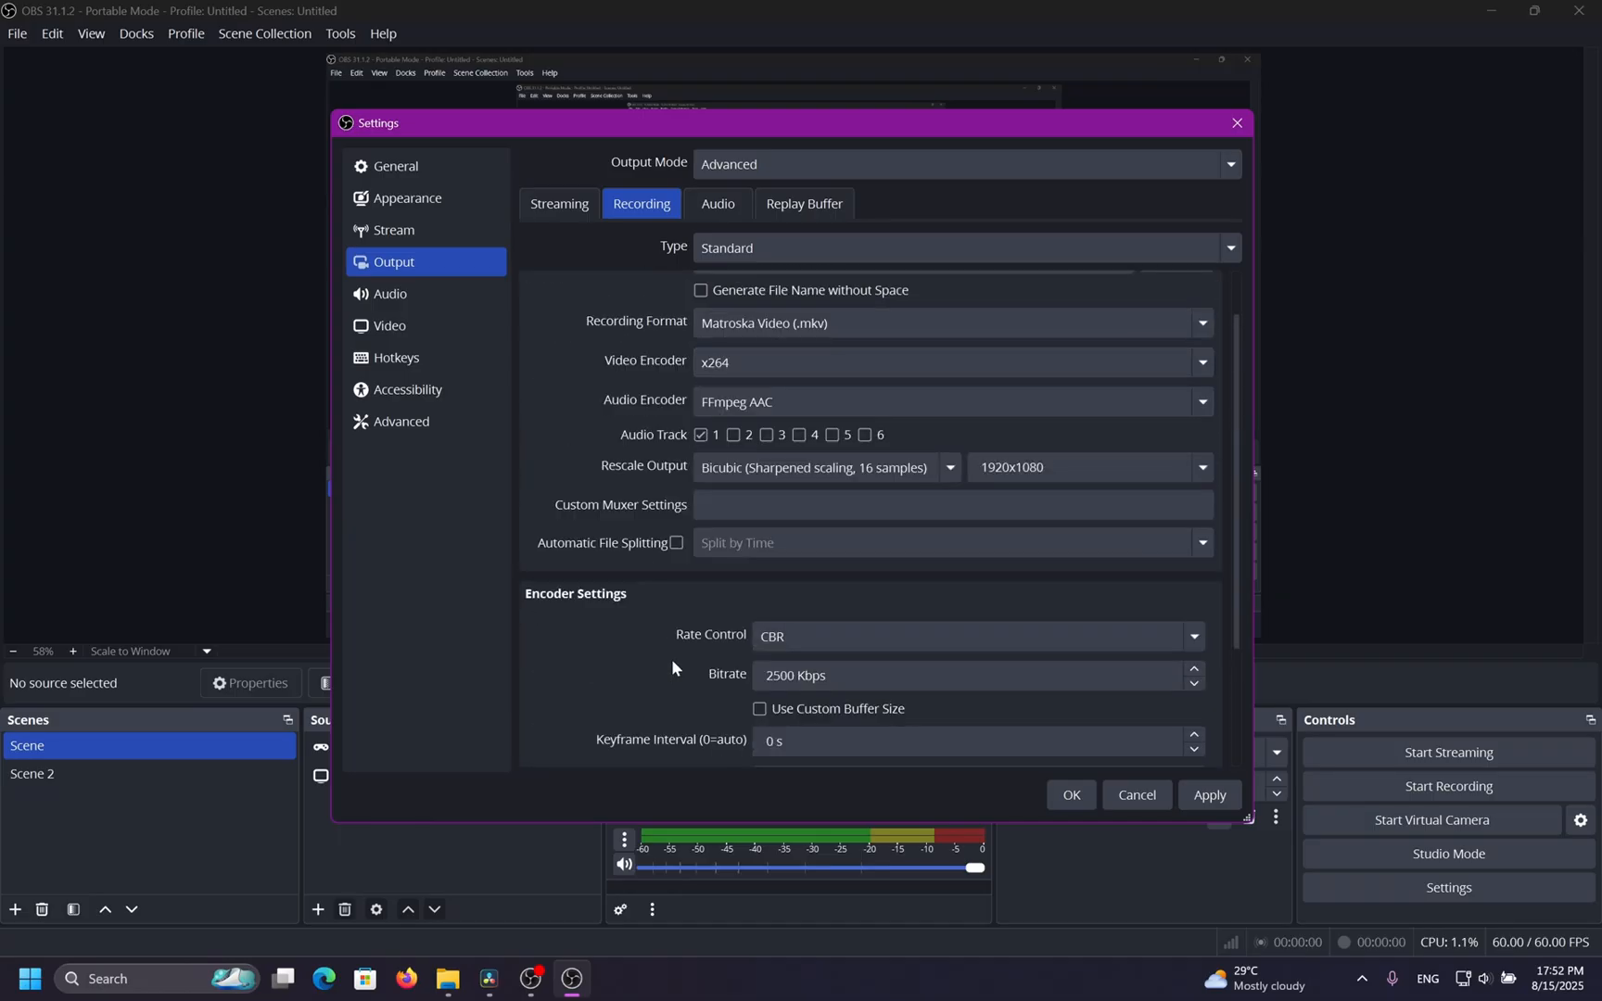
{"action": "left_click", "coordinate": [751, 366]}
{"action": "left_click", "coordinate": [762, 508]}
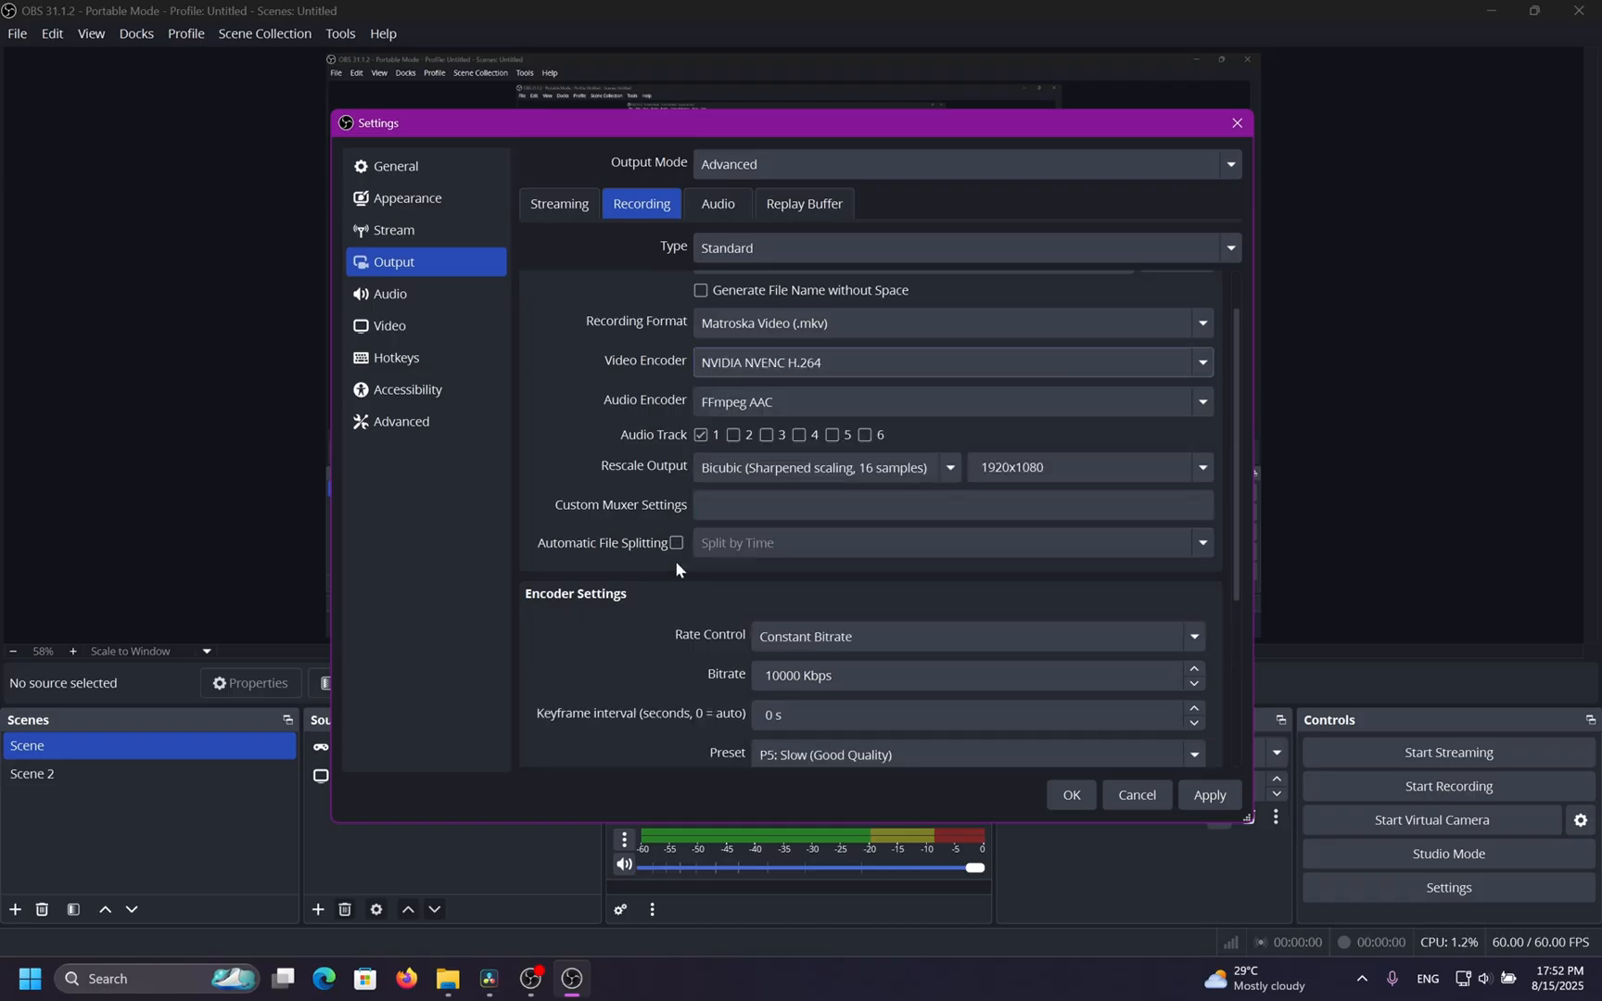
Switch to x264 once more to compare encoder settings, then reselect NVIDIA NVENC H.264.
{"action": "scroll", "coordinate": [675, 560], "scroll_direction": "down", "scroll_amount": 3}
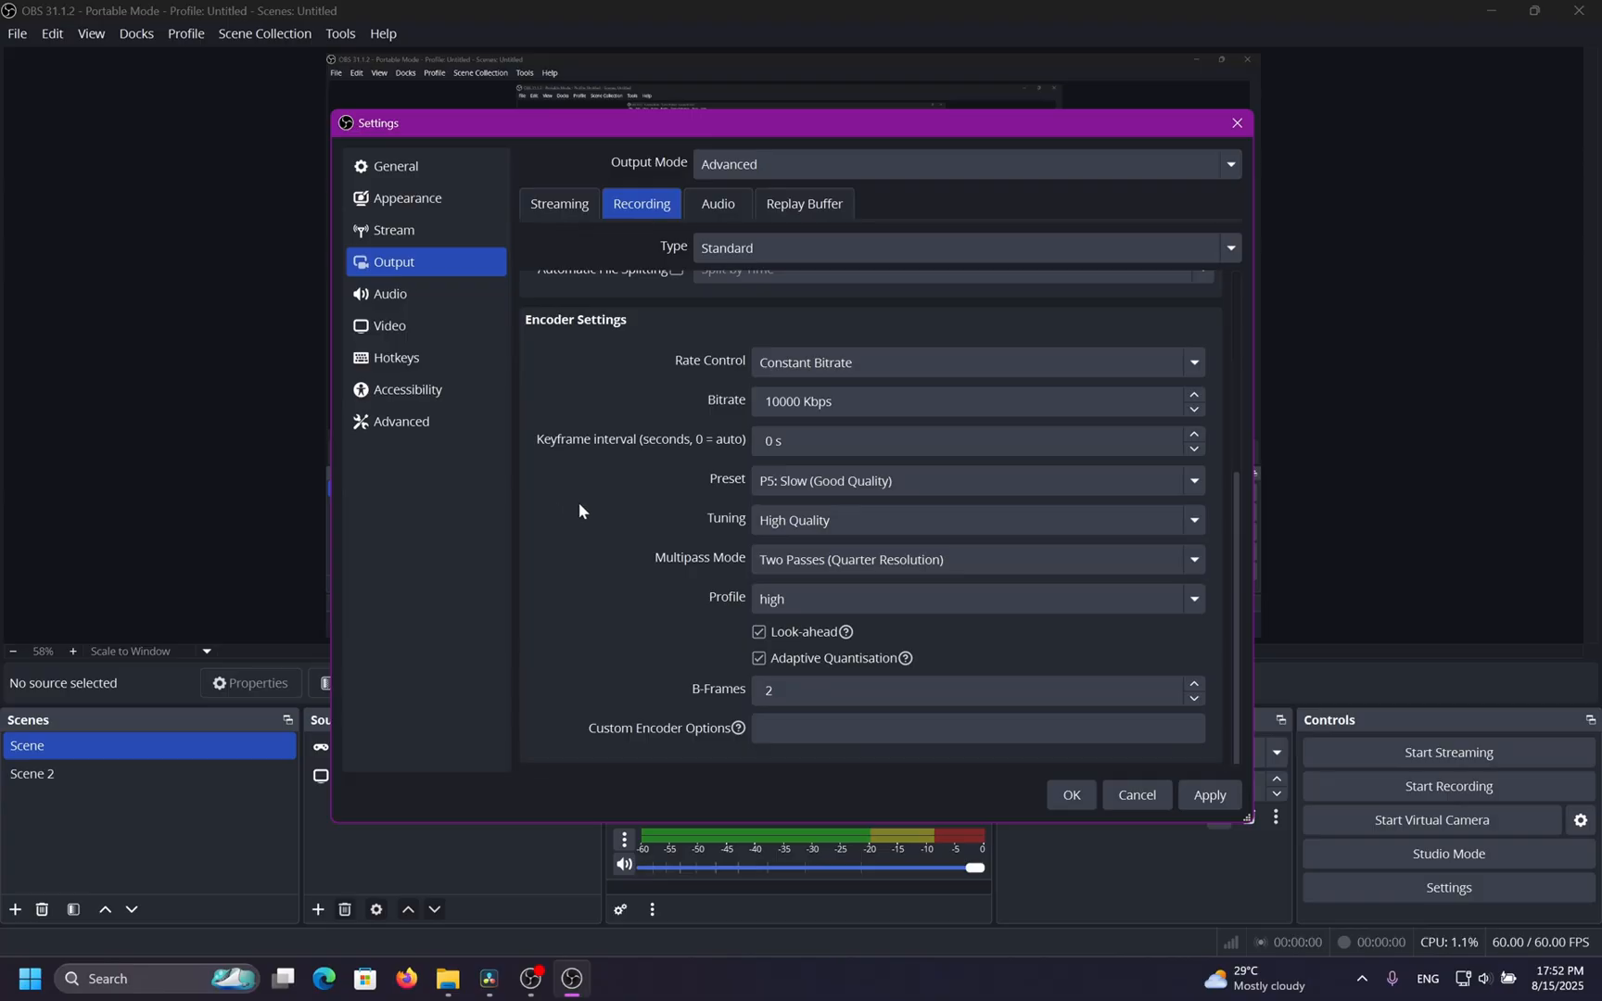
{"action": "scroll", "coordinate": [577, 505], "scroll_direction": "up", "scroll_amount": 3}
{"action": "left_click", "coordinate": [698, 374]}
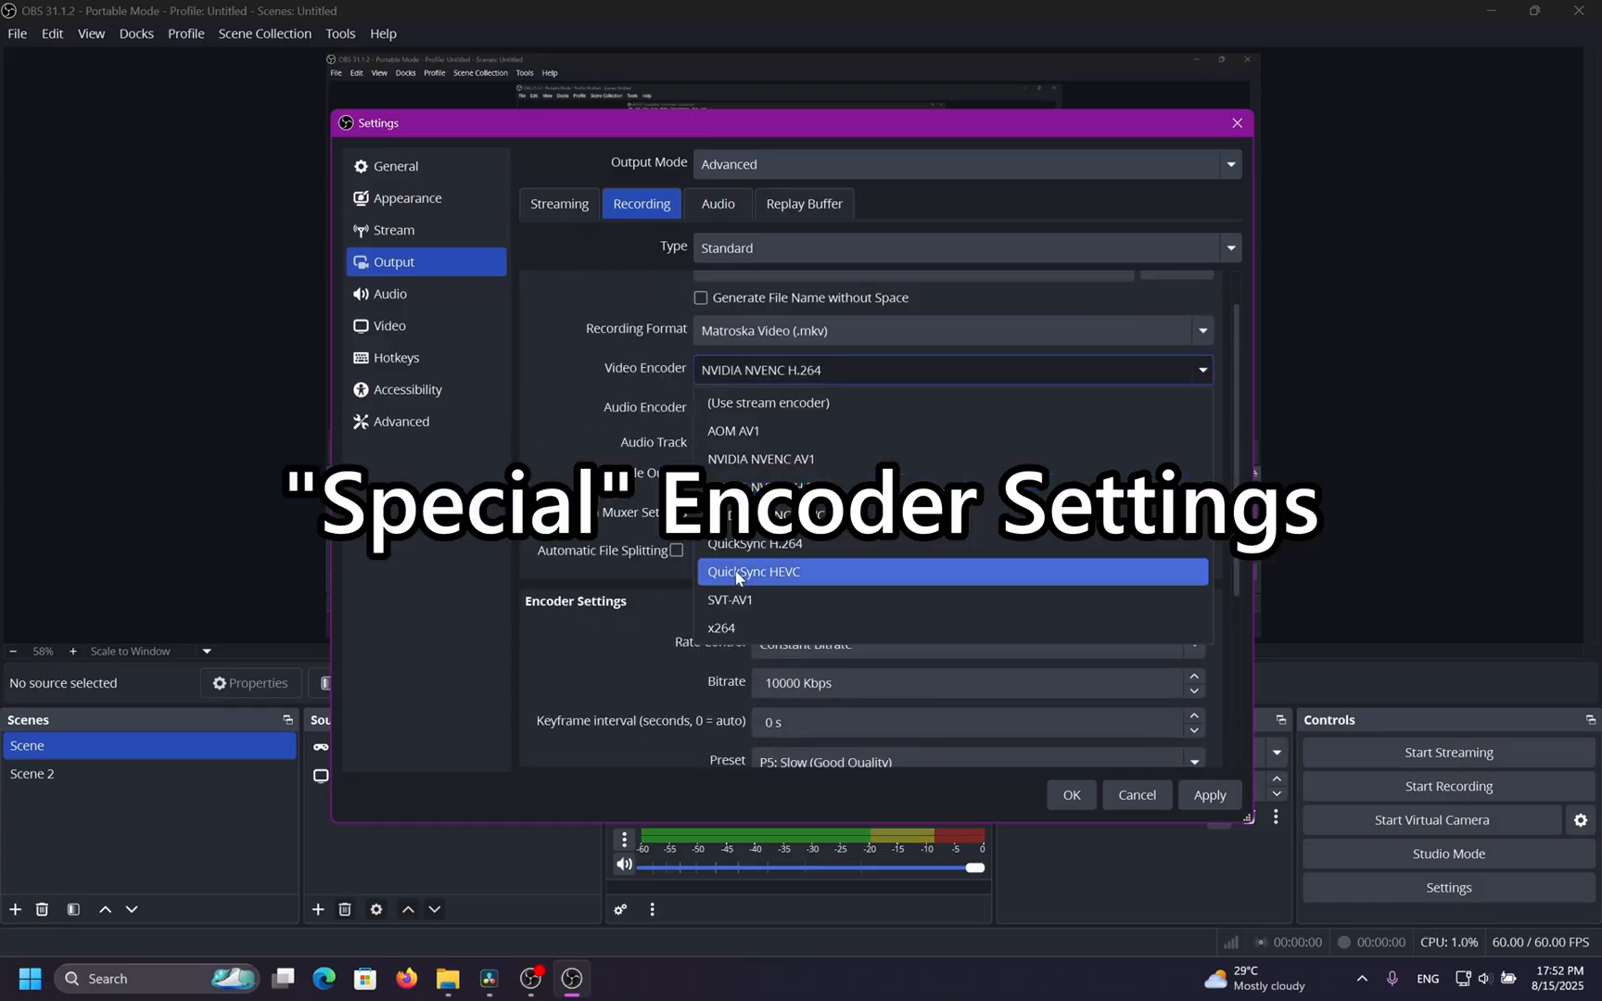
{"action": "left_click", "coordinate": [723, 628]}
{"action": "scroll", "coordinate": [646, 633], "scroll_direction": "down", "scroll_amount": 3}
{"action": "scroll", "coordinate": [646, 633], "scroll_direction": "up", "scroll_amount": 2}
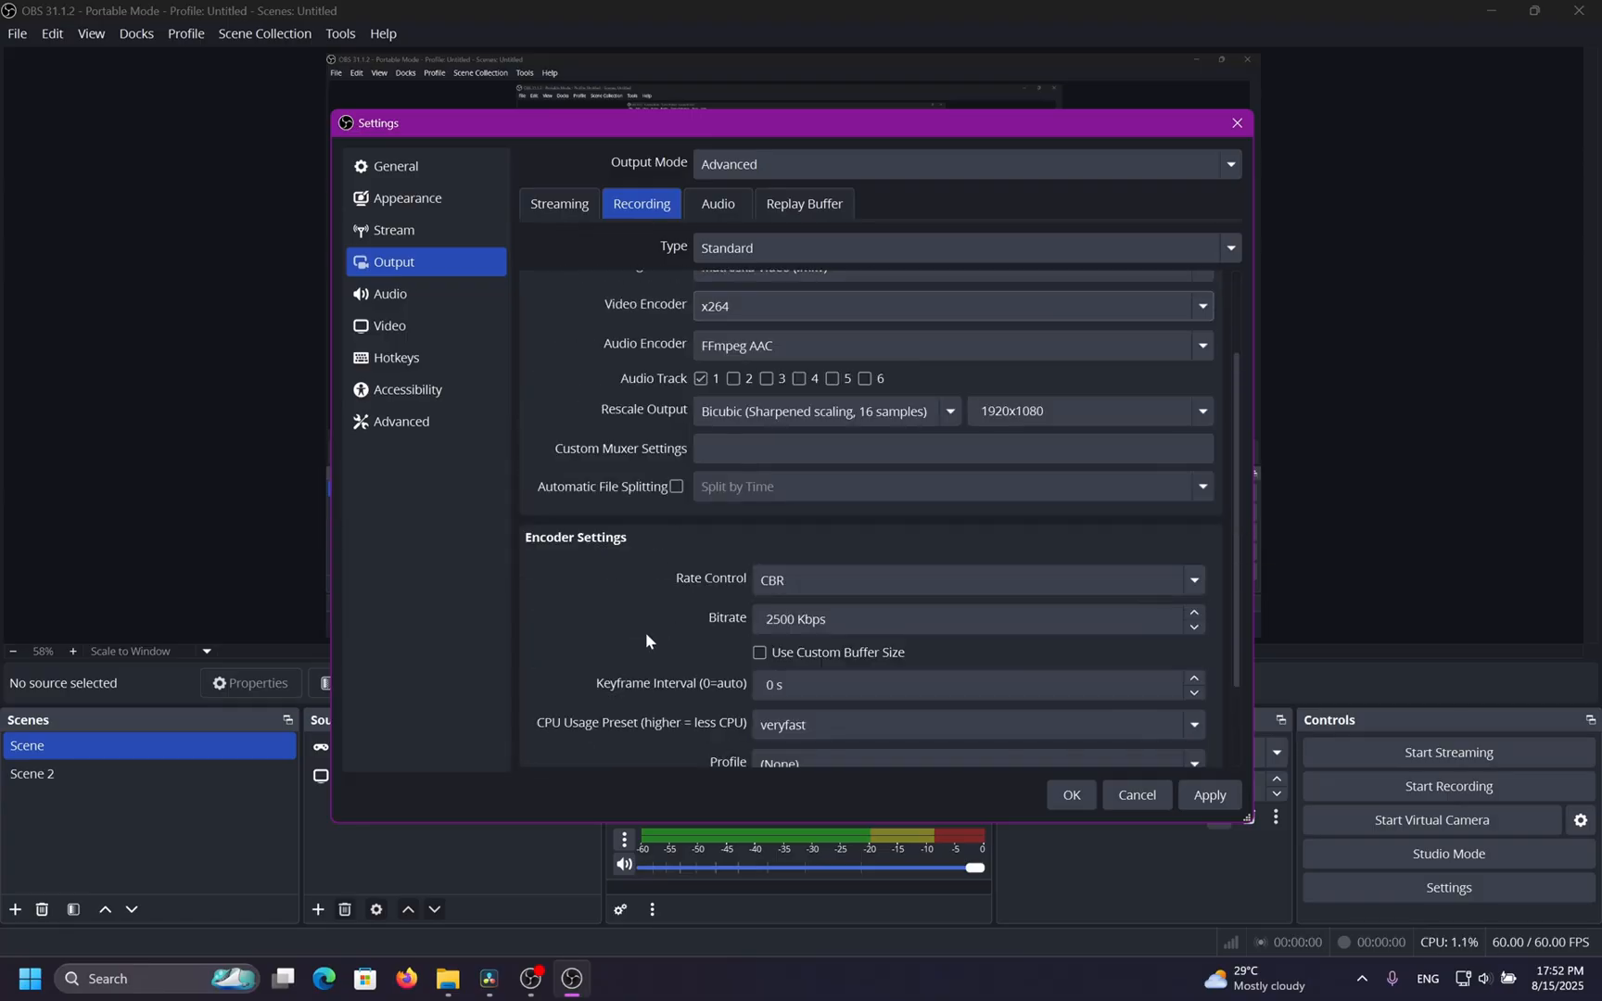
{"action": "left_click", "coordinate": [755, 309]}
{"action": "left_click", "coordinate": [773, 475]}
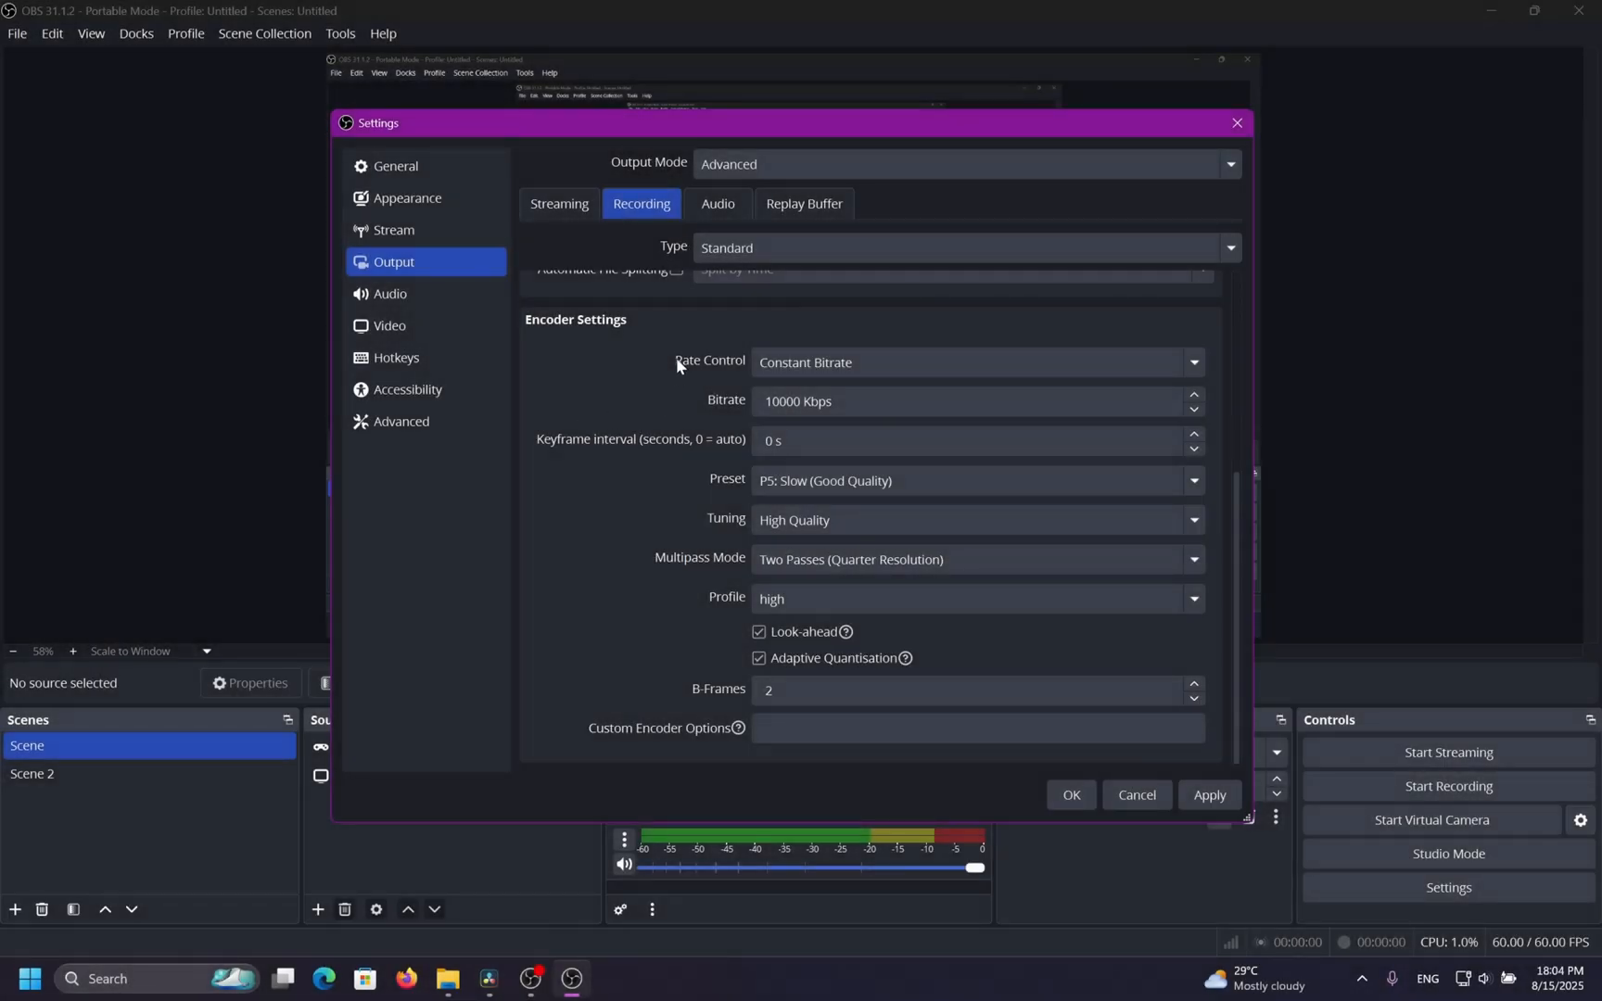
Review the rate control options while keeping Constant Bitrate.
{"action": "left_click", "coordinate": [829, 364]}
{"action": "left_click", "coordinate": [830, 369]}
{"action": "left_click", "coordinate": [867, 368]}
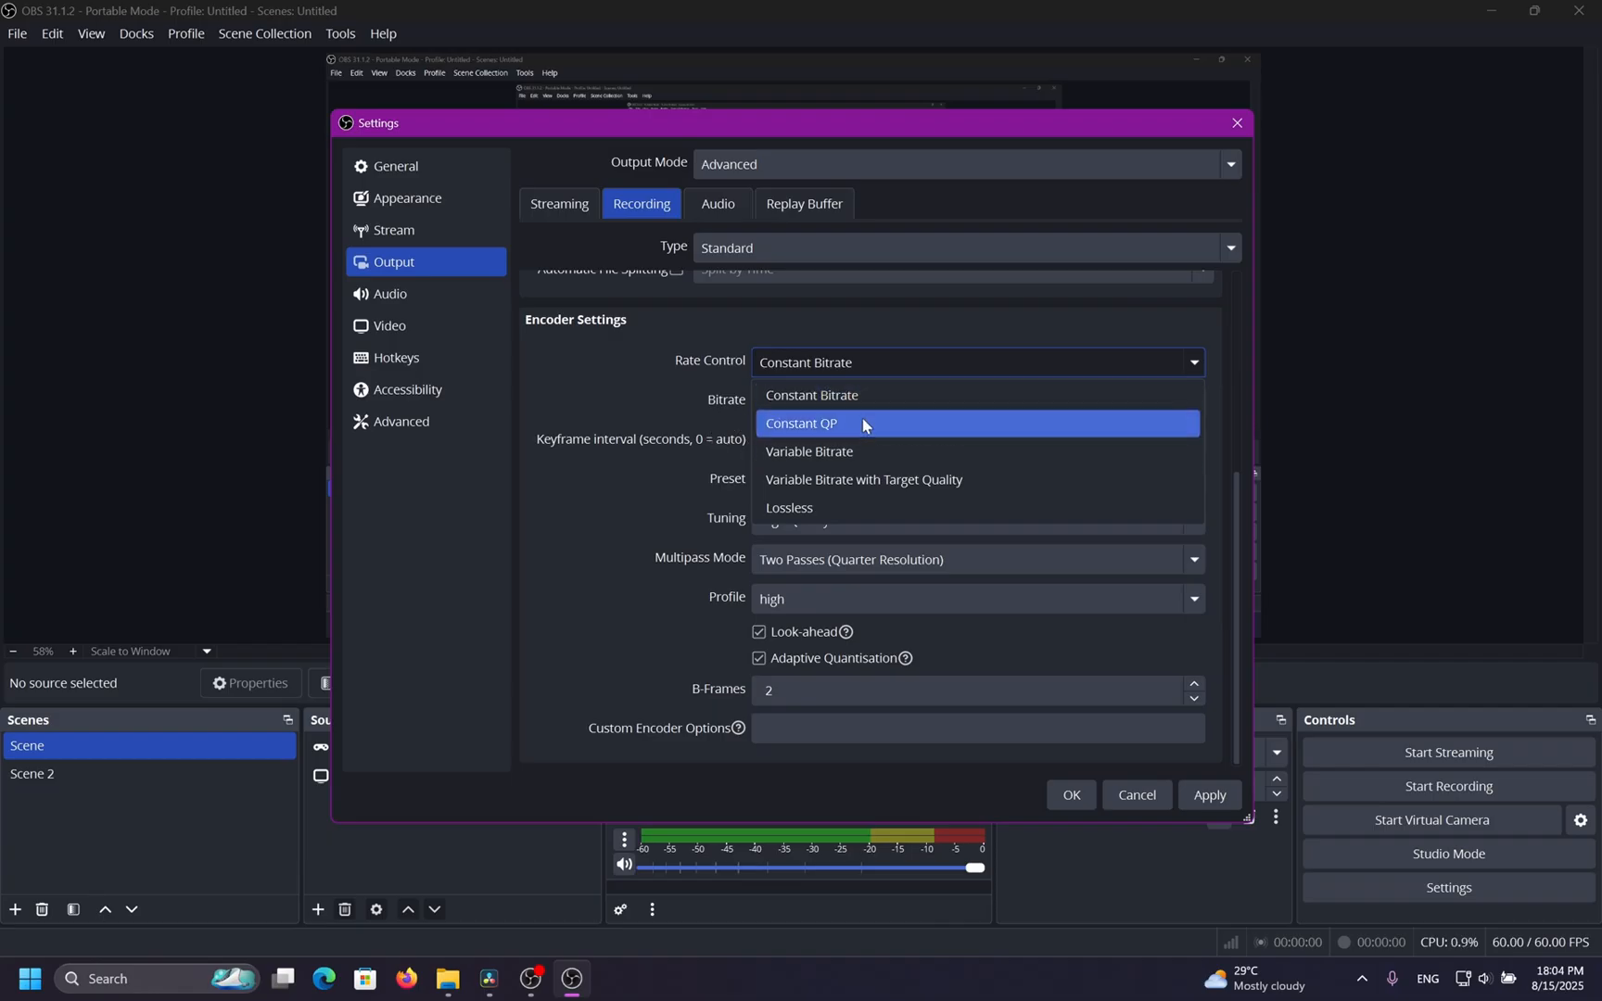
{"action": "left_click", "coordinate": [671, 419]}
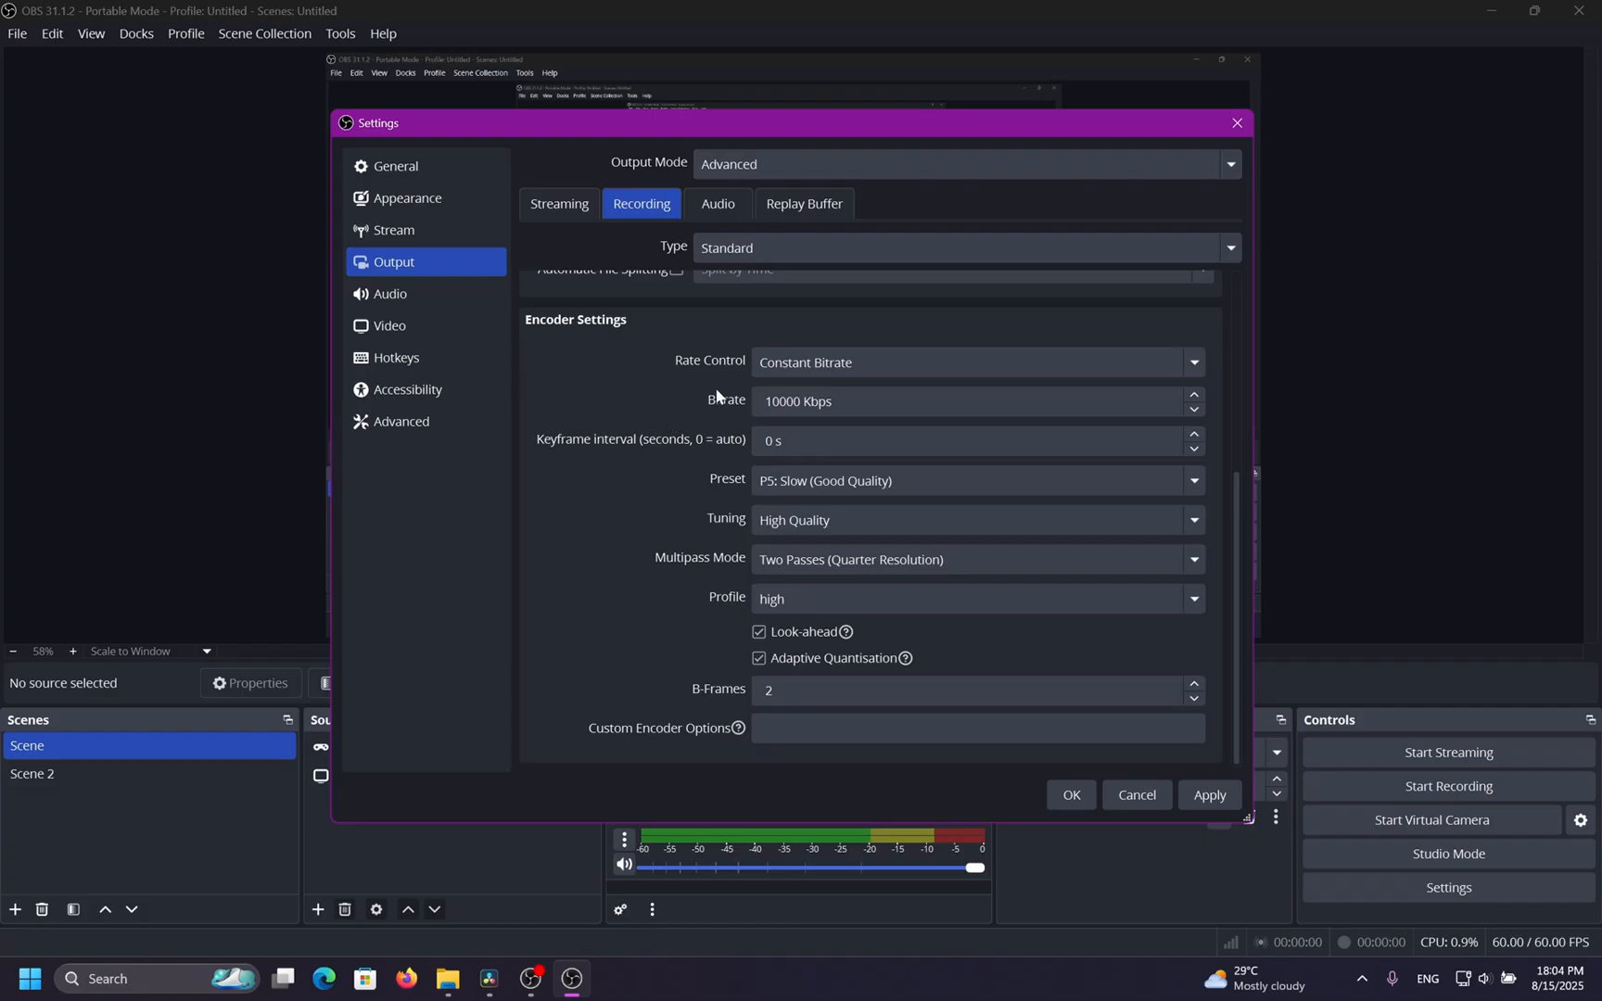
{"action": "left_click", "coordinate": [779, 363]}
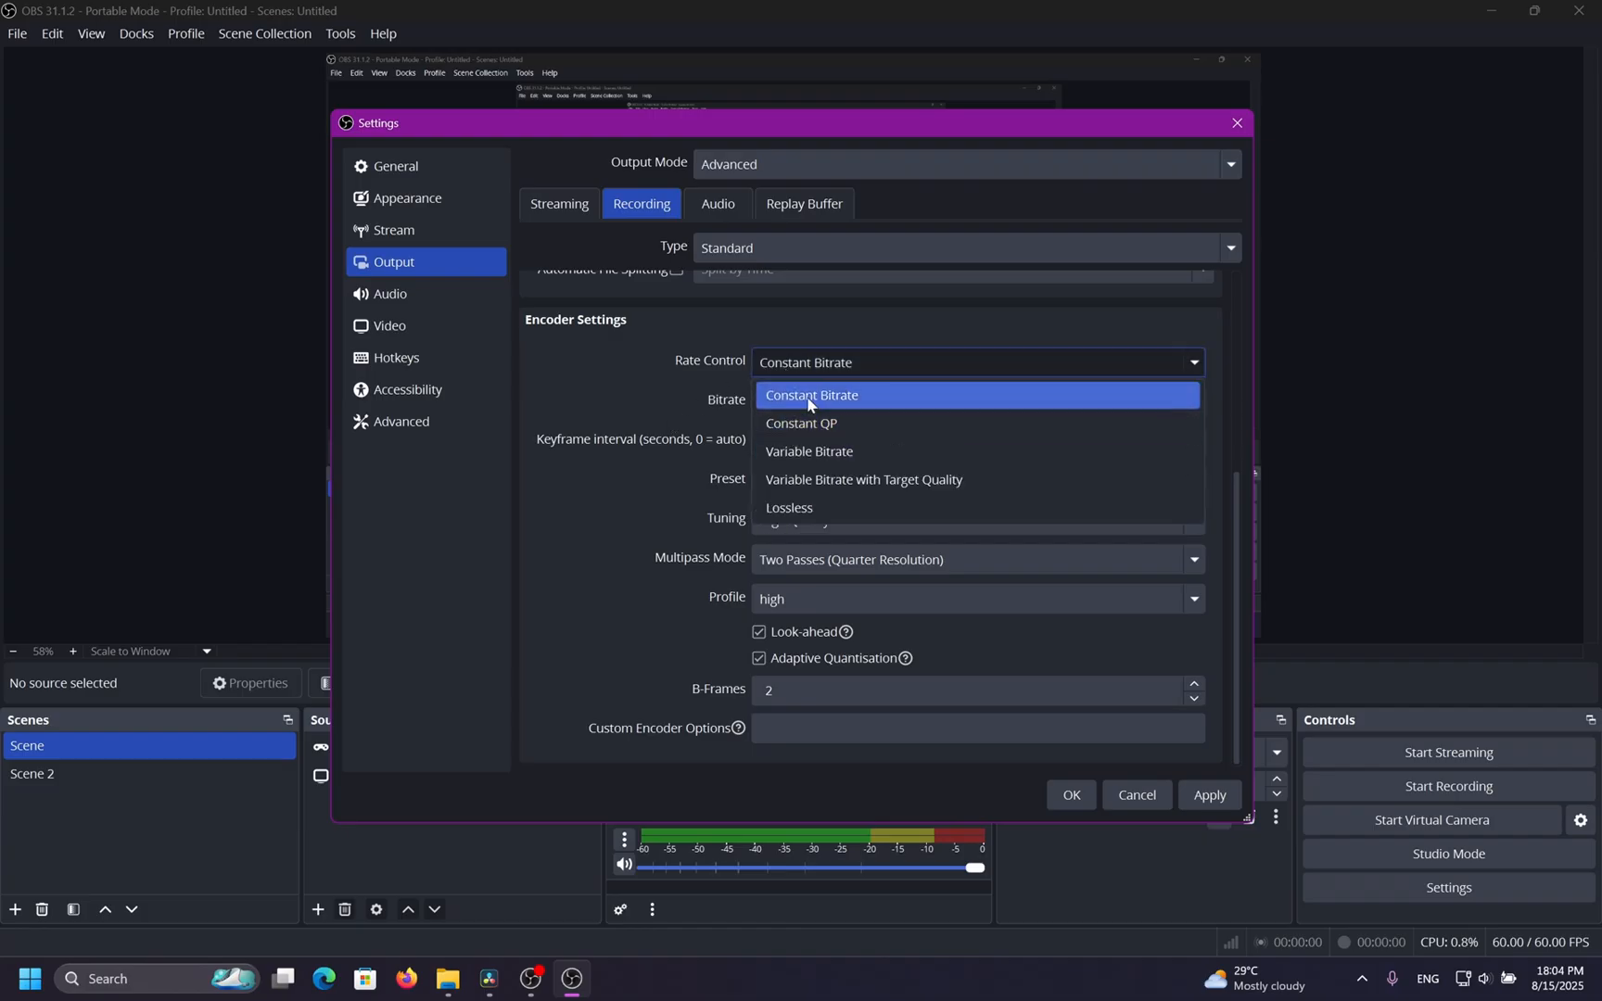
{"action": "left_click", "coordinate": [586, 371]}
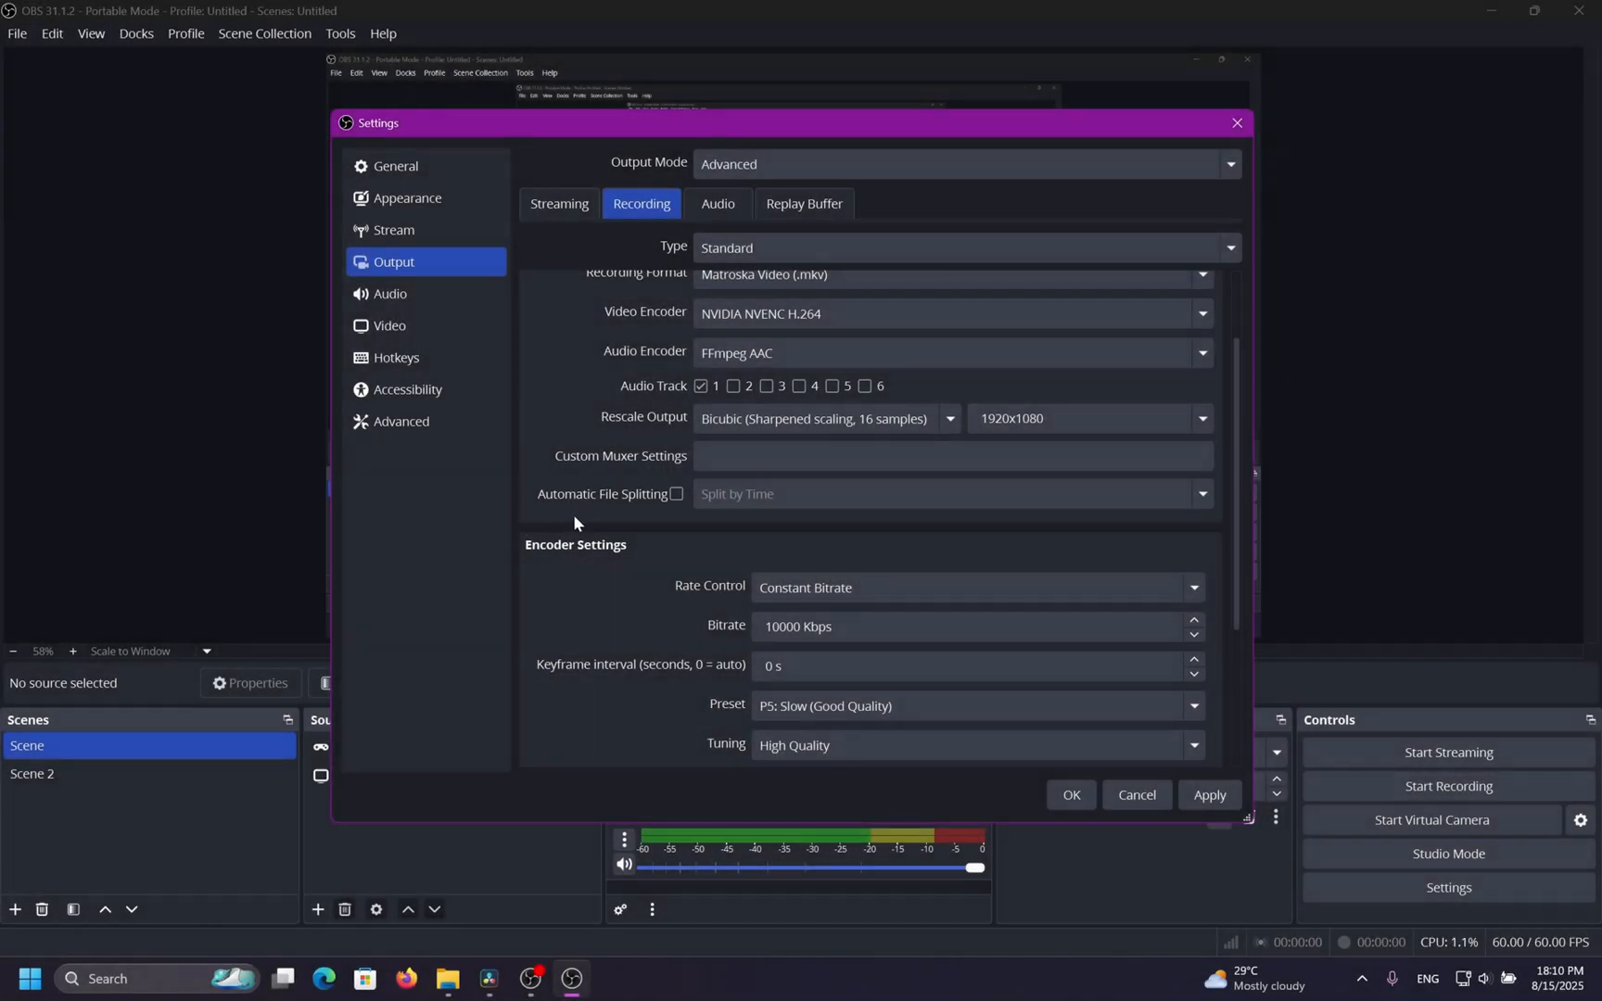
Set the Constant Bitrate recording bitrate to 8000 Kbps, keeping Constant Bitrate as the rate control.
{"action": "scroll", "coordinate": [573, 514], "scroll_direction": "down", "scroll_amount": 3}
{"action": "left_click_drag", "start_coordinate": [842, 404], "coordinate": [660, 401]}
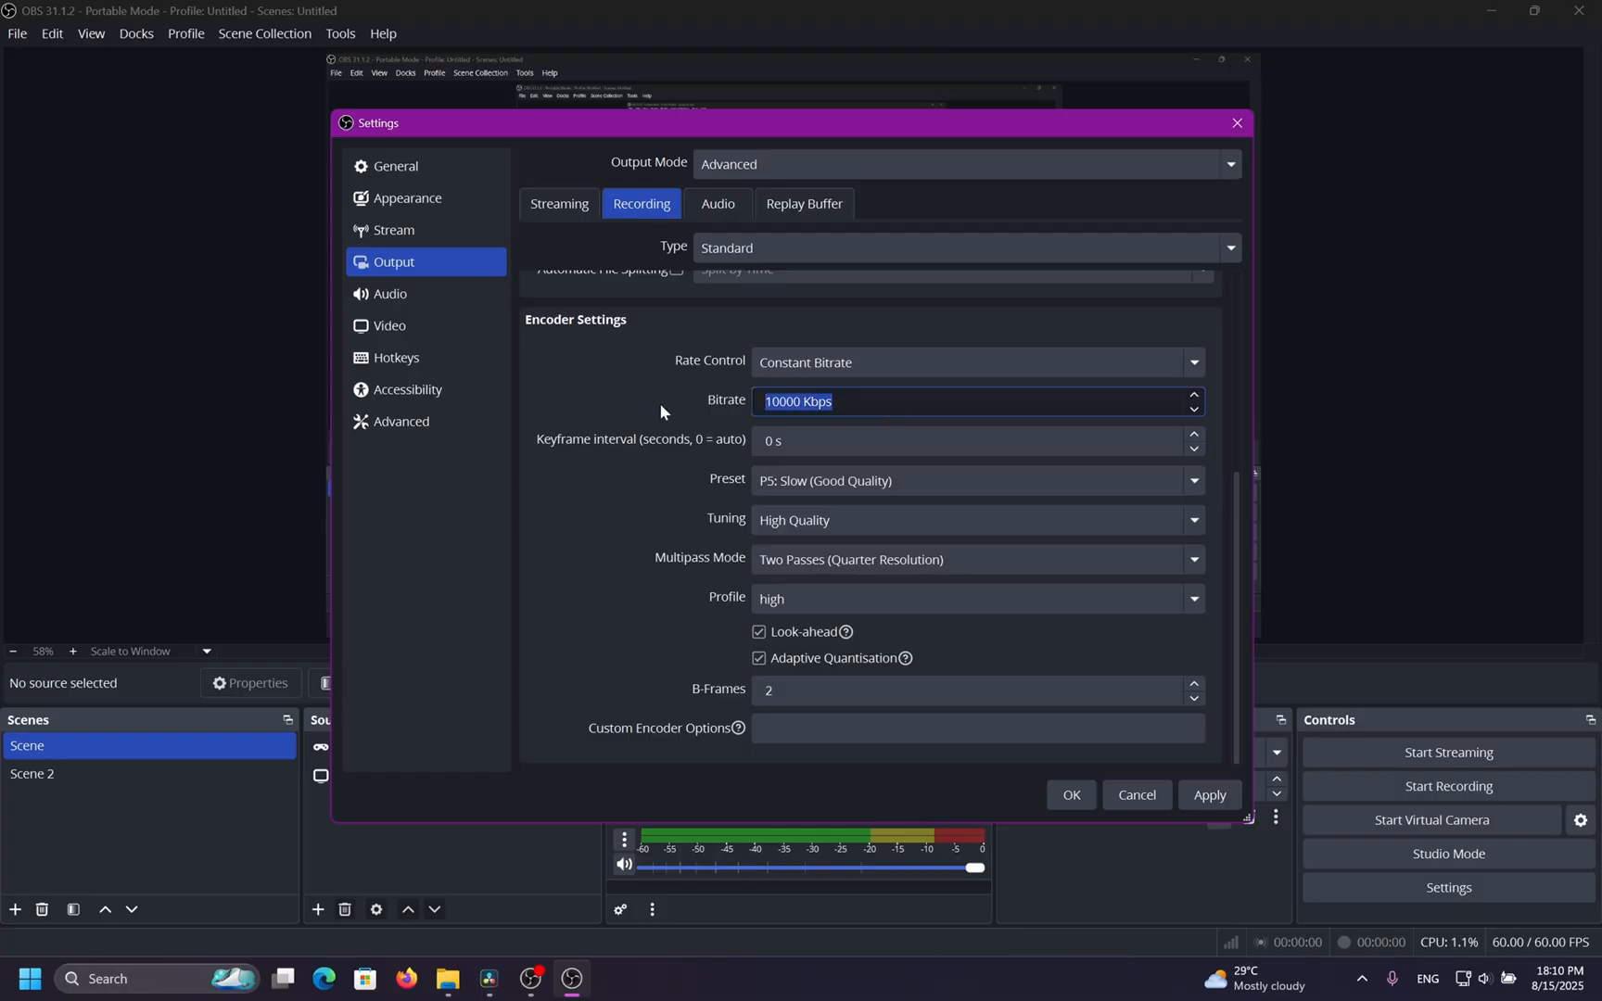
{"action": "left_click", "coordinate": [630, 387]}
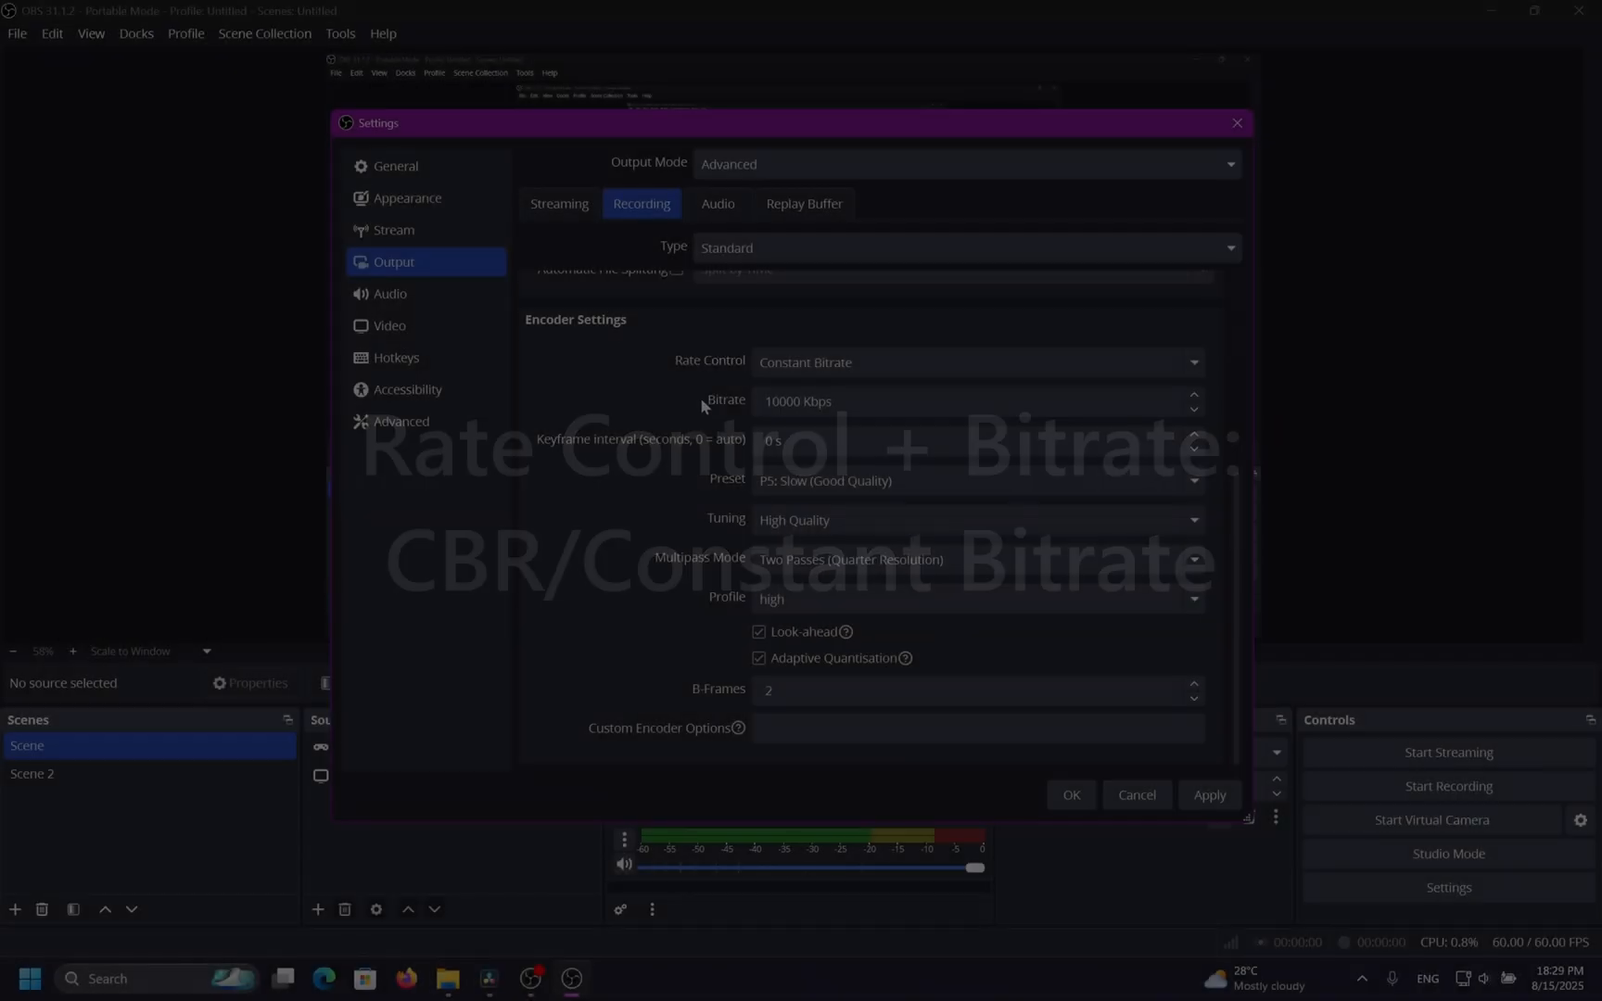
{"action": "left_click", "coordinate": [792, 362]}
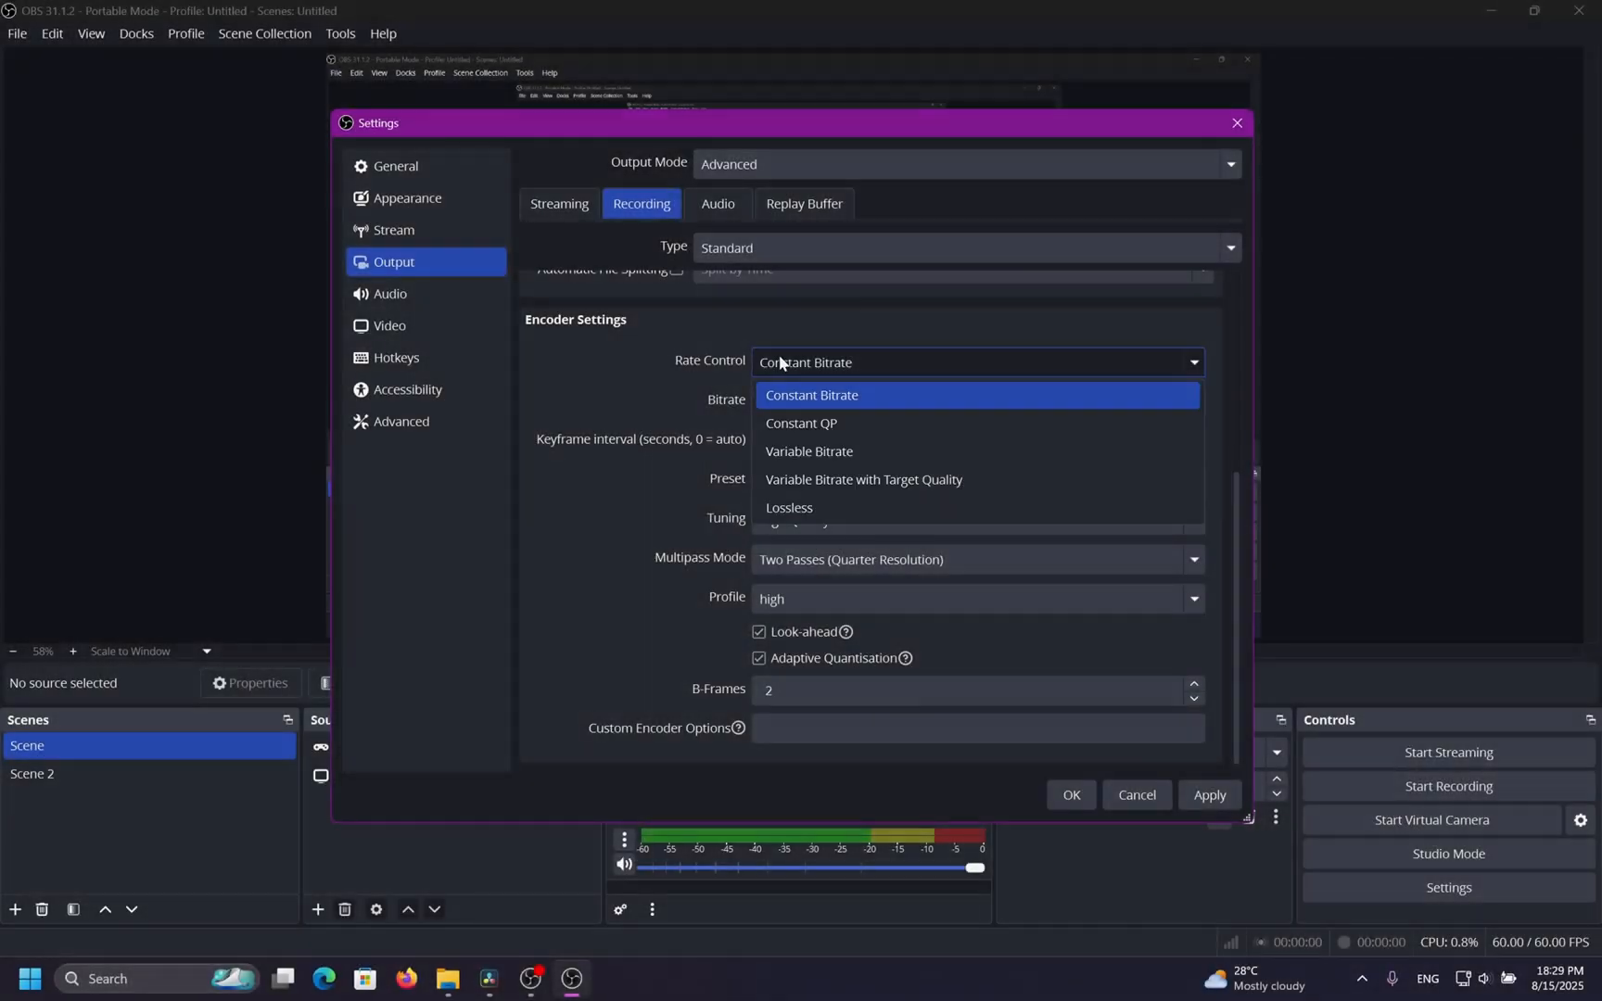
{"action": "left_click", "coordinate": [922, 400]}
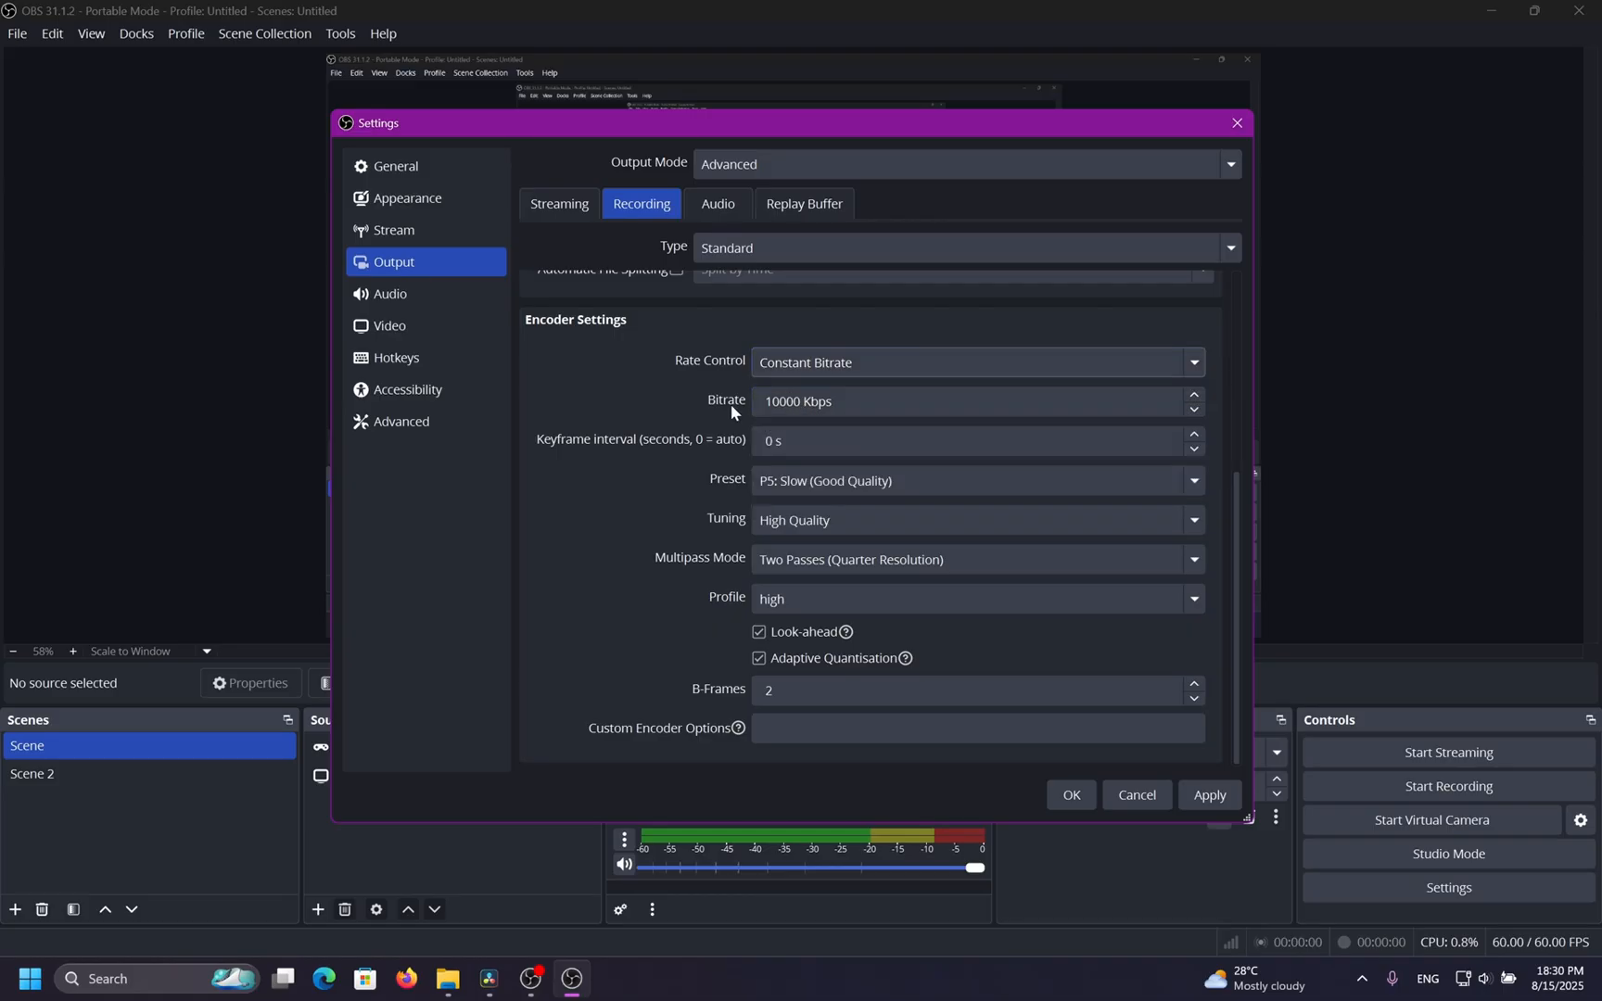
{"action": "left_click_drag", "start_coordinate": [760, 401], "coordinate": [839, 402]}
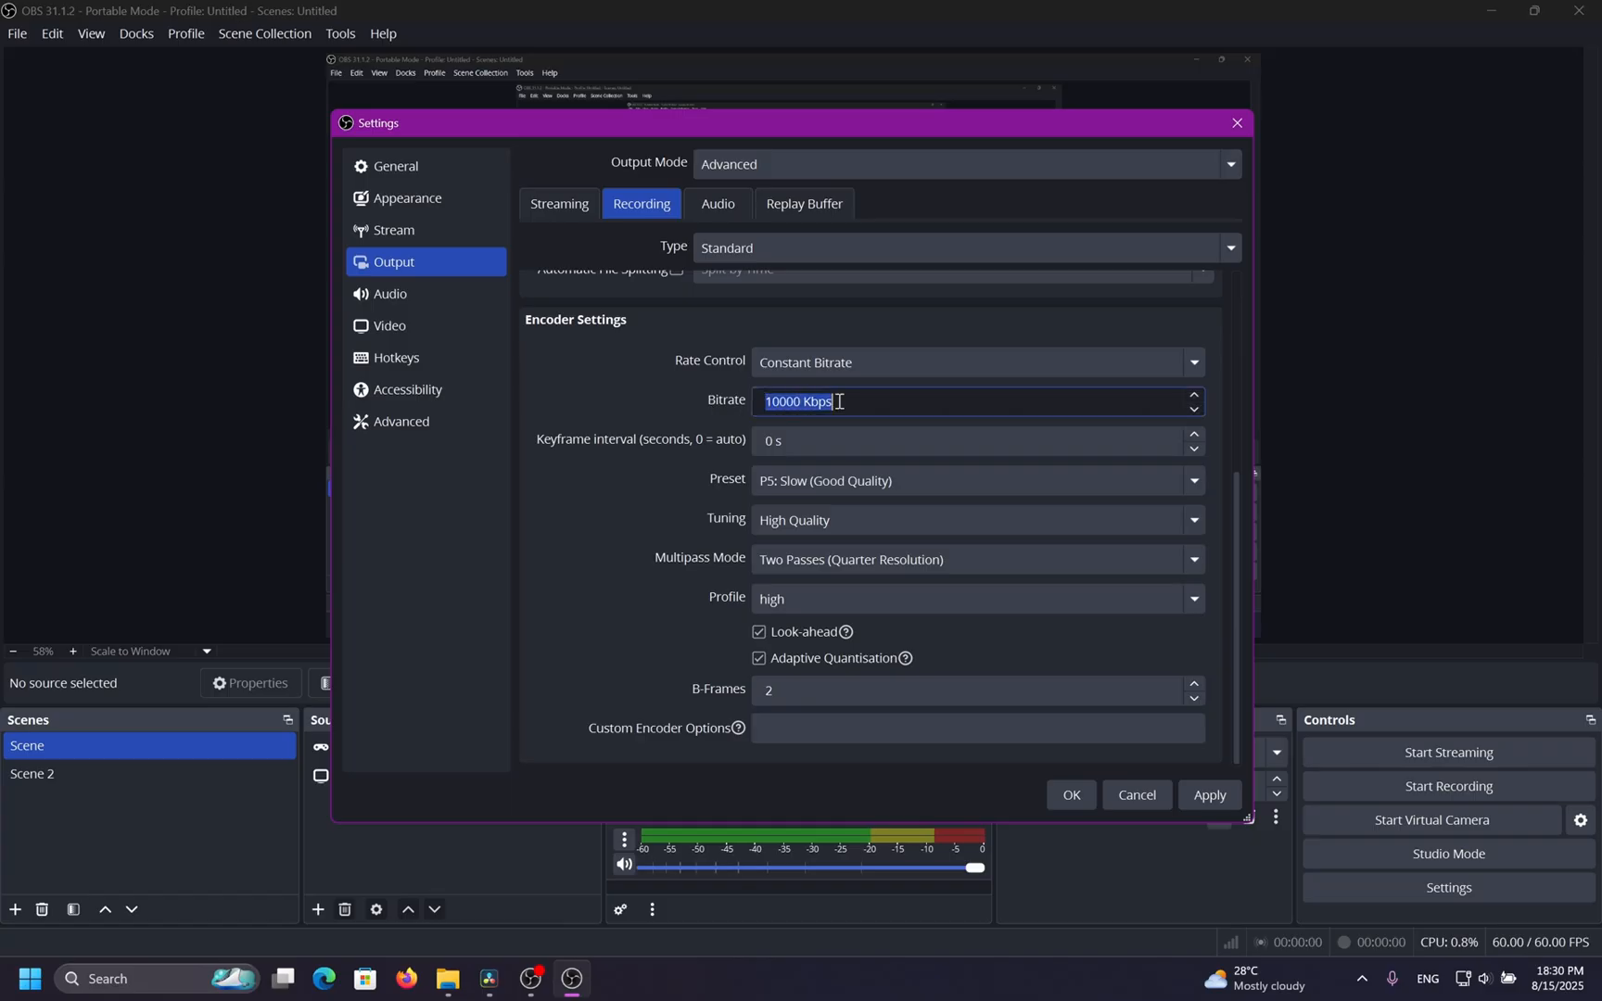
{"action": "type", "text": "8000"}
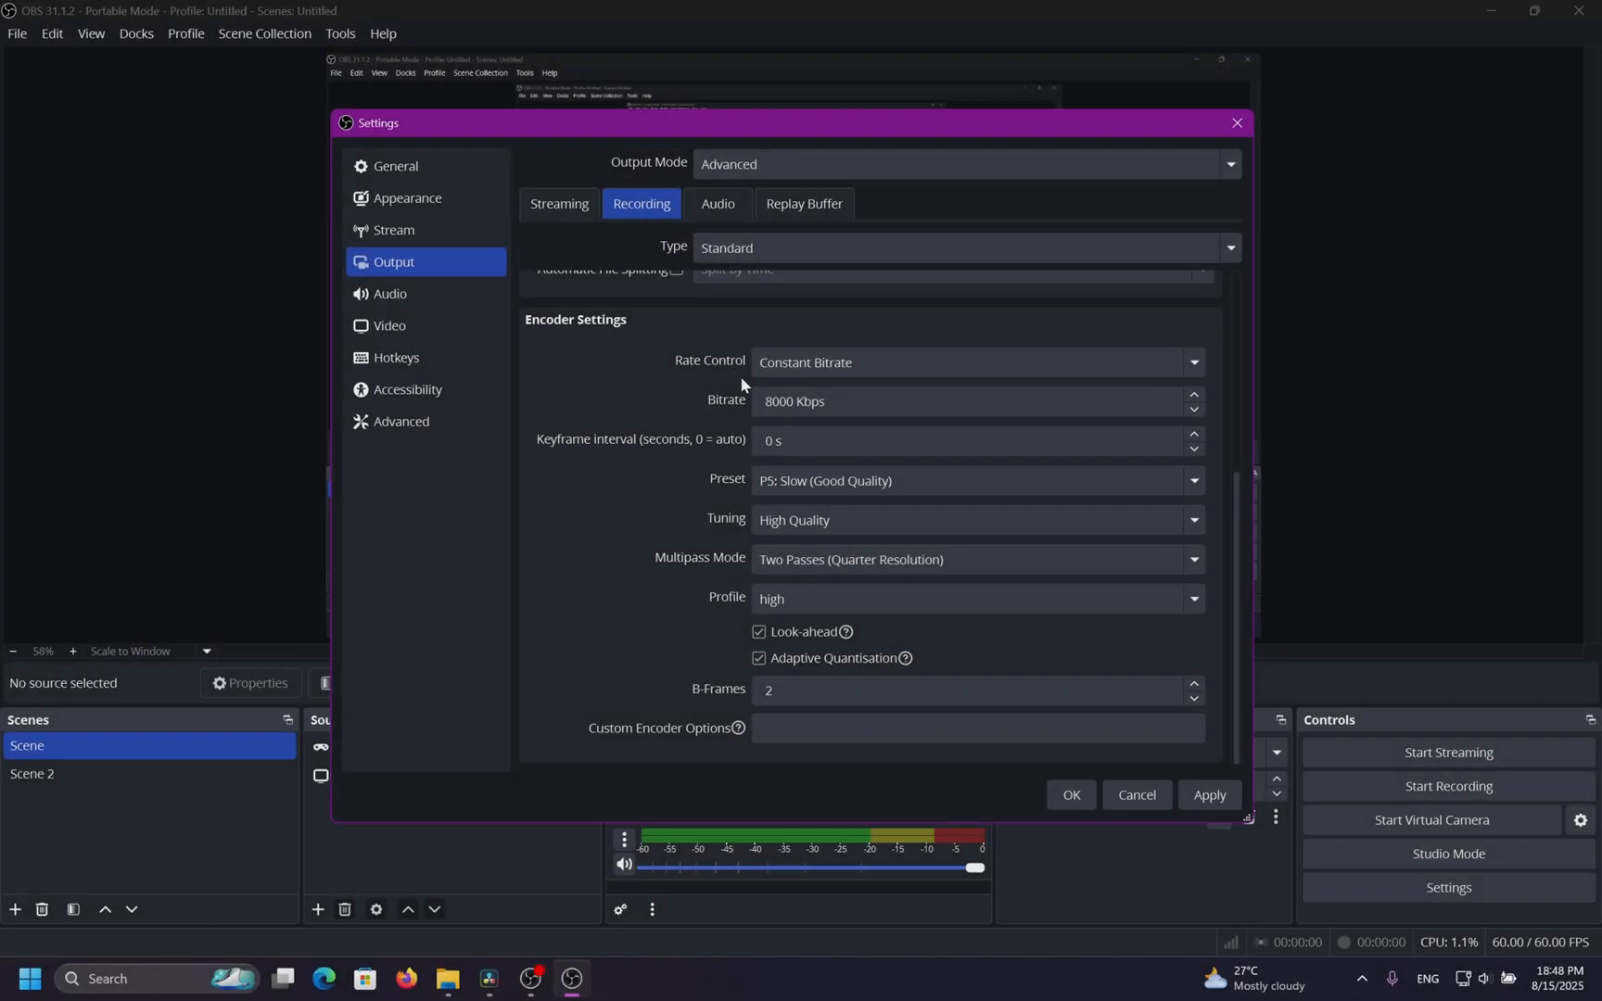
Switch the rate control to Constant QP and examine its QP value setting.
{"action": "left_click", "coordinate": [811, 369]}
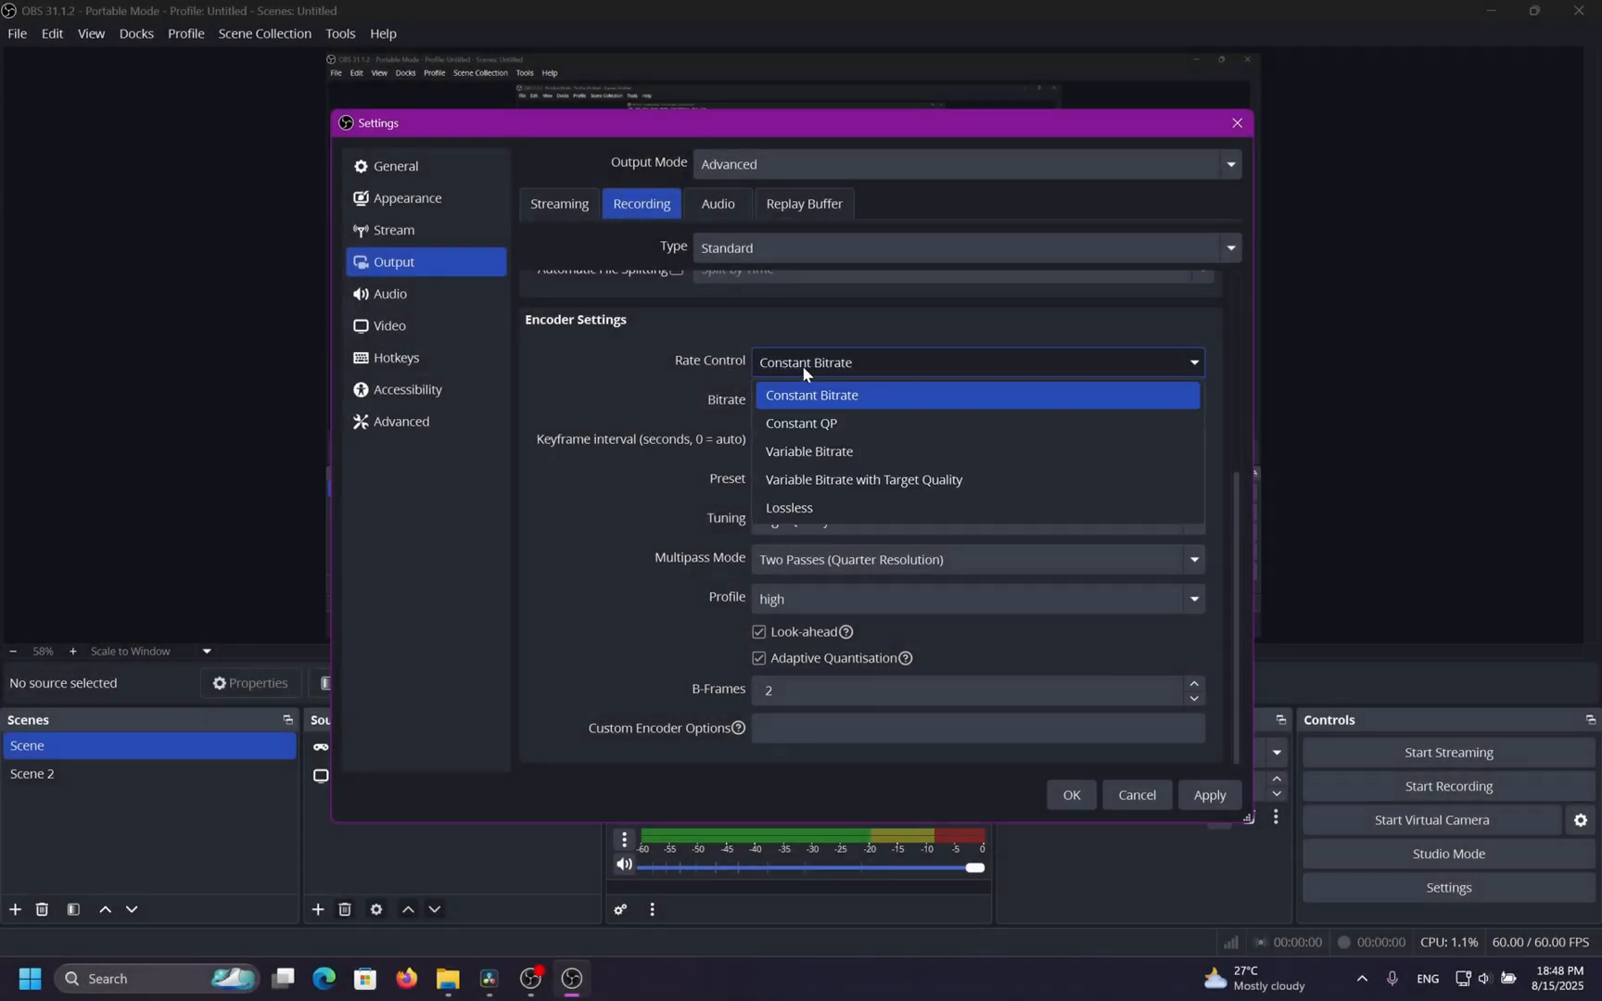
{"action": "left_click", "coordinate": [891, 425]}
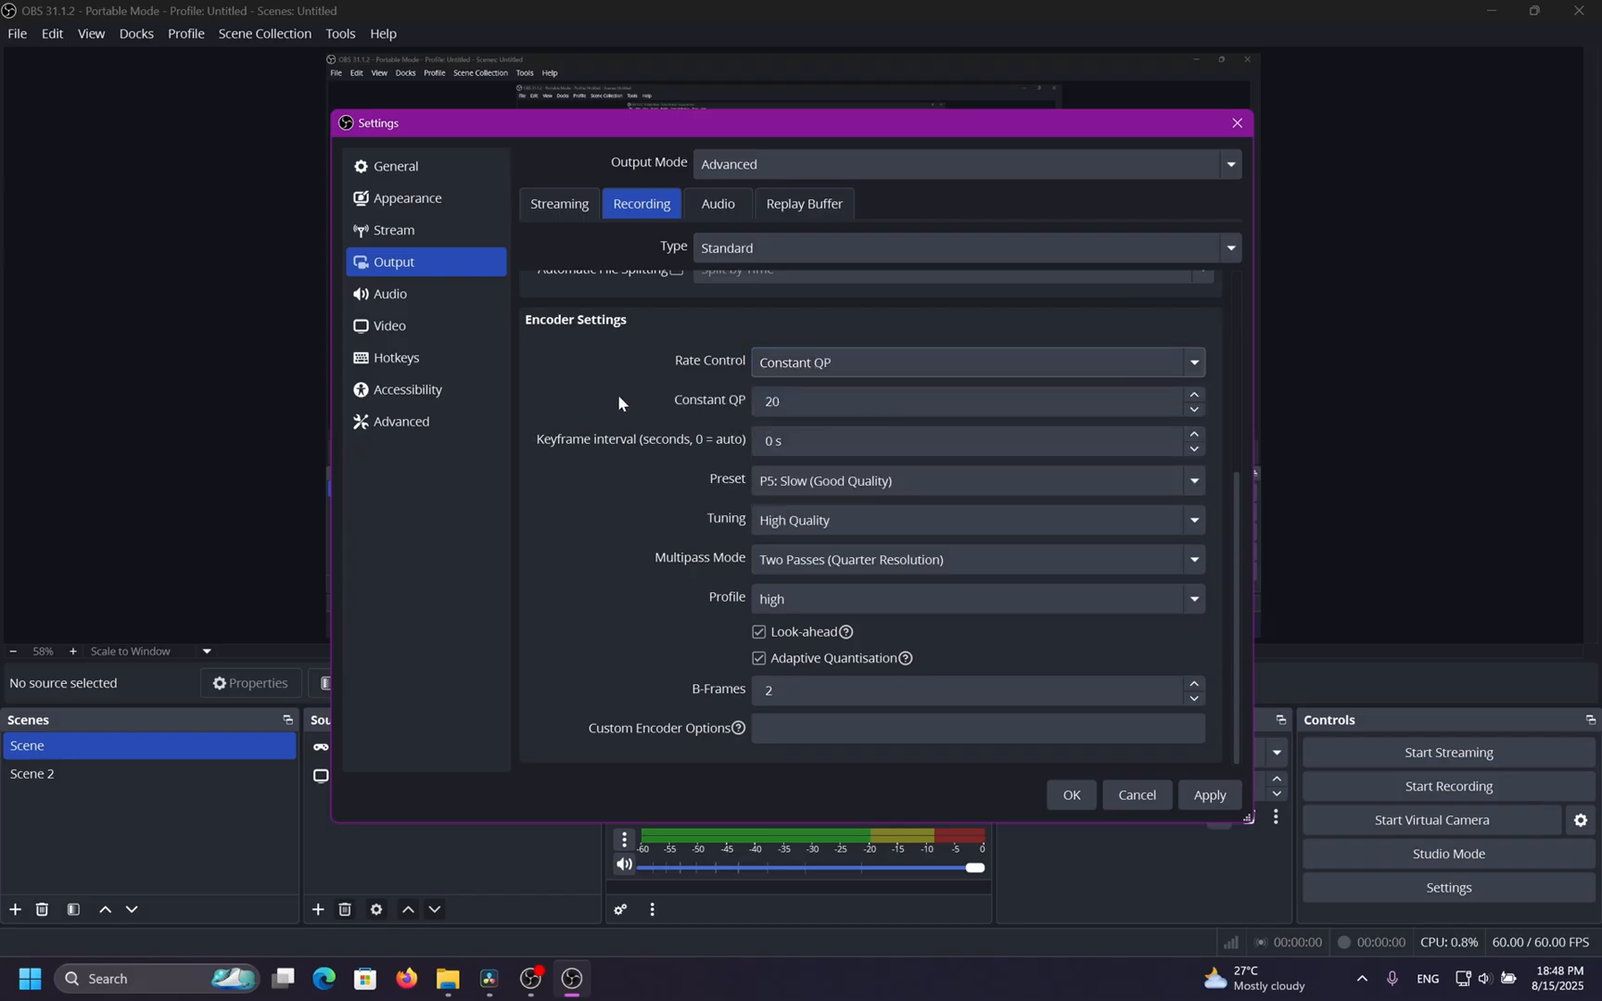
{"action": "scroll", "coordinate": [618, 401], "scroll_direction": "up", "scroll_amount": 2}
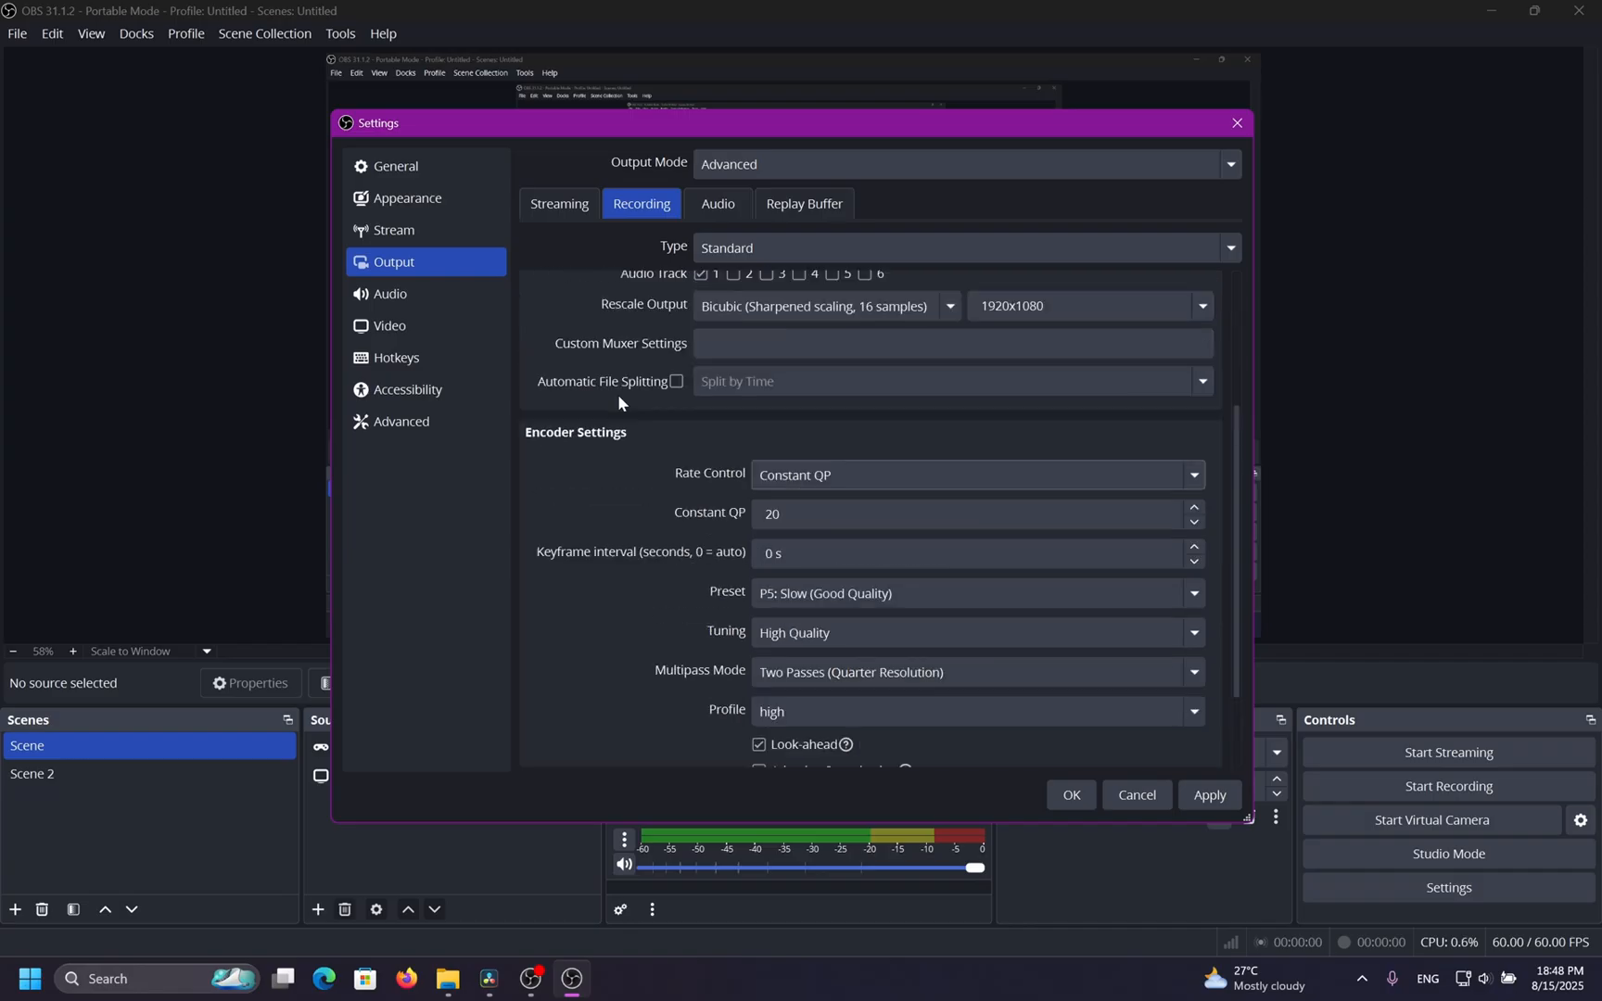
{"action": "scroll", "coordinate": [618, 394], "scroll_direction": "down", "scroll_amount": 2}
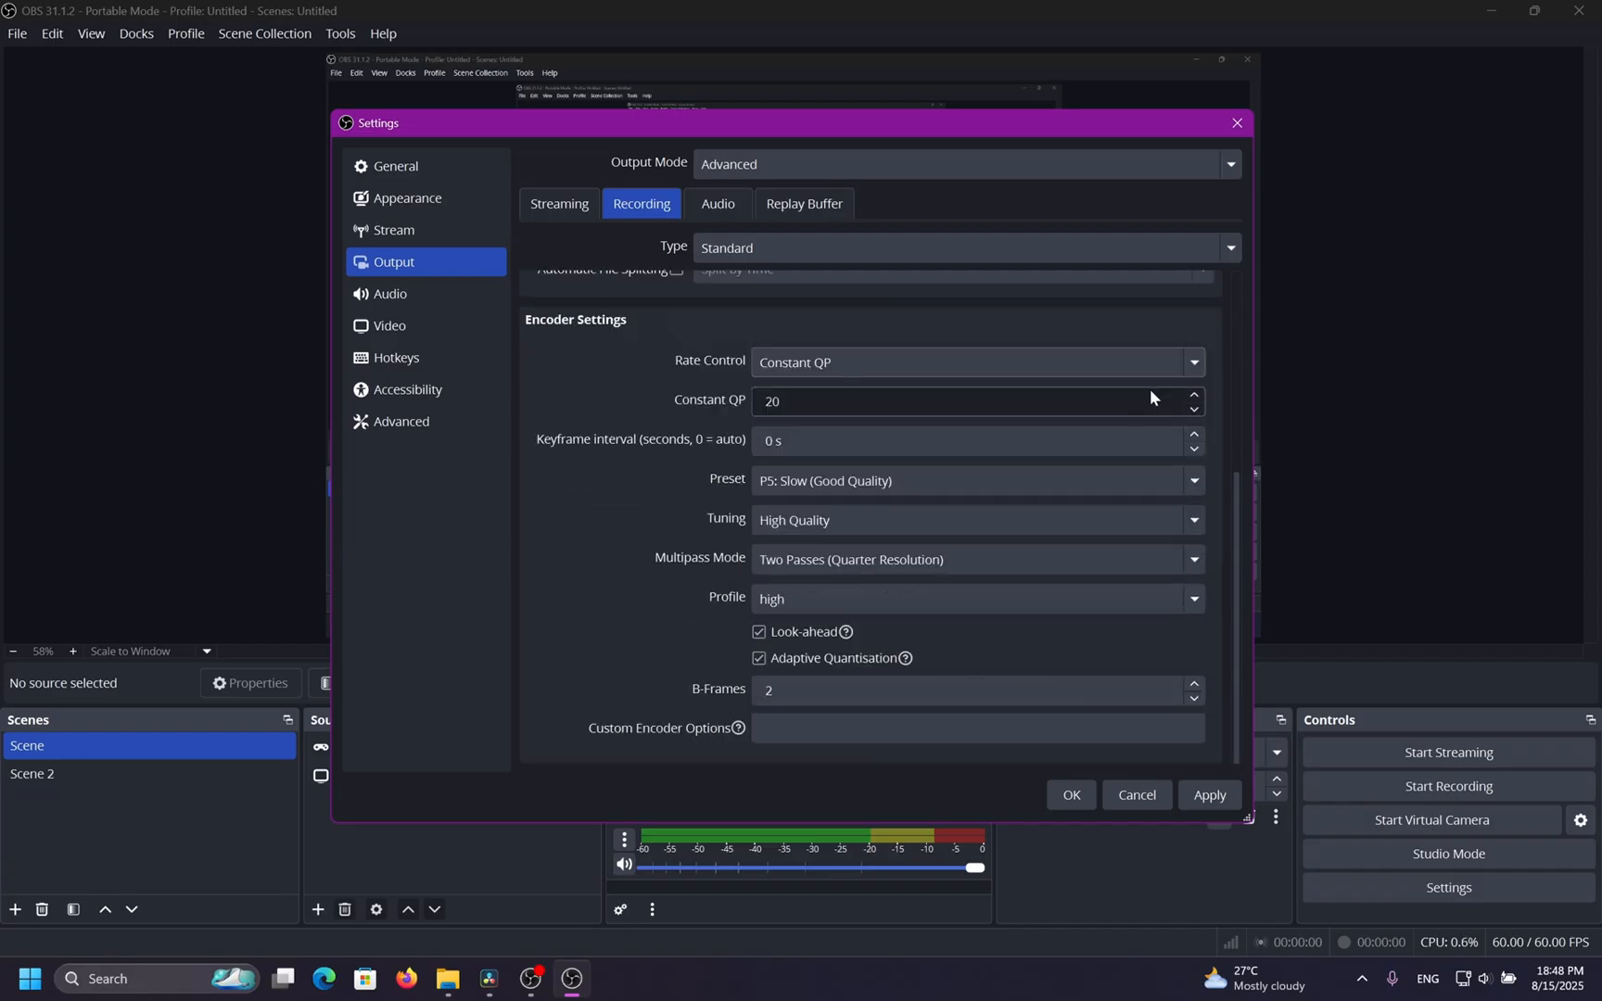
{"action": "left_click", "coordinate": [765, 404]}
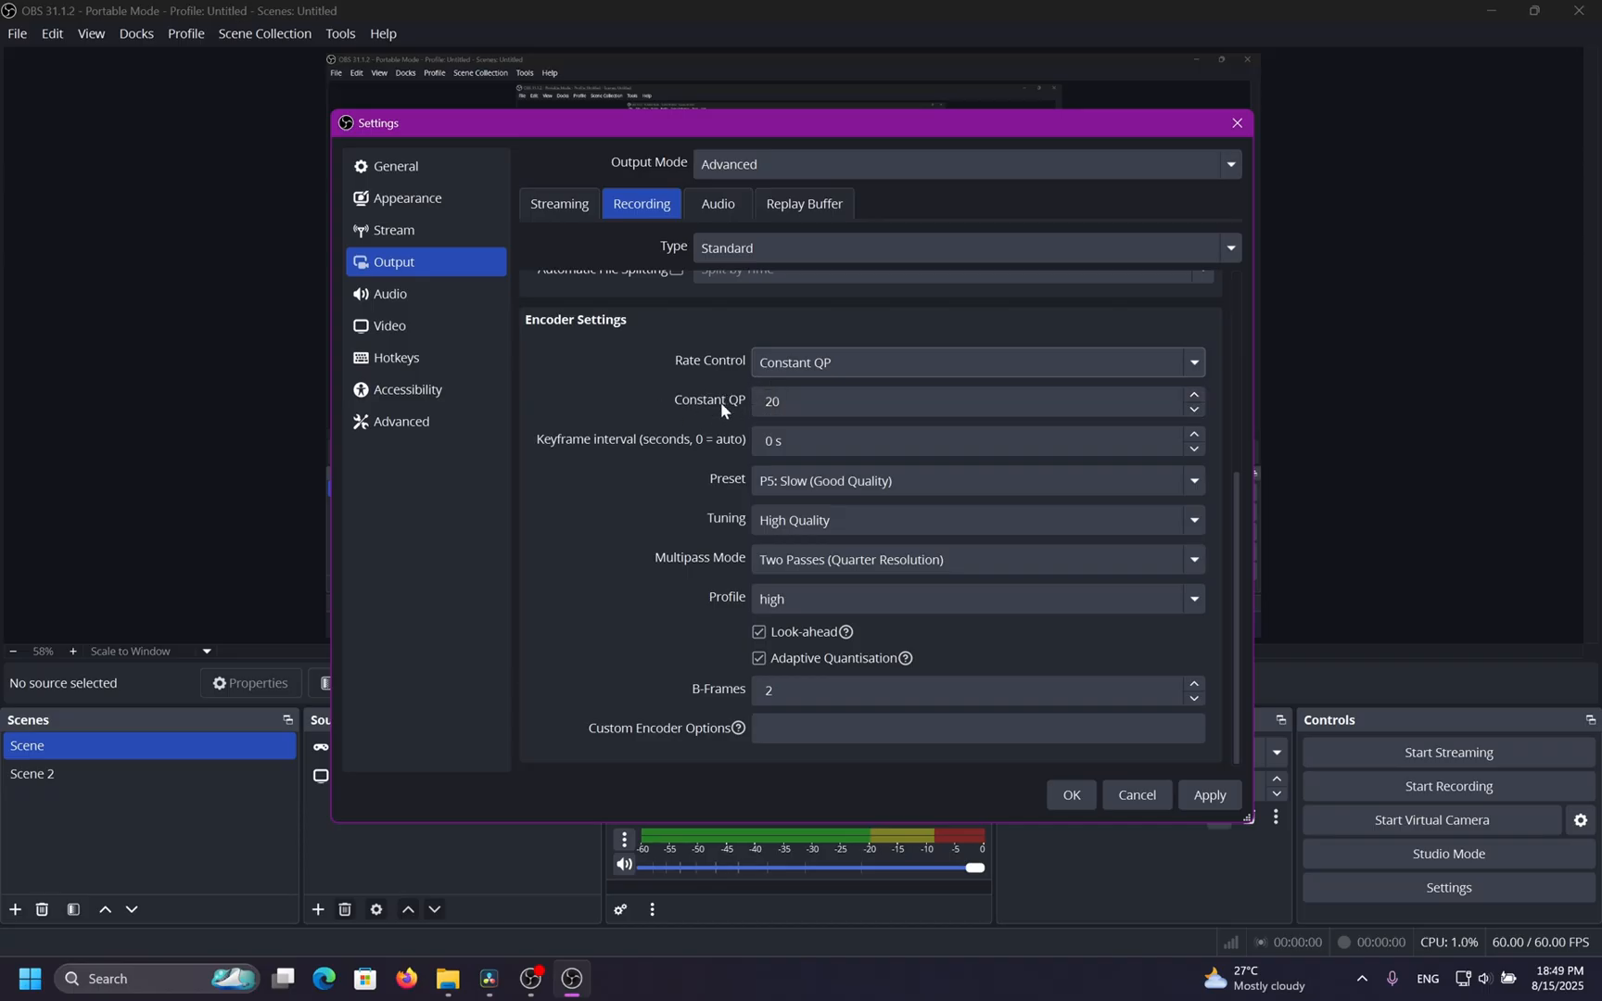
{"action": "left_click_drag", "start_coordinate": [818, 399], "coordinate": [746, 406]}
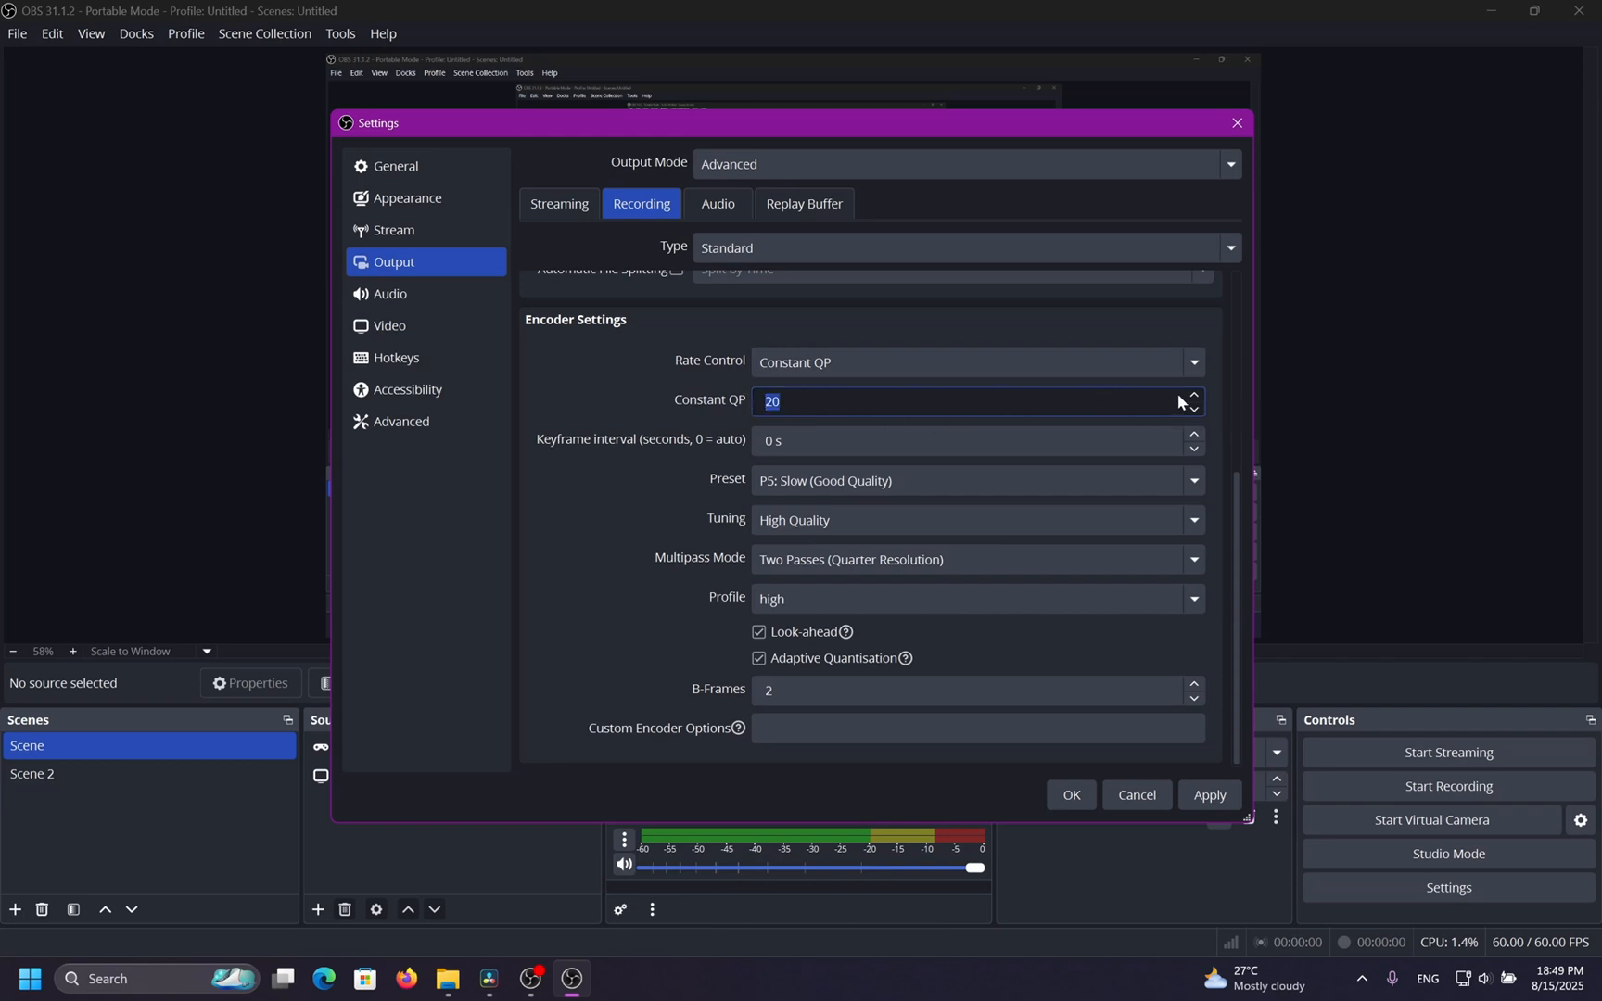
{"action": "left_click", "coordinate": [1212, 399]}
{"action": "scroll", "coordinate": [1196, 399], "scroll_direction": "down", "scroll_amount": 2}
{"action": "scroll", "coordinate": [1197, 398], "scroll_direction": "up", "scroll_amount": 3}
{"action": "left_click", "coordinate": [1209, 407]}
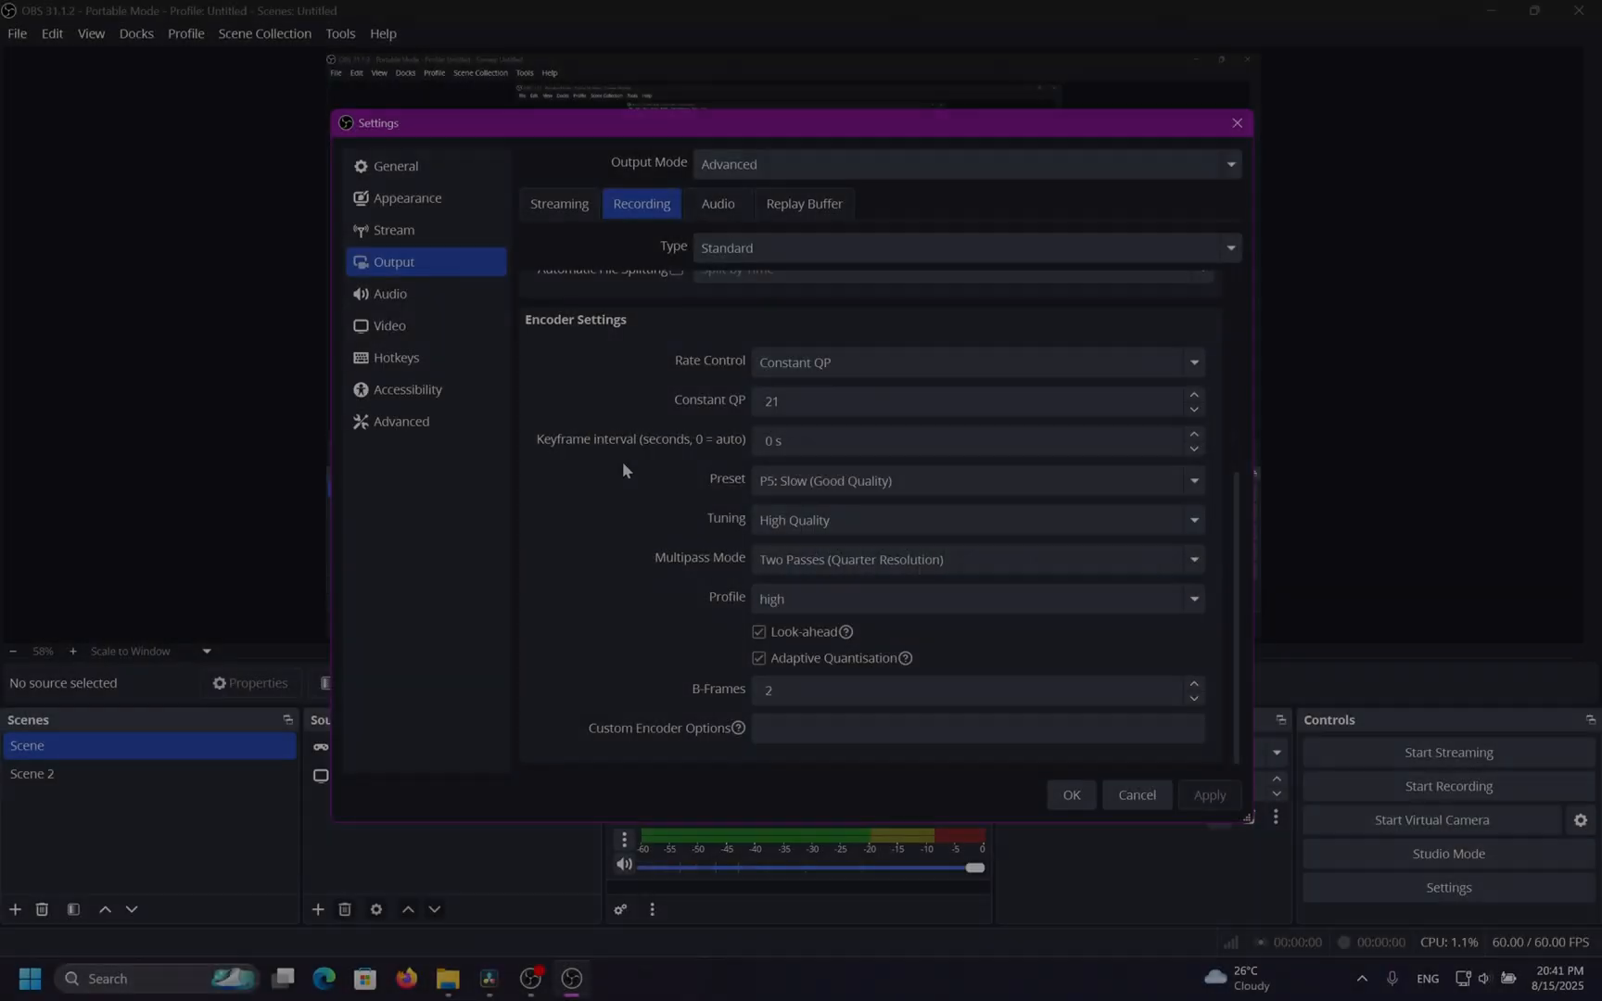
Switch the rate control to Variable Bitrate and review its bitrate and maximum bitrate fields.
{"action": "left_click", "coordinate": [809, 362]}
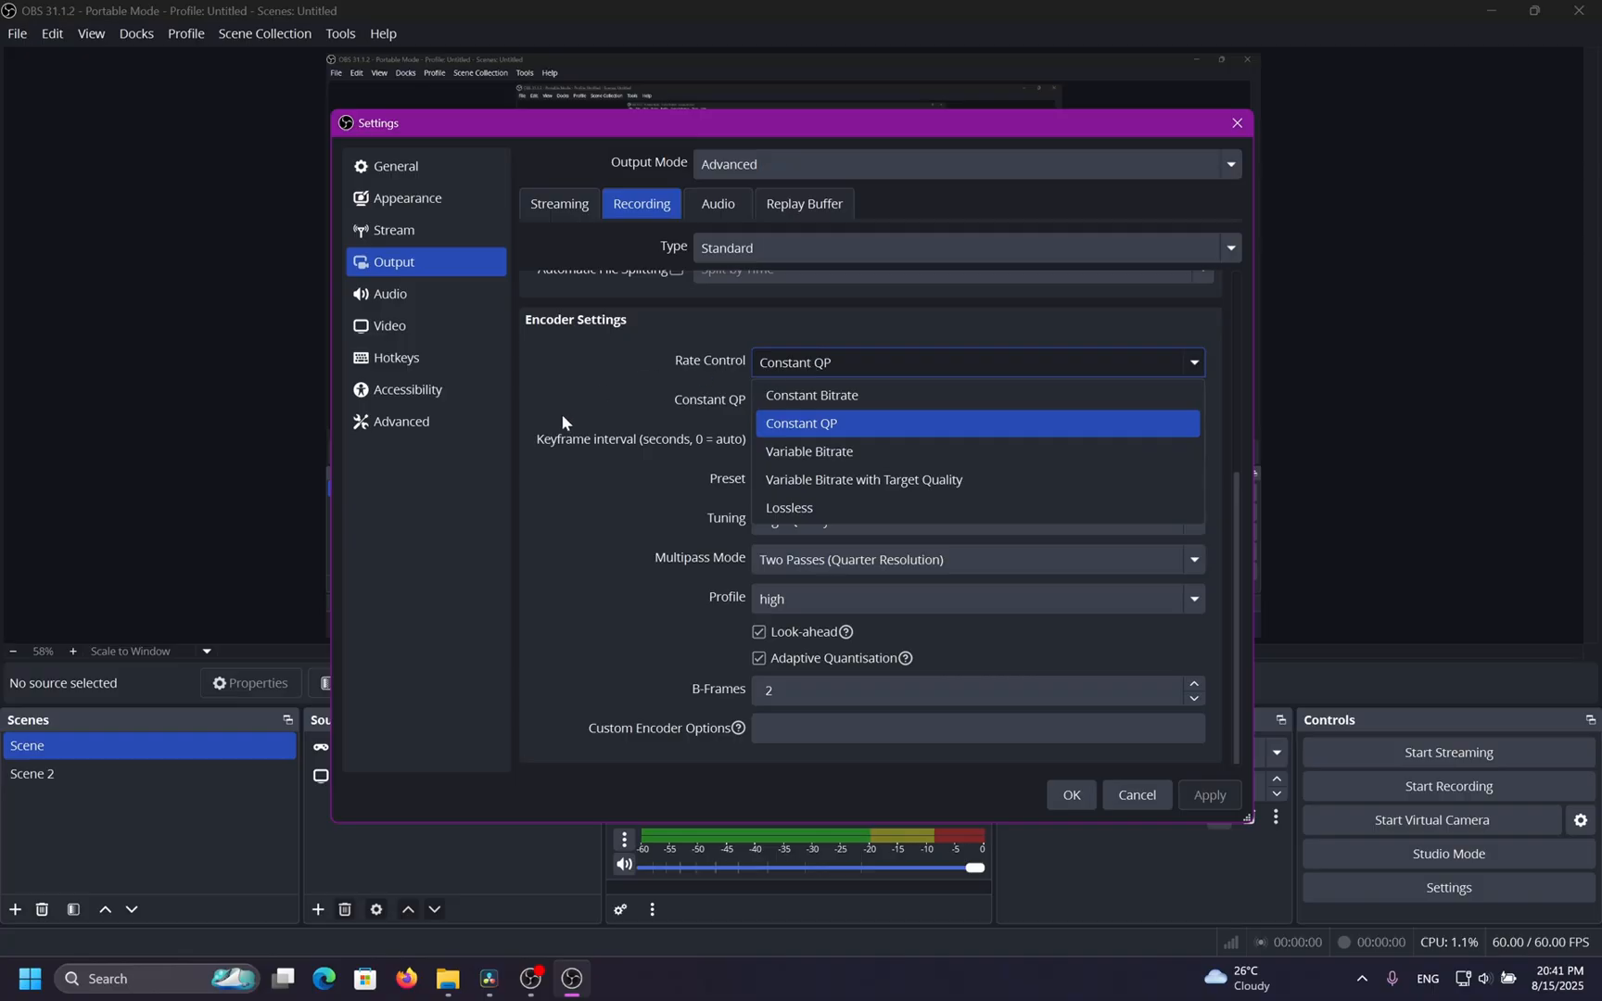
{"action": "left_click", "coordinate": [883, 451]}
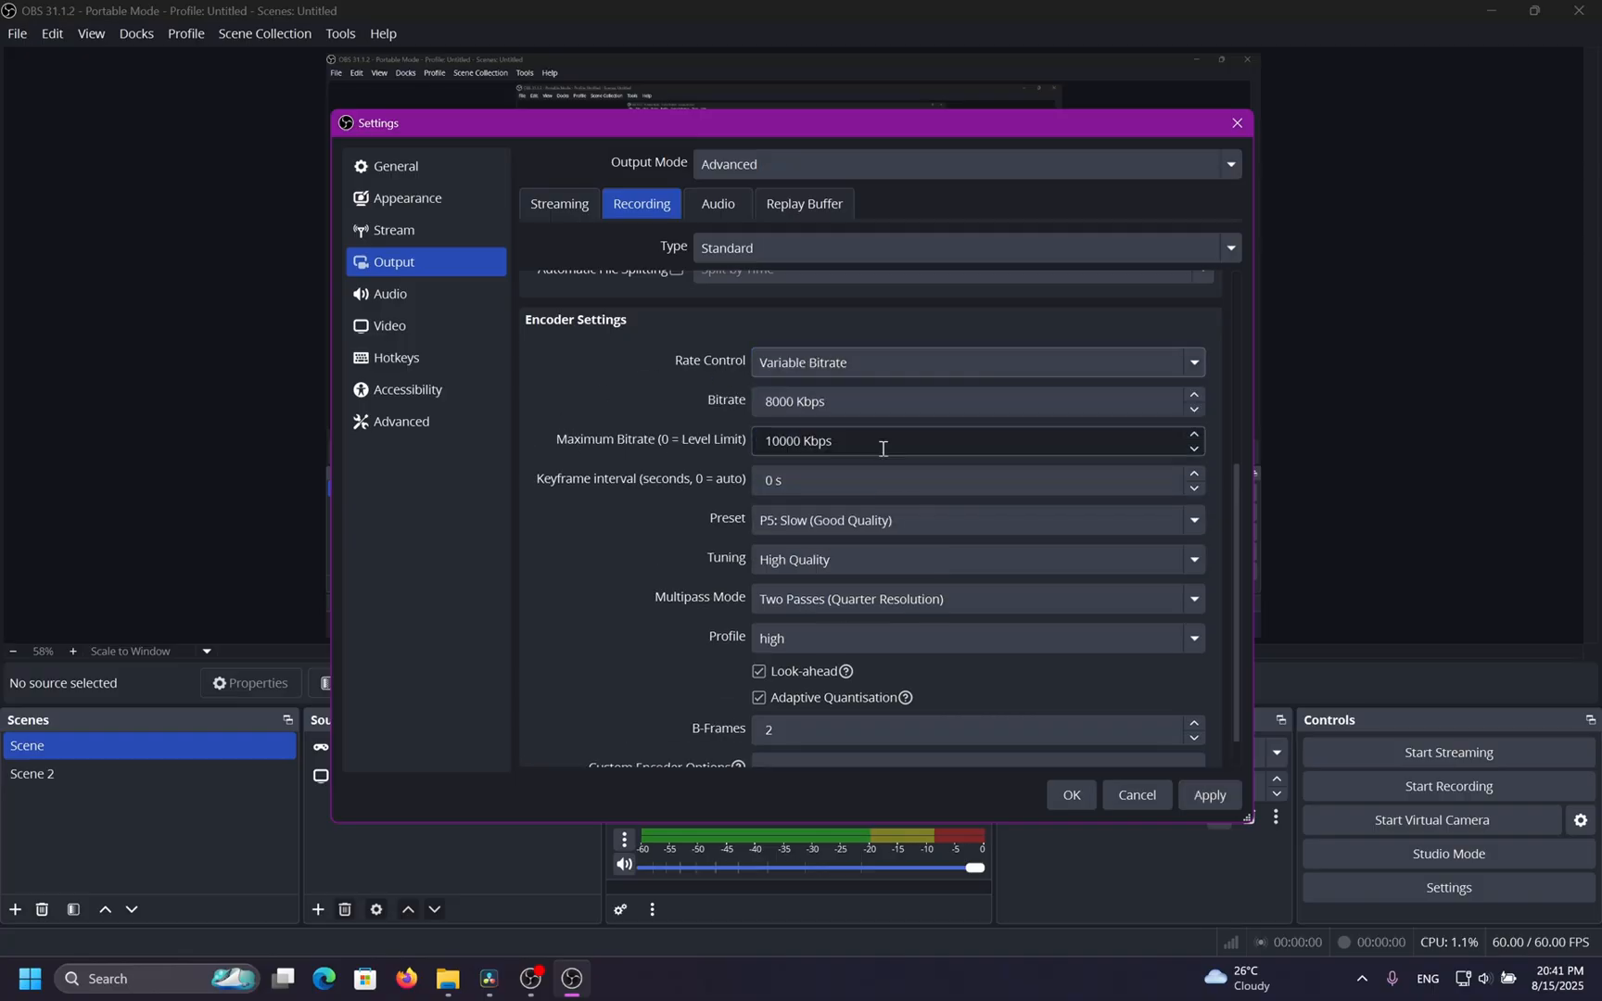
{"action": "scroll", "coordinate": [647, 429], "scroll_direction": "up", "scroll_amount": 2}
{"action": "scroll", "coordinate": [646, 429], "scroll_direction": "down", "scroll_amount": 2}
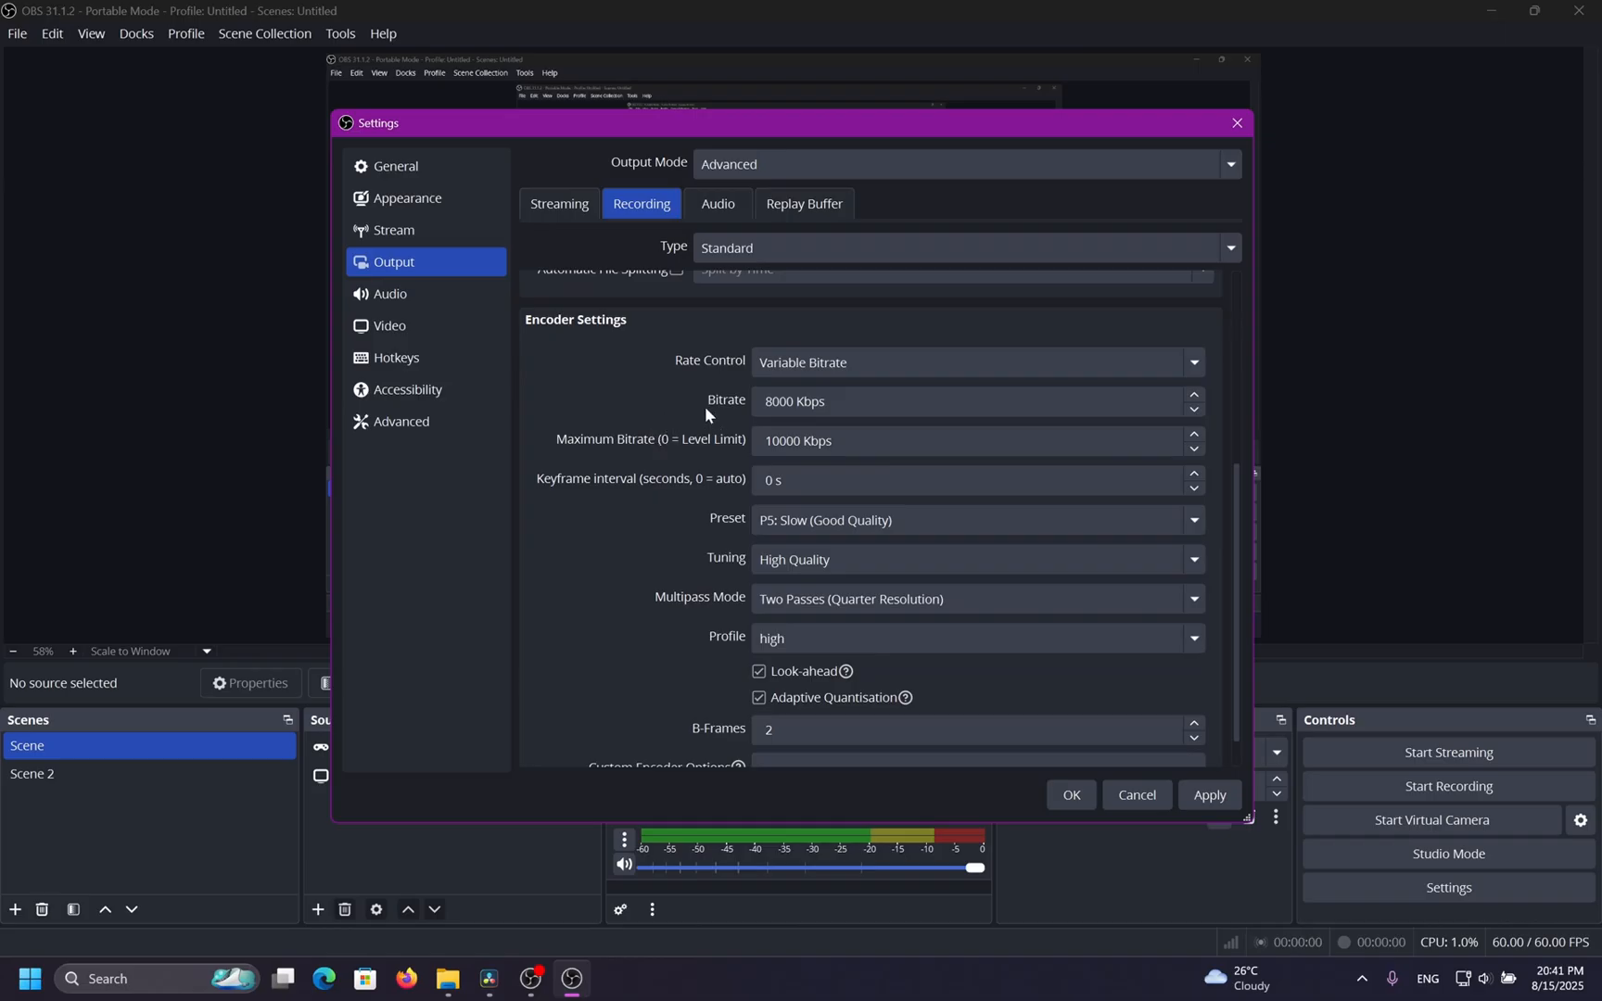
{"action": "left_click", "coordinate": [791, 402]}
{"action": "left_click_drag", "start_coordinate": [794, 402], "coordinate": [715, 391]}
{"action": "left_click", "coordinate": [791, 441]}
{"action": "left_click_drag", "start_coordinate": [831, 441], "coordinate": [738, 445]}
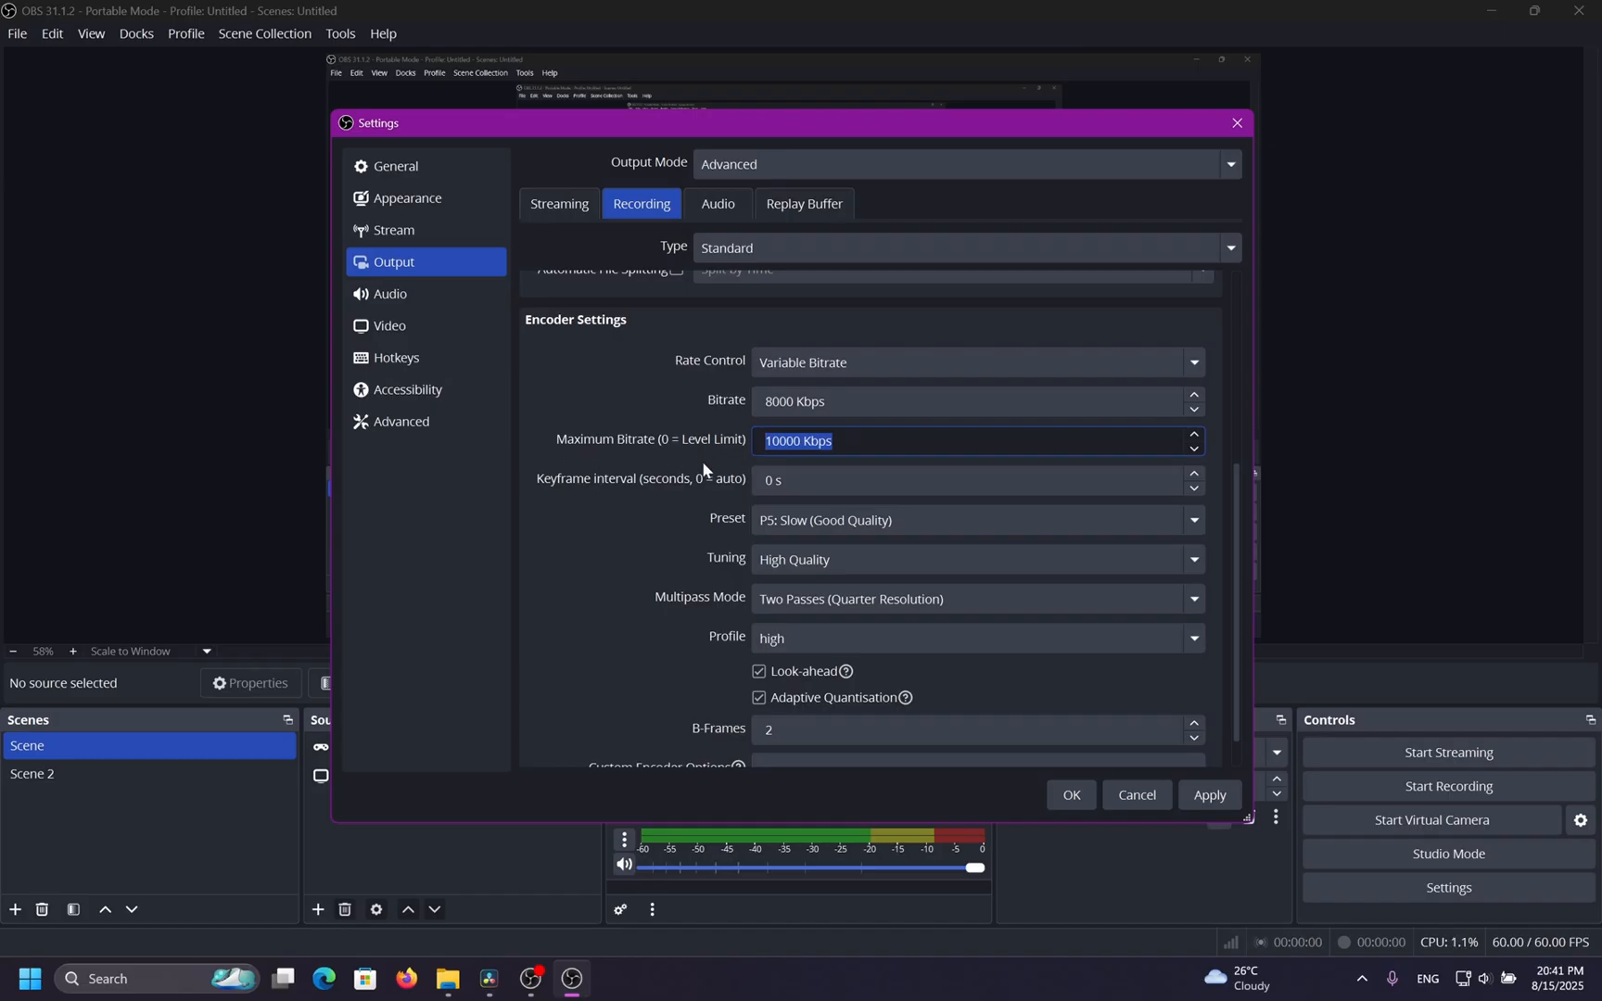
{"action": "left_click", "coordinate": [684, 400]}
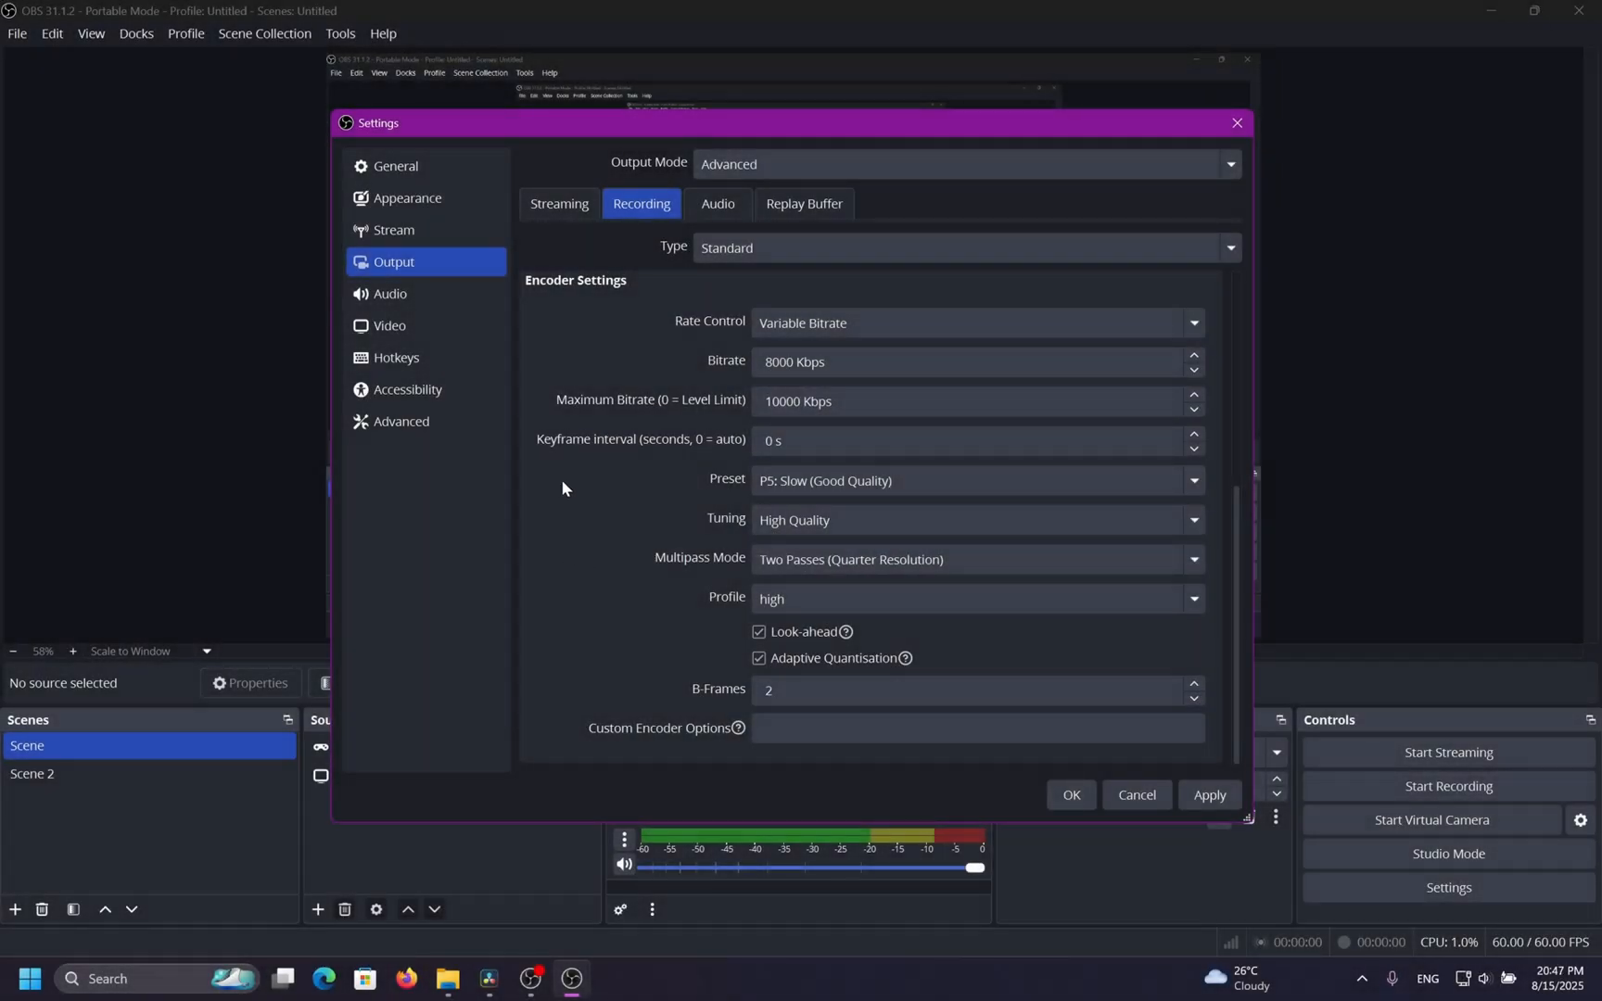
Set the keyframe interval to 2 seconds.
{"action": "scroll", "coordinate": [563, 487], "scroll_direction": "up", "scroll_amount": 1}
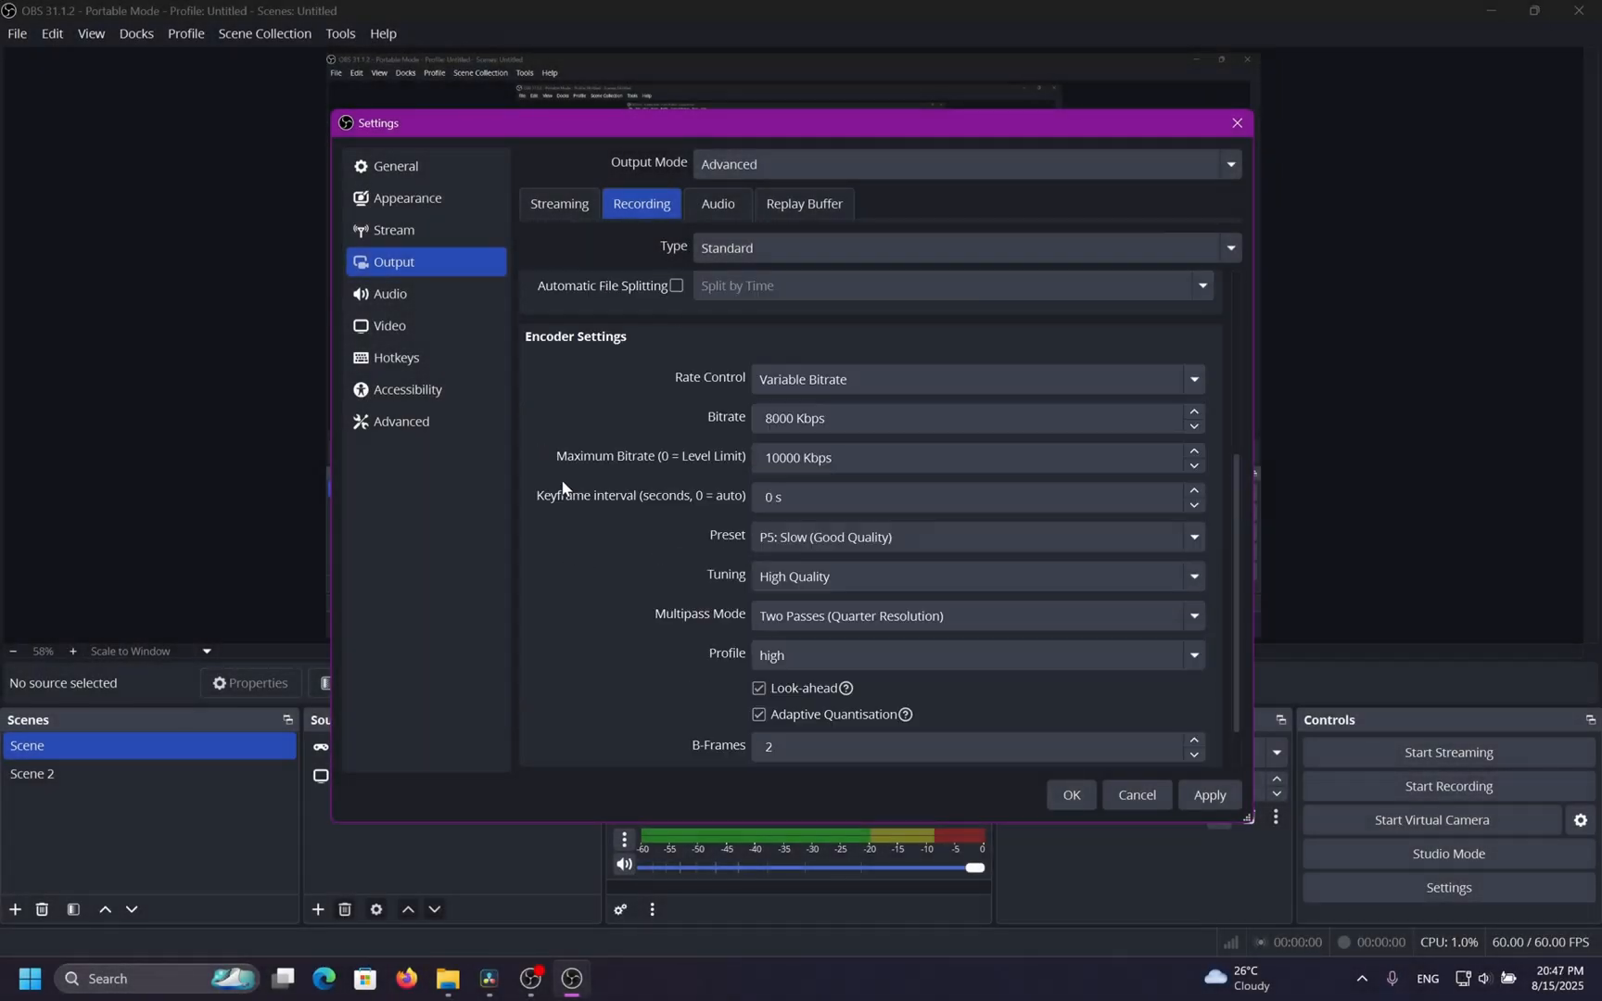
{"action": "left_click_drag", "start_coordinate": [904, 493], "coordinate": [517, 509]}
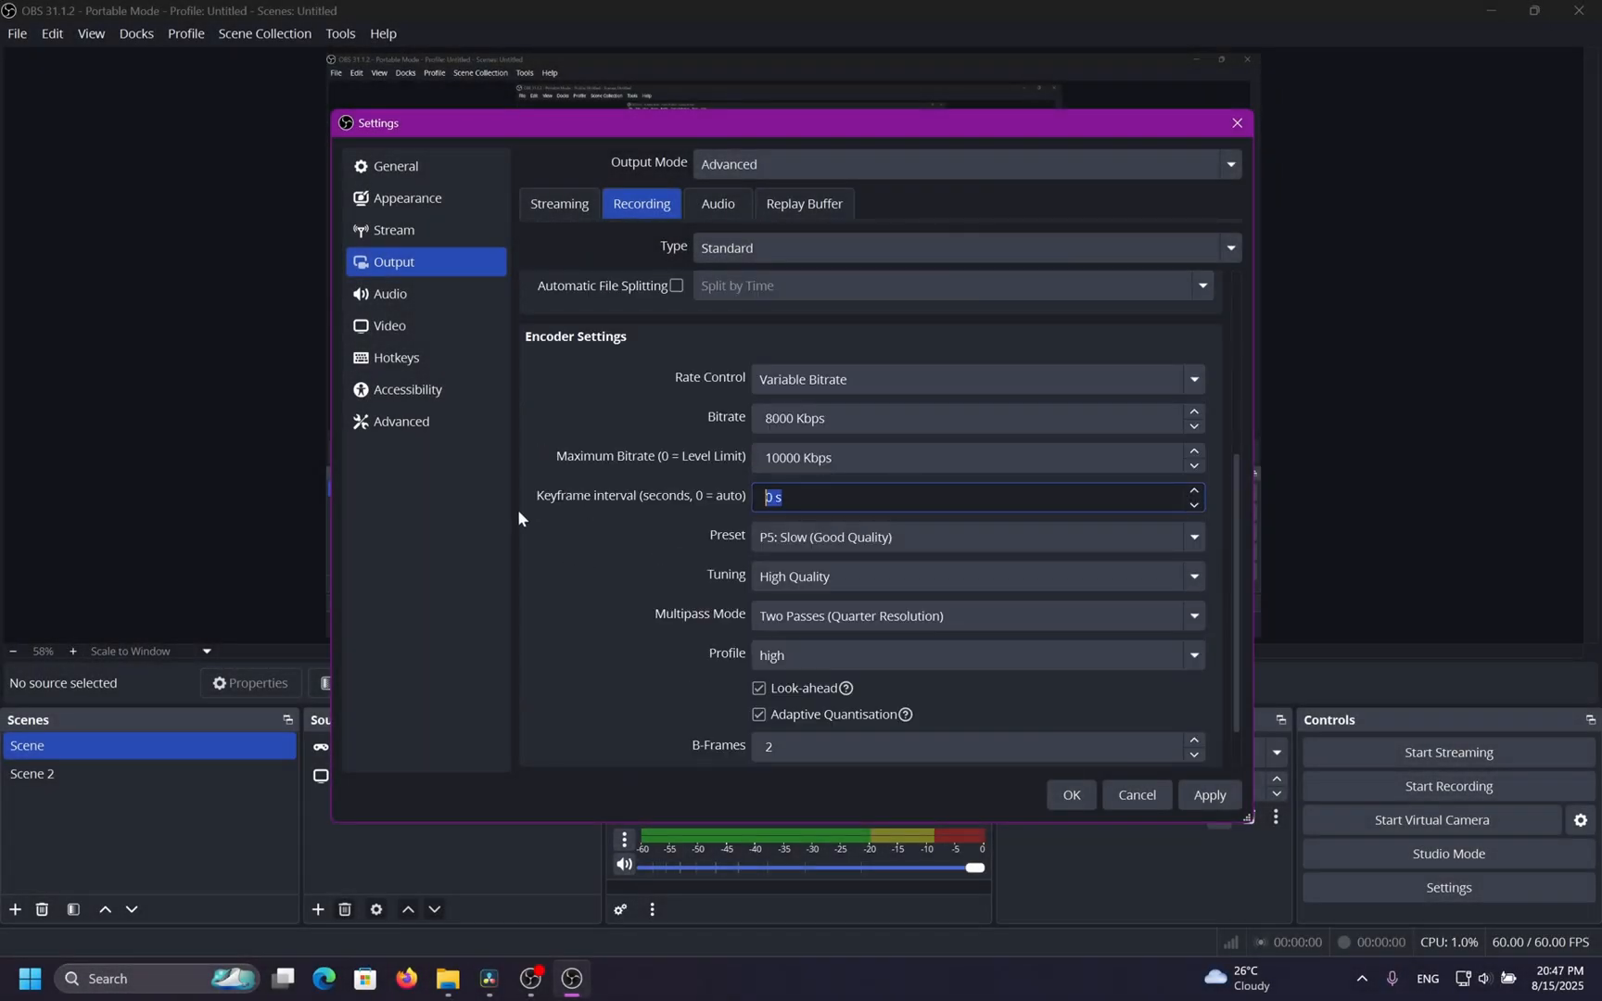
{"action": "left_click", "coordinate": [644, 503]}
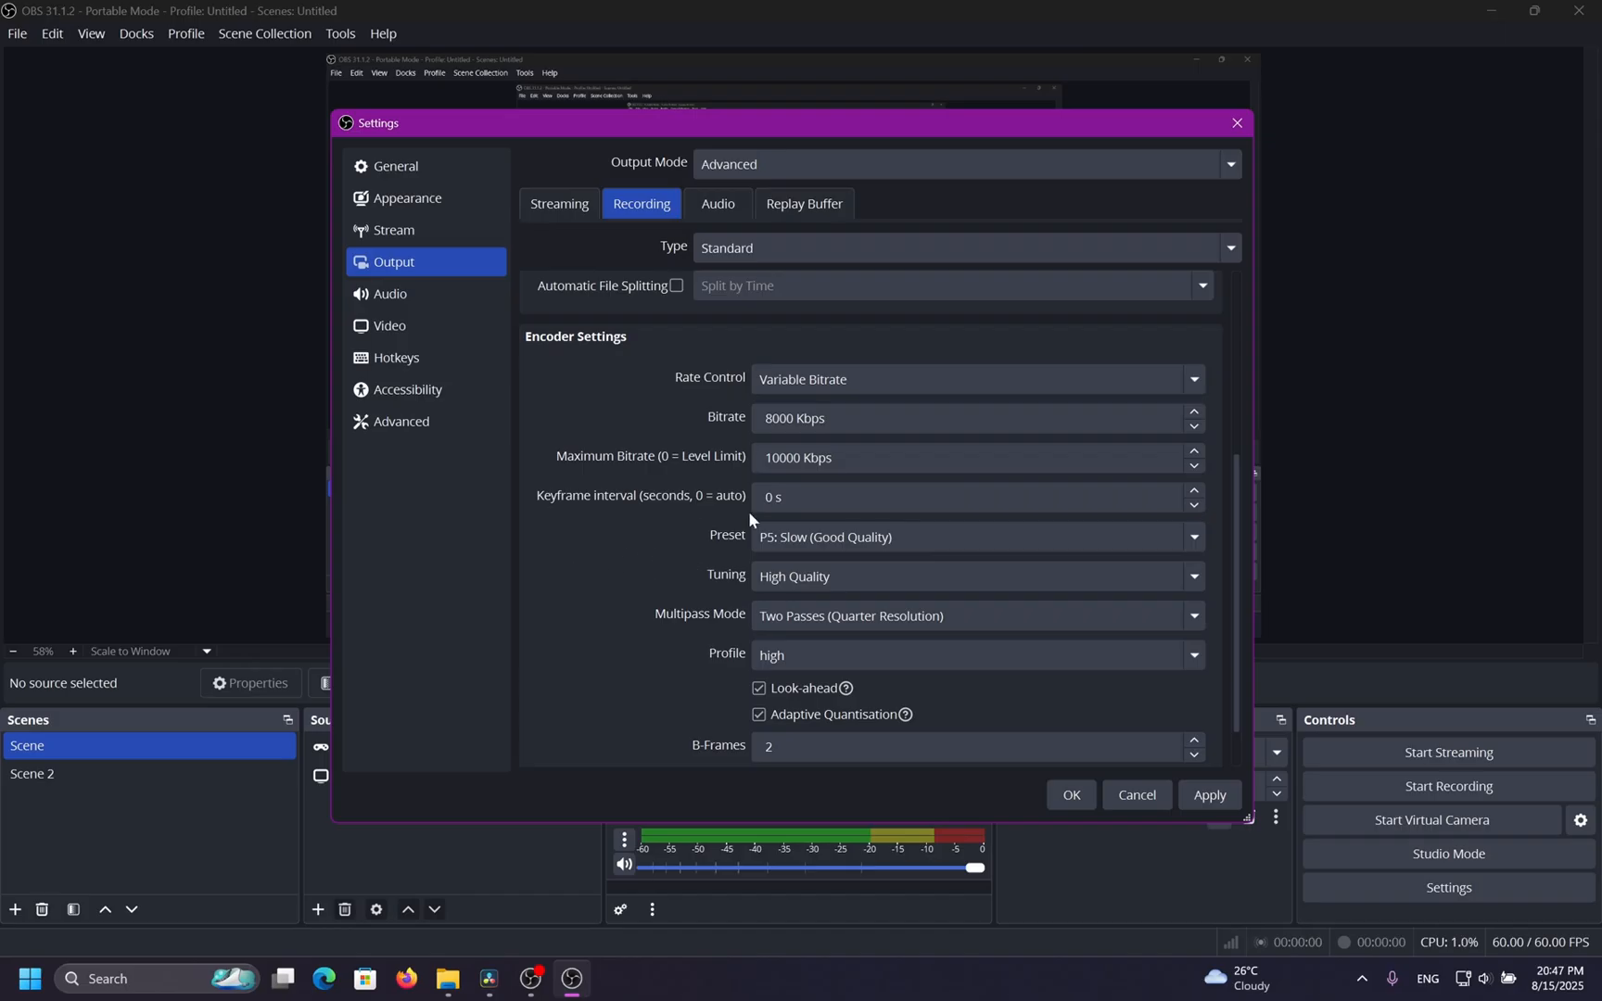
{"action": "left_click_drag", "start_coordinate": [790, 497], "coordinate": [734, 492]}
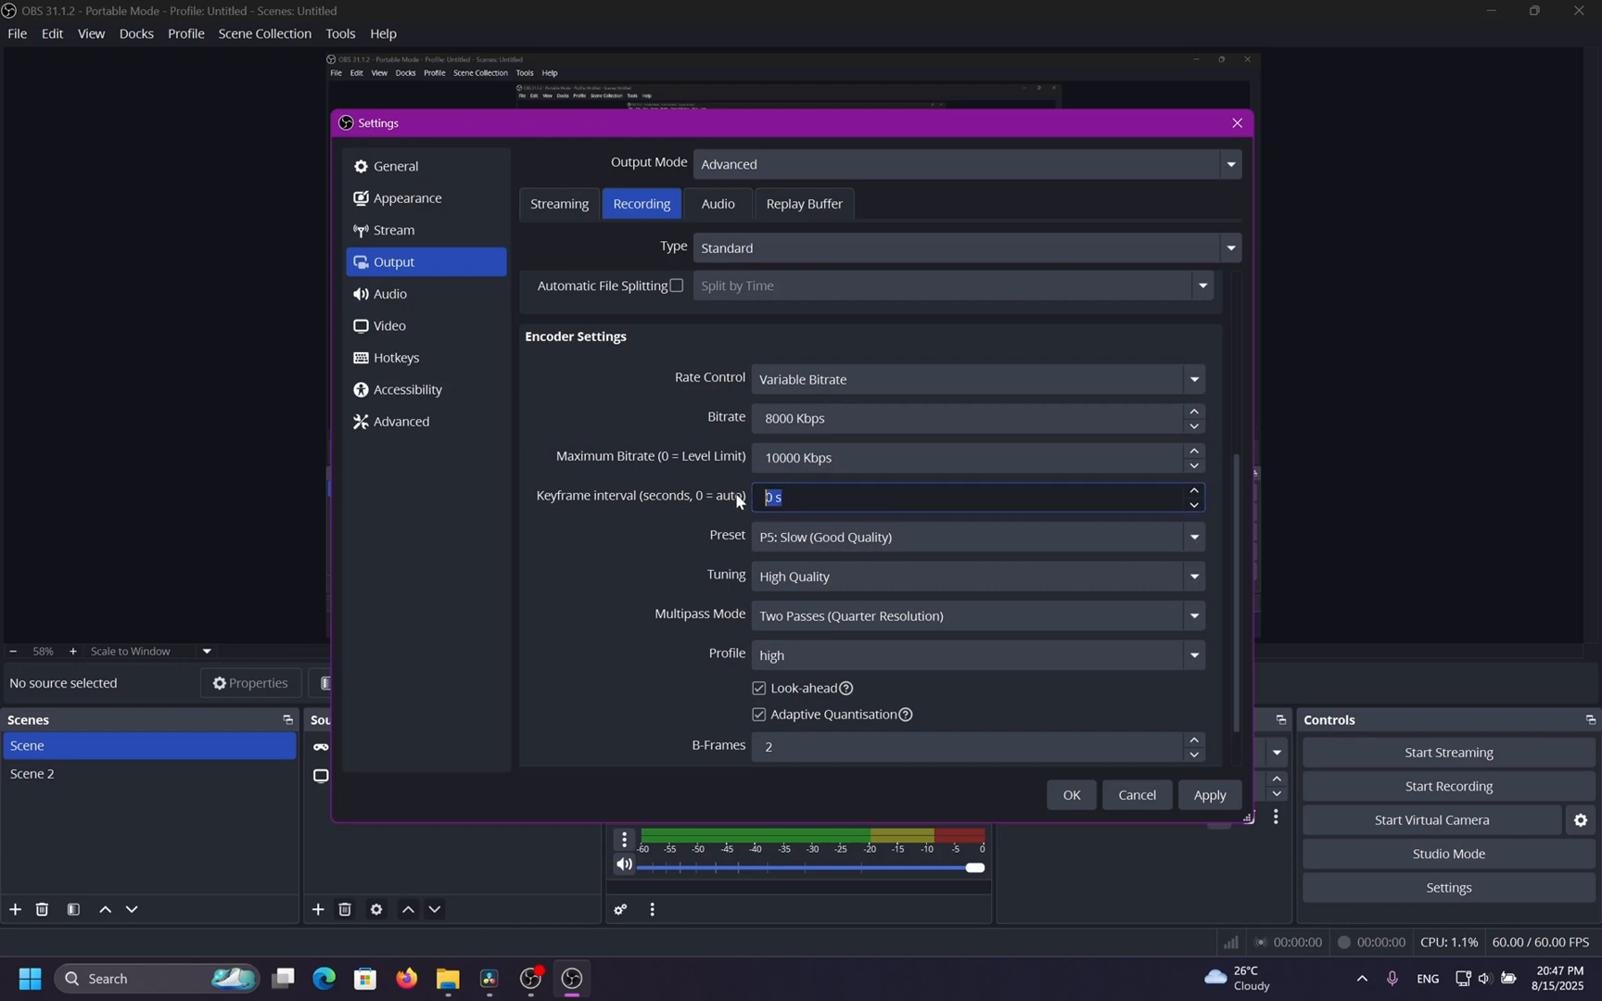
{"action": "left_click", "coordinate": [1197, 490]}
{"action": "left_click", "coordinate": [1197, 490]}
{"action": "left_click", "coordinate": [1197, 490]}
{"action": "left_click", "coordinate": [1197, 490]}
{"action": "left_click", "coordinate": [1197, 490]}
{"action": "left_click", "coordinate": [1197, 489]}
{"action": "left_click", "coordinate": [1196, 490]}
{"action": "left_click", "coordinate": [1197, 489]}
{"action": "left_click", "coordinate": [1197, 489]}
{"action": "left_click", "coordinate": [1197, 490]}
{"action": "left_click", "coordinate": [718, 543]}
{"action": "left_click", "coordinate": [800, 487]}
{"action": "double_click", "coordinate": [785, 498]}
{"action": "type", "text": "2"}
{"action": "left_click", "coordinate": [596, 540]}
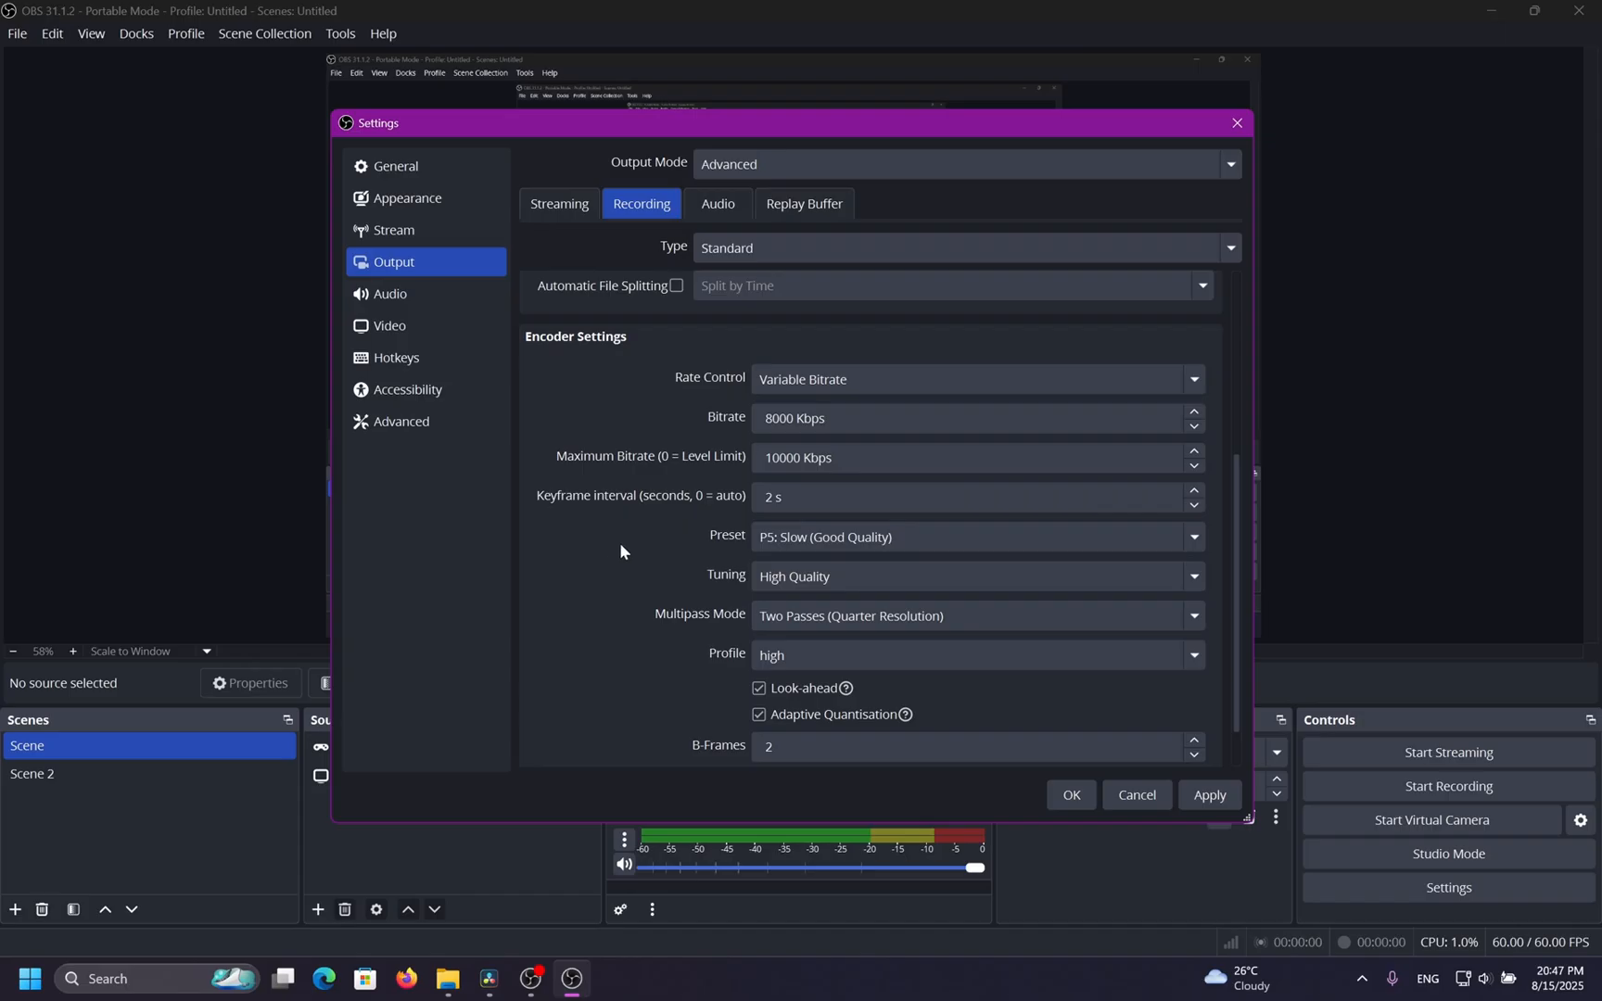
Set the keyframe interval back to 0 seconds and apply the settings.
{"action": "key", "text": "Tab"}
{"action": "type", "text": "0"}
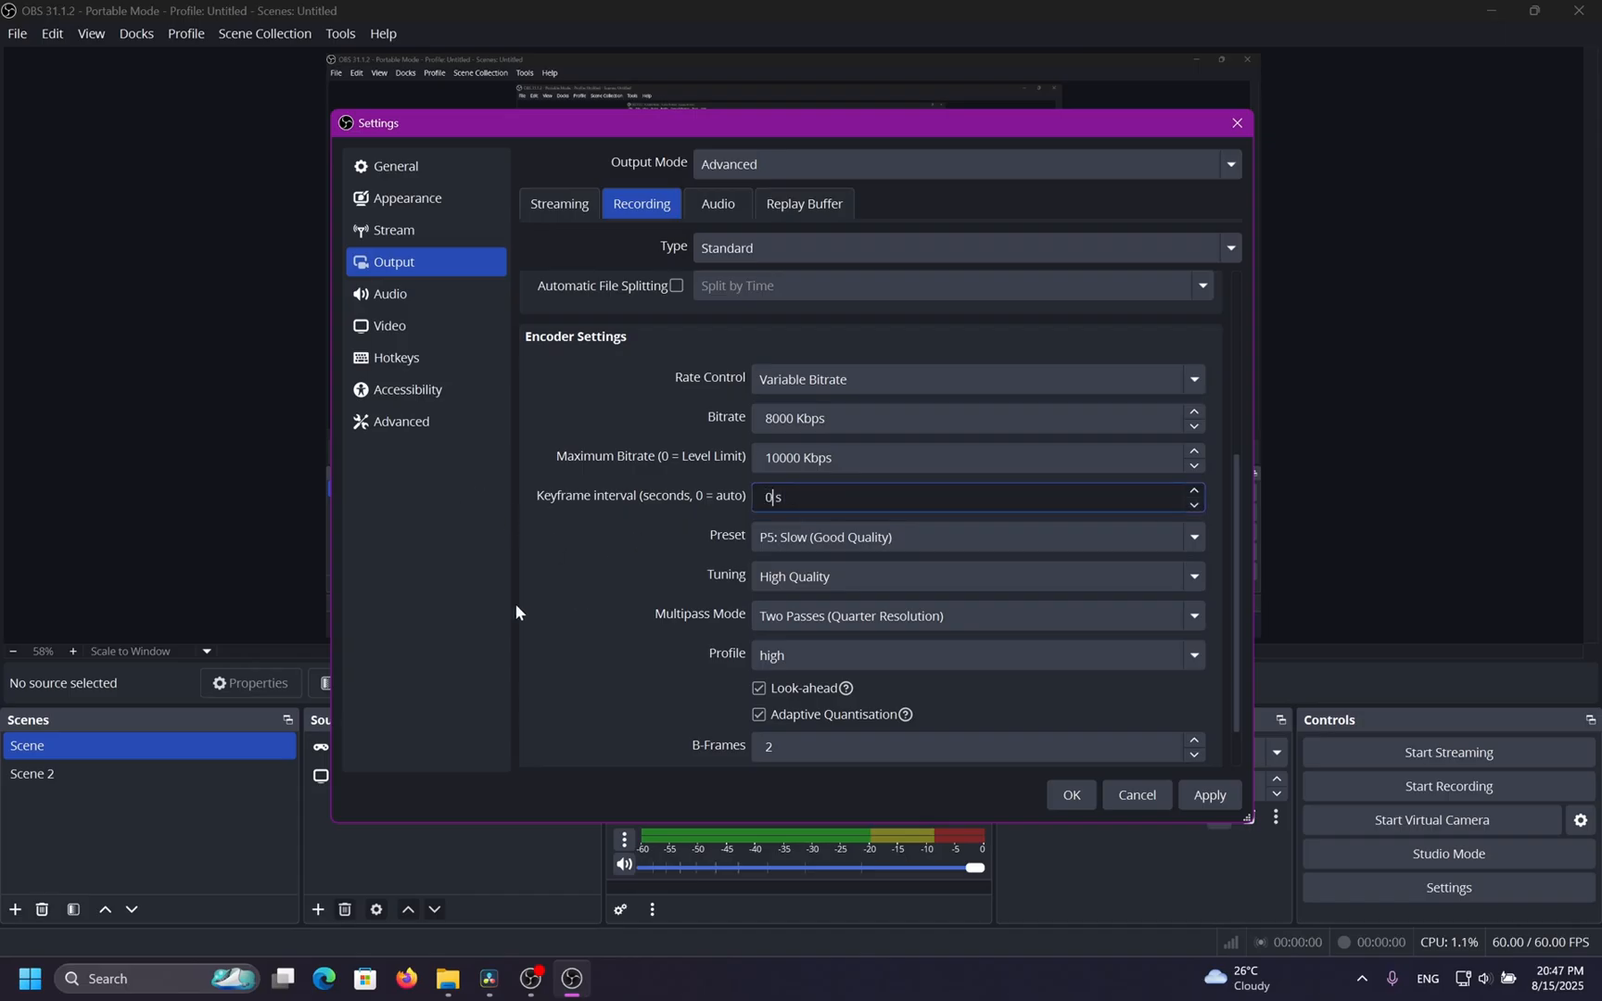
{"action": "left_click", "coordinate": [1205, 792]}
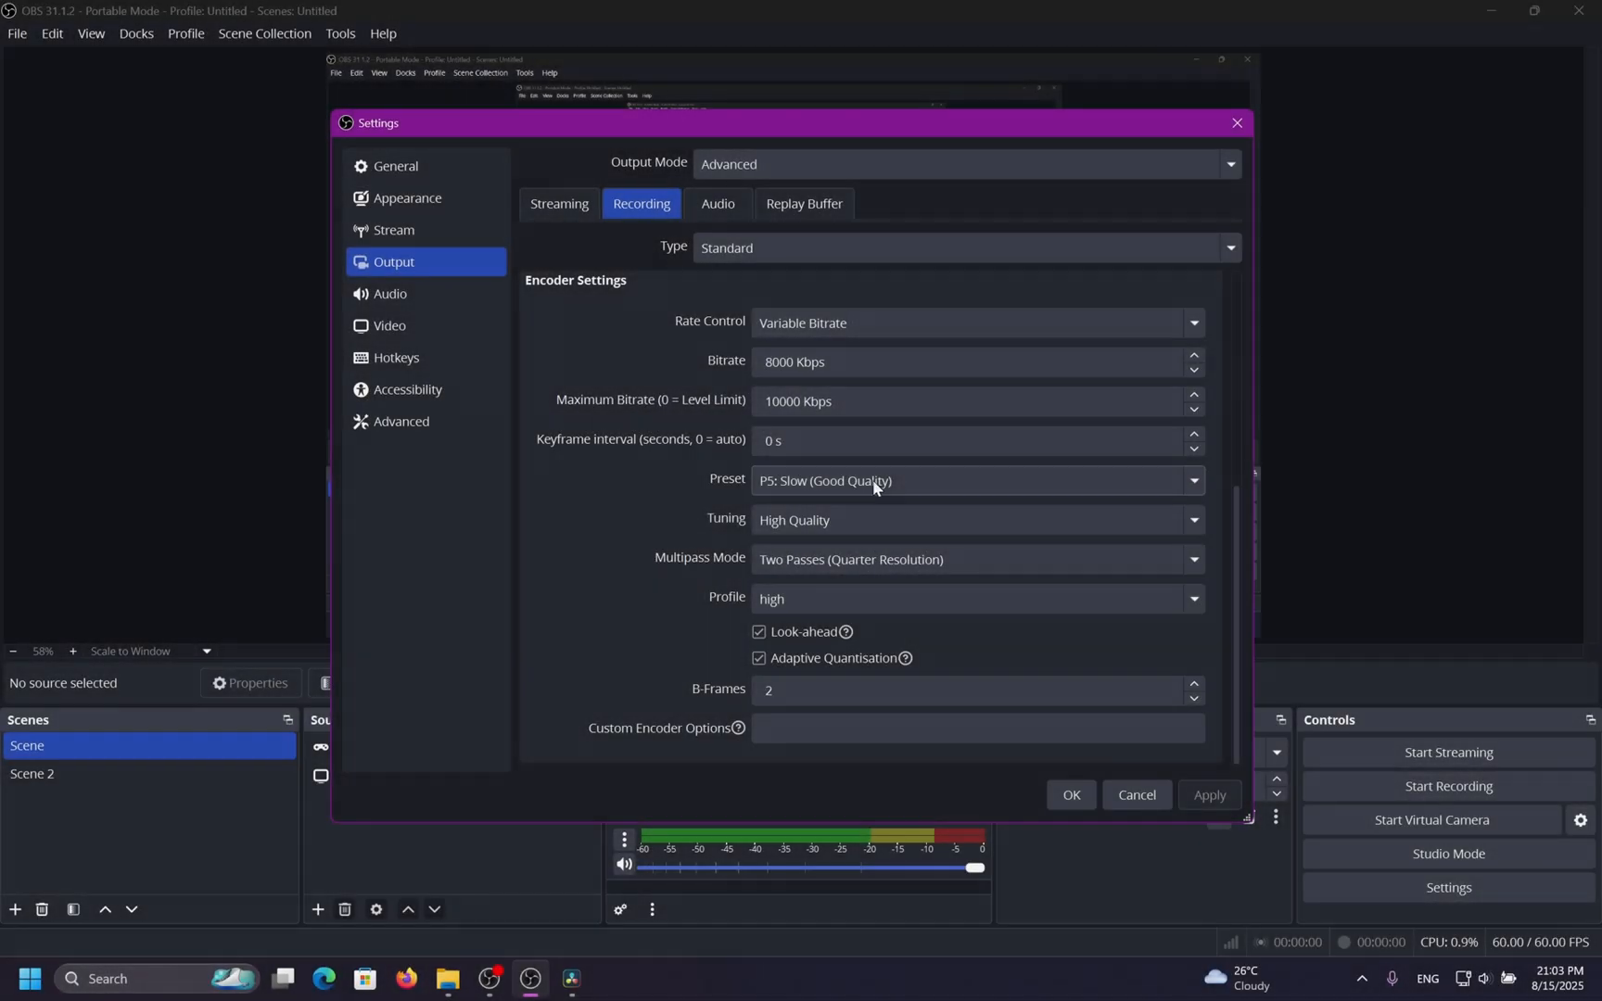
Review the encoder preset options while keeping P5: Slow (Good Quality).
{"action": "left_click", "coordinate": [885, 482]}
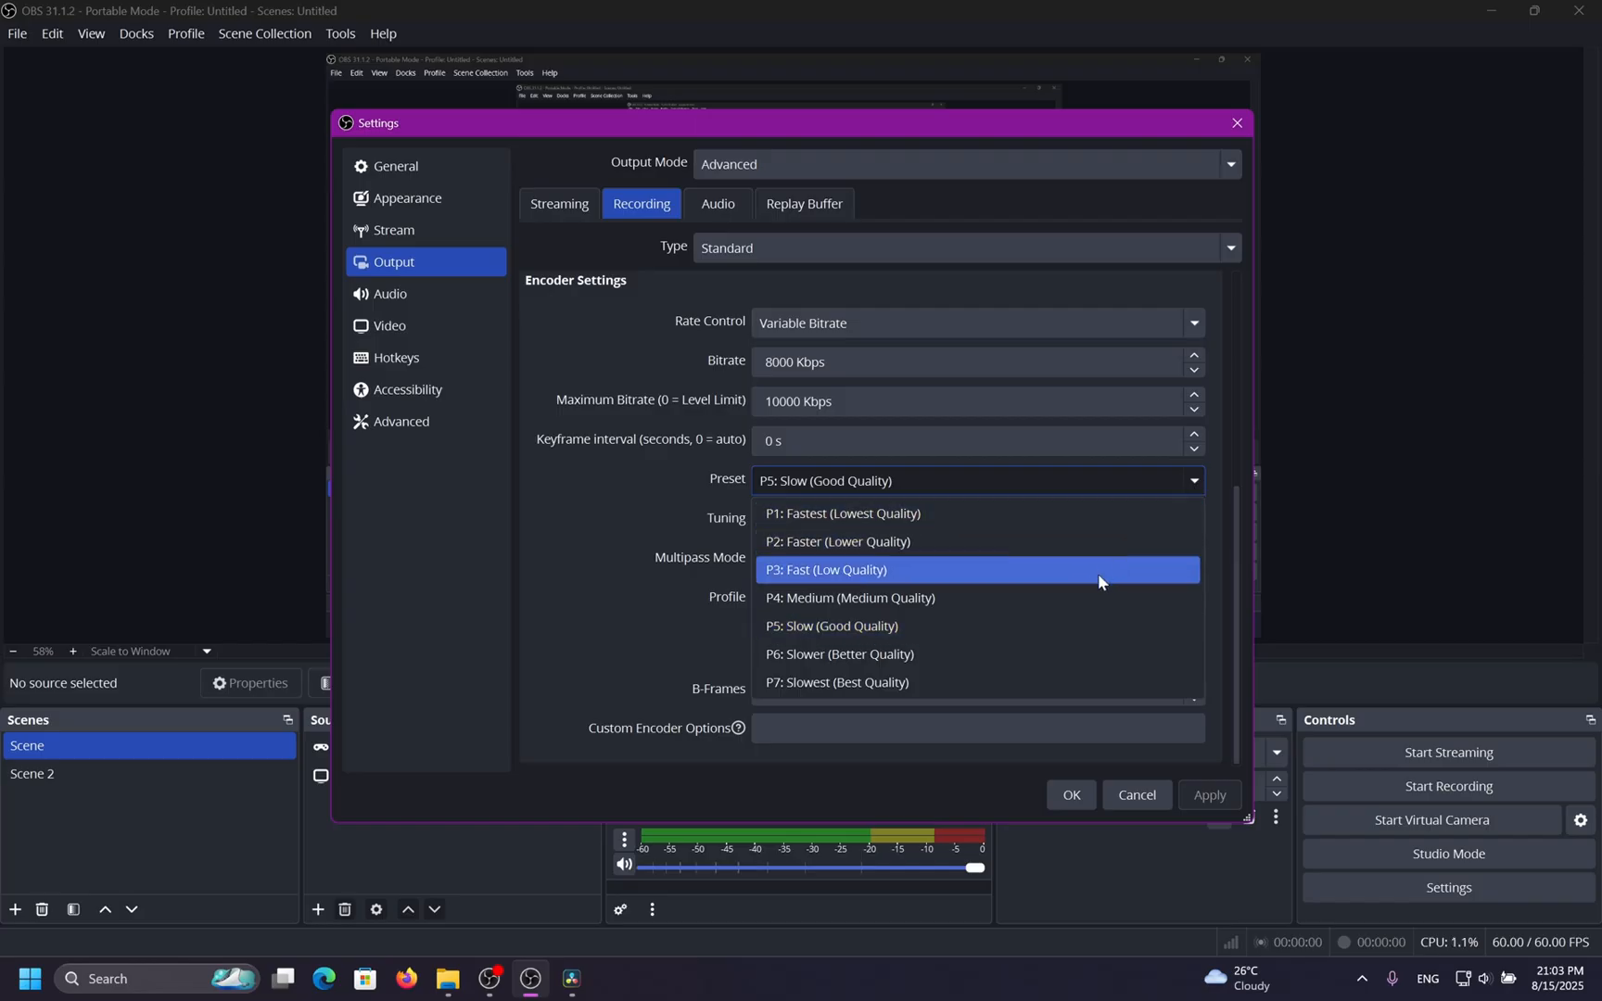
{"action": "left_click", "coordinate": [607, 573]}
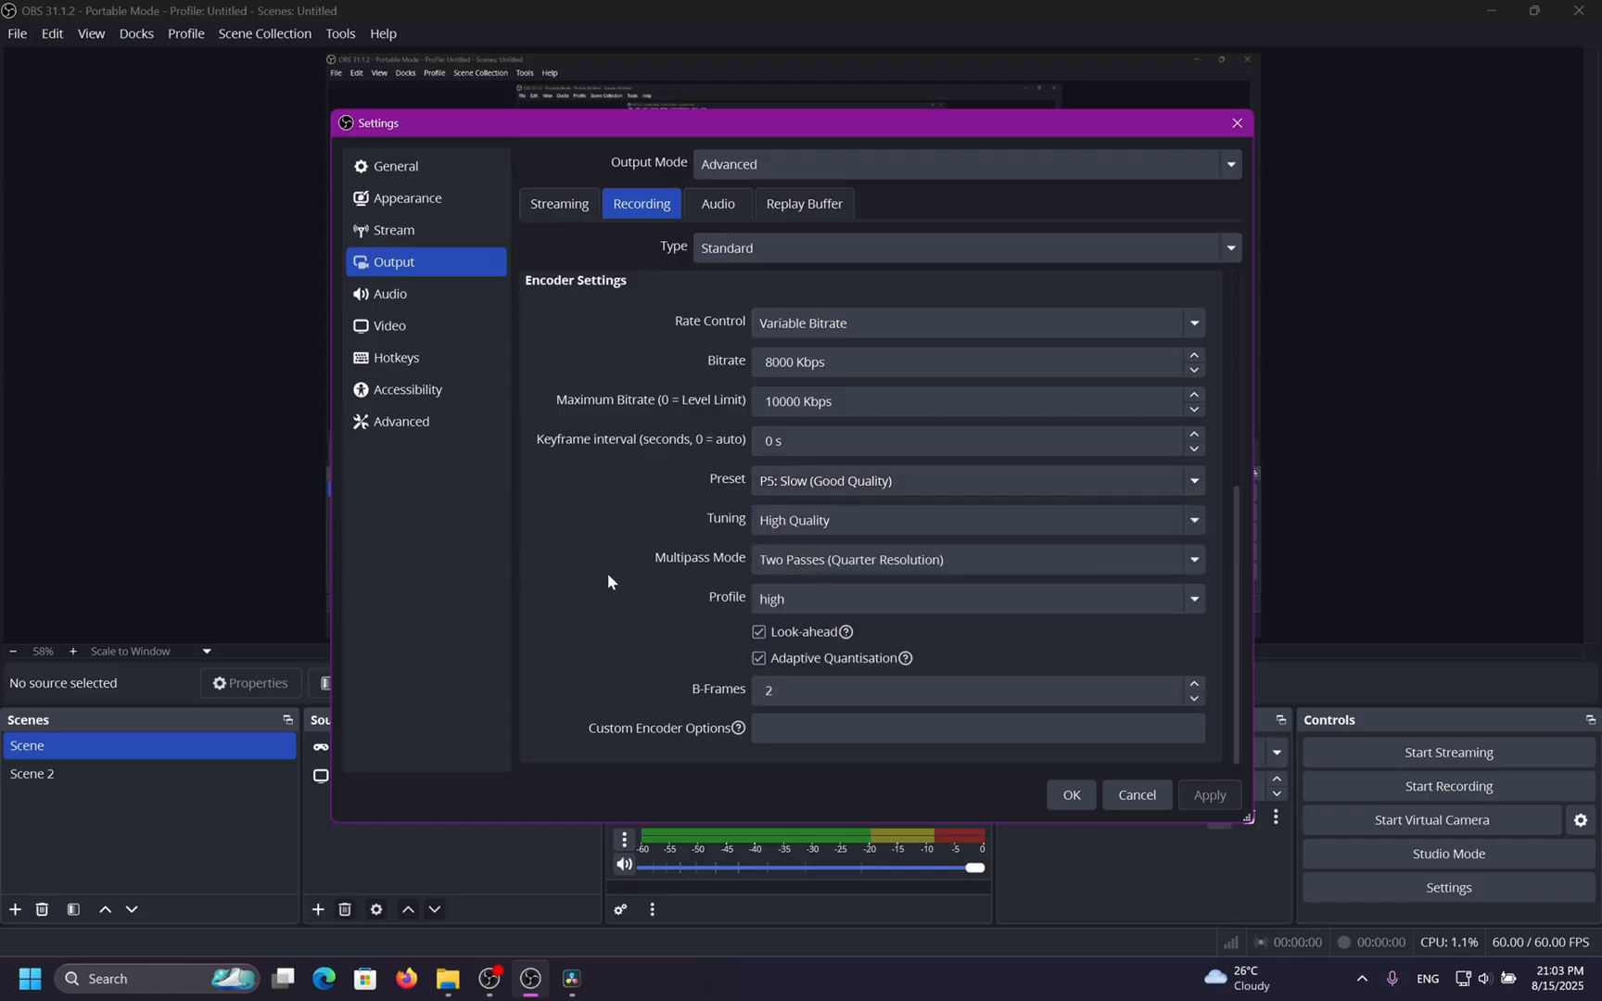
{"action": "scroll", "coordinate": [556, 503], "scroll_direction": "up", "scroll_amount": 5}
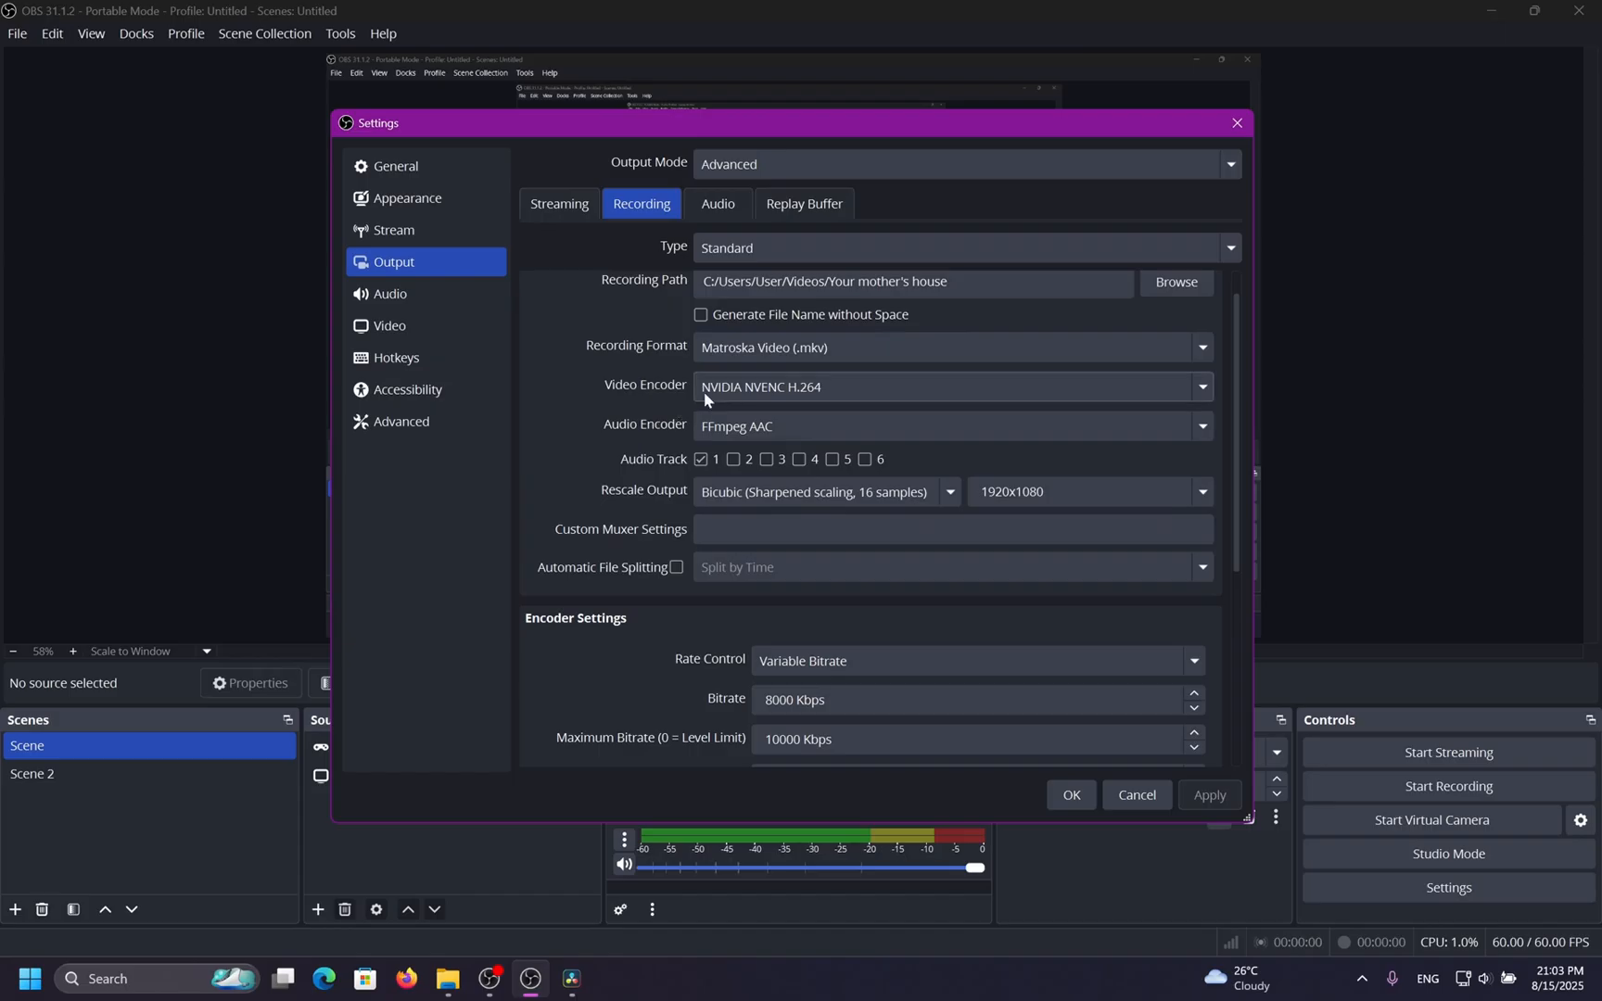
Switch the recording video encoder to QuickSync H.264 and review its target usage options.
{"action": "left_click", "coordinate": [731, 385]}
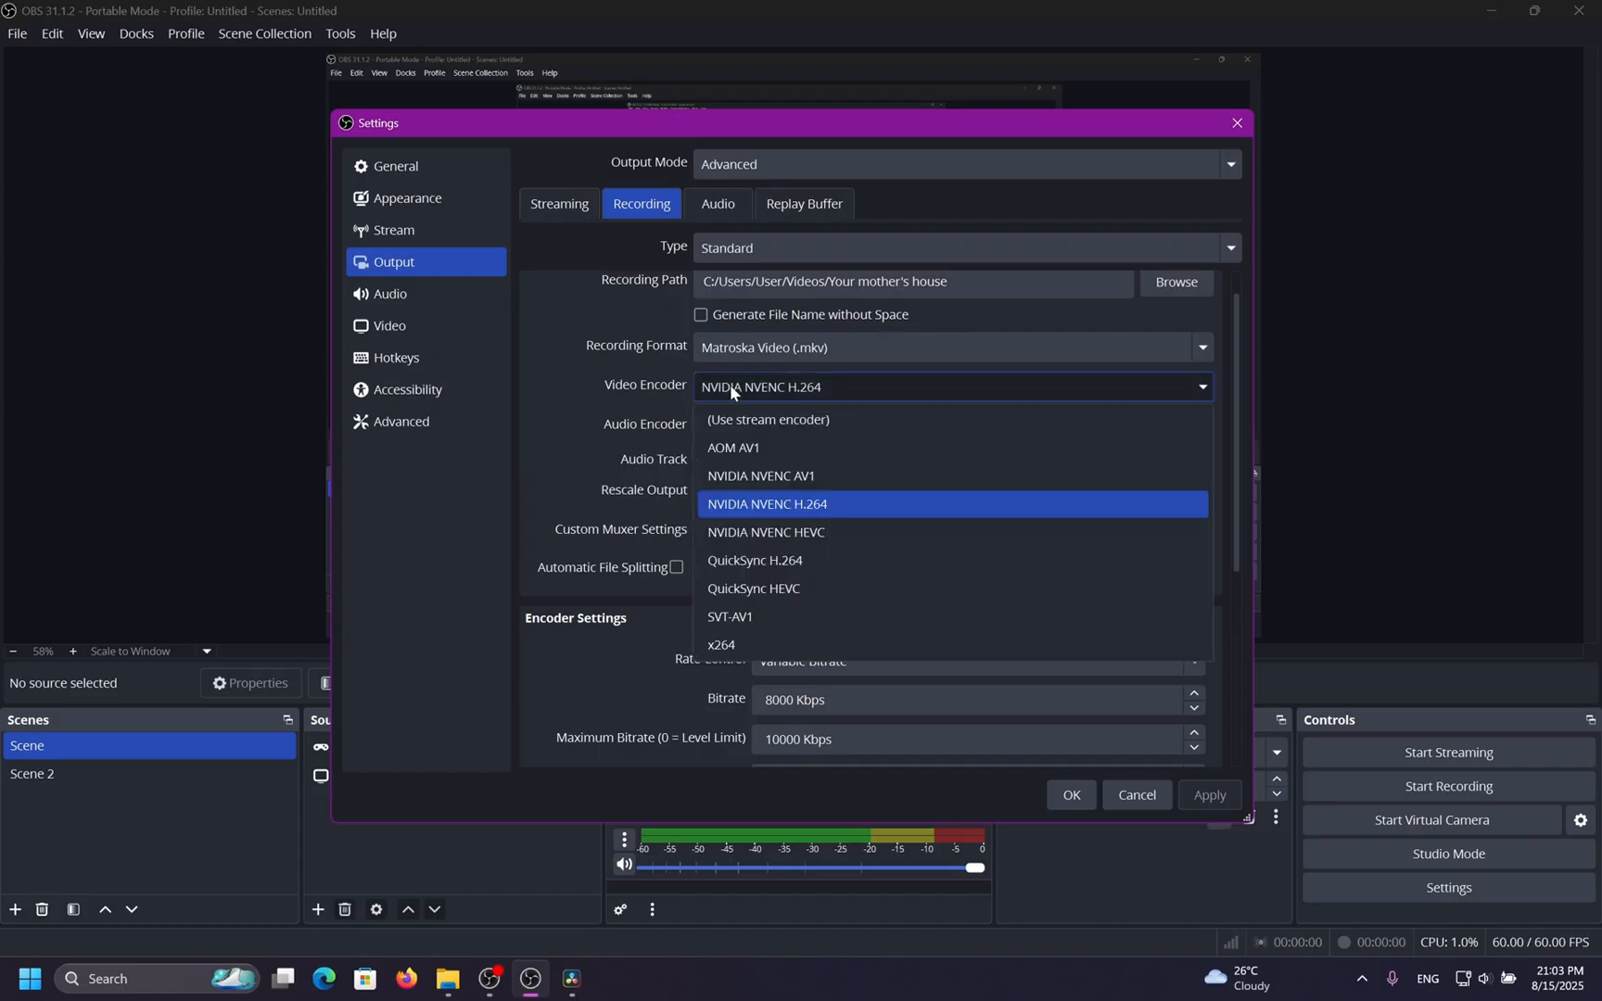
{"action": "left_click", "coordinate": [750, 561]}
{"action": "scroll", "coordinate": [686, 584], "scroll_direction": "down", "scroll_amount": 3}
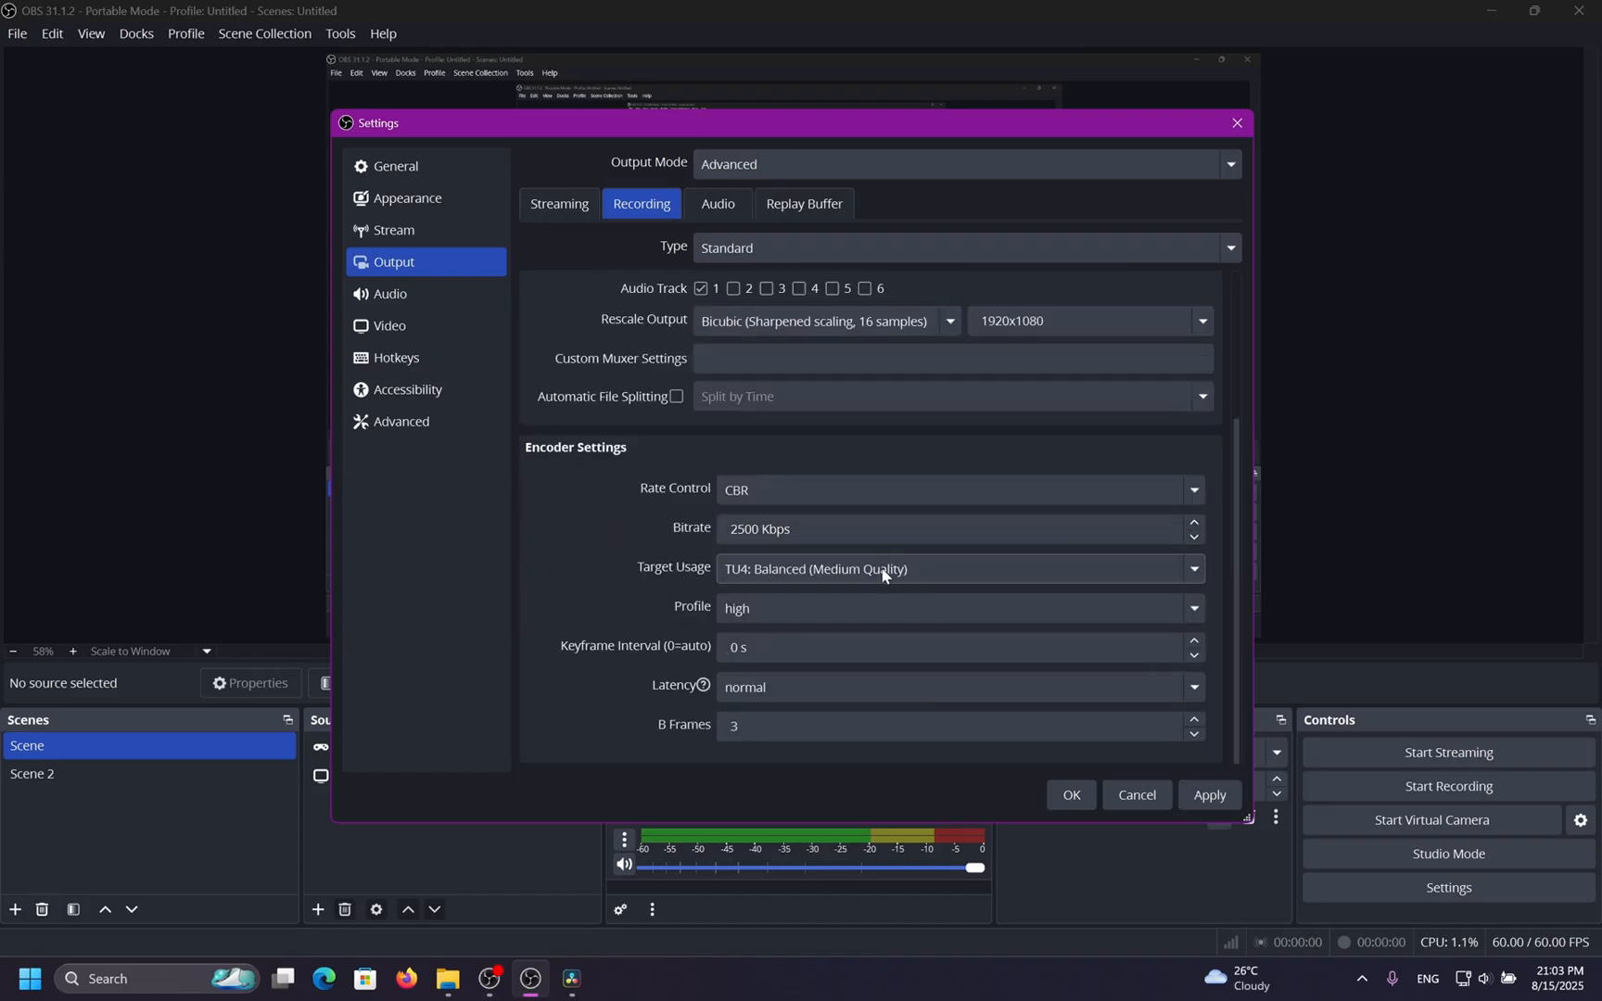
{"action": "left_click", "coordinate": [947, 569]}
{"action": "left_click", "coordinate": [624, 556]}
Switch the video encoder to x264 and review its CPU usage preset options.
{"action": "scroll", "coordinate": [622, 548], "scroll_direction": "up", "scroll_amount": 3}
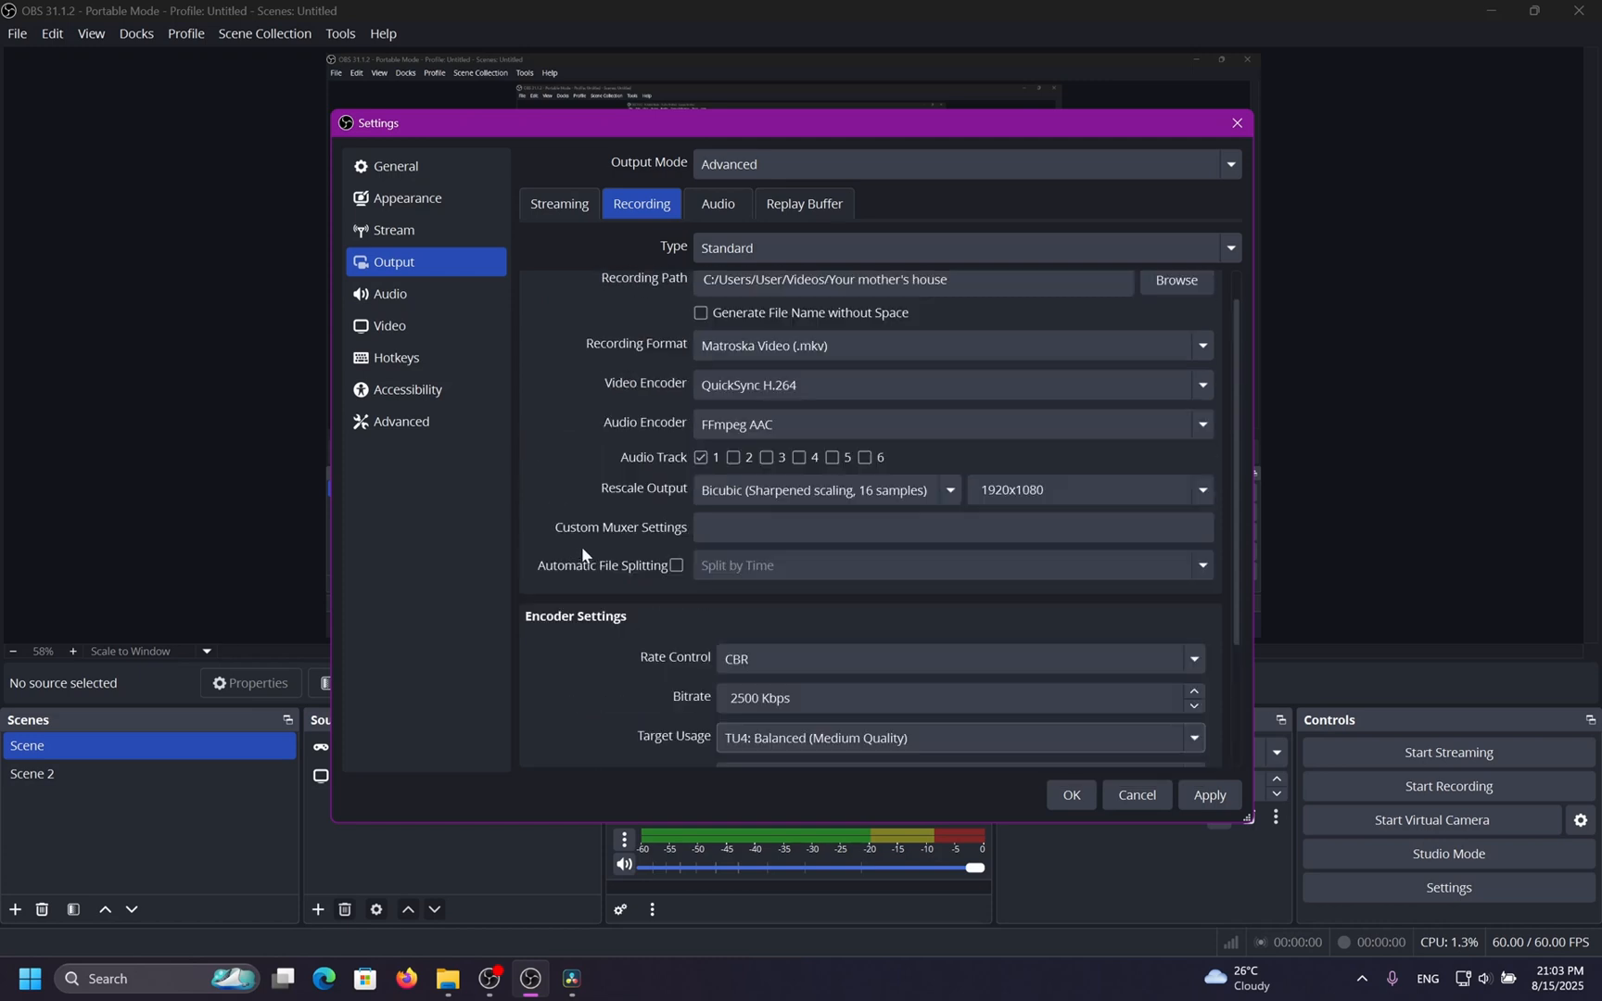
{"action": "left_click", "coordinate": [755, 387]}
{"action": "left_click", "coordinate": [748, 640]}
{"action": "scroll", "coordinate": [749, 641], "scroll_direction": "down", "scroll_amount": 3}
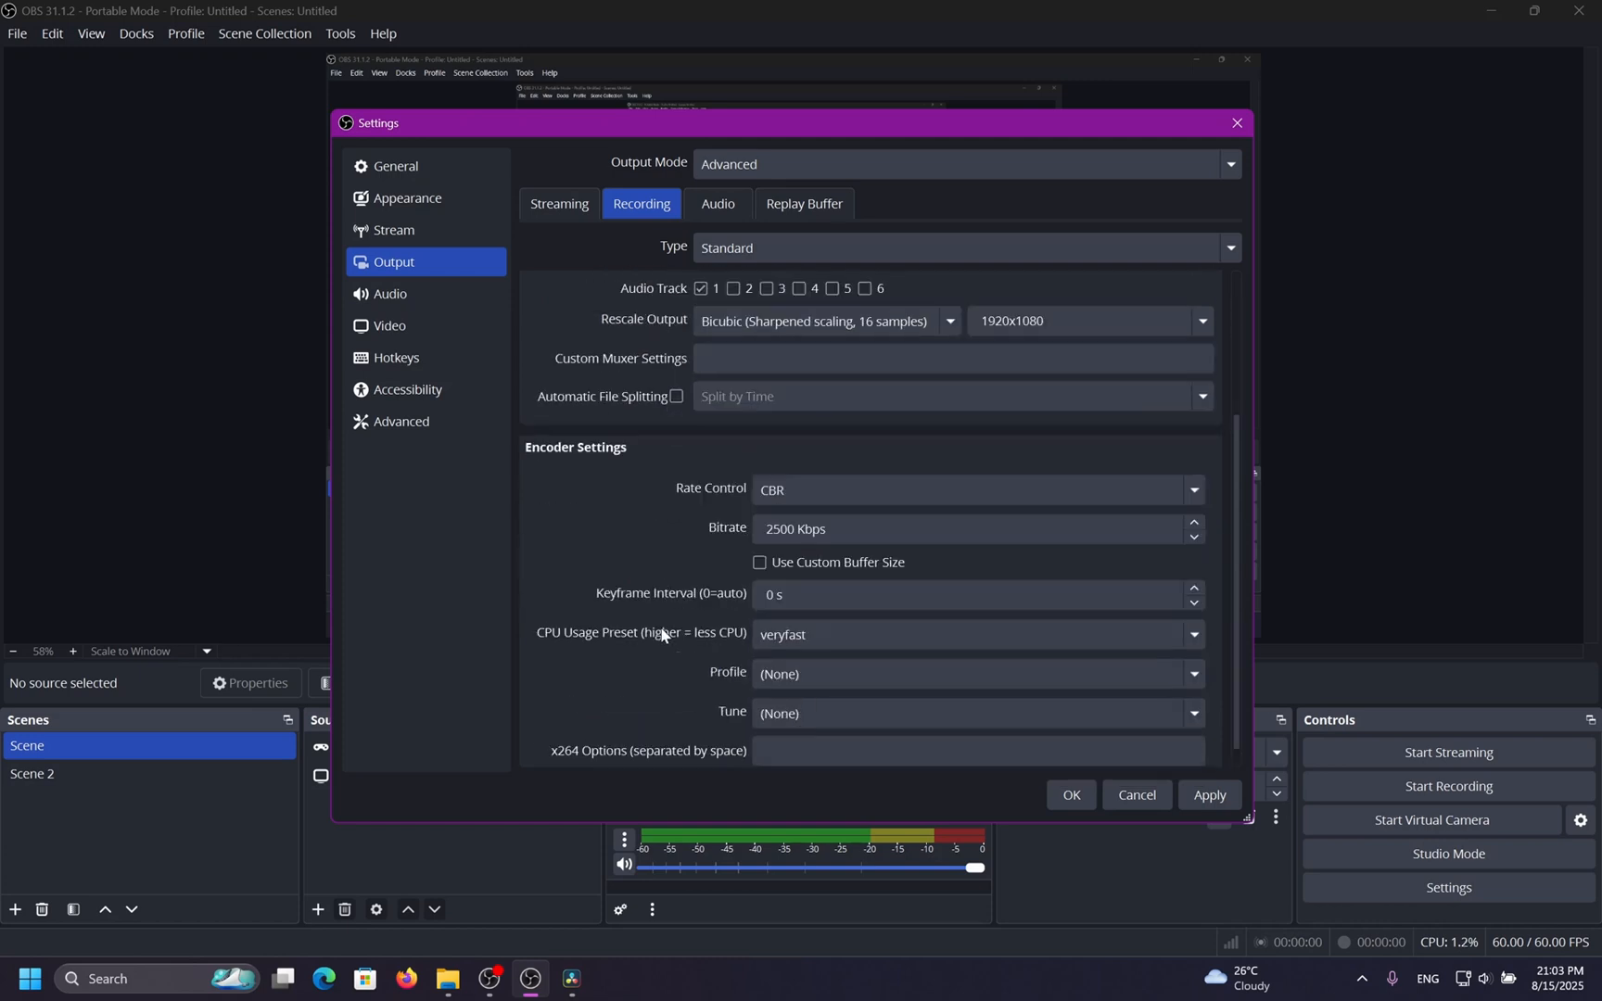
{"action": "left_click", "coordinate": [859, 632]}
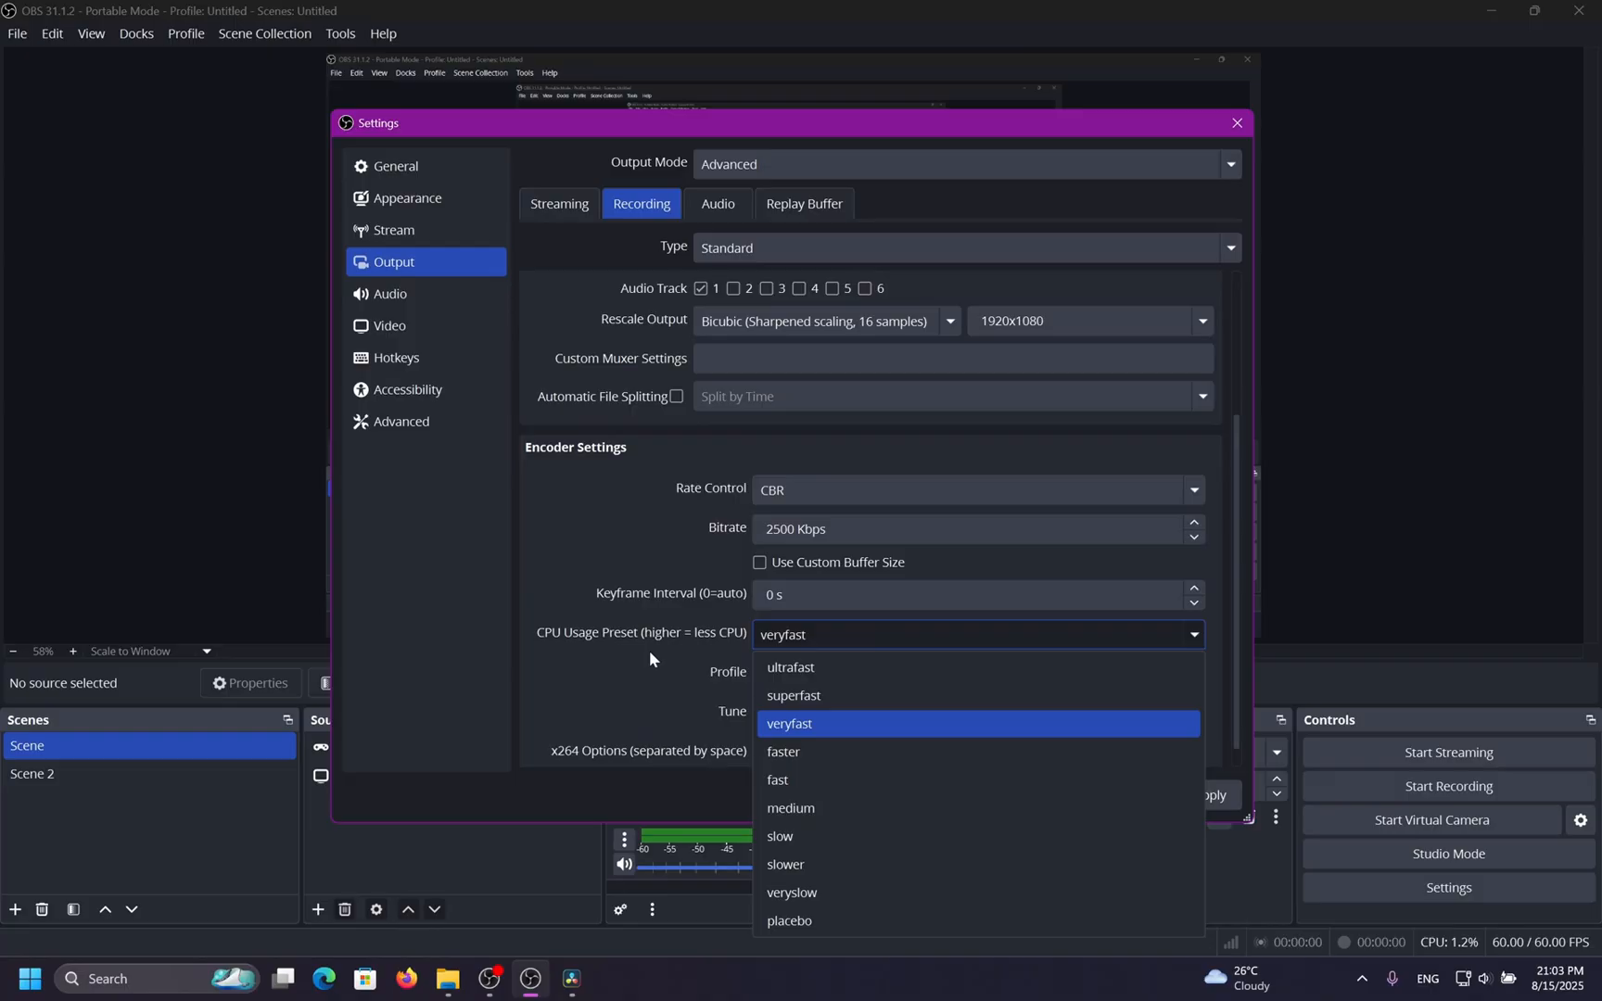
{"action": "left_click", "coordinate": [672, 668]}
Reselect NVIDIA NVENC H.264 as the recording video encoder.
{"action": "scroll", "coordinate": [672, 669], "scroll_direction": "up", "scroll_amount": 3}
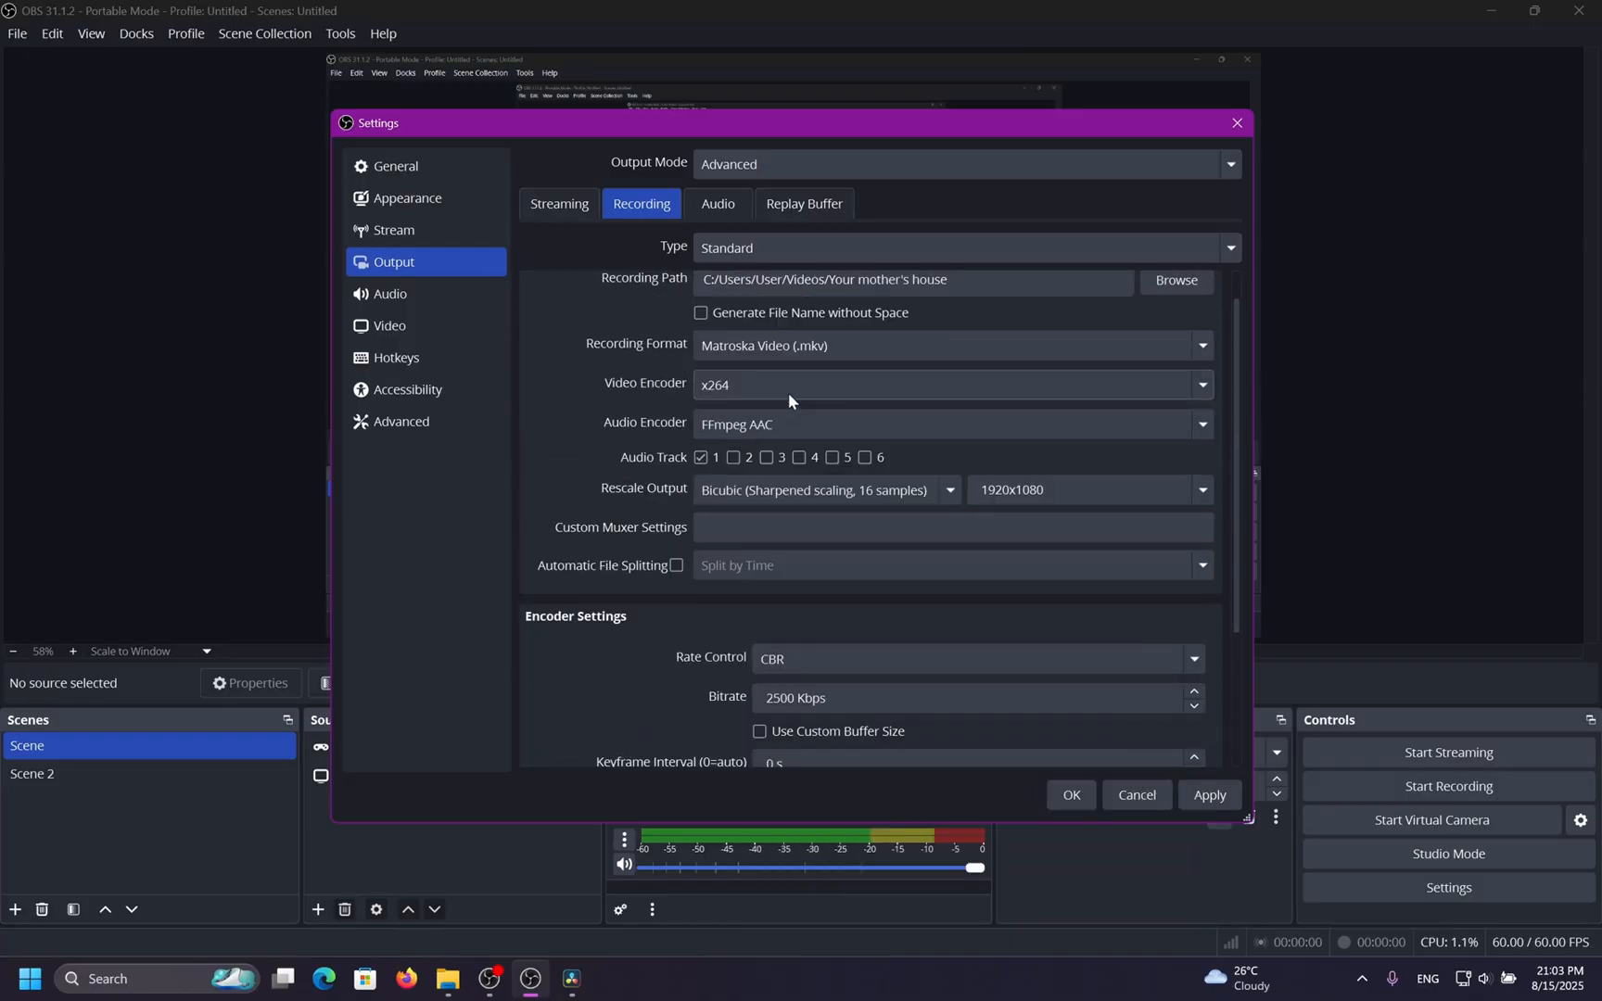
{"action": "left_click", "coordinate": [825, 376]}
{"action": "left_click", "coordinate": [843, 511]}
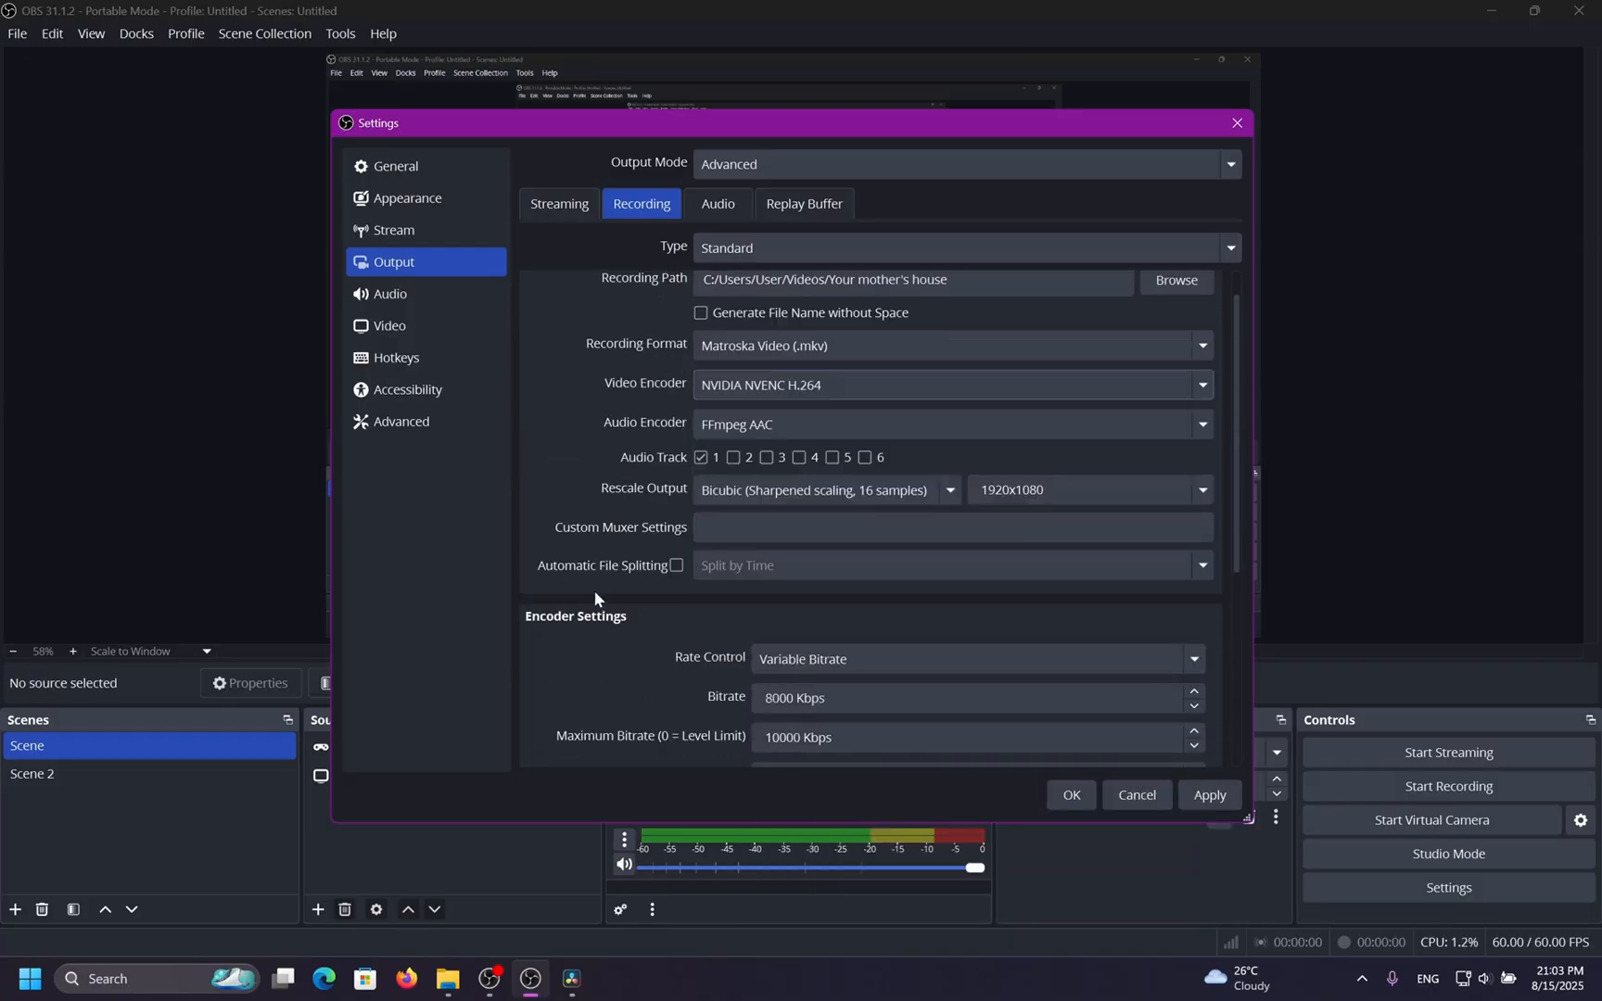
Try the P7: Slowest and P1: Fastest presets, then restore P5: Slow (Good Quality).
{"action": "scroll", "coordinate": [612, 584], "scroll_direction": "down", "scroll_amount": 3}
{"action": "left_click", "coordinate": [918, 590]}
{"action": "left_click", "coordinate": [918, 590]}
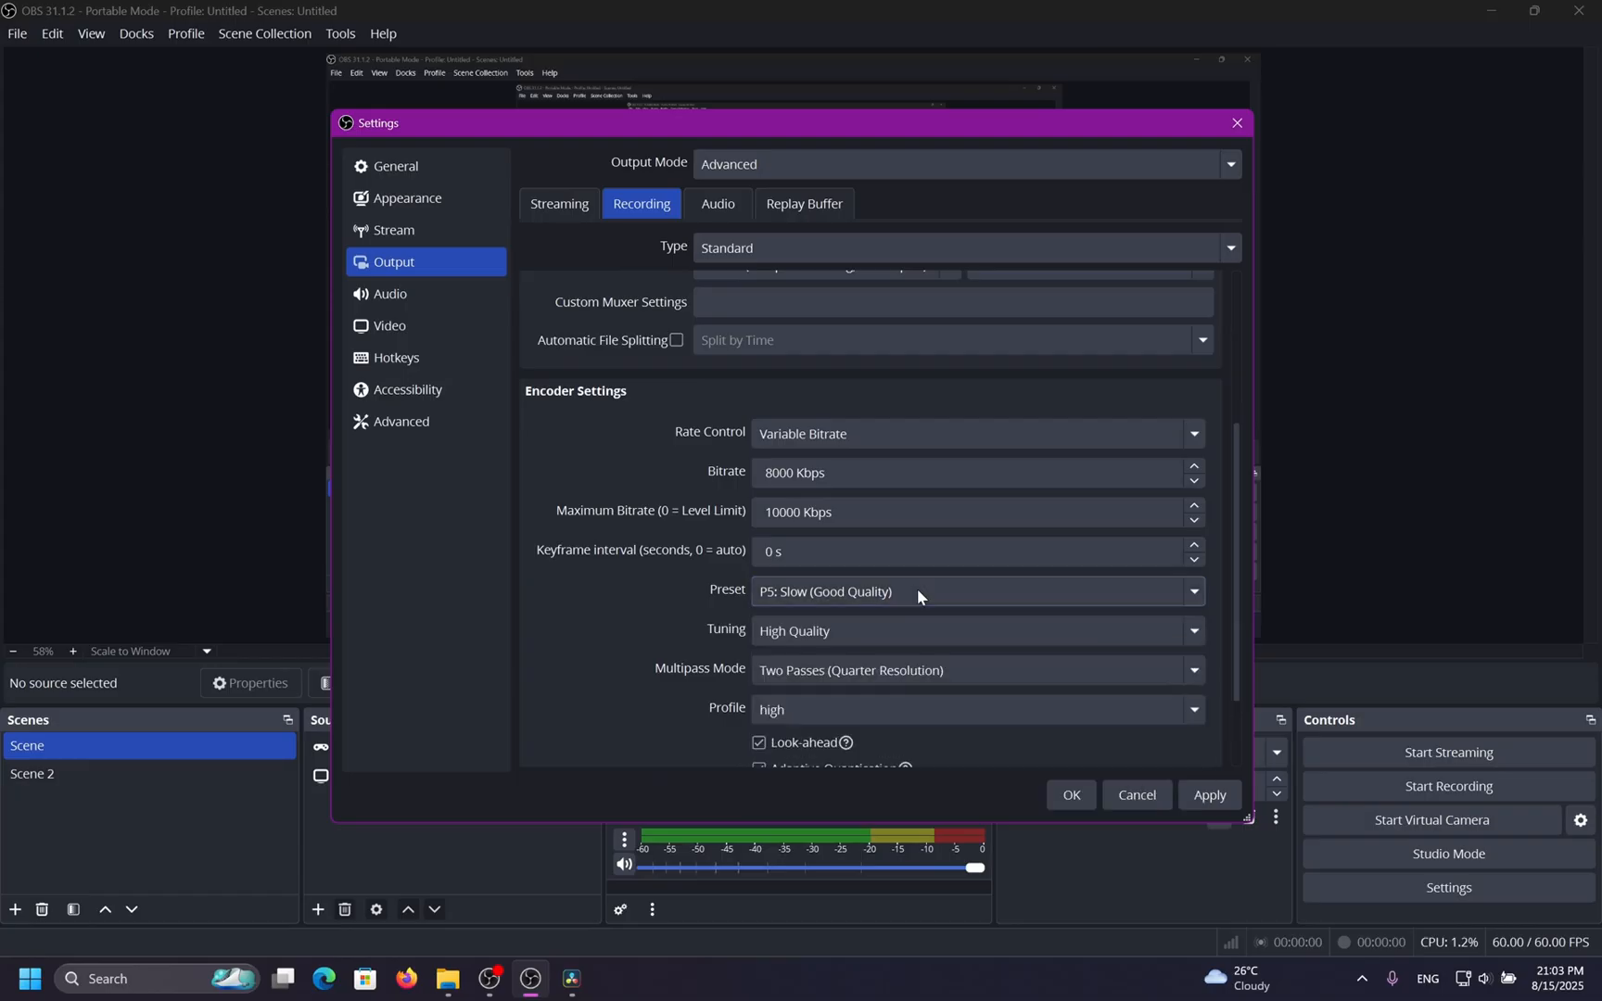
{"action": "scroll", "coordinate": [633, 592], "scroll_direction": "down", "scroll_amount": 3}
{"action": "left_click", "coordinate": [817, 482]}
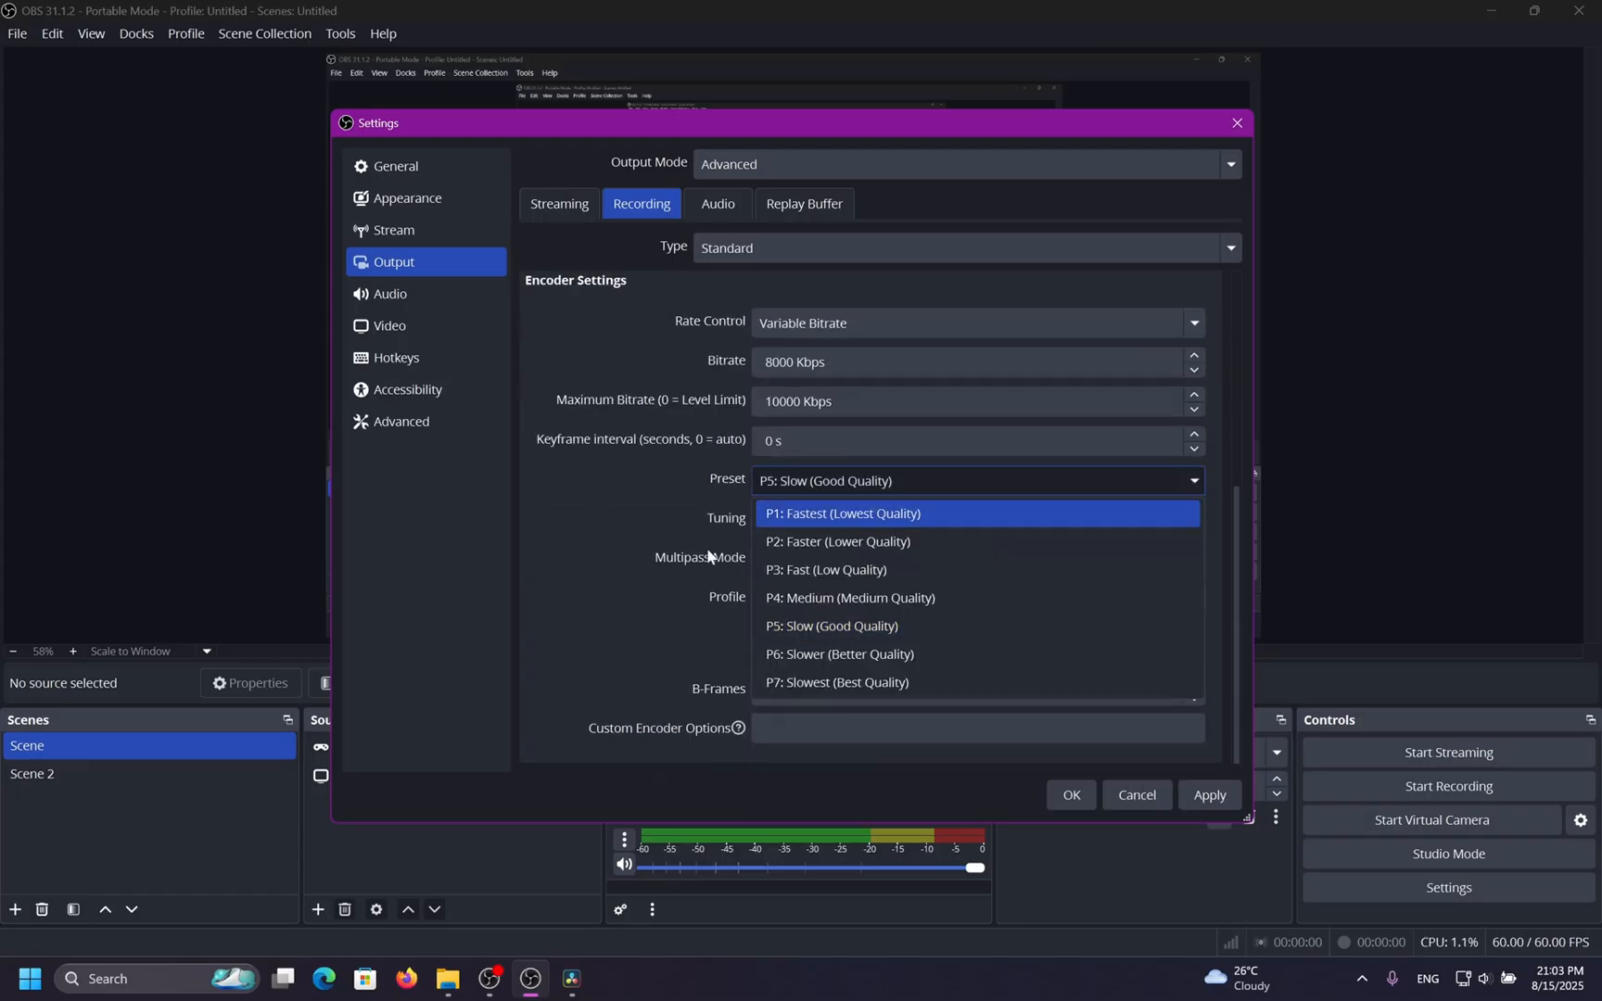
{"action": "left_click", "coordinate": [908, 685]}
{"action": "left_click", "coordinate": [886, 483]}
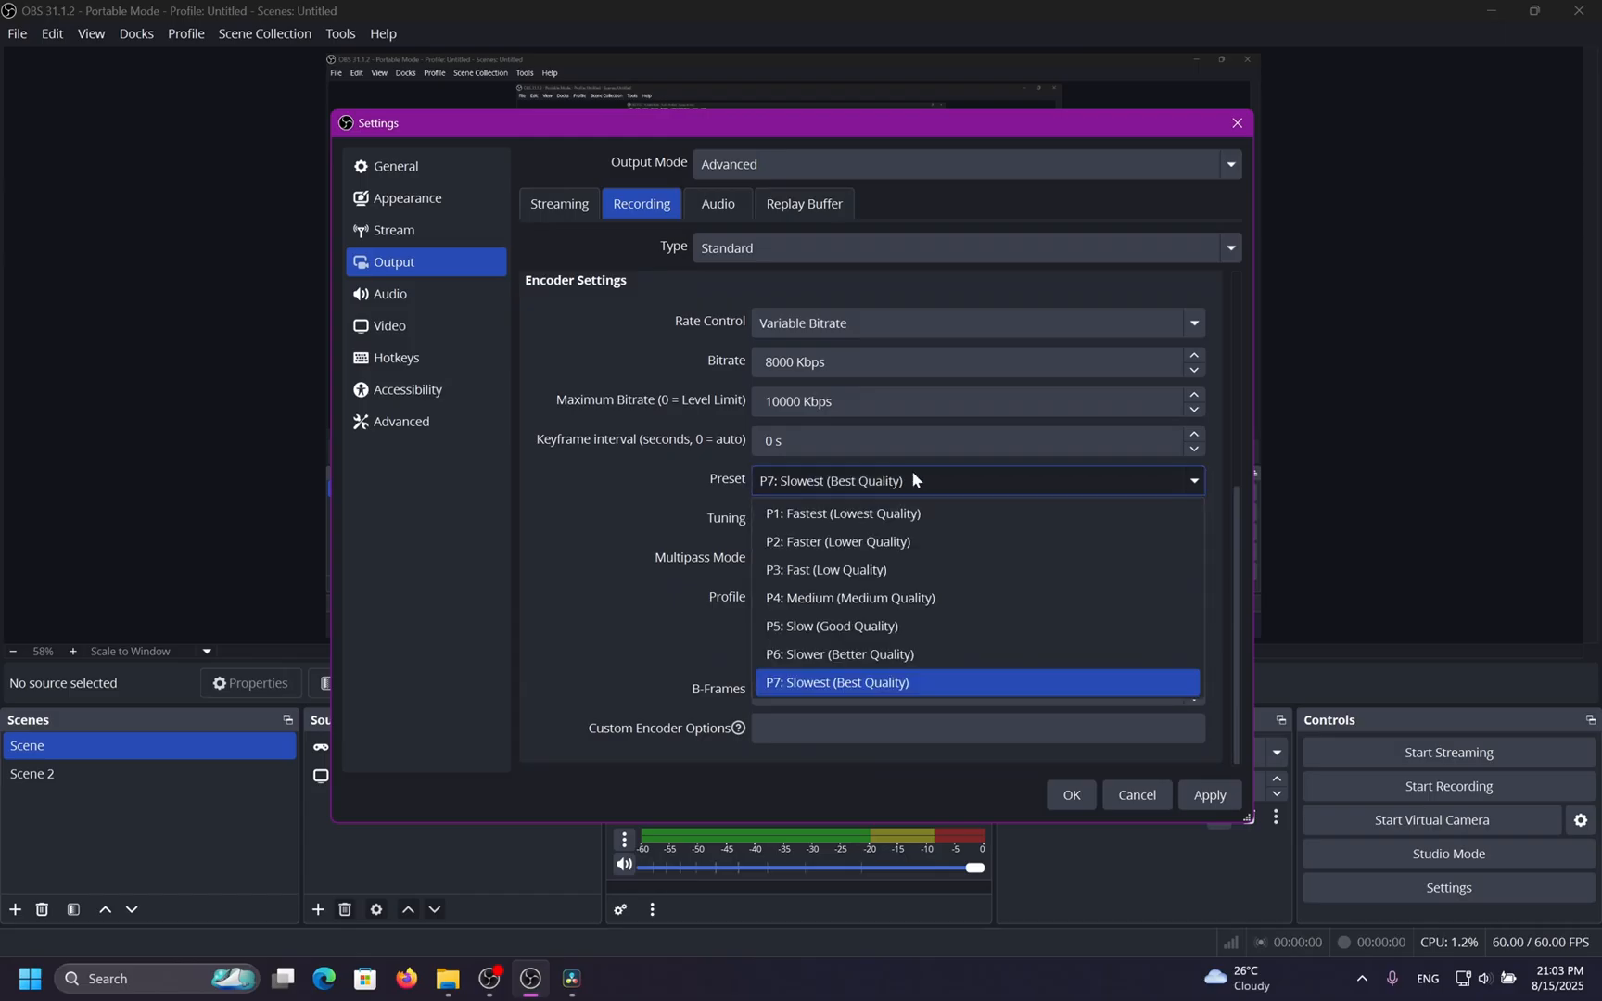
{"action": "left_click", "coordinate": [1006, 509]}
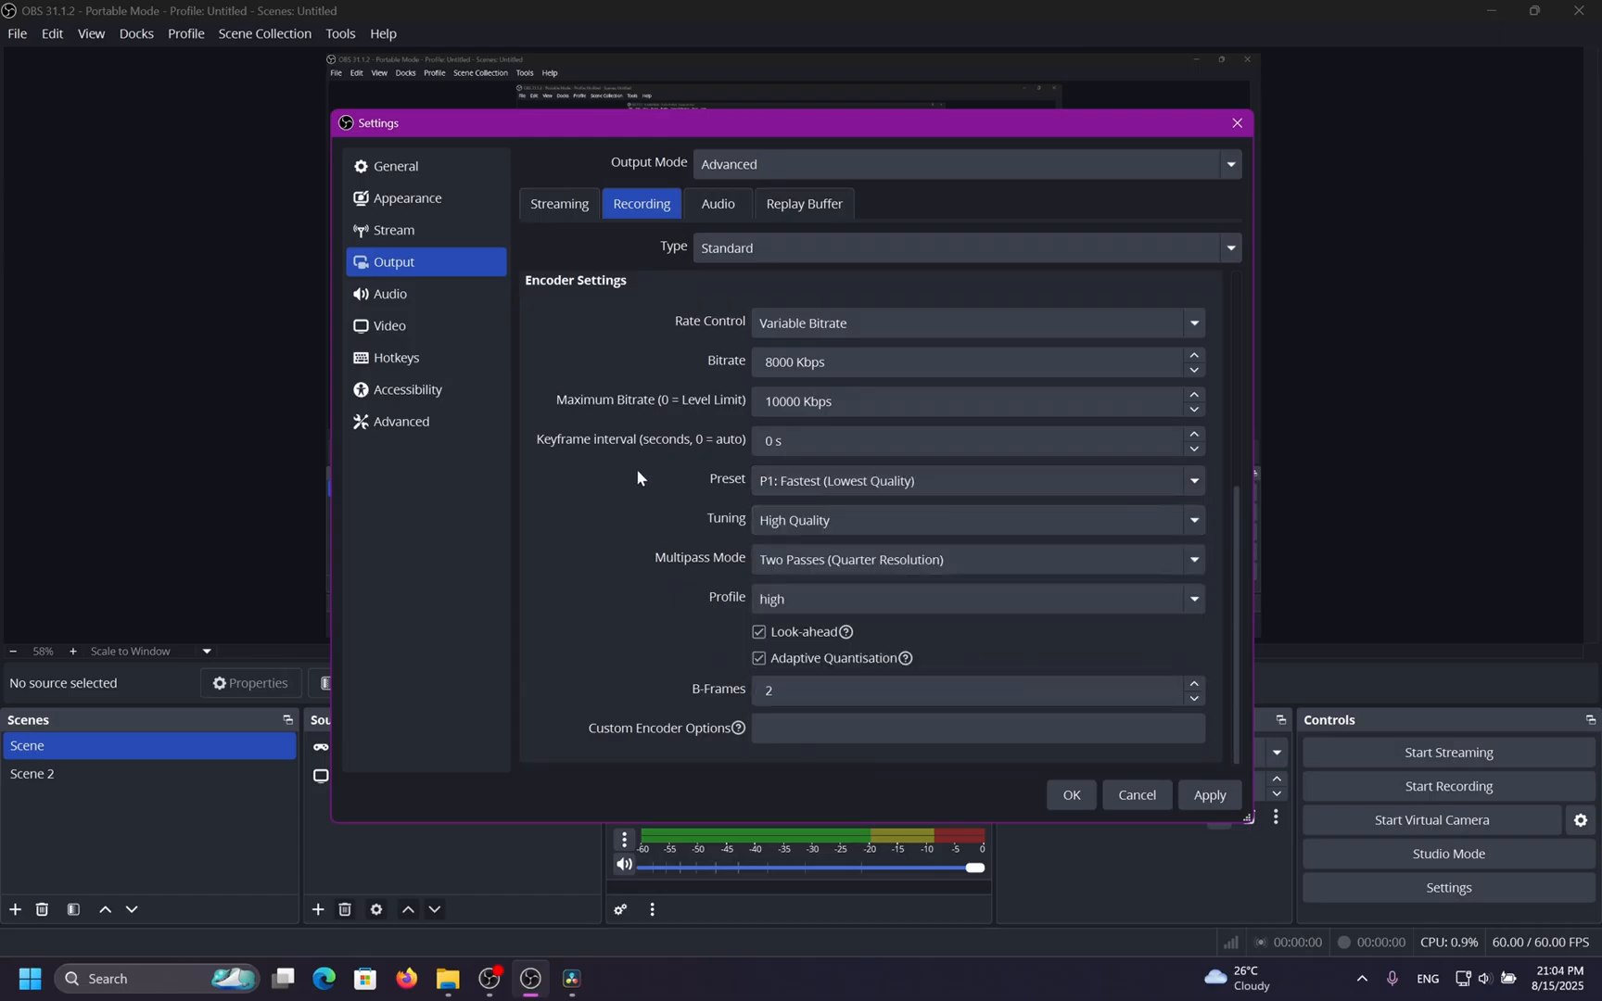
{"action": "left_click", "coordinate": [836, 481]}
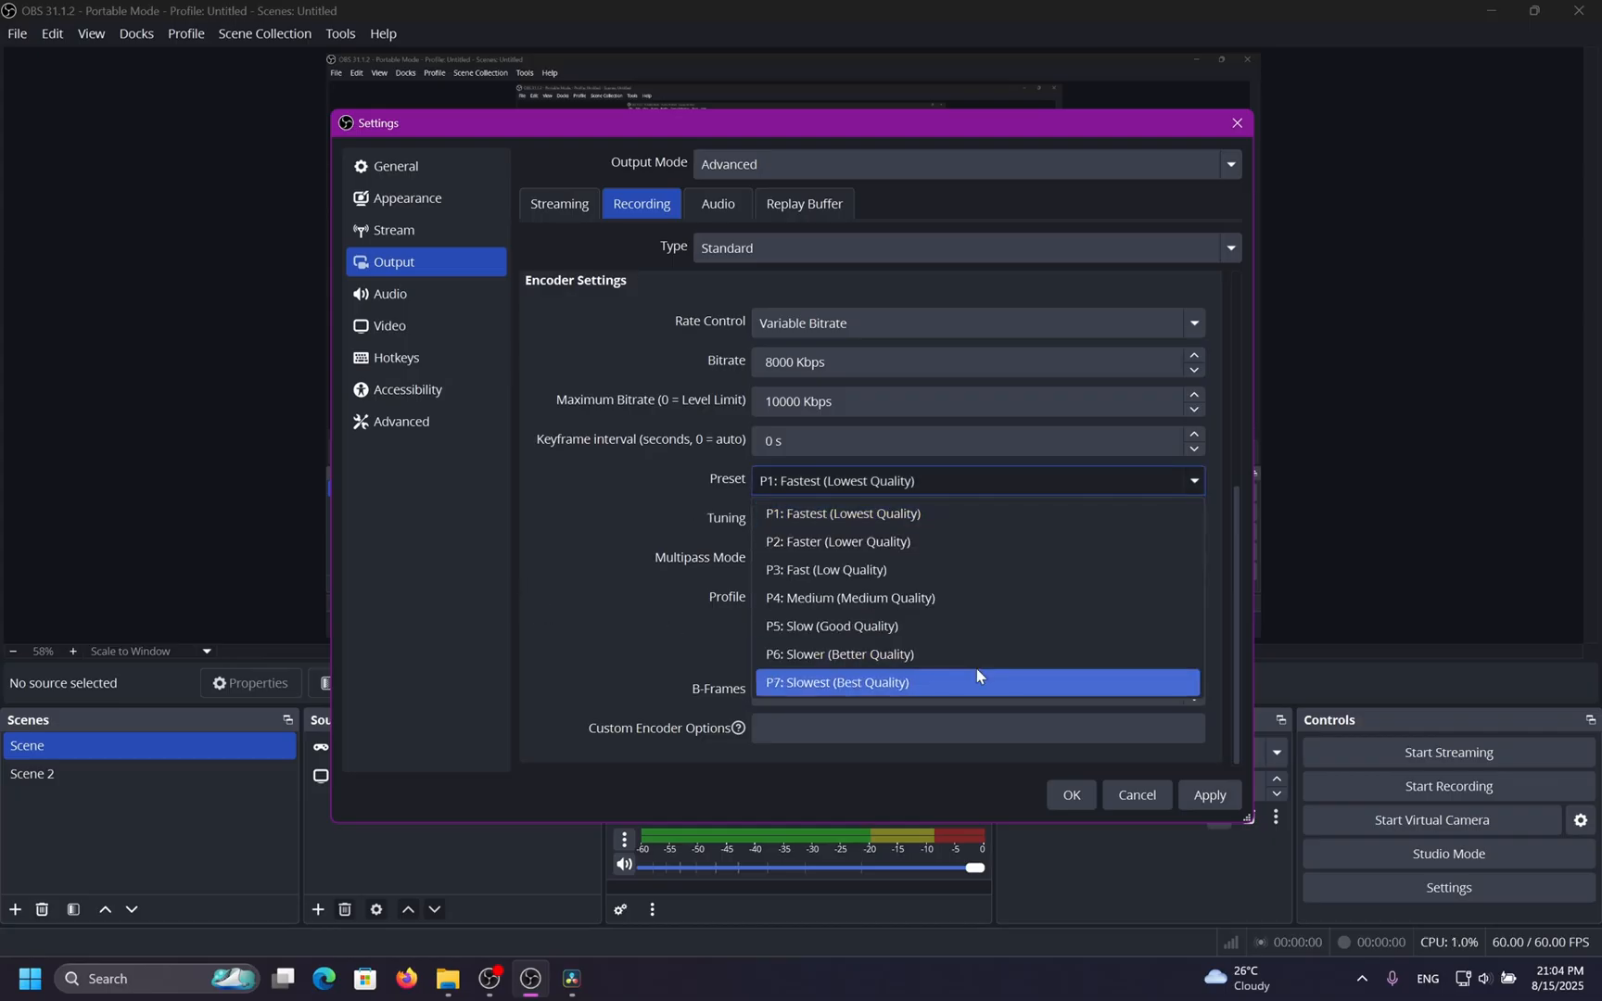
{"action": "left_click", "coordinate": [972, 619]}
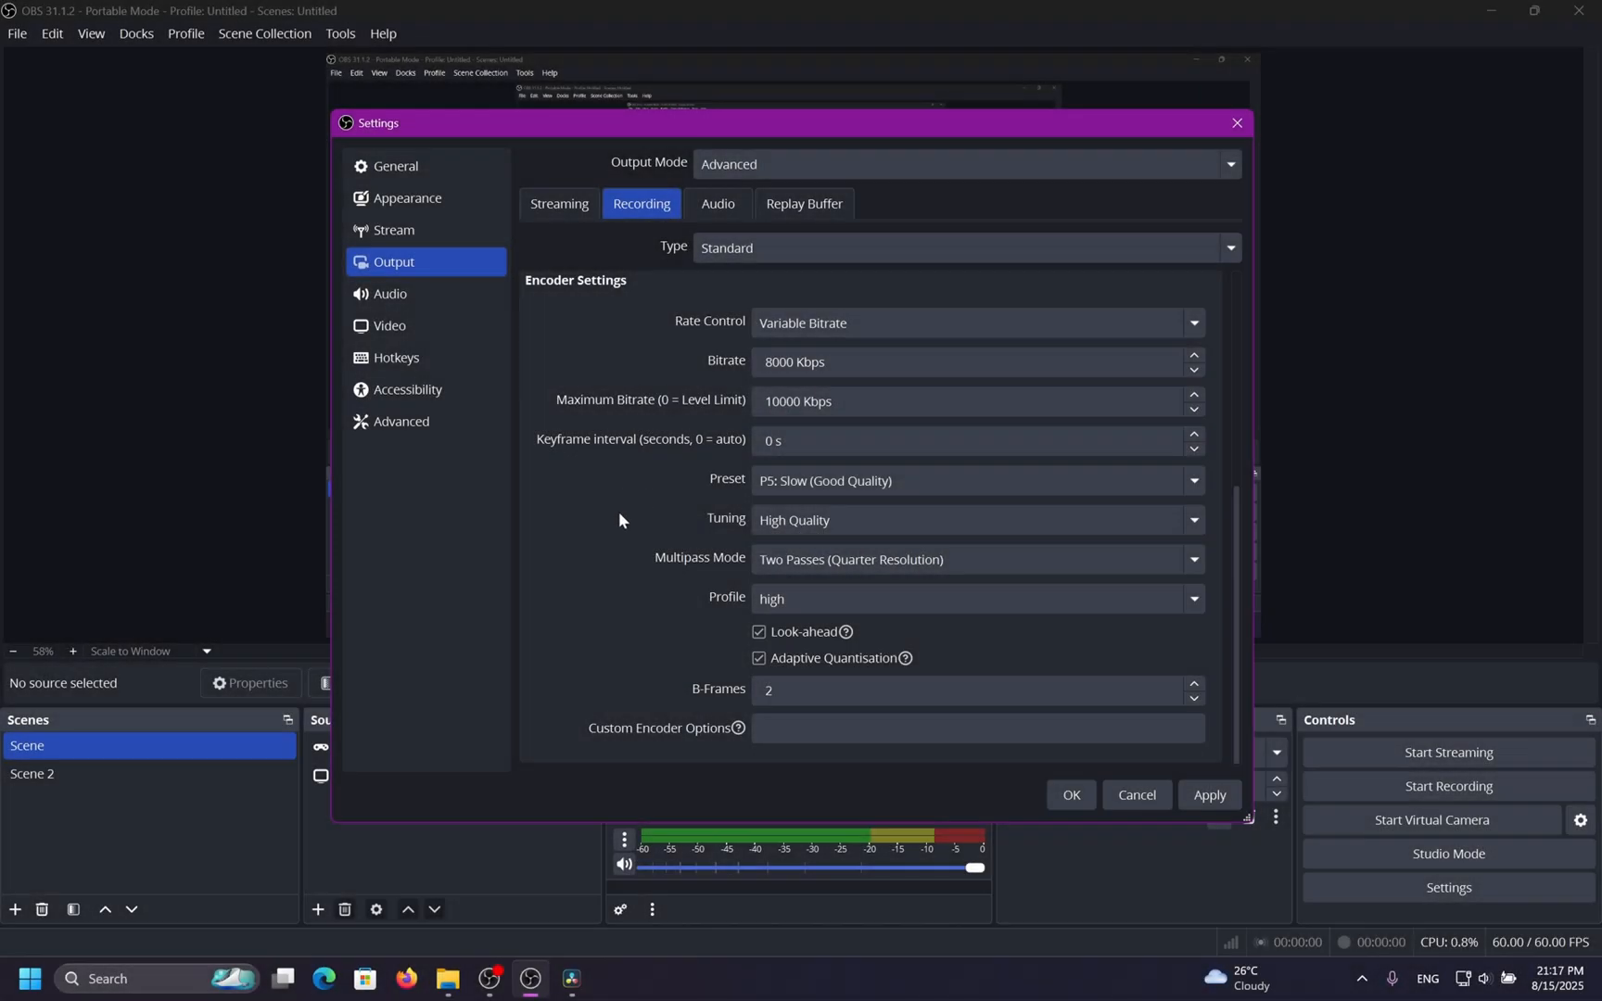
Check the H.264 profile options, then switch the recording video encoder to NVIDIA NVENC HEVC.
{"action": "left_click", "coordinate": [825, 601]}
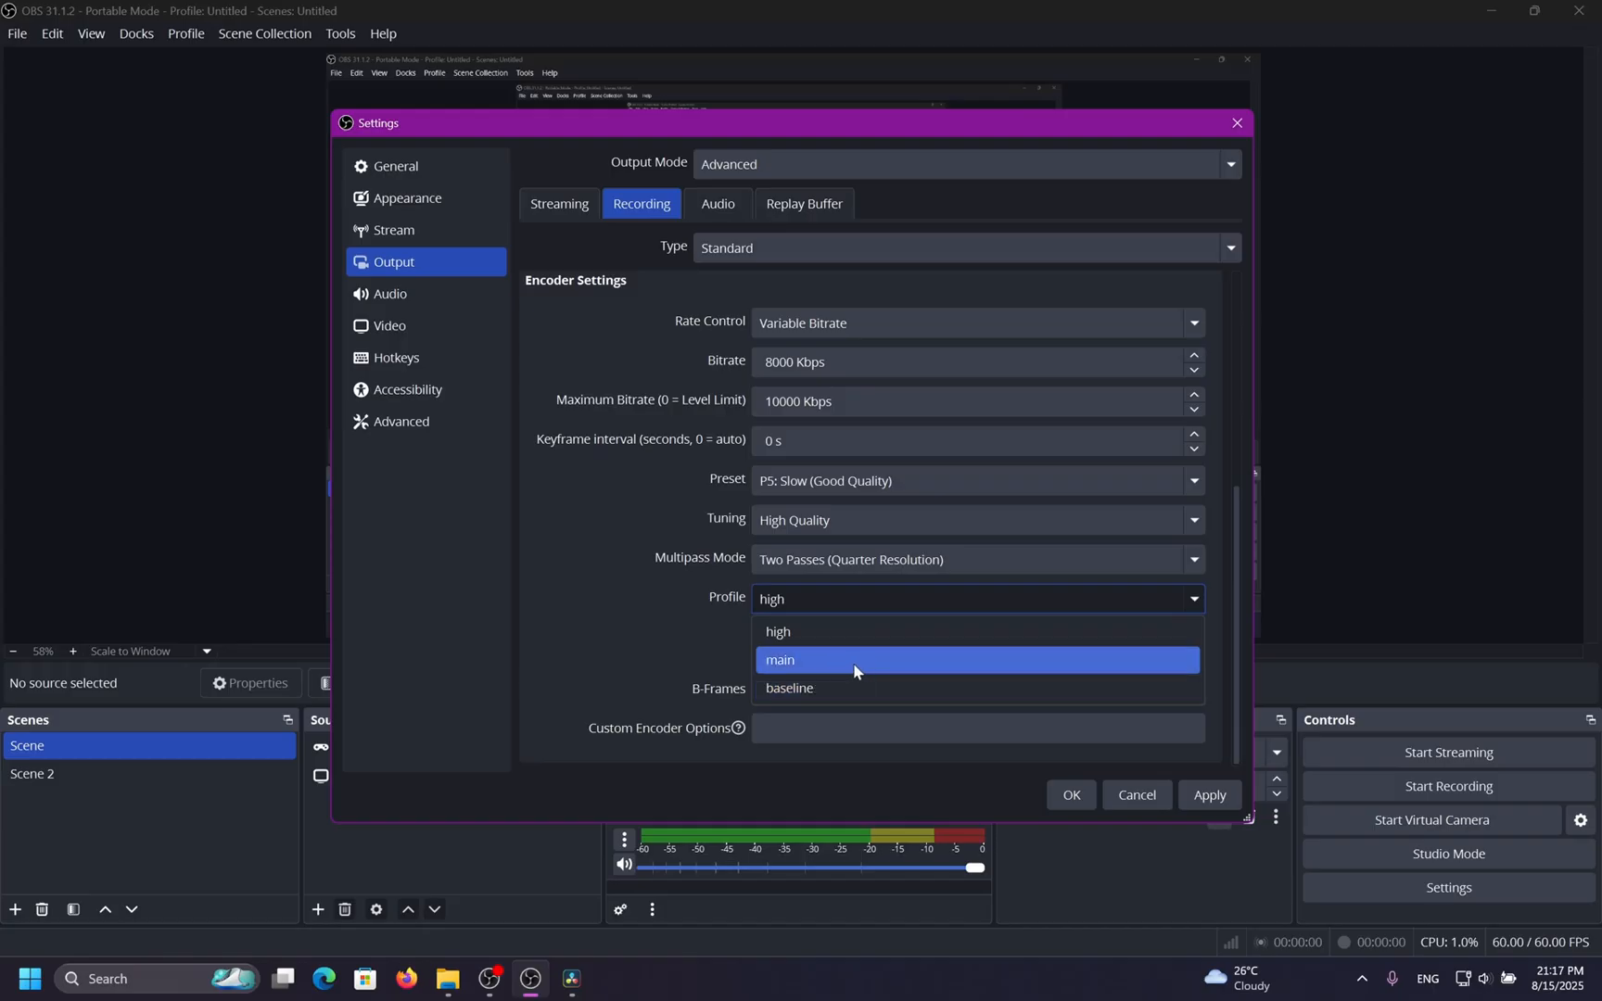
{"action": "left_click", "coordinate": [787, 628]}
{"action": "scroll", "coordinate": [666, 586], "scroll_direction": "up", "scroll_amount": 5}
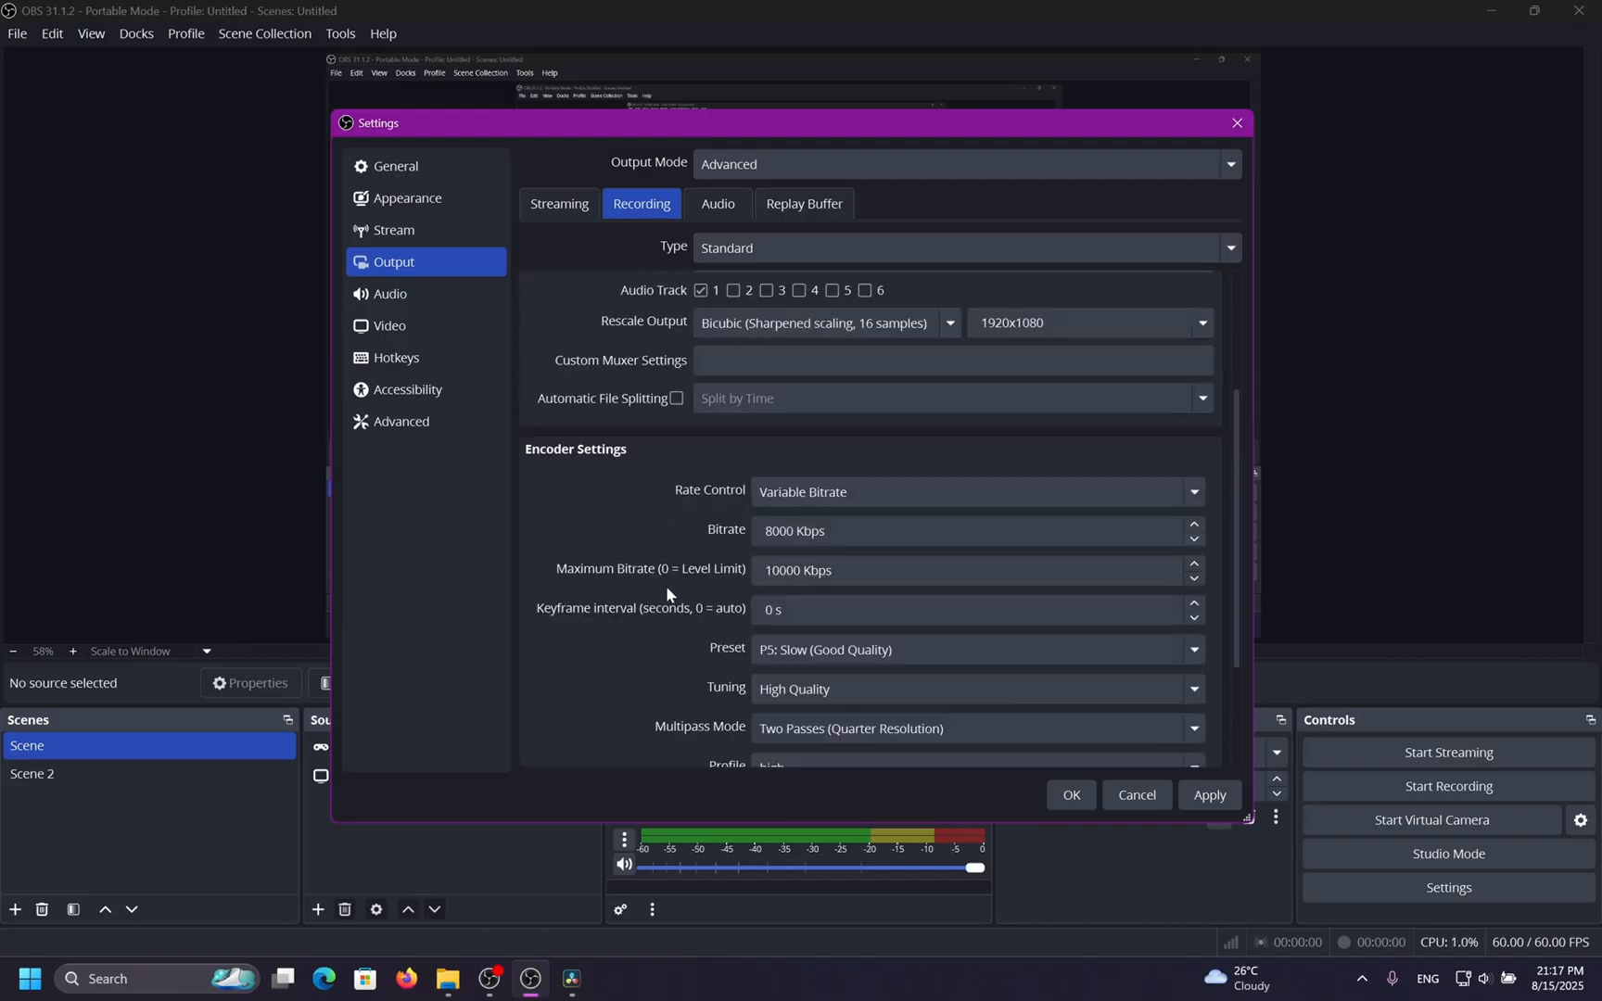
{"action": "left_click", "coordinate": [771, 332]}
{"action": "left_click", "coordinate": [774, 475]}
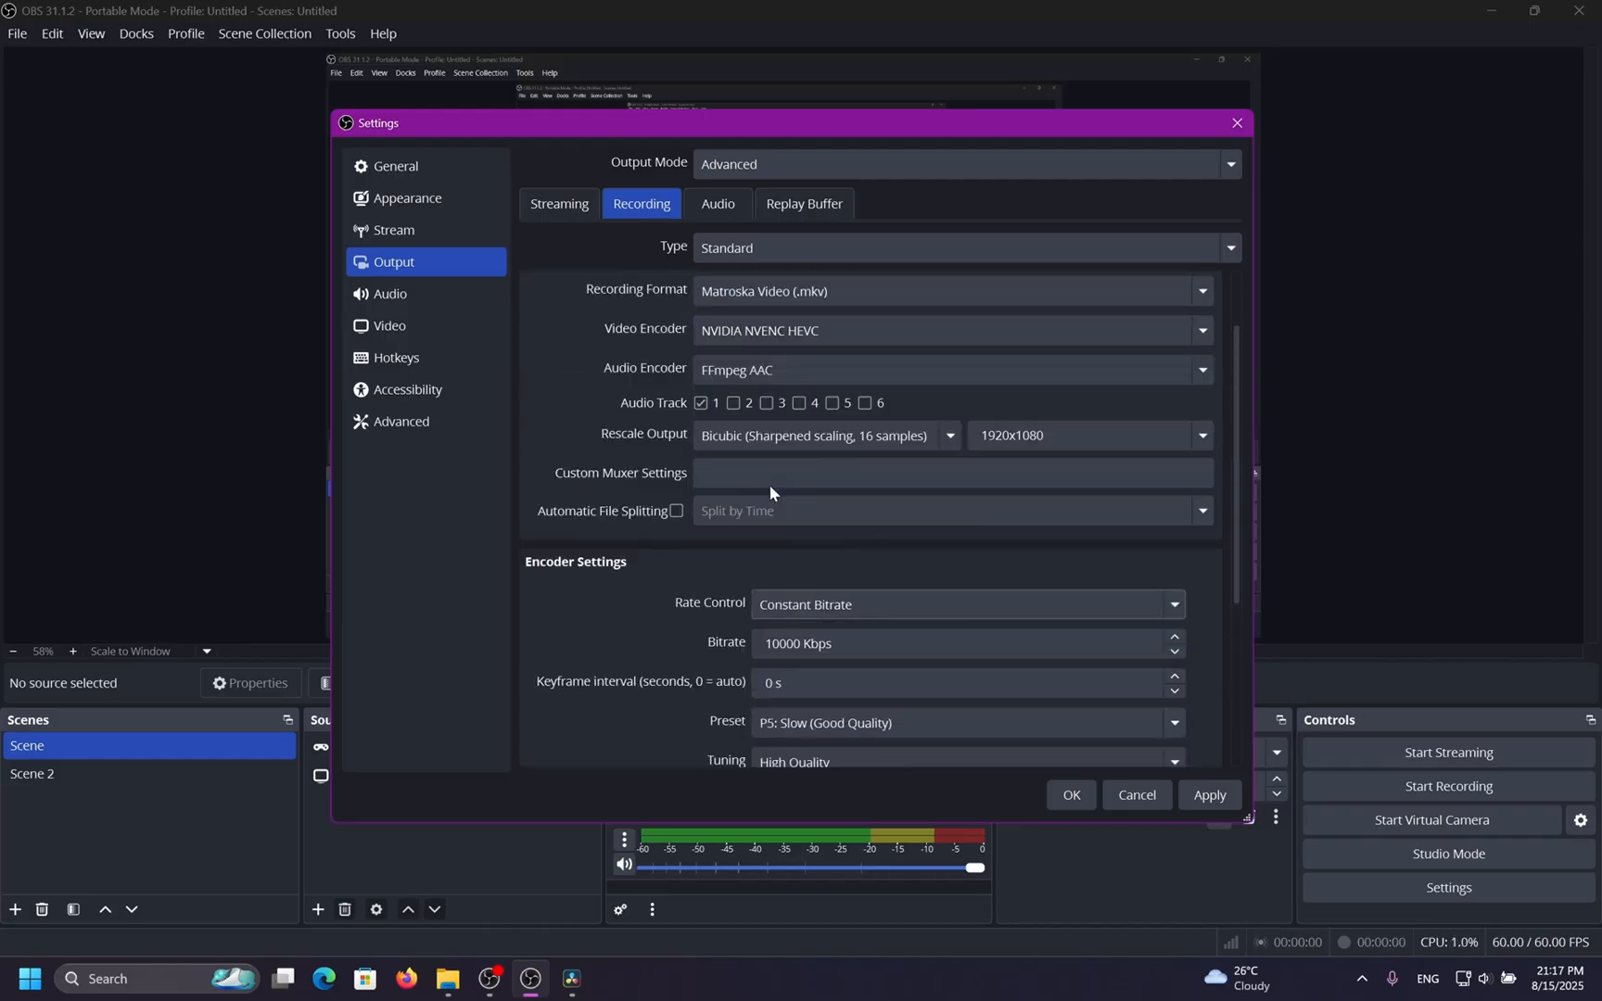
Set the HEVC encoder profile to main10.
{"action": "scroll", "coordinate": [634, 594], "scroll_direction": "down", "scroll_amount": 5}
{"action": "left_click", "coordinate": [878, 560]}
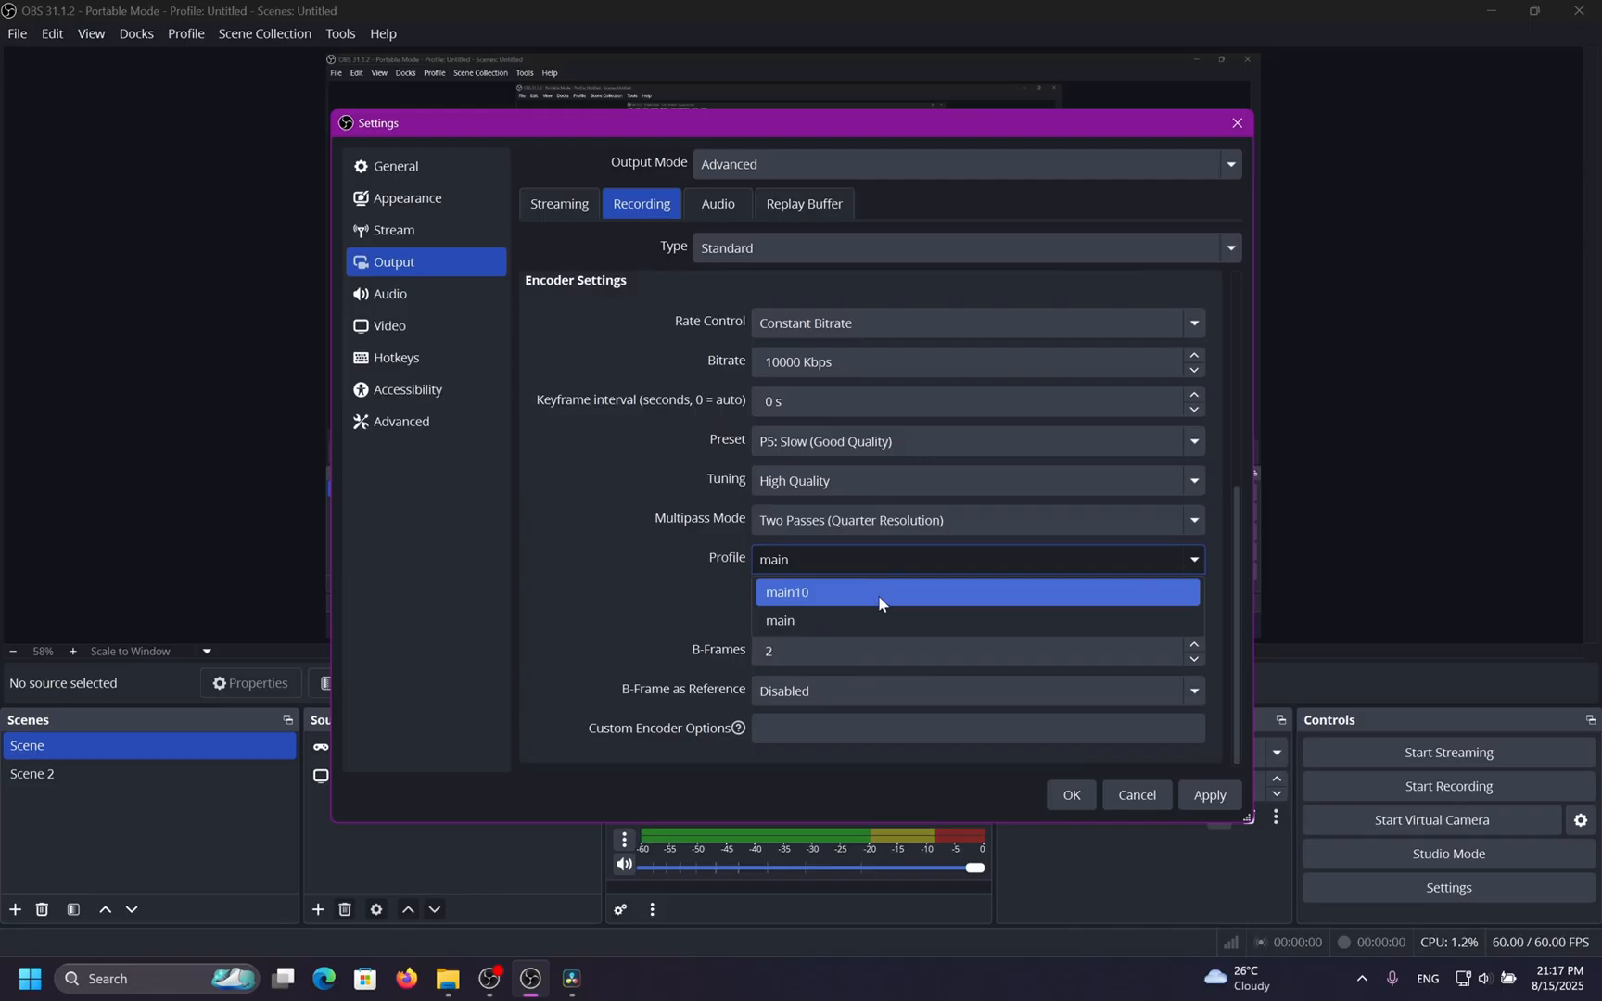
{"action": "left_click", "coordinate": [880, 588]}
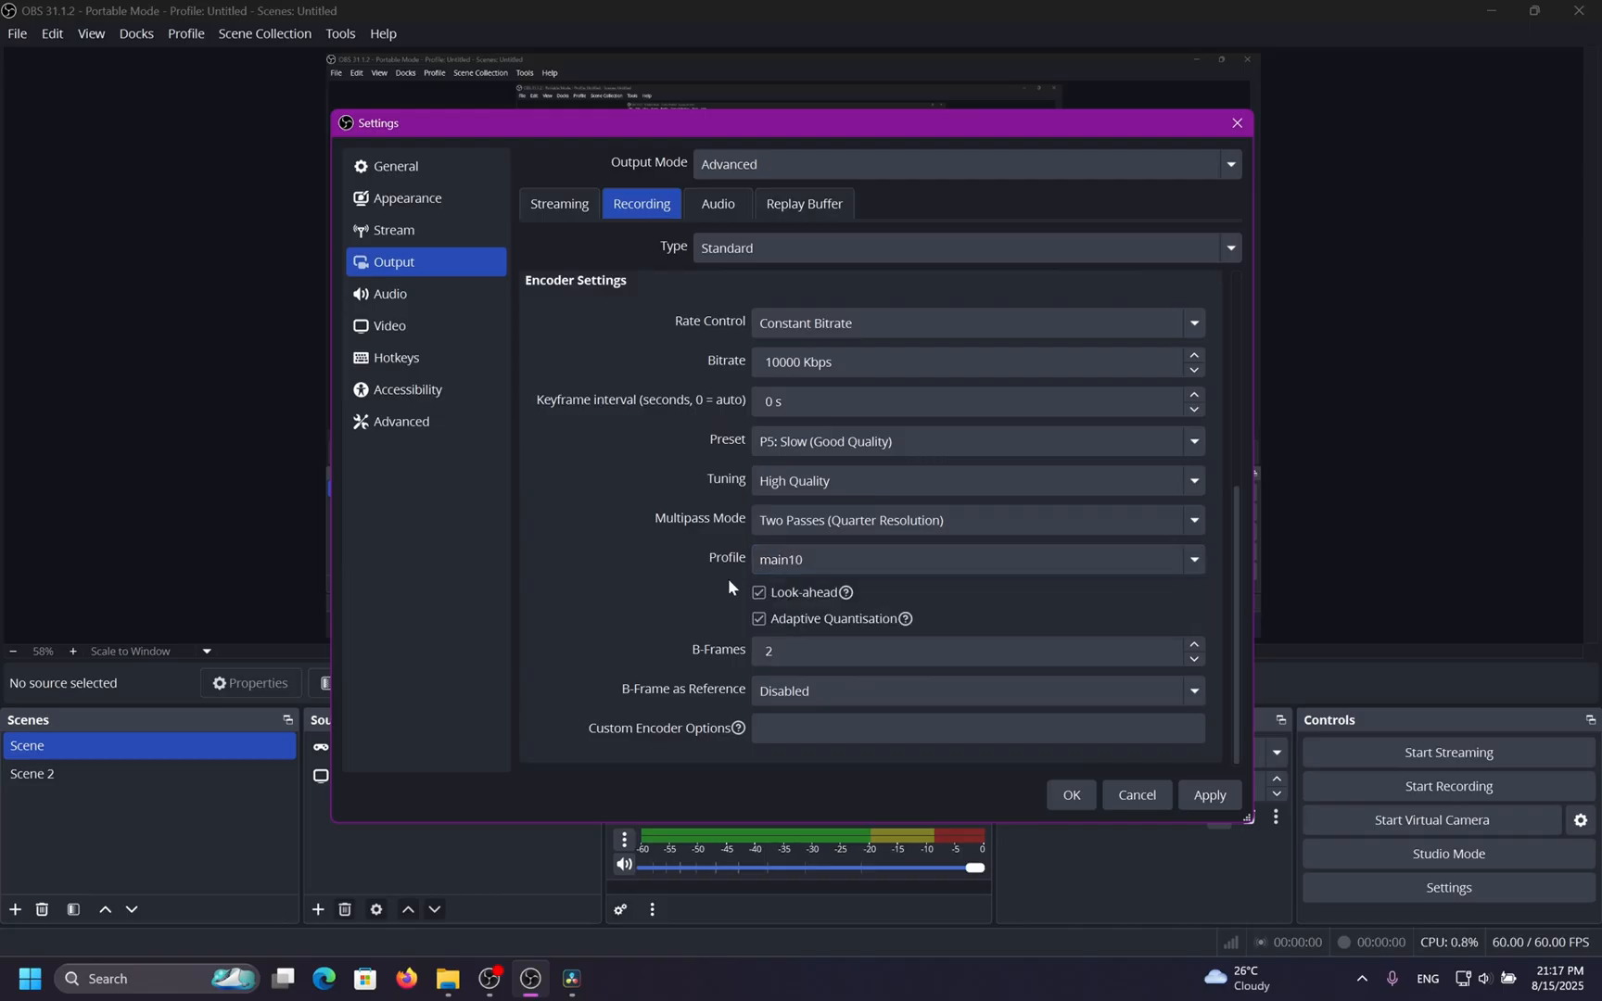
Switch the video encoder back to NVIDIA NVENC H.264.
{"action": "scroll", "coordinate": [653, 592], "scroll_direction": "up", "scroll_amount": 5}
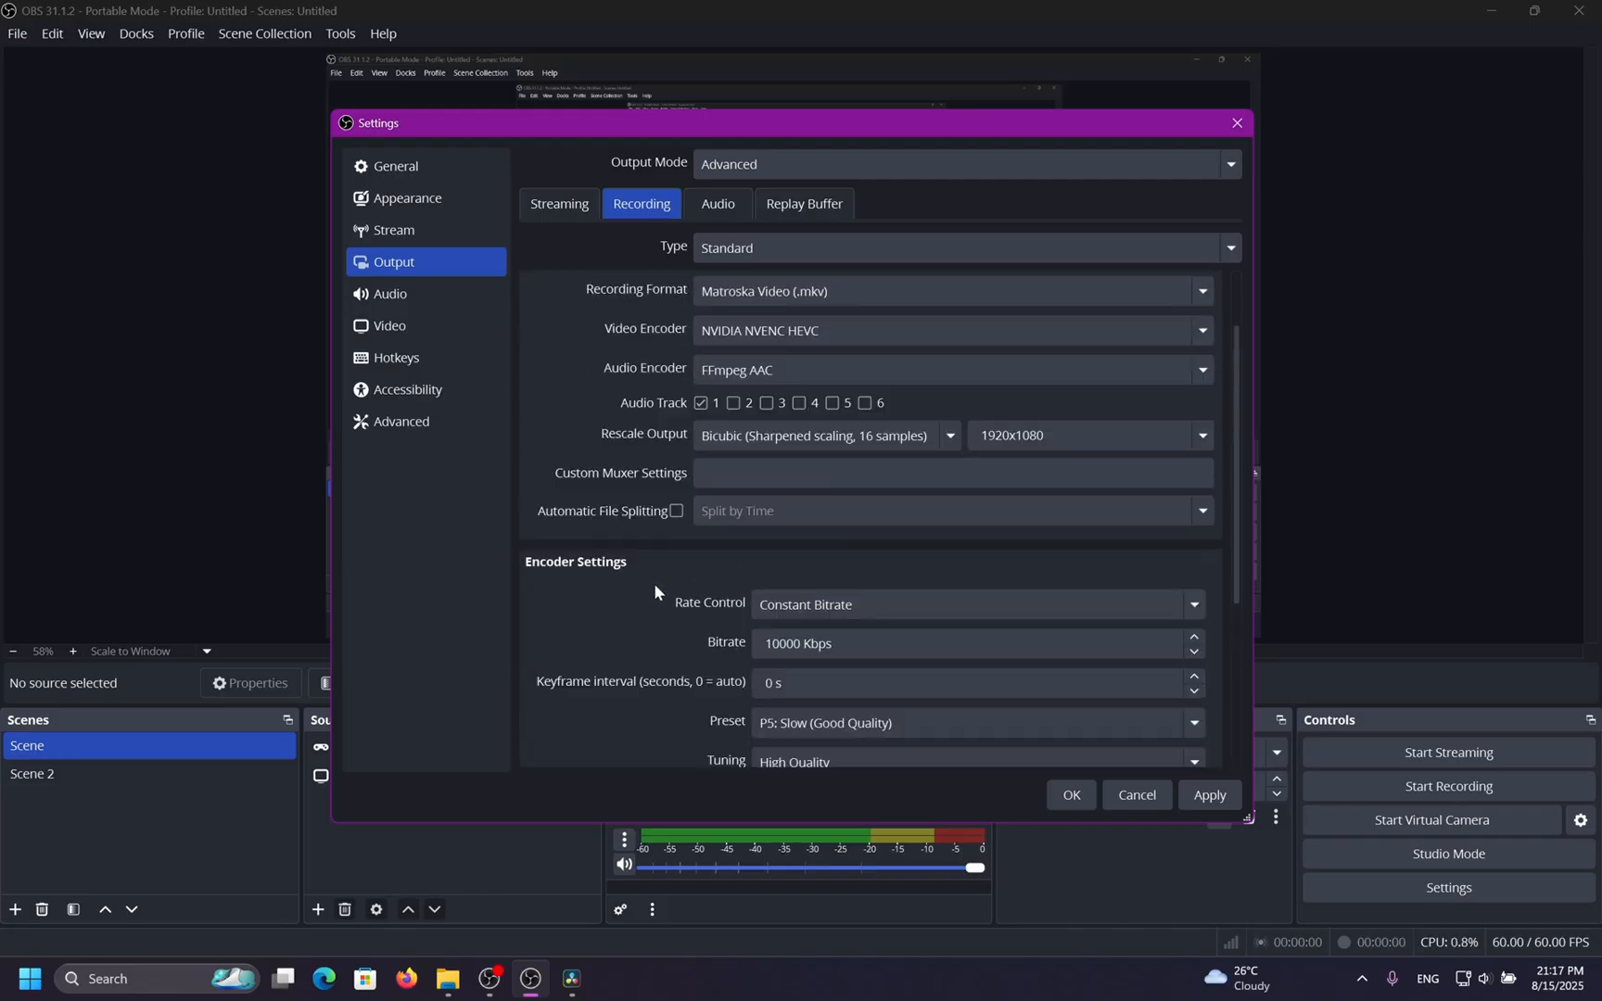
{"action": "left_click", "coordinate": [738, 334]}
{"action": "left_click", "coordinate": [767, 447]}
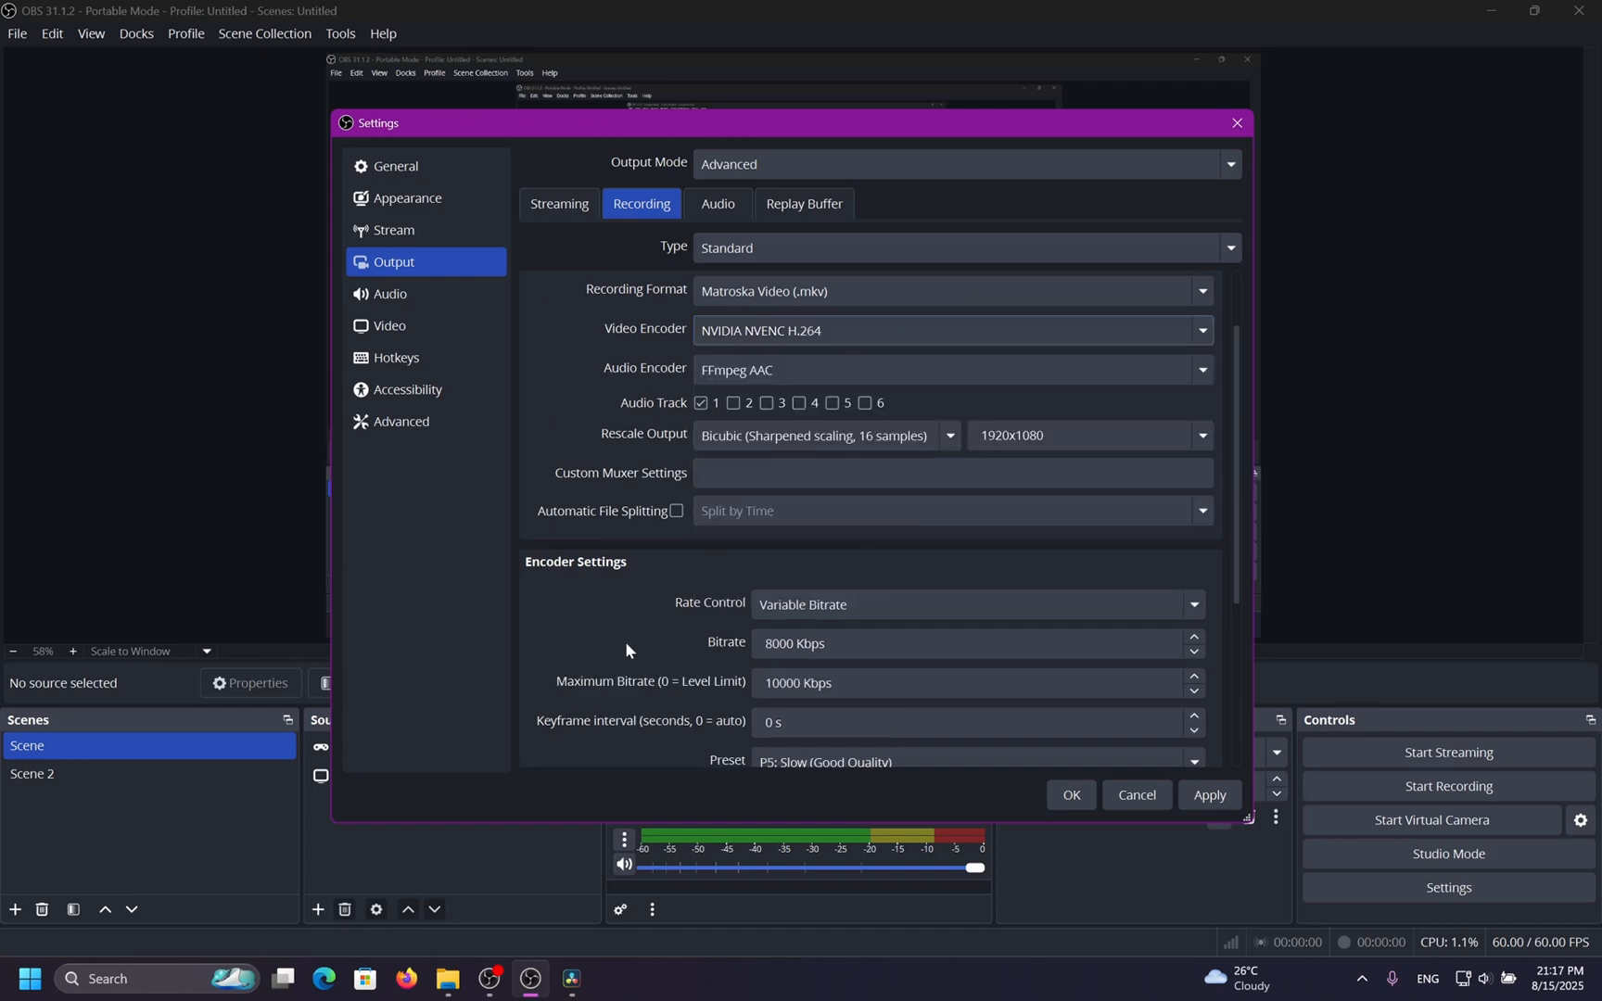
Cycle the H.264 profile through main and baseline, restore high, and apply the settings.
{"action": "scroll", "coordinate": [634, 626], "scroll_direction": "down", "scroll_amount": 5}
{"action": "left_click", "coordinate": [846, 605]}
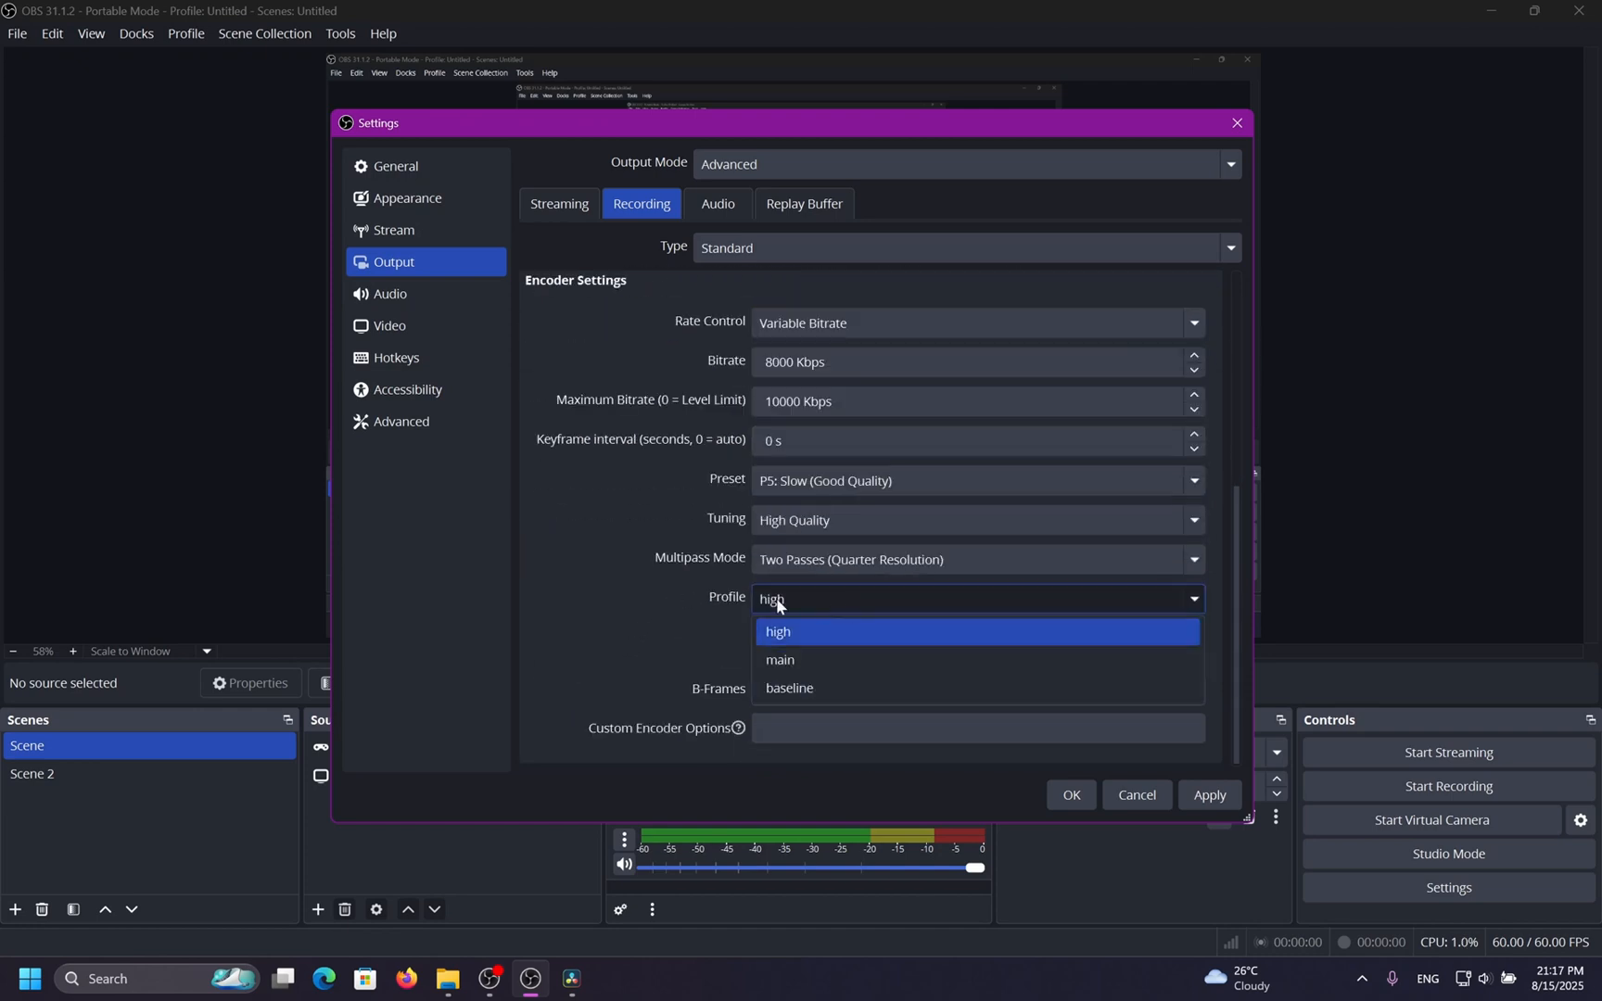
{"action": "left_click", "coordinate": [594, 625]}
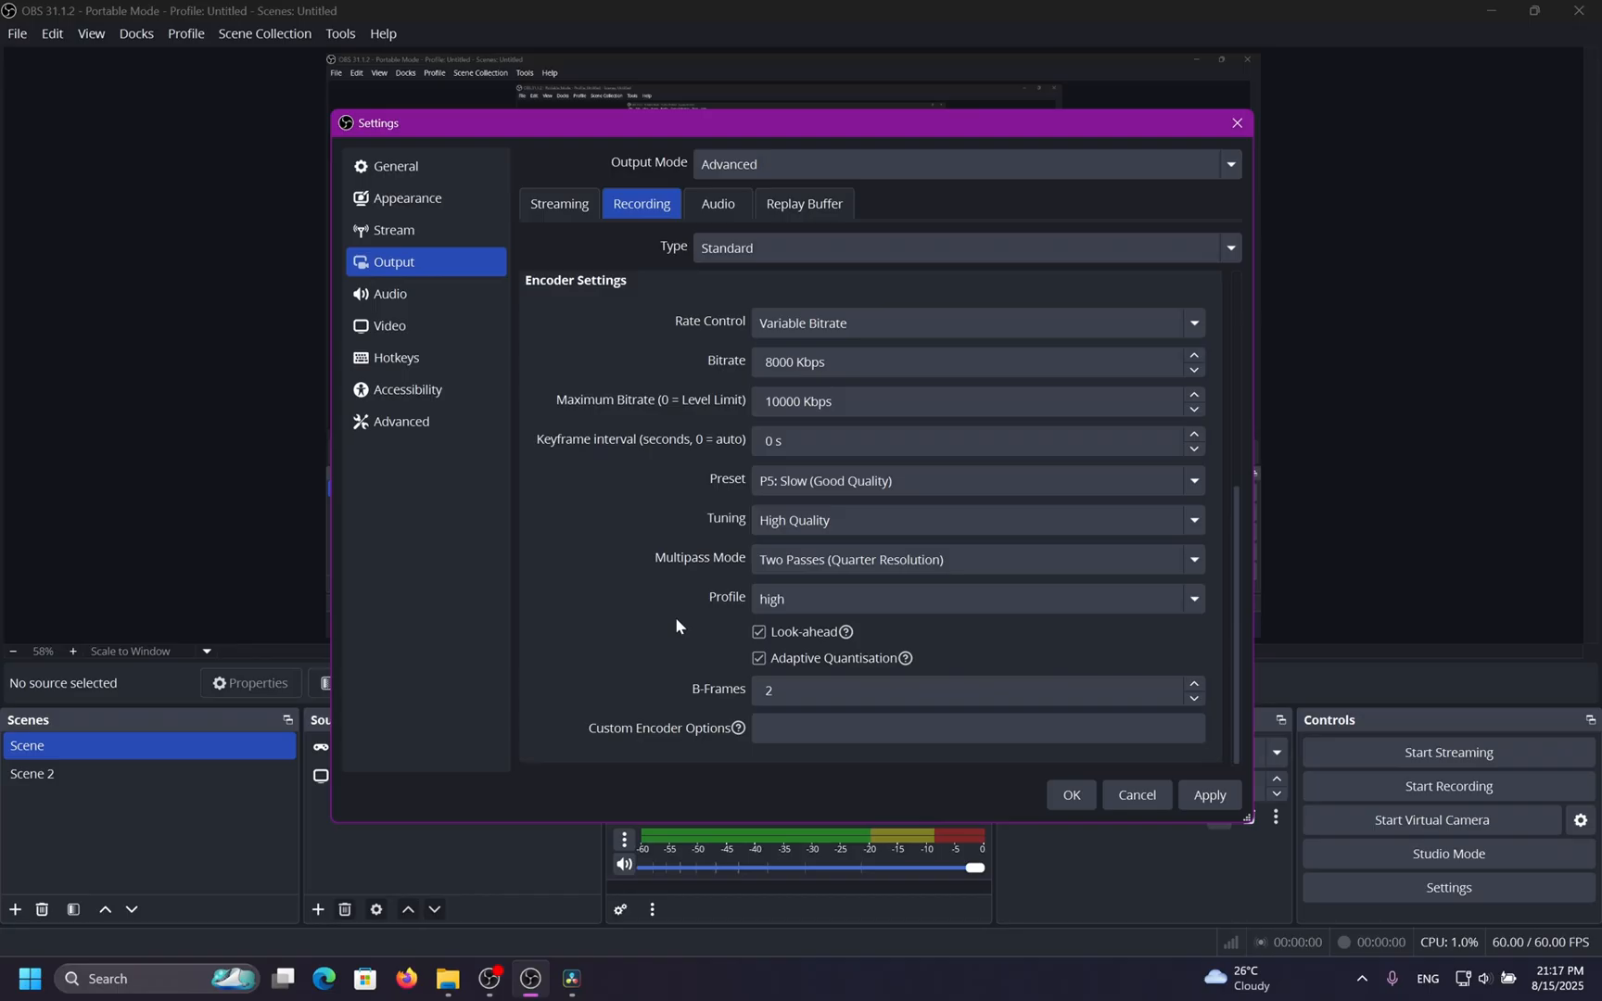
{"action": "left_click", "coordinate": [805, 602]}
{"action": "left_click", "coordinate": [808, 658]}
{"action": "left_click", "coordinate": [762, 601]}
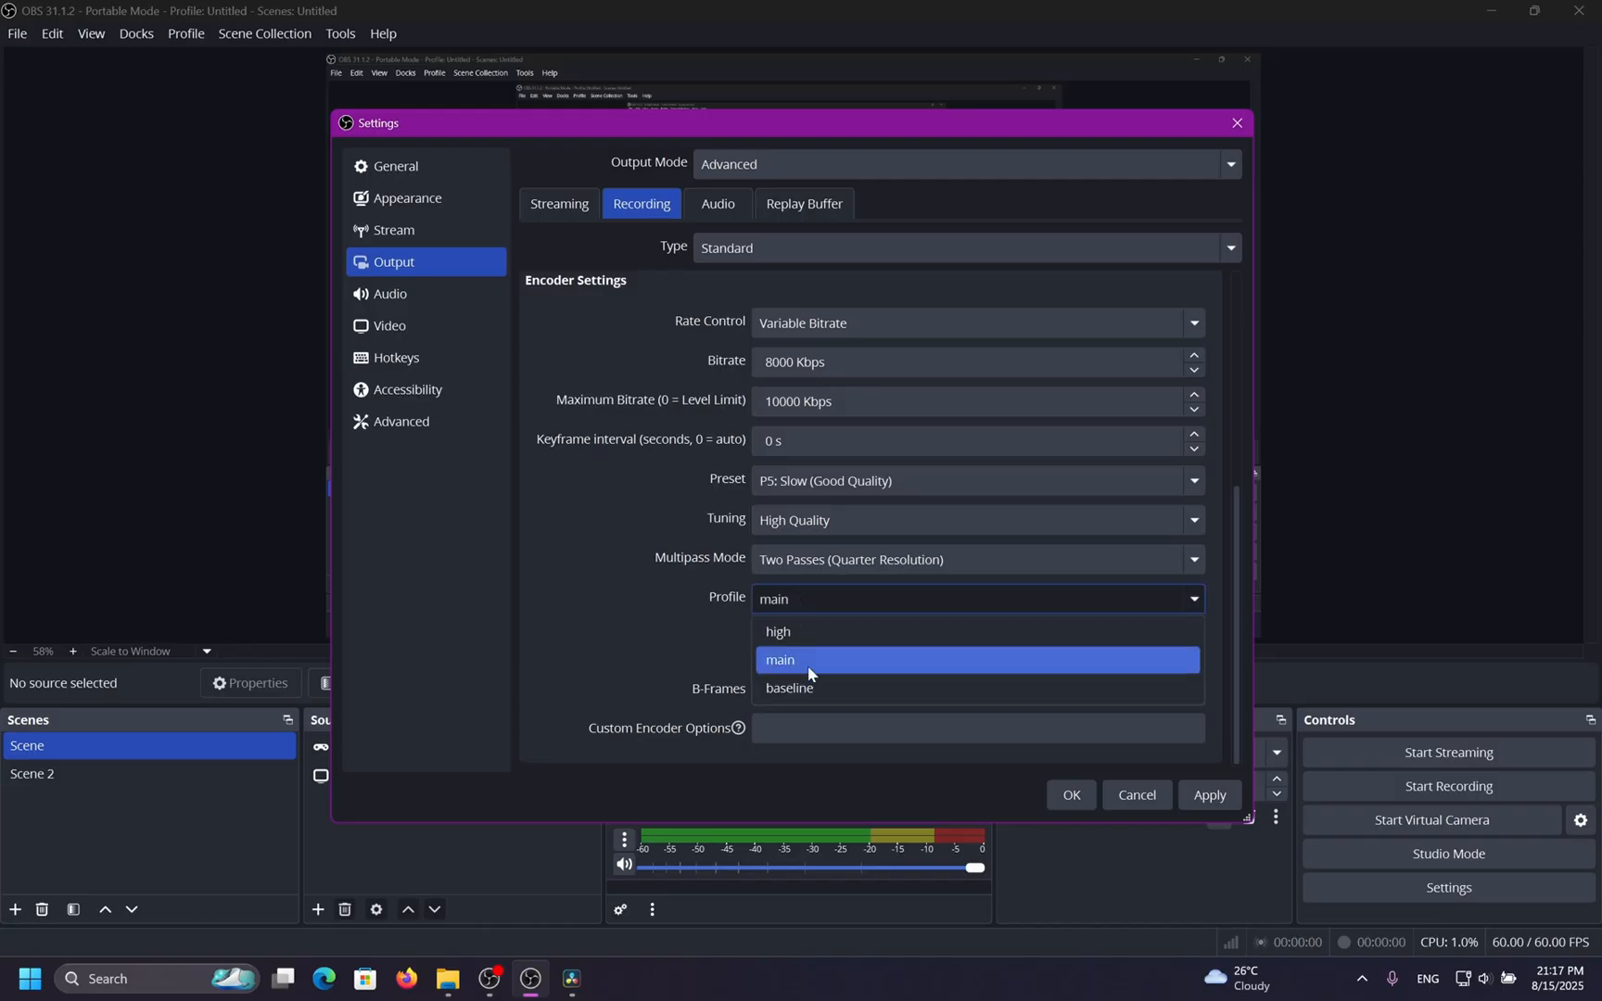
{"action": "left_click", "coordinate": [813, 687]}
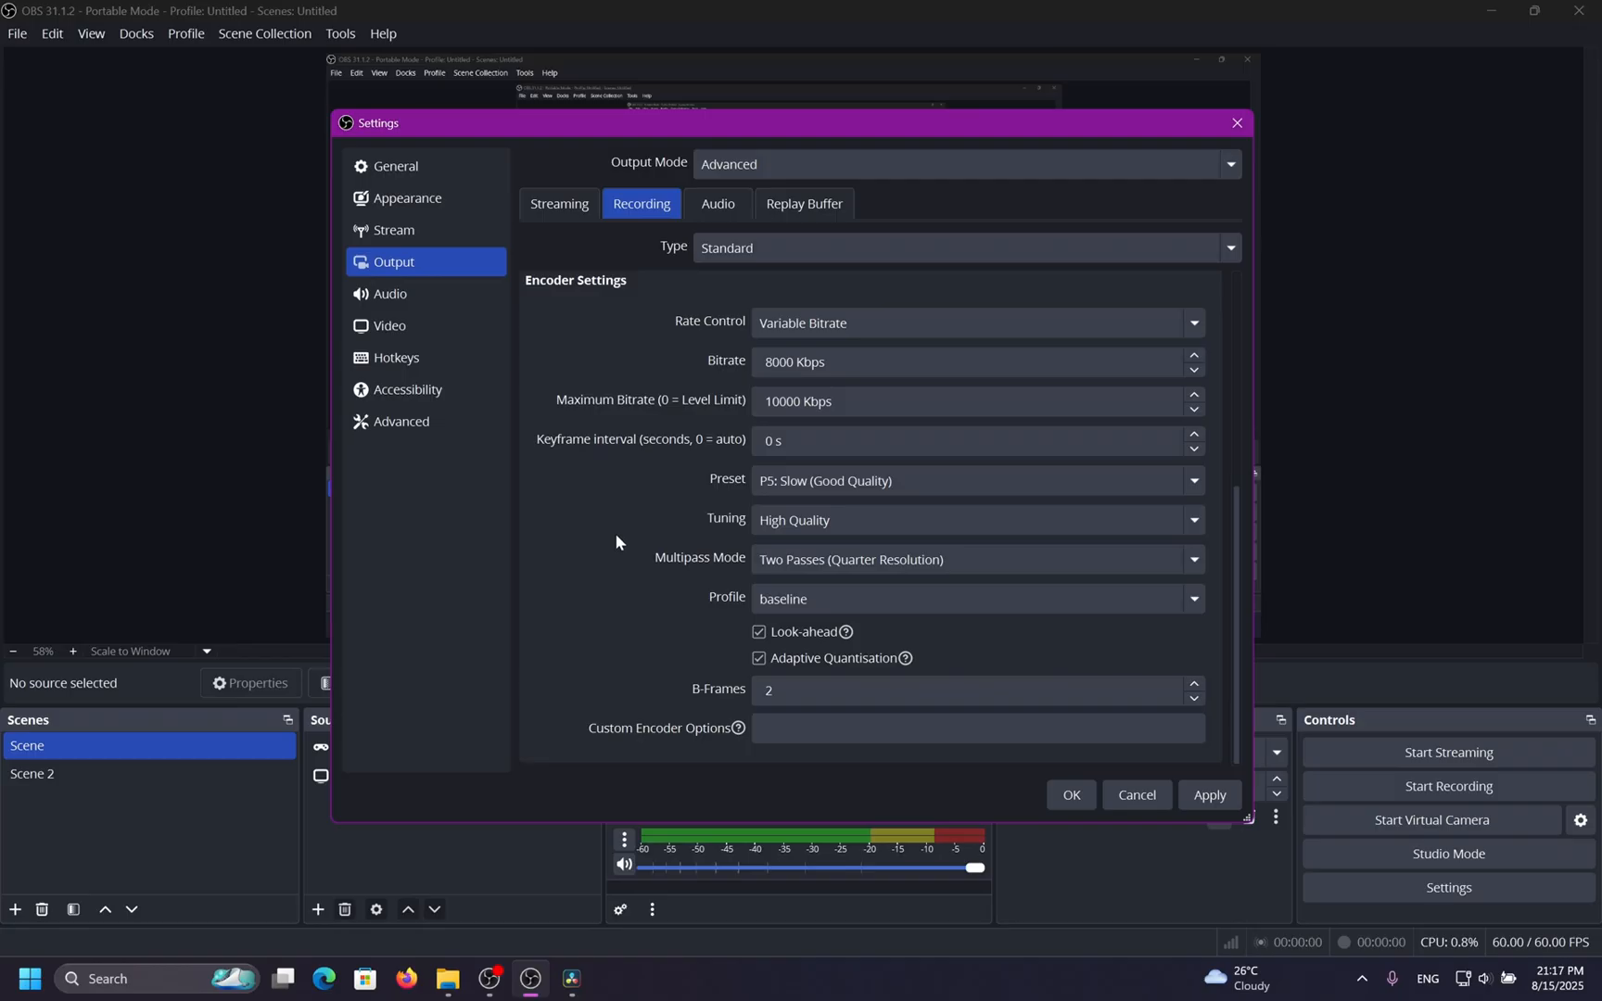
{"action": "left_click", "coordinate": [884, 603]}
{"action": "left_click", "coordinate": [856, 634]}
{"action": "left_click", "coordinate": [1206, 794]}
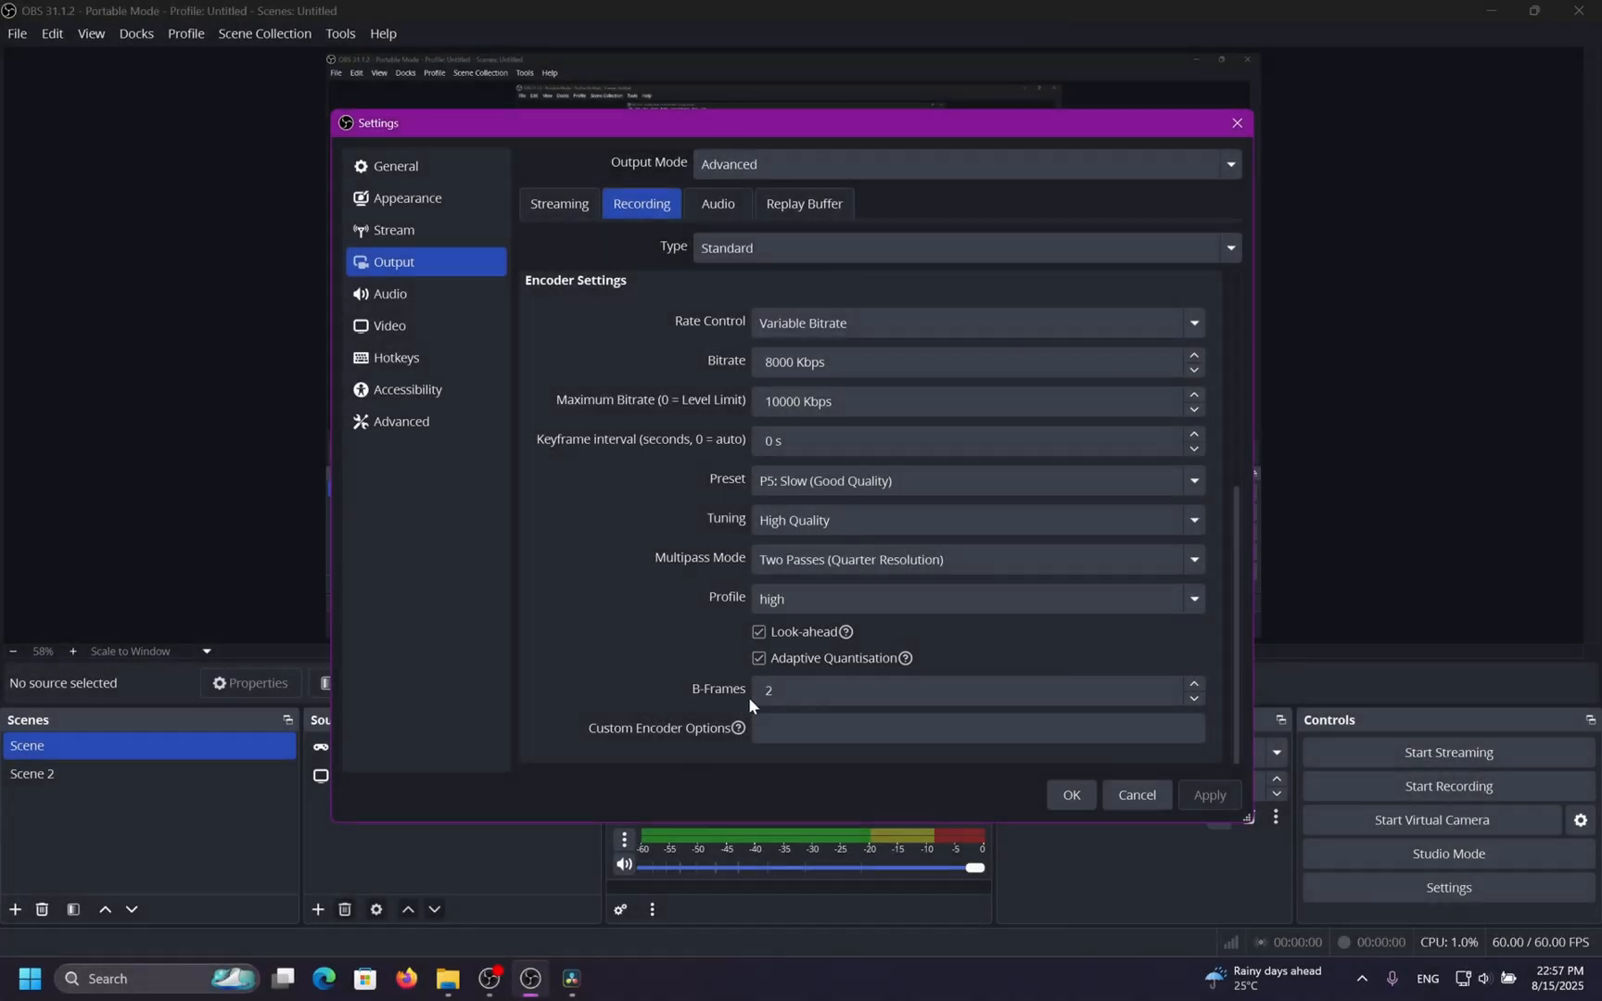
Inspect the B-Frames setting in the encoder settings.
{"action": "double_click", "coordinate": [768, 691]}
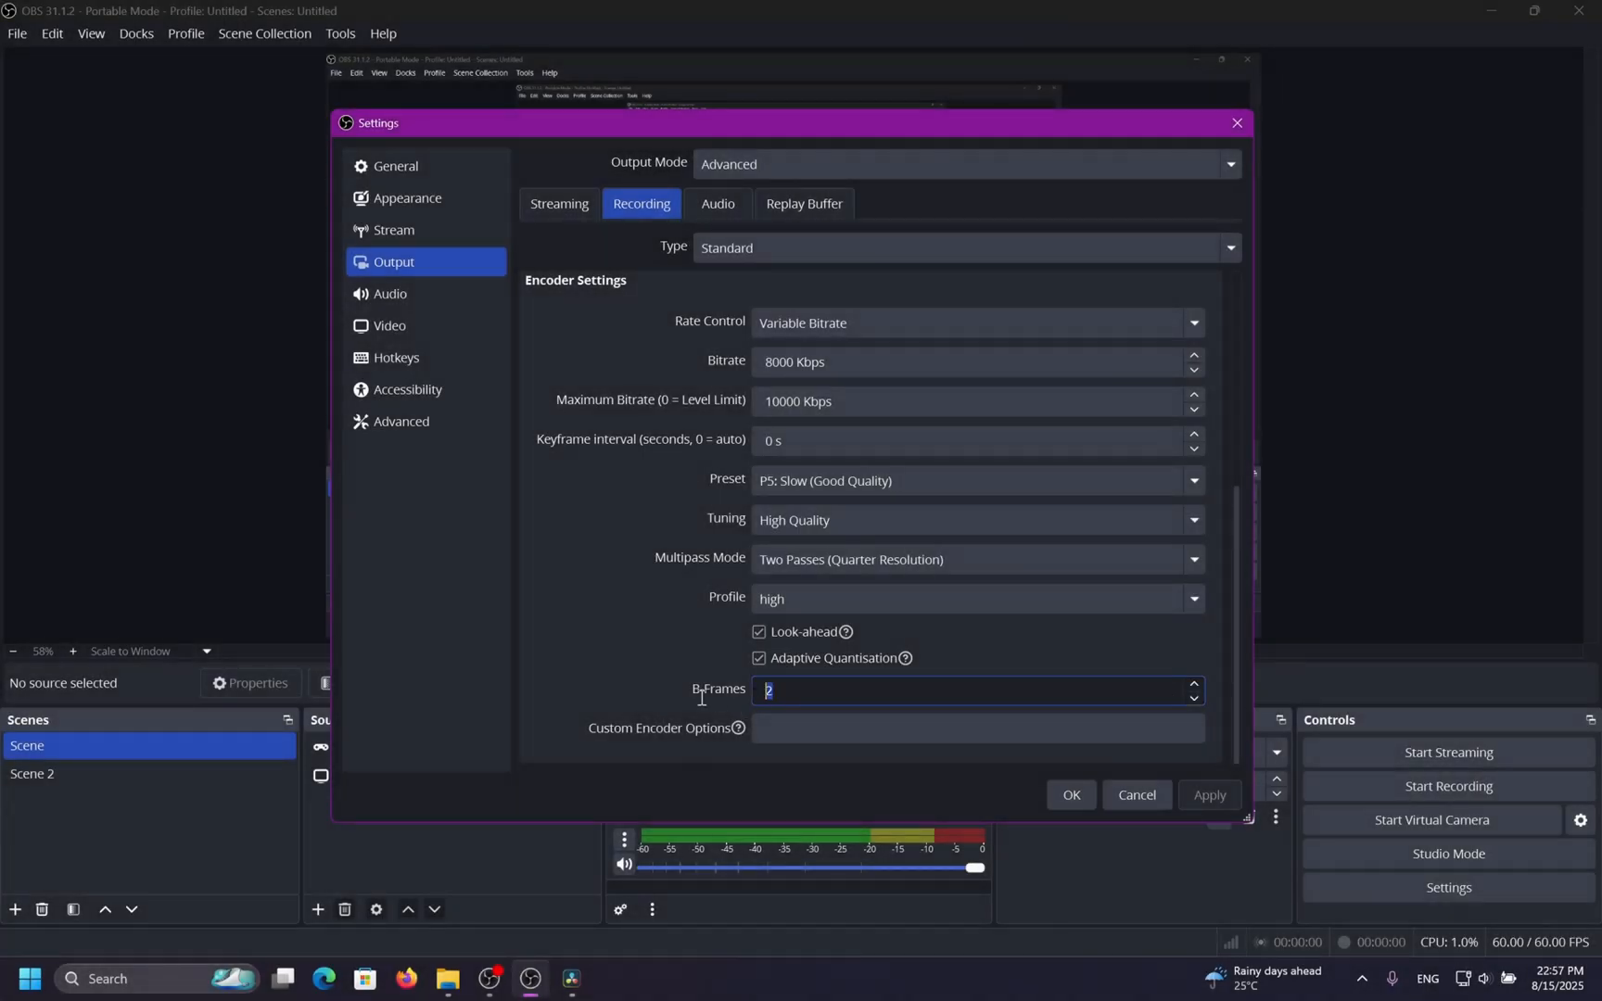
{"action": "left_click", "coordinate": [683, 653]}
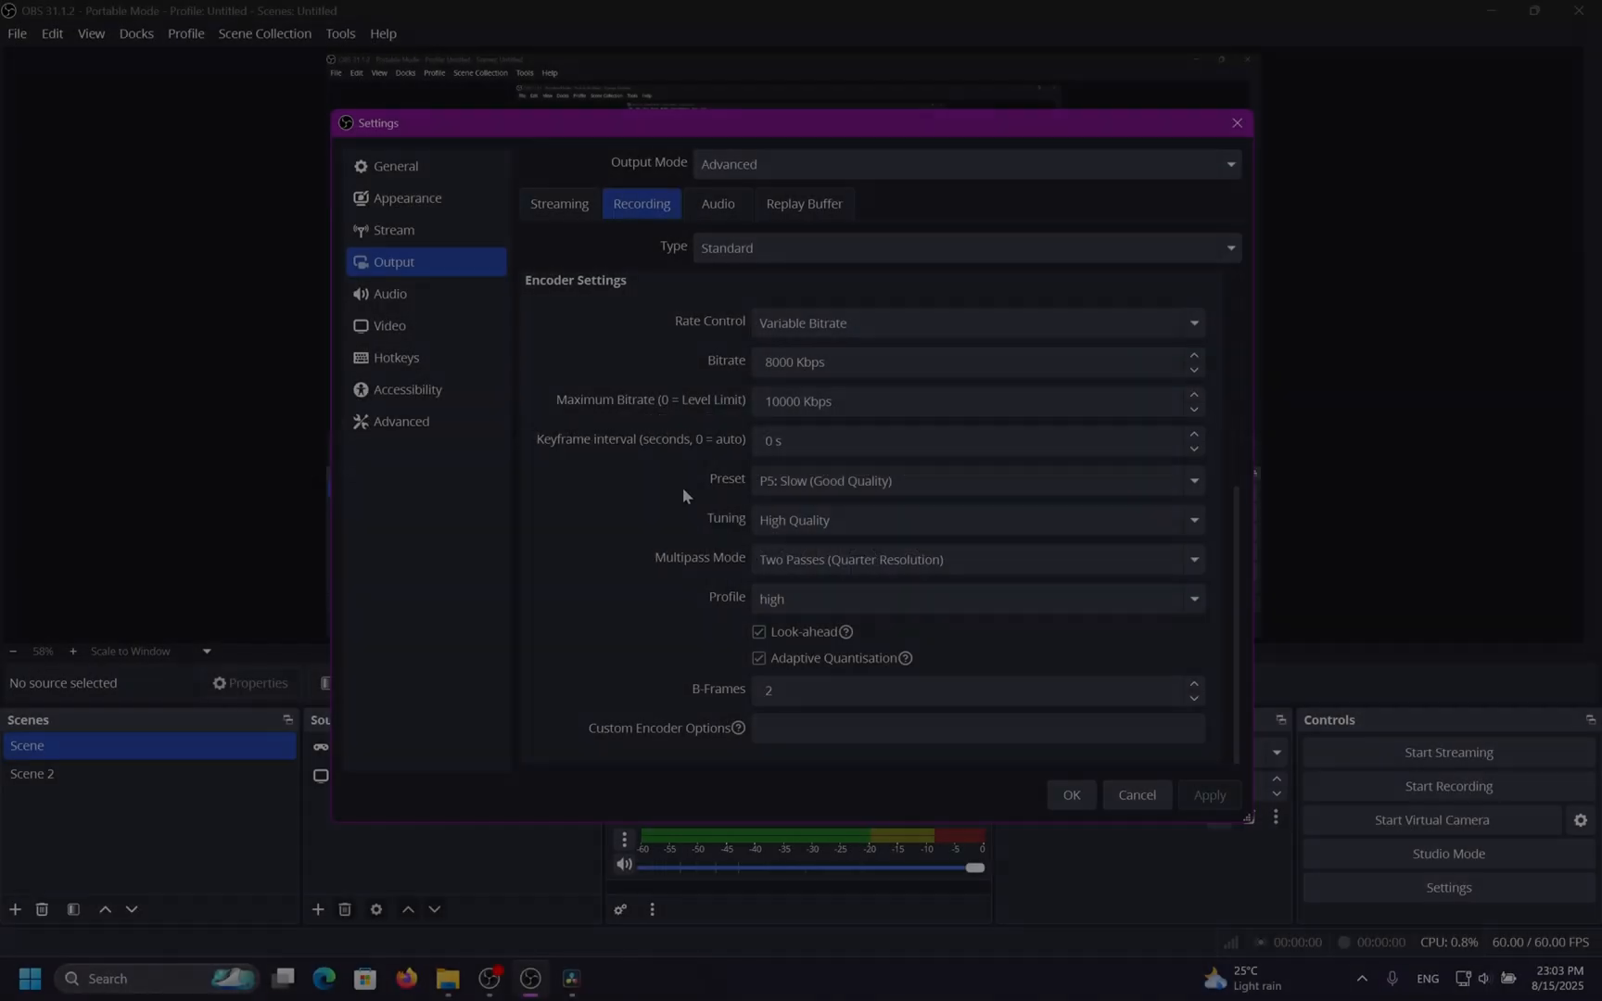
{"action": "scroll", "coordinate": [580, 566], "scroll_direction": "up", "scroll_amount": 1}
{"action": "scroll", "coordinate": [580, 565], "scroll_direction": "down", "scroll_amount": 1}
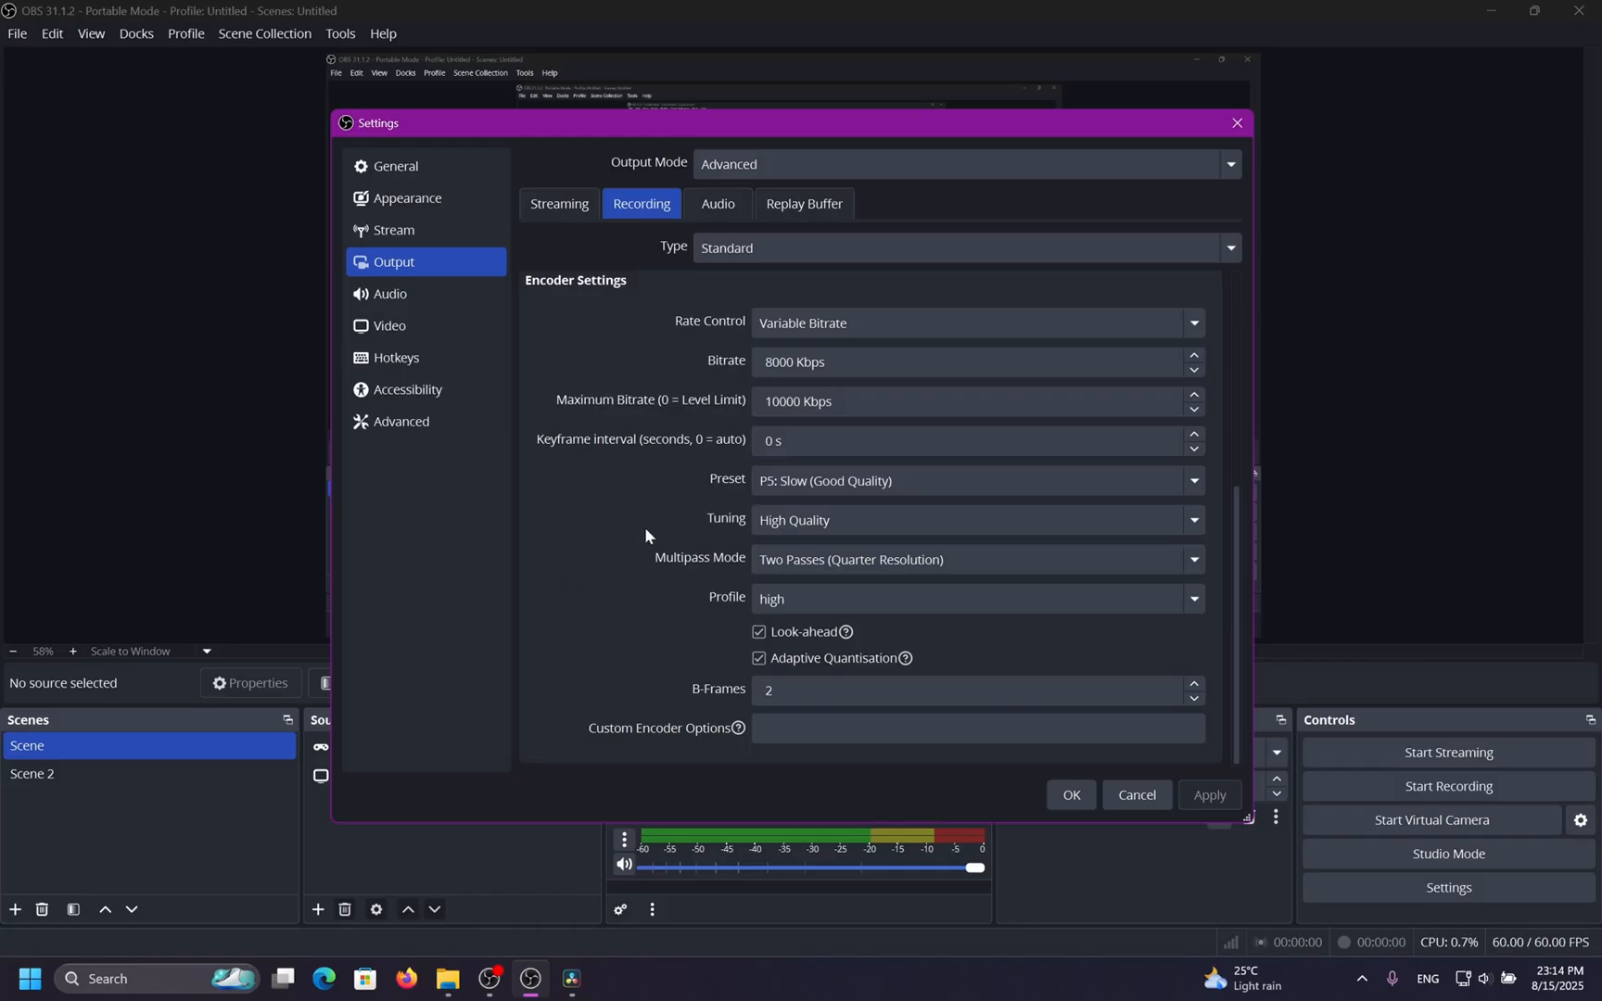
{"action": "scroll", "coordinate": [645, 530], "scroll_direction": "up", "scroll_amount": 1}
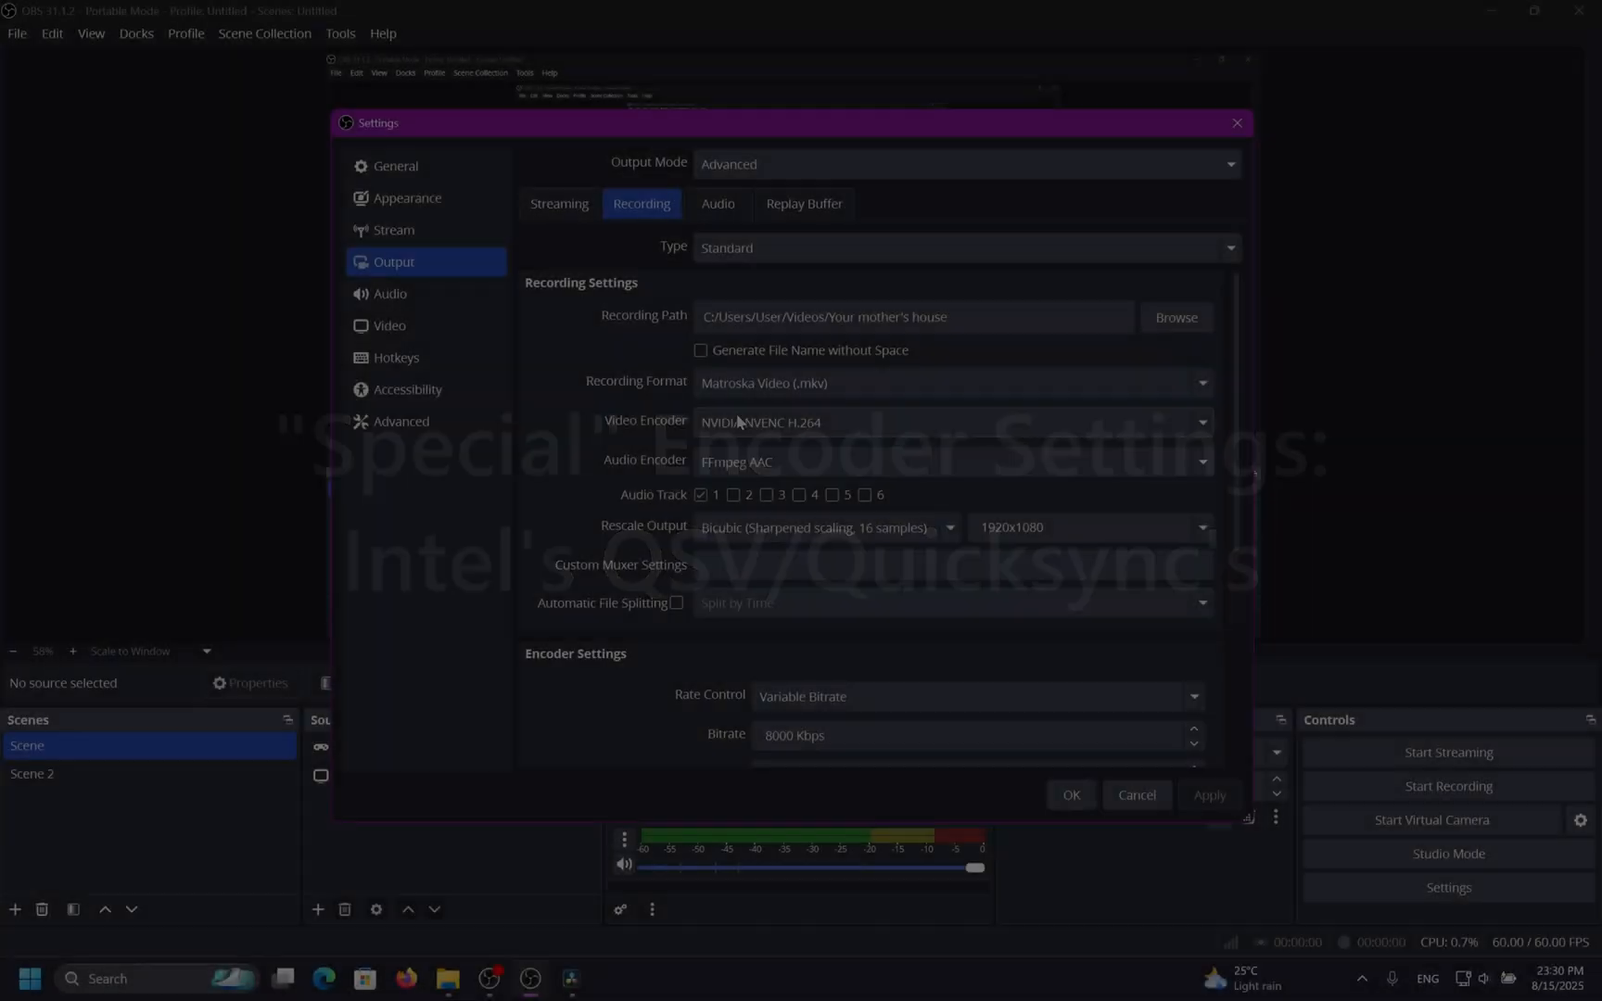
Switch the video encoder to QuickSync H.264 and set its rate control to ICQ.
{"action": "left_click", "coordinate": [751, 422]}
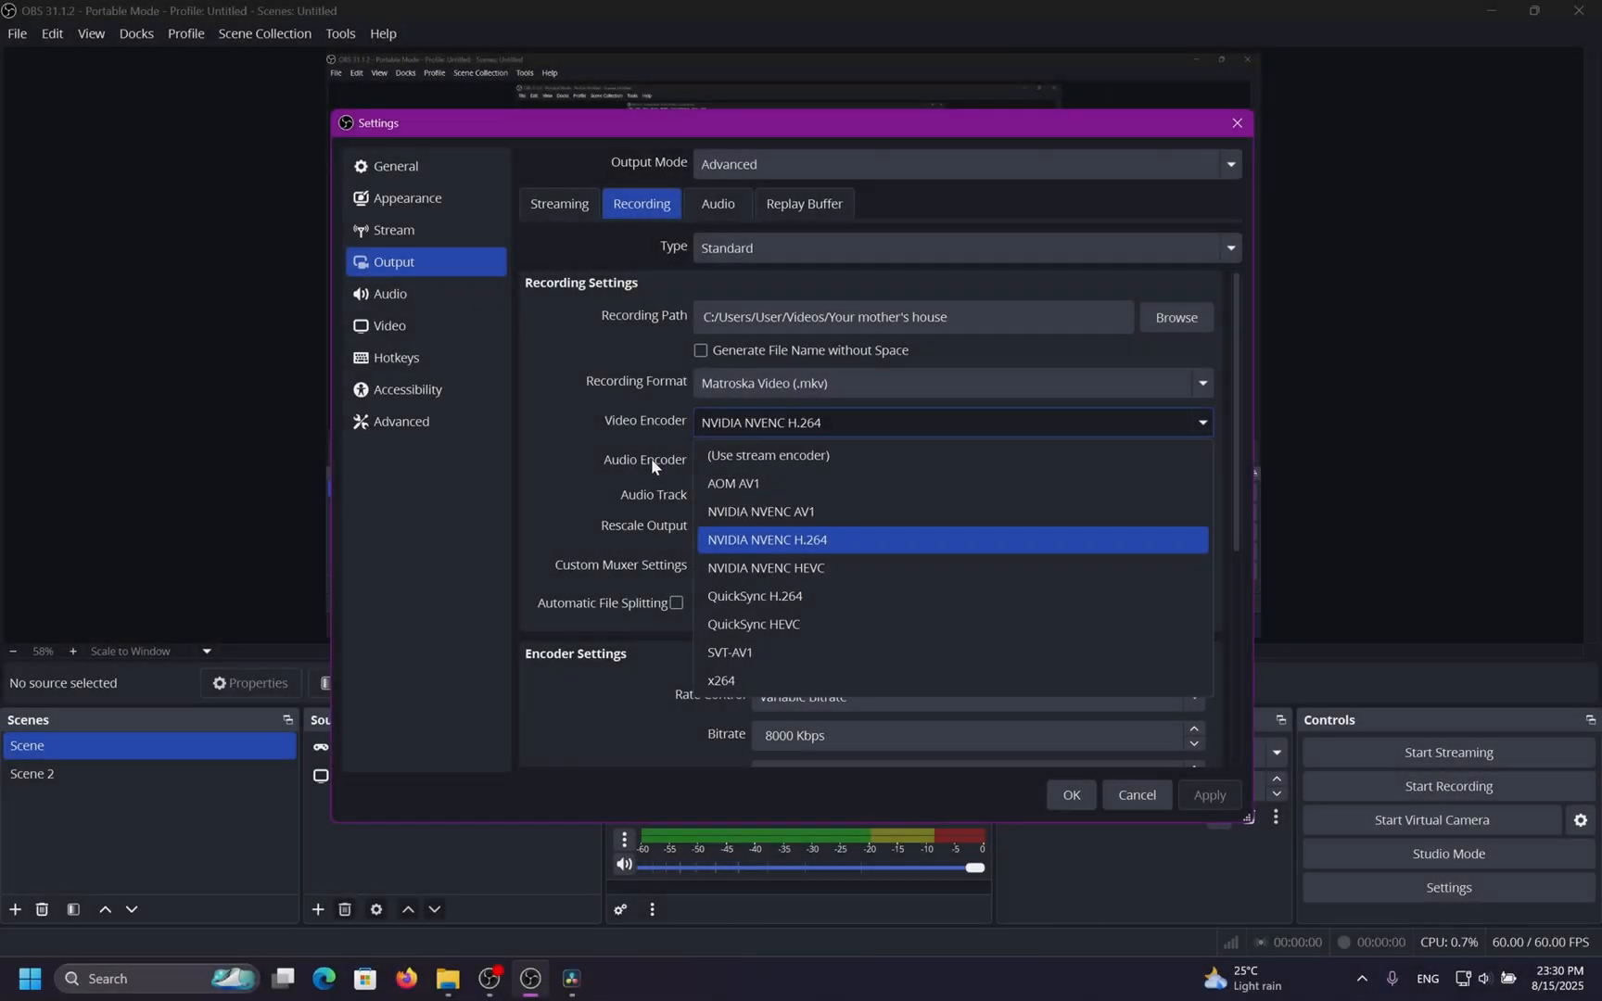
{"action": "left_click", "coordinate": [859, 596]}
{"action": "scroll", "coordinate": [596, 555], "scroll_direction": "down", "scroll_amount": 4}
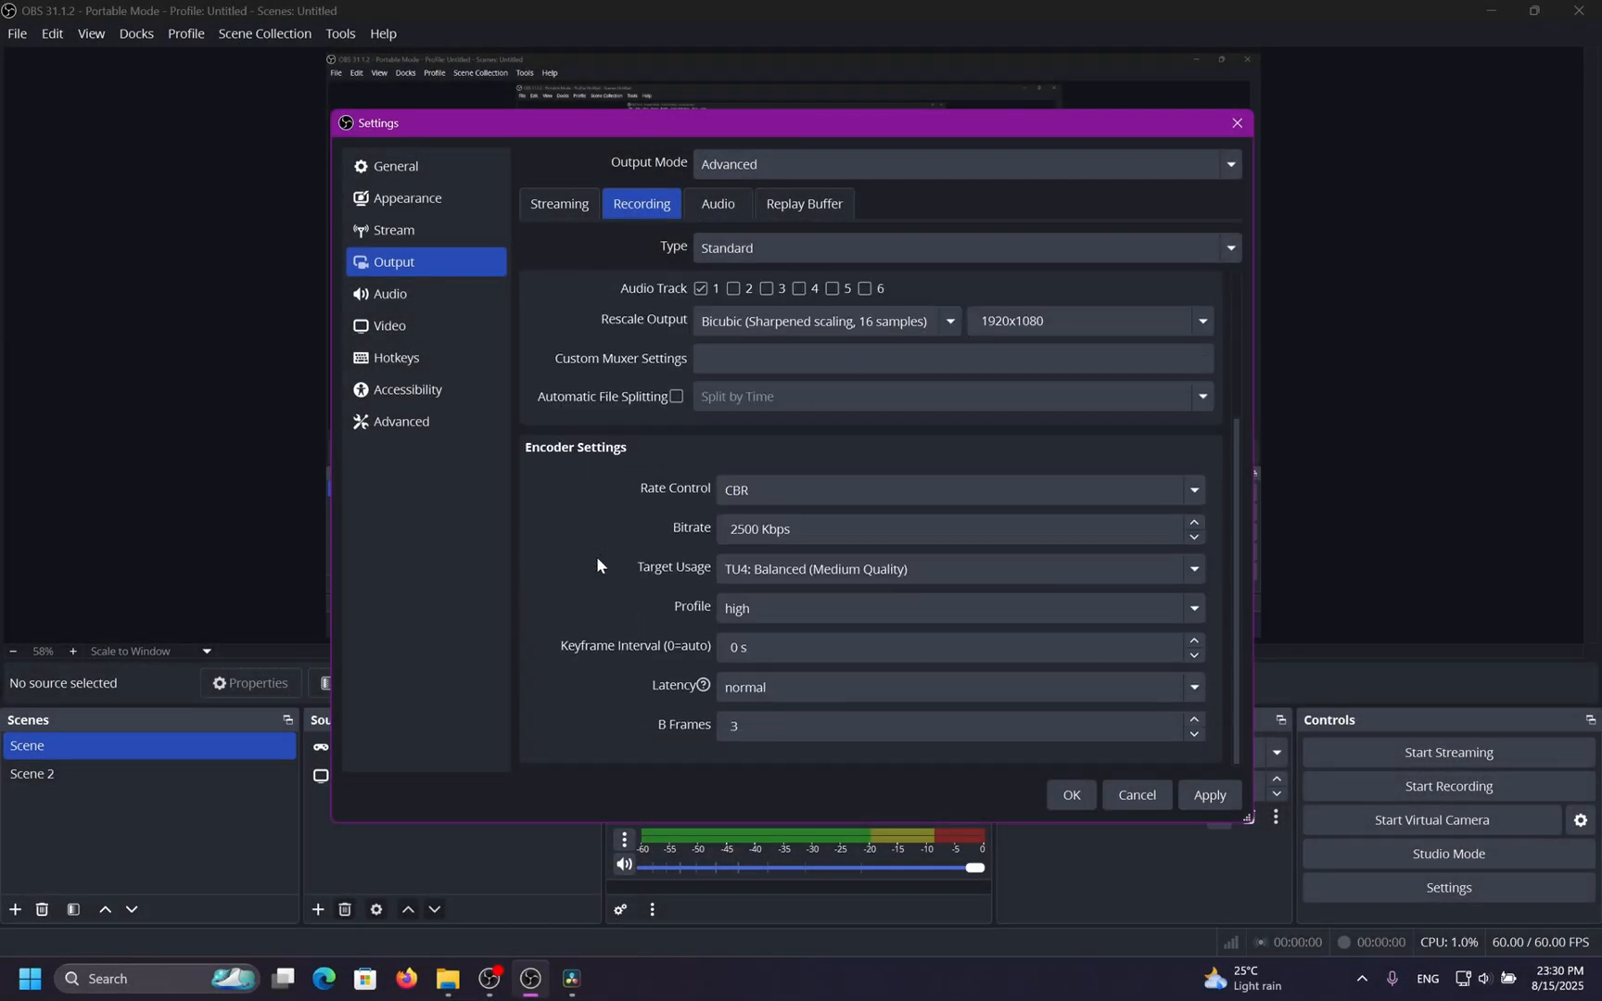
{"action": "left_click", "coordinate": [855, 498]}
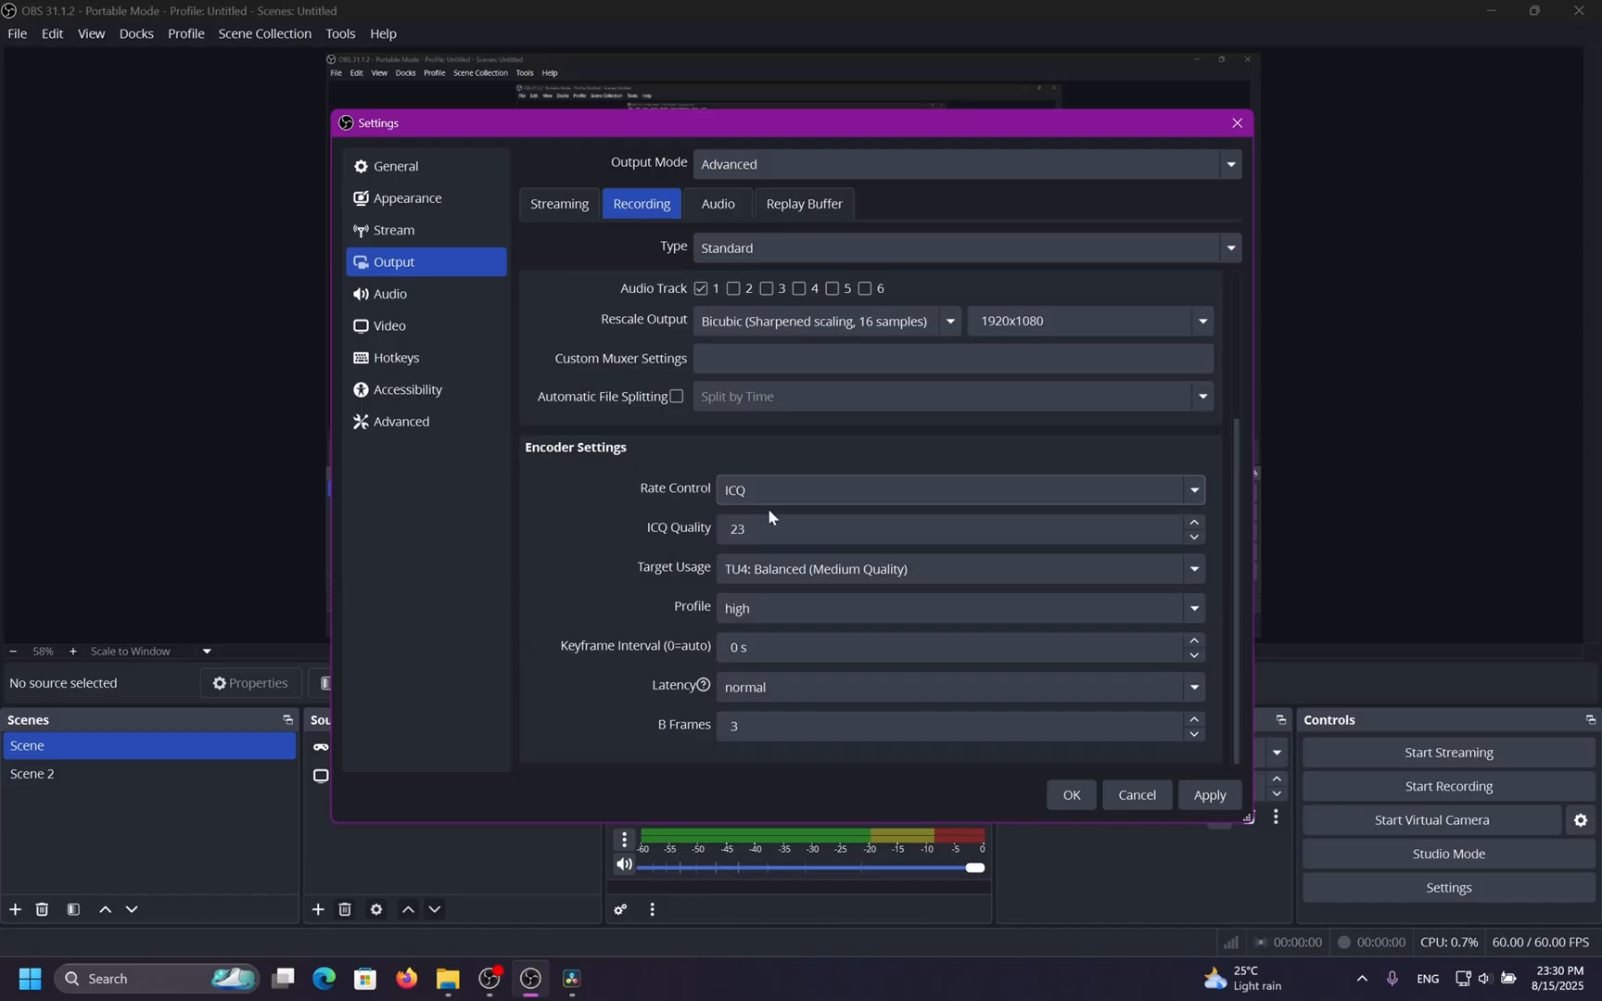
Set the ICQ Quality to 21 and the target usage to TU3: Slow.
{"action": "left_click", "coordinate": [1195, 537]}
{"action": "left_click", "coordinate": [1195, 536]}
{"action": "left_click", "coordinate": [1195, 537]}
{"action": "left_click", "coordinate": [1196, 521]}
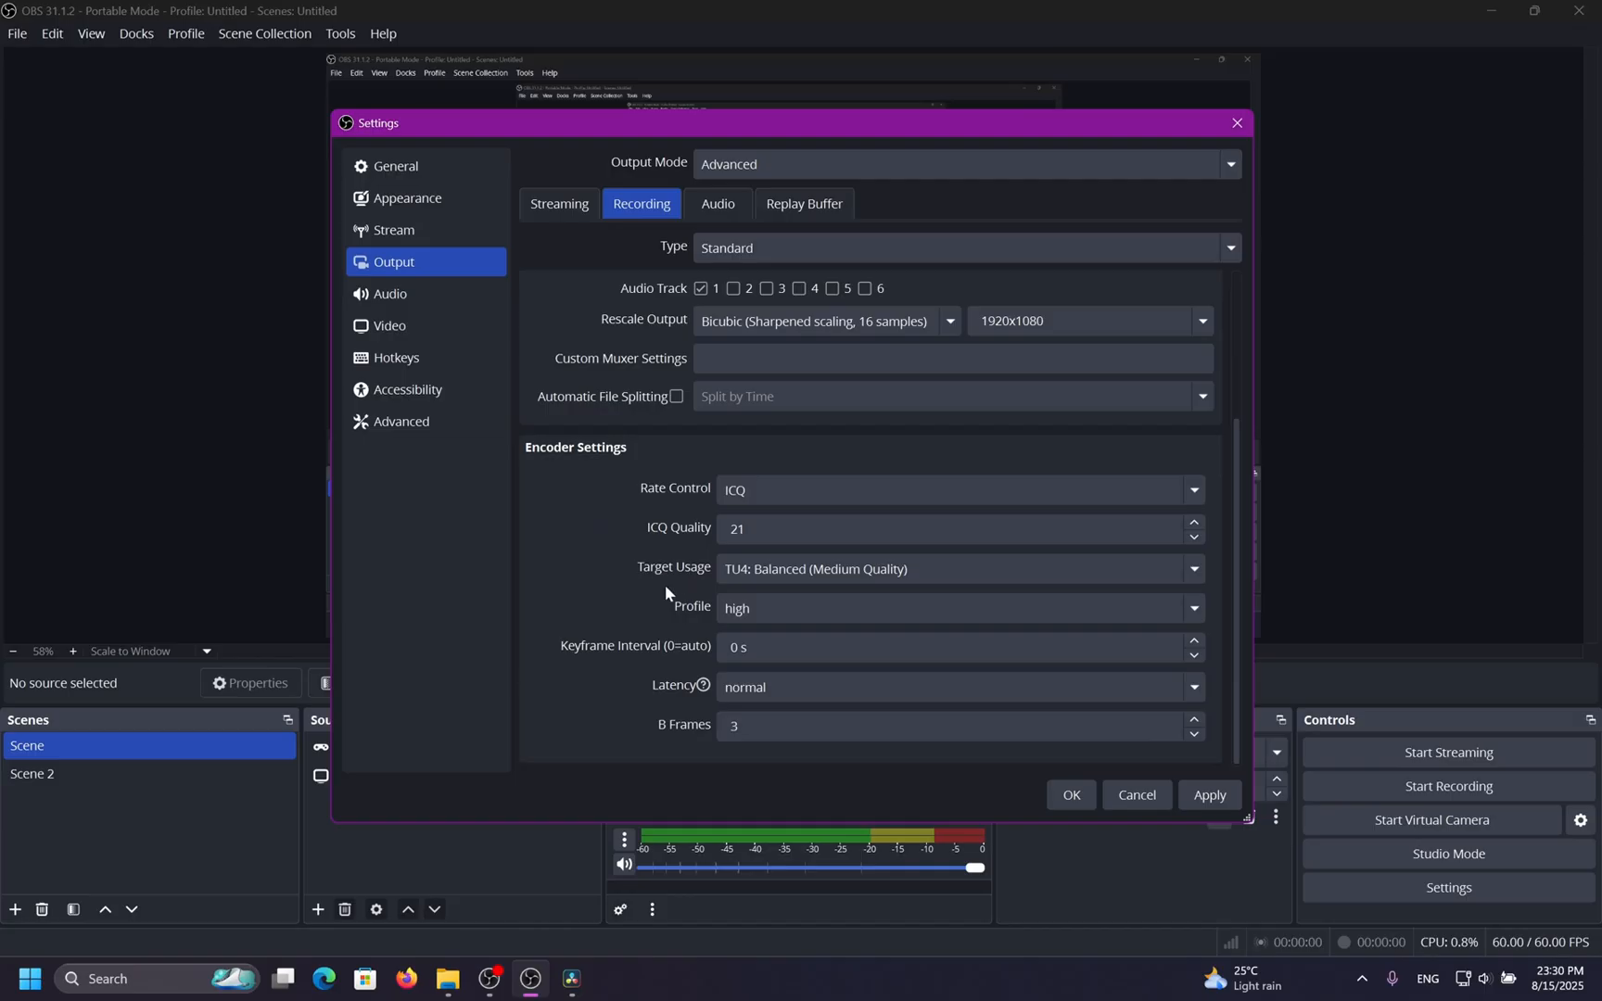
{"action": "left_click", "coordinate": [796, 573]}
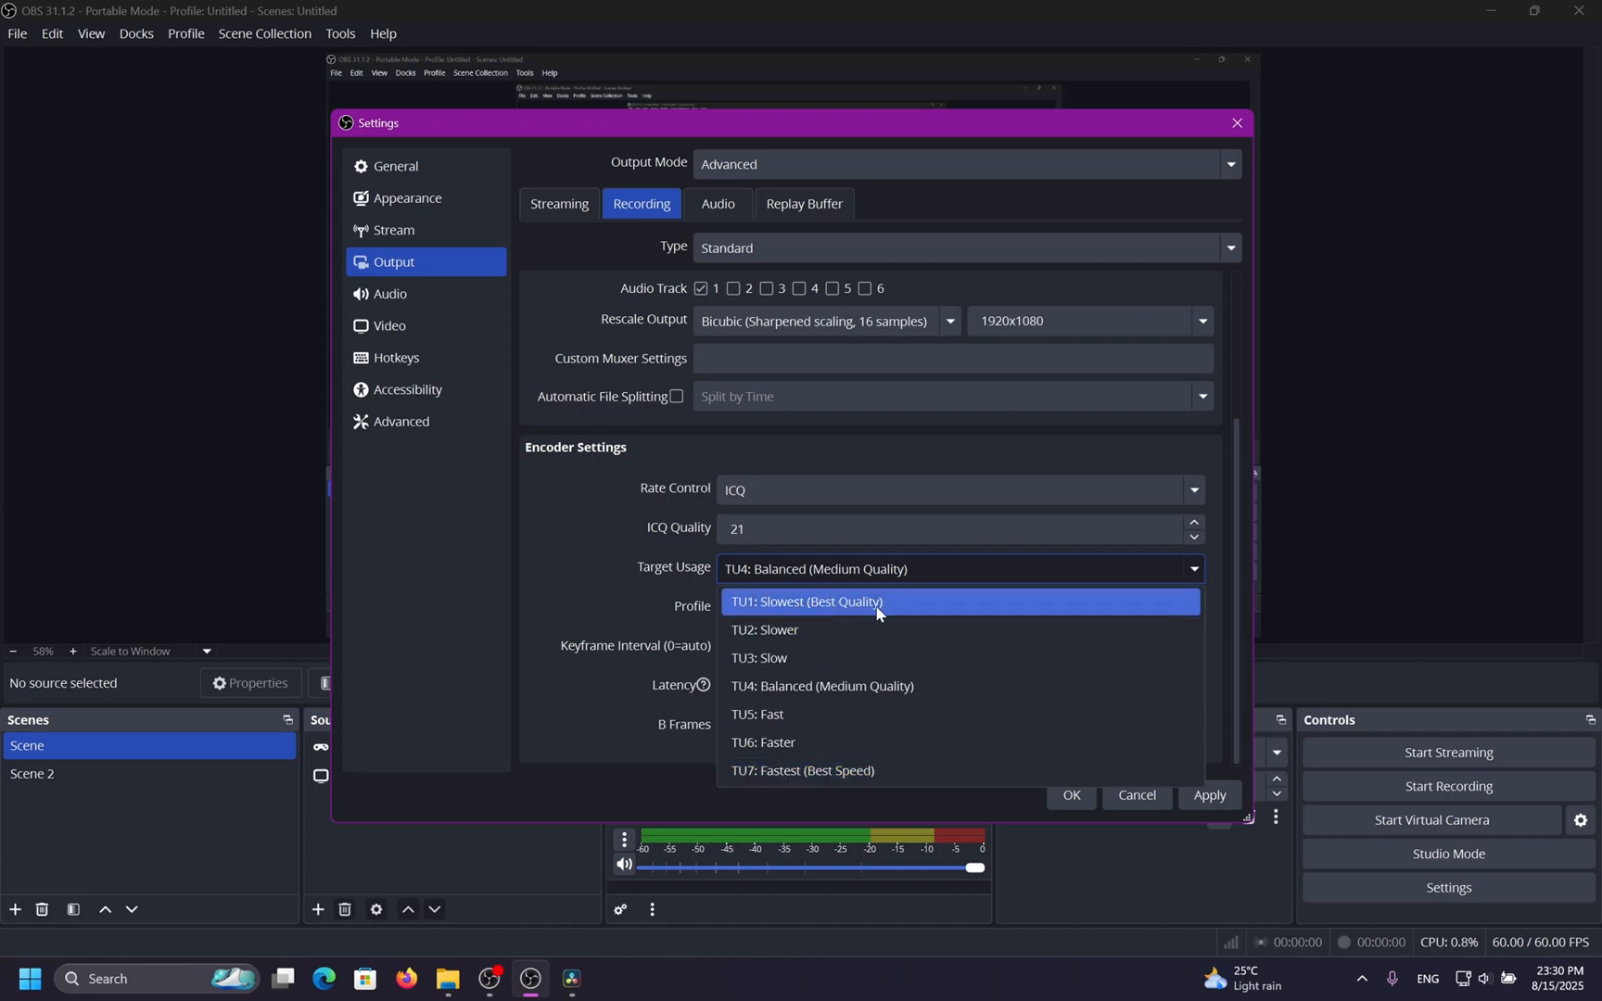
{"action": "left_click", "coordinate": [863, 651]}
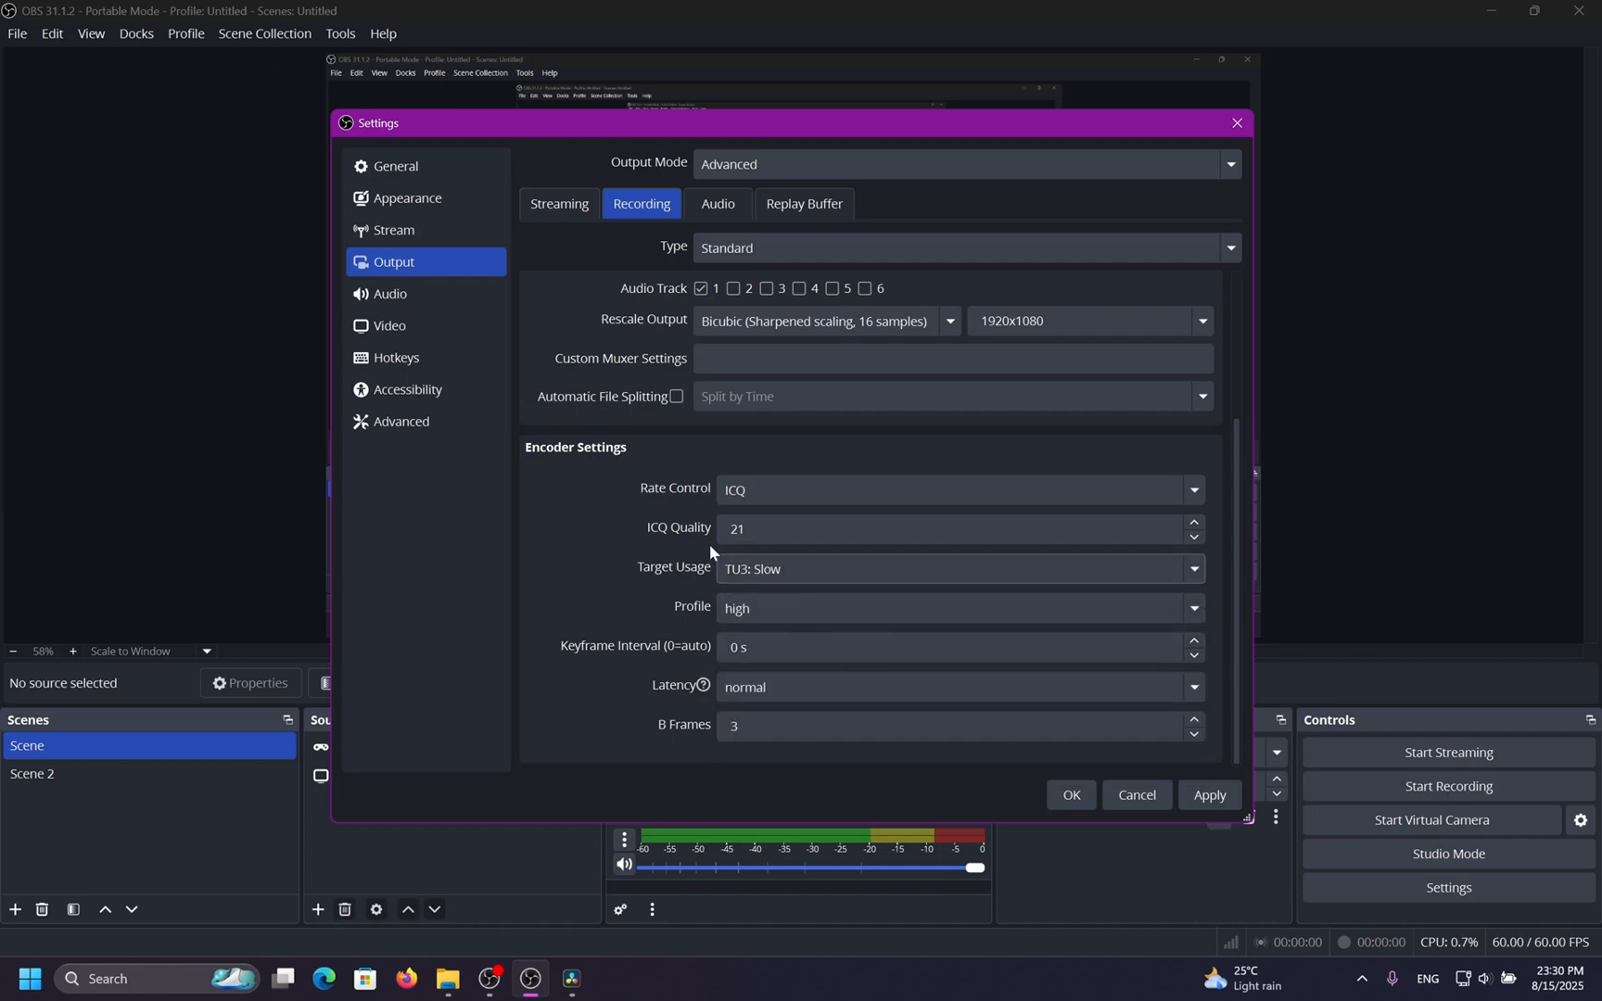
Return the recording video encoder to NVIDIA NVENC H.264.
{"action": "left_click", "coordinate": [1192, 524]}
{"action": "left_click", "coordinate": [1194, 536]}
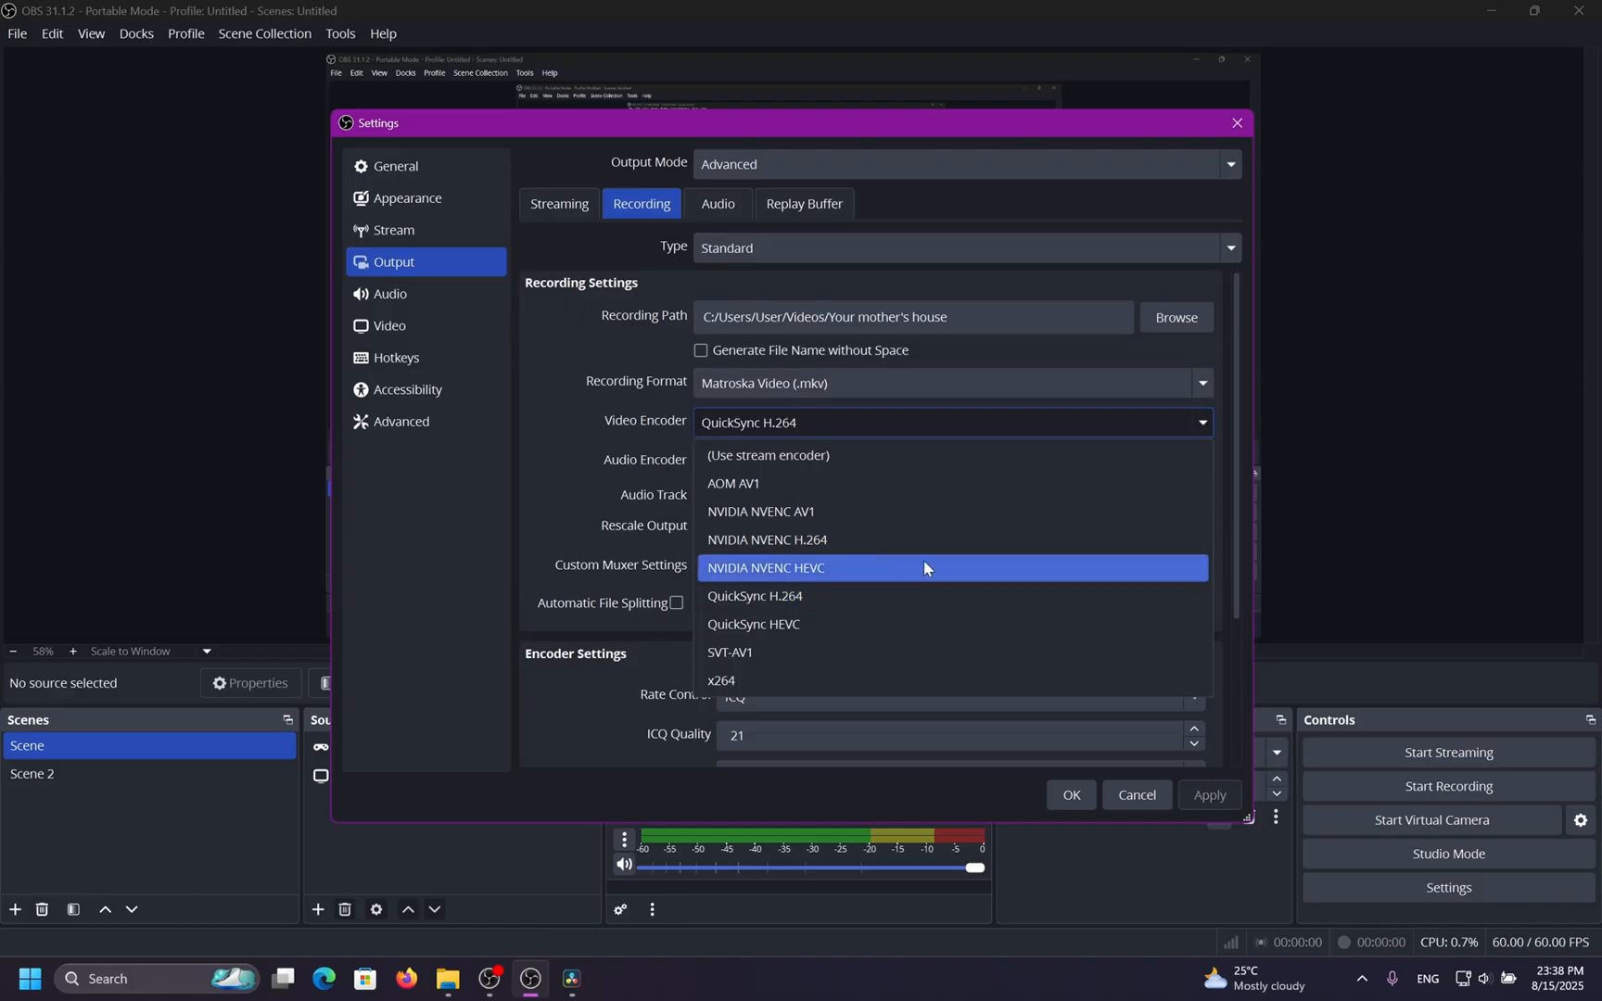
{"action": "left_click", "coordinate": [843, 541]}
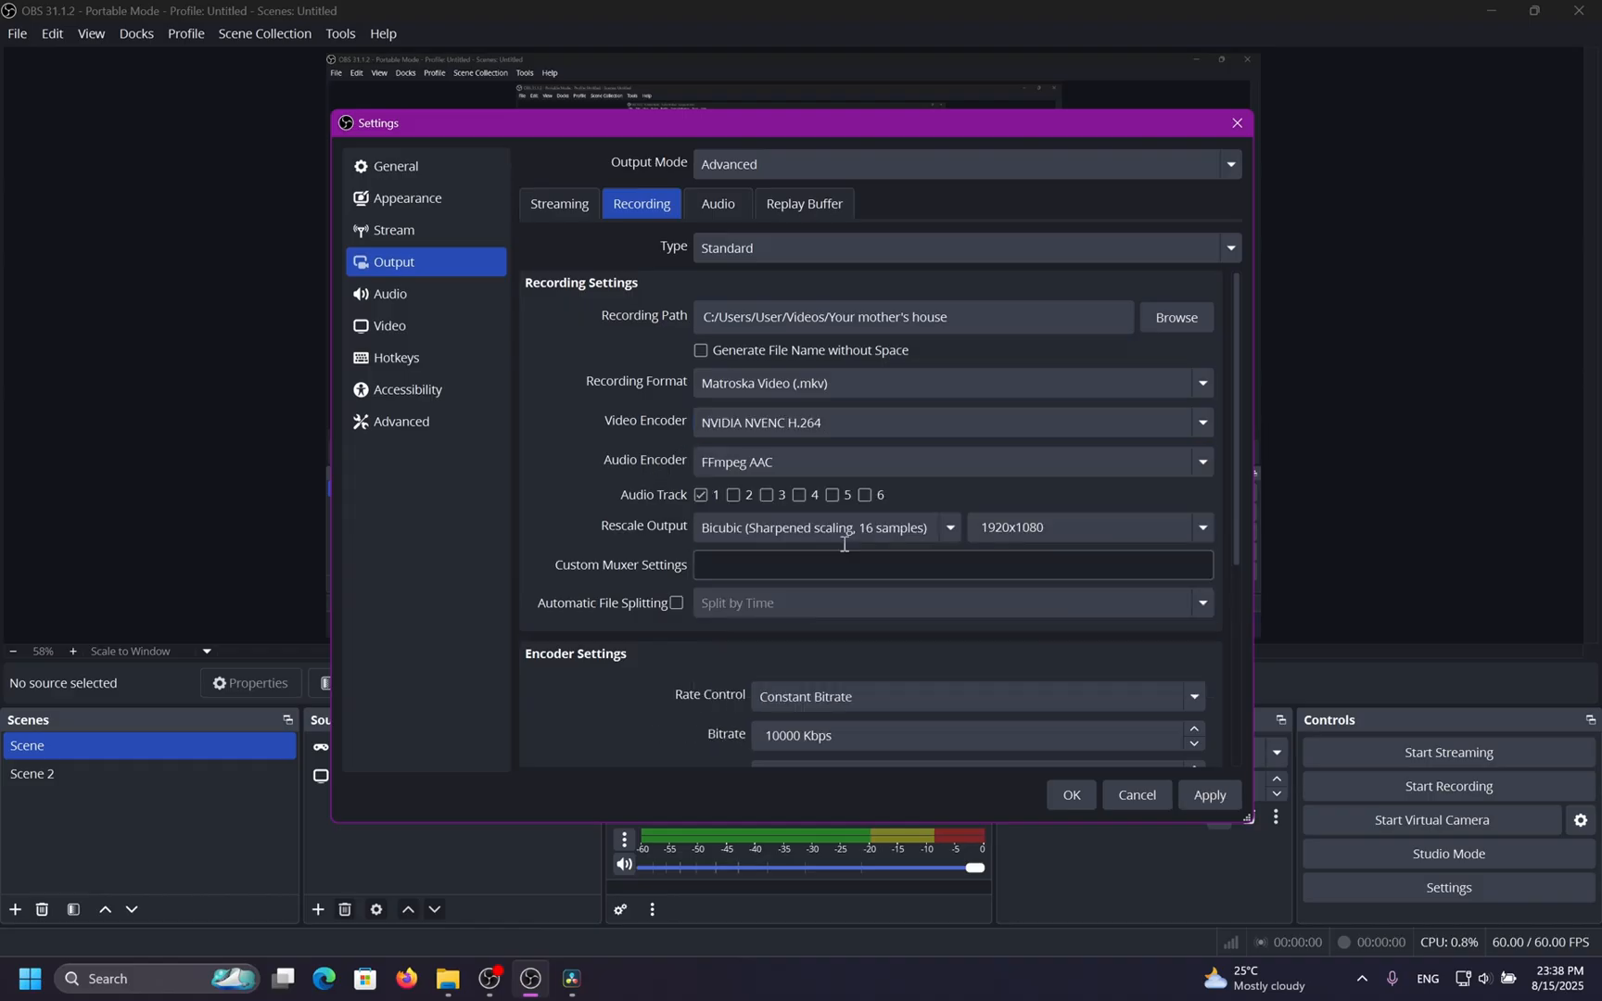
Set the NVENC rate control to Variable Bitrate with Target Quality.
{"action": "scroll", "coordinate": [582, 536], "scroll_direction": "down", "scroll_amount": 6}
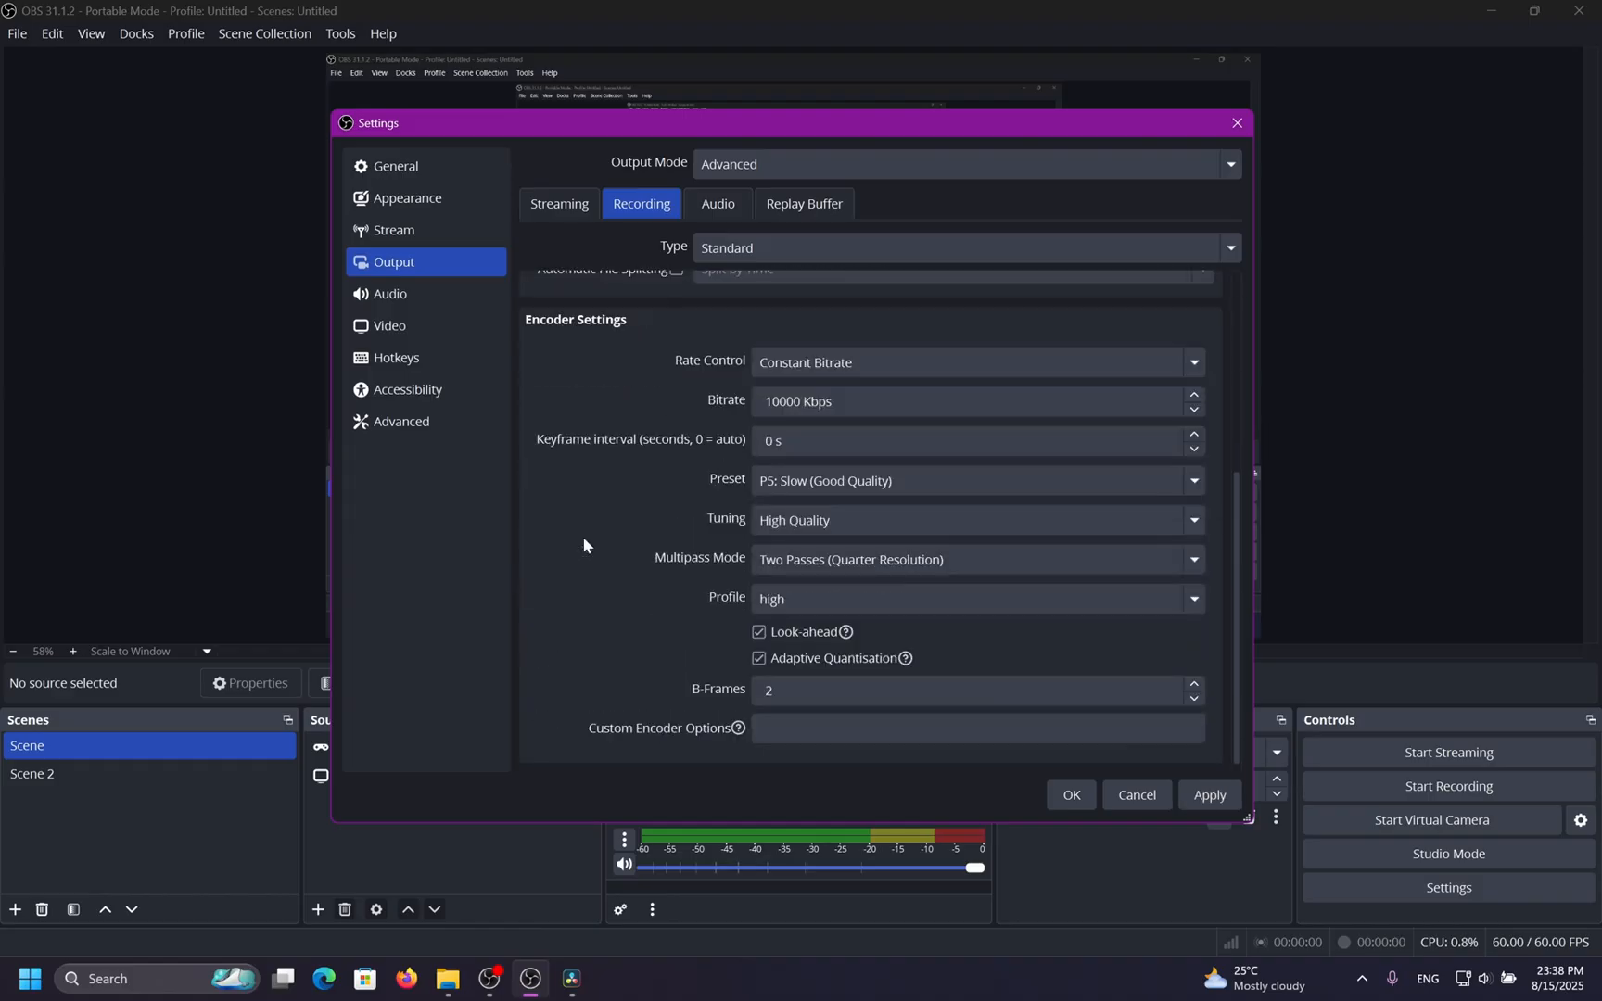
{"action": "left_click", "coordinate": [847, 364]}
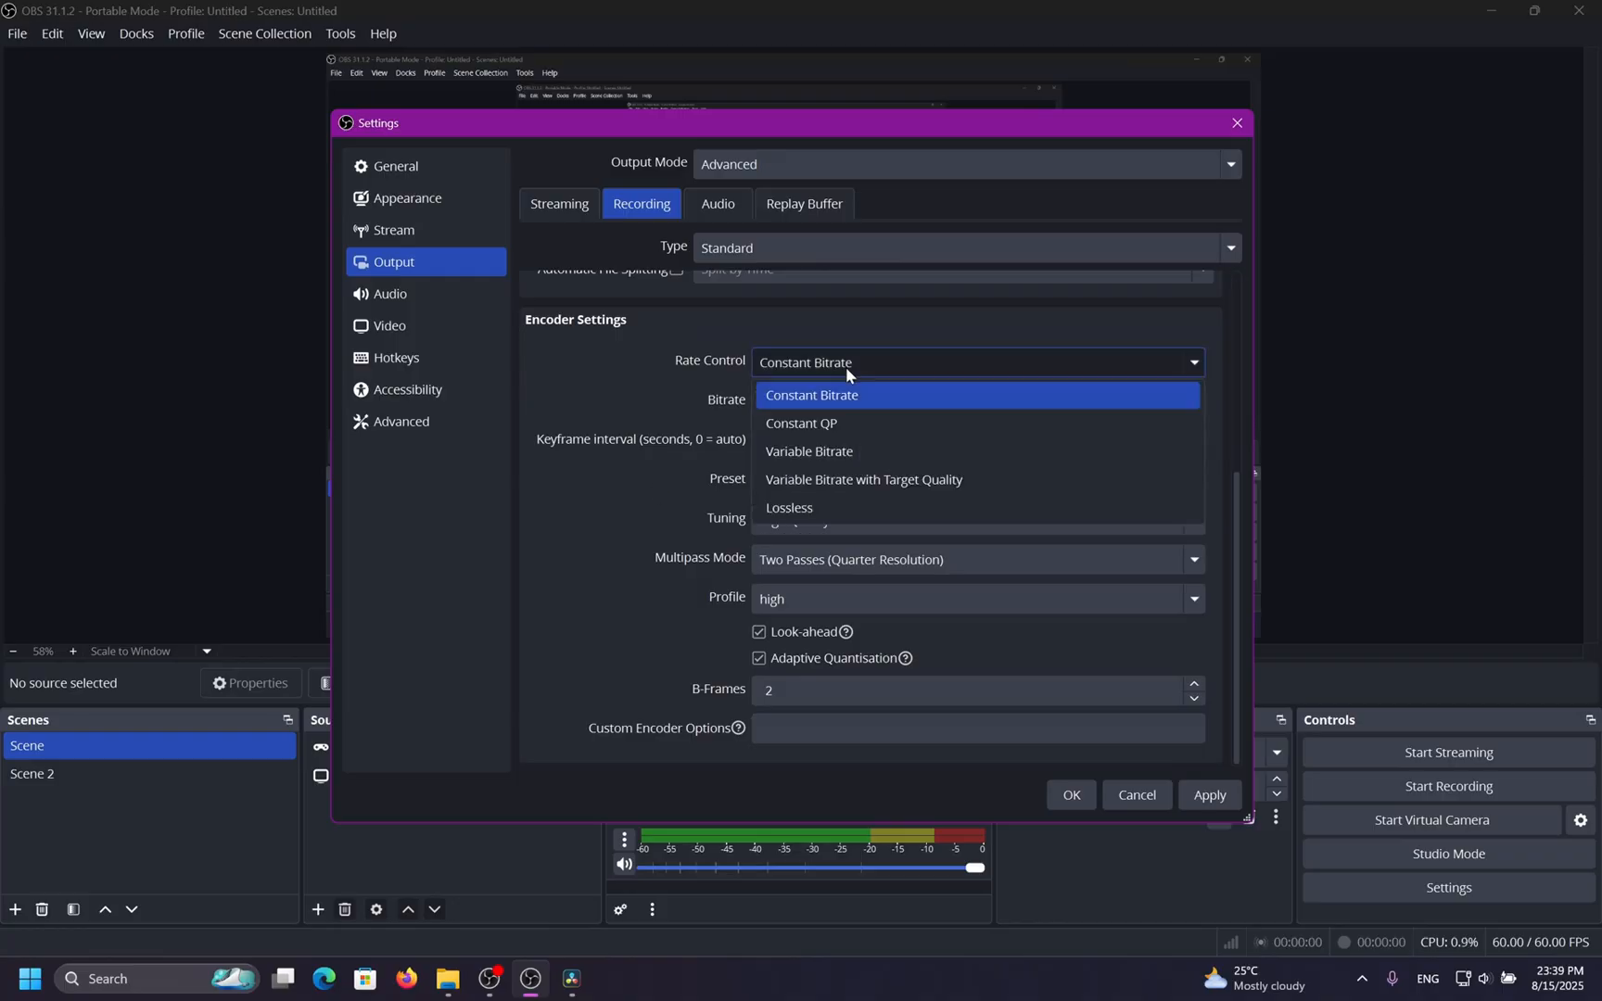
{"action": "left_click", "coordinate": [627, 457]}
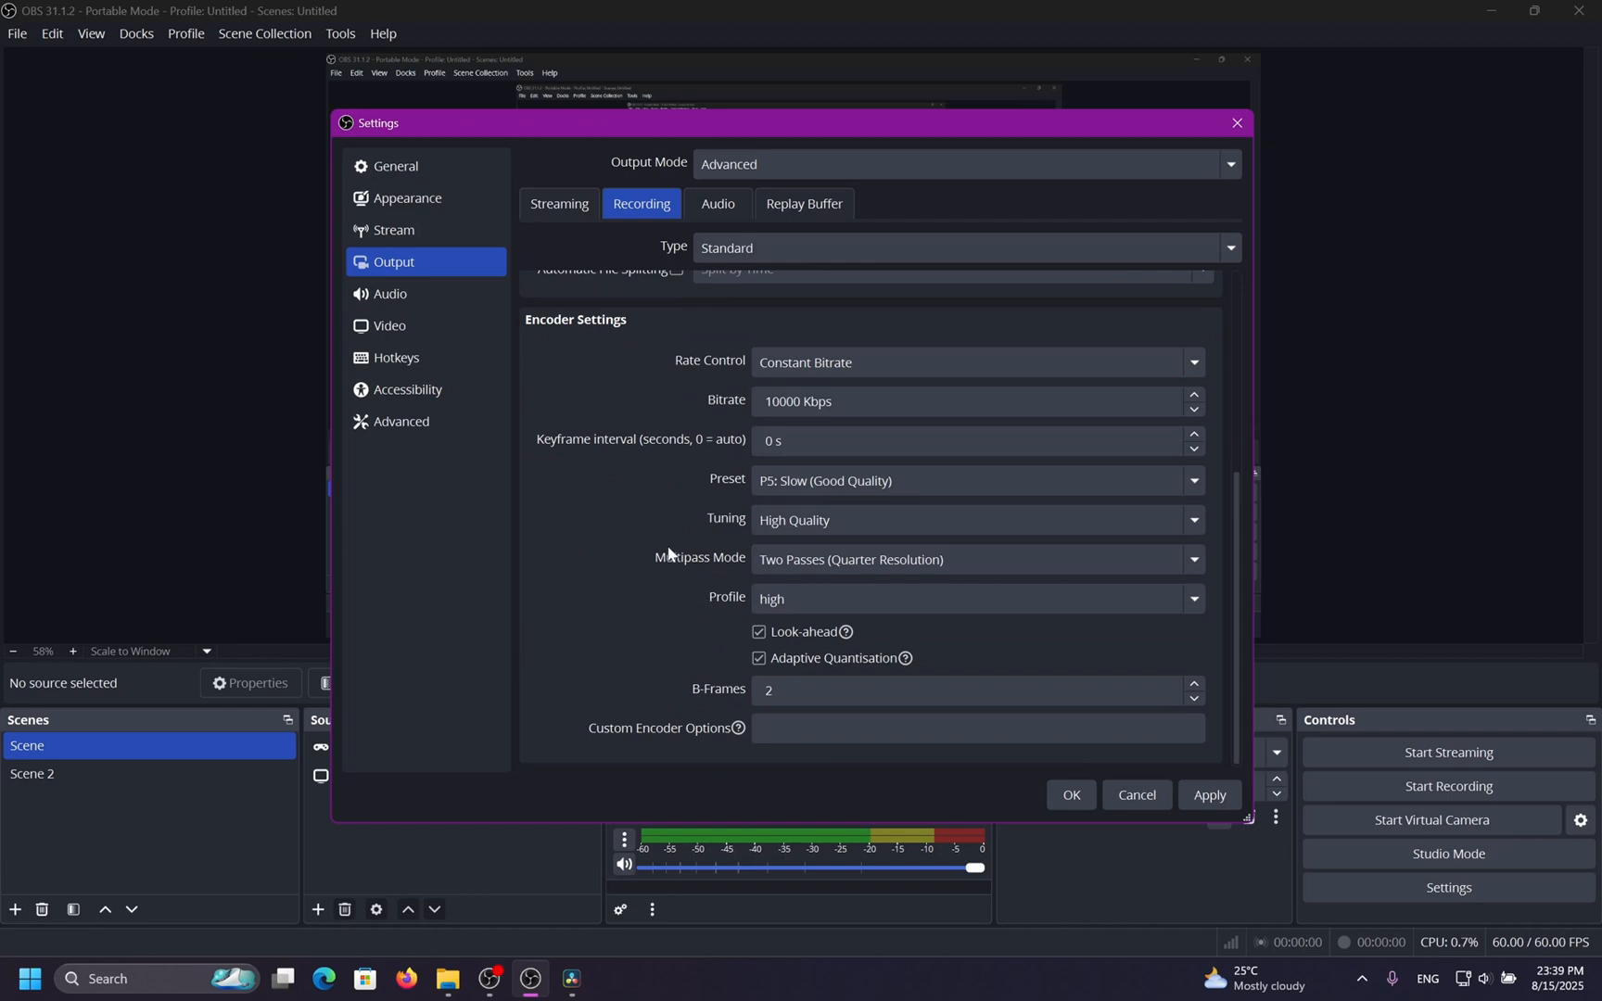
{"action": "left_click", "coordinate": [784, 369]}
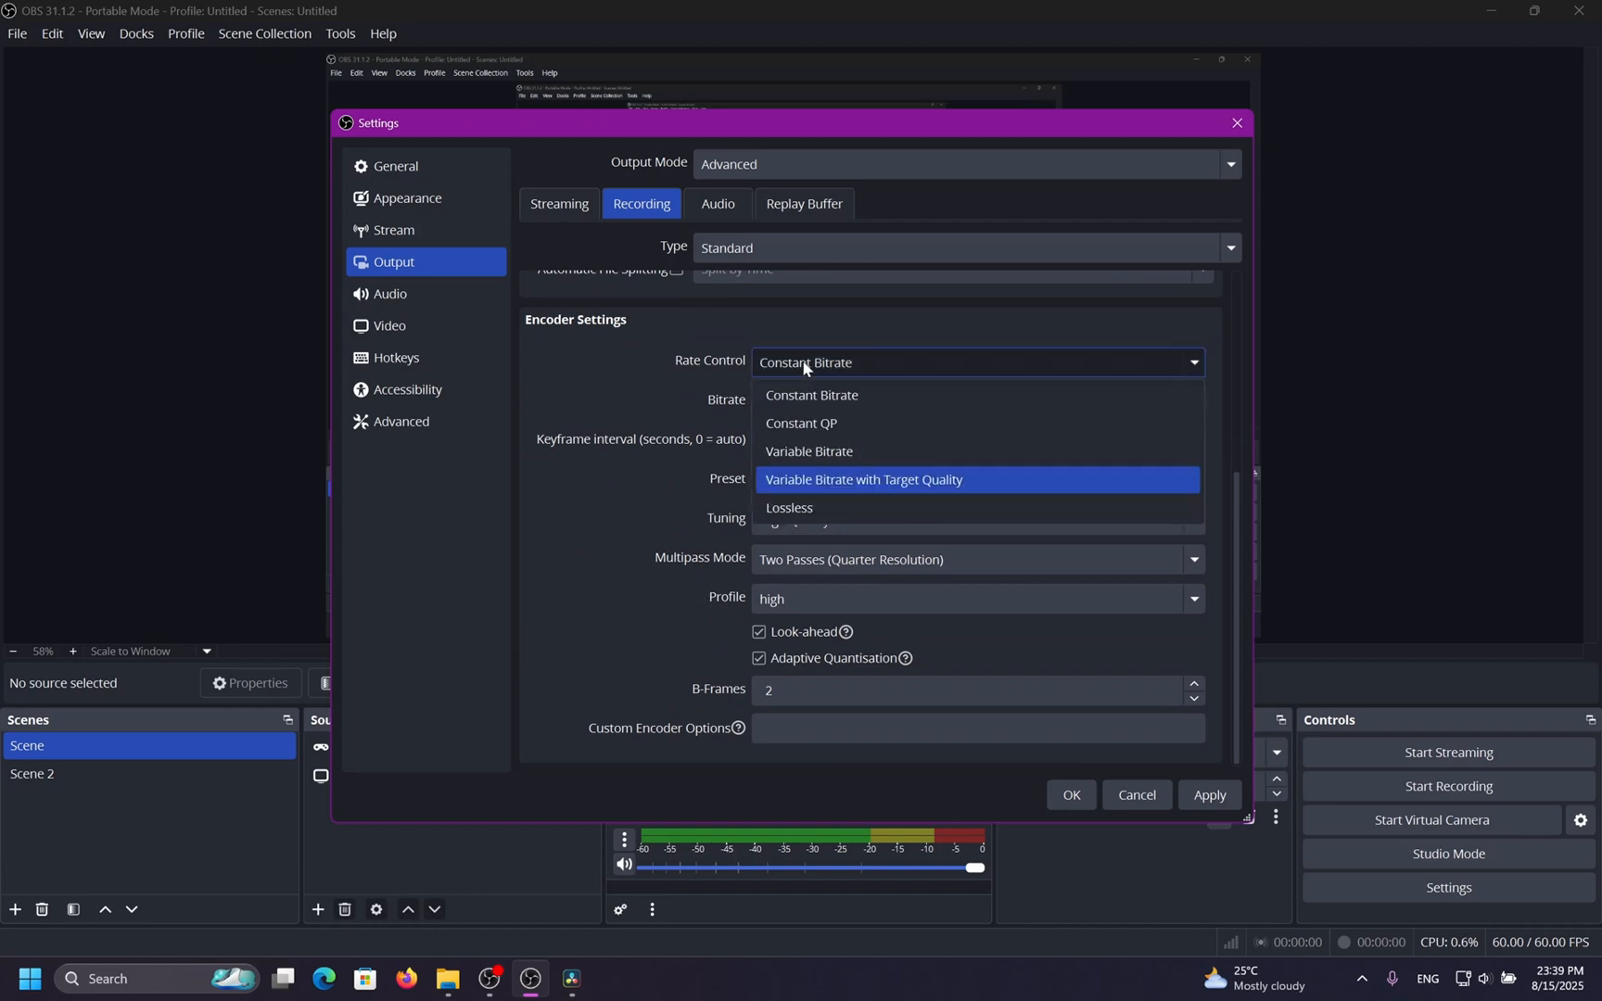
{"action": "left_click", "coordinate": [867, 482]}
Inspect the Target Quality and Maximum Bitrate fields of the NVENC encoder settings.
{"action": "left_click_drag", "start_coordinate": [798, 409], "coordinate": [668, 404]}
{"action": "left_click", "coordinate": [669, 406]}
{"action": "left_click_drag", "start_coordinate": [798, 446], "coordinate": [664, 432]}
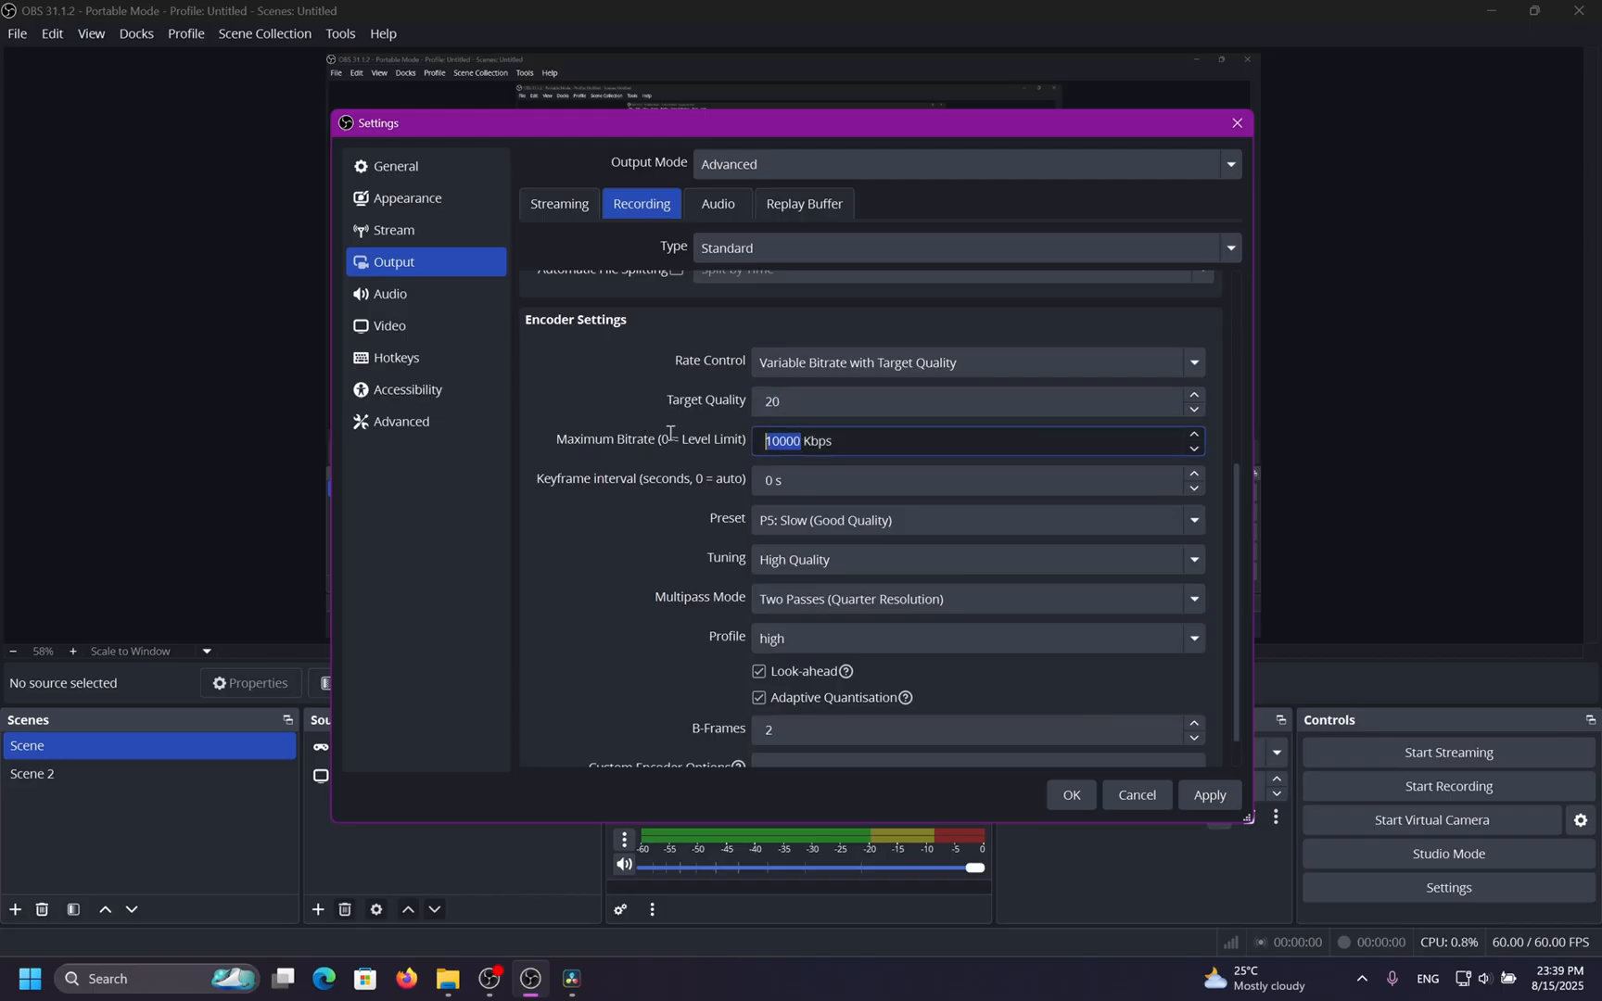
{"action": "left_click", "coordinate": [641, 465]}
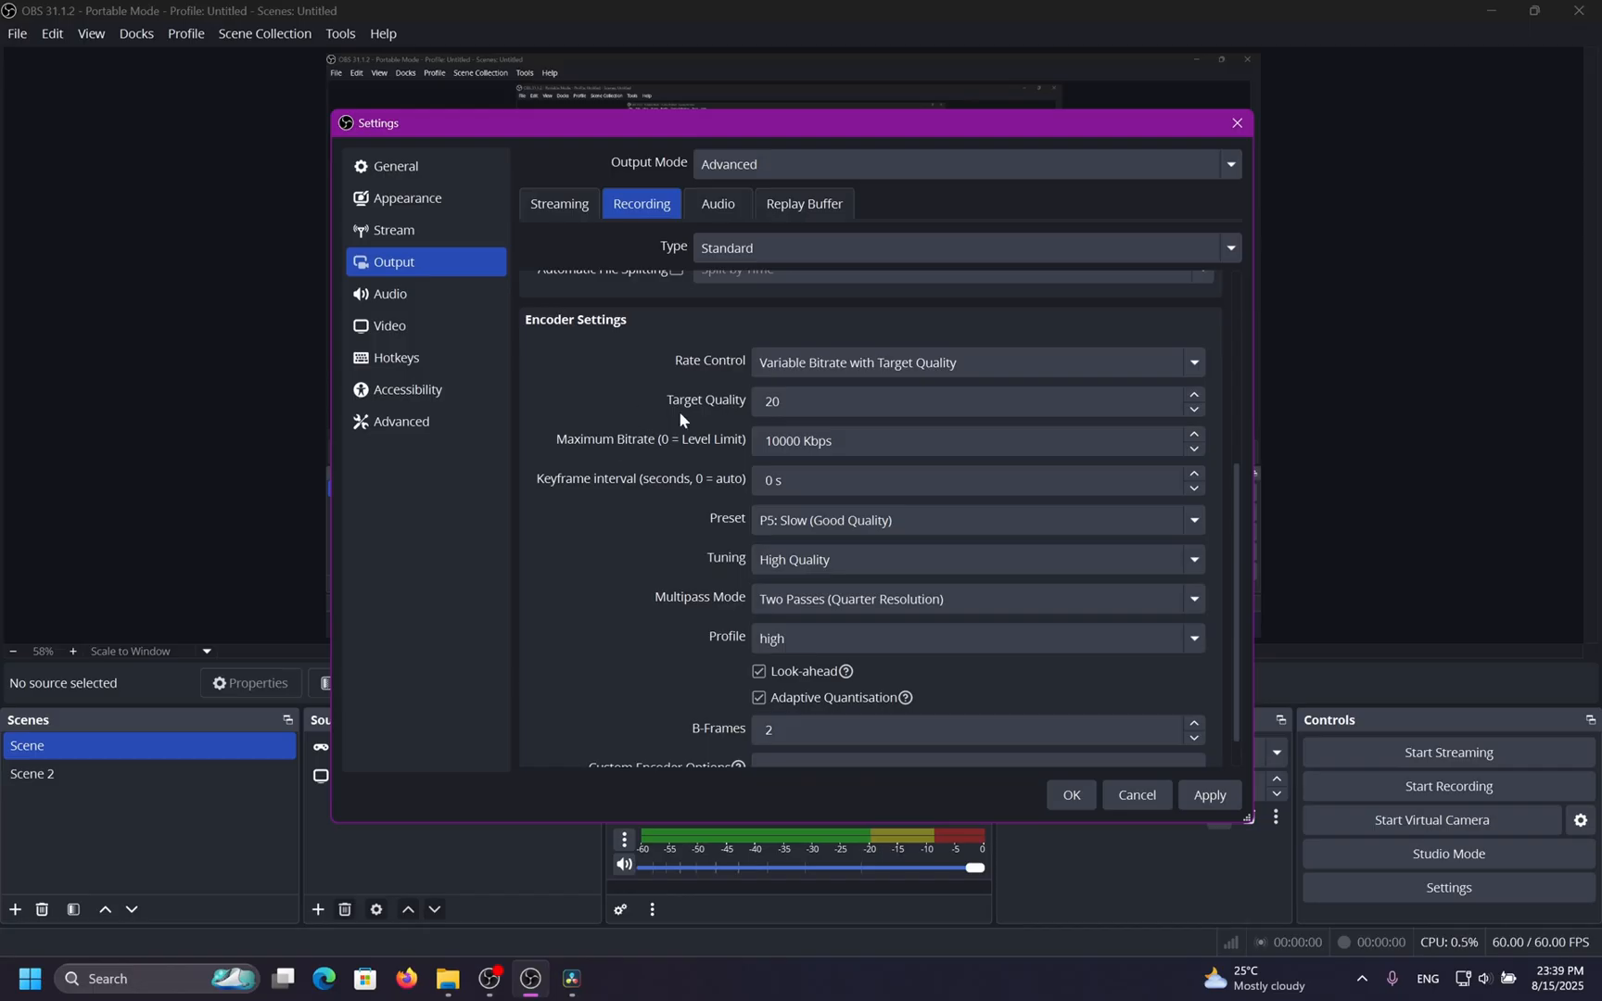
Try the Lossless rate control, then set the rate control to Constant QP.
{"action": "left_click", "coordinate": [839, 362]}
{"action": "left_click", "coordinate": [811, 508]}
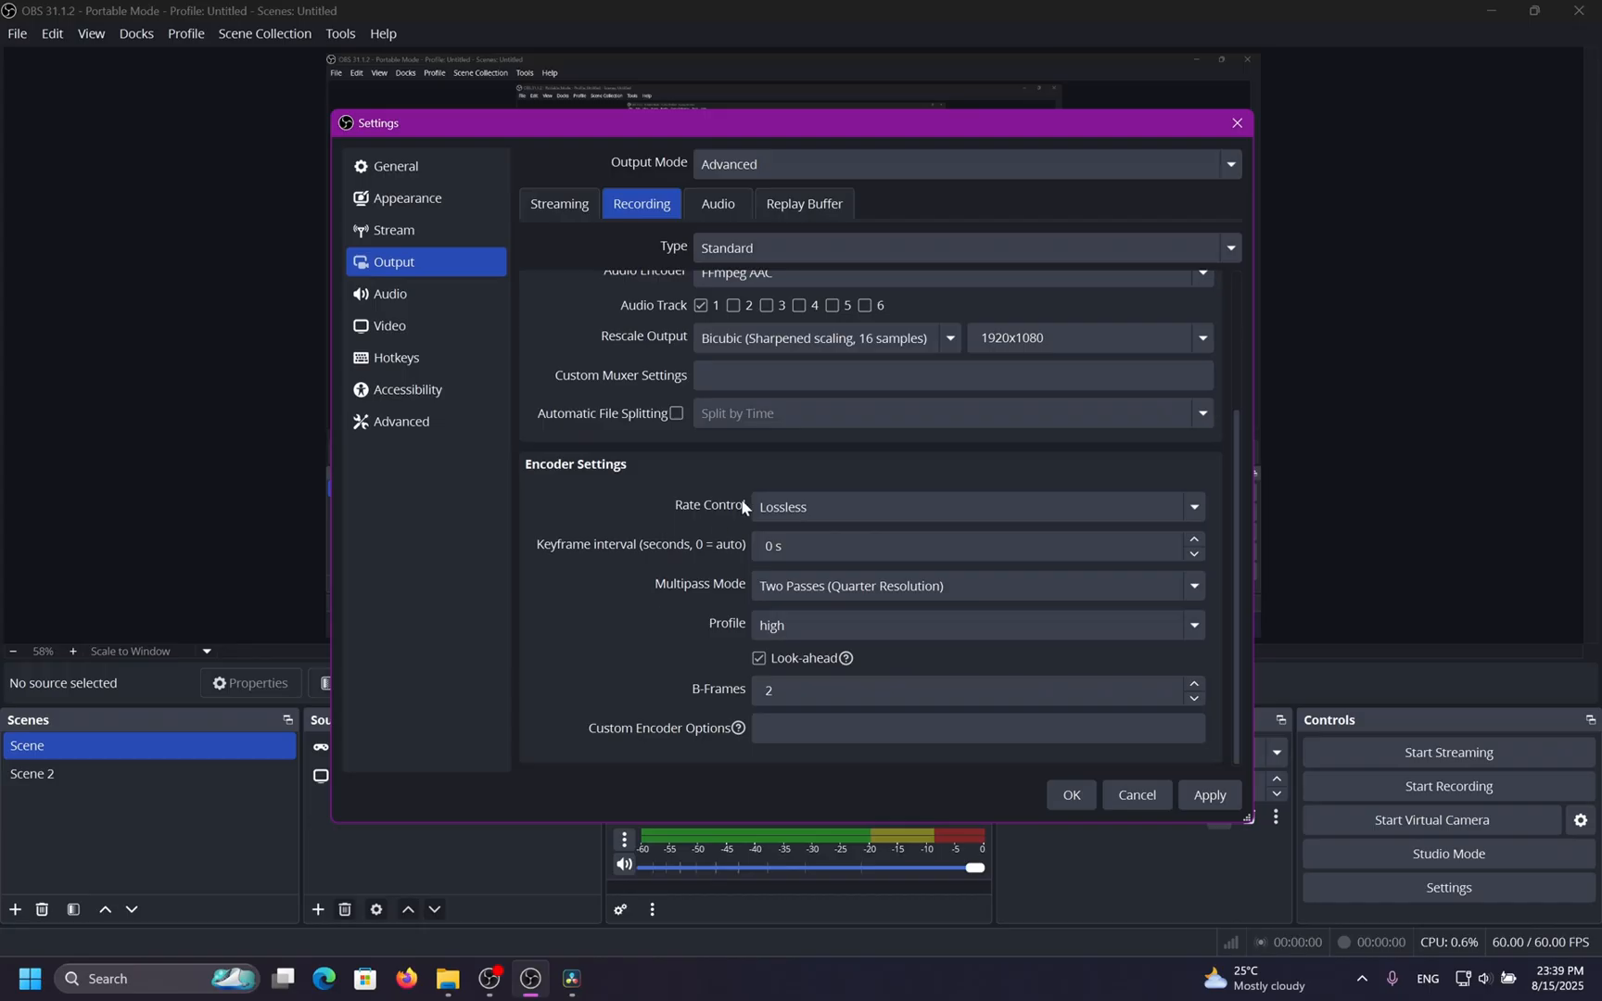
{"action": "left_click", "coordinate": [790, 506]}
{"action": "left_click", "coordinate": [803, 567]}
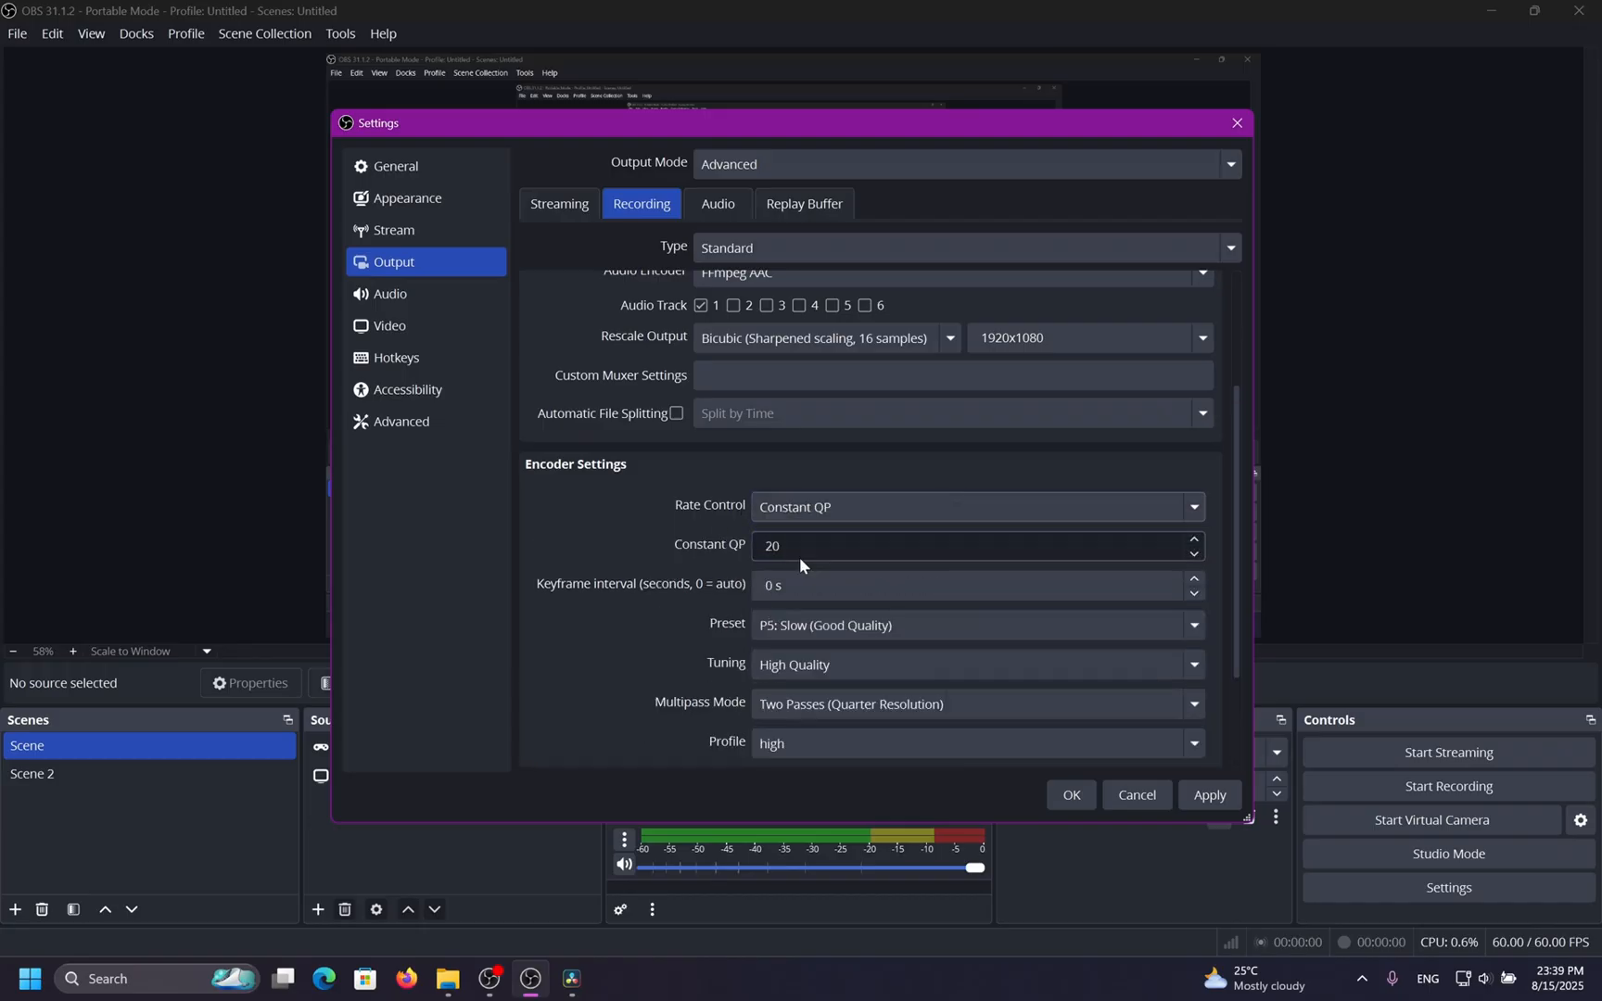
{"action": "scroll", "coordinate": [667, 590], "scroll_direction": "down", "scroll_amount": 2}
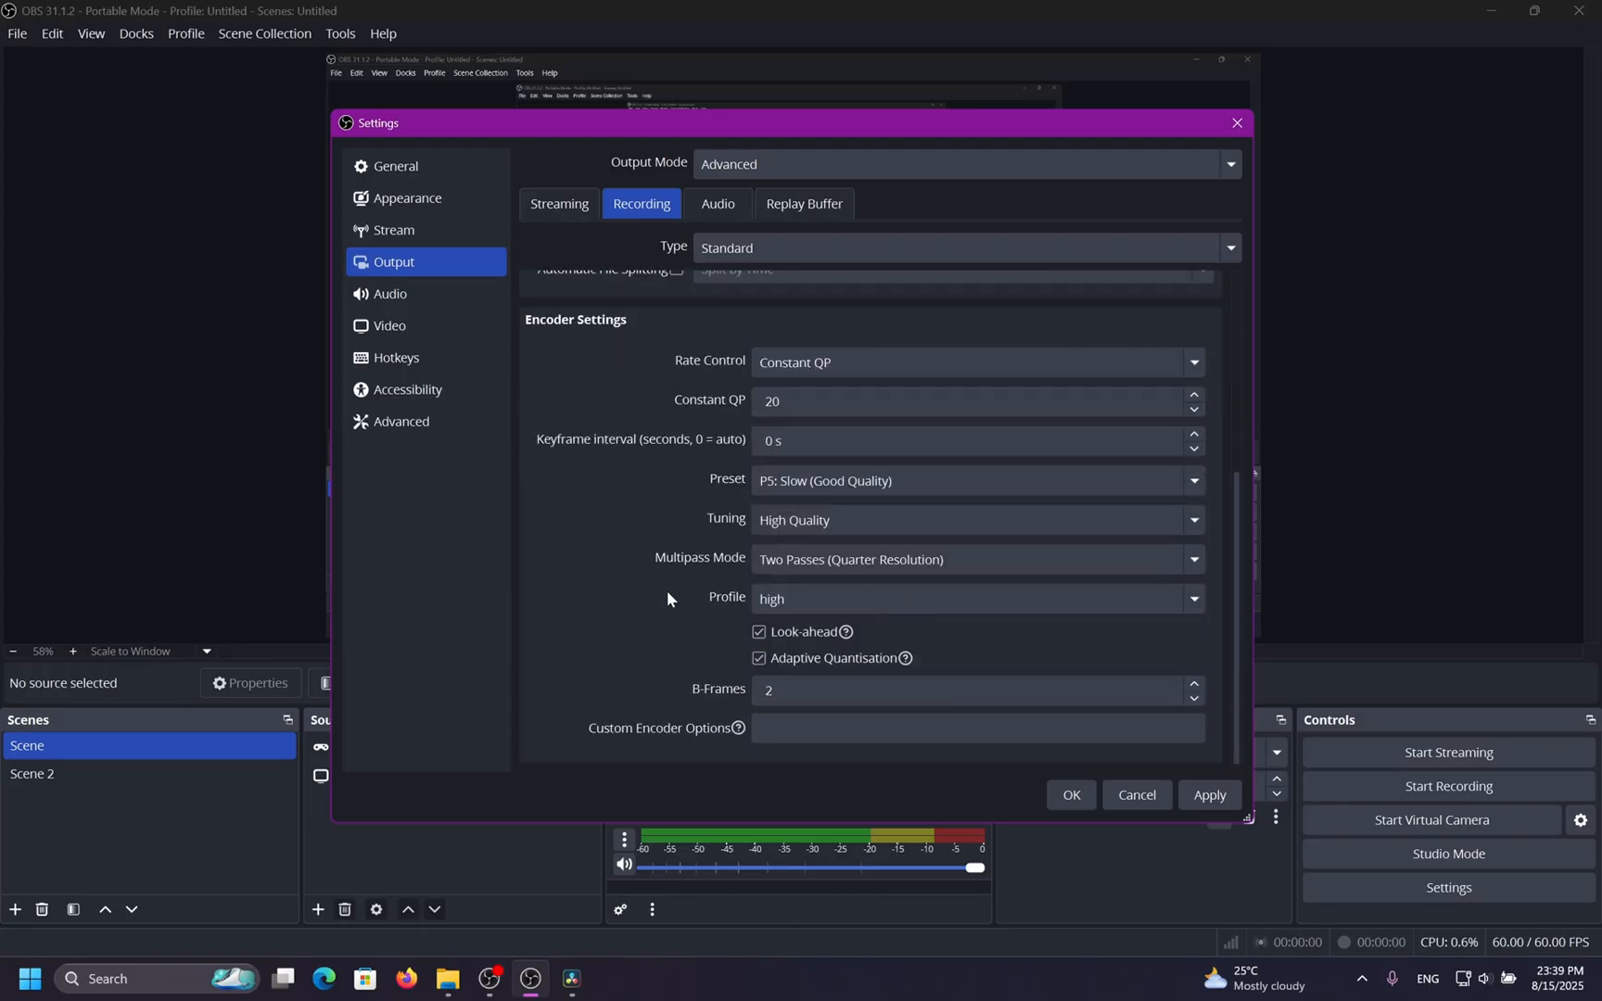
Cycle the Tuning through Low Latency and Ultra Low Latency and return it to High Quality.
{"action": "left_click", "coordinate": [1031, 525]}
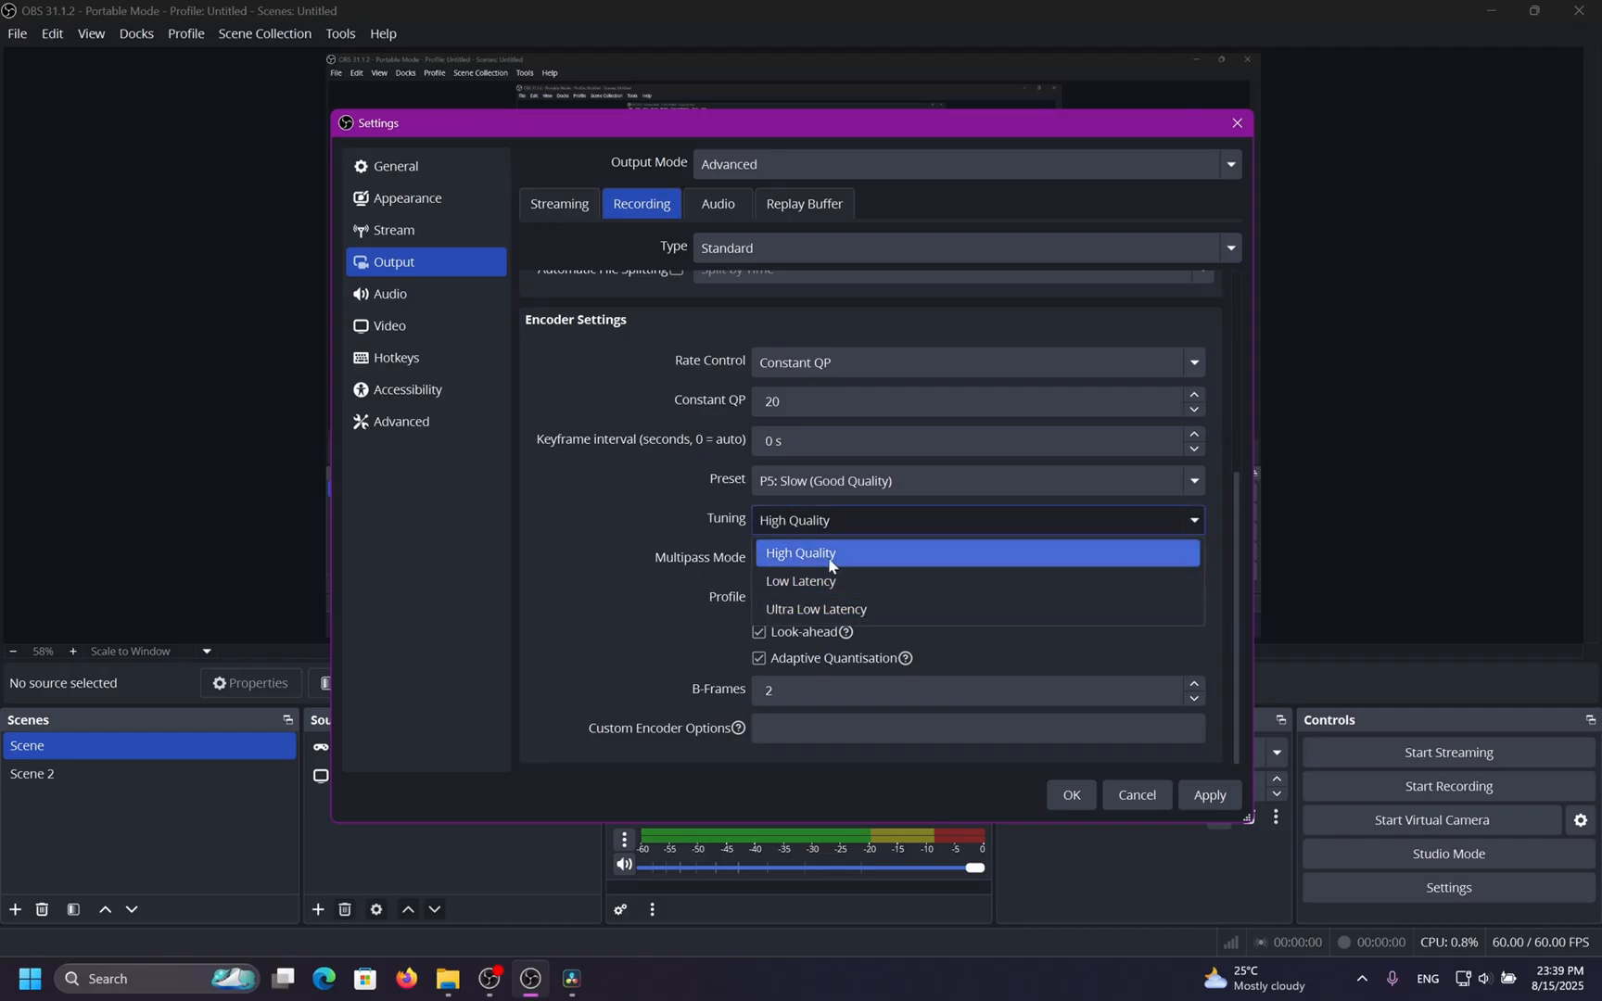
{"action": "left_click", "coordinate": [879, 553]}
{"action": "left_click", "coordinate": [881, 522]}
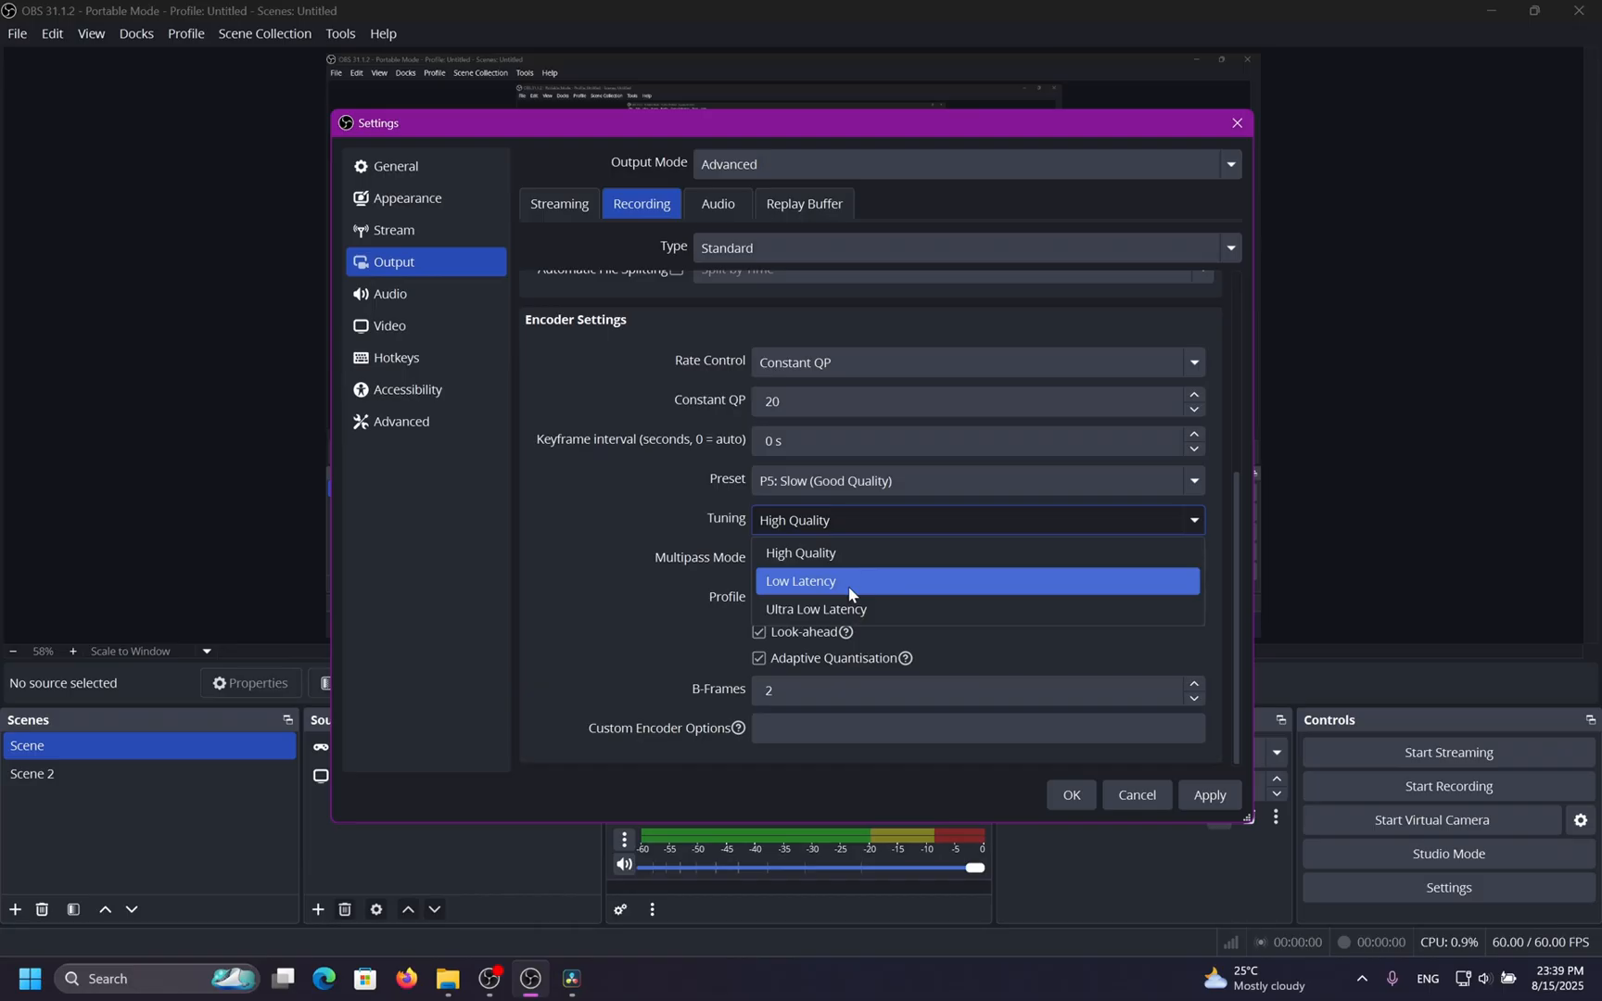
{"action": "left_click", "coordinate": [849, 589]}
{"action": "left_click", "coordinate": [863, 520]}
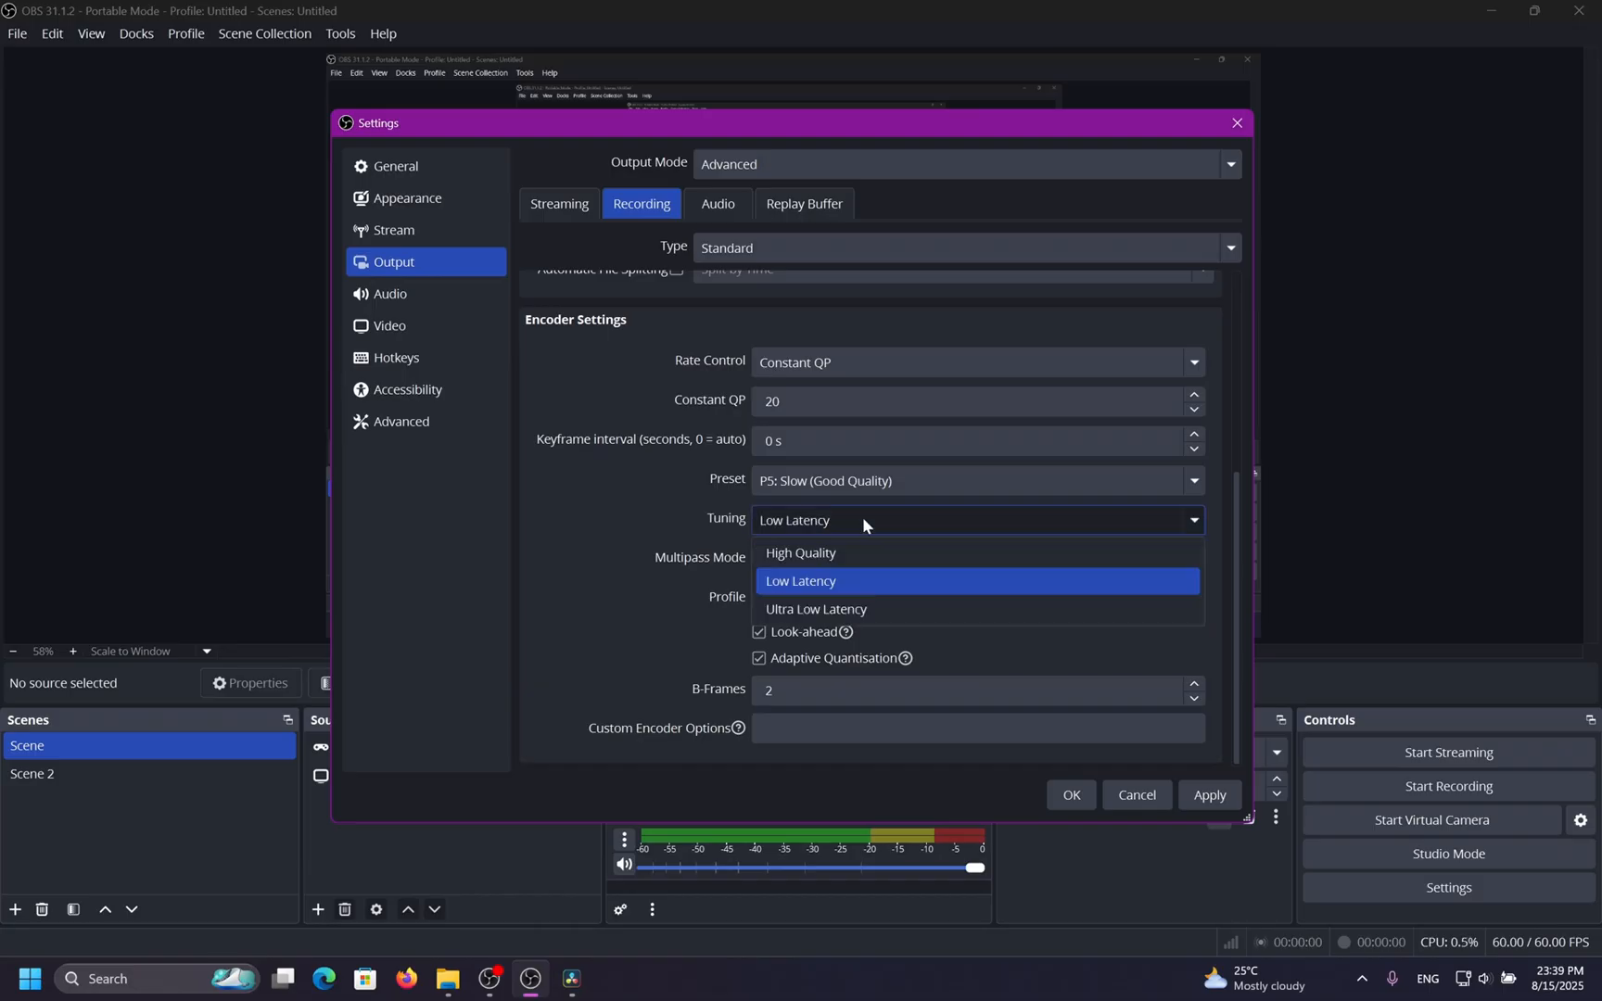
{"action": "left_click", "coordinate": [877, 610]}
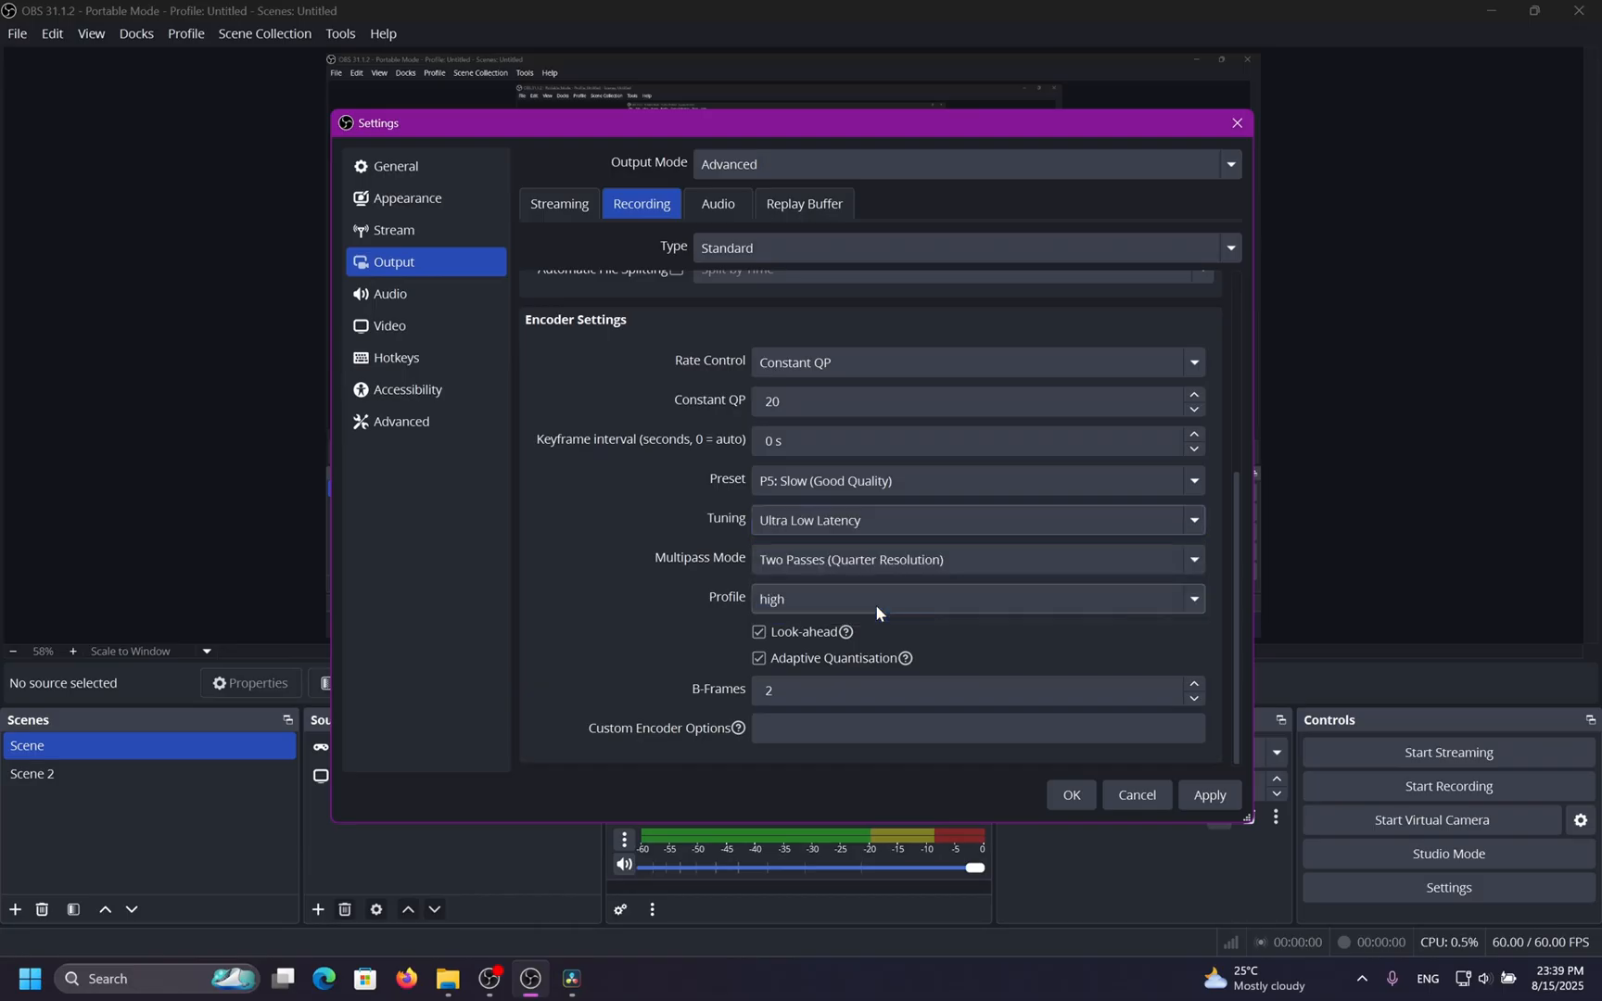
{"action": "left_click", "coordinate": [797, 520]}
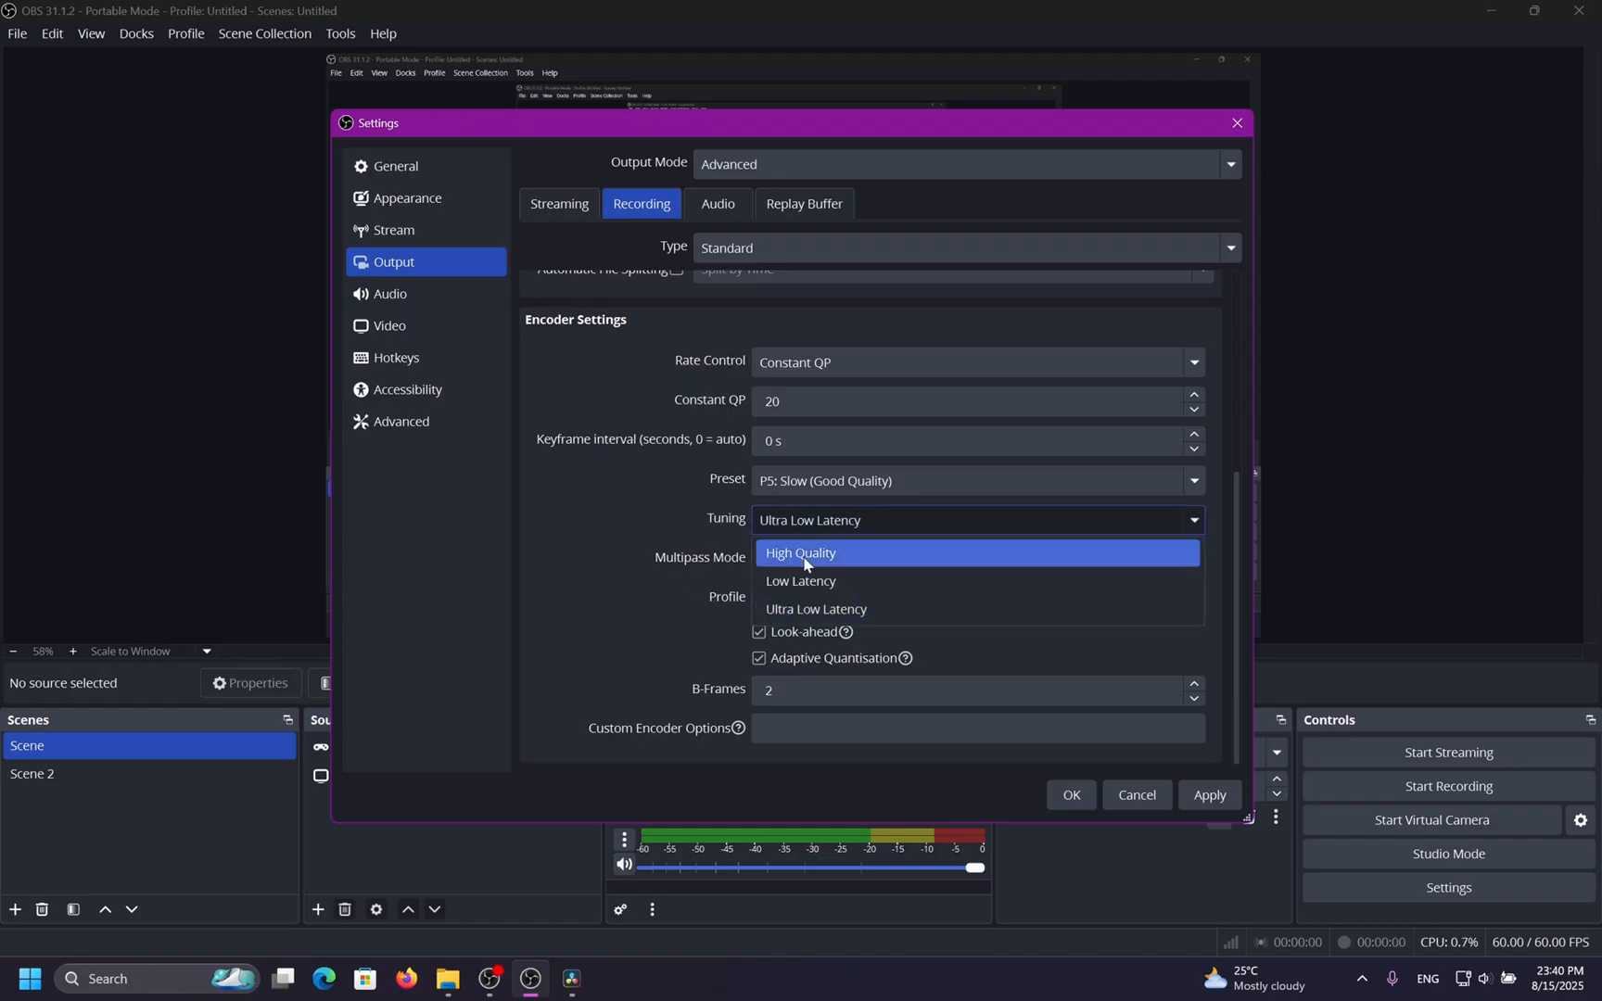
{"action": "left_click", "coordinate": [806, 554]}
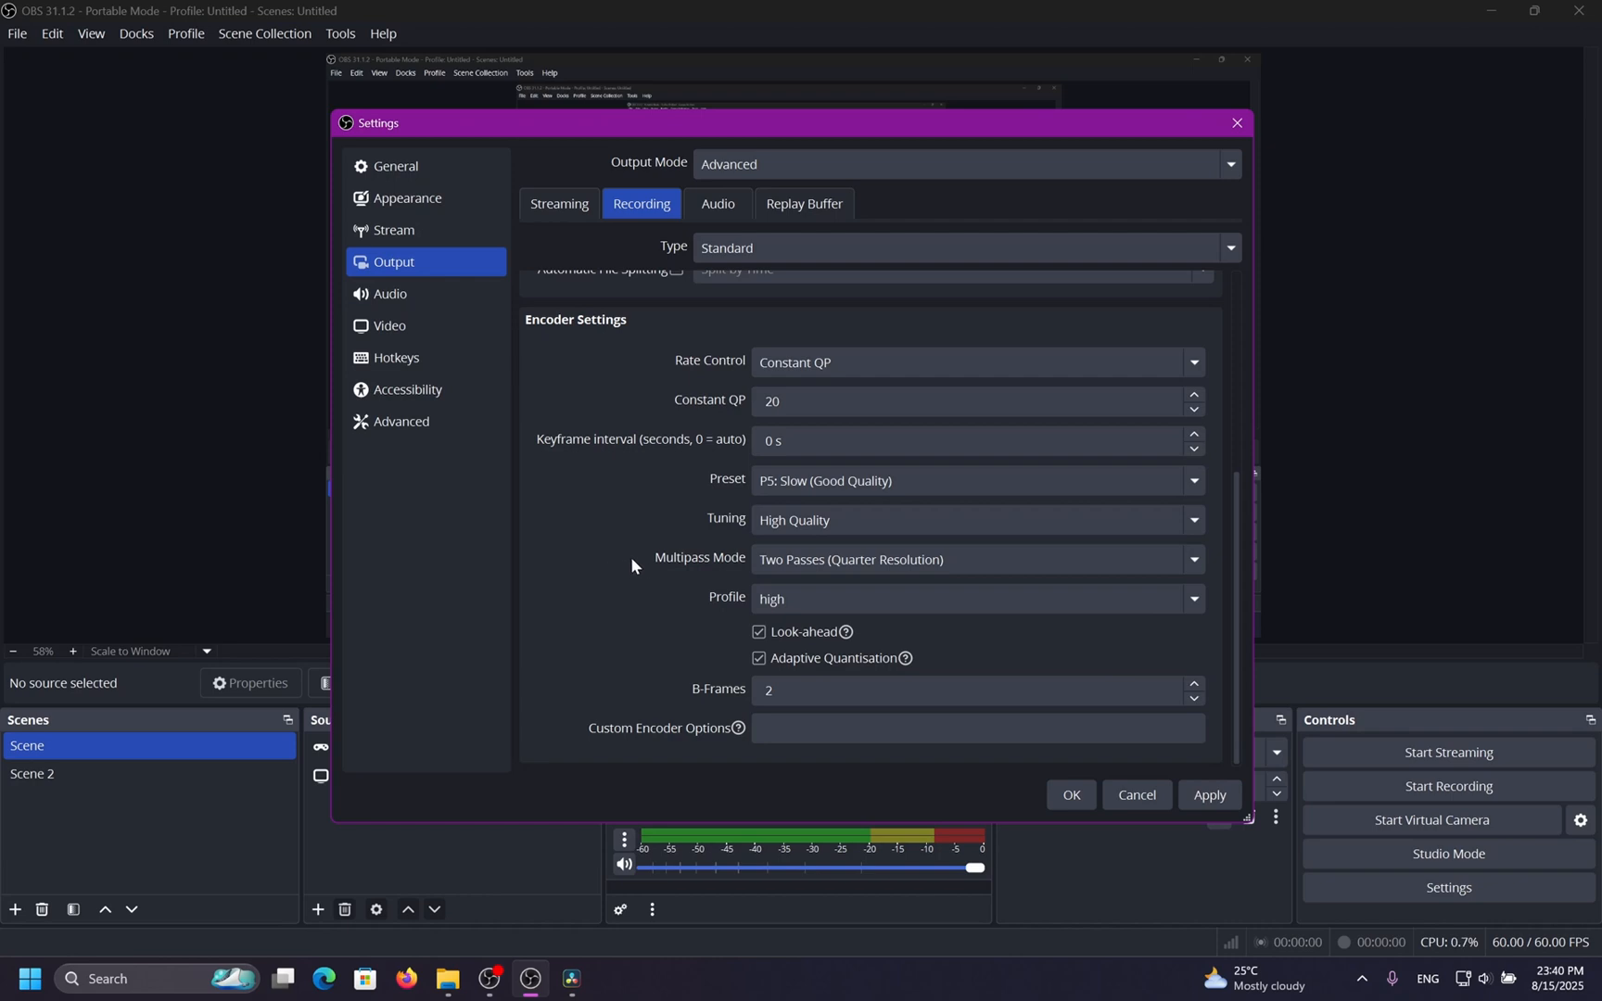
{"action": "left_click", "coordinate": [805, 522]}
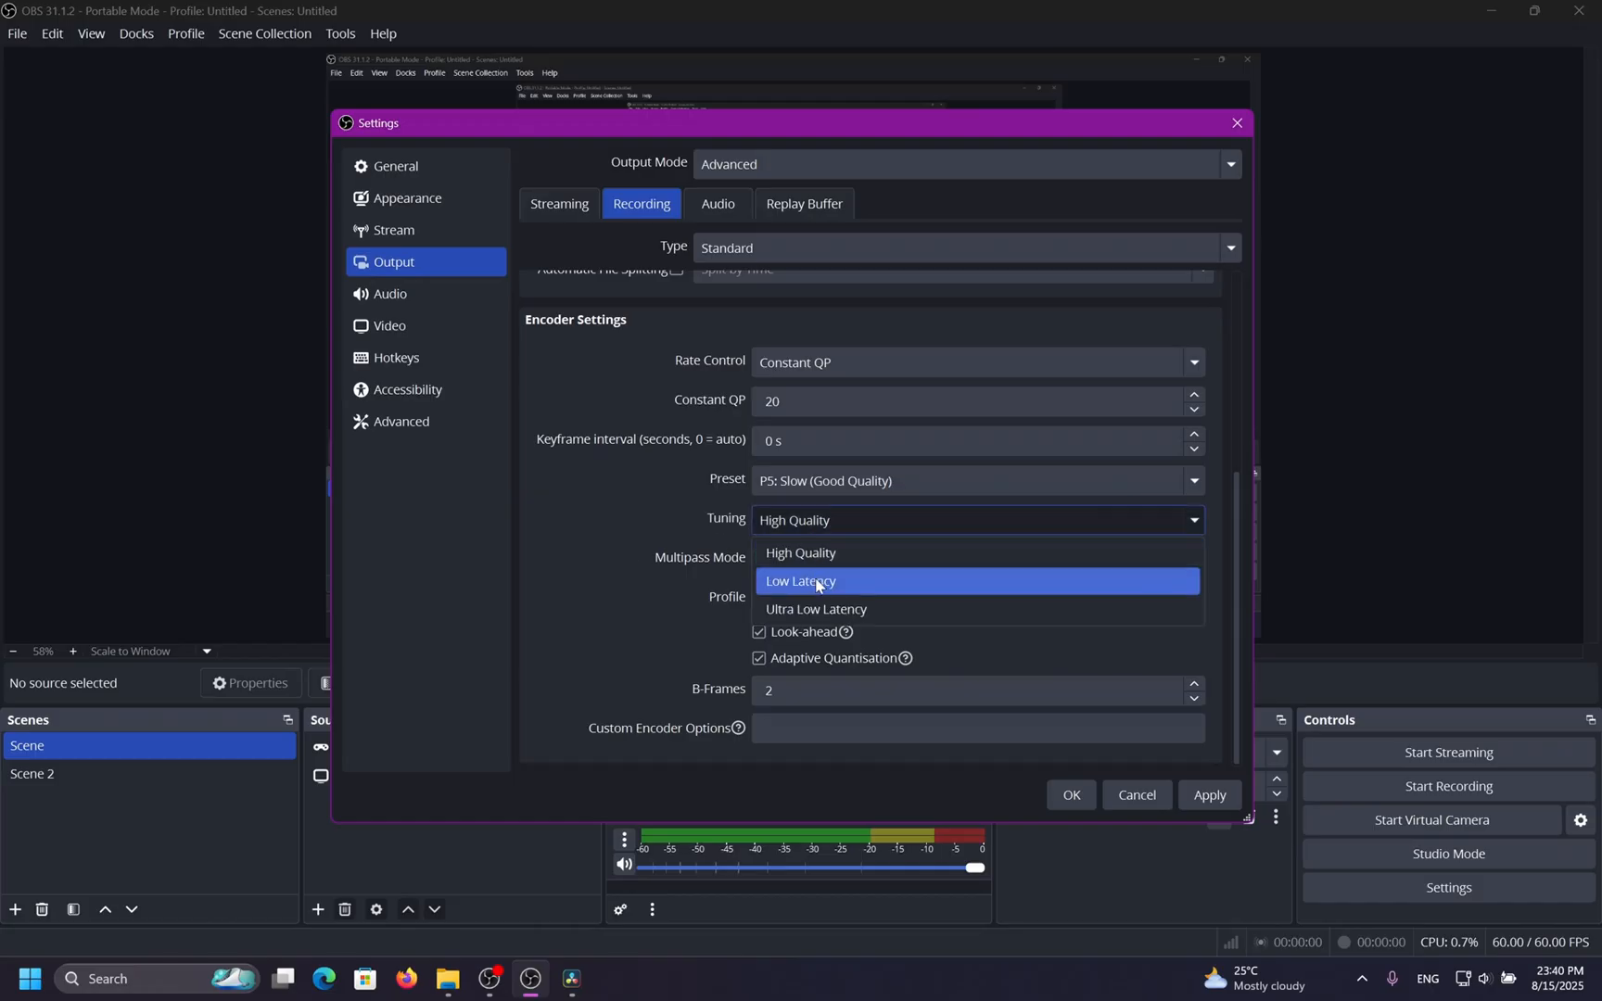
{"action": "left_click", "coordinate": [817, 581]}
{"action": "left_click", "coordinate": [834, 523]}
{"action": "left_click", "coordinate": [816, 553]}
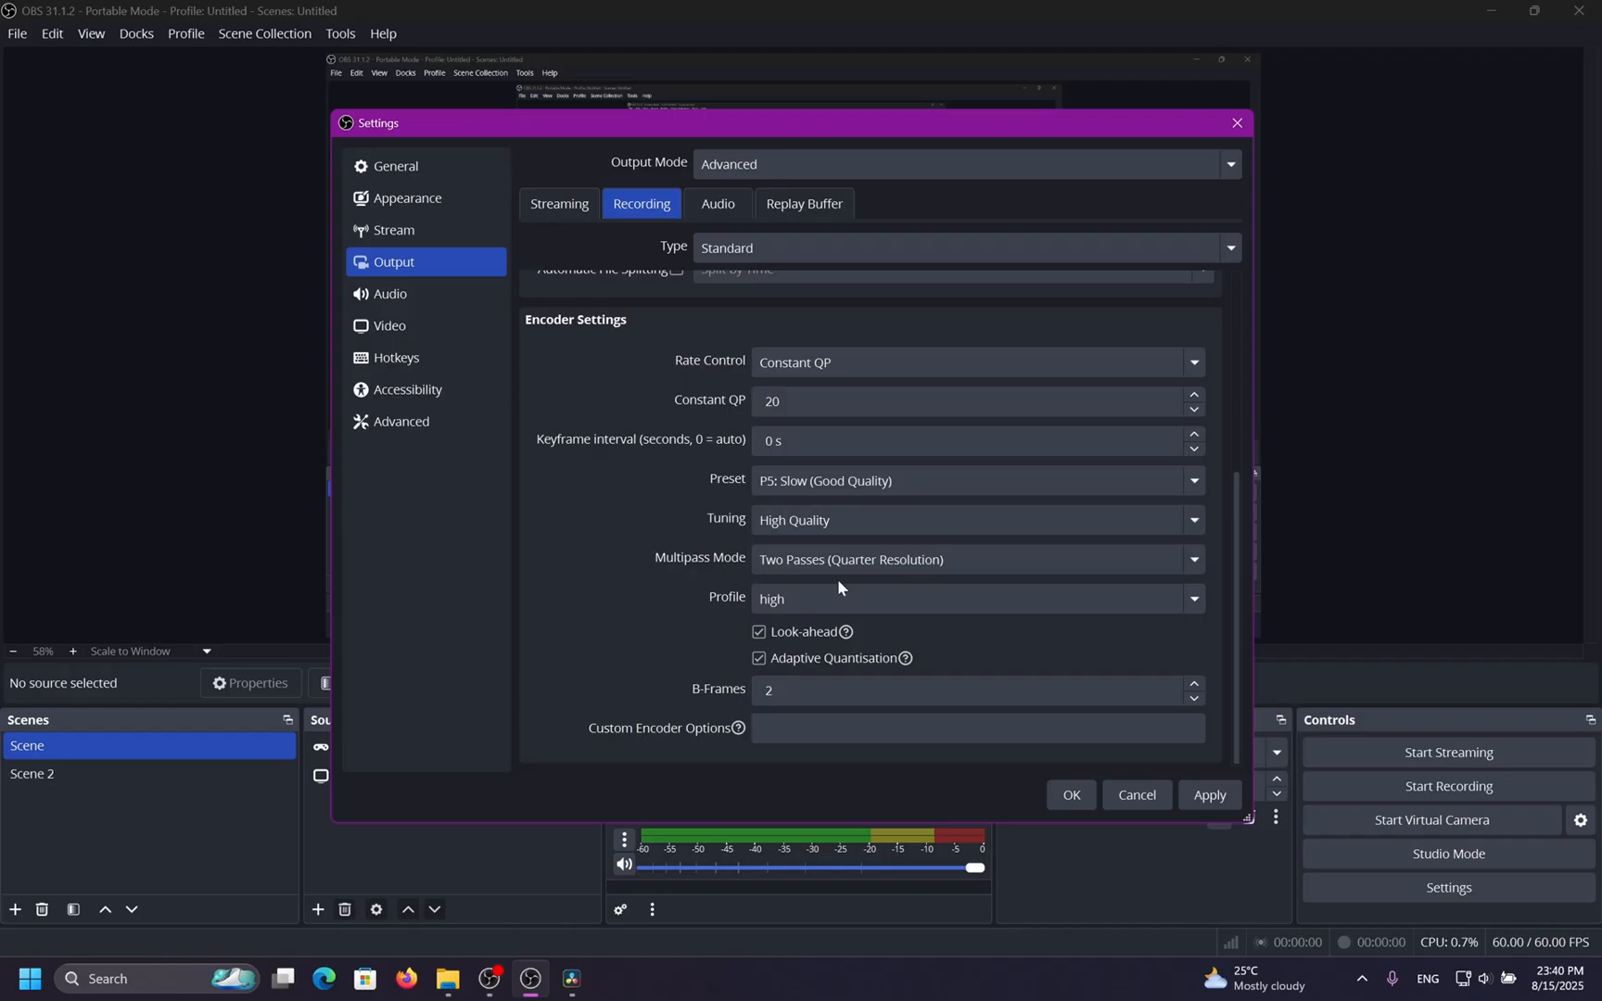
Set the Multipass Mode to Two Passes (Full Resolution).
{"action": "left_click", "coordinate": [1158, 559]}
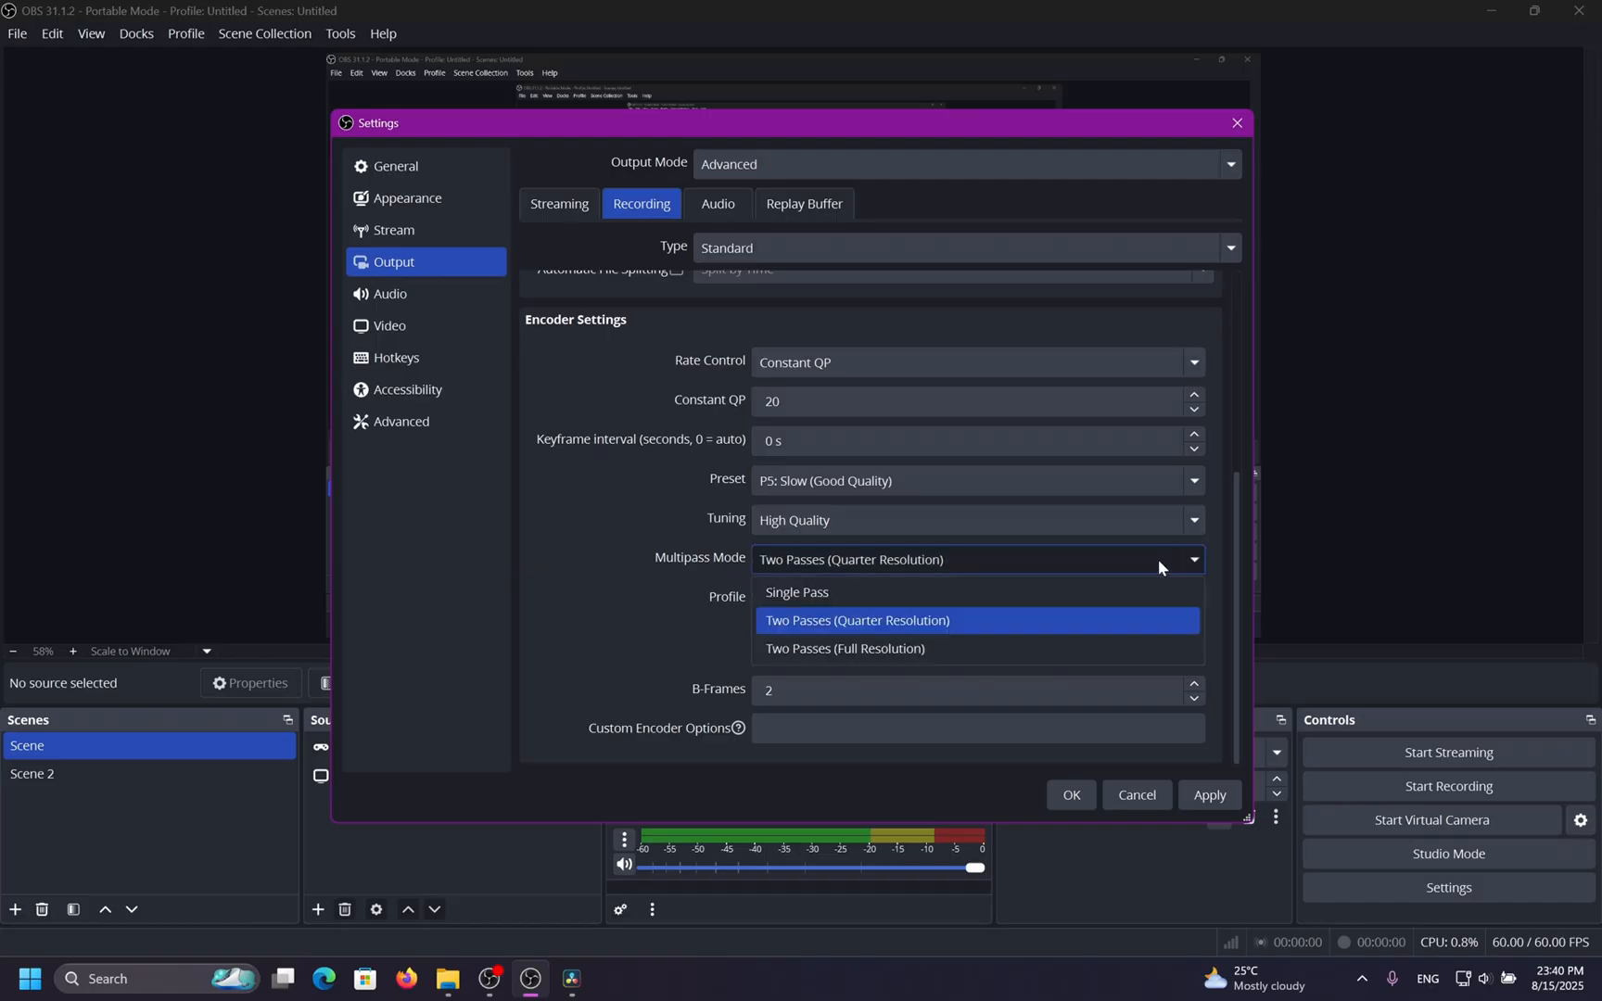
{"action": "left_click", "coordinate": [998, 622]}
{"action": "left_click", "coordinate": [985, 568]}
{"action": "left_click", "coordinate": [961, 650]}
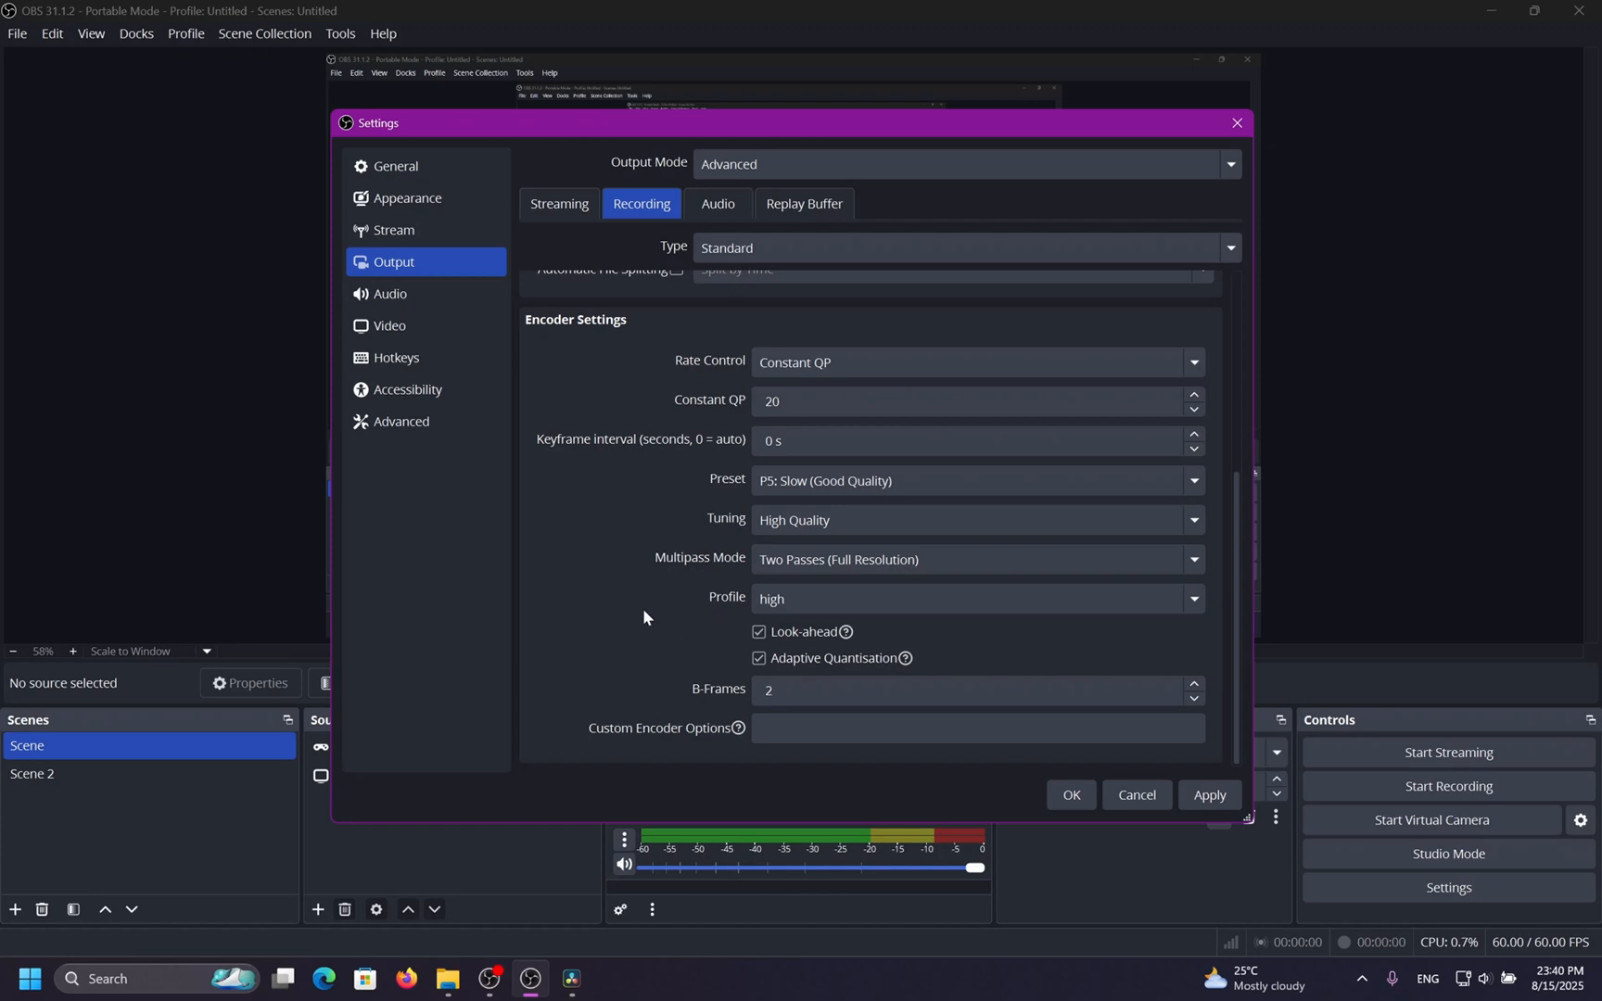
Switch the rate control to Constant Bitrate and back to Constant QP.
{"action": "left_click", "coordinate": [830, 373]}
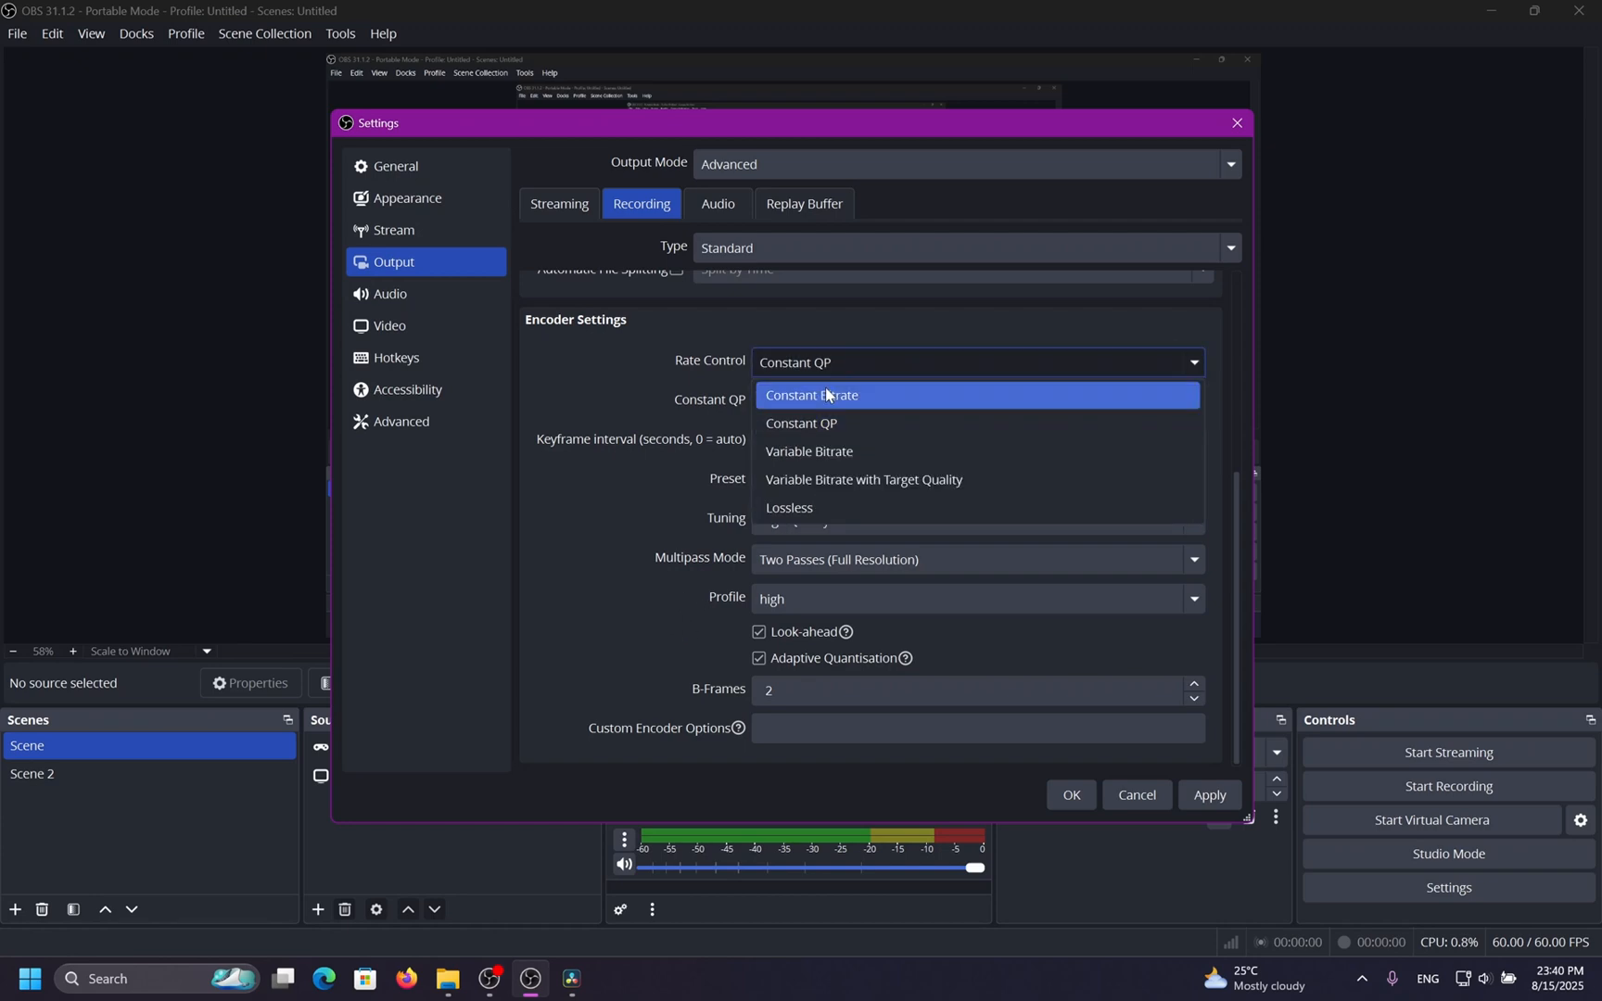
{"action": "left_click", "coordinate": [828, 394]}
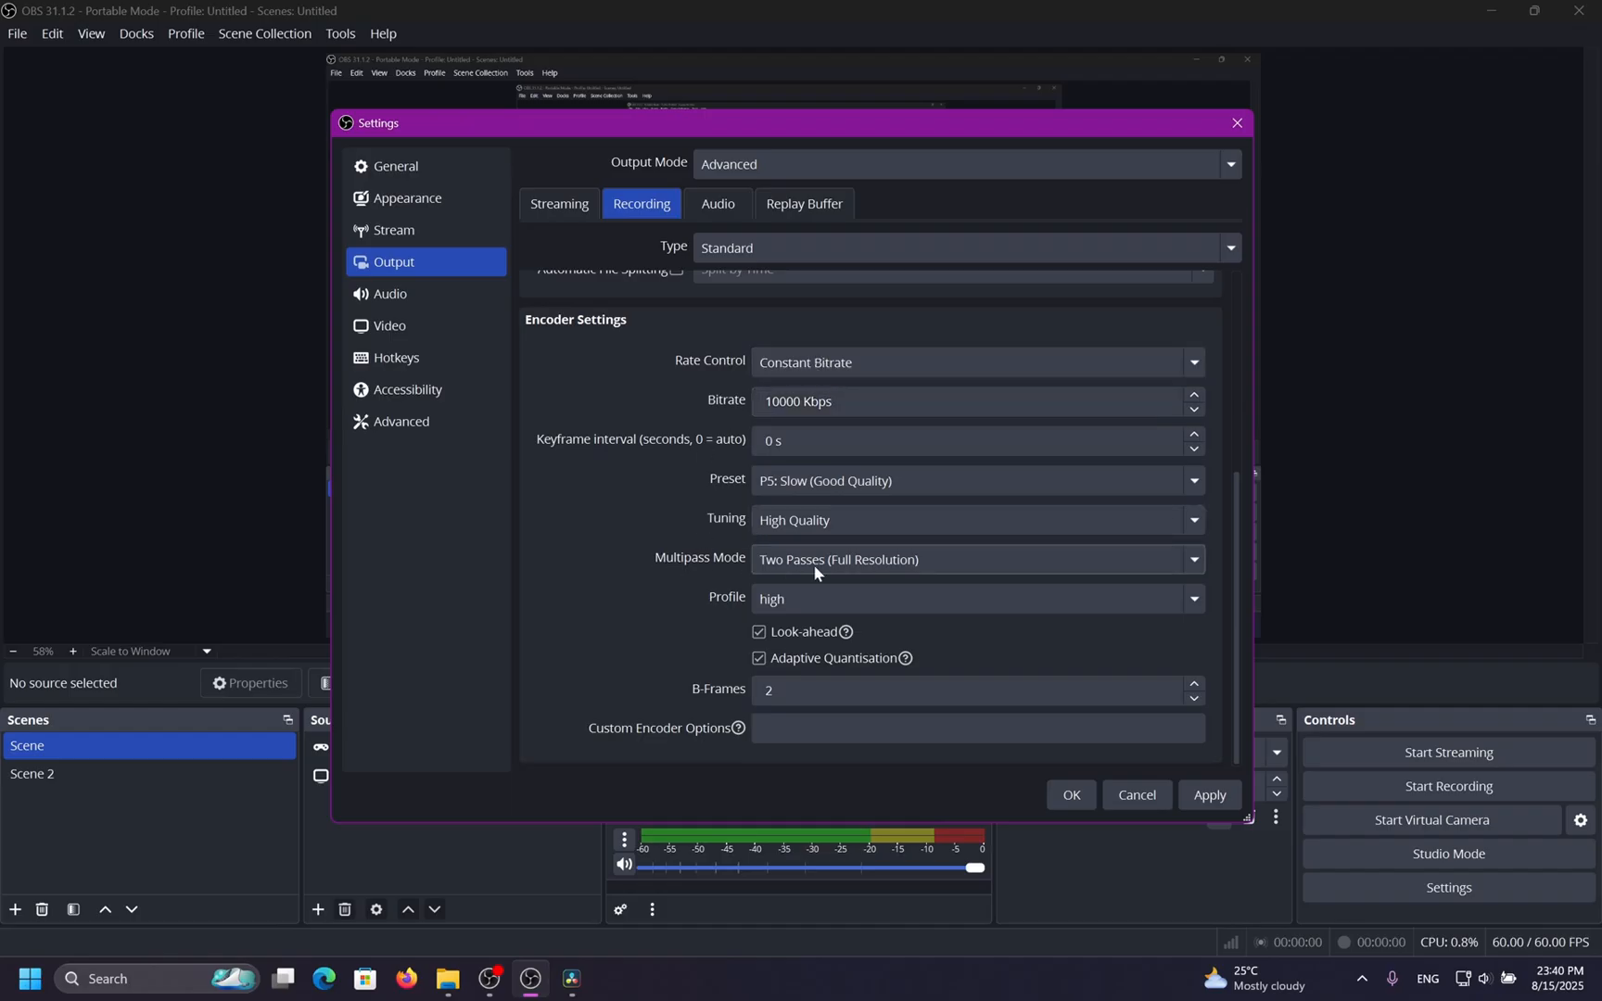
{"action": "left_click", "coordinate": [804, 363]}
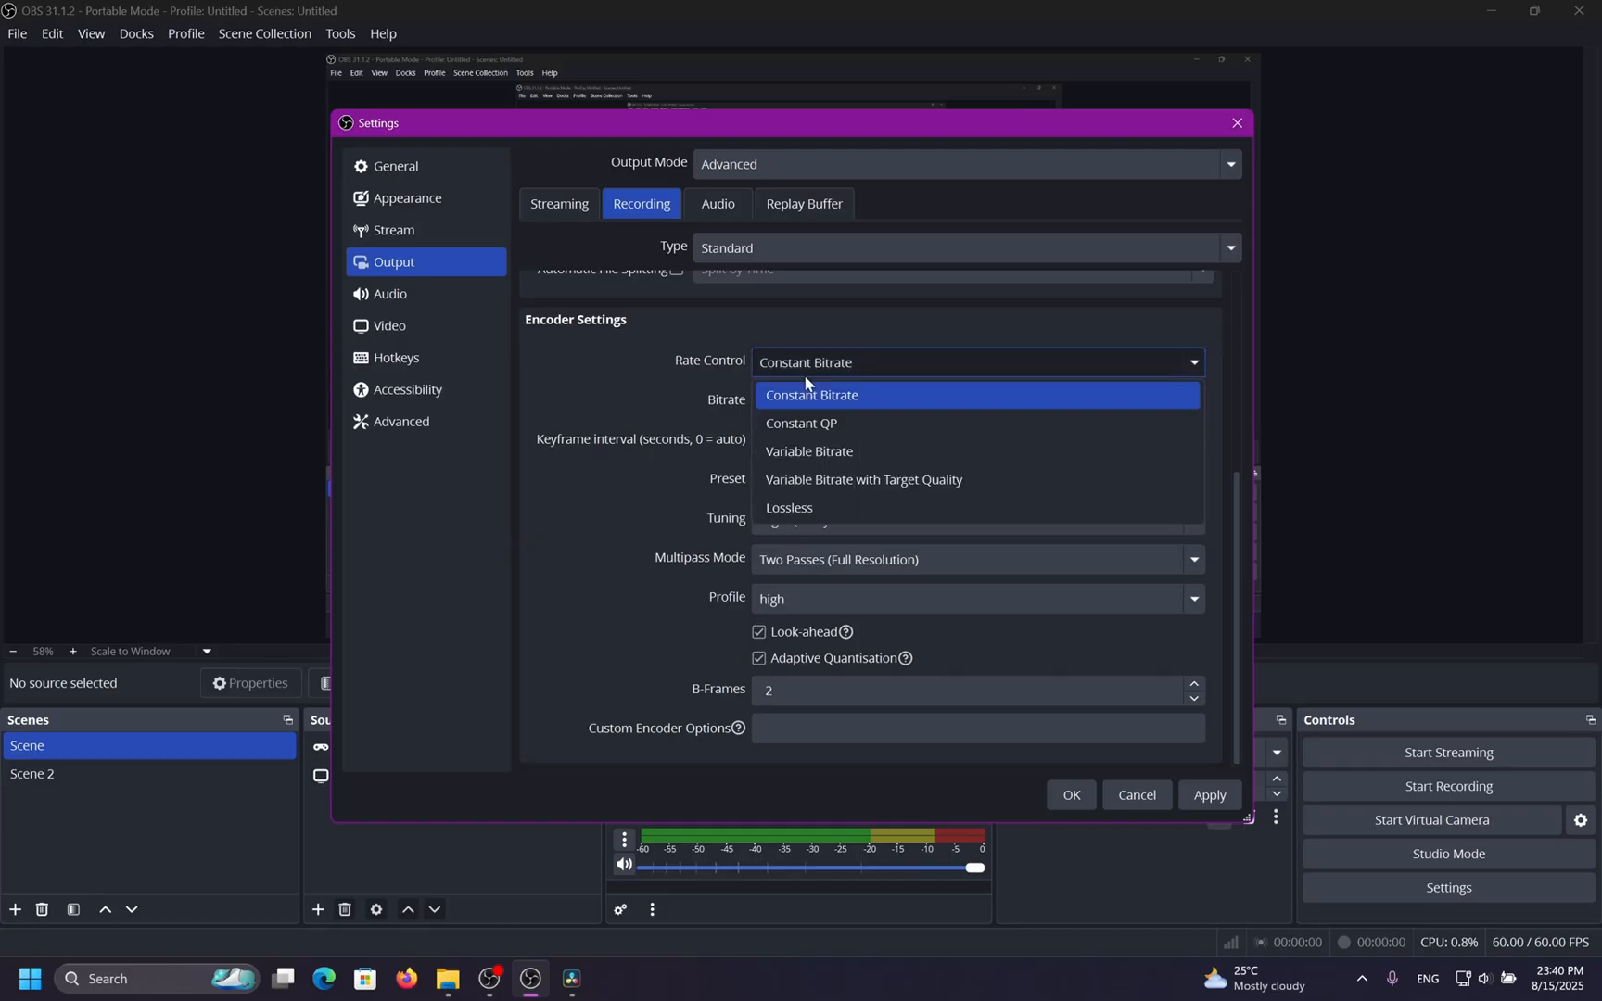
{"action": "left_click", "coordinate": [801, 419]}
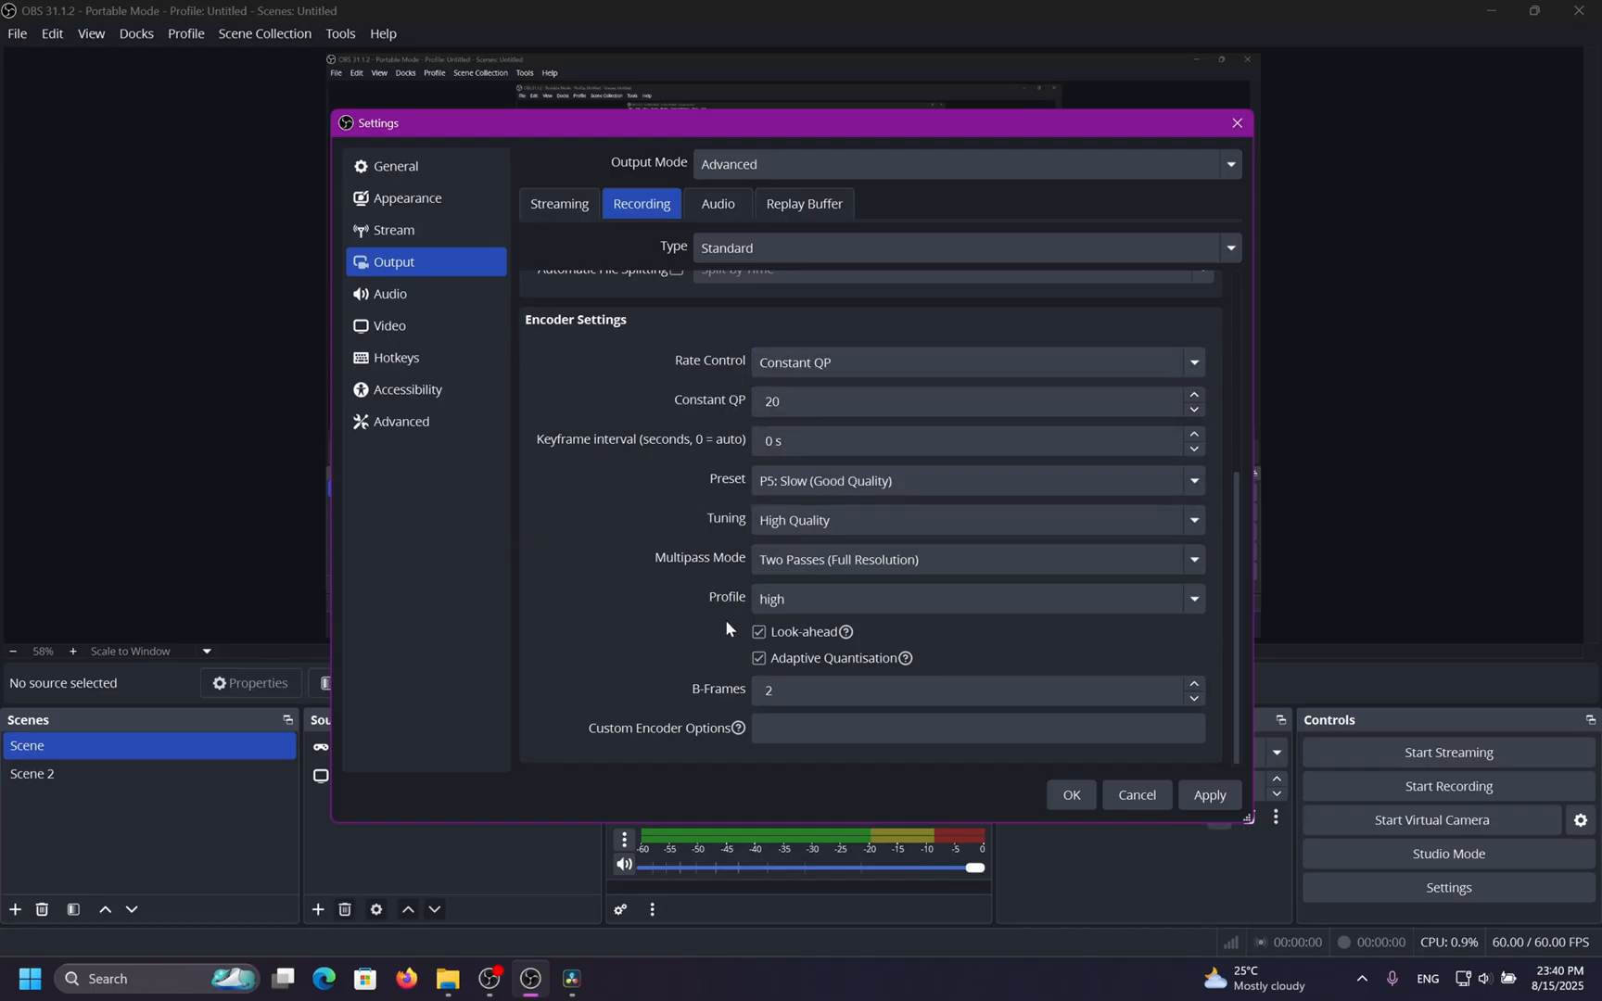
Toggle Adaptive Quantisation off and on, then cancel the settings dialog.
{"action": "left_click", "coordinate": [760, 657]}
{"action": "mouse_move", "coordinate": [906, 659]}
{"action": "mouse_move", "coordinate": [846, 633]}
{"action": "left_click", "coordinate": [774, 656]}
{"action": "left_click", "coordinate": [1133, 794]}
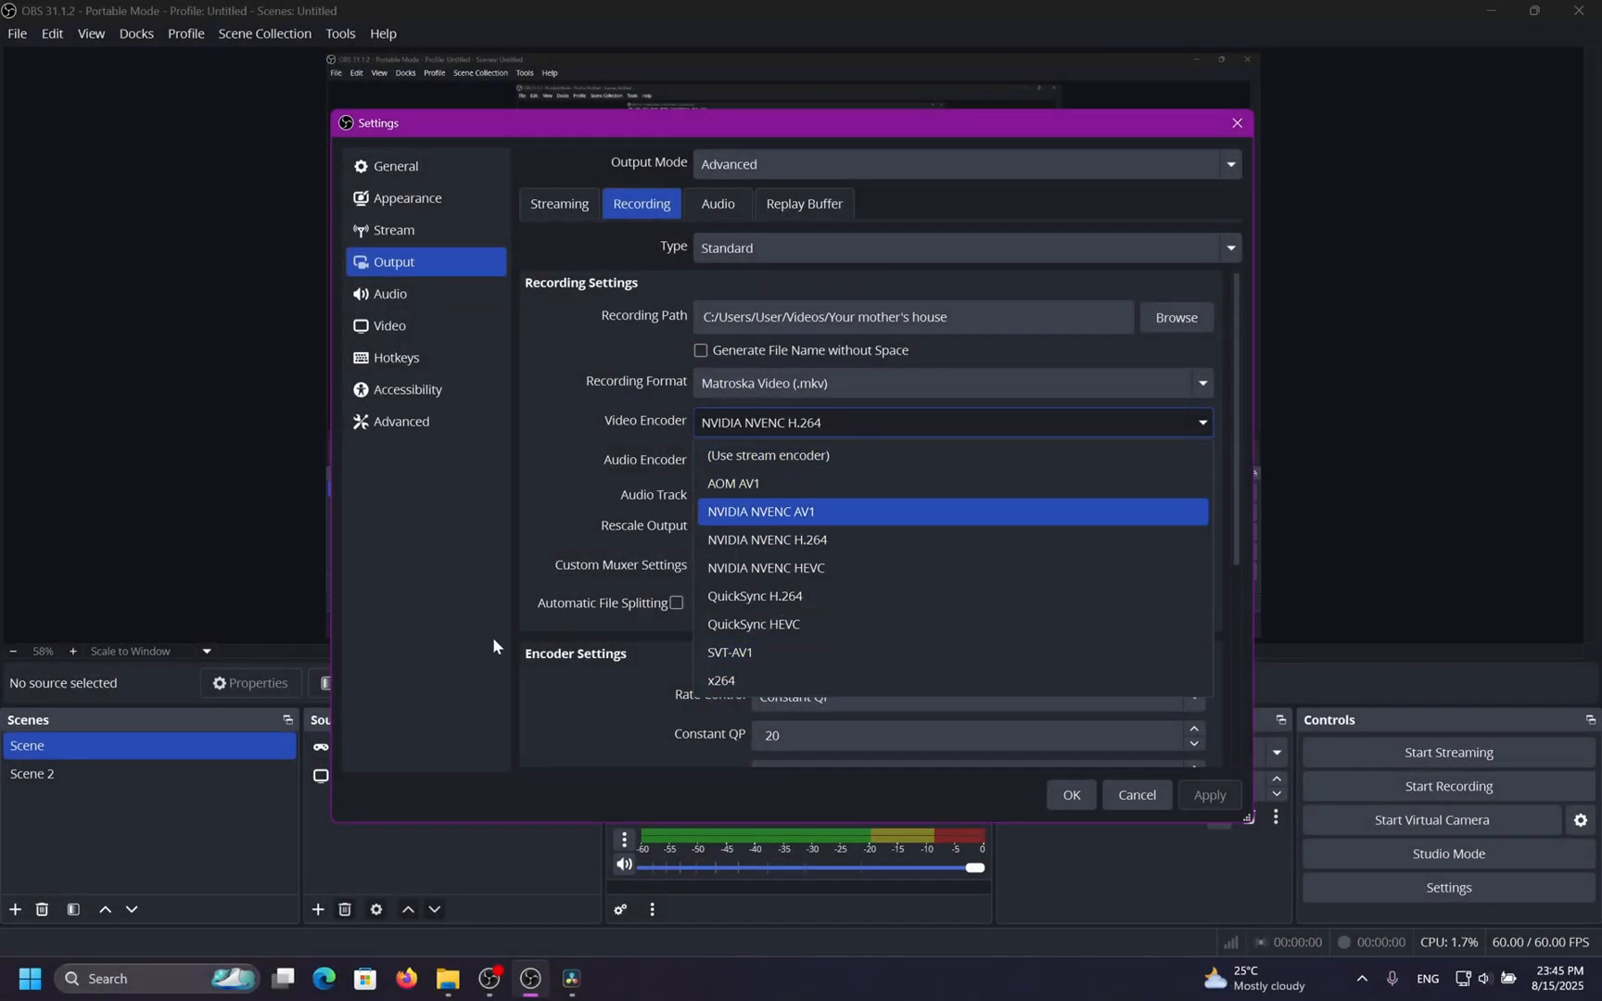
Select NVIDIA NVENC H.264 as the recording video encoder.
{"action": "left_click", "coordinate": [872, 554]}
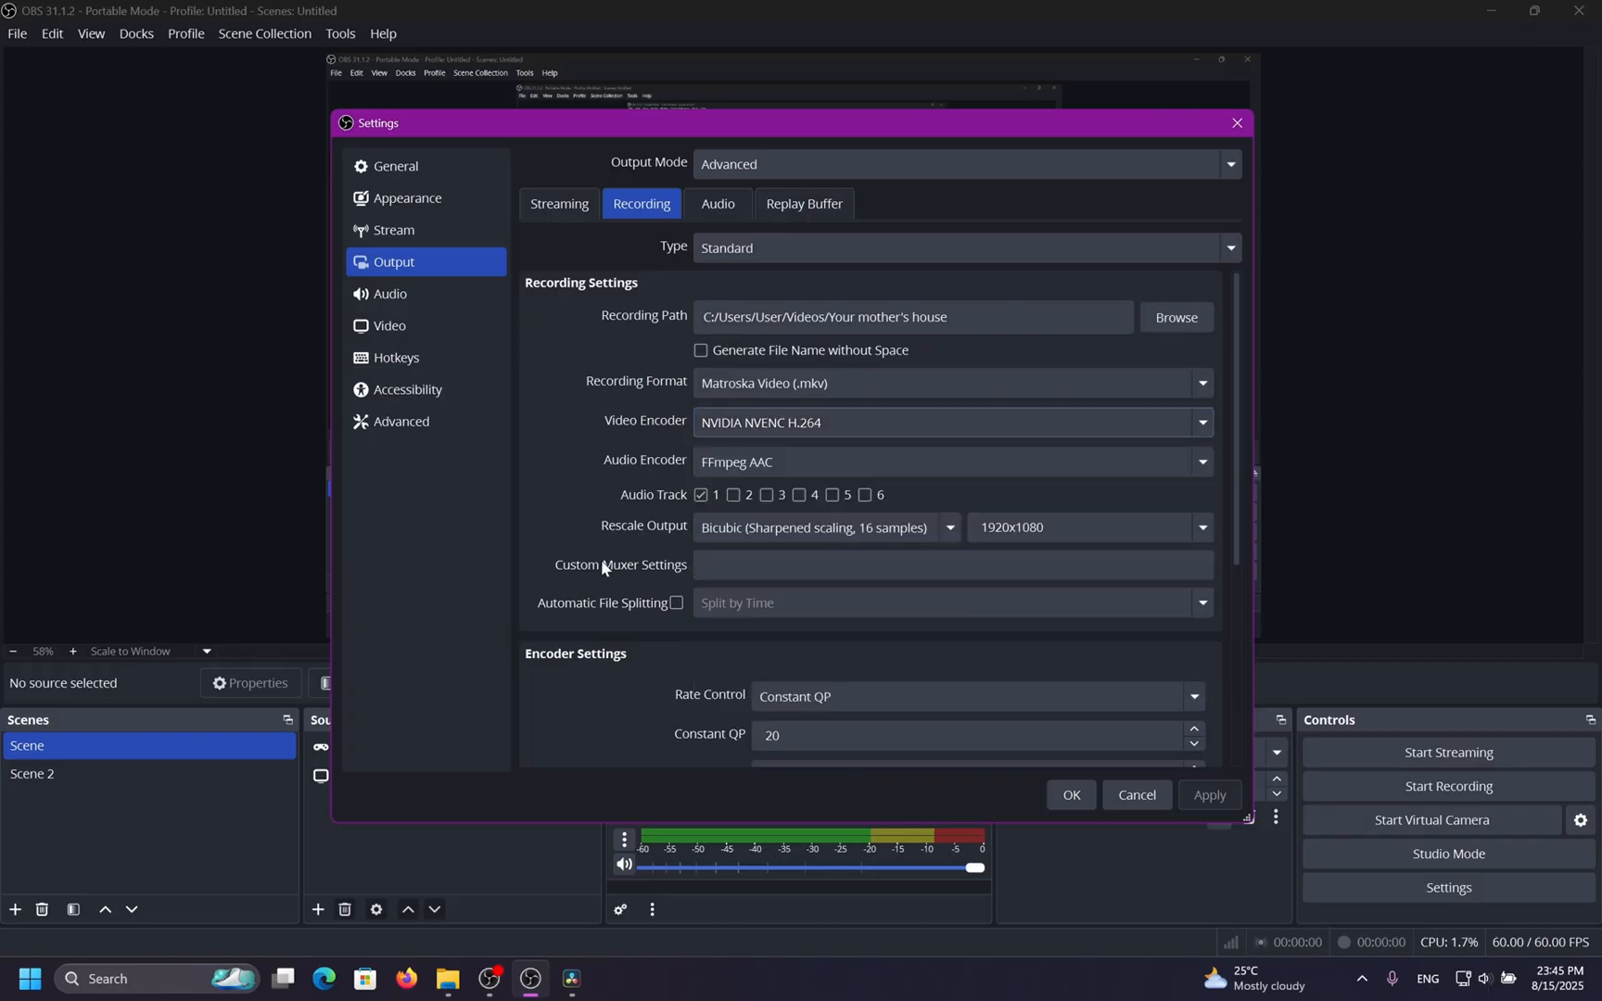
{"action": "scroll", "coordinate": [544, 586], "scroll_direction": "up", "scroll_amount": 5}
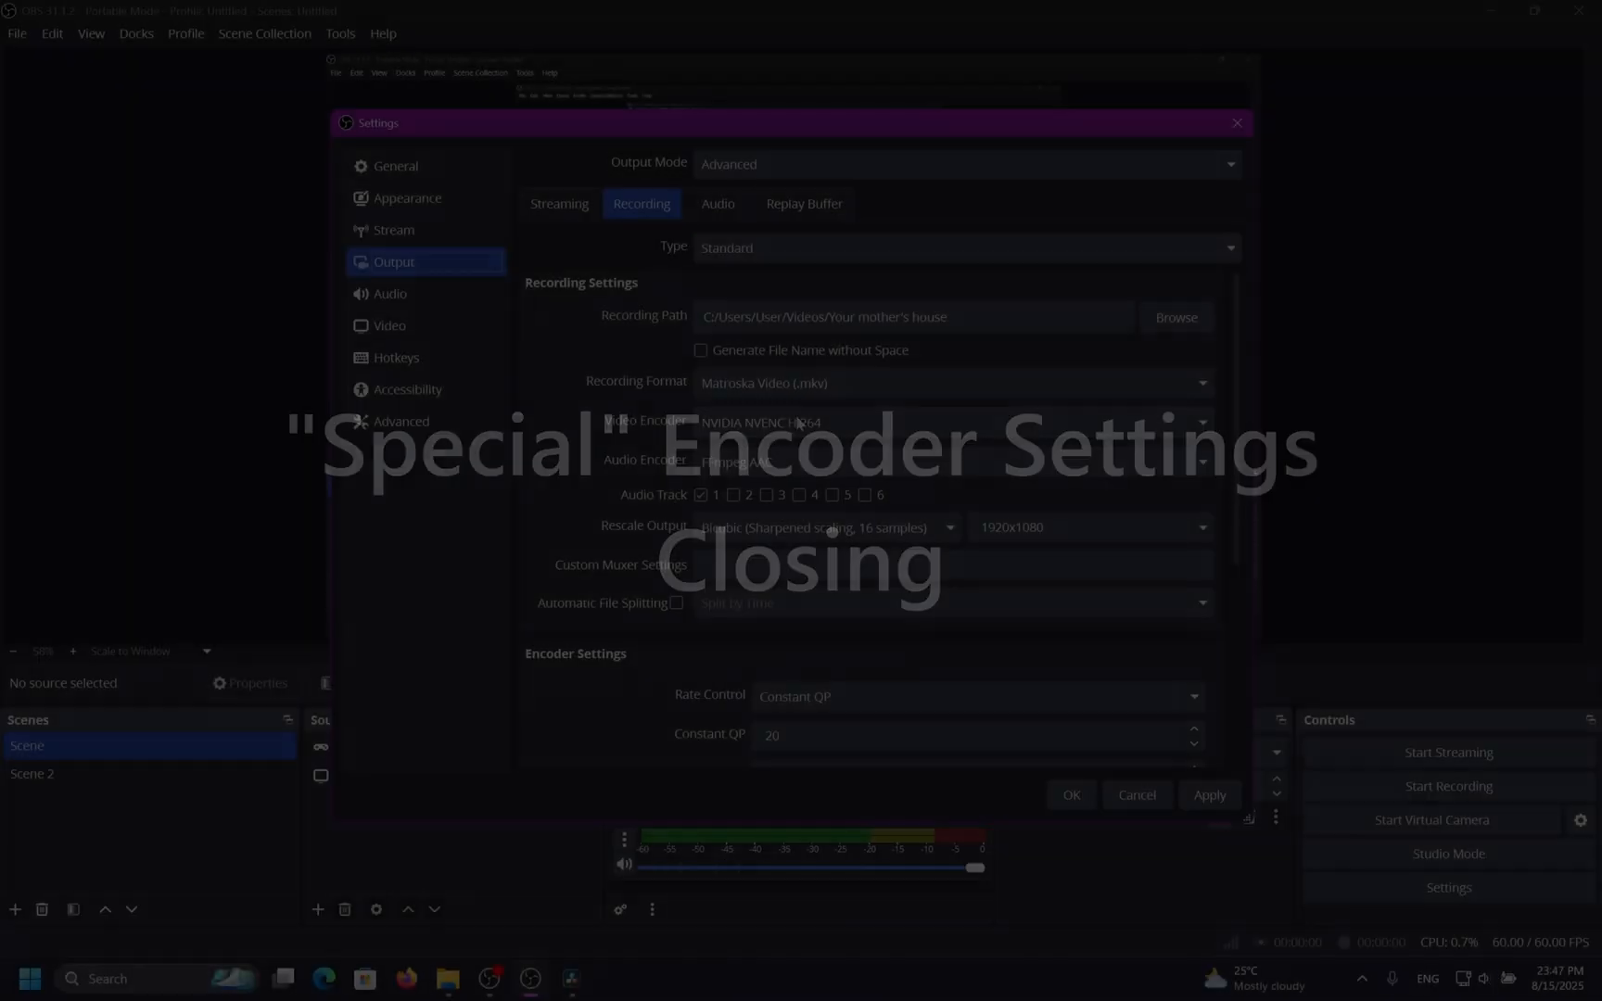
{"action": "scroll", "coordinate": [543, 538], "scroll_direction": "down", "scroll_amount": 5}
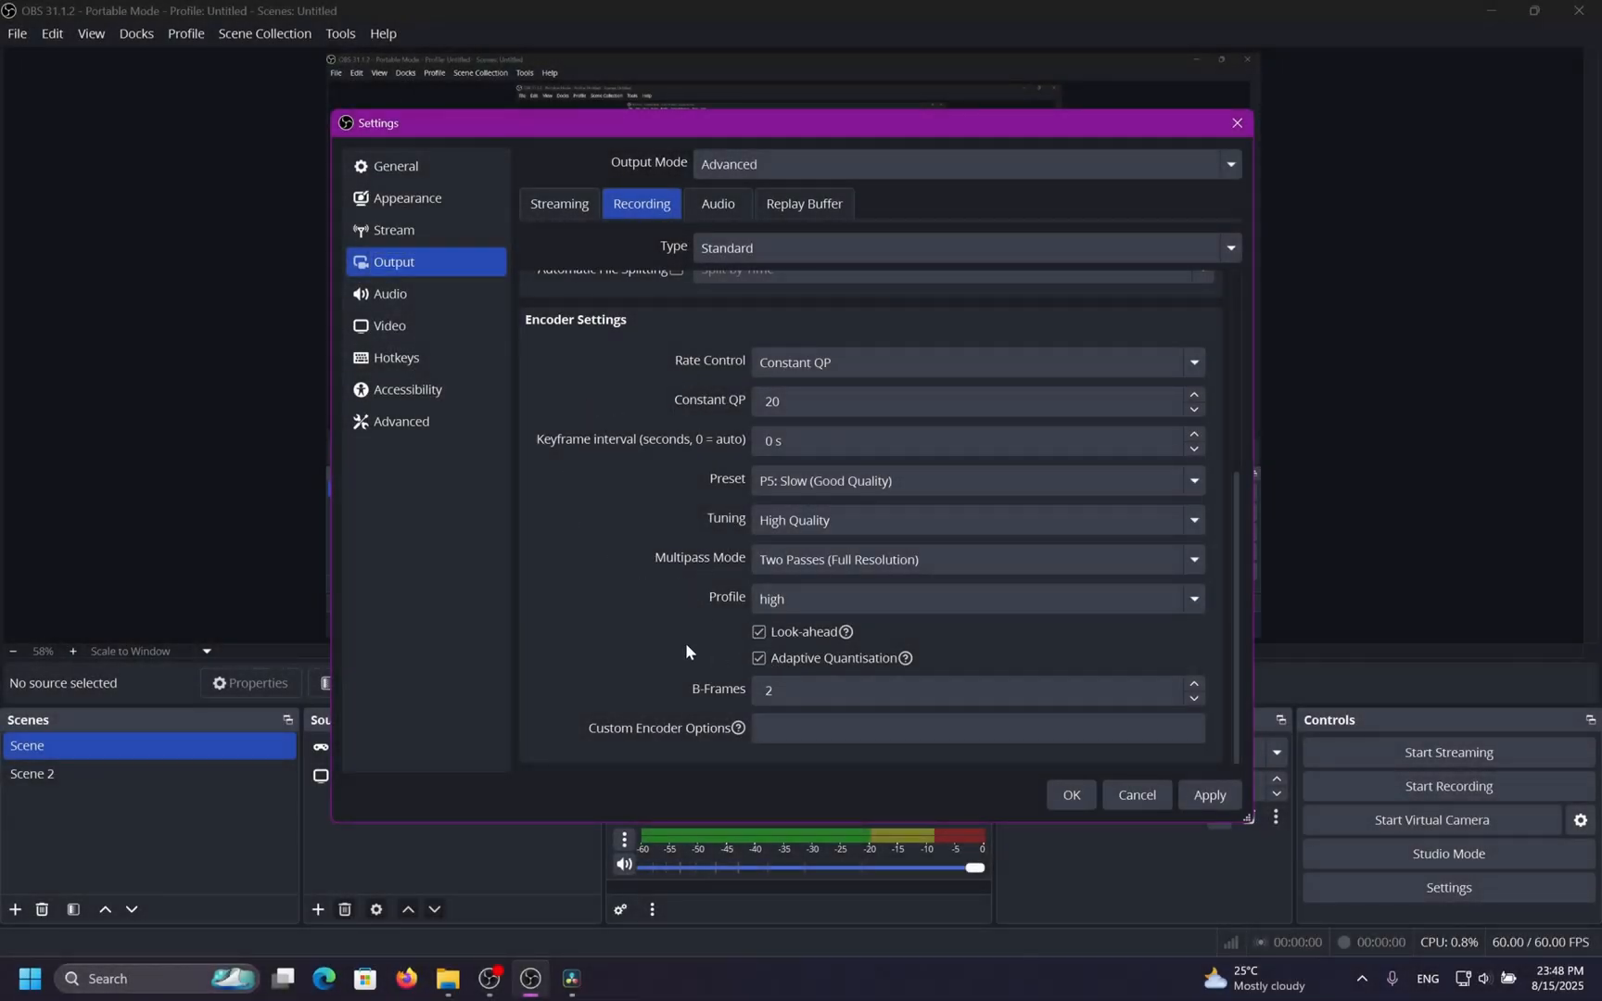
Compare the encoder settings shown for QuickSync H.264 and other recording video encoders.
{"action": "scroll", "coordinate": [648, 625], "scroll_direction": "up", "scroll_amount": 3}
{"action": "left_click", "coordinate": [775, 375]}
{"action": "left_click", "coordinate": [796, 546]}
{"action": "scroll", "coordinate": [630, 671], "scroll_direction": "down", "scroll_amount": 1}
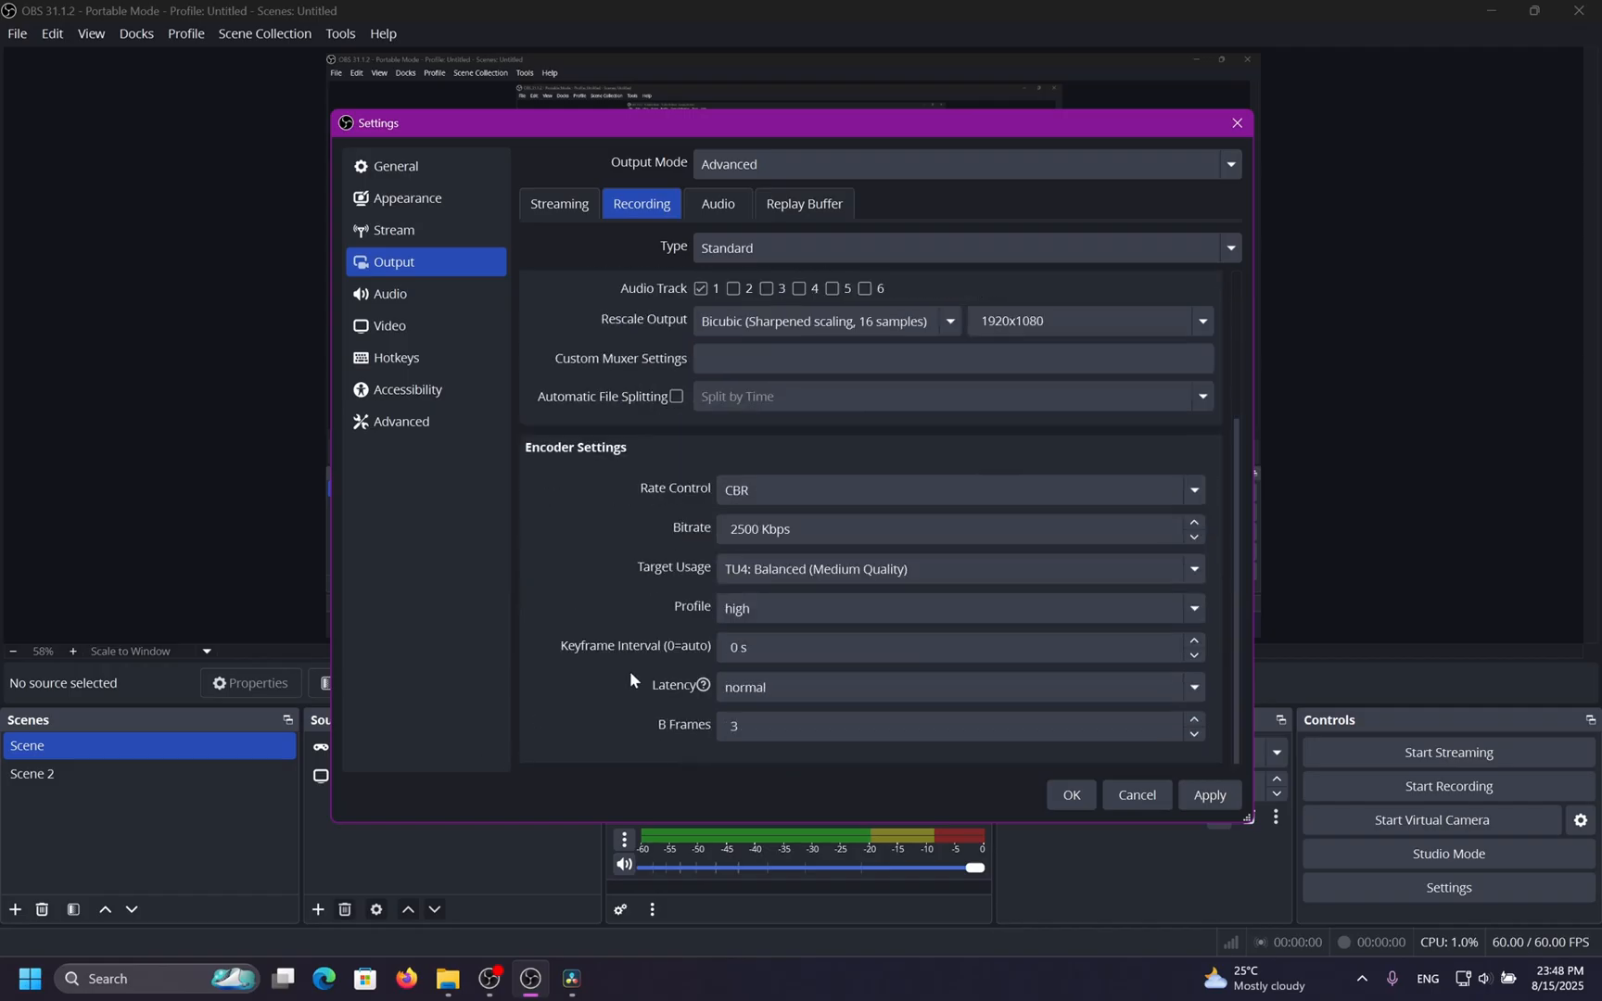
{"action": "scroll", "coordinate": [680, 692], "scroll_direction": "up", "scroll_amount": 4}
{"action": "left_click", "coordinate": [701, 432]}
{"action": "left_click", "coordinate": [777, 644]}
{"action": "scroll", "coordinate": [671, 670], "scroll_direction": "down", "scroll_amount": 3}
{"action": "left_click", "coordinate": [768, 654]}
{"action": "left_click", "coordinate": [811, 686]}
{"action": "scroll", "coordinate": [659, 672], "scroll_direction": "up", "scroll_amount": 4}
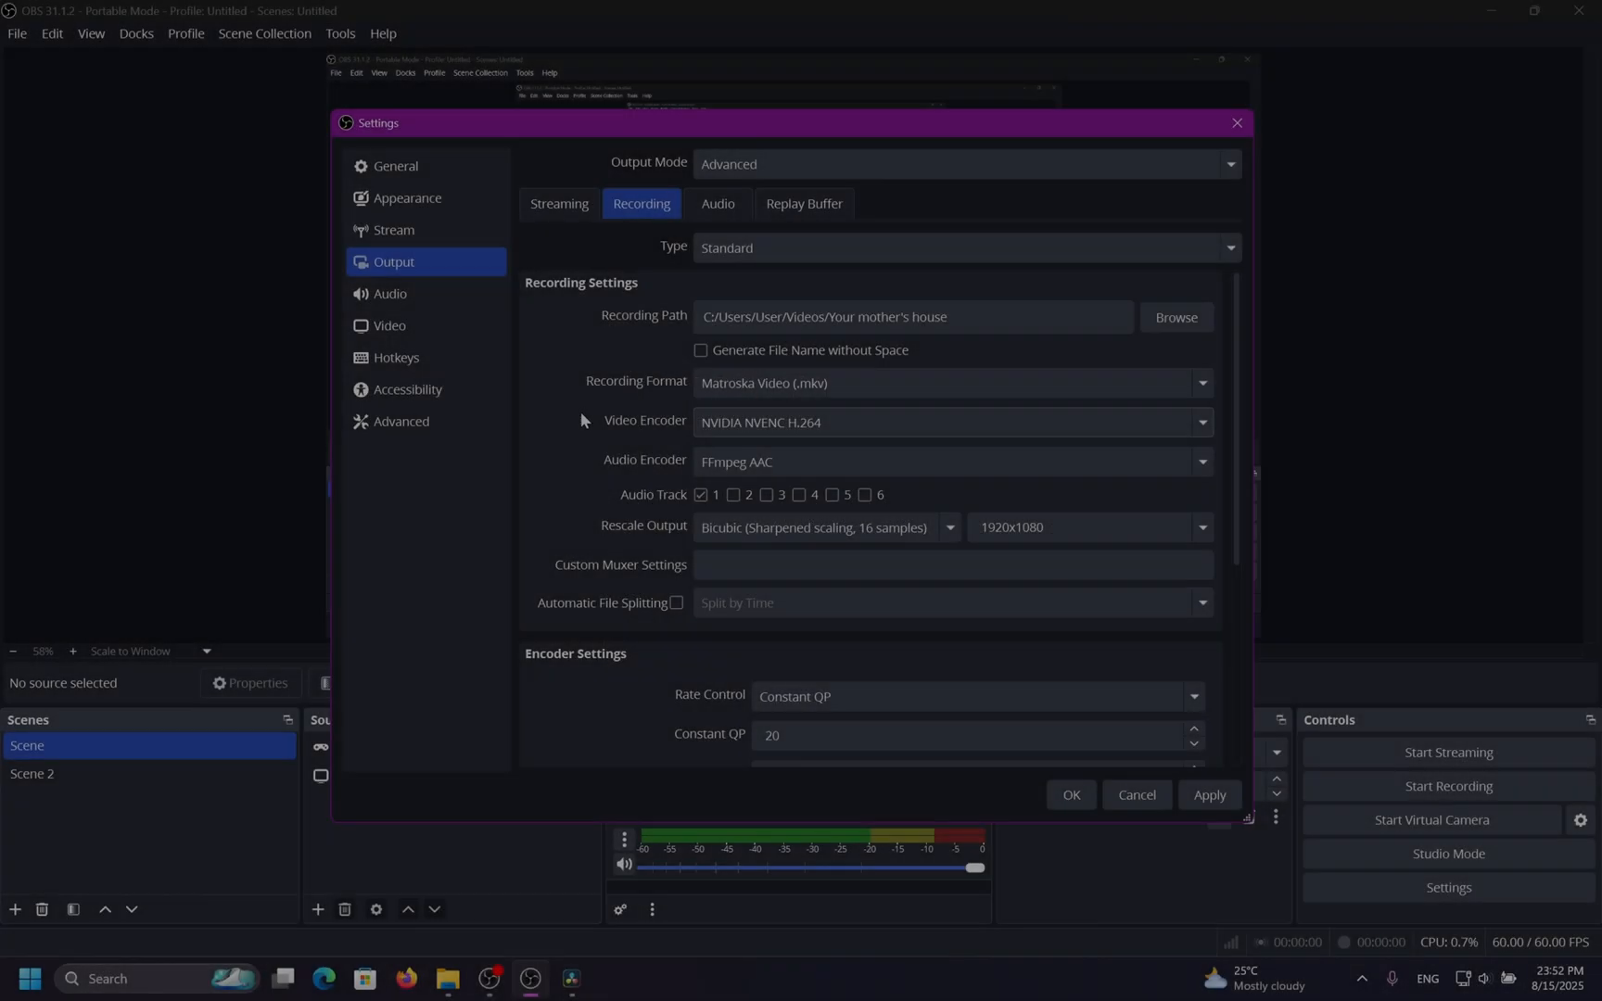
On the Streaming output tab, keep Constant Bitrate rate control and set the keyframe interval to 2 s.
{"action": "left_click", "coordinate": [568, 208]}
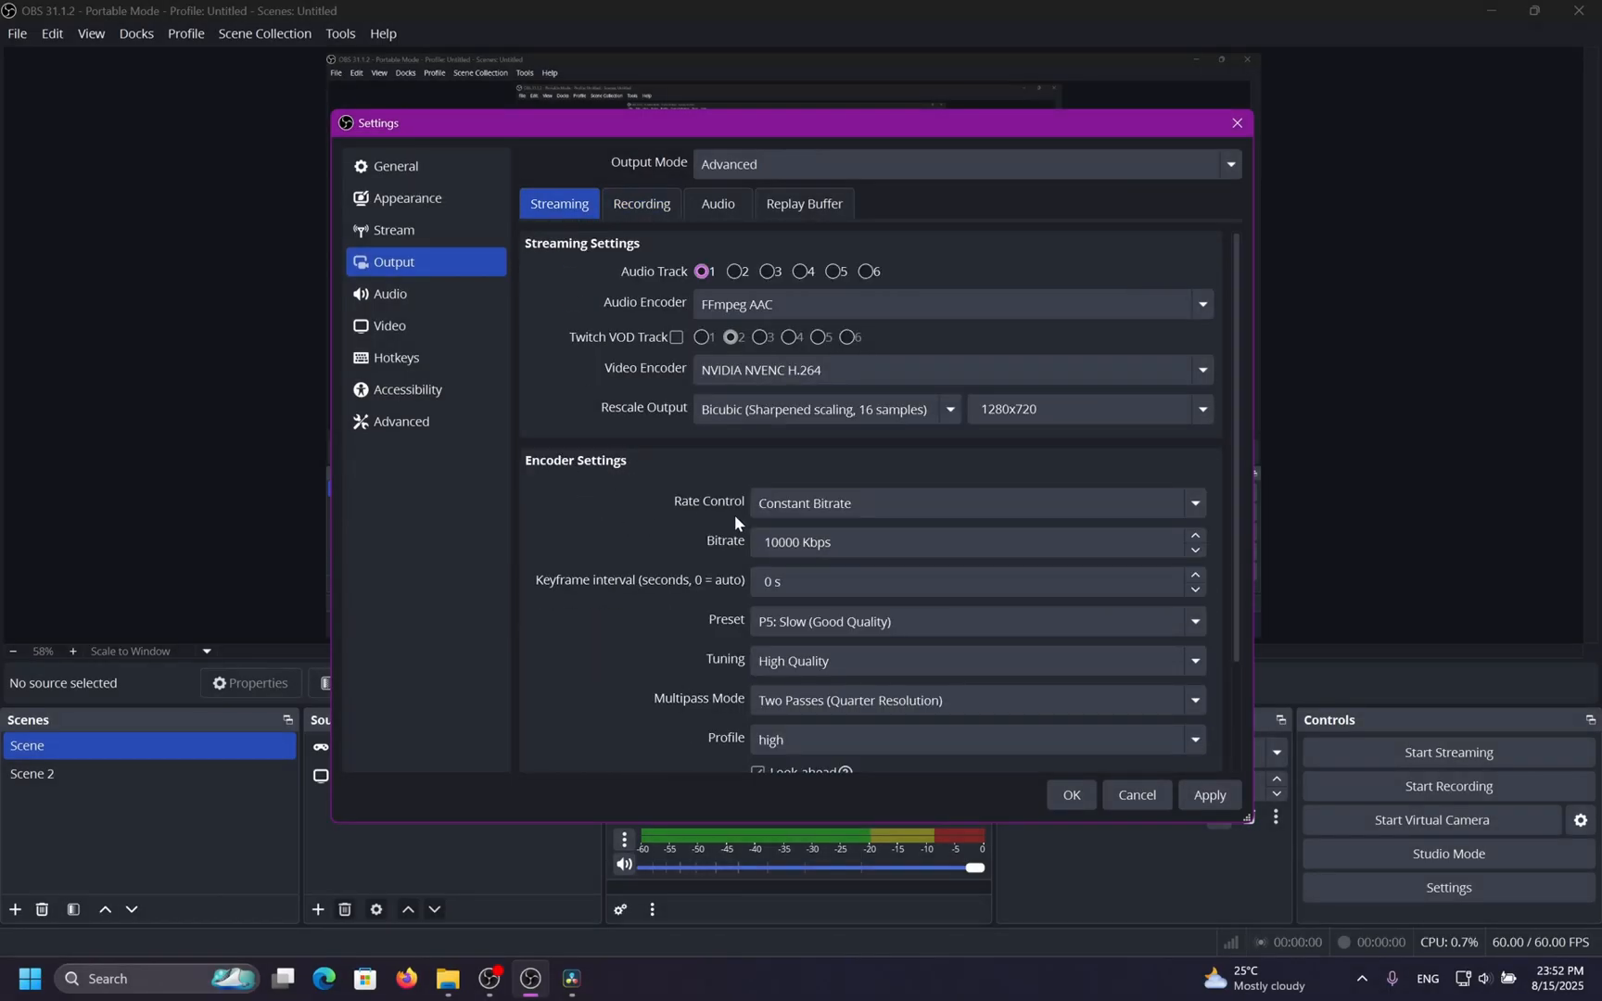
{"action": "scroll", "coordinate": [638, 489], "scroll_direction": "down", "scroll_amount": 2}
{"action": "scroll", "coordinate": [636, 489], "scroll_direction": "up", "scroll_amount": 2}
{"action": "left_click", "coordinate": [918, 503]}
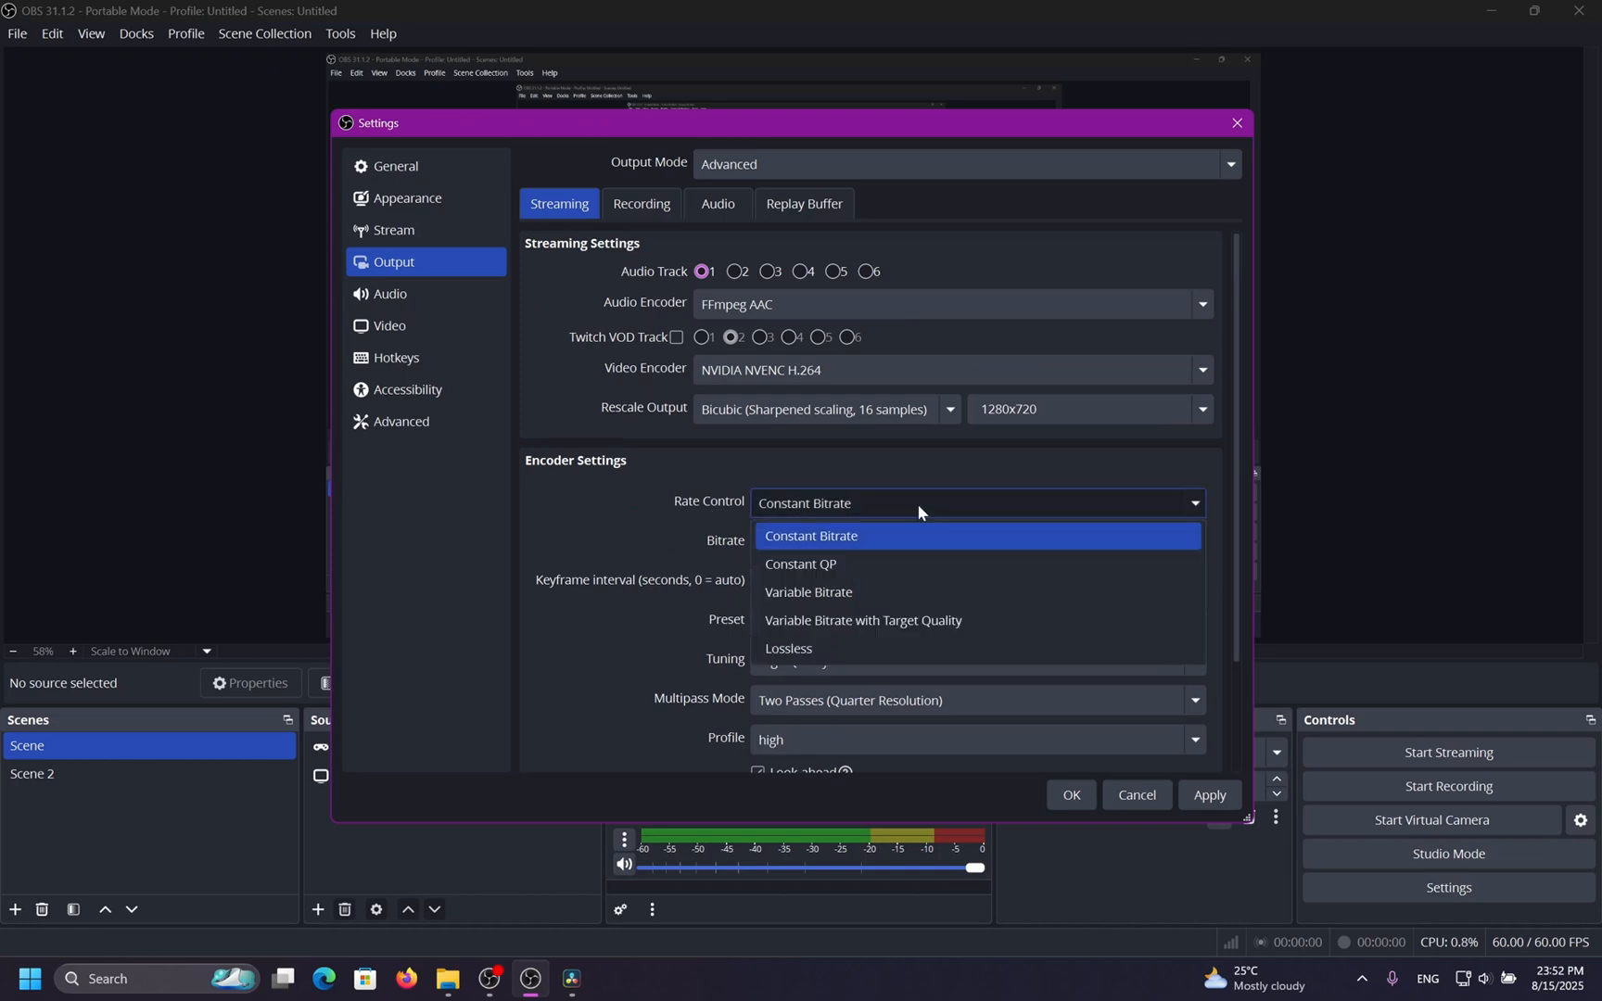
{"action": "left_click", "coordinate": [885, 541]}
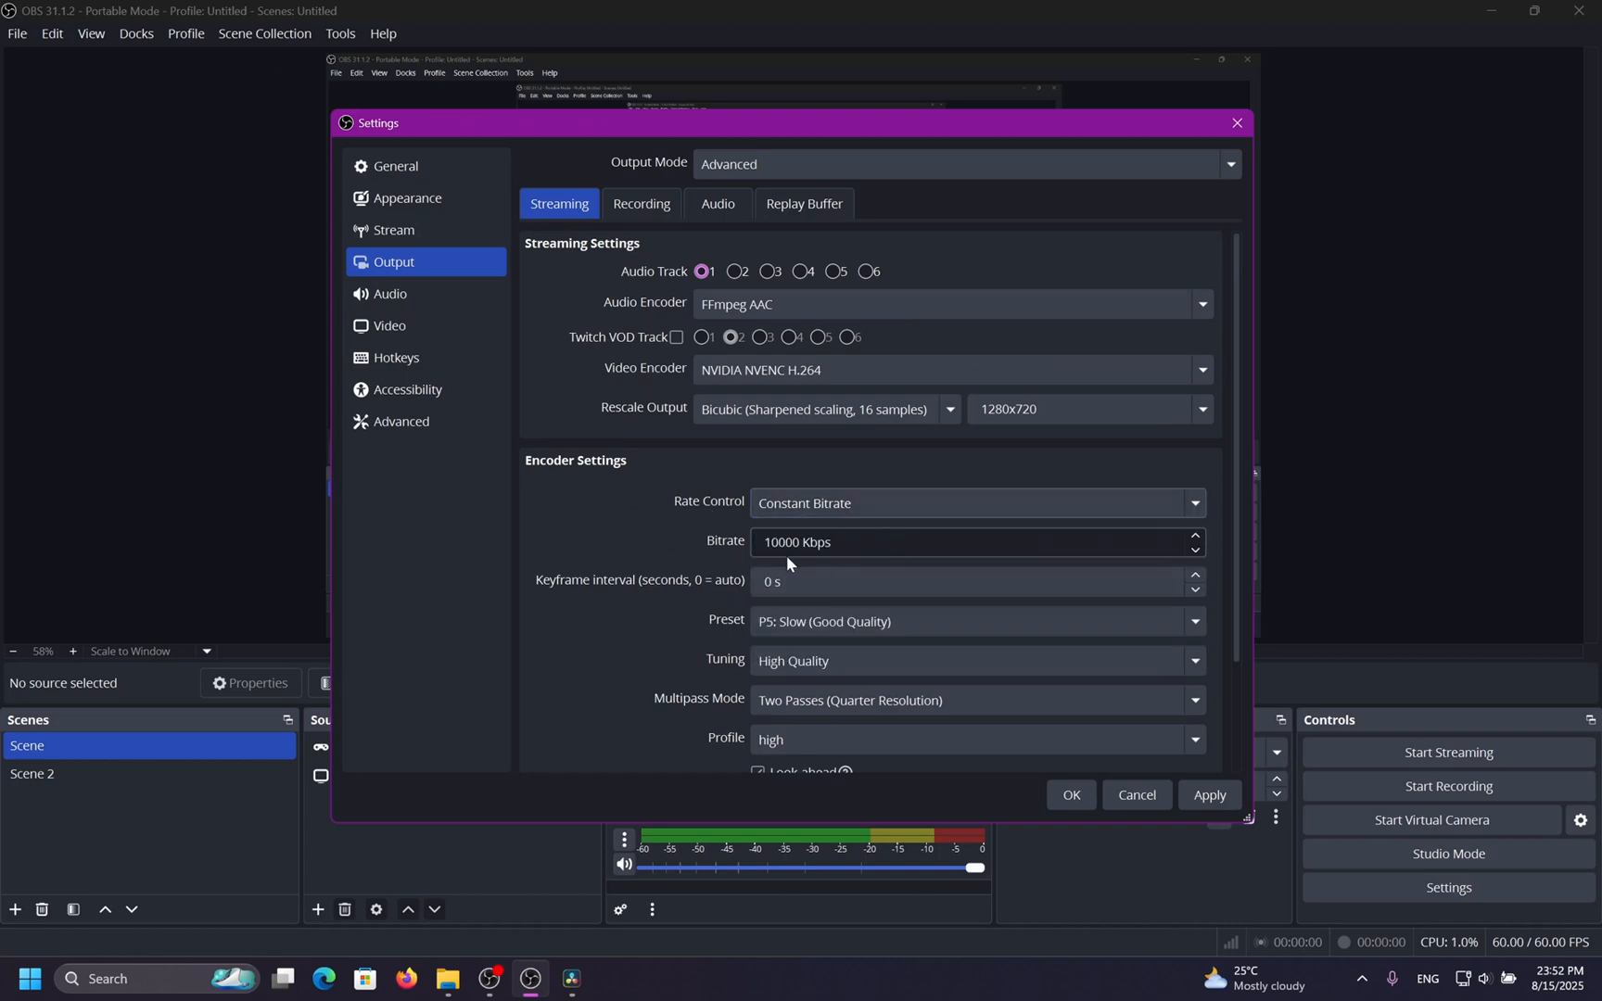
{"action": "double_click", "coordinate": [1196, 575]}
Select NVIDIA NVENC H.264 as the streaming video encoder and apply the settings.
{"action": "left_click", "coordinate": [887, 372]}
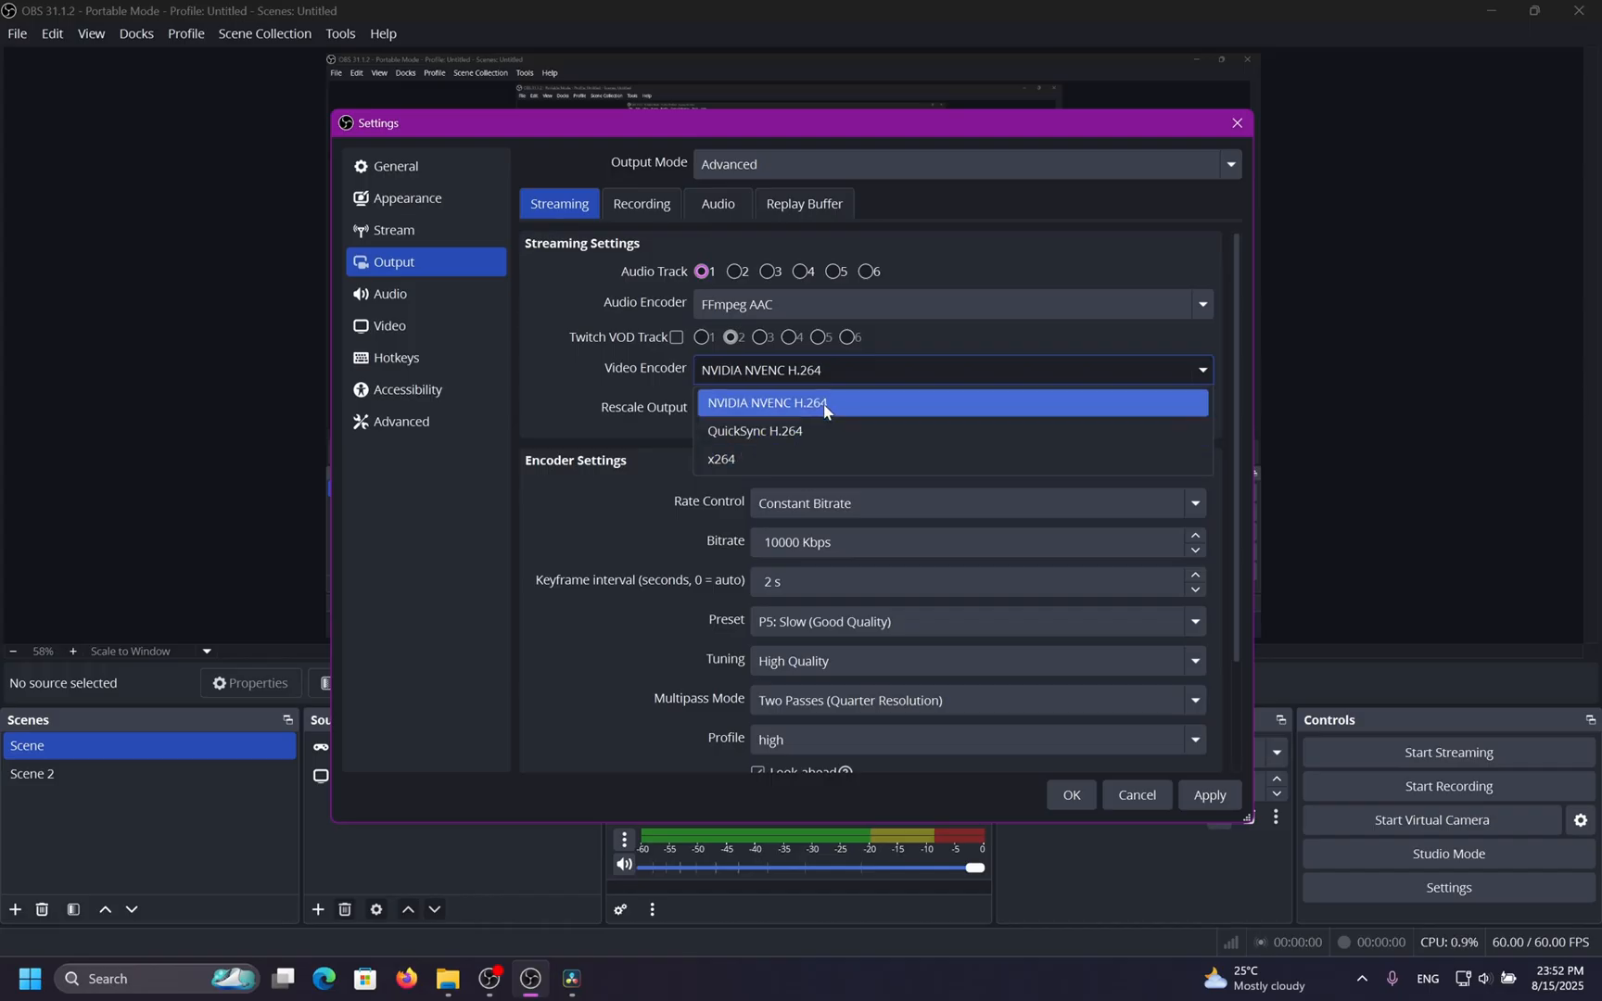
{"action": "left_click", "coordinate": [788, 402]}
{"action": "scroll", "coordinate": [698, 499], "scroll_direction": "down", "scroll_amount": 3}
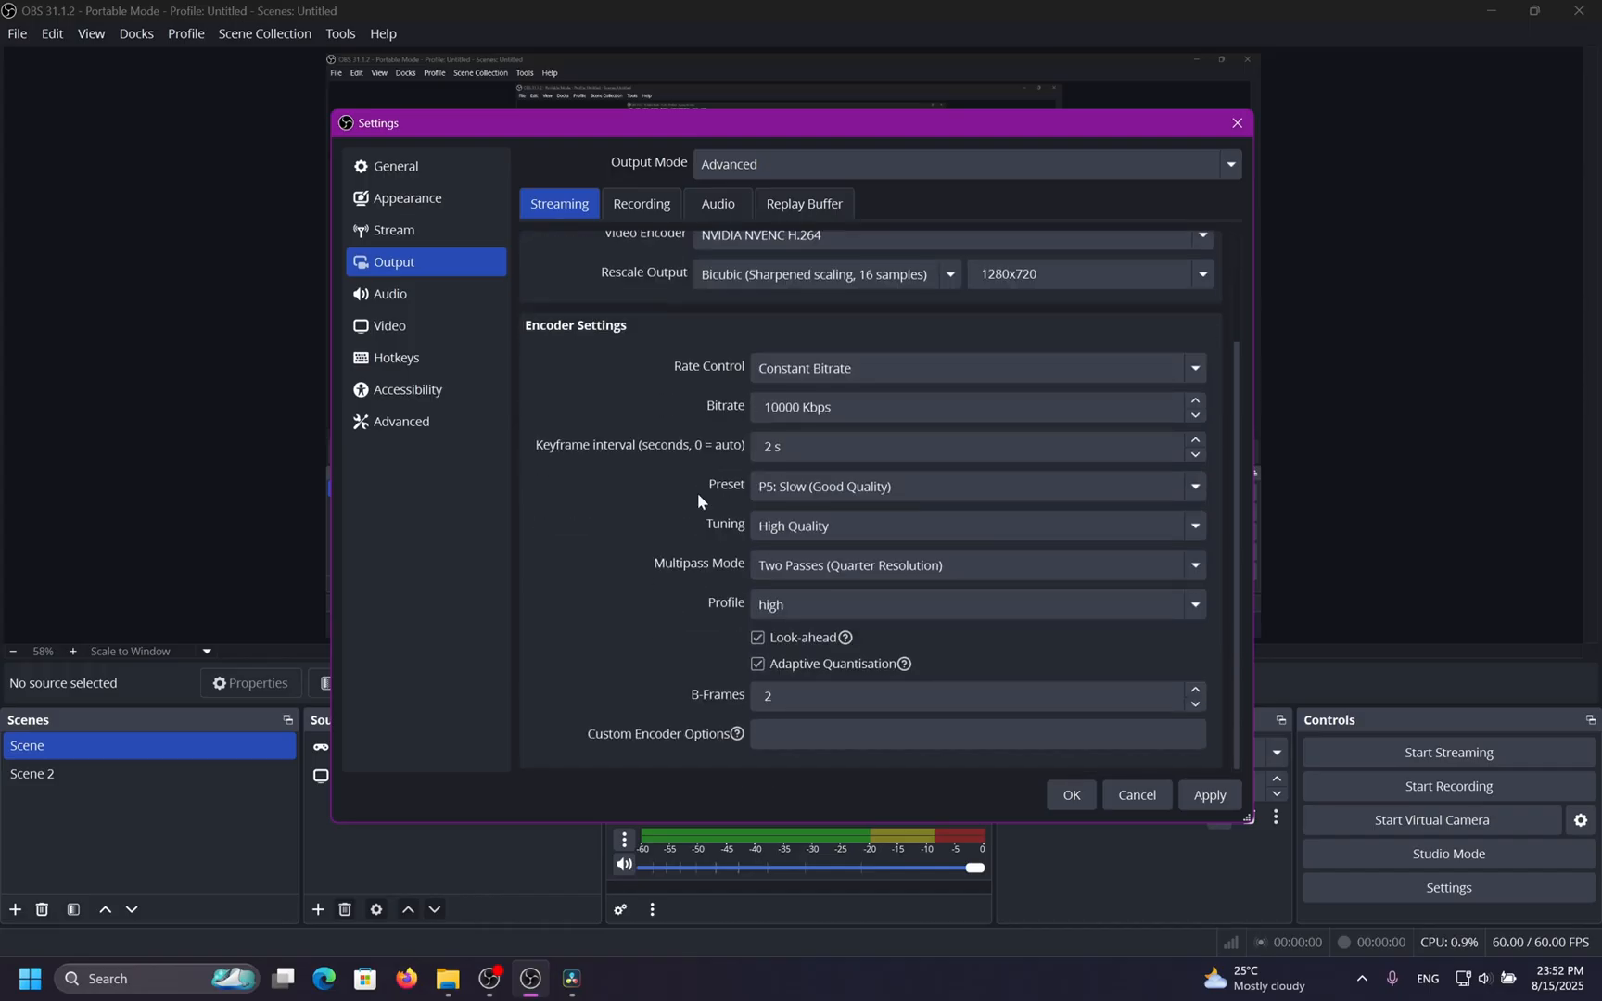
{"action": "scroll", "coordinate": [697, 493], "scroll_direction": "up", "scroll_amount": 3}
{"action": "left_click", "coordinate": [1210, 794]}
Set the stream service to YouTube - RTMPS and review the streaming bitrate.
{"action": "left_click", "coordinate": [459, 230]}
{"action": "left_click", "coordinate": [779, 164]}
{"action": "left_click", "coordinate": [779, 253]}
{"action": "left_click", "coordinate": [779, 171]}
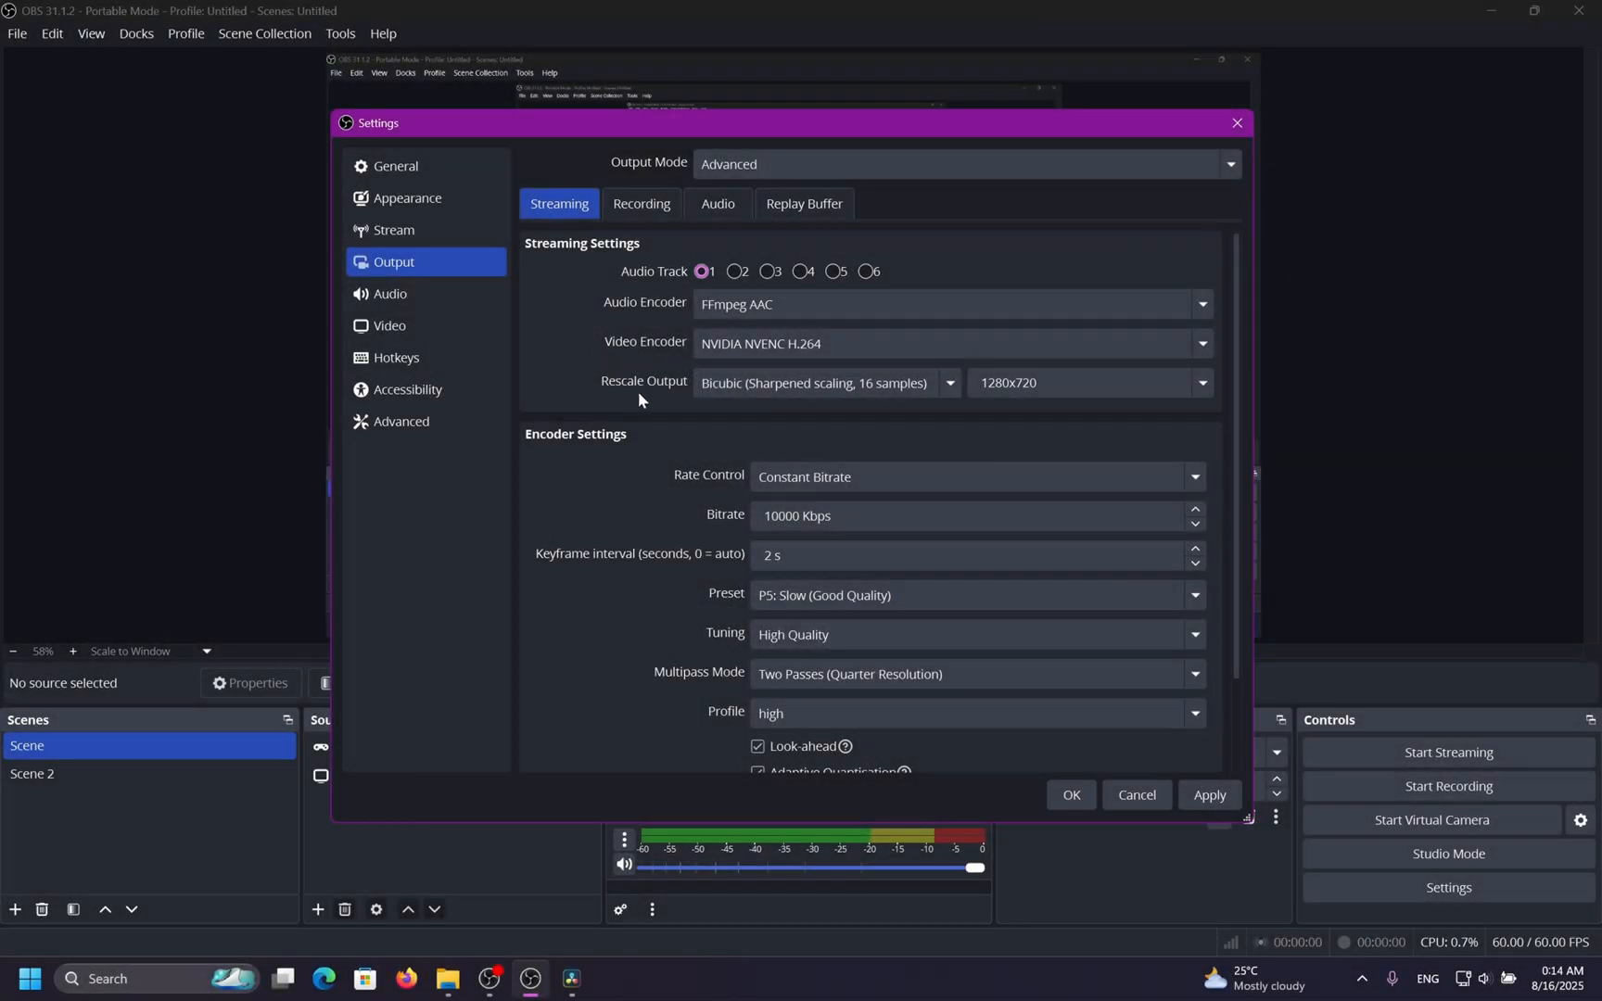
{"action": "double_click", "coordinate": [801, 518]}
Set the stream service to Twitch, return to the streaming output settings, and apply.
{"action": "left_click", "coordinate": [468, 234]}
{"action": "left_click", "coordinate": [754, 174]}
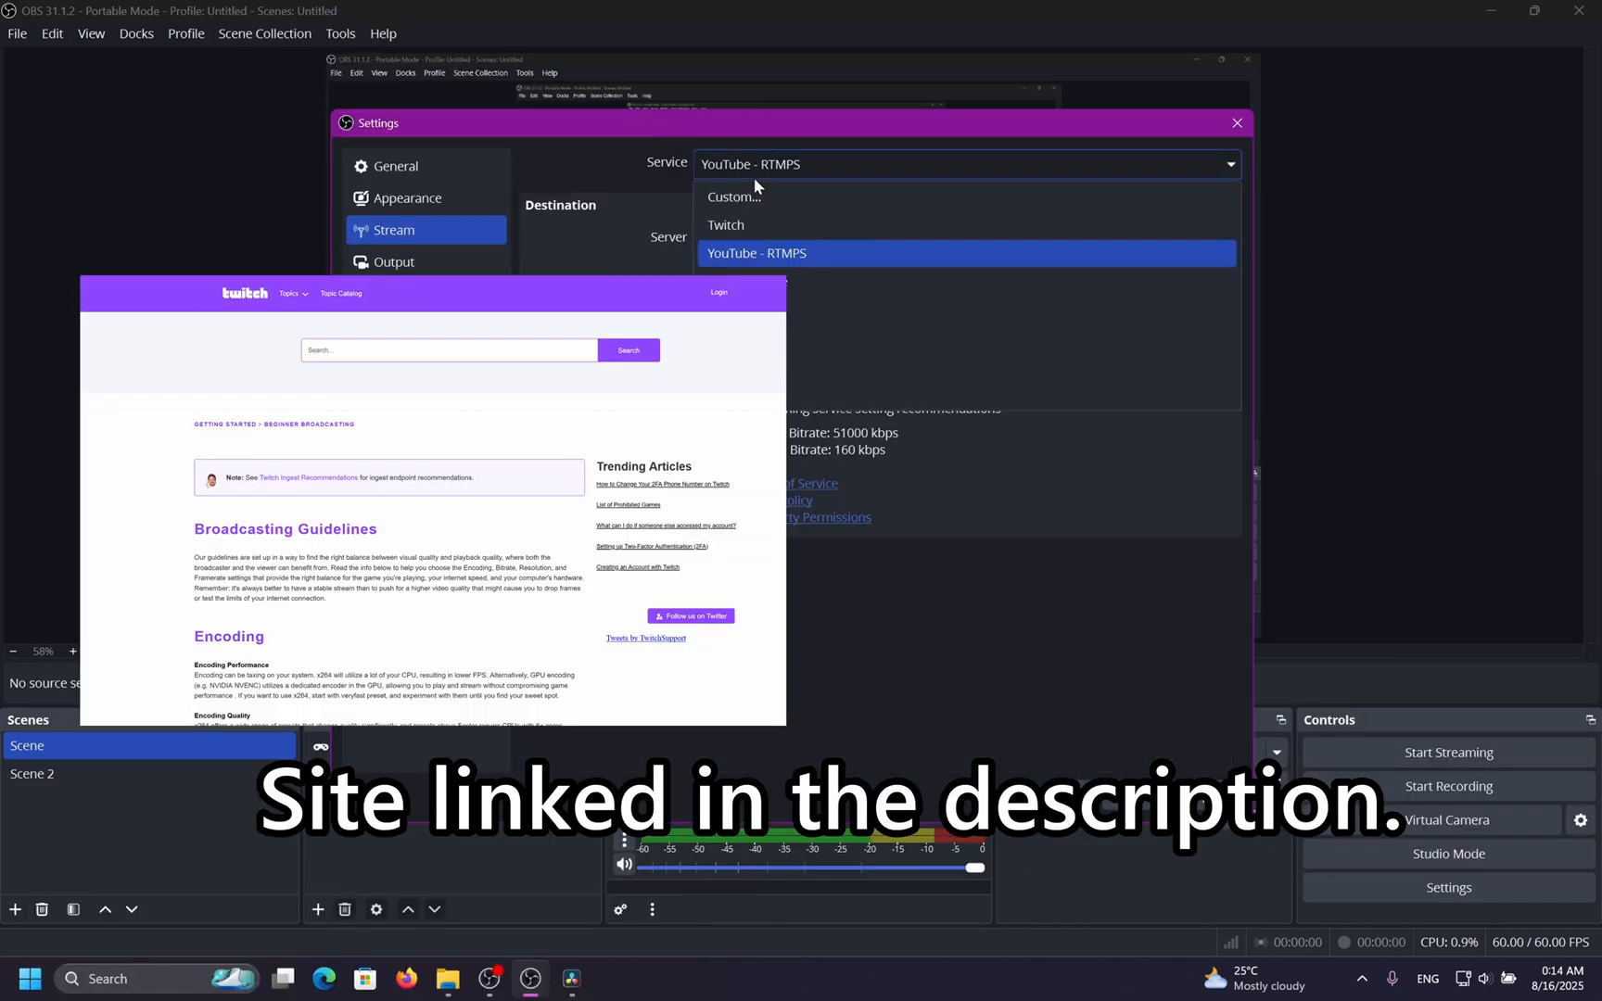
{"action": "left_click", "coordinate": [753, 222]}
{"action": "left_click", "coordinate": [399, 264]}
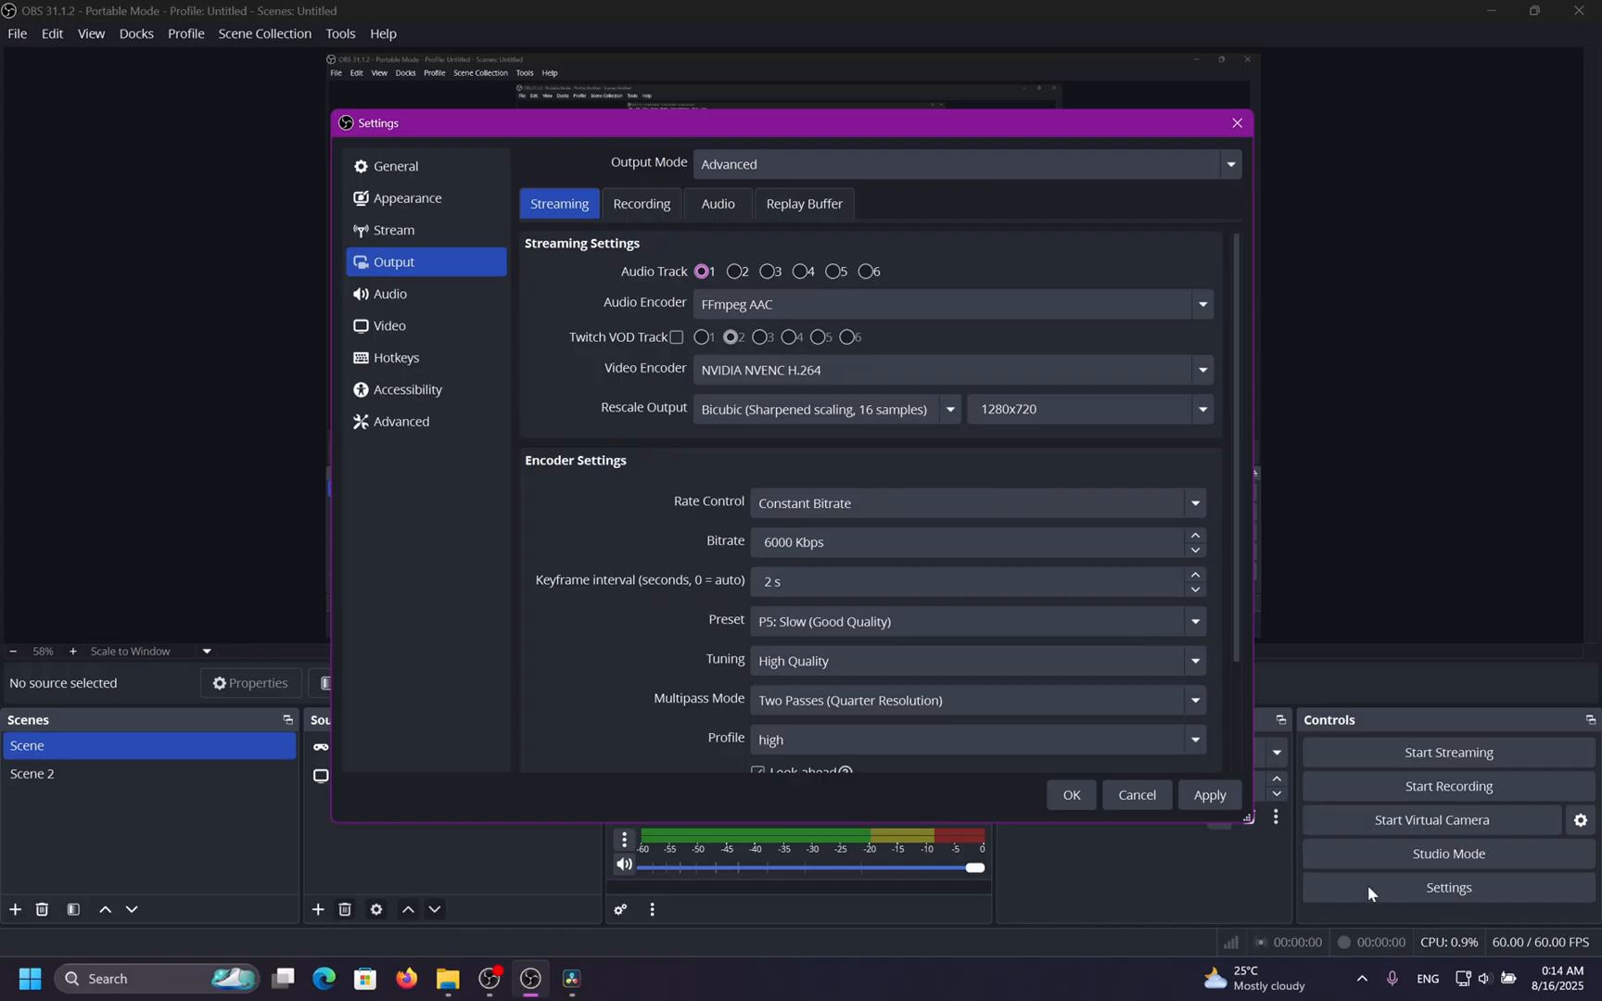
{"action": "left_click", "coordinate": [1210, 794]}
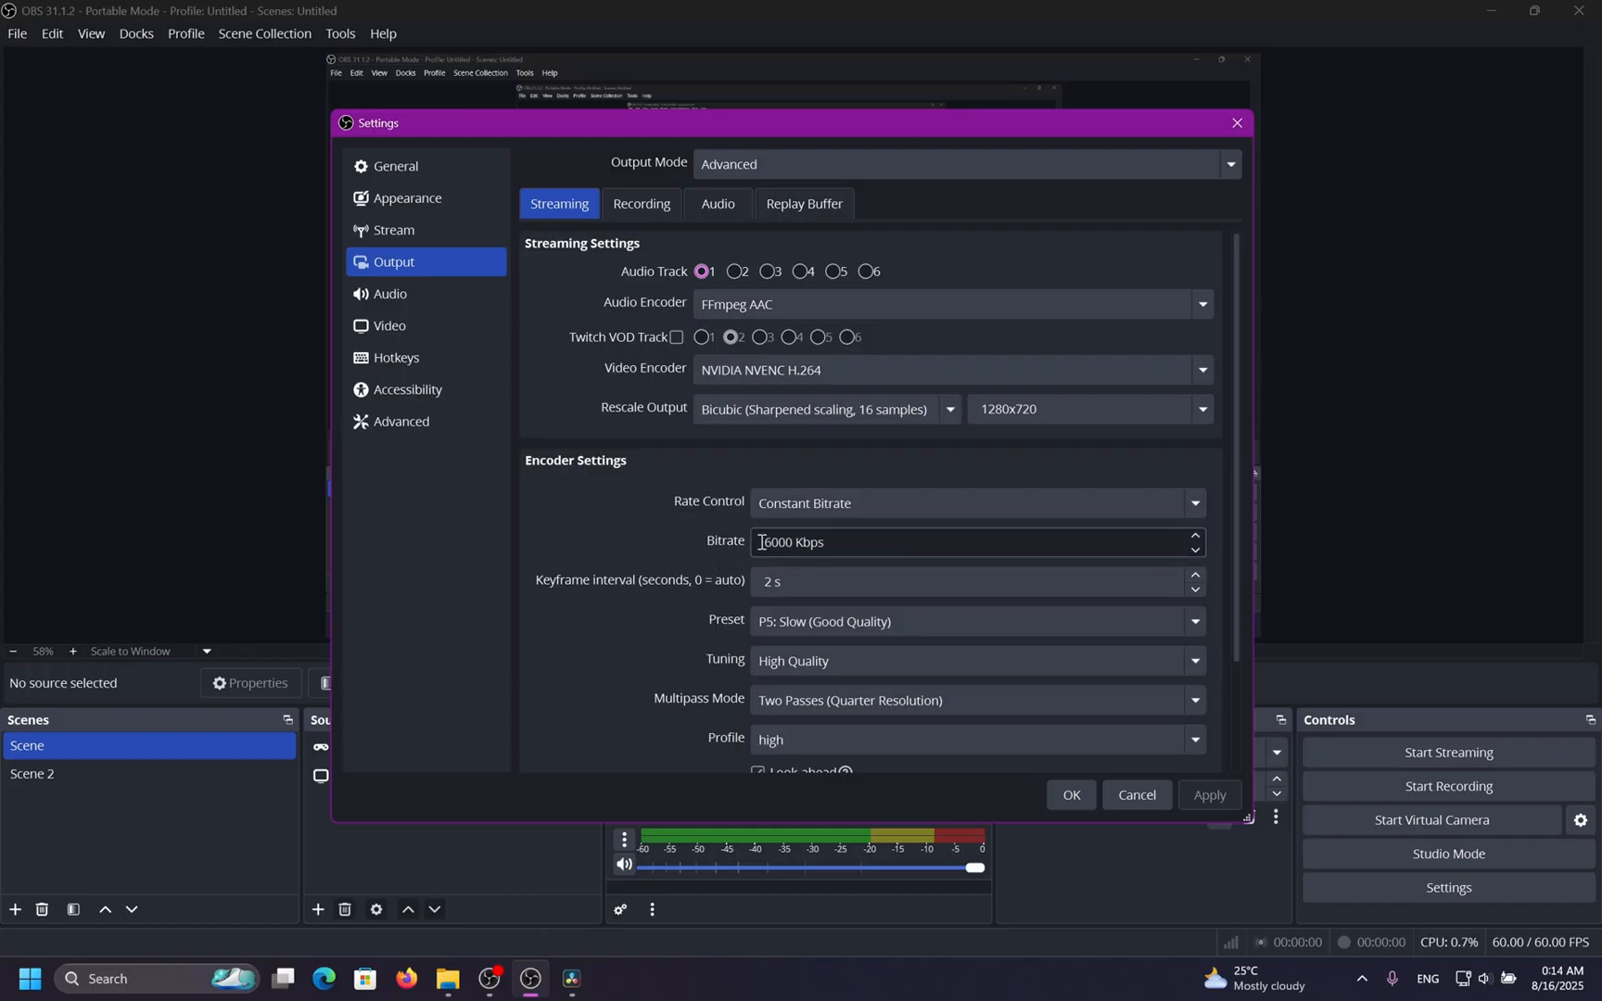
Set the streaming bitrate to 20000 Kbps.
{"action": "left_click_drag", "start_coordinate": [869, 543], "coordinate": [614, 530]}
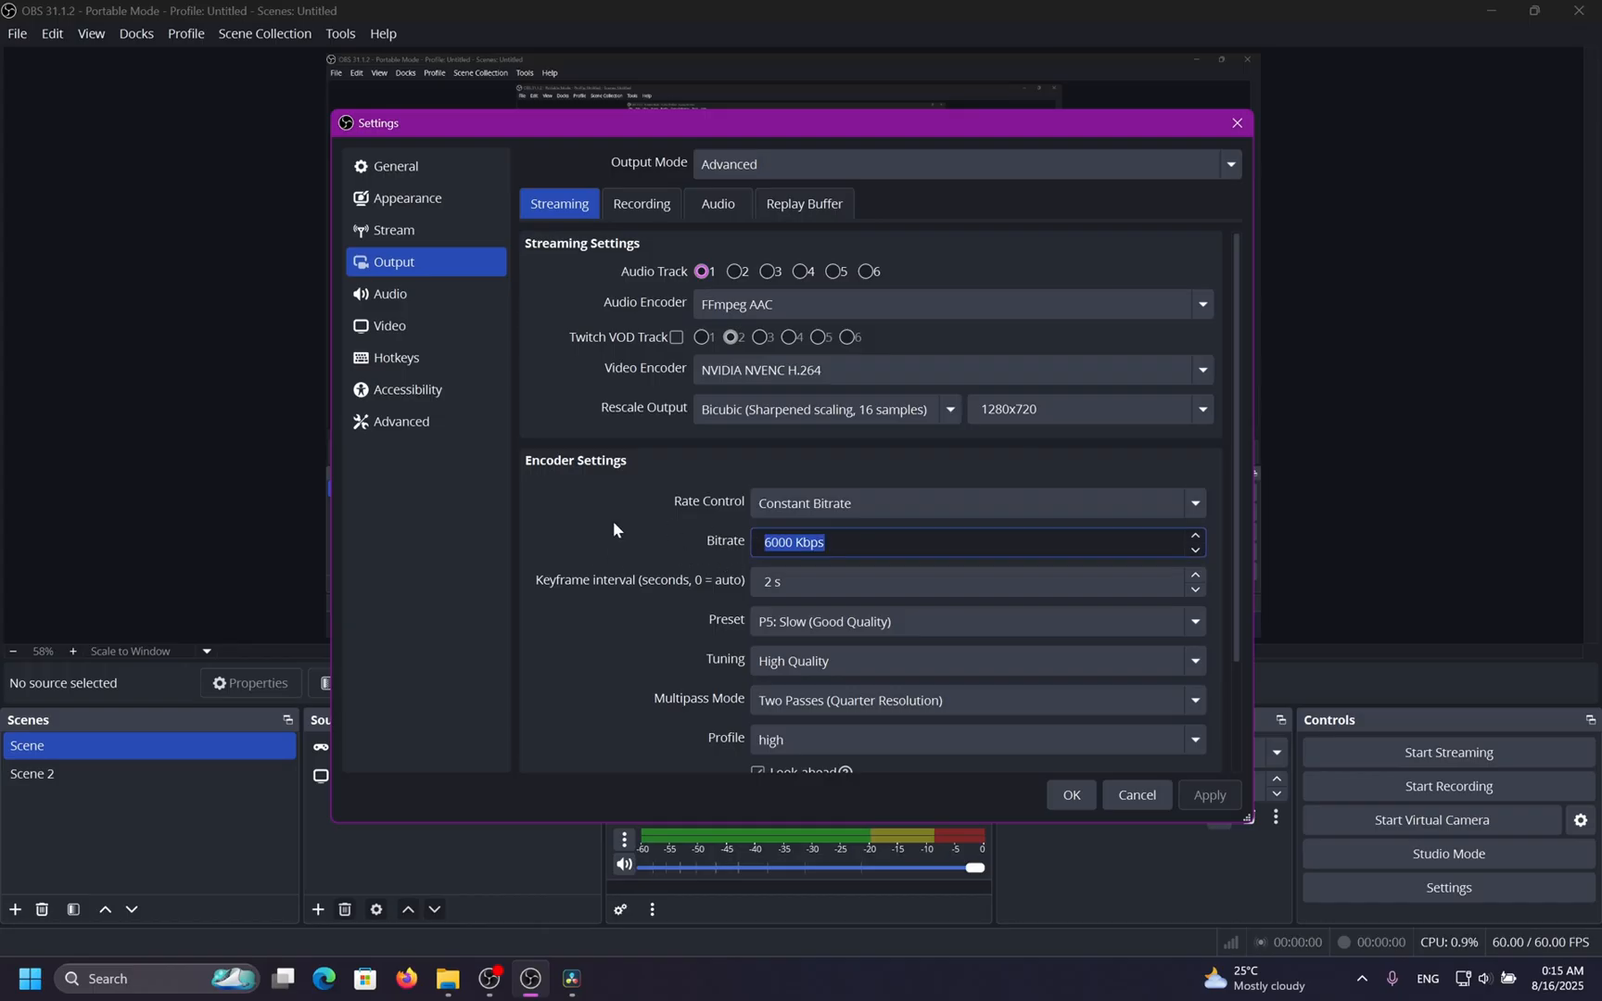
{"action": "type", "text": "20000"}
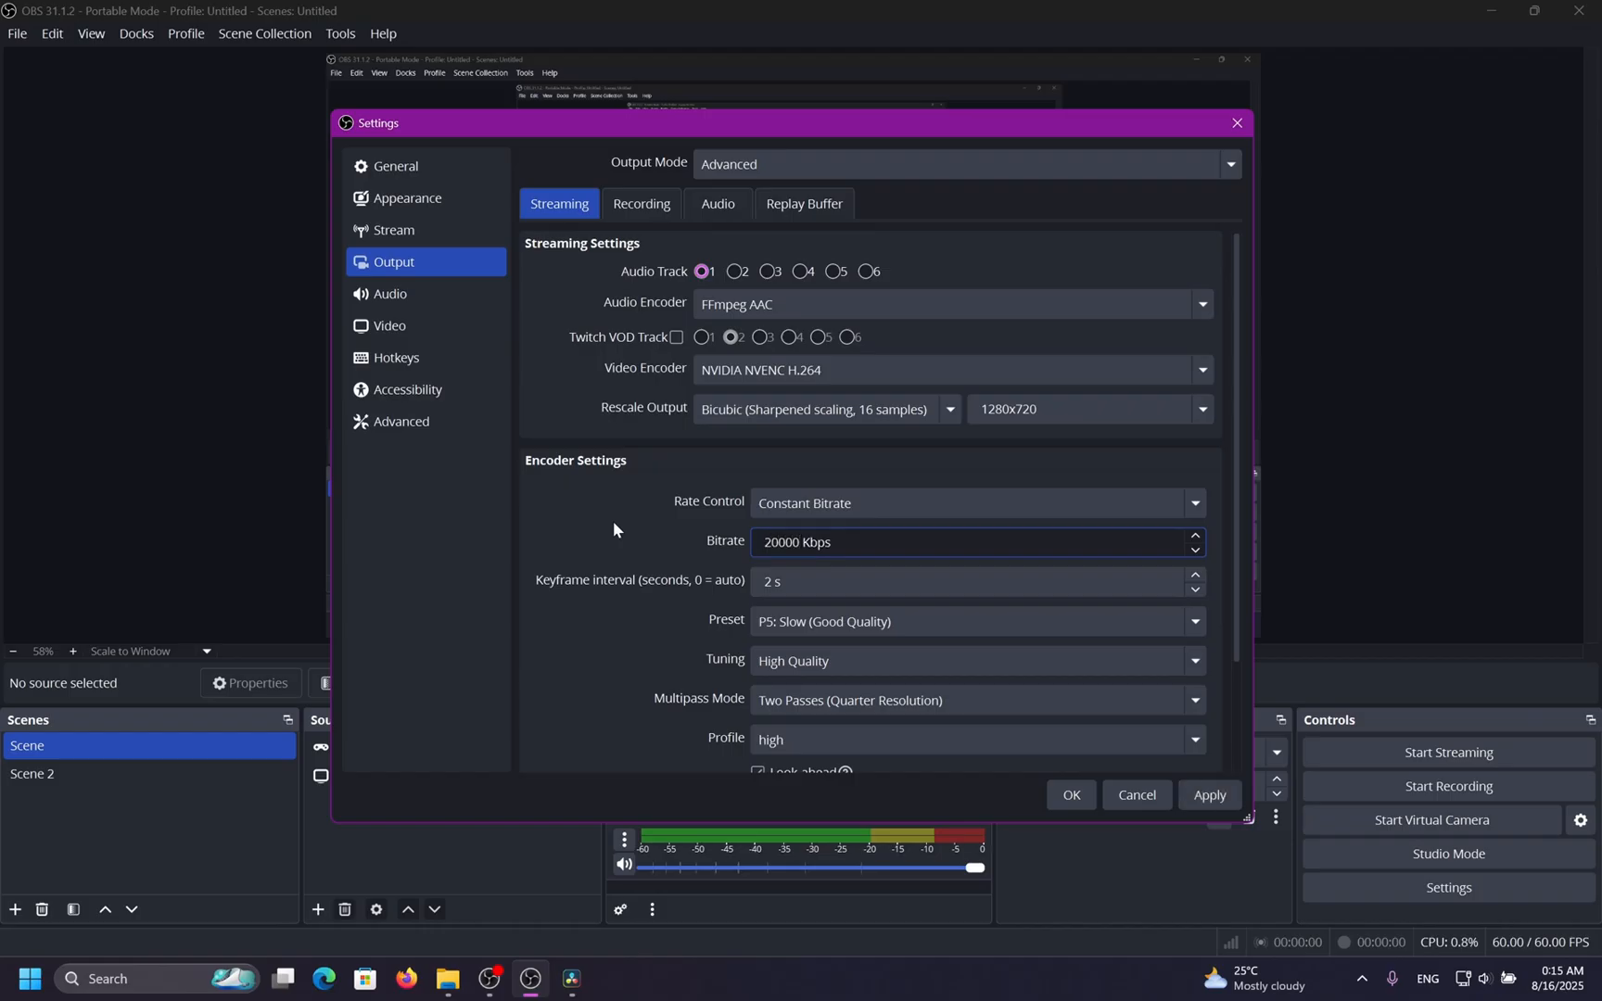
Set the streaming bitrate to 6000 Kbps and apply the settings.
{"action": "left_click_drag", "start_coordinate": [853, 542], "coordinate": [627, 554]}
{"action": "type", "text": "6000"}
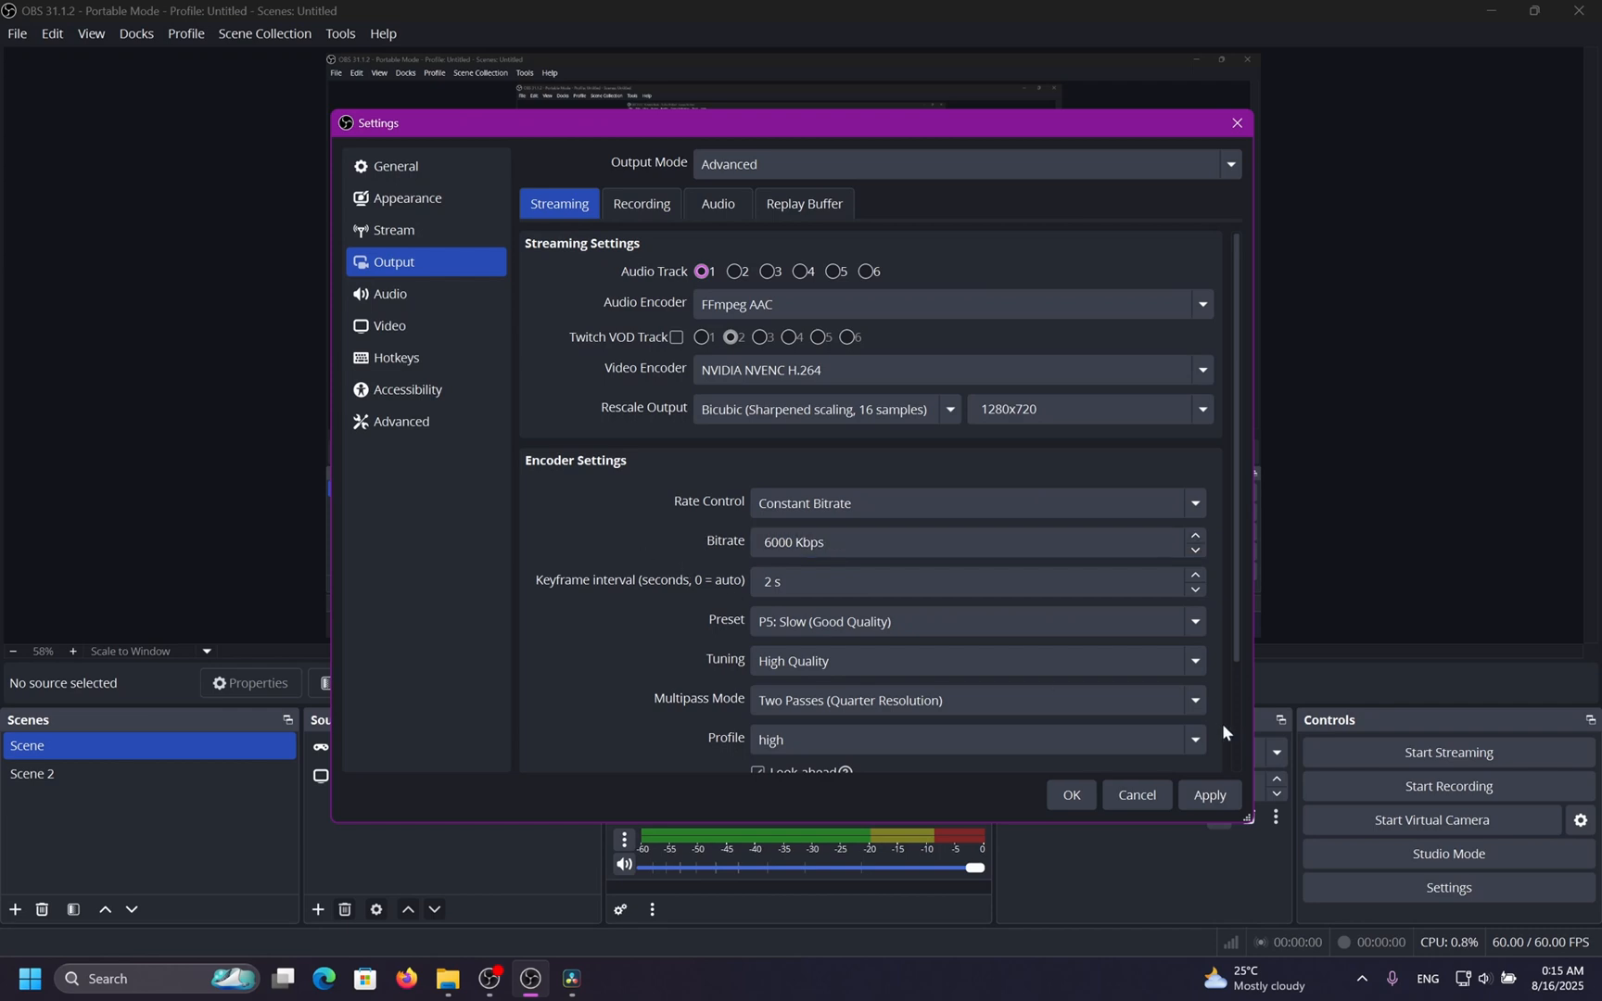
{"action": "left_click", "coordinate": [1211, 795]}
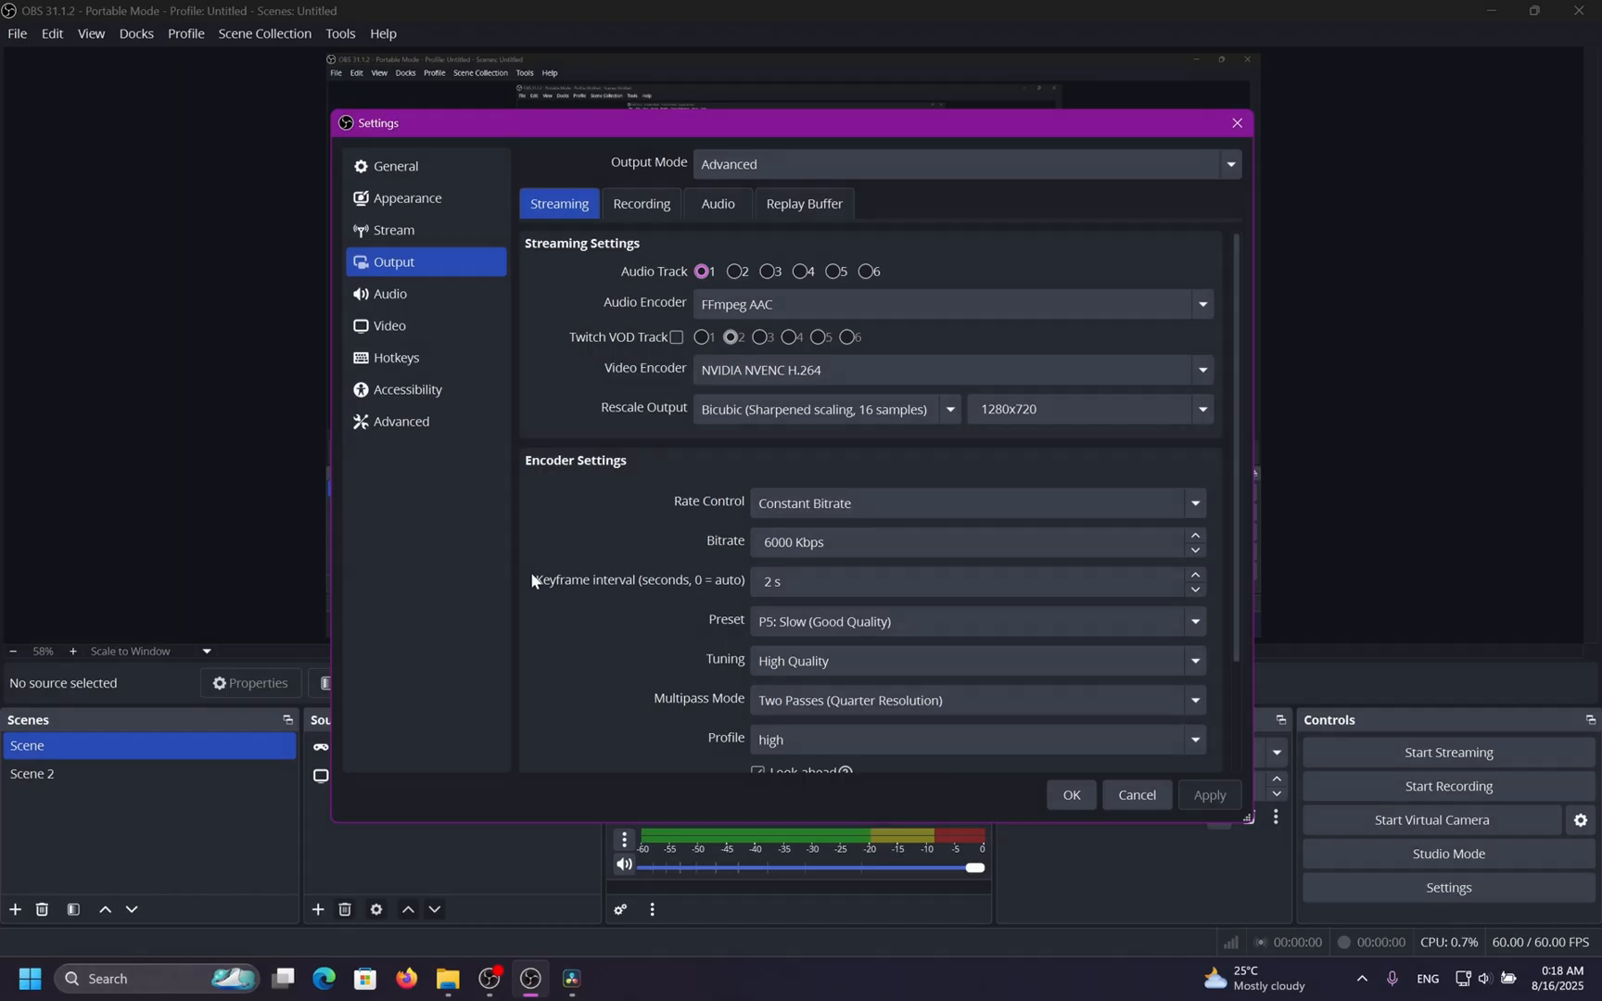
Set the streaming keyframe interval to 2 s.
{"action": "scroll", "coordinate": [532, 581], "scroll_direction": "down", "scroll_amount": 3}
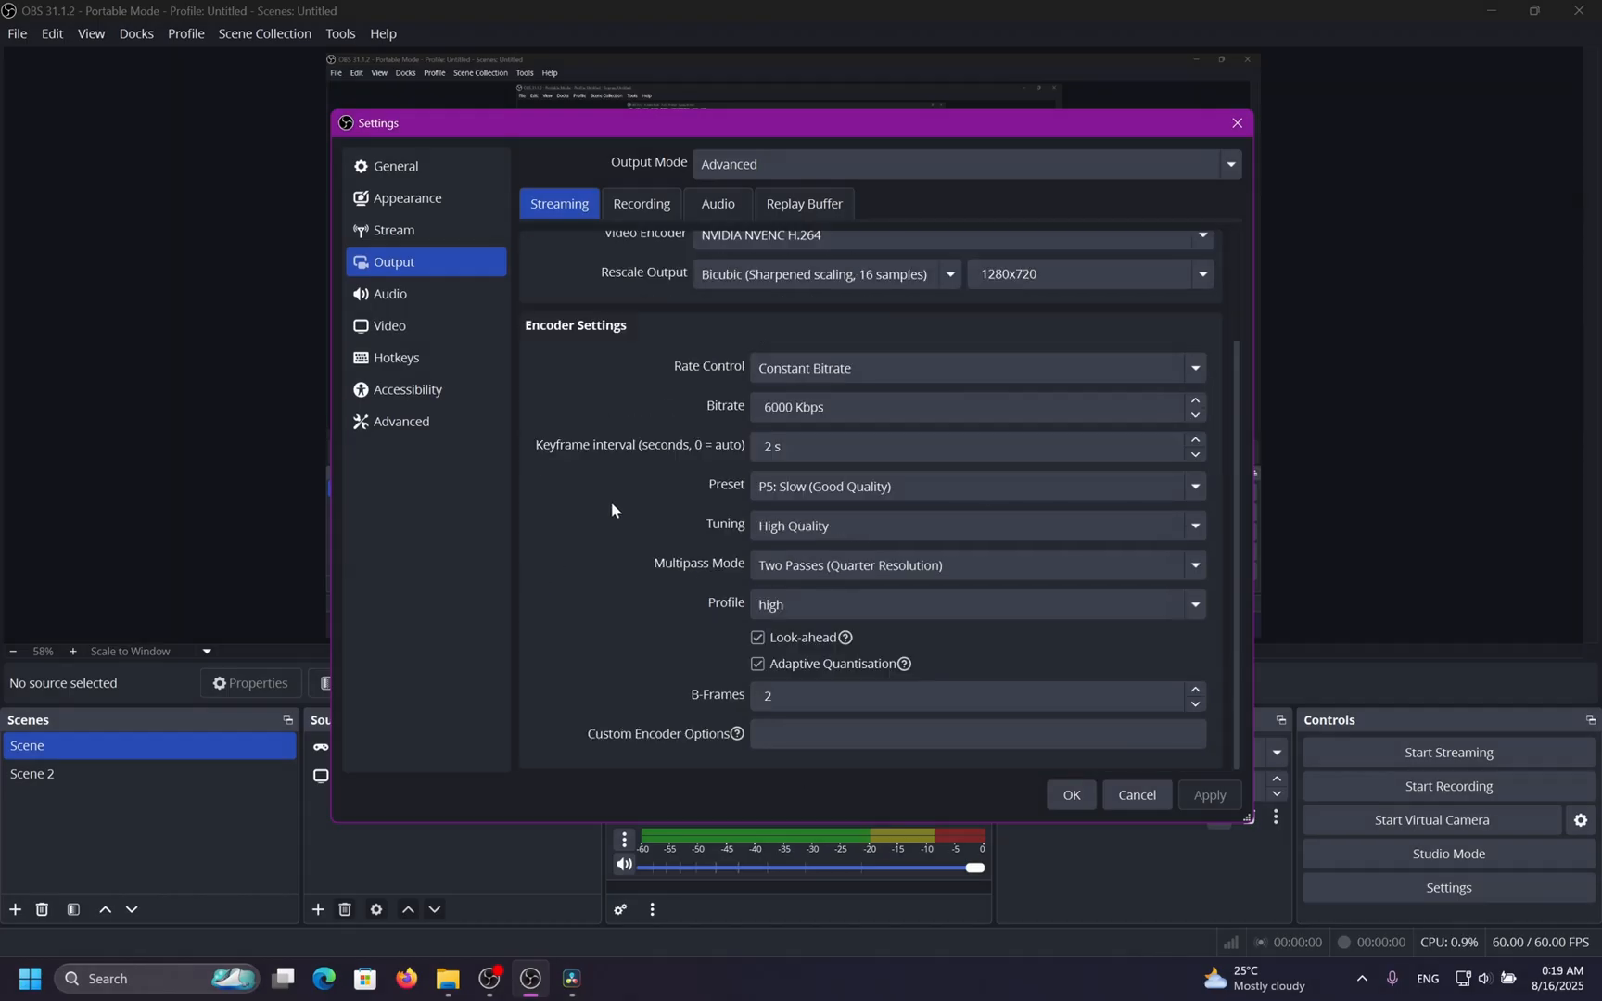
{"action": "left_click", "coordinate": [826, 439]}
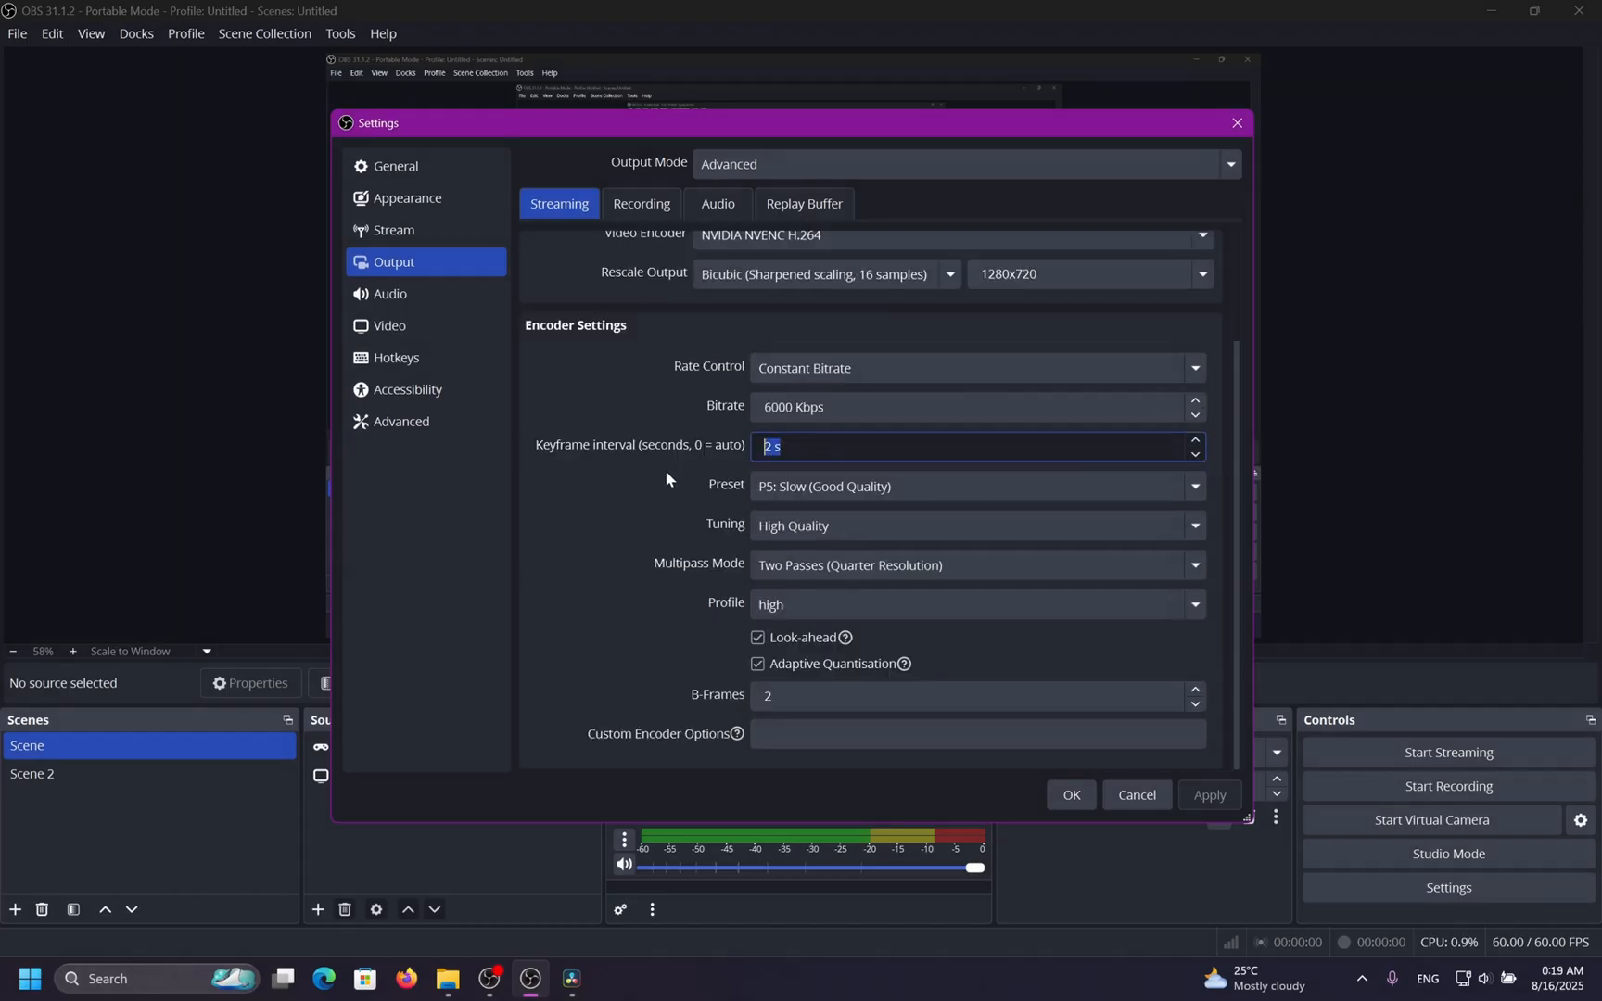
{"action": "type", "text": "2"}
{"action": "left_click", "coordinate": [607, 525]}
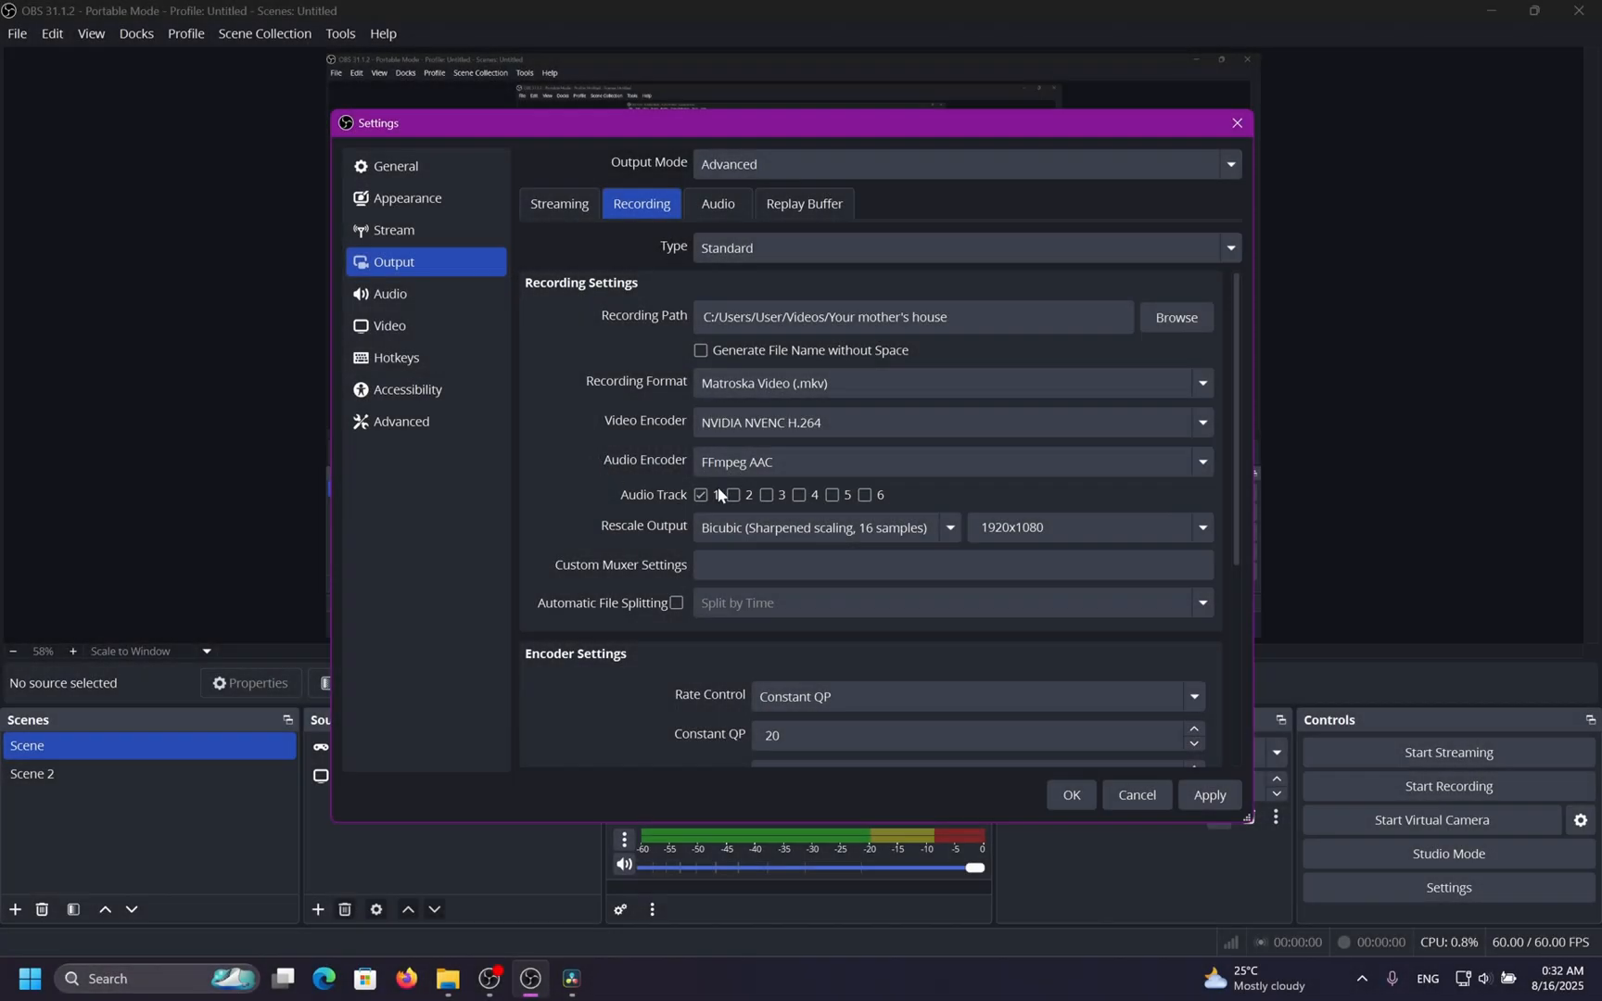
Review the output Audio and Recording tabs and confirm the settings dialog.
{"action": "left_click", "coordinate": [719, 209]}
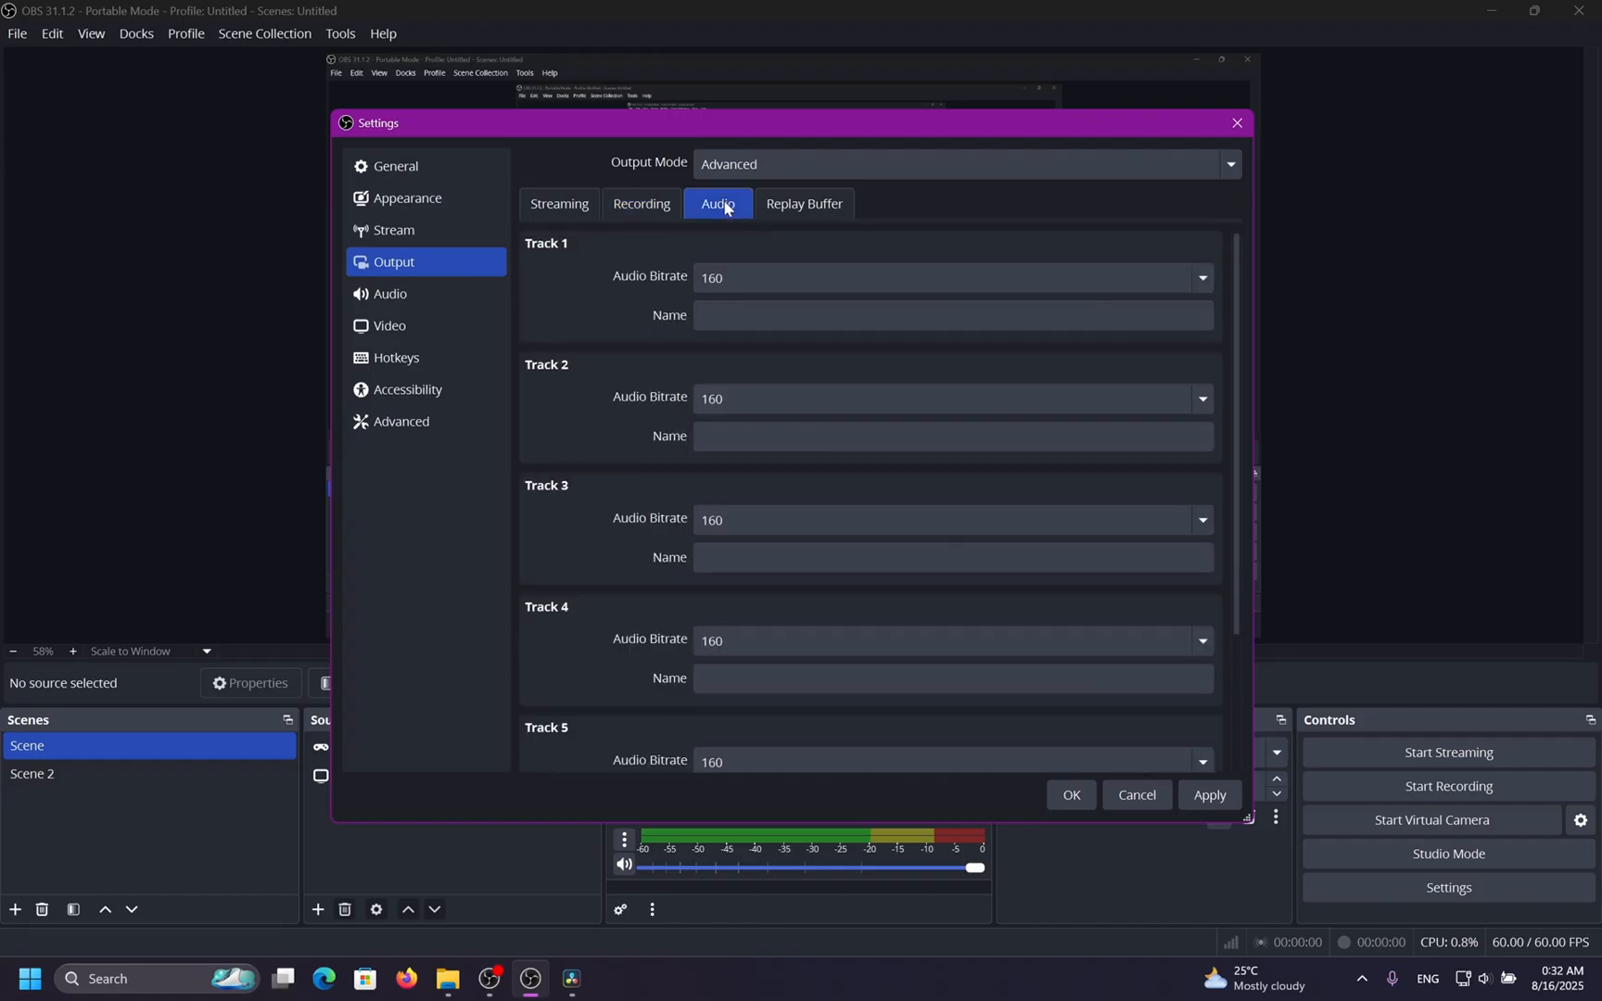
{"action": "left_click", "coordinate": [654, 211]}
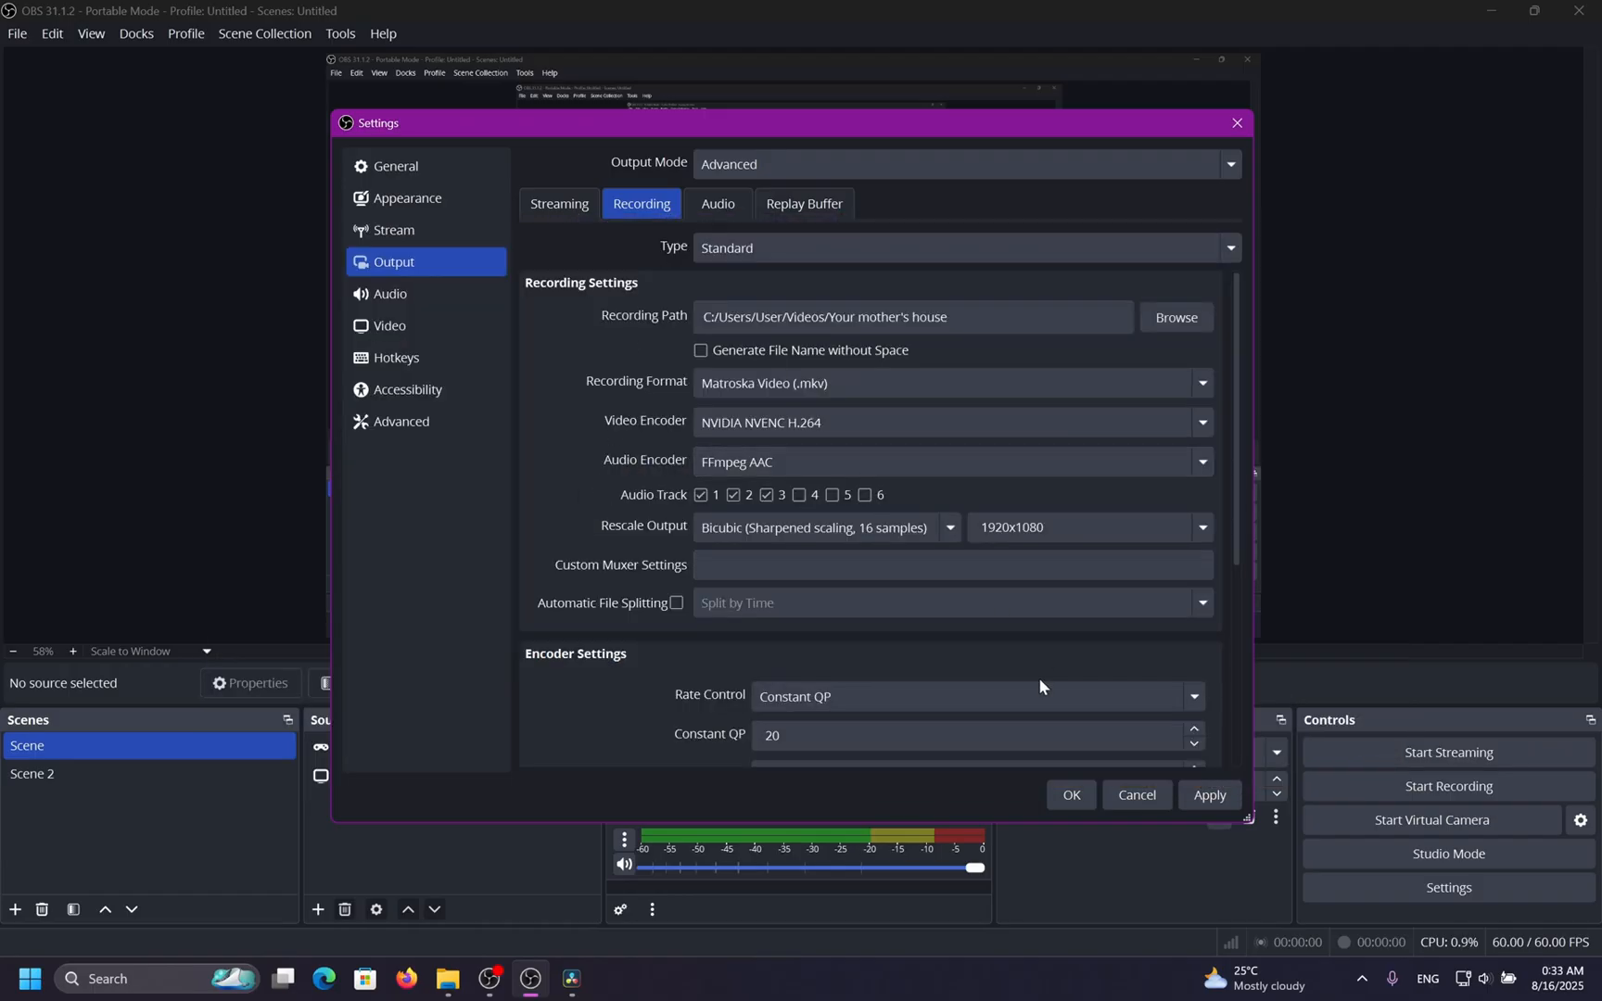
{"action": "left_click", "coordinate": [1070, 794]}
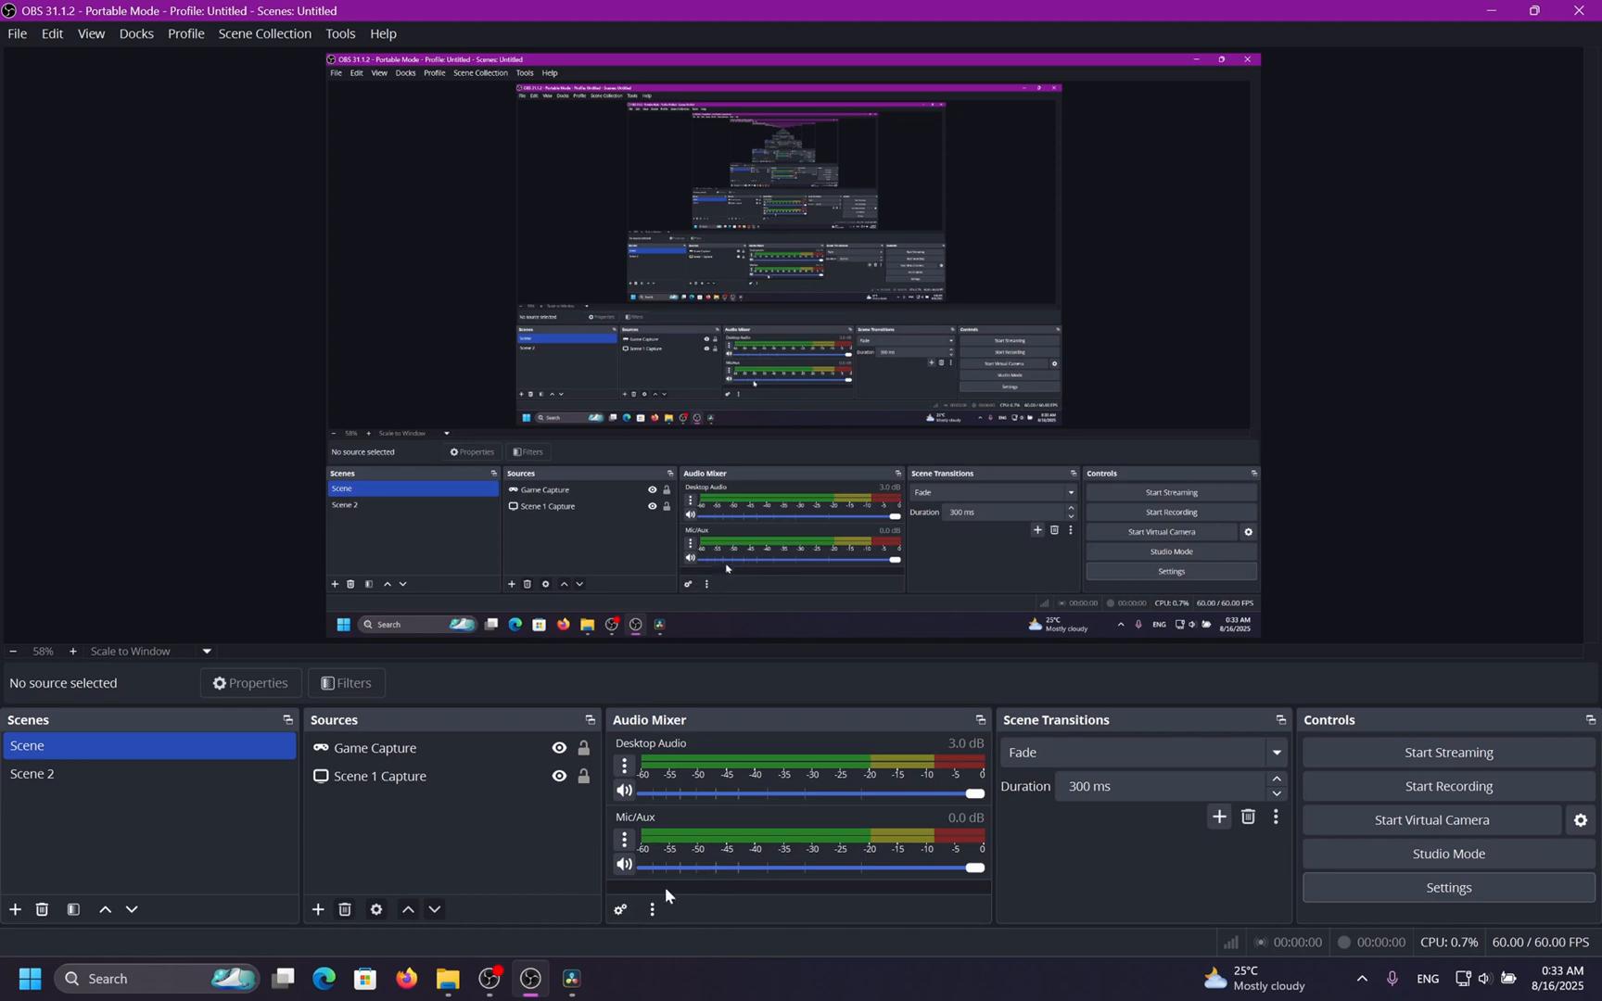
In Advanced Audio Properties, assign Desktop Audio and Mic/Aux to their audio tracks and close it.
{"action": "left_click", "coordinate": [623, 907]}
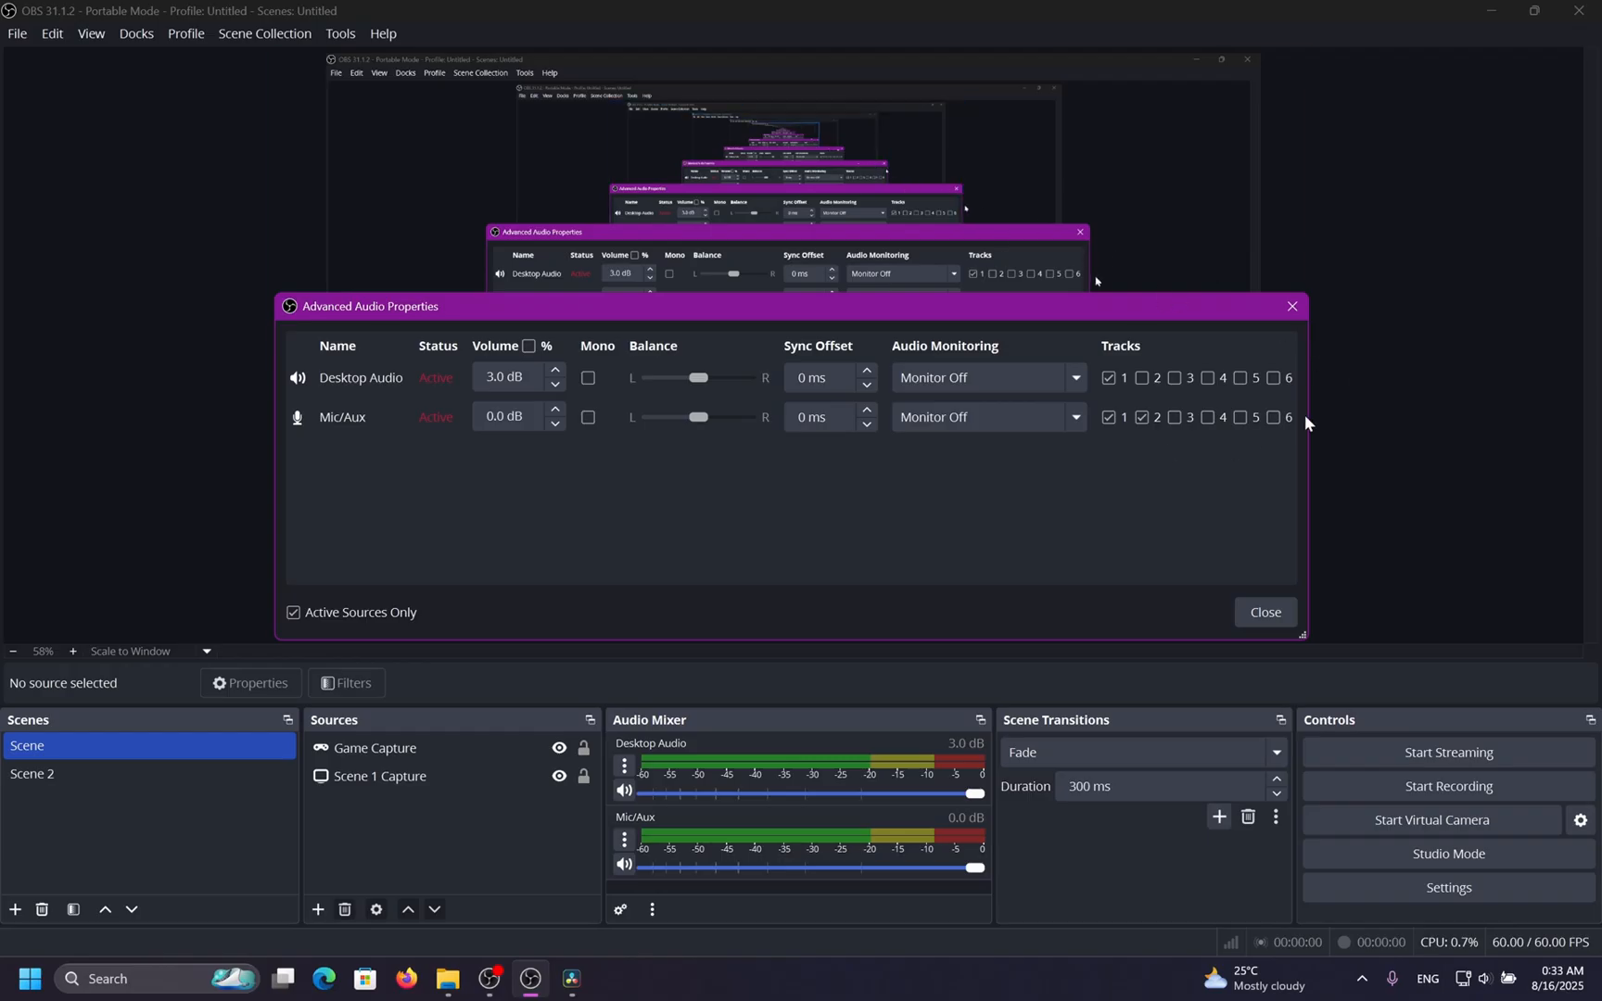
{"action": "left_click", "coordinate": [1110, 418]}
{"action": "left_click", "coordinate": [1123, 414]}
{"action": "left_click", "coordinate": [1146, 383]}
{"action": "left_click", "coordinate": [1152, 382]}
{"action": "left_click", "coordinate": [1251, 613]}
Reopen the output audio settings and set Track 1 and Track 2 audio bitrates to 320.
{"action": "left_click", "coordinate": [1449, 887]}
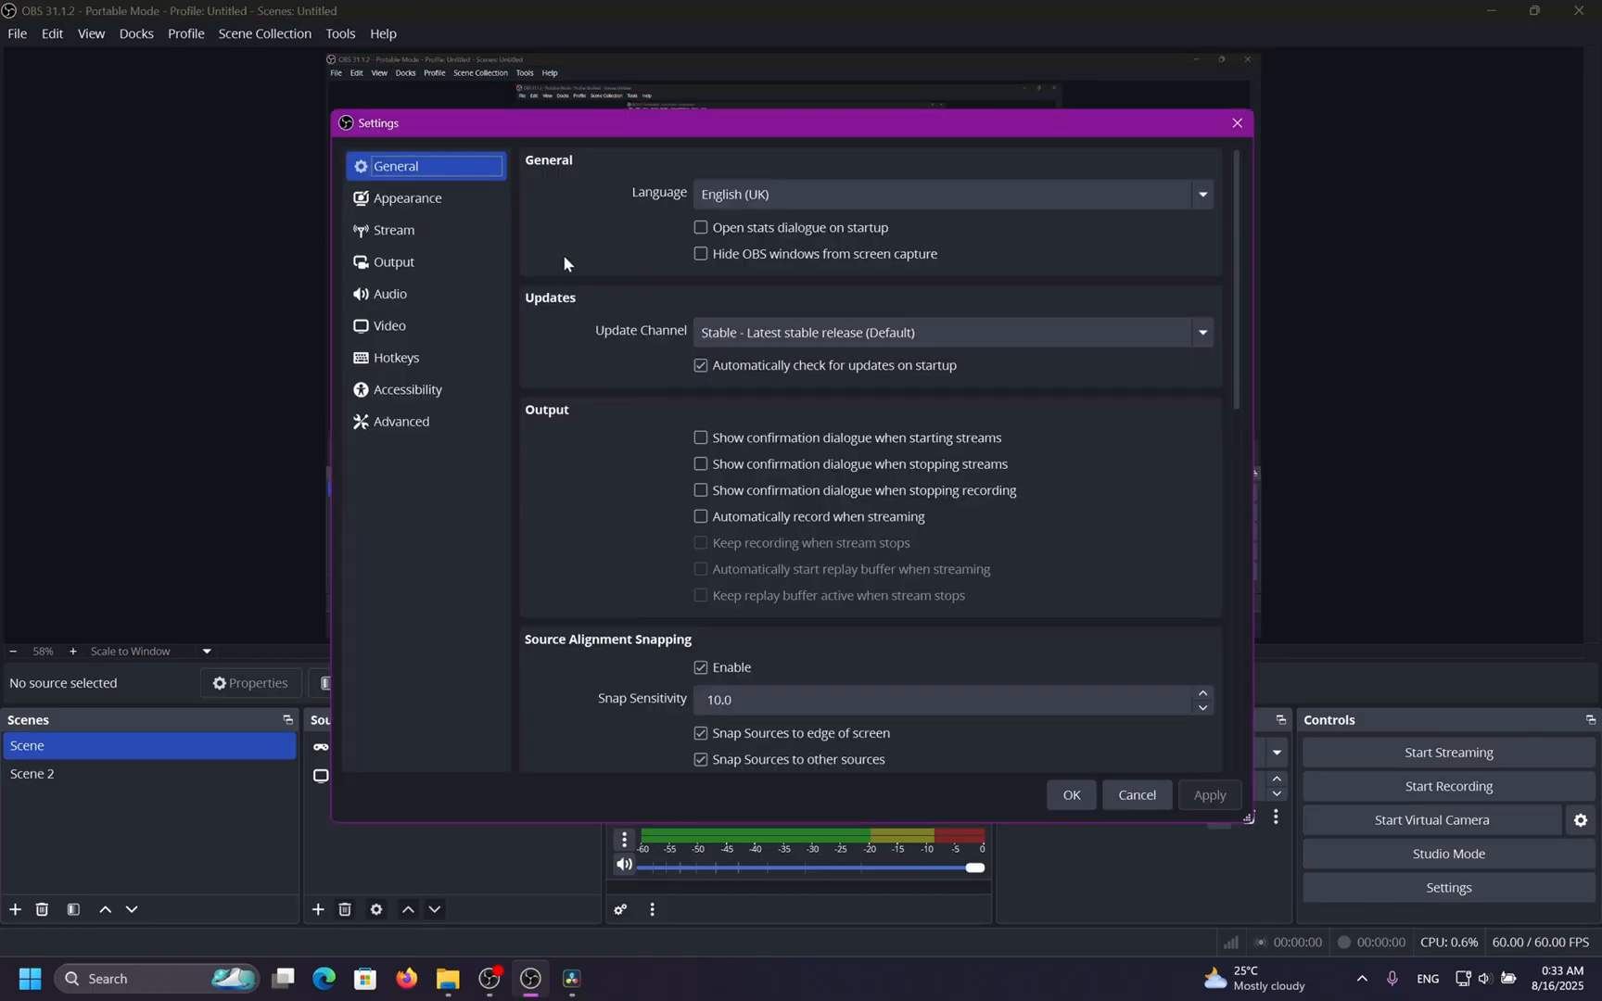
{"action": "left_click", "coordinate": [459, 267]}
{"action": "left_click", "coordinate": [697, 206]}
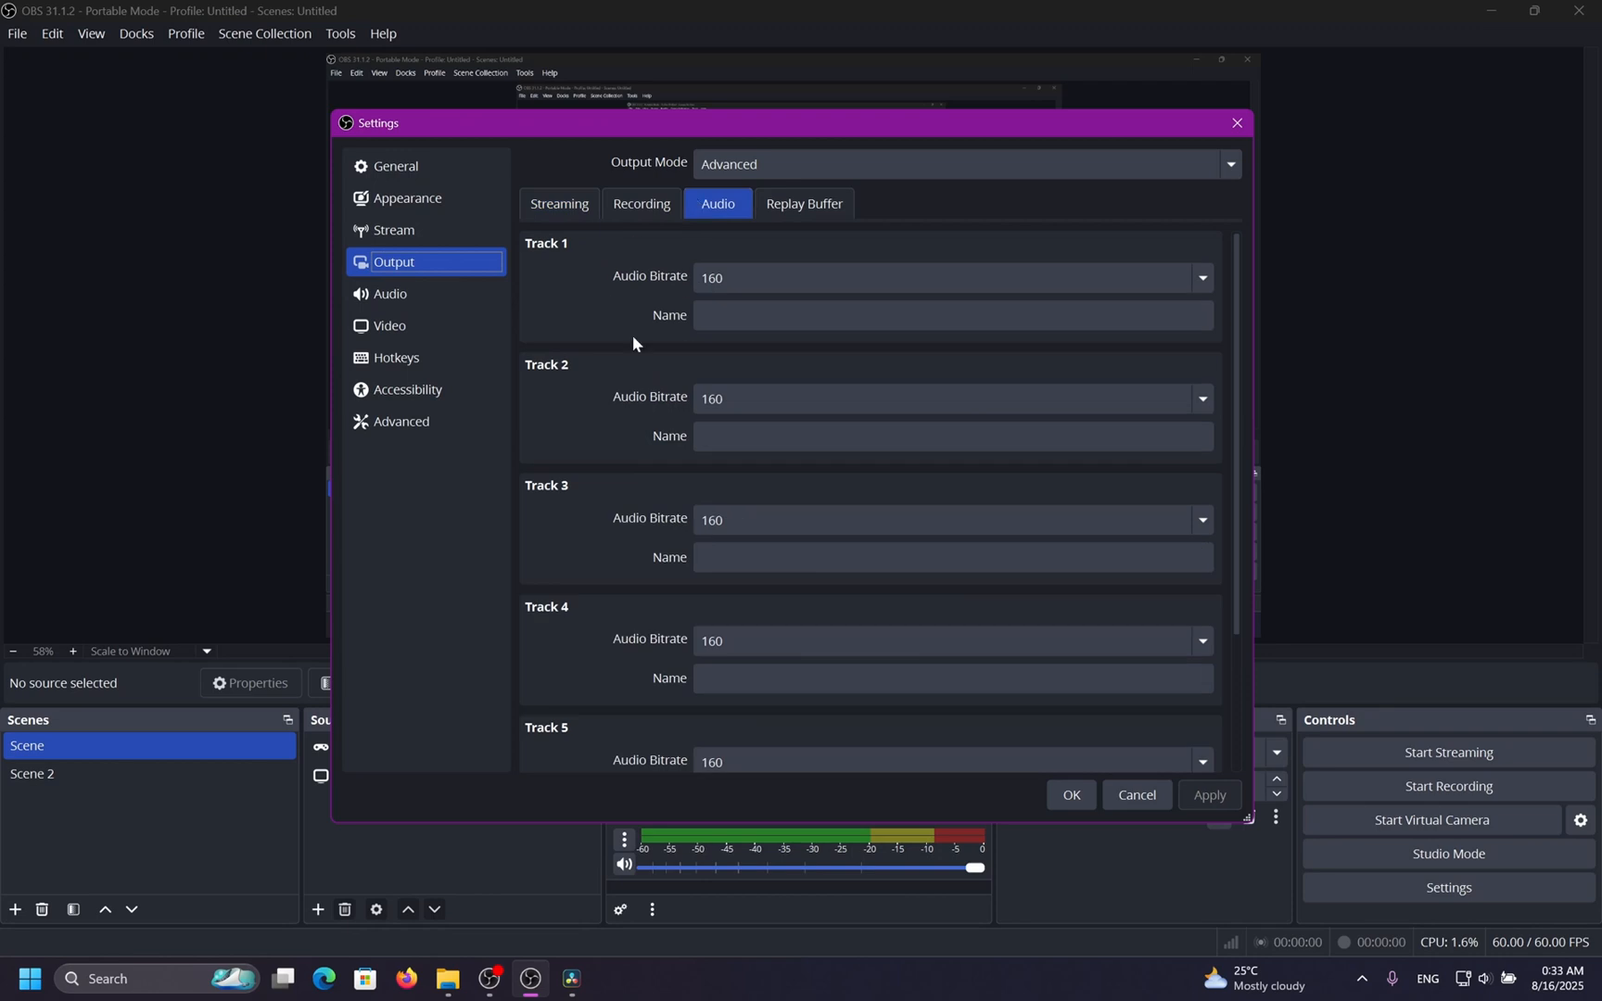
{"action": "left_click", "coordinate": [615, 363]}
{"action": "left_click", "coordinate": [822, 282]}
{"action": "left_click", "coordinate": [747, 531]}
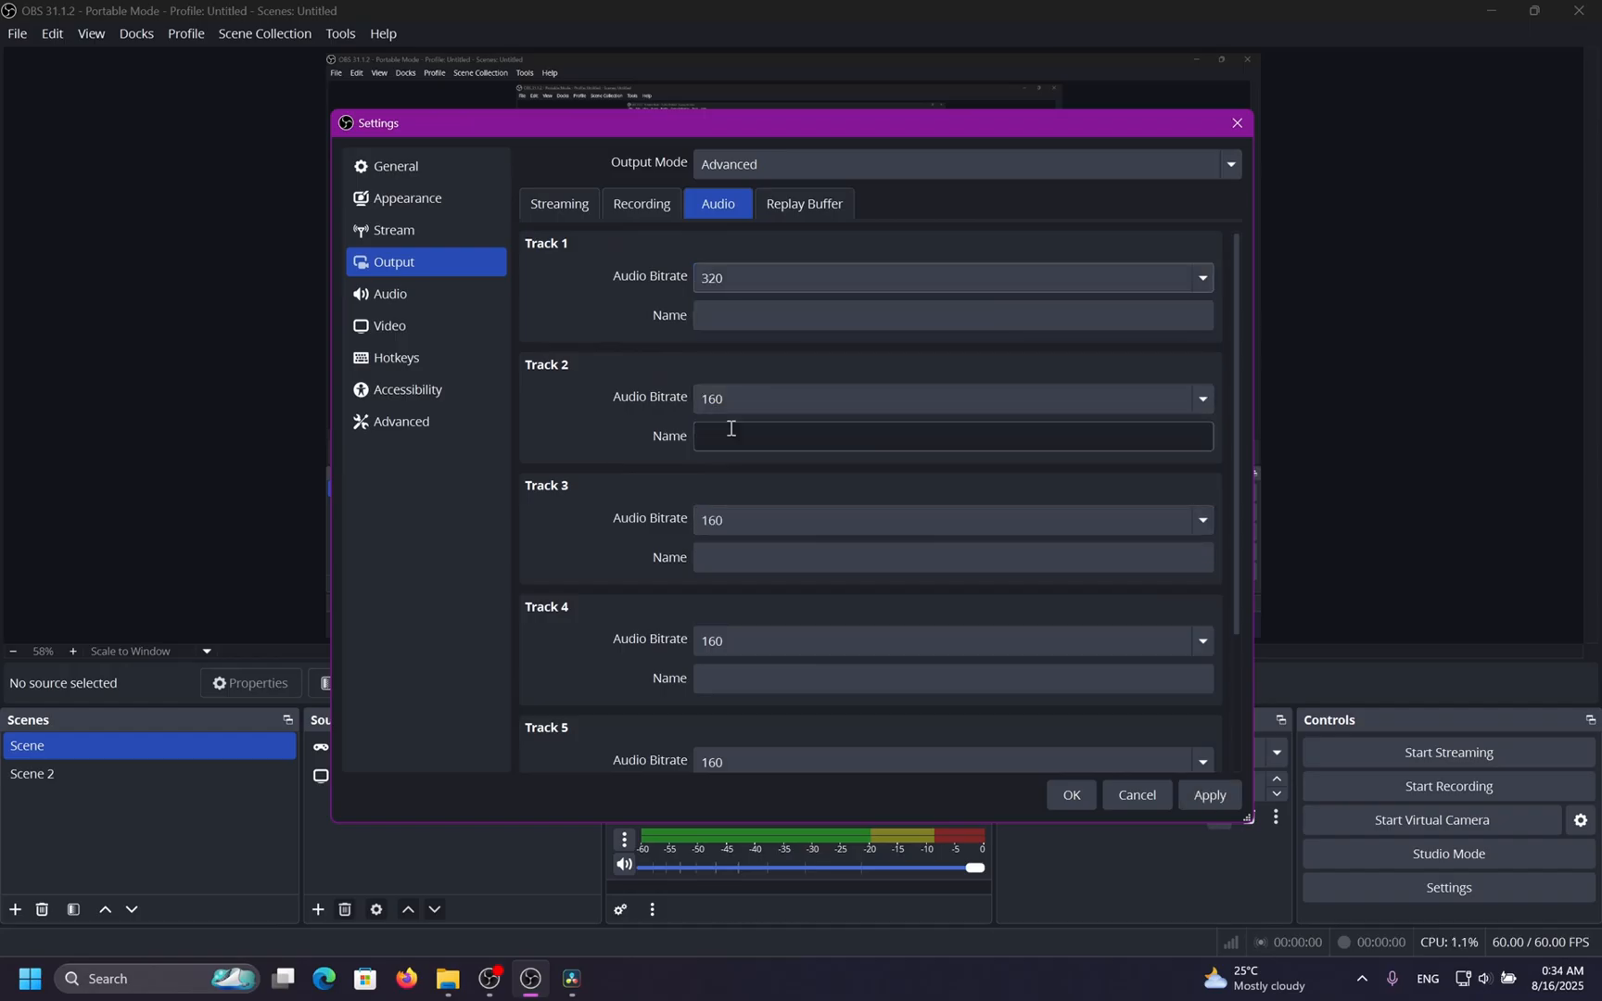
{"action": "left_click", "coordinate": [729, 404]}
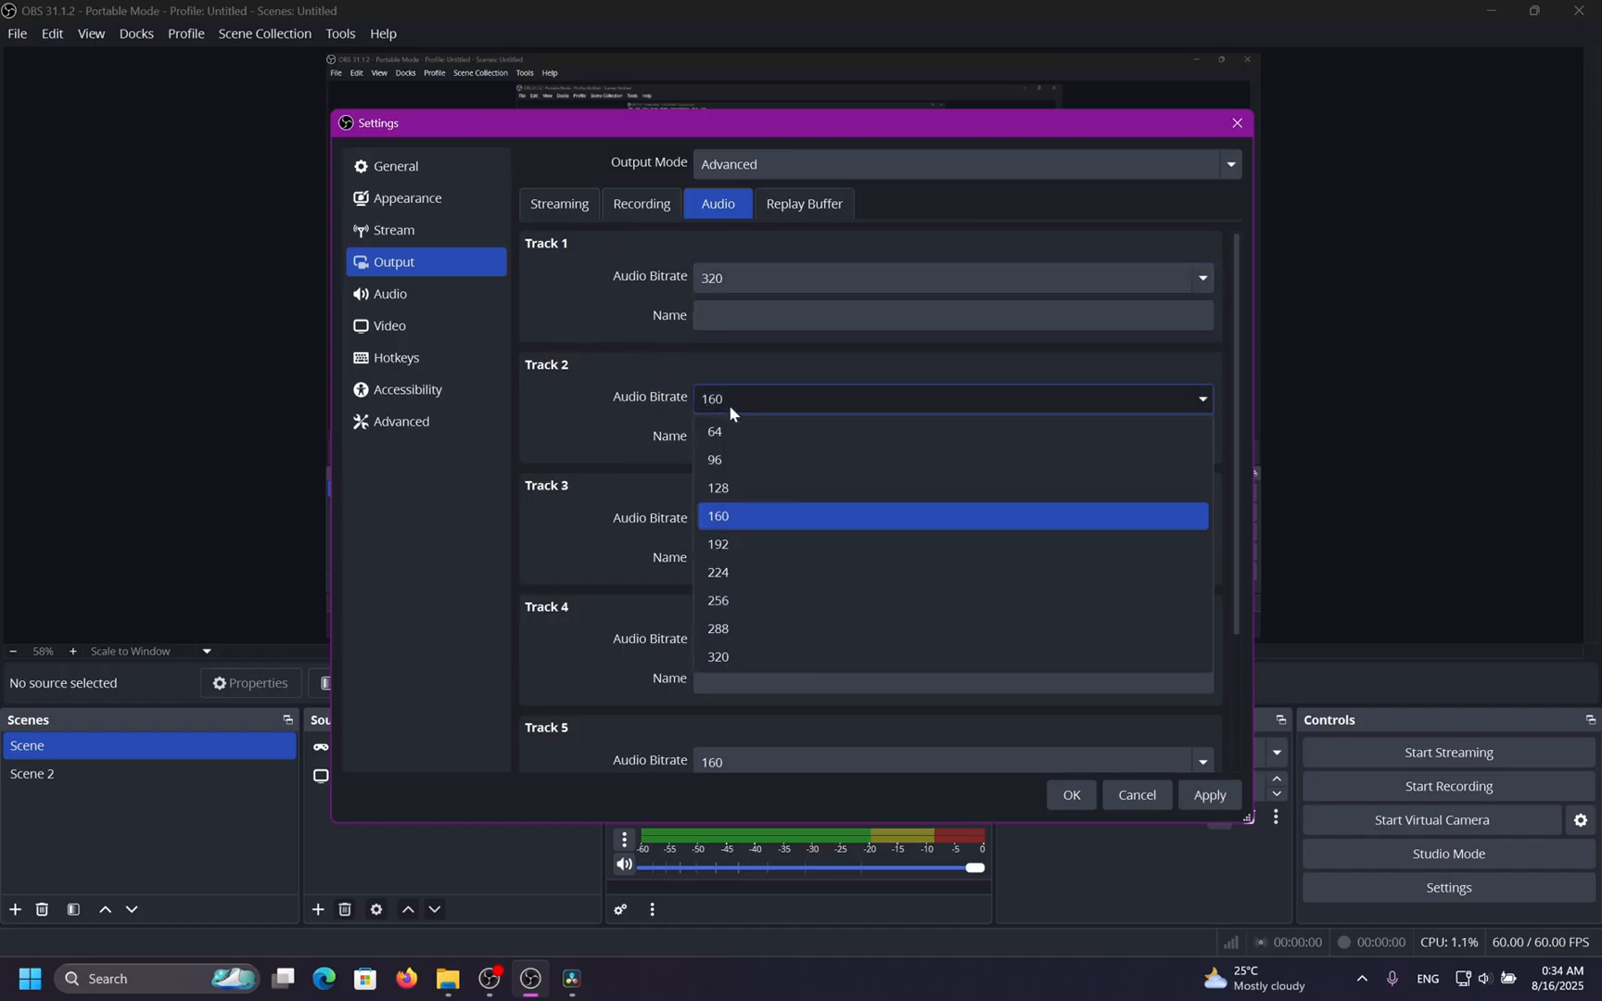
{"action": "left_click", "coordinate": [825, 655]}
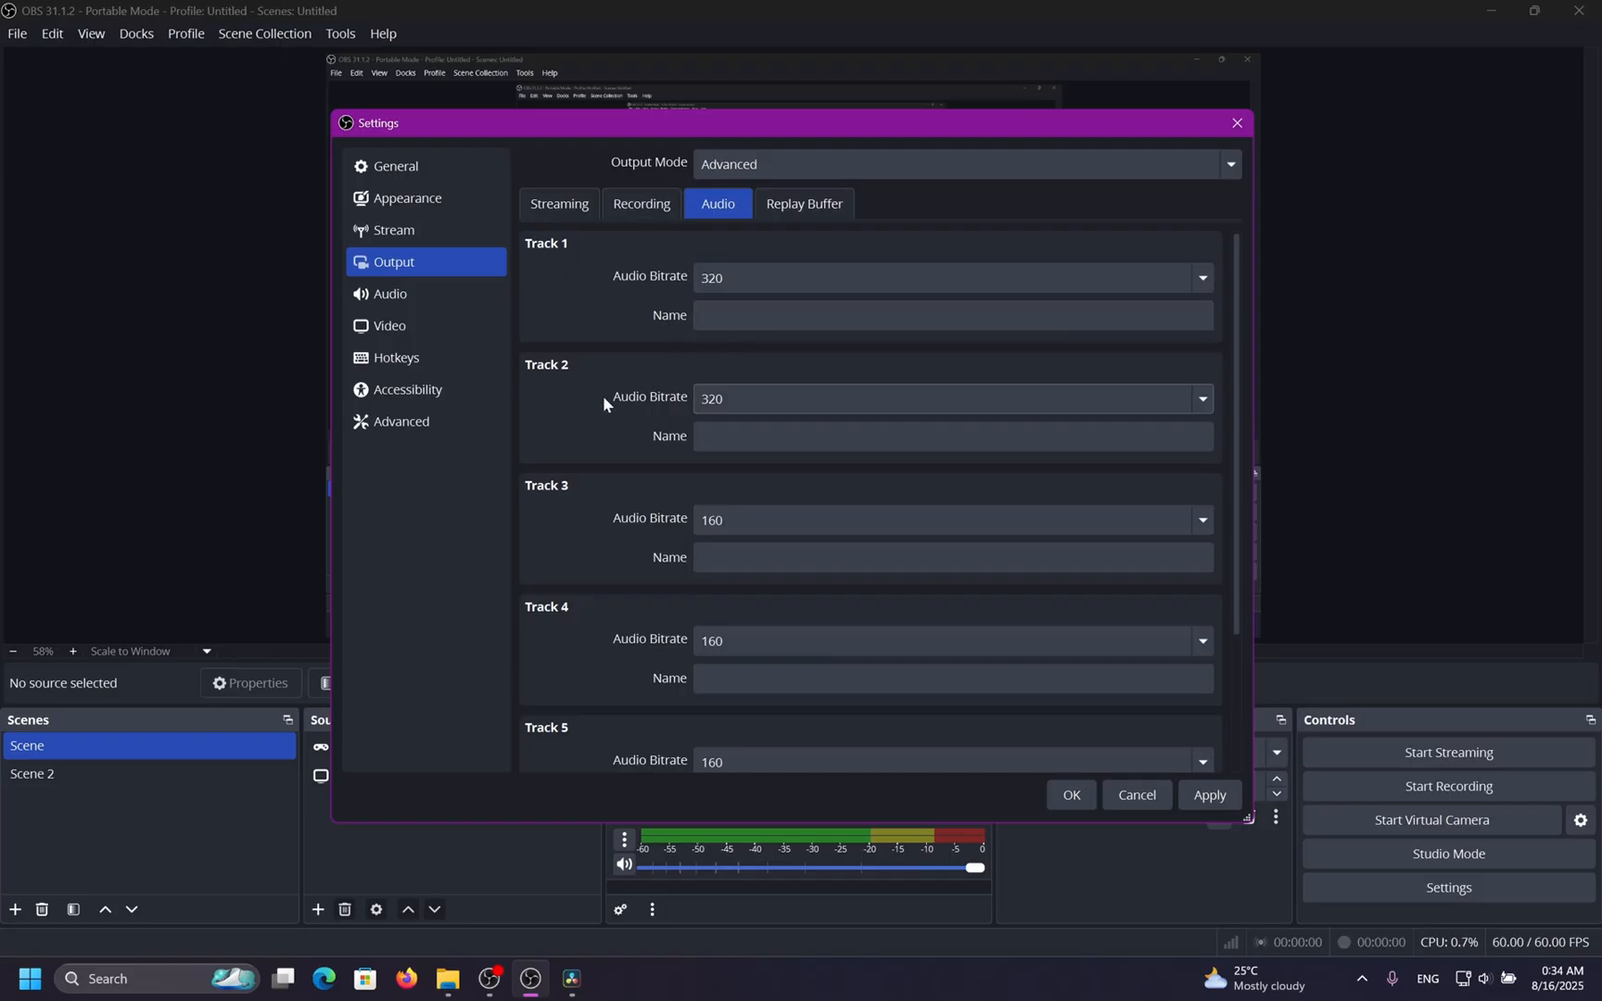
Name Track 1 Desktop and Track 2 Mic, then apply.
{"action": "left_click", "coordinate": [808, 320]}
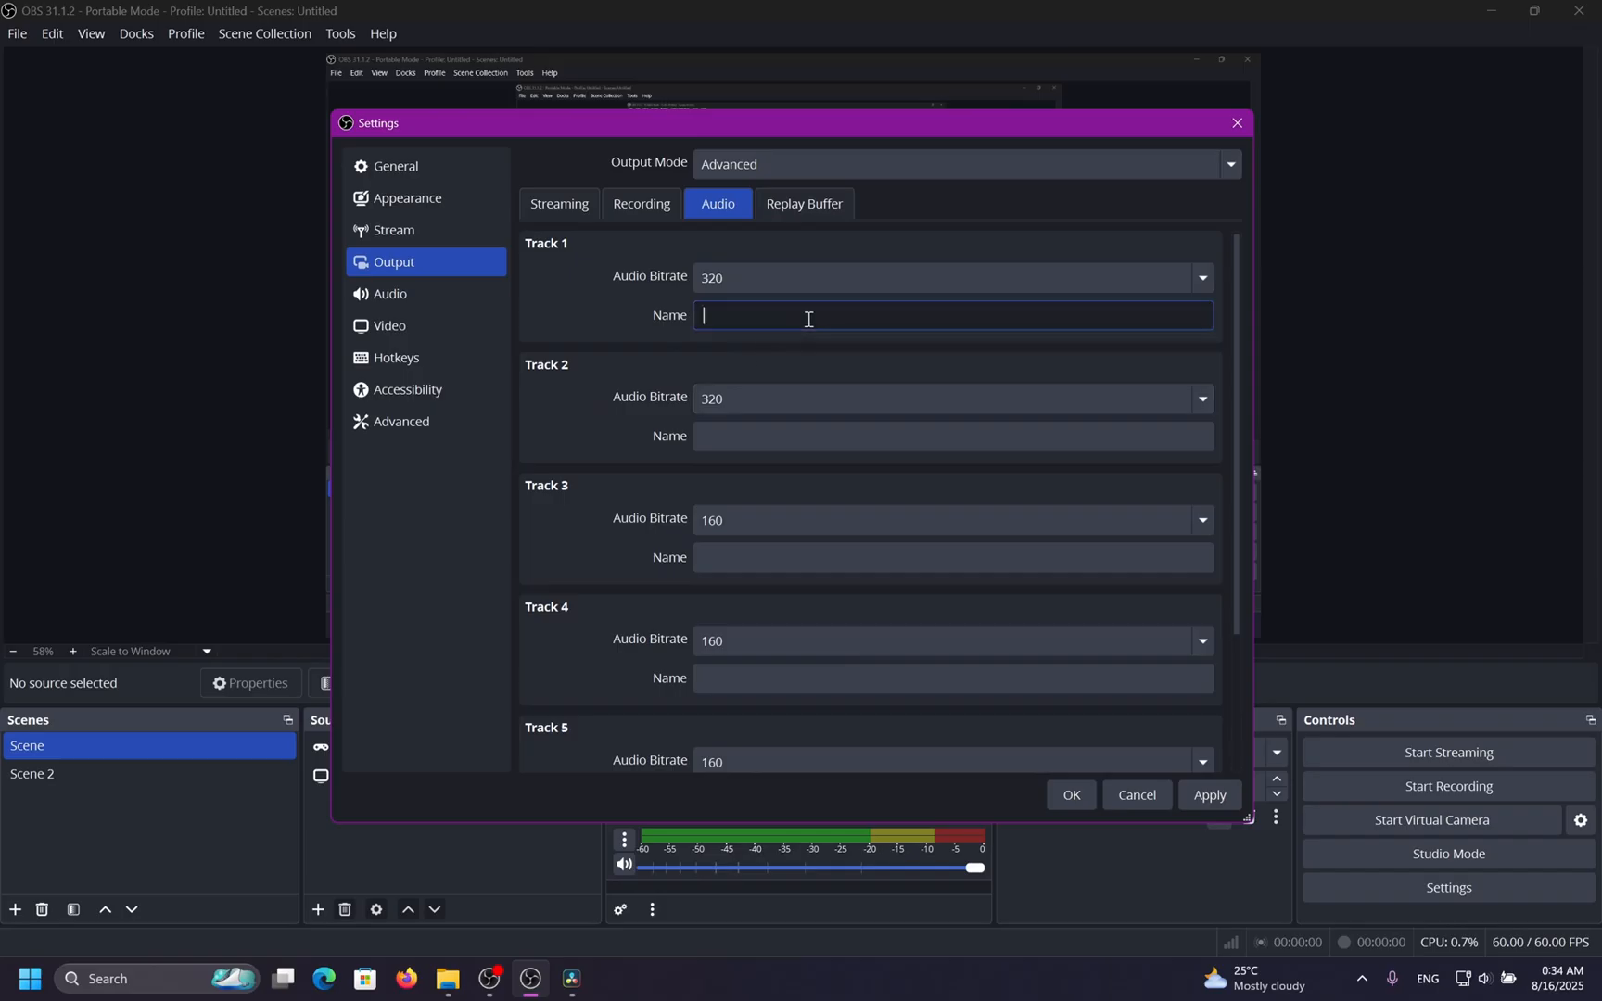
{"action": "type", "text": "Desktop"}
{"action": "left_click", "coordinate": [743, 447]}
{"action": "type", "text": "Mic"}
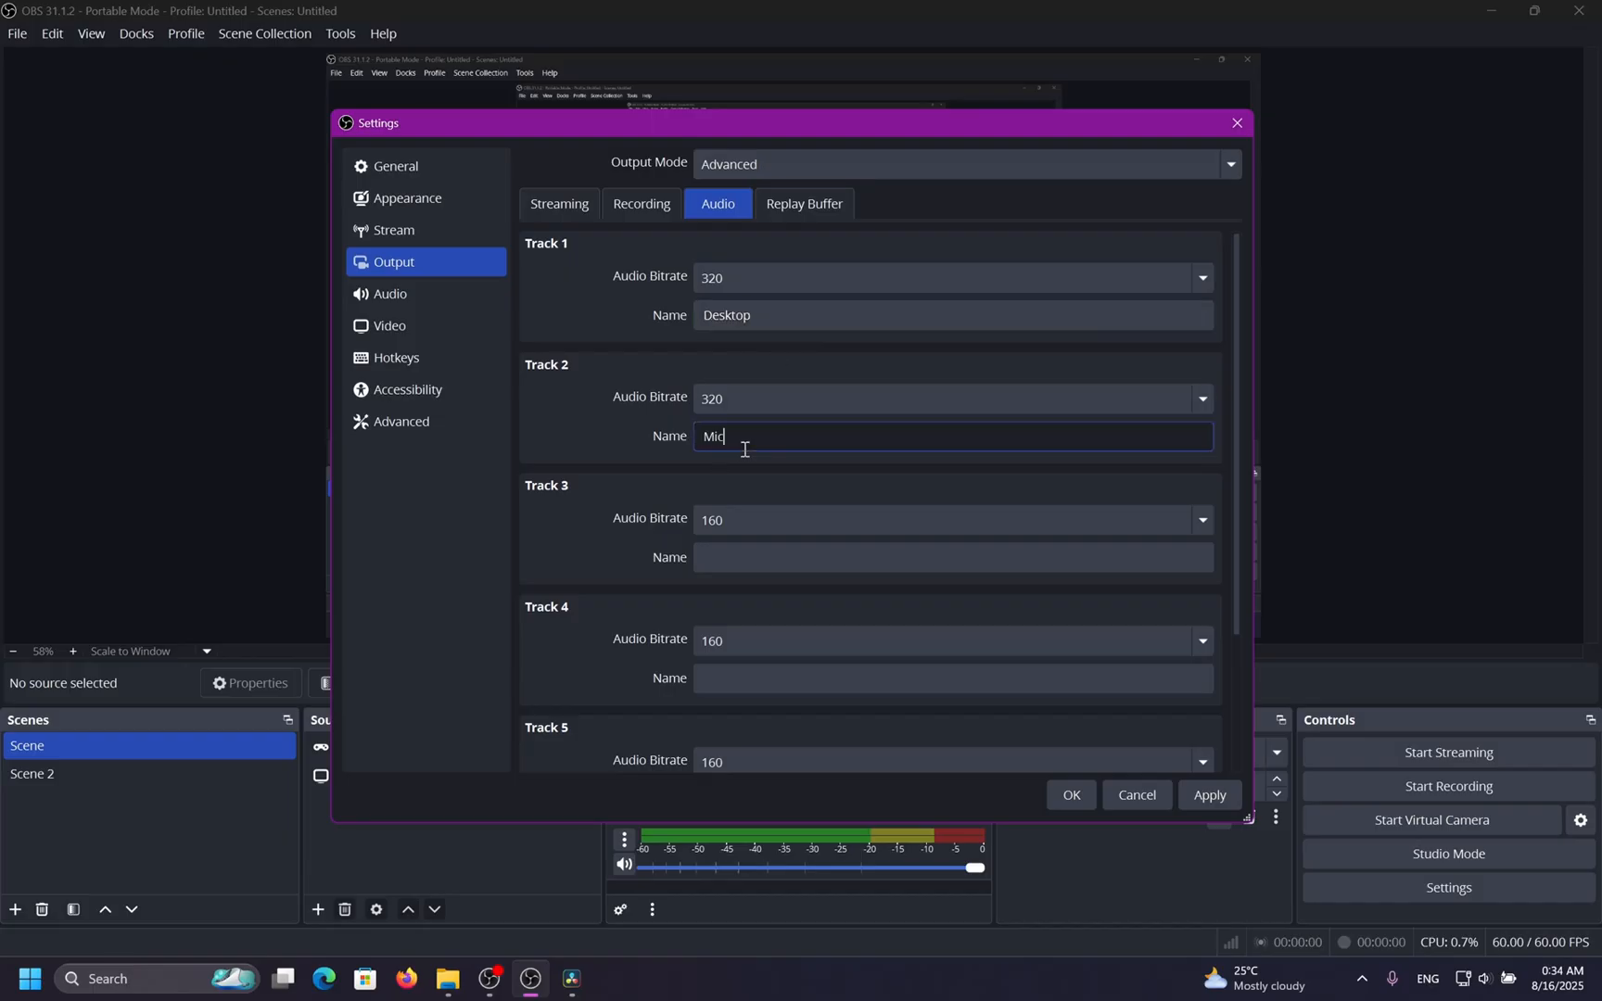
{"action": "left_click", "coordinate": [630, 386]}
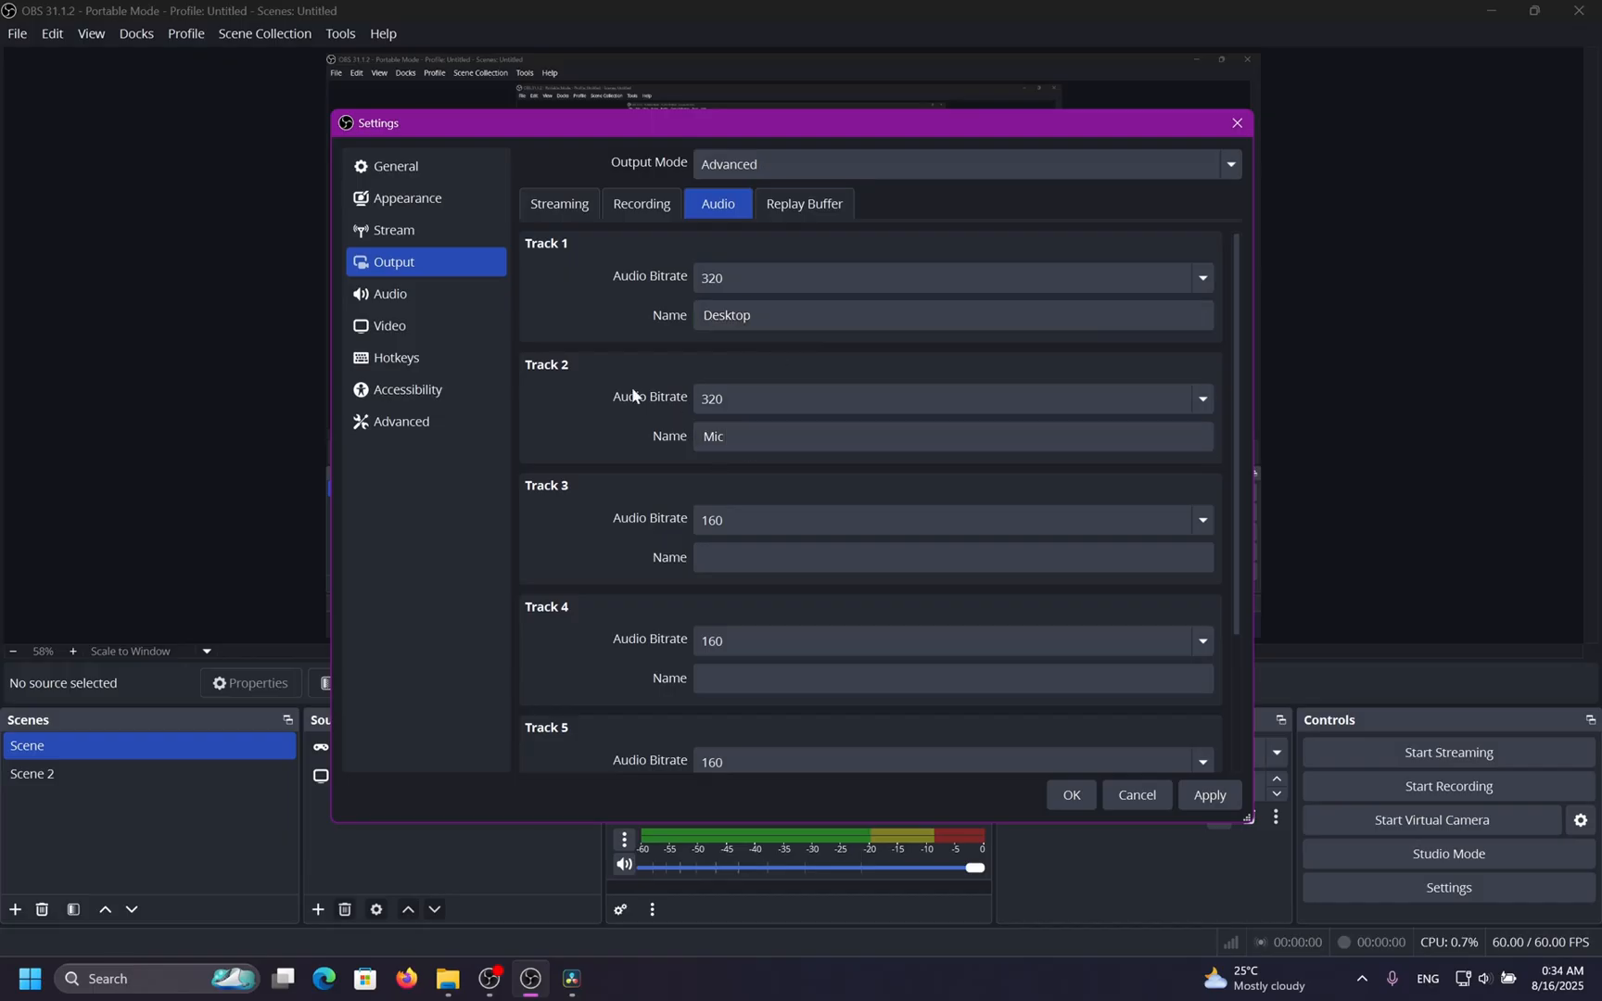
{"action": "left_click", "coordinate": [1207, 803]}
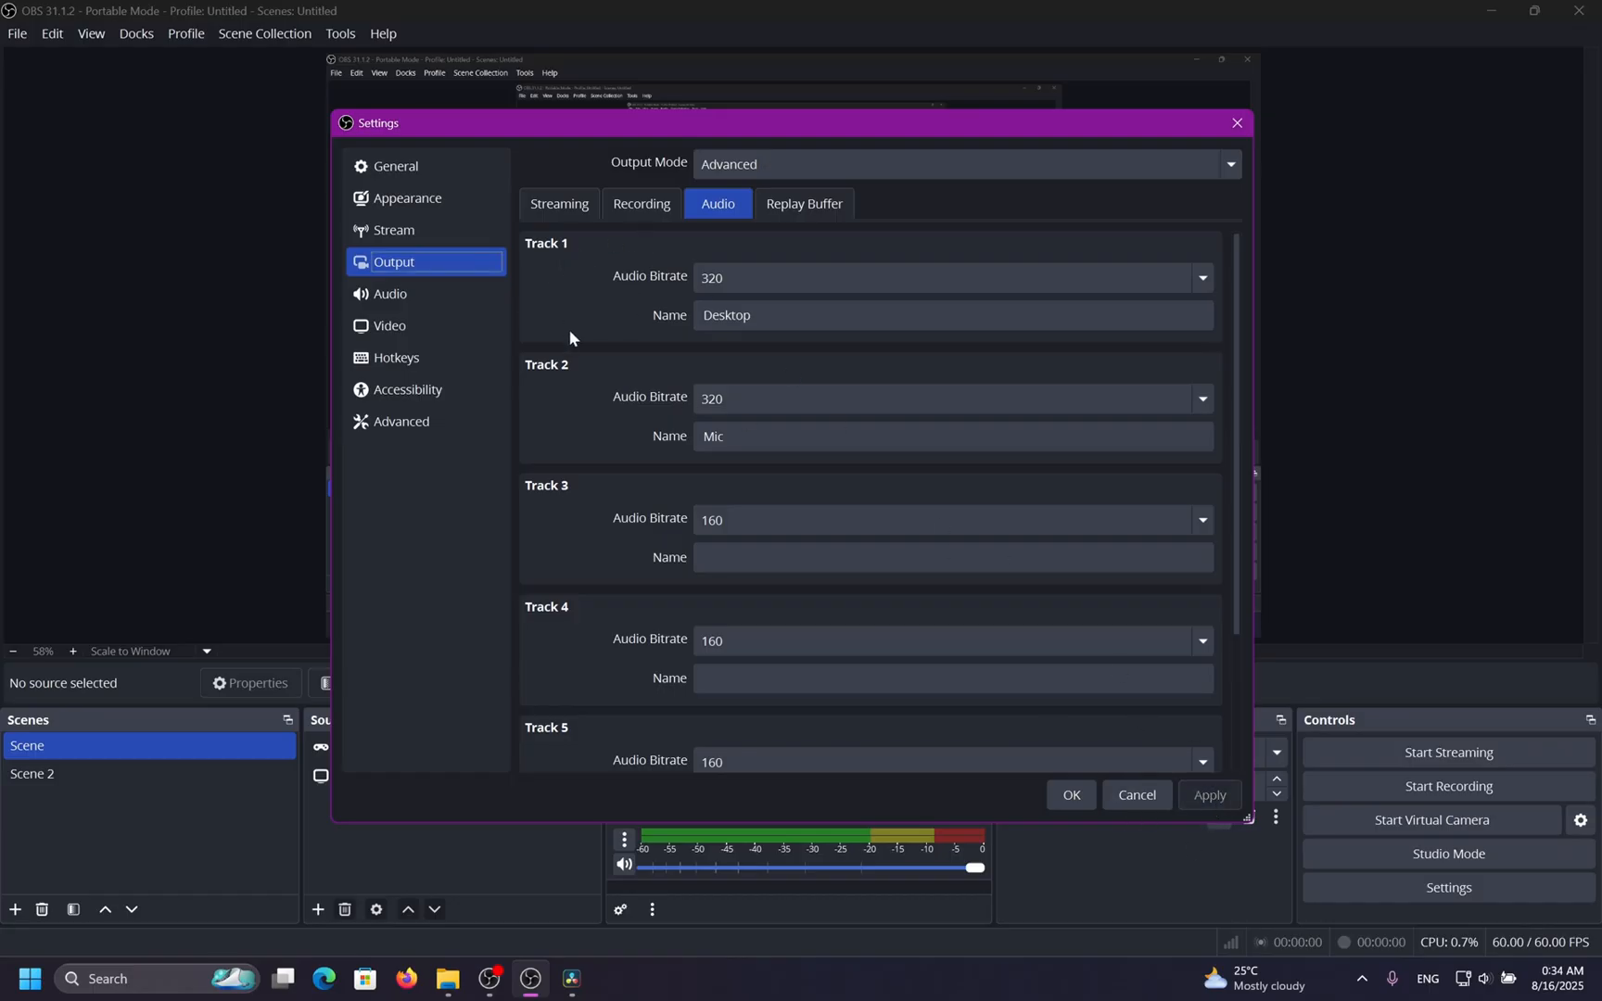
On the Recording tab, enable all six audio tracks and keep the Matroska Video (.mkv) recording format.
{"action": "left_click", "coordinate": [648, 212]}
{"action": "left_click", "coordinate": [819, 496]}
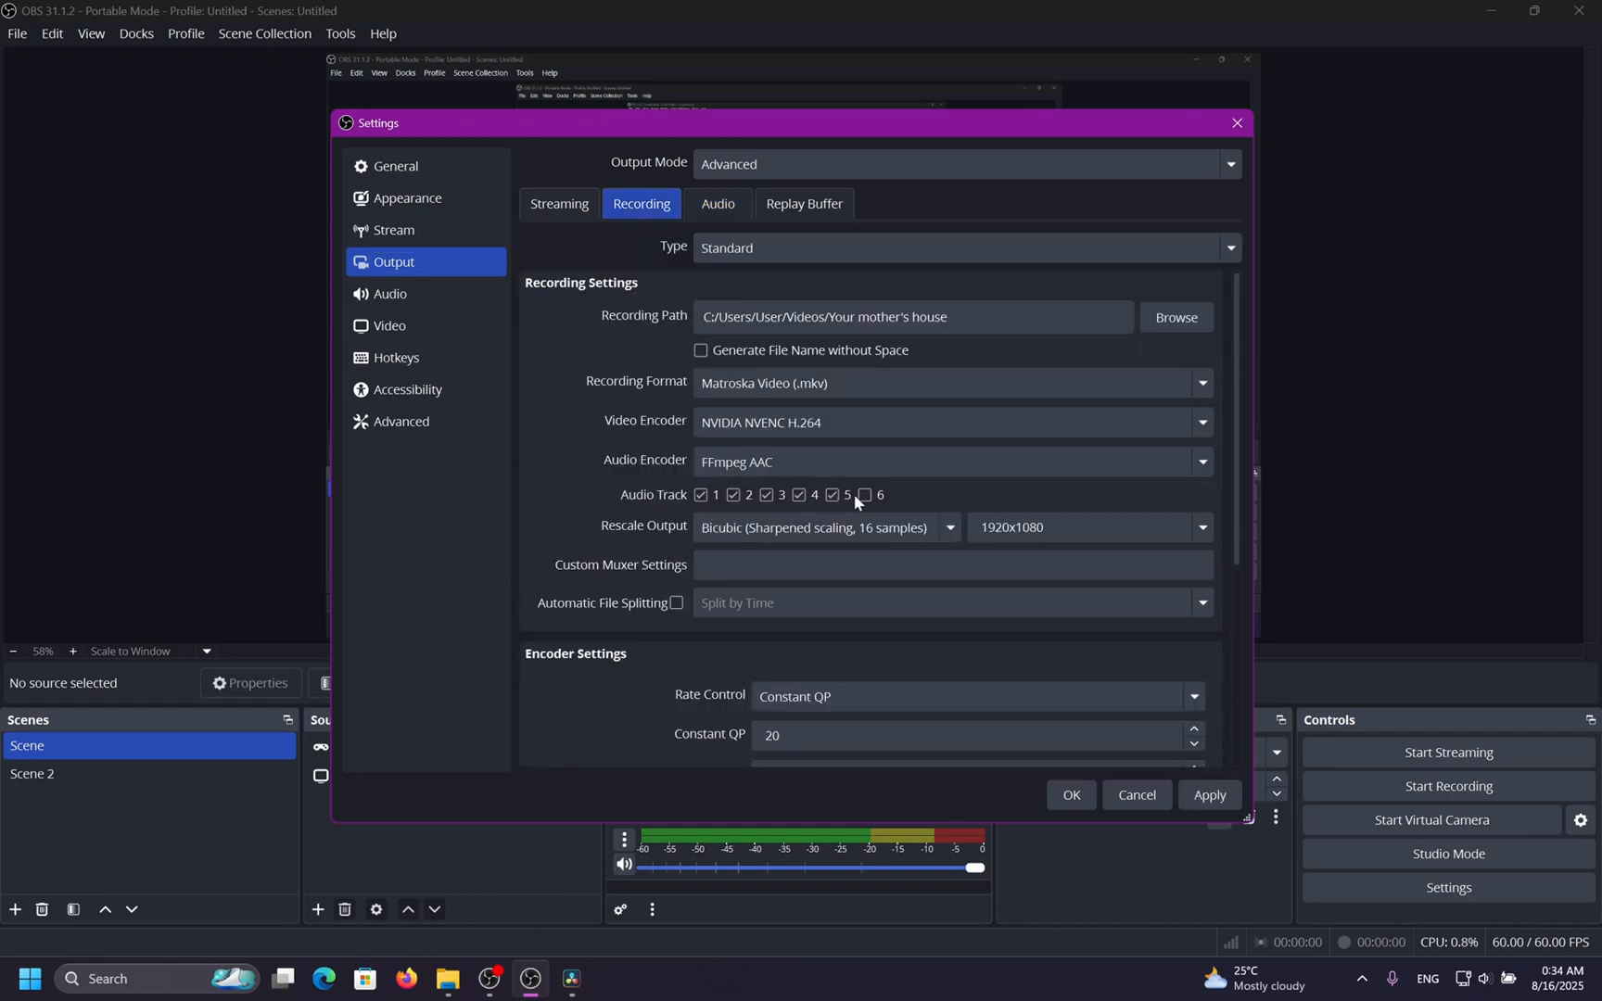
{"action": "left_click", "coordinate": [906, 383]}
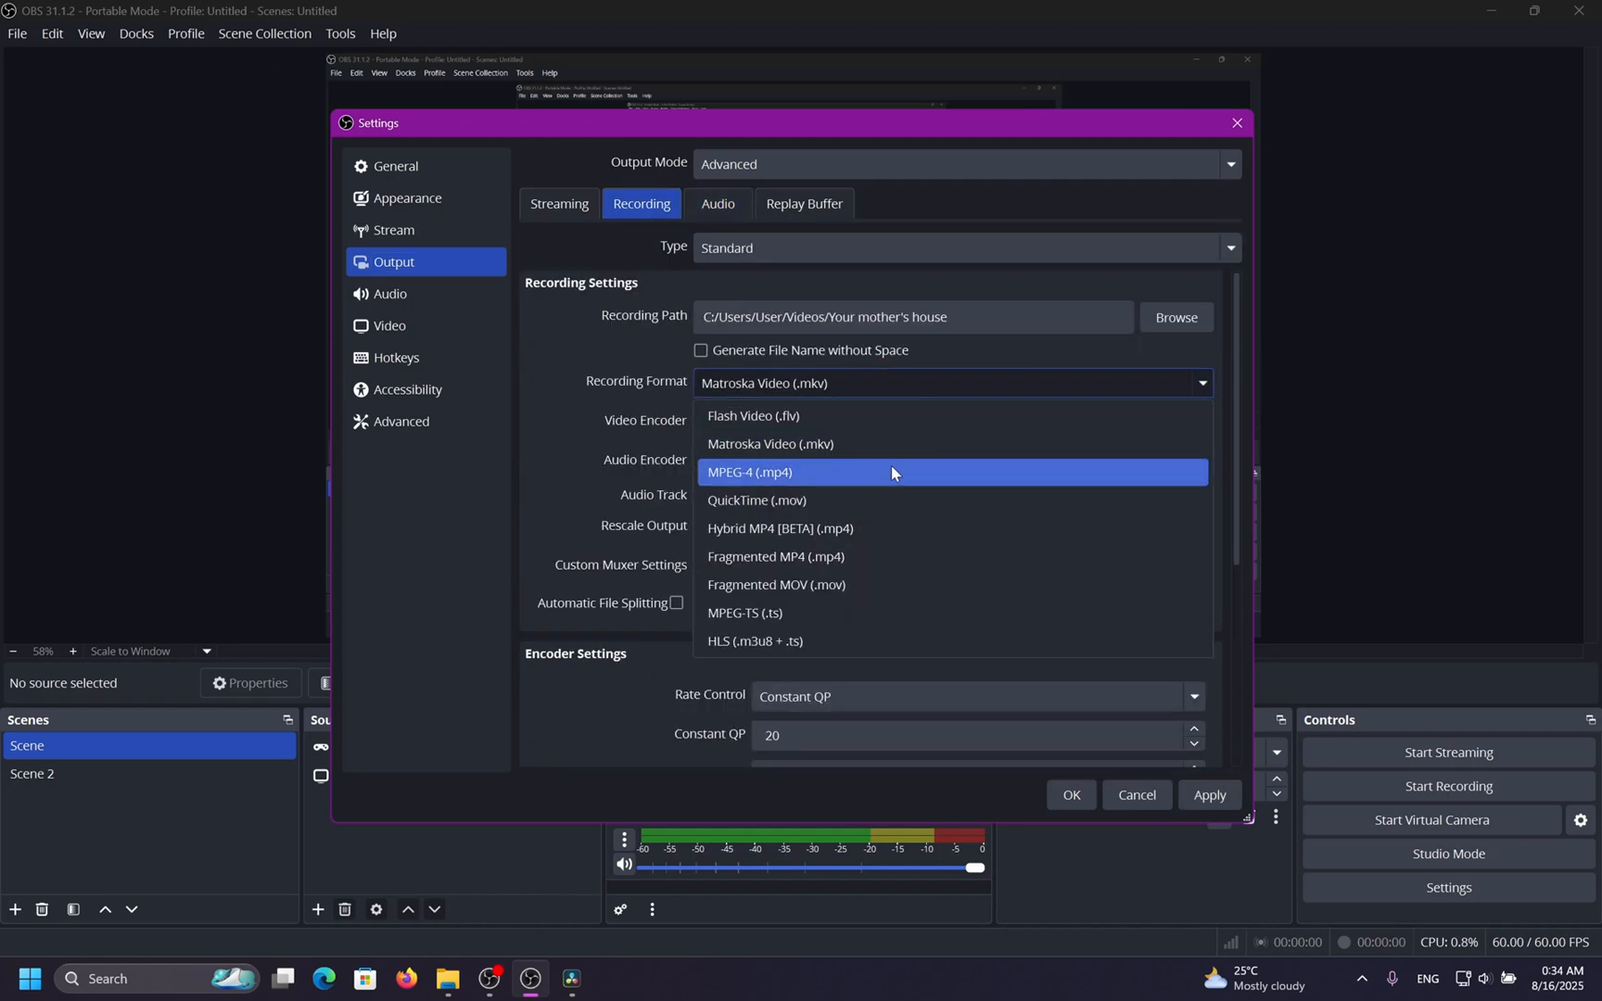
{"action": "left_click", "coordinate": [890, 470]}
{"action": "left_click", "coordinate": [883, 384]}
{"action": "left_click", "coordinate": [787, 444]}
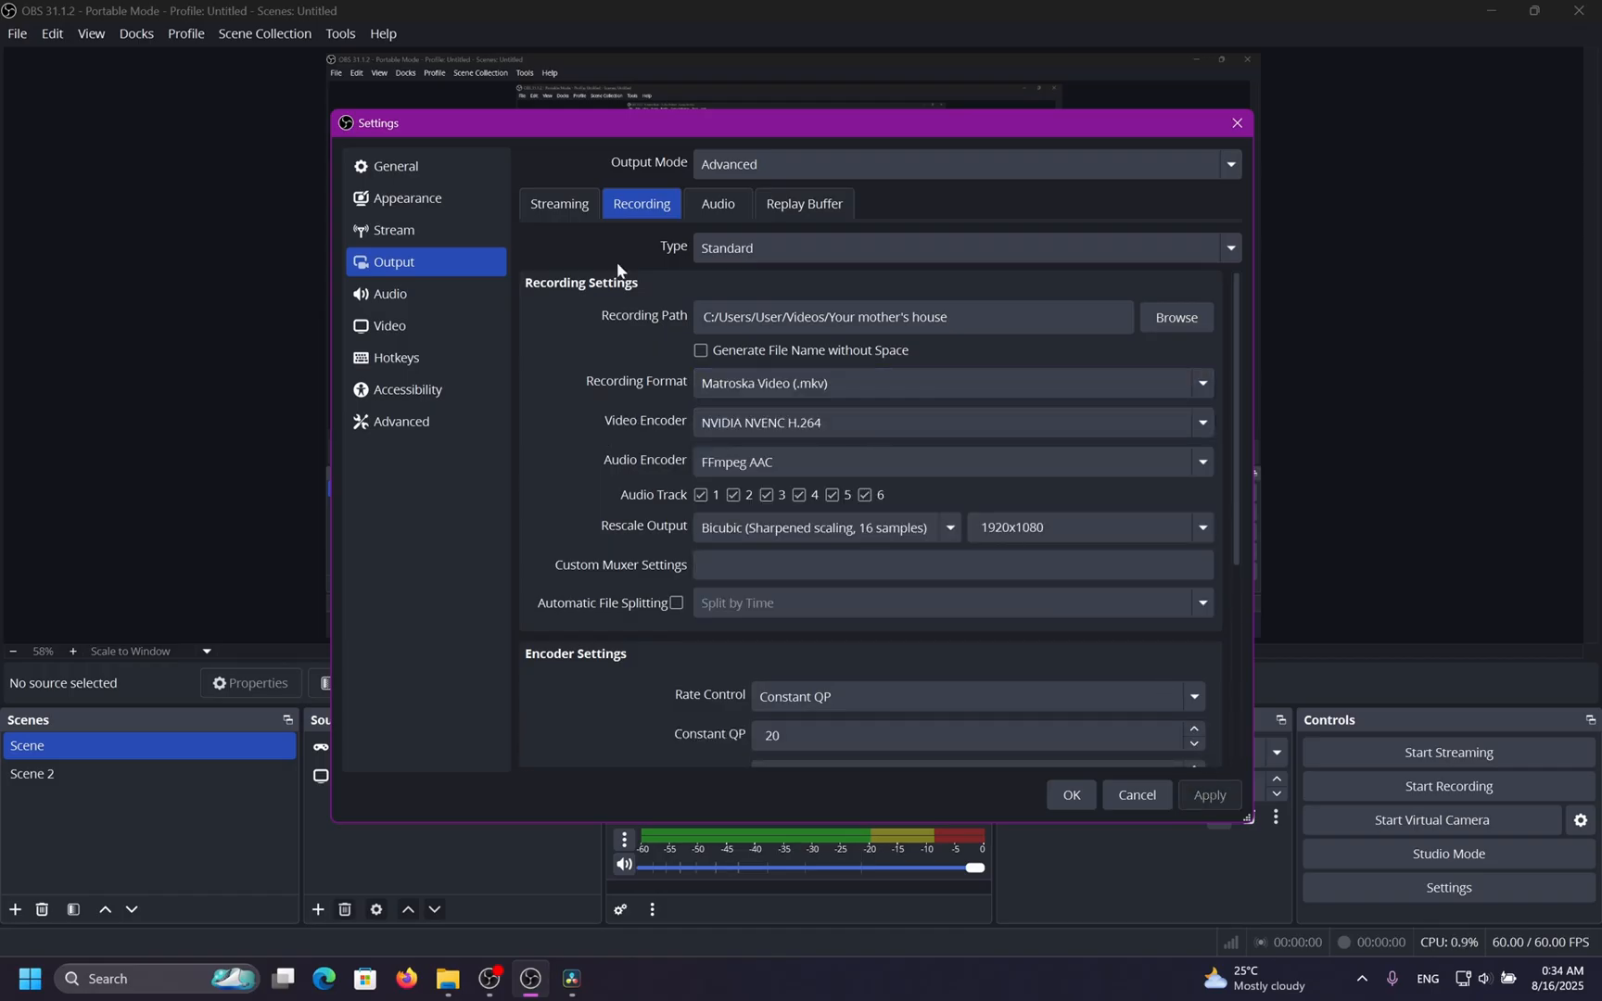
Examine the Replay Buffer options and return to the recording settings.
{"action": "left_click", "coordinate": [715, 210]}
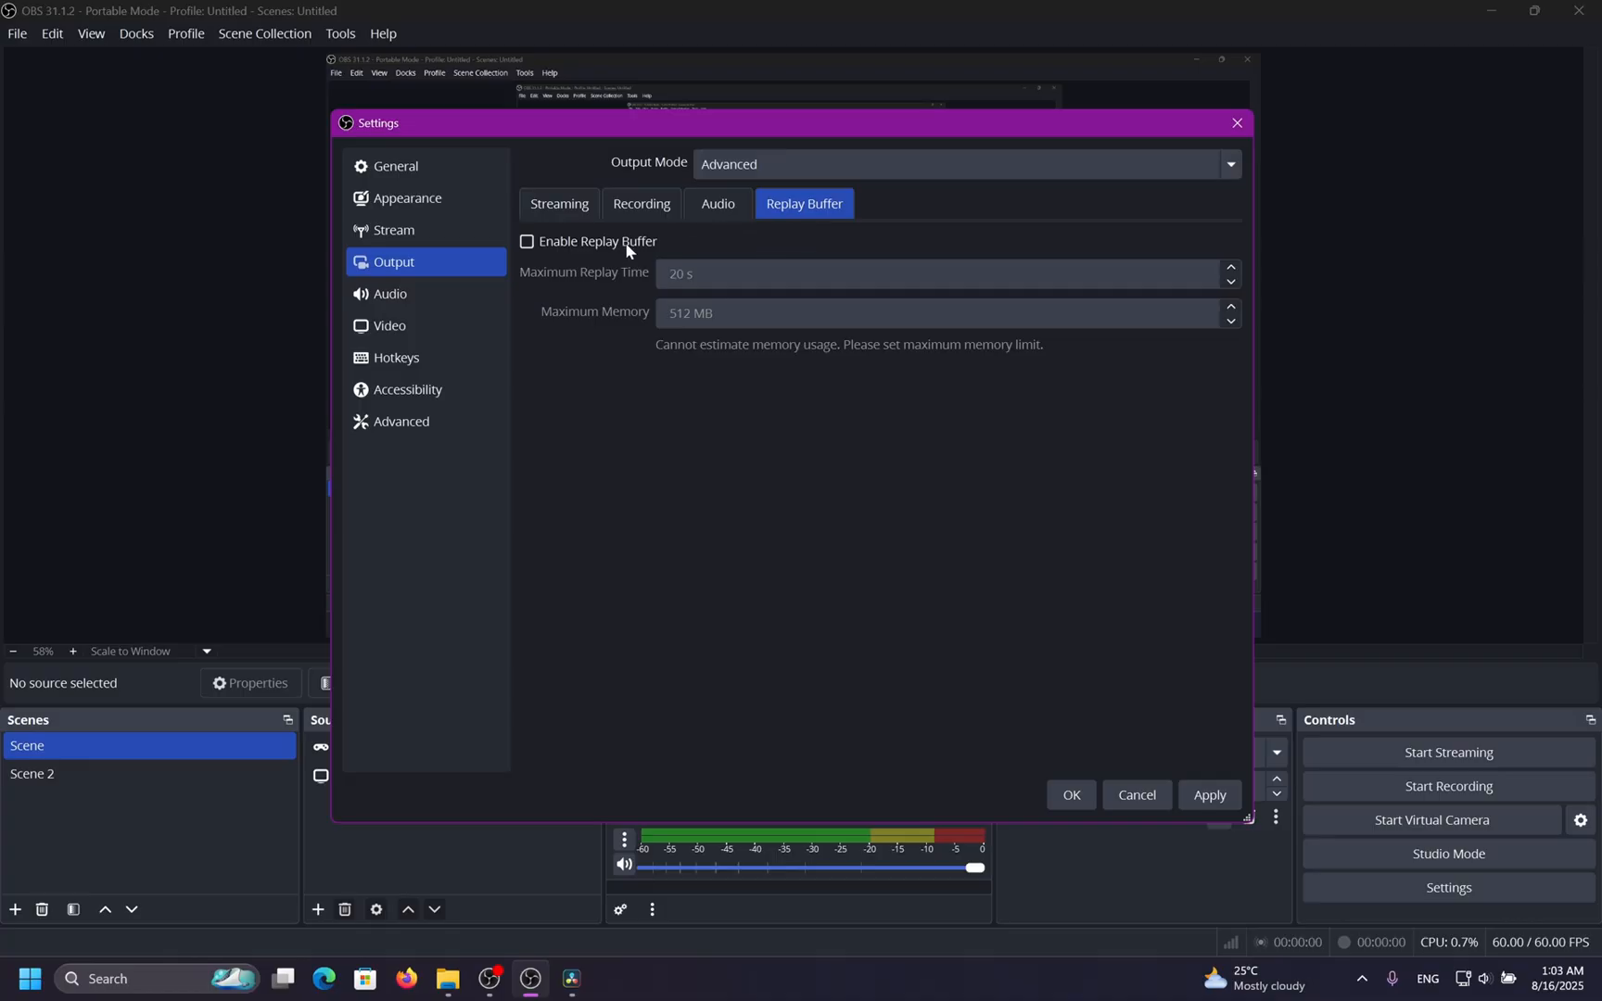
{"action": "left_click", "coordinate": [529, 246]}
{"action": "left_click", "coordinate": [567, 207]}
{"action": "left_click", "coordinate": [649, 204]}
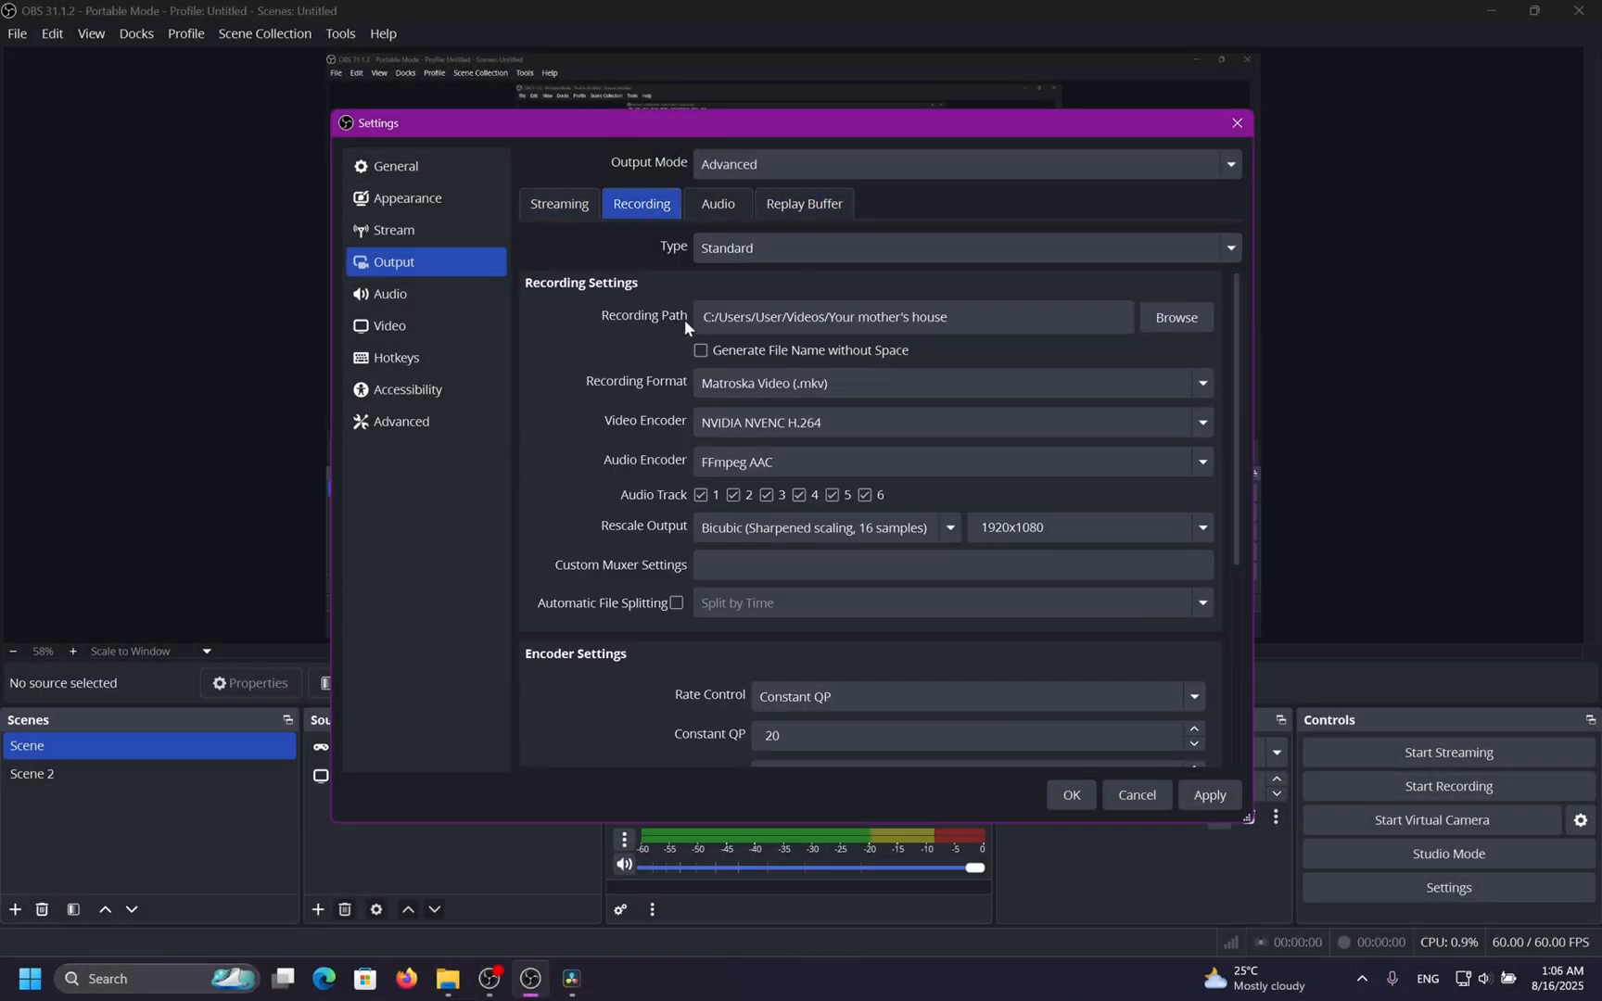
Set the recording rescale output to Disabled.
{"action": "scroll", "coordinate": [618, 501], "scroll_direction": "down", "scroll_amount": 4}
{"action": "scroll", "coordinate": [618, 502], "scroll_direction": "up", "scroll_amount": 4}
{"action": "left_click", "coordinate": [791, 561]}
{"action": "left_click", "coordinate": [919, 533]}
{"action": "left_click", "coordinate": [847, 551]}
Check the video resolutions, then set the streaming rescale output to 1920x1200 and apply.
{"action": "left_click", "coordinate": [454, 331]}
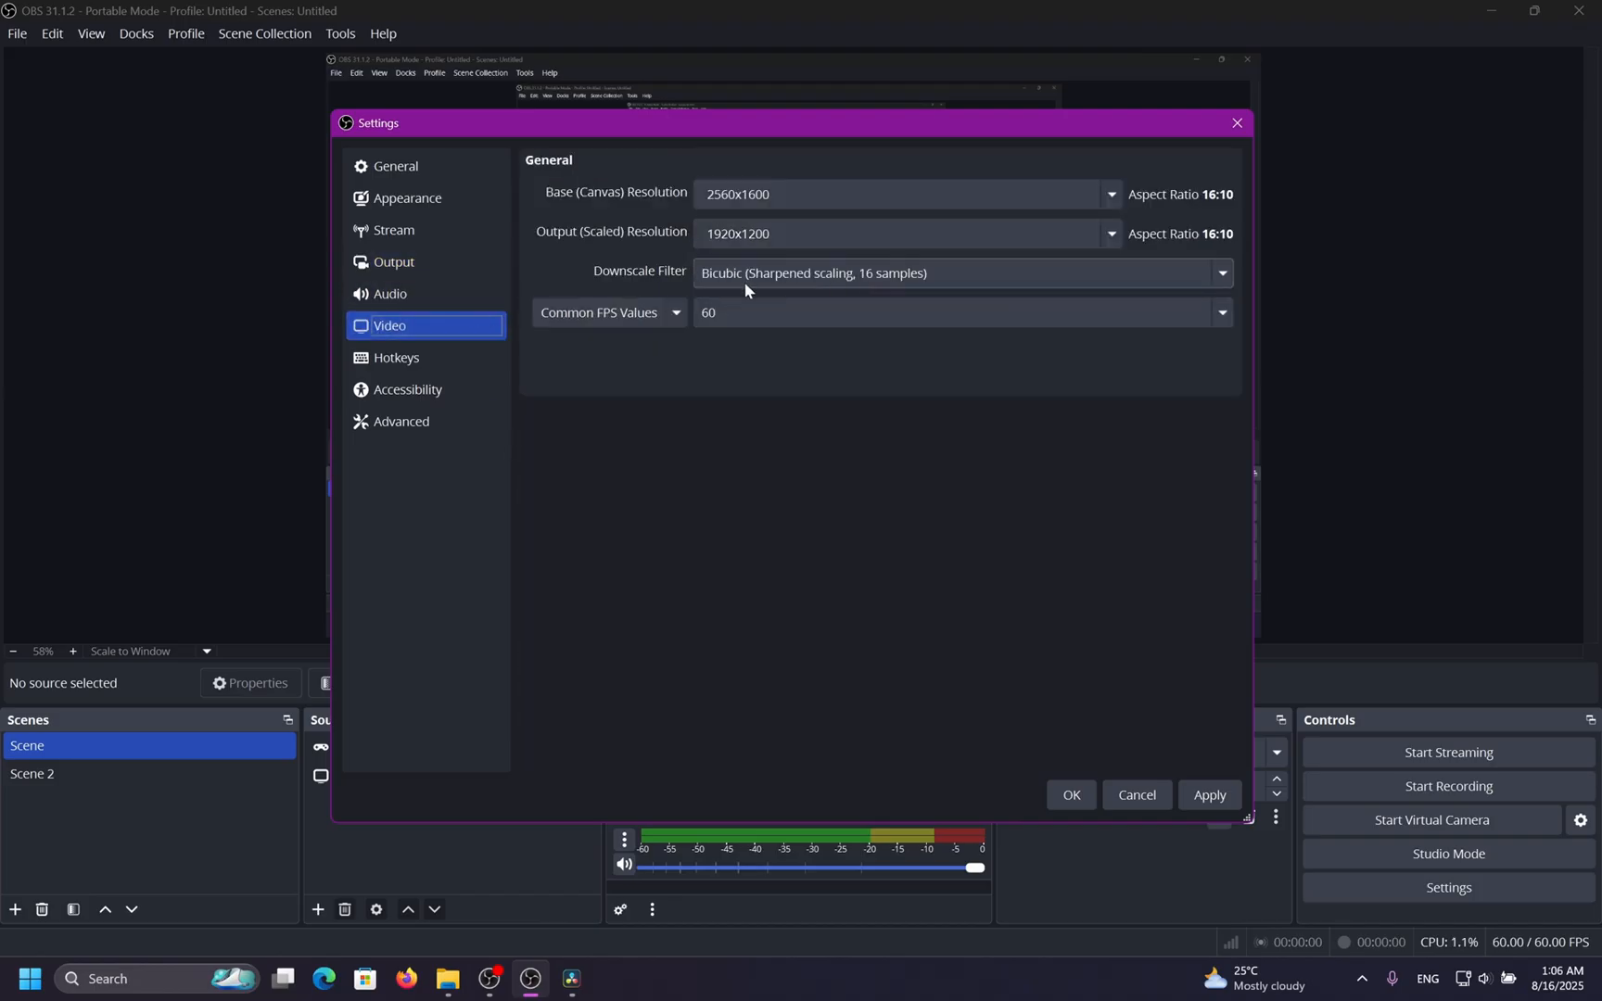
{"action": "left_click", "coordinate": [434, 262]}
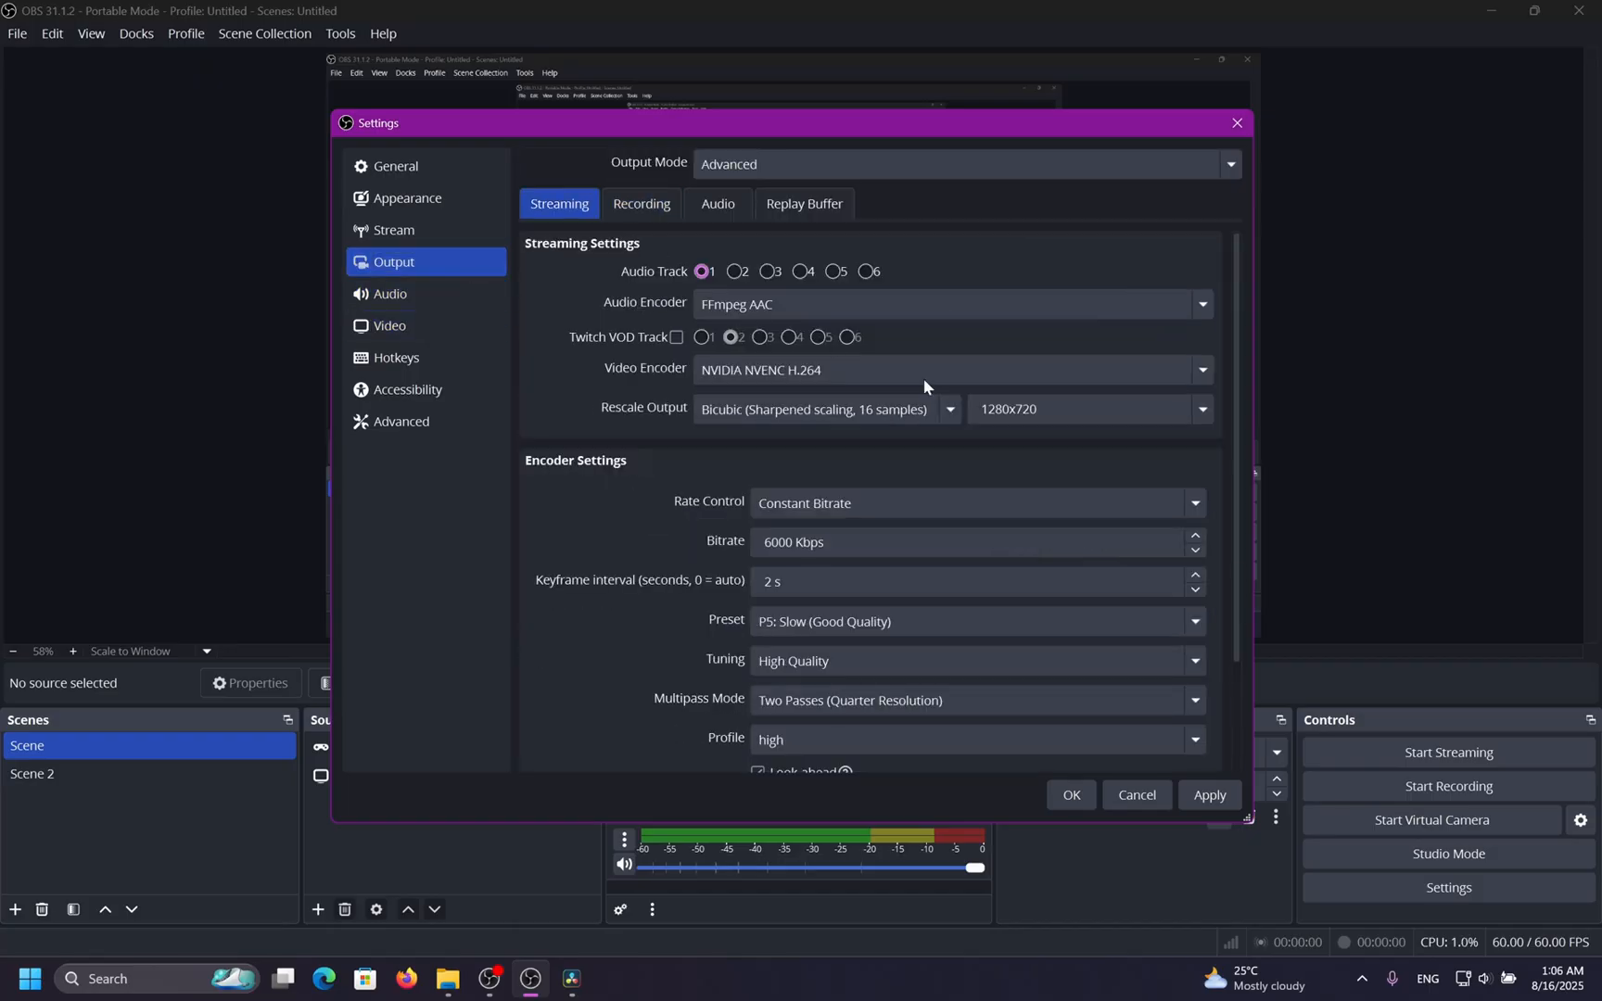
{"action": "left_click", "coordinate": [1201, 409]}
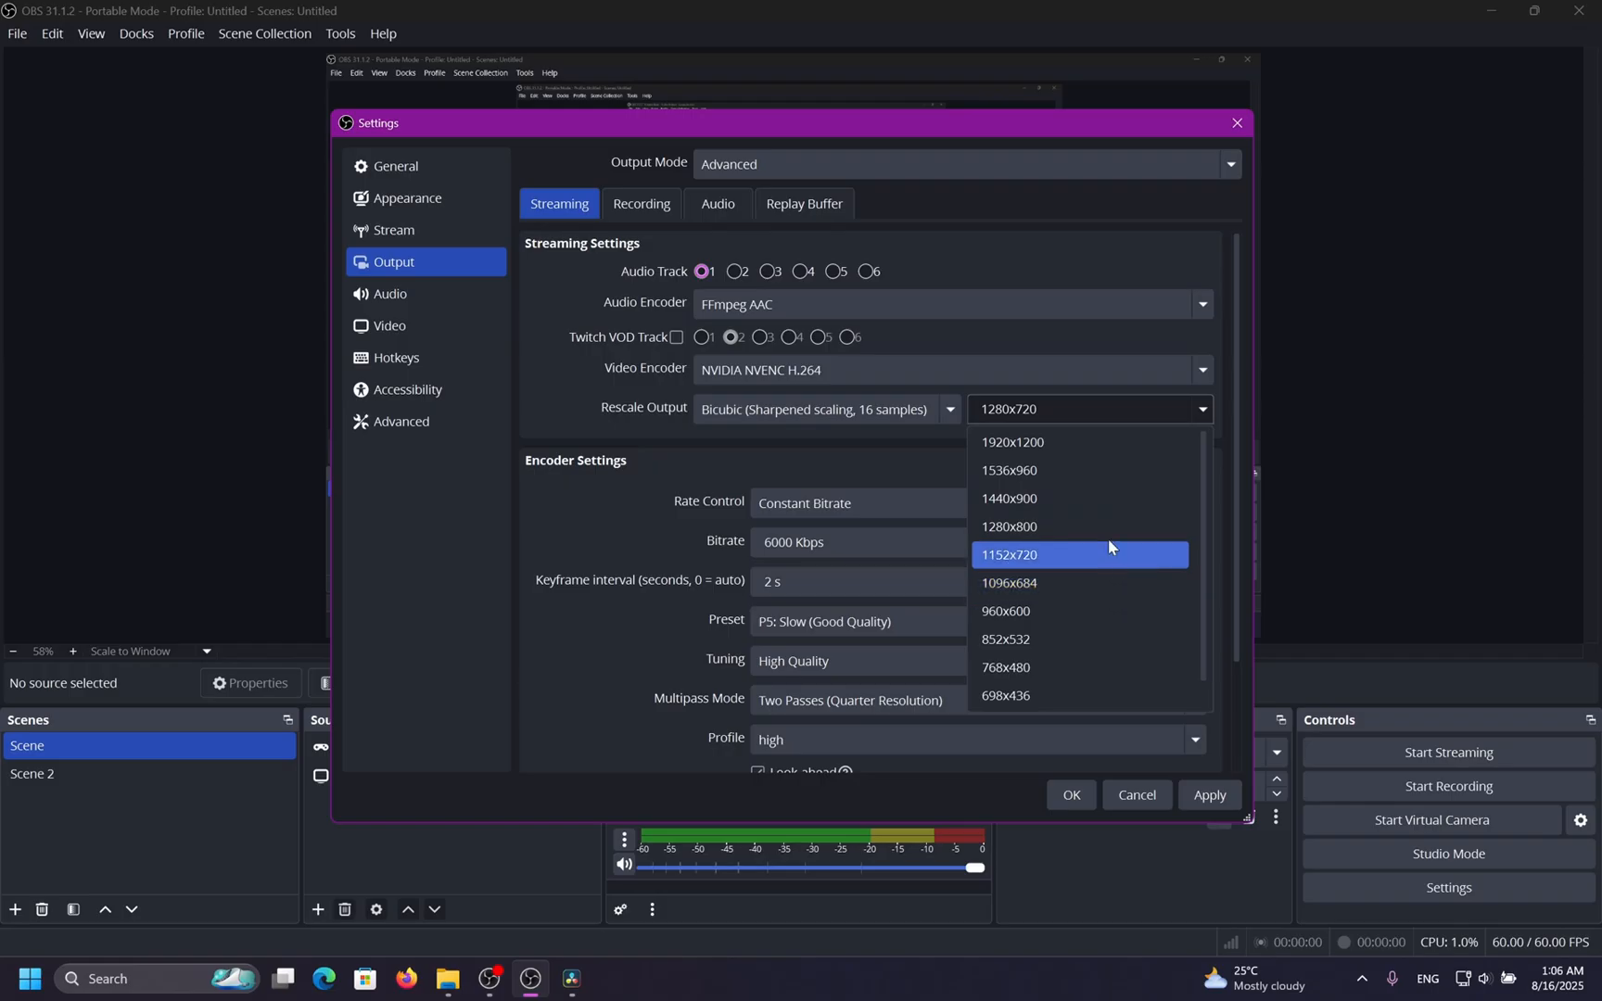
{"action": "left_click", "coordinate": [1073, 445]}
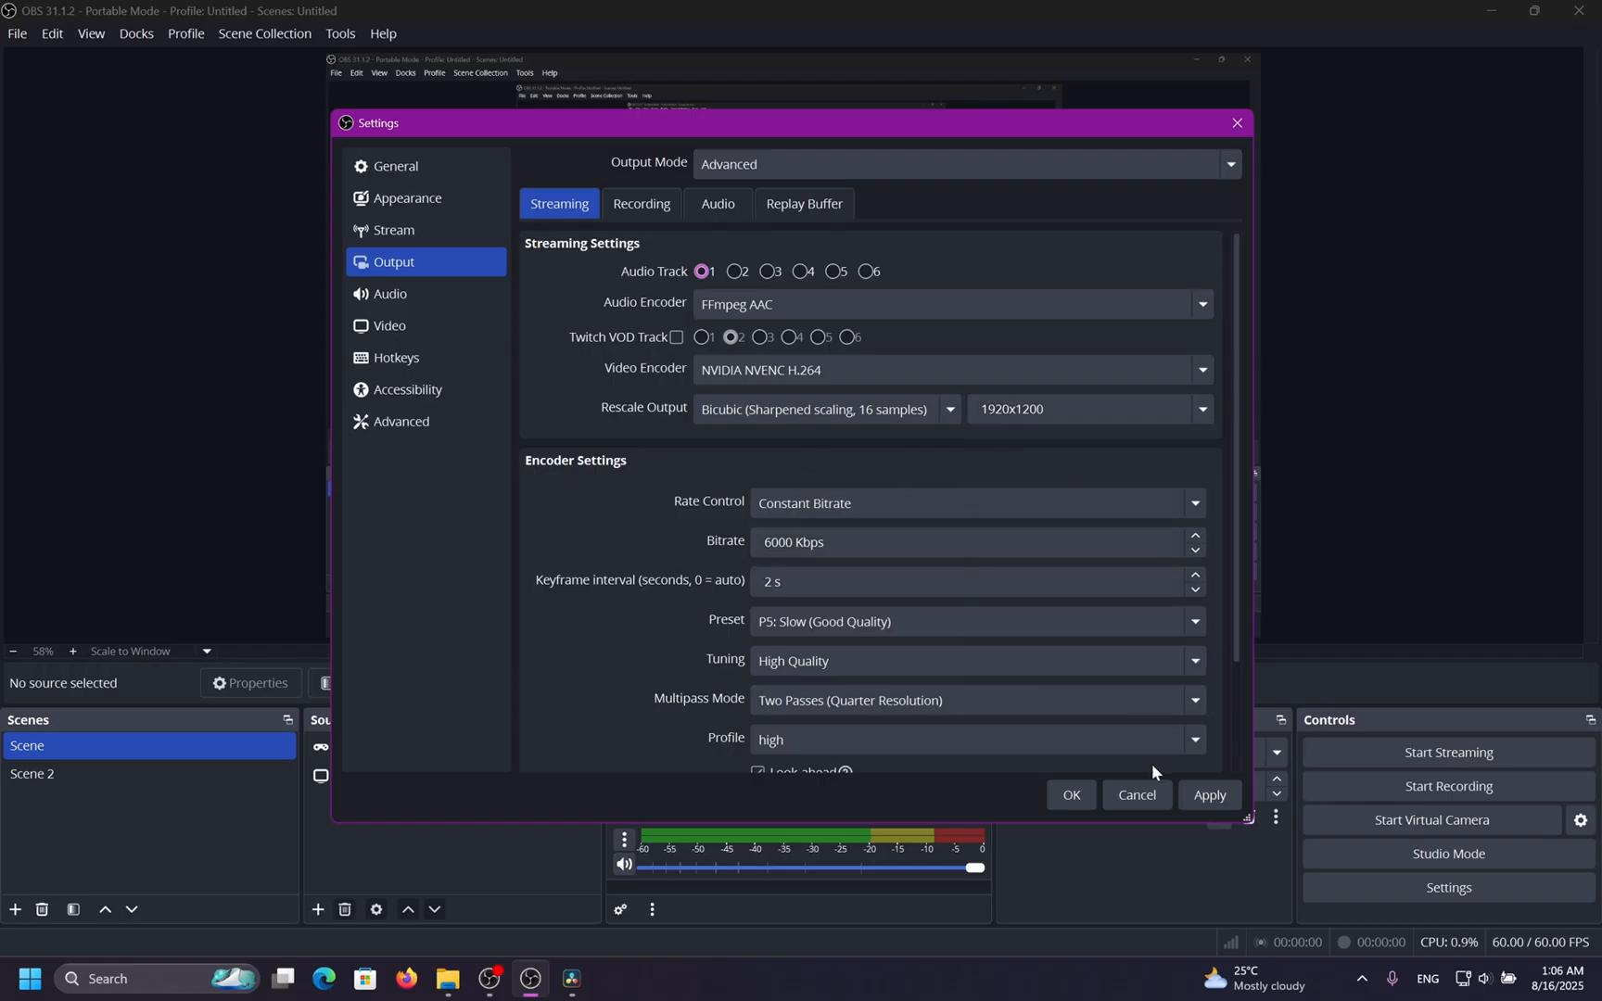
{"action": "left_click", "coordinate": [1212, 795]}
Compare the Recording, Audio and Streaming output tabs.
{"action": "left_click", "coordinate": [651, 204]}
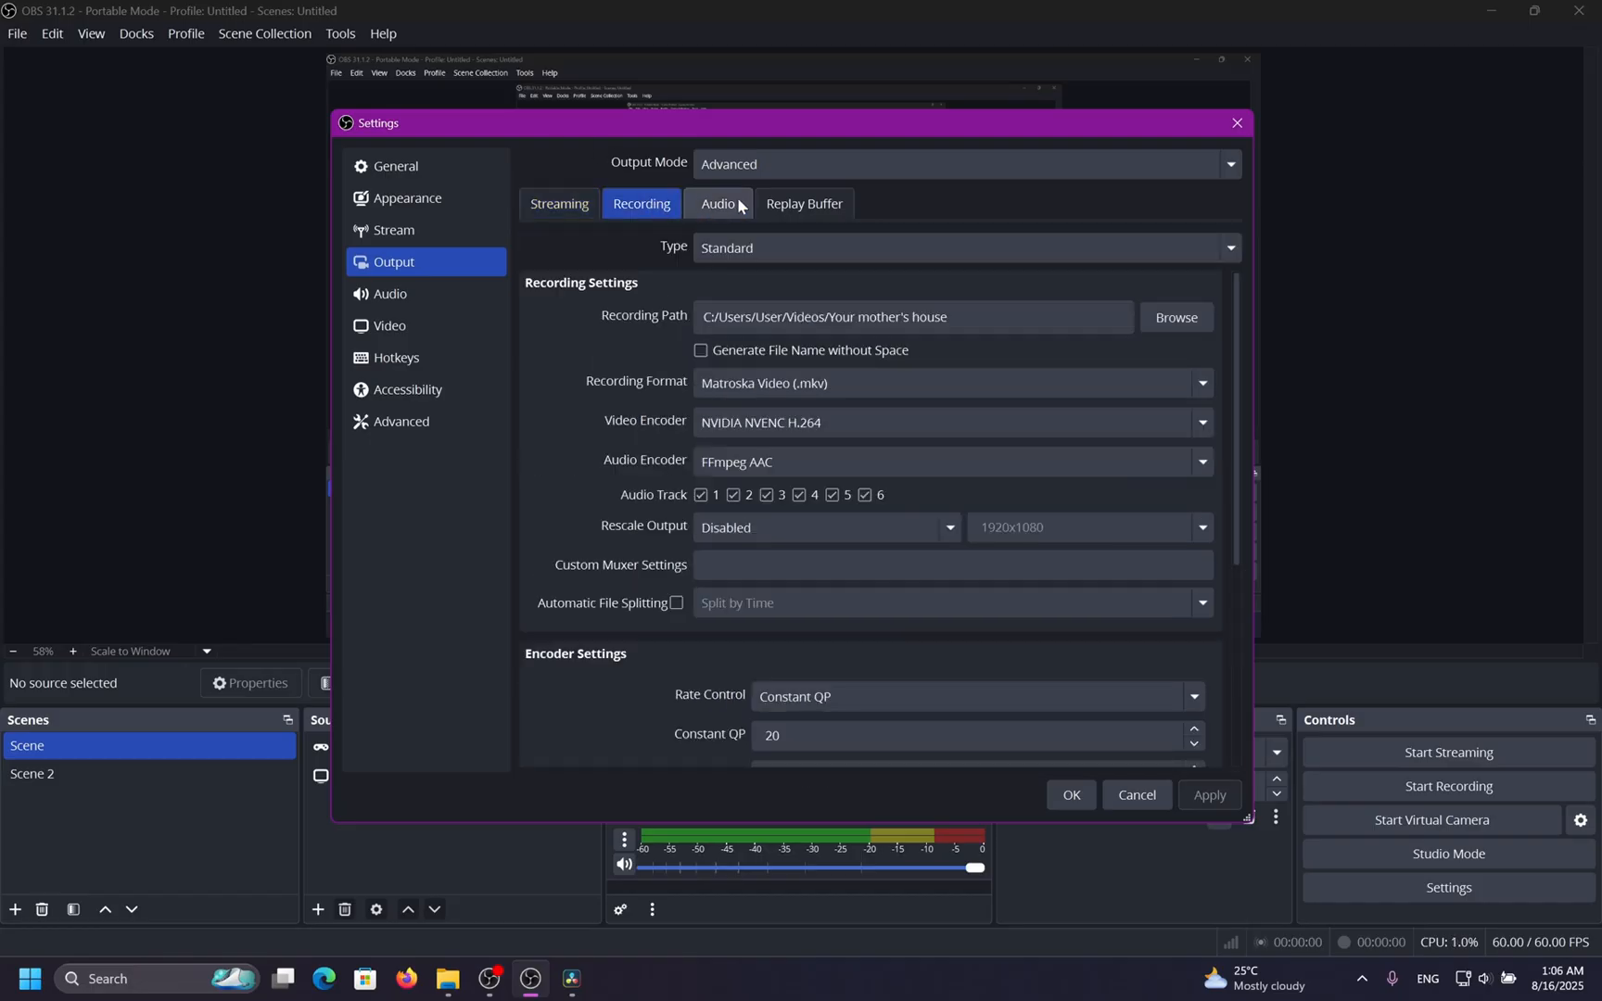
{"action": "left_click", "coordinate": [712, 205]}
{"action": "left_click", "coordinate": [573, 209]}
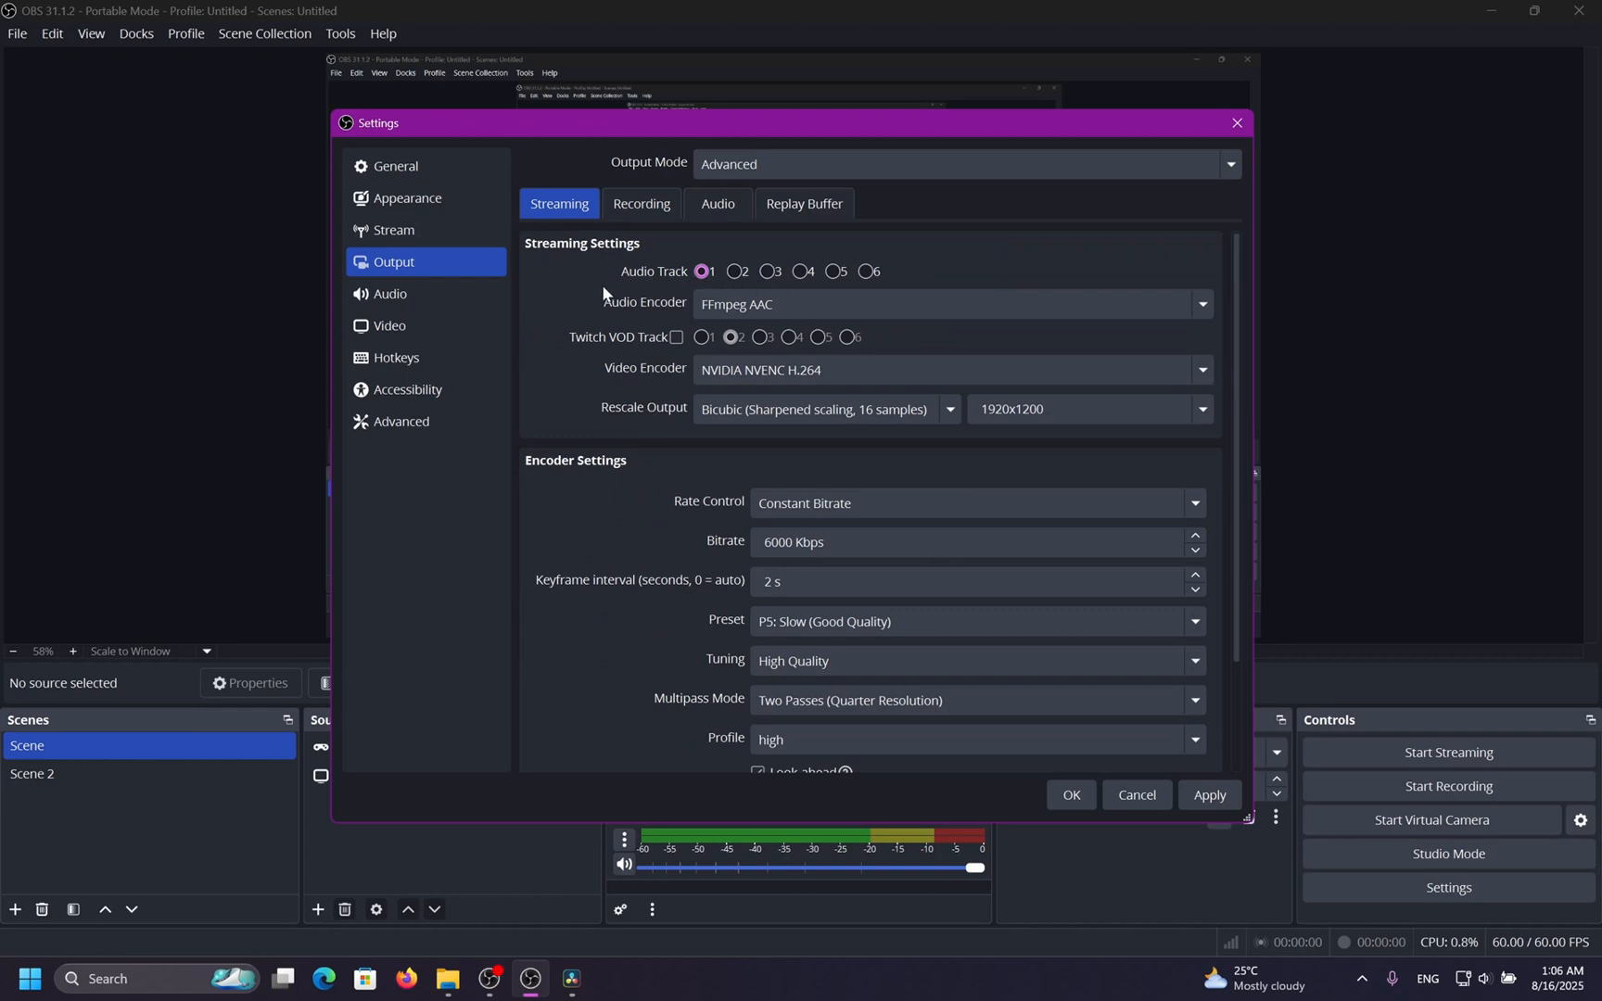
{"action": "left_click", "coordinate": [637, 205]}
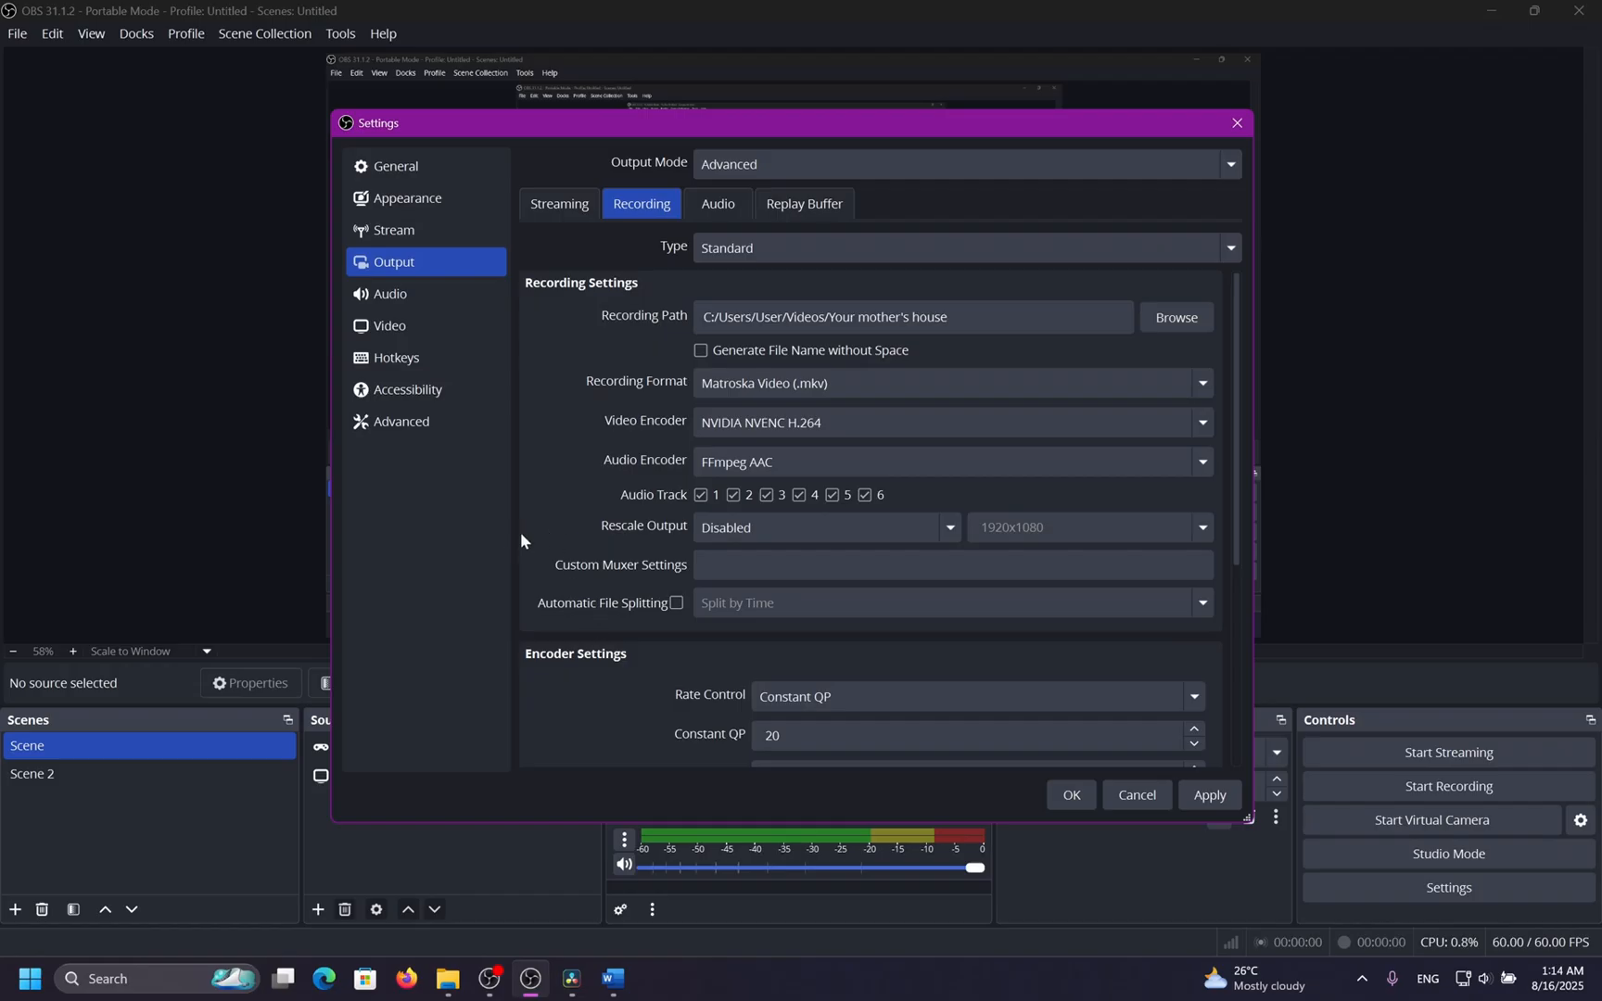
{"action": "left_click", "coordinate": [1057, 422]}
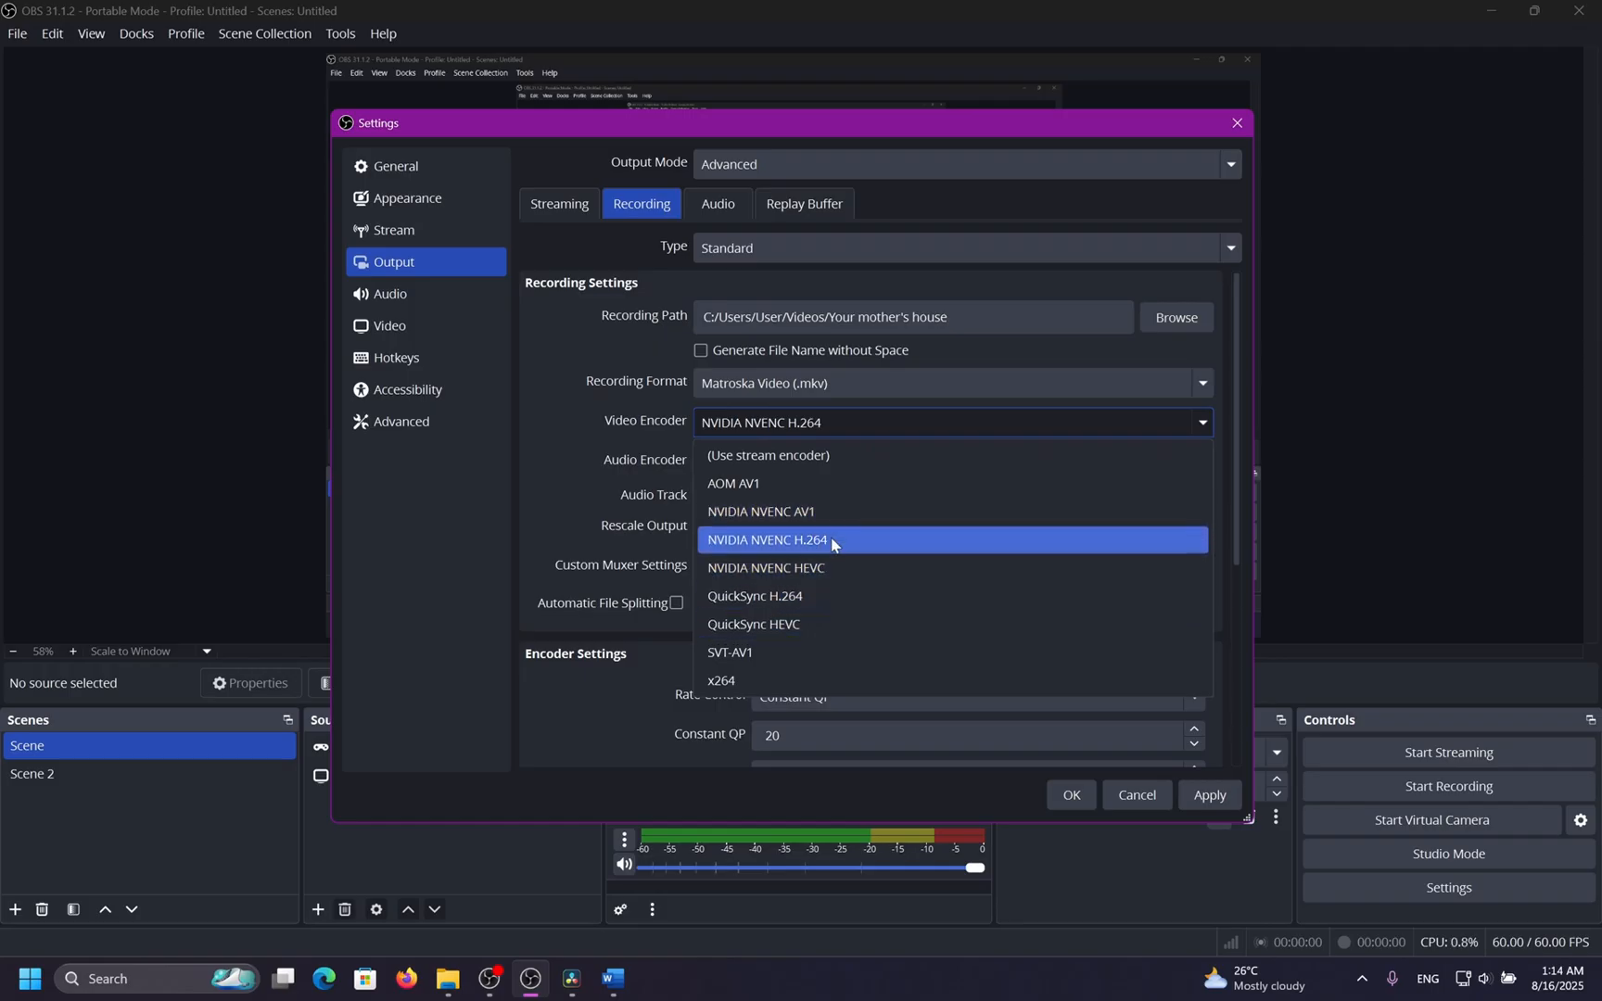
{"action": "left_click", "coordinate": [797, 680]}
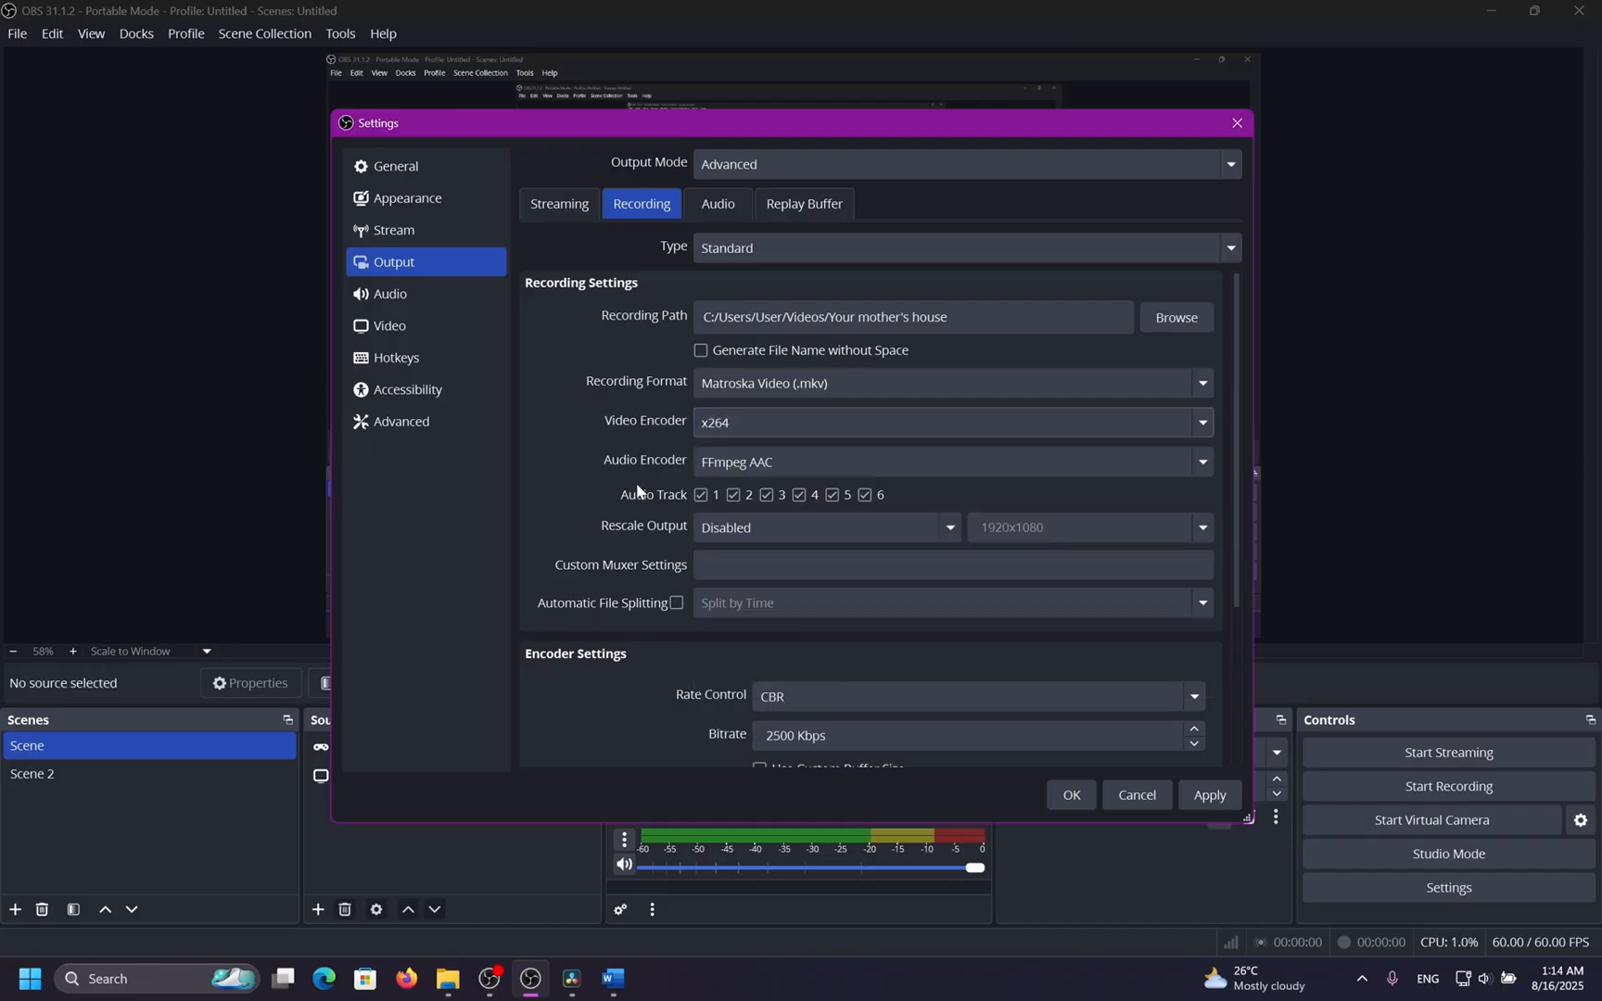
{"action": "scroll", "coordinate": [597, 475], "scroll_direction": "down", "scroll_amount": 4}
{"action": "left_click", "coordinate": [911, 613]}
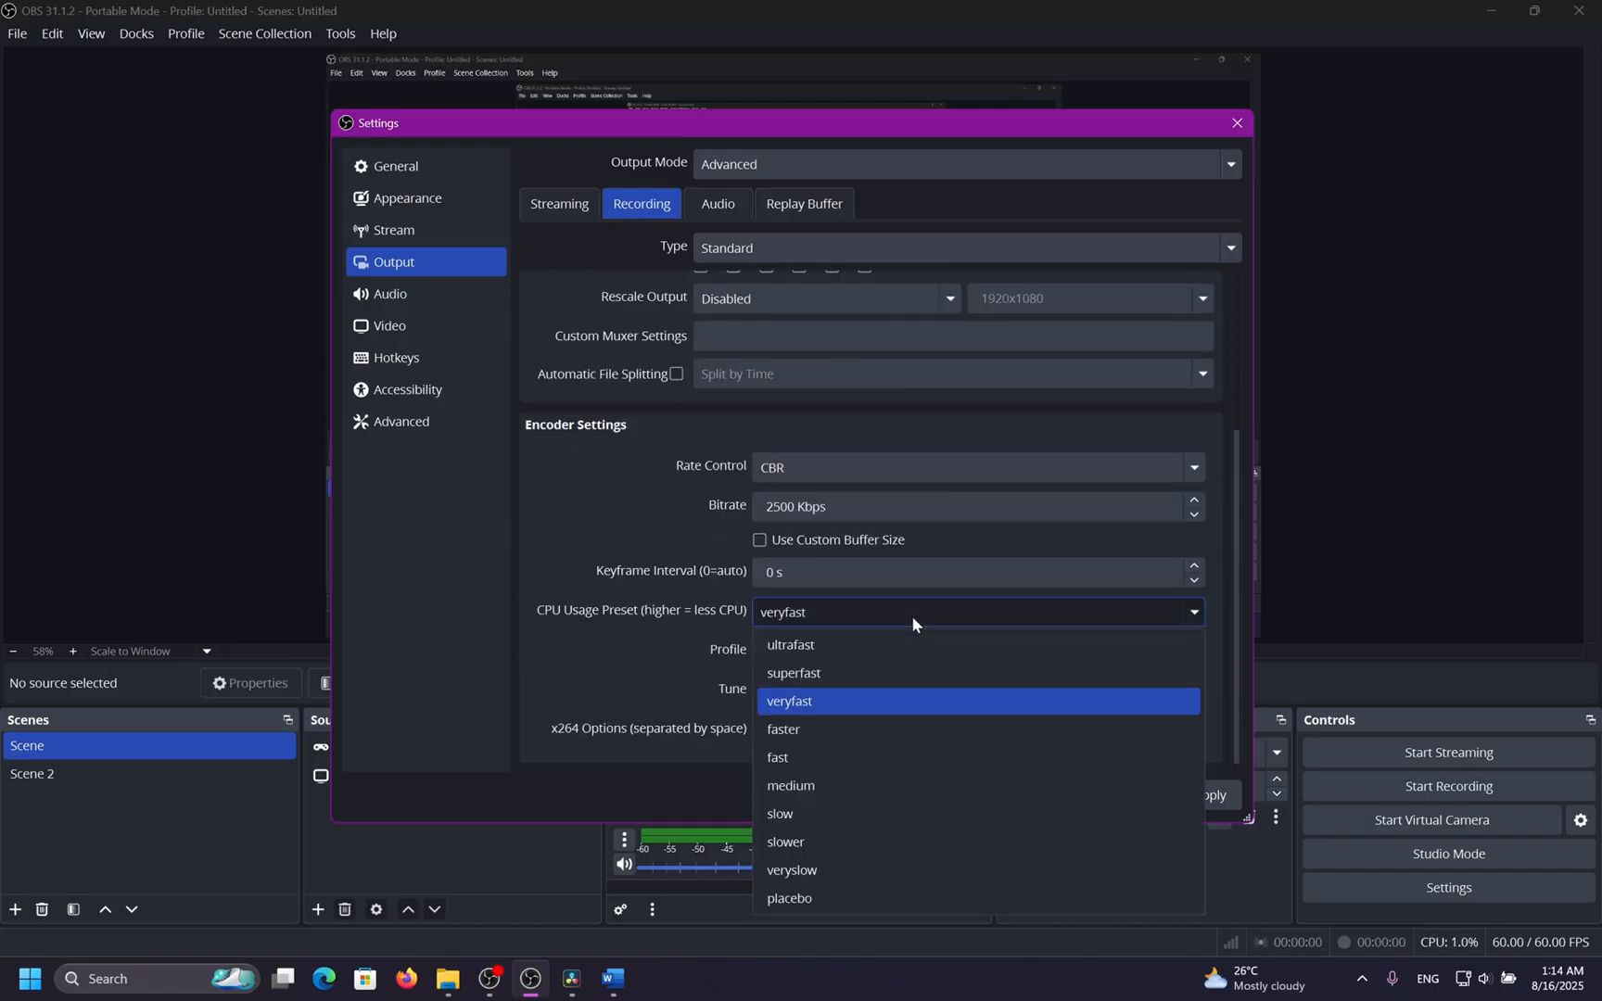
{"action": "left_click", "coordinate": [817, 806]}
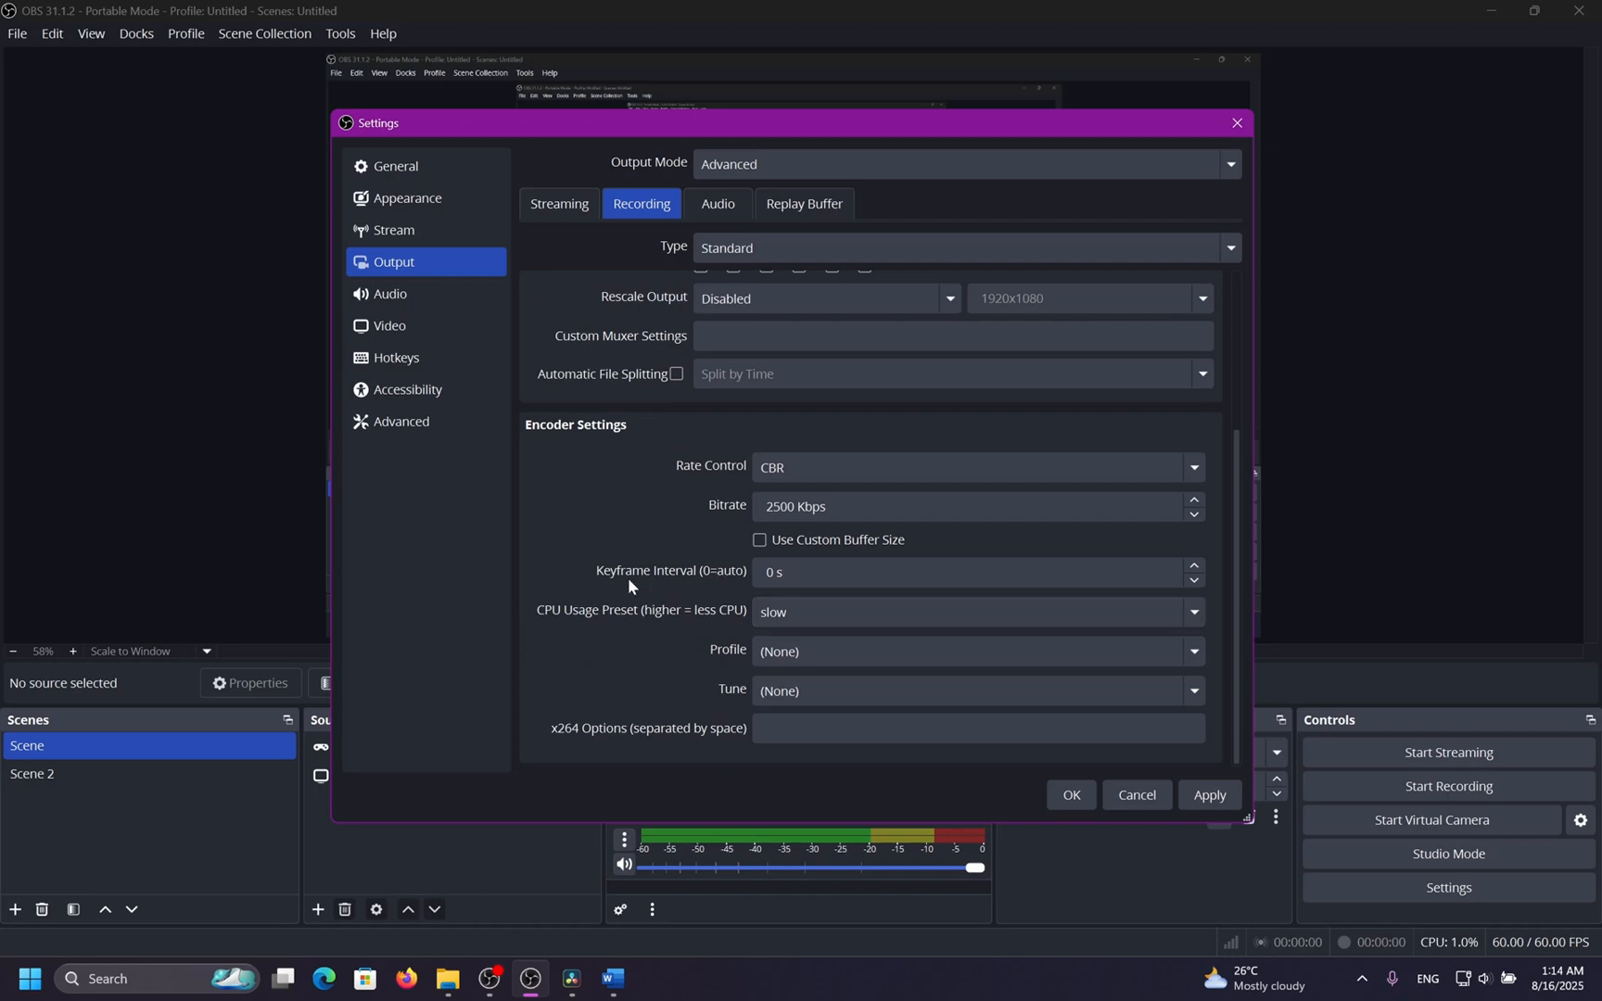
Switch the recording video encoder back to NVIDIA NVENC H.264 and set its preset to P7: Slowest (Best Quality).
{"action": "scroll", "coordinate": [627, 577], "scroll_direction": "up", "scroll_amount": 4}
{"action": "left_click", "coordinate": [760, 423]}
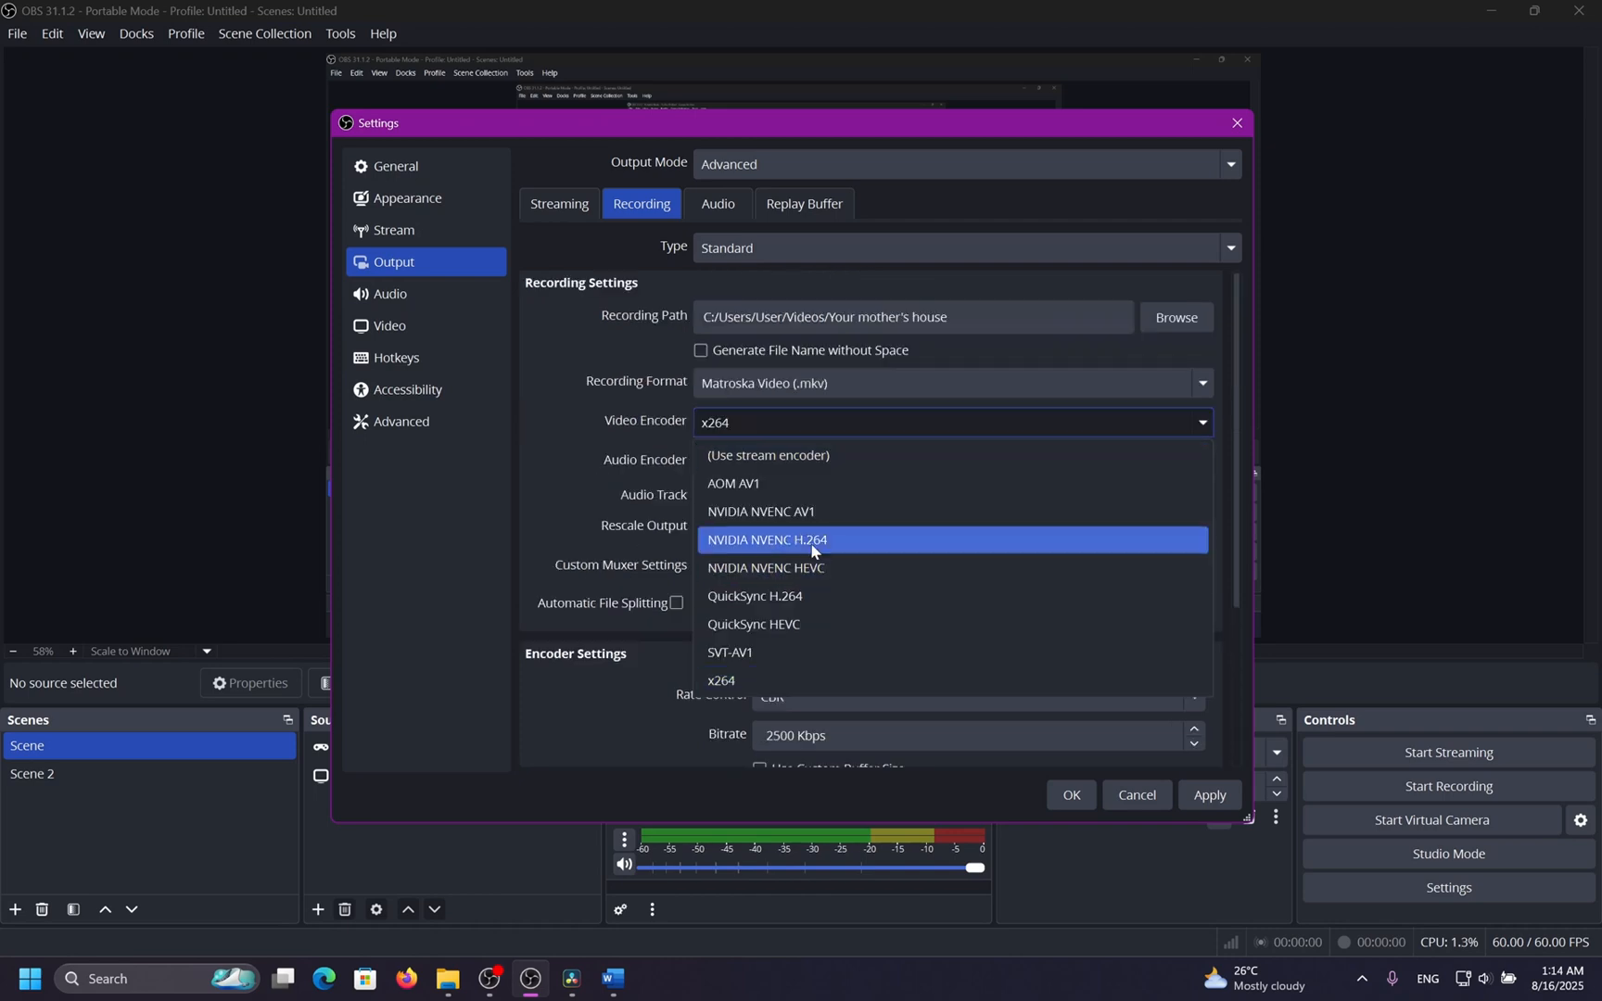
{"action": "left_click", "coordinate": [812, 540]}
{"action": "scroll", "coordinate": [555, 534], "scroll_direction": "down", "scroll_amount": 4}
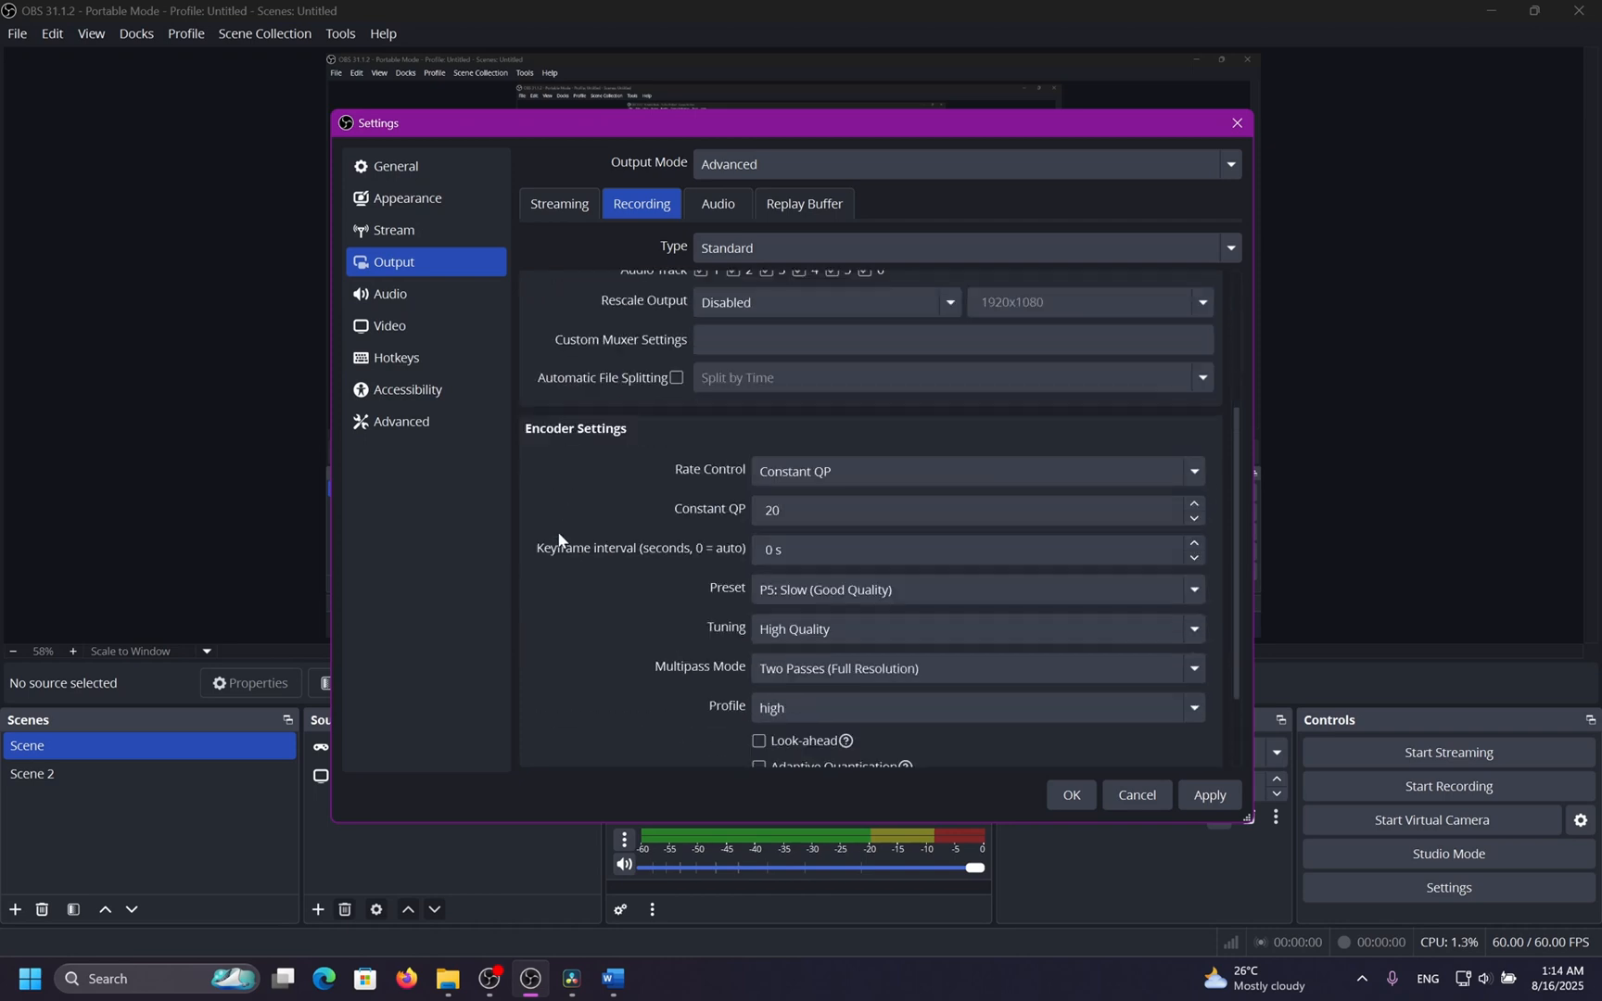
{"action": "left_click", "coordinate": [857, 483]}
{"action": "left_click", "coordinate": [831, 682]}
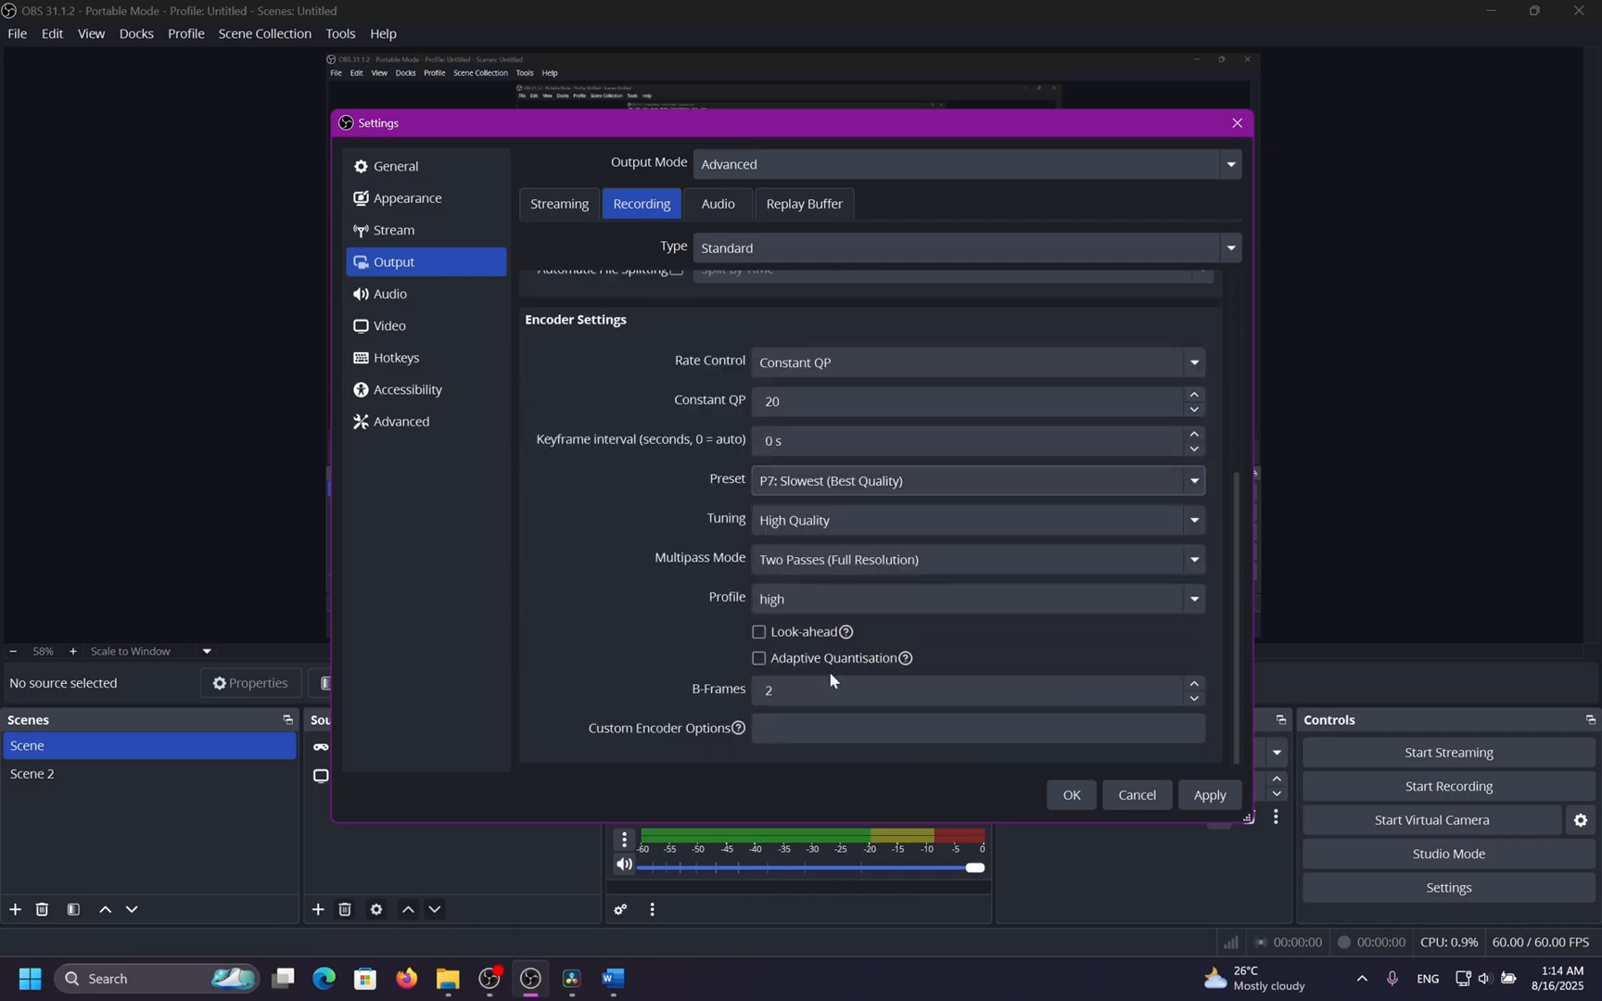
Set the recording encoder's multipass mode to Two Passes (Full Resolution), profile to high and tuning to High Quality.
{"action": "left_click", "coordinate": [834, 559]}
{"action": "left_click", "coordinate": [821, 640]}
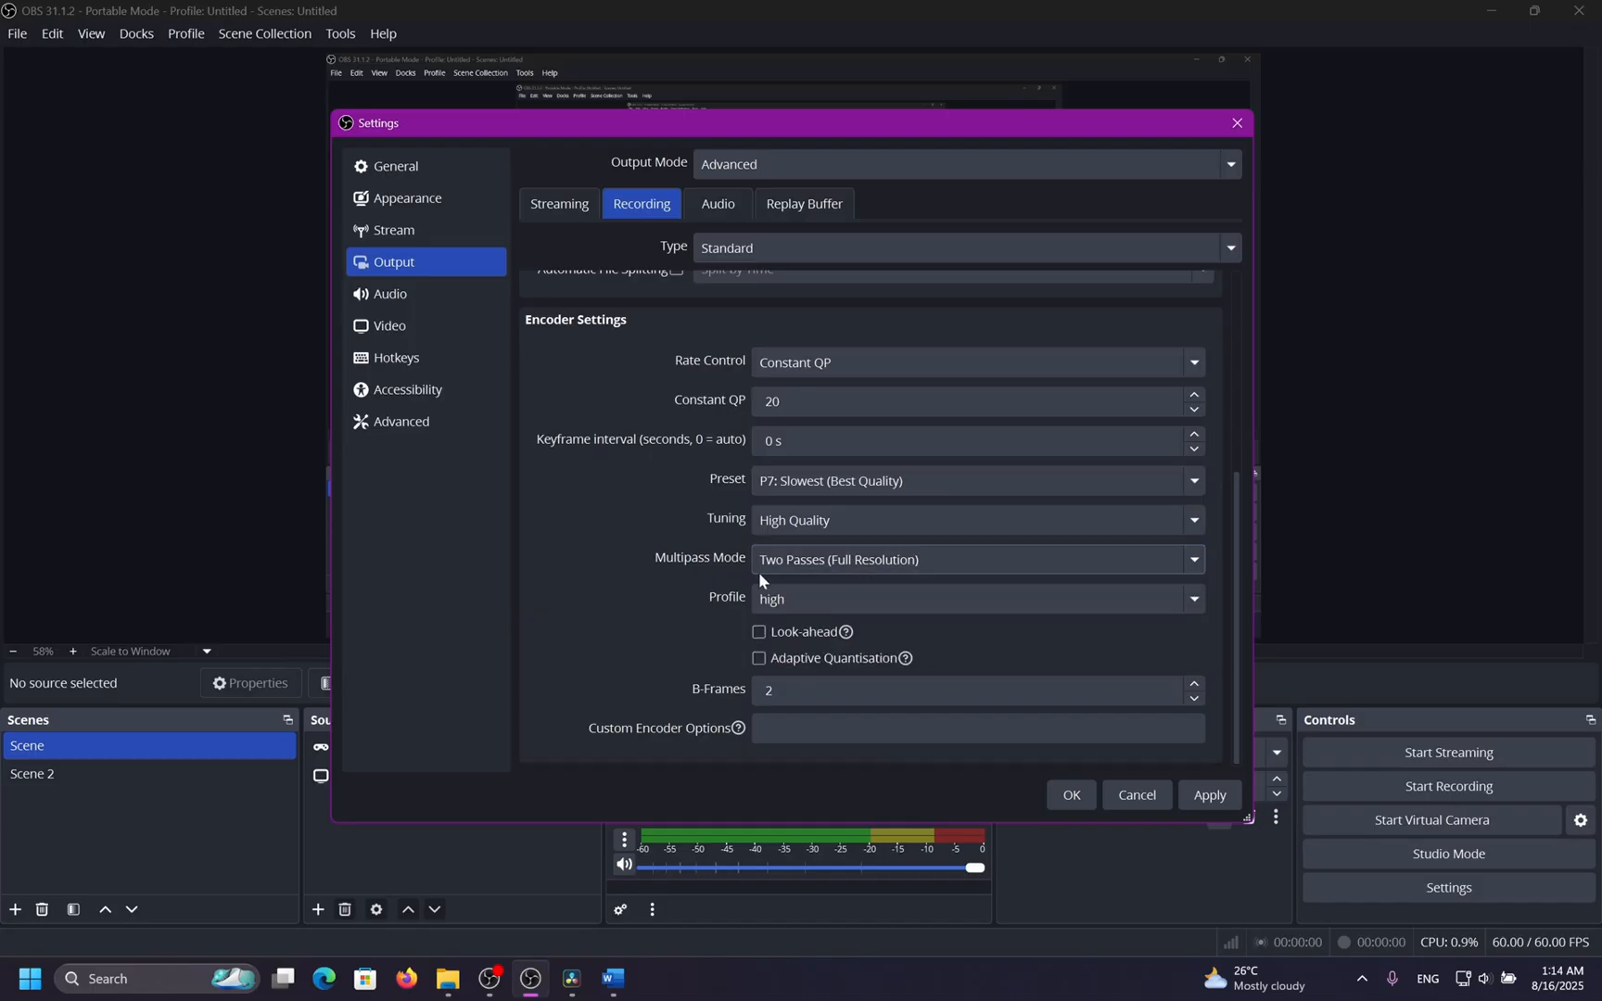
{"action": "left_click", "coordinate": [827, 584]}
{"action": "left_click", "coordinate": [814, 633]}
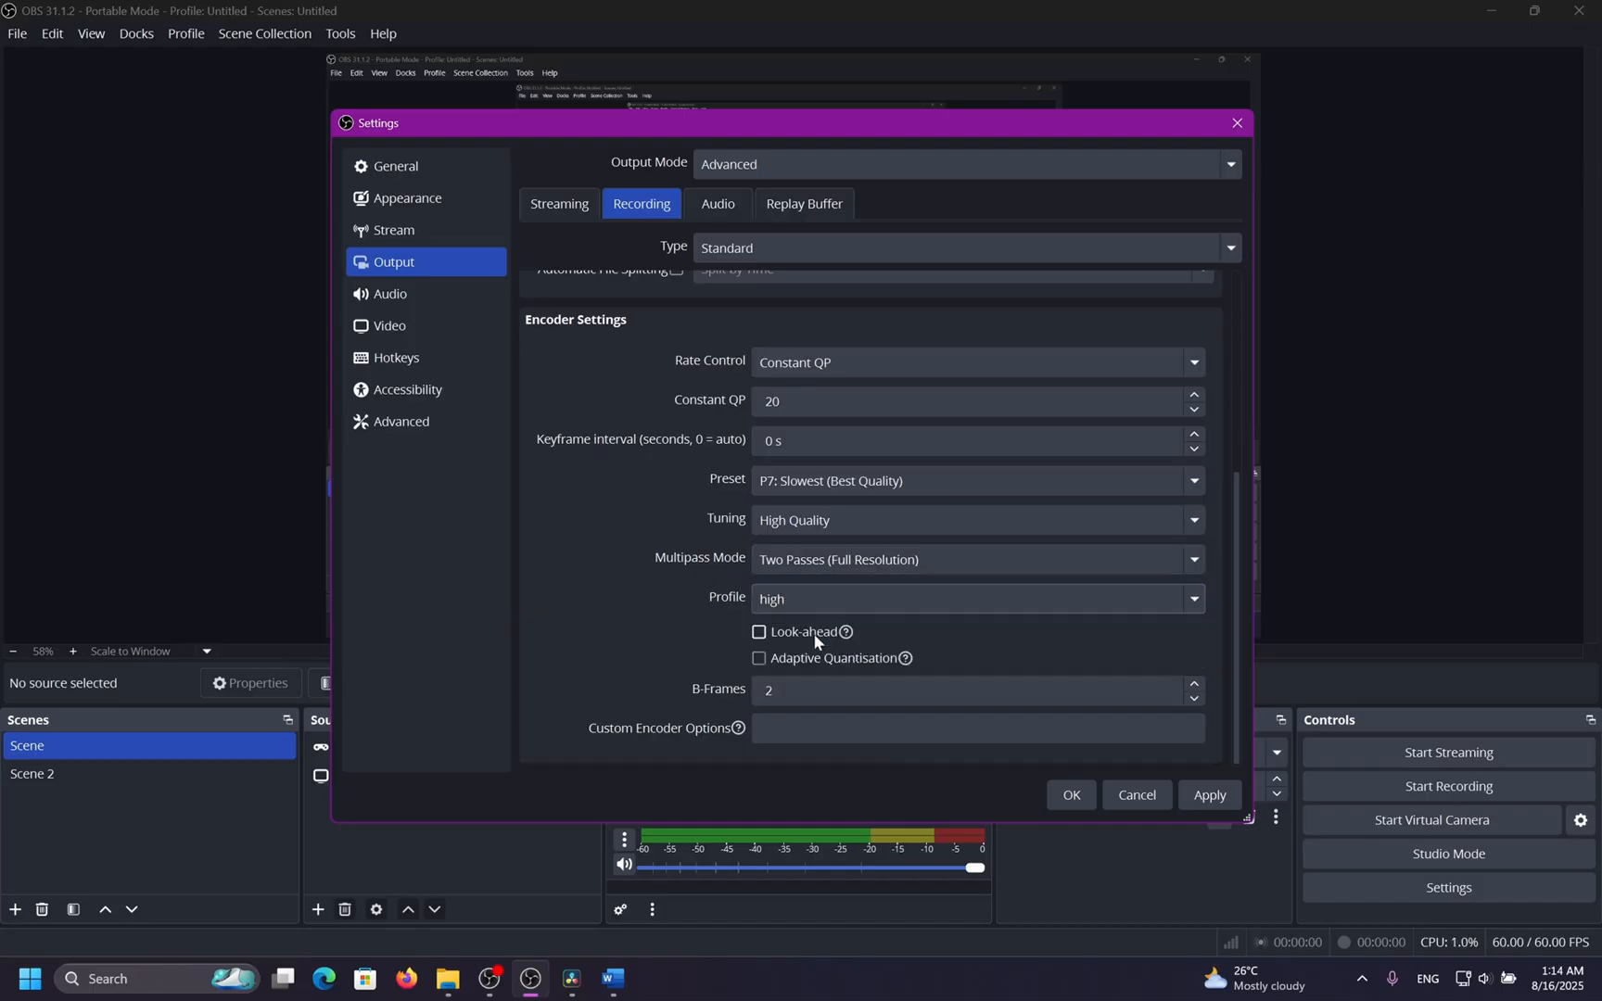
{"action": "left_click", "coordinate": [801, 521]}
{"action": "left_click", "coordinate": [800, 552]}
Toggle the recording encoder's Look-ahead and Adaptive Quantisation options.
{"action": "left_click", "coordinate": [759, 632]}
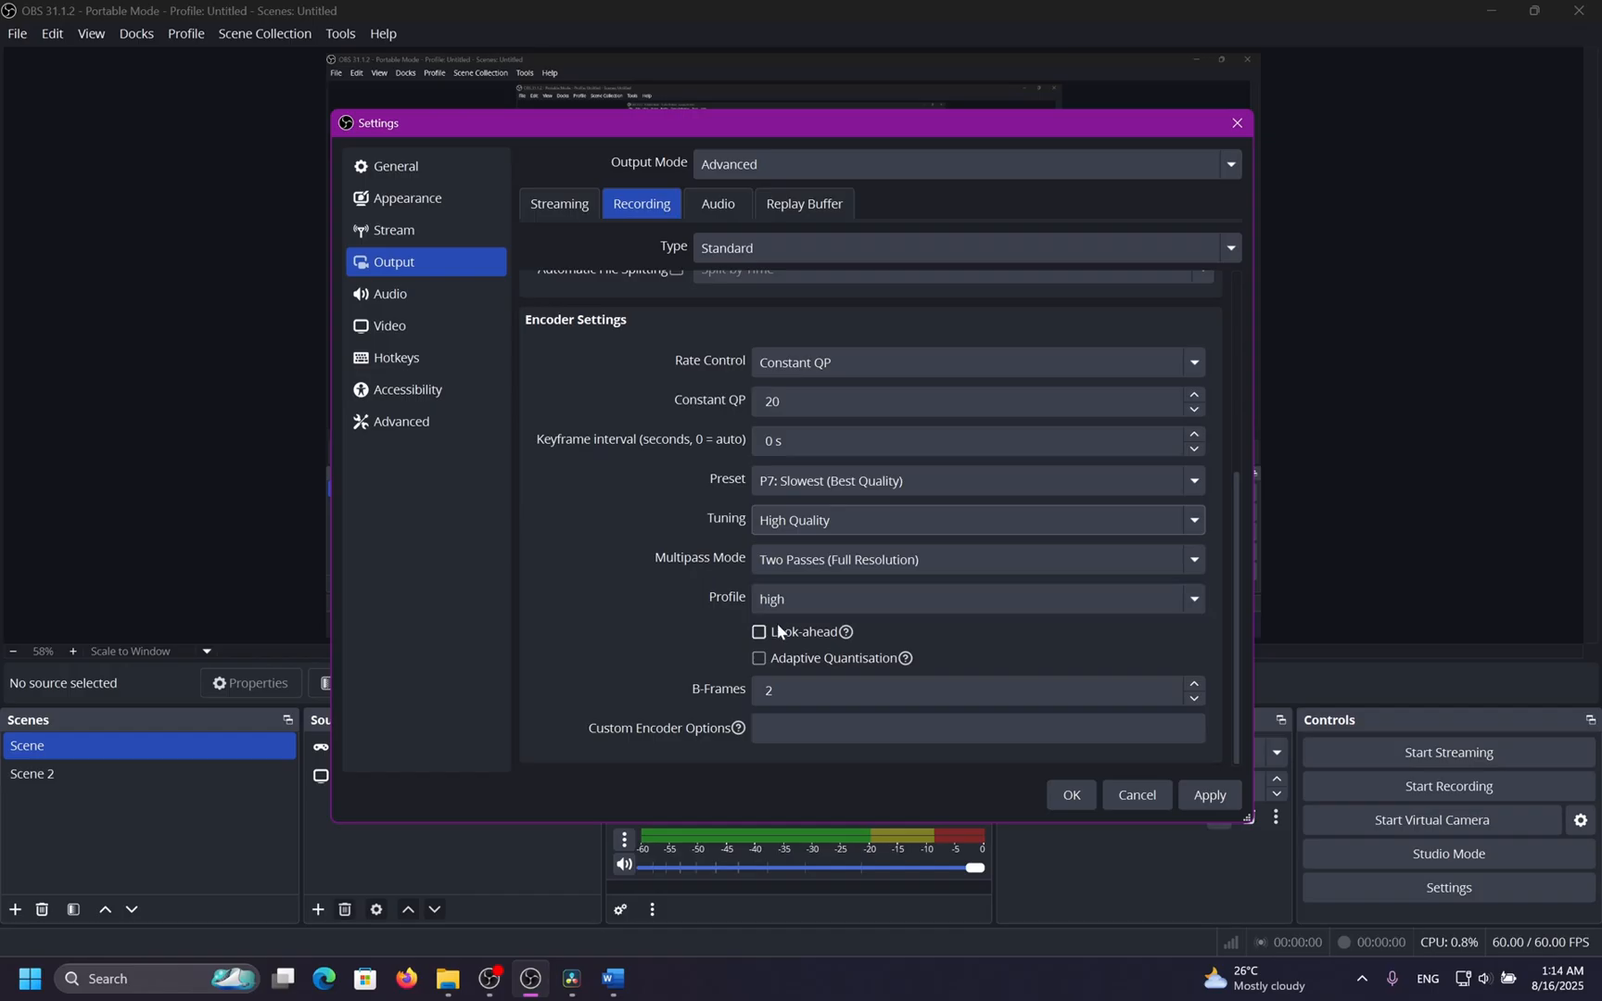
{"action": "left_click", "coordinate": [772, 662]}
{"action": "scroll", "coordinate": [621, 555], "scroll_direction": "up", "scroll_amount": 3}
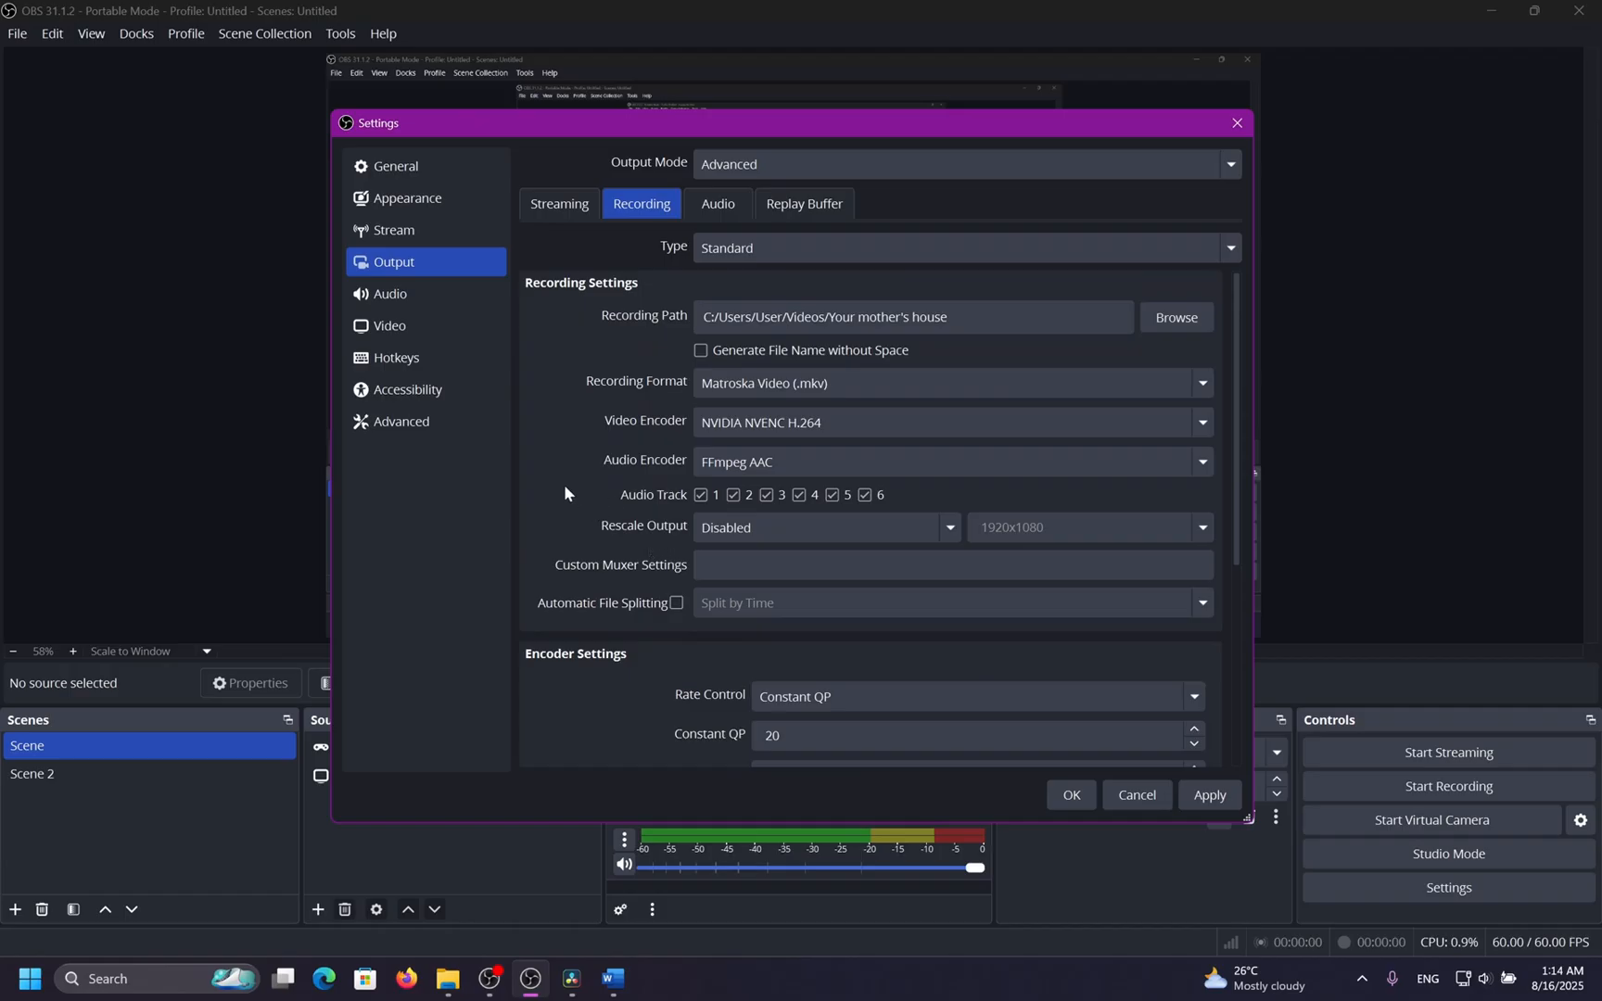
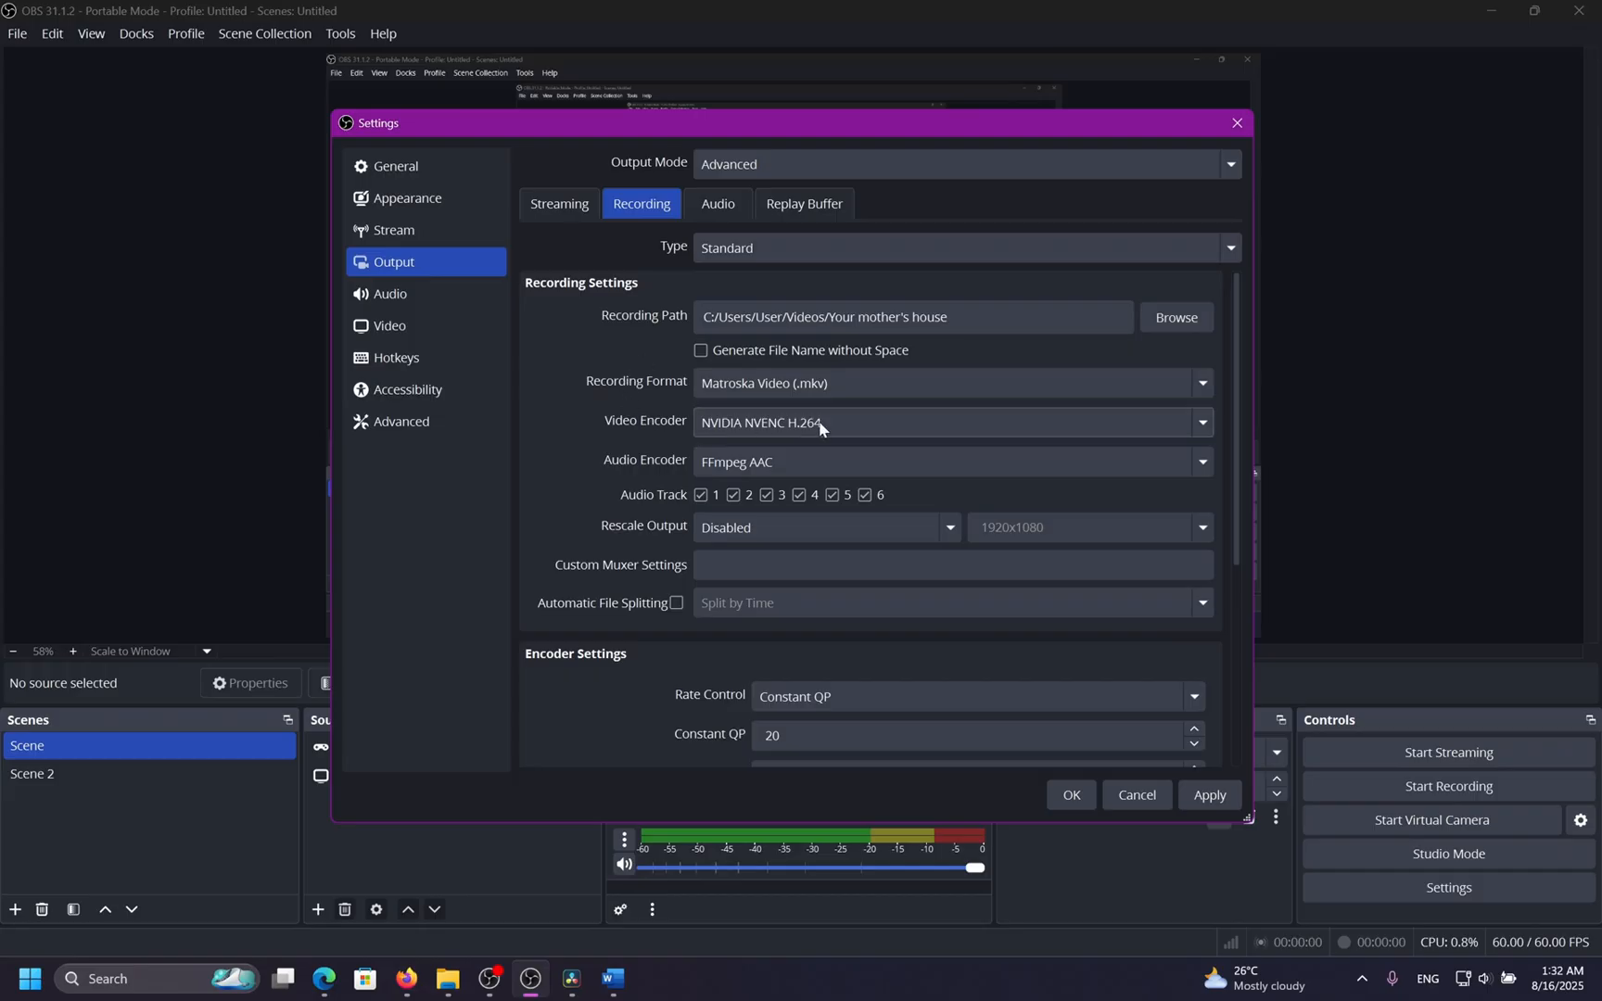
Review the NVIDIA NVENC H.264 recording encoder's settings, including its preset and multipass mode options.
{"action": "left_click", "coordinate": [881, 421]}
{"action": "left_click", "coordinate": [850, 541]}
{"action": "scroll", "coordinate": [586, 476], "scroll_direction": "down", "scroll_amount": 1}
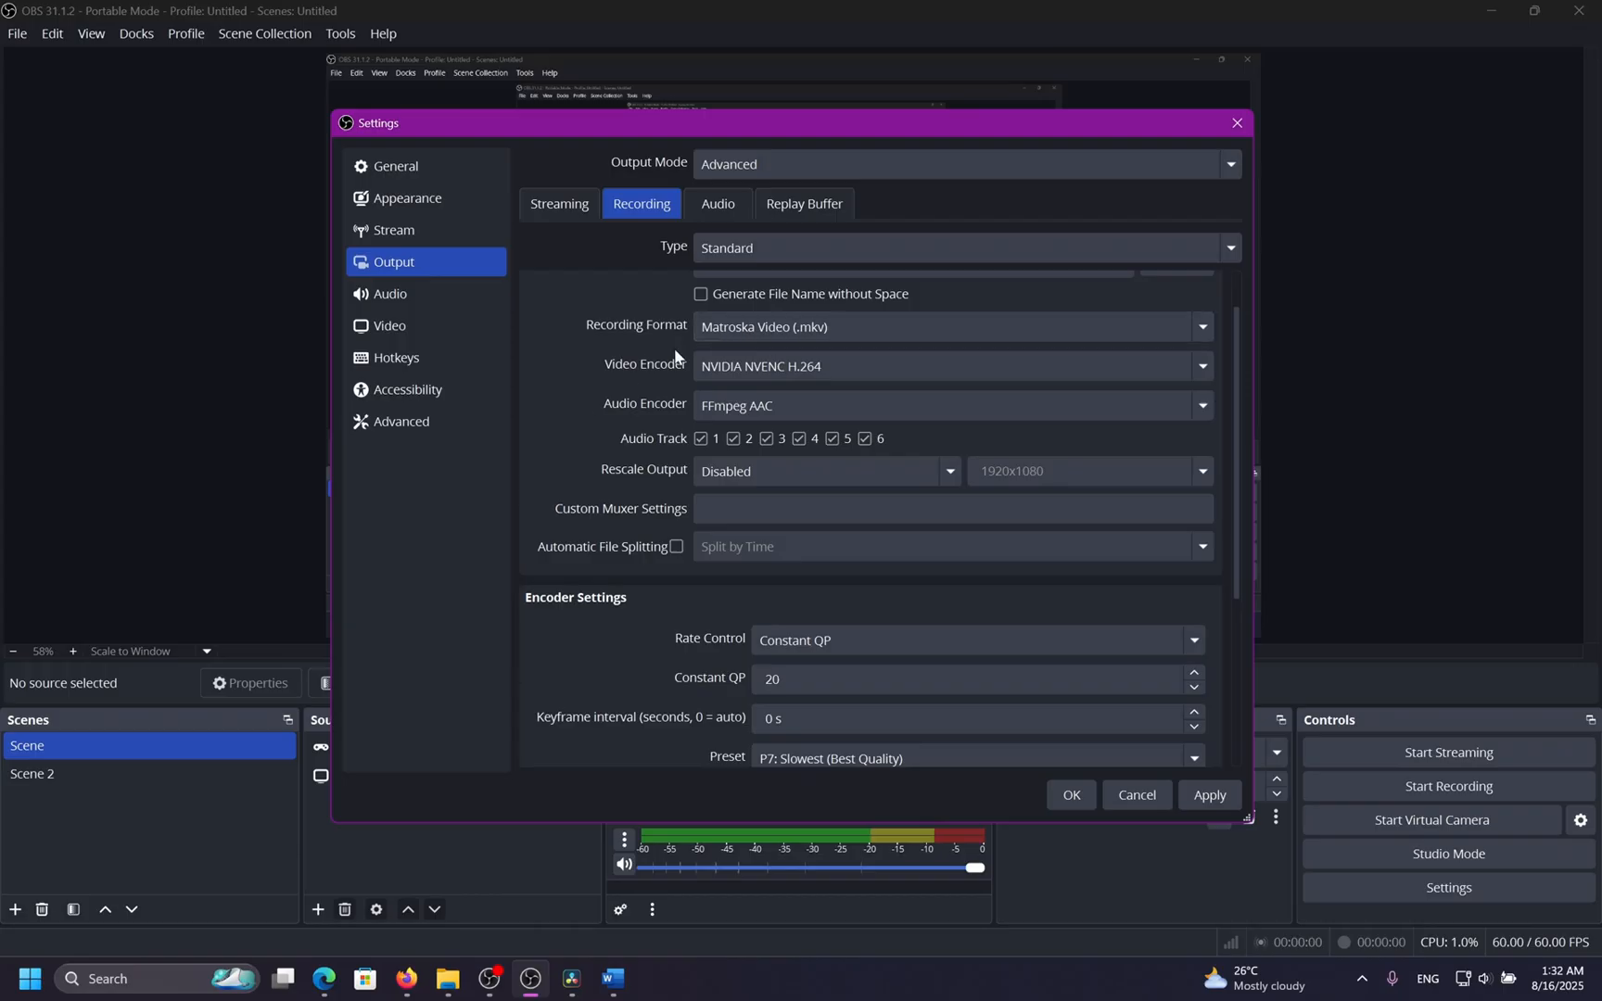
{"action": "scroll", "coordinate": [593, 367], "scroll_direction": "down", "scroll_amount": 4}
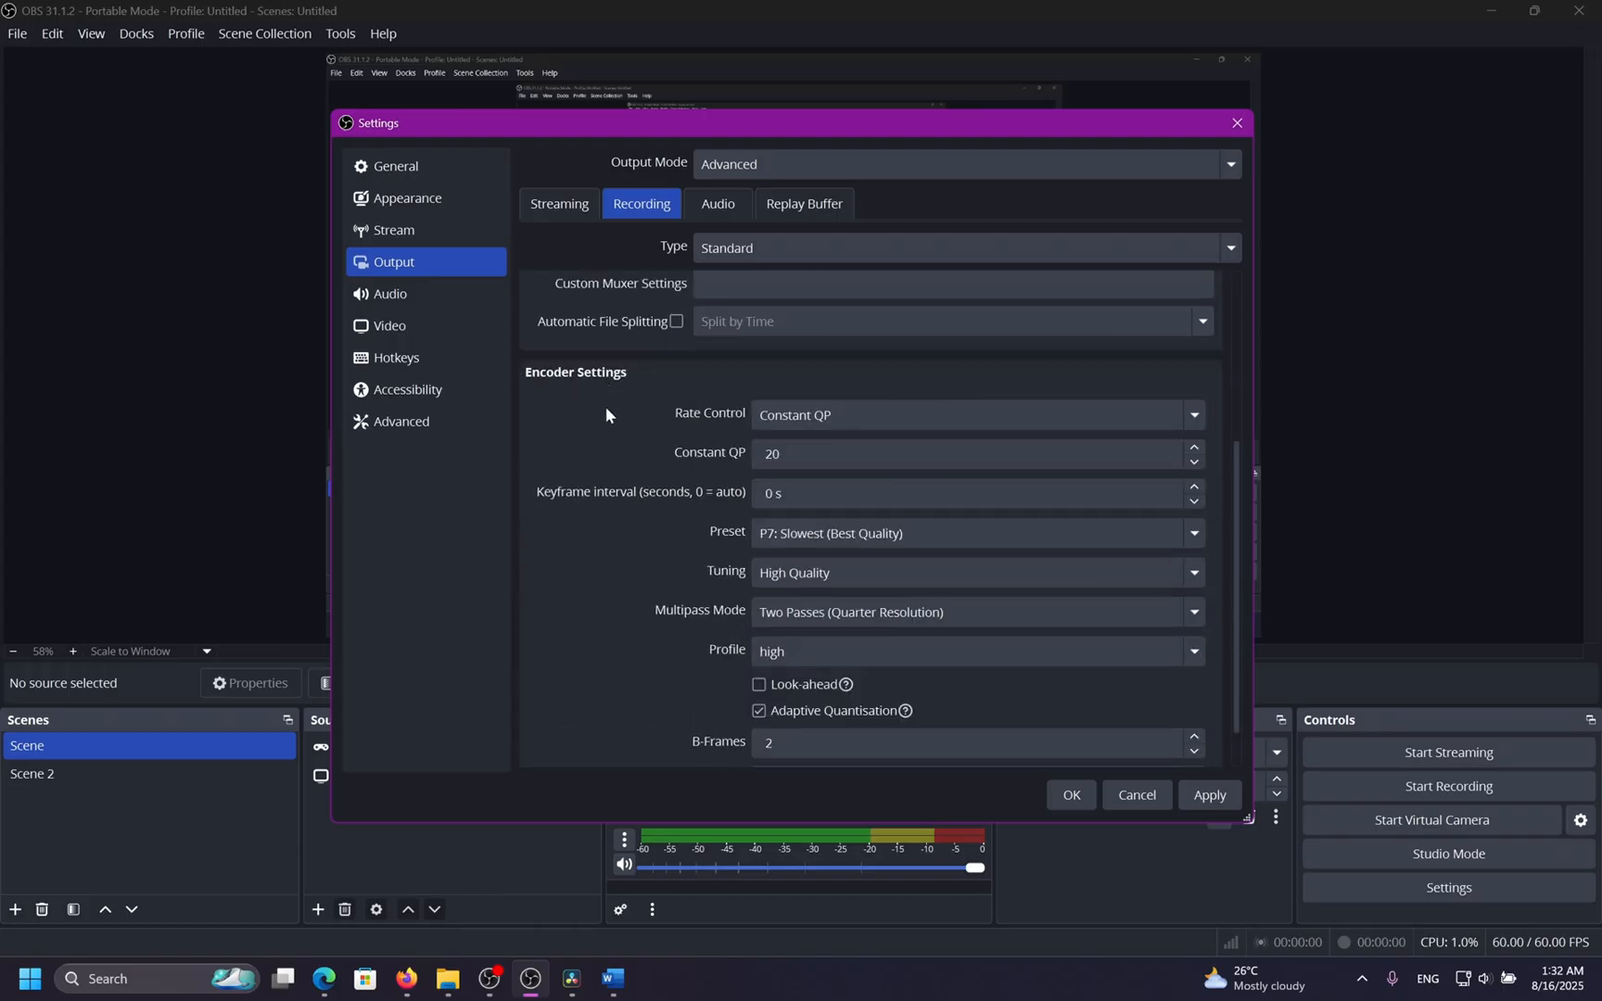
{"action": "scroll", "coordinate": [608, 414], "scroll_direction": "down", "scroll_amount": 1}
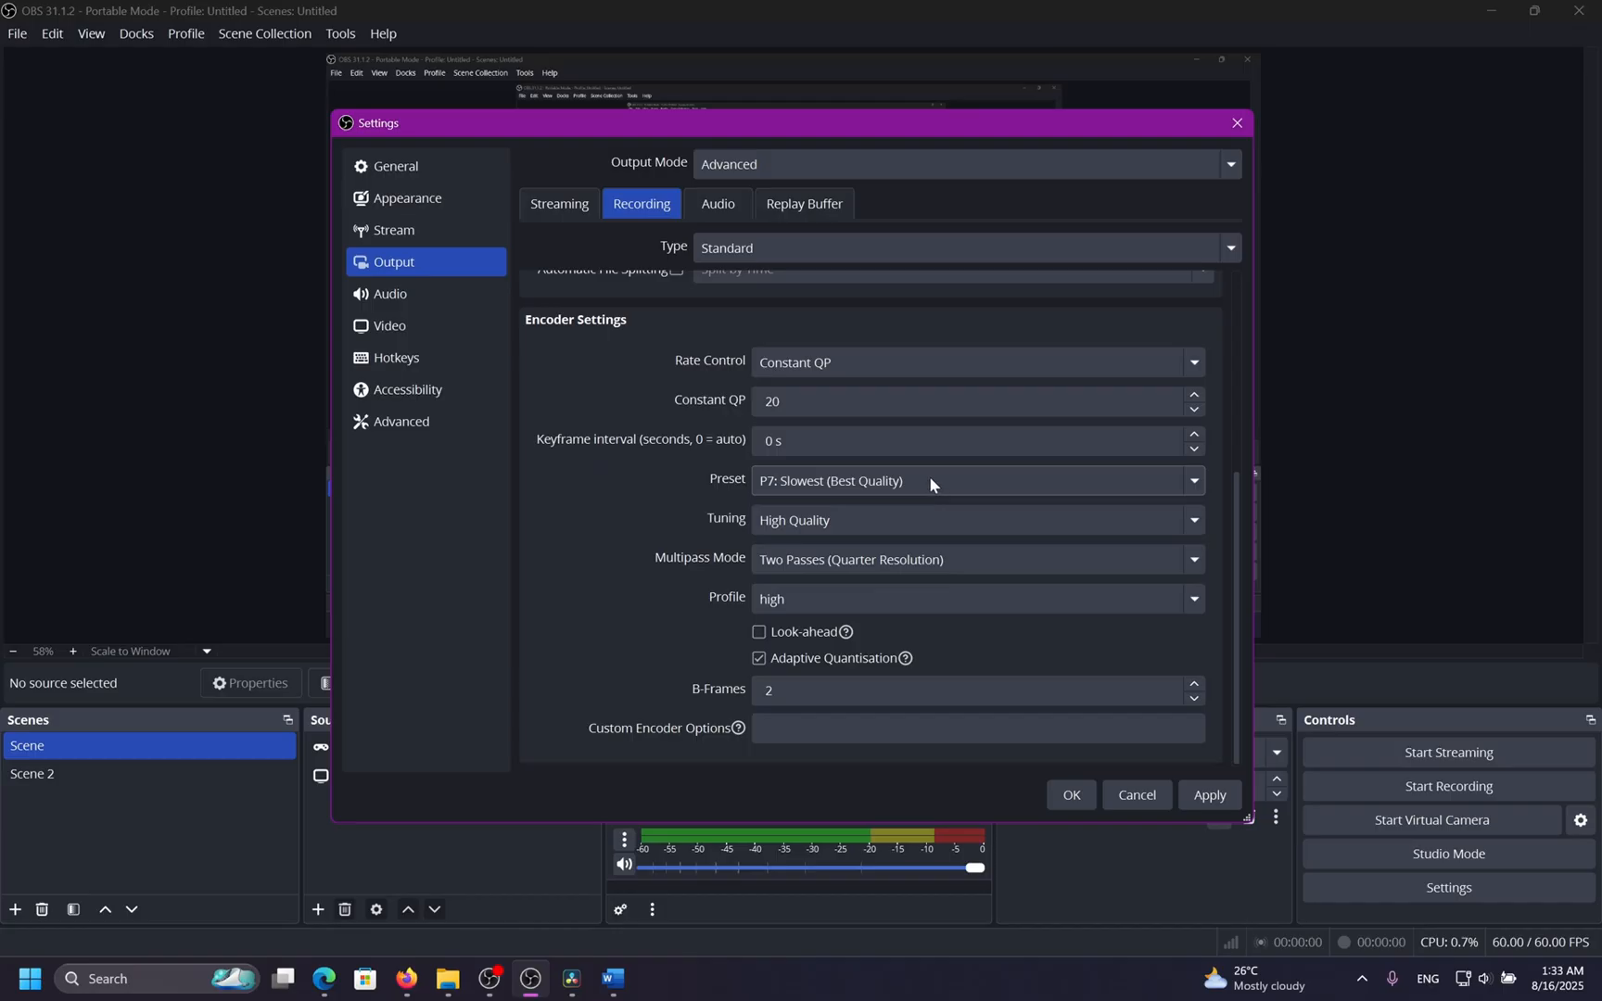
{"action": "scroll", "coordinate": [631, 482], "scroll_direction": "up", "scroll_amount": 4}
{"action": "scroll", "coordinate": [588, 396], "scroll_direction": "down", "scroll_amount": 4}
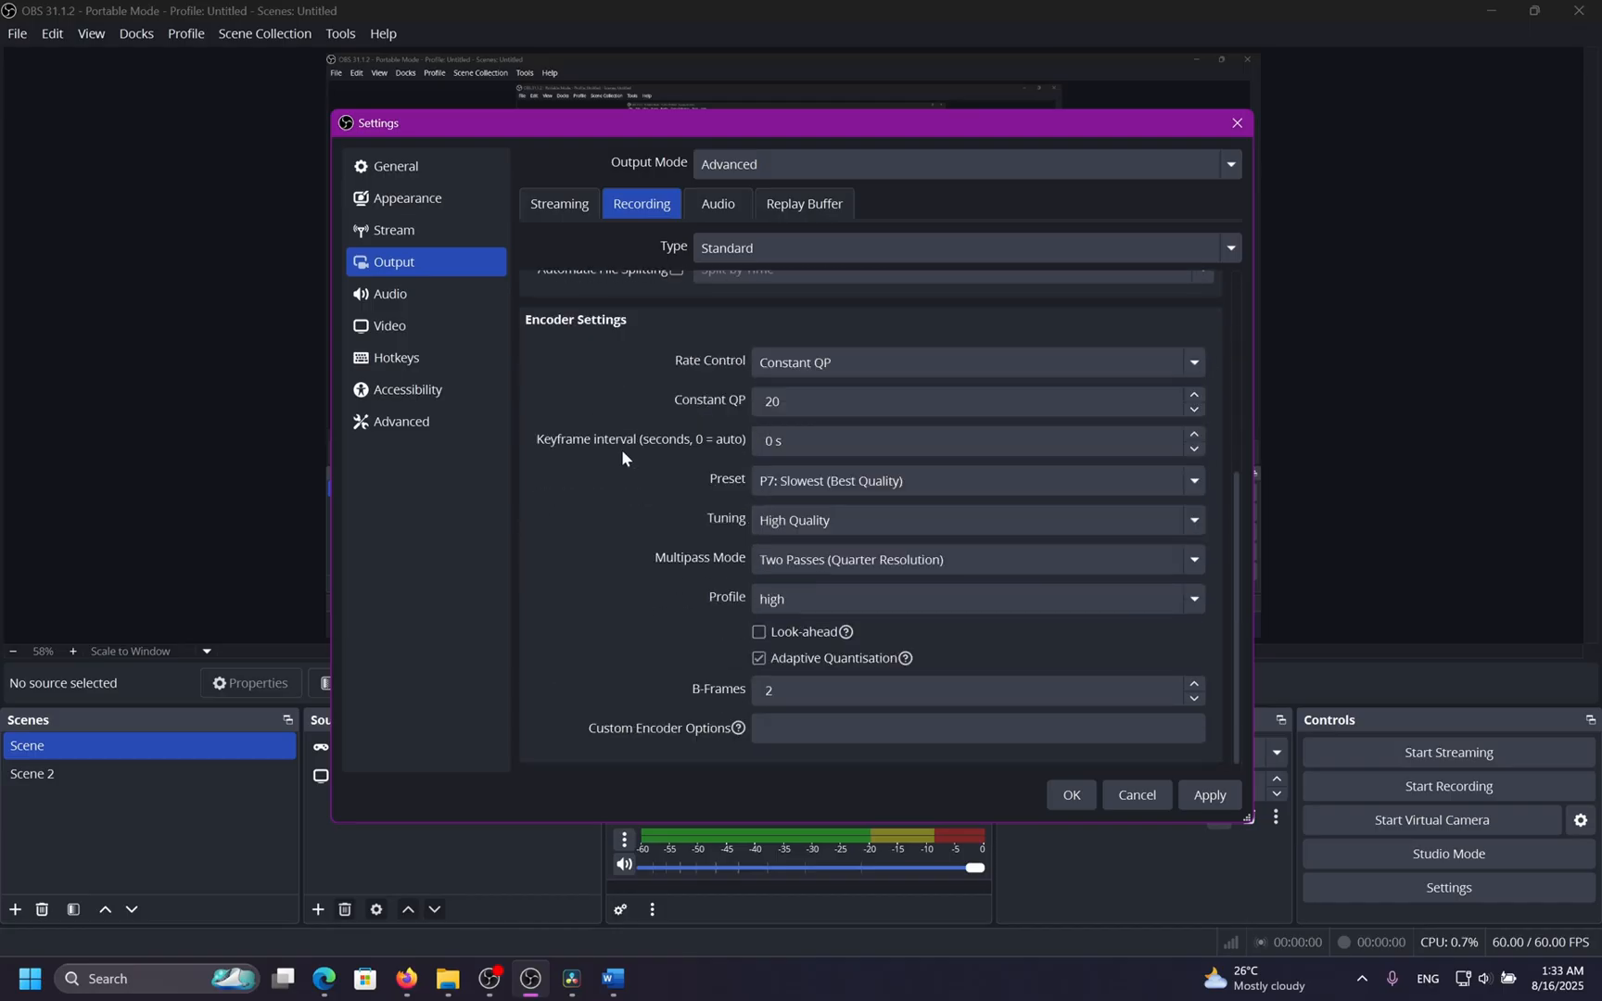
{"action": "left_click", "coordinate": [876, 479]}
{"action": "left_click", "coordinate": [876, 479]}
{"action": "left_click", "coordinate": [858, 559]}
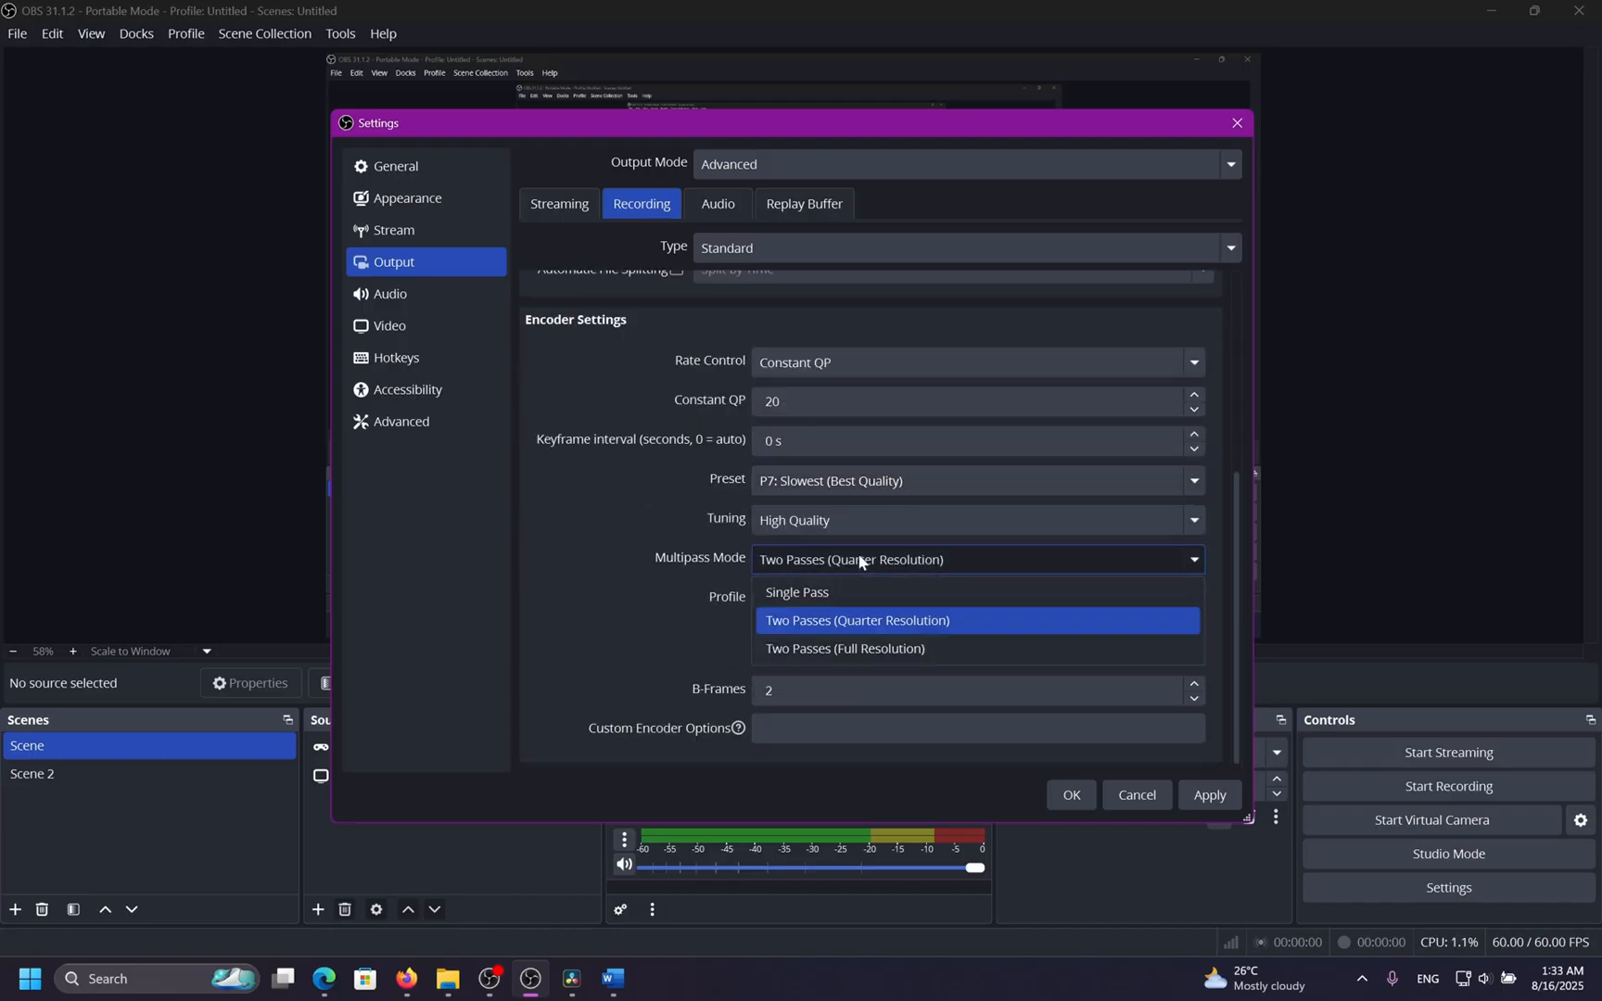
{"action": "left_click", "coordinate": [890, 618]}
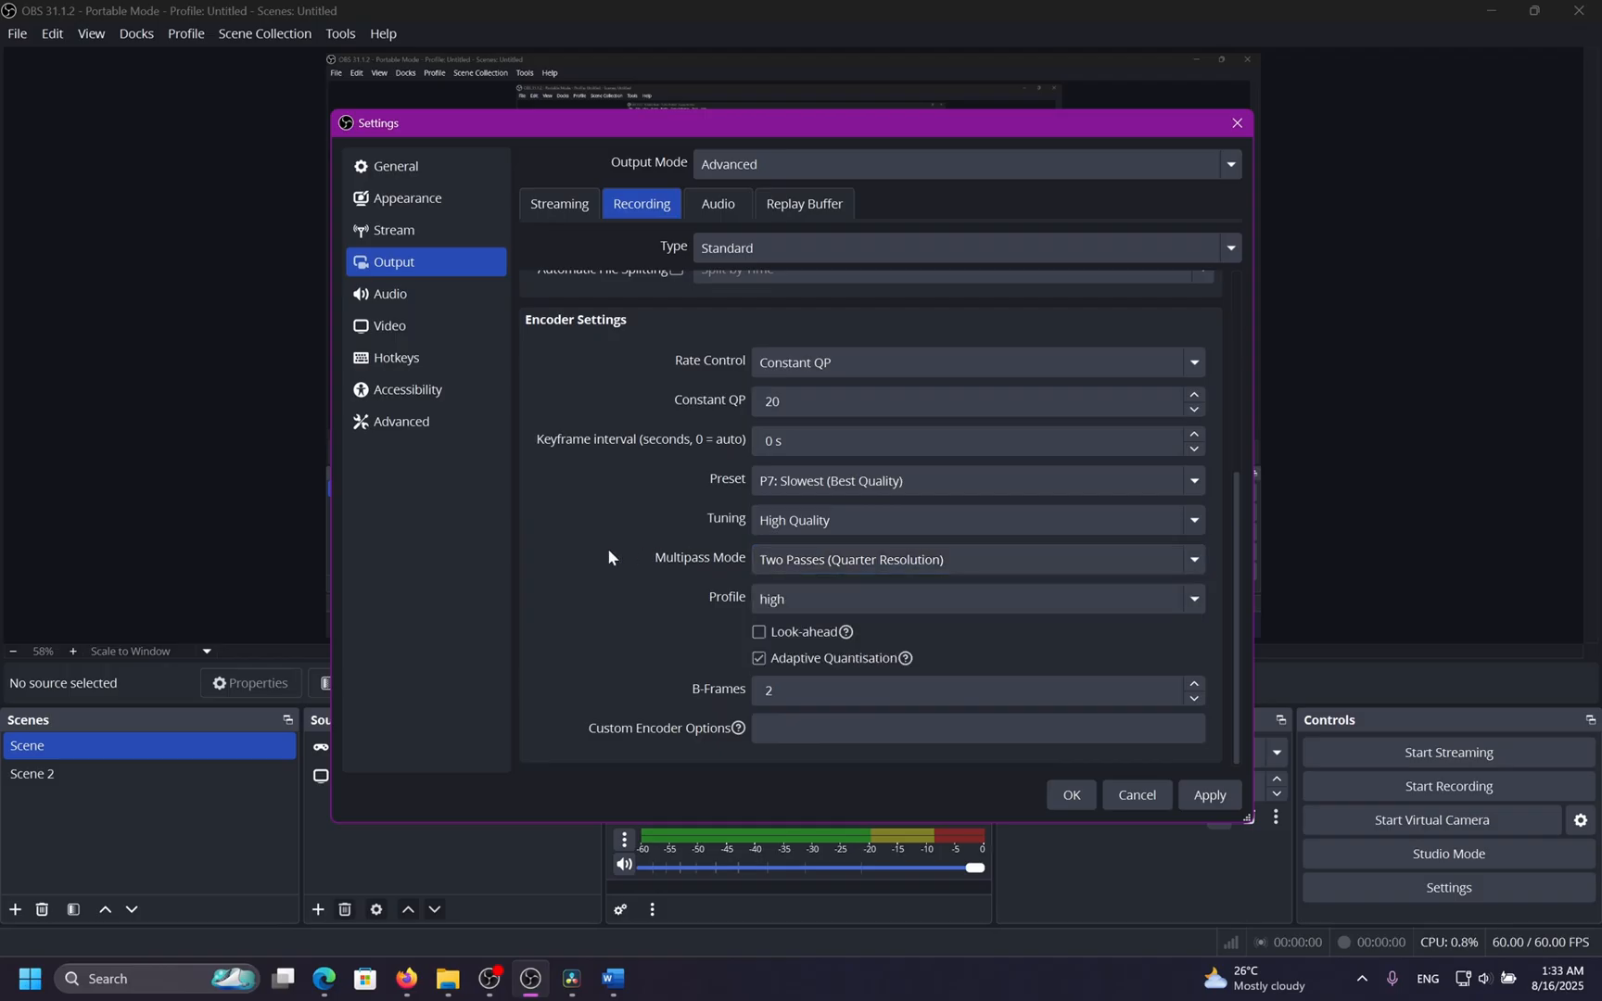
{"action": "left_click", "coordinate": [868, 560]}
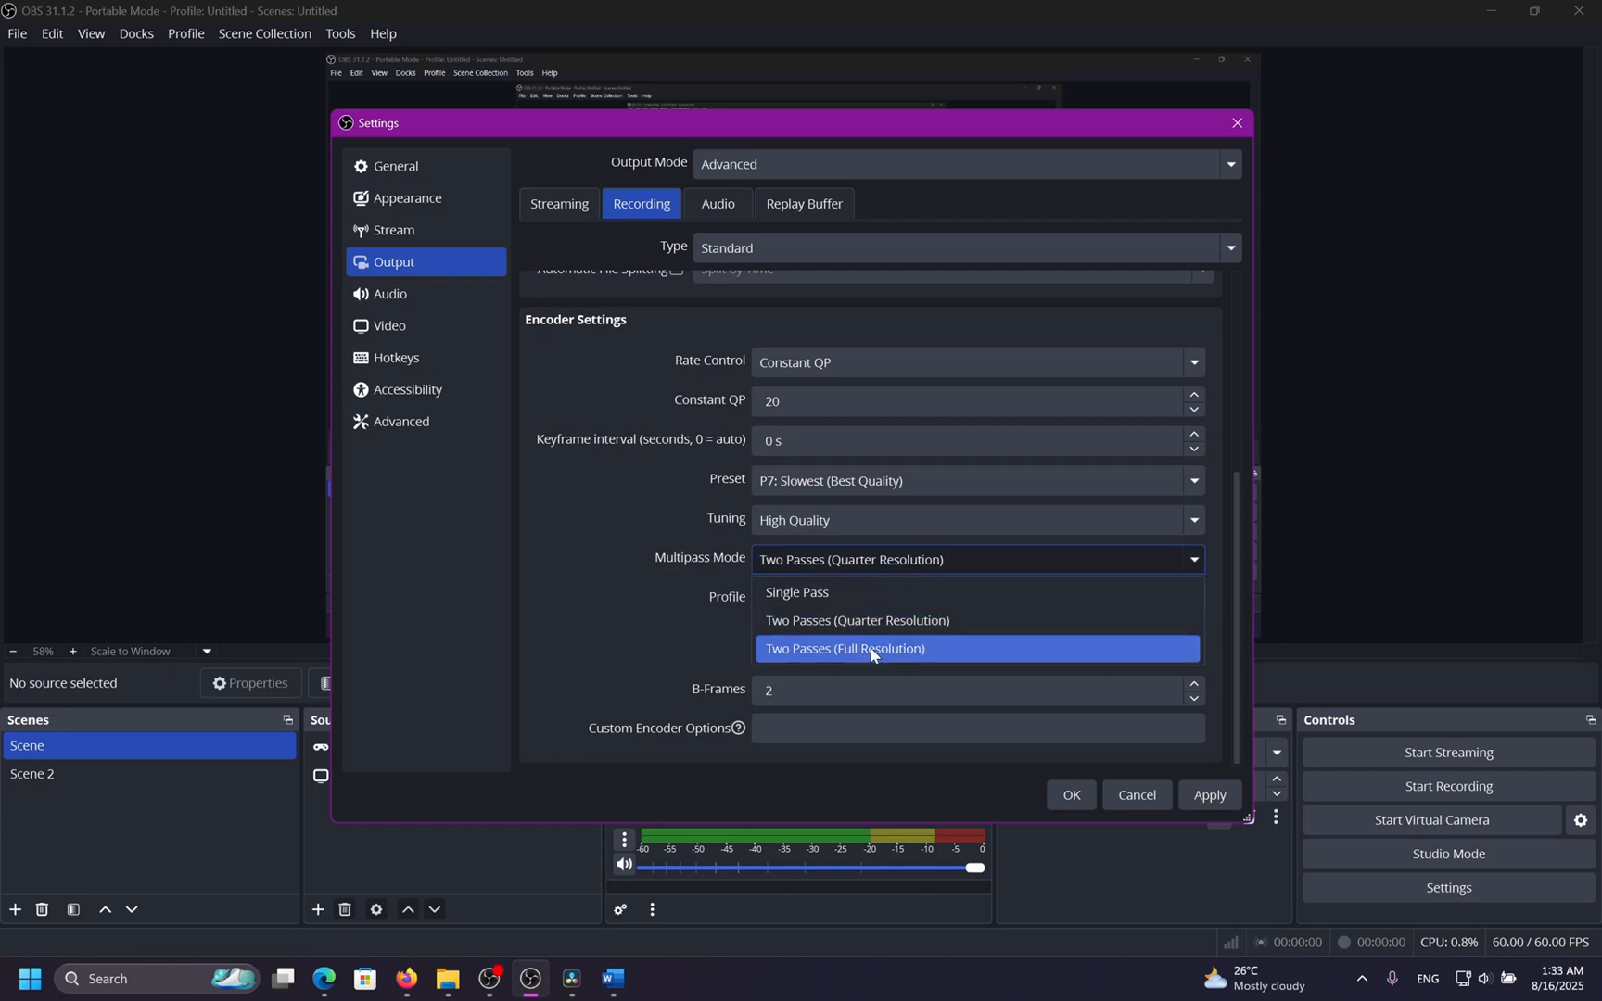
{"action": "left_click", "coordinate": [870, 650]}
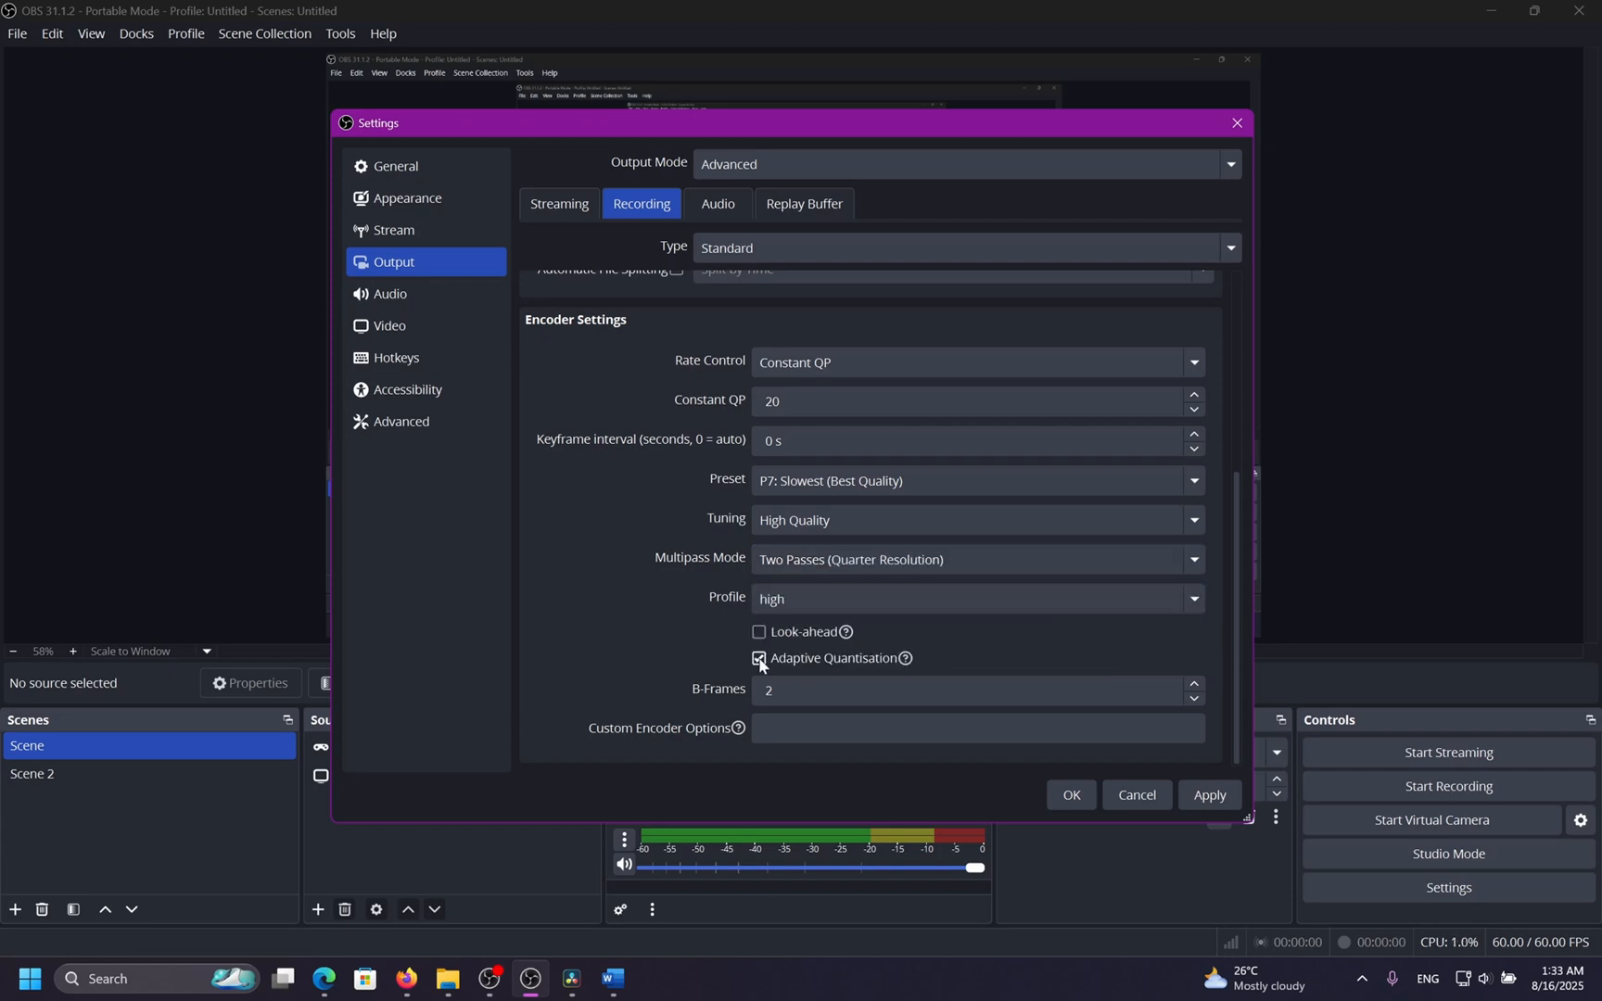
Switch the recording video encoder to NVIDIA NVENC HEVC.
{"action": "mouse_move", "coordinate": [802, 662]}
{"action": "scroll", "coordinate": [627, 550], "scroll_direction": "up", "scroll_amount": 5}
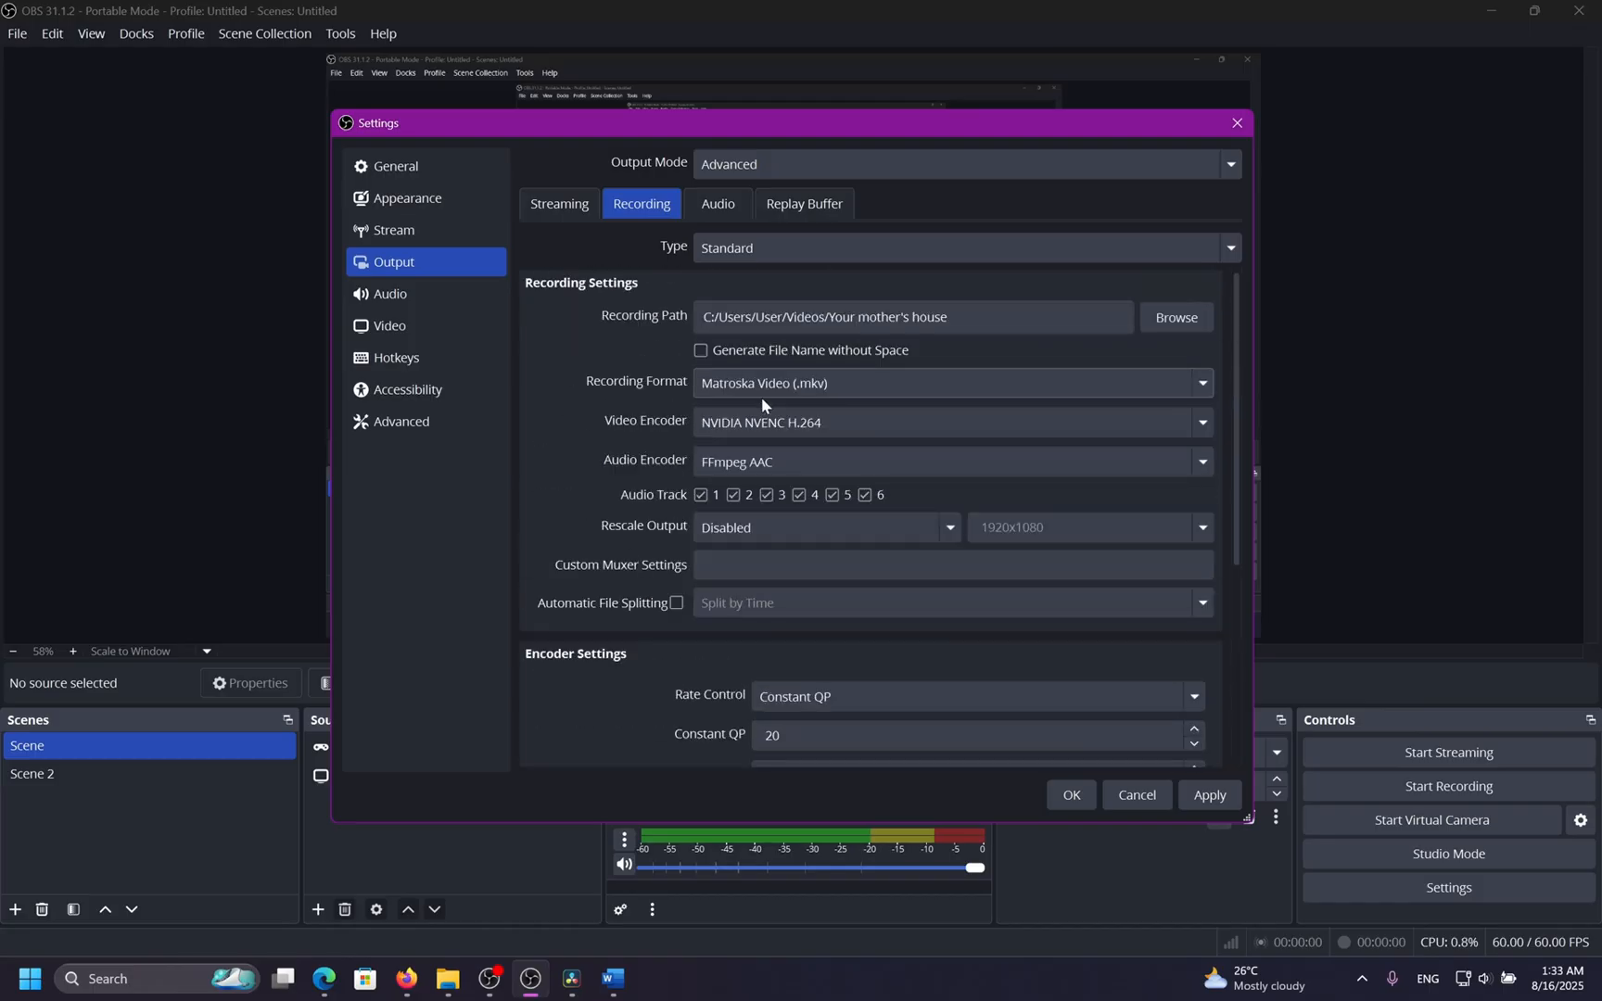
{"action": "left_click", "coordinate": [761, 422]}
{"action": "left_click", "coordinate": [762, 568]}
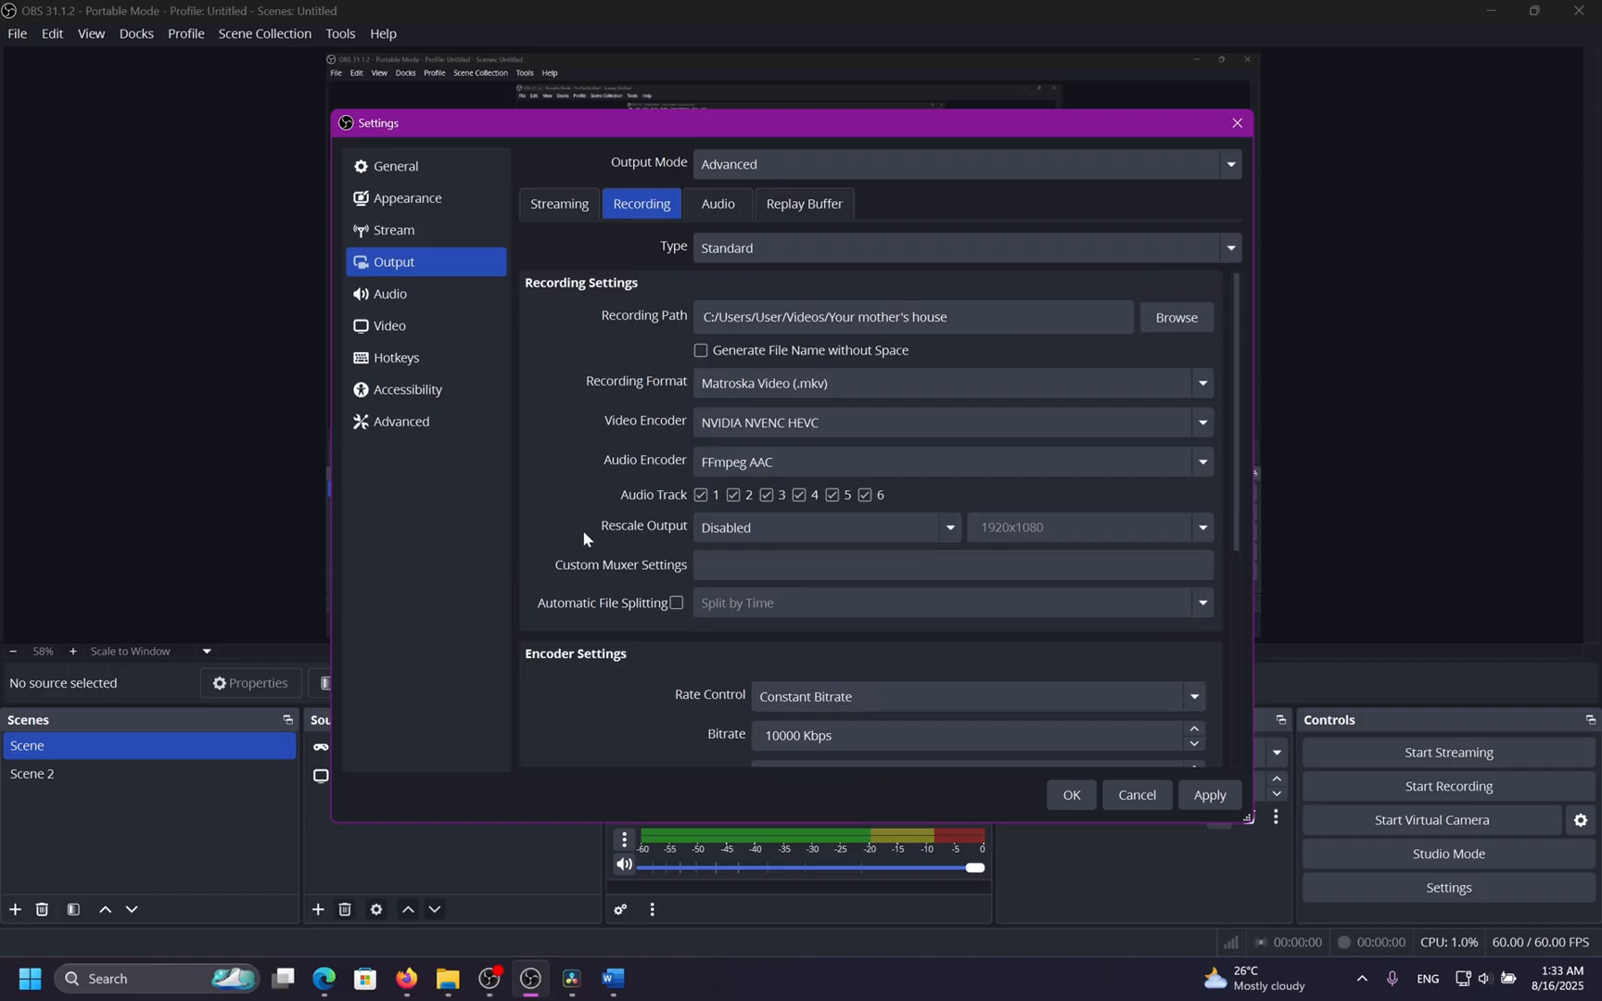
{"action": "scroll", "coordinate": [618, 493], "scroll_direction": "down", "scroll_amount": 3}
{"action": "scroll", "coordinate": [581, 556], "scroll_direction": "down", "scroll_amount": 2}
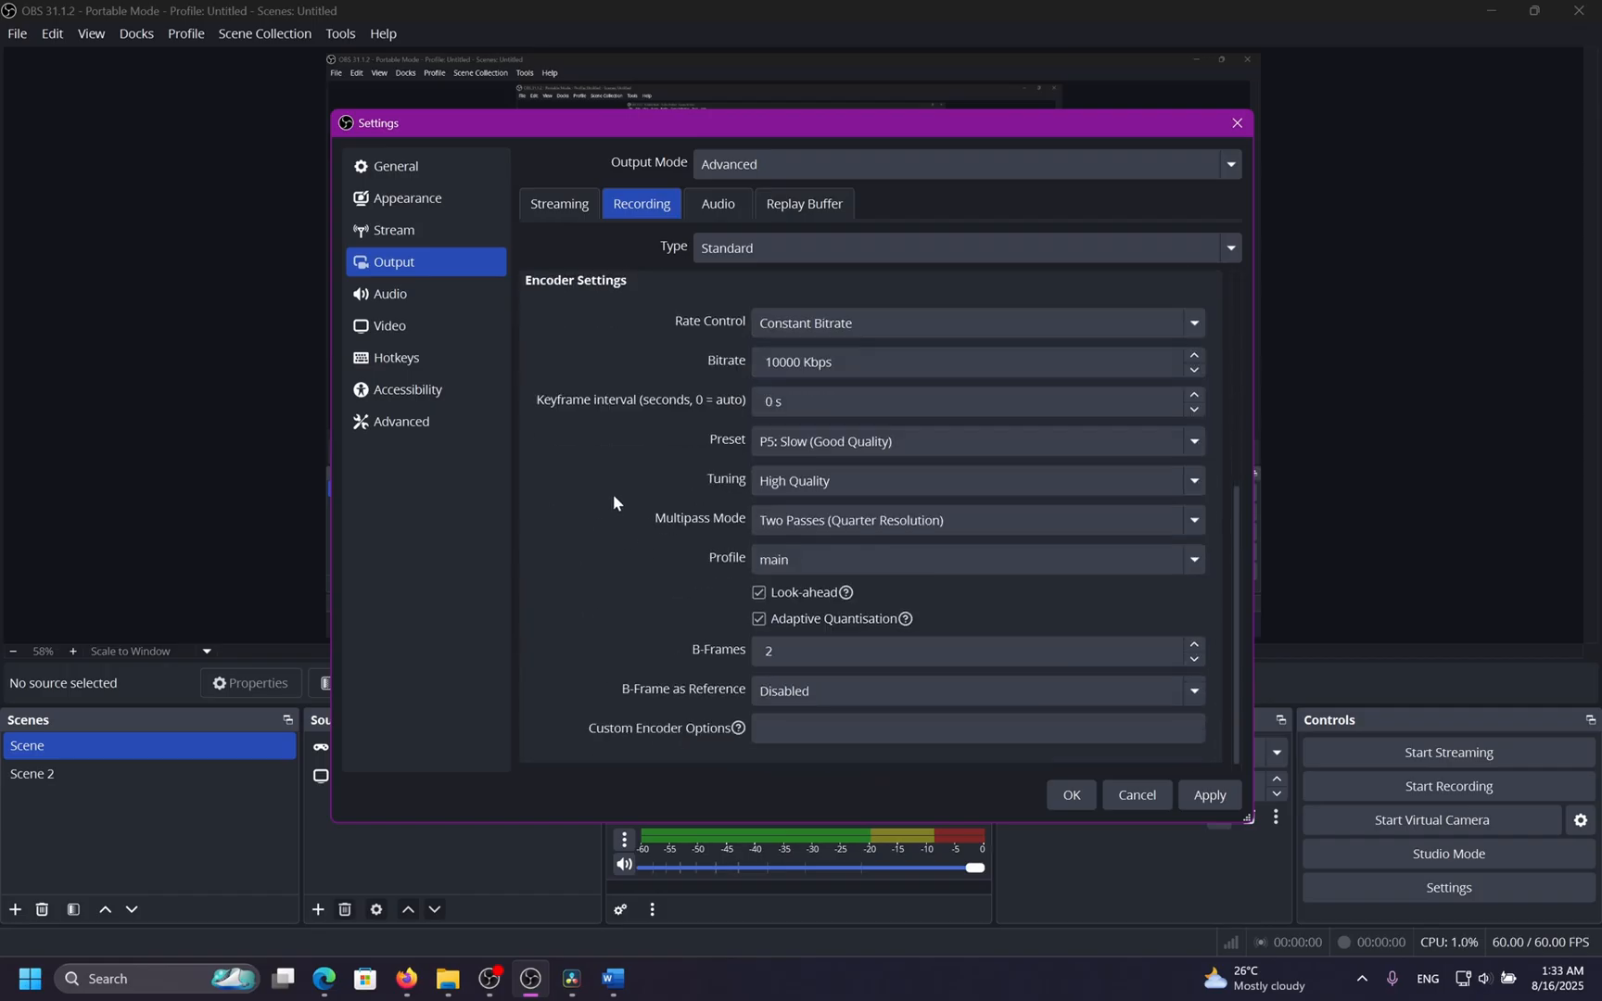
Browse the HEVC encoder's preset and tuning options.
{"action": "left_click", "coordinate": [823, 443]}
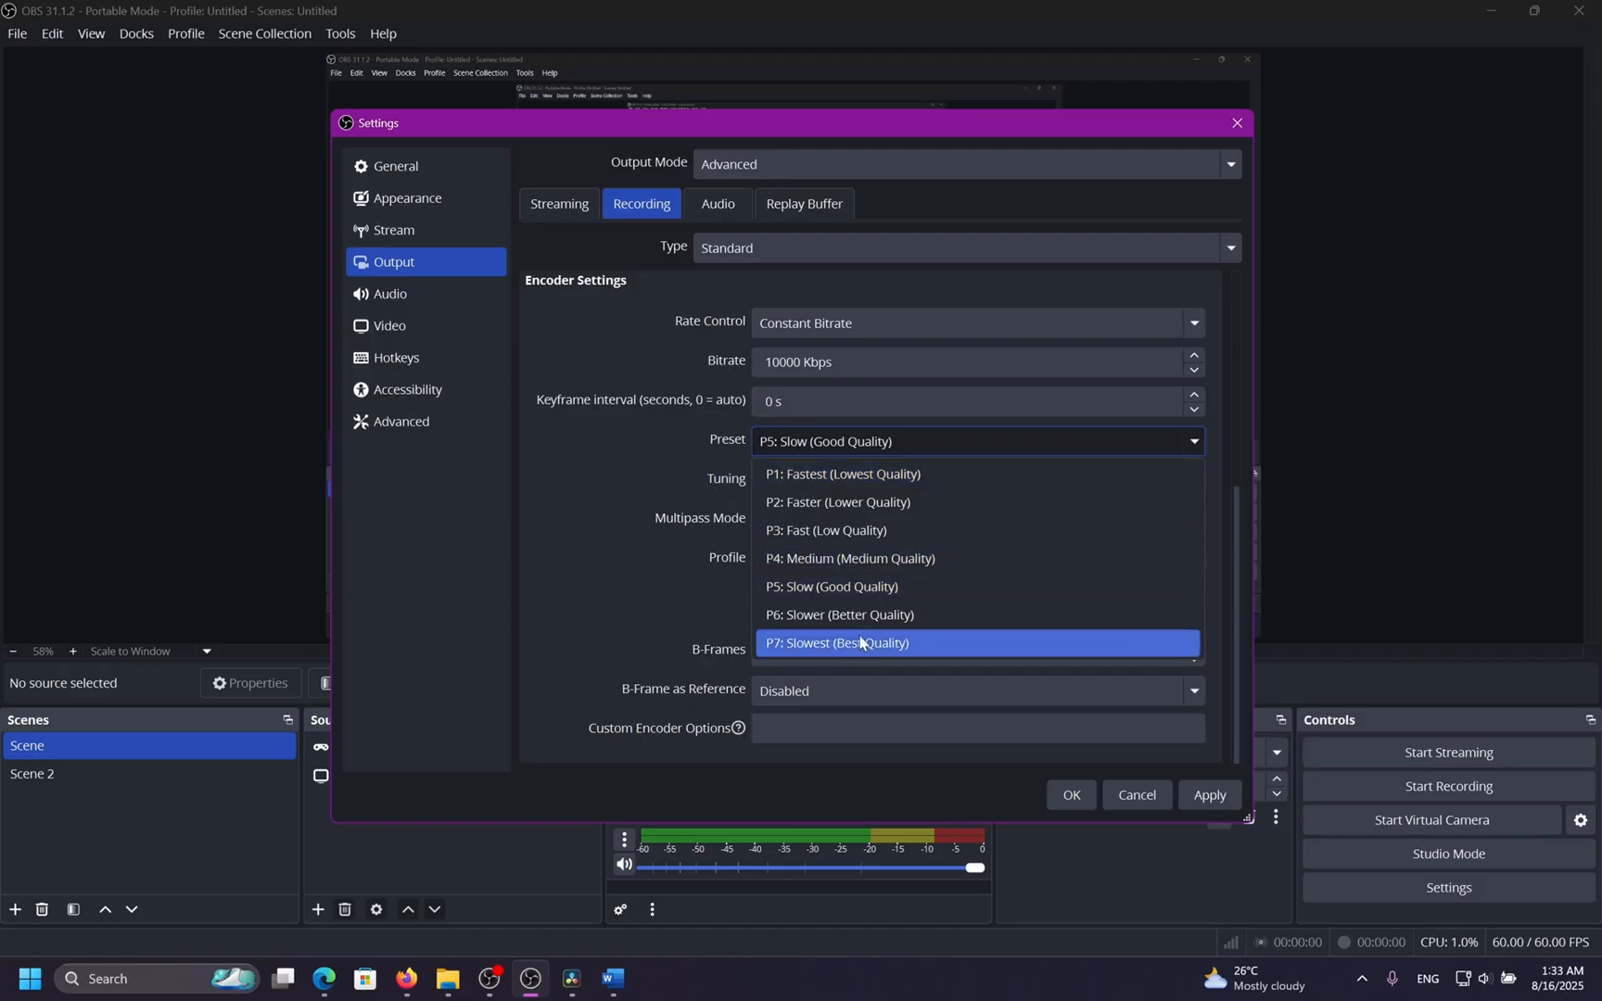
{"action": "left_click", "coordinate": [841, 587]}
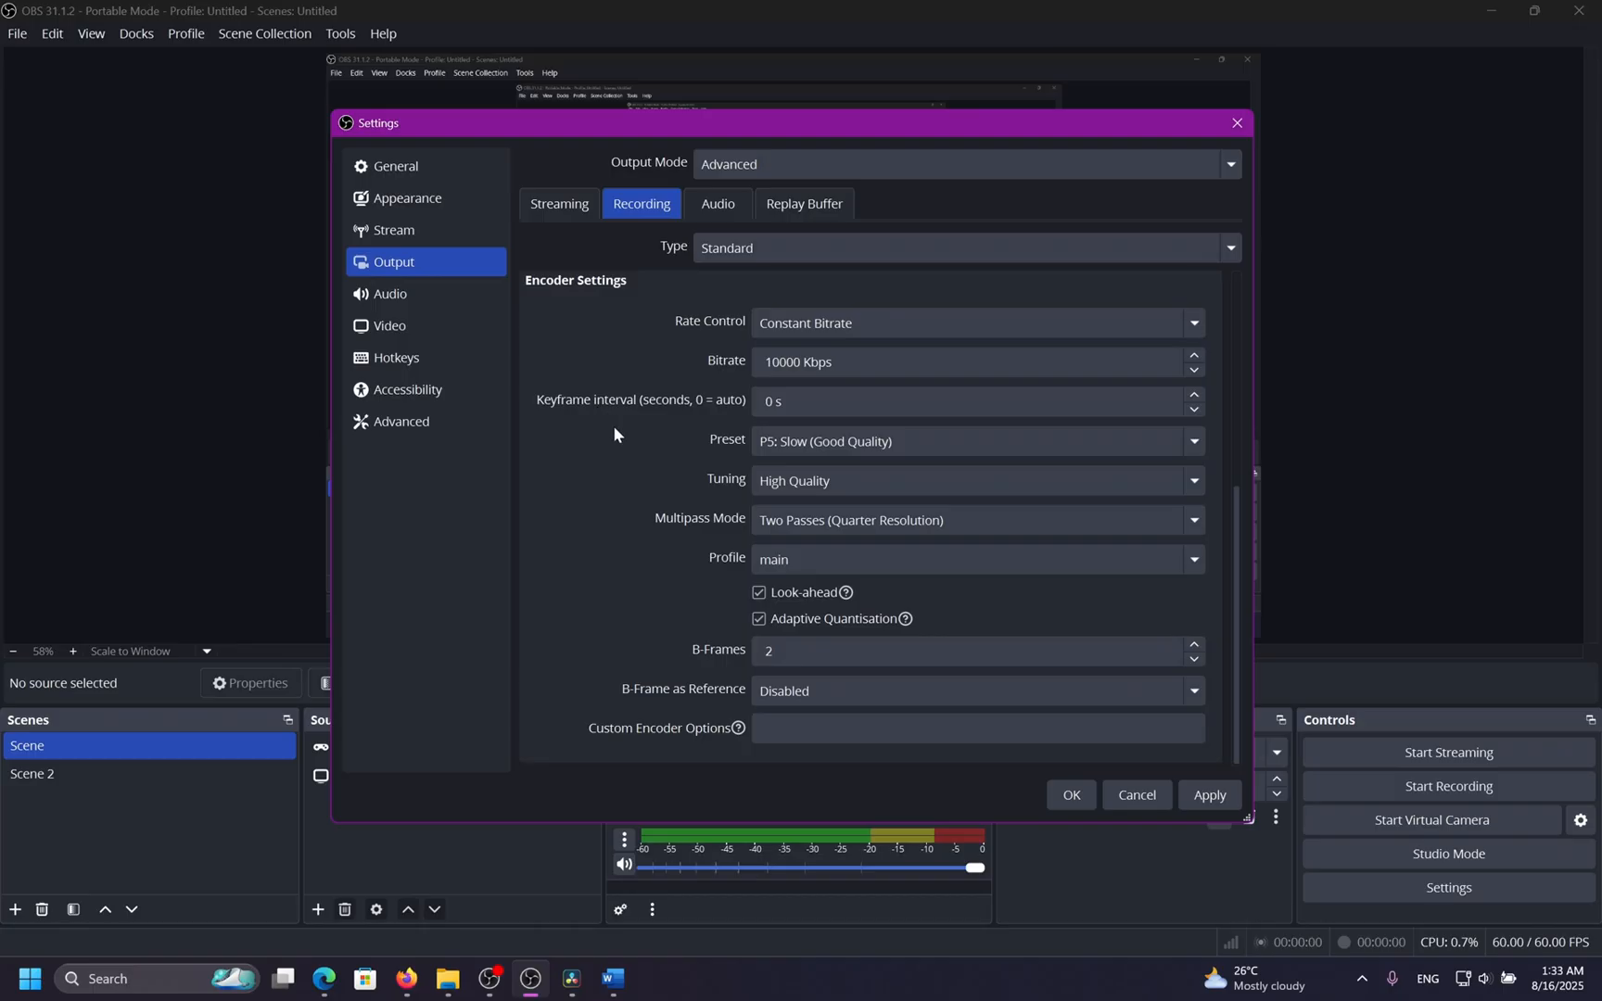
{"action": "left_click", "coordinate": [825, 442]}
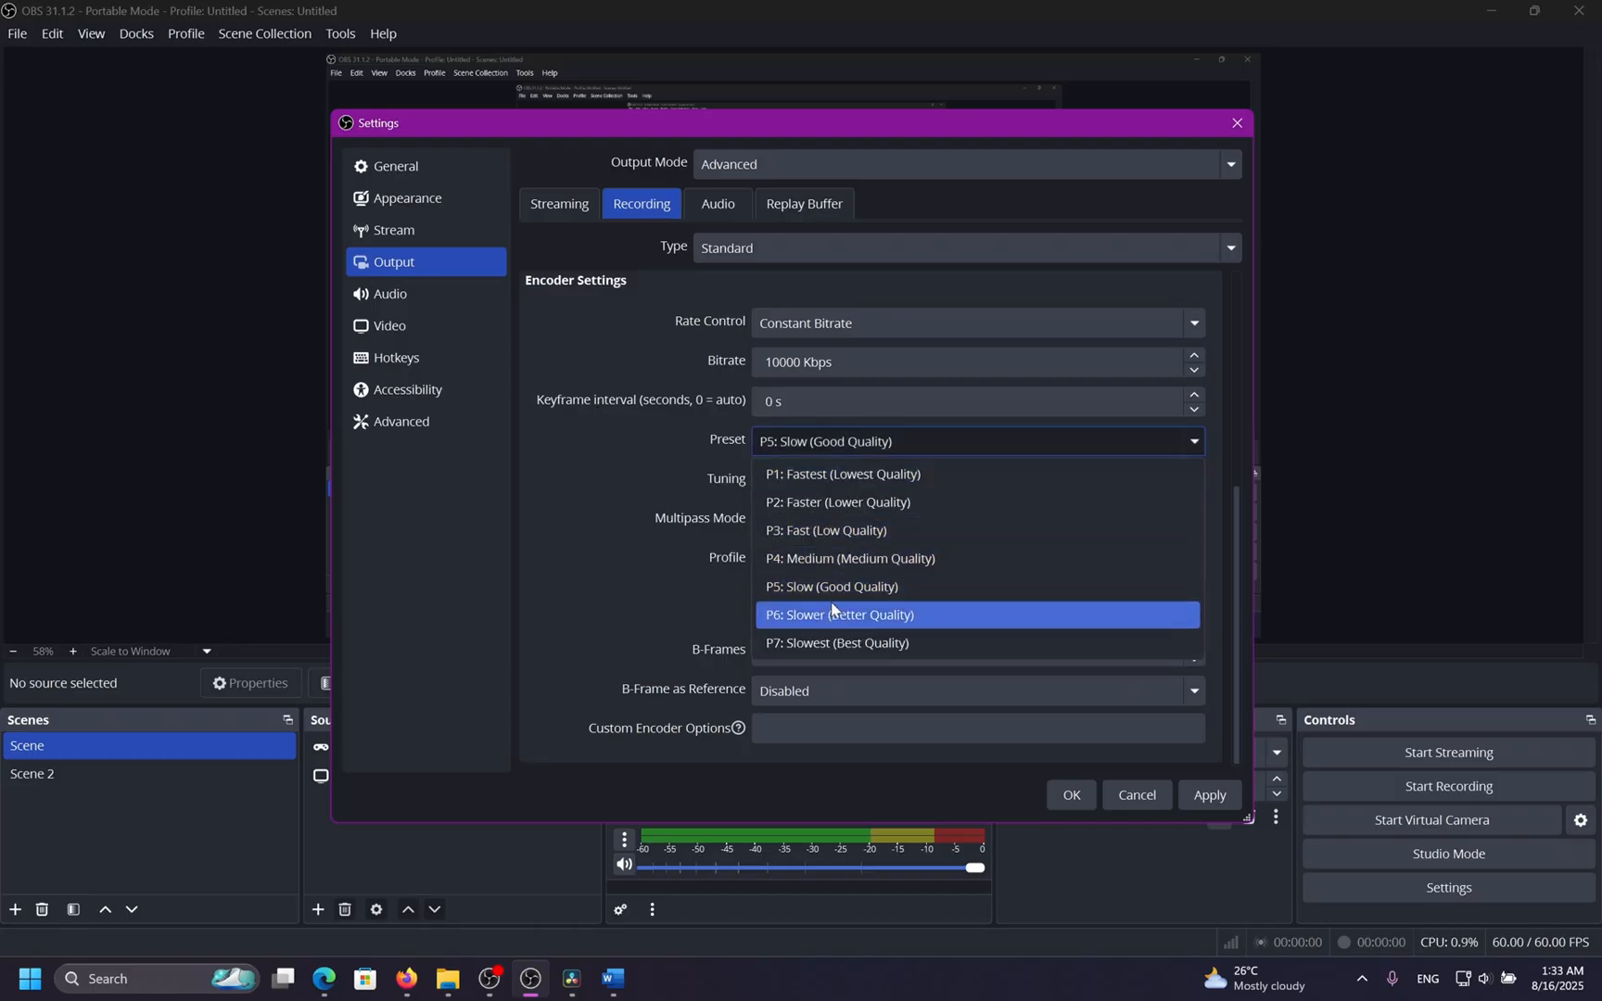
{"action": "left_click", "coordinate": [614, 479]}
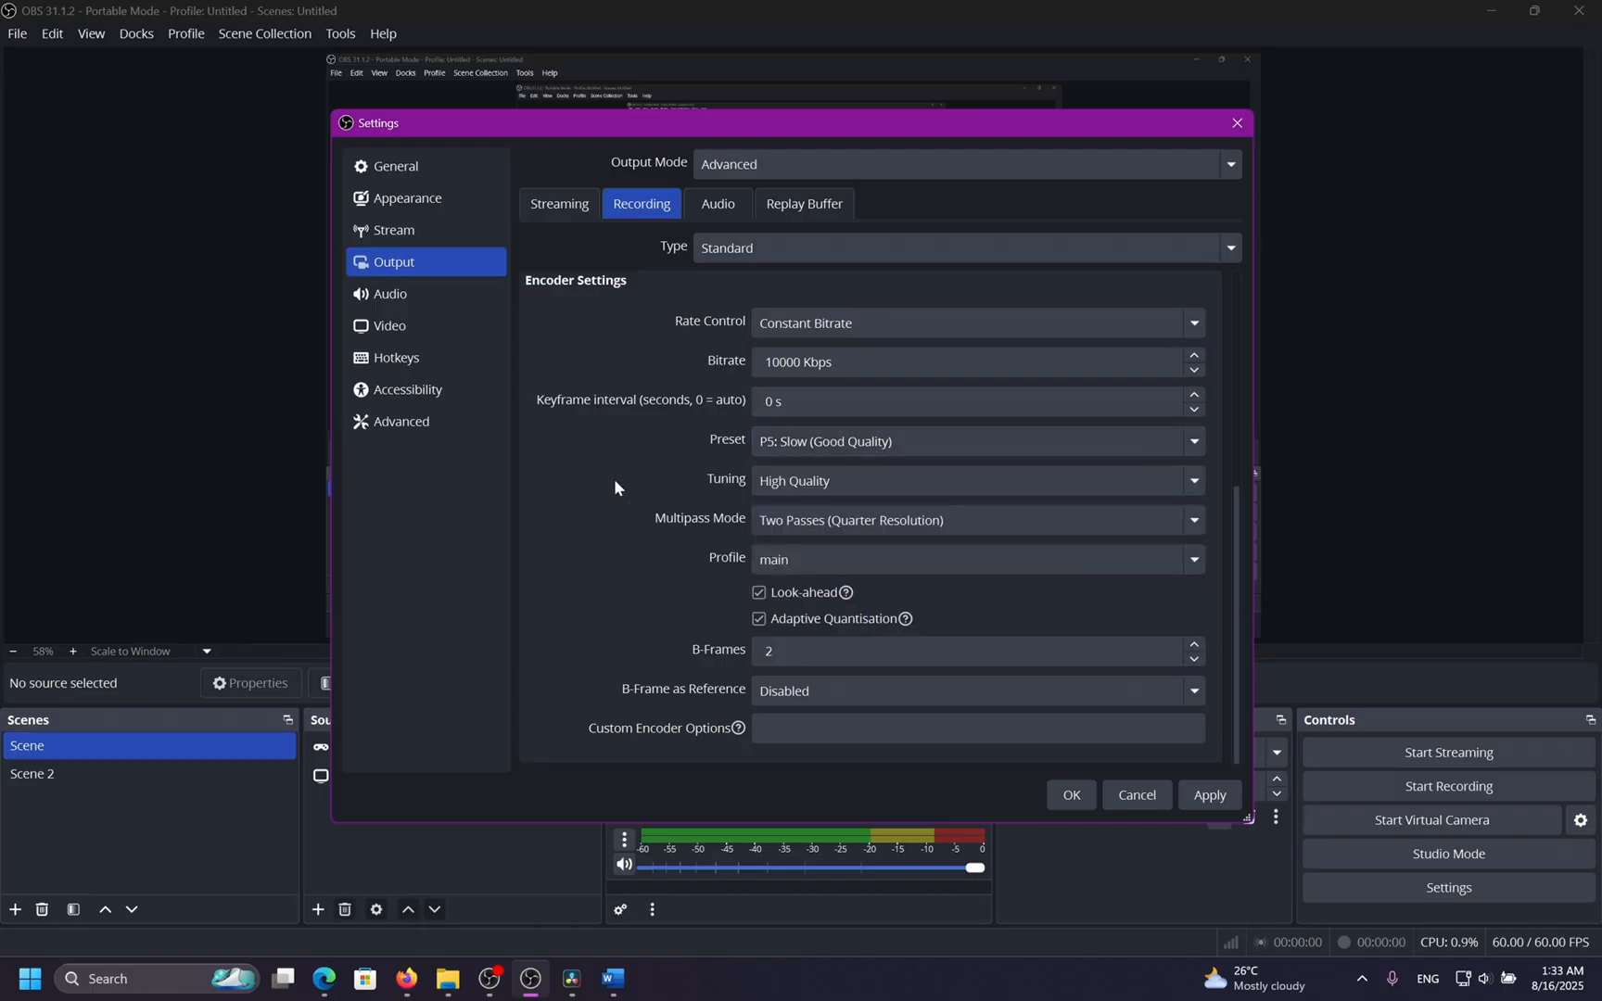
{"action": "left_click", "coordinate": [834, 442]}
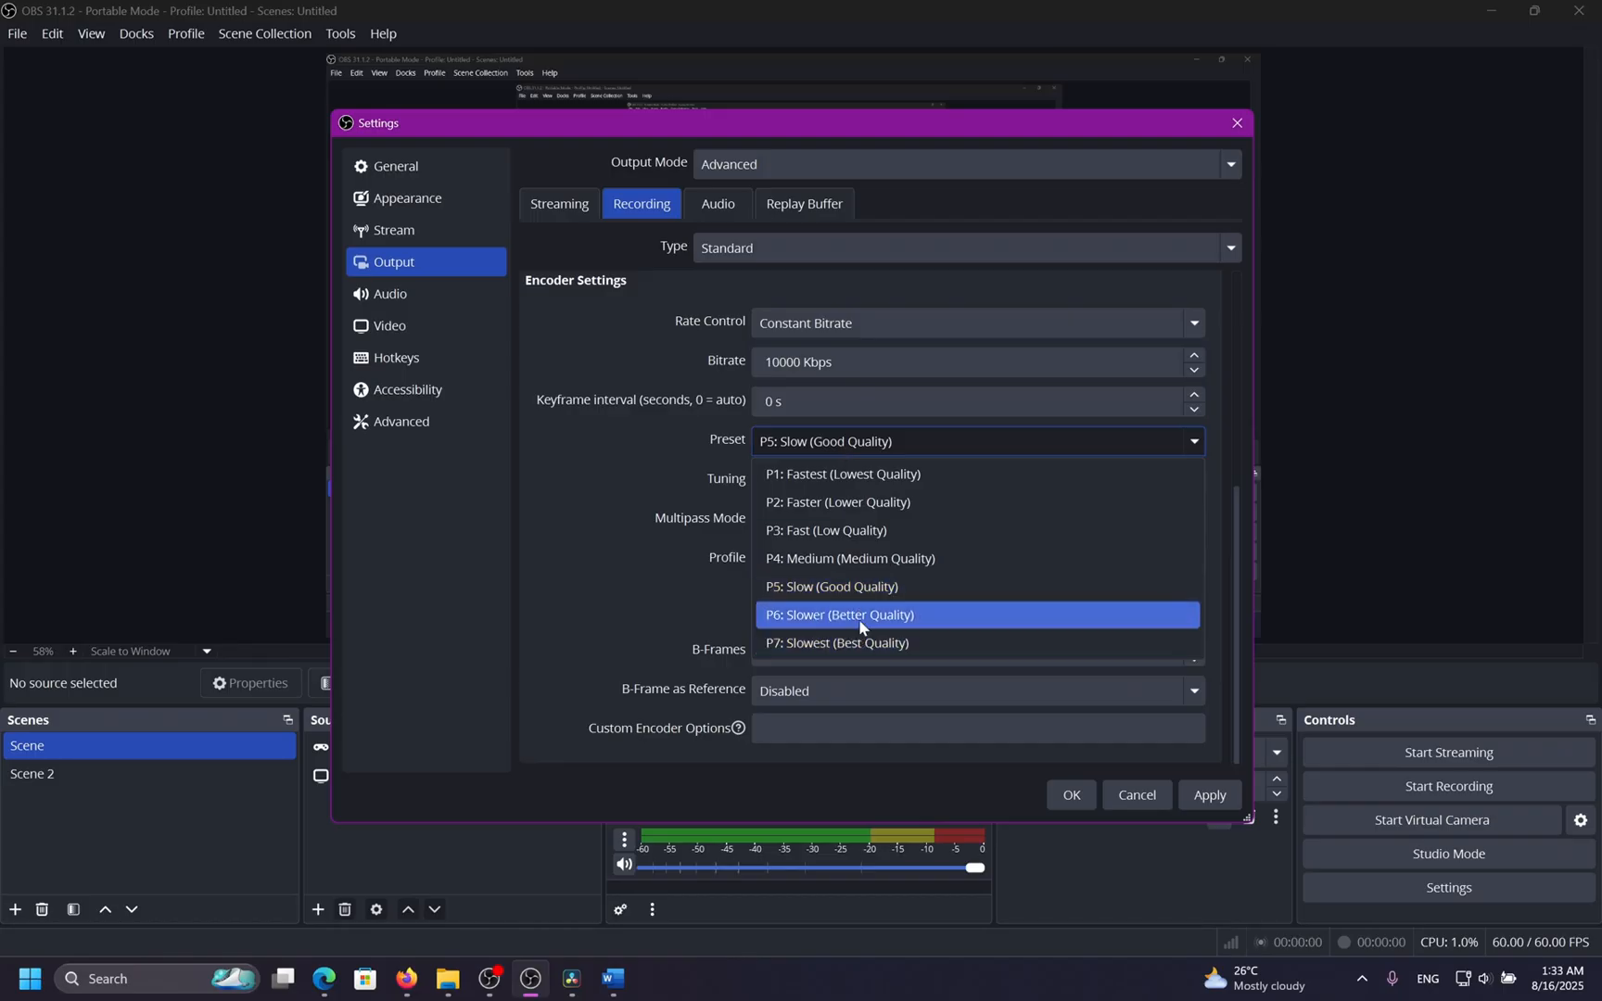
{"action": "left_click", "coordinate": [866, 587]}
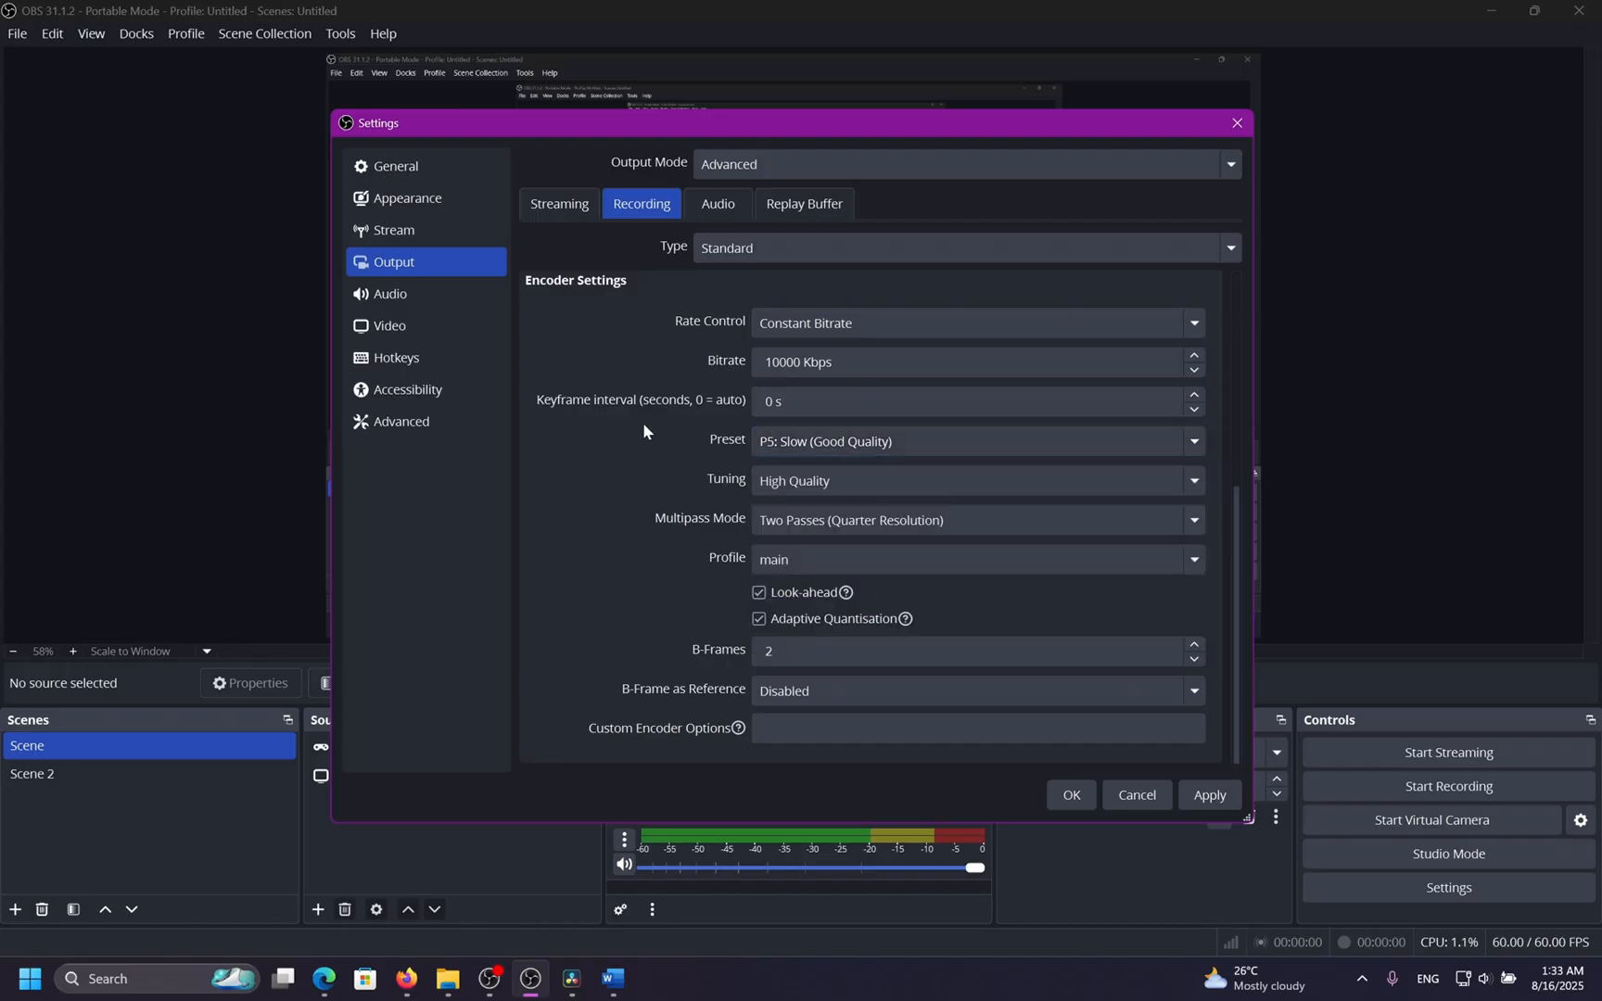
{"action": "left_click", "coordinate": [777, 478]}
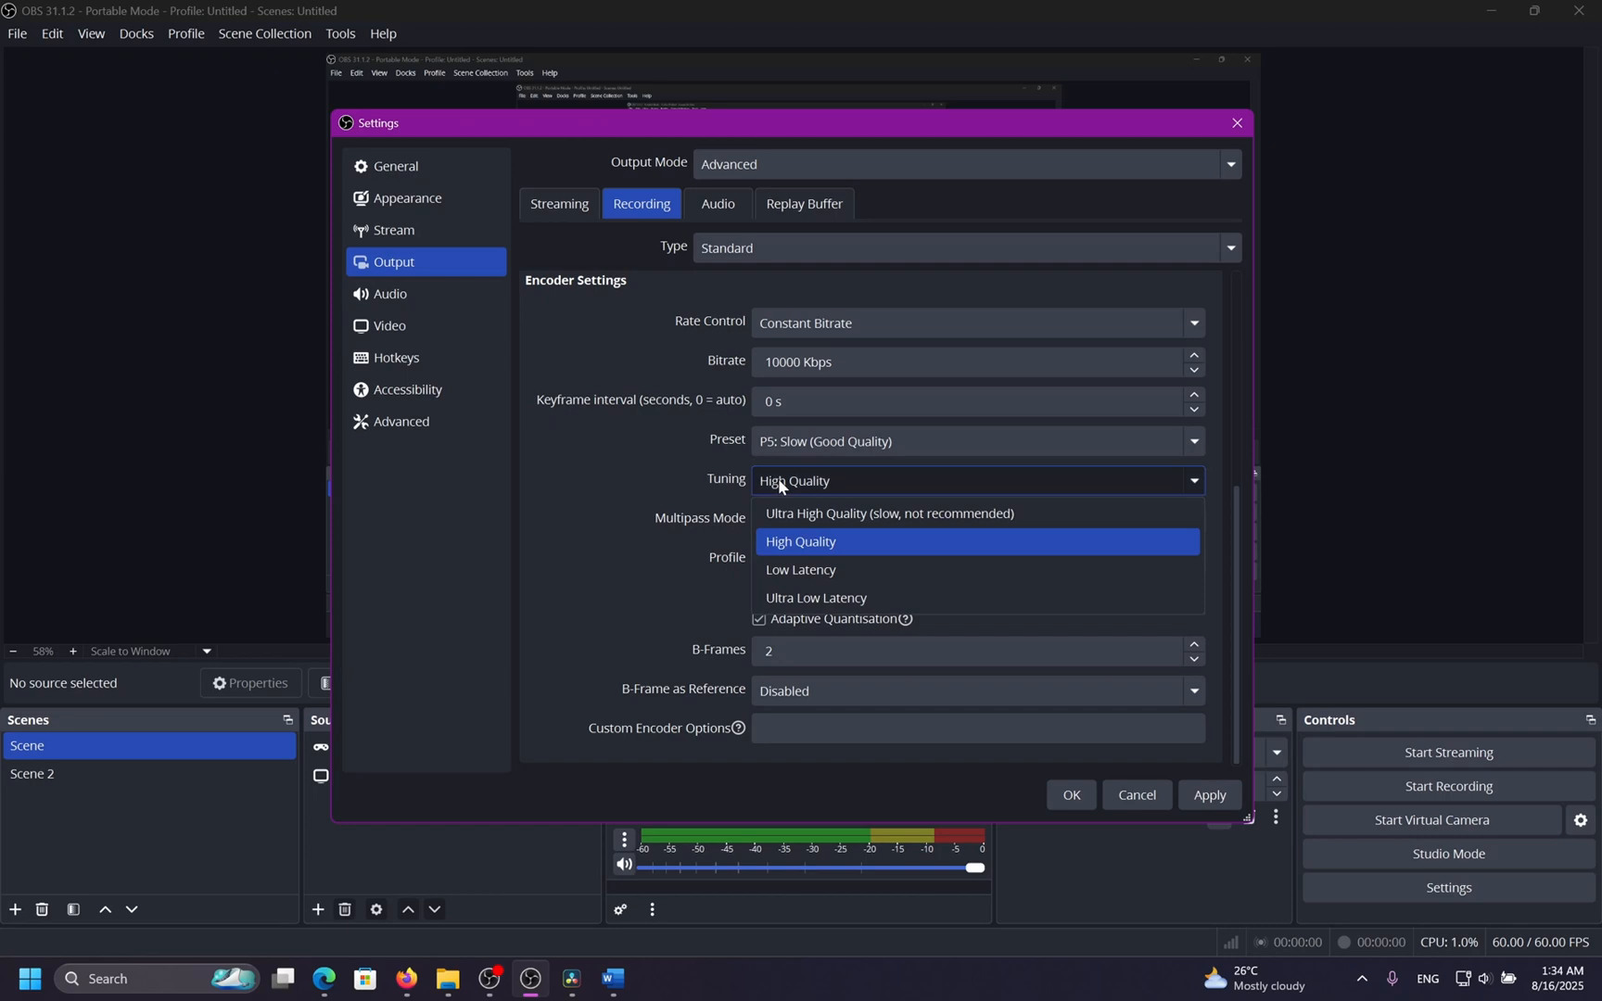
{"action": "left_click", "coordinate": [809, 543]}
{"action": "left_click", "coordinate": [814, 481]}
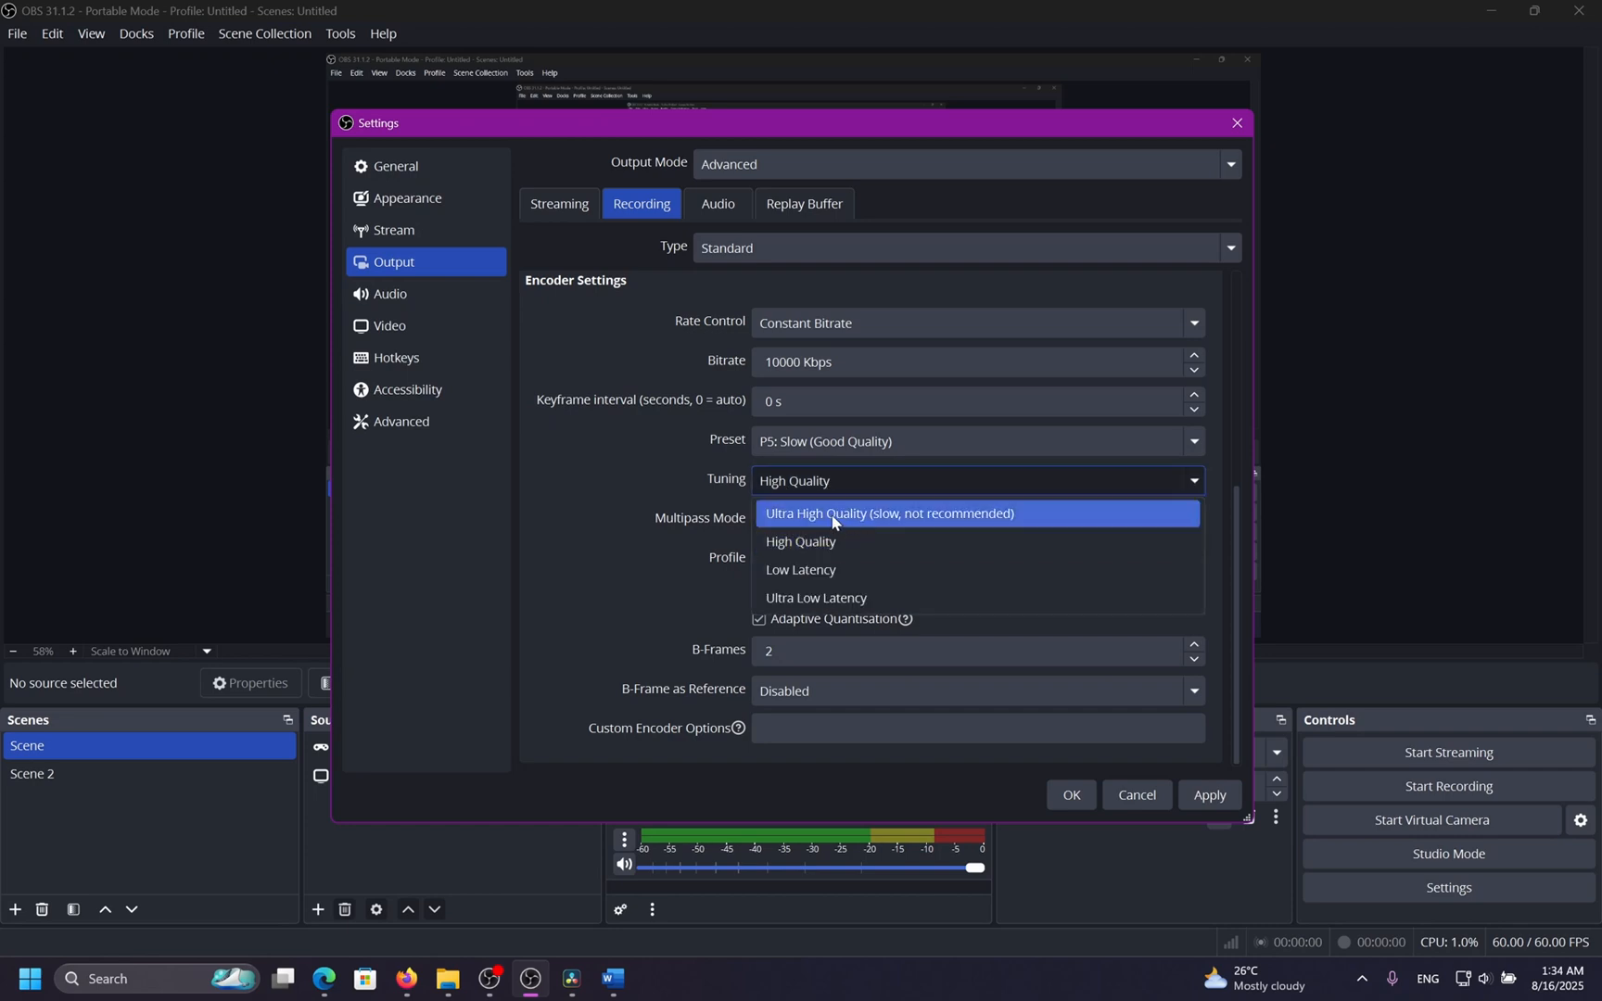
{"action": "left_click", "coordinate": [837, 543]}
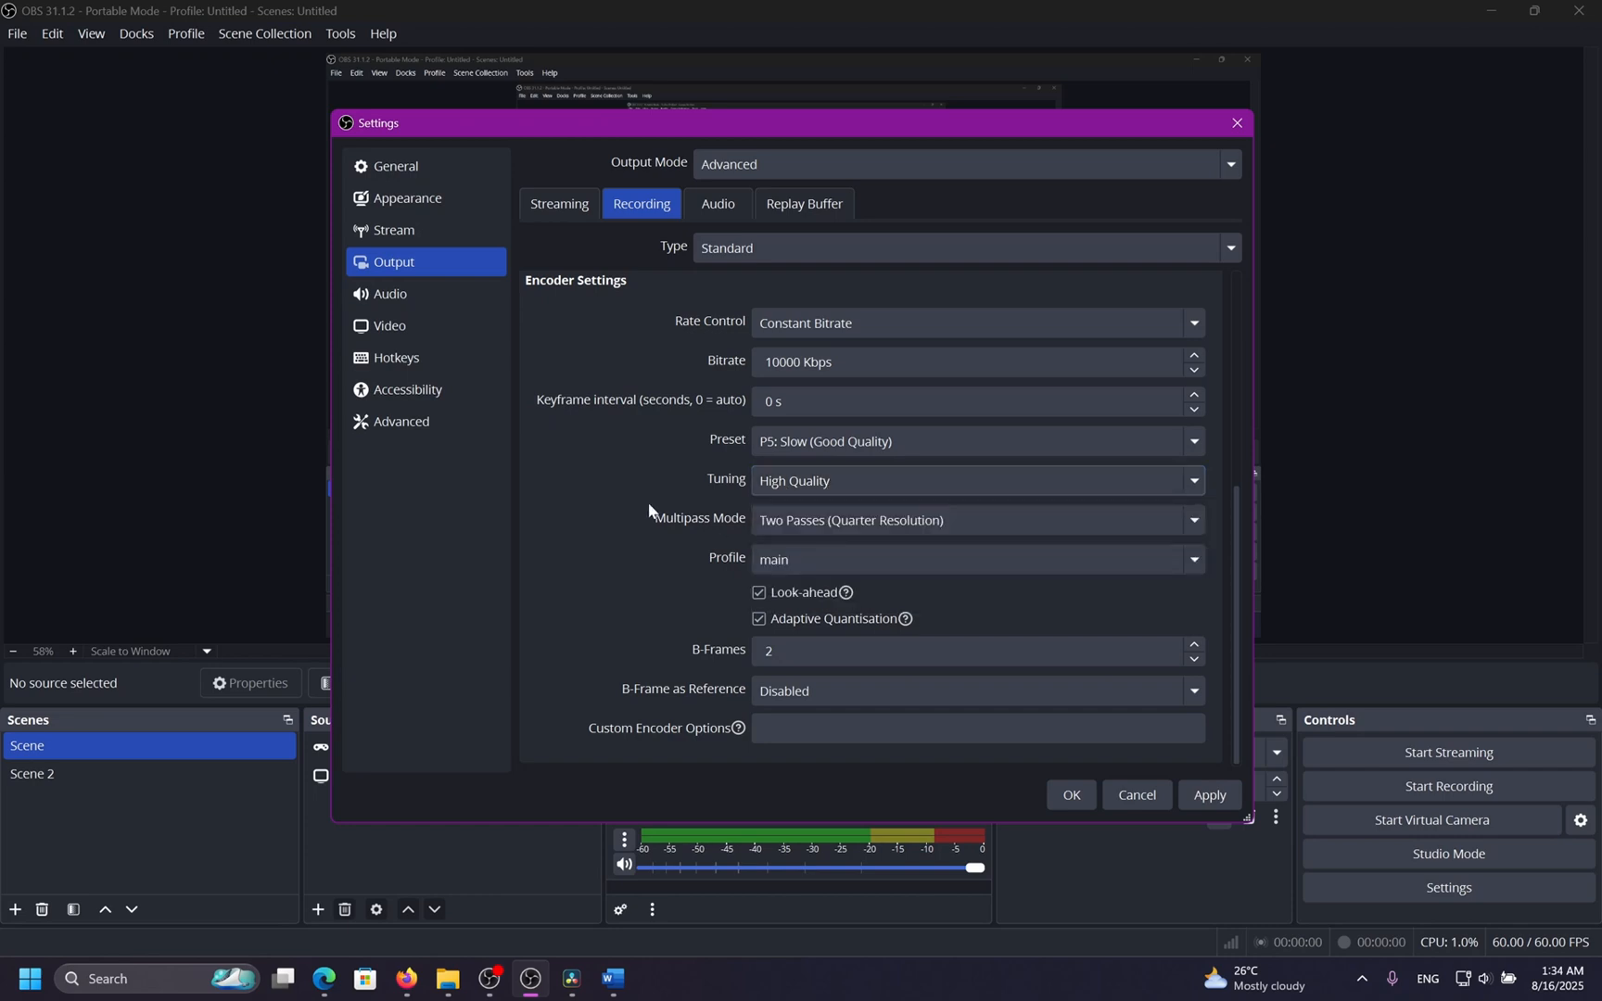
Set the HEVC recording encoder's profile to main10.
{"action": "left_click", "coordinate": [846, 517]}
{"action": "left_click", "coordinate": [864, 579]}
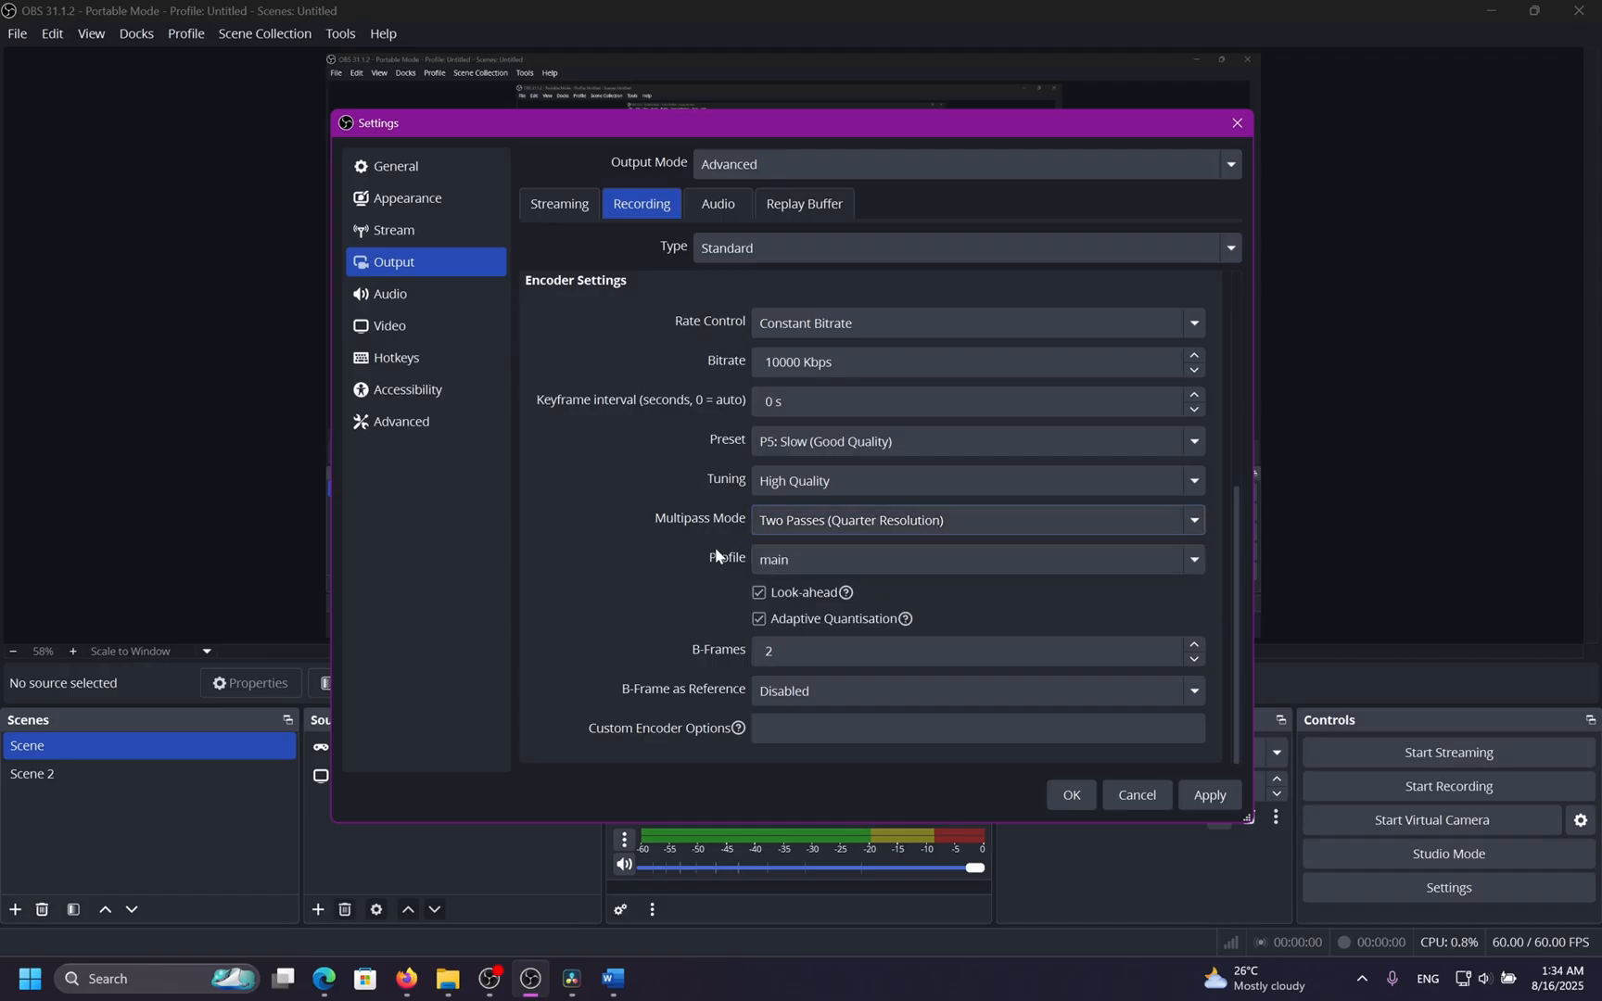
{"action": "left_click", "coordinate": [809, 562]}
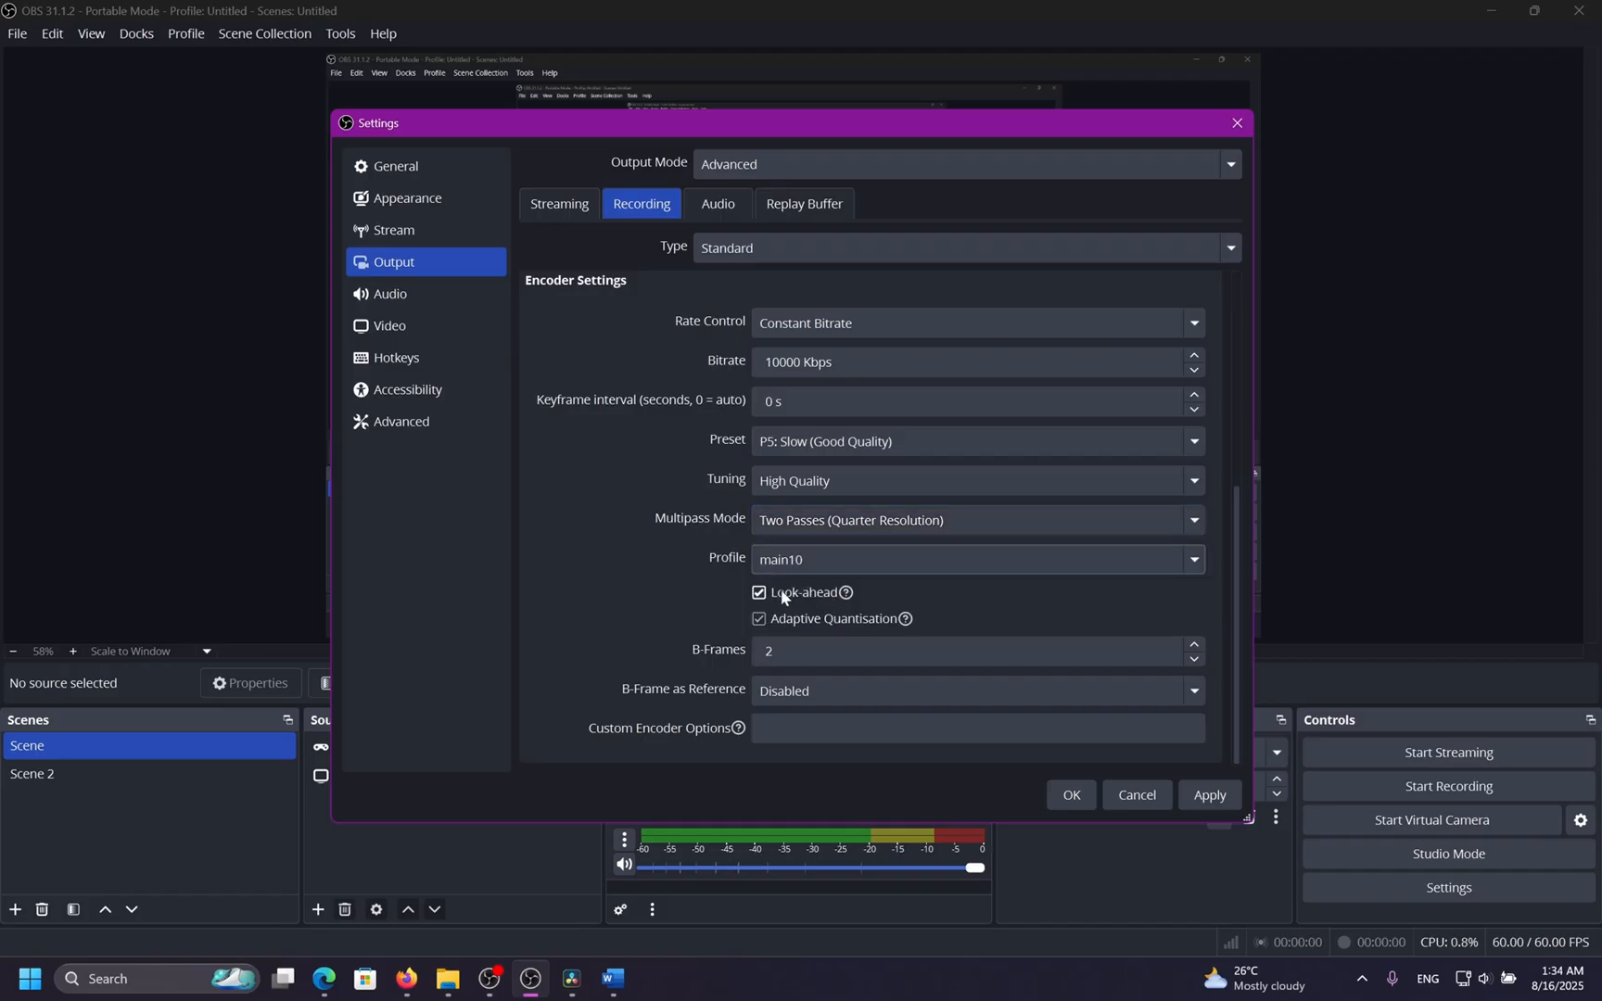
Disable Look-ahead and Adaptive Quantisation and set B-Frame as Reference to Each.
{"action": "left_click", "coordinate": [781, 596]}
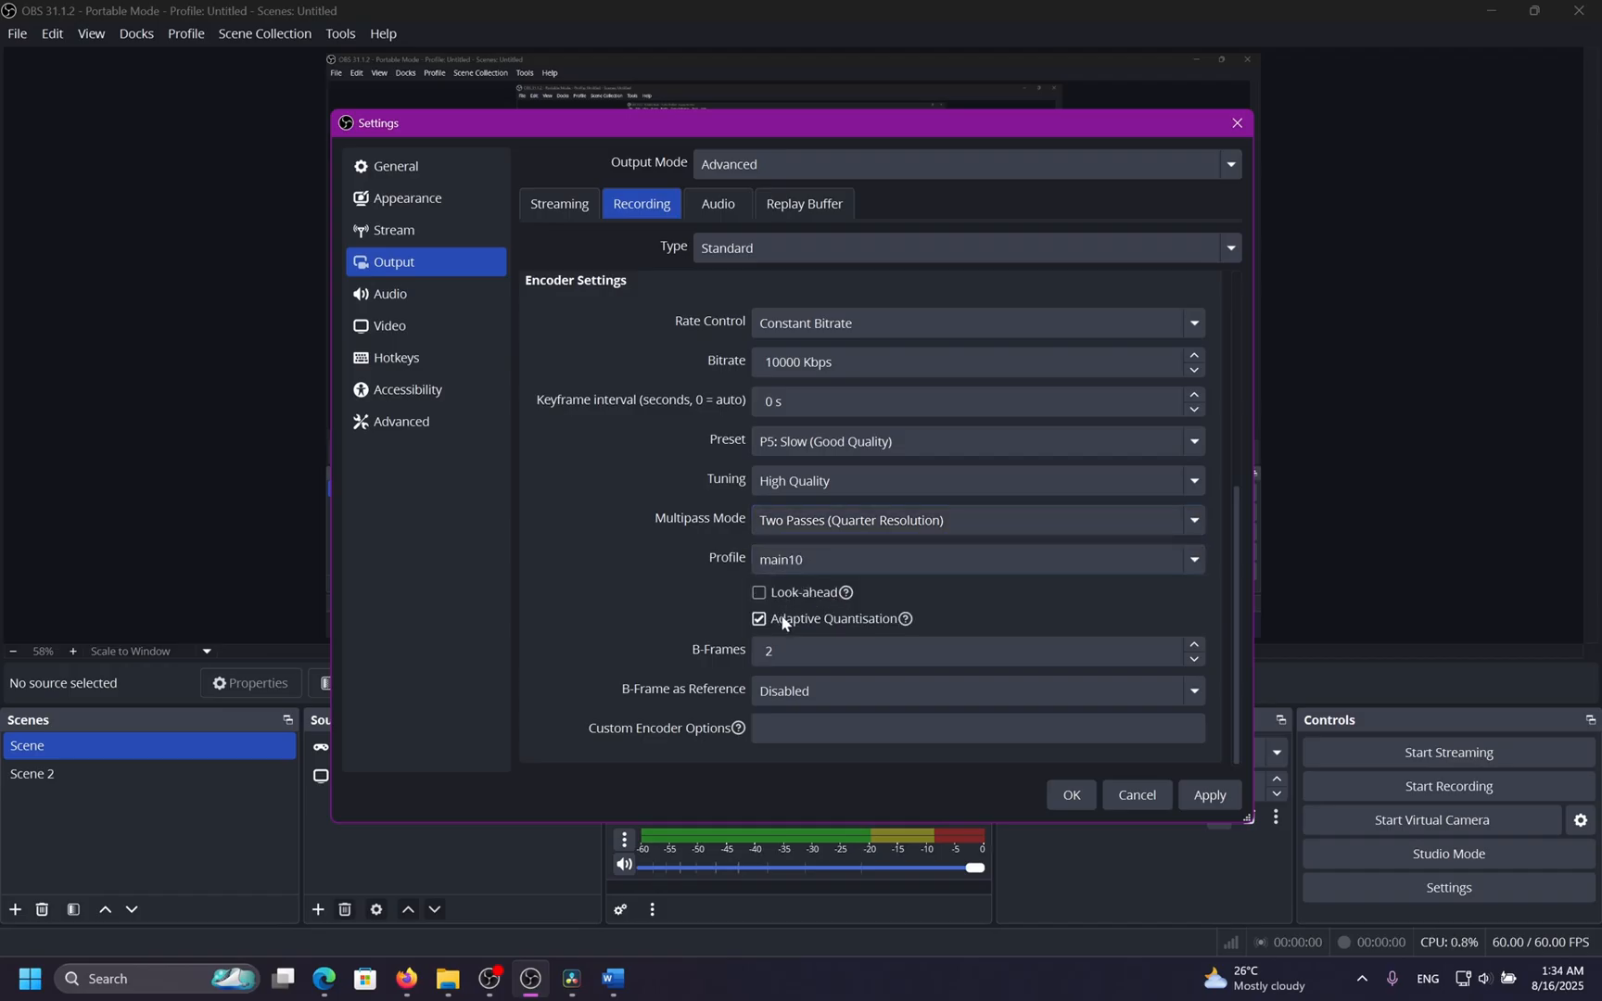
{"action": "left_click", "coordinate": [843, 688]}
{"action": "left_click", "coordinate": [829, 753]}
Switch the recording video encoder to NVIDIA NVENC H.264 and back to NVIDIA NVENC HEVC.
{"action": "scroll", "coordinate": [629, 450], "scroll_direction": "up", "scroll_amount": 5}
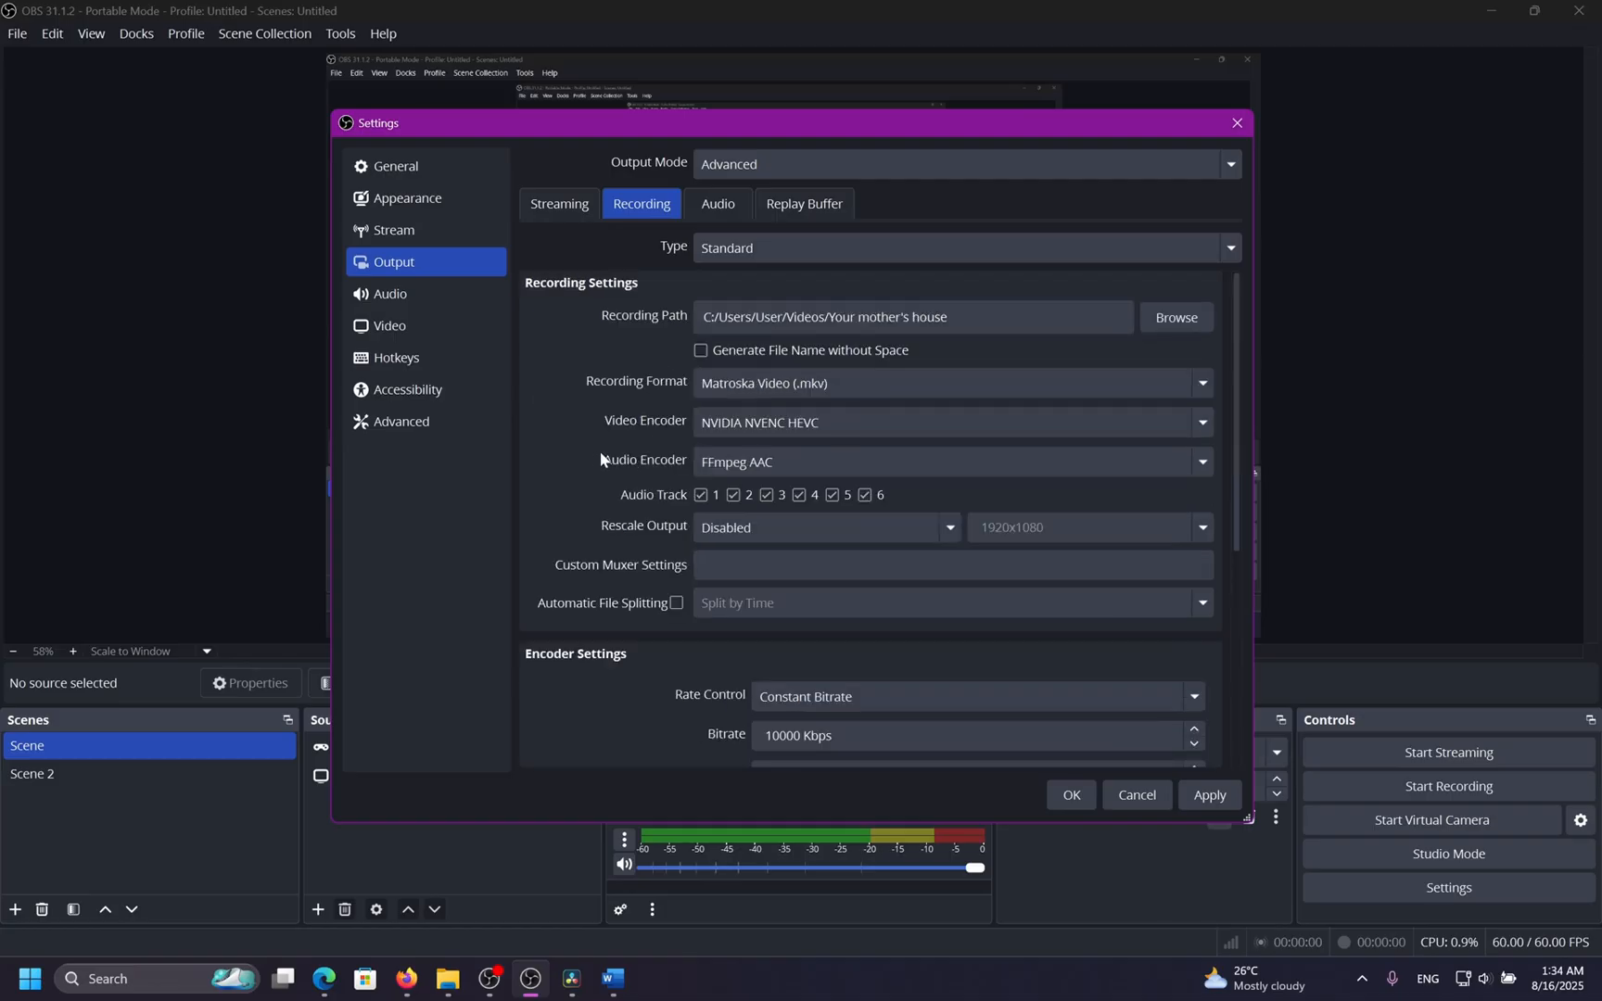
{"action": "left_click", "coordinate": [775, 424]}
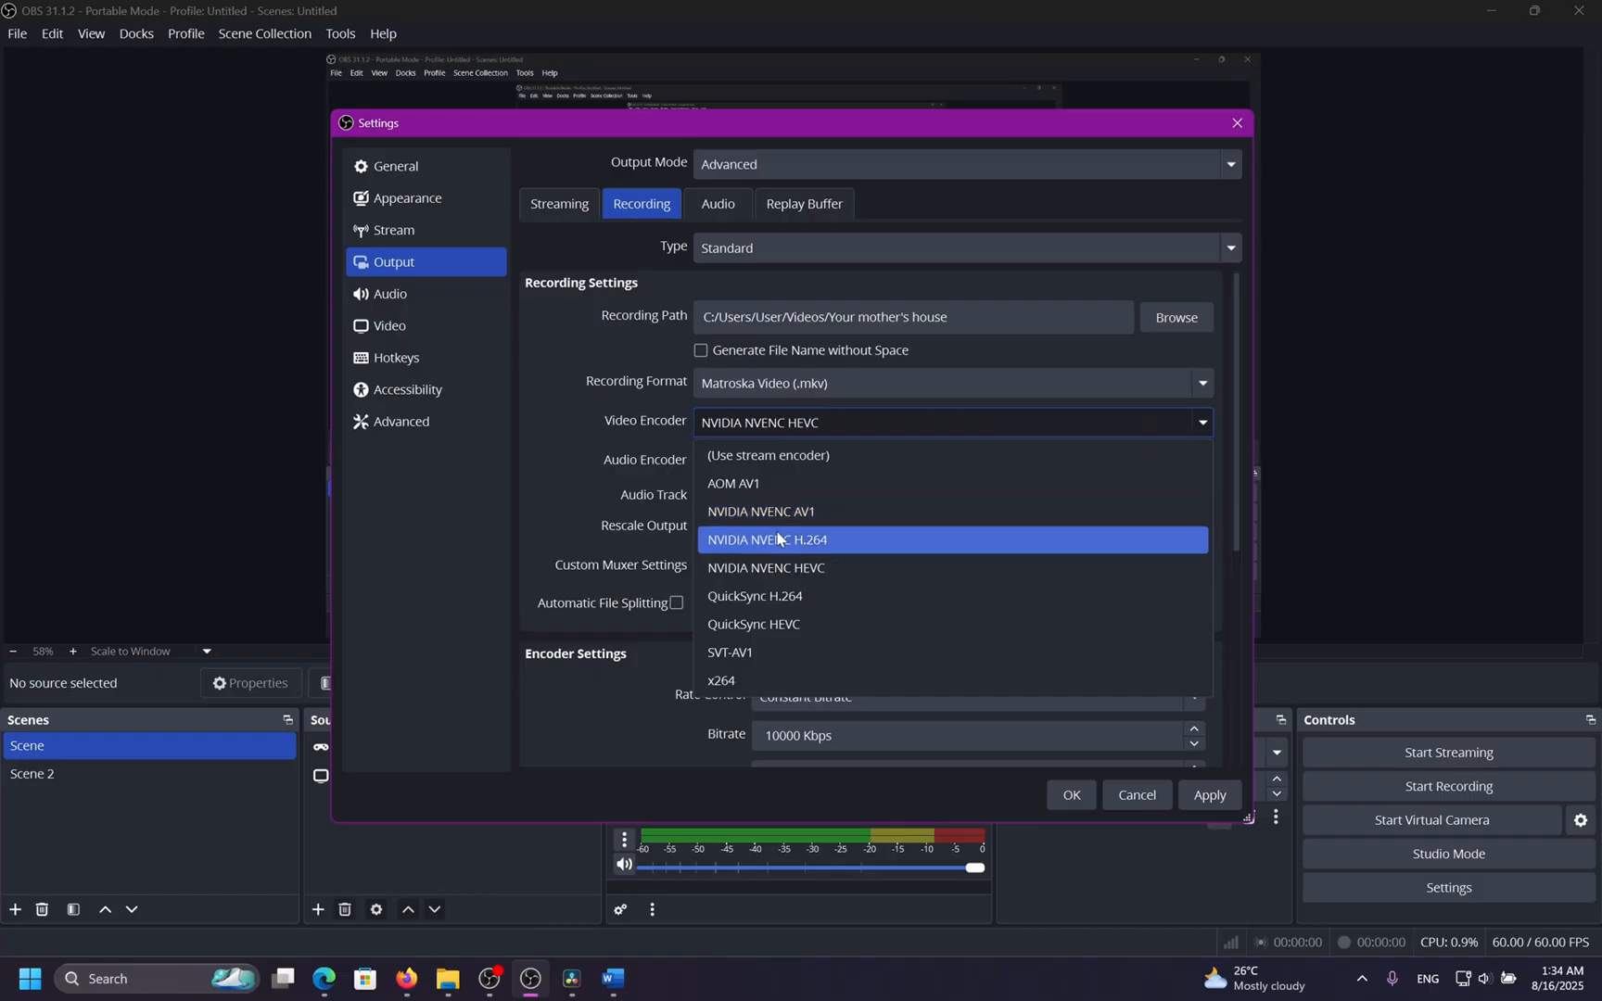
{"action": "left_click", "coordinate": [779, 537]}
{"action": "scroll", "coordinate": [557, 475], "scroll_direction": "down", "scroll_amount": 5}
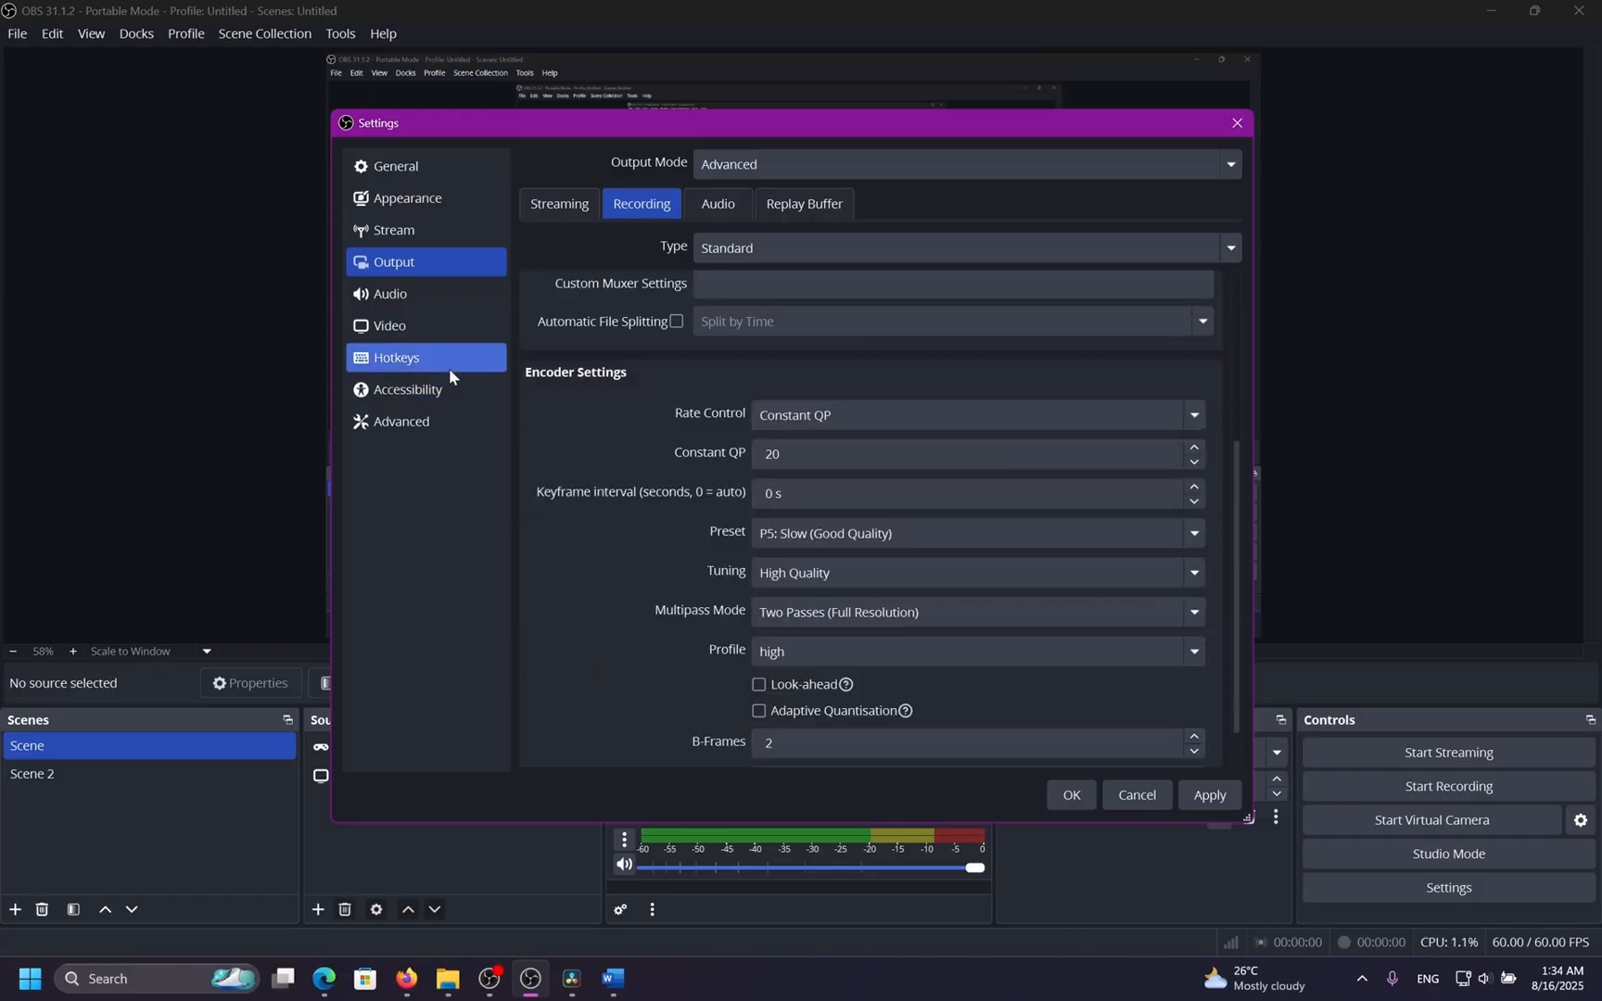
{"action": "scroll", "coordinate": [786, 326], "scroll_direction": "up", "scroll_amount": 3}
{"action": "left_click", "coordinate": [788, 310]}
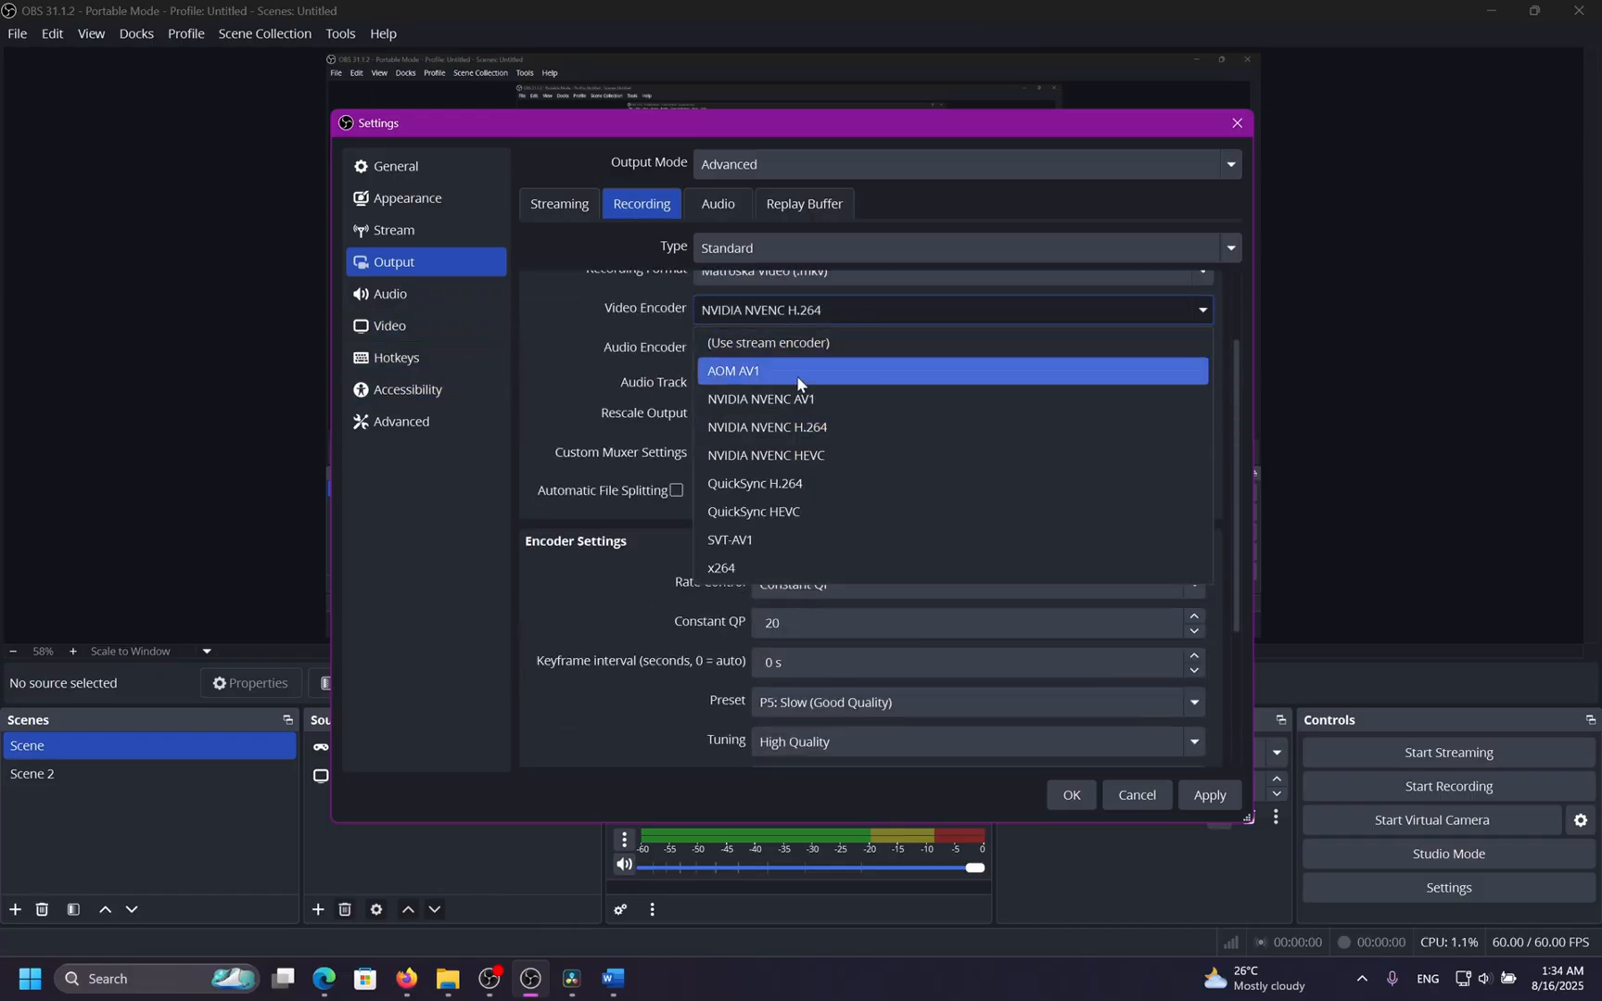
{"action": "left_click", "coordinate": [799, 456]}
Set the video output (scaled) resolution to 2560x1600 to match the base canvas.
{"action": "left_click", "coordinate": [481, 334]}
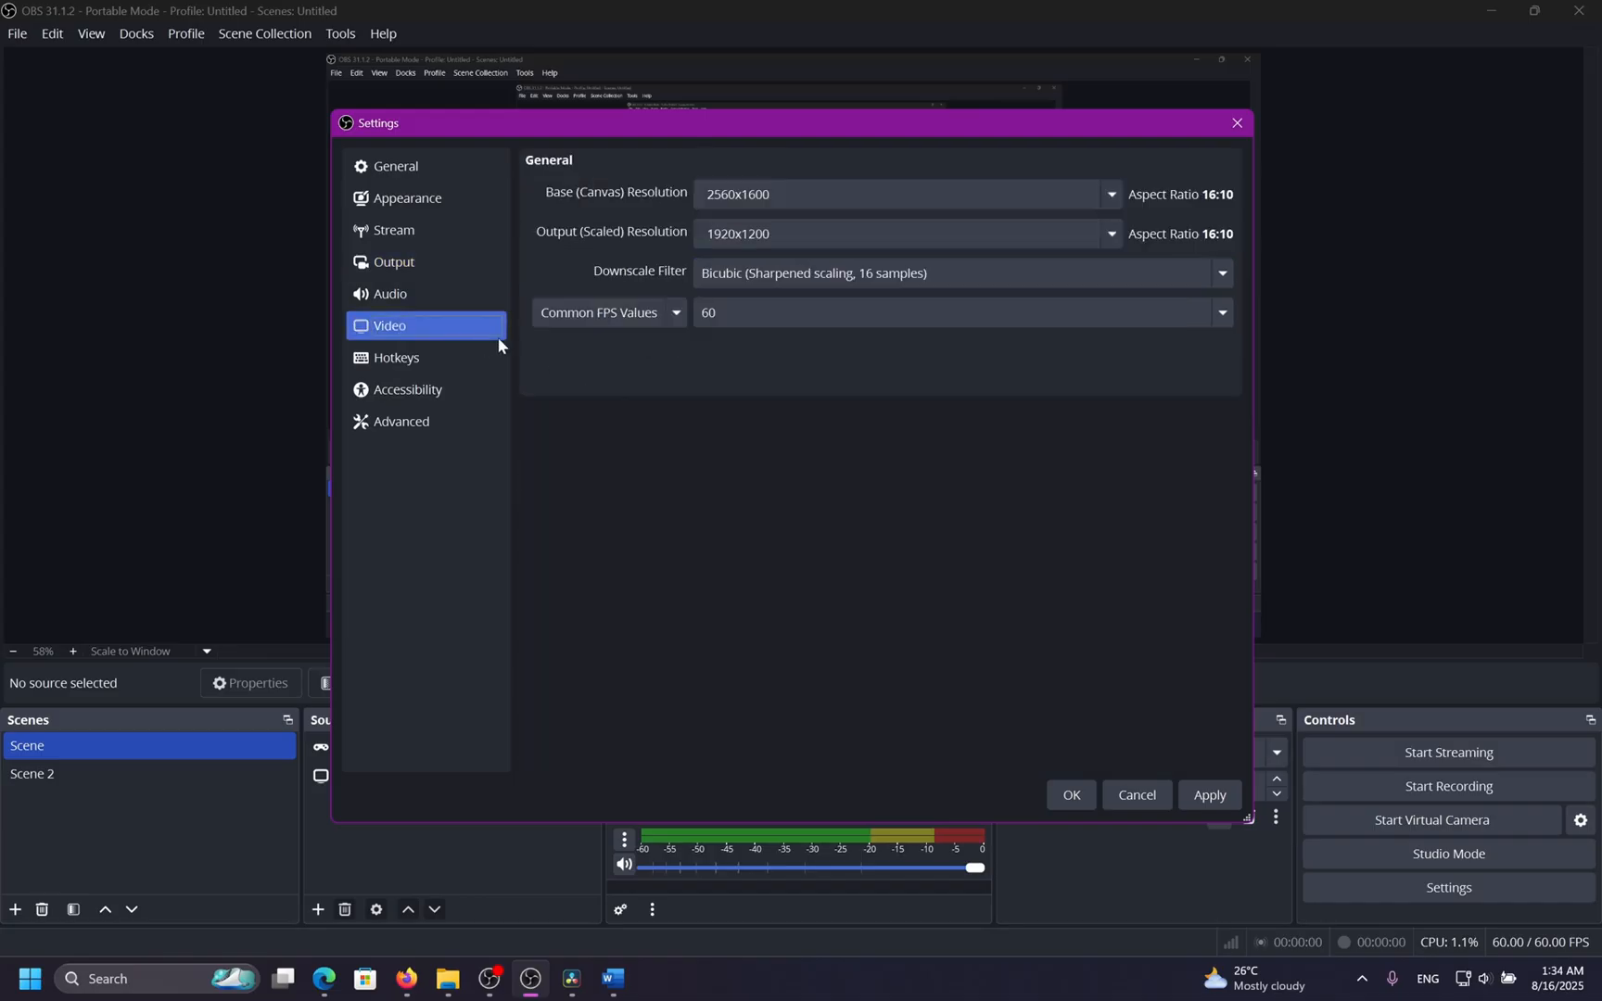
{"action": "left_click", "coordinate": [1114, 234]}
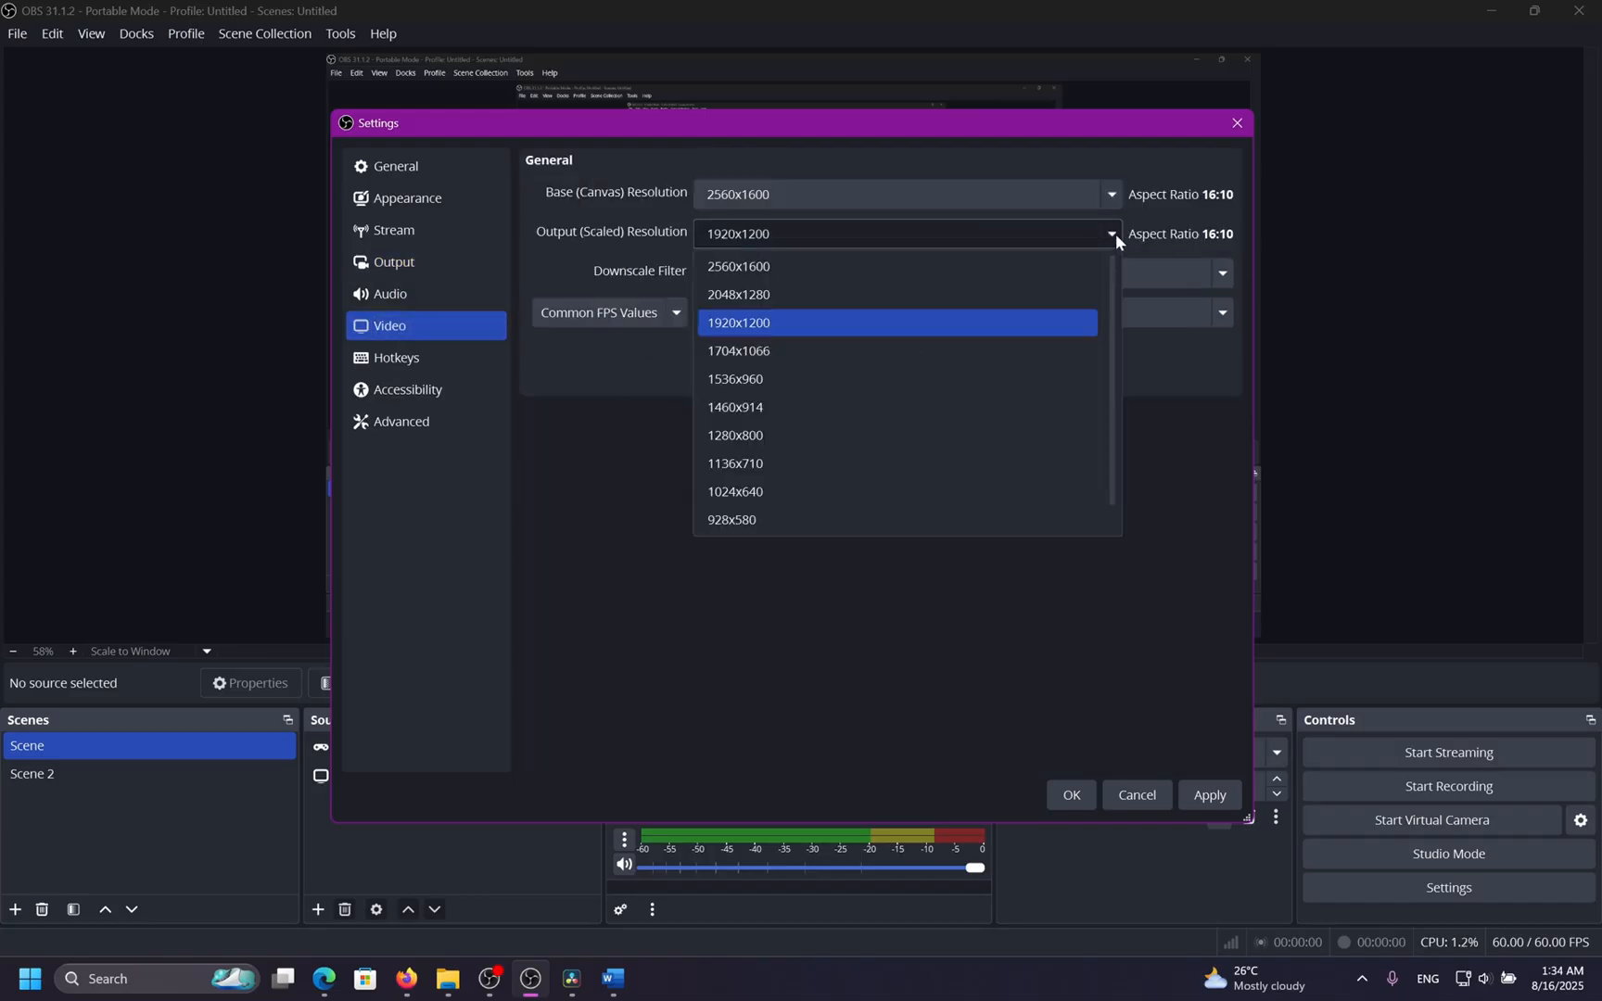
{"action": "left_click", "coordinate": [1030, 269]}
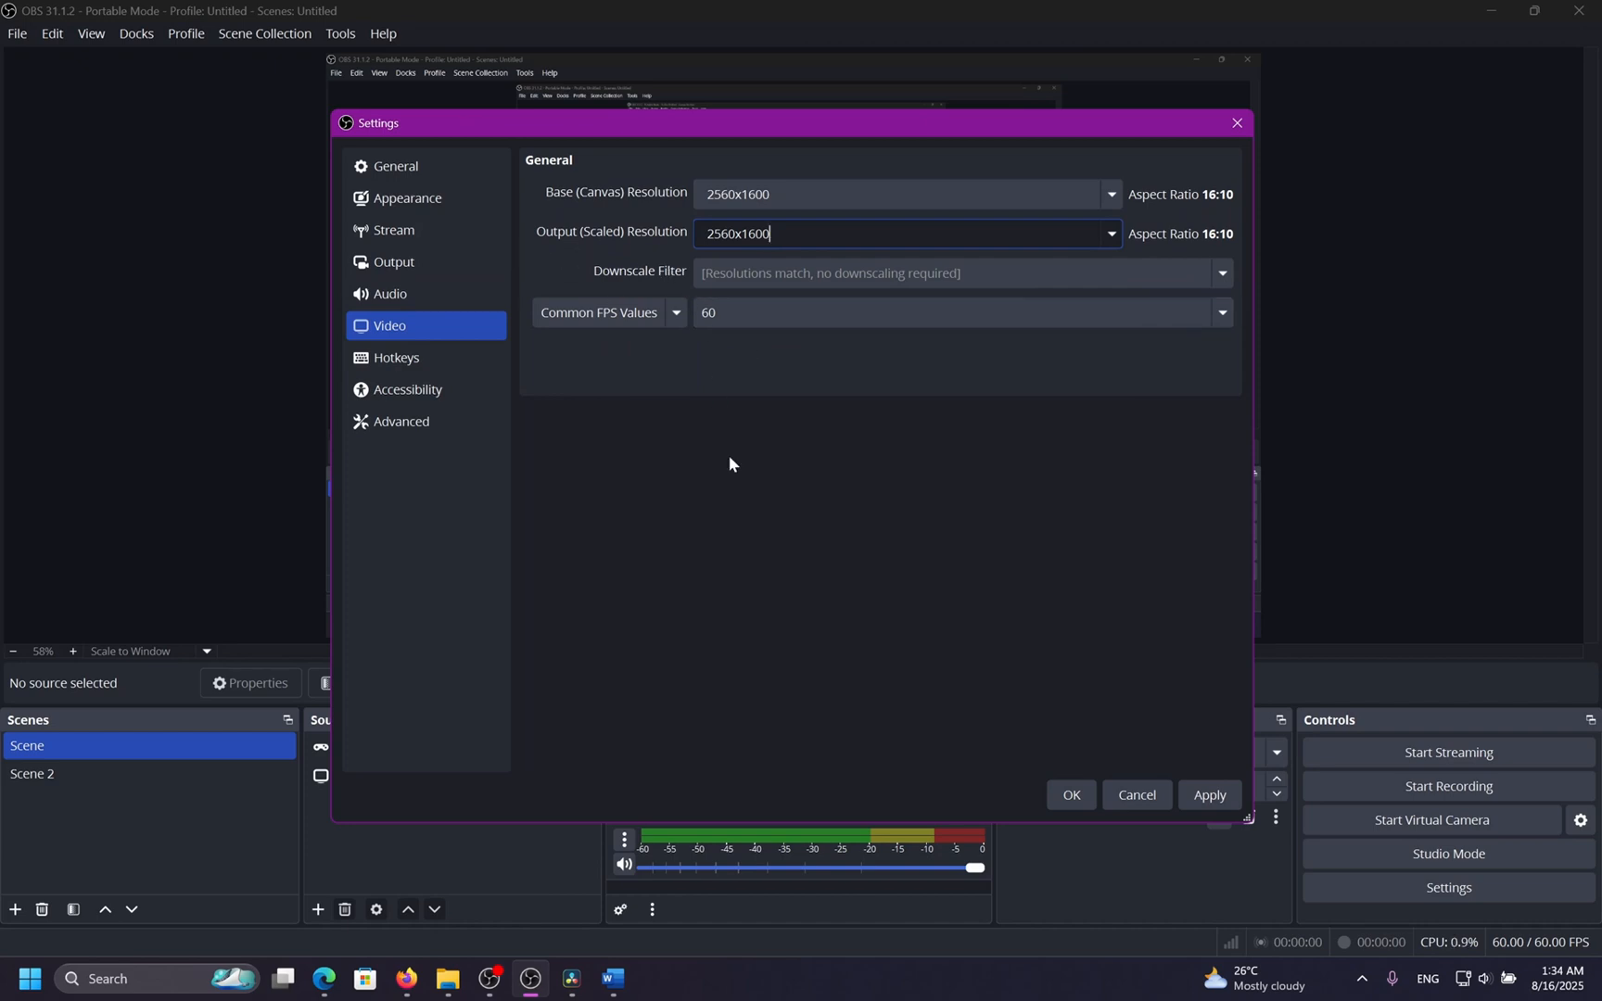
{"action": "left_click_drag", "start_coordinate": [776, 235], "coordinate": [696, 237]}
Return to the recording output settings and switch the video encoder to NVIDIA NVENC AV1.
{"action": "left_click", "coordinate": [470, 267]}
{"action": "left_click", "coordinate": [835, 309]}
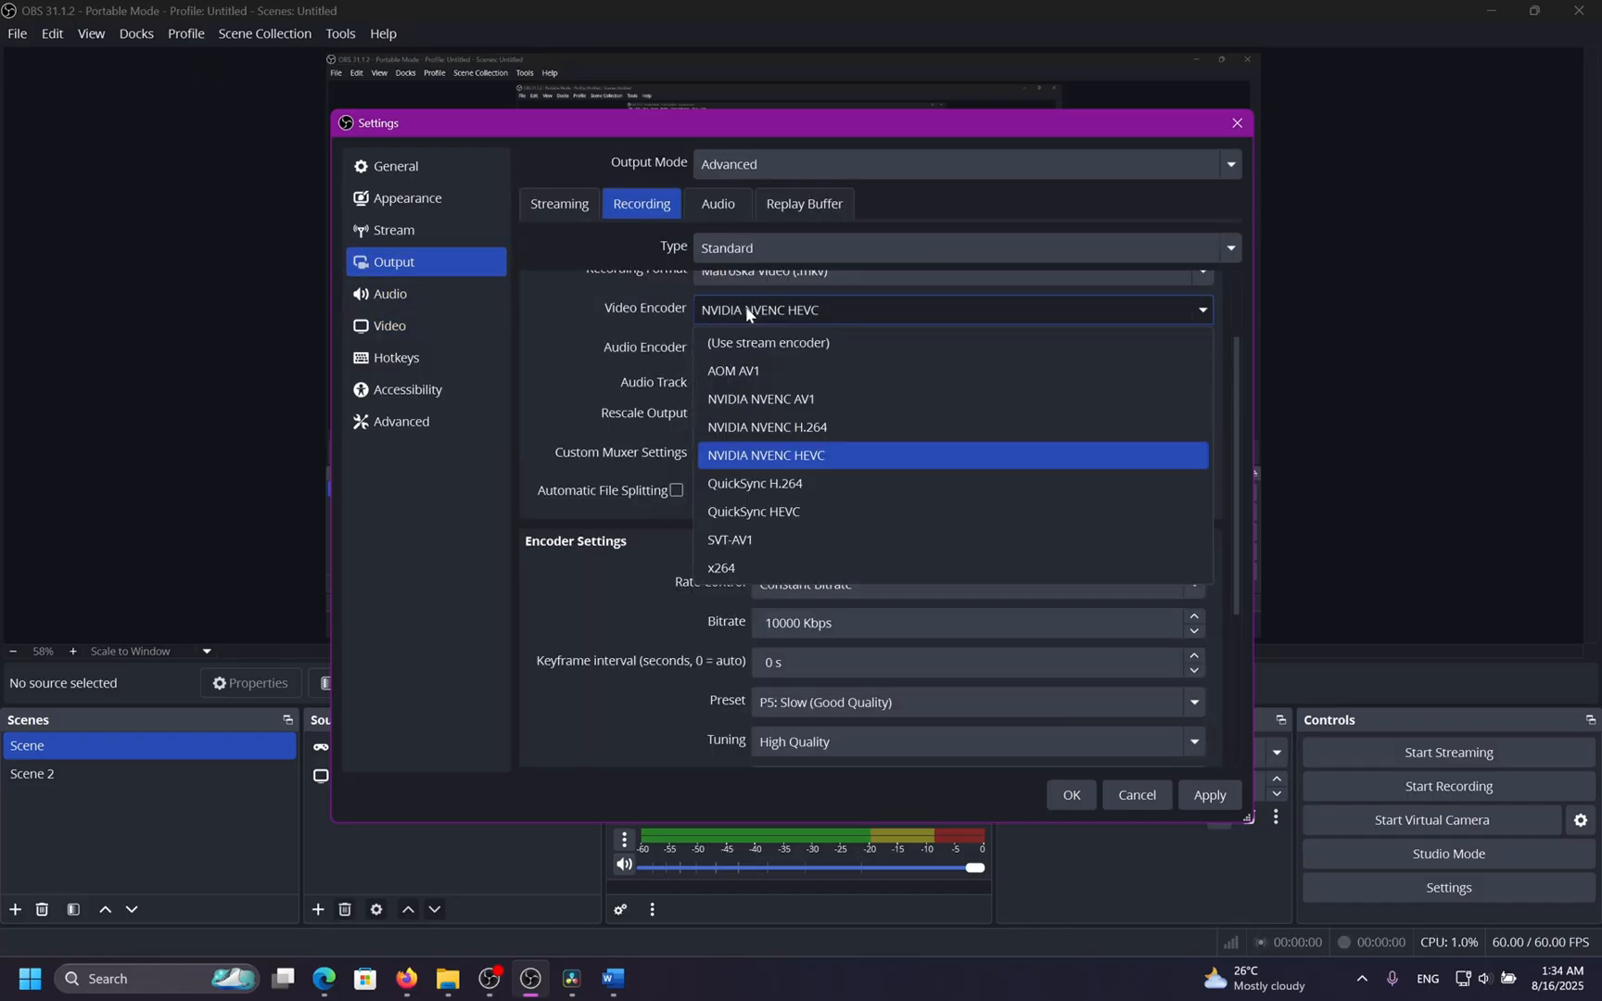
{"action": "left_click", "coordinate": [768, 398]}
{"action": "scroll", "coordinate": [611, 344], "scroll_direction": "down", "scroll_amount": 5}
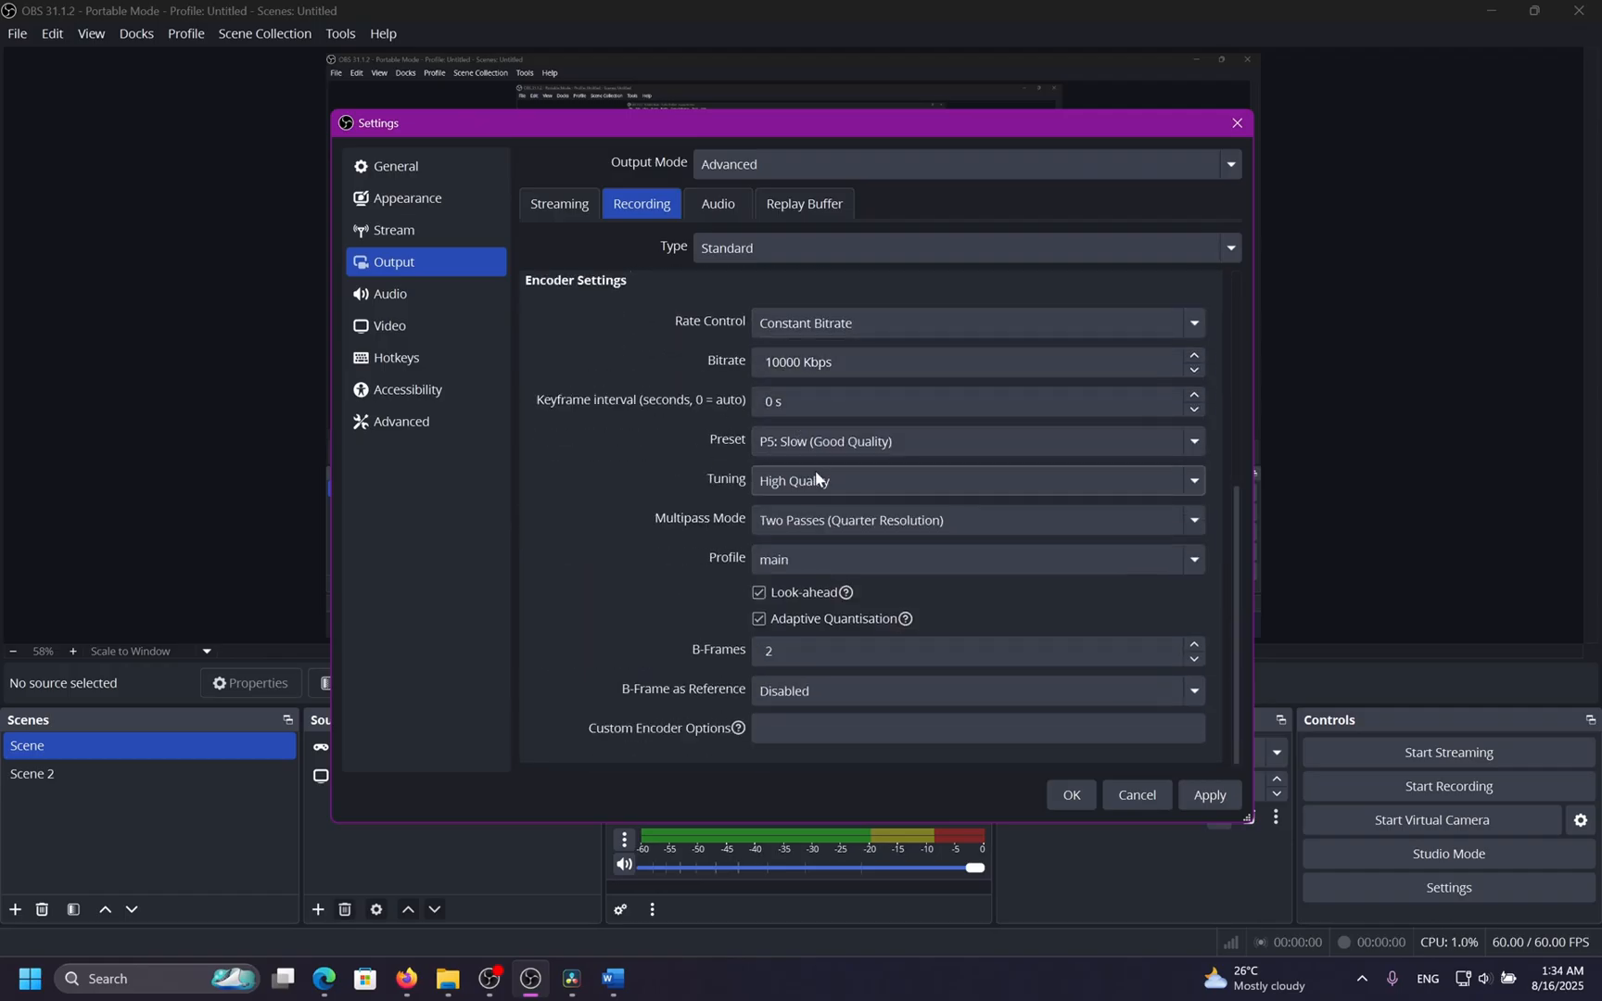
Disable the AV1 encoder's Look-ahead and Adaptive Quantisation and set B-Frame as Reference to Each.
{"action": "left_click", "coordinate": [828, 515]}
{"action": "left_click", "coordinate": [825, 507]}
{"action": "left_click", "coordinate": [813, 556]}
{"action": "left_click", "coordinate": [794, 584]}
{"action": "left_click", "coordinate": [780, 617]}
{"action": "left_click", "coordinate": [794, 700]}
{"action": "left_click", "coordinate": [788, 751]}
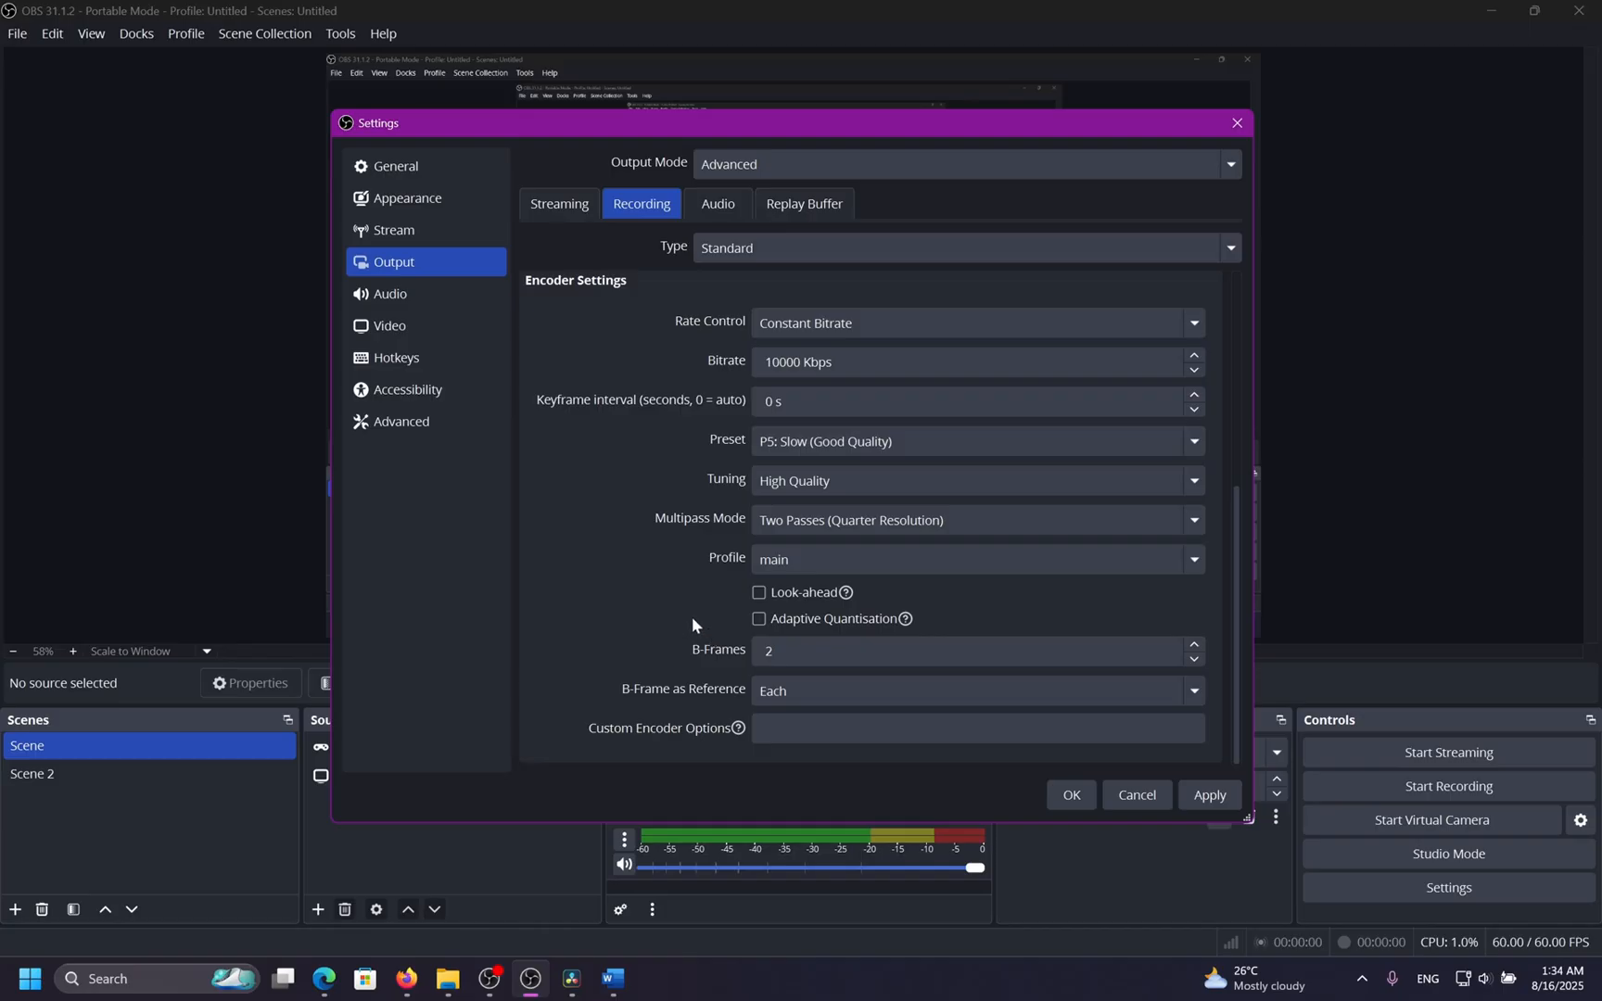
Check the AV1 encoder's multipass mode and preset options.
{"action": "left_click", "coordinate": [887, 522]}
{"action": "left_click", "coordinate": [887, 522]}
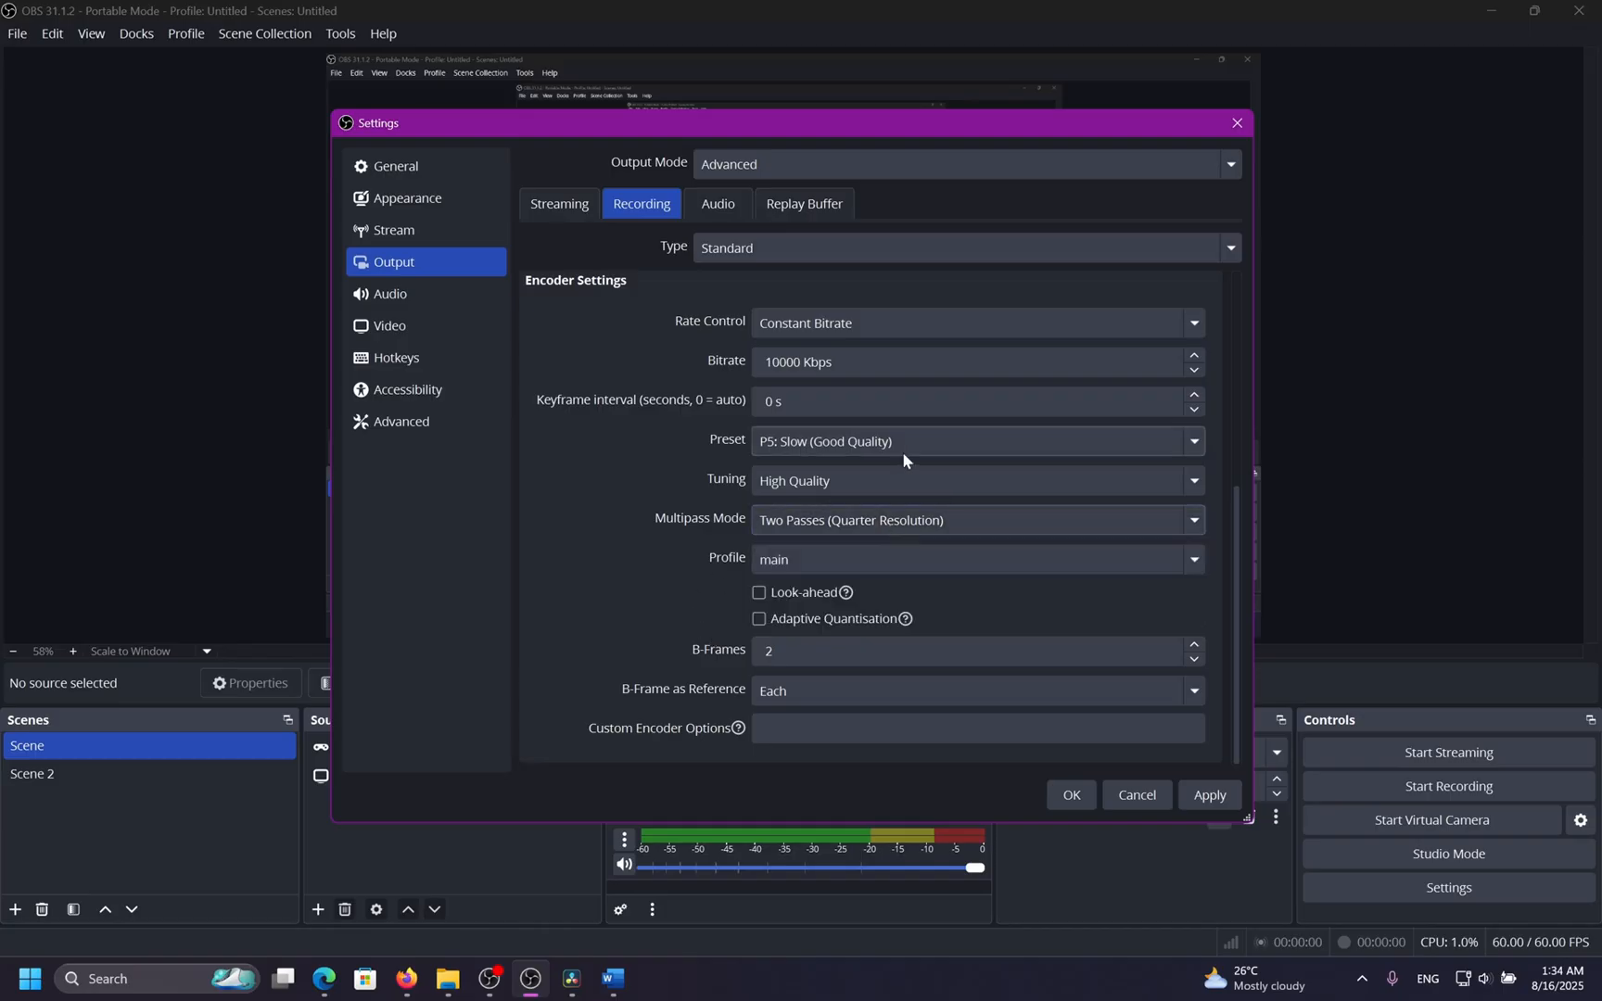
{"action": "left_click", "coordinate": [902, 451]}
{"action": "left_click", "coordinate": [909, 588]}
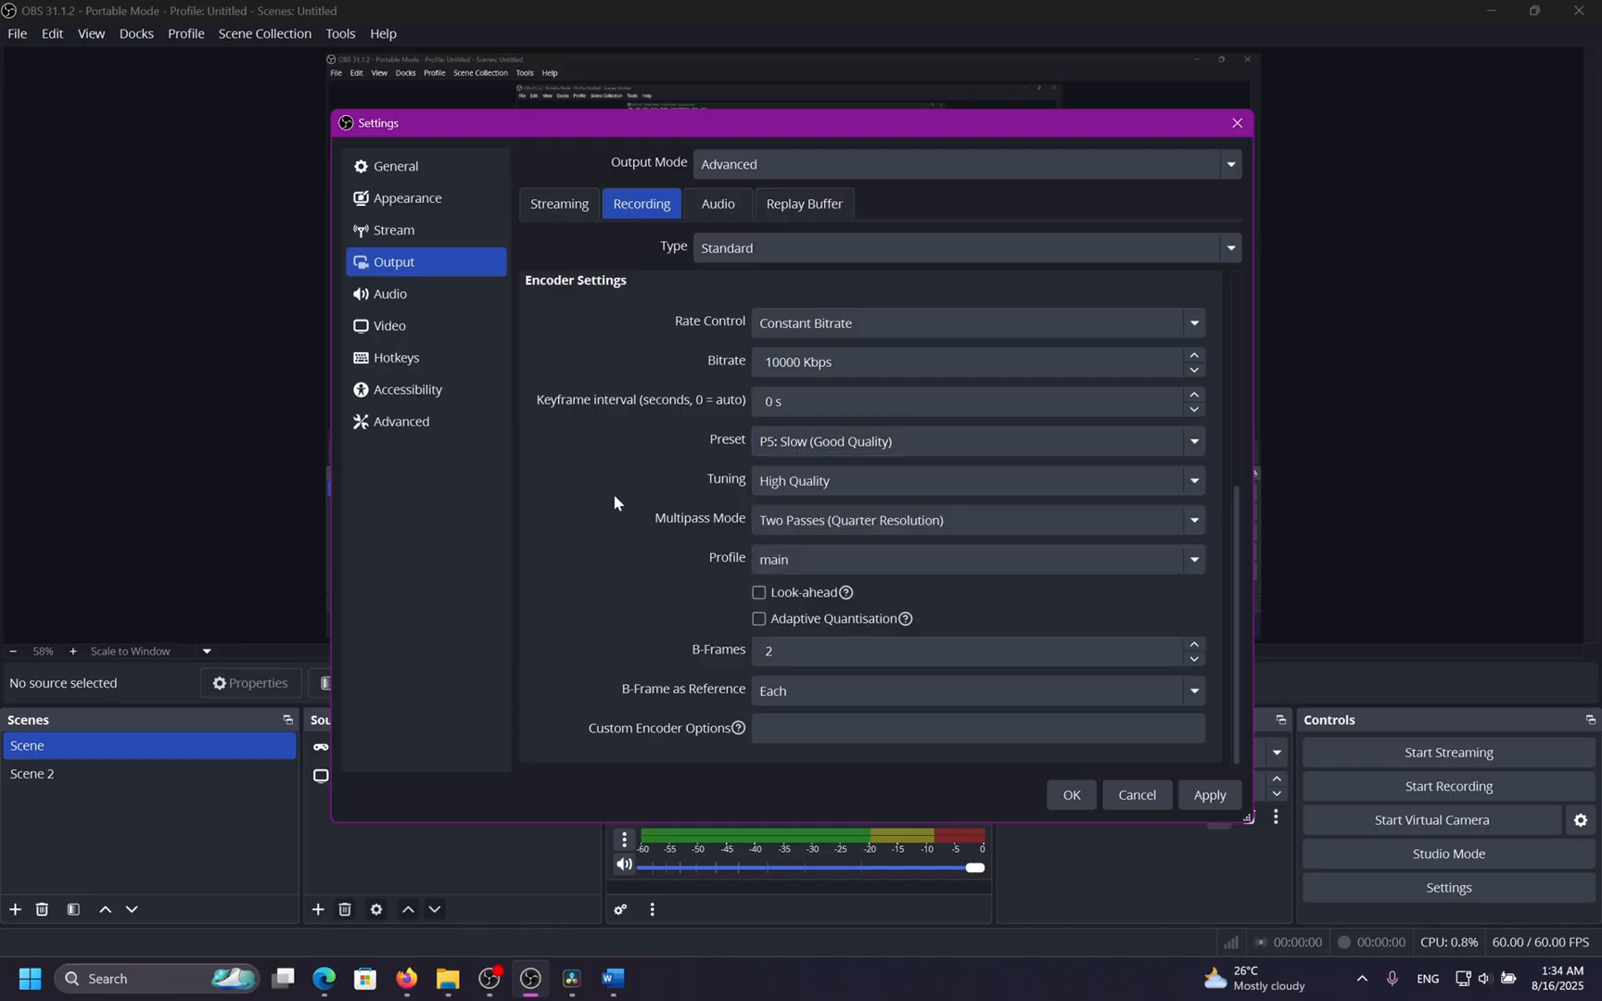
Review the video resolution settings and return to the recording output settings.
{"action": "scroll", "coordinate": [613, 500], "scroll_direction": "up", "scroll_amount": 5}
{"action": "left_click", "coordinate": [436, 326]}
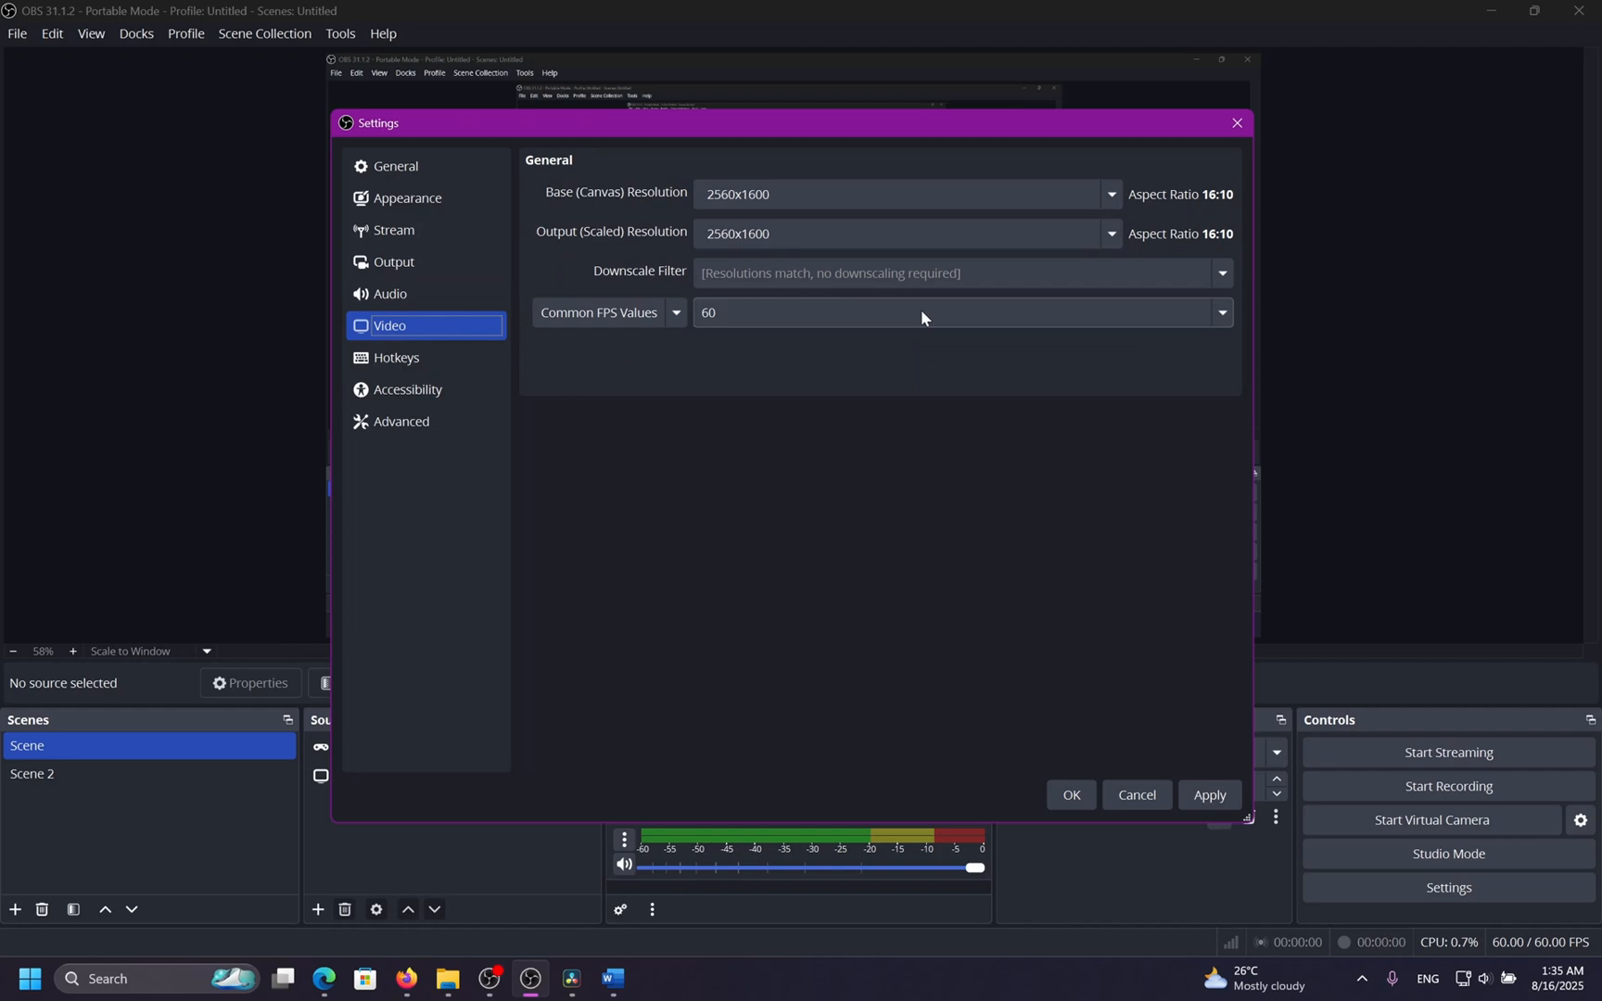
{"action": "left_click", "coordinate": [471, 265]}
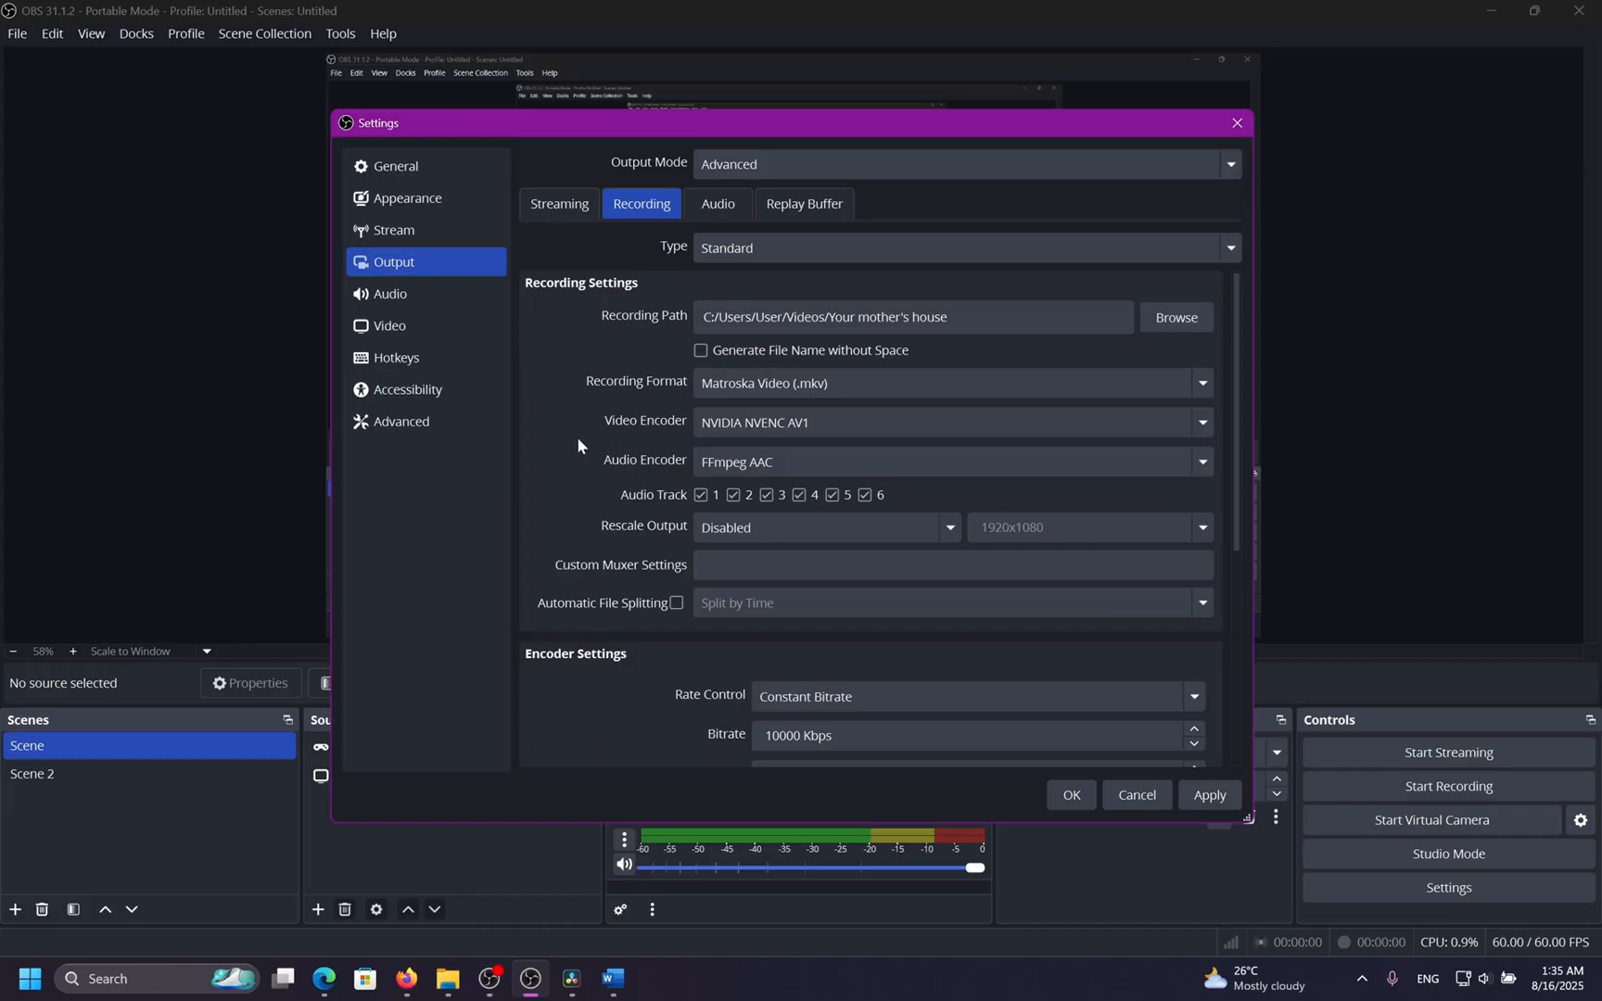
Switch the recording video encoder to NVIDIA NVENC H.264 and view its encoder settings.
{"action": "scroll", "coordinate": [579, 445], "scroll_direction": "down", "scroll_amount": 1}
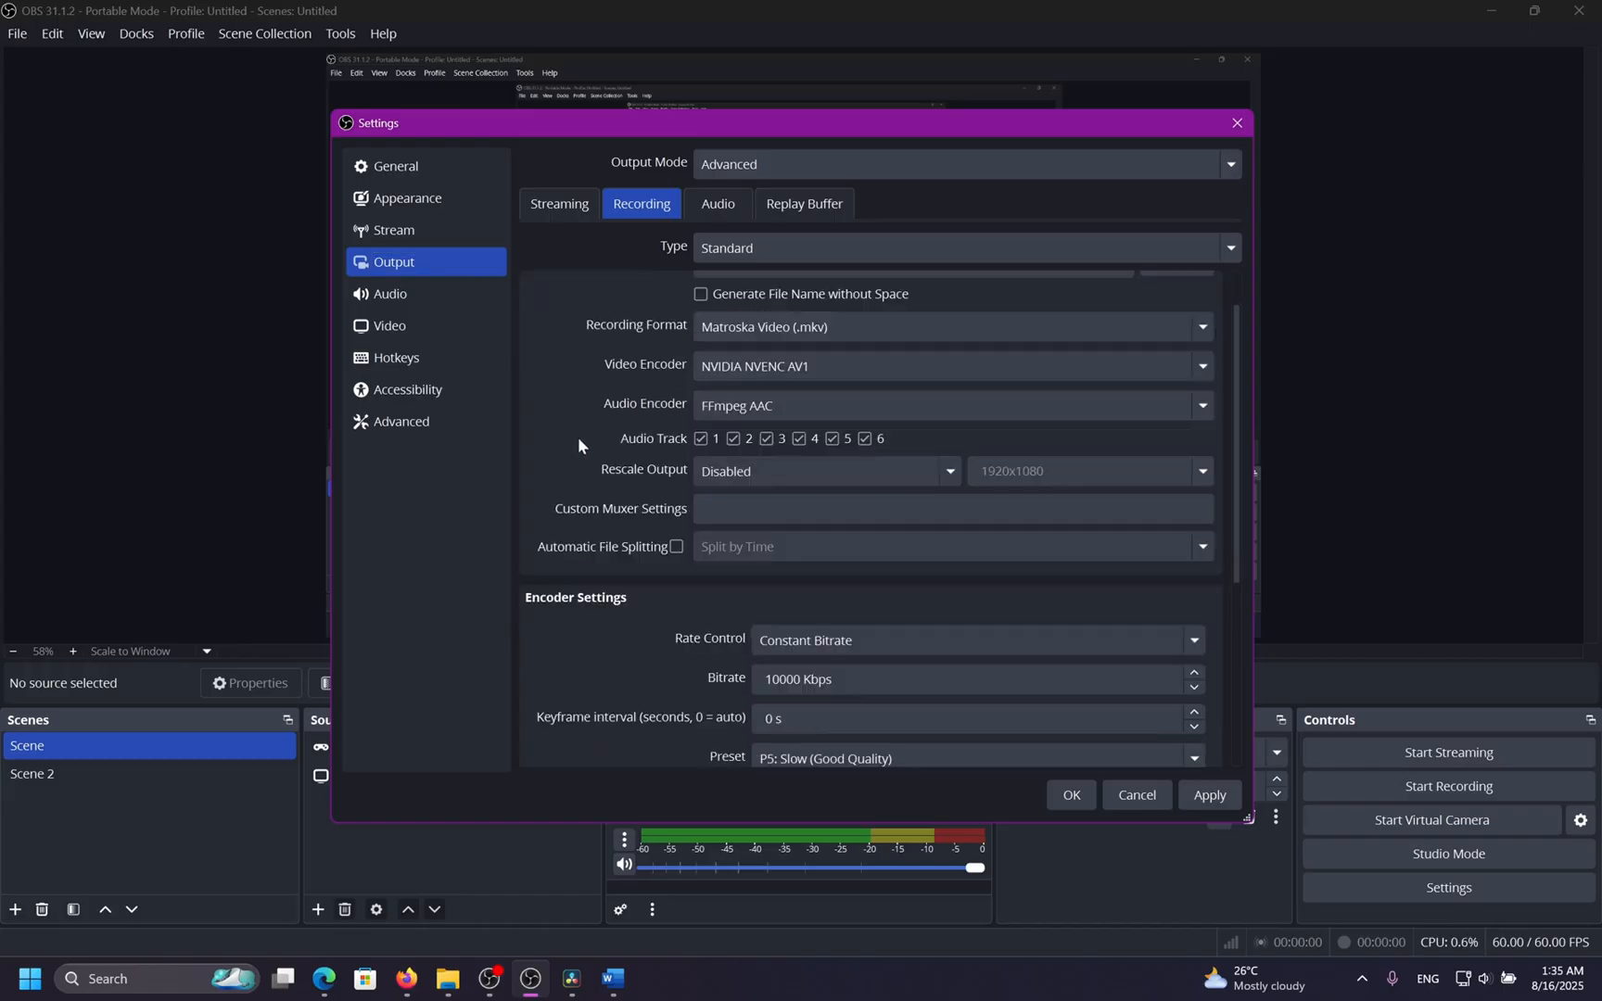
{"action": "scroll", "coordinate": [584, 425], "scroll_direction": "down", "scroll_amount": 6}
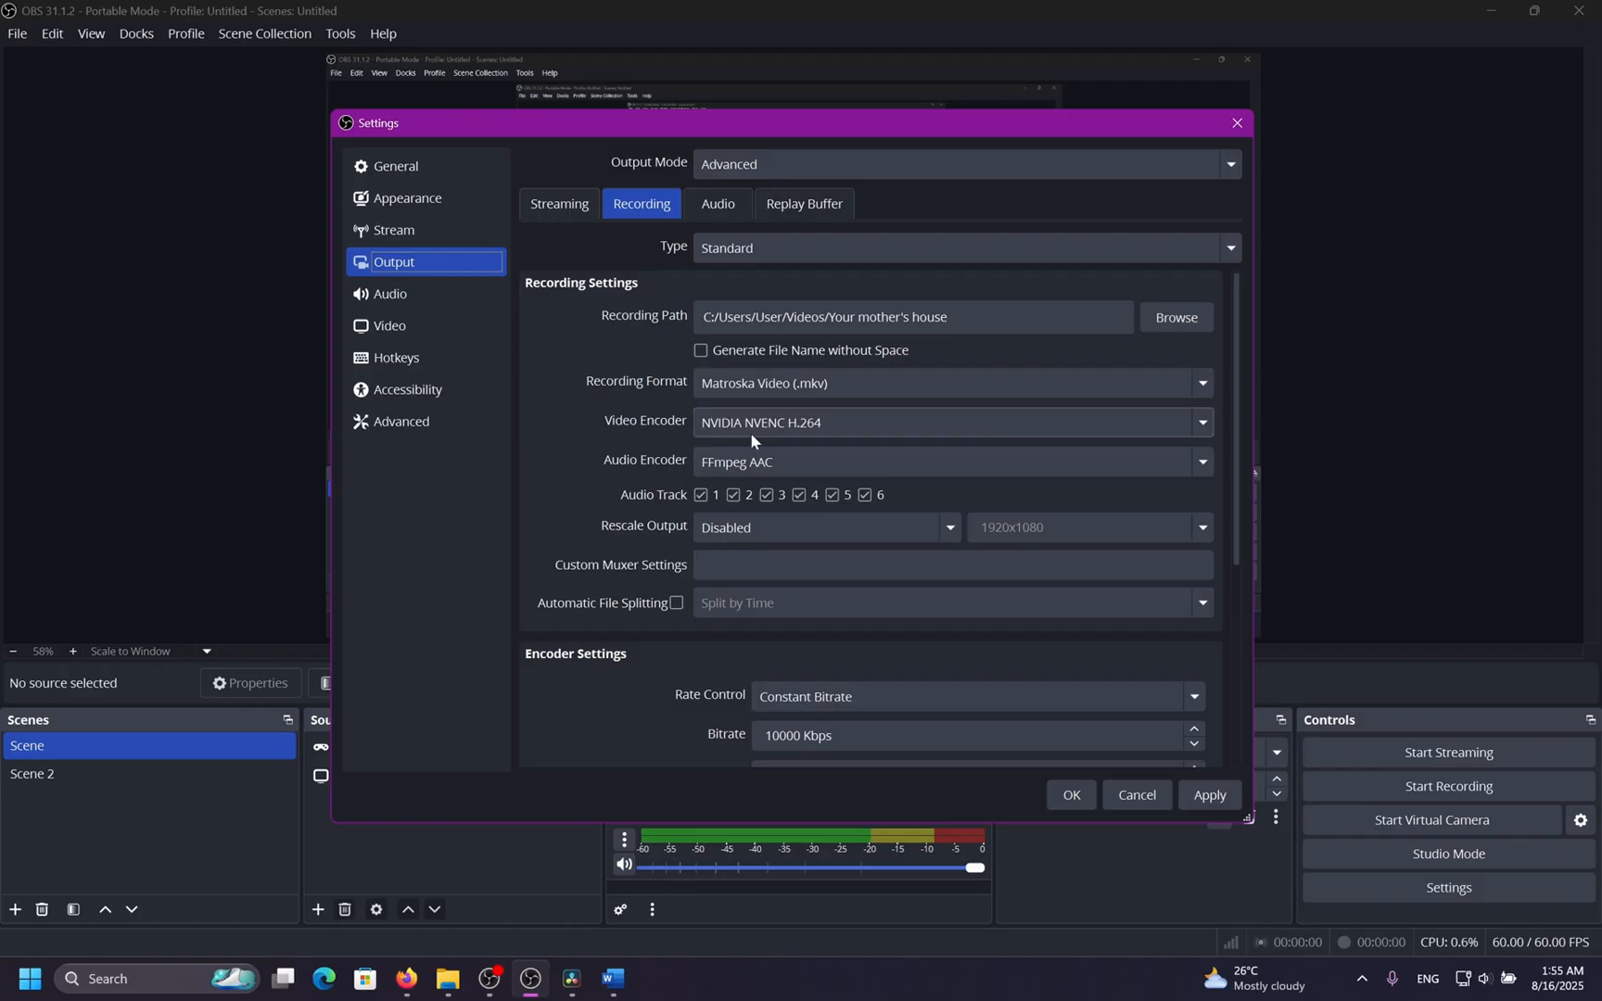
{"action": "left_click", "coordinate": [832, 423]}
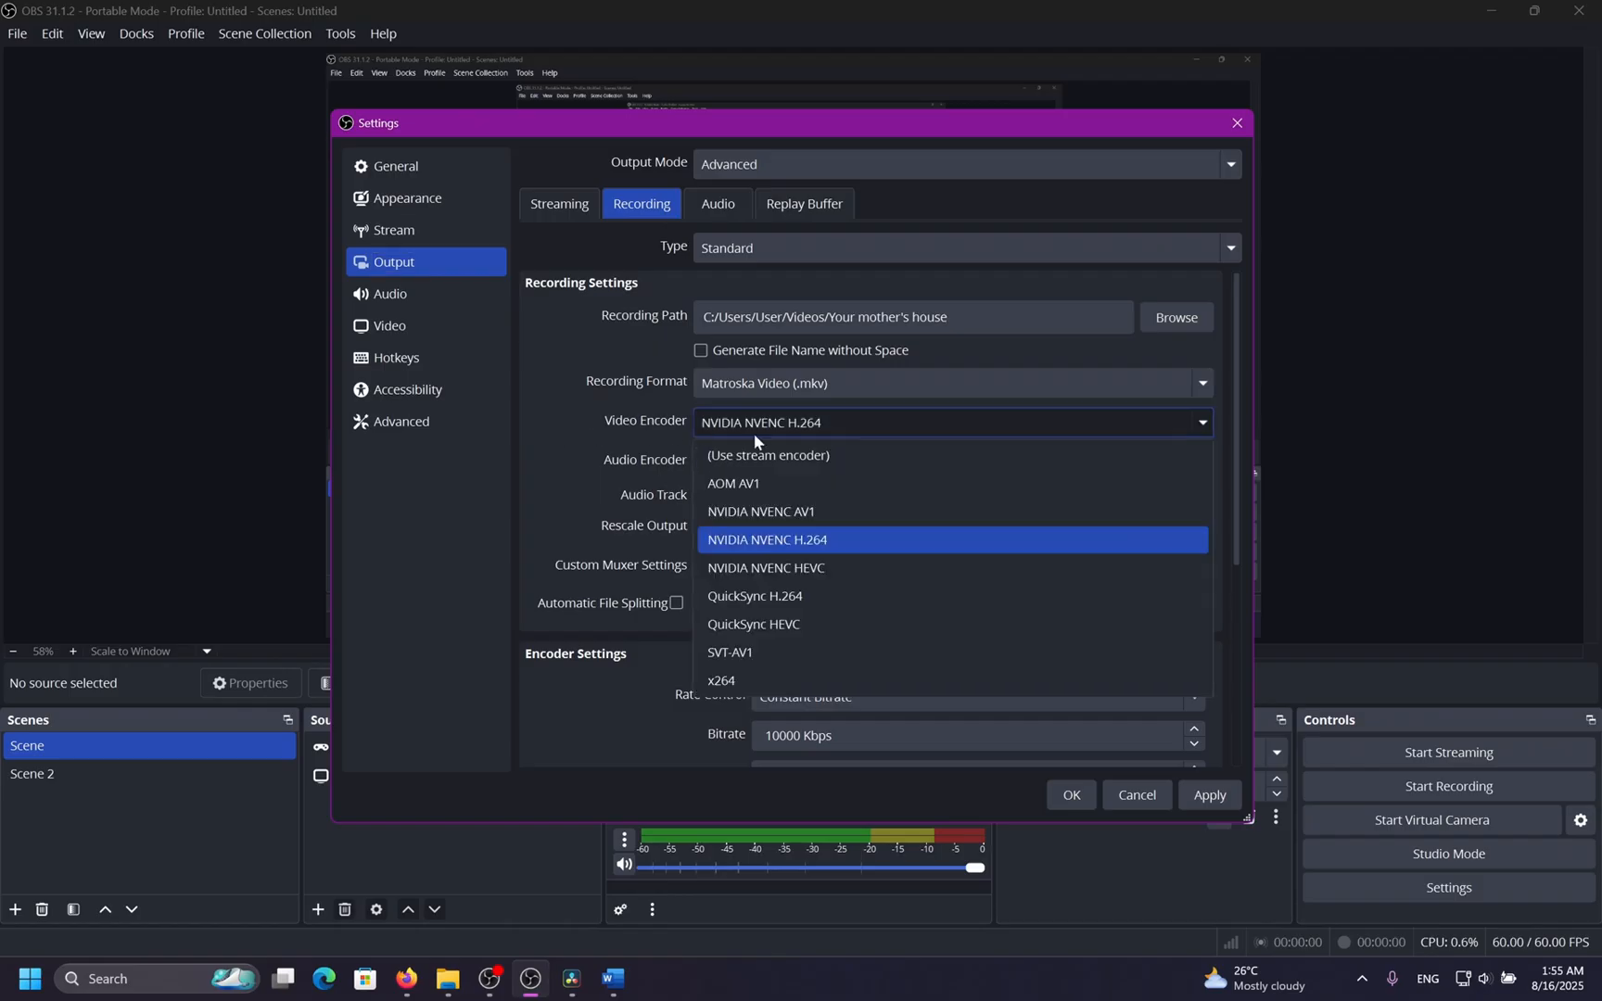
{"action": "left_click", "coordinate": [831, 542]}
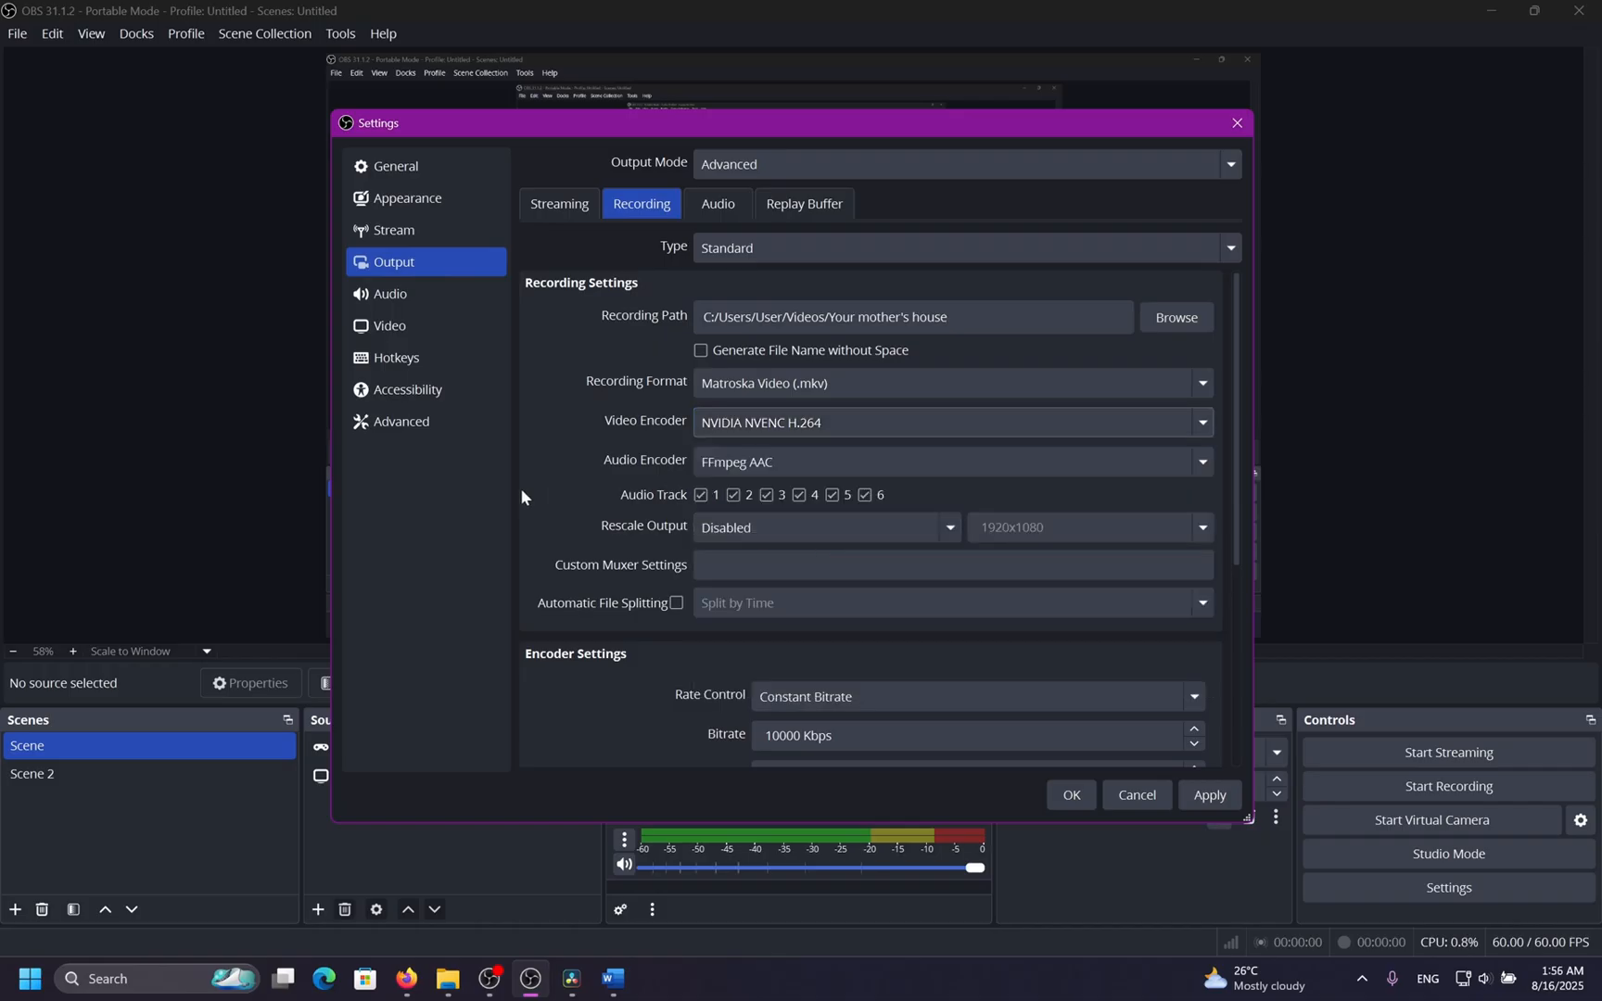
{"action": "scroll", "coordinate": [568, 486], "scroll_direction": "down", "scroll_amount": 5}
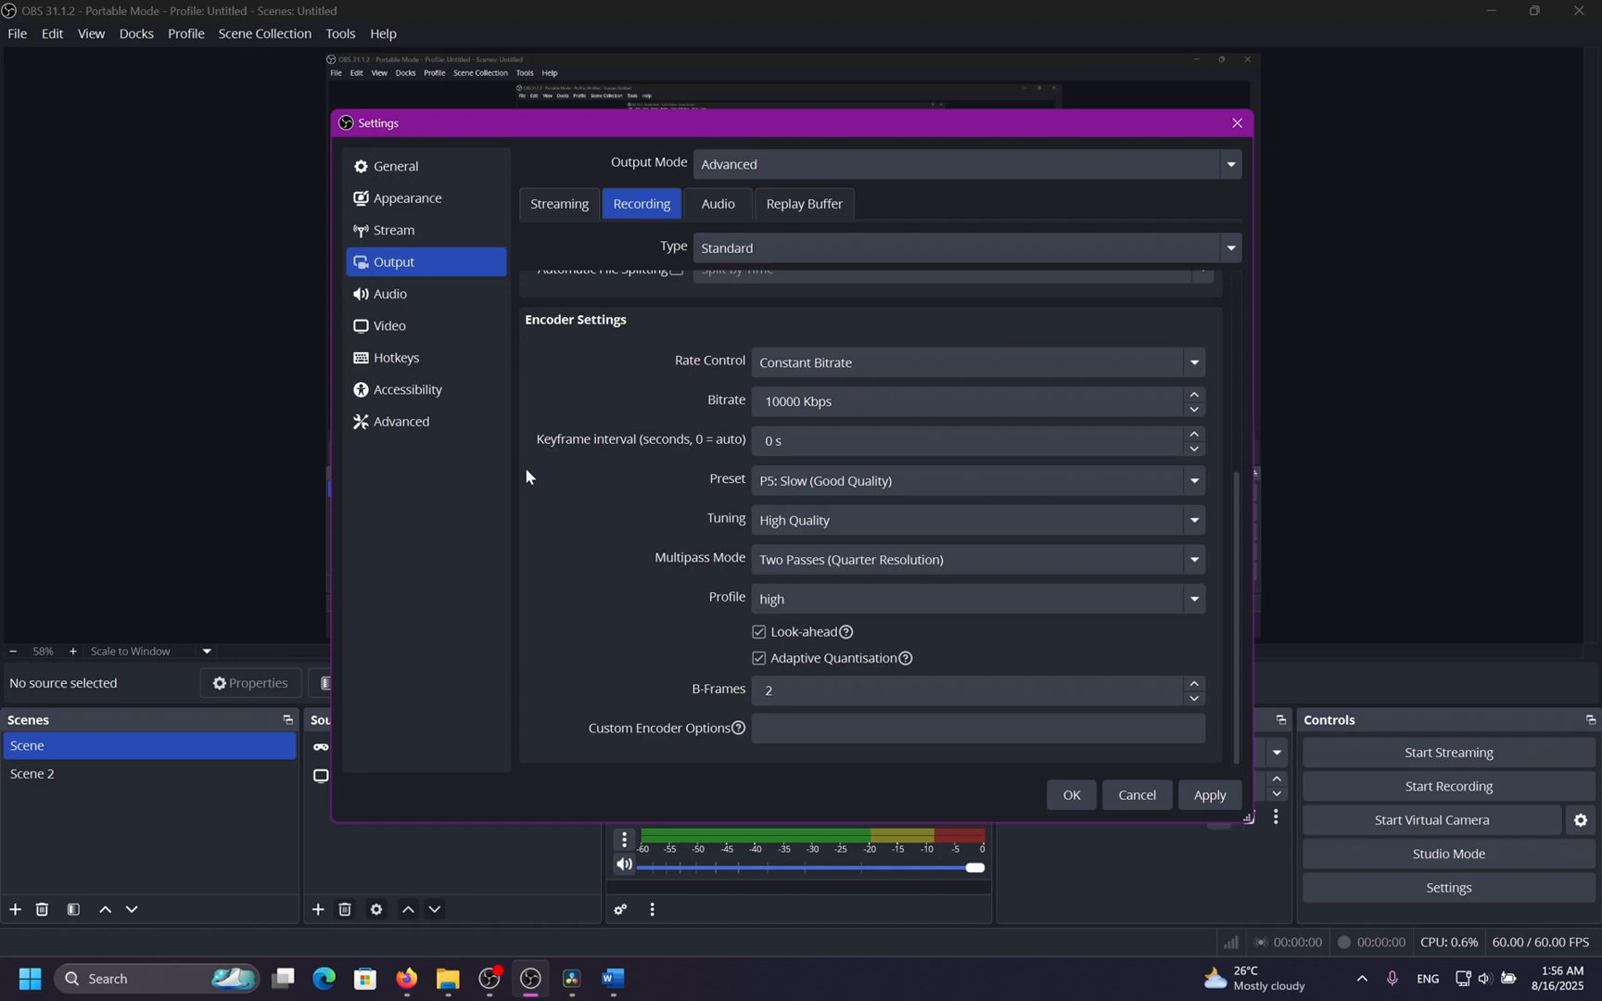
Check the NVENC H.264 encoder's preset and tuning options, keeping P5: Slow (Good Quality) and High Quality.
{"action": "scroll", "coordinate": [576, 471], "scroll_direction": "up", "scroll_amount": 3}
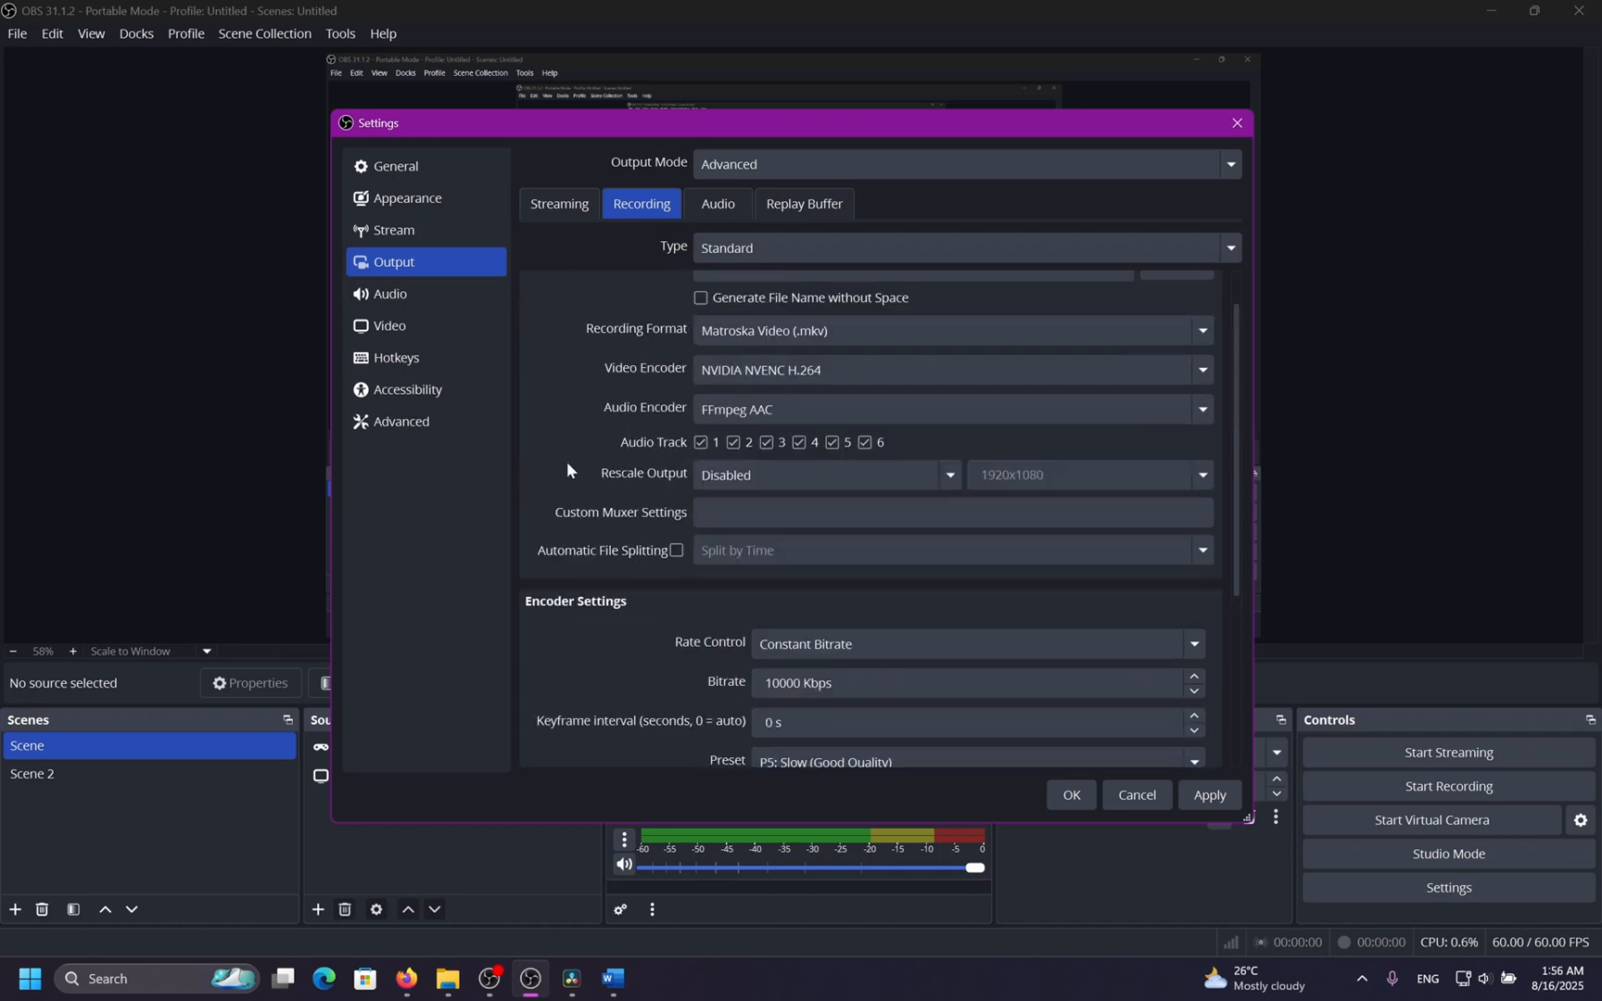
{"action": "left_click", "coordinate": [871, 370]}
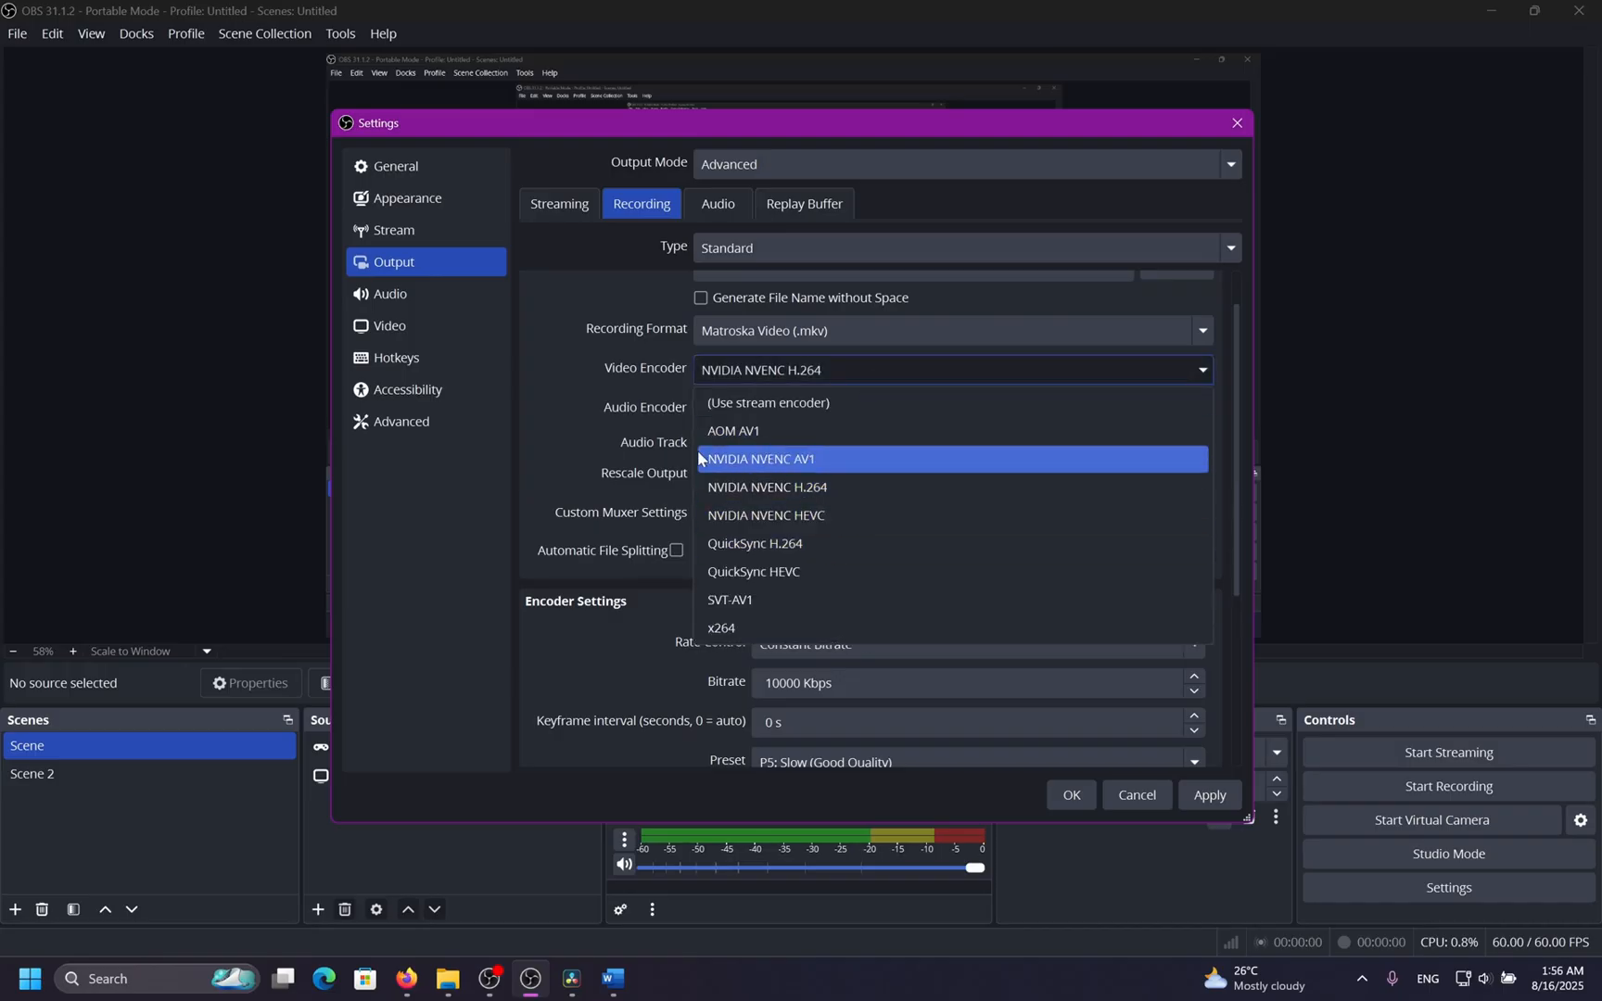
{"action": "left_click", "coordinate": [844, 488]}
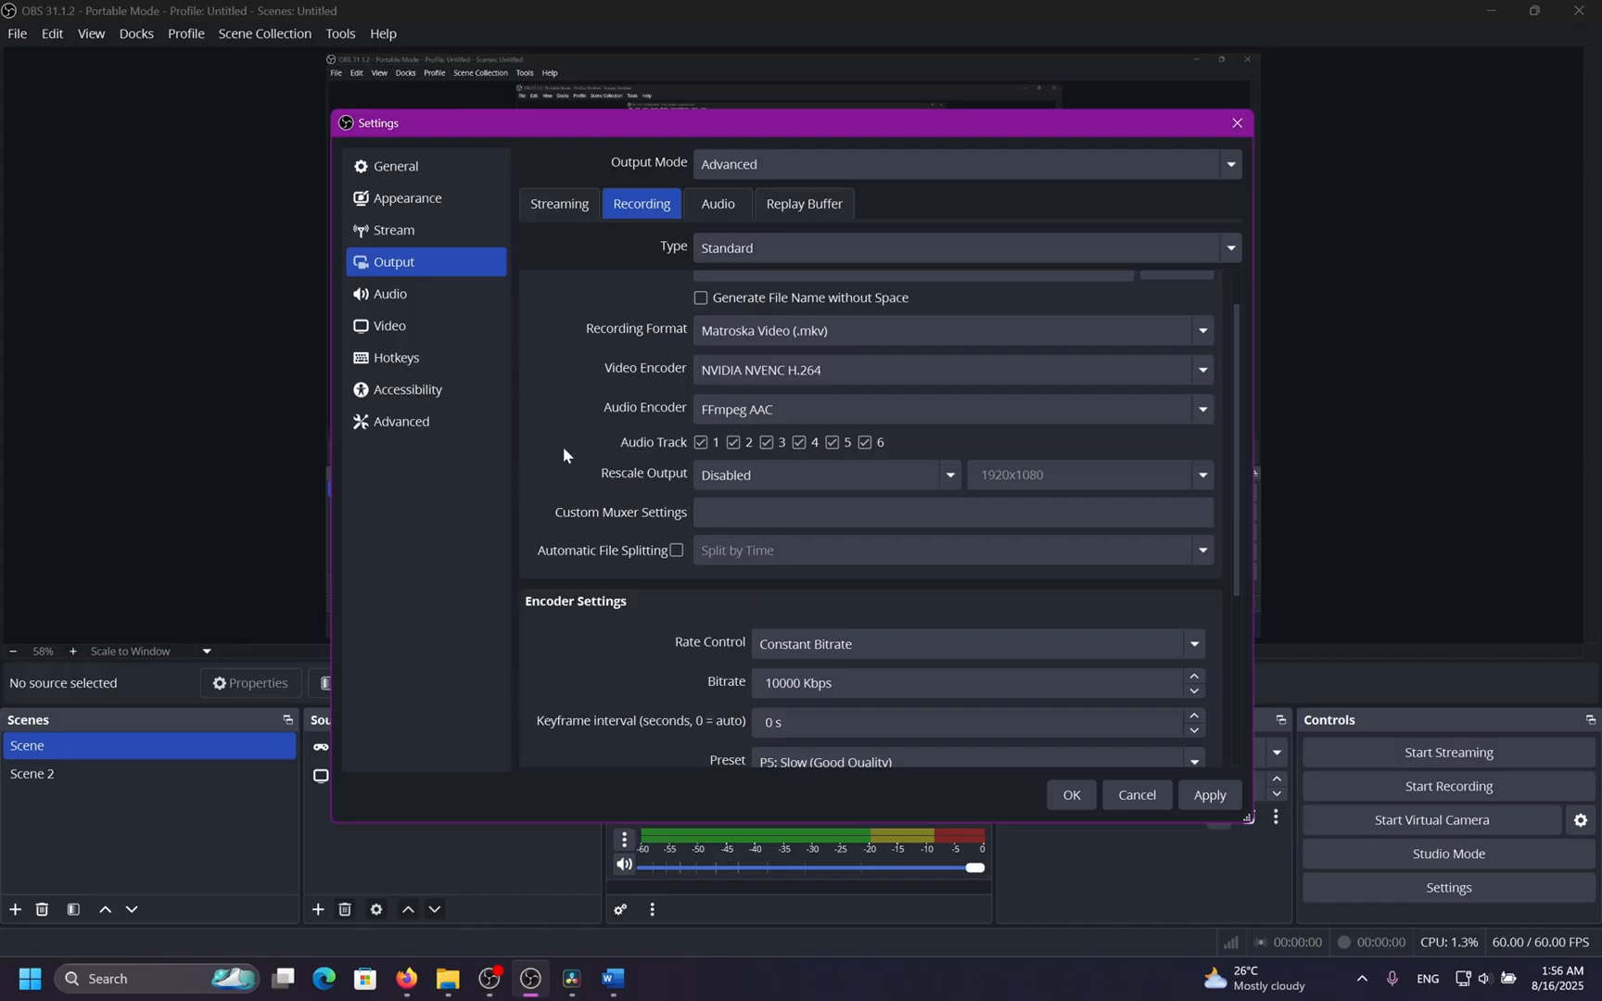
{"action": "scroll", "coordinate": [556, 423], "scroll_direction": "down", "scroll_amount": 3}
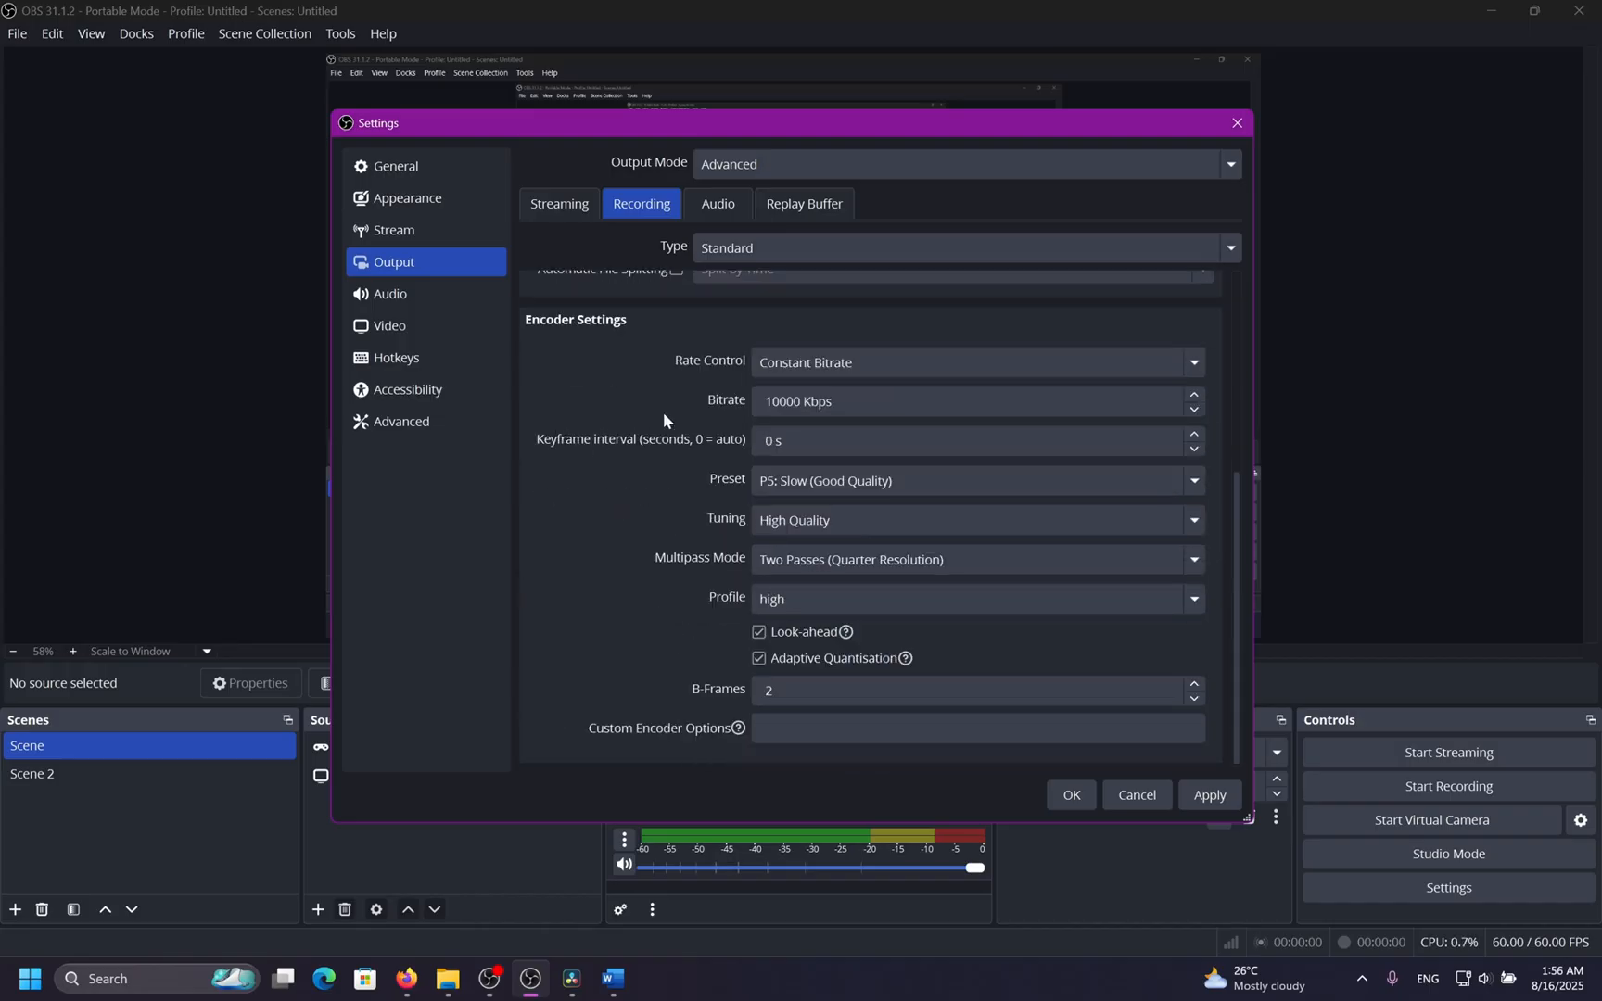
{"action": "left_click", "coordinate": [818, 480]}
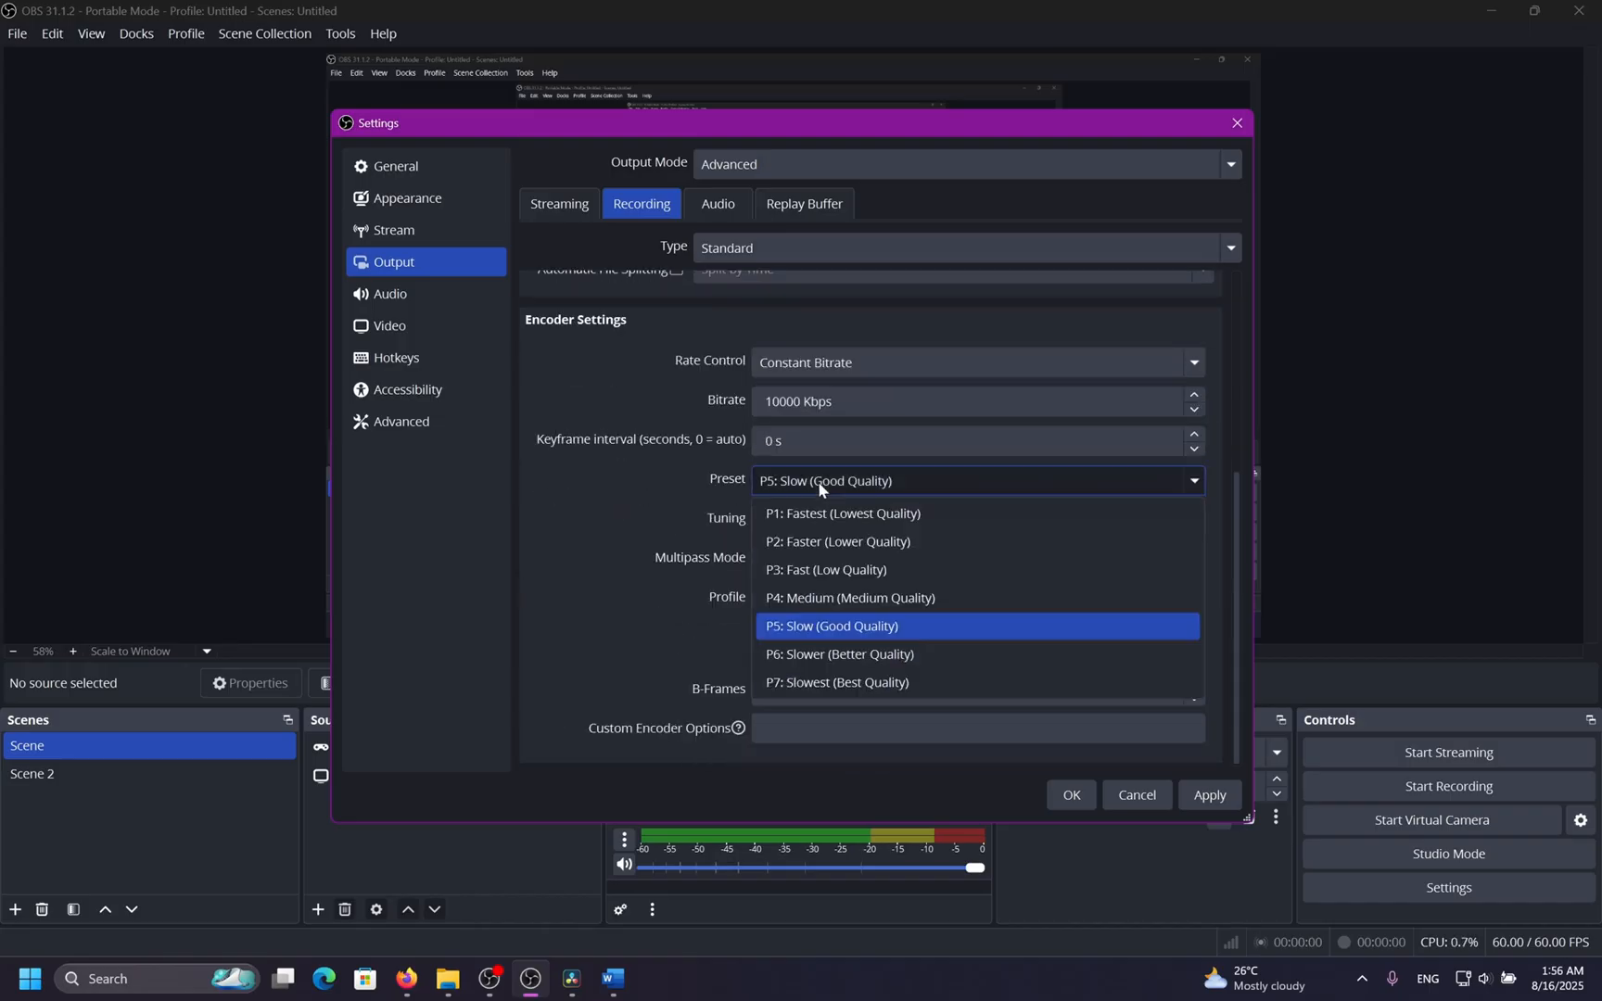
{"action": "left_click", "coordinate": [923, 617]}
{"action": "left_click", "coordinate": [859, 534]}
{"action": "left_click", "coordinate": [859, 534]}
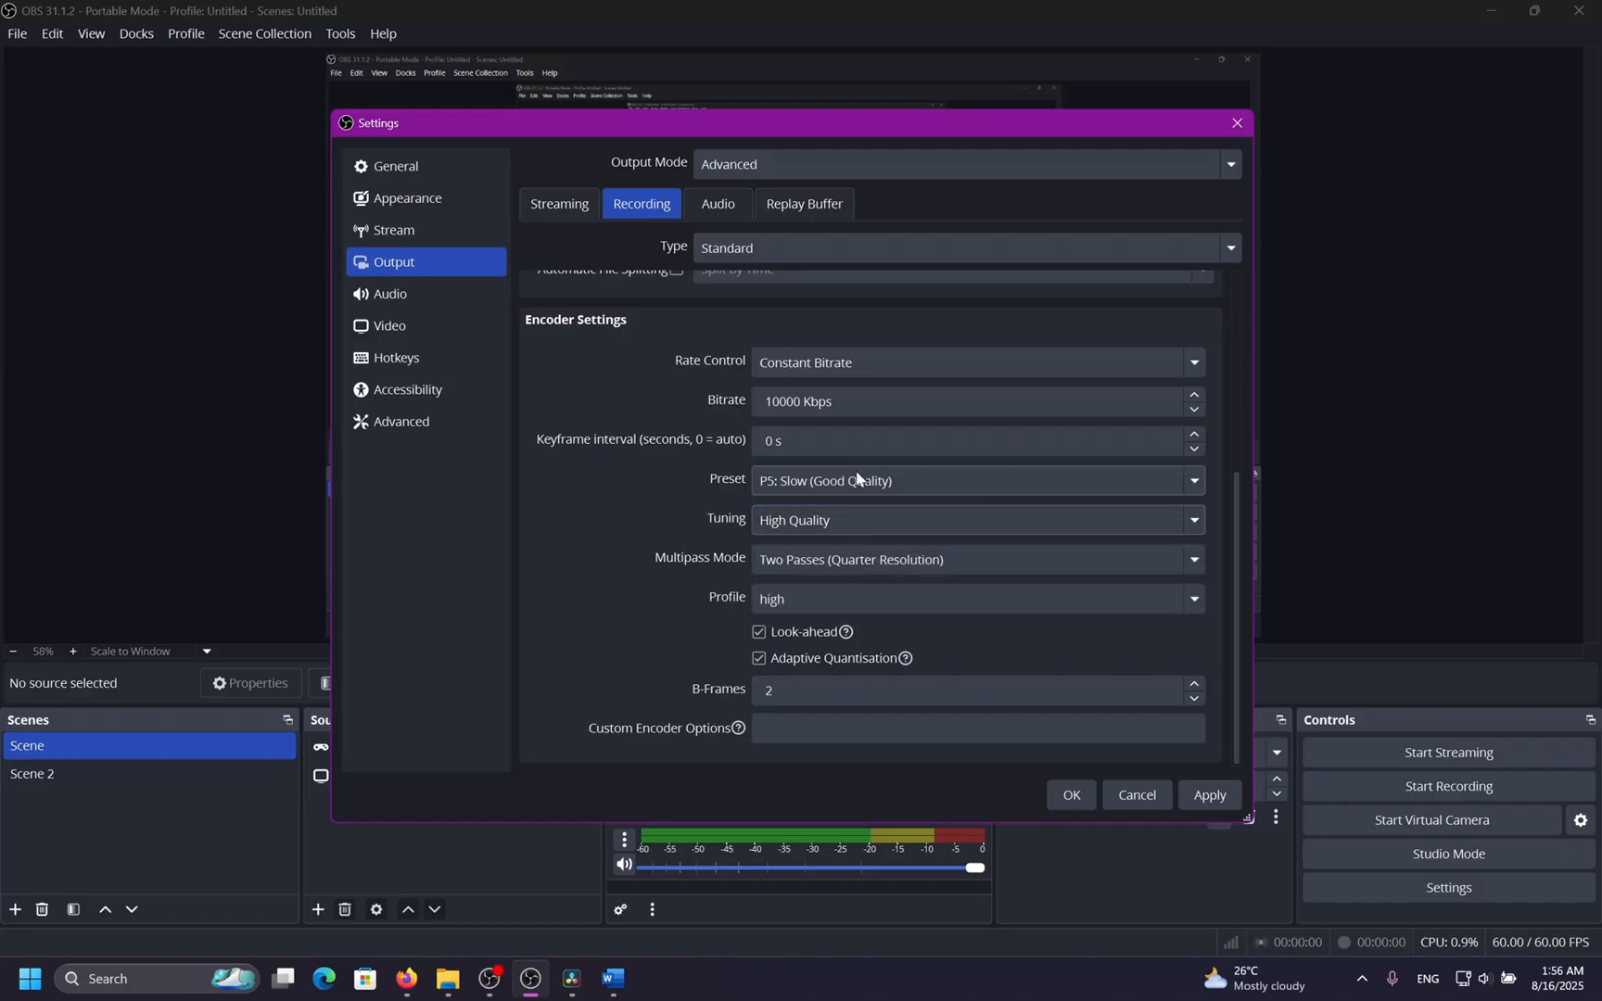
{"action": "left_click", "coordinate": [860, 481]}
{"action": "left_click", "coordinate": [908, 623]}
{"action": "left_click", "coordinate": [839, 512]}
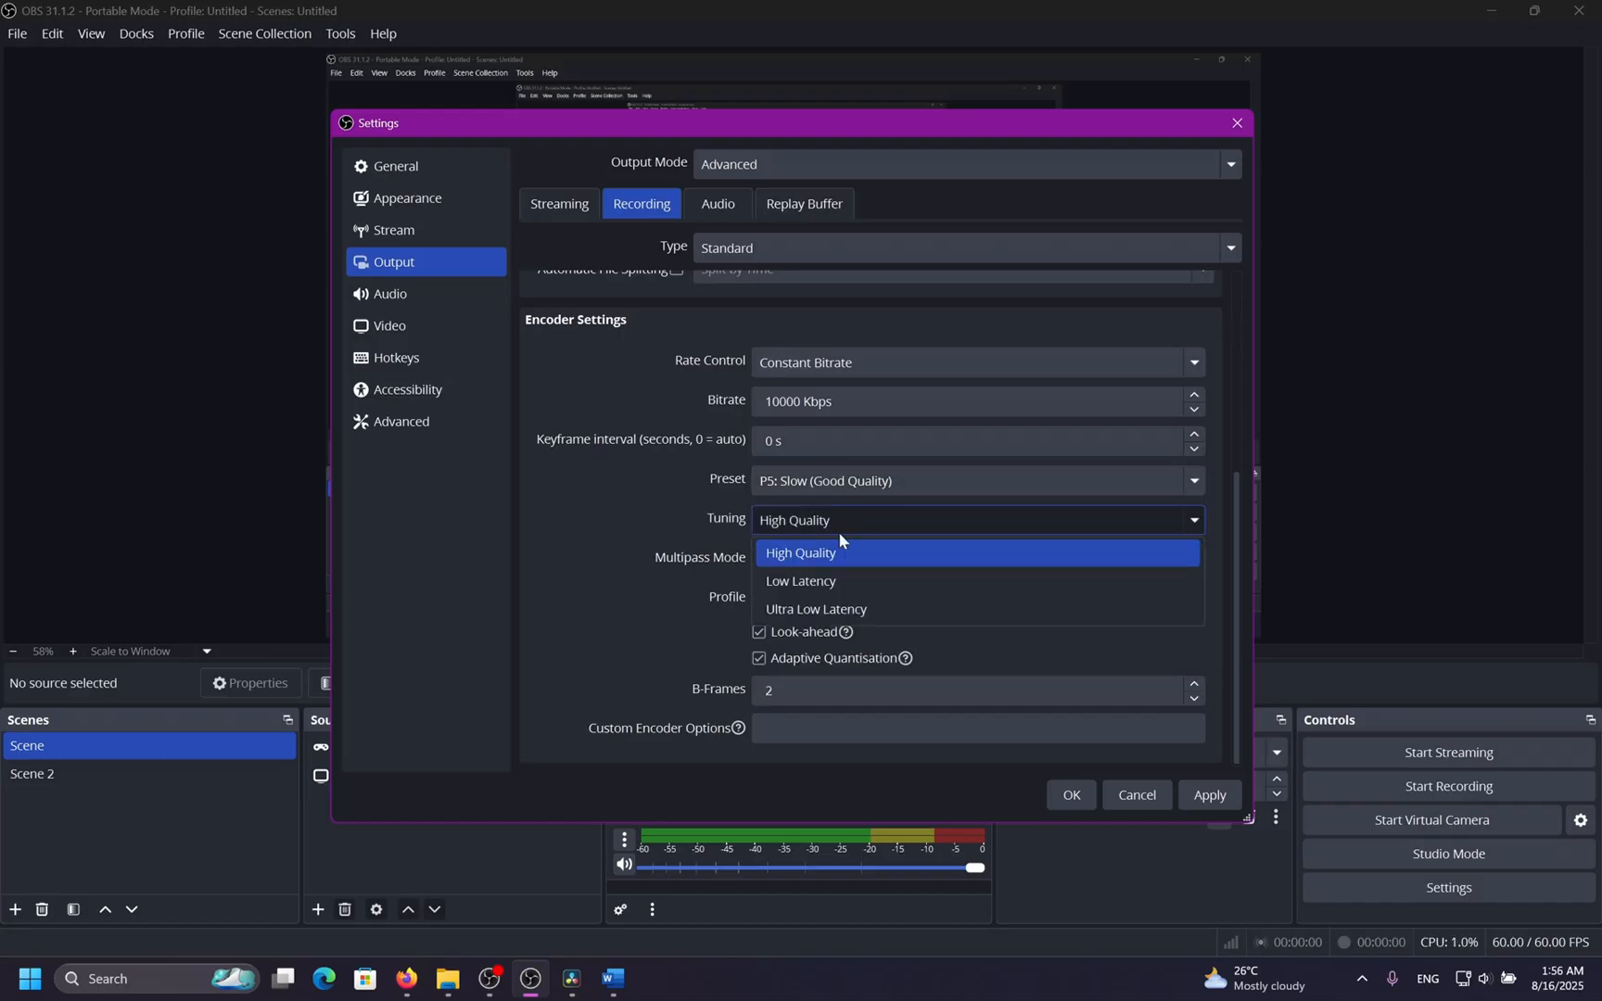
{"action": "left_click", "coordinate": [839, 531]}
Keep Two Passes (Quarter Resolution) multipass and disable Look-ahead and Adaptive Quantisation for the H.264 encoder.
{"action": "left_click", "coordinate": [871, 557]}
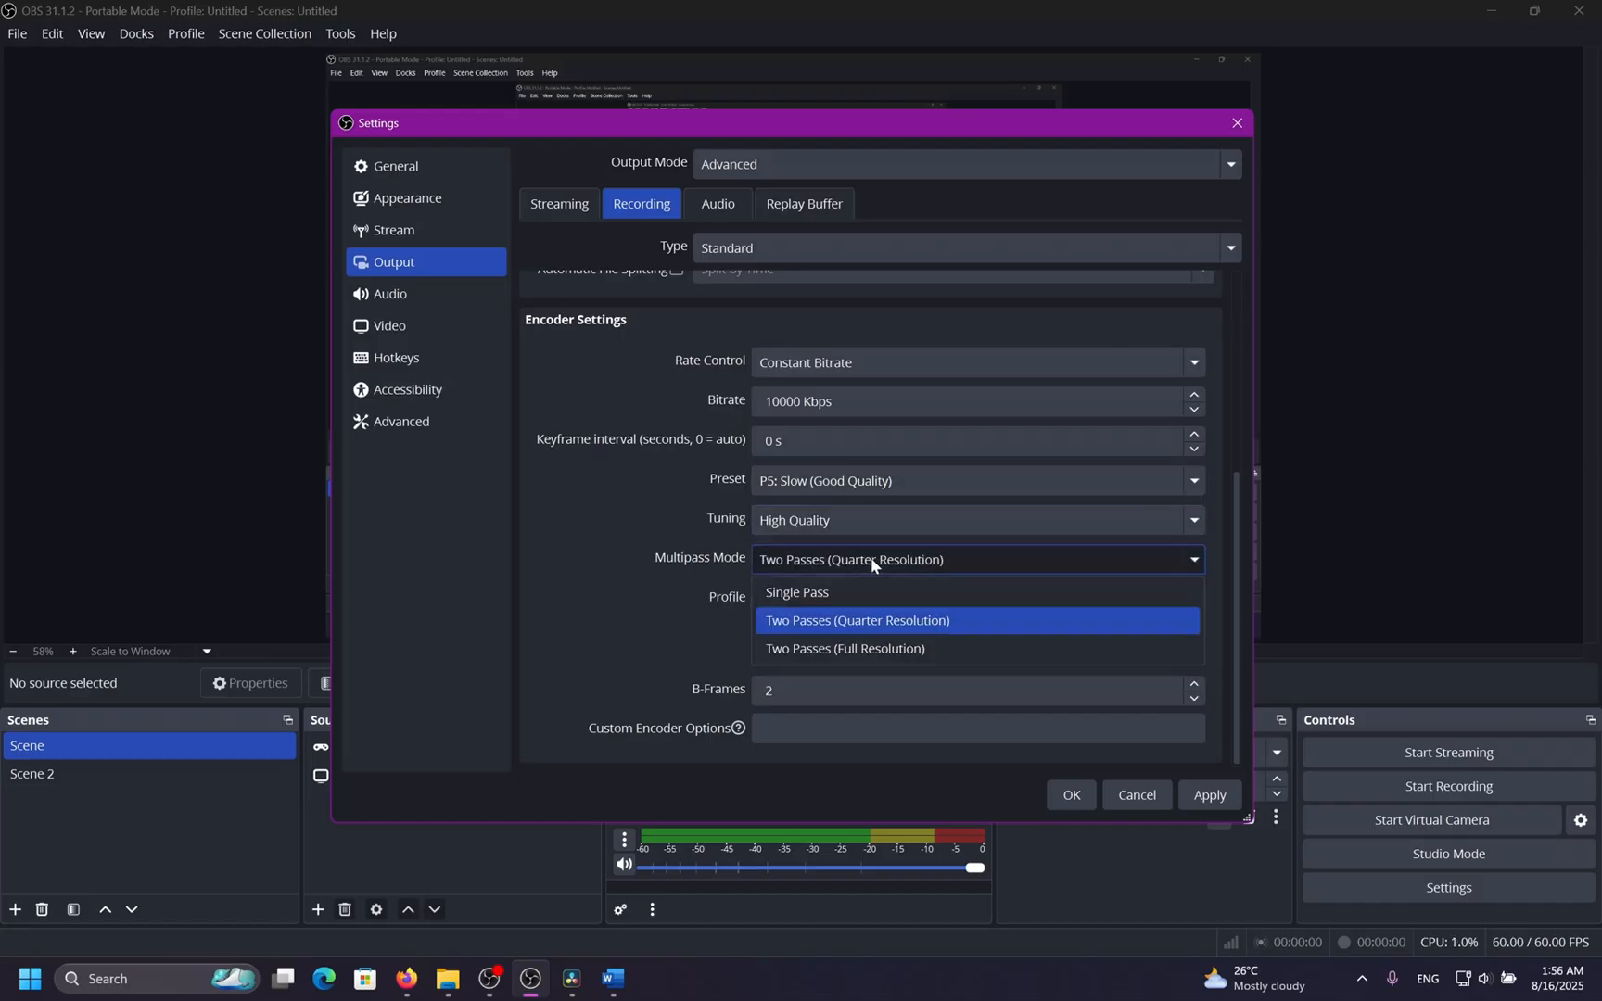
{"action": "left_click", "coordinate": [925, 620]}
{"action": "left_click", "coordinate": [800, 631]}
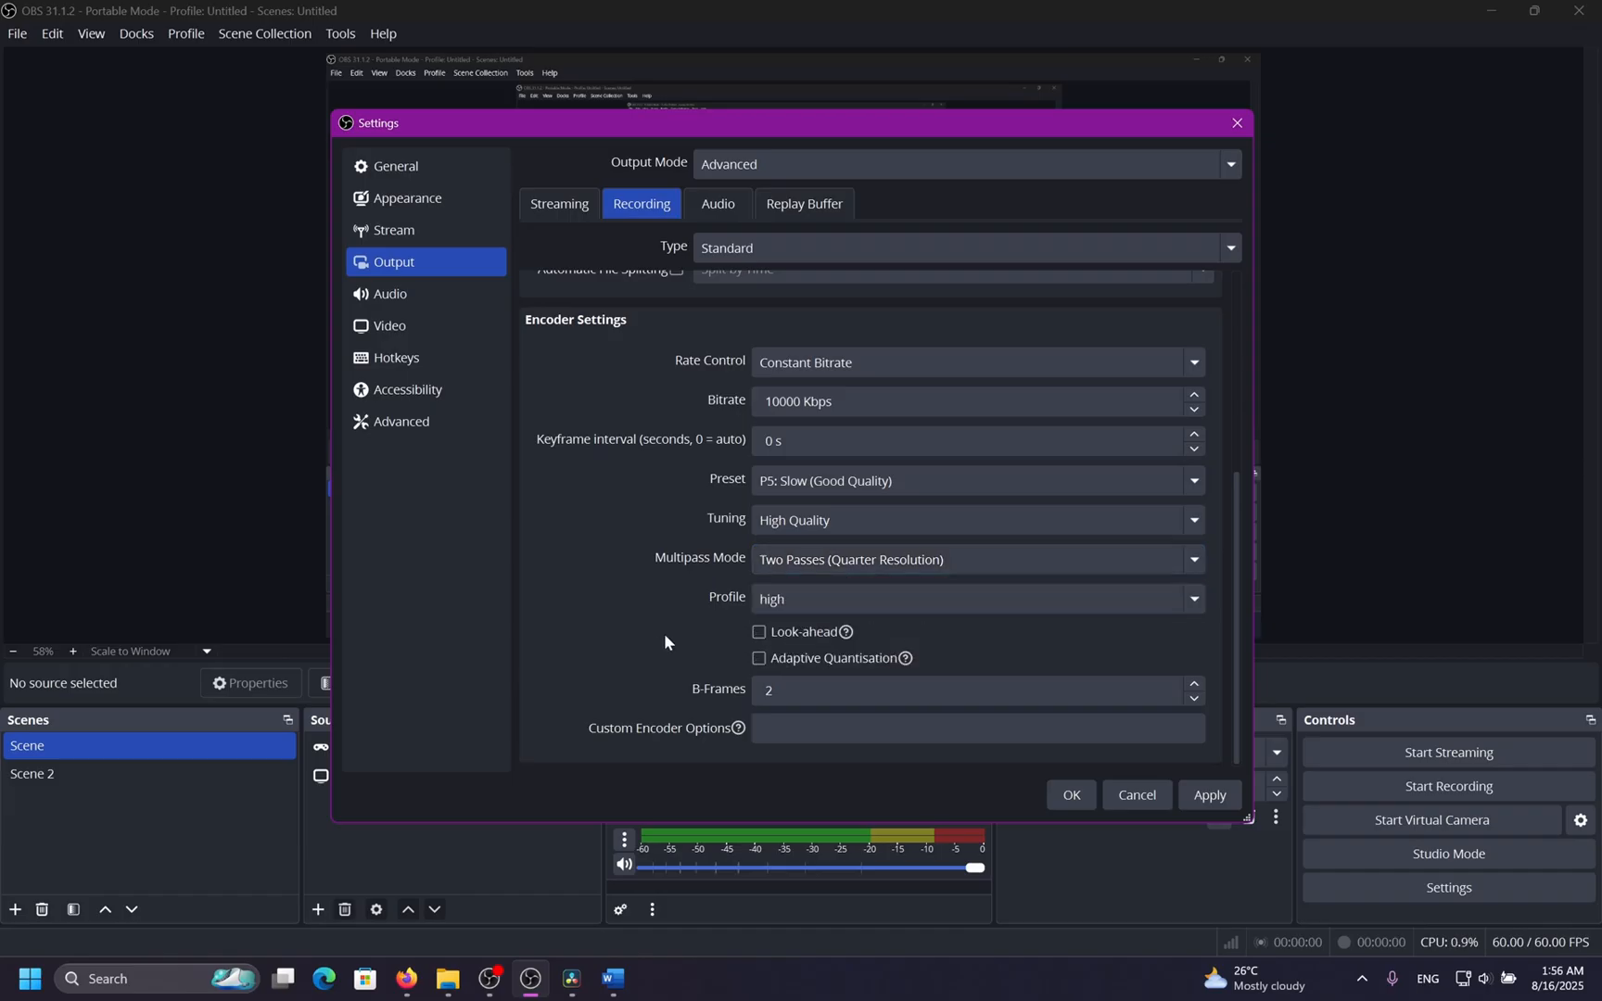
{"action": "left_click", "coordinate": [797, 659]}
Switch the recording video encoder to QuickSync H.264 and view its encoder settings.
{"action": "scroll", "coordinate": [680, 642], "scroll_direction": "up", "scroll_amount": 5}
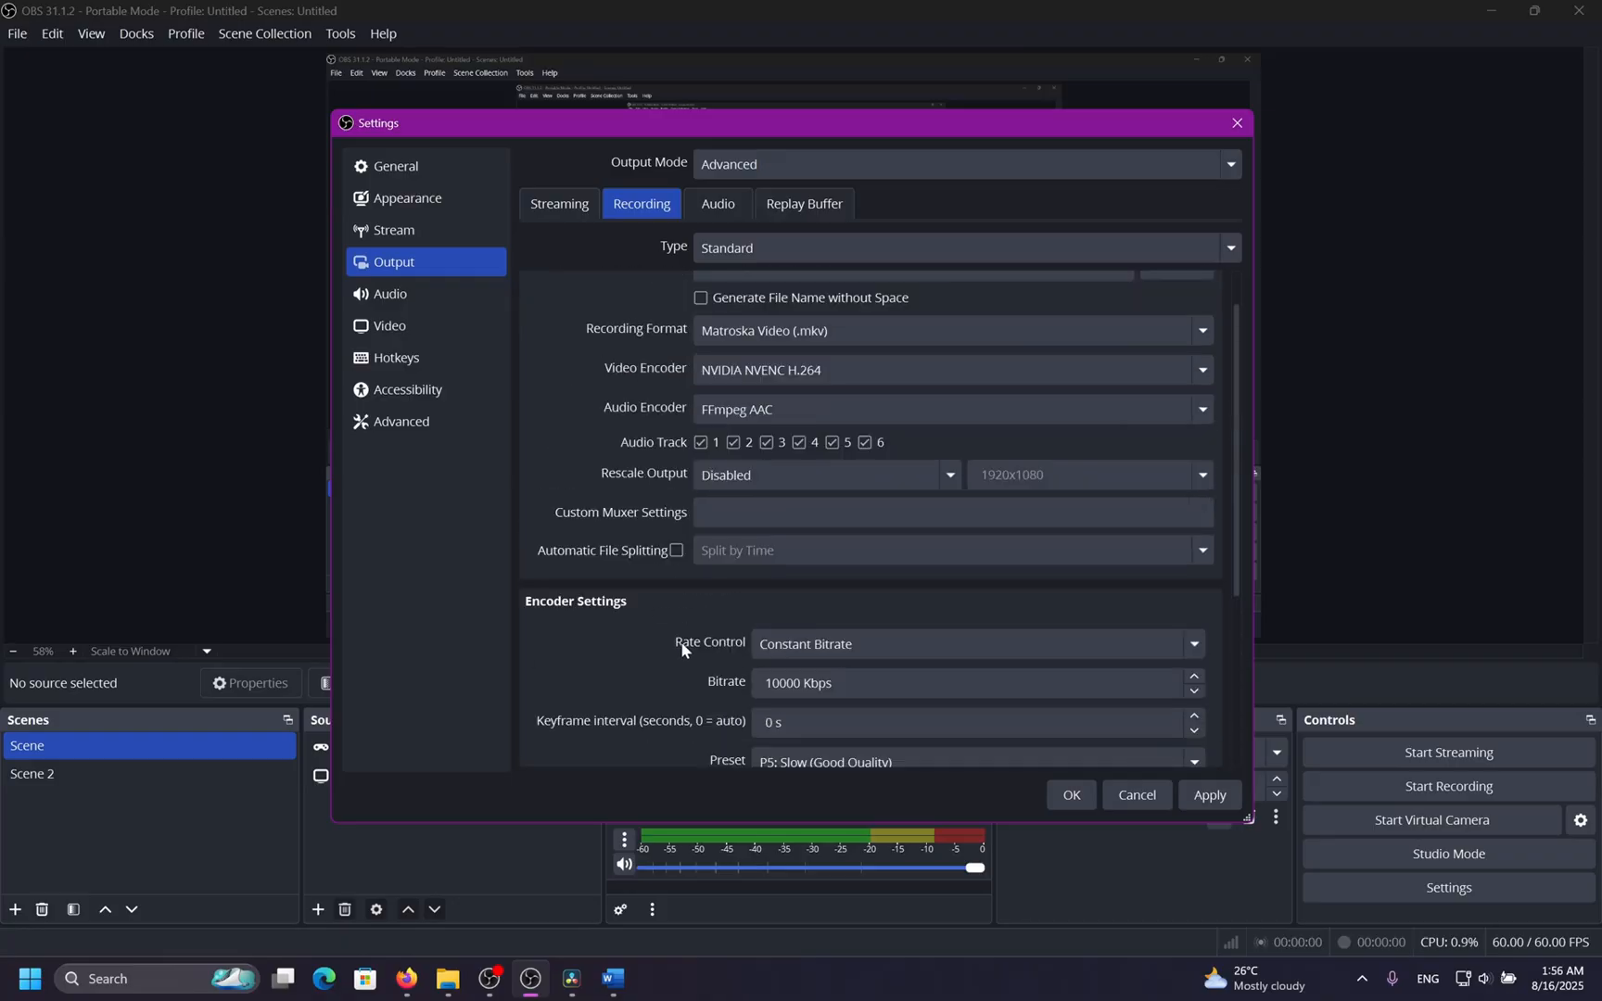
{"action": "scroll", "coordinate": [565, 622], "scroll_direction": "up", "scroll_amount": 1}
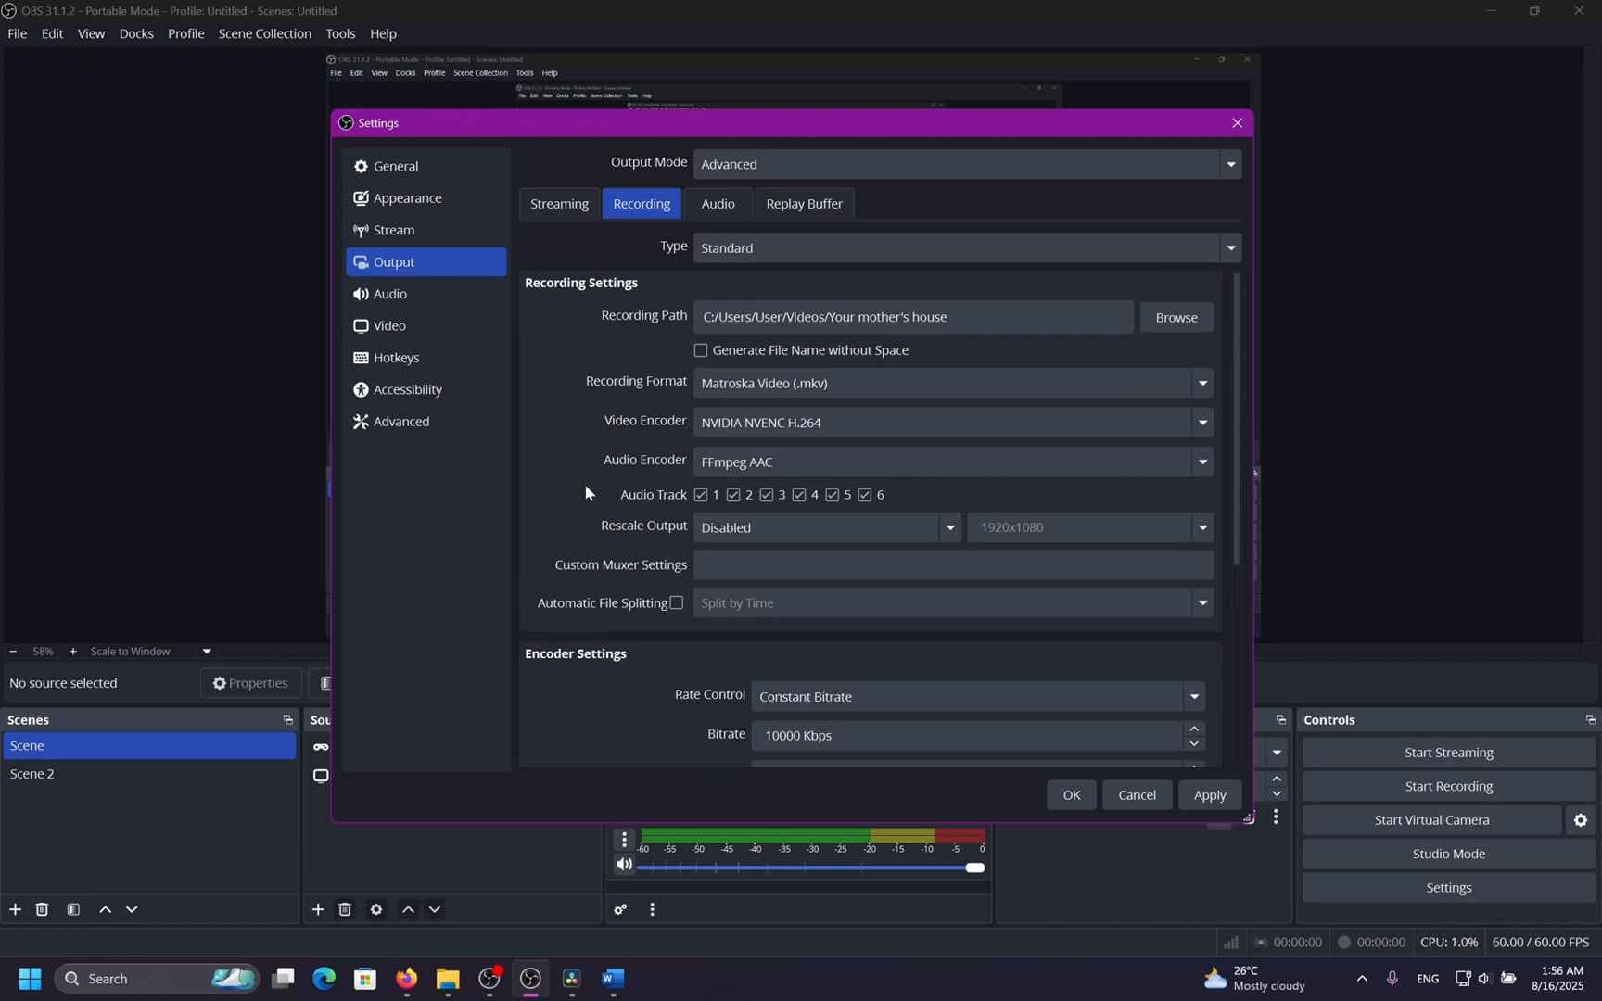
{"action": "left_click", "coordinate": [862, 423]}
{"action": "left_click", "coordinate": [865, 597]}
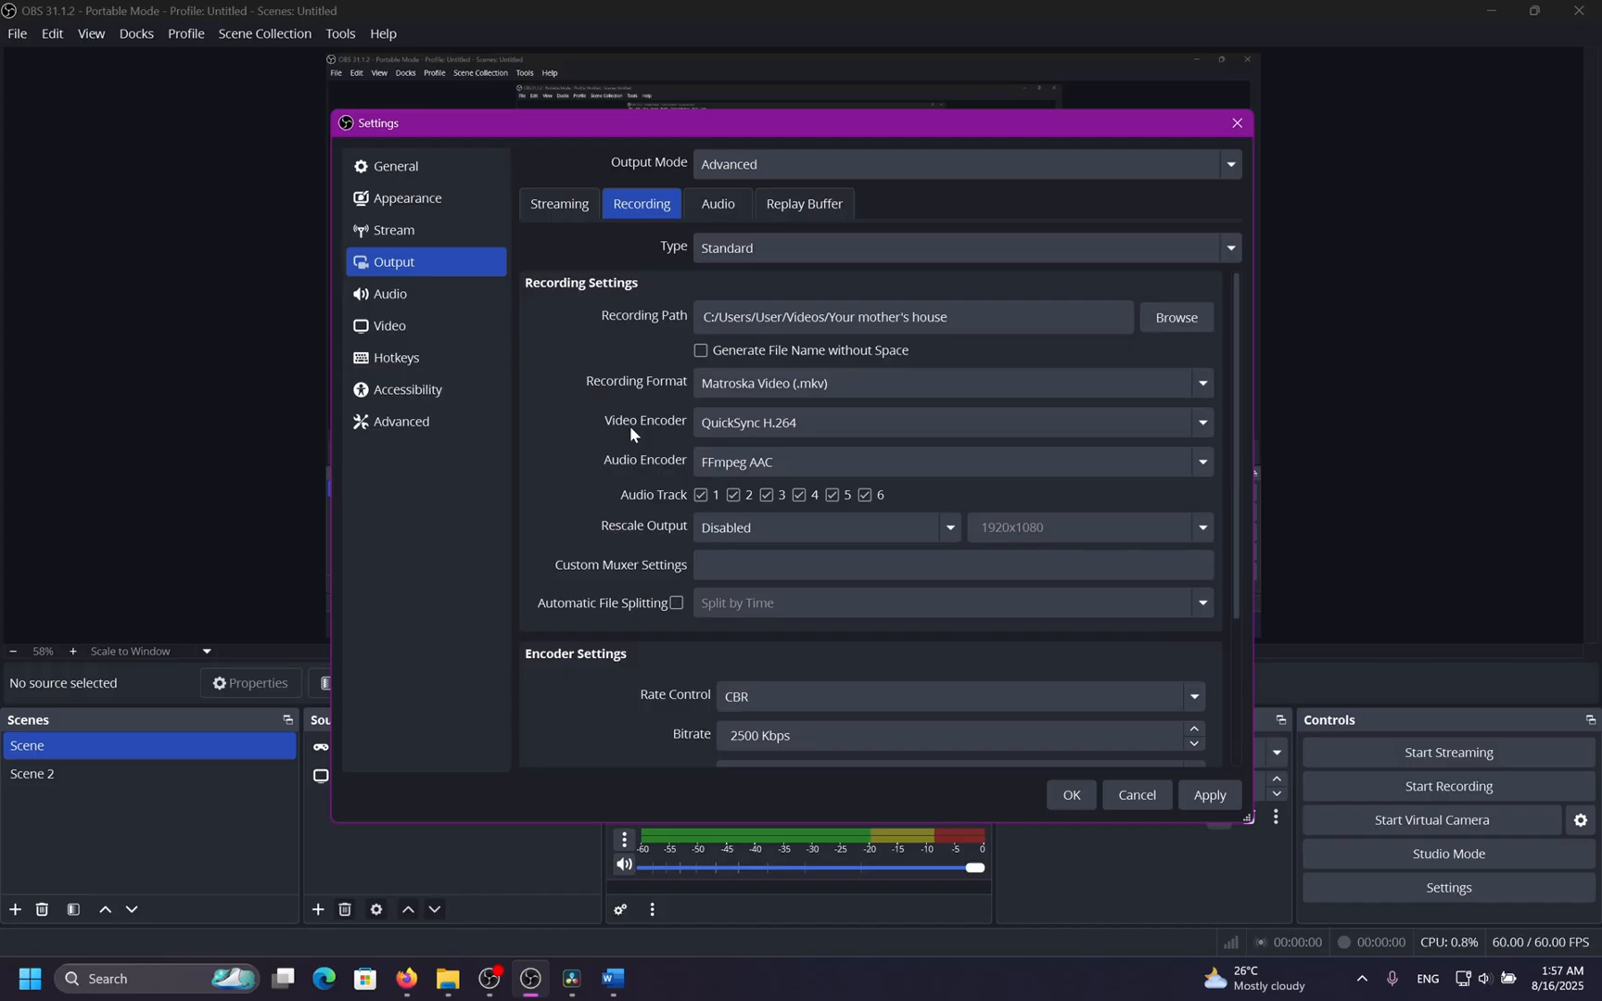
{"action": "scroll", "coordinate": [584, 442], "scroll_direction": "down", "scroll_amount": 3}
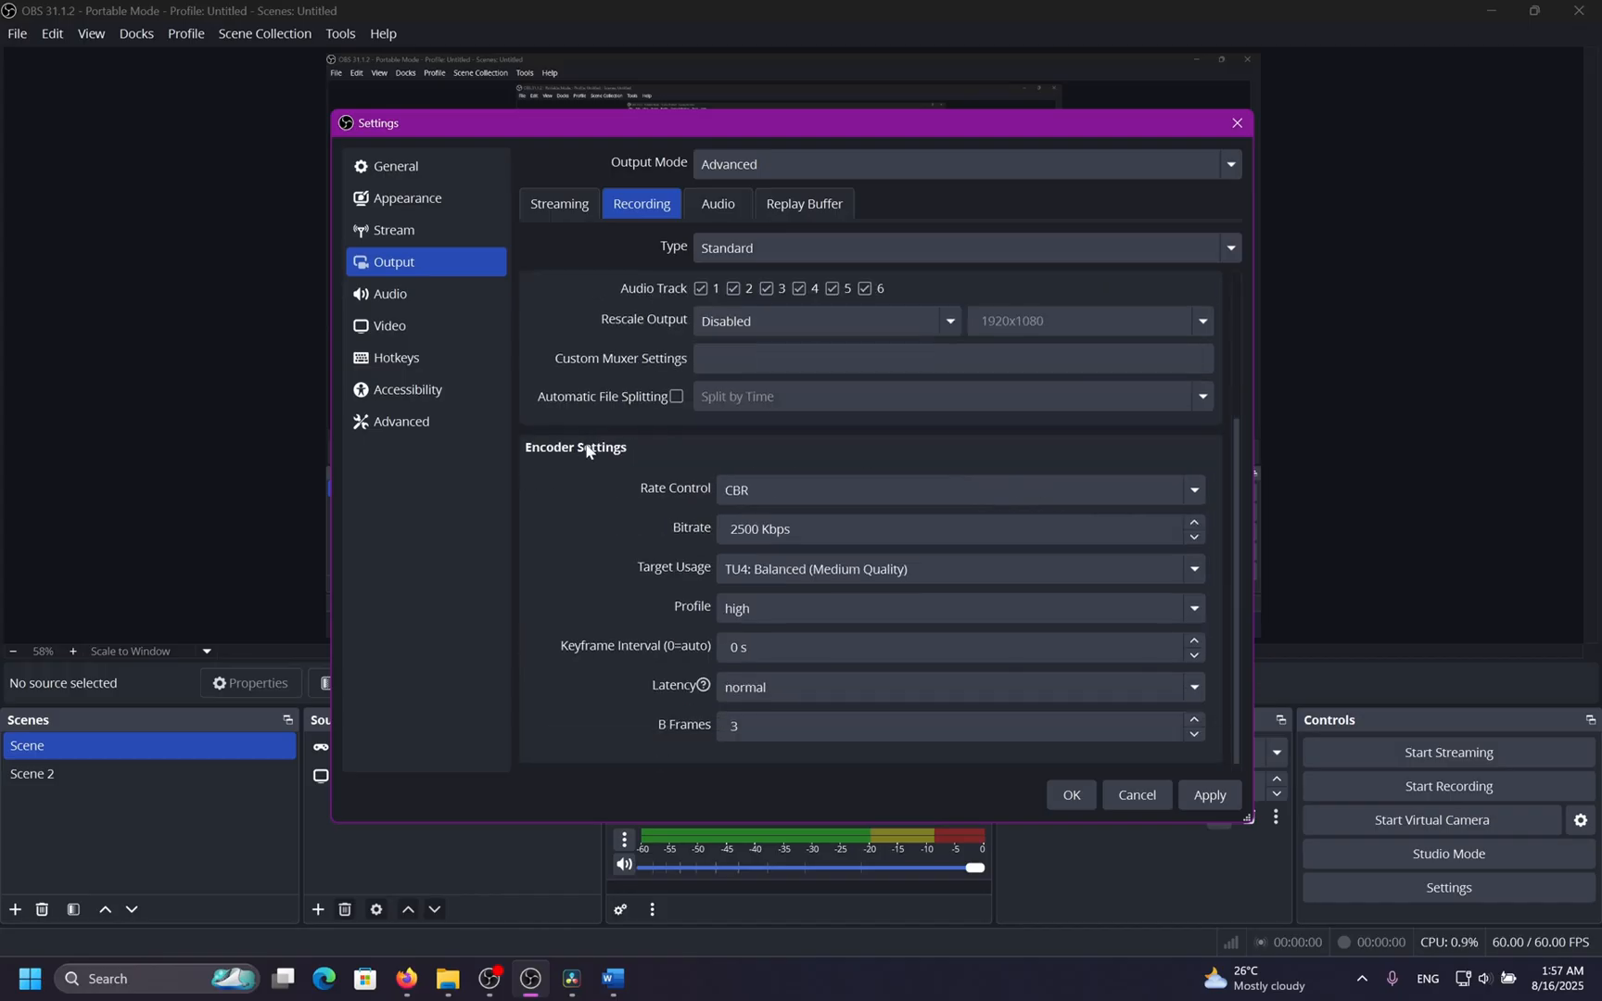
{"action": "scroll", "coordinate": [596, 515], "scroll_direction": "up", "scroll_amount": 3}
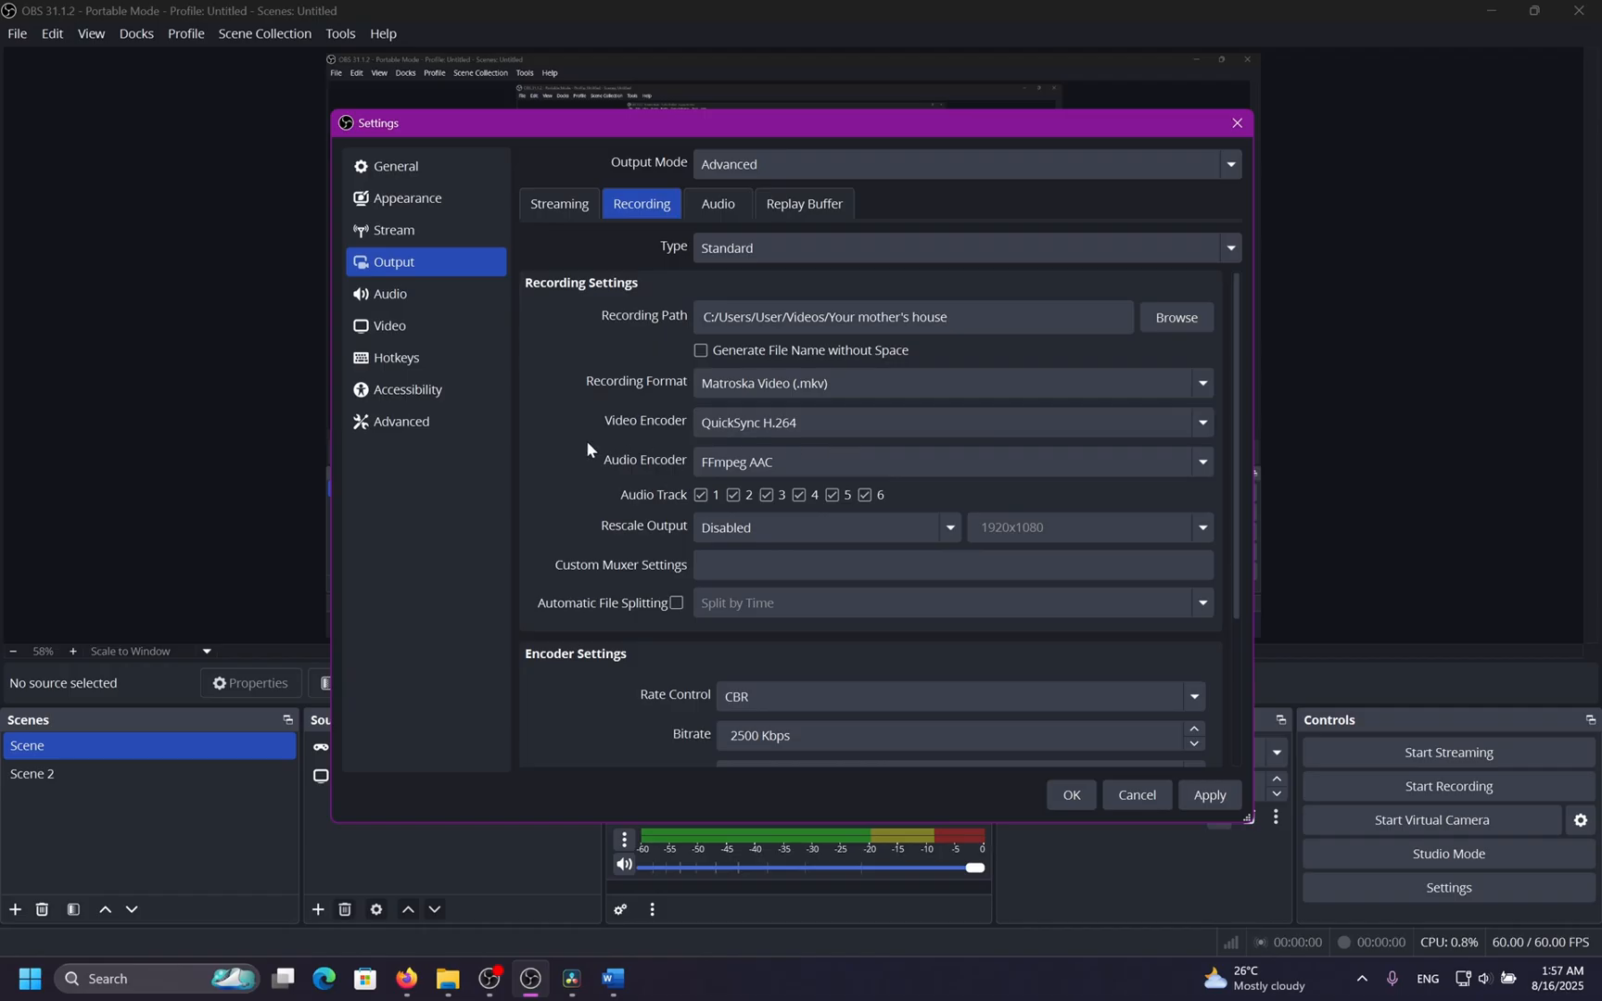
{"action": "scroll", "coordinate": [526, 456], "scroll_direction": "down", "scroll_amount": 3}
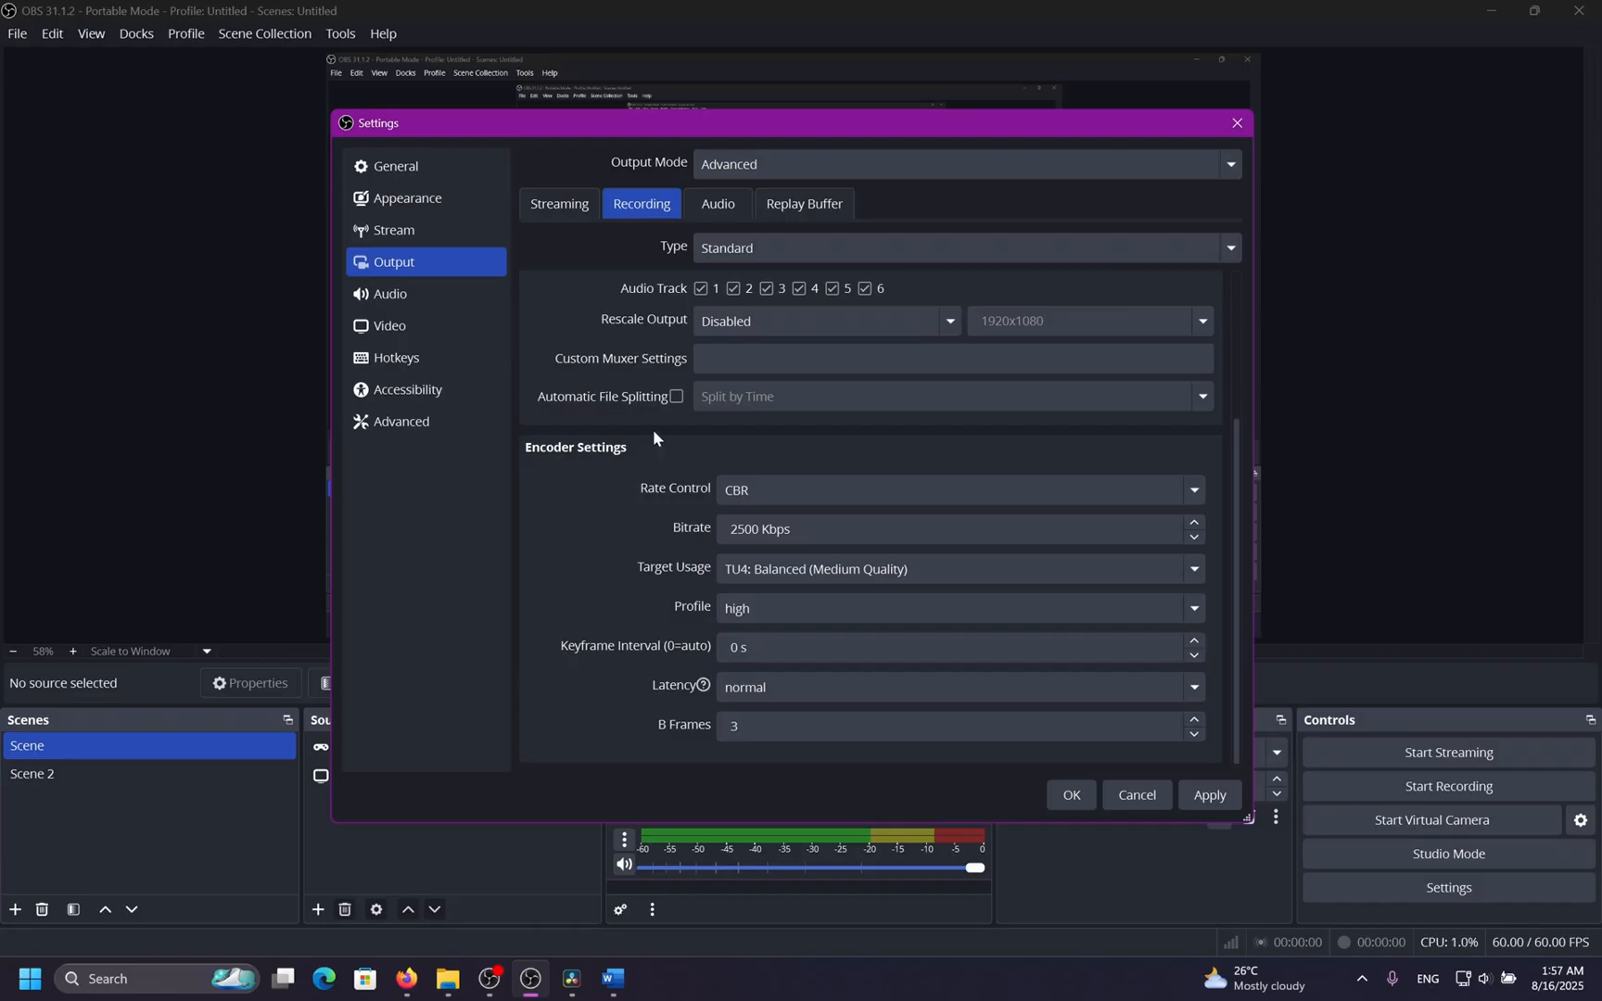
Try Target Usage TU3: Slow, then return it to TU4: Balanced (Medium Quality).
{"action": "left_click", "coordinate": [908, 578]}
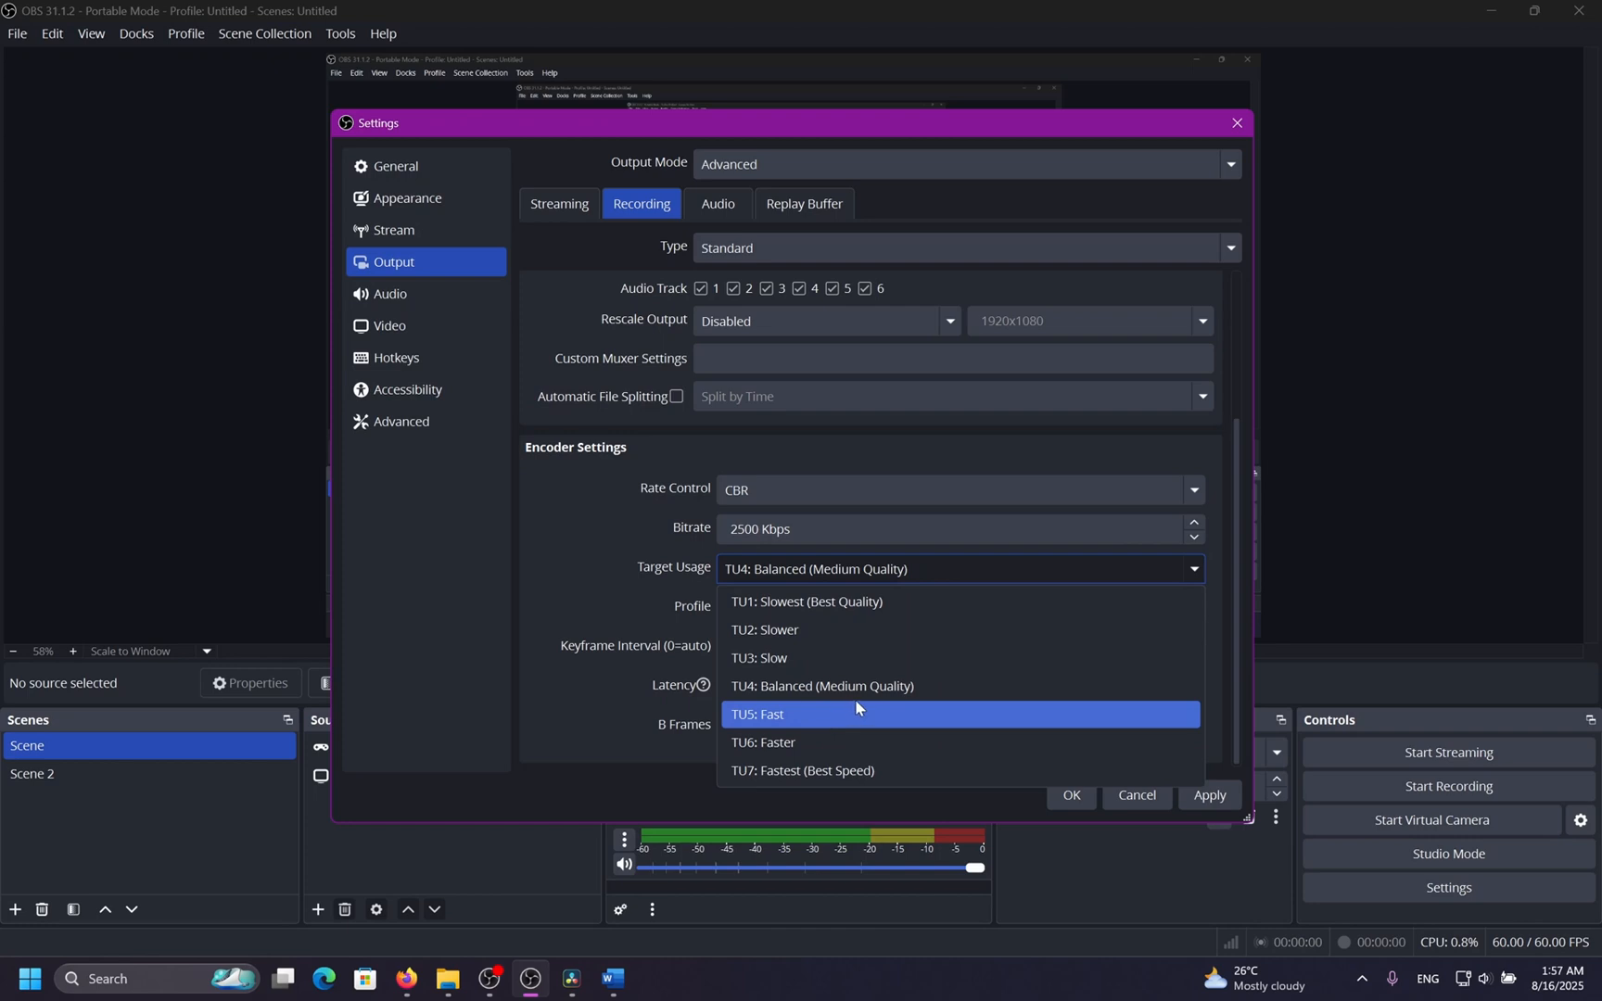
{"action": "left_click", "coordinate": [912, 687]}
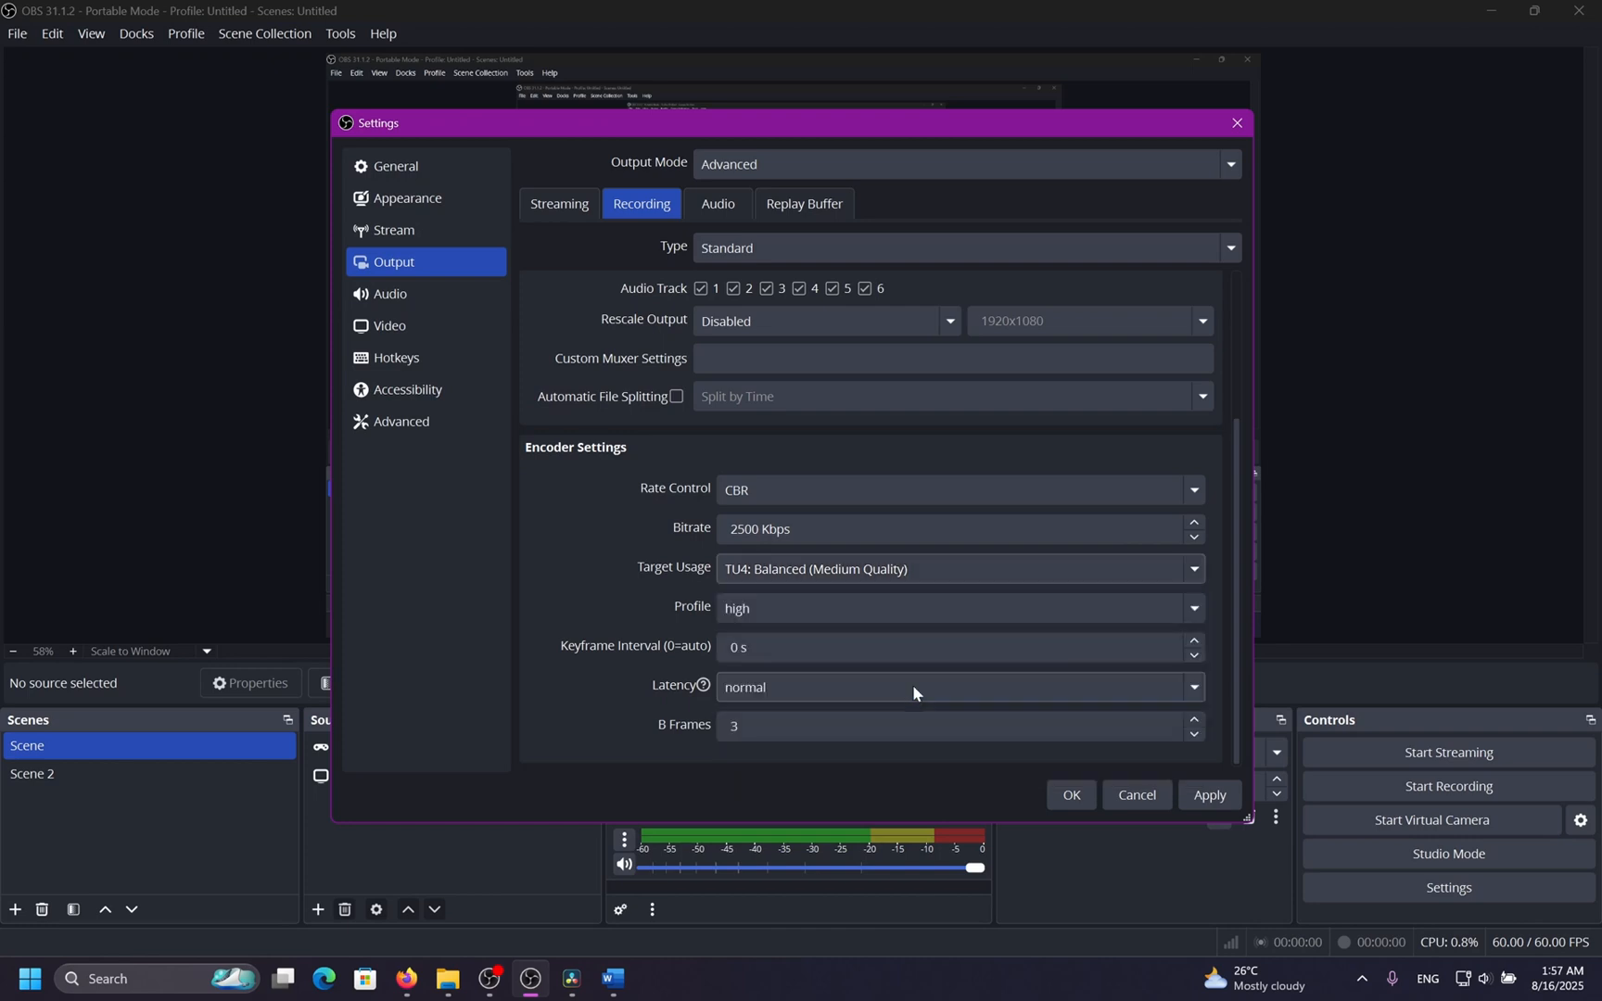
{"action": "left_click", "coordinate": [721, 570]}
{"action": "left_click", "coordinate": [799, 658]}
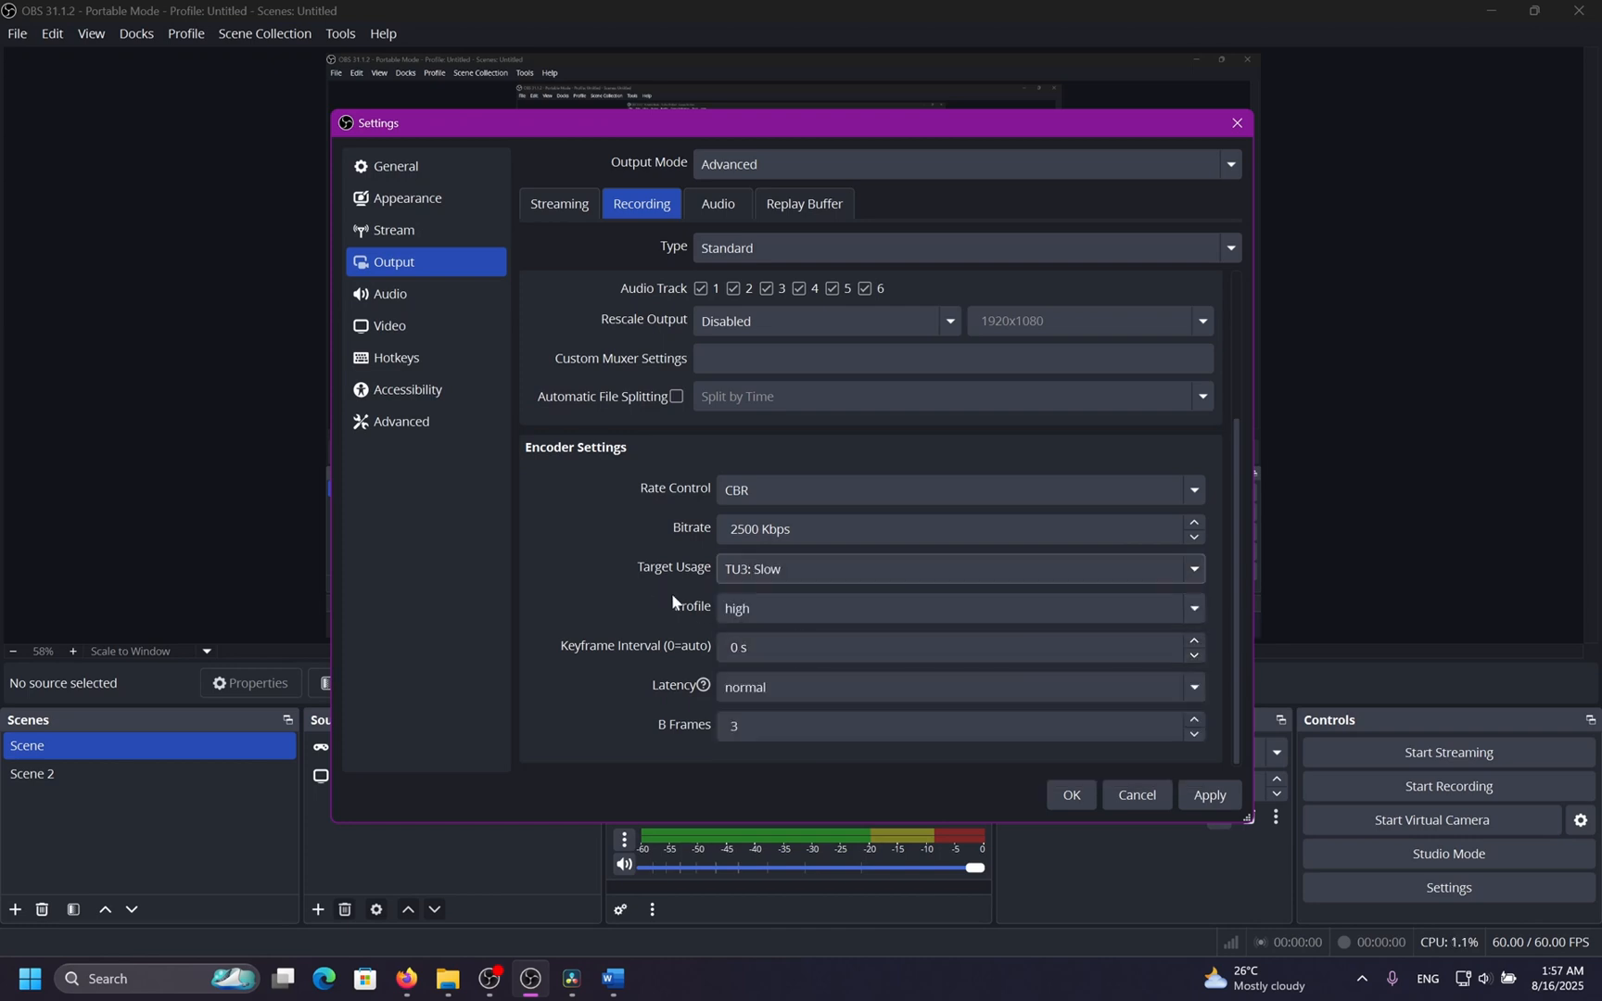
{"action": "left_click", "coordinate": [800, 567]}
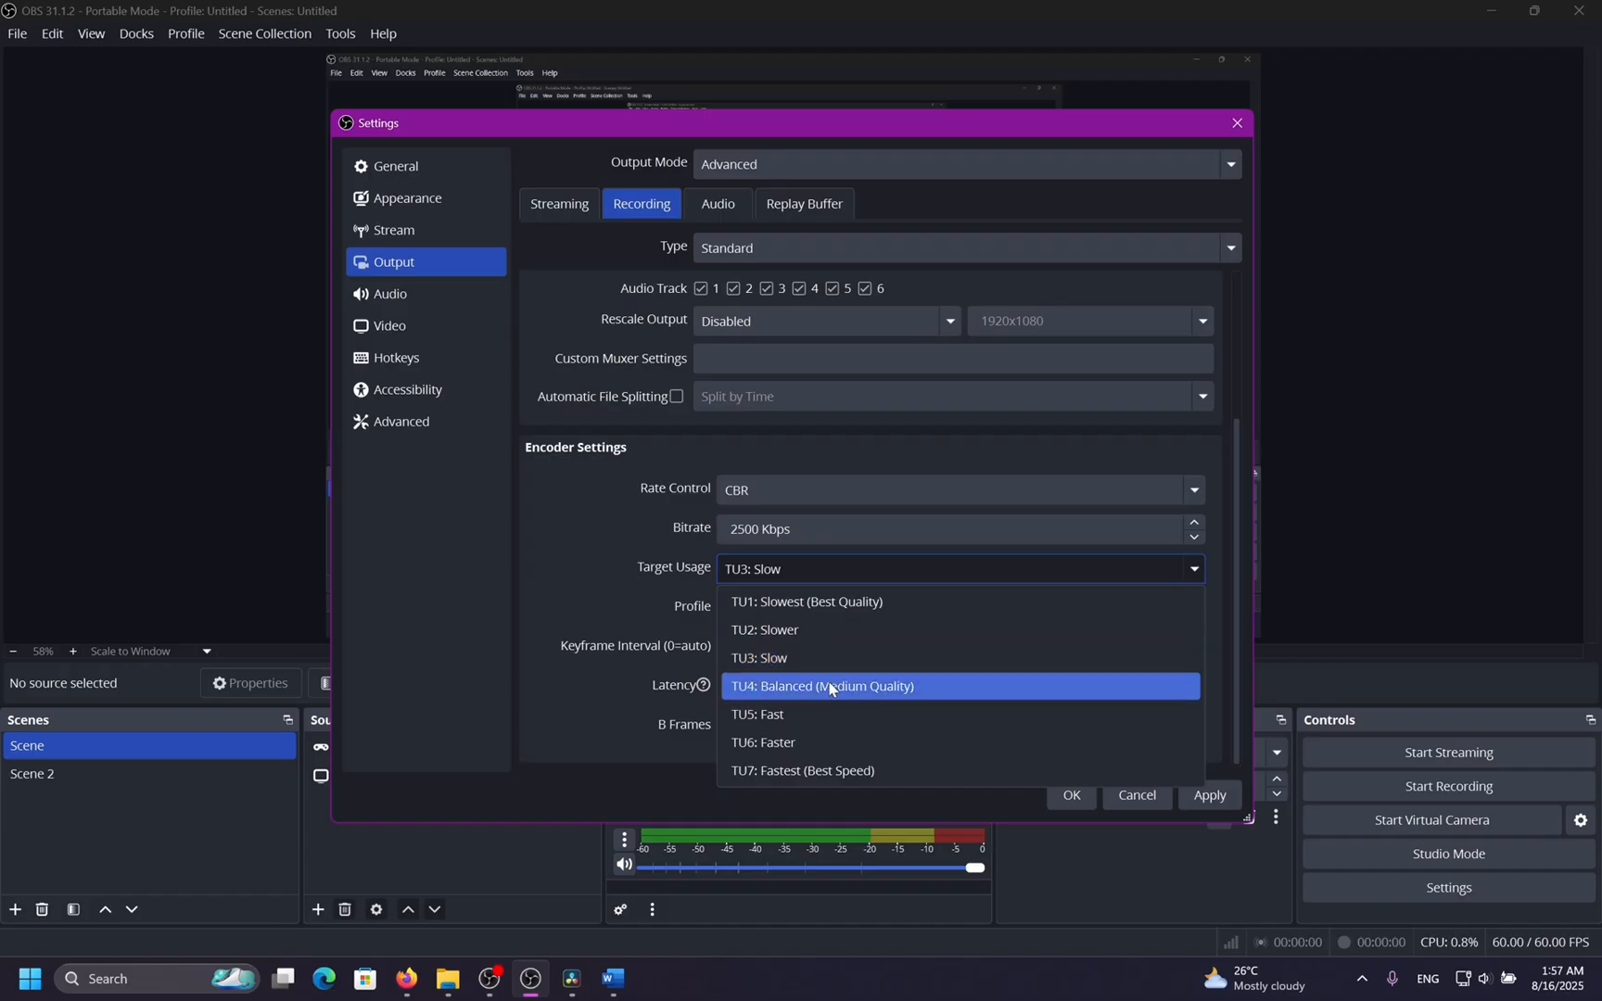
{"action": "left_click", "coordinate": [829, 686]}
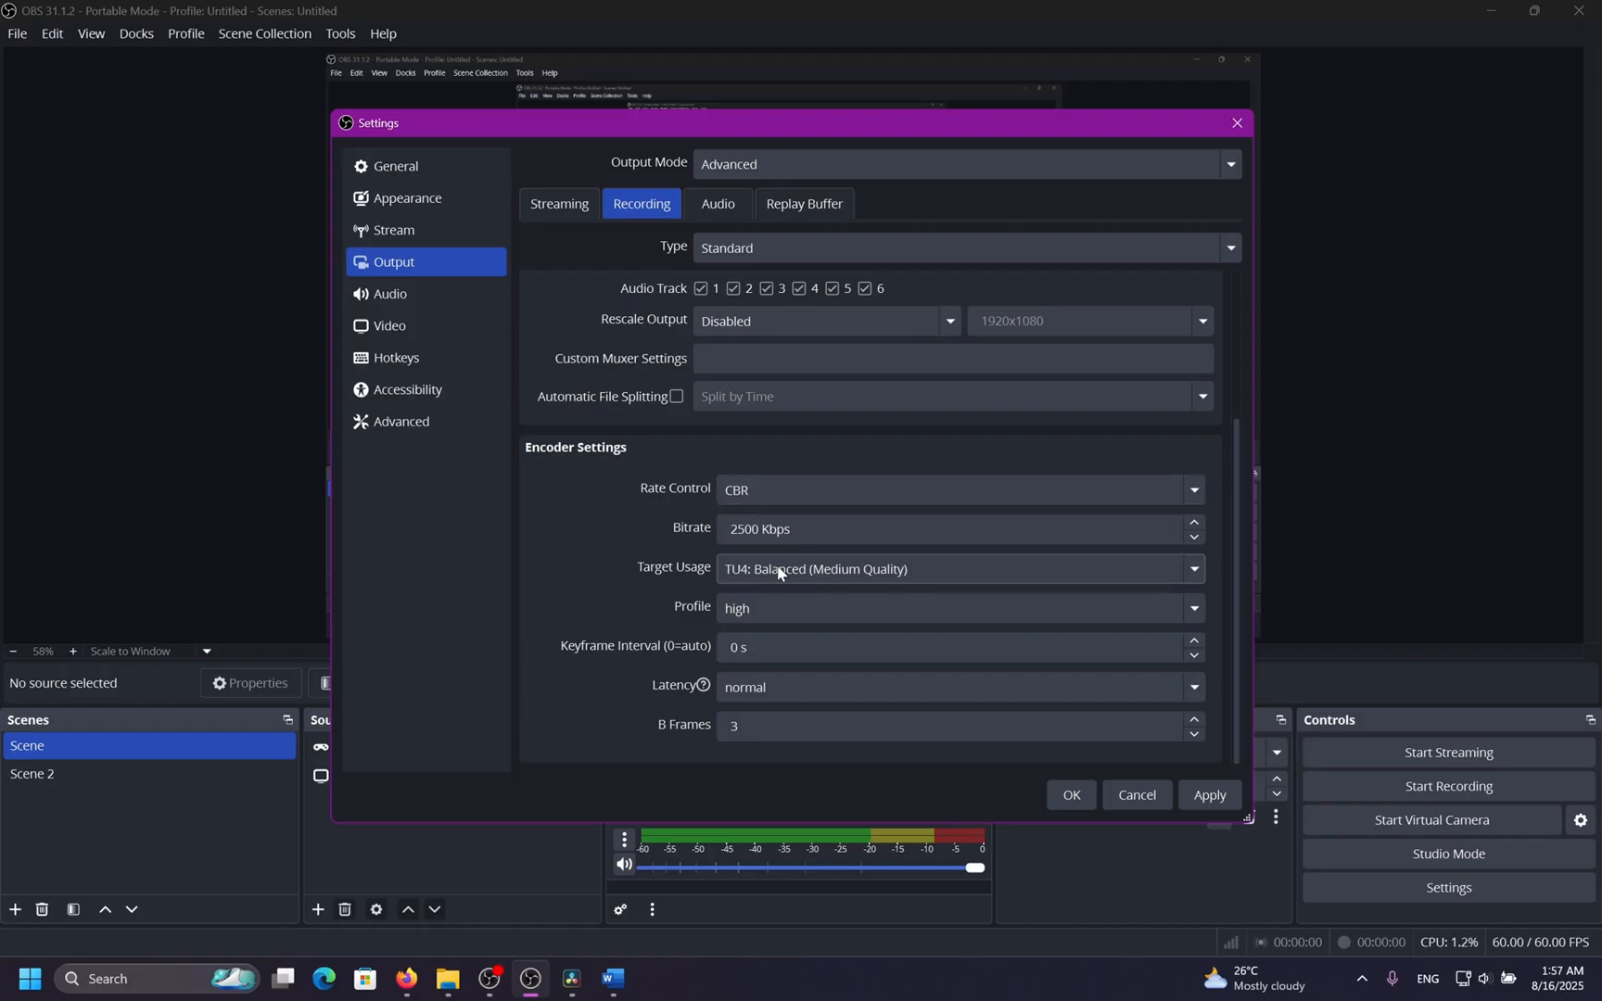
Switch the recording video encoder to x264 and view its encoder settings.
{"action": "scroll", "coordinate": [661, 586], "scroll_direction": "up", "scroll_amount": 4}
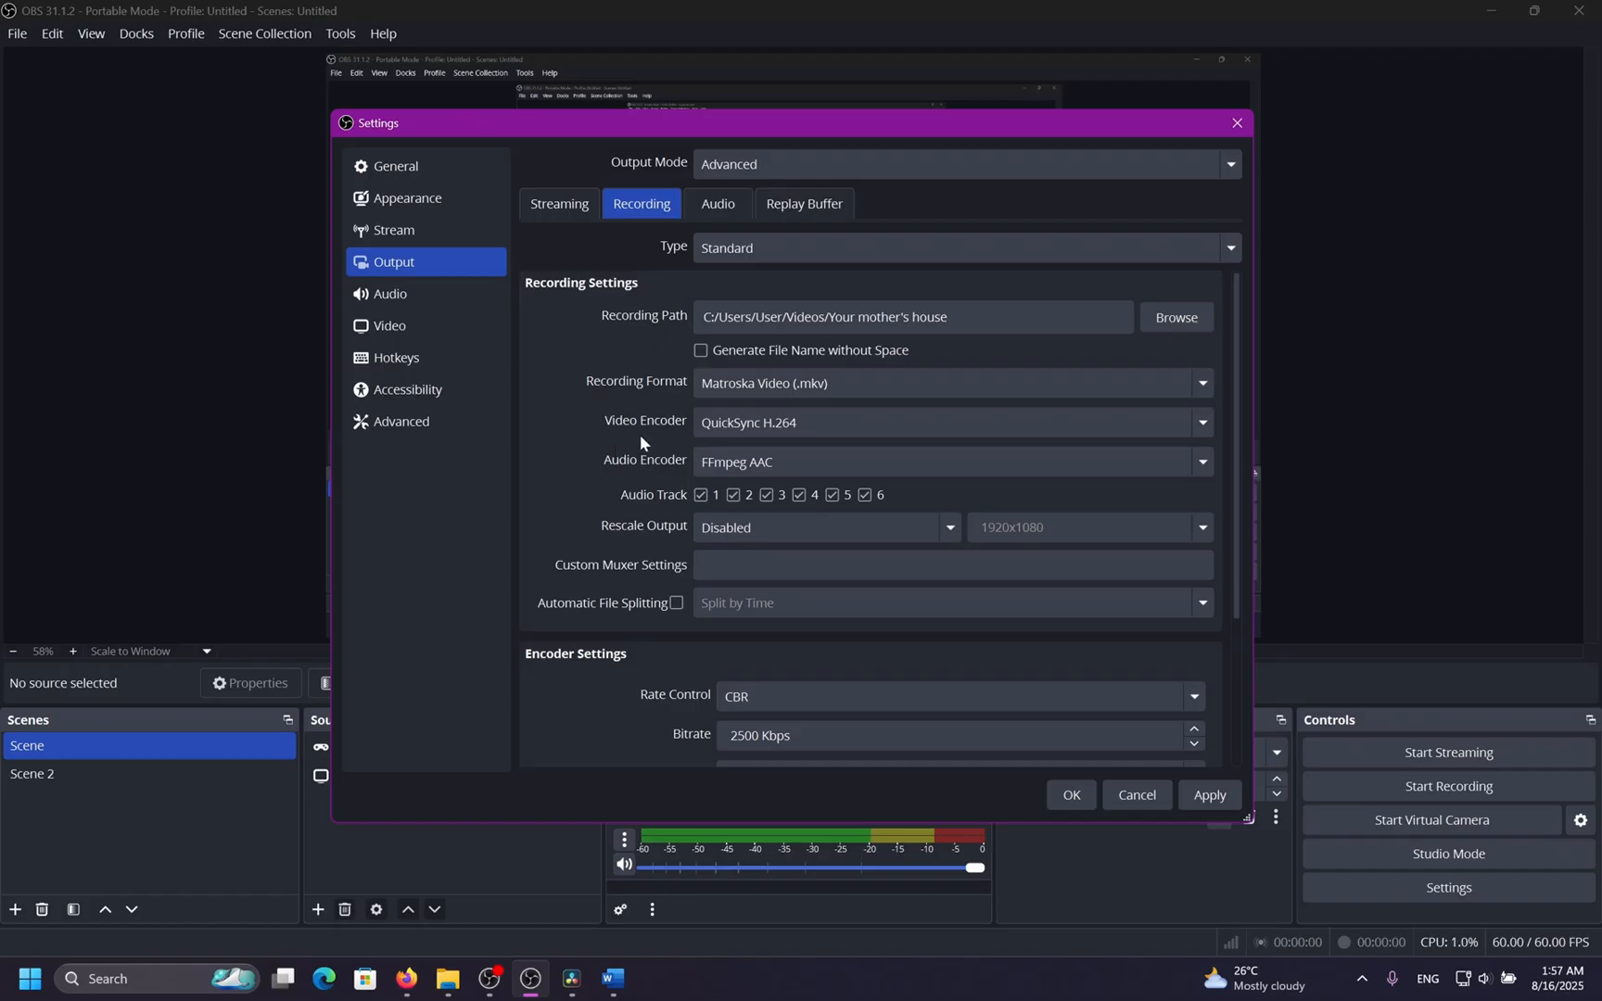
{"action": "left_click", "coordinate": [728, 427]}
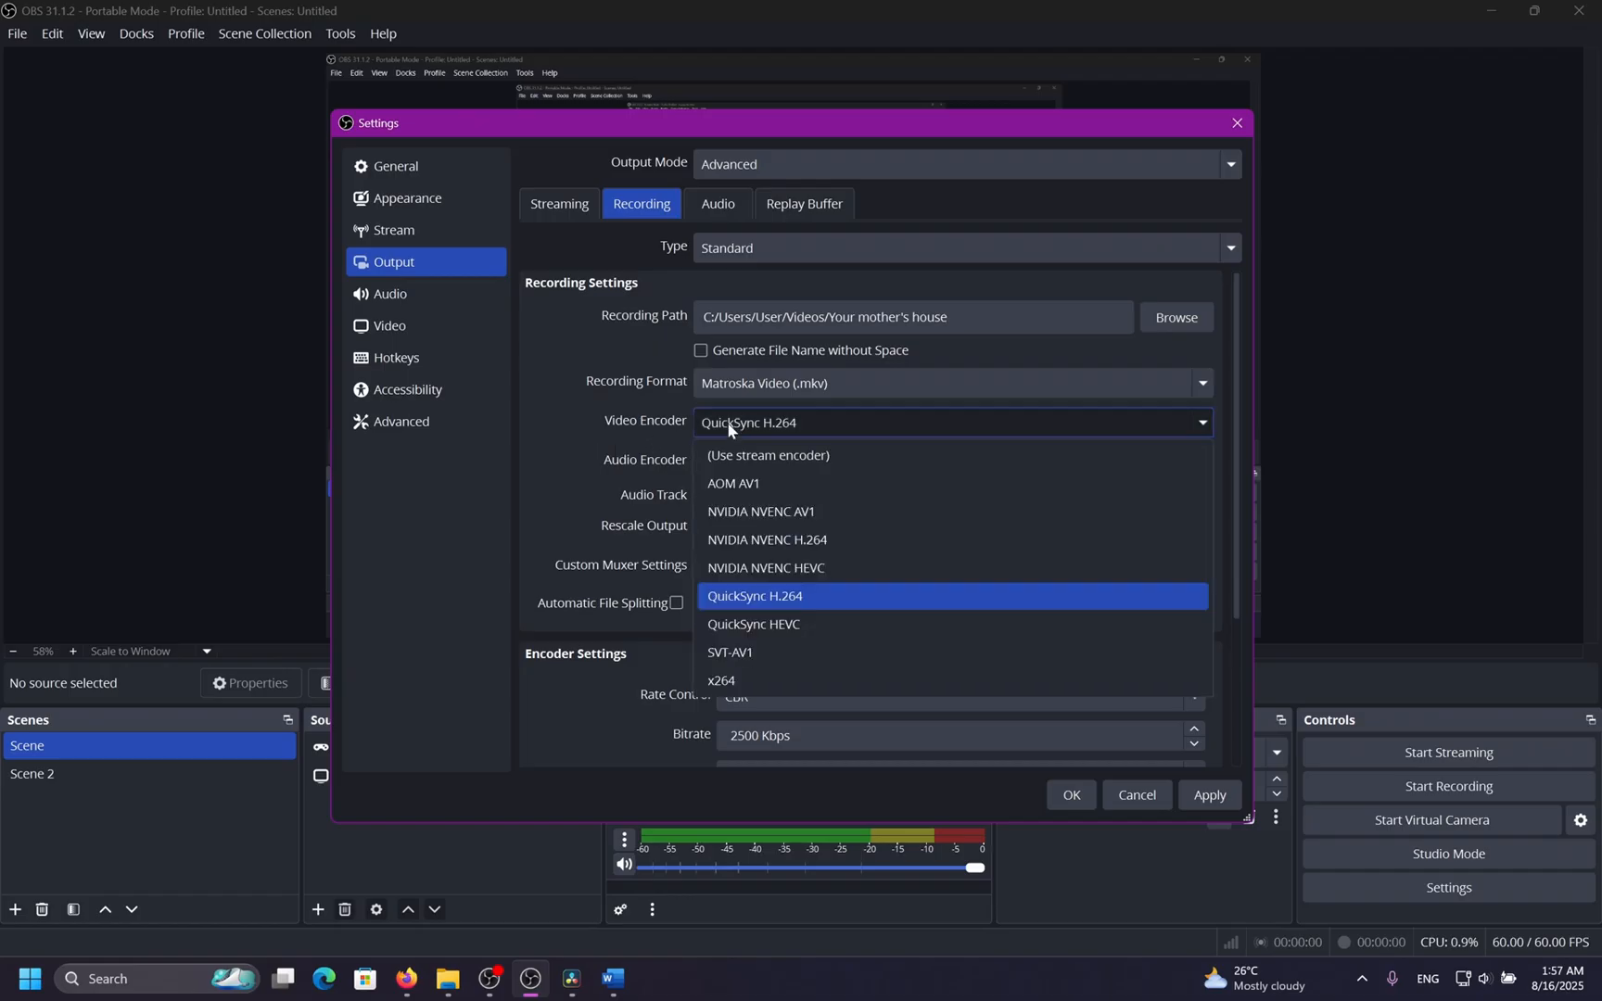
{"action": "left_click", "coordinate": [748, 677]}
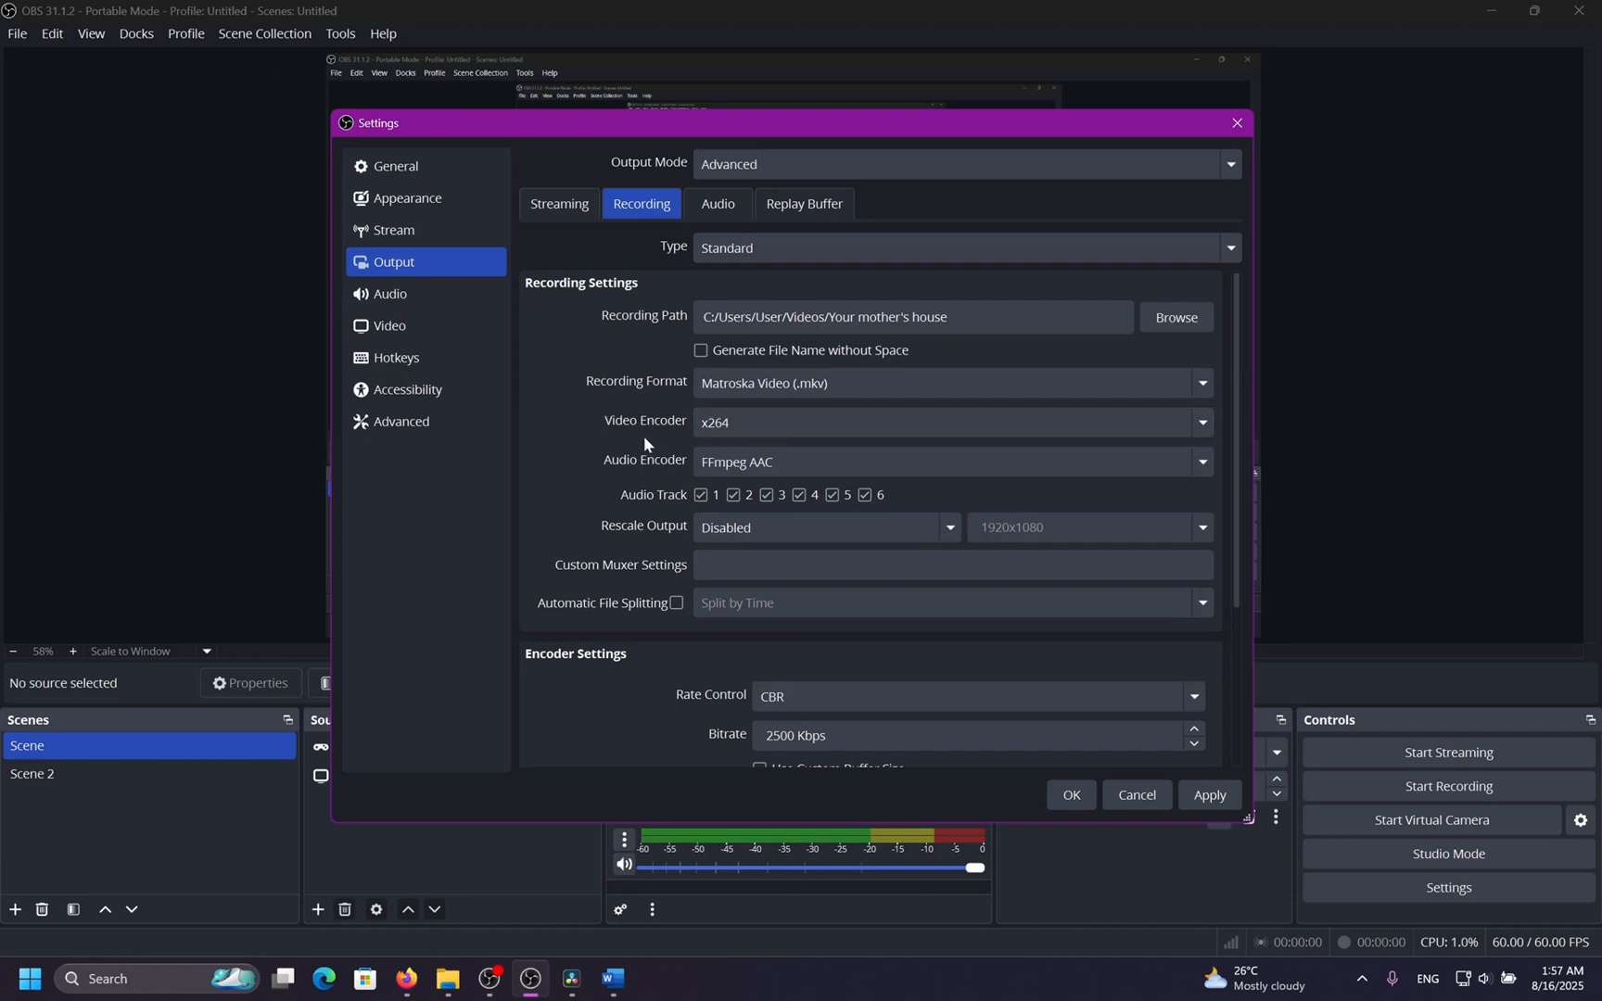
{"action": "scroll", "coordinate": [568, 517], "scroll_direction": "down", "scroll_amount": 1}
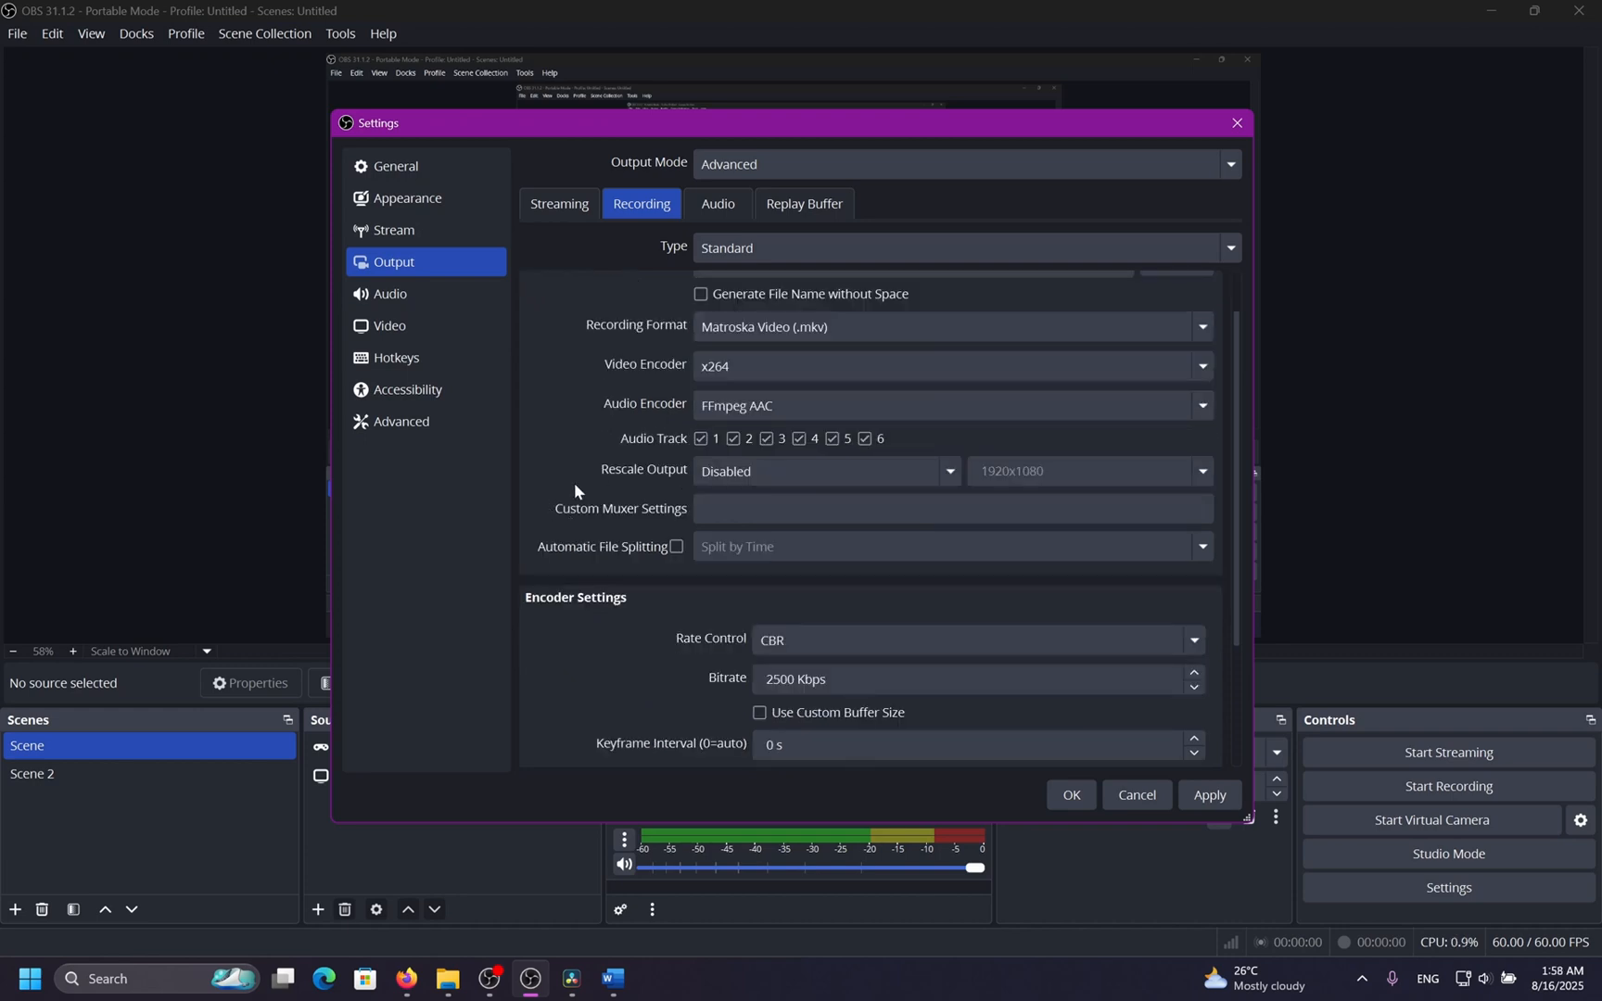
{"action": "scroll", "coordinate": [572, 476], "scroll_direction": "down", "scroll_amount": 3}
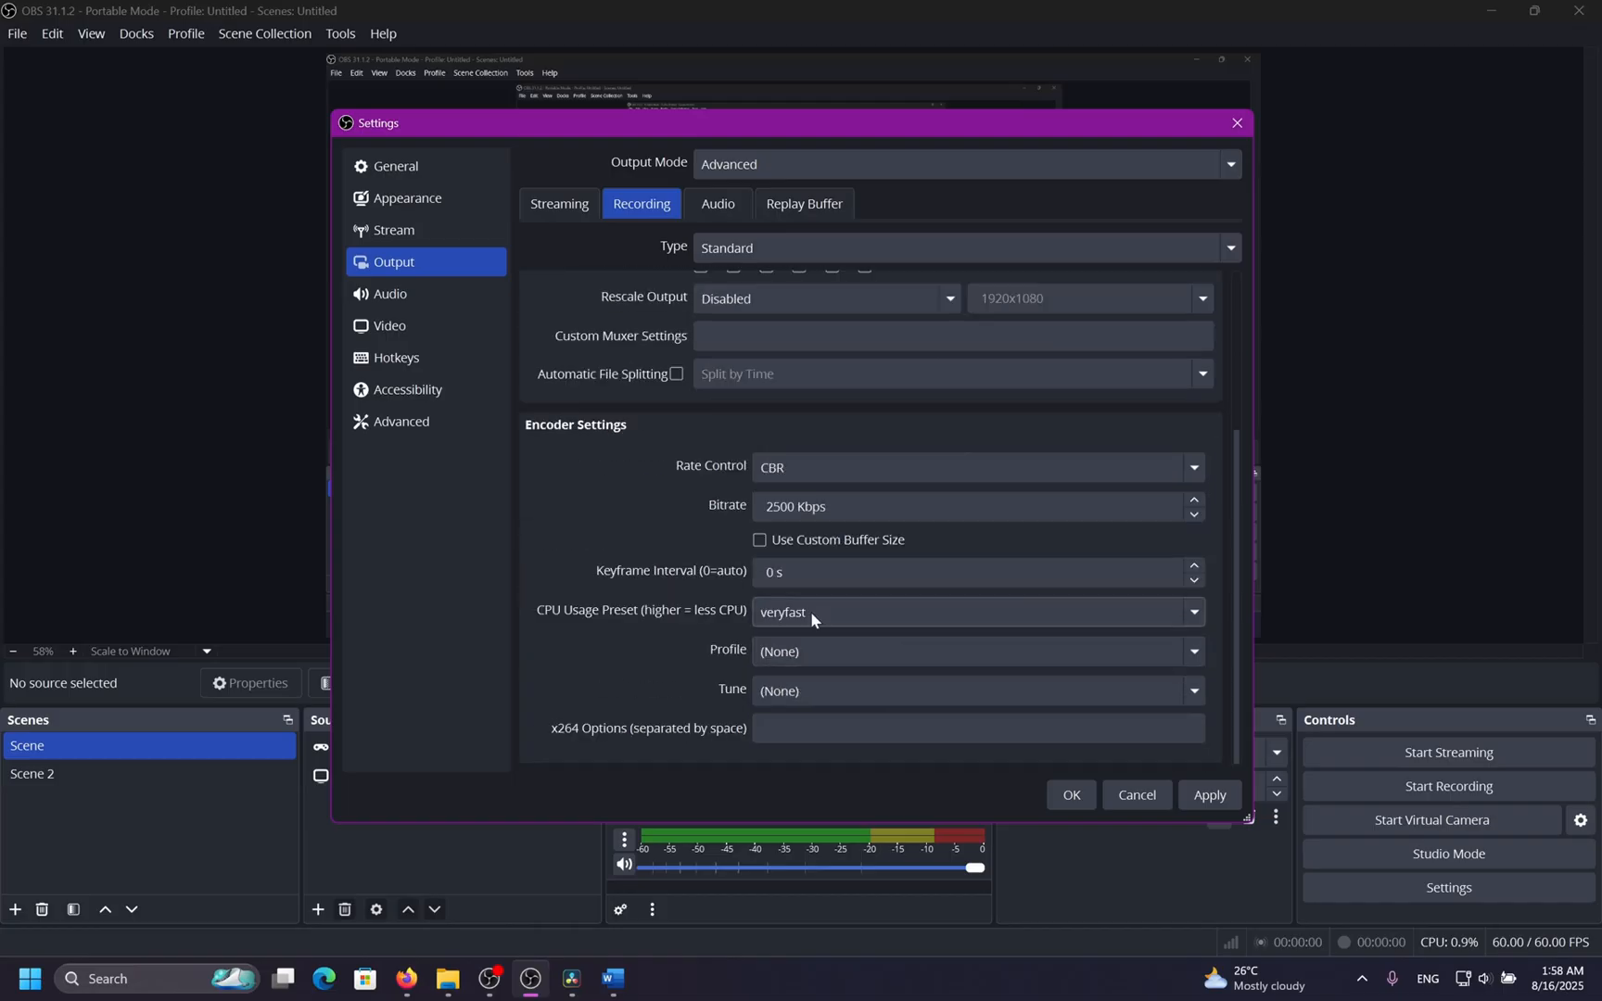
Keep the x264 CPU usage preset at veryfast and set the encoder profile to high.
{"action": "left_click", "coordinate": [834, 605]}
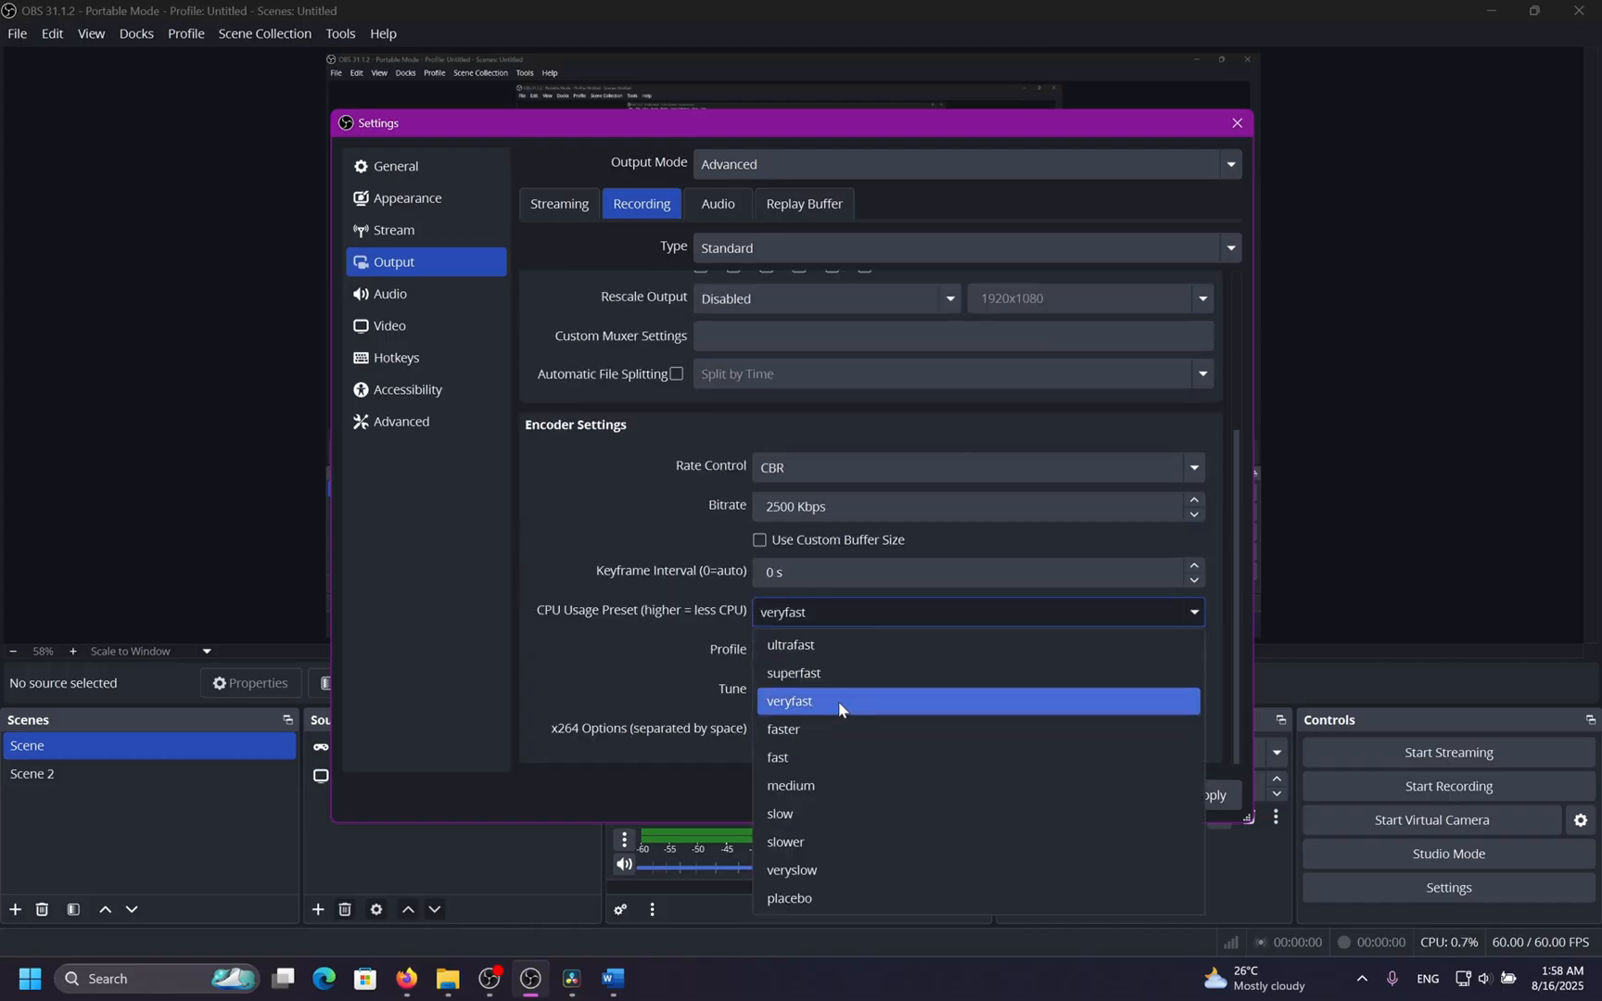
{"action": "left_click", "coordinate": [839, 700]}
{"action": "left_click", "coordinate": [829, 649]}
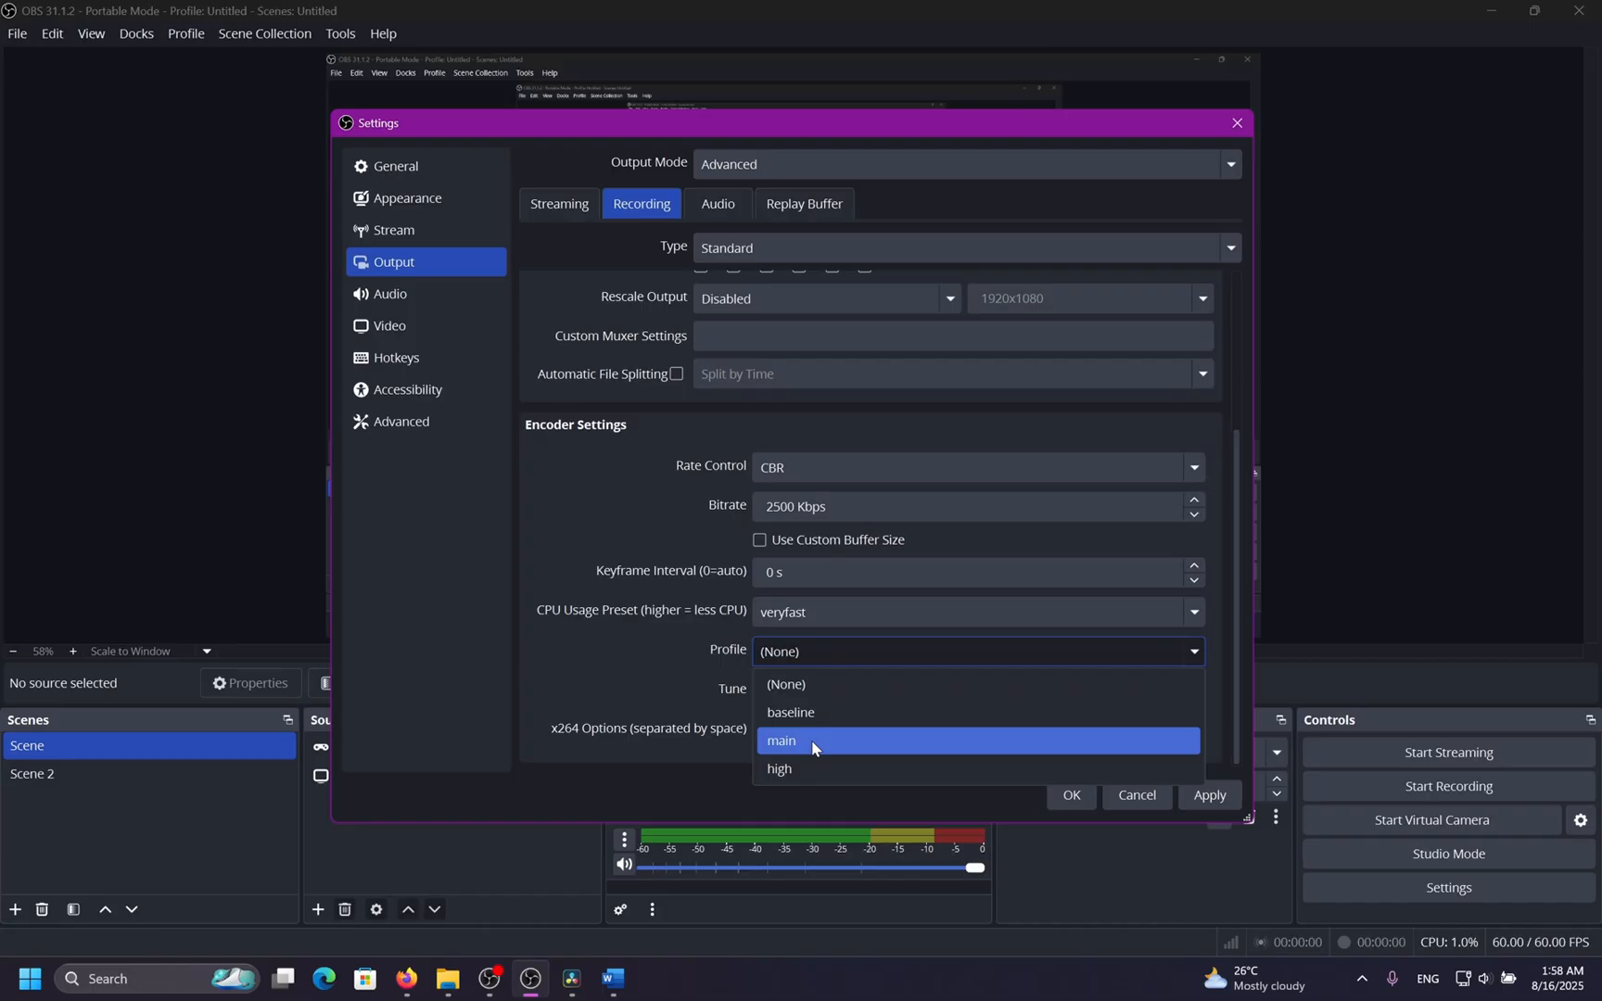
{"action": "left_click", "coordinate": [825, 740]}
{"action": "left_click", "coordinate": [821, 651]}
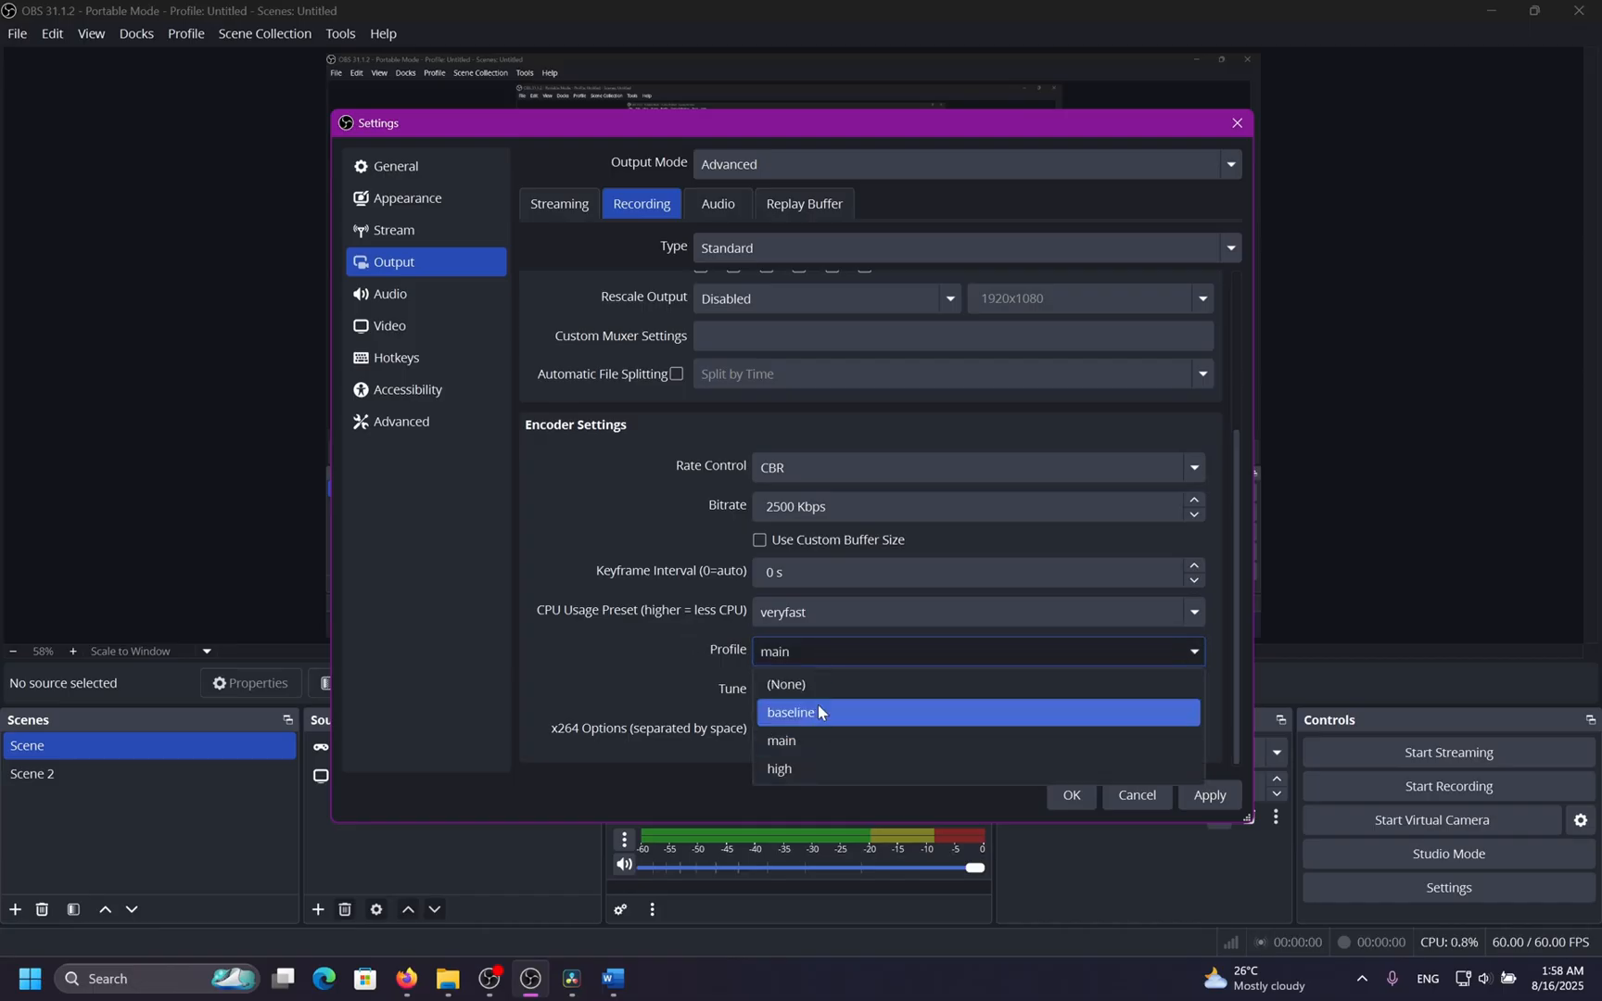
{"action": "left_click", "coordinate": [821, 764]}
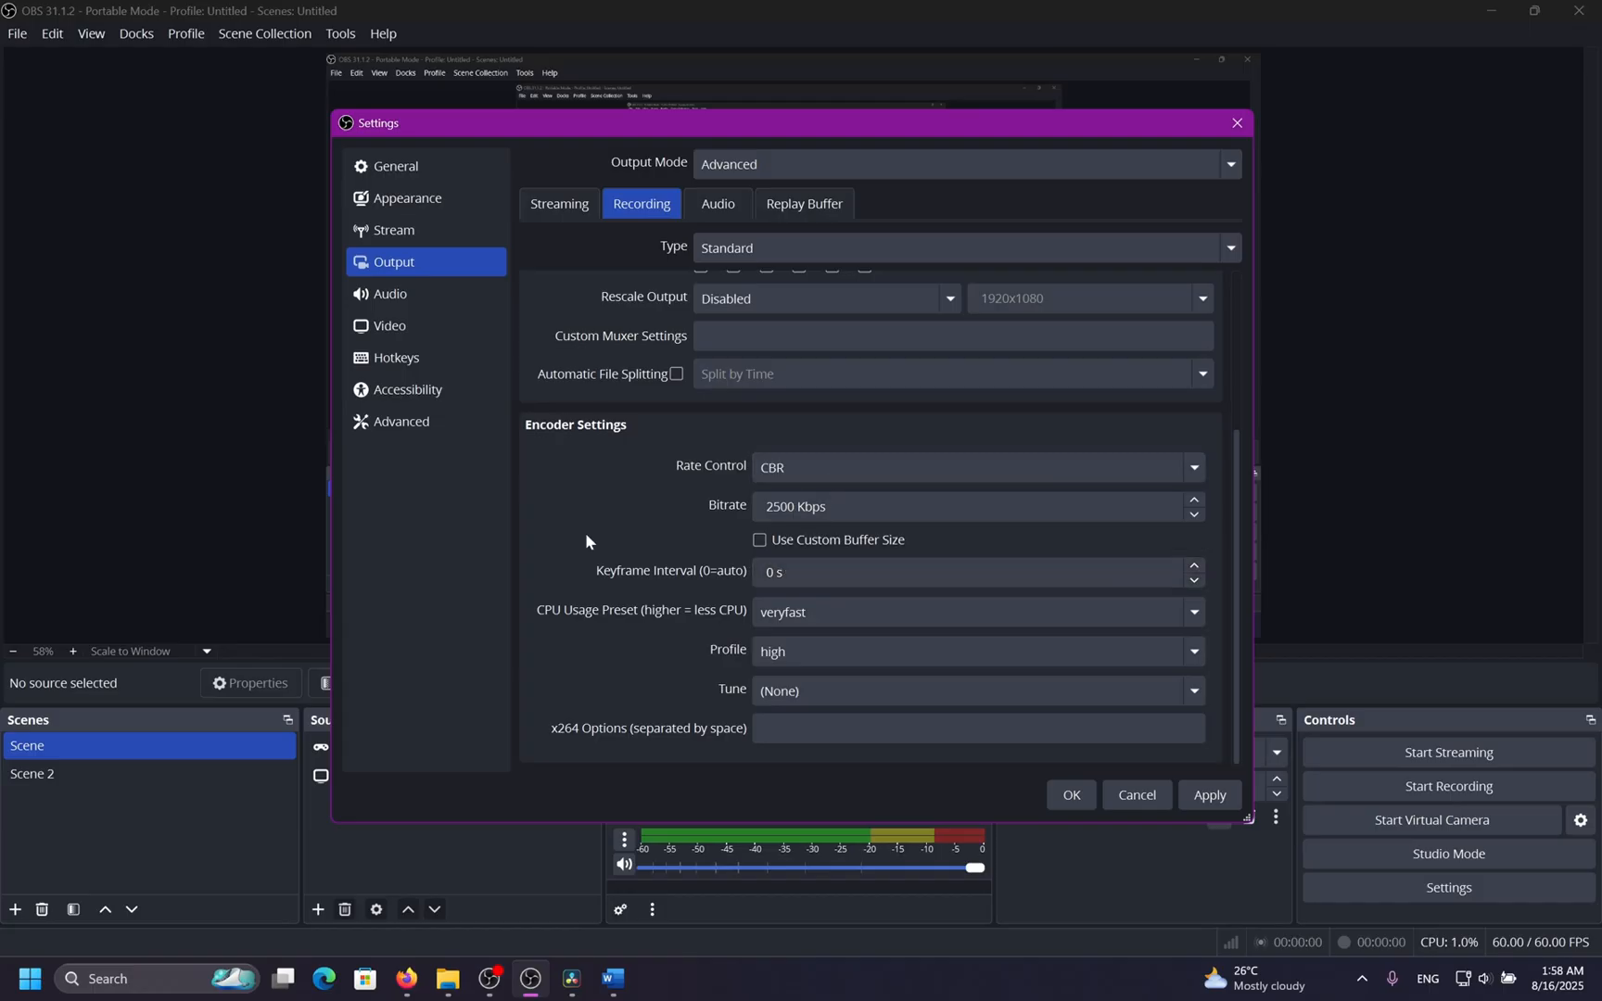
Switch the recording video encoder back to QuickSync H.264.
{"action": "scroll", "coordinate": [586, 540], "scroll_direction": "up", "scroll_amount": 3}
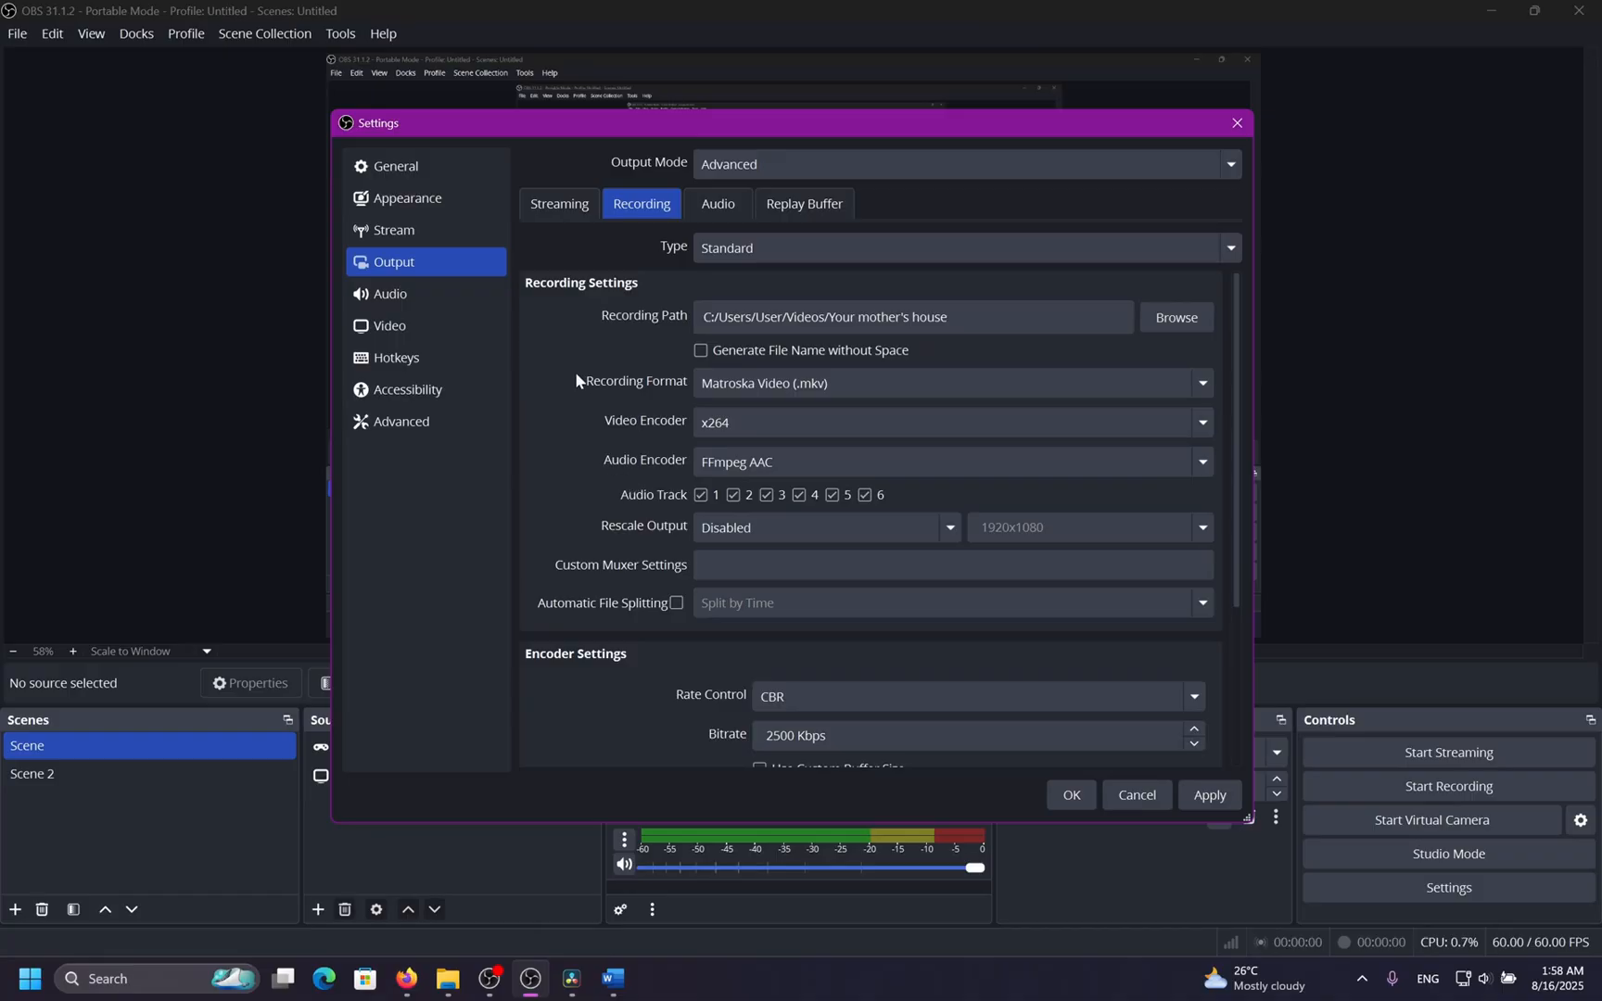
{"action": "left_click", "coordinate": [748, 421]}
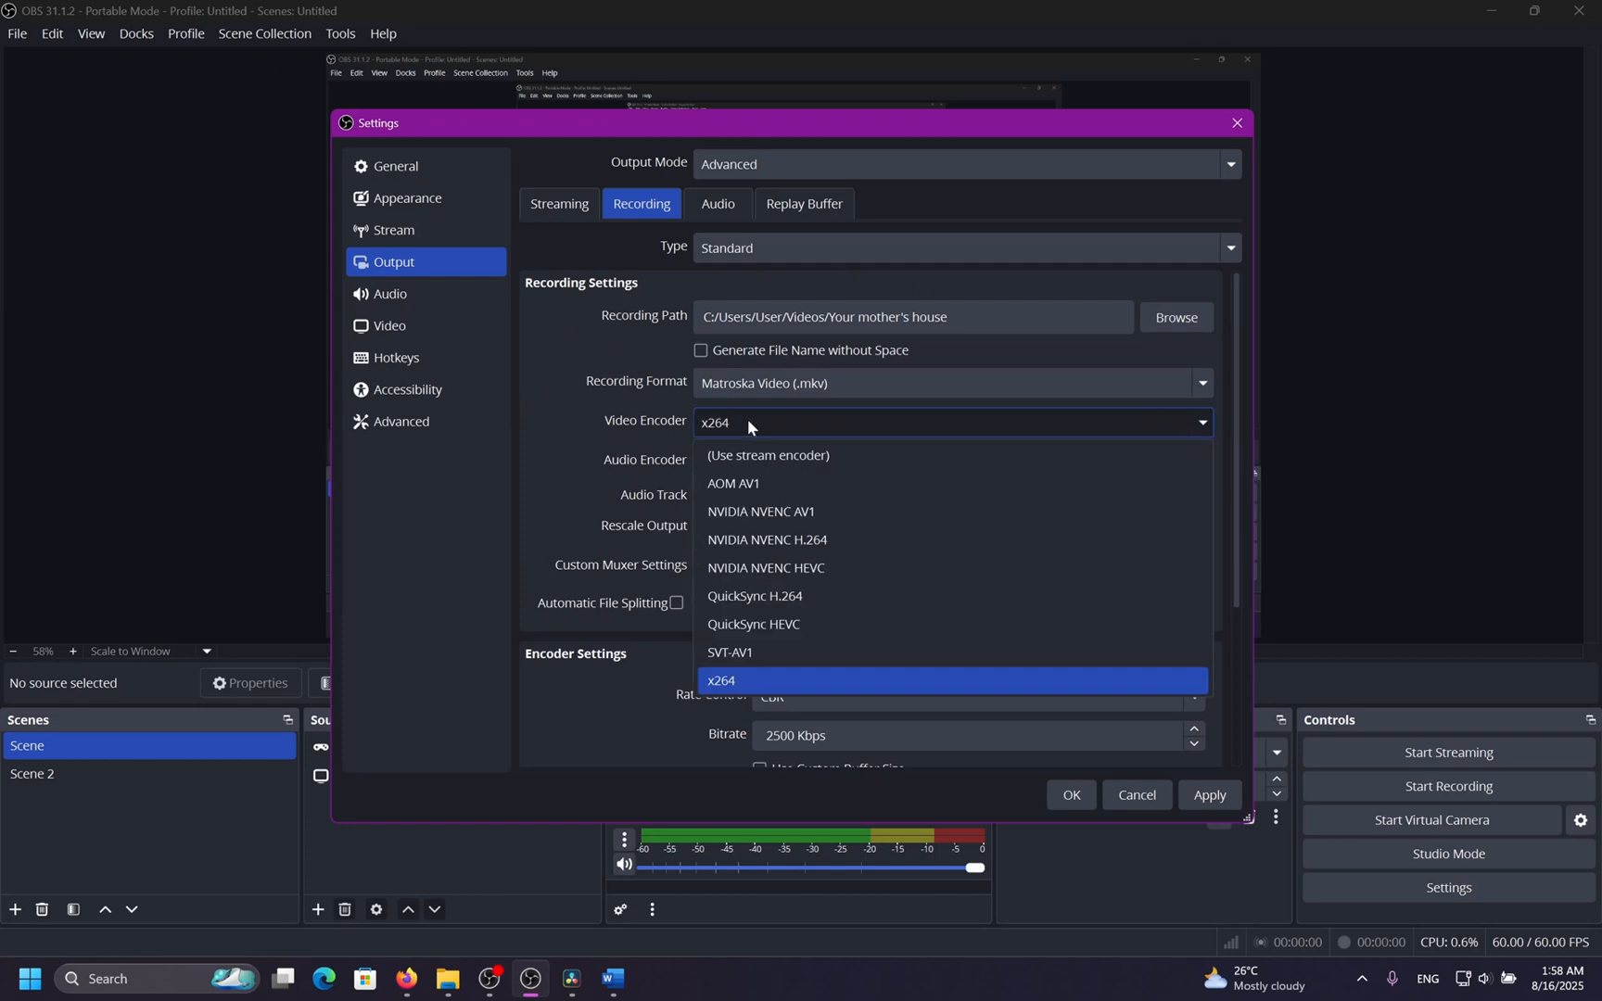
{"action": "left_click", "coordinate": [770, 539]}
{"action": "left_click", "coordinate": [782, 423]}
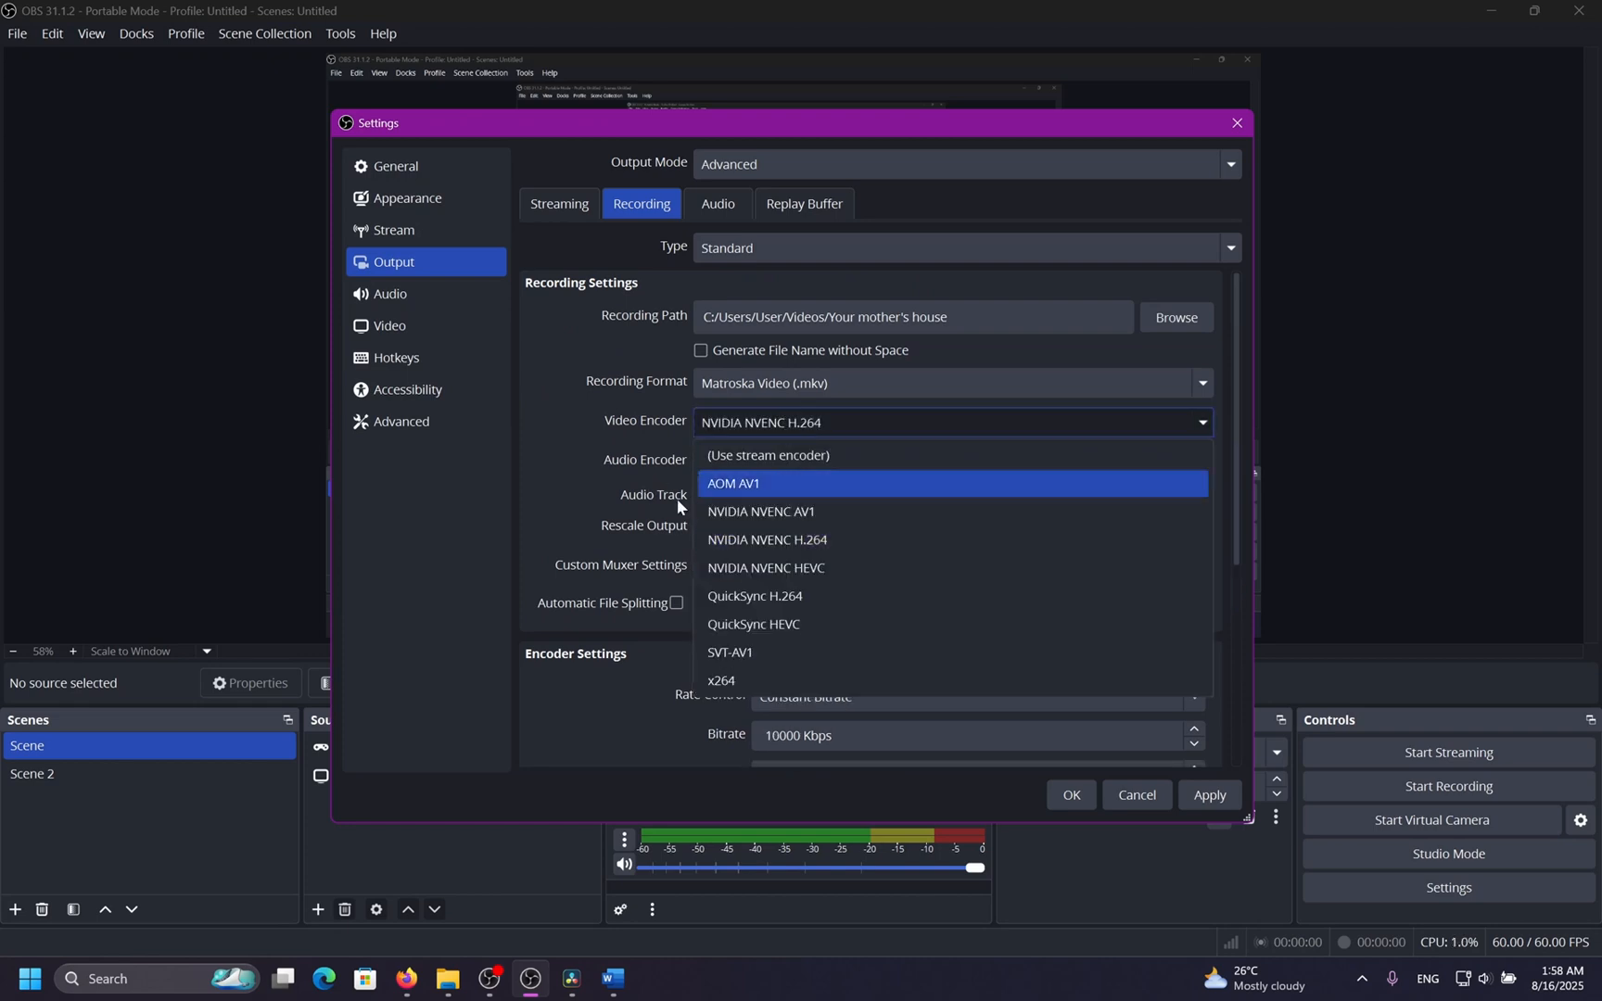
{"action": "left_click", "coordinate": [834, 595]}
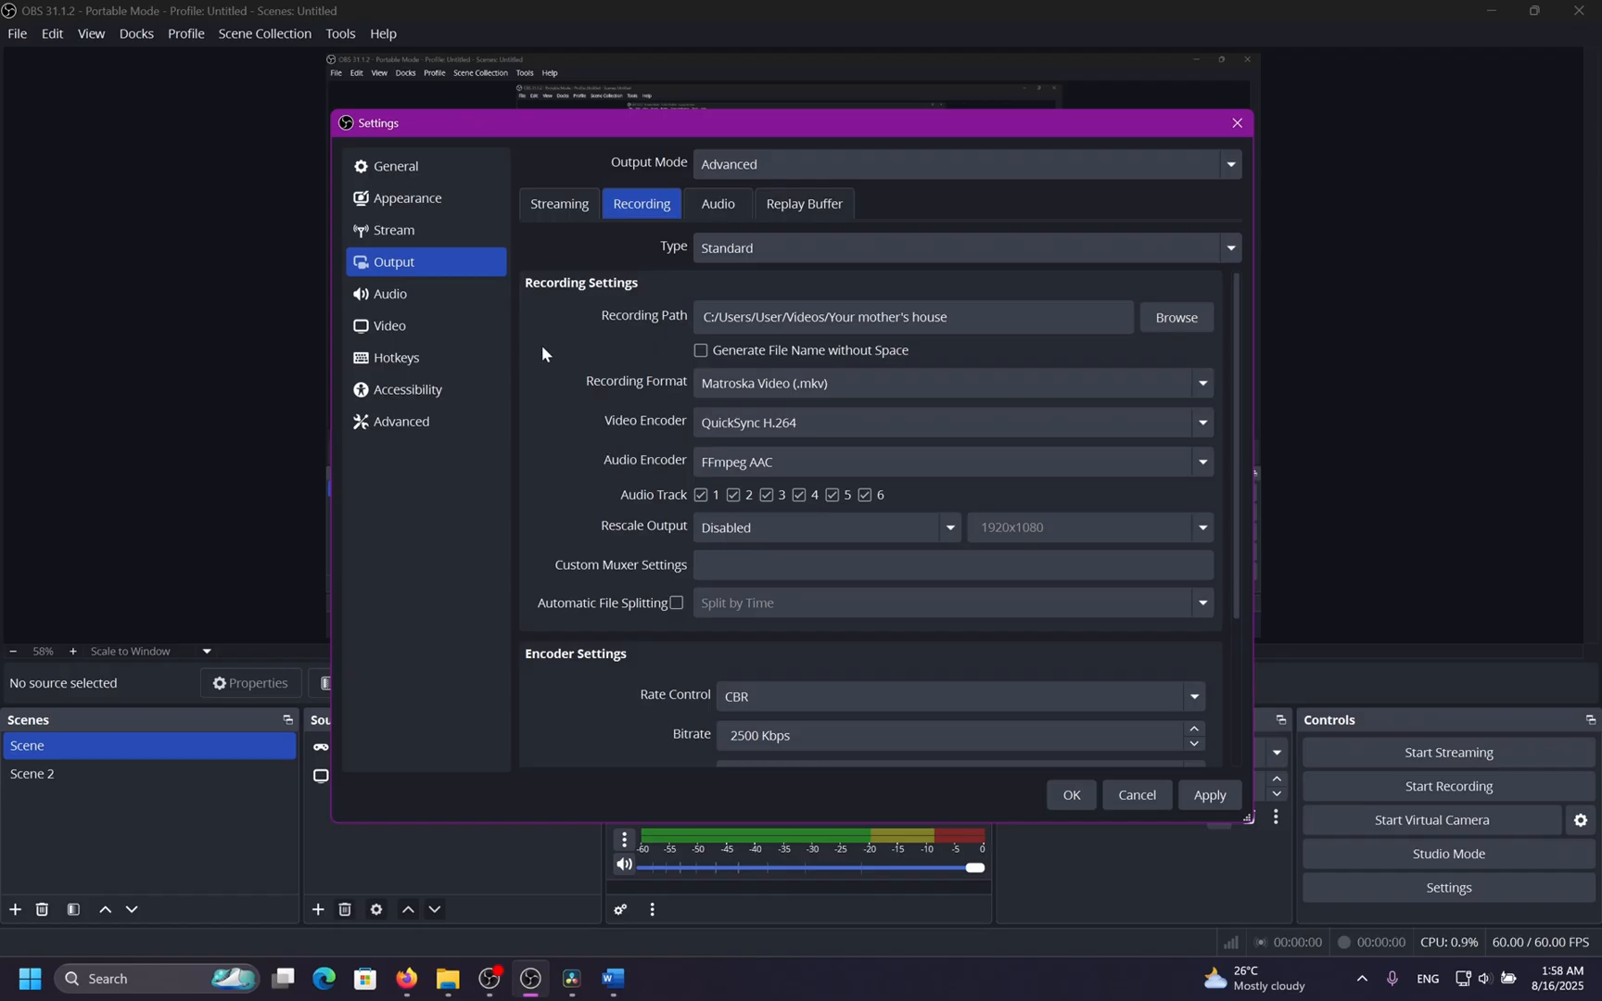
Examine the base canvas and output scaled resolution fields in the video settings.
{"action": "left_click", "coordinate": [499, 326]}
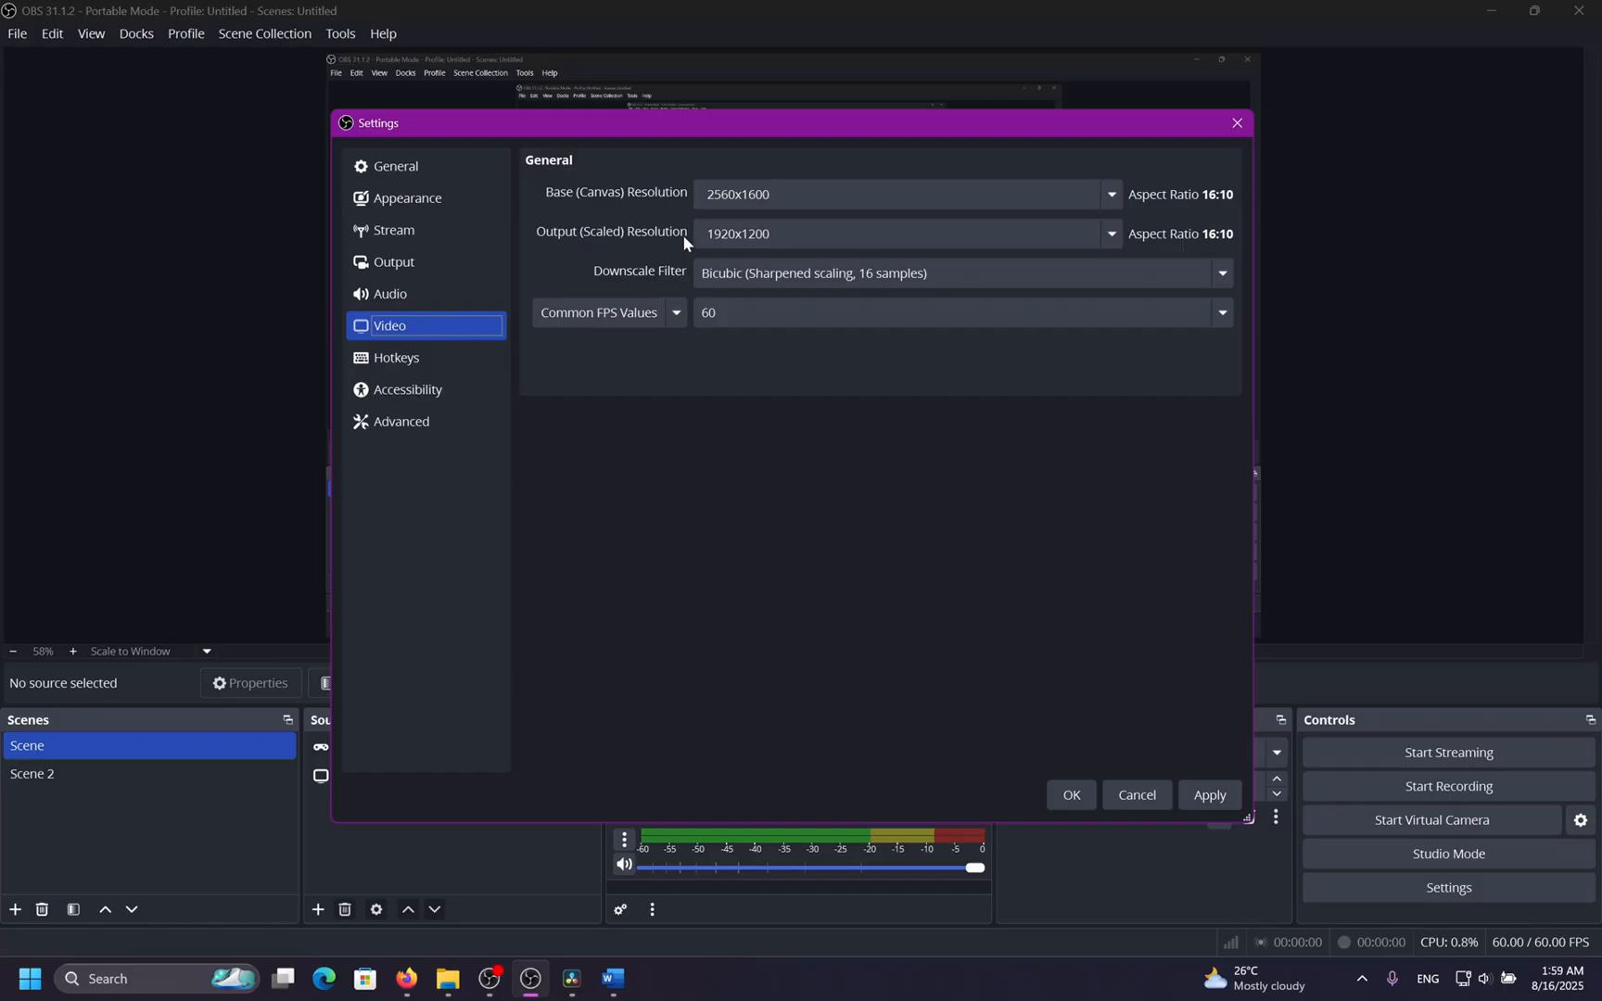
{"action": "left_click", "coordinate": [1111, 234]}
{"action": "left_click", "coordinate": [959, 315]}
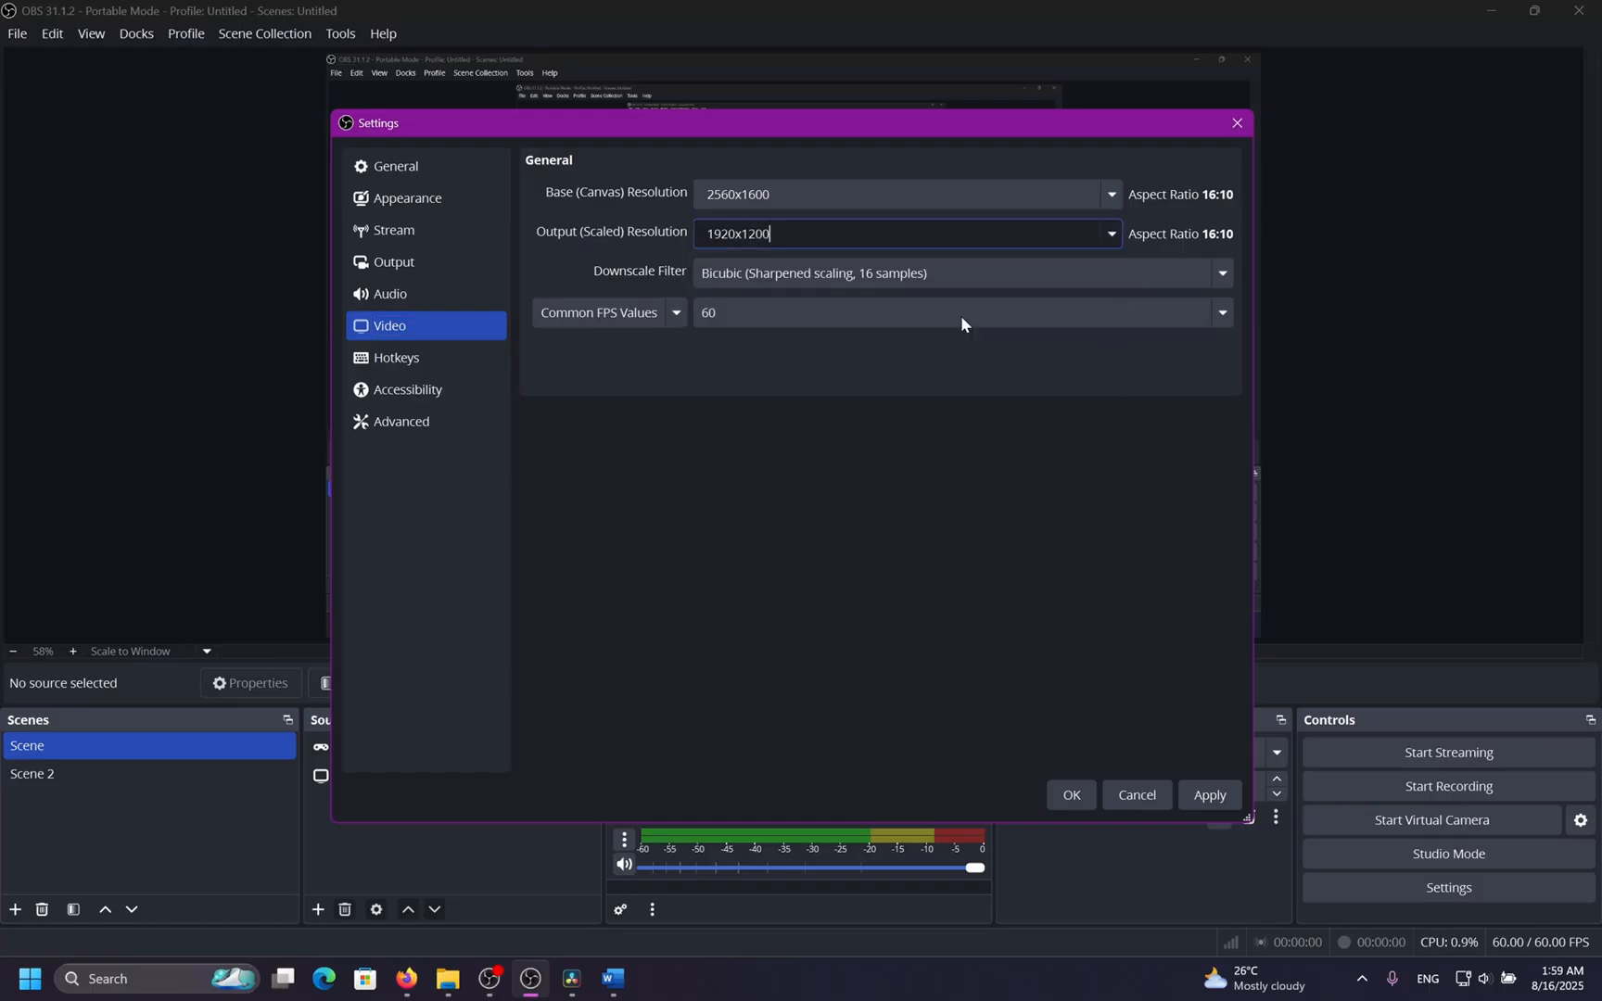
{"action": "left_click_drag", "start_coordinate": [830, 237], "coordinate": [660, 232]}
{"action": "left_click", "coordinate": [895, 241]}
{"action": "left_click_drag", "start_coordinate": [816, 238], "coordinate": [658, 256]}
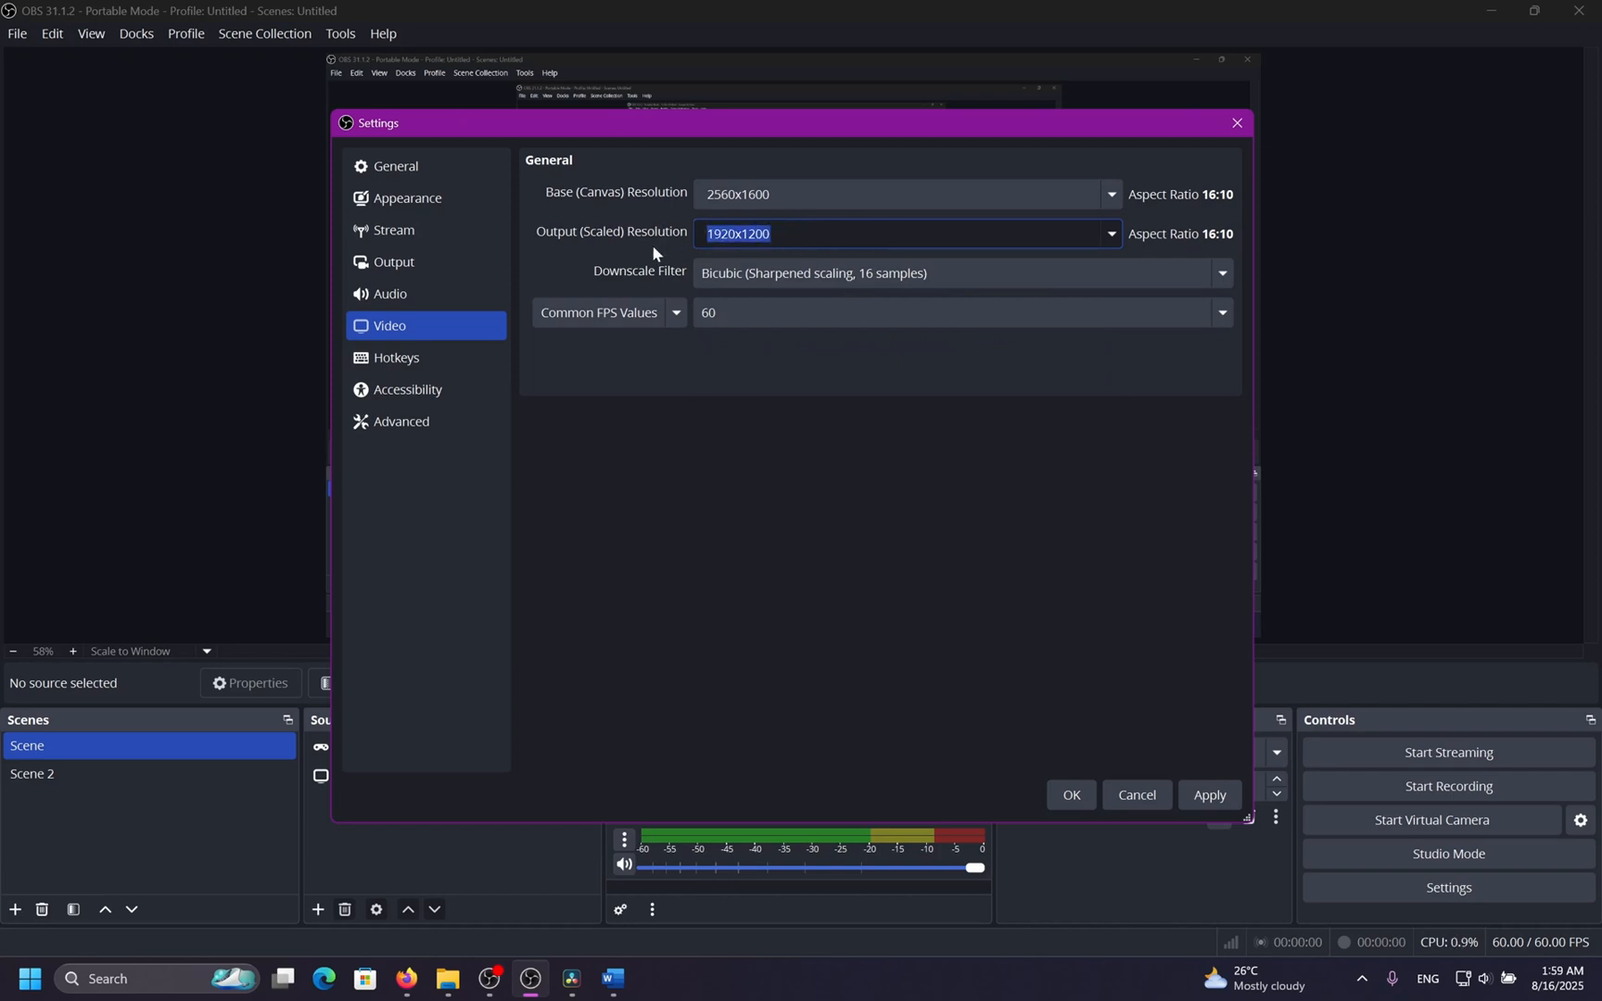
{"action": "left_click", "coordinate": [707, 233]}
{"action": "left_click_drag", "start_coordinate": [834, 232], "coordinate": [691, 245]}
{"action": "left_click", "coordinate": [788, 234]}
{"action": "left_click", "coordinate": [832, 195]}
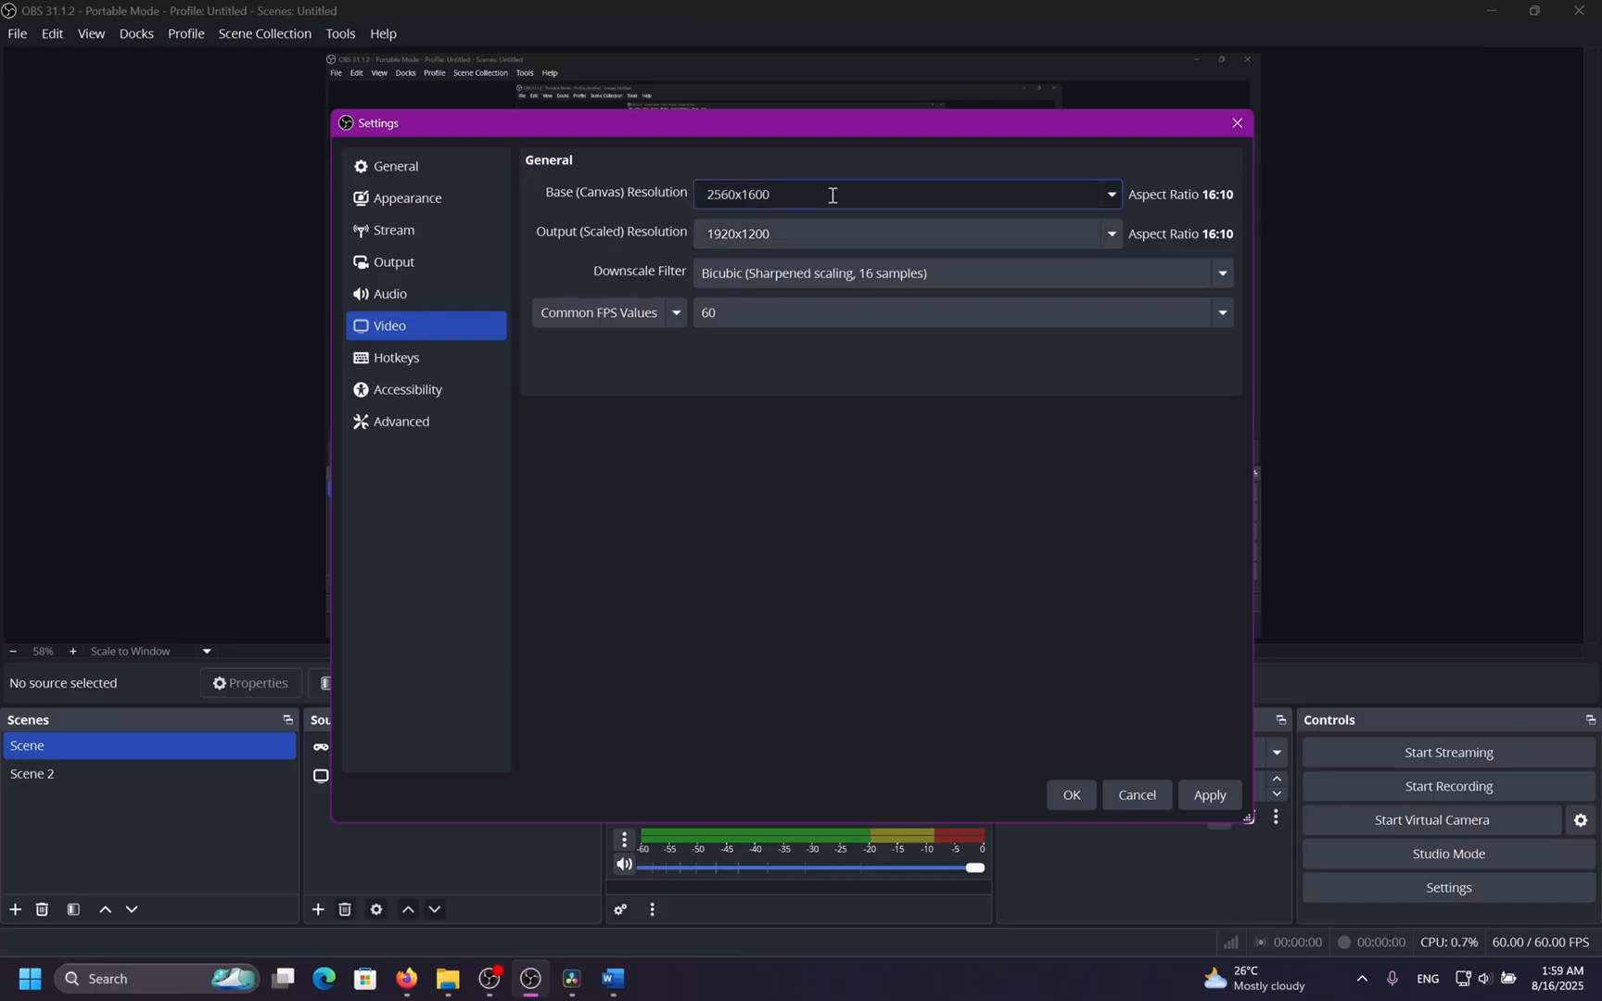
{"action": "left_click_drag", "start_coordinate": [819, 226], "coordinate": [644, 234]}
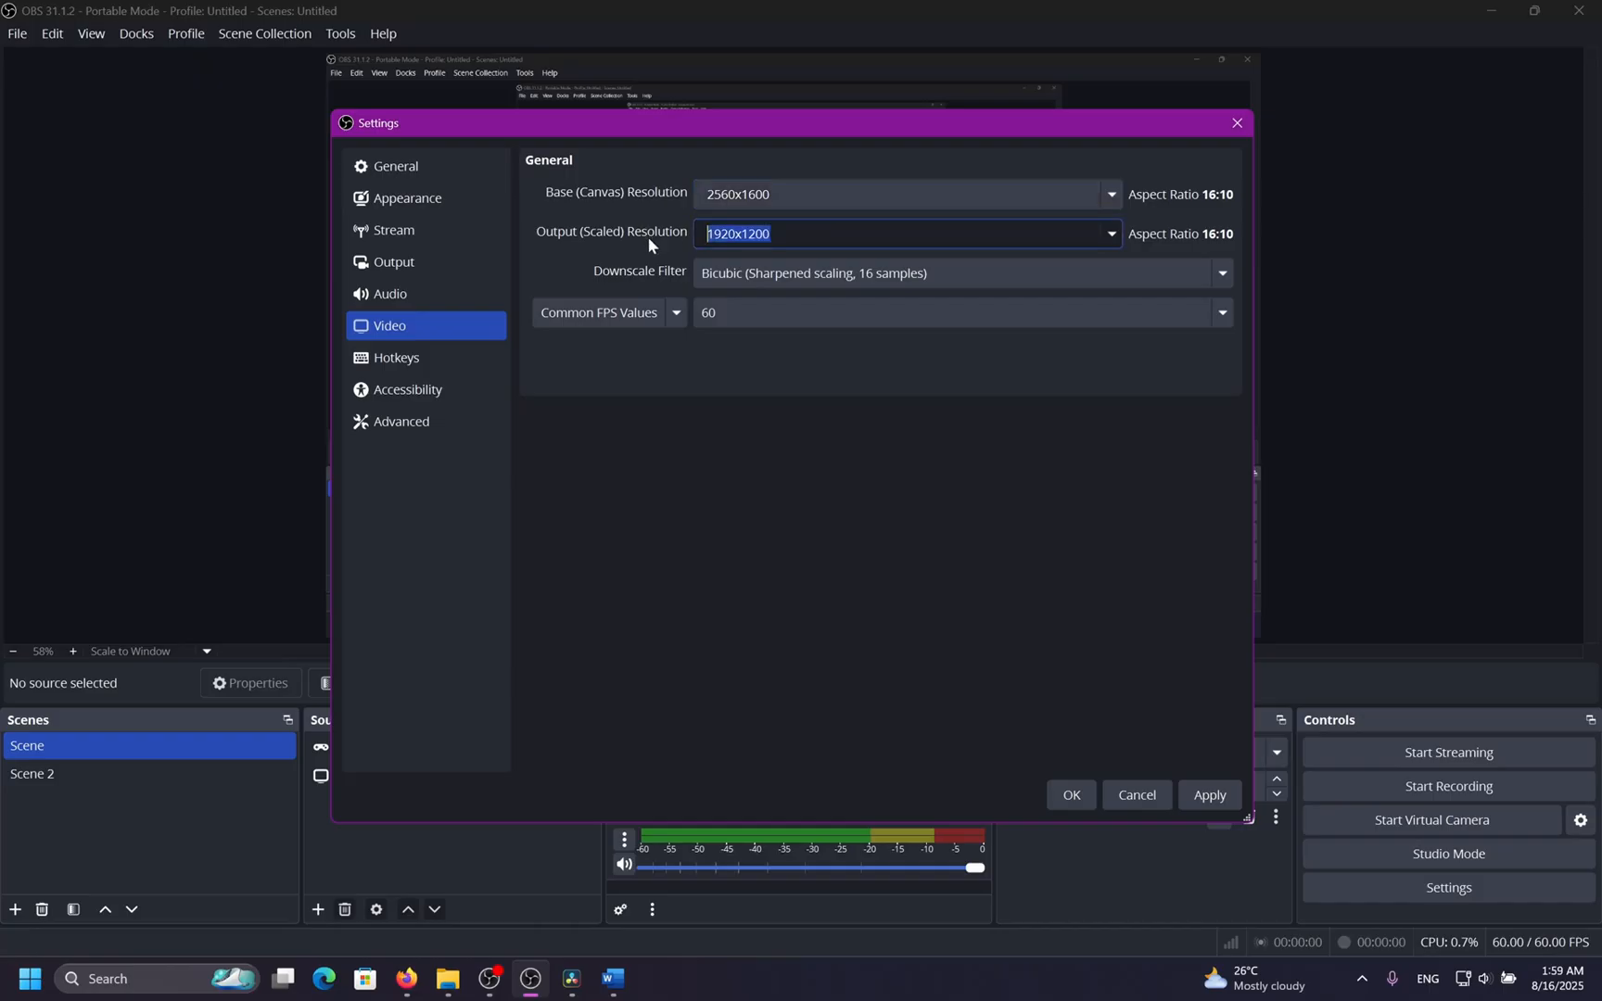
{"action": "left_click", "coordinate": [851, 235]}
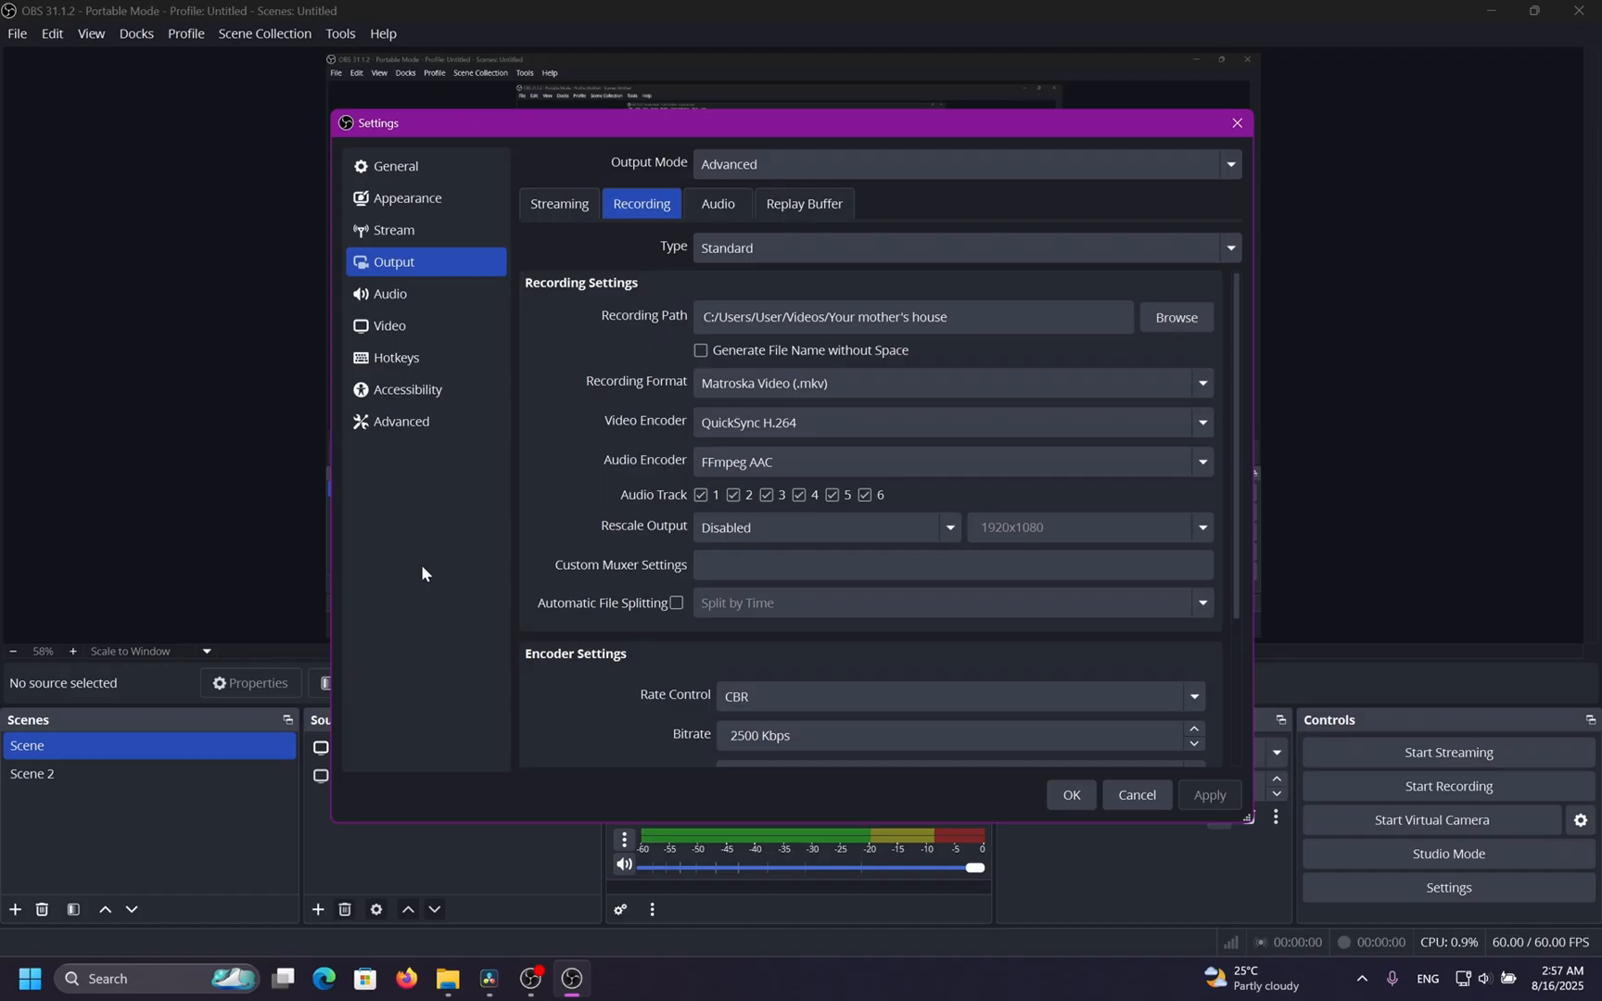
Review the QuickSync H.264 encoder settings for recording output.
{"action": "scroll", "coordinate": [582, 512], "scroll_direction": "down", "scroll_amount": 3}
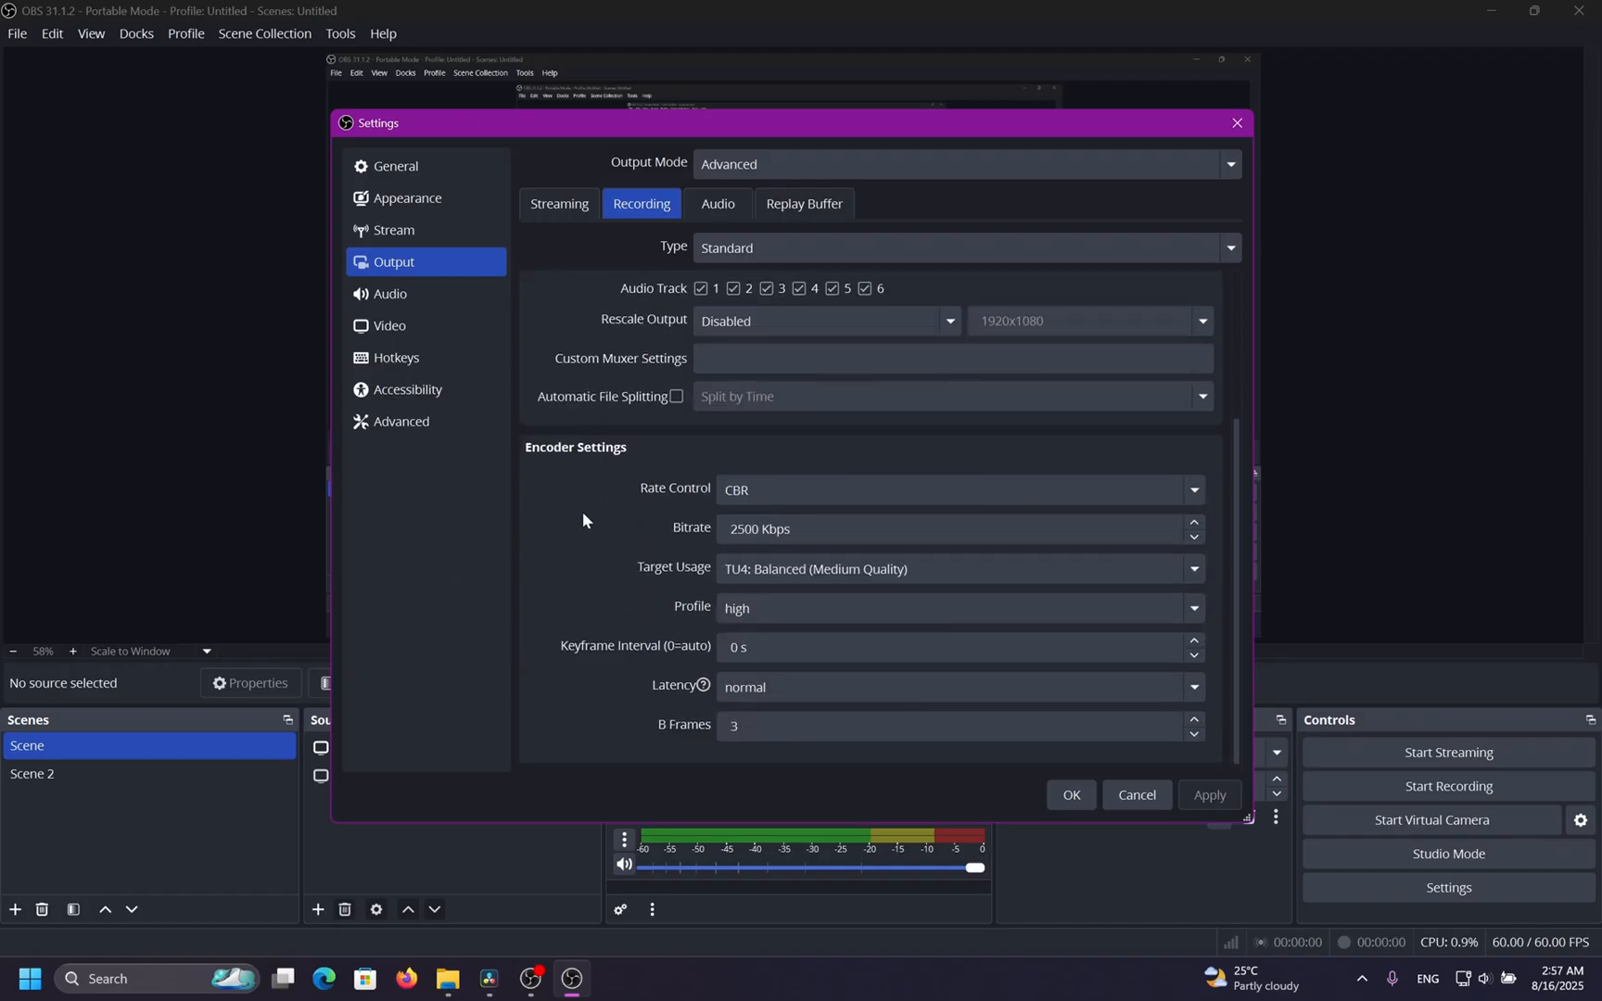